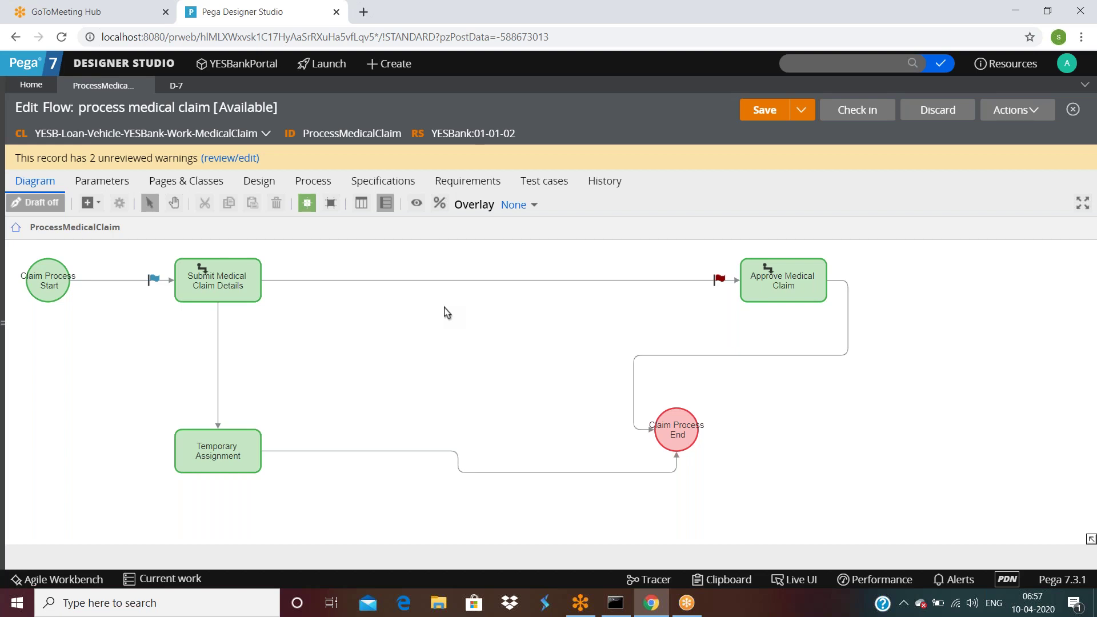
Step: Enable the Temporary object option in the ProcessMedicalClaim flow's case creation settings and save the flow
{"action": "left_click", "coordinate": [298, 186]}
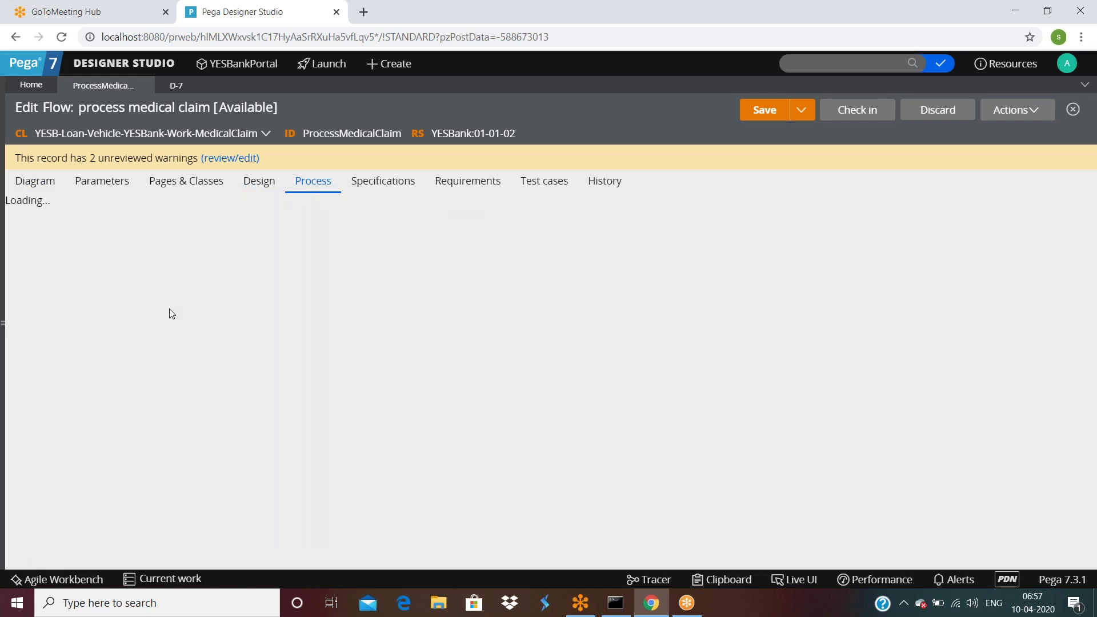
{"action": "scroll", "coordinate": [169, 309], "scroll_direction": "down", "scroll_amount": 3}
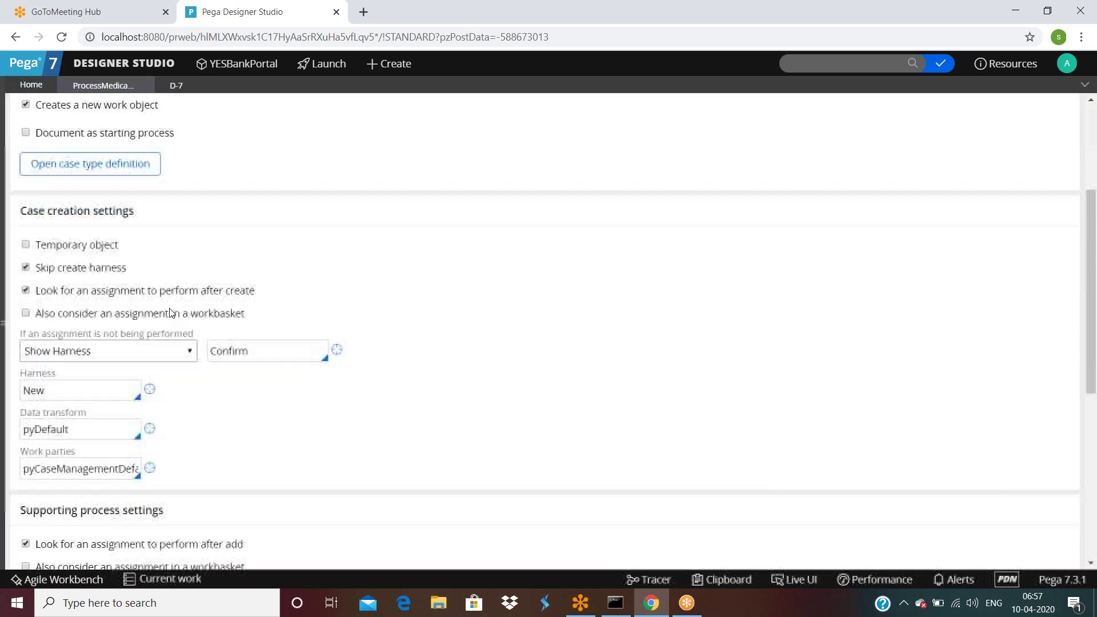
{"action": "double_click", "coordinate": [69, 416]}
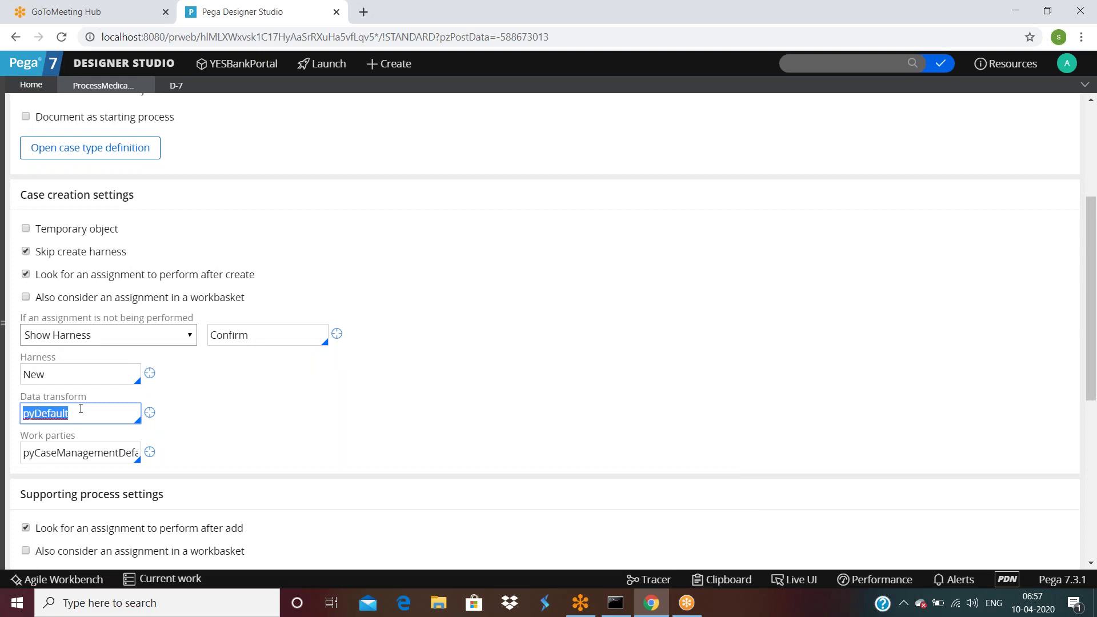
{"action": "scroll", "coordinate": [63, 354], "scroll_direction": "up", "scroll_amount": 4}
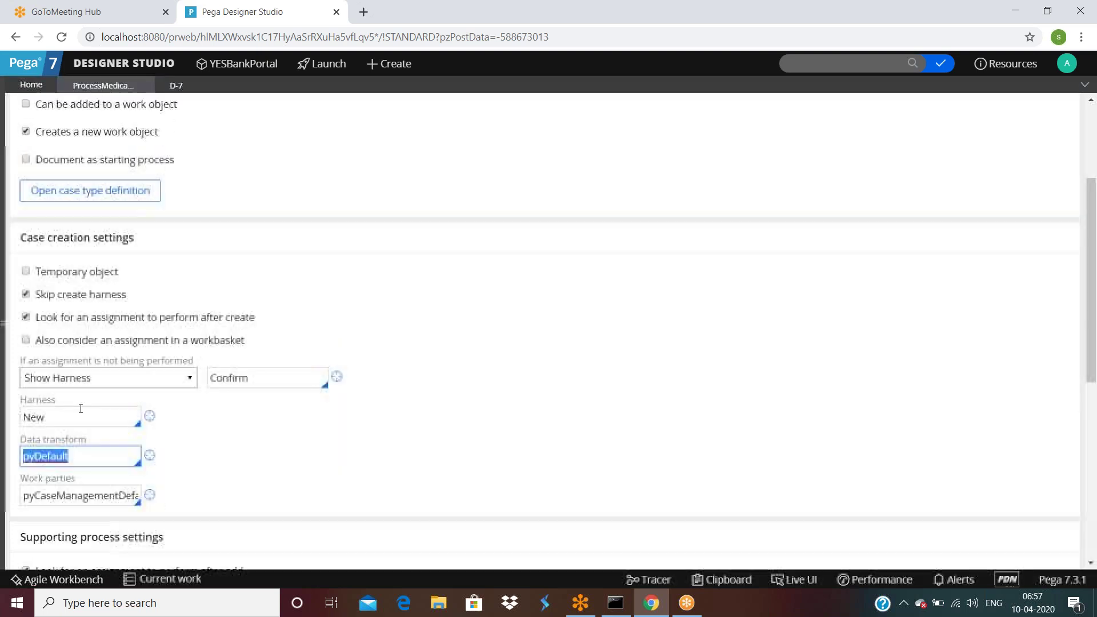
{"action": "scroll", "coordinate": [43, 285], "scroll_direction": "down", "scroll_amount": 3}
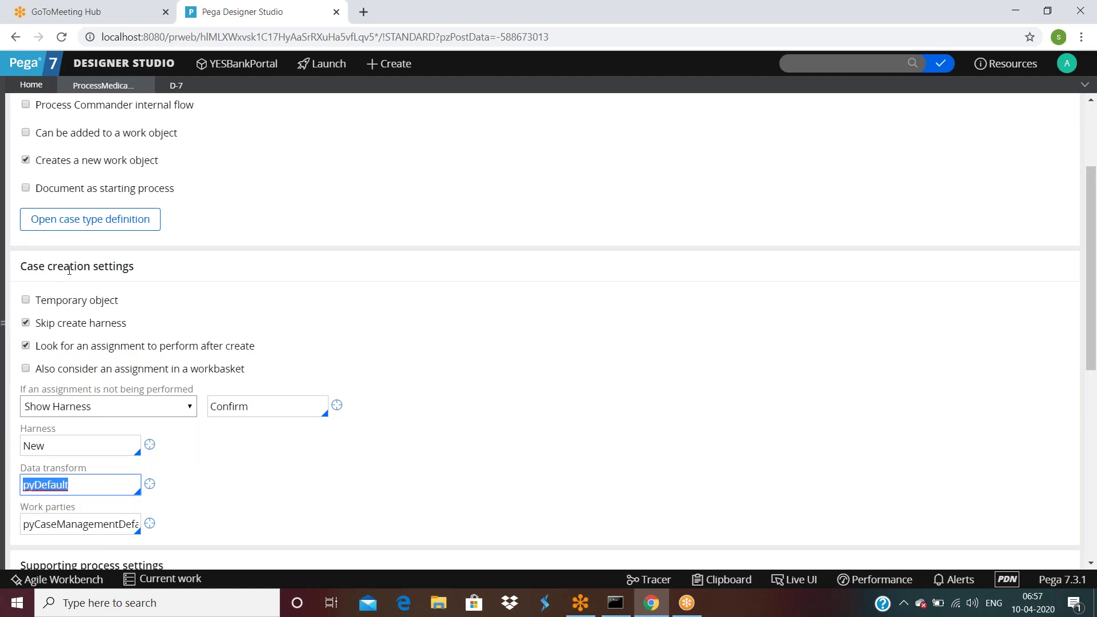
{"action": "left_click", "coordinate": [26, 302]}
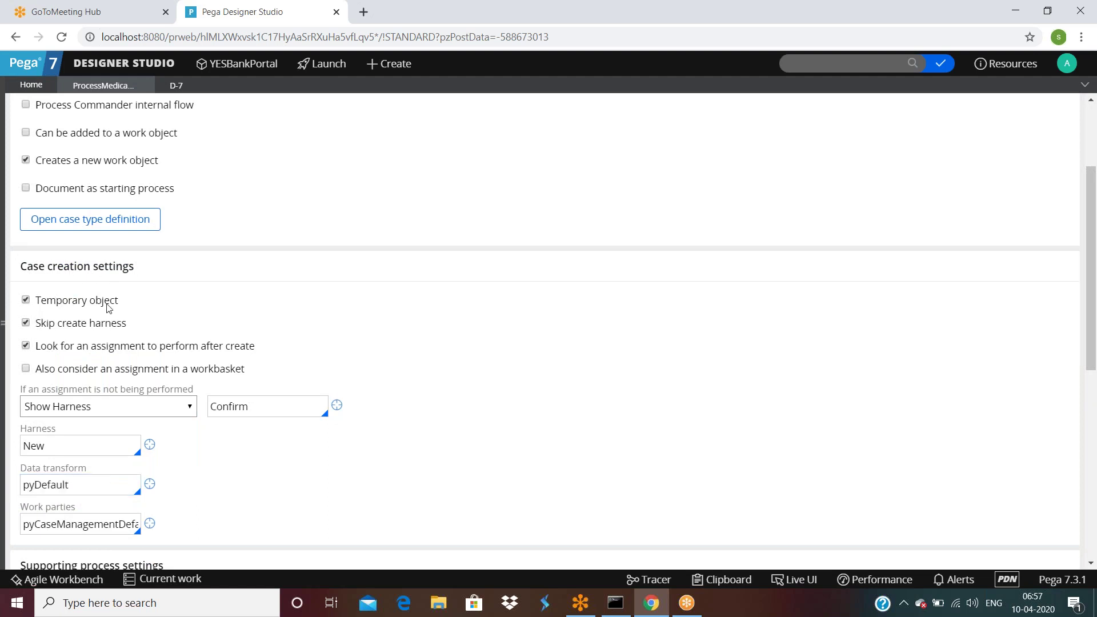
{"action": "scroll", "coordinate": [561, 295], "scroll_direction": "up", "scroll_amount": 2}
{"action": "scroll", "coordinate": [553, 295], "scroll_direction": "up", "scroll_amount": 1}
{"action": "left_click", "coordinate": [753, 110]}
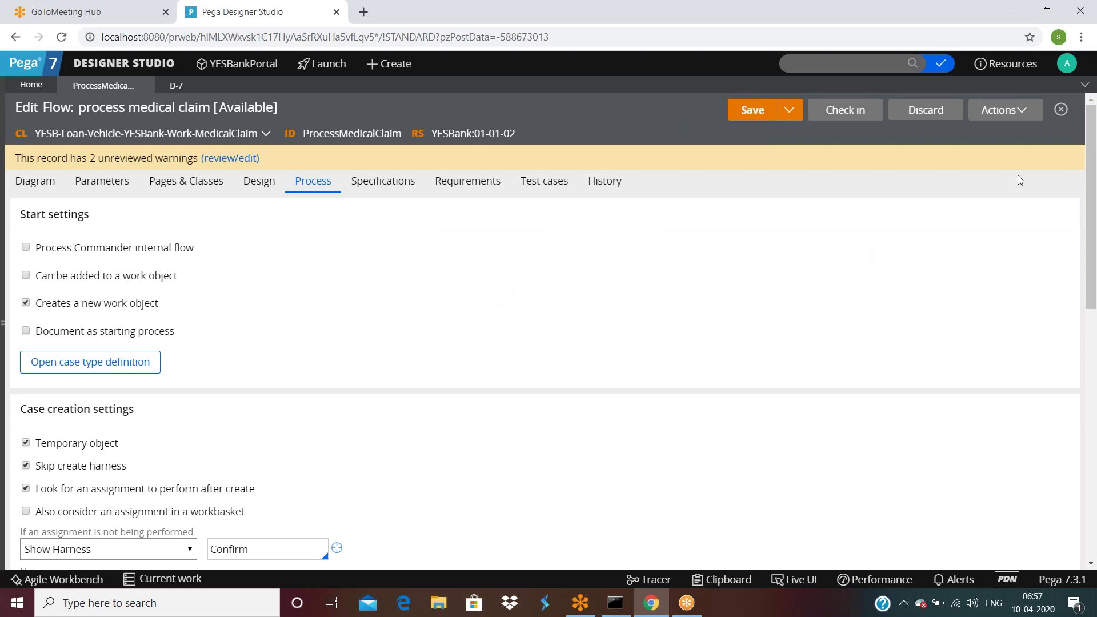
Step: Run the ProcessMedicalClaim flow and check the new case's header for a case ID
{"action": "left_click", "coordinate": [1004, 111]}
{"action": "left_click", "coordinate": [954, 134]}
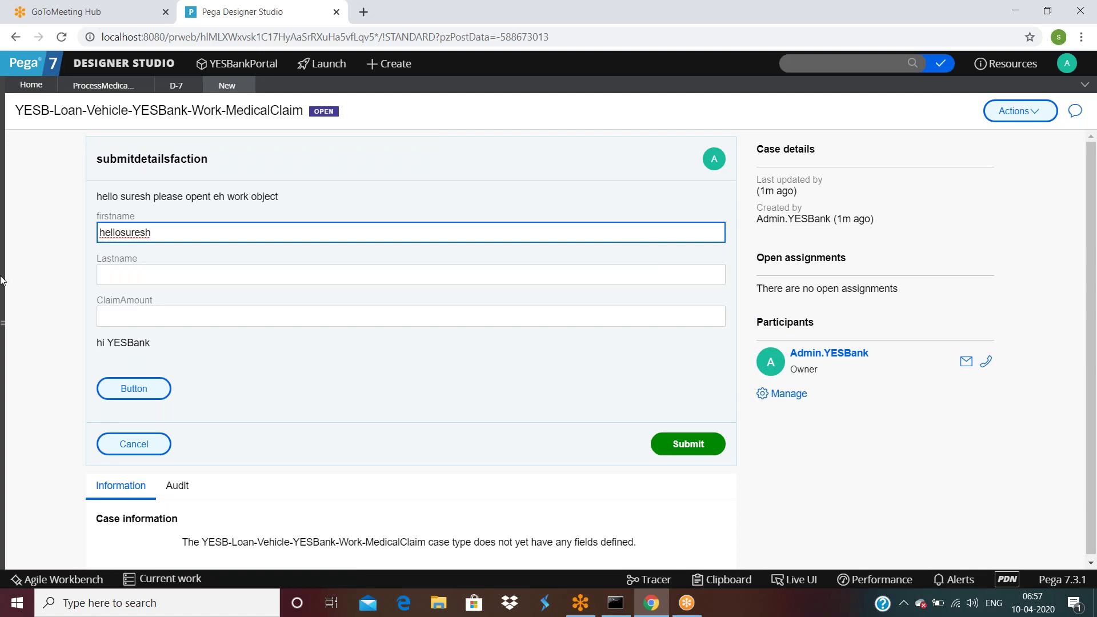
{"action": "left_click", "coordinate": [113, 112]}
{"action": "left_click_drag", "start_coordinate": [113, 112], "coordinate": [367, 117]}
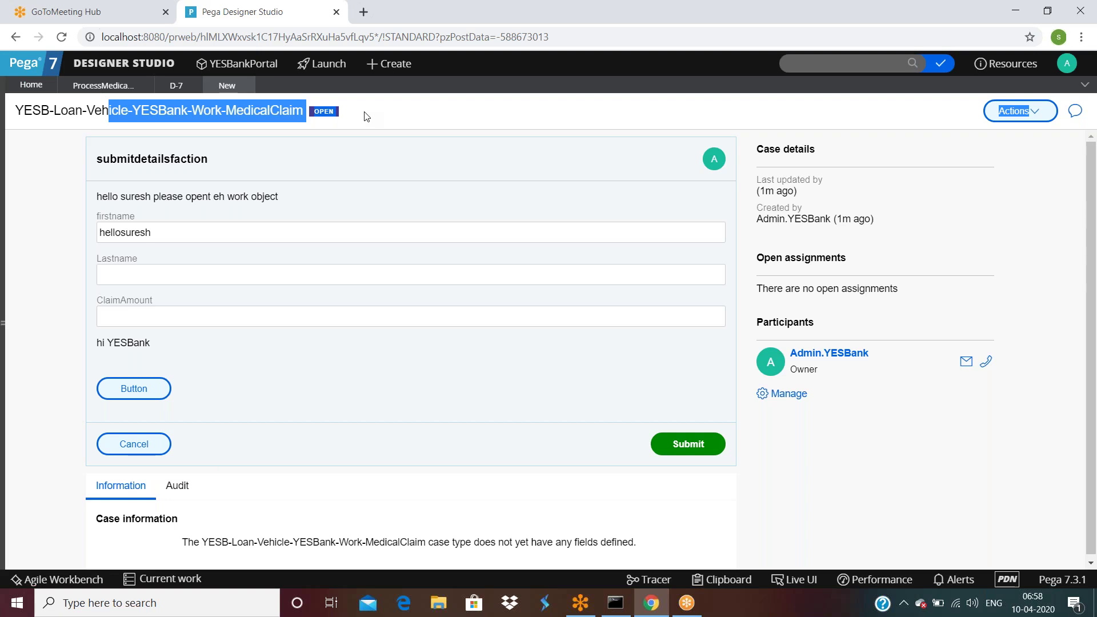
{"action": "left_click", "coordinate": [361, 114]}
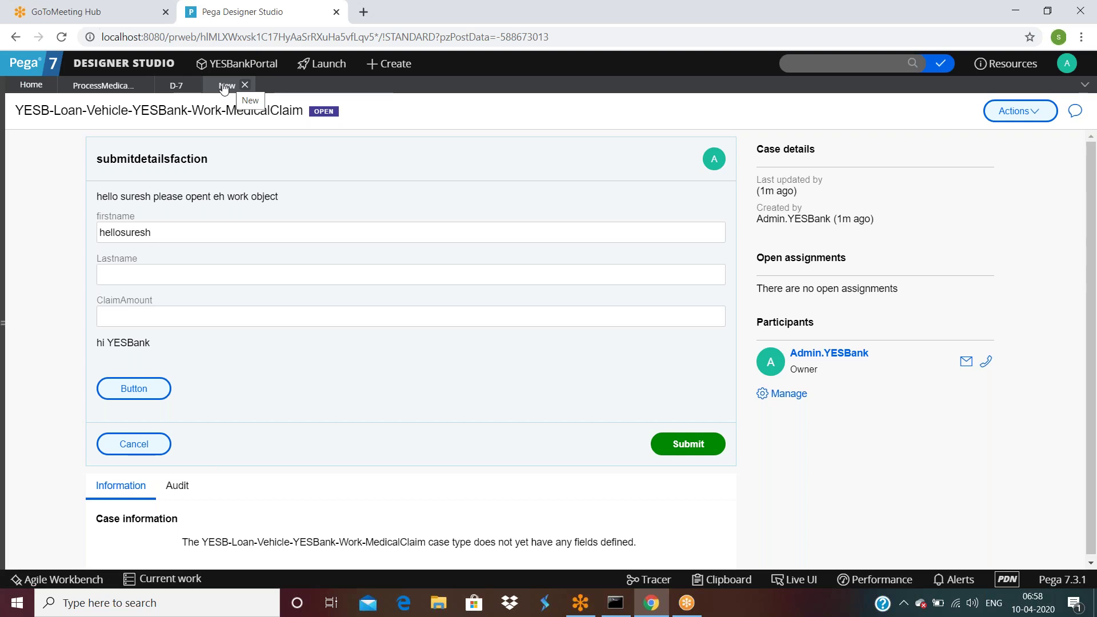
Step: Open pgAdmin III and connect to the localdb server
{"action": "left_click", "coordinate": [174, 602]}
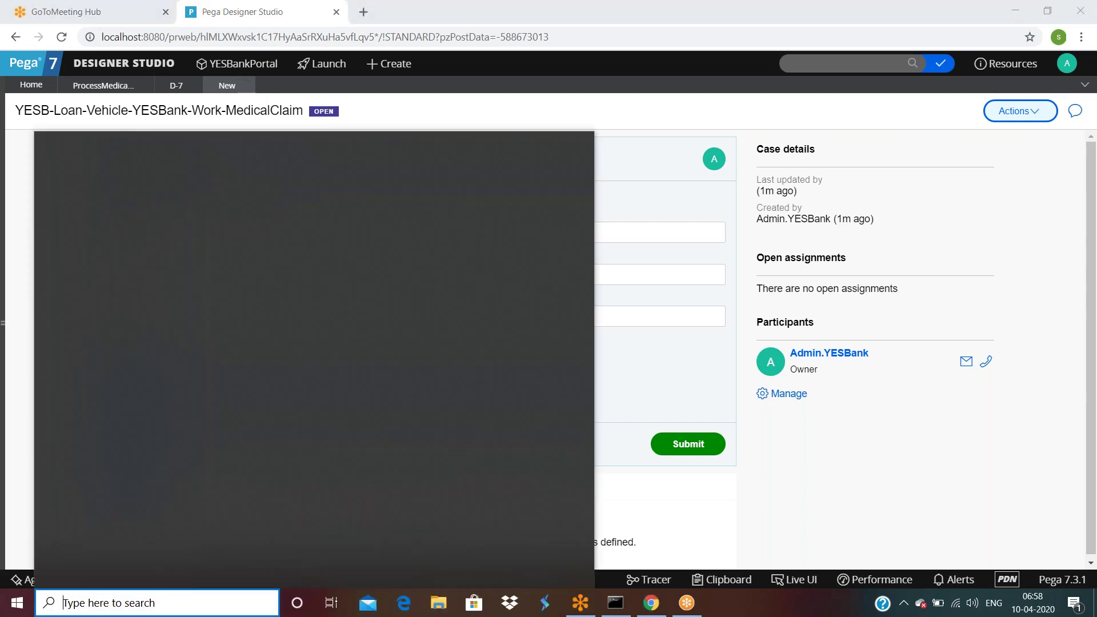
{"action": "type", "text": "pg"}
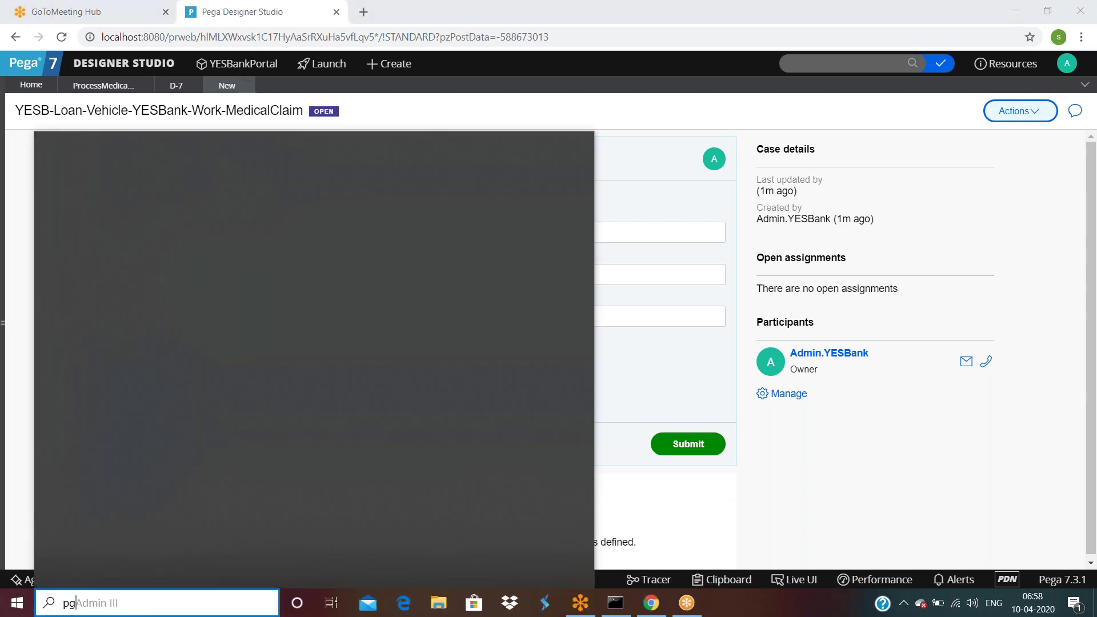
{"action": "type", "text": "ad"}
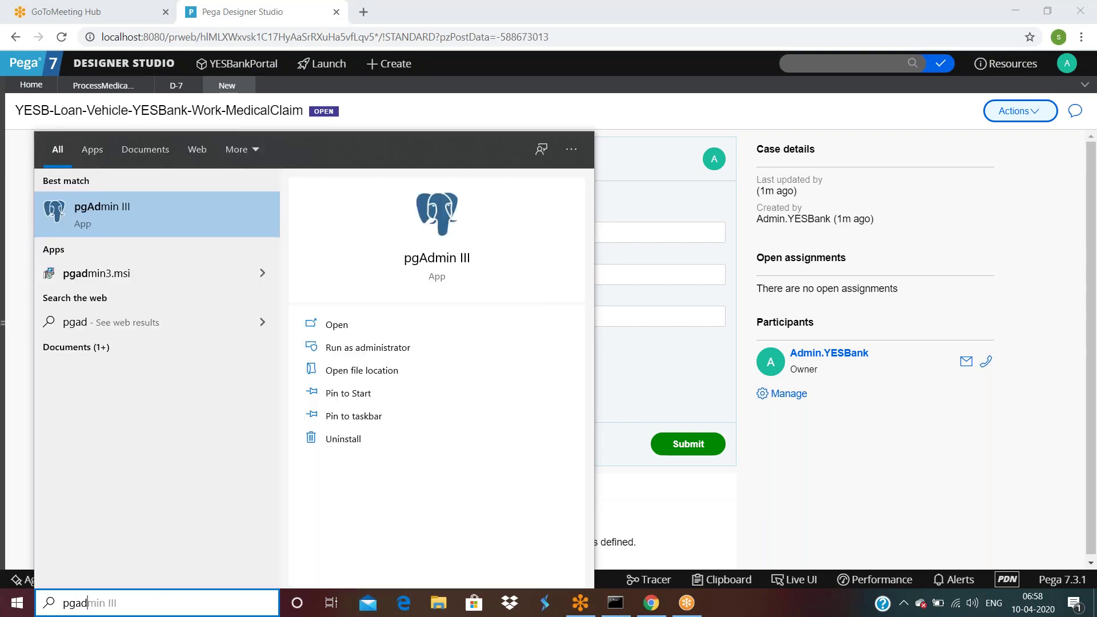
{"action": "left_click", "coordinate": [135, 213]}
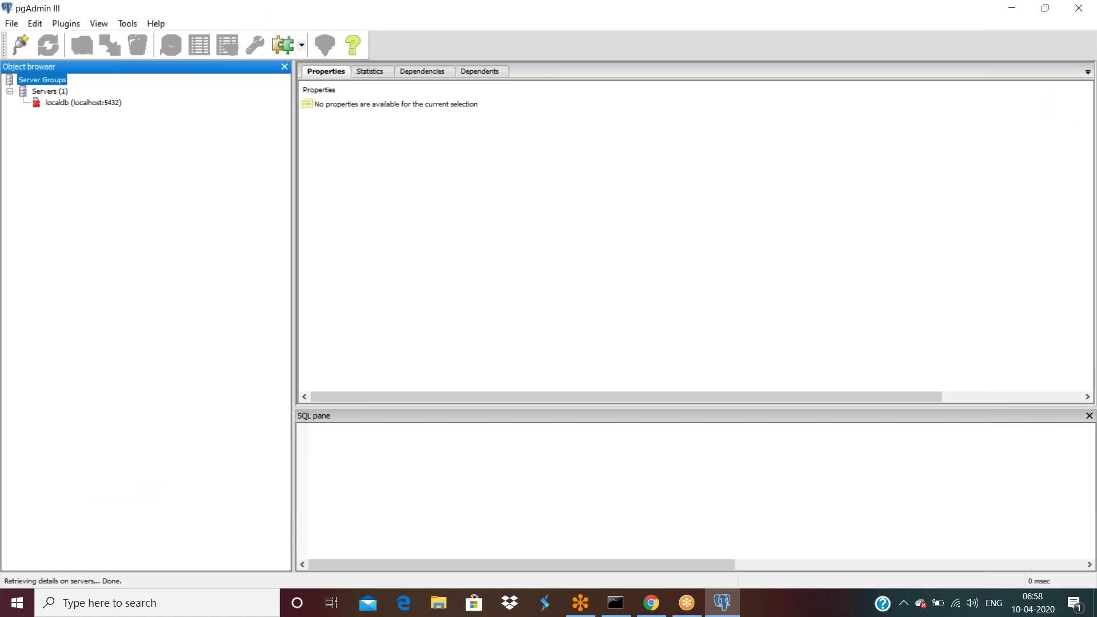
{"action": "left_click", "coordinate": [90, 106]}
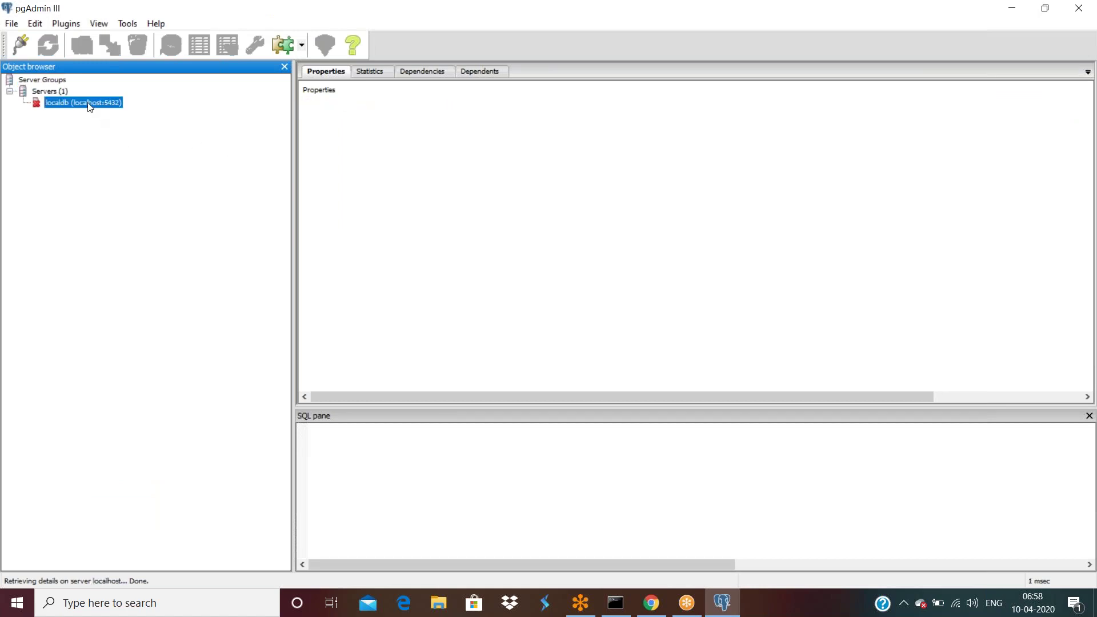
{"action": "right_click", "coordinate": [88, 102]}
{"action": "left_click", "coordinate": [120, 133]}
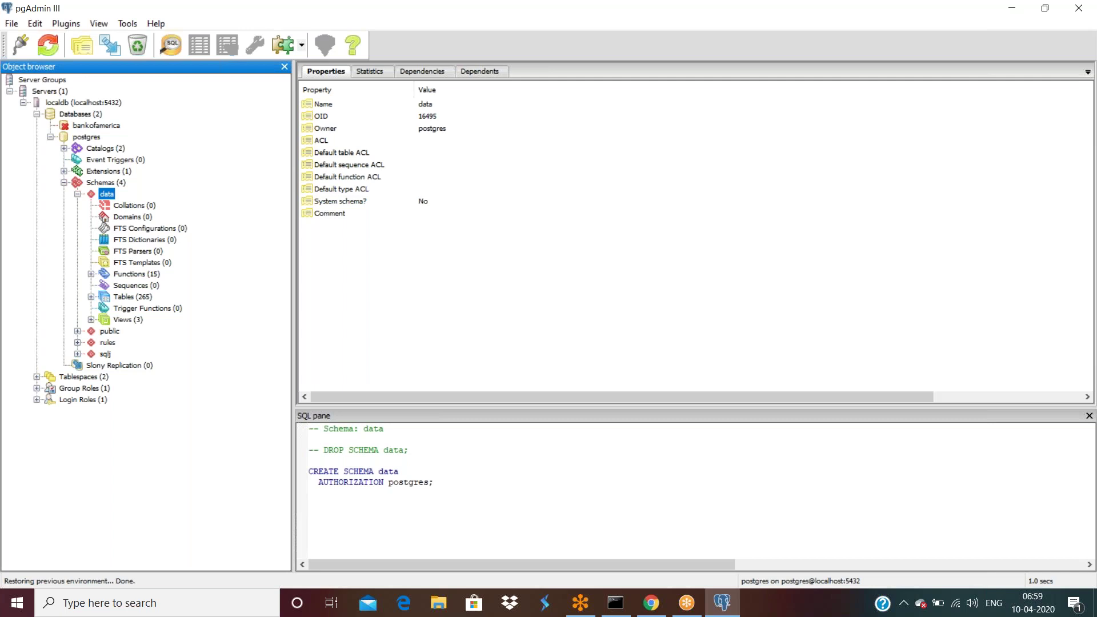
Step: View all rows of the data schema's pc_yesb_loan_vehicle_yes_1eafa table and examine the most recent pyid entries
{"action": "left_click", "coordinate": [91, 296]}
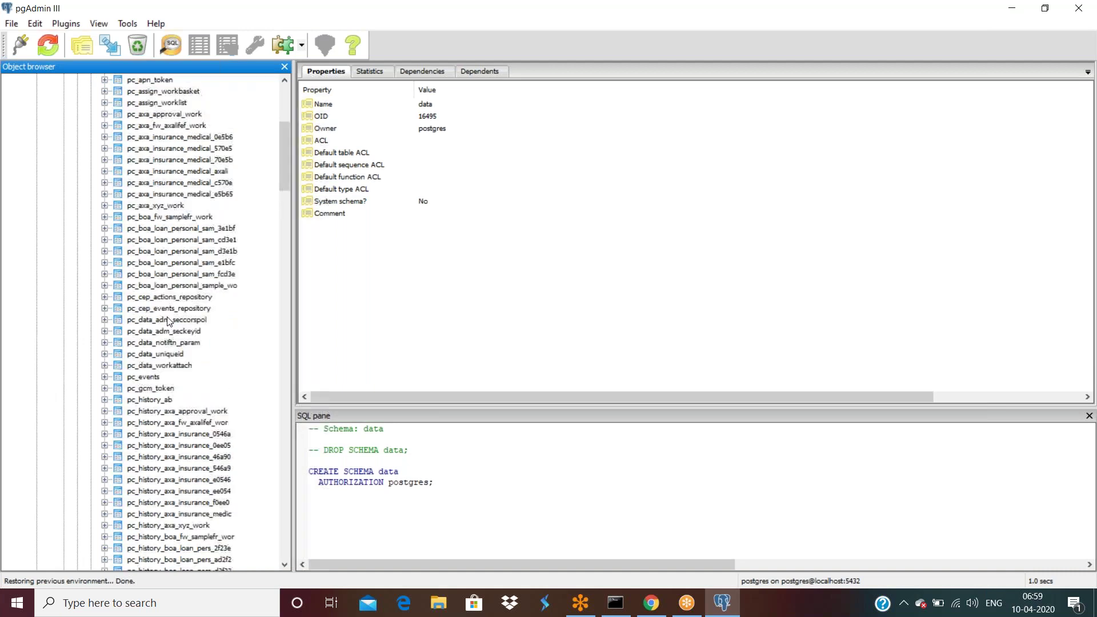
{"action": "scroll", "coordinate": [168, 319], "scroll_direction": "up", "scroll_amount": 4}
{"action": "scroll", "coordinate": [169, 322], "scroll_direction": "down", "scroll_amount": 20}
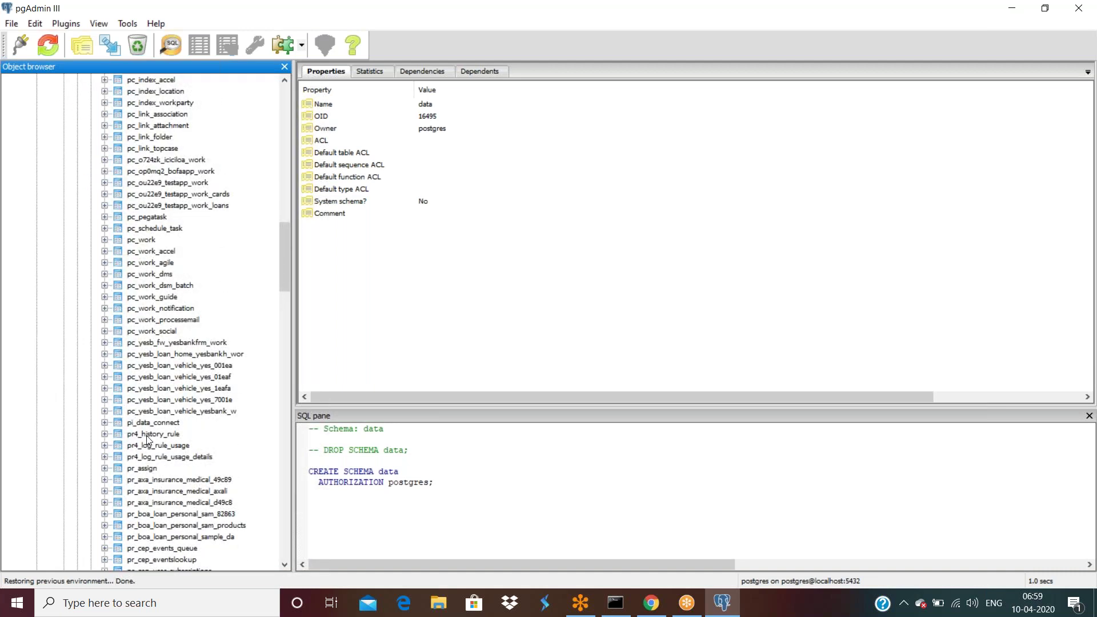
{"action": "left_click", "coordinate": [215, 389]}
{"action": "right_click", "coordinate": [213, 388]}
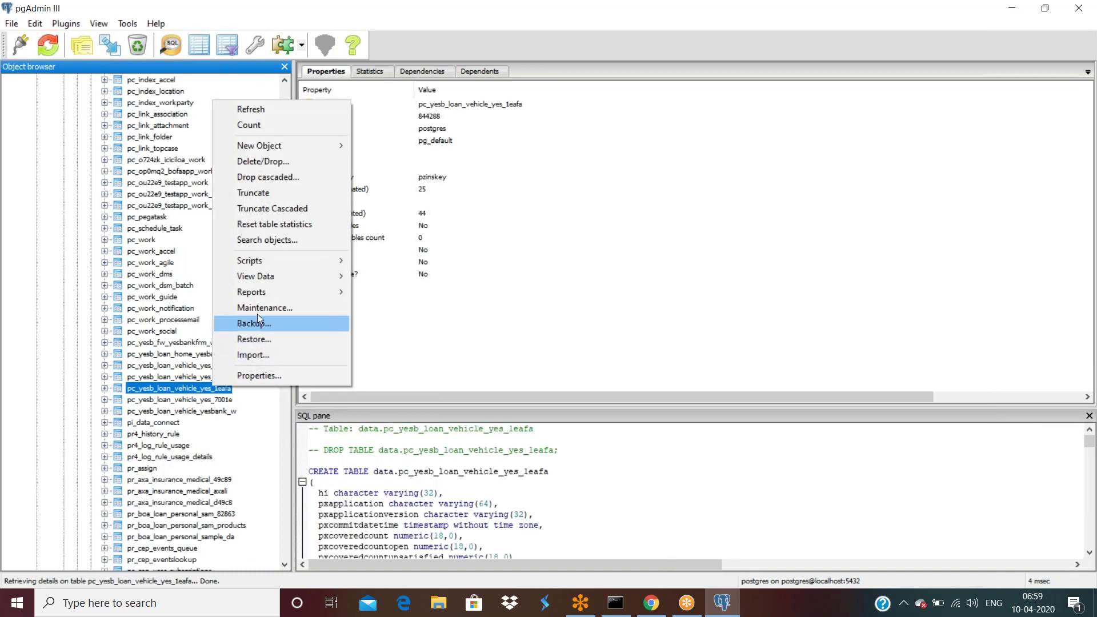
{"action": "mouse_move", "coordinate": [261, 276]}
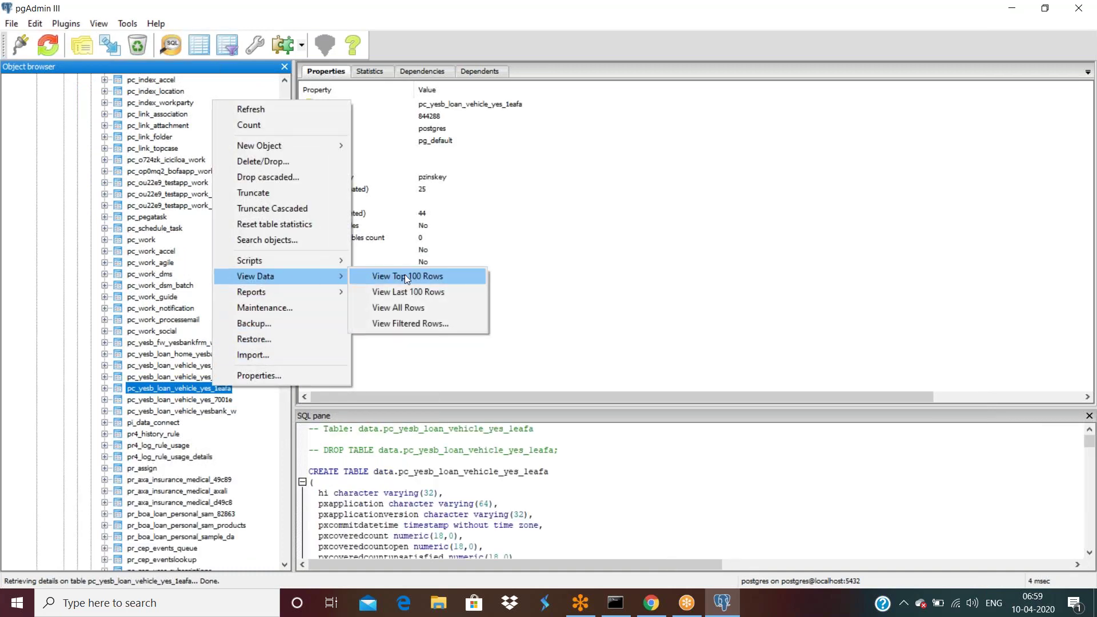
{"action": "left_click", "coordinate": [398, 307]}
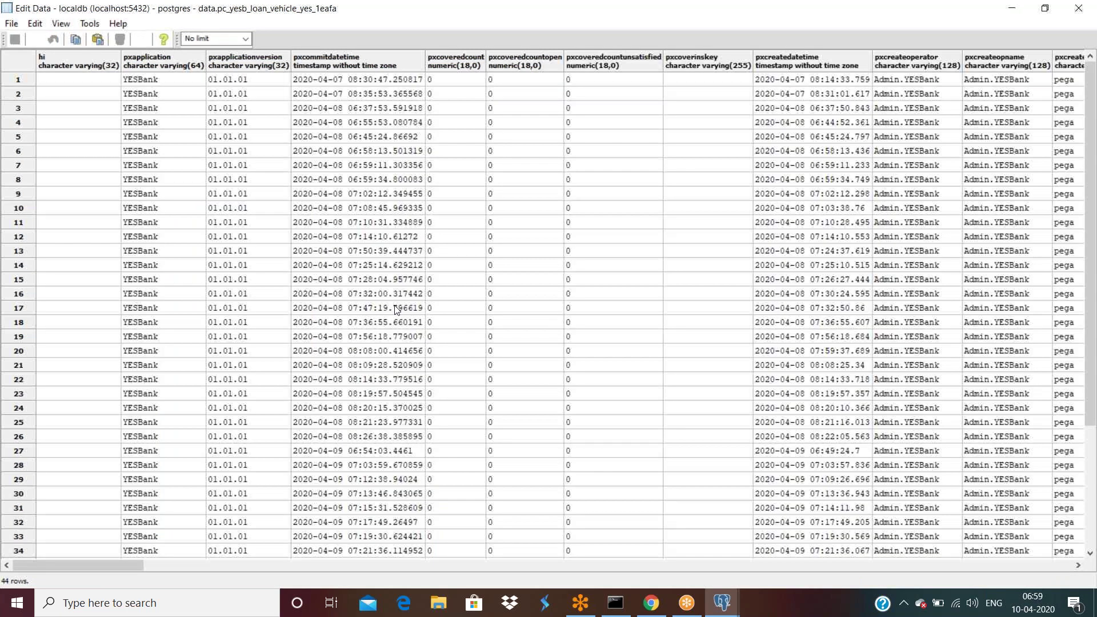
{"action": "left_click_drag", "start_coordinate": [102, 567], "coordinate": [601, 571]}
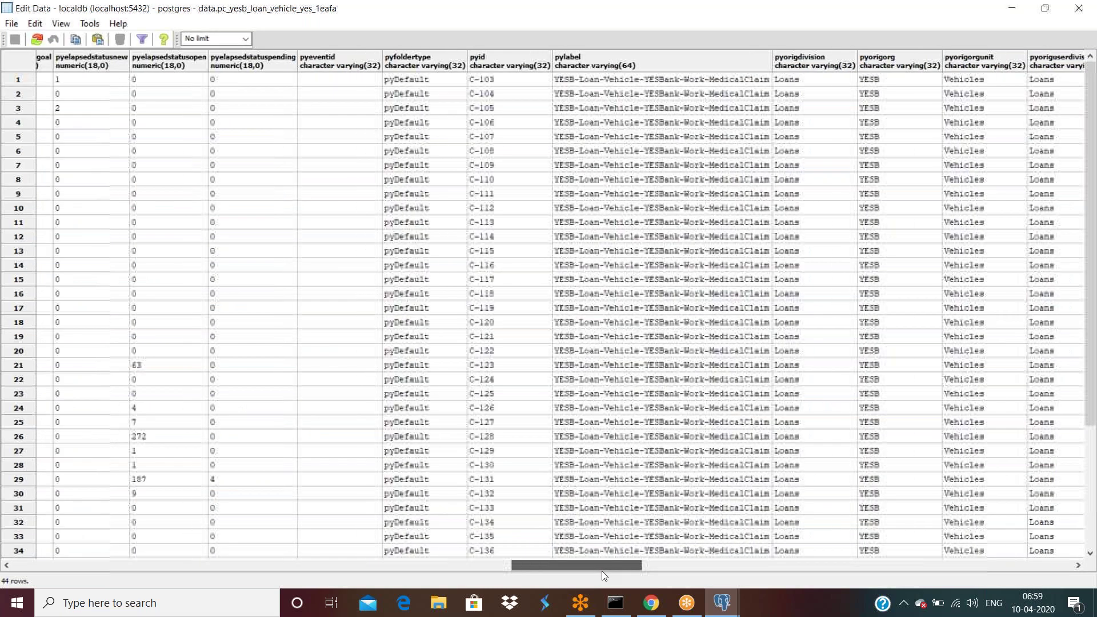
{"action": "scroll", "coordinate": [581, 324], "scroll_direction": "down", "scroll_amount": 4}
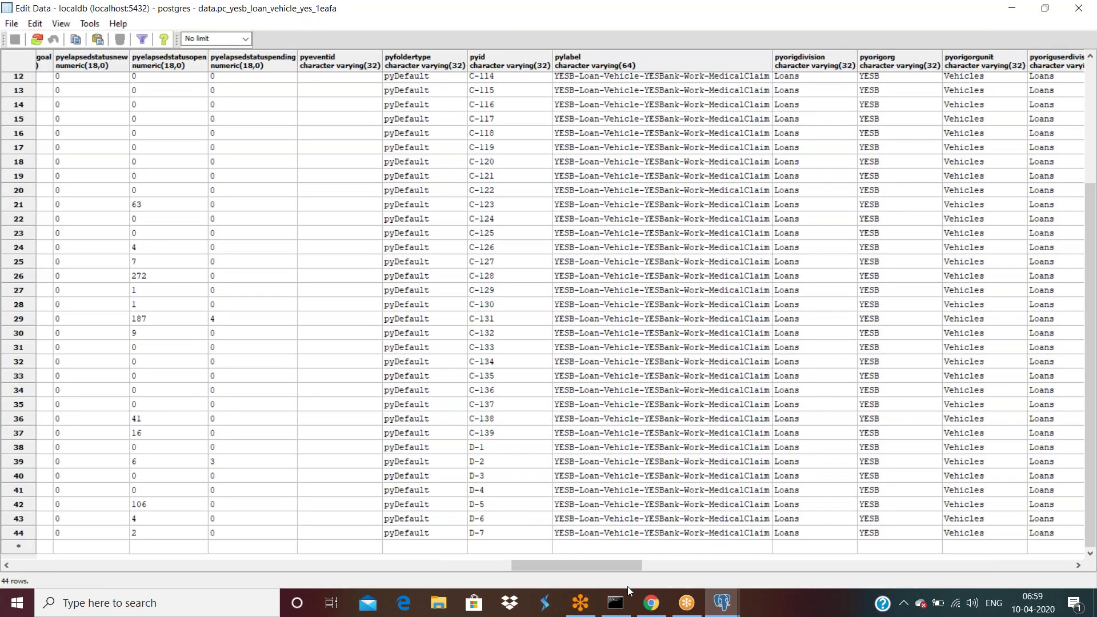
Step: Switch back to Pega Designer Studio in Chrome and run the ProcessMedicalClaim flow again
{"action": "left_click", "coordinate": [649, 607]}
{"action": "left_click", "coordinate": [103, 85]}
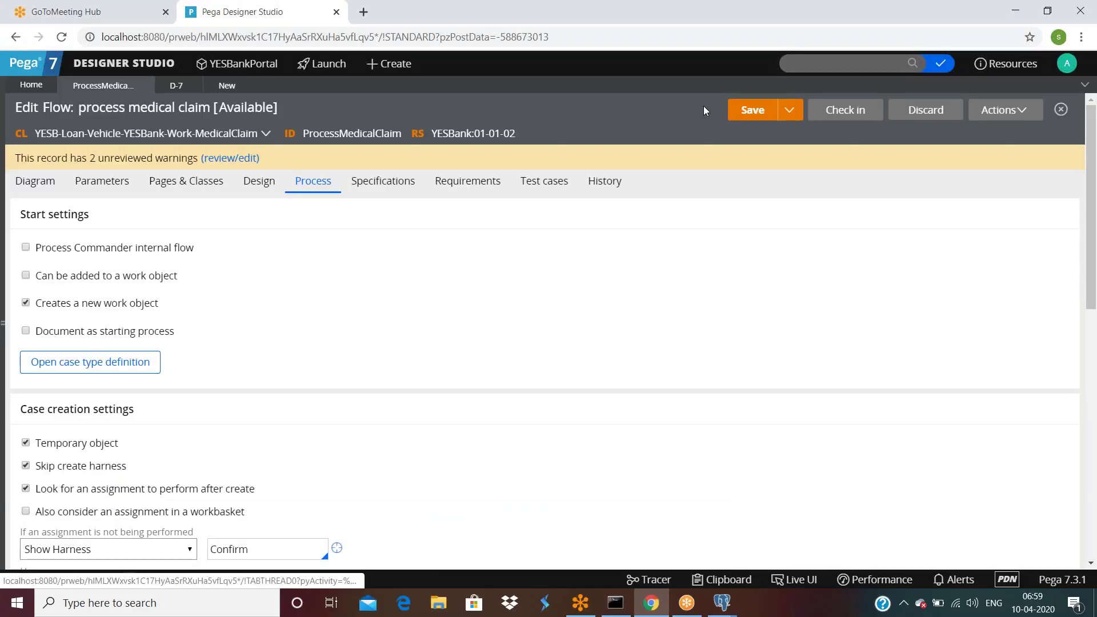
{"action": "left_click", "coordinate": [1003, 111]}
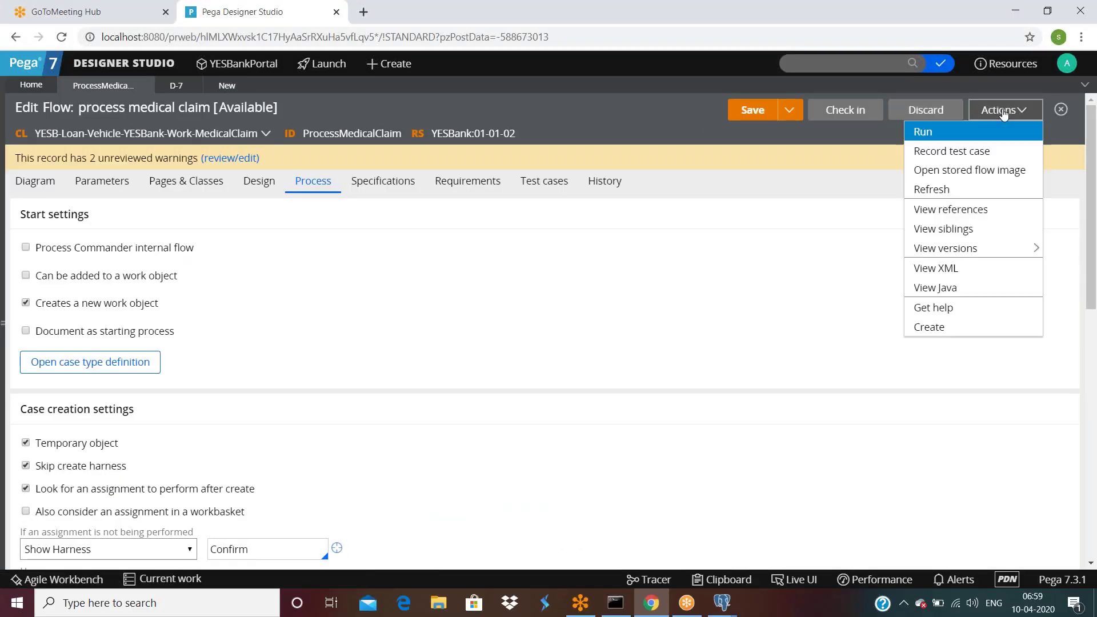
{"action": "left_click", "coordinate": [937, 132]}
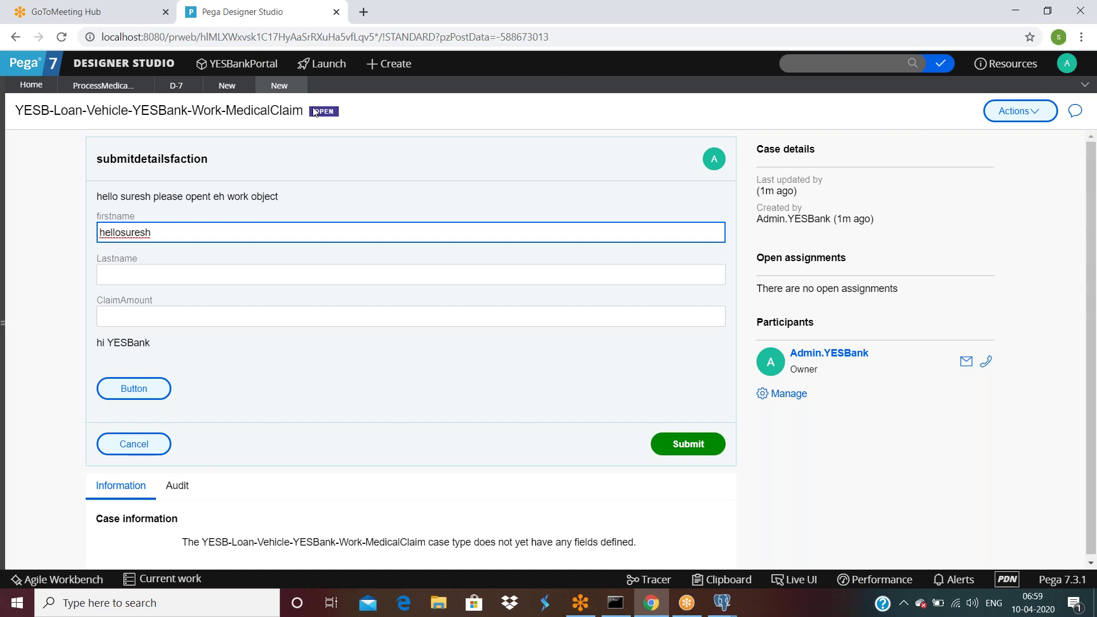
Step: Switch to pgAdmin's table data window and refresh the pc_yesb_loan_vehicle_yes_1eafa rows to check for a new case
{"action": "mouse_move", "coordinate": [723, 600]}
{"action": "left_click", "coordinate": [795, 535]}
{"action": "left_click", "coordinate": [43, 37]}
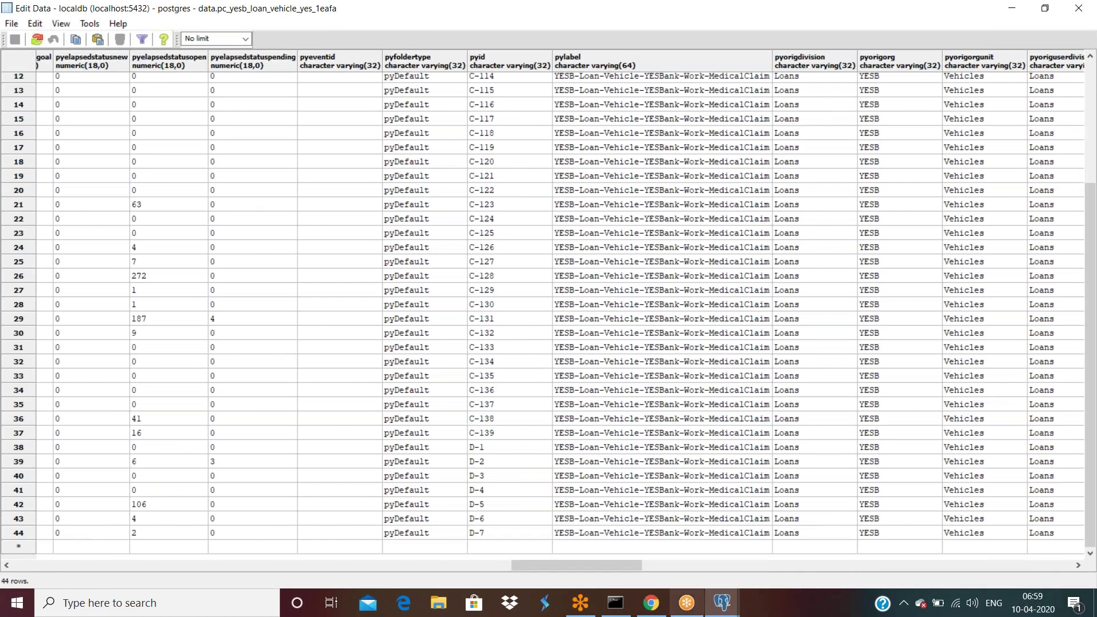
Step: Return to Pega in Chrome, view the new case's user pages in the Clipboard viewer, and go back to the case
{"action": "left_click", "coordinate": [652, 603]}
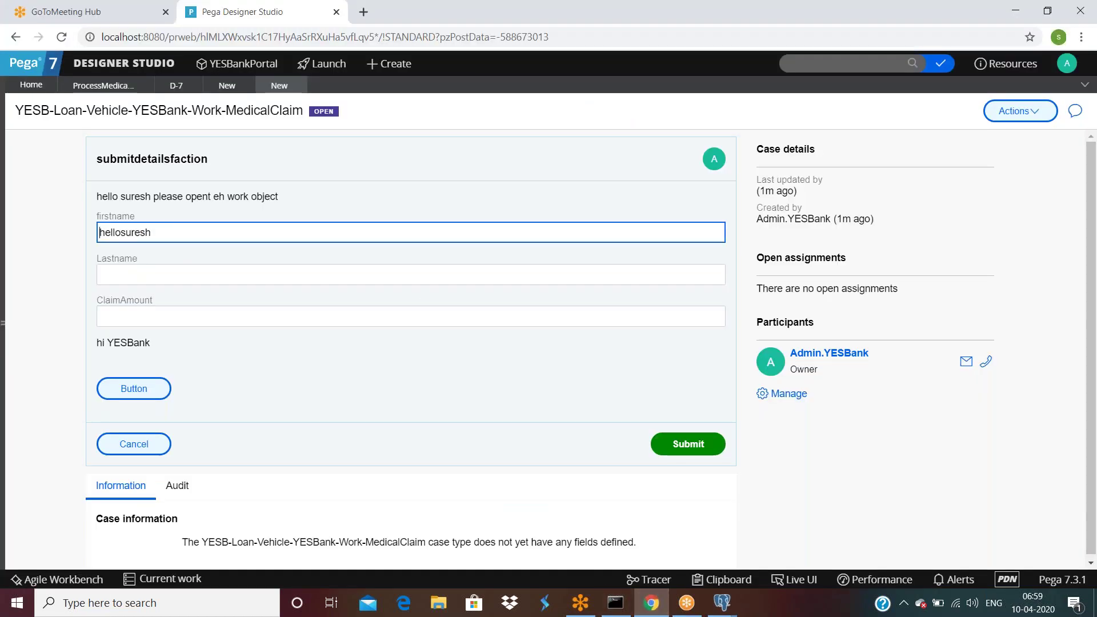
{"action": "left_click", "coordinate": [723, 579]}
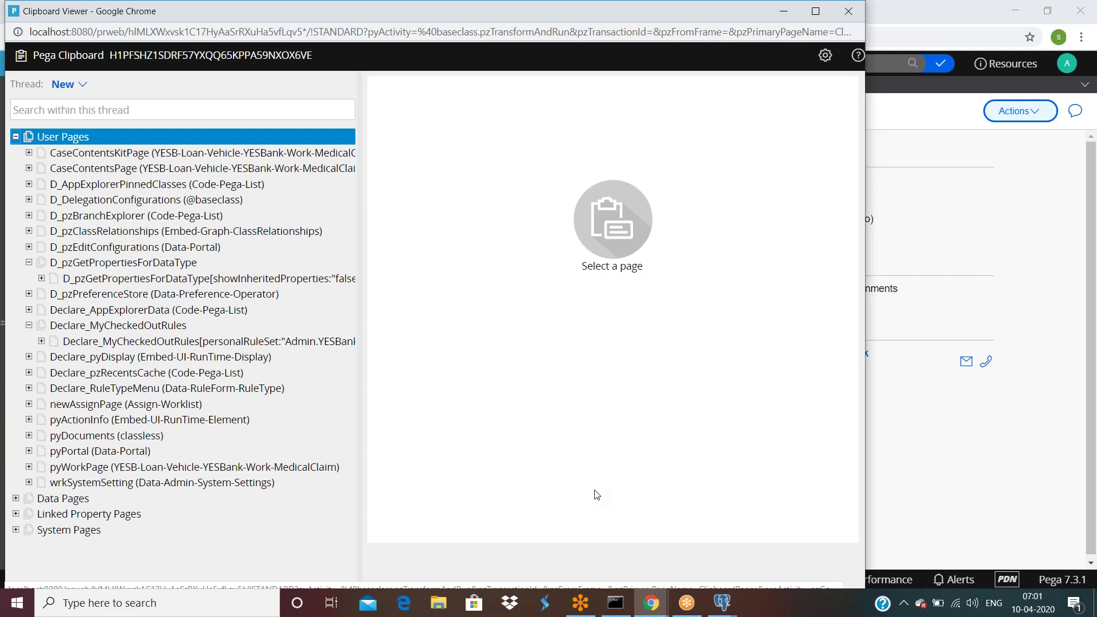
{"action": "left_click", "coordinate": [991, 346]}
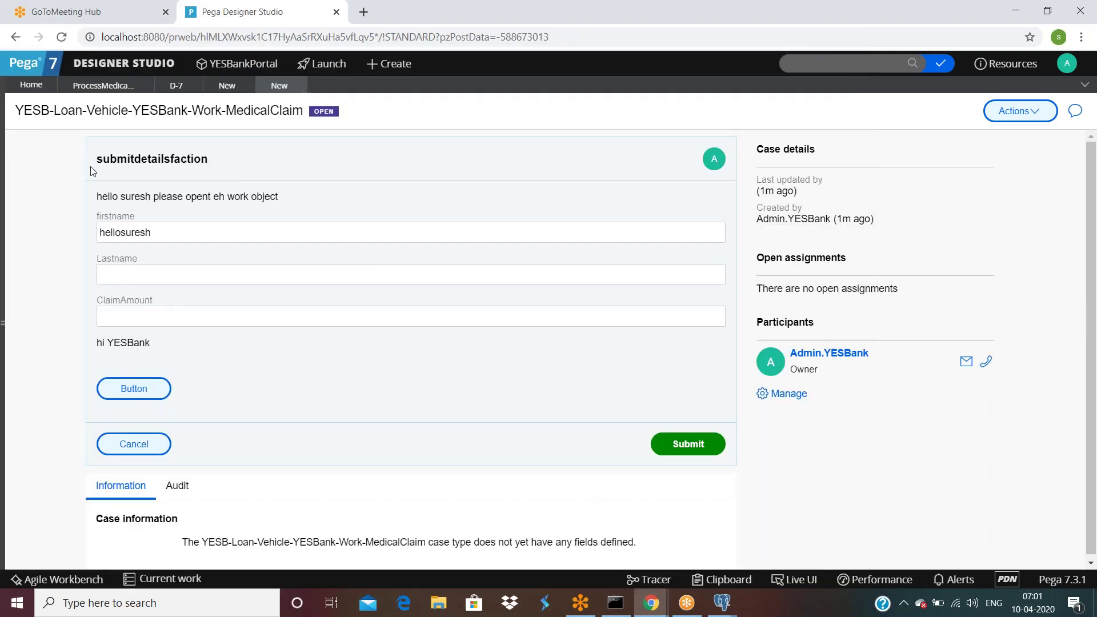
Step: Review the start and case creation settings of the ProcessMedicalClaim flow and return to the latest temporary case
{"action": "left_click", "coordinate": [109, 86]}
{"action": "scroll", "coordinate": [36, 425], "scroll_direction": "down", "scroll_amount": 3}
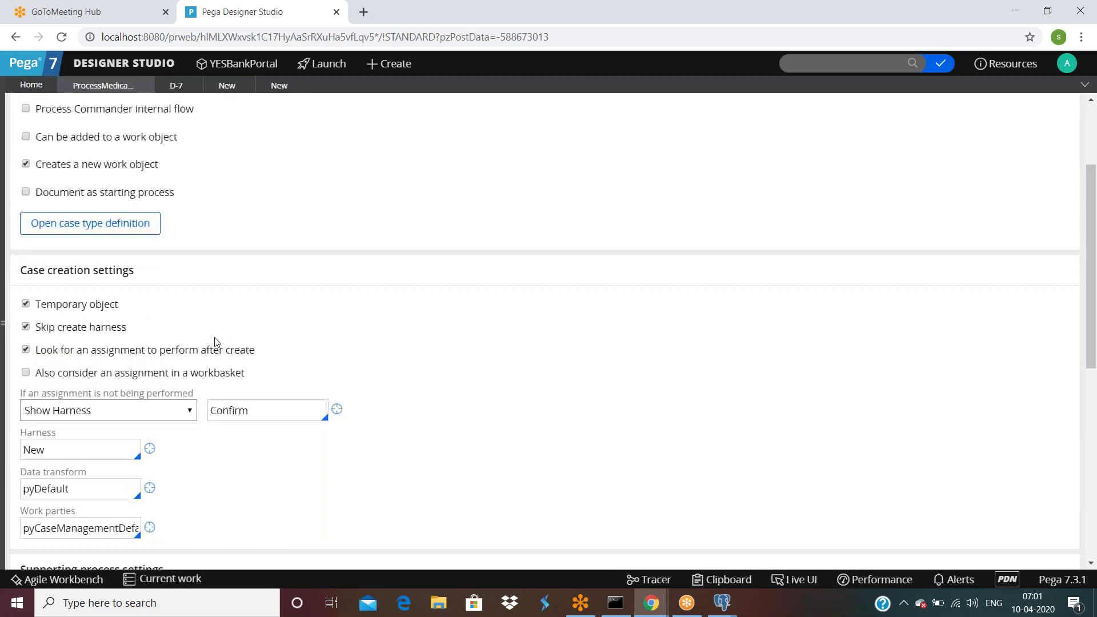
{"action": "scroll", "coordinate": [214, 342], "scroll_direction": "up", "scroll_amount": 3}
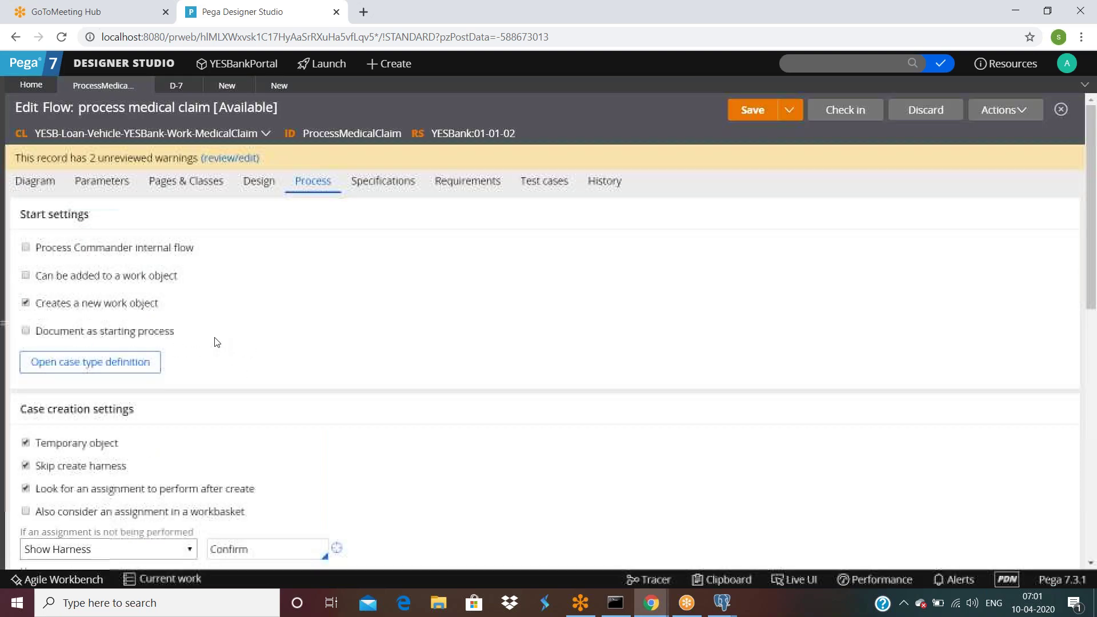
{"action": "left_click", "coordinate": [281, 86]}
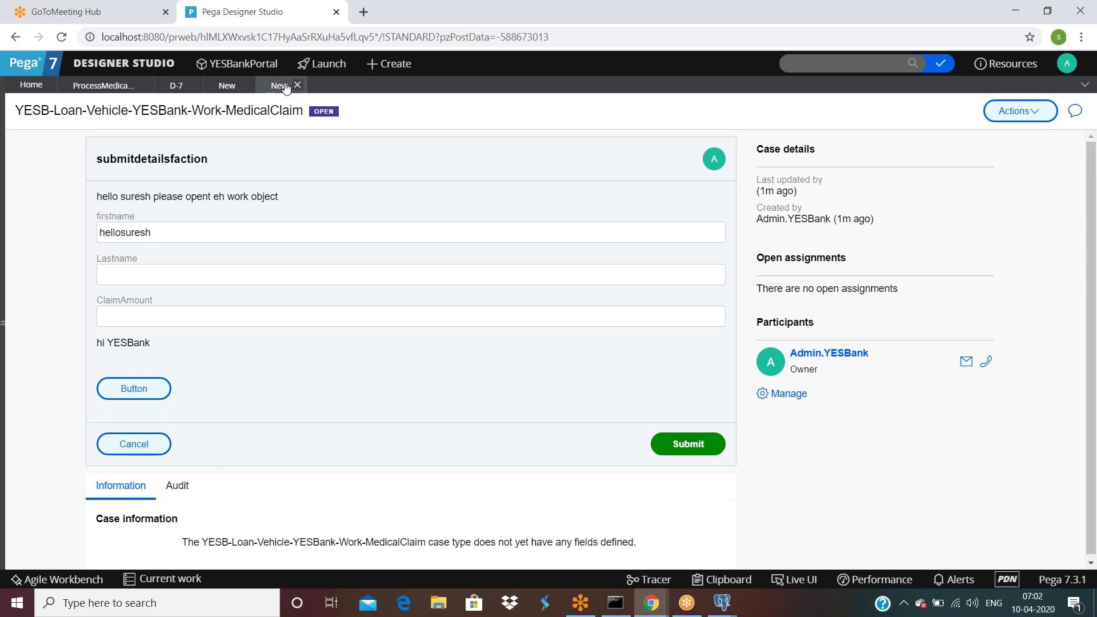
Step: Show the ProcessMedicalClaim flow diagram and select the Temporary Assignment shape below Submit Medical Claim Details
{"action": "left_click", "coordinate": [103, 85]}
{"action": "left_click", "coordinate": [35, 182]}
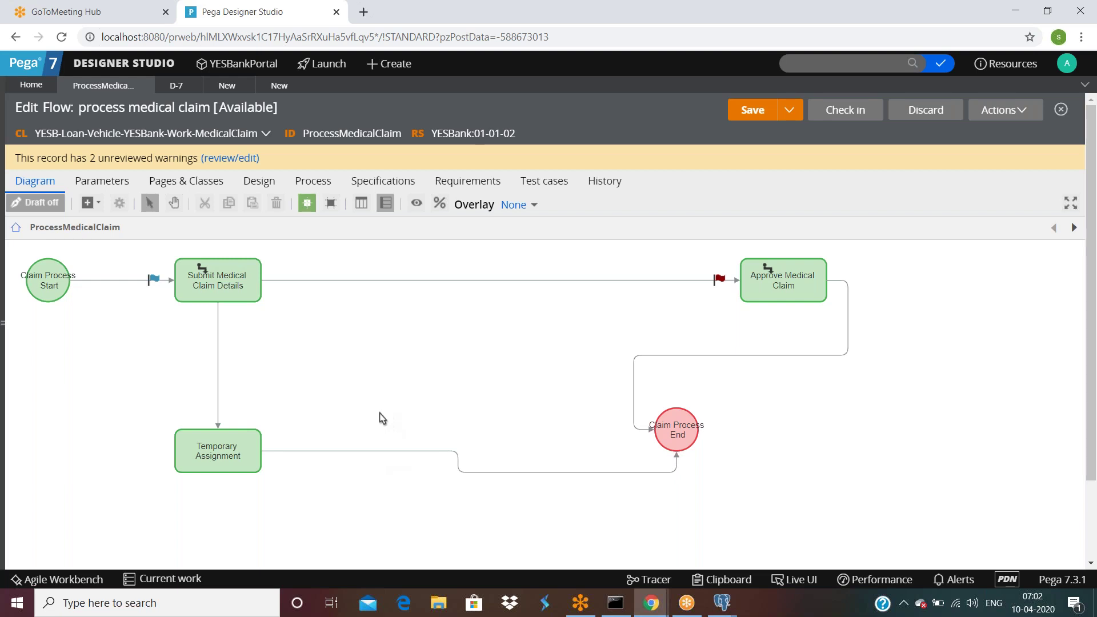
{"action": "left_click", "coordinate": [226, 284]}
{"action": "left_click", "coordinate": [216, 449]}
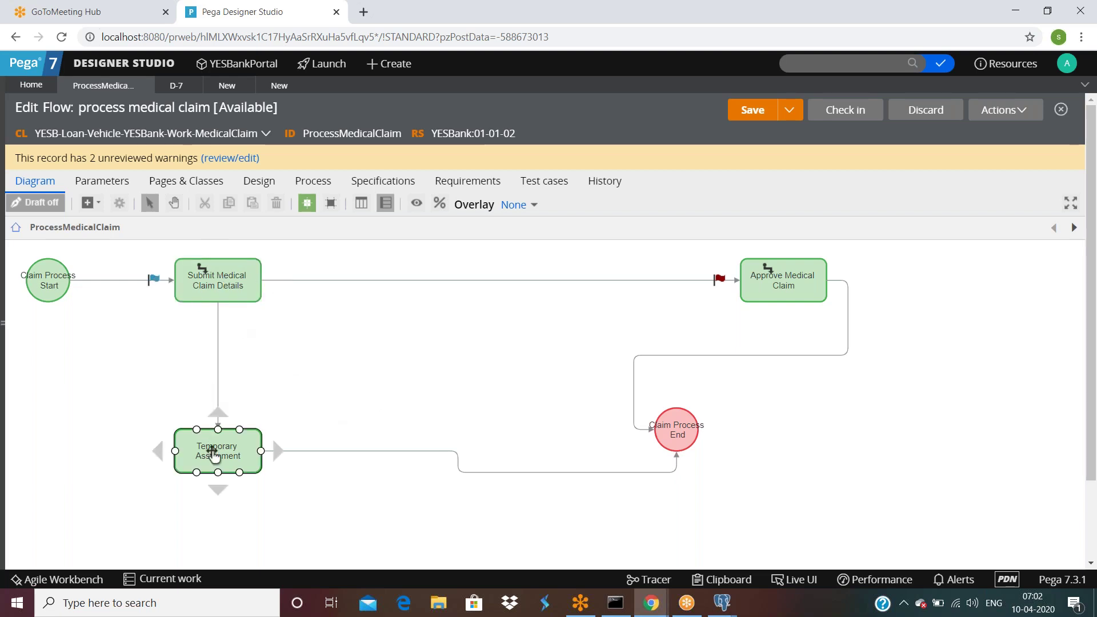
{"action": "left_click", "coordinate": [222, 350]}
{"action": "left_click", "coordinate": [220, 289]}
{"action": "left_click", "coordinate": [231, 464]}
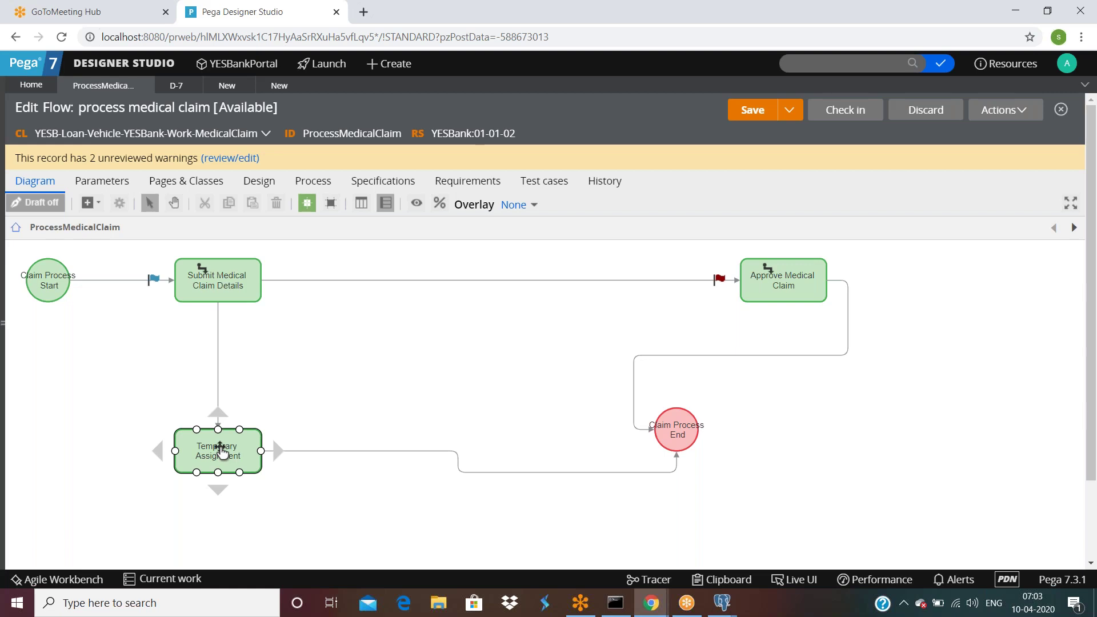
{"action": "left_click", "coordinate": [318, 384]}
Step: Open the generated Java of the ProcessMedicalClaim flow and read through its flow parameter handling code
{"action": "left_click", "coordinate": [997, 114]}
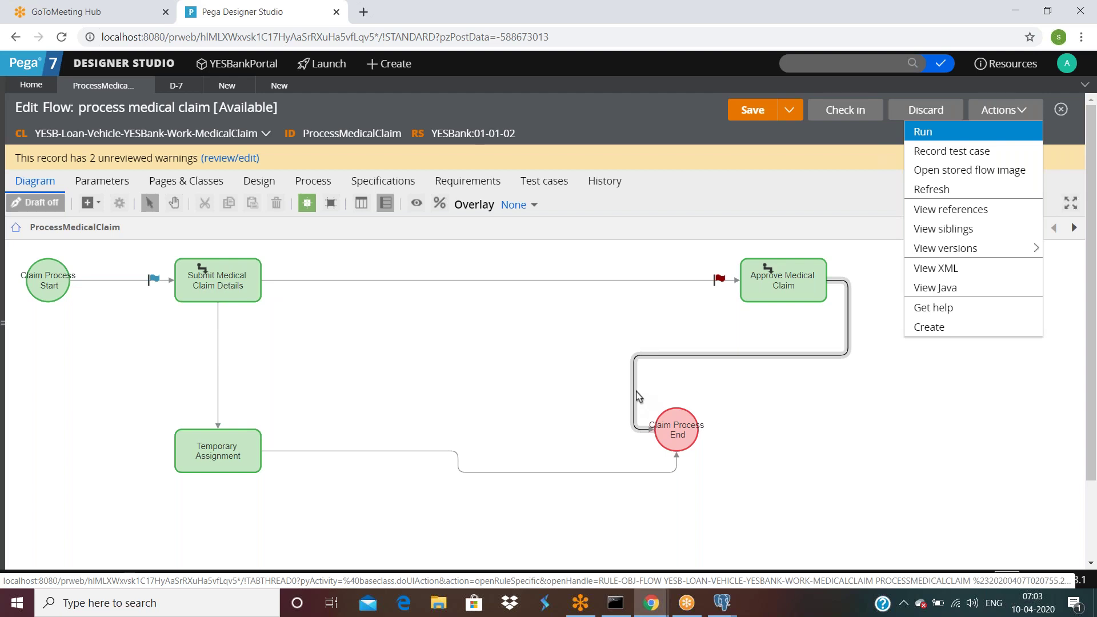
{"action": "left_click", "coordinate": [950, 293]}
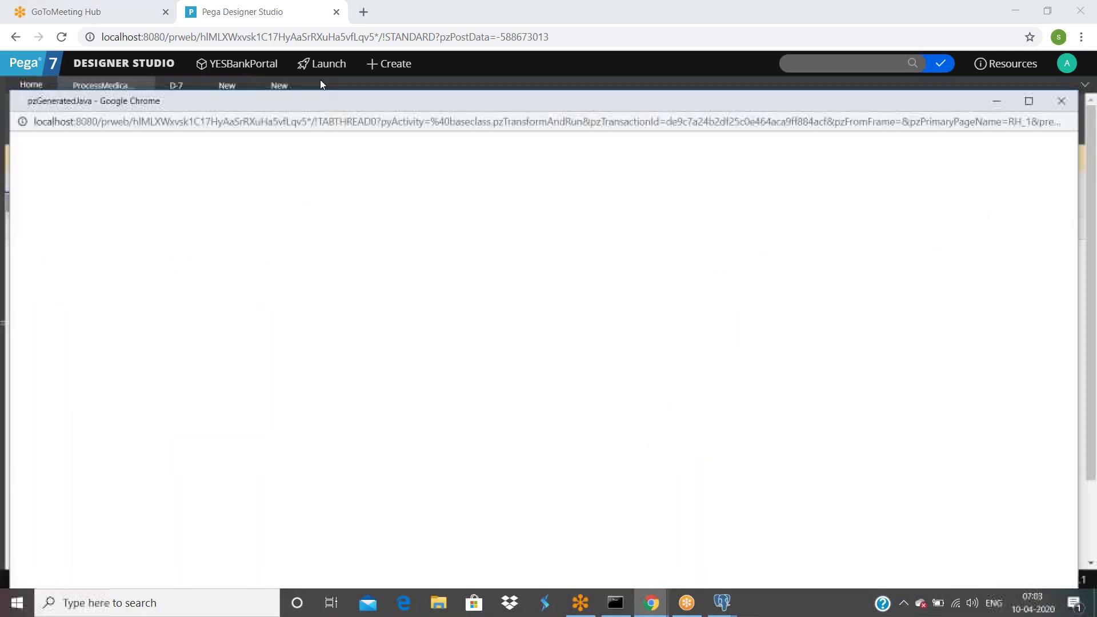
{"action": "scroll", "coordinate": [388, 264], "scroll_direction": "down", "scroll_amount": 20}
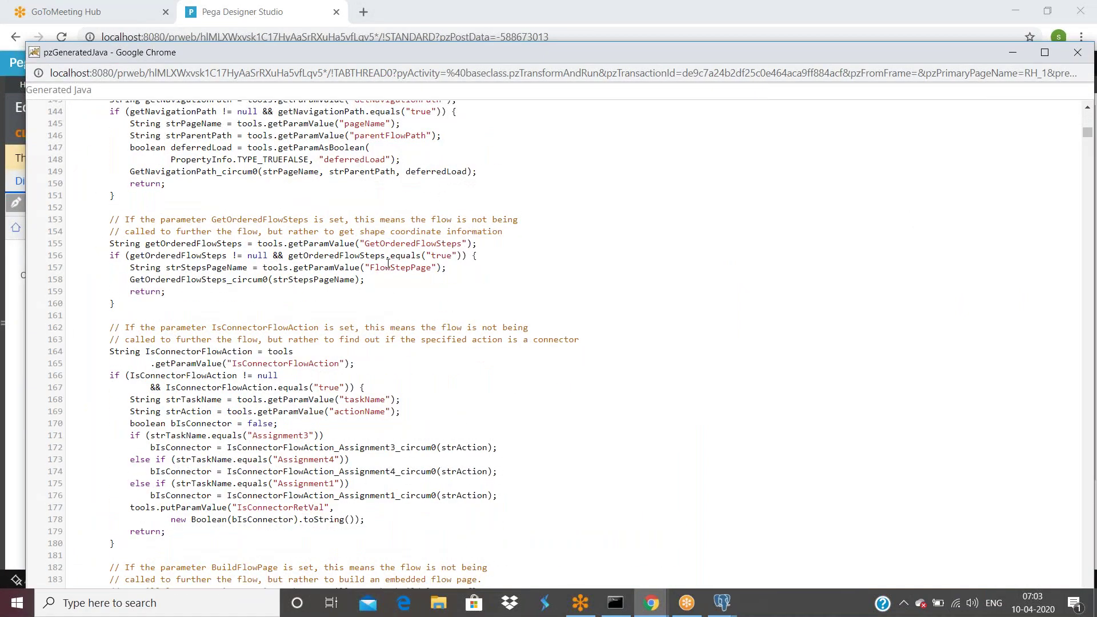
{"action": "scroll", "coordinate": [388, 269], "scroll_direction": "down", "scroll_amount": 7}
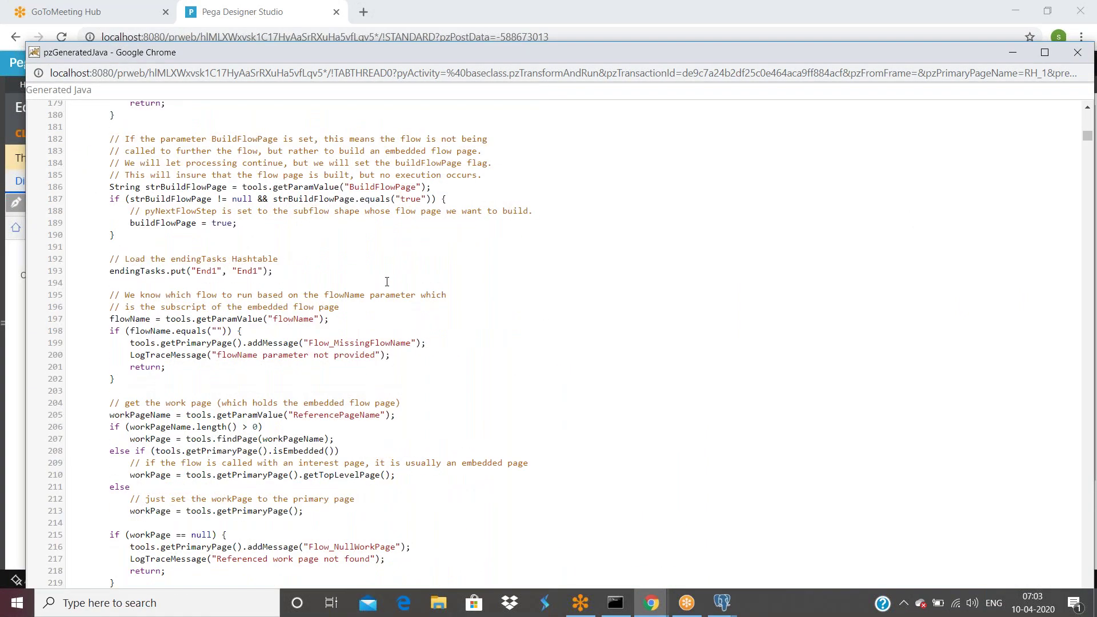
Step: Search the generated Java for "Finish", look through the code, and close the Java window
{"action": "key", "text": "ctrl+f"}
{"action": "type", "text": "finsish"}
{"action": "key", "text": "BackSpace"}
{"action": "key", "text": "BackSpace"}
{"action": "key", "text": "BackSpace"}
{"action": "key", "text": "BackSpace"}
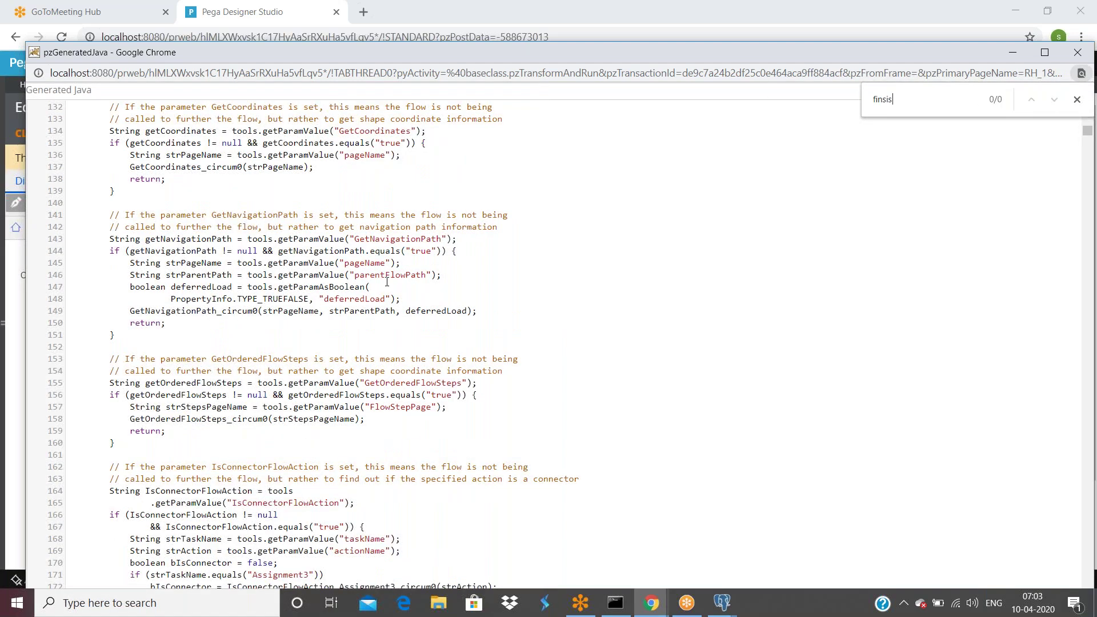
{"action": "type", "text": "ish"}
{"action": "key", "text": "BackSpace"}
{"action": "key", "text": "BackSpace"}
{"action": "key", "text": "BackSpace"}
{"action": "key", "text": "BackSpace"}
{"action": "key", "text": "BackSpace"}
{"action": "key", "text": "BackSpace"}
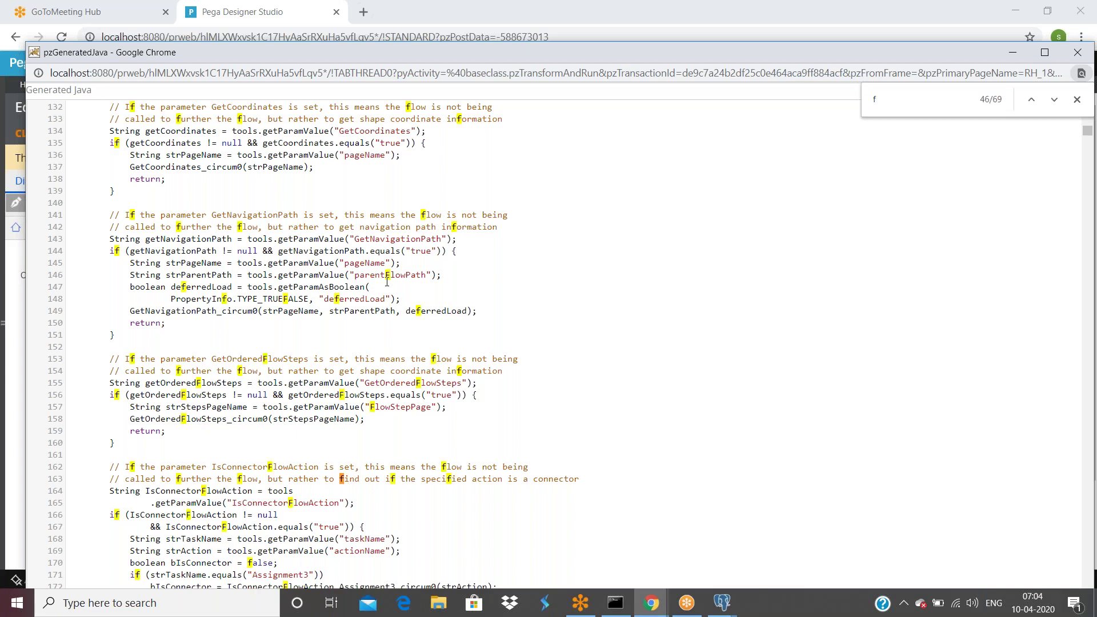
{"action": "type", "text": "Finish"}
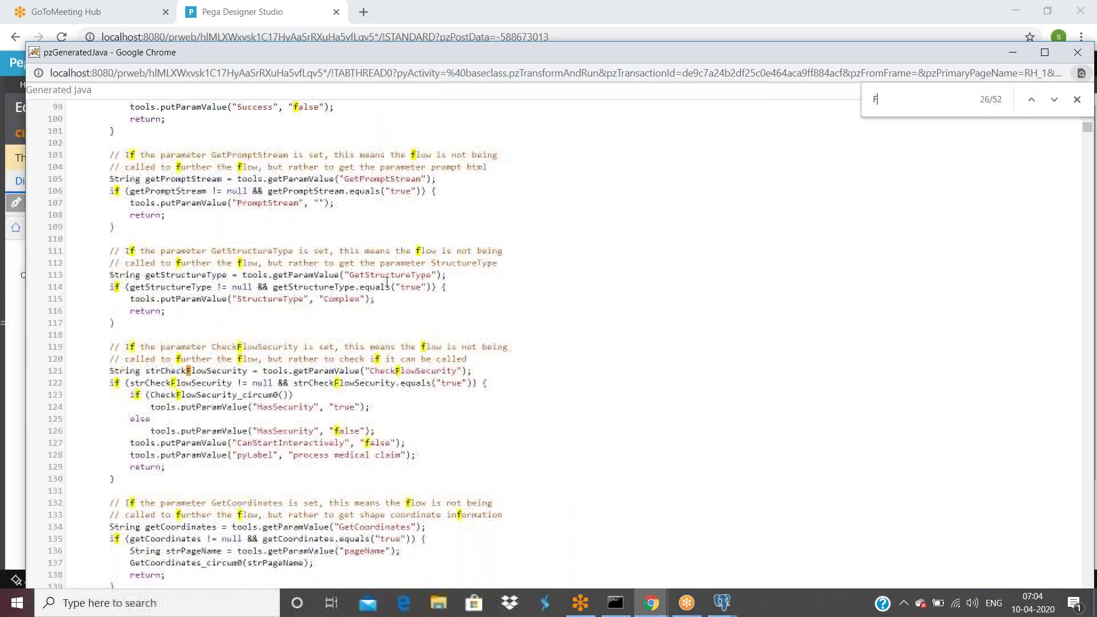
{"action": "key", "text": "BackSpace"}
{"action": "key", "text": "BackSpace"}
{"action": "key", "text": "BackSpace"}
{"action": "key", "text": "BackSpace"}
{"action": "key", "text": "BackSpace"}
{"action": "scroll", "coordinate": [387, 282], "scroll_direction": "up", "scroll_amount": 7}
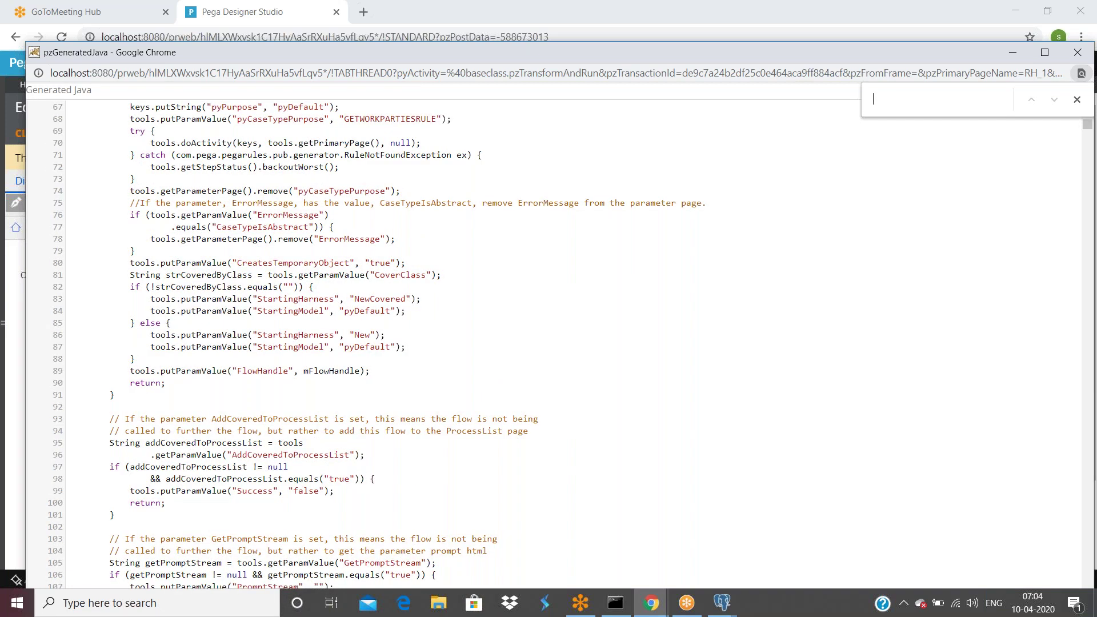
{"action": "scroll", "coordinate": [549, 343], "scroll_direction": "down", "scroll_amount": 17}
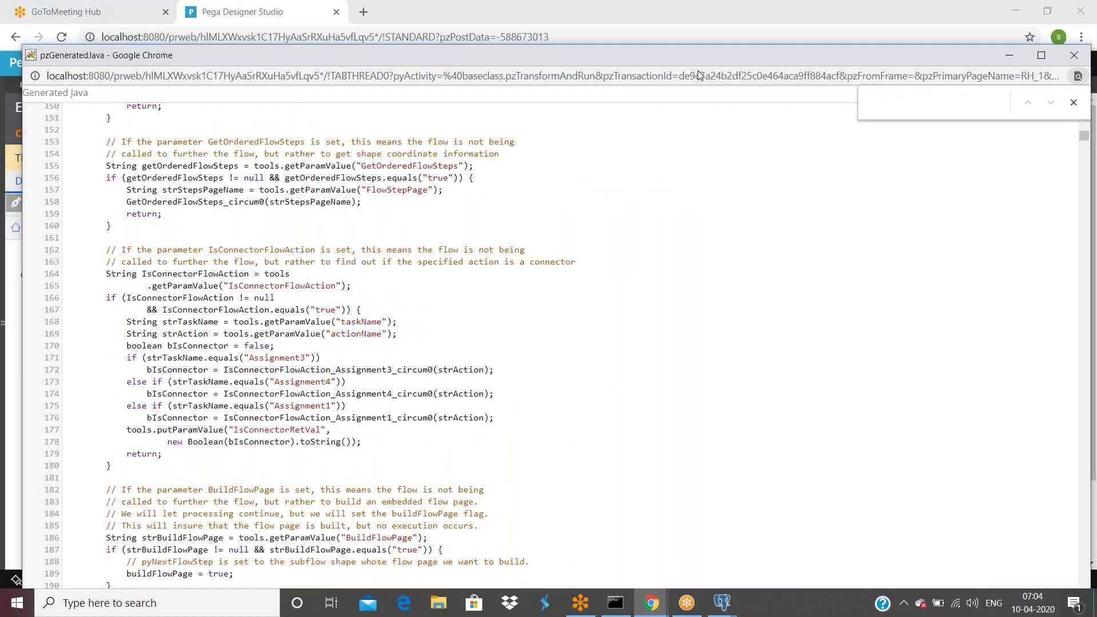
{"action": "left_click_drag", "start_coordinate": [700, 75], "coordinate": [607, 99]}
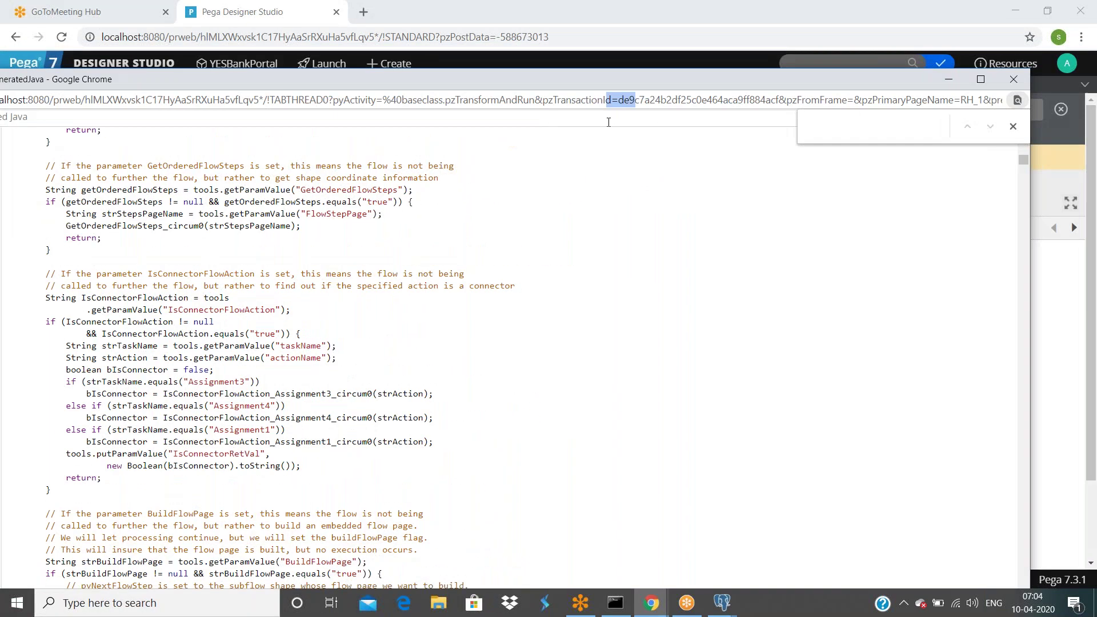
{"action": "left_click", "coordinate": [1015, 80]}
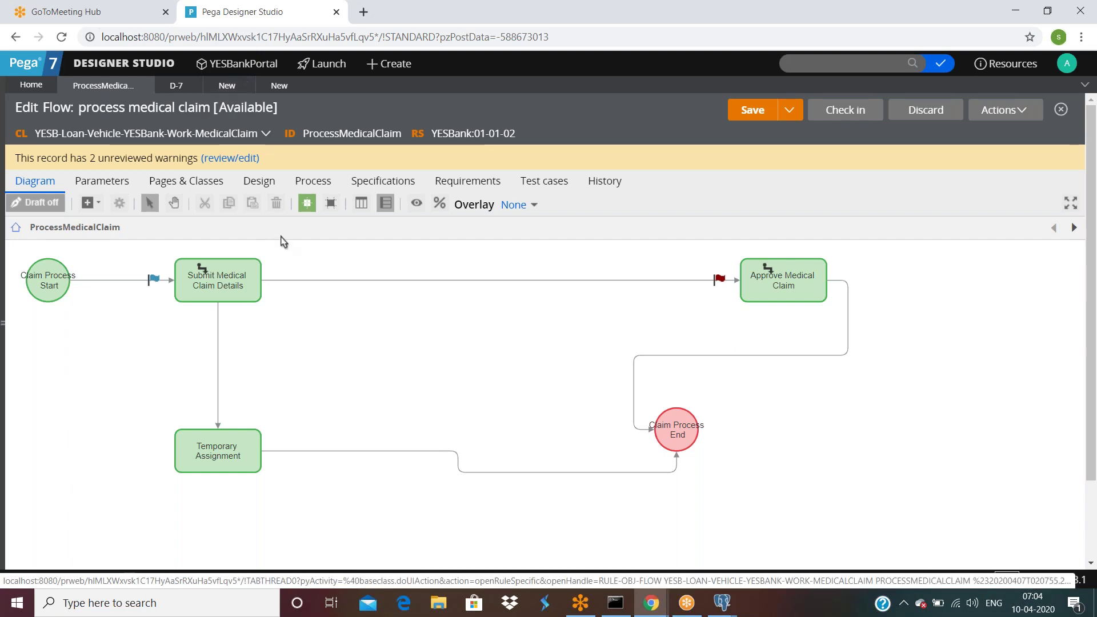
Step: Delete the connector between Submit Medical Claim Details and Approve Medical Claim
{"action": "left_click", "coordinate": [238, 302]}
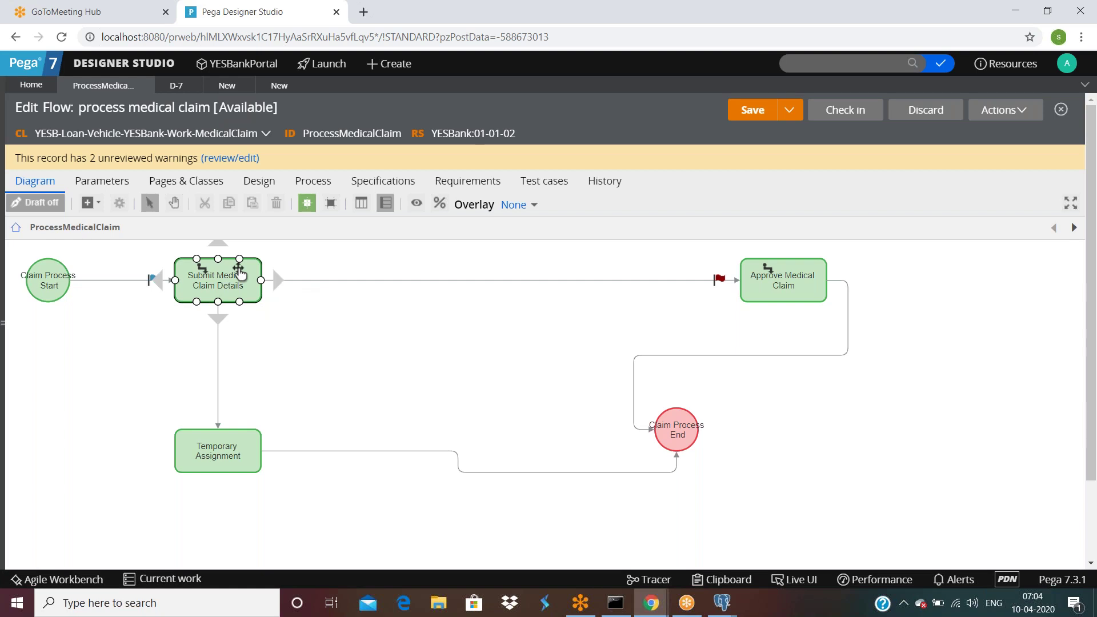
{"action": "left_click", "coordinate": [392, 282]}
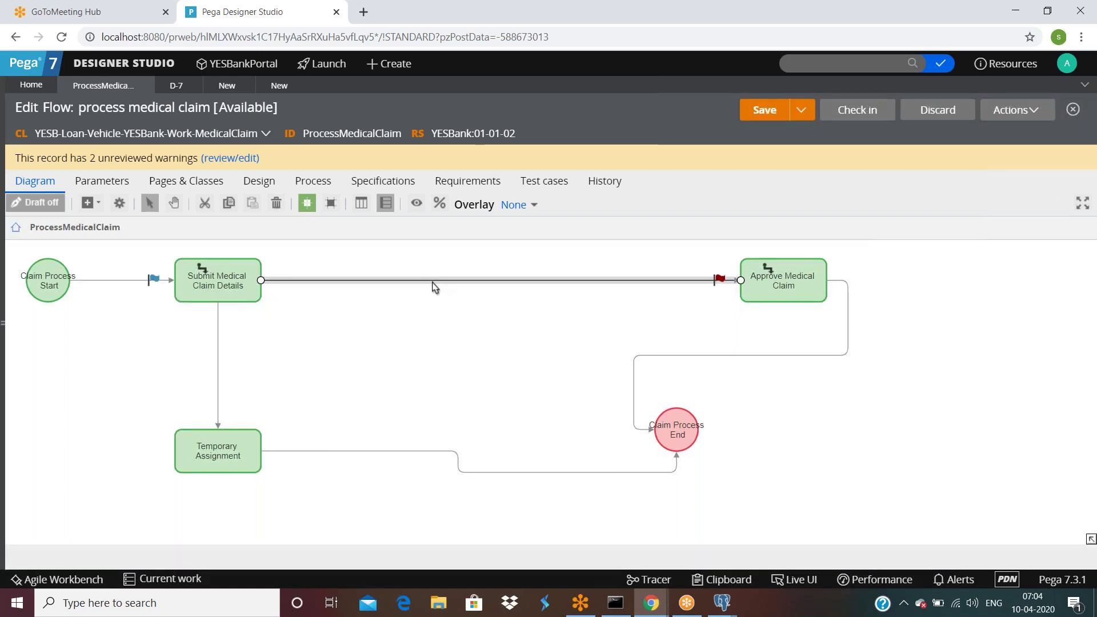
{"action": "key", "text": "Delete"}
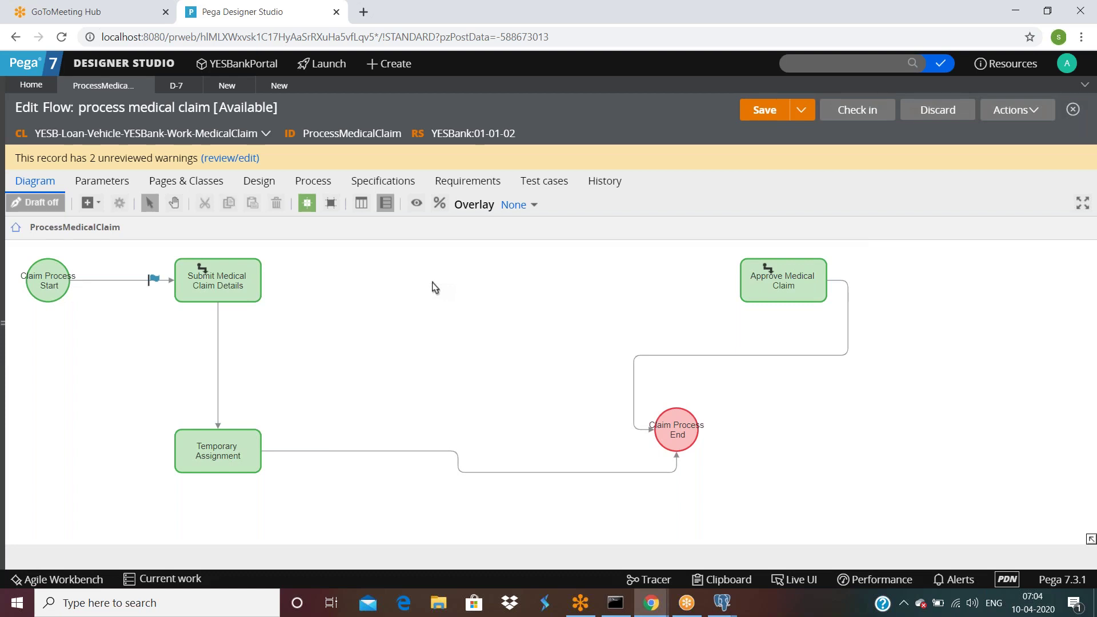
Step: Add a Persist Case smart shape between Submit Medical Claim Details and Approve Medical Claim, and submit its properties with the default settings
{"action": "left_click", "coordinate": [92, 203]}
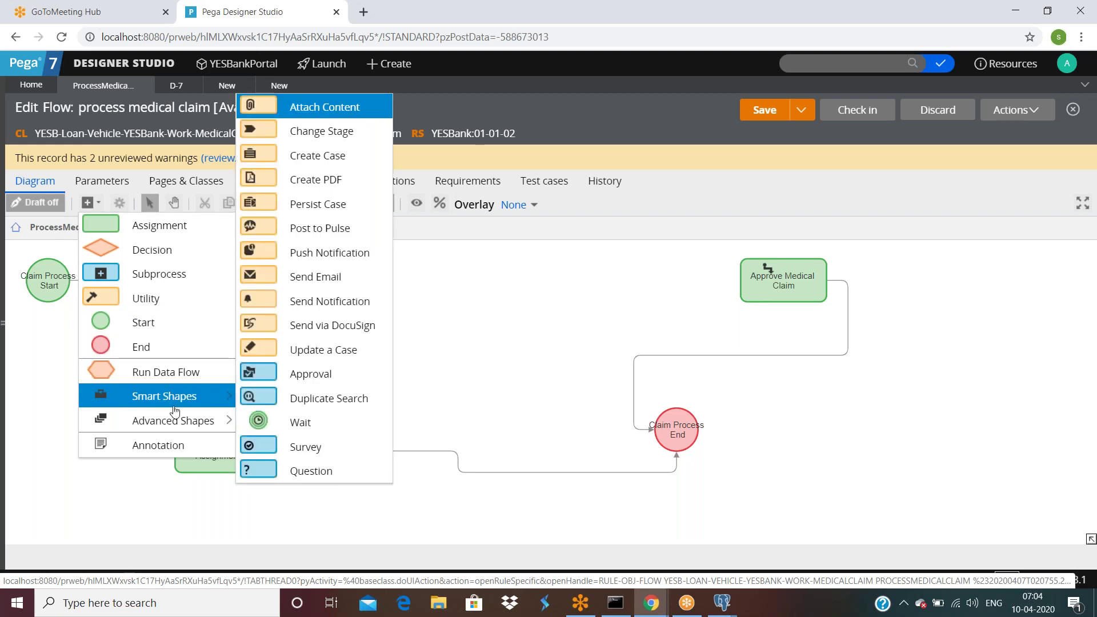
{"action": "mouse_move", "coordinate": [174, 420]}
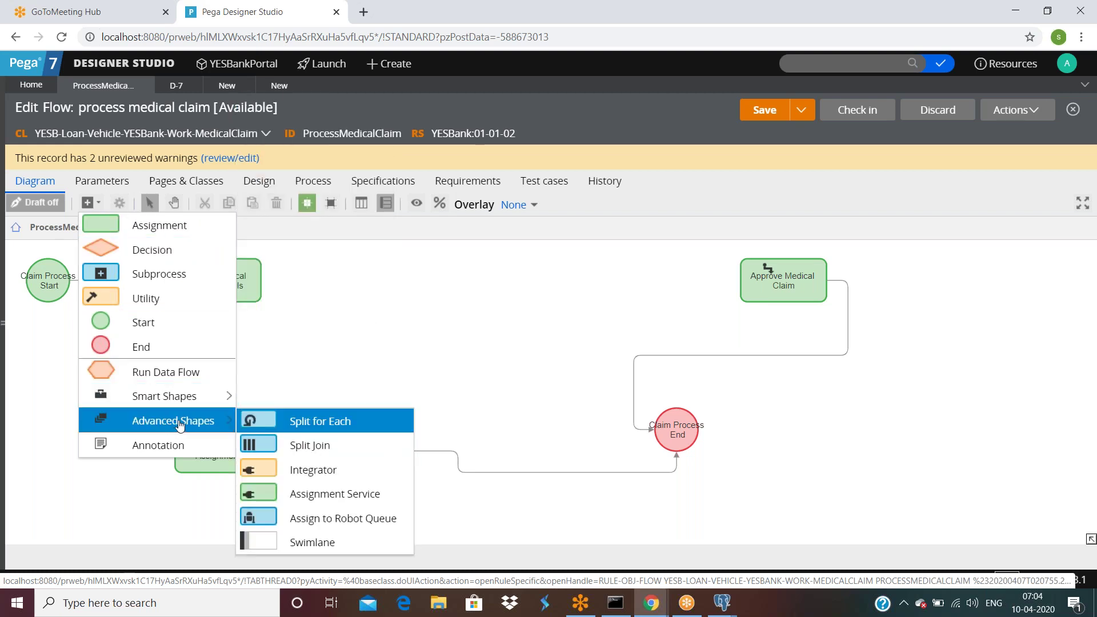
{"action": "mouse_move", "coordinate": [166, 400]}
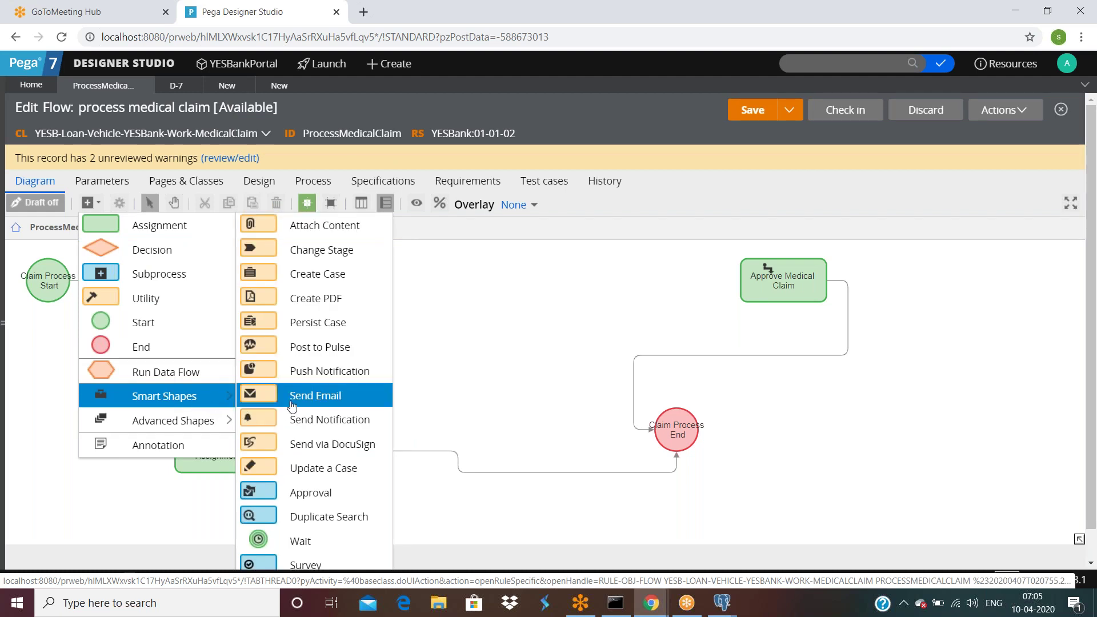
{"action": "left_click", "coordinate": [269, 334]}
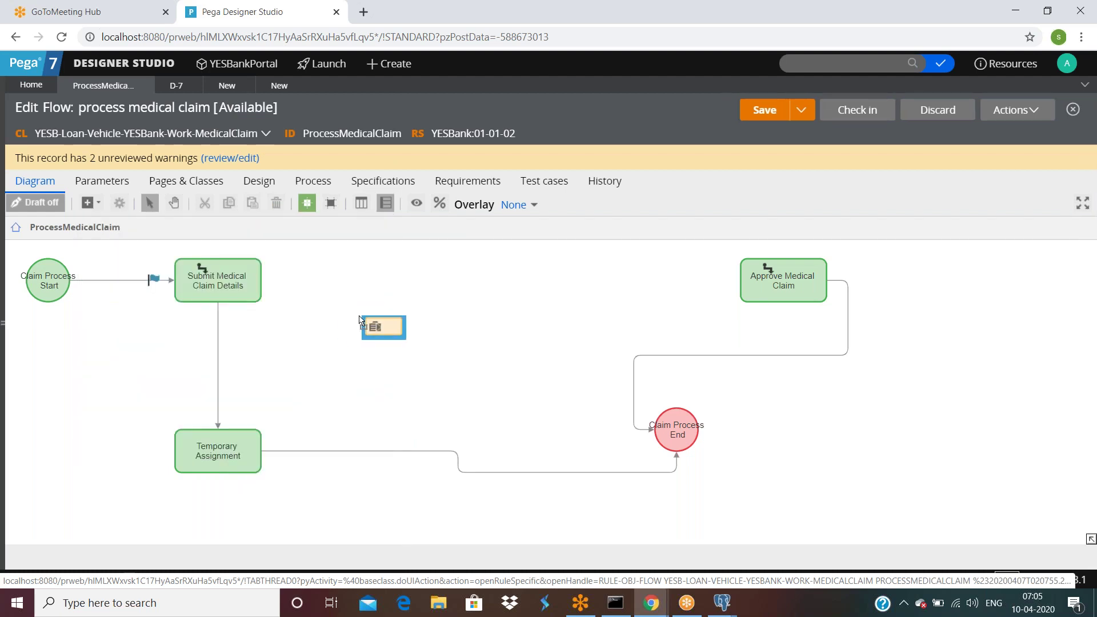
{"action": "left_click", "coordinate": [397, 286]}
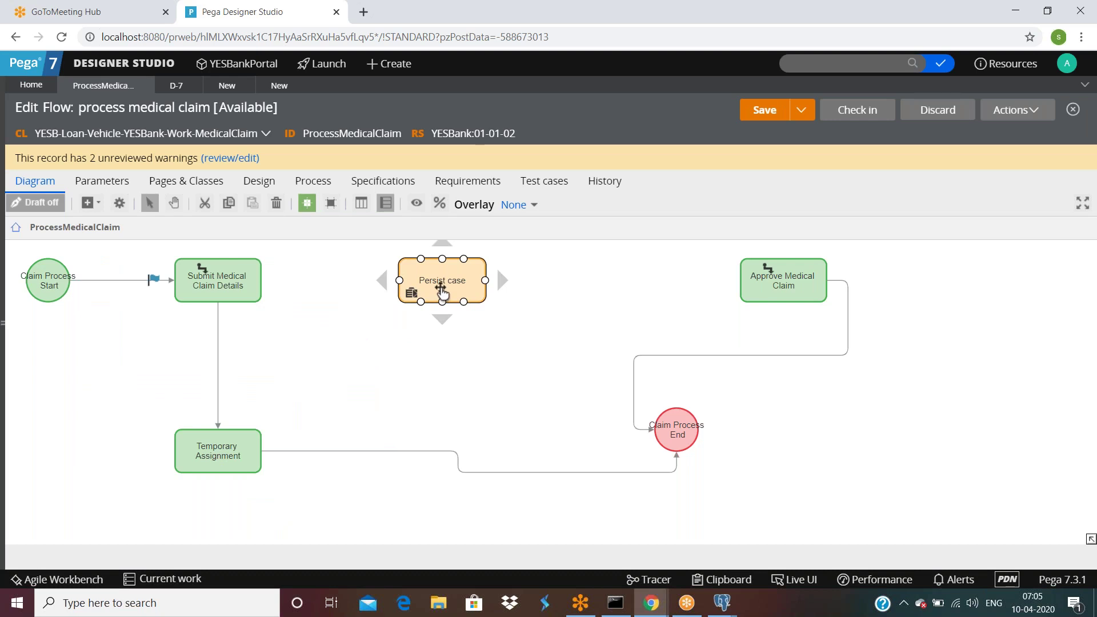
{"action": "double_click", "coordinate": [442, 292]}
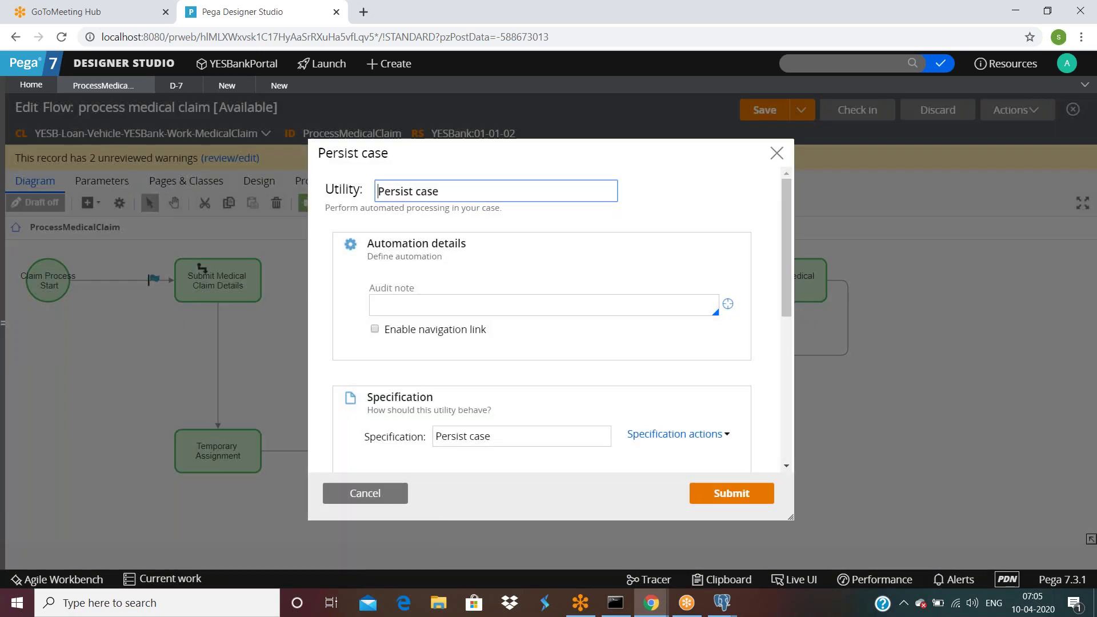
{"action": "scroll", "coordinate": [559, 321], "scroll_direction": "down", "scroll_amount": 4}
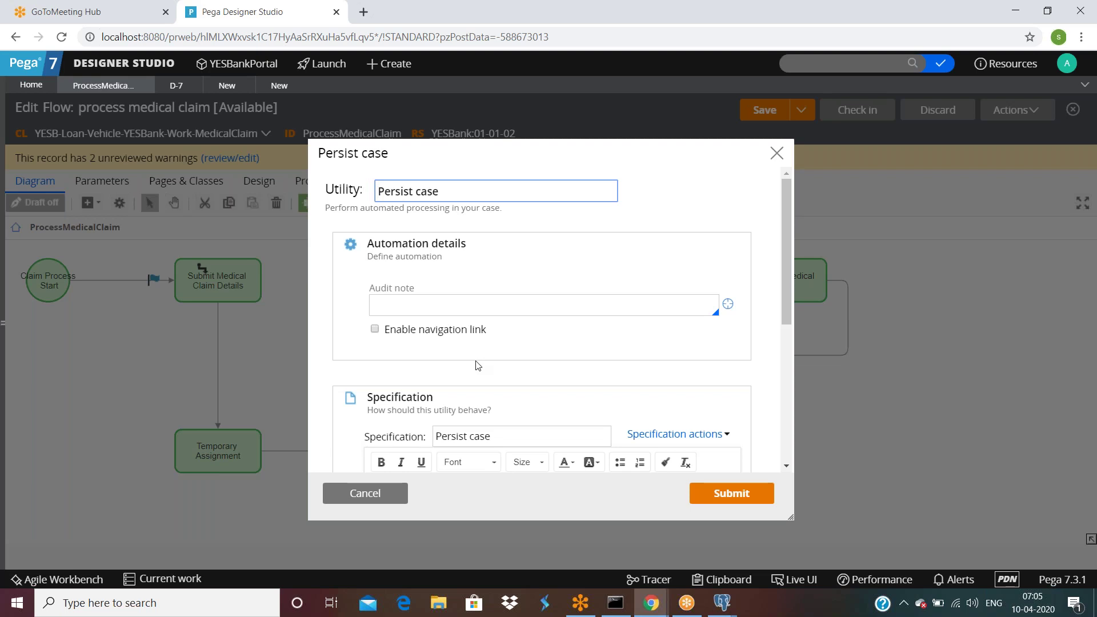
{"action": "left_click", "coordinate": [732, 494]}
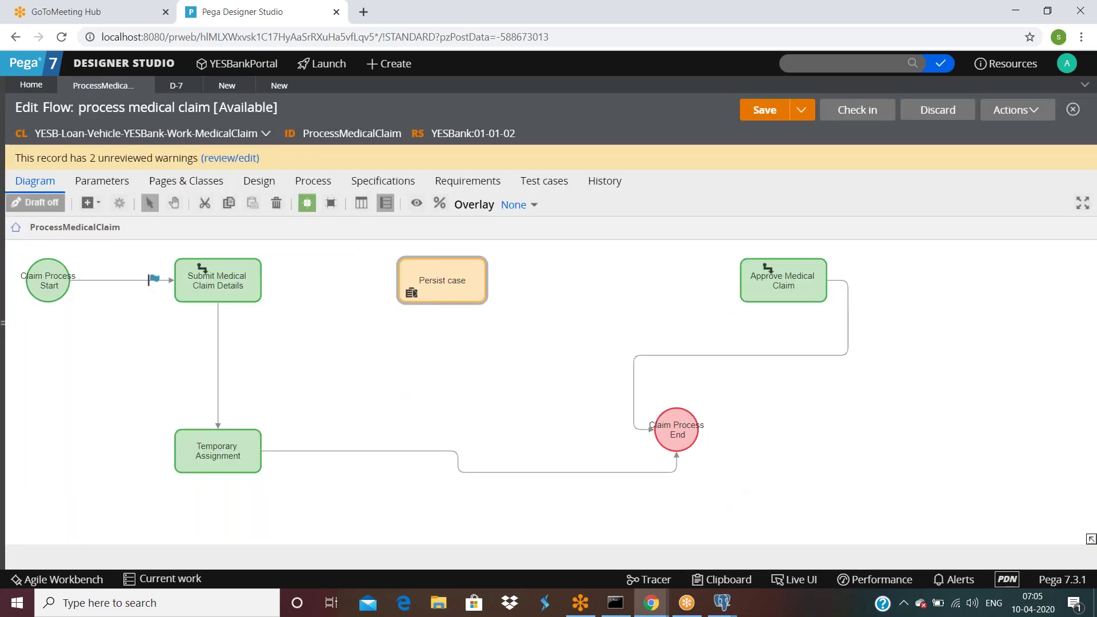
Step: Connect Submit Medical Claim Details to the Persist case shape, and the Persist case shape to Approve Medical Claim
{"action": "left_click_drag", "start_coordinate": [259, 285], "coordinate": [409, 287]}
{"action": "left_click_drag", "start_coordinate": [485, 280], "coordinate": [744, 278]}
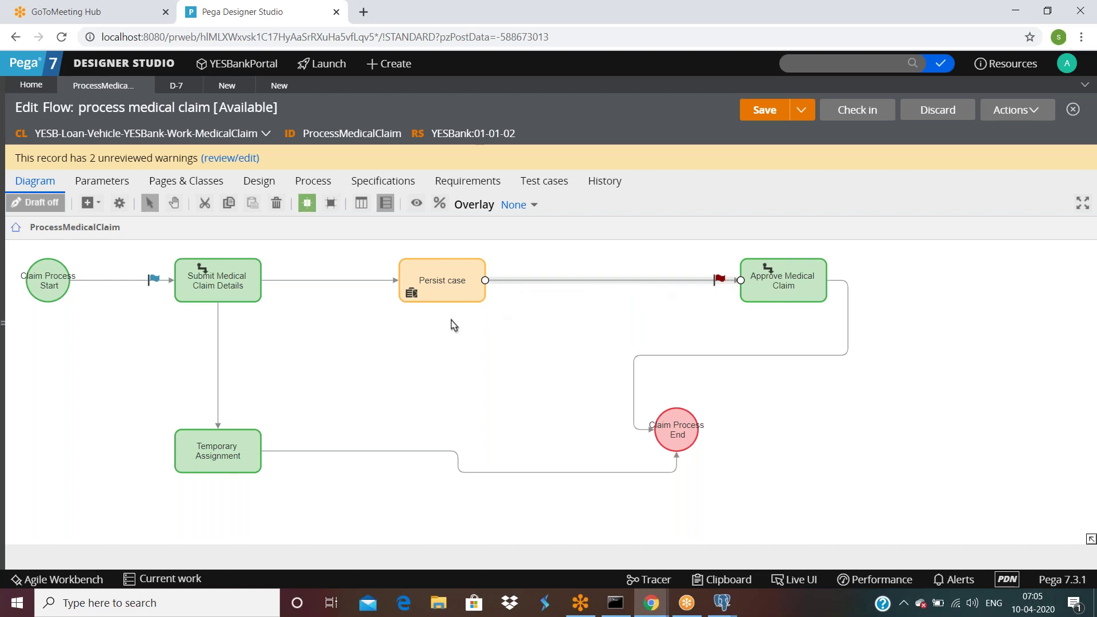
{"action": "left_click", "coordinate": [445, 287]}
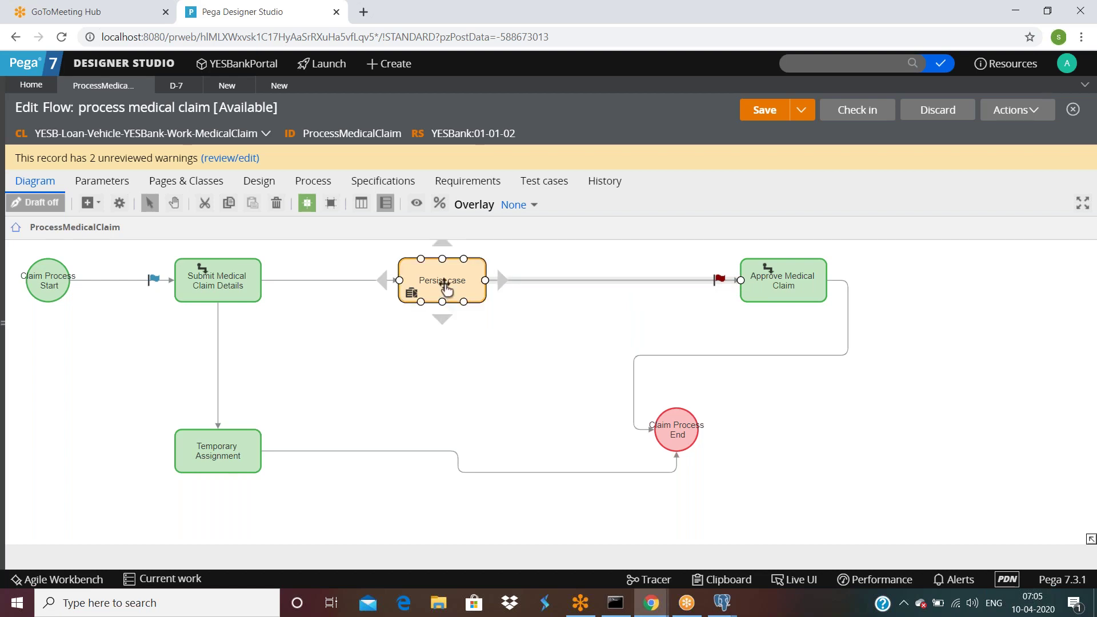
Step: Set the flow action of the connector from Submit Medical Claim Details to Persist case to submitdetailsfaction and submit it
{"action": "left_click", "coordinate": [311, 281]}
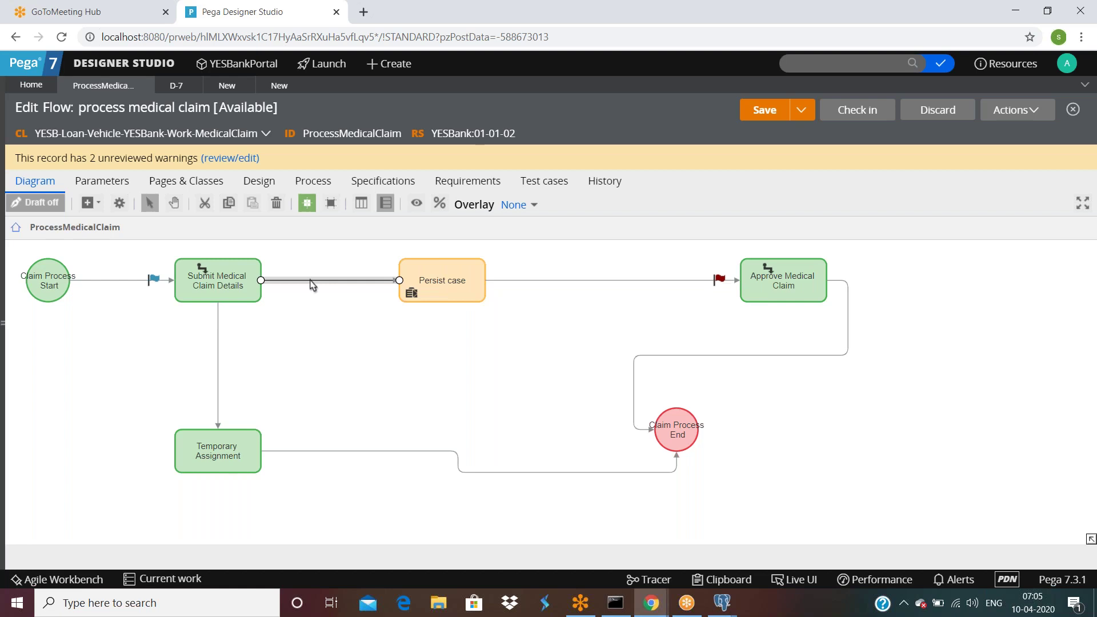
{"action": "double_click", "coordinate": [310, 280]}
{"action": "left_click", "coordinate": [450, 309]}
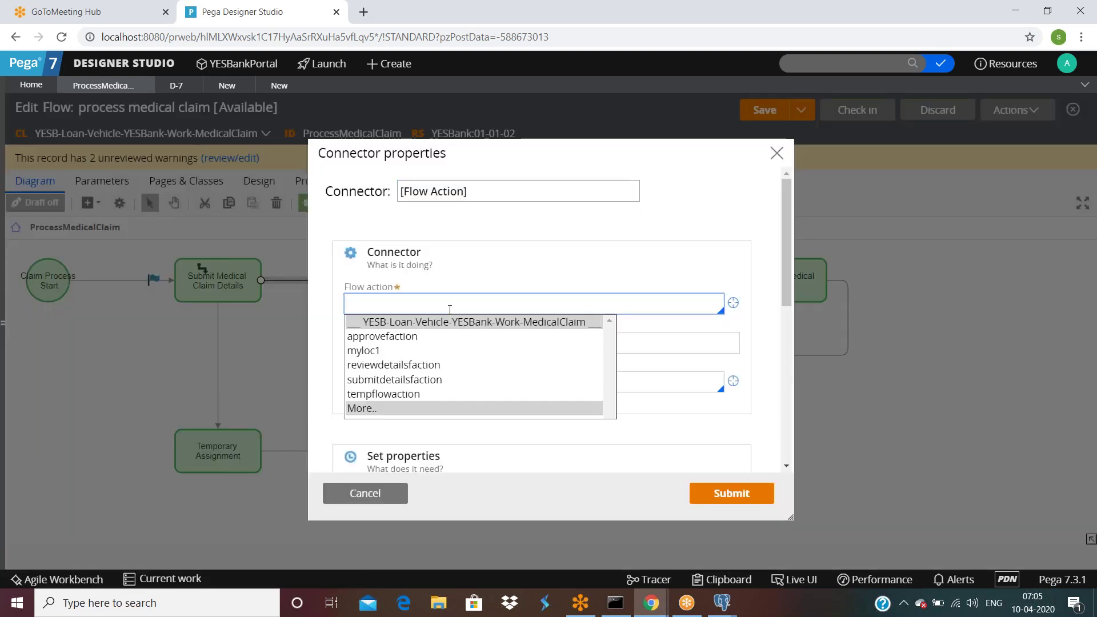
{"action": "left_click", "coordinate": [421, 379]}
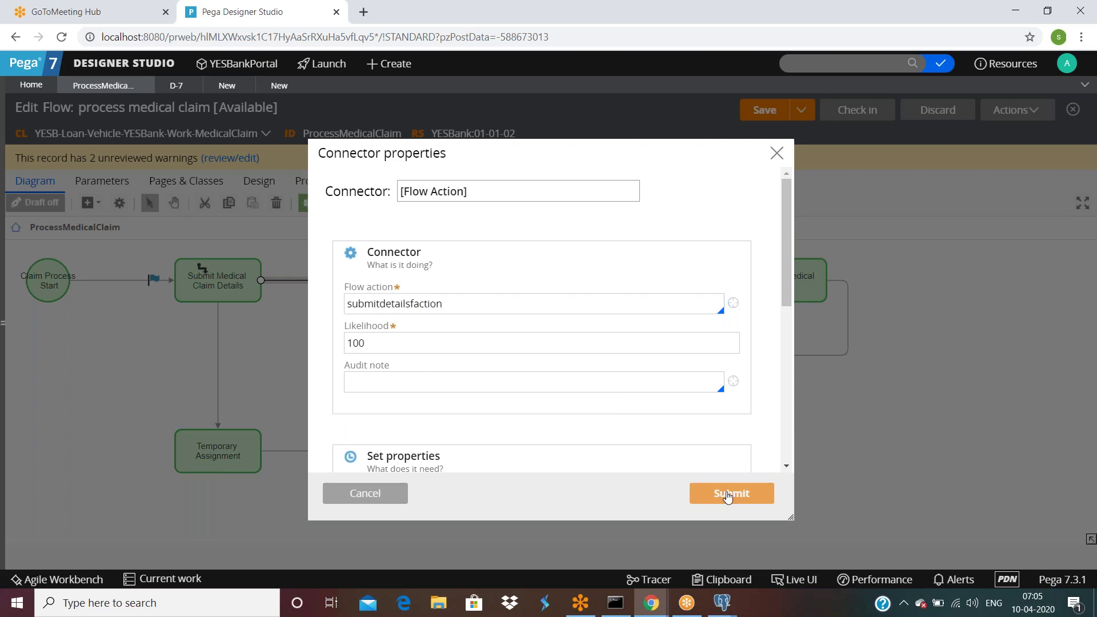
{"action": "left_click", "coordinate": [727, 495]}
Step: In the Persist case shape's properties, enable the navigation link and submit the properties
{"action": "left_click", "coordinate": [443, 288]}
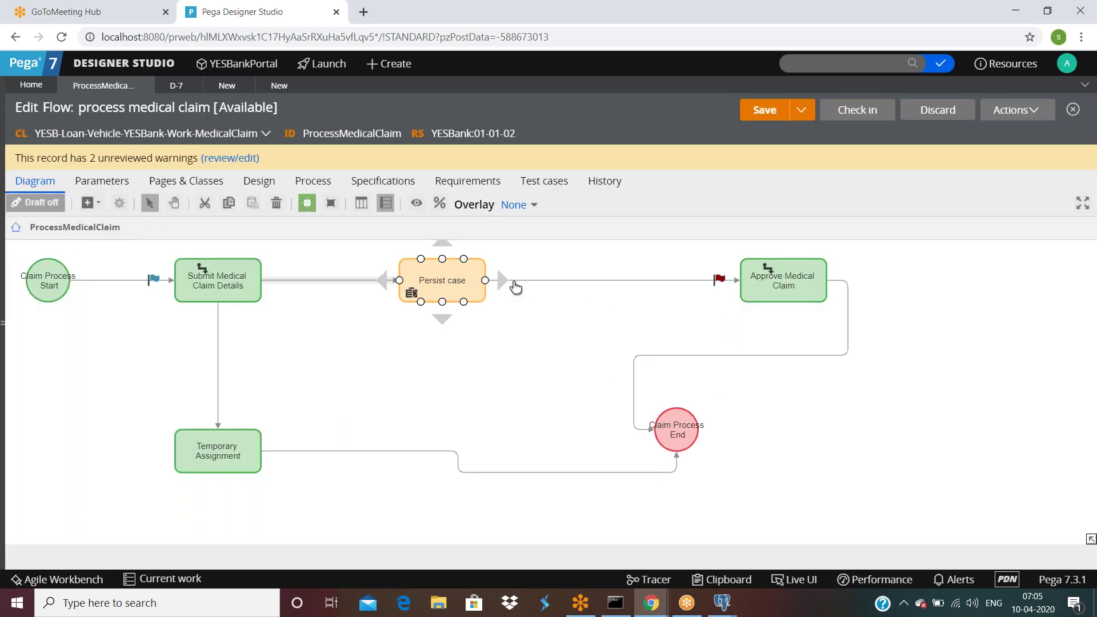
{"action": "double_click", "coordinate": [448, 289]}
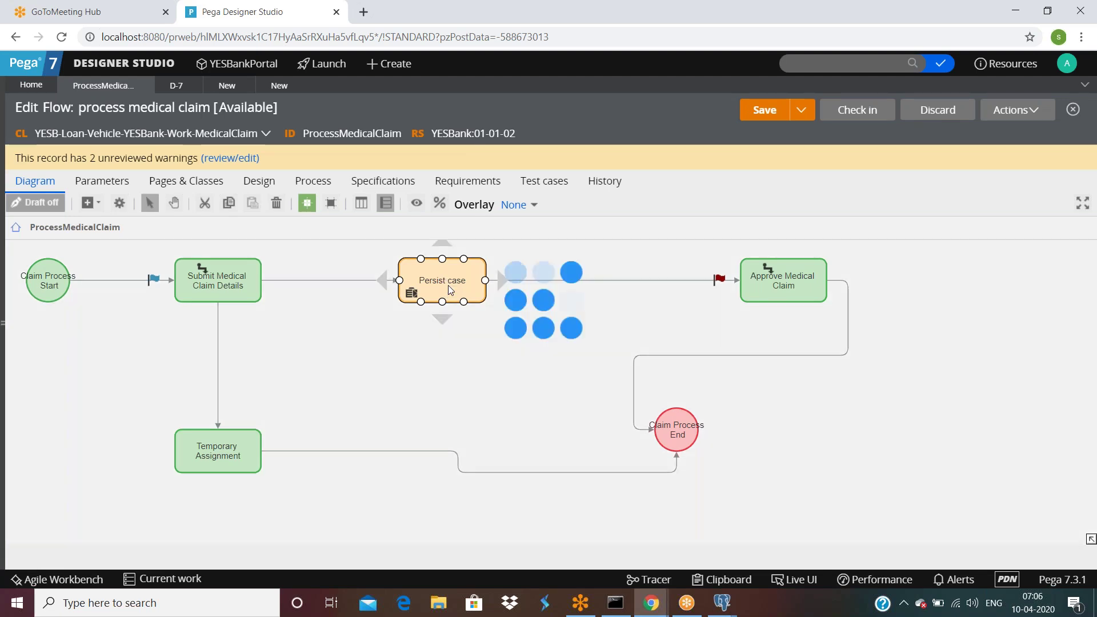
{"action": "scroll", "coordinate": [455, 294], "scroll_direction": "down", "scroll_amount": 5}
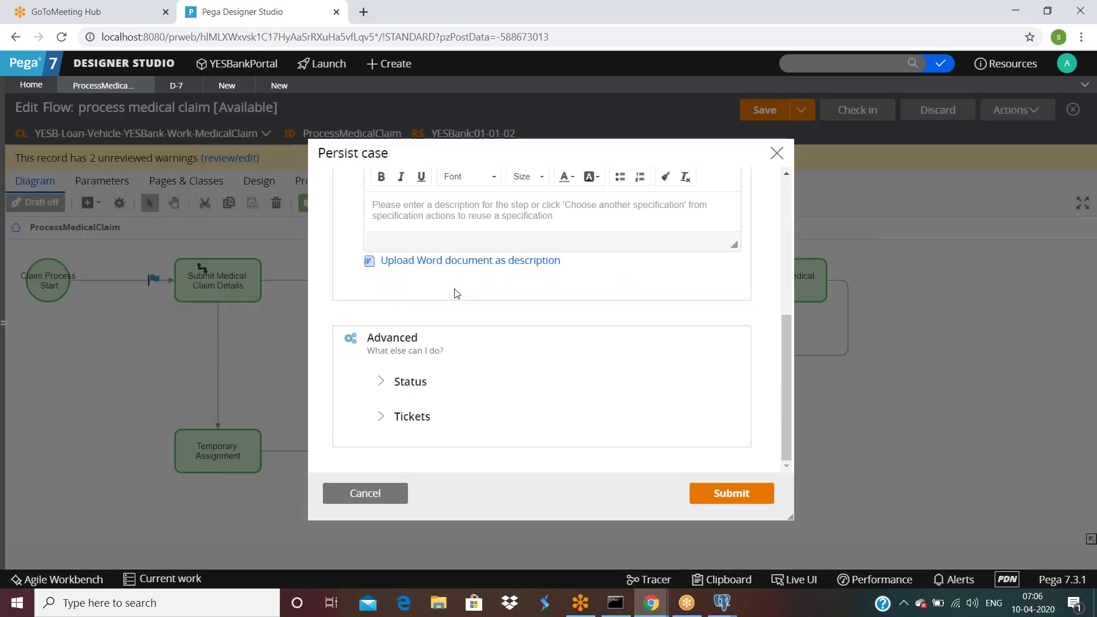
{"action": "left_click", "coordinate": [392, 384]}
{"action": "scroll", "coordinate": [472, 372], "scroll_direction": "down", "scroll_amount": 2}
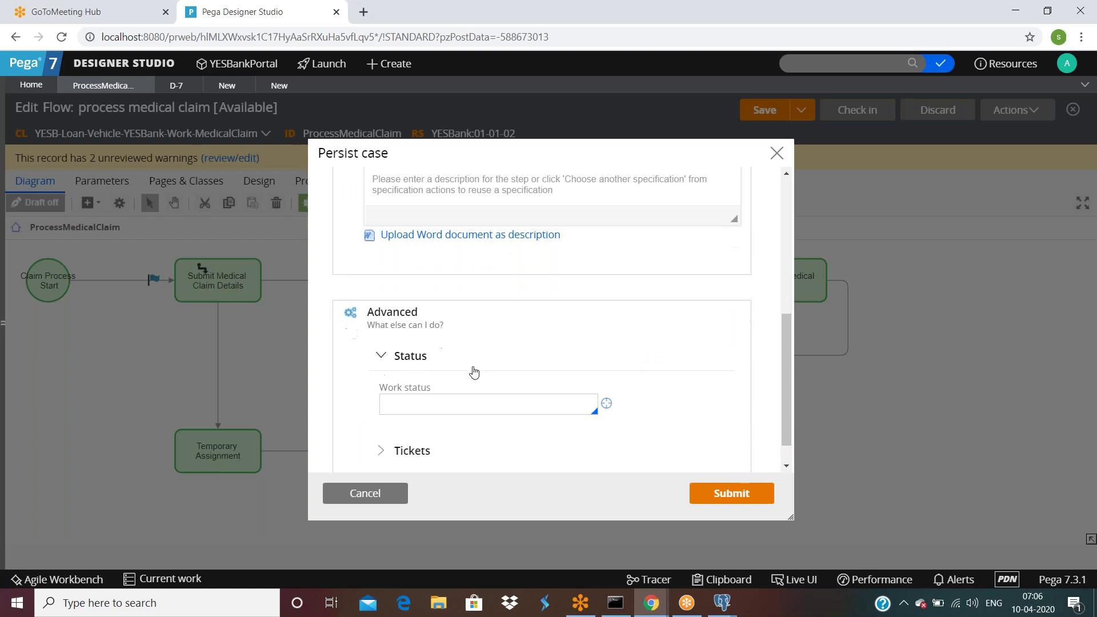
{"action": "left_click", "coordinate": [445, 374]}
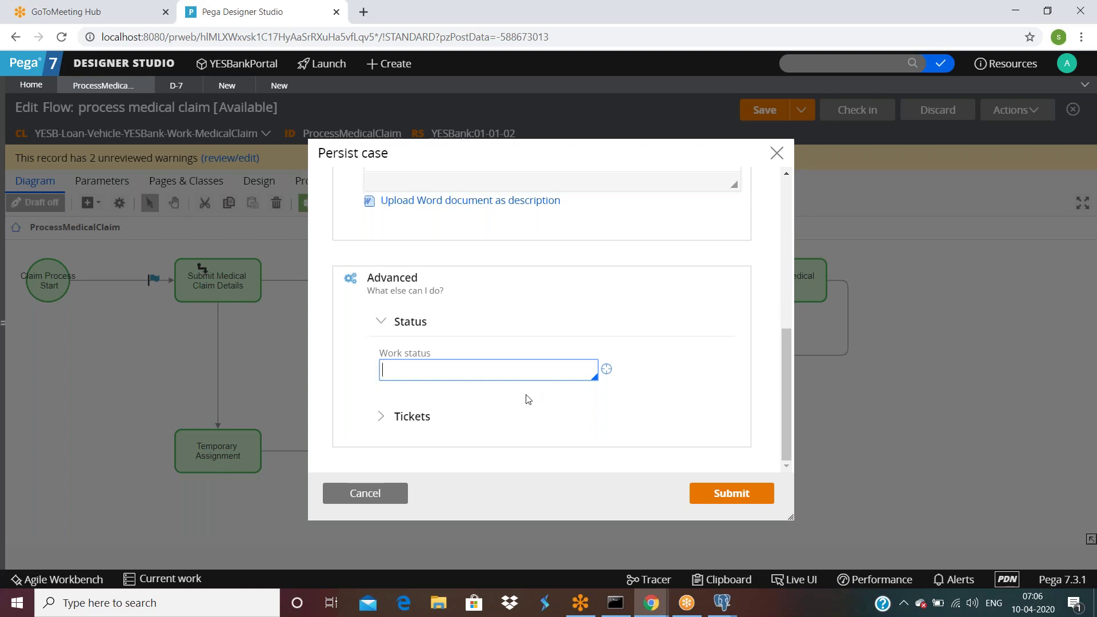
{"action": "scroll", "coordinate": [514, 366], "scroll_direction": "up", "scroll_amount": 1}
{"action": "scroll", "coordinate": [515, 366], "scroll_direction": "up", "scroll_amount": 5}
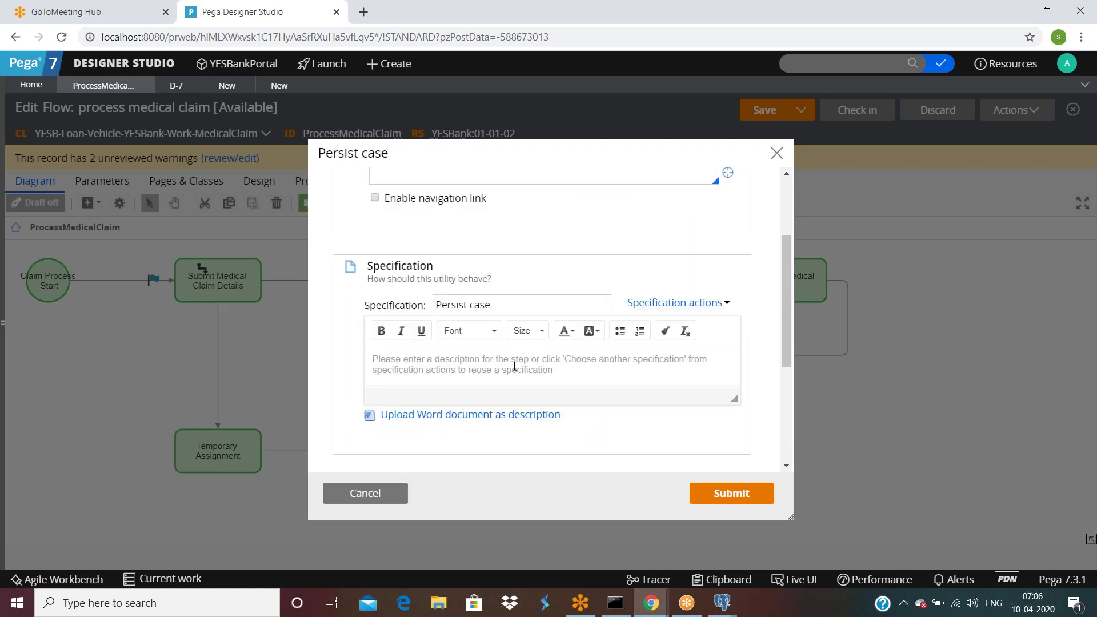
{"action": "left_click", "coordinate": [414, 293]}
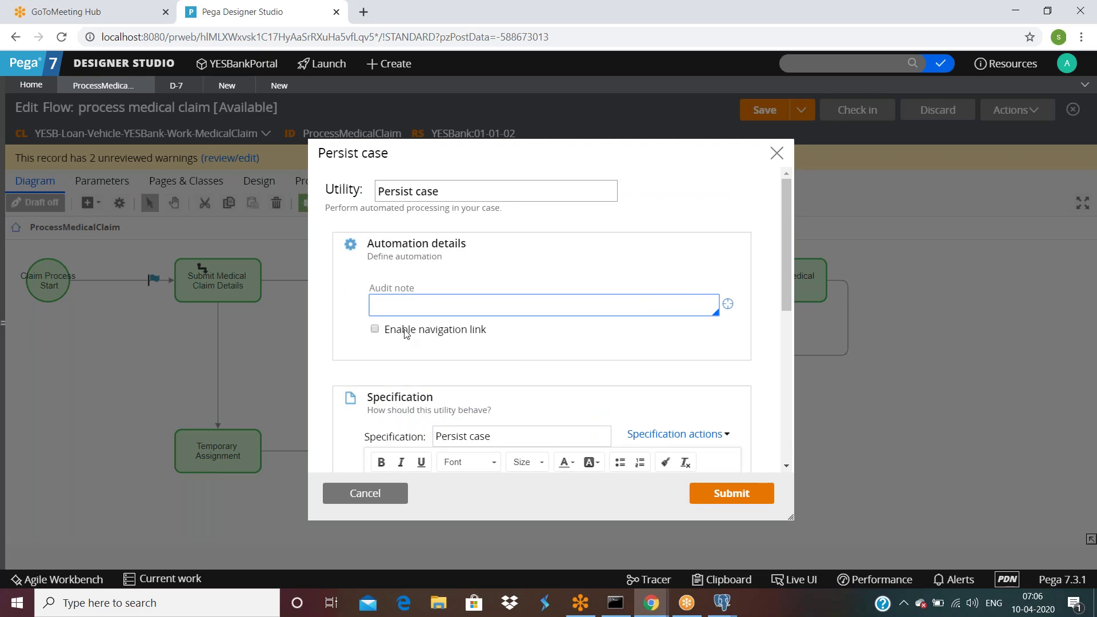
{"action": "left_click", "coordinate": [376, 330]}
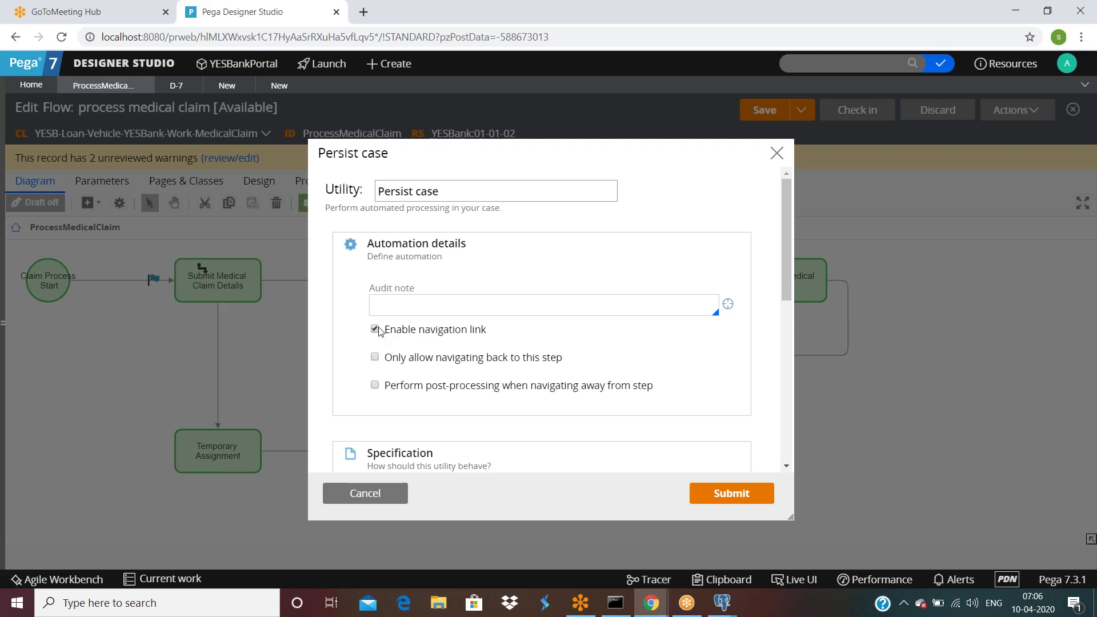
{"action": "left_click", "coordinate": [732, 495]}
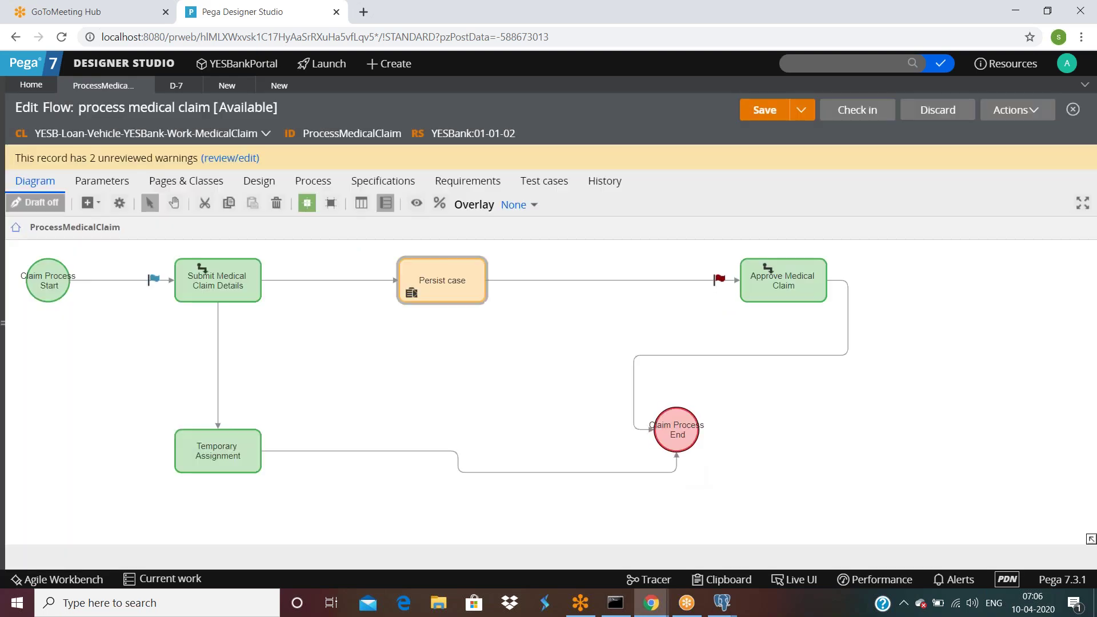
Step: Examine the properties of the connector from Persist case to Approve Medical Claim, including its condition types, and cancel without changes
{"action": "left_click", "coordinate": [636, 282]}
{"action": "double_click", "coordinate": [636, 283]}
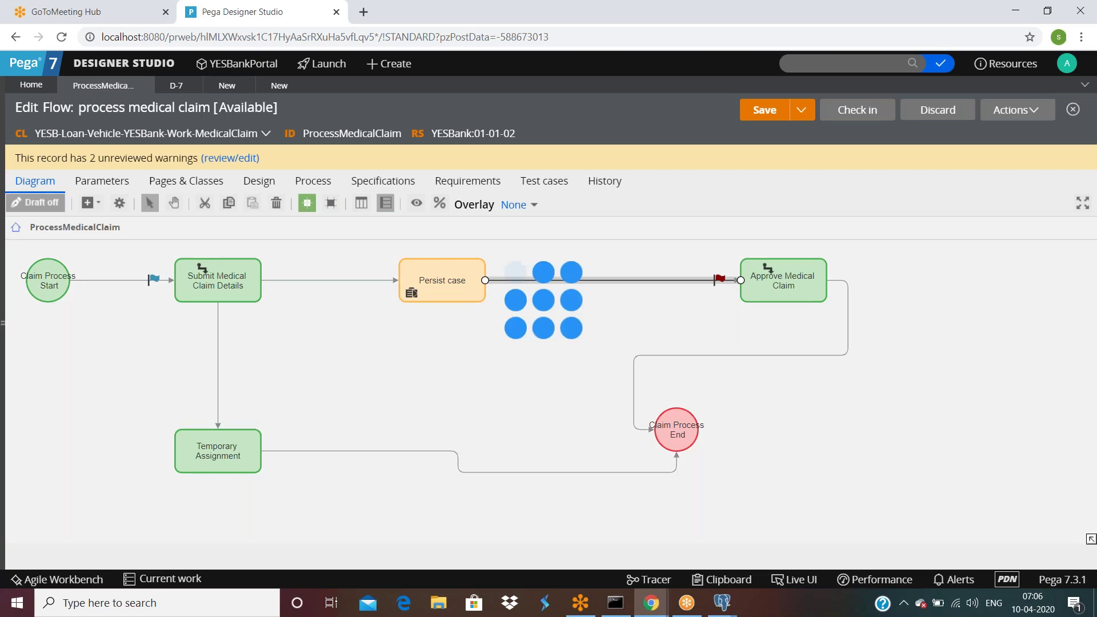
{"action": "scroll", "coordinate": [570, 256], "scroll_direction": "down", "scroll_amount": 4}
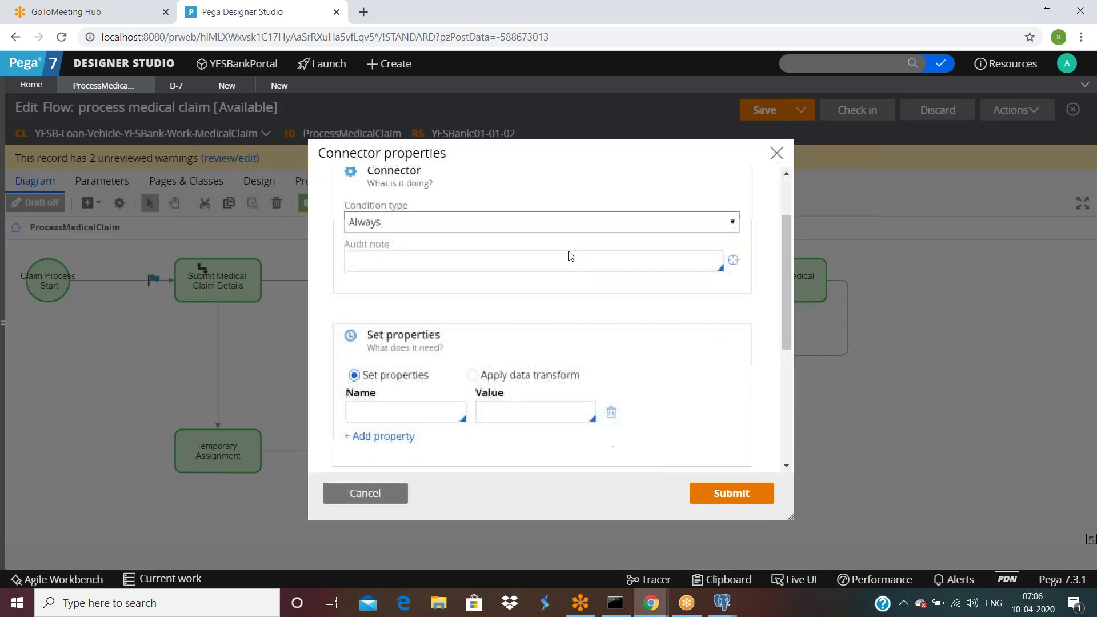
{"action": "left_click", "coordinate": [414, 284]}
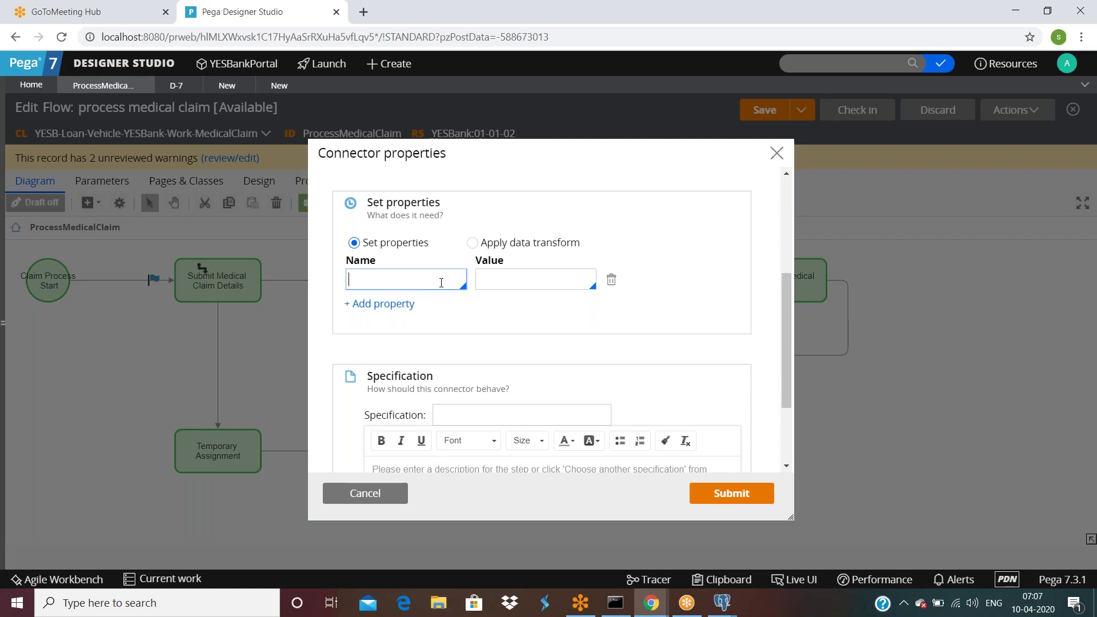
{"action": "scroll", "coordinate": [441, 283], "scroll_direction": "down", "scroll_amount": 3}
{"action": "scroll", "coordinate": [456, 287], "scroll_direction": "up", "scroll_amount": 6}
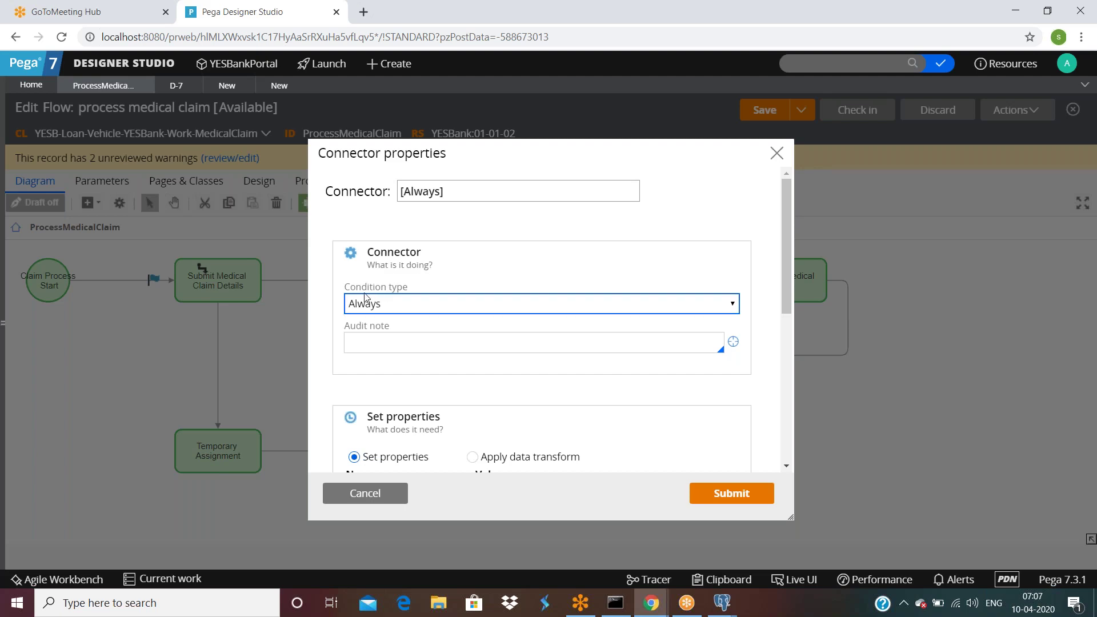
{"action": "left_click", "coordinate": [408, 306]}
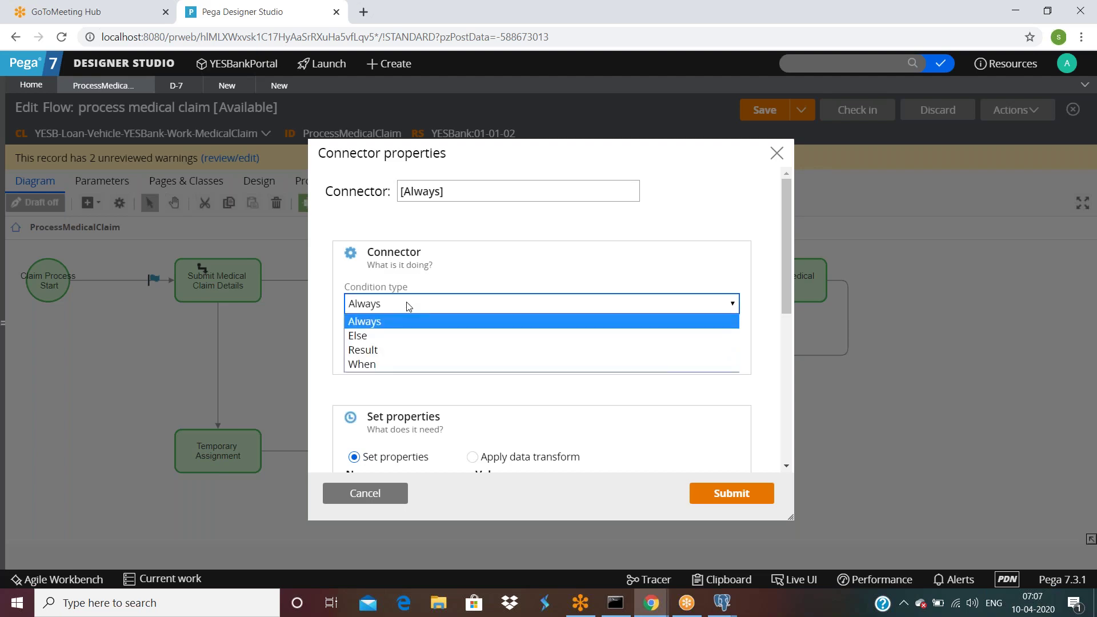
{"action": "left_click", "coordinate": [408, 306]}
{"action": "left_click", "coordinate": [366, 493]}
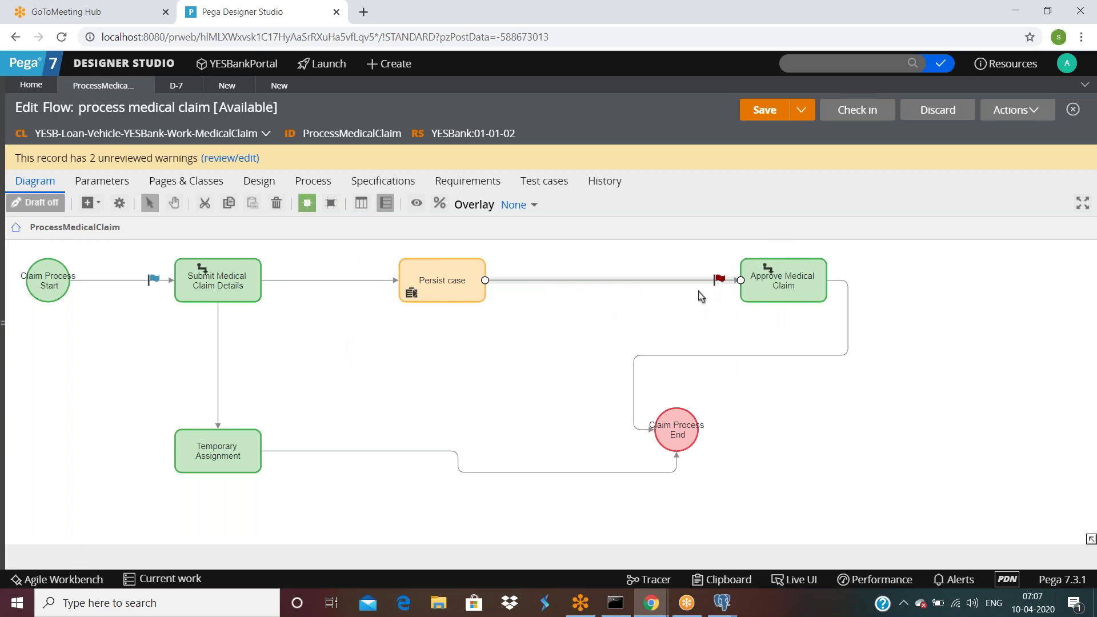
{"action": "double_click", "coordinate": [651, 282]}
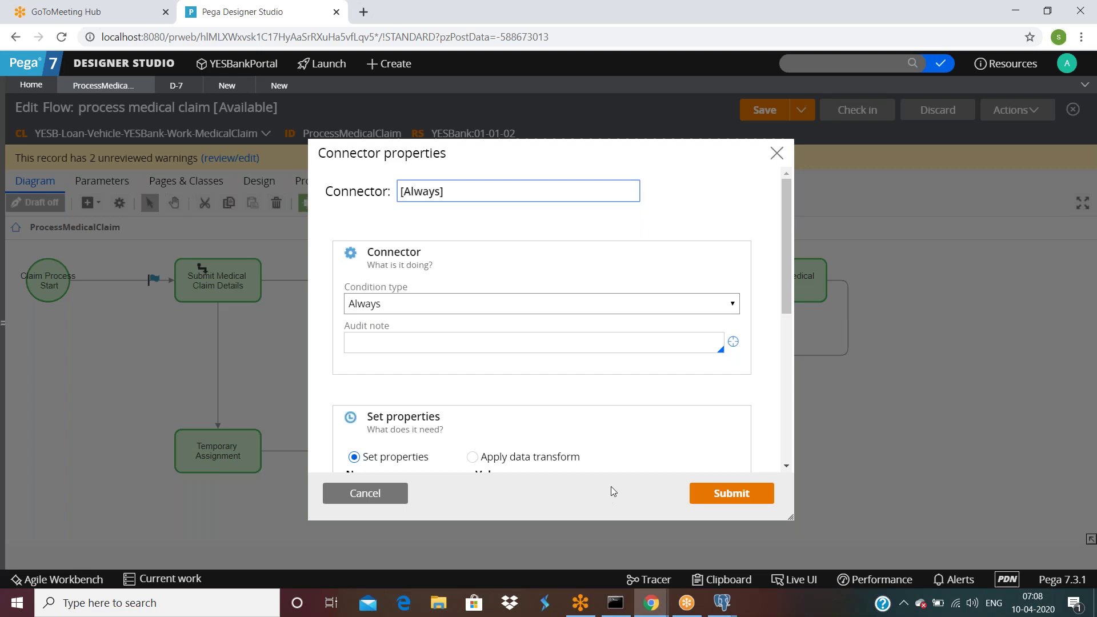
{"action": "left_click", "coordinate": [387, 503]}
Step: Save the process medical claim flow and run it to start a new medical claim case
{"action": "left_click", "coordinate": [764, 110]}
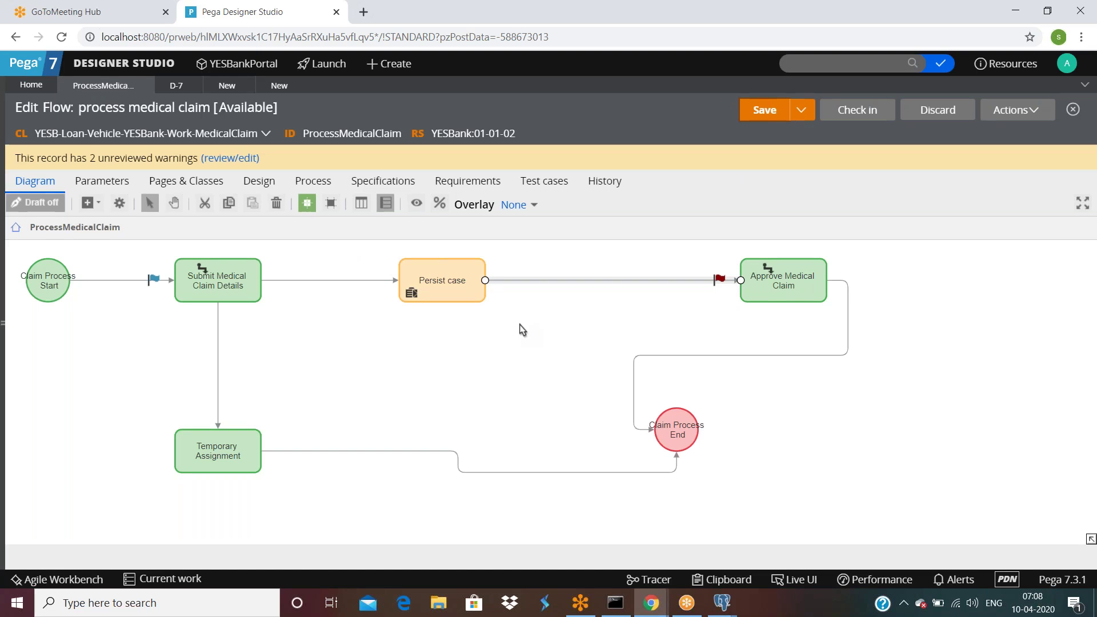
{"action": "double_click", "coordinate": [218, 364]}
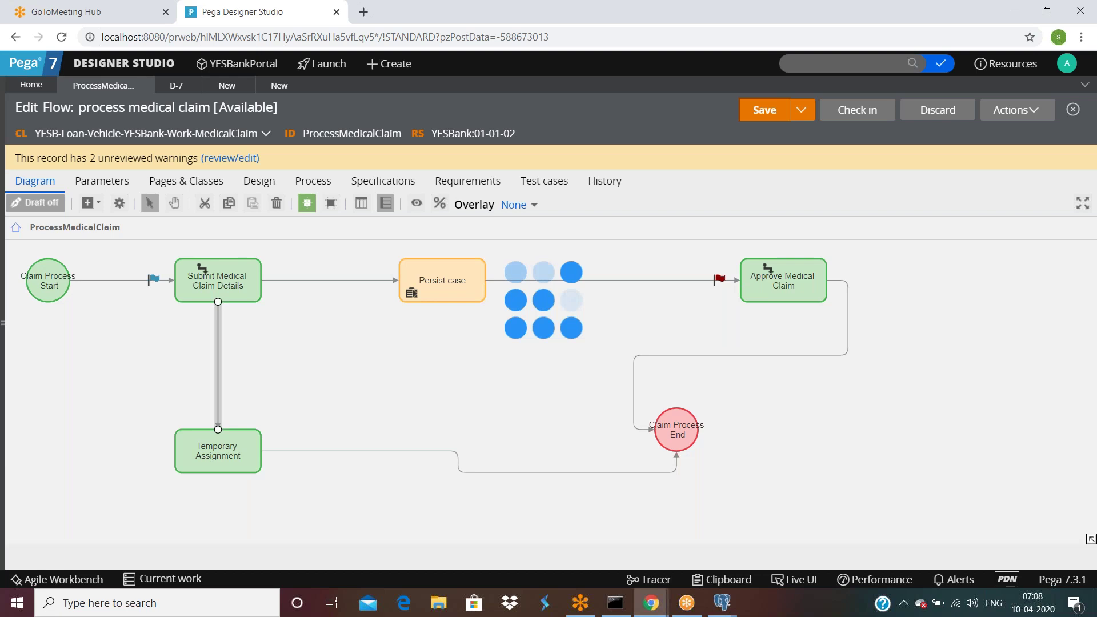
{"action": "left_click", "coordinate": [360, 492]}
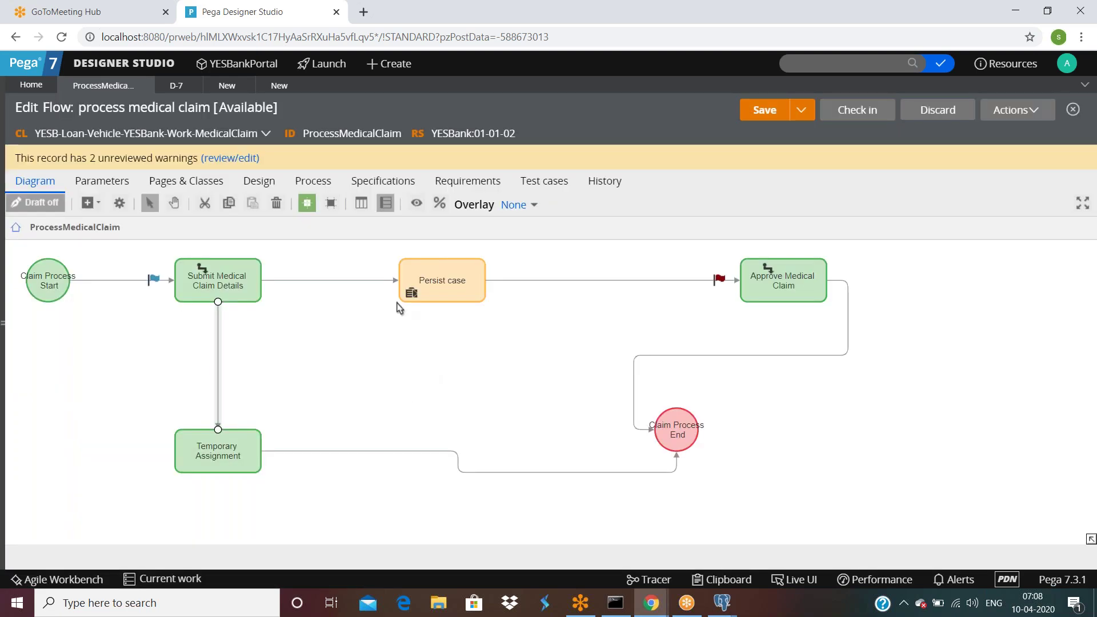
{"action": "left_click", "coordinate": [1015, 110]}
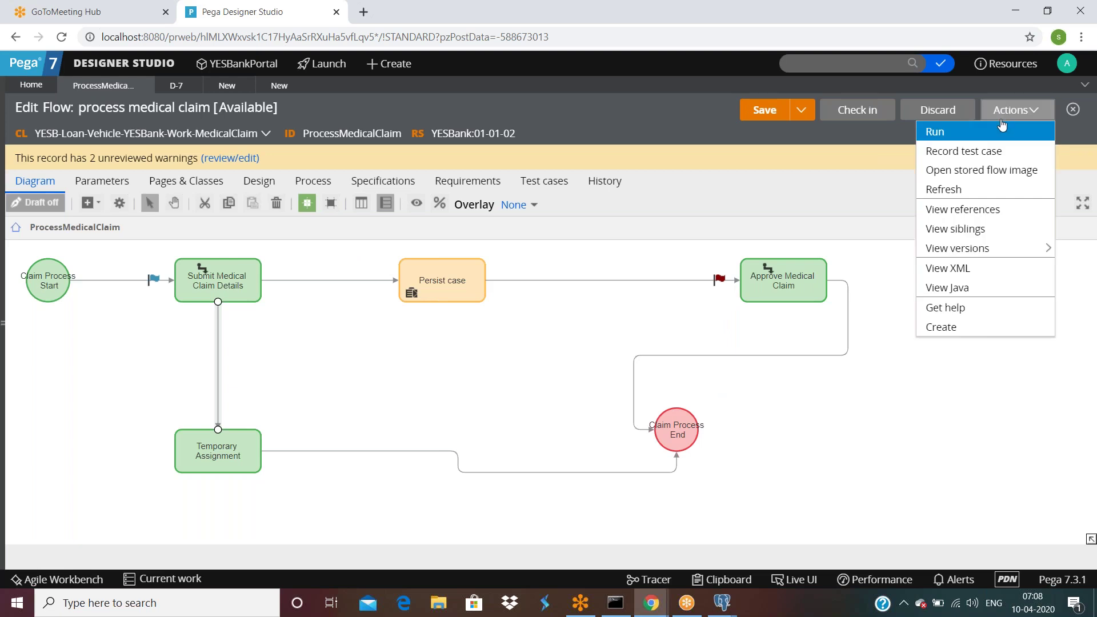
{"action": "left_click", "coordinate": [951, 135]}
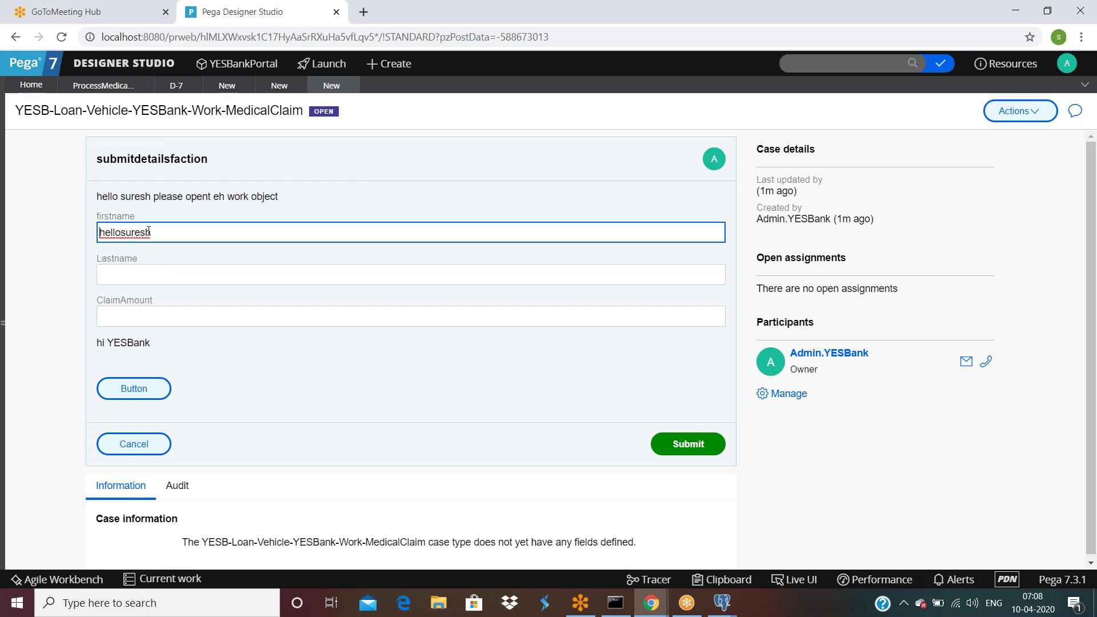
Step: Fill in the claimant's first and last name, enter 894 as the claim amount, and submit the claim details
{"action": "double_click", "coordinate": [159, 234]}
{"action": "type", "text": "rakesh"}
{"action": "key", "text": "Tab"}
{"action": "type", "text": "t"}
{"action": "key", "text": "Tab"}
{"action": "type", "text": "894"}
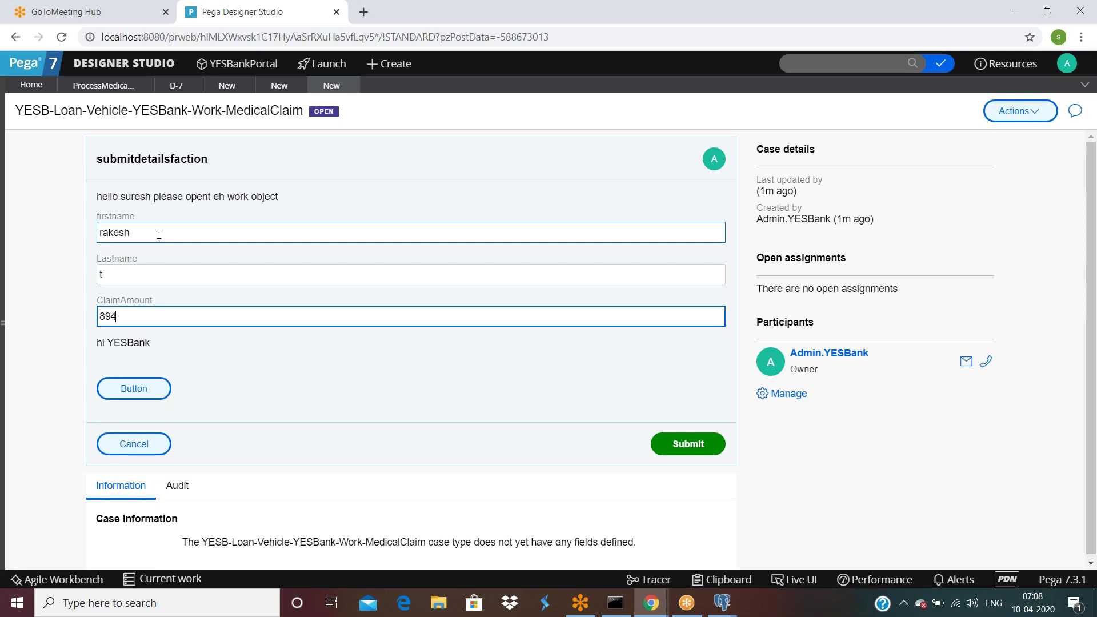
{"action": "left_click", "coordinate": [691, 441]}
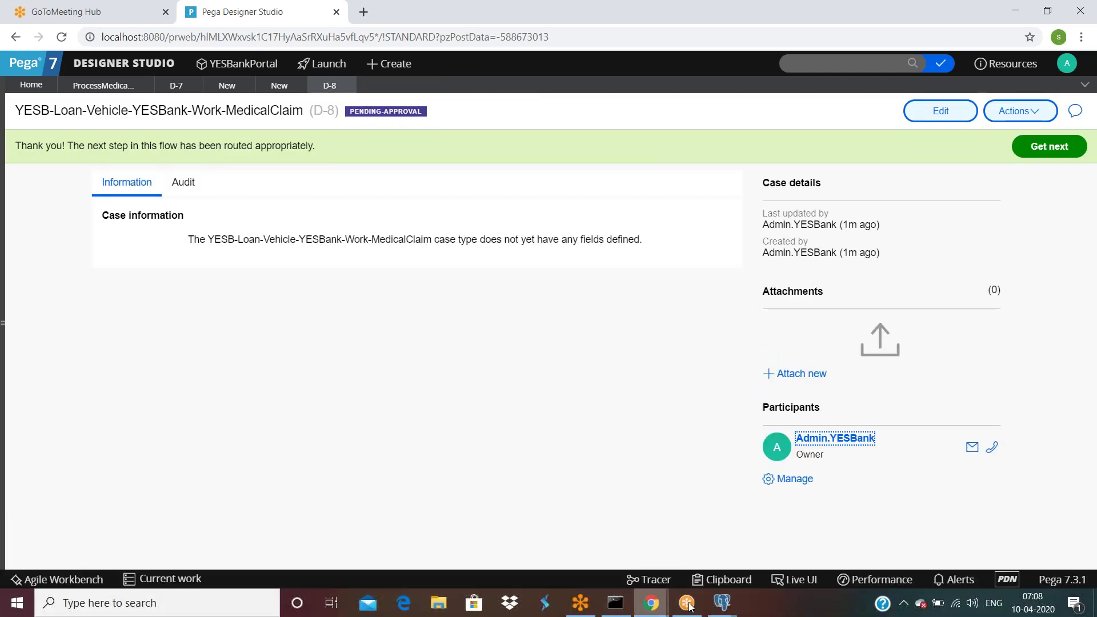
Step: Switch to the Postgres data window for pc_yesb_loan_vehicle_yes_1eafa and refresh the table to check for case D-8
{"action": "mouse_move", "coordinate": [722, 603]}
{"action": "left_click", "coordinate": [807, 560]}
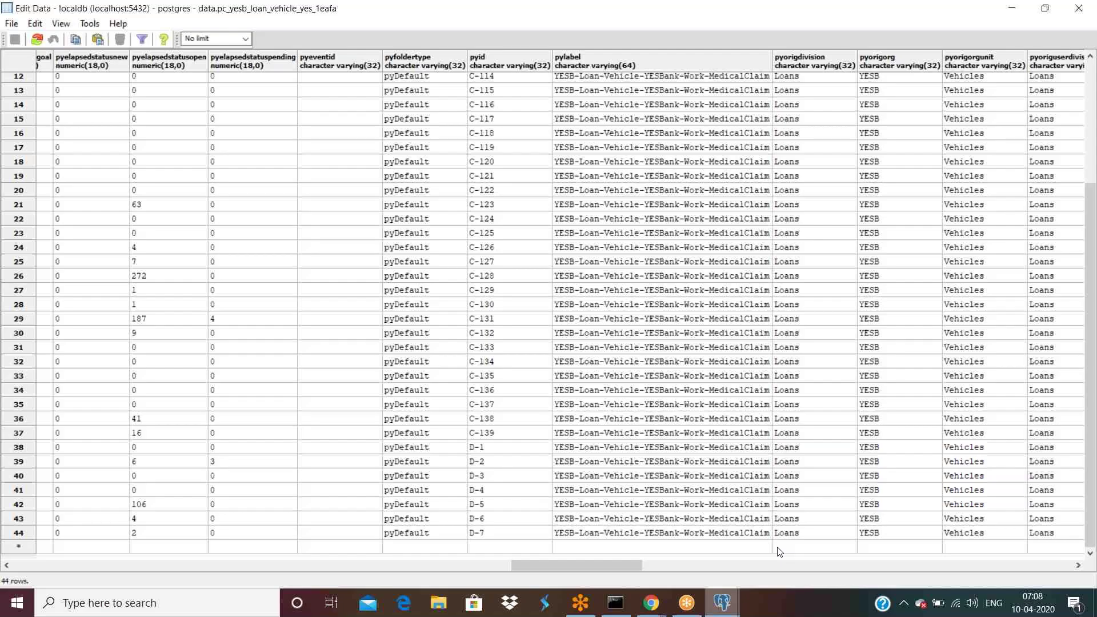
{"action": "key", "text": "F5"}
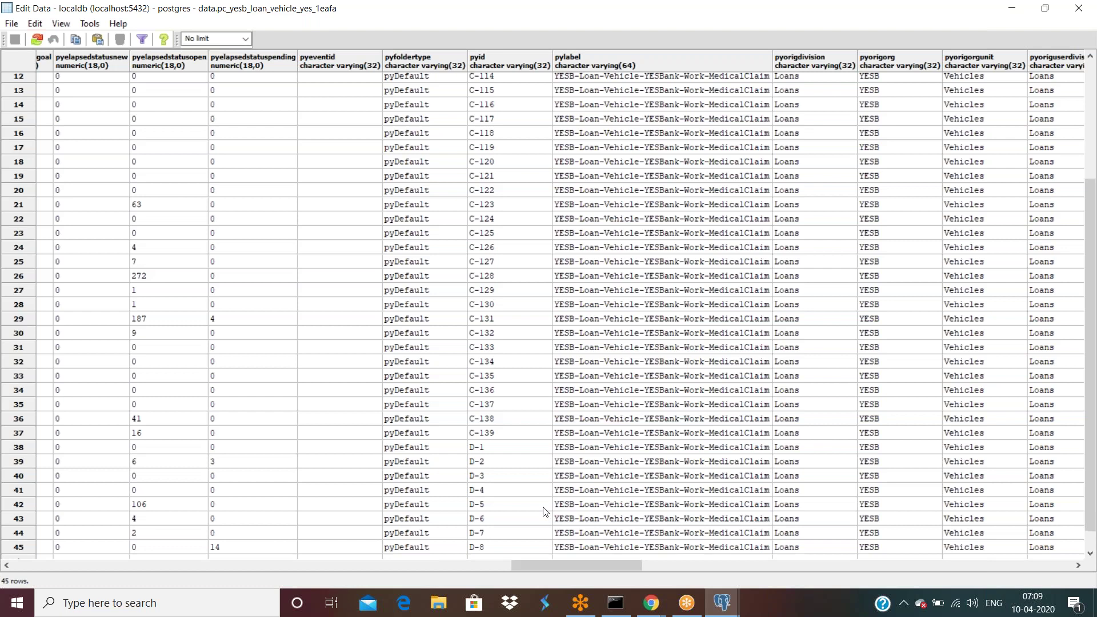
Step: Return to the ProcessMedicalClaim flow in Designer Studio, disable Skip create harness in its case creation settings, and save the flow
{"action": "left_click", "coordinate": [651, 603]}
{"action": "left_click", "coordinate": [574, 566]}
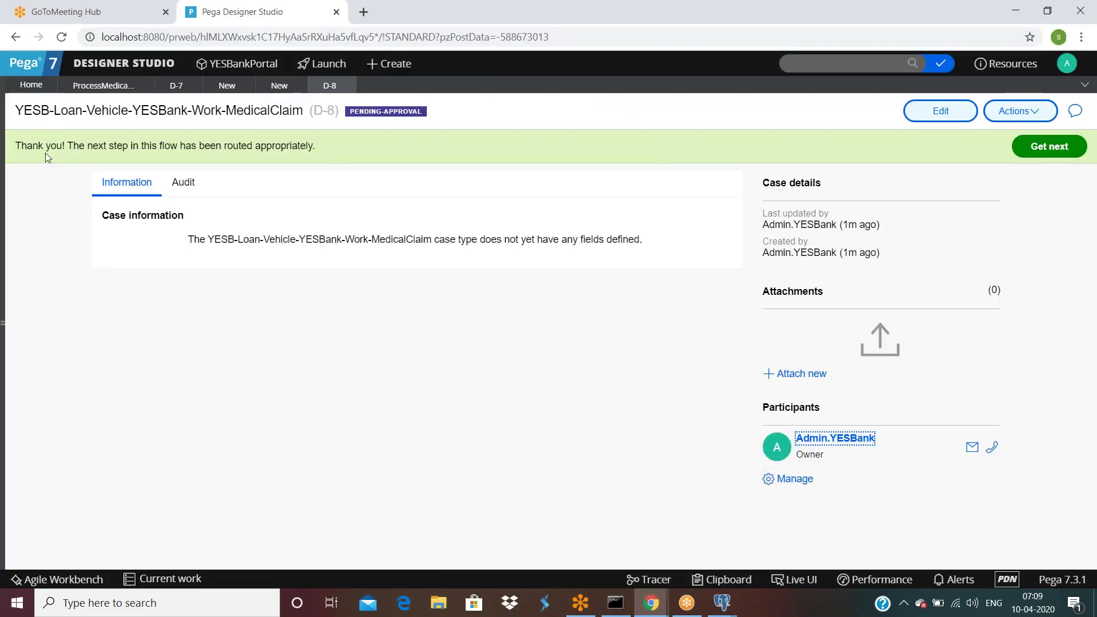
{"action": "left_click", "coordinate": [81, 92]}
{"action": "left_click", "coordinate": [445, 301]}
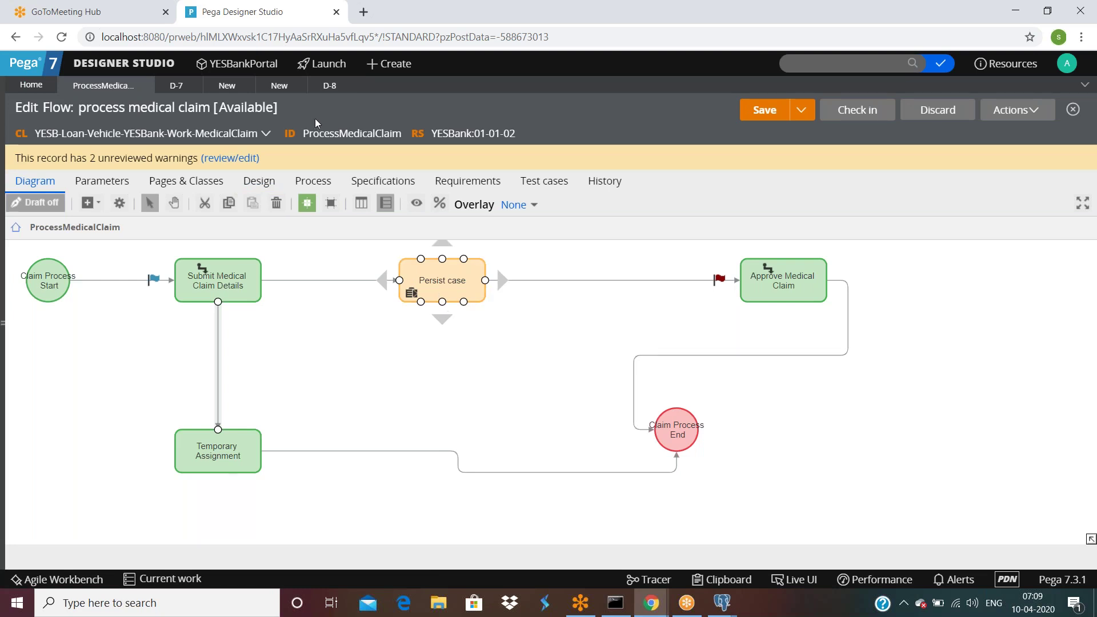
{"action": "left_click", "coordinate": [304, 184]}
{"action": "scroll", "coordinate": [279, 262], "scroll_direction": "down", "scroll_amount": 3}
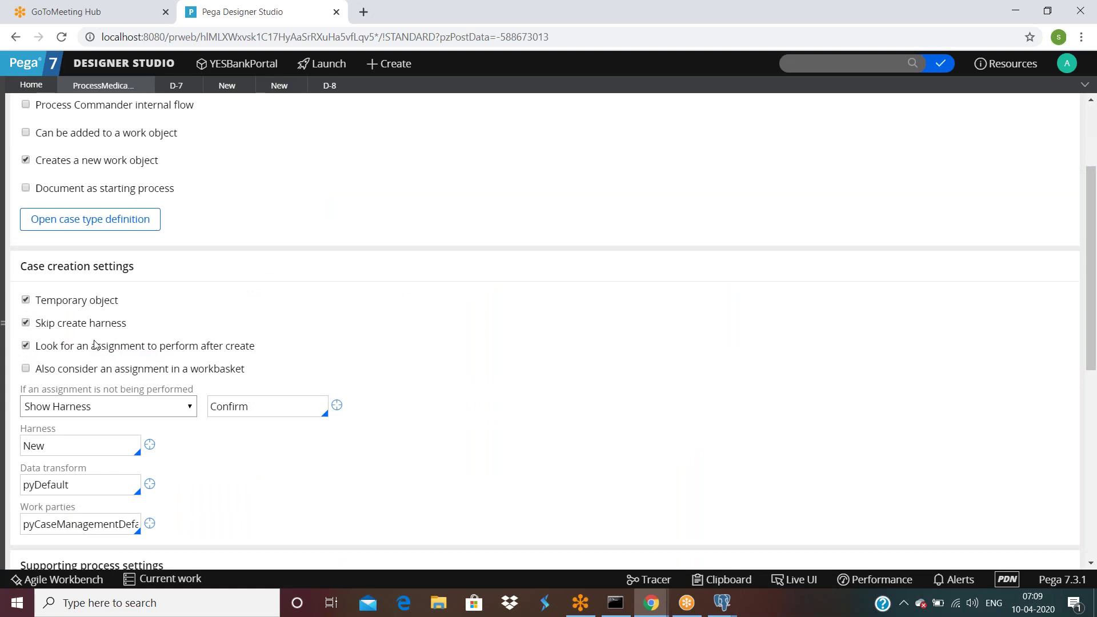
{"action": "left_click", "coordinate": [26, 324]}
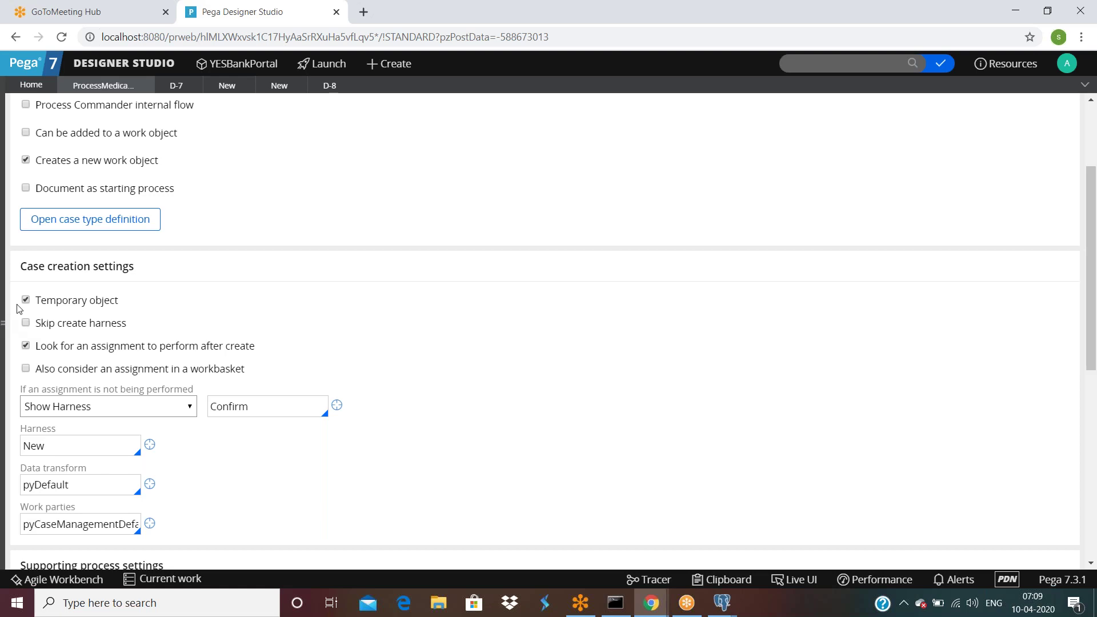
{"action": "scroll", "coordinate": [331, 259], "scroll_direction": "up", "scroll_amount": 3}
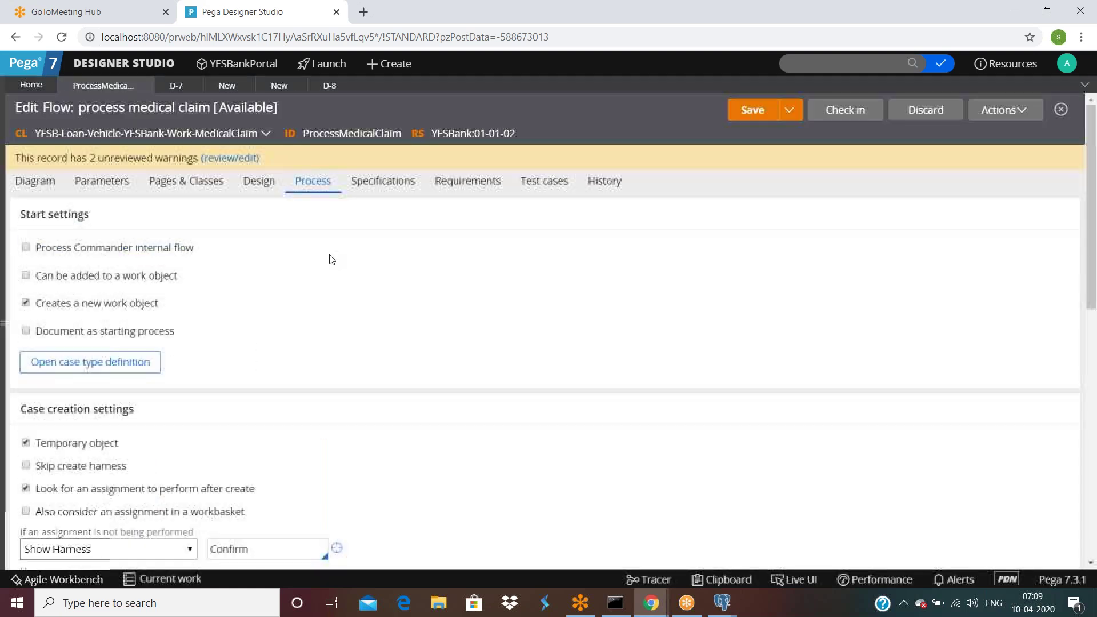
{"action": "left_click", "coordinate": [735, 113]}
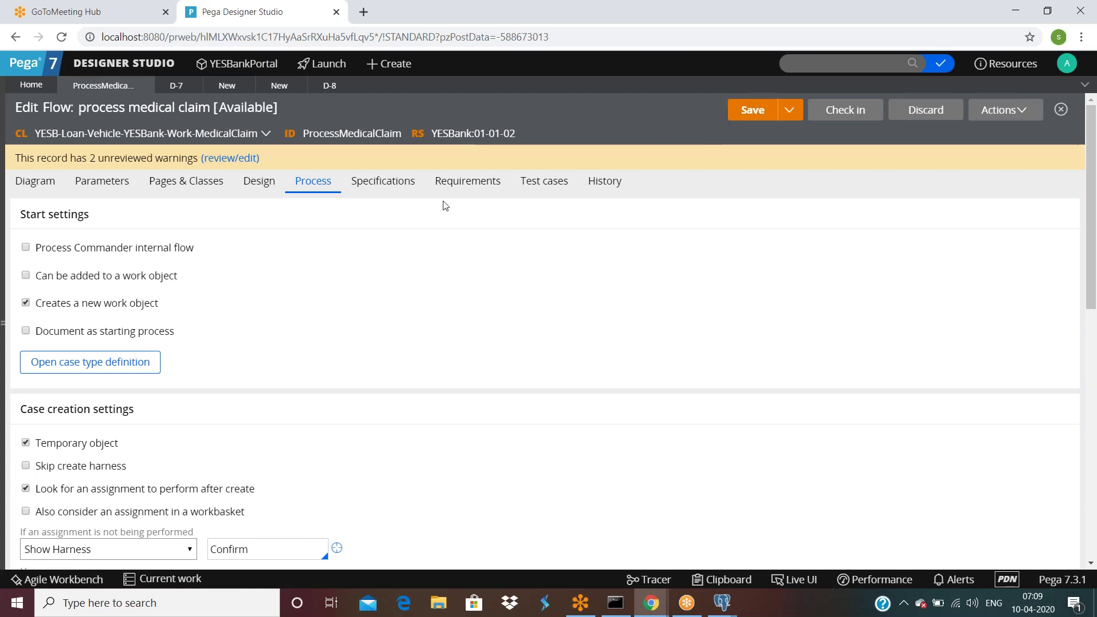
Step: Run the flow and inspect the structure of the new case form with Live UI
{"action": "left_click", "coordinate": [1032, 112]}
{"action": "left_click", "coordinate": [1001, 129]}
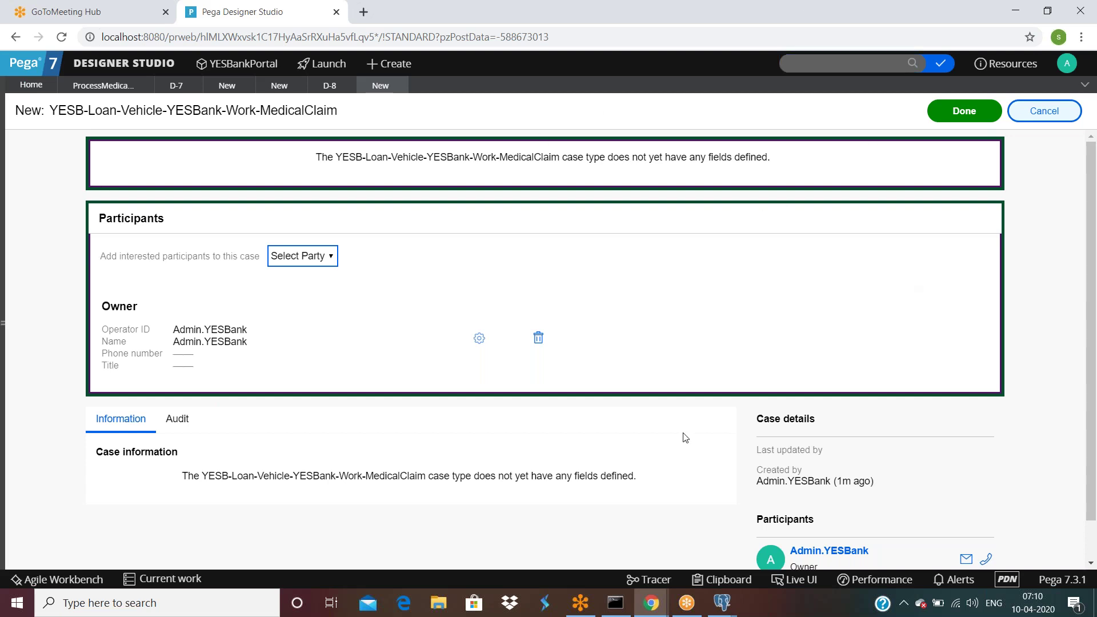
{"action": "left_click", "coordinate": [791, 580]}
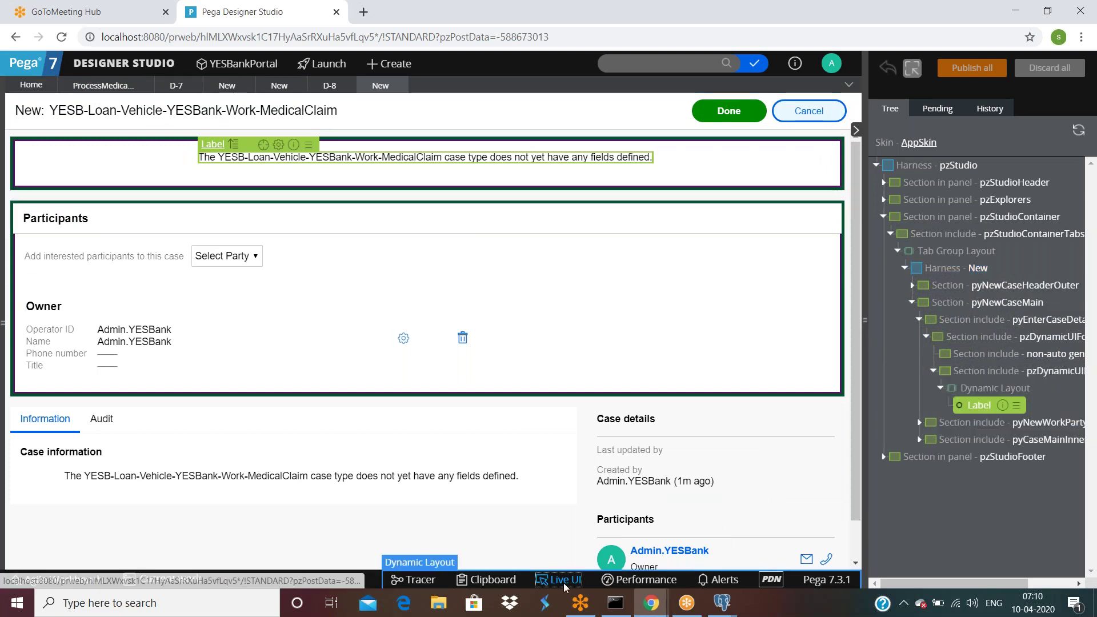
{"action": "left_click", "coordinate": [540, 581]}
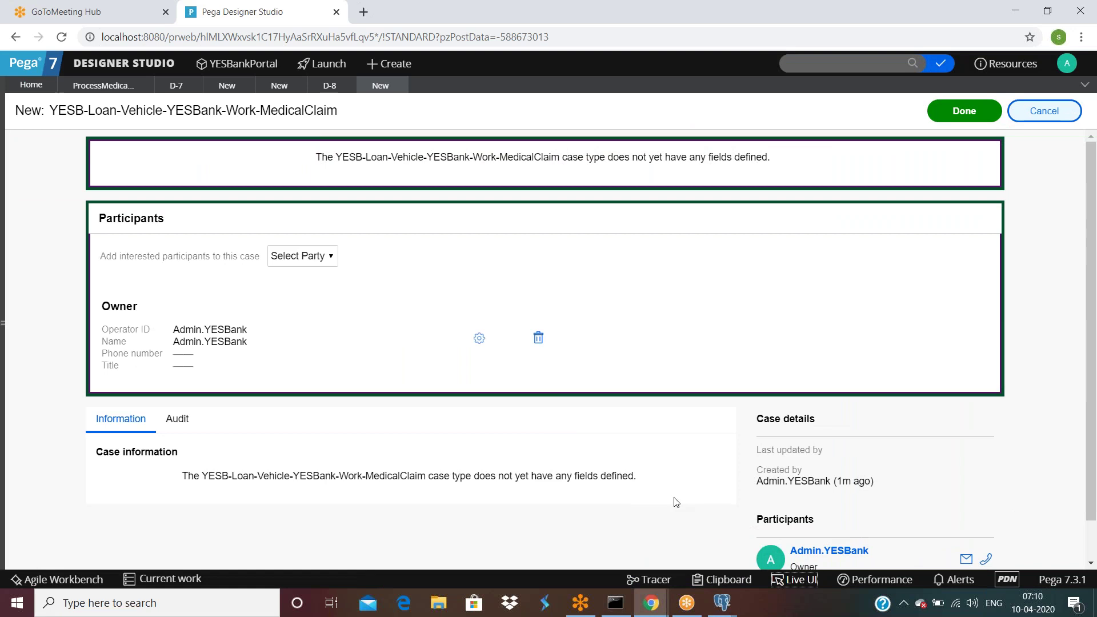
Step: Run the ProcessMedicalClaim flow with Skip create harness enabled and inspect the claim form's firstname field with Live UI
{"action": "left_click", "coordinate": [89, 84]}
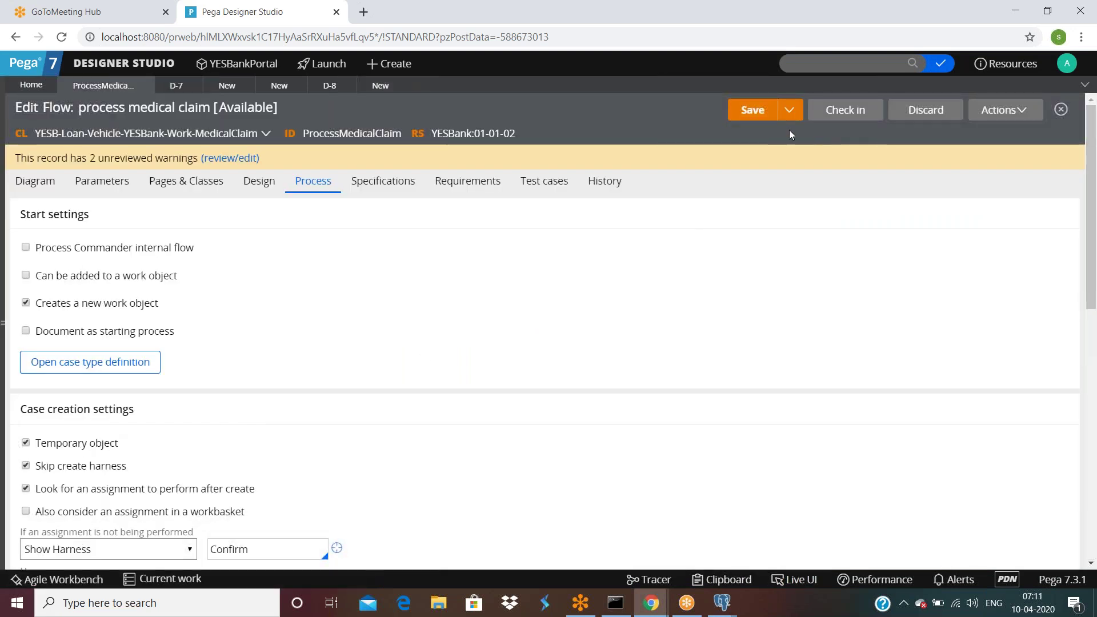
{"action": "left_click", "coordinate": [1009, 114]}
{"action": "left_click", "coordinate": [940, 130]}
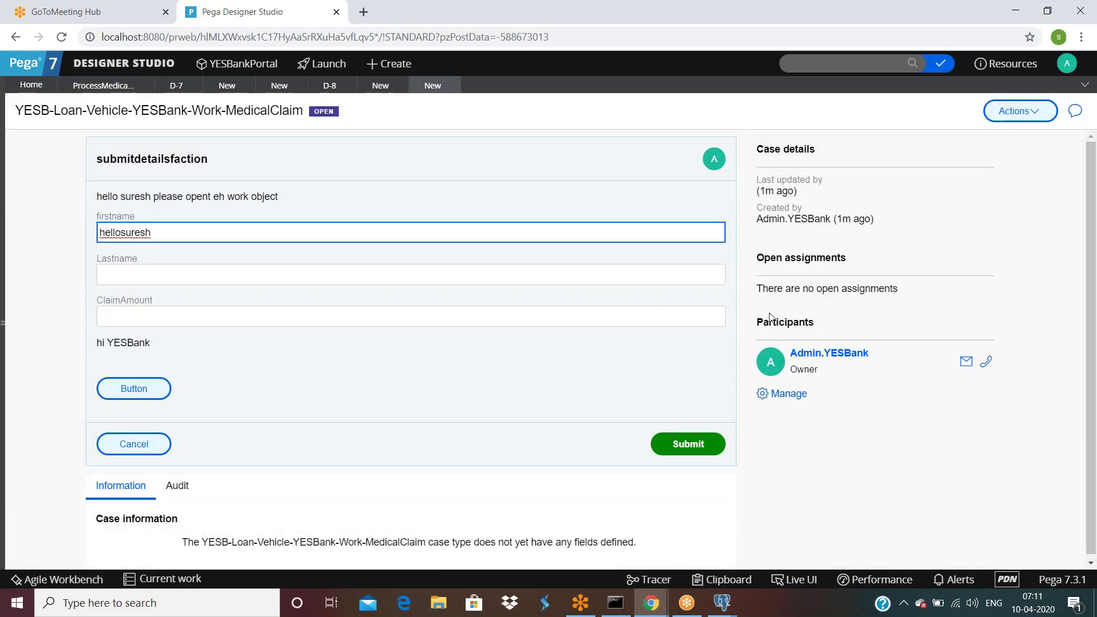
{"action": "left_click", "coordinate": [795, 581]}
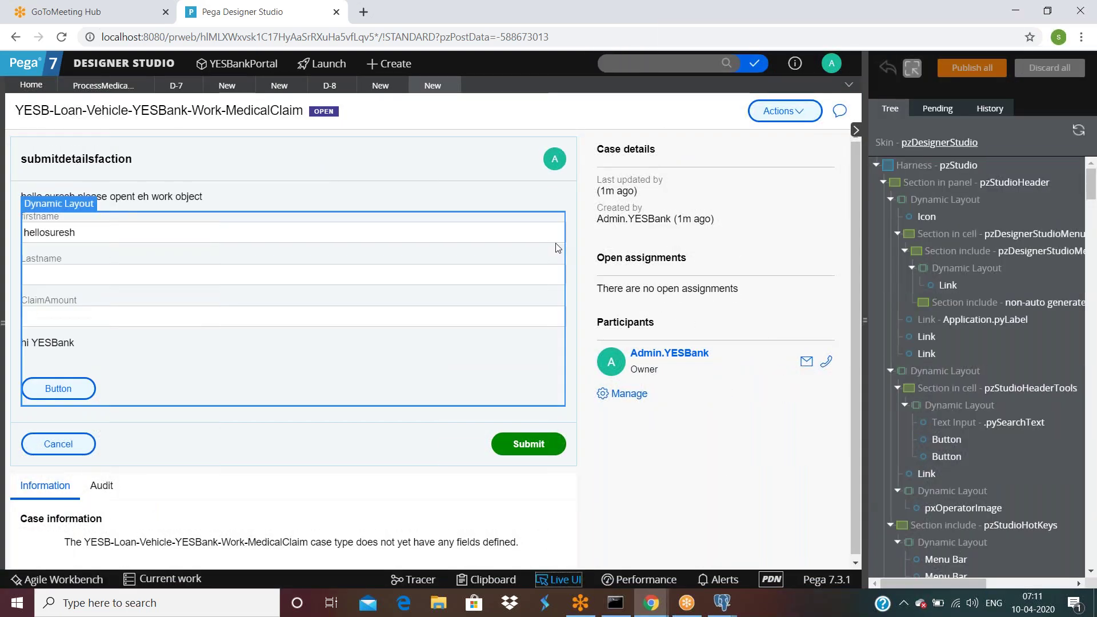
{"action": "left_click", "coordinate": [444, 241]}
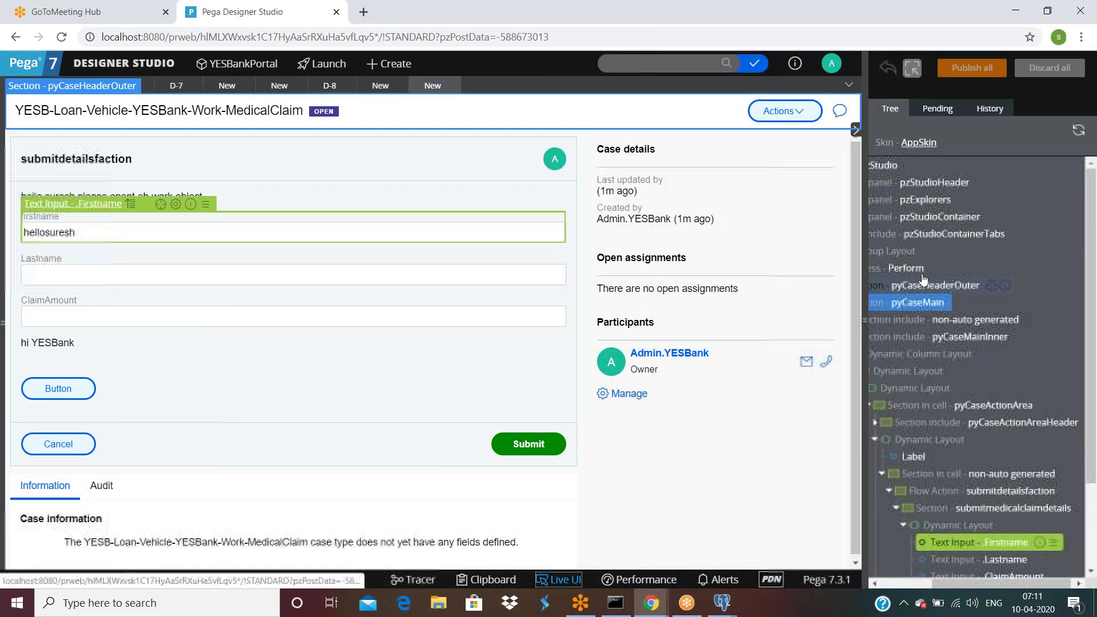
{"action": "left_click", "coordinate": [567, 581]}
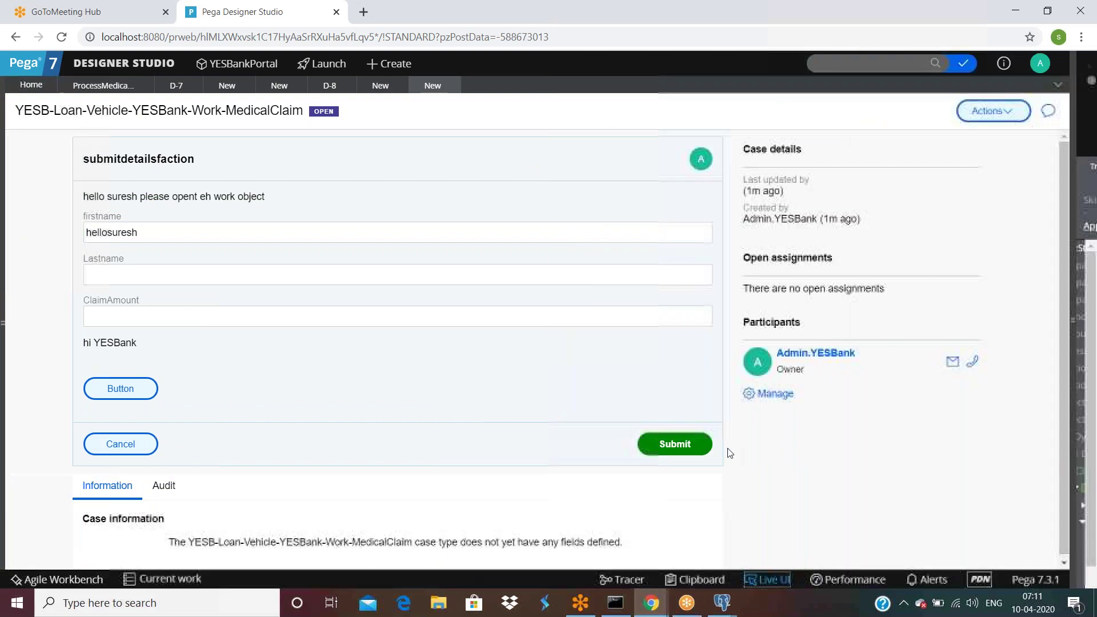
Step: Submit the claim details form and inspect the confirmation message's harness structure with Live UI
{"action": "left_click", "coordinate": [686, 446]}
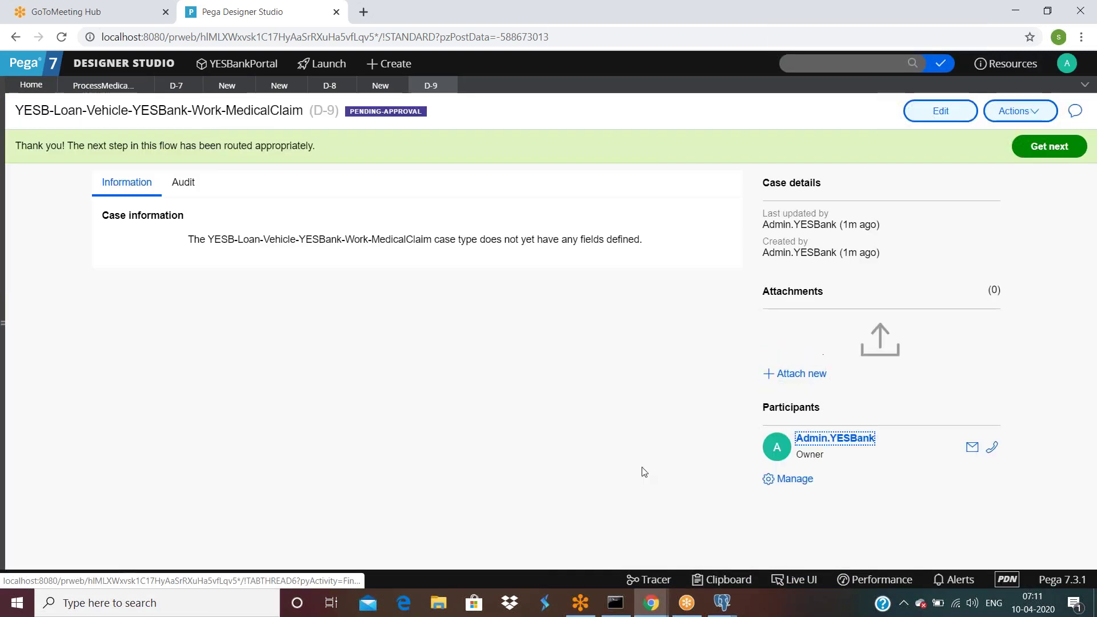
{"action": "left_click", "coordinate": [723, 580]}
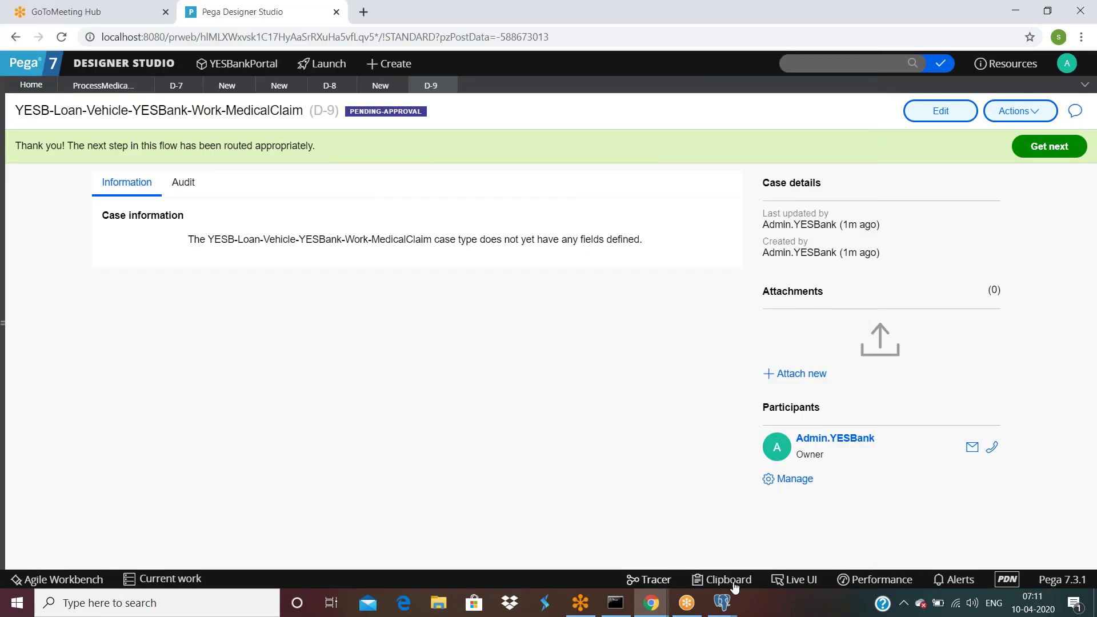
{"action": "left_click", "coordinate": [807, 581]}
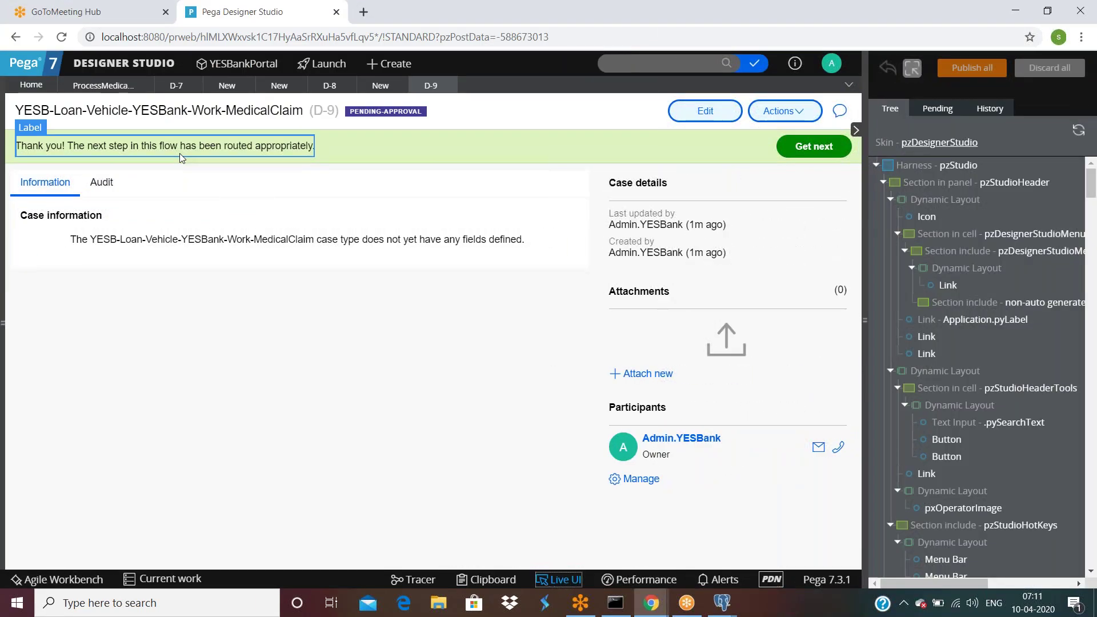
{"action": "left_click", "coordinate": [179, 153]}
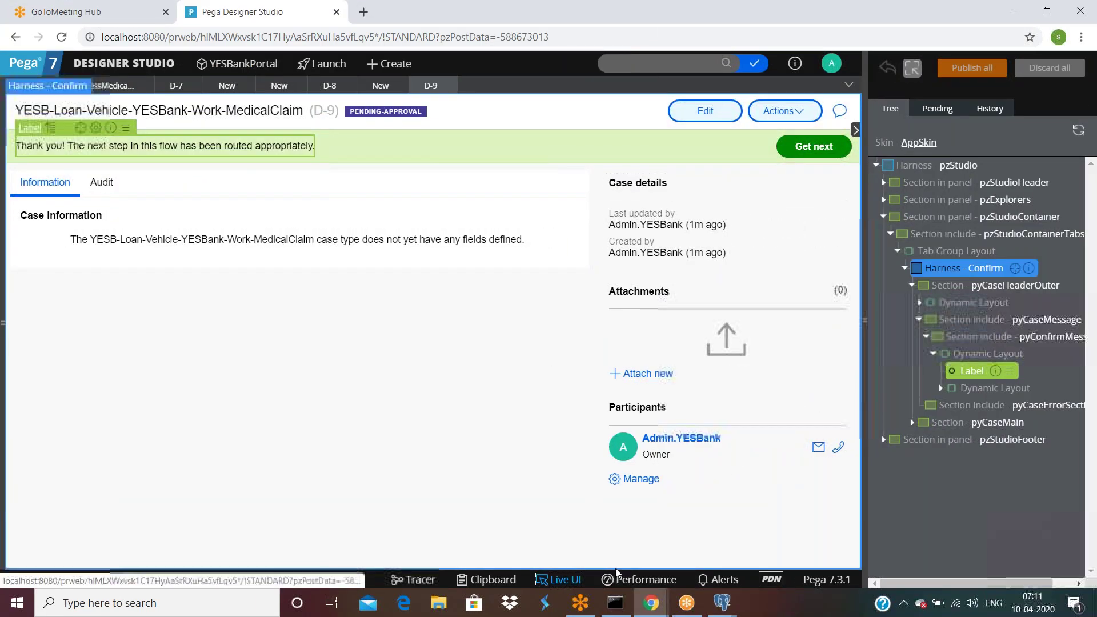
{"action": "left_click", "coordinate": [558, 580]}
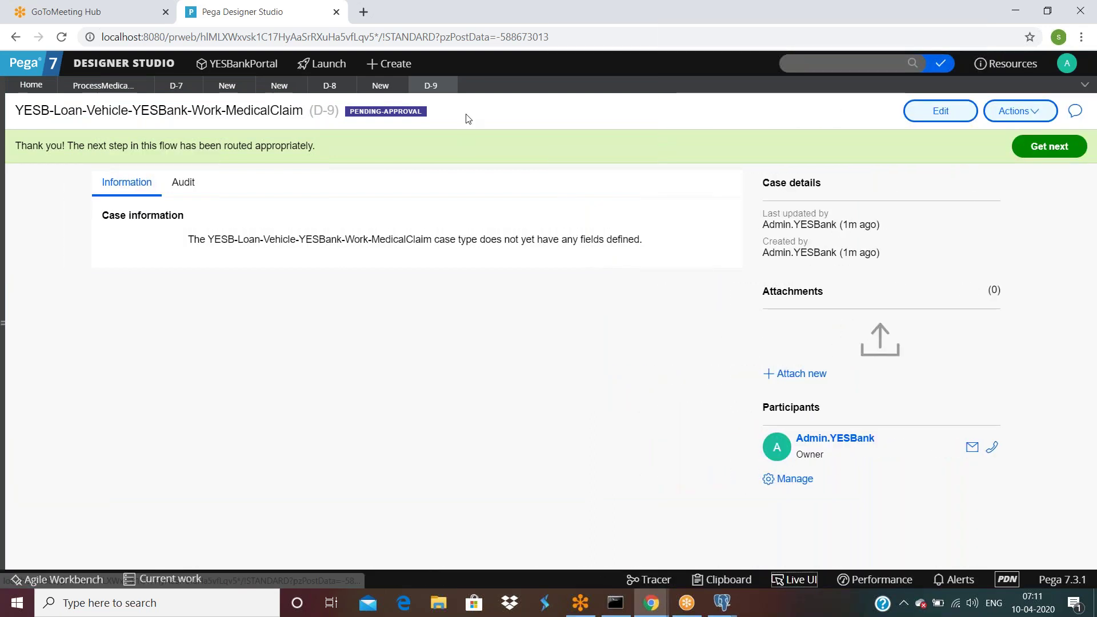
Step: Close the confirmation form, reopen case D-9 from the MedicalClaim instances list, and inspect its assignments area with Live UI
{"action": "left_click", "coordinate": [452, 85]}
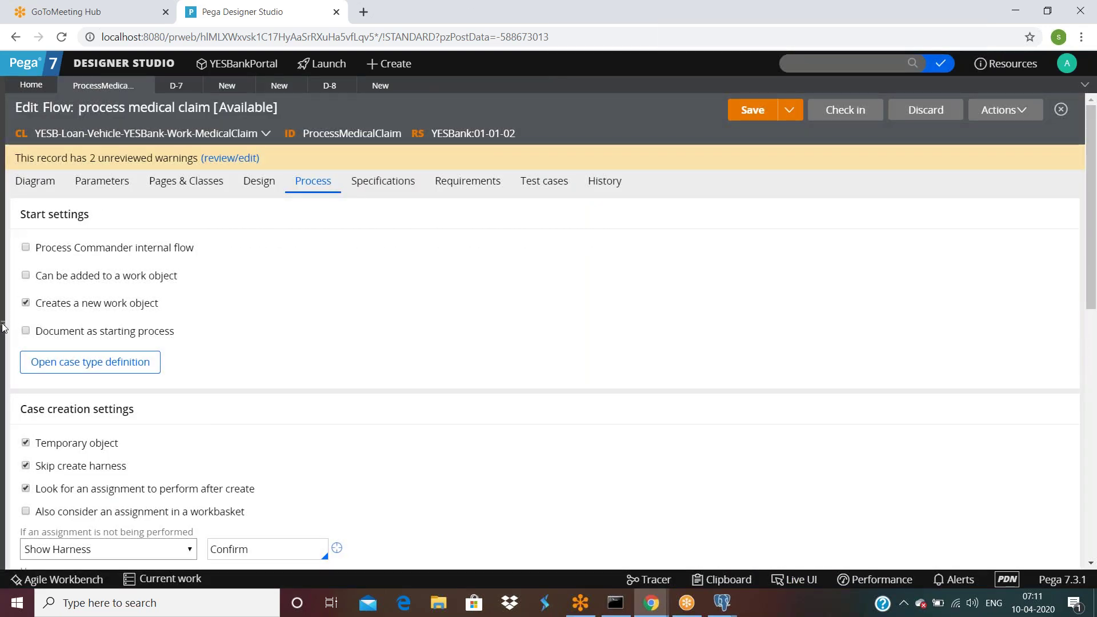
{"action": "mouse_move", "coordinate": [3, 327]}
{"action": "left_click", "coordinate": [20, 294]}
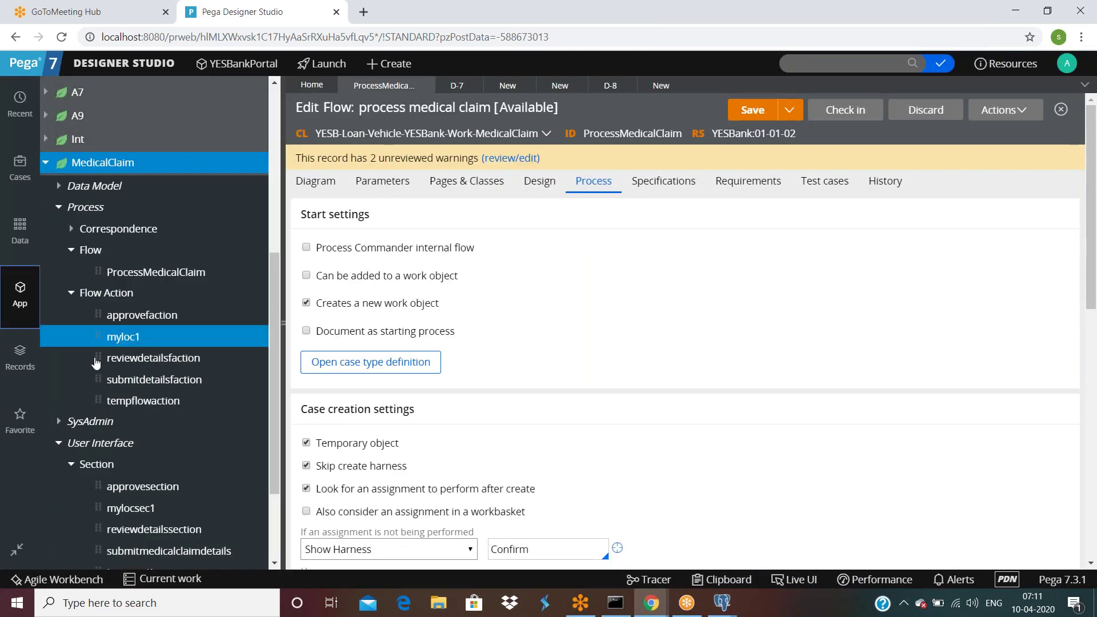
{"action": "left_click", "coordinate": [117, 163]}
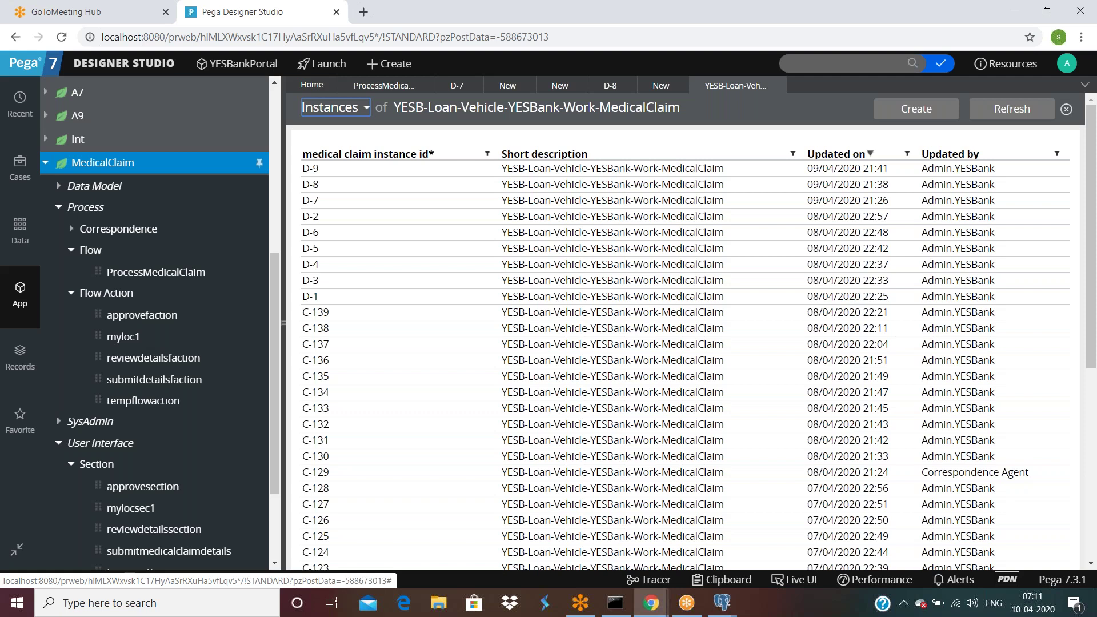
{"action": "left_click", "coordinate": [313, 169]}
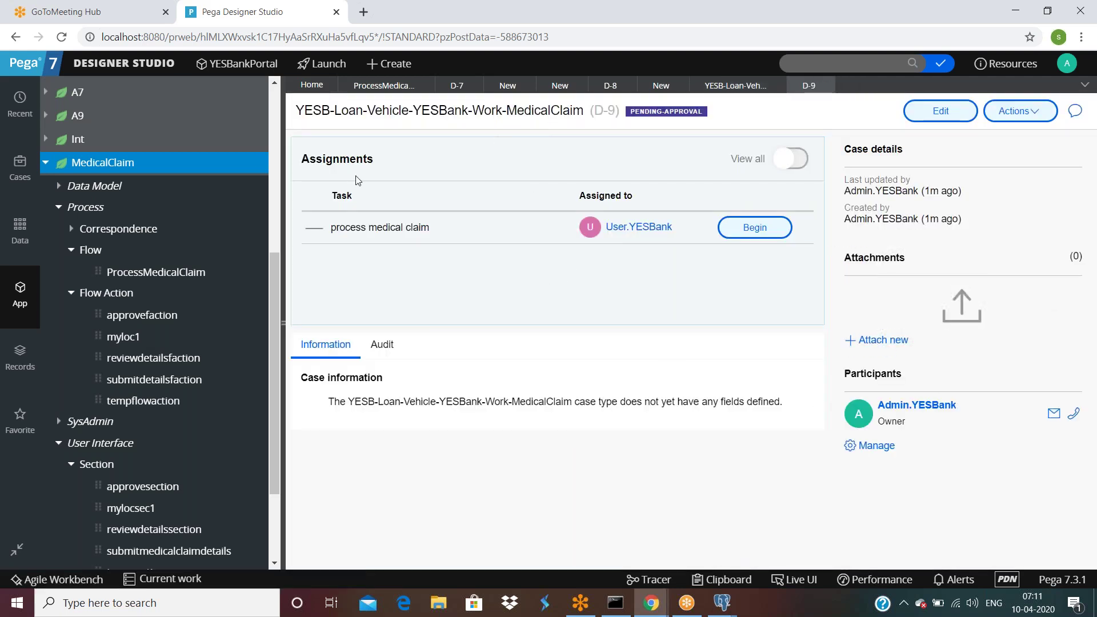
{"action": "left_click", "coordinate": [796, 582]}
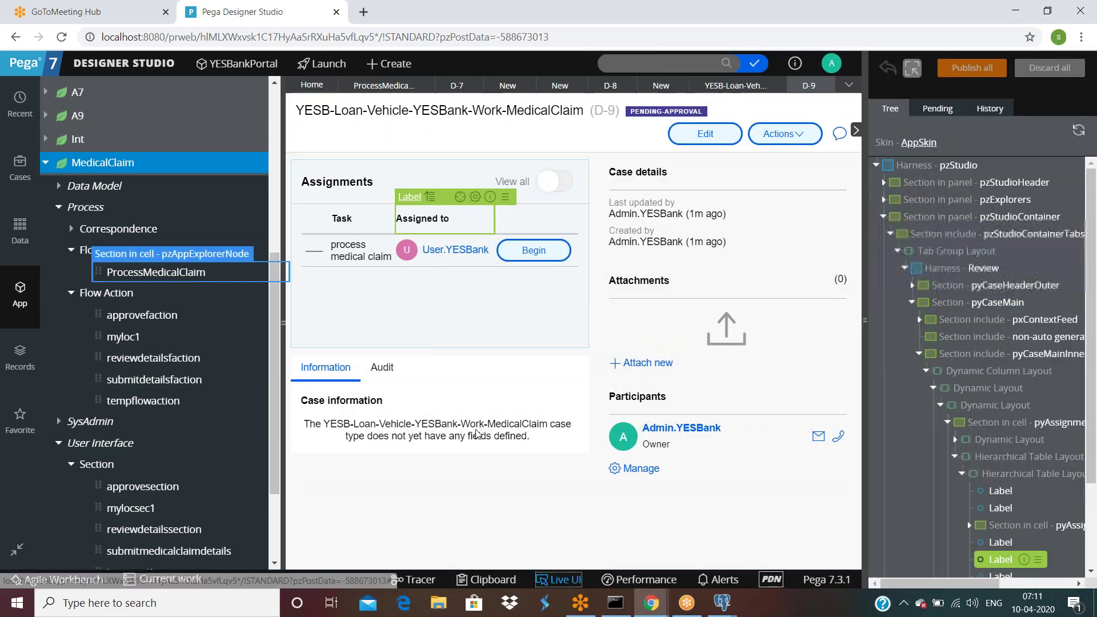
{"action": "left_click", "coordinate": [563, 579]}
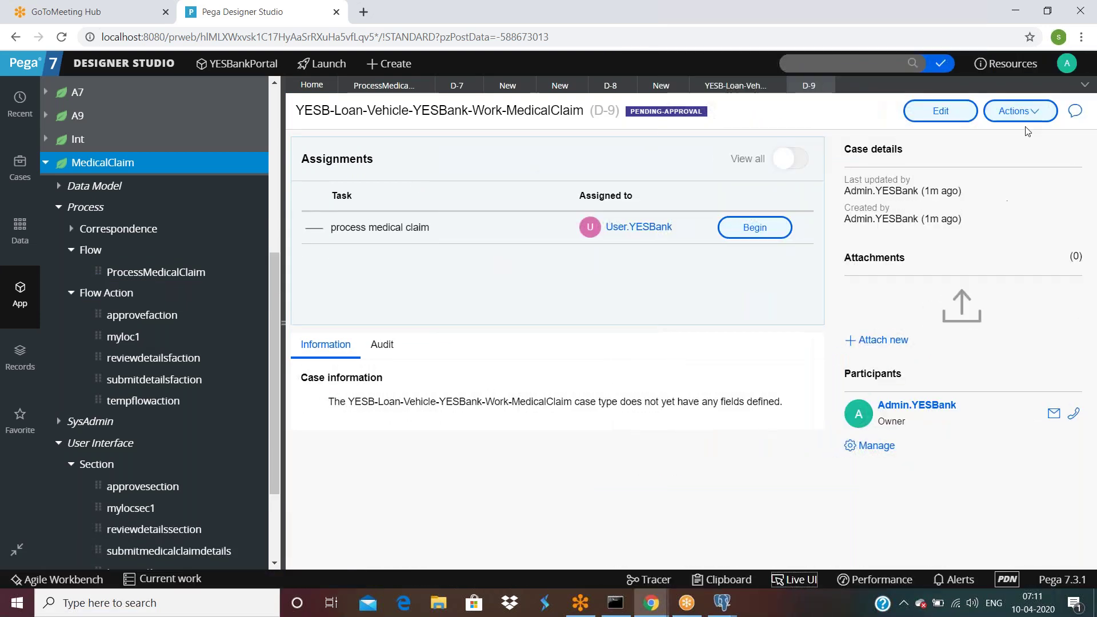
Step: Open the print view of case D-9 in a maximized window and cancel the browser's print dialog
{"action": "left_click", "coordinate": [1022, 114]}
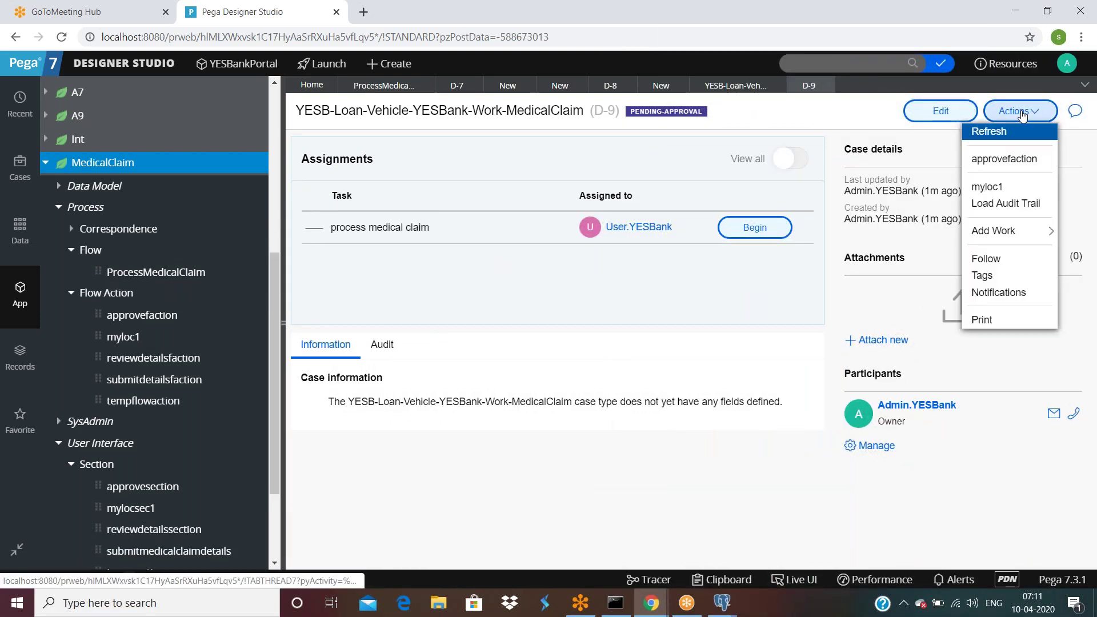
{"action": "left_click", "coordinate": [985, 320]}
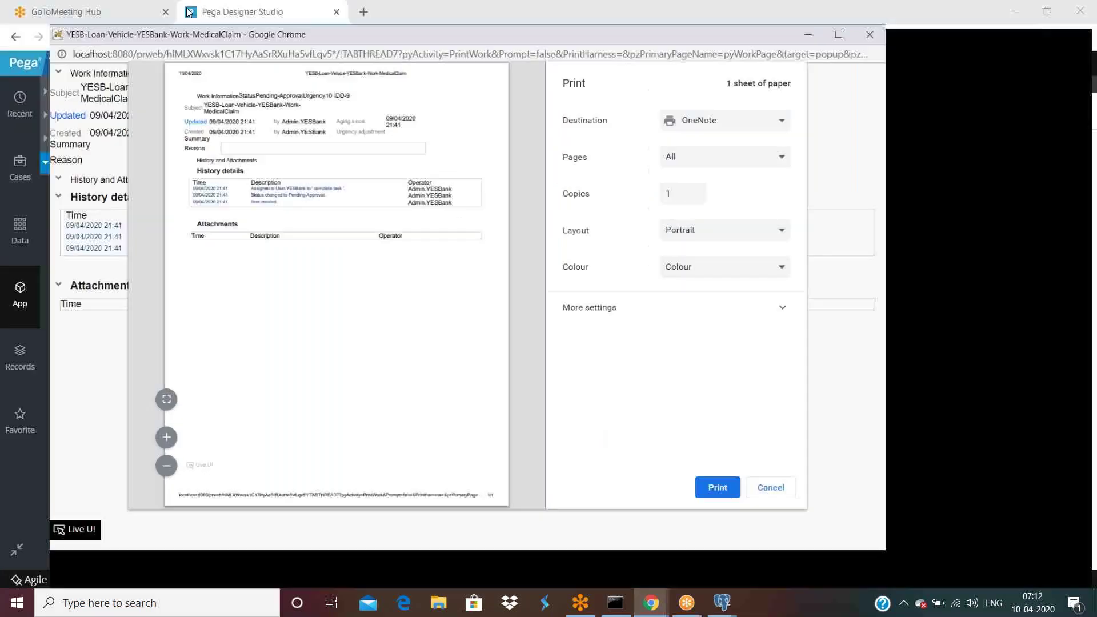
{"action": "double_click", "coordinate": [188, 12]}
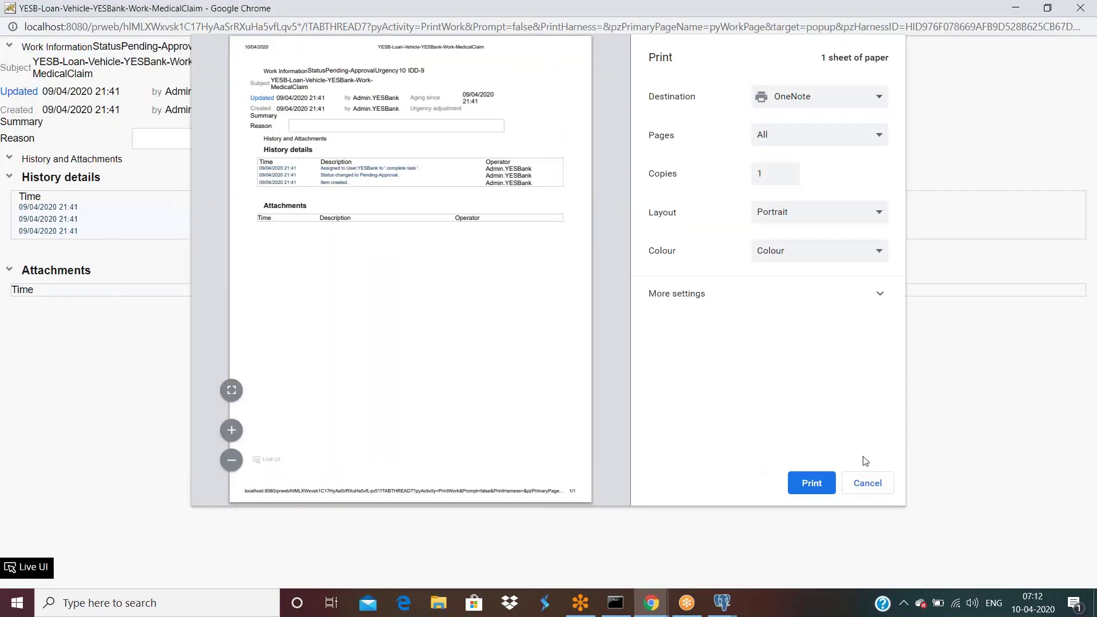
{"action": "left_click", "coordinate": [870, 490]}
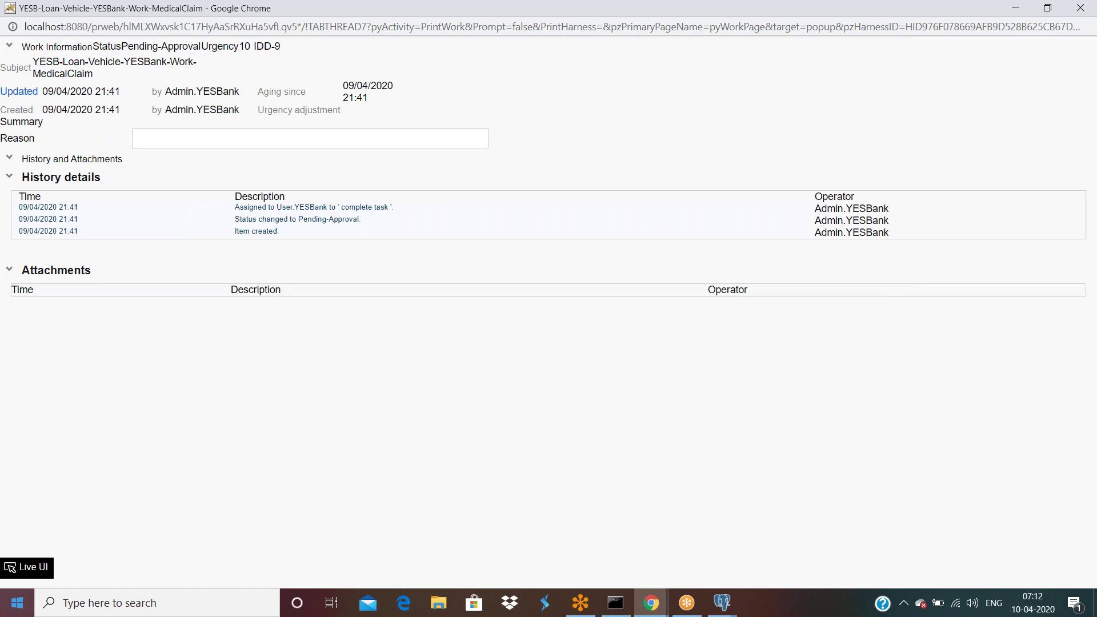
Step: Inspect the print view's work information and history details with Live UI, then close the print window
{"action": "left_click", "coordinate": [27, 567]}
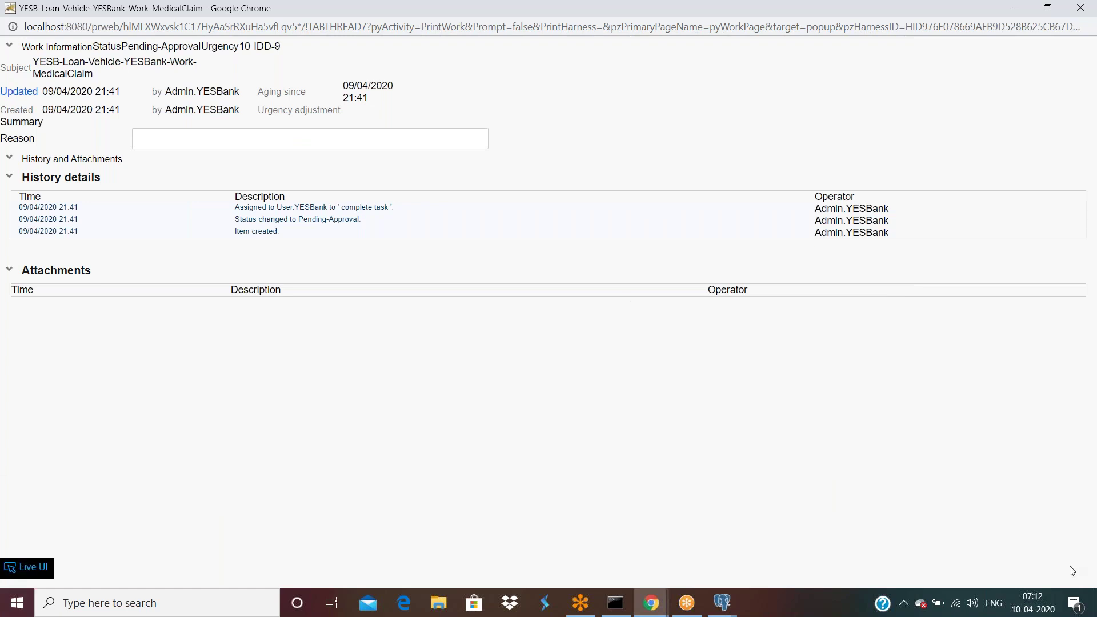
{"action": "left_click", "coordinate": [68, 91]}
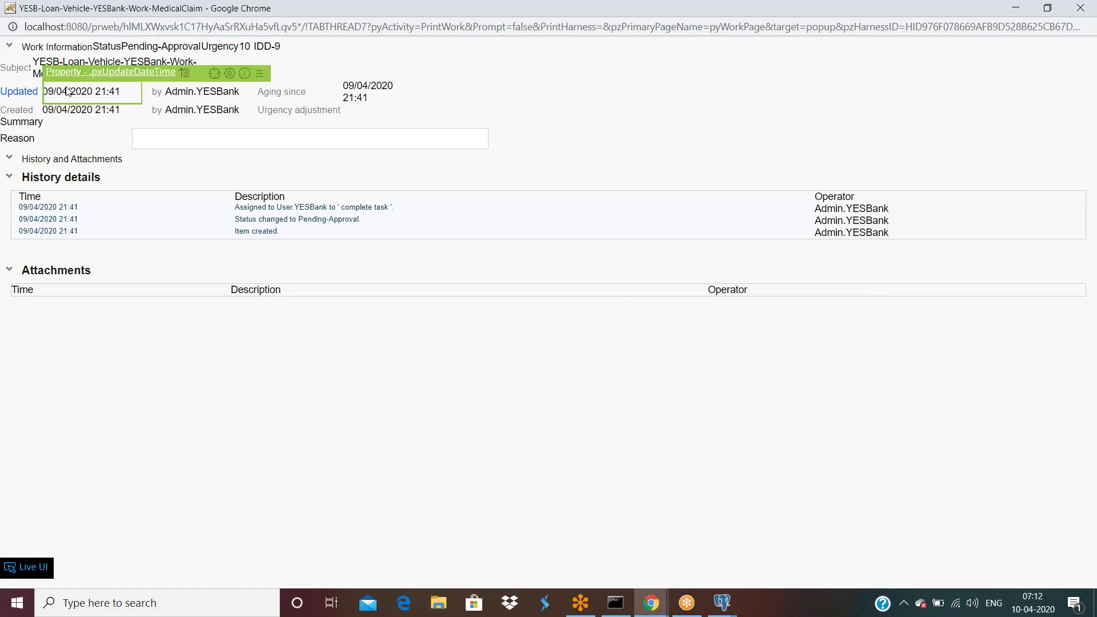
{"action": "double_click", "coordinate": [803, 8]}
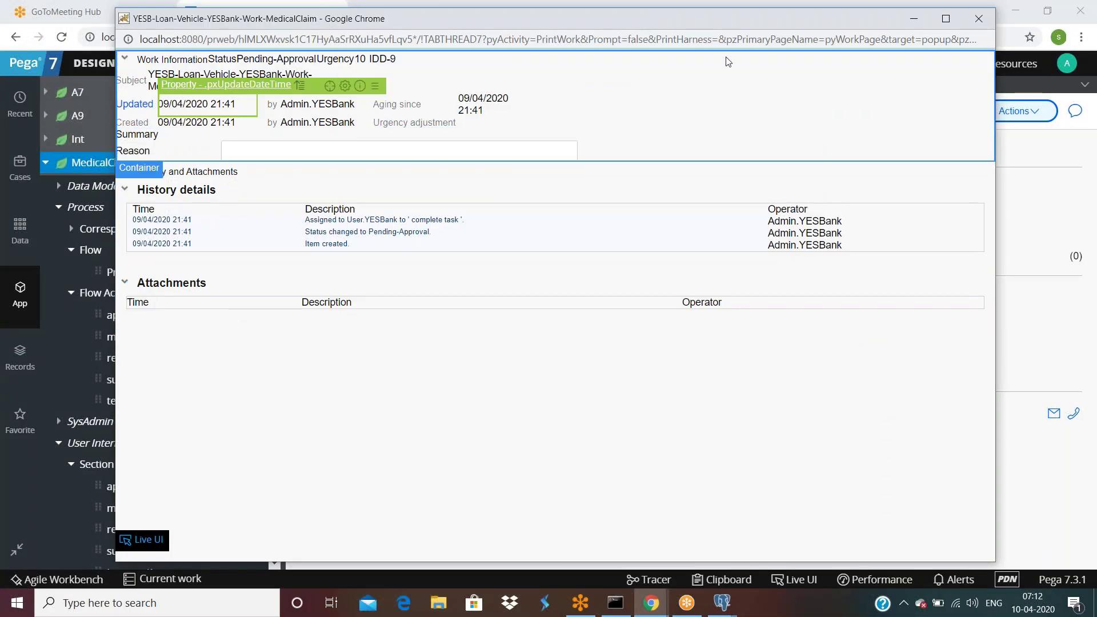
{"action": "key", "text": "super+Up"}
{"action": "left_click", "coordinate": [756, 18]}
{"action": "double_click", "coordinate": [753, 9]}
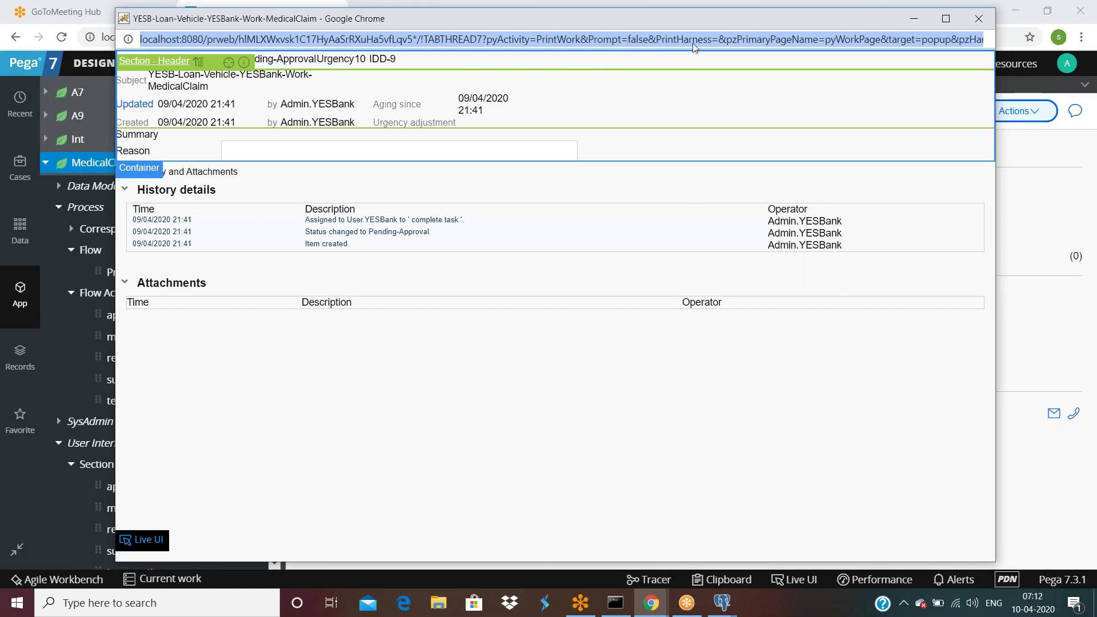
{"action": "left_click", "coordinate": [172, 210]}
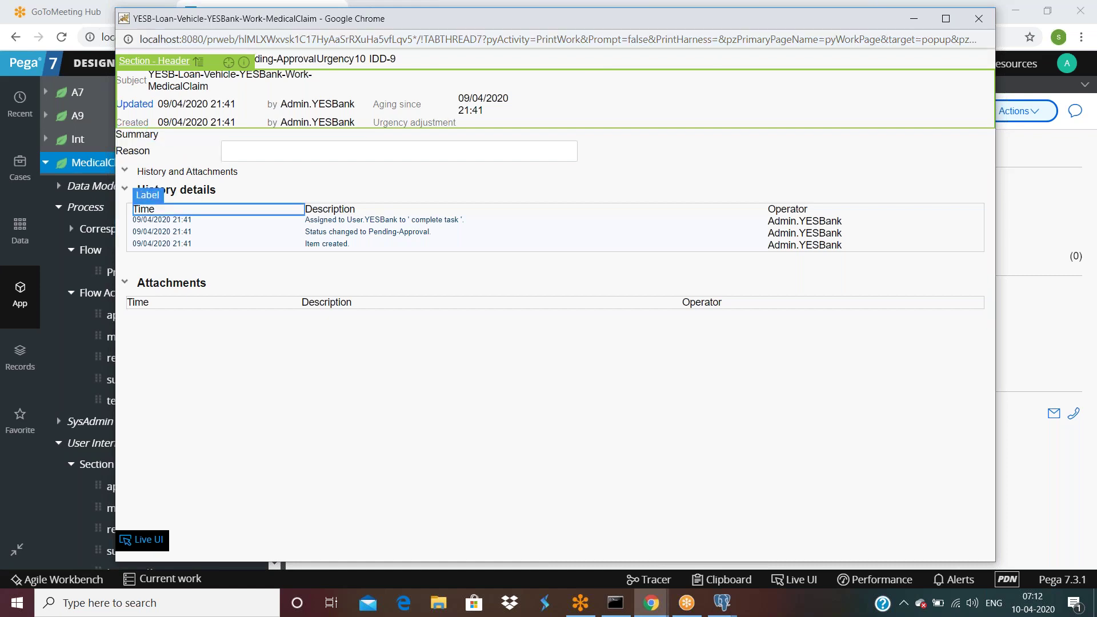
{"action": "left_click", "coordinate": [947, 232]}
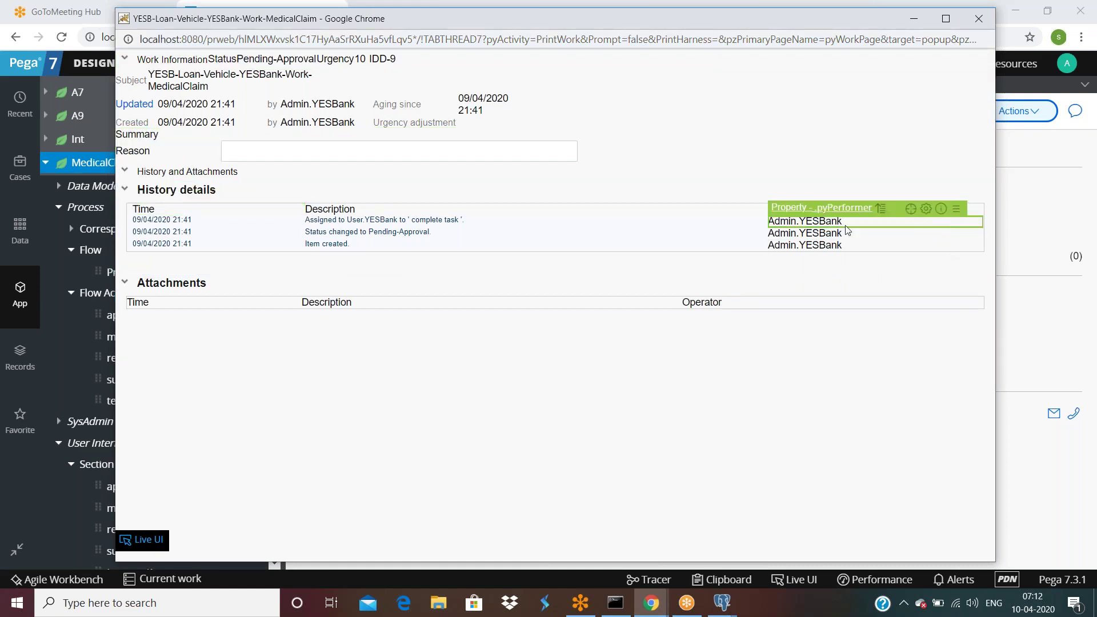
{"action": "left_click", "coordinate": [131, 60]}
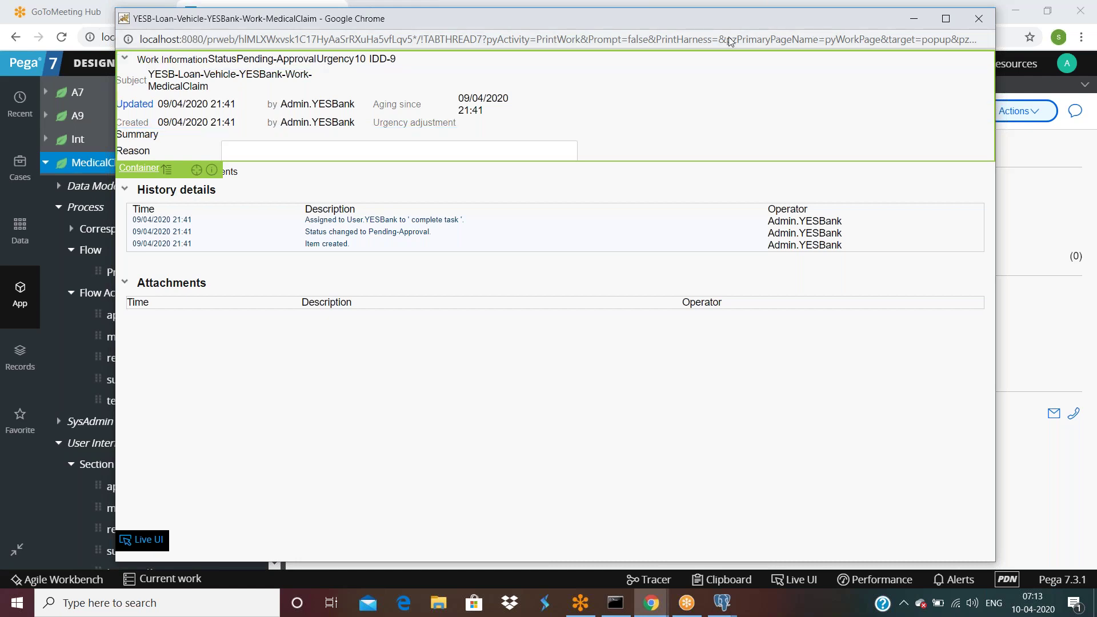
{"action": "key", "text": "ctrl+w"}
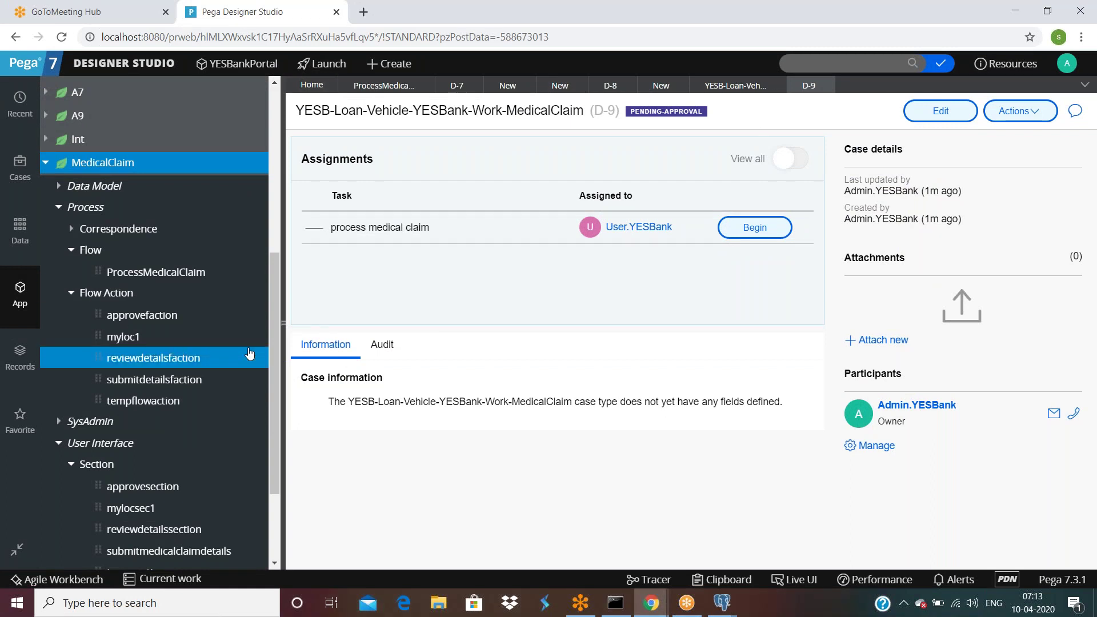
Step: Return to the ProcessMedicalClaim flow and review its case creation settings, including the harness, data transform and work parties
{"action": "left_click", "coordinate": [382, 85]}
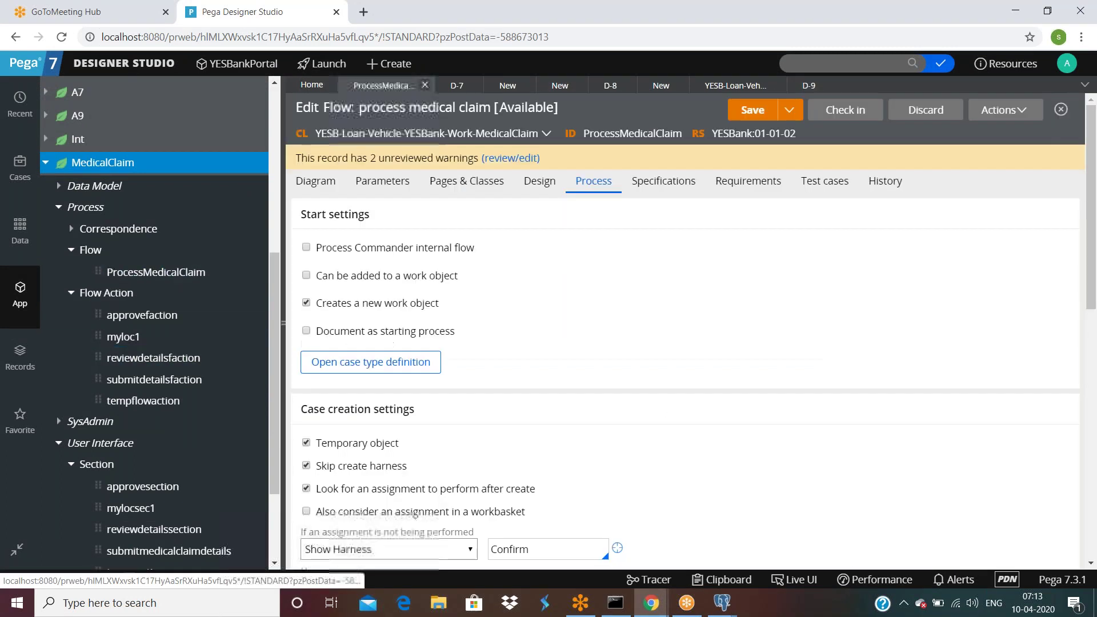
{"action": "scroll", "coordinate": [307, 332], "scroll_direction": "down", "scroll_amount": 2}
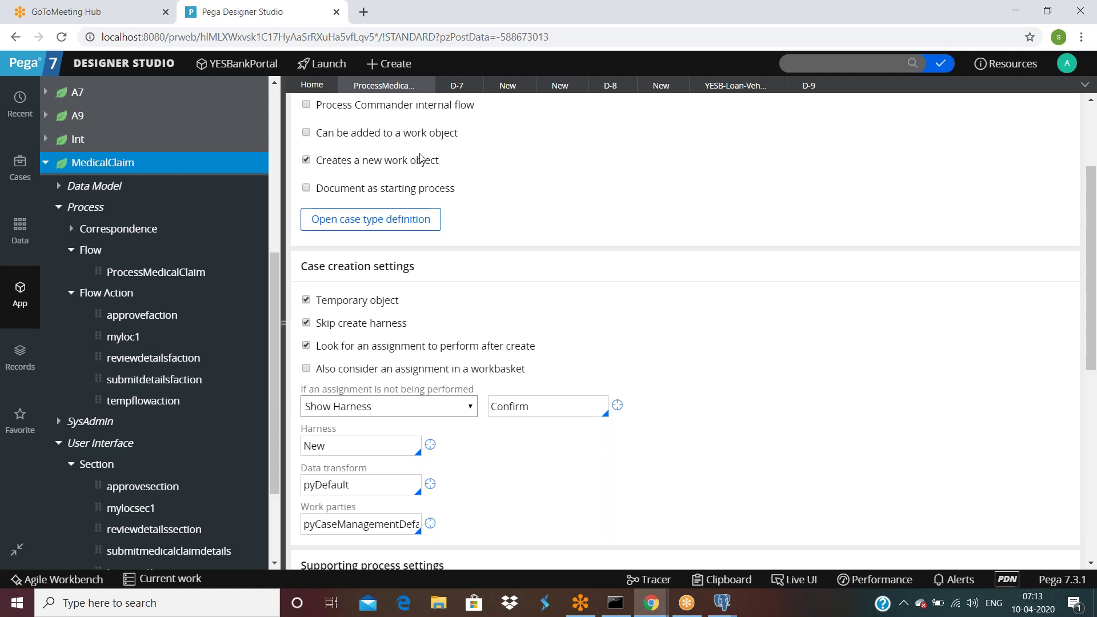
{"action": "scroll", "coordinate": [445, 160], "scroll_direction": "up", "scroll_amount": 1}
{"action": "scroll", "coordinate": [445, 160], "scroll_direction": "up", "scroll_amount": 2}
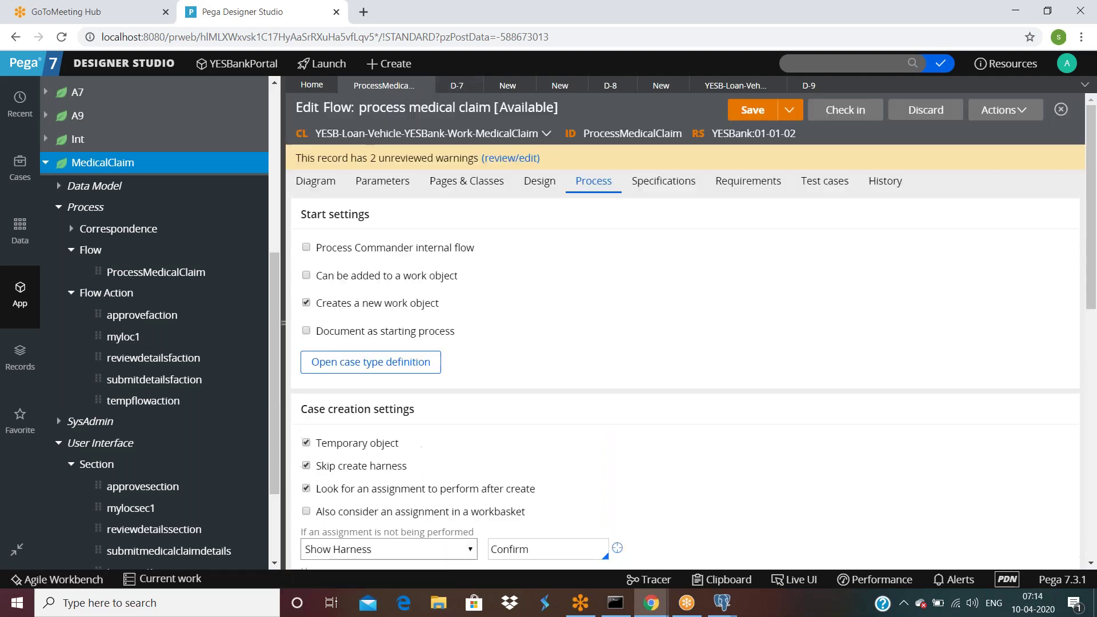
Step: Show the ProcessMedicalClaim diagram with the explorer collapsed and select the Persist case shape
{"action": "left_click", "coordinate": [316, 181]}
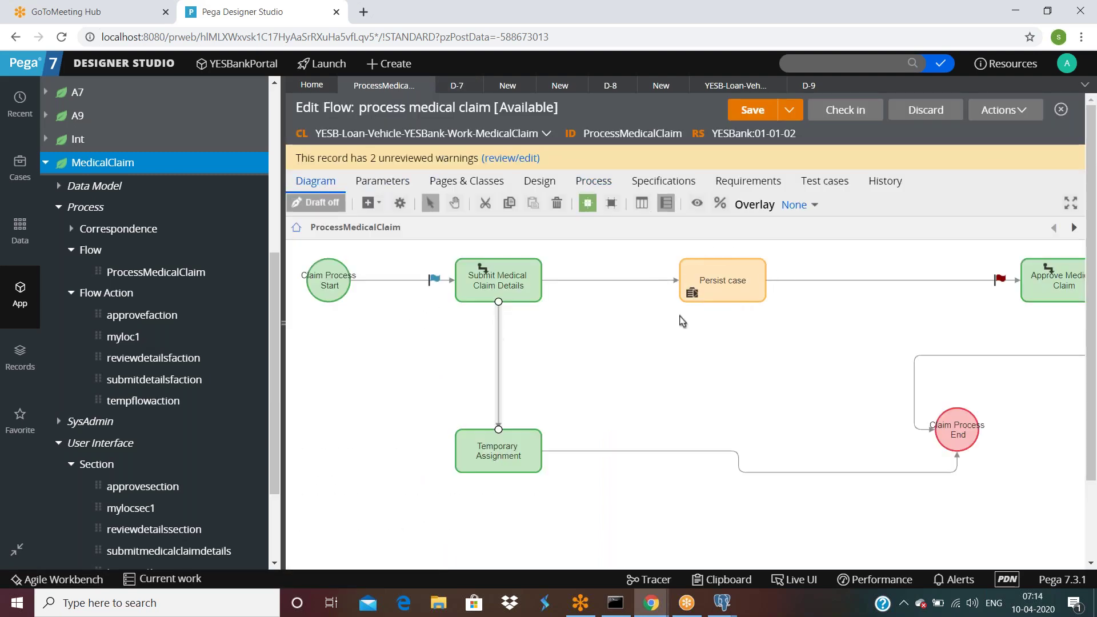
{"action": "double_click", "coordinate": [717, 293]}
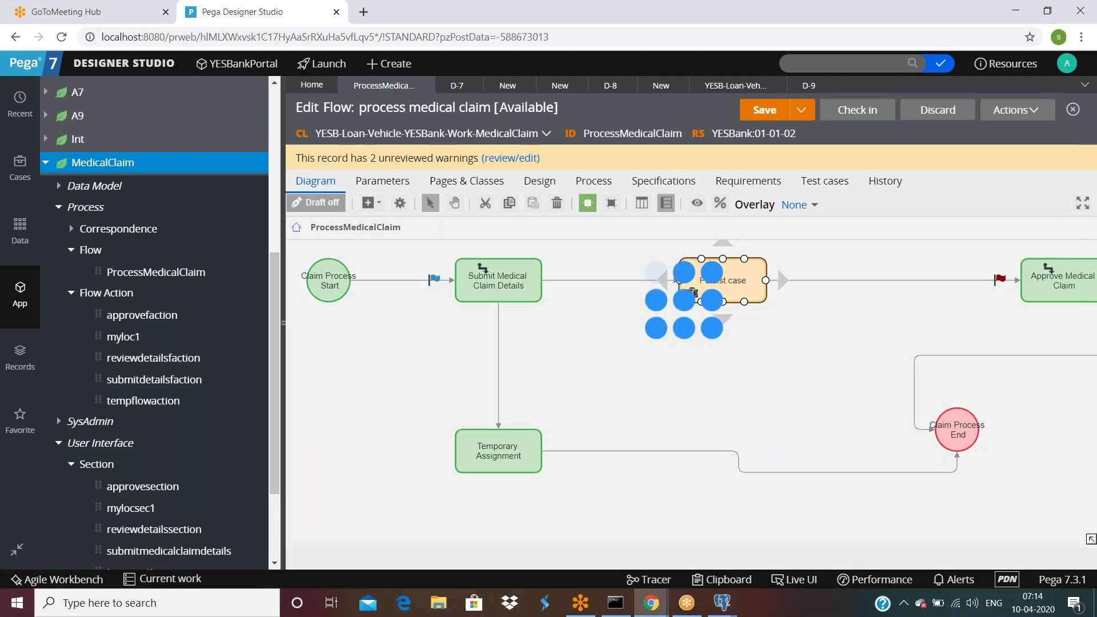
{"action": "left_click", "coordinate": [505, 493]}
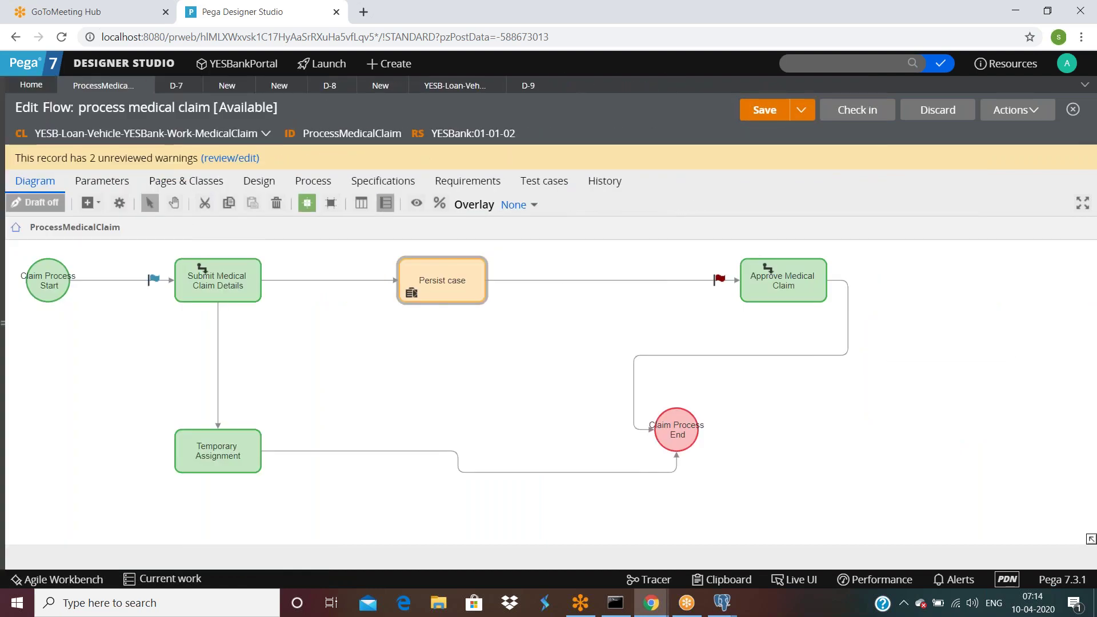
{"action": "left_click", "coordinate": [442, 280]}
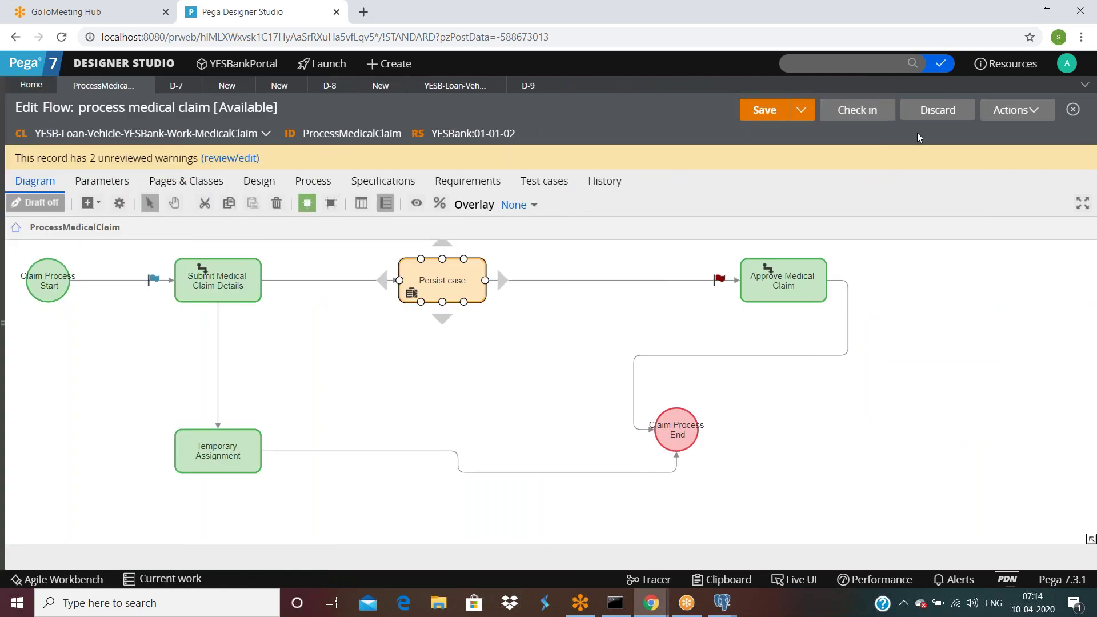
Step: Run the ProcessMedicalClaim flow, switch the new case to the myloc1 local action, and check its available actions
{"action": "left_click", "coordinate": [1049, 118]}
{"action": "left_click", "coordinate": [1029, 132]}
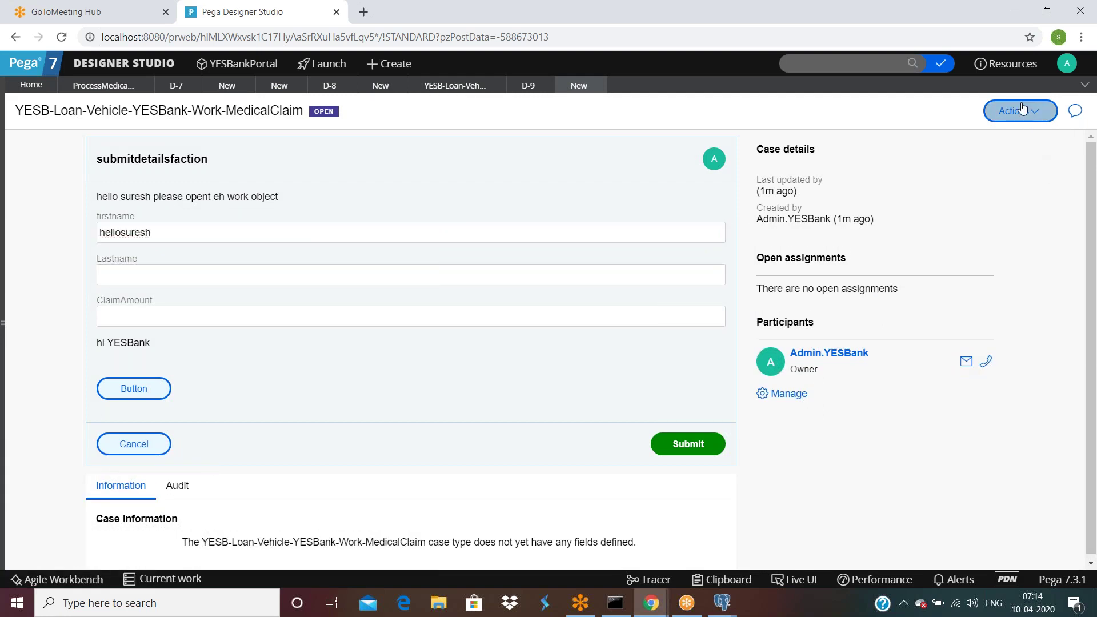
{"action": "left_click", "coordinate": [1023, 110]}
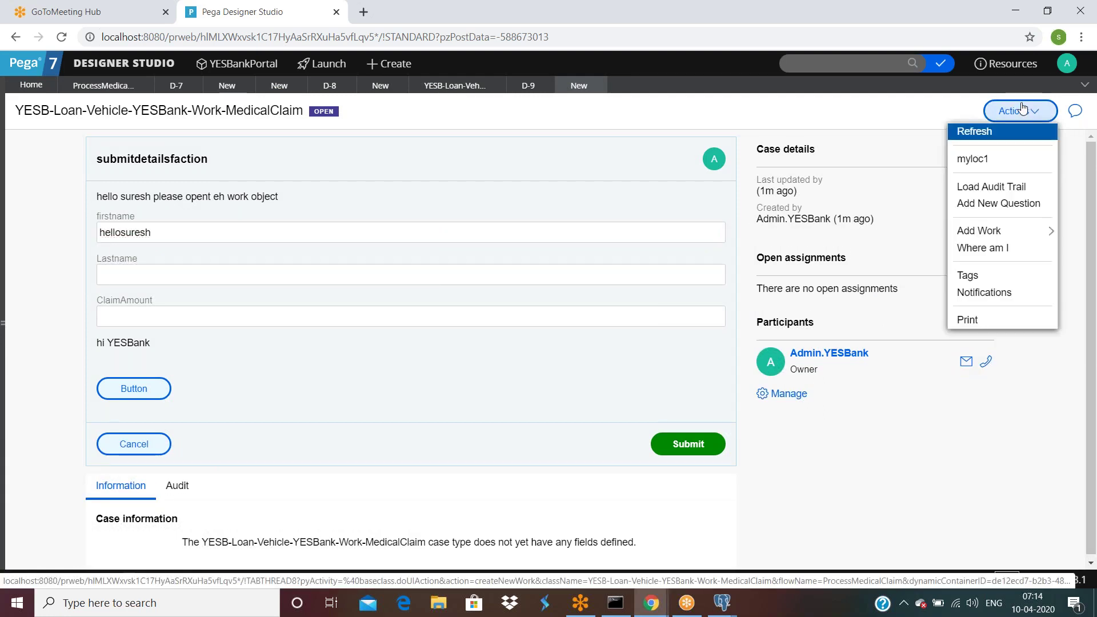
{"action": "left_click", "coordinate": [1007, 165]}
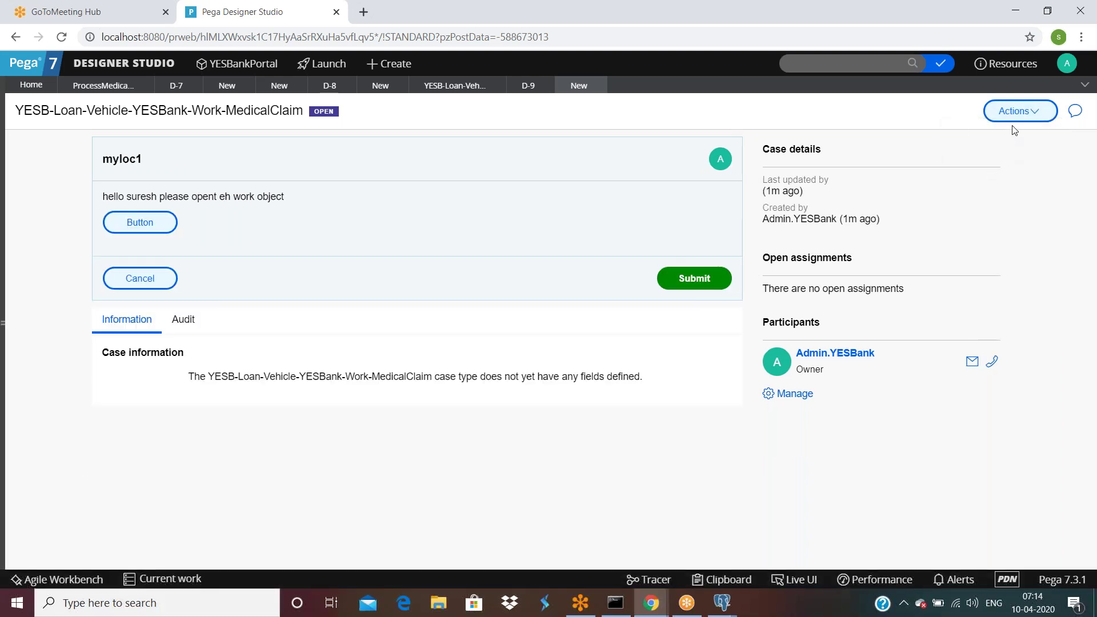
{"action": "left_click", "coordinate": [1016, 118]}
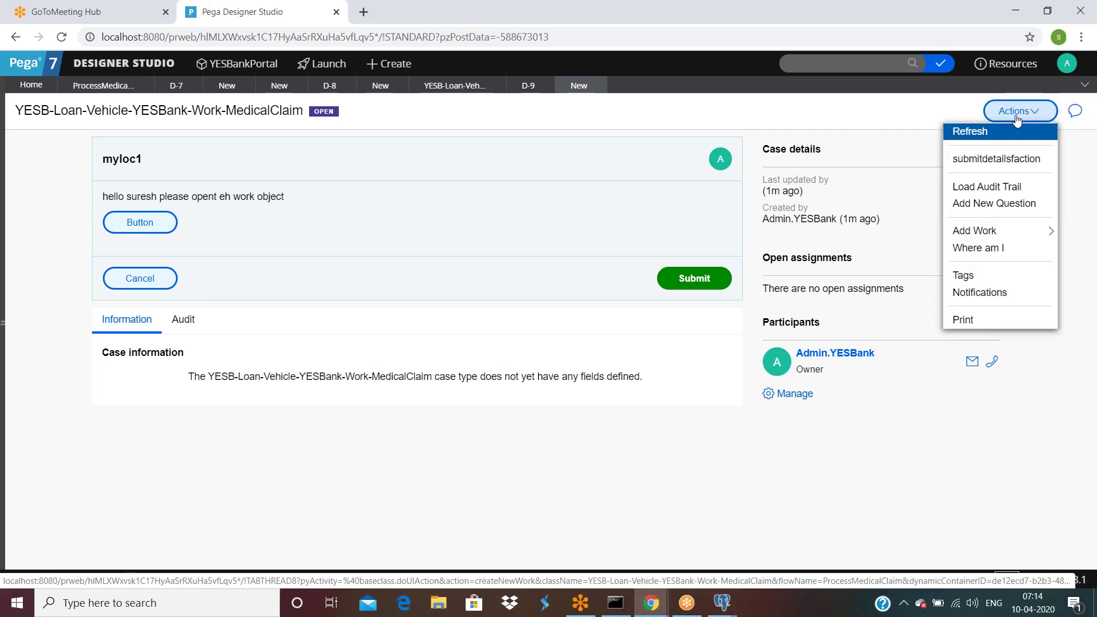
{"action": "left_click", "coordinate": [302, 468]}
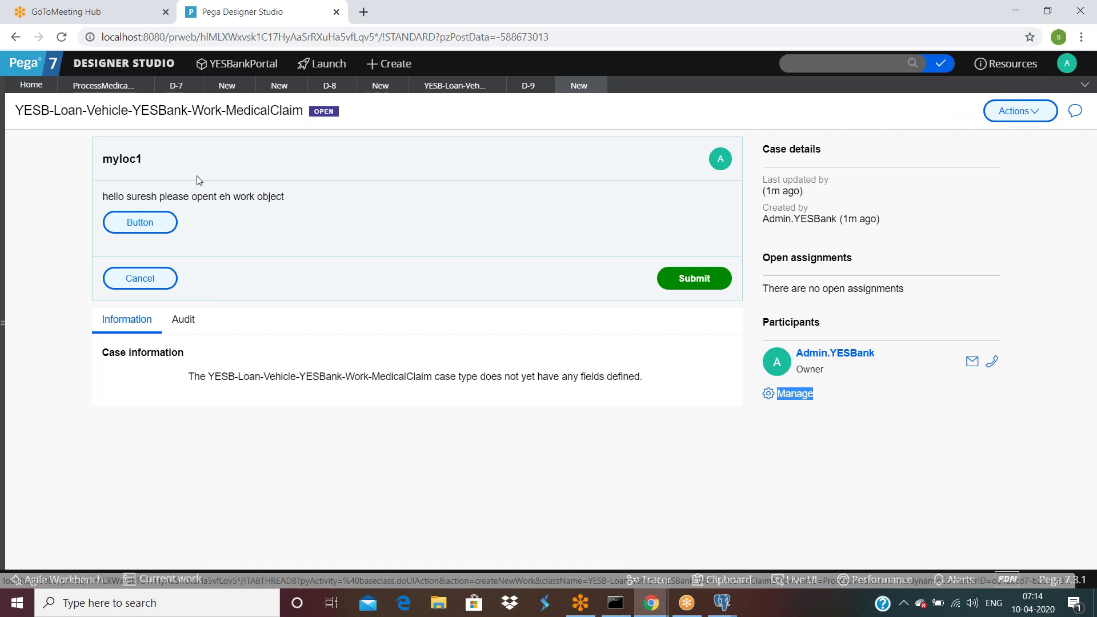
Step: Disable Enable navigation link in the Submit Medical Claim Details assignment's advanced details and save the ProcessMedicalClaim flow
{"action": "left_click", "coordinate": [103, 87]}
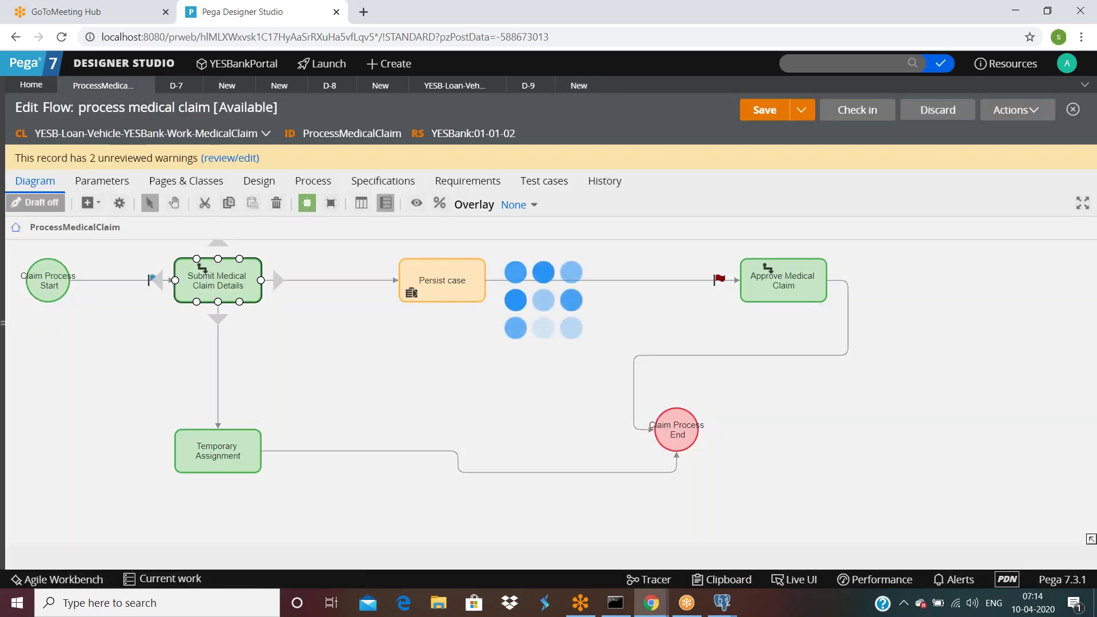
{"action": "scroll", "coordinate": [549, 377], "scroll_direction": "down", "scroll_amount": 5}
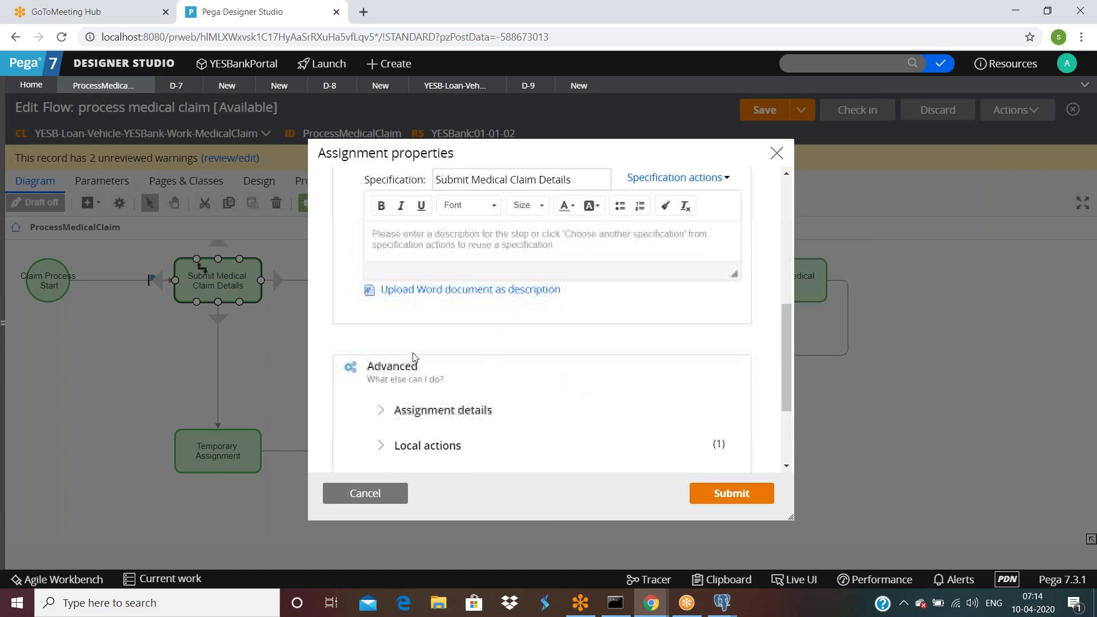
{"action": "left_click", "coordinate": [379, 340]}
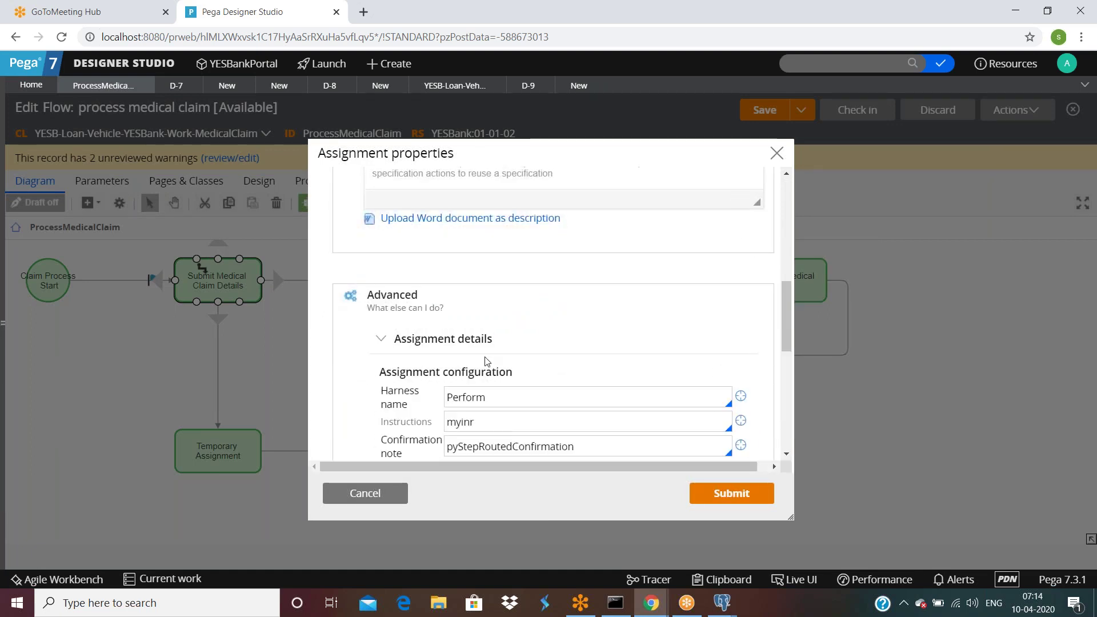
{"action": "scroll", "coordinate": [486, 361], "scroll_direction": "down", "scroll_amount": 4}
{"action": "scroll", "coordinate": [471, 351], "scroll_direction": "down", "scroll_amount": 3}
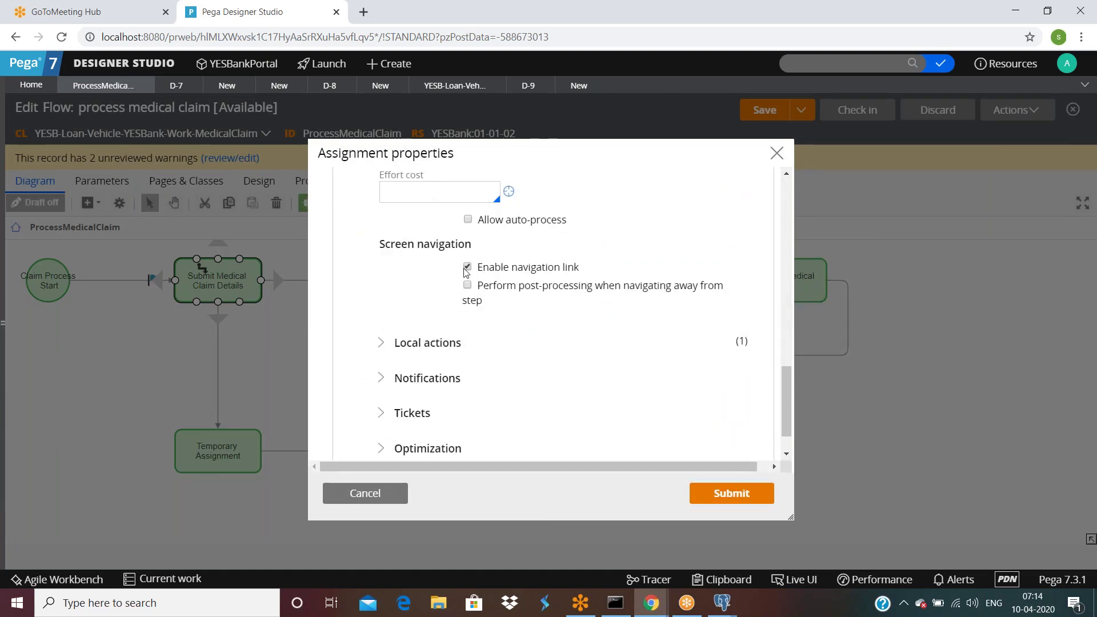
{"action": "left_click", "coordinate": [743, 495]}
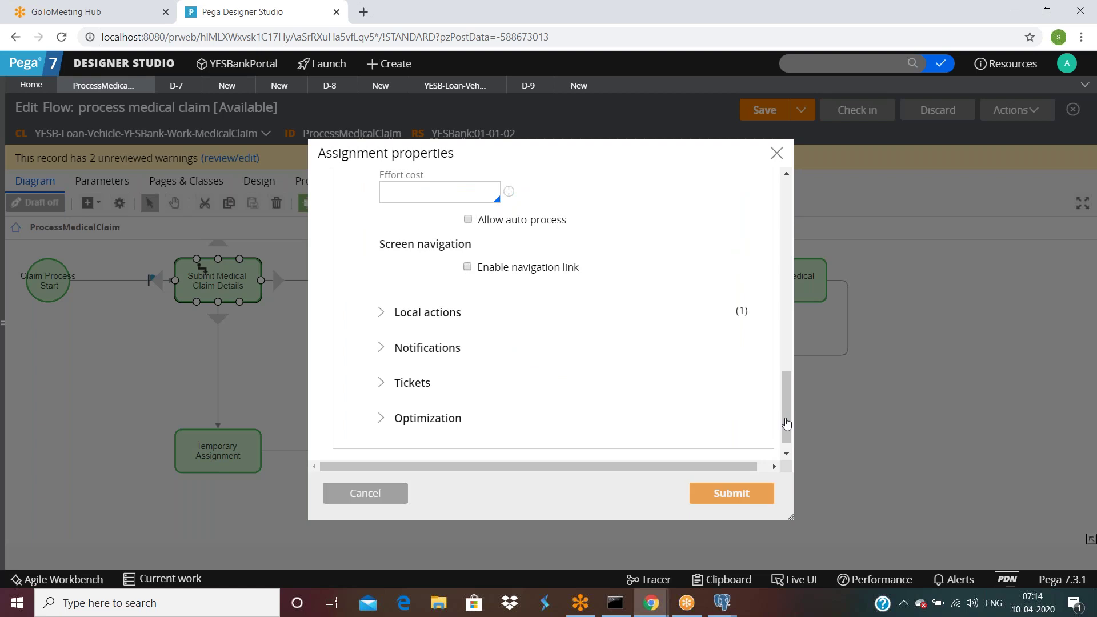
{"action": "left_click", "coordinate": [768, 114]}
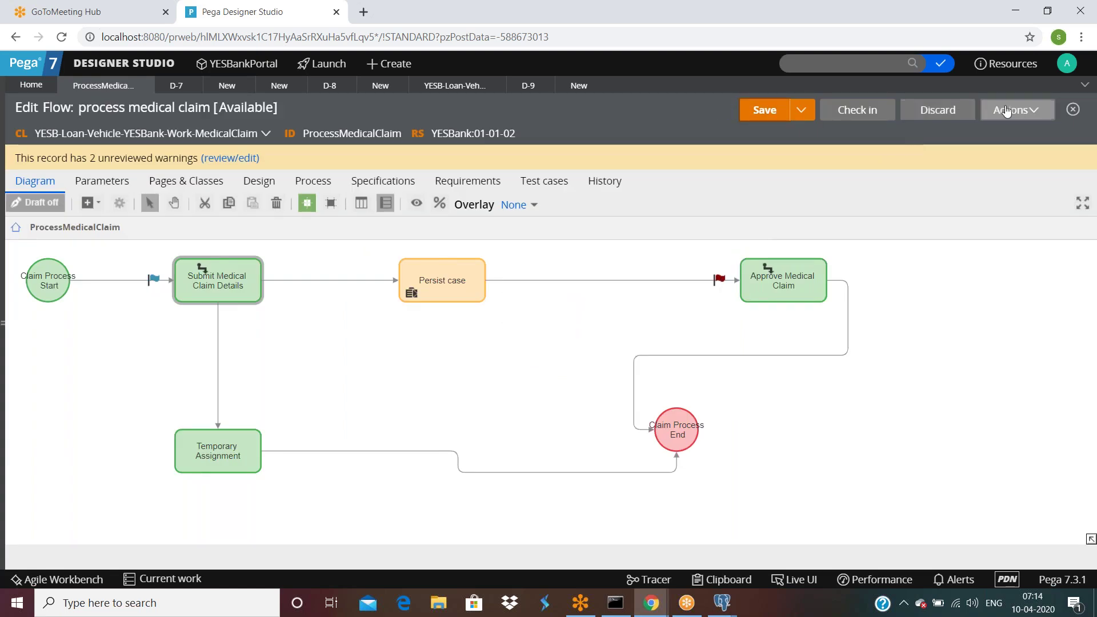
Step: Run the saved flow again, open myloc1 in the new case, and check which actions are offered
{"action": "left_click", "coordinate": [990, 114]}
{"action": "left_click", "coordinate": [992, 130]}
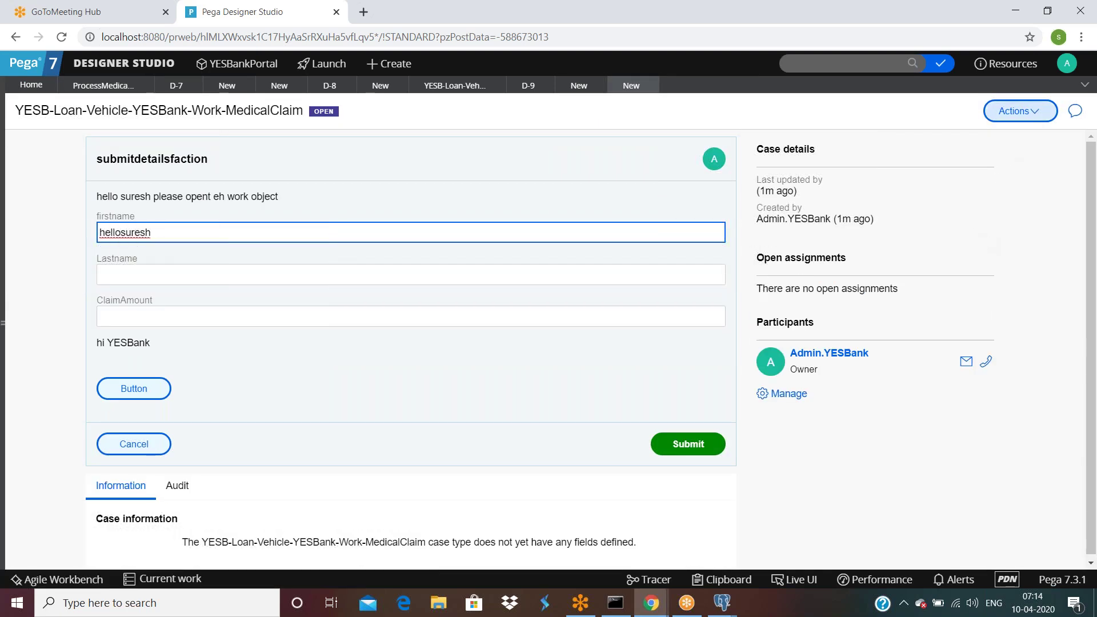
{"action": "left_click", "coordinate": [1011, 119]}
{"action": "left_click", "coordinate": [973, 162]}
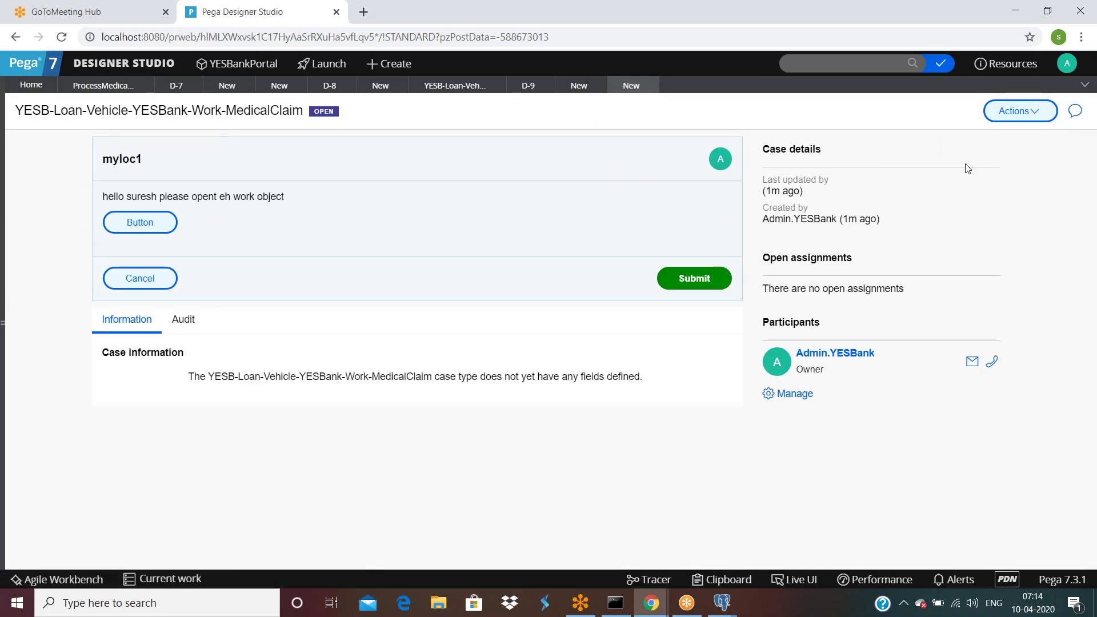
{"action": "left_click", "coordinate": [1000, 112]}
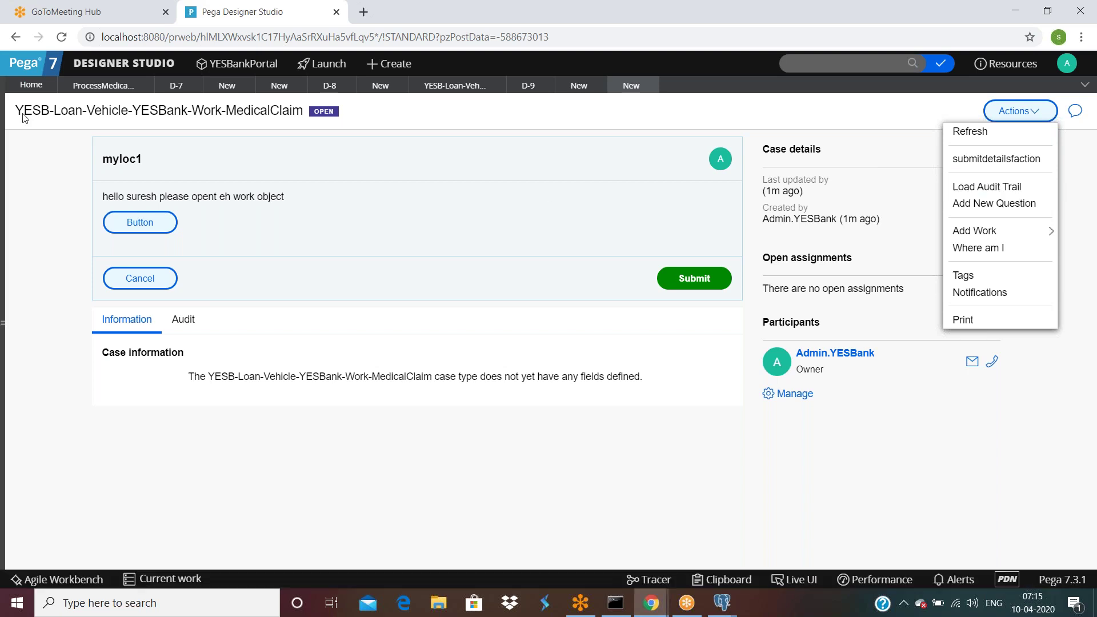
Step: Review the Submit Medical Claim Details assignment's harness and screen navigation settings, then close its properties without changes
{"action": "left_click", "coordinate": [117, 86]}
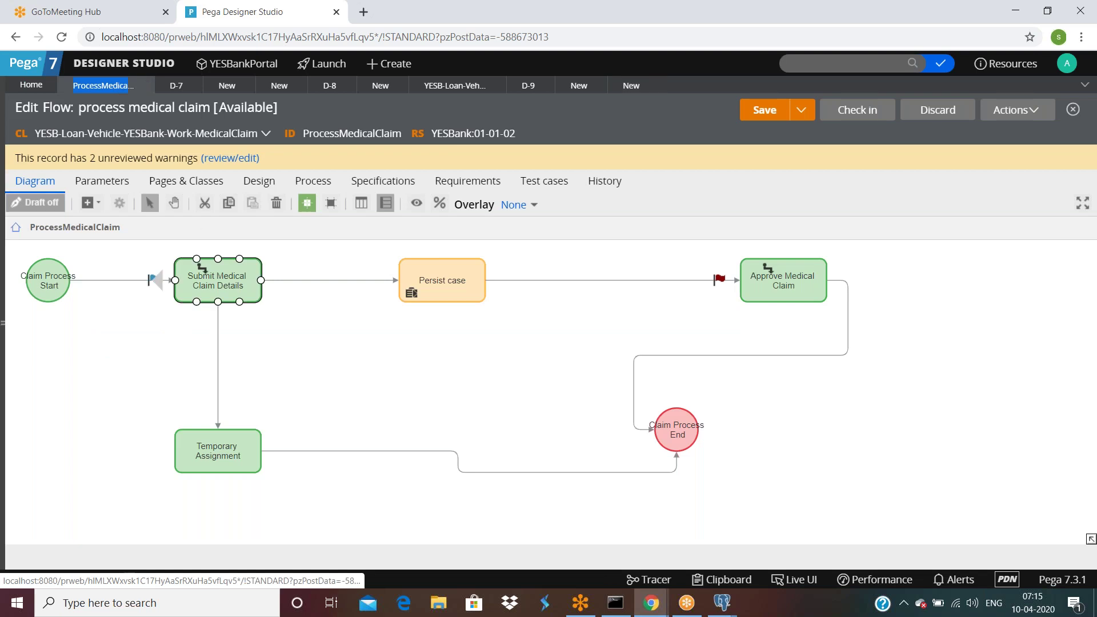
{"action": "double_click", "coordinate": [220, 276]}
{"action": "scroll", "coordinate": [454, 383], "scroll_direction": "down", "scroll_amount": 10}
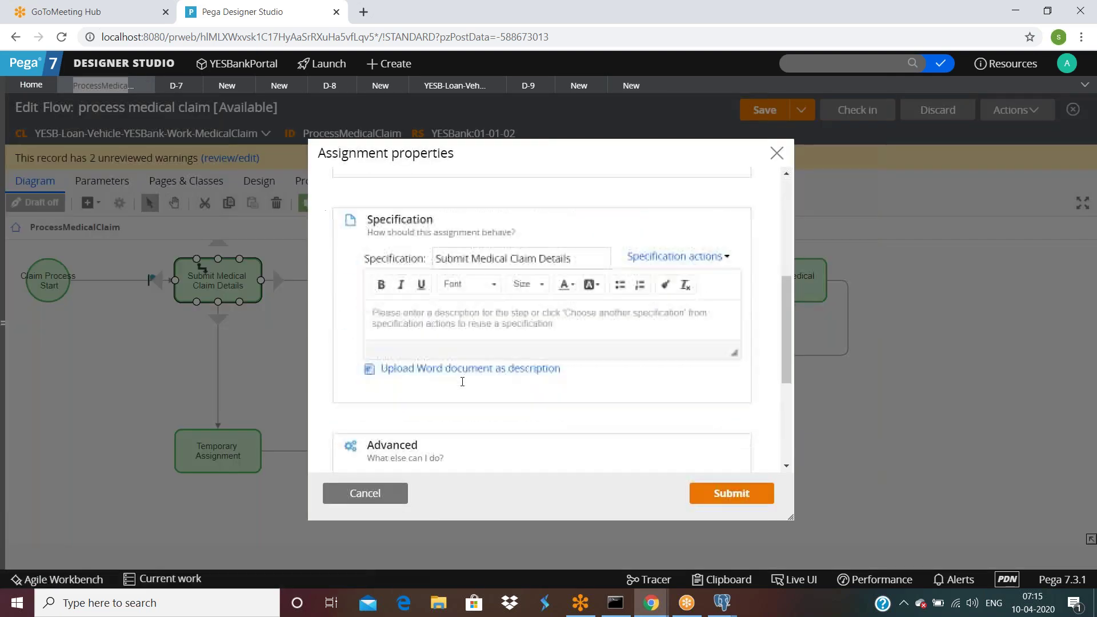
{"action": "left_click", "coordinate": [380, 272]}
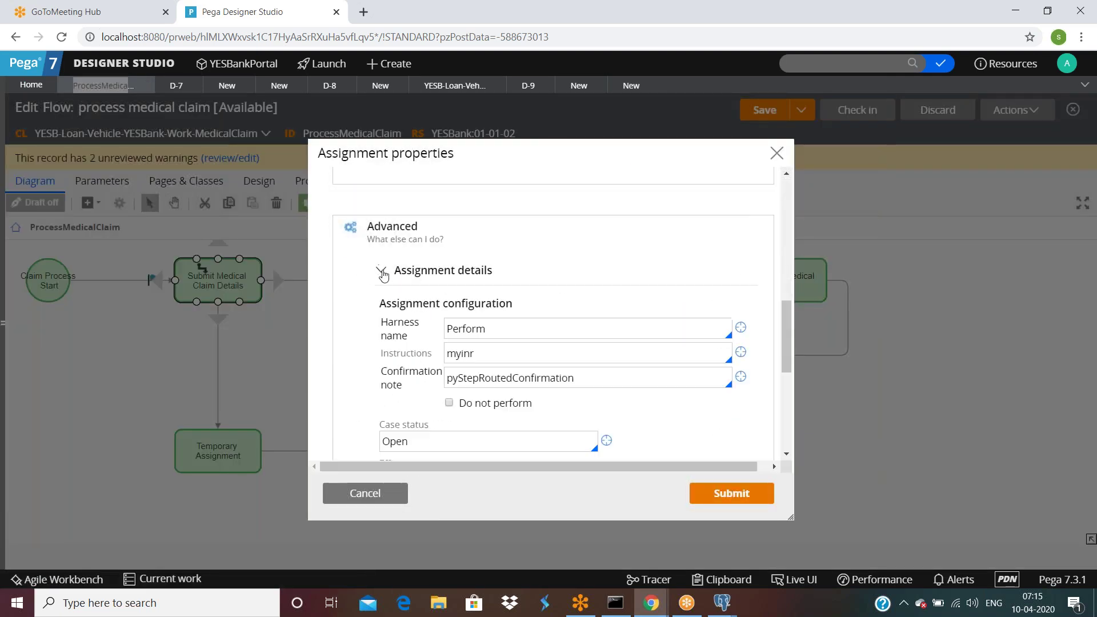
{"action": "scroll", "coordinate": [407, 358], "scroll_direction": "down", "scroll_amount": 5}
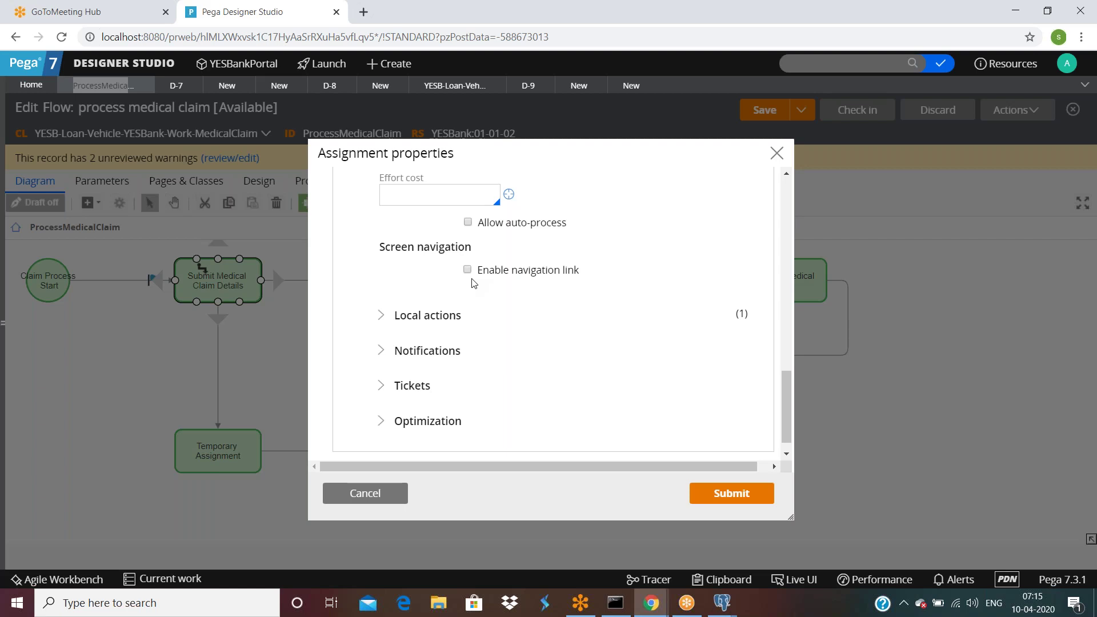
{"action": "left_click", "coordinate": [365, 493]}
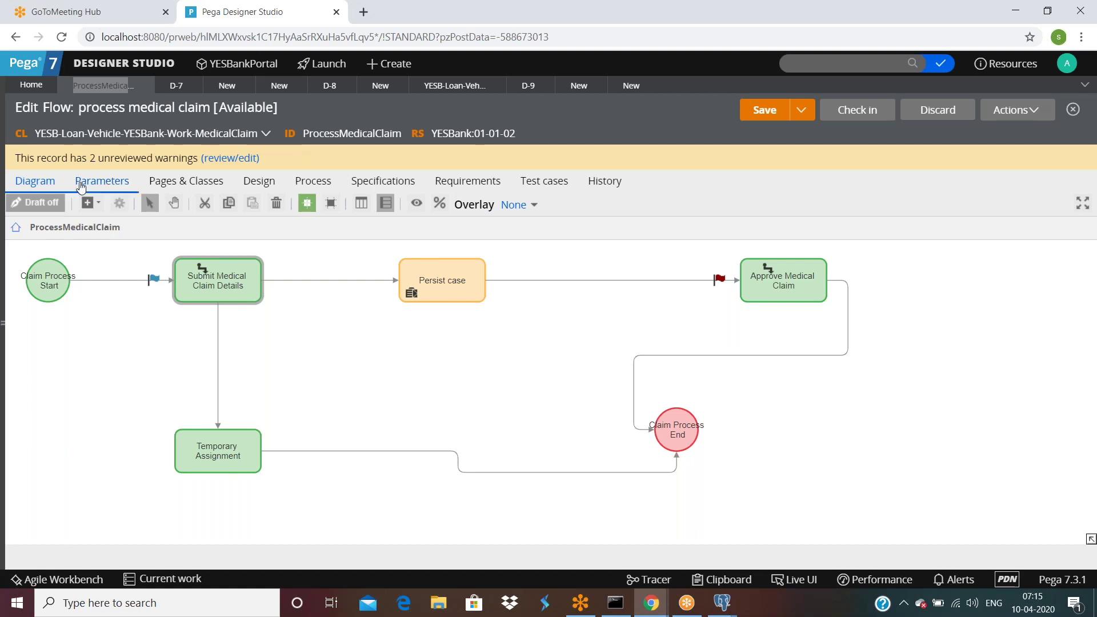
Step: Turn off Look for an assignment to perform after create in the flow's process settings, save, and run the flow
{"action": "left_click", "coordinate": [318, 185]}
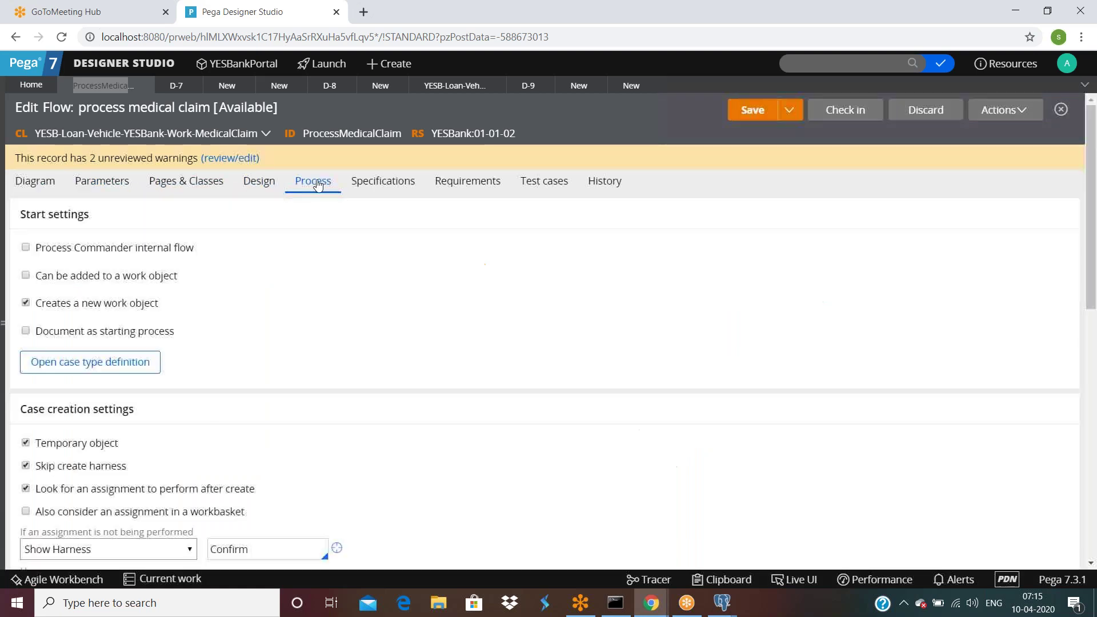
{"action": "left_click", "coordinate": [25, 489]}
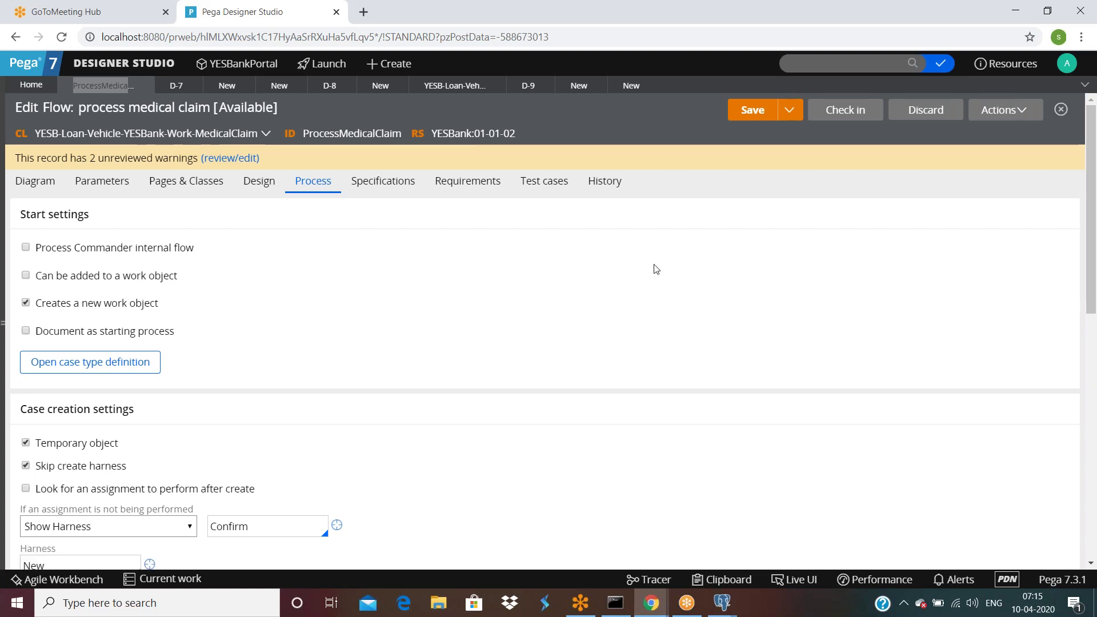
{"action": "left_click", "coordinate": [749, 114]}
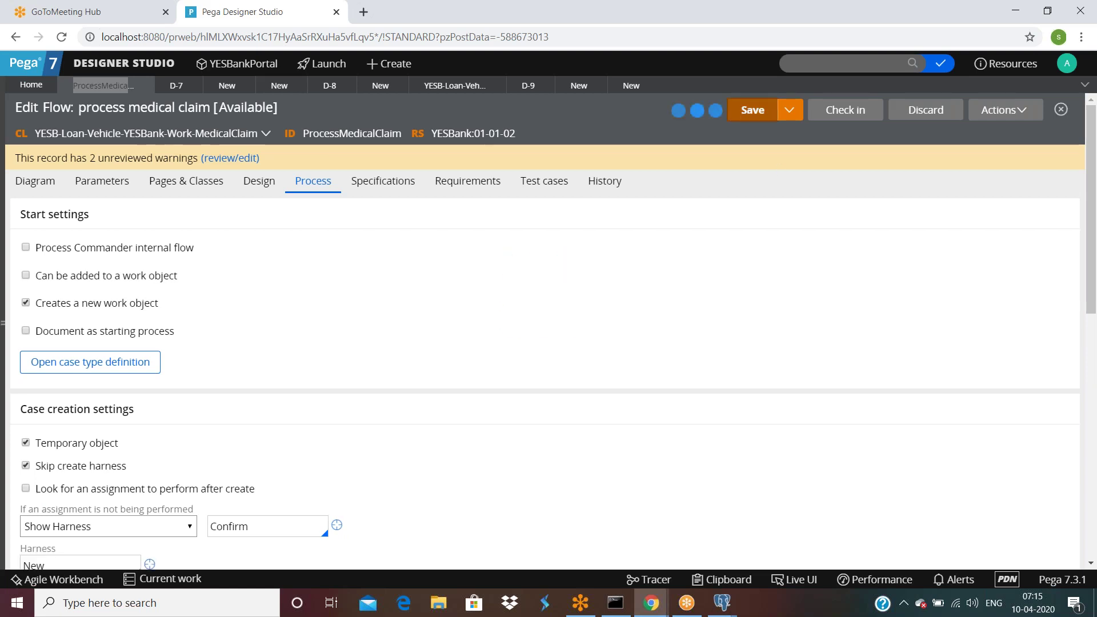
{"action": "left_click", "coordinate": [1004, 109]}
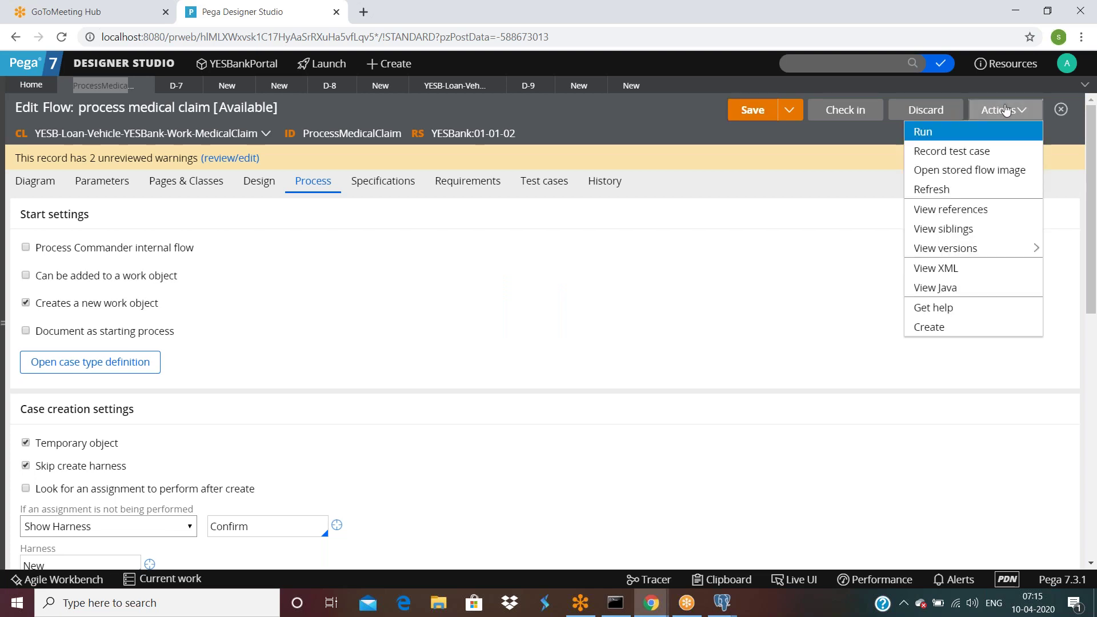
{"action": "left_click", "coordinate": [930, 134]}
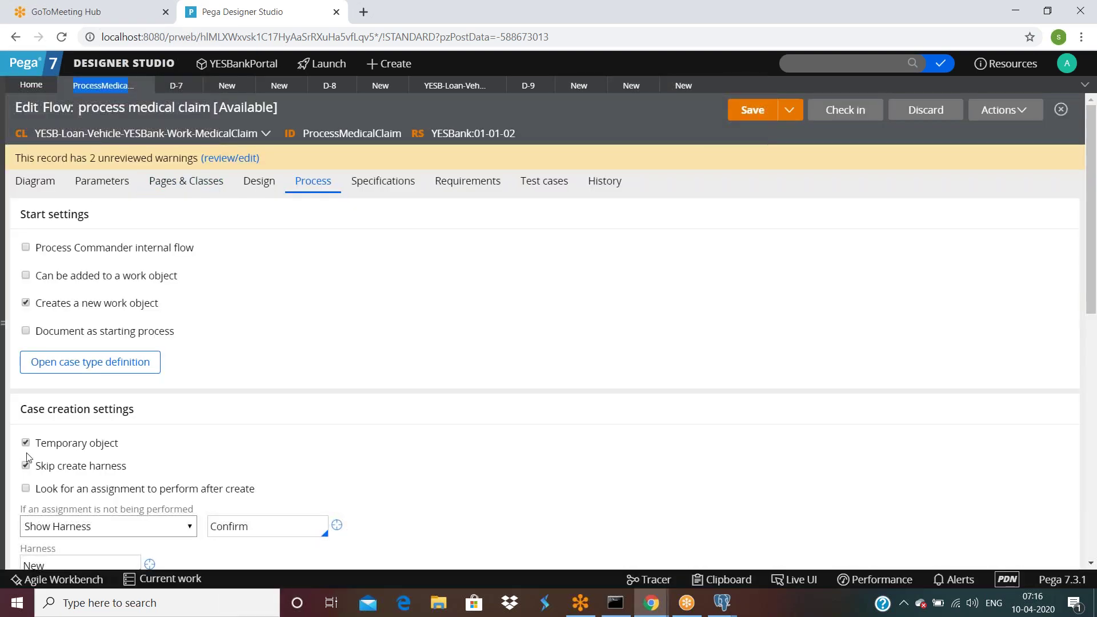
Step: Turn Look for an assignment to perform after create back on in the case creation settings and save the flow
{"action": "scroll", "coordinate": [30, 351], "scroll_direction": "down", "scroll_amount": 3}
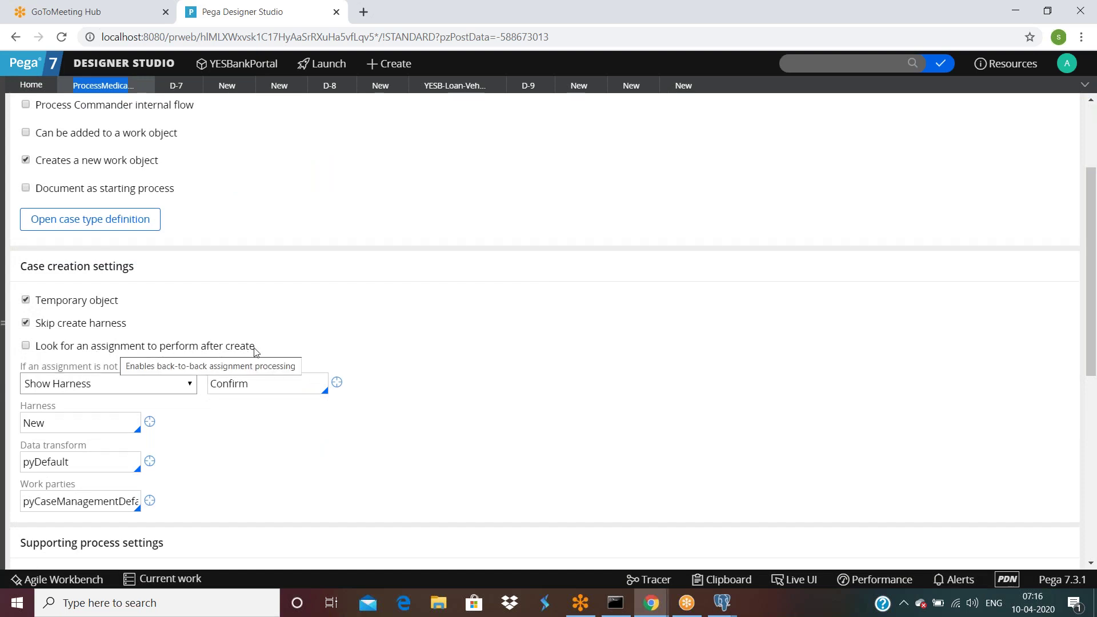
{"action": "left_click", "coordinate": [25, 346]}
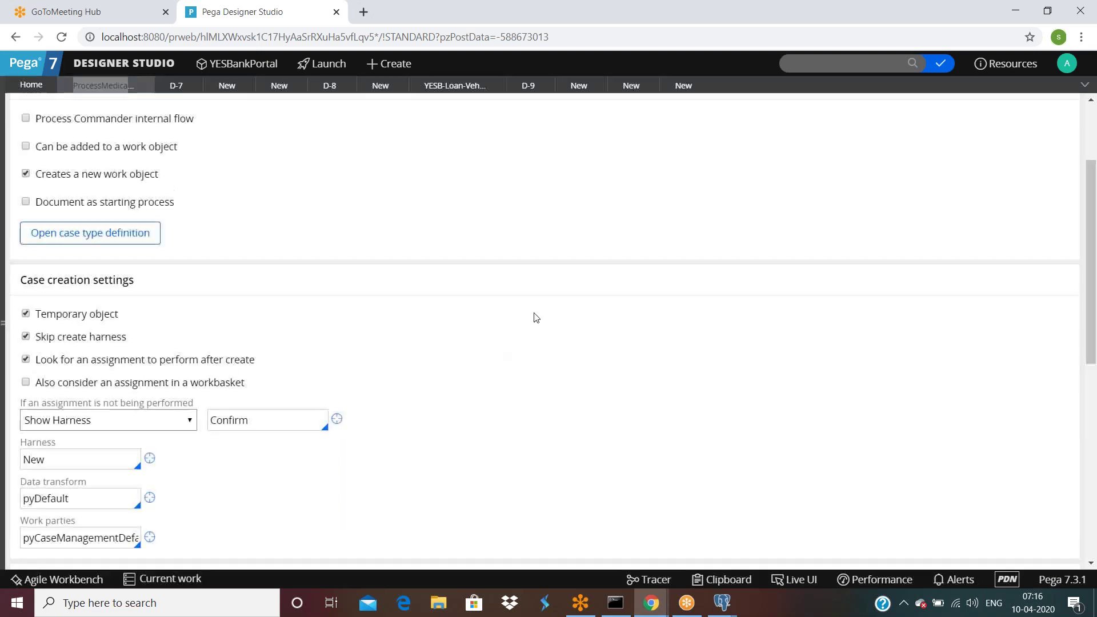
{"action": "scroll", "coordinate": [531, 315], "scroll_direction": "up", "scroll_amount": 3}
{"action": "left_click", "coordinate": [754, 108]}
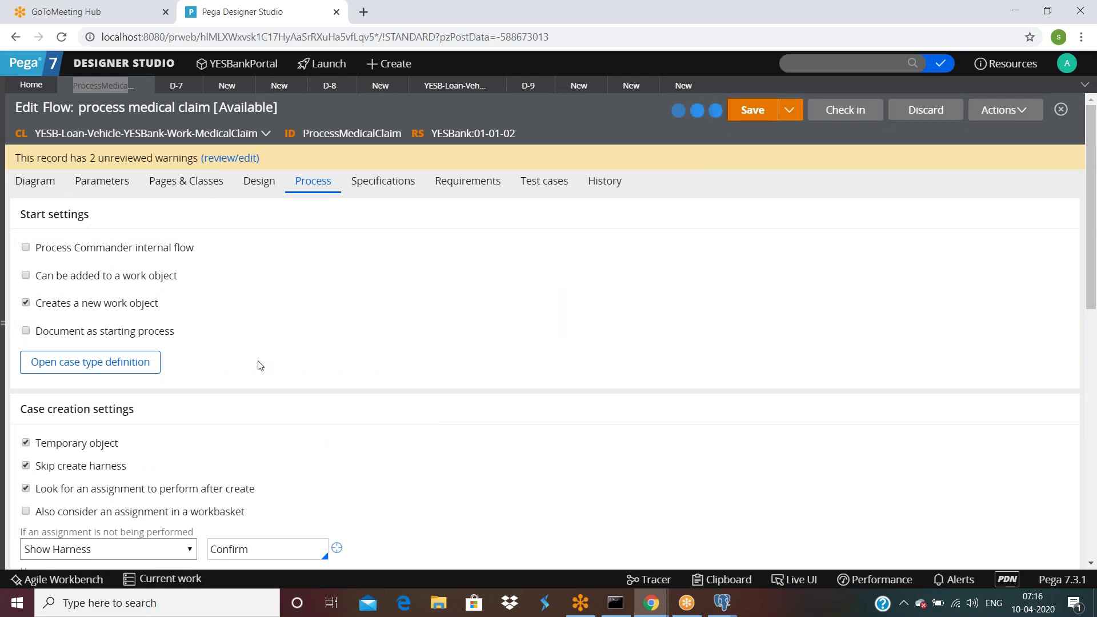
Step: Review the case creation settings for the harness shown without an assignment, the creation harness, the data transform and the work parties
{"action": "scroll", "coordinate": [261, 366], "scroll_direction": "down", "scroll_amount": 3}
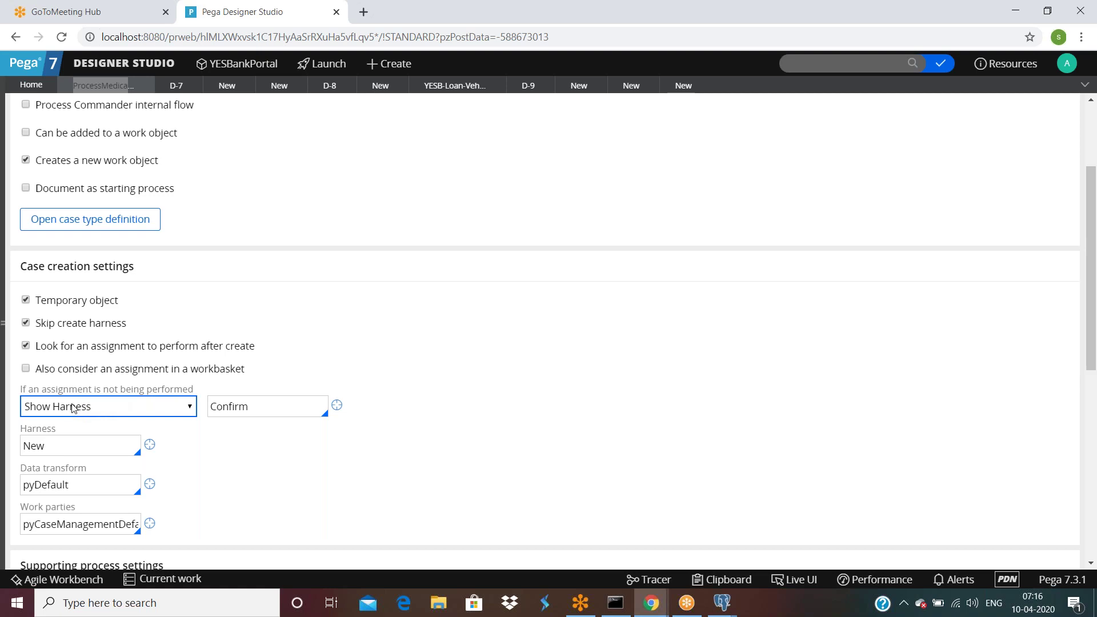
{"action": "left_click", "coordinate": [280, 401]}
{"action": "double_click", "coordinate": [280, 402]}
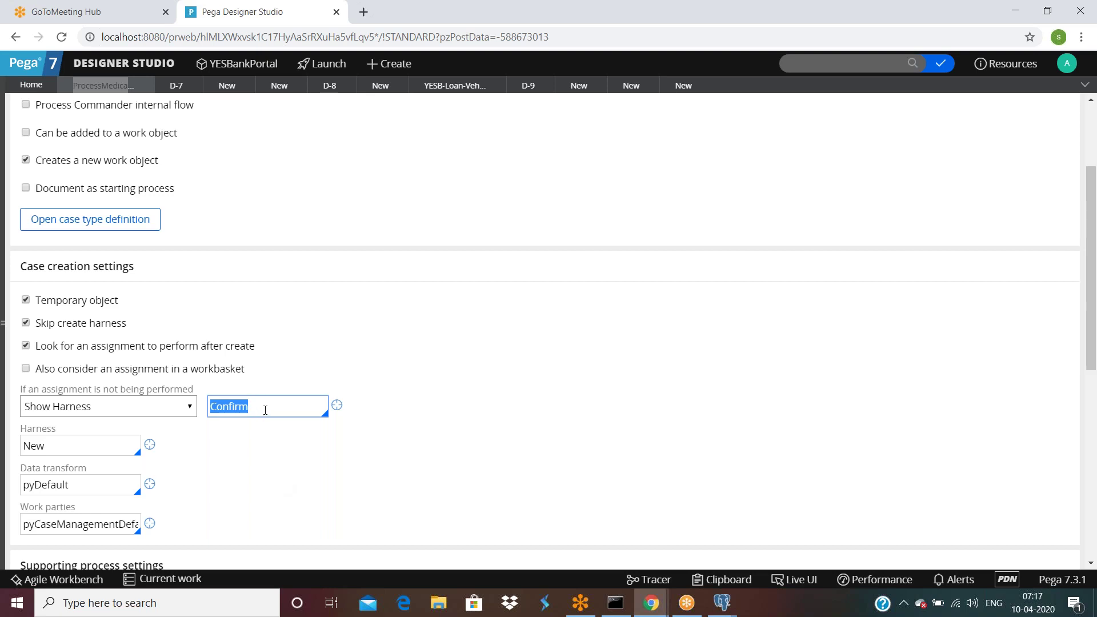
{"action": "scroll", "coordinate": [265, 410], "scroll_direction": "down", "scroll_amount": 1}
{"action": "double_click", "coordinate": [54, 372]}
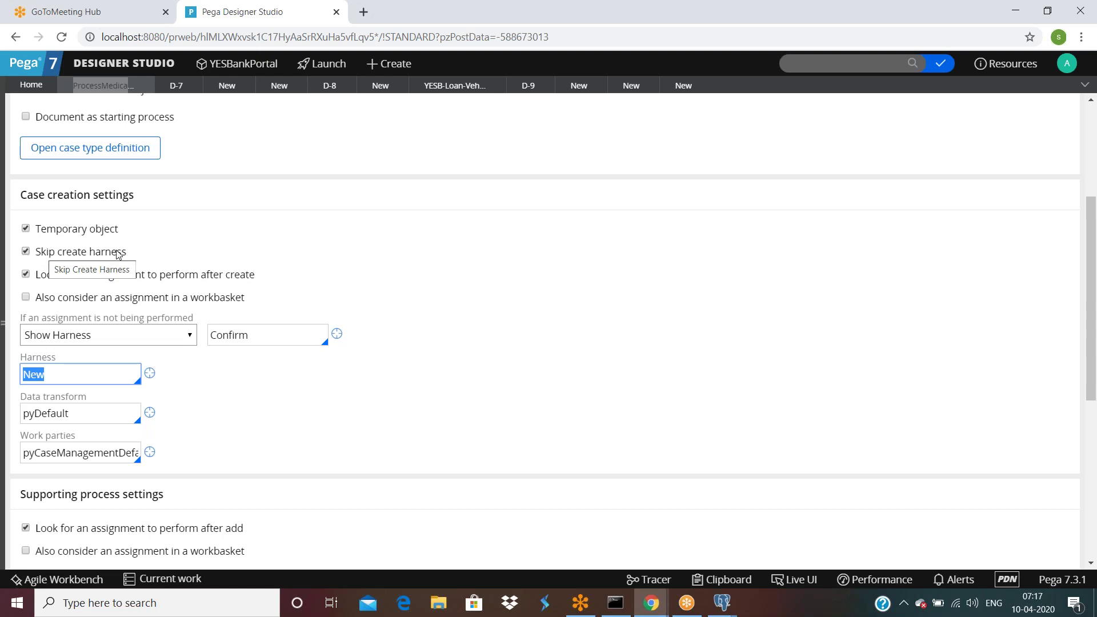
{"action": "left_click", "coordinate": [74, 403]}
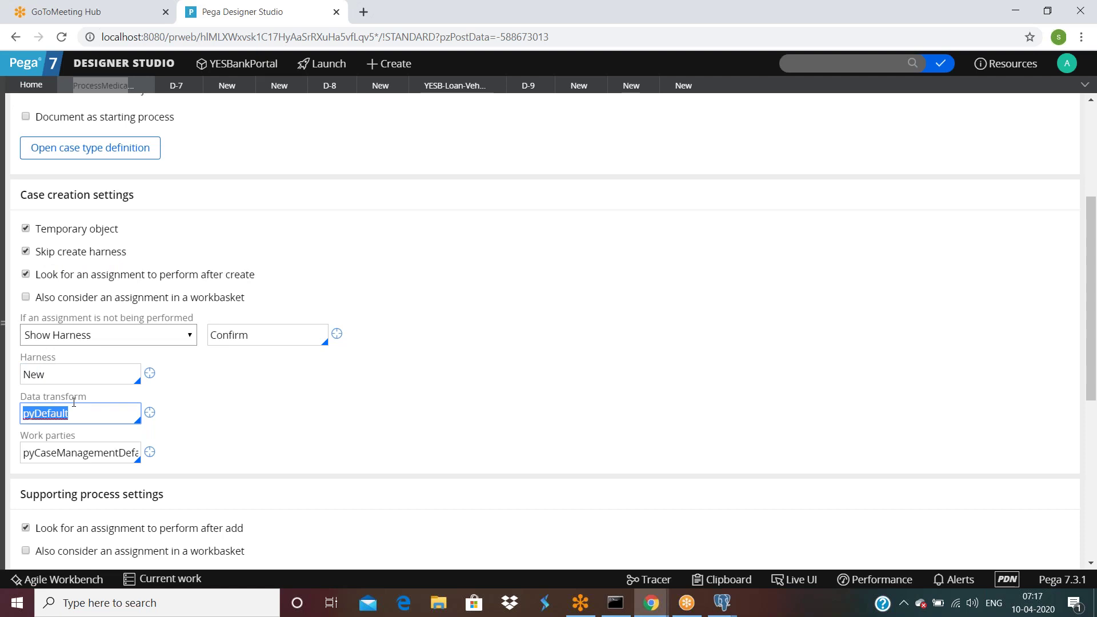
{"action": "scroll", "coordinate": [74, 403], "scroll_direction": "down", "scroll_amount": 1}
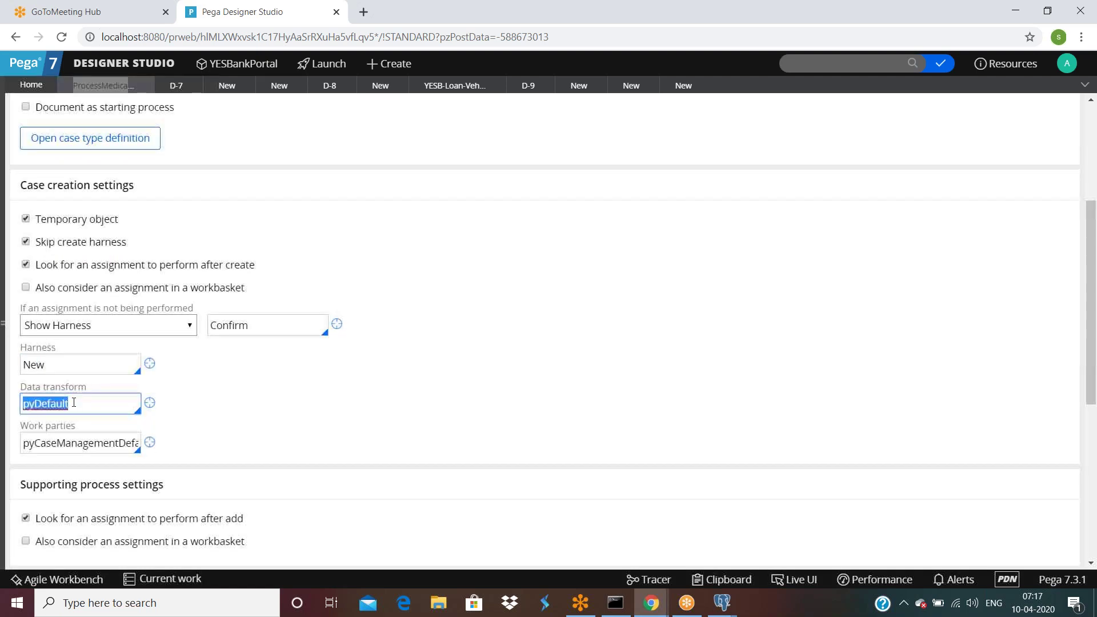
{"action": "left_click", "coordinate": [62, 380]}
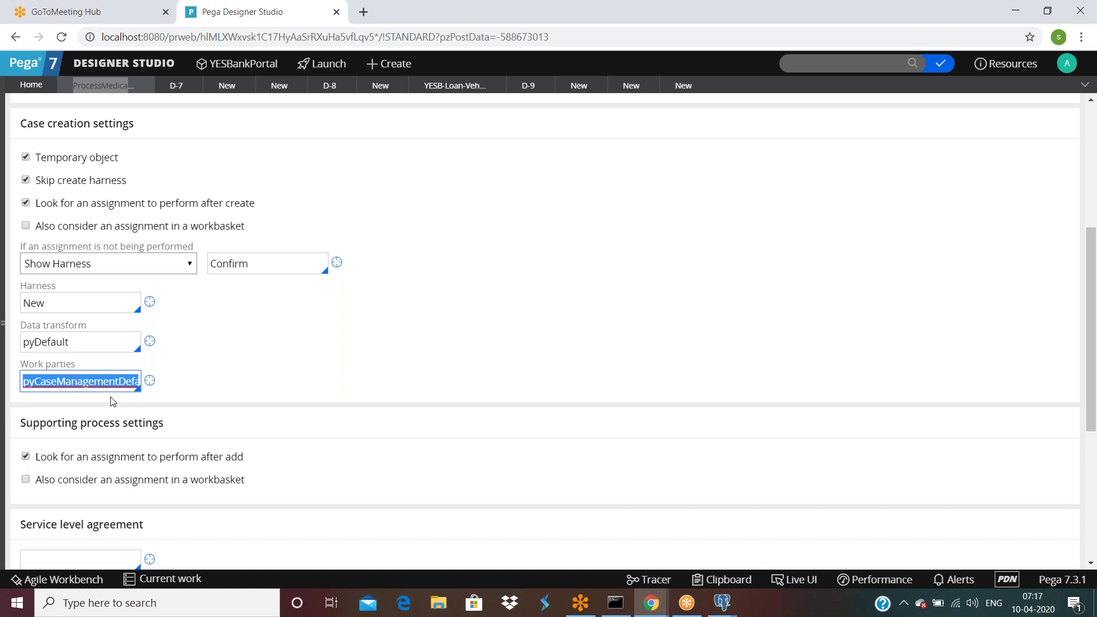
Step: Open the pyCaseManagementDefault work parties rule and highlight the Interested role in the list of valid parties
{"action": "left_click", "coordinate": [150, 381]}
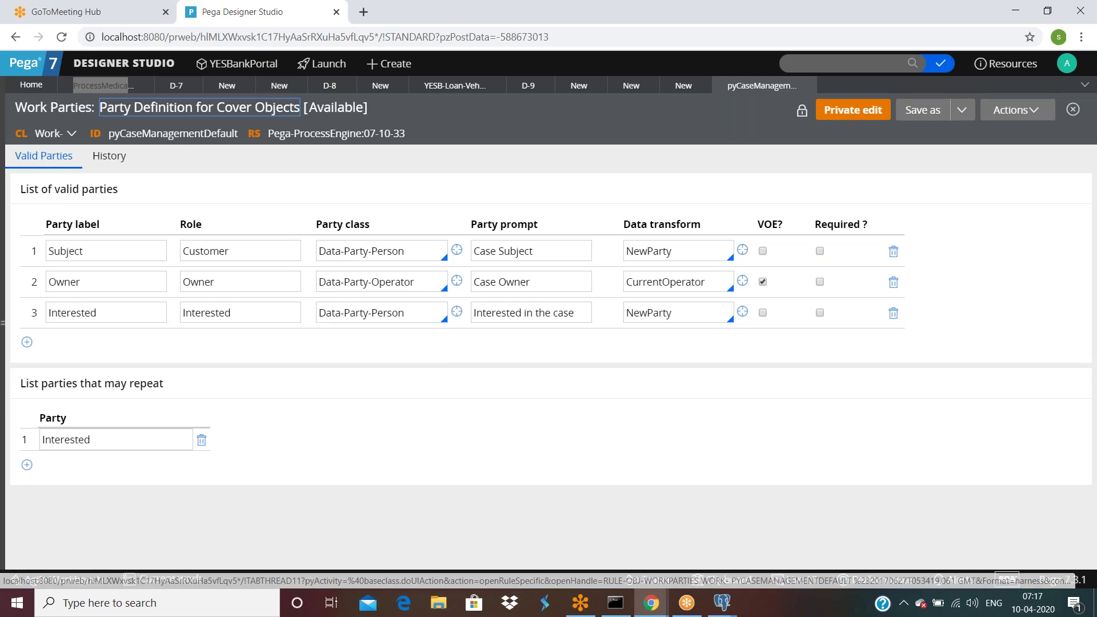
{"action": "left_click", "coordinate": [232, 314]}
{"action": "double_click", "coordinate": [232, 315]}
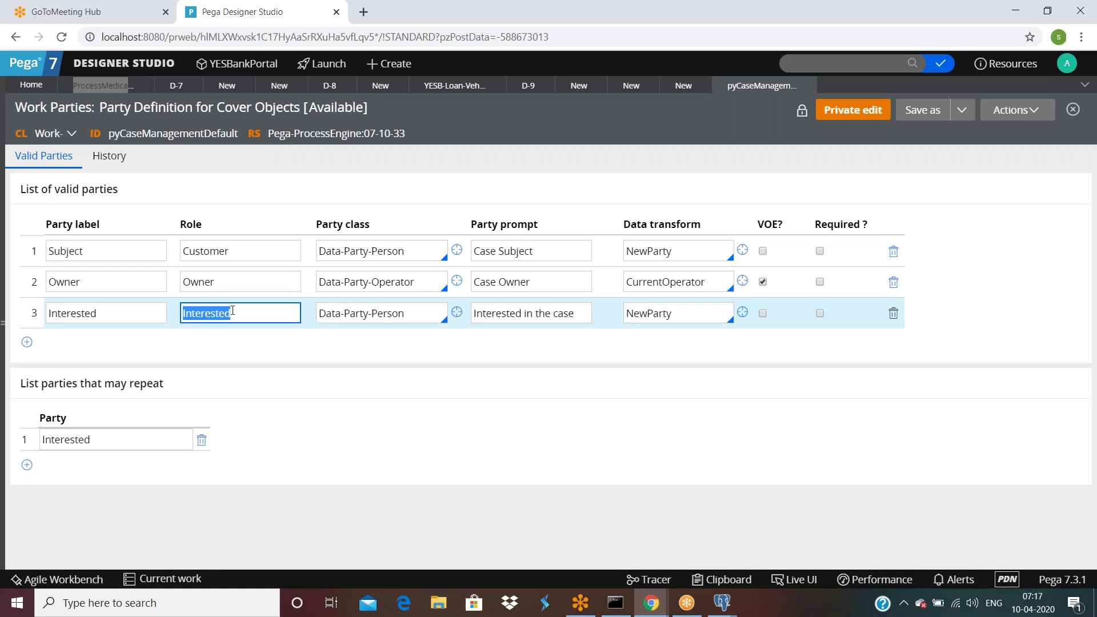
Step: Review the Customer, Owner and Interested roles in the pyCaseManagementDefault work parties rule, and close the rule
{"action": "left_click", "coordinate": [238, 250]}
{"action": "double_click", "coordinate": [238, 280]}
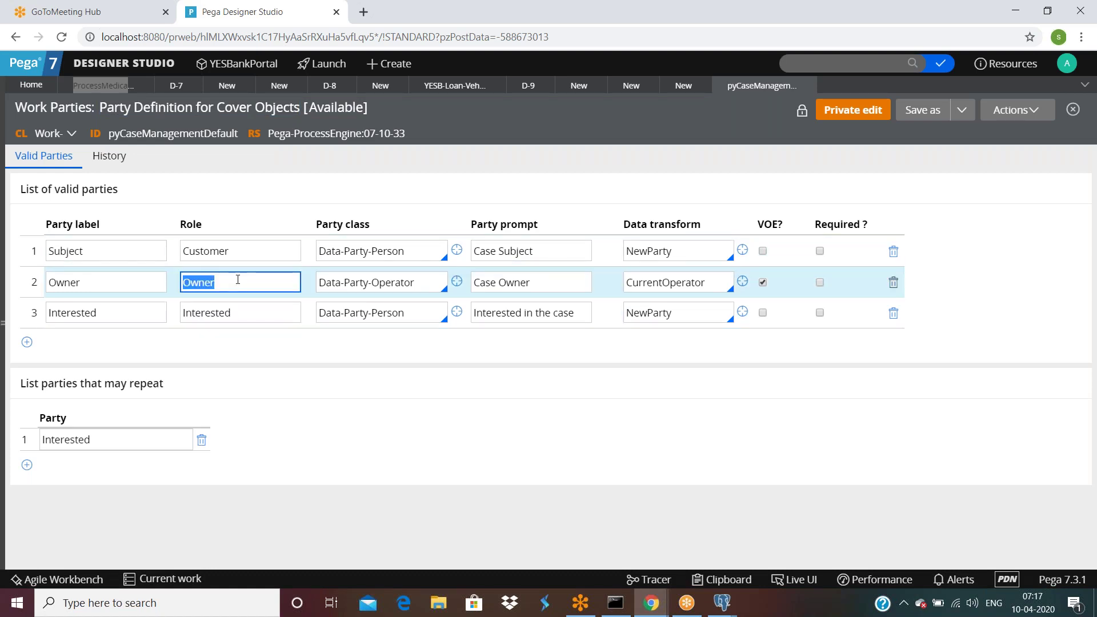
{"action": "double_click", "coordinate": [237, 251]}
{"action": "left_click", "coordinate": [232, 304]}
{"action": "double_click", "coordinate": [230, 282]}
{"action": "double_click", "coordinate": [235, 308]}
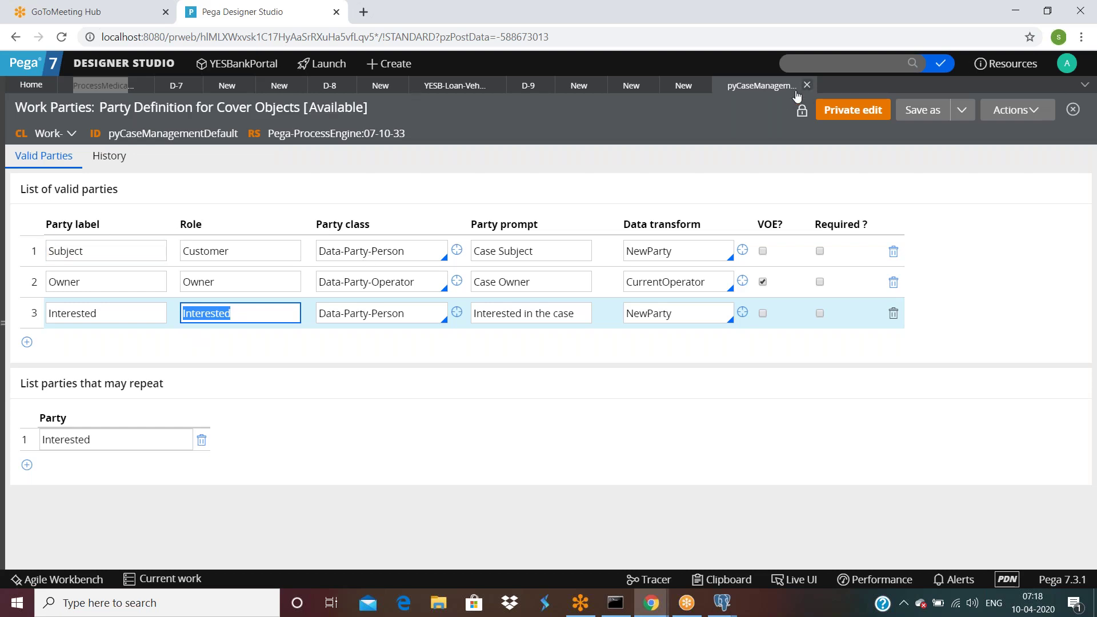
{"action": "left_click", "coordinate": [807, 85]}
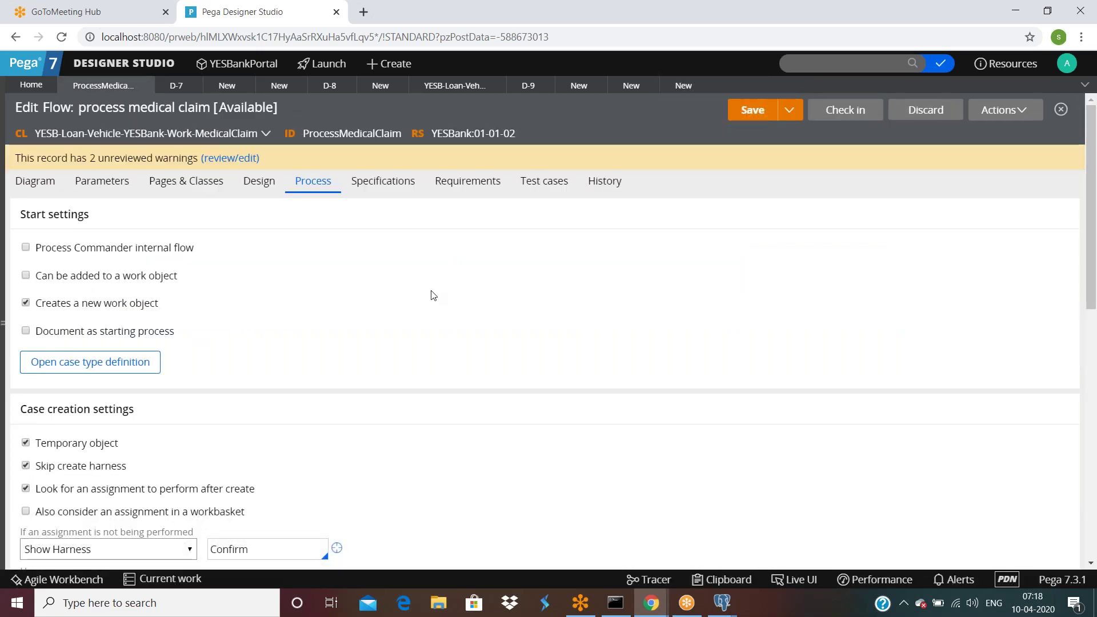
Step: Clear the Work parties setting in the flow's case creation settings and save the flow
{"action": "scroll", "coordinate": [433, 295], "scroll_direction": "down", "scroll_amount": 5}
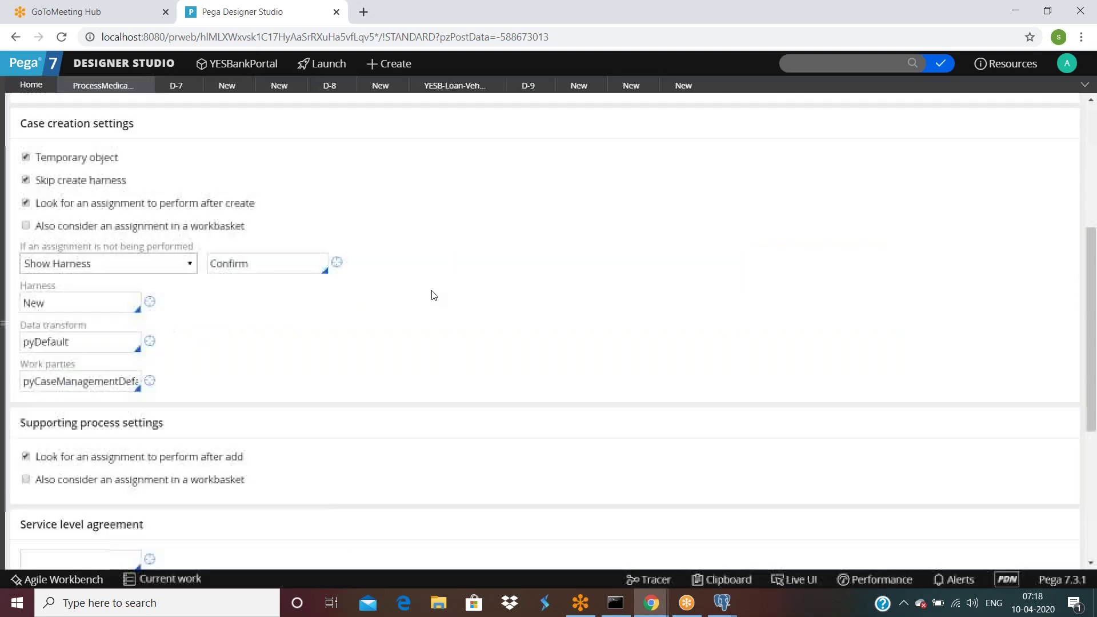
{"action": "double_click", "coordinate": [64, 381]}
{"action": "key", "text": "BackSpace"}
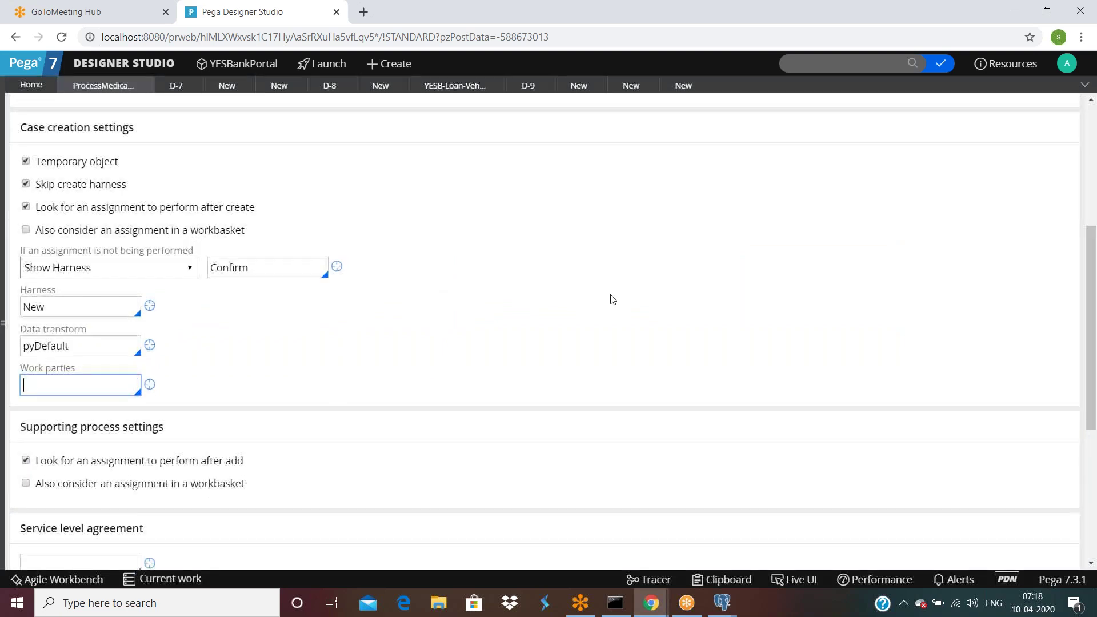
{"action": "scroll", "coordinate": [610, 299], "scroll_direction": "up", "scroll_amount": 5}
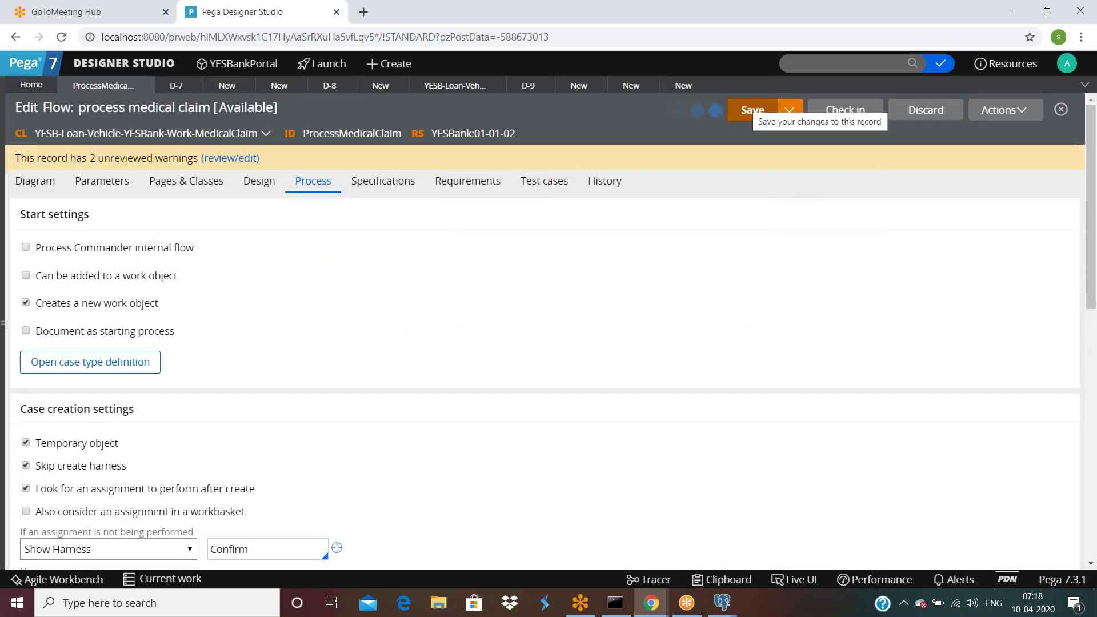
Step: Delete the Persist case shape and its connector to Approve Medical Claim from the flow diagram
{"action": "left_click", "coordinate": [36, 181]}
{"action": "right_click", "coordinate": [563, 286]}
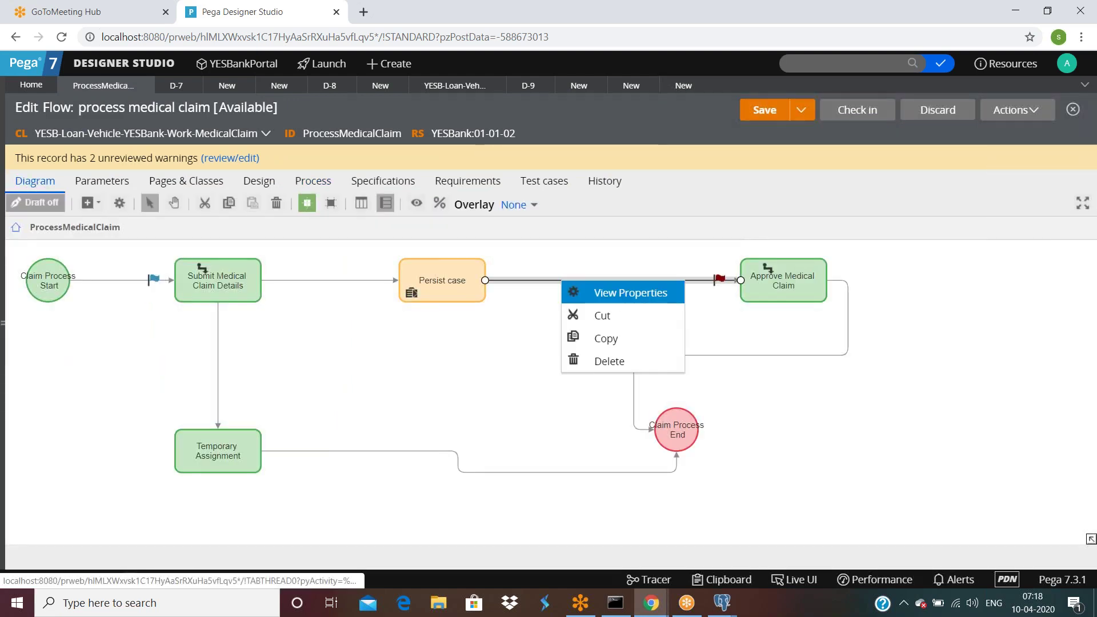
{"action": "left_click", "coordinate": [572, 357]}
{"action": "right_click", "coordinate": [441, 279]}
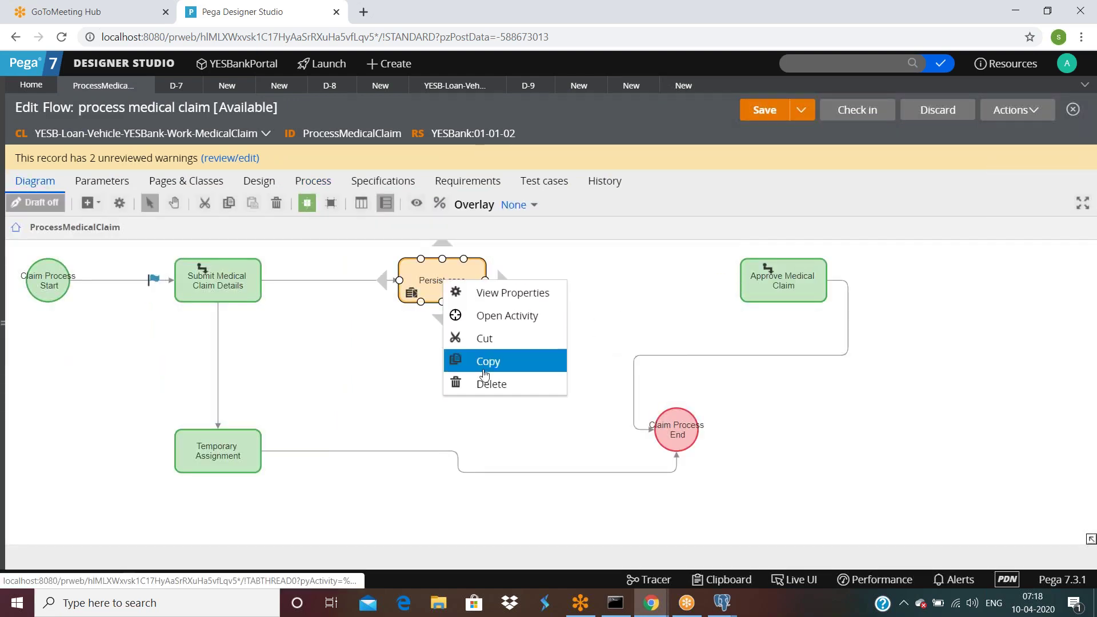
{"action": "left_click", "coordinate": [490, 383]}
Step: Connect Submit Medical Claim Details directly to Approve Medical Claim and save the flow
{"action": "left_click", "coordinate": [360, 281]}
{"action": "left_click_drag", "start_coordinate": [398, 282], "coordinate": [741, 280]}
{"action": "left_click", "coordinate": [765, 110]}
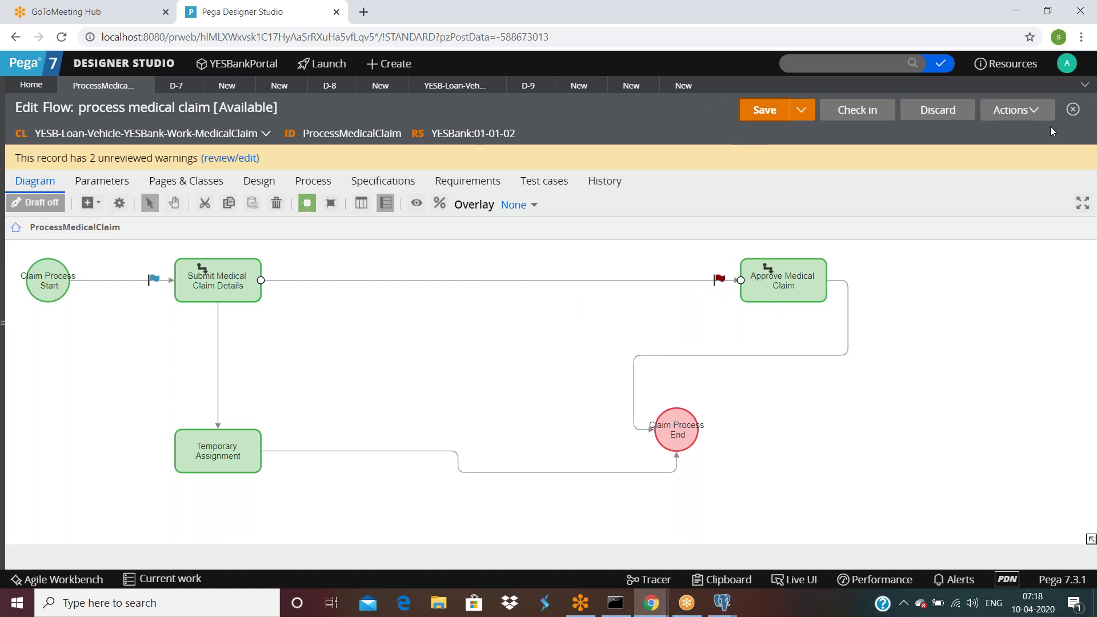
Step: Run the ProcessMedicalClaim flow and look over the new medical claim form
{"action": "left_click", "coordinate": [1007, 112]}
{"action": "left_click", "coordinate": [1003, 127]}
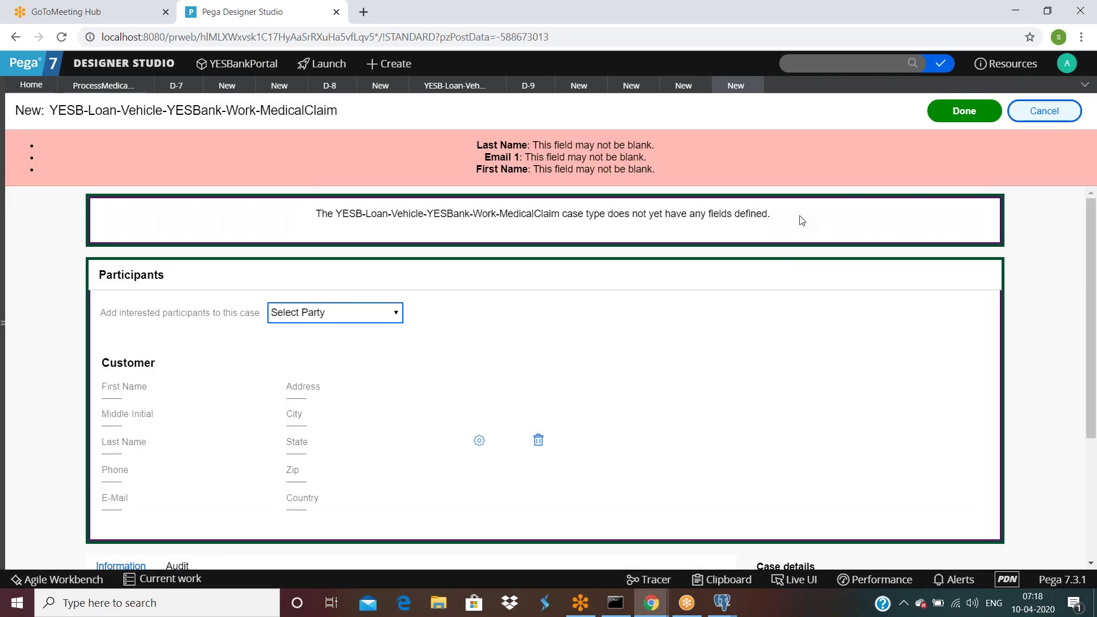
{"action": "scroll", "coordinate": [800, 219], "scroll_direction": "down", "scroll_amount": 1}
{"action": "scroll", "coordinate": [798, 218], "scroll_direction": "up", "scroll_amount": 1}
Step: Recheck the case creation settings in the flow's process settings and run the flow again
{"action": "left_click", "coordinate": [94, 85]}
{"action": "left_click", "coordinate": [313, 180]}
{"action": "scroll", "coordinate": [166, 367], "scroll_direction": "down", "scroll_amount": 3}
{"action": "scroll", "coordinate": [162, 366], "scroll_direction": "down", "scroll_amount": 1}
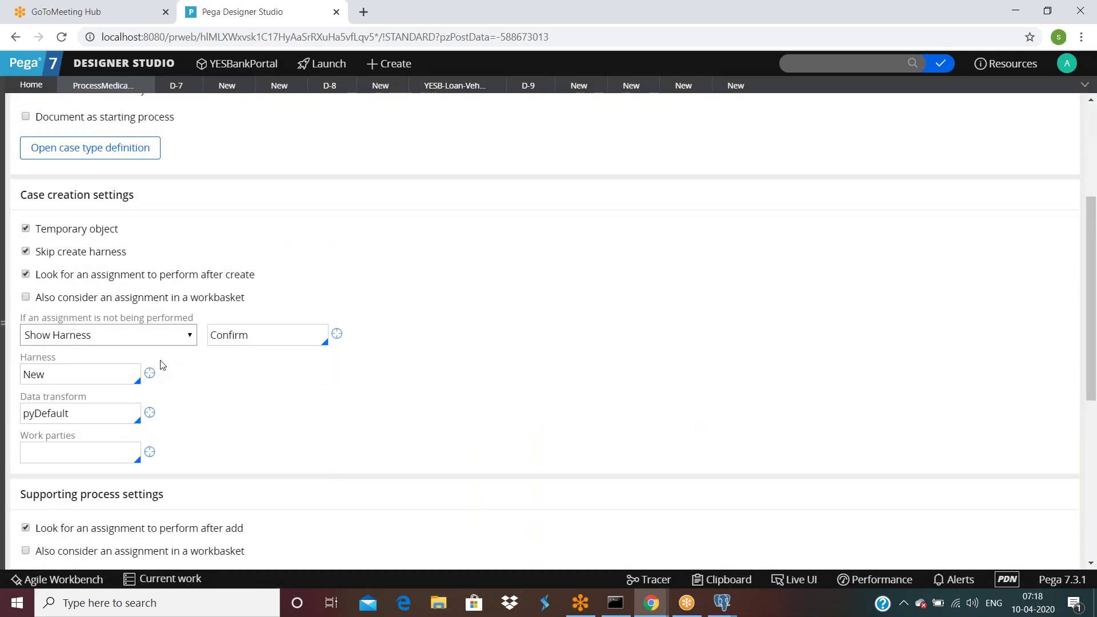
{"action": "scroll", "coordinate": [161, 360], "scroll_direction": "up", "scroll_amount": 3}
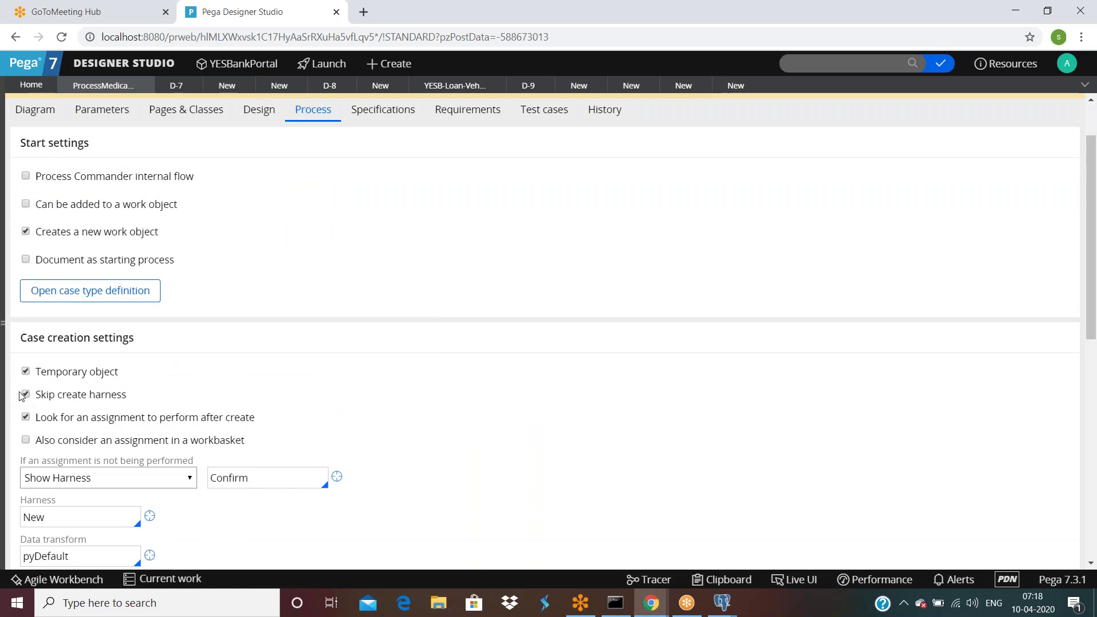
{"action": "scroll", "coordinate": [325, 356], "scroll_direction": "up", "scroll_amount": 2}
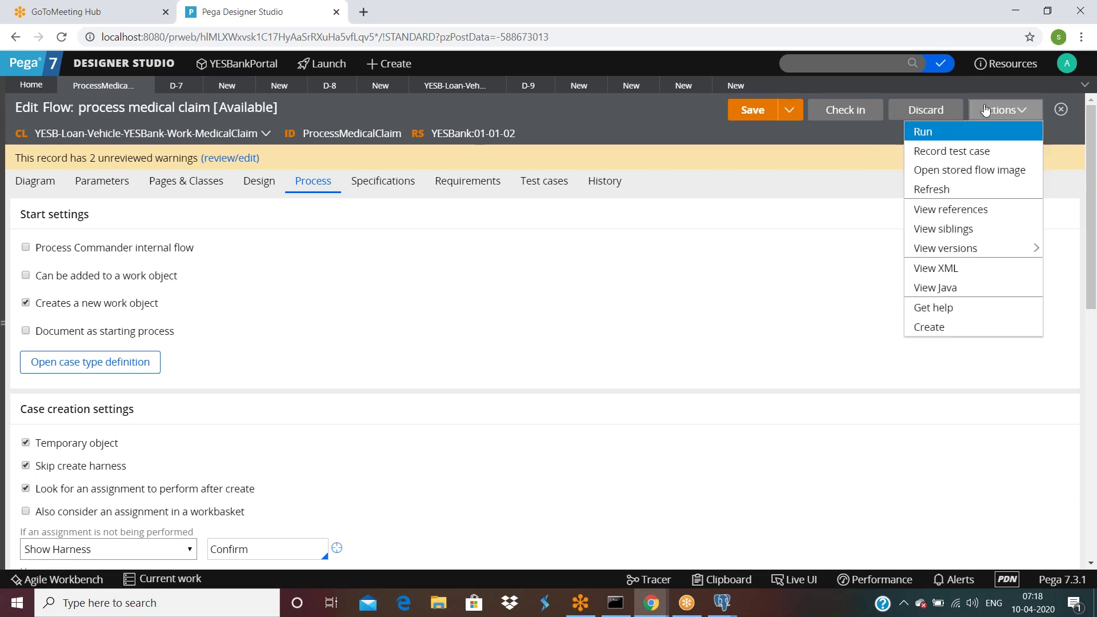
{"action": "left_click", "coordinate": [1004, 110]}
{"action": "left_click", "coordinate": [923, 132]}
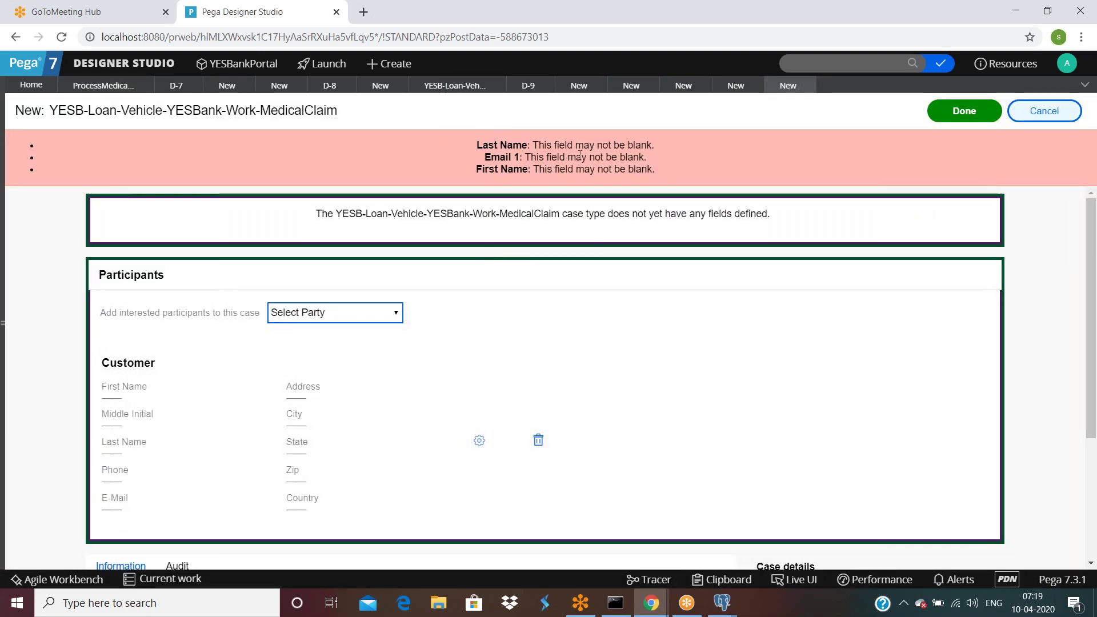
Step: Examine the required-field messages, the participants section and the party choices on the new medical claim form
{"action": "left_click_drag", "start_coordinate": [479, 169], "coordinate": [688, 170]}
{"action": "scroll", "coordinate": [692, 192], "scroll_direction": "down", "scroll_amount": 2}
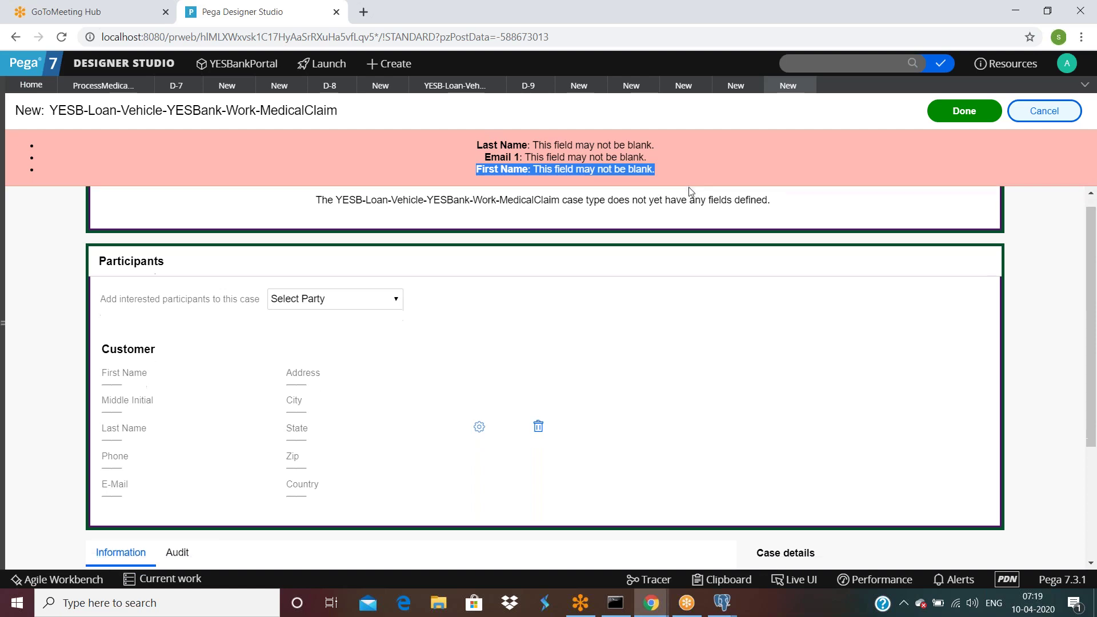
{"action": "scroll", "coordinate": [725, 305], "scroll_direction": "down", "scroll_amount": 2}
{"action": "scroll", "coordinate": [709, 319], "scroll_direction": "up", "scroll_amount": 4}
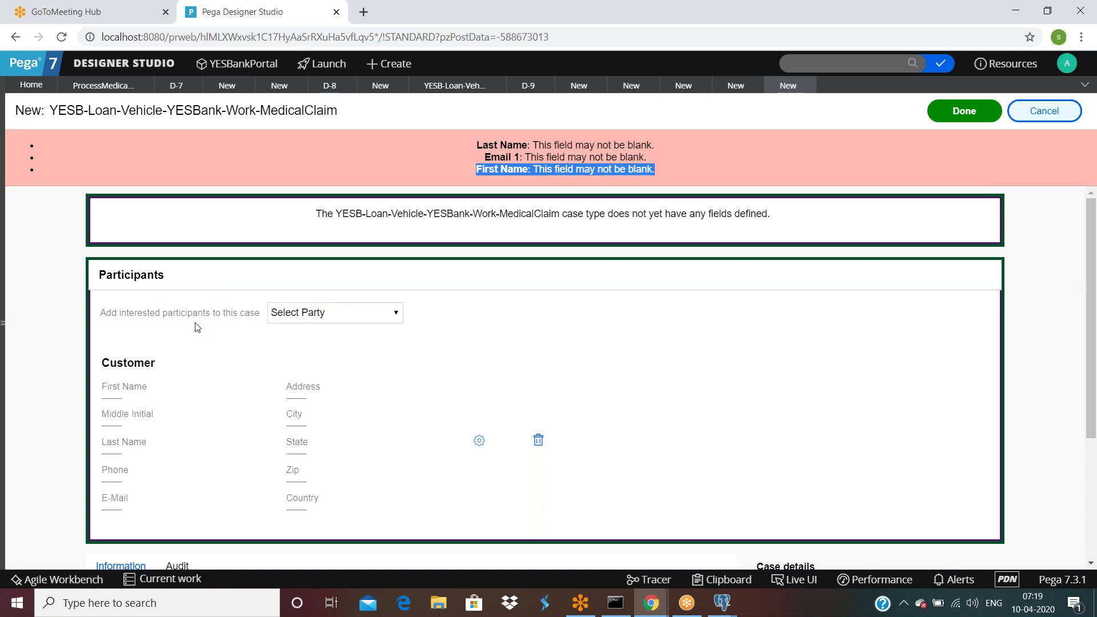
{"action": "left_click", "coordinate": [353, 314]}
{"action": "left_click", "coordinate": [565, 328]}
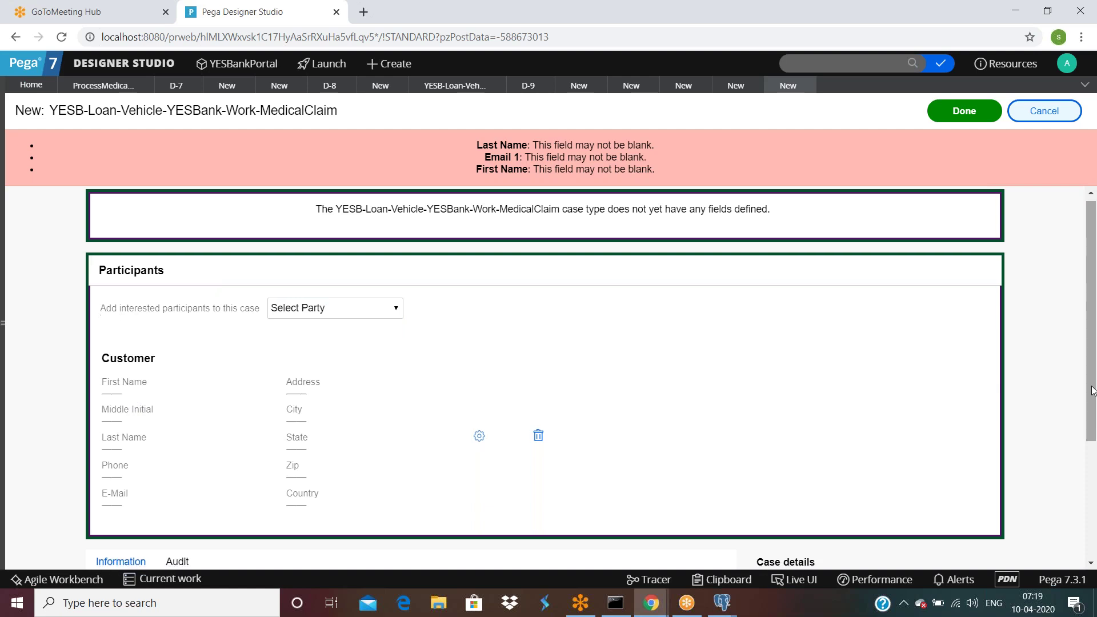
Step: Try to submit the new claim with the customer fields blank, highlight the field messages, and close the form
{"action": "left_click", "coordinate": [979, 121]}
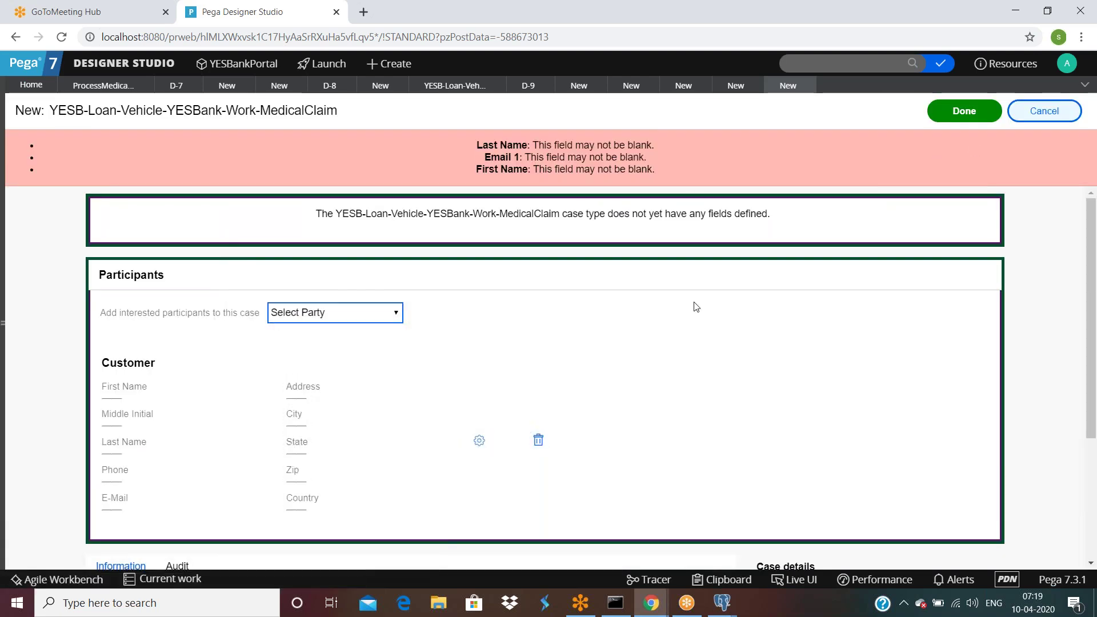
{"action": "left_click_drag", "start_coordinate": [477, 144], "coordinate": [701, 173]}
{"action": "triple_click", "coordinate": [700, 173]}
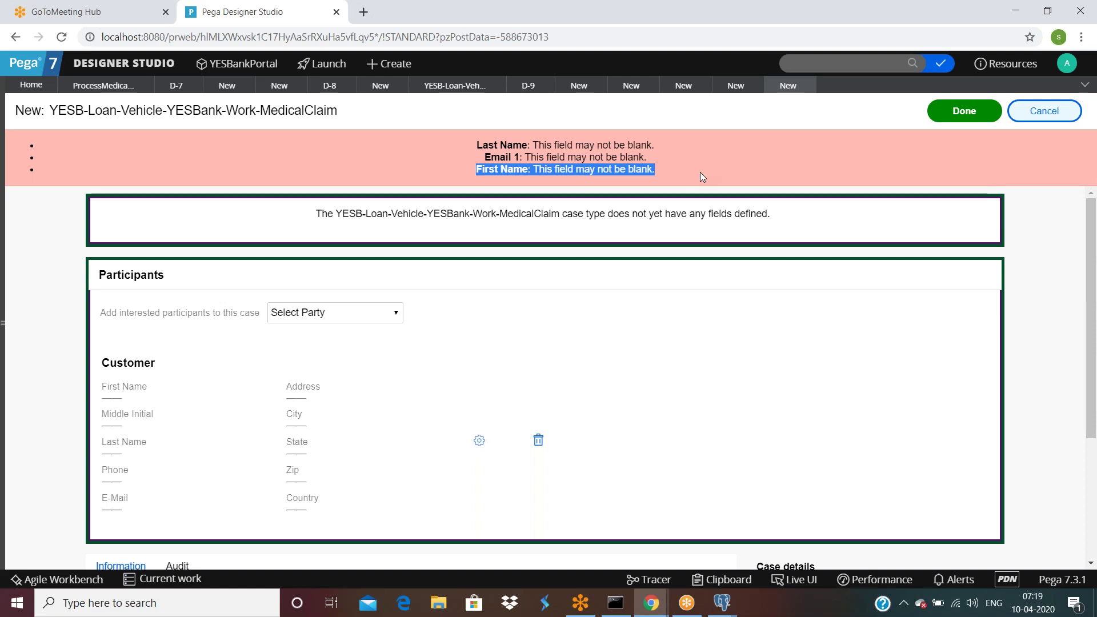
{"action": "left_click", "coordinate": [1077, 116]}
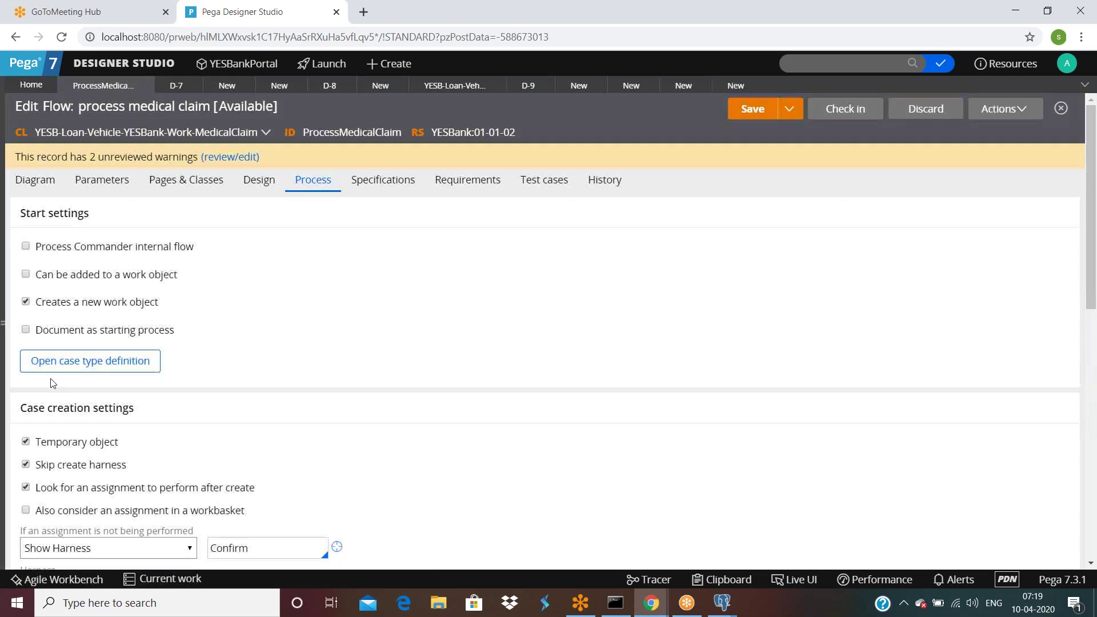
Step: Set Work parties in the case creation settings to pyCaseManagementDefault and save the flow
{"action": "scroll", "coordinate": [51, 381], "scroll_direction": "down", "scroll_amount": 5}
{"action": "left_click", "coordinate": [76, 319]}
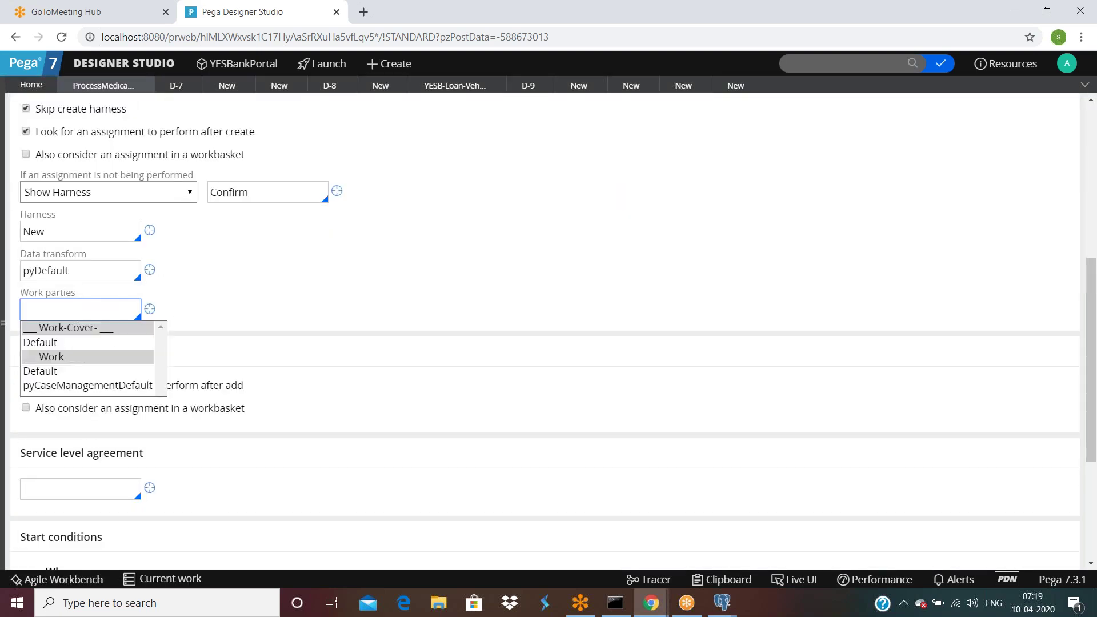
{"action": "left_click", "coordinate": [77, 386]}
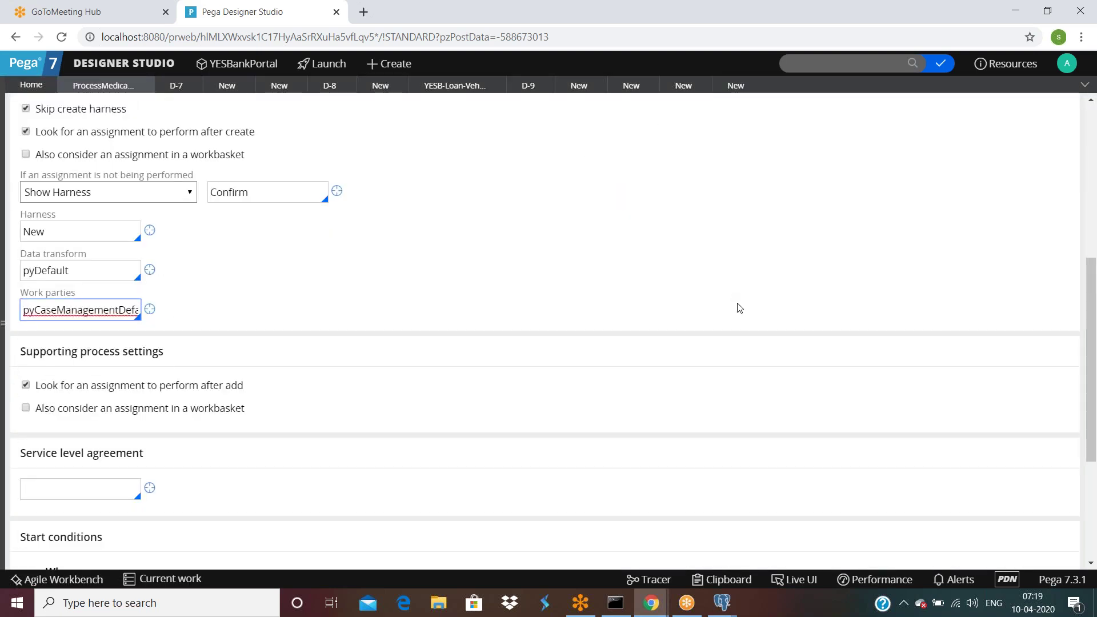
{"action": "scroll", "coordinate": [739, 300], "scroll_direction": "up", "scroll_amount": 5}
{"action": "left_click", "coordinate": [753, 109]}
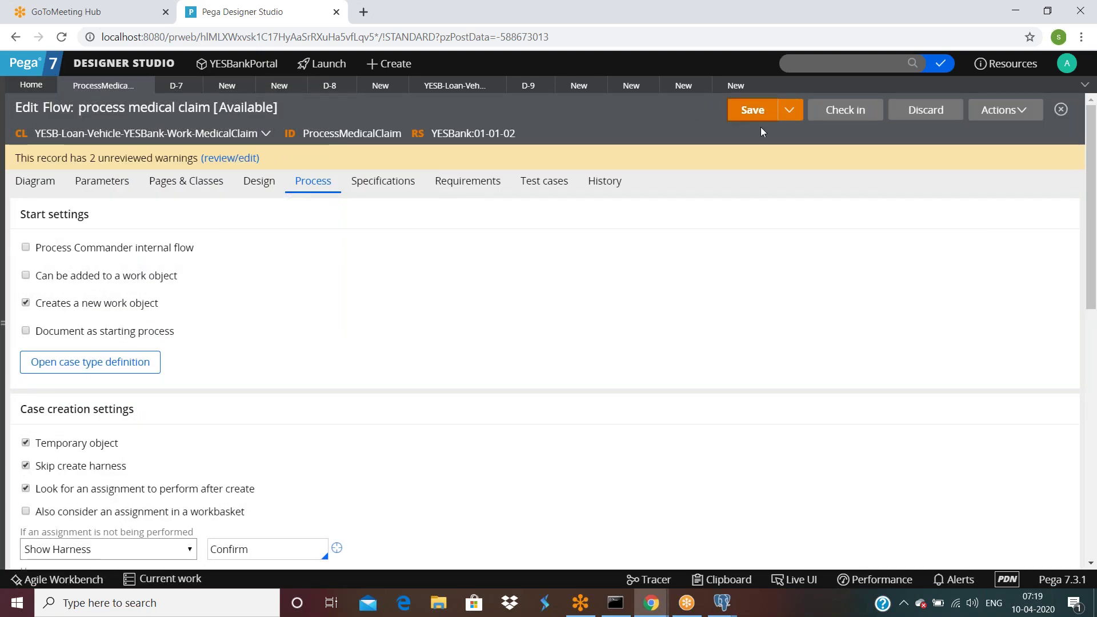
{"action": "left_click", "coordinate": [746, 111]}
Step: Review the flow's start settings, case creation settings, supporting process settings and service level agreement field
{"action": "scroll", "coordinate": [304, 411], "scroll_direction": "down", "scroll_amount": 4}
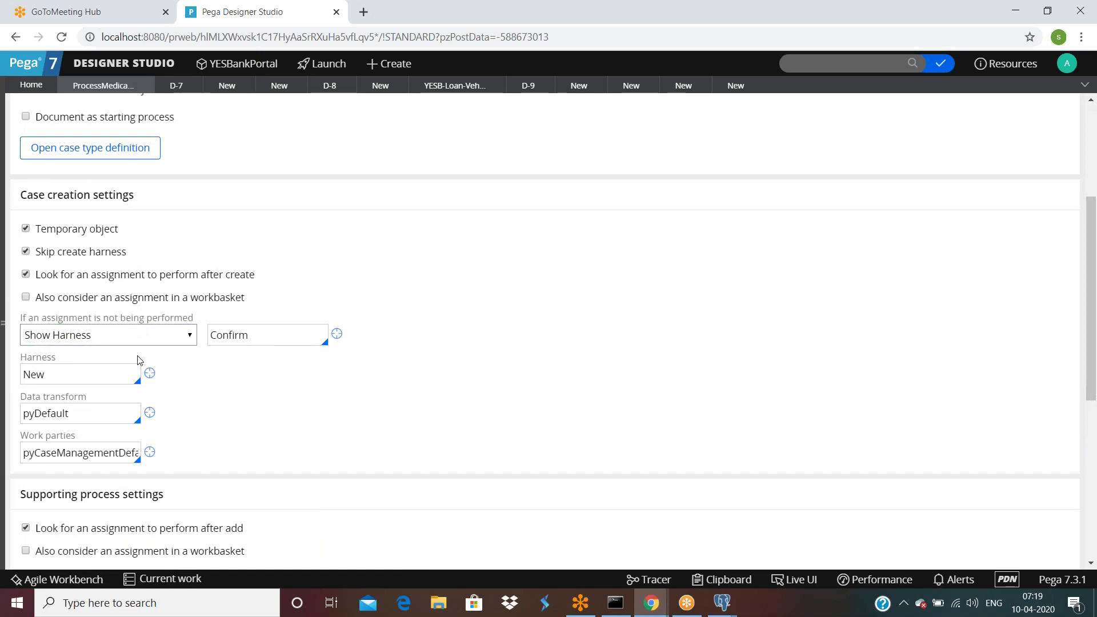
{"action": "scroll", "coordinate": [266, 360], "scroll_direction": "up", "scroll_amount": 3}
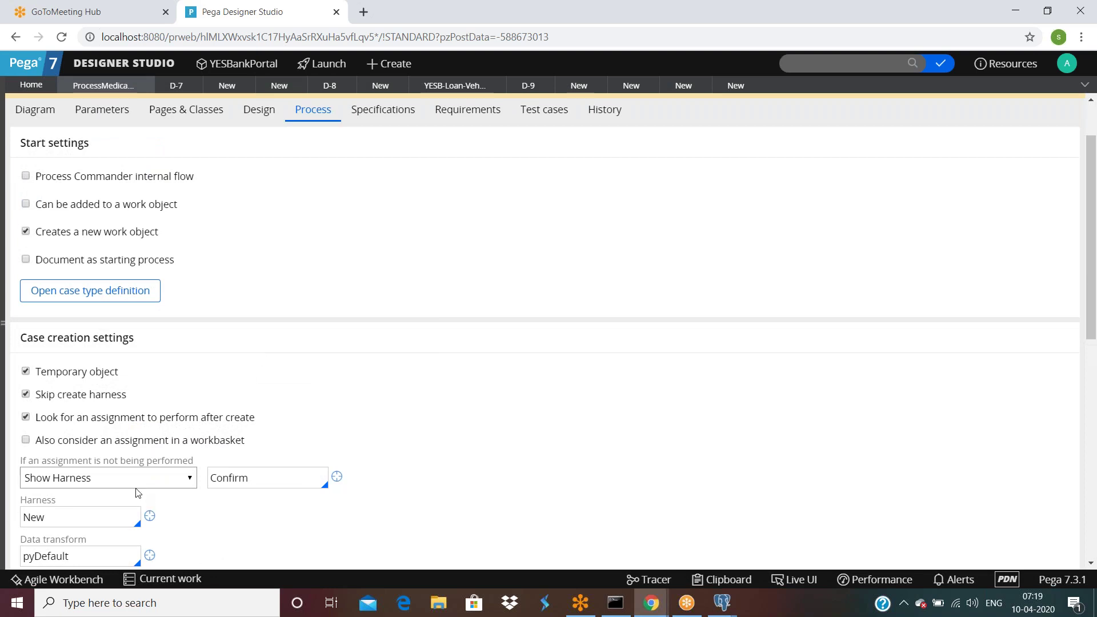
{"action": "scroll", "coordinate": [142, 438], "scroll_direction": "down", "scroll_amount": 1}
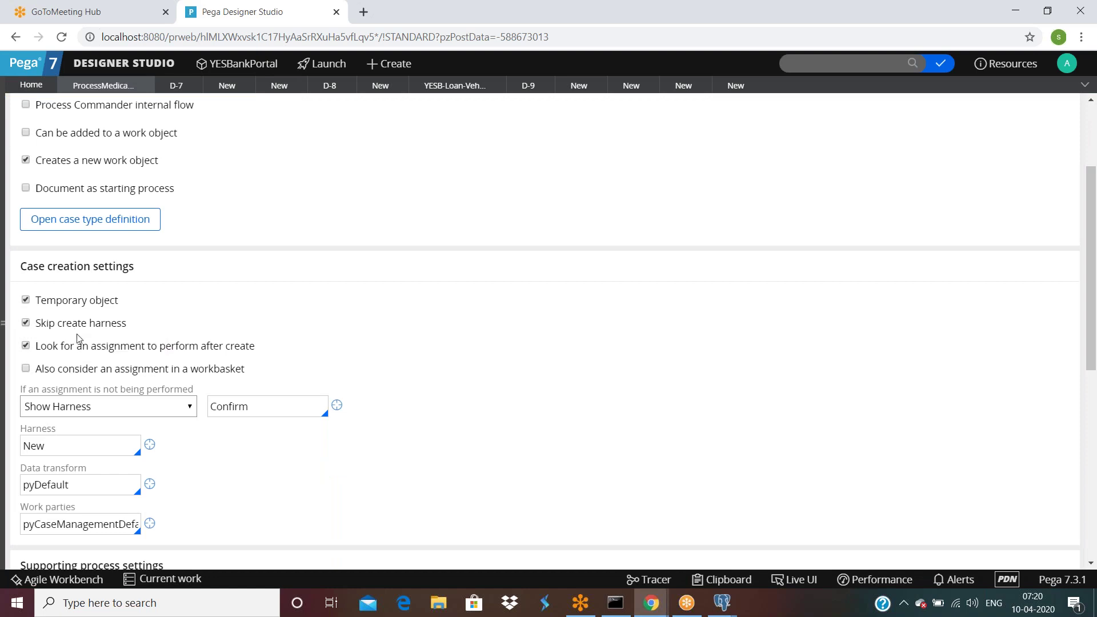
{"action": "scroll", "coordinate": [86, 353], "scroll_direction": "down", "scroll_amount": 2}
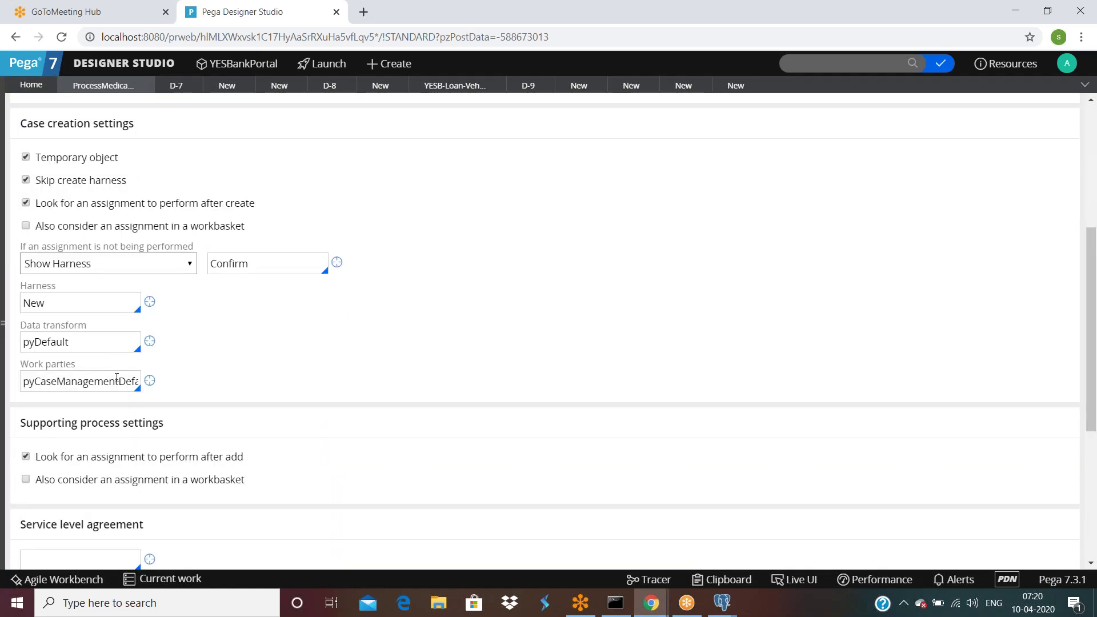
{"action": "scroll", "coordinate": [113, 369], "scroll_direction": "up", "scroll_amount": 4}
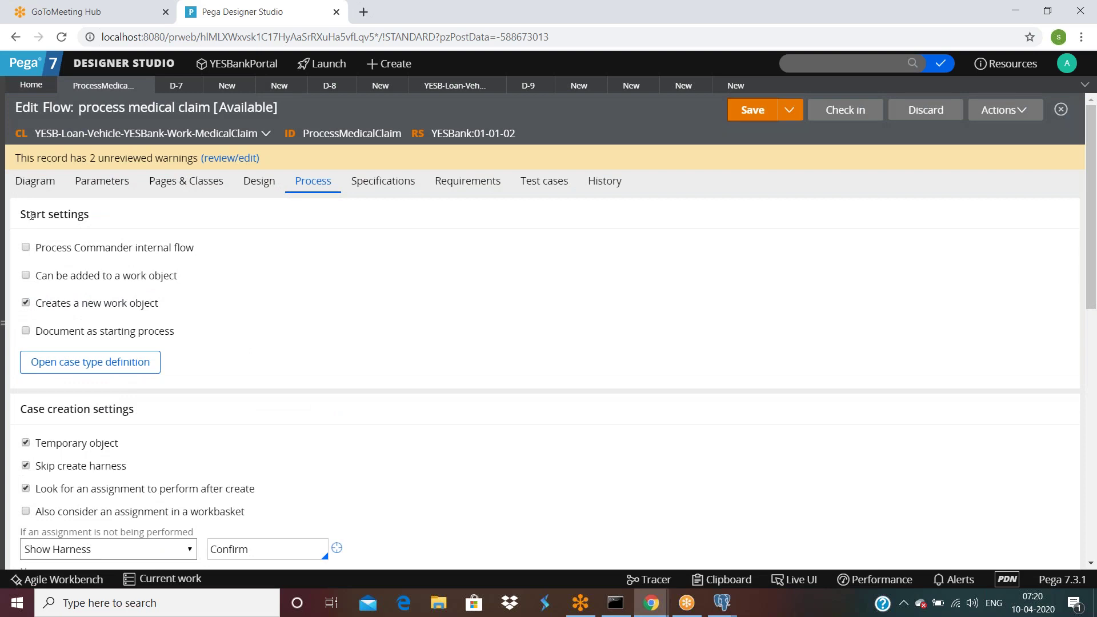
{"action": "left_click_drag", "start_coordinate": [31, 214], "coordinate": [145, 221]}
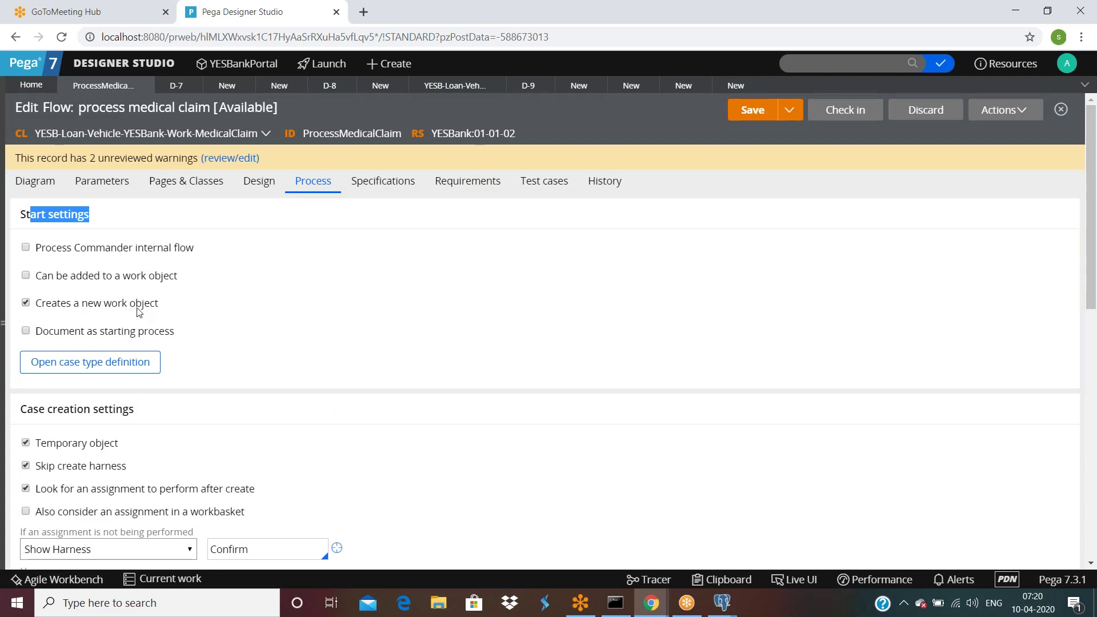
{"action": "scroll", "coordinate": [137, 312], "scroll_direction": "down", "scroll_amount": 8}
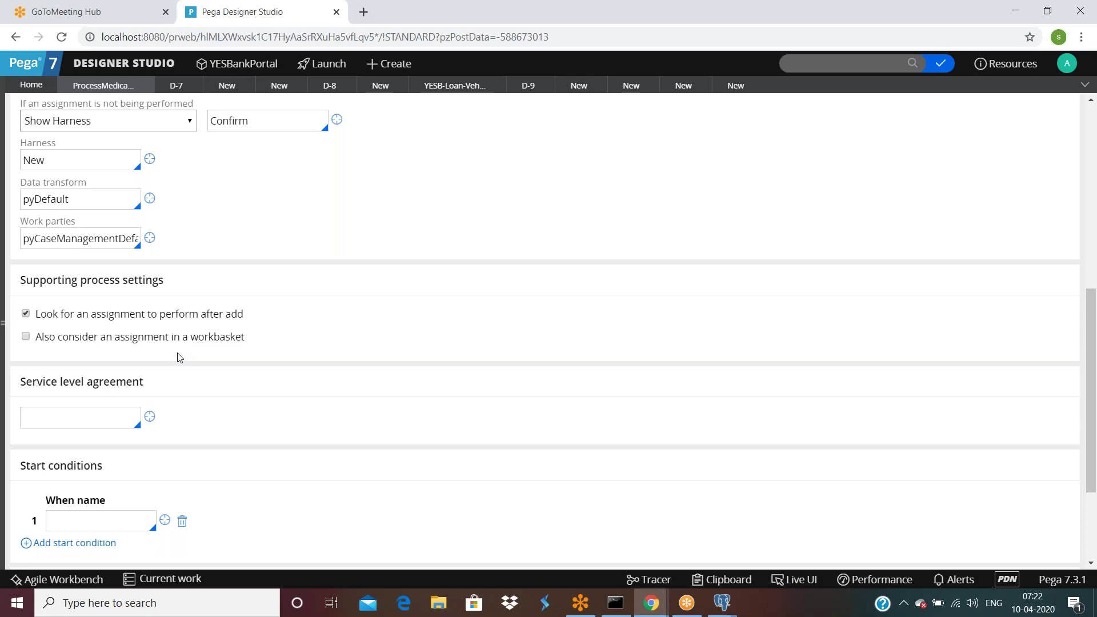
{"action": "left_click", "coordinate": [53, 415]}
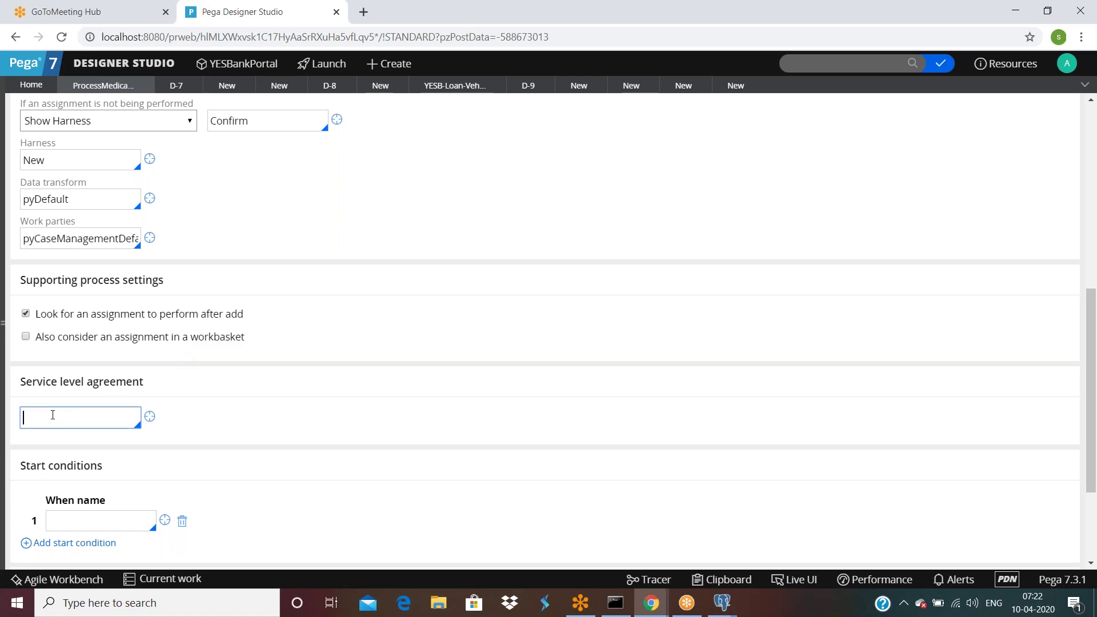
{"action": "scroll", "coordinate": [56, 476], "scroll_direction": "down", "scroll_amount": 1}
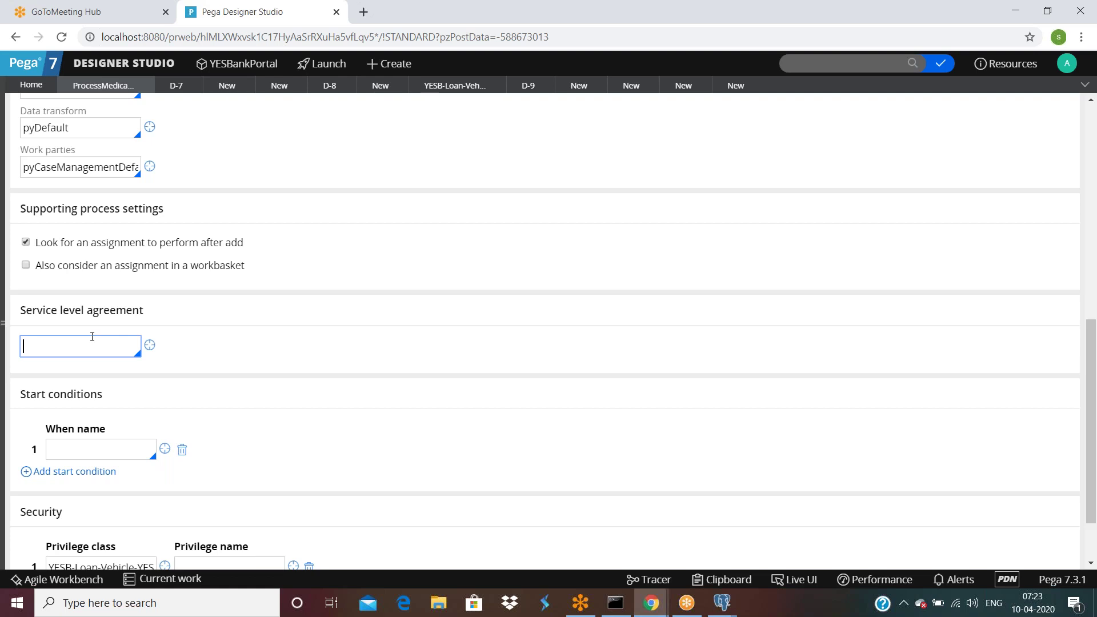
Step: Set the When name of the flow's first start condition to Never
{"action": "scroll", "coordinate": [92, 337], "scroll_direction": "down", "scroll_amount": 2}
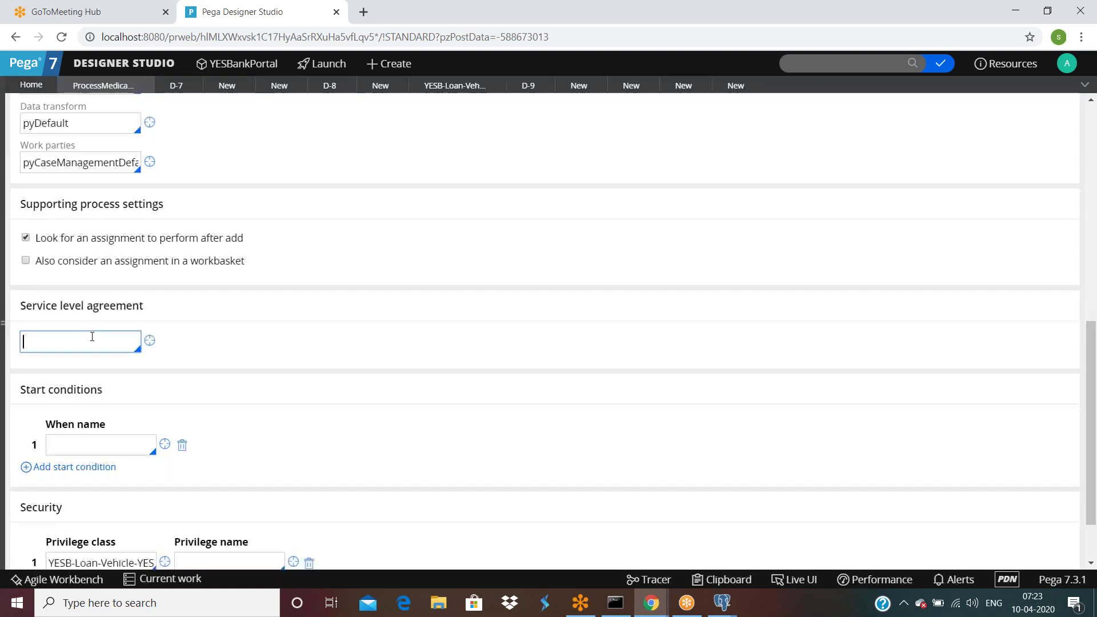
{"action": "left_click", "coordinate": [49, 370]}
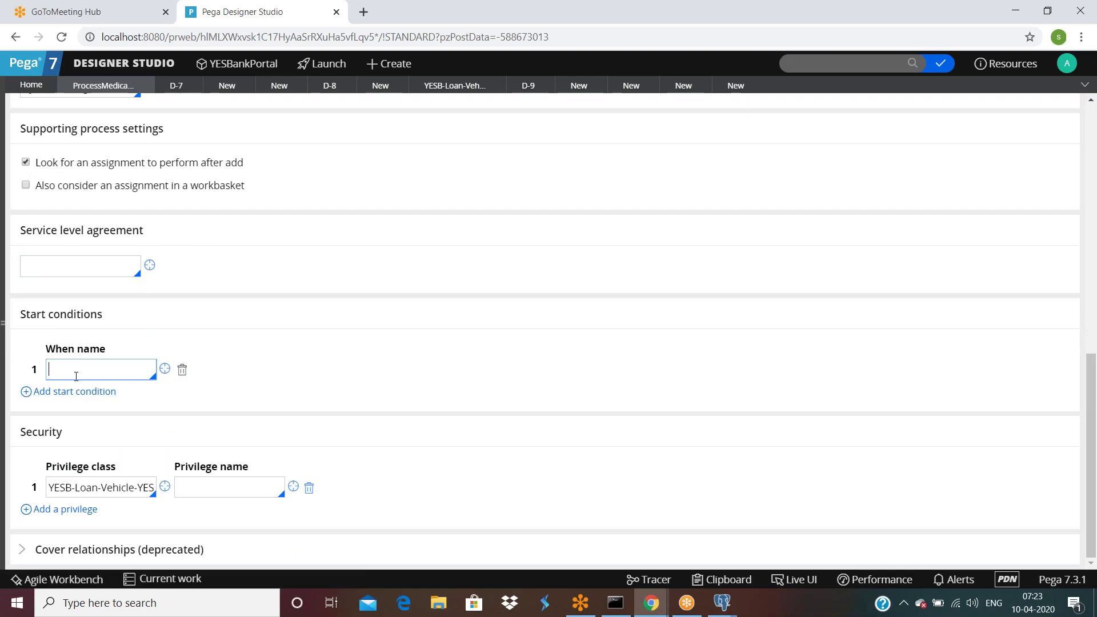
{"action": "type", "text": "Never"}
{"action": "scroll", "coordinate": [505, 332], "scroll_direction": "up", "scroll_amount": 10}
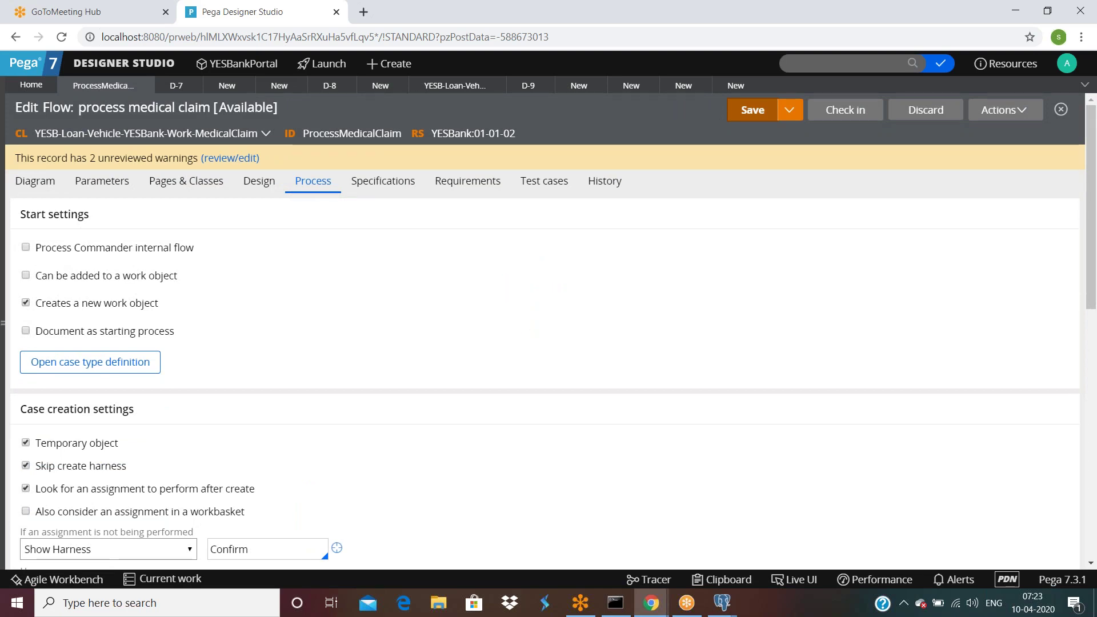
Step: Run the ProcessMedicalClaim flow and highlight the message shown above the new claim
{"action": "left_click", "coordinate": [997, 111]}
{"action": "left_click", "coordinate": [936, 134]}
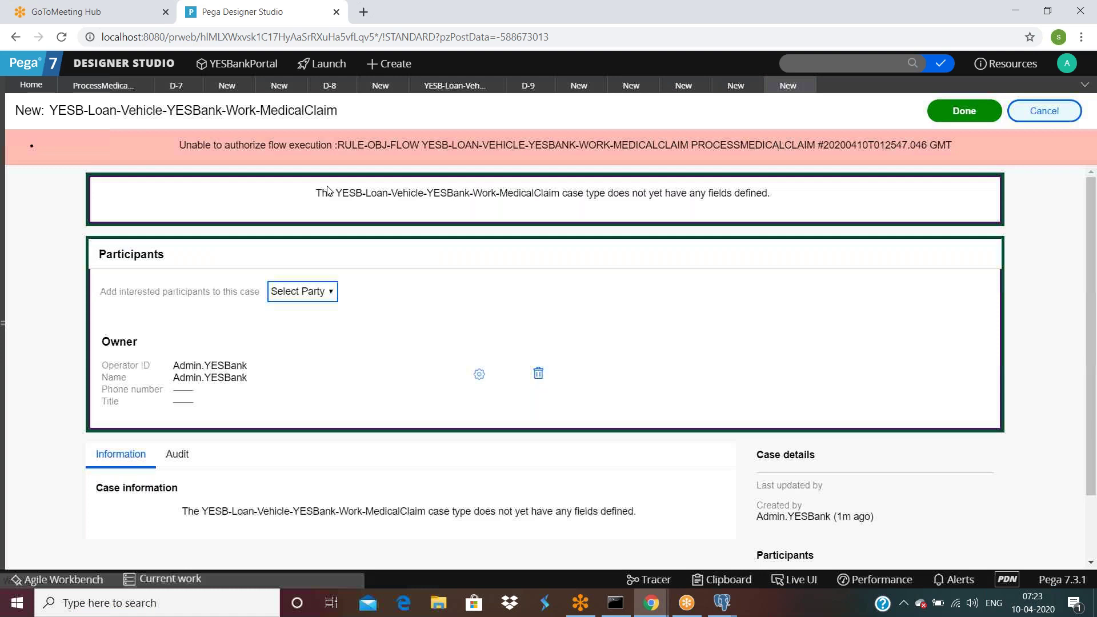
{"action": "left_click_drag", "start_coordinate": [216, 145], "coordinate": [1017, 158]}
{"action": "triple_click", "coordinate": [1017, 158]}
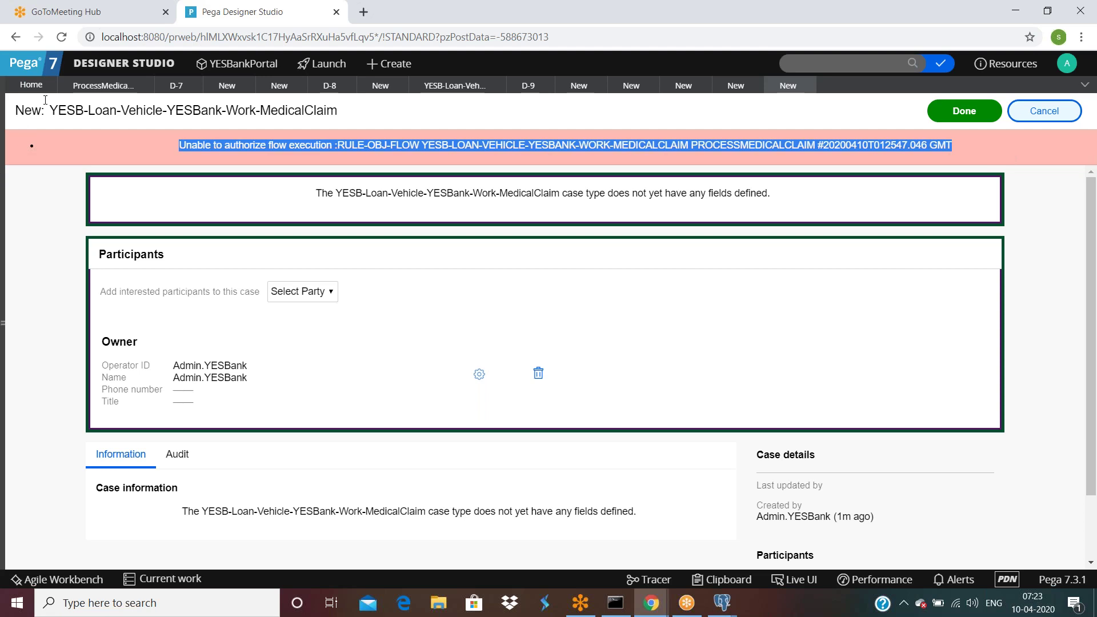
Step: Clear the first start condition's When name, add a second blank start condition, and save the flow
{"action": "left_click", "coordinate": [85, 85]}
{"action": "scroll", "coordinate": [152, 314], "scroll_direction": "down", "scroll_amount": 6}
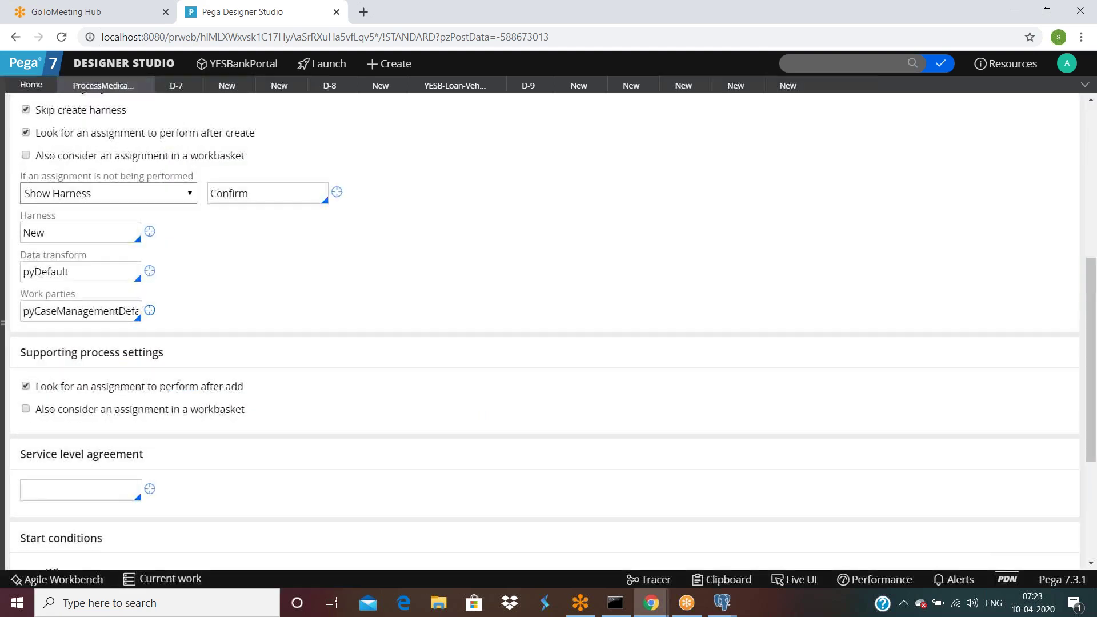
{"action": "scroll", "coordinate": [706, 152], "scroll_direction": "up", "scroll_amount": 6}
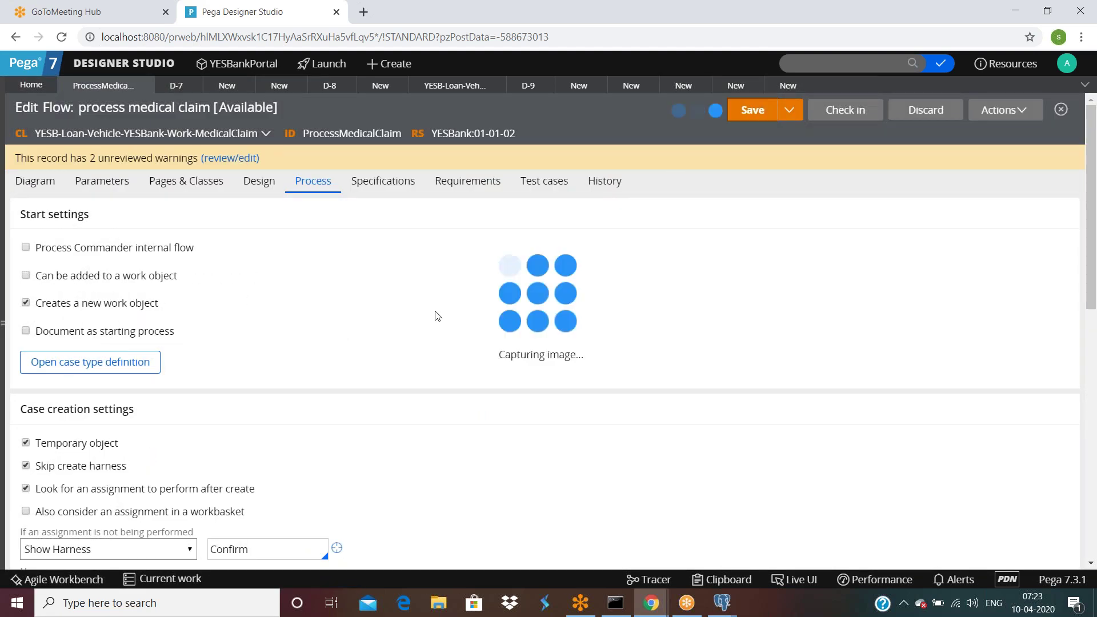
{"action": "scroll", "coordinate": [399, 331], "scroll_direction": "down", "scroll_amount": 10}
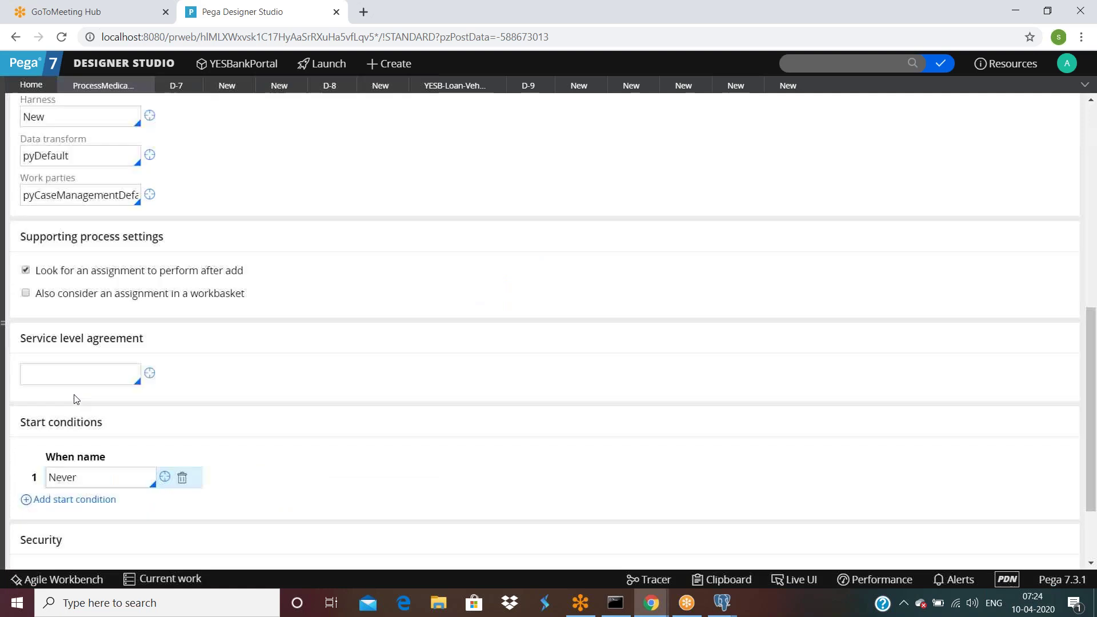
{"action": "double_click", "coordinate": [96, 443]}
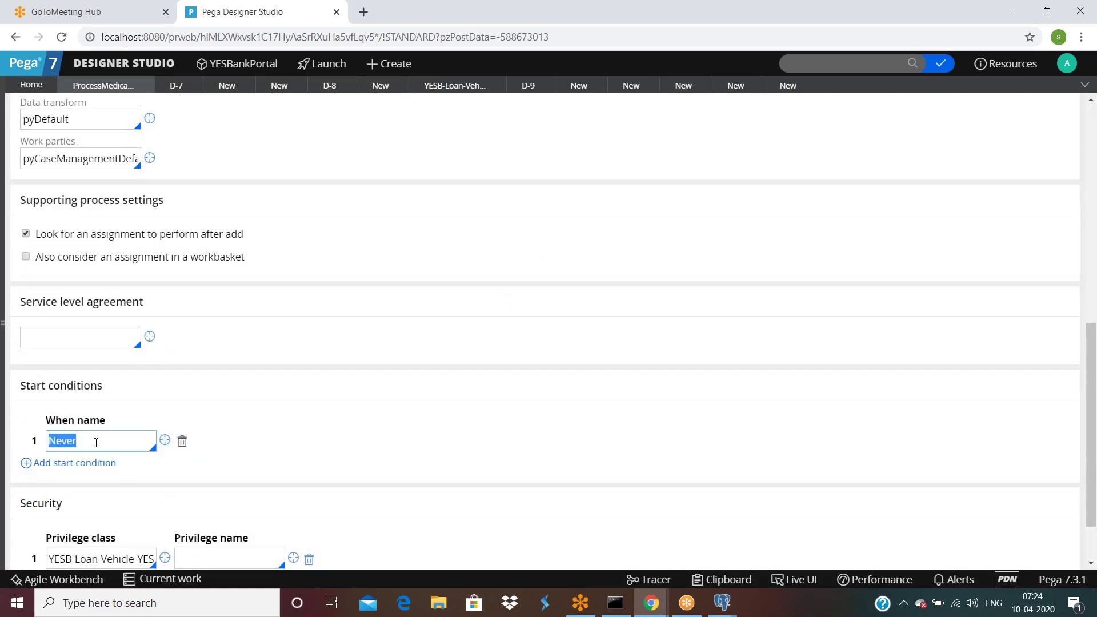
{"action": "left_click", "coordinate": [67, 464]}
{"action": "double_click", "coordinate": [77, 442]}
{"action": "key", "text": "BackSpace"}
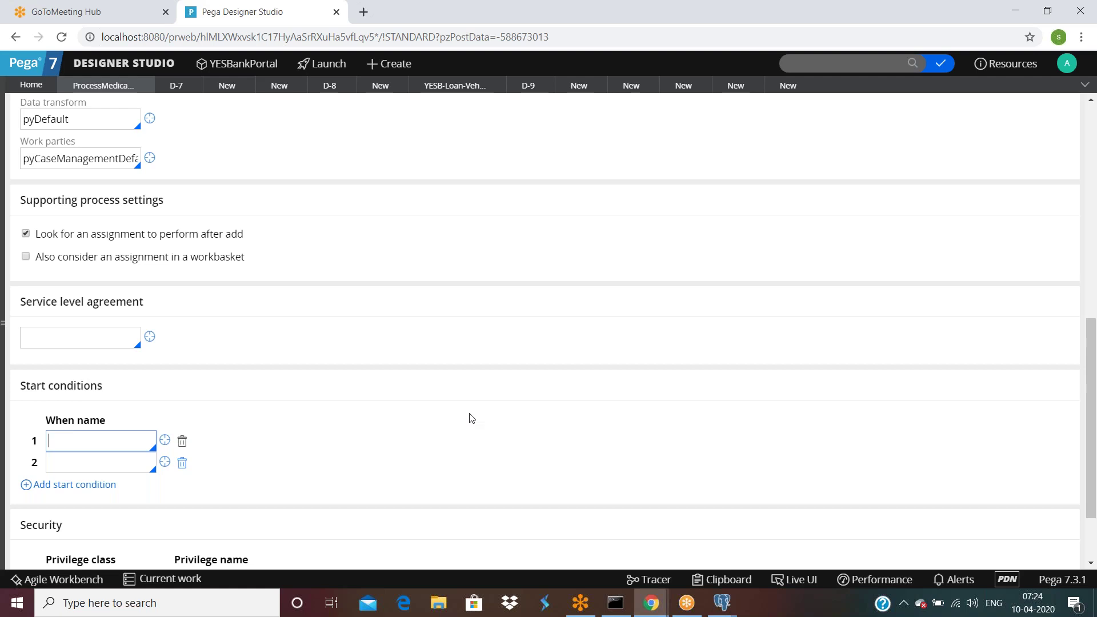
{"action": "scroll", "coordinate": [472, 418], "scroll_direction": "up", "scroll_amount": 10}
{"action": "left_click", "coordinate": [753, 110]}
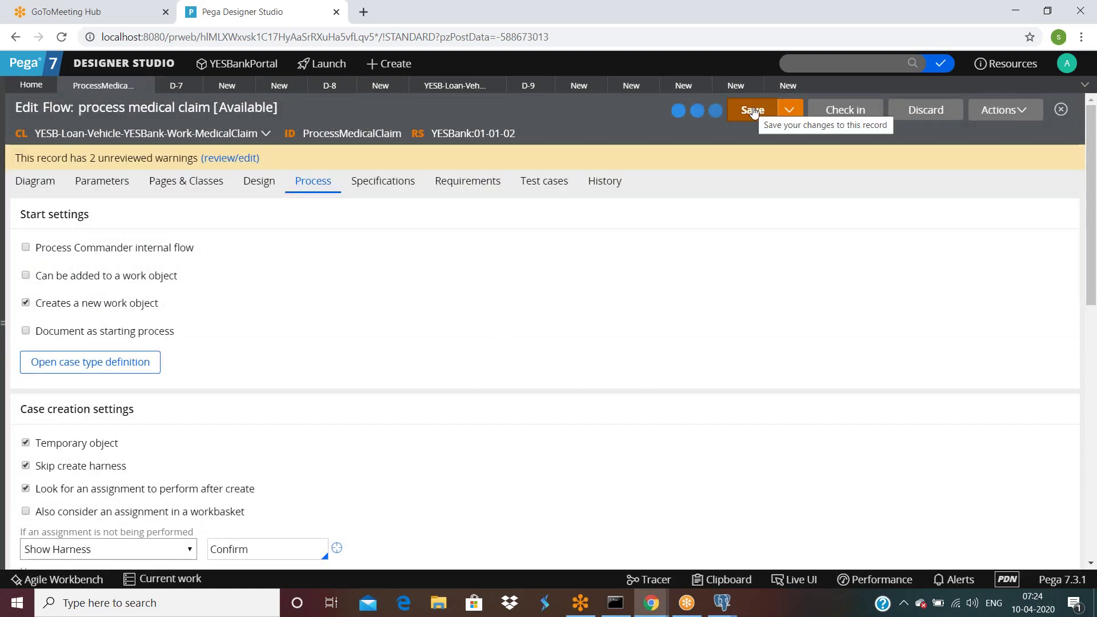
Step: Run the flow again, view its diagram, and submit the new claim's submitdetailsfaction form
{"action": "left_click", "coordinate": [1005, 109]}
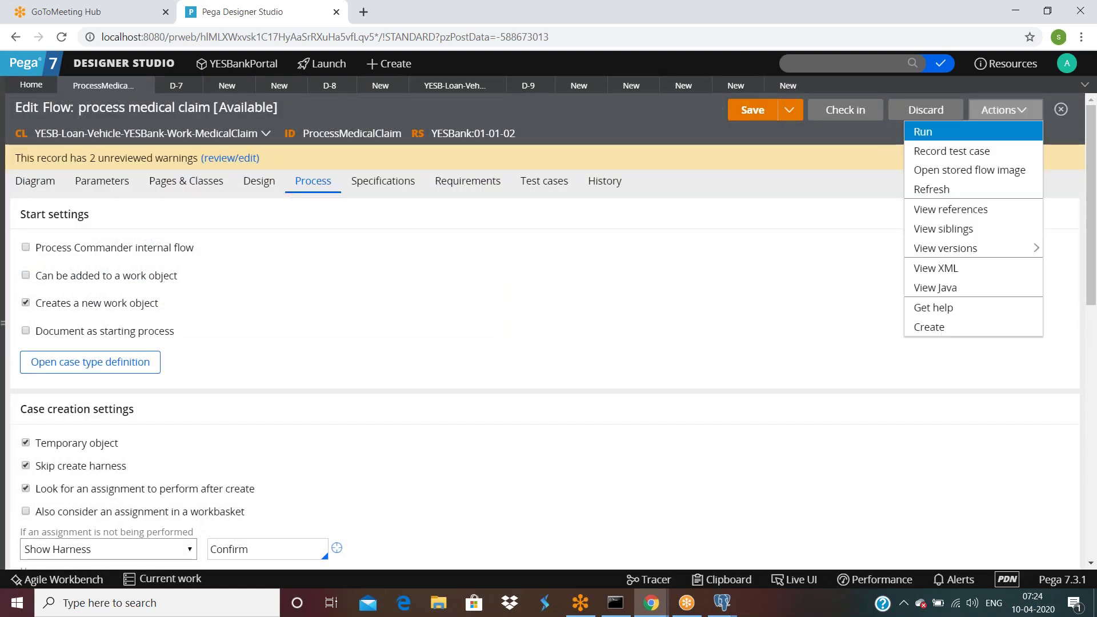
{"action": "left_click", "coordinate": [921, 134]}
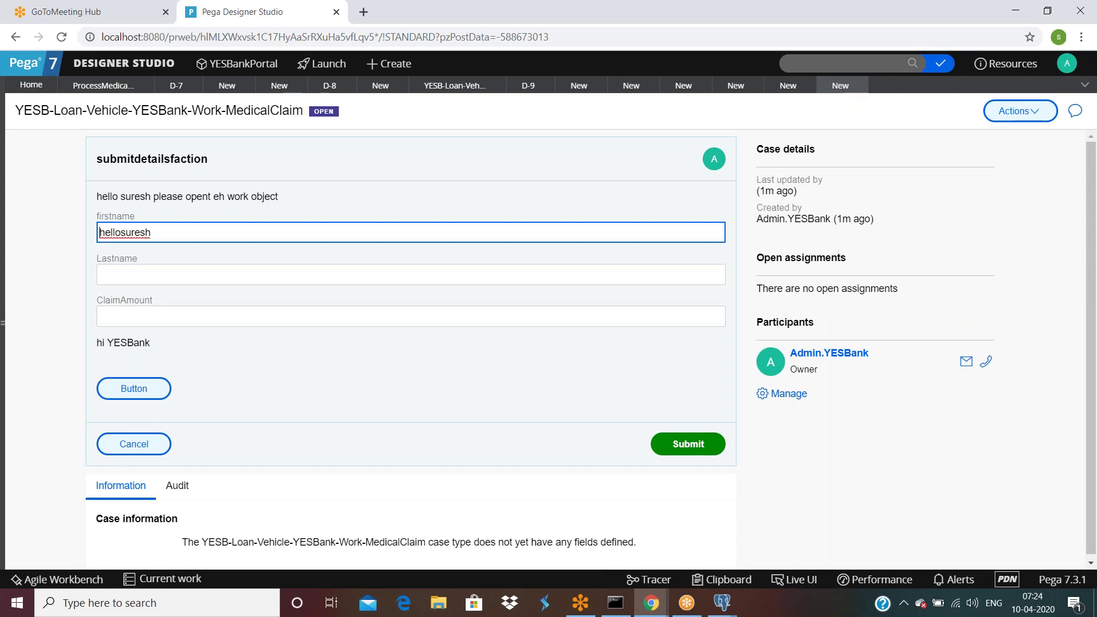
{"action": "left_click", "coordinate": [114, 85]}
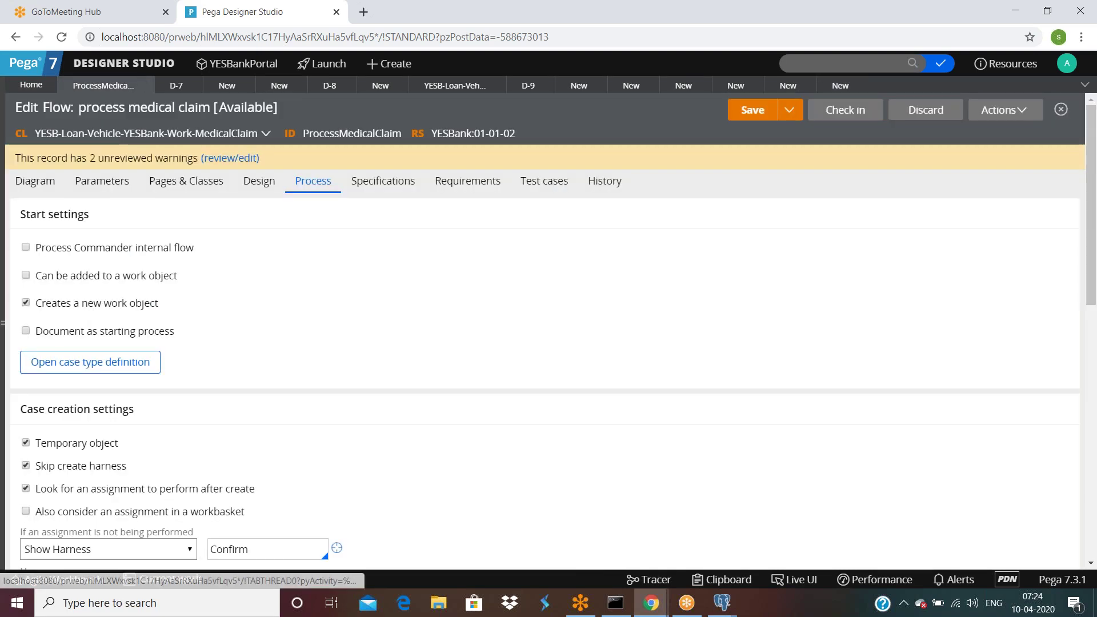
{"action": "left_click", "coordinate": [35, 181]}
{"action": "left_click", "coordinate": [749, 115]}
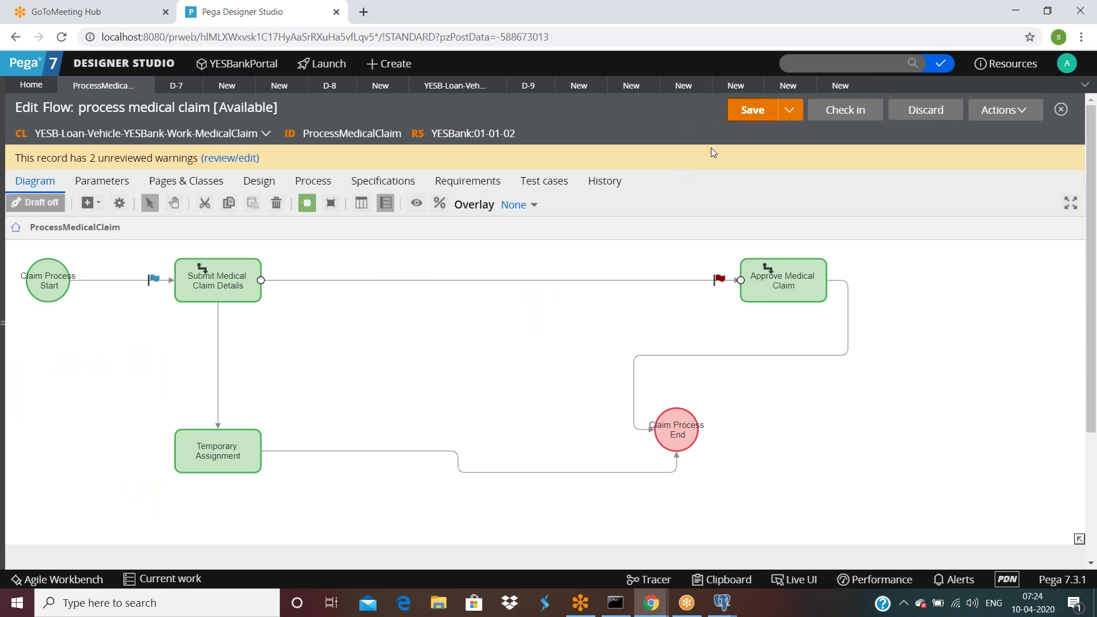
{"action": "left_click", "coordinate": [840, 87]}
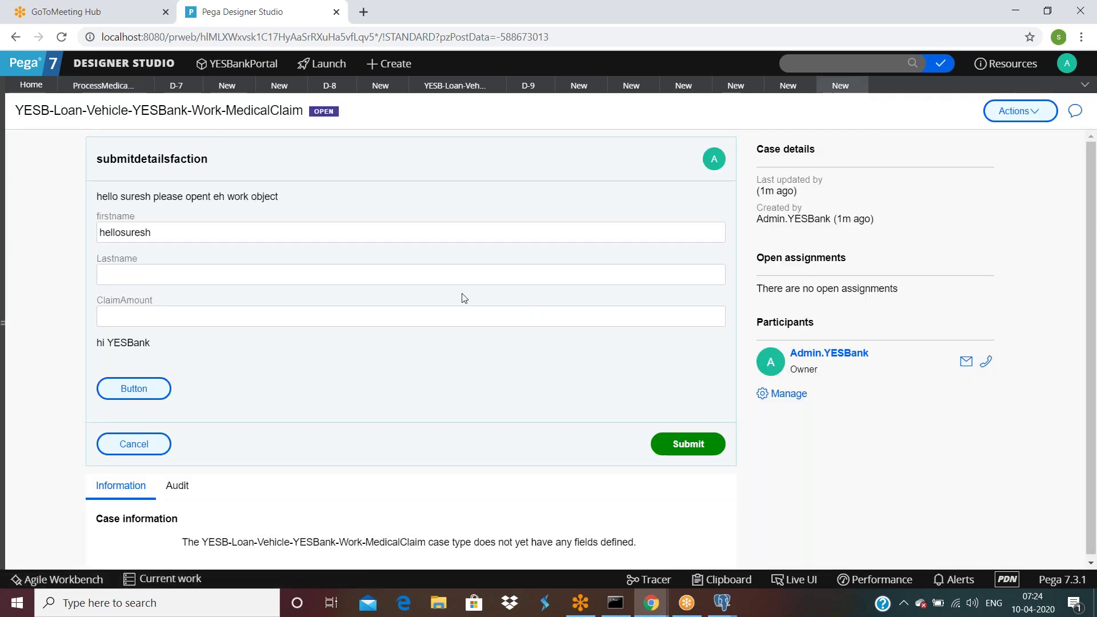
{"action": "left_click", "coordinate": [688, 451]}
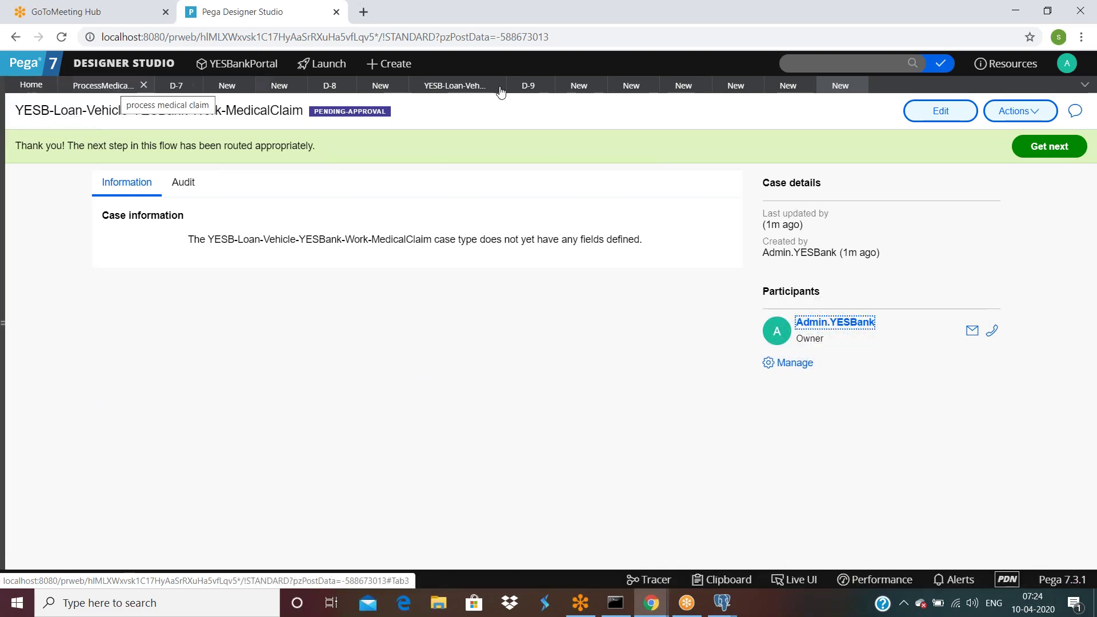
Step: Close all the claim forms opened after D-9, discarding their unsaved changes
{"action": "left_click", "coordinate": [596, 86]}
{"action": "left_click", "coordinate": [728, 363]}
{"action": "left_click", "coordinate": [649, 85]}
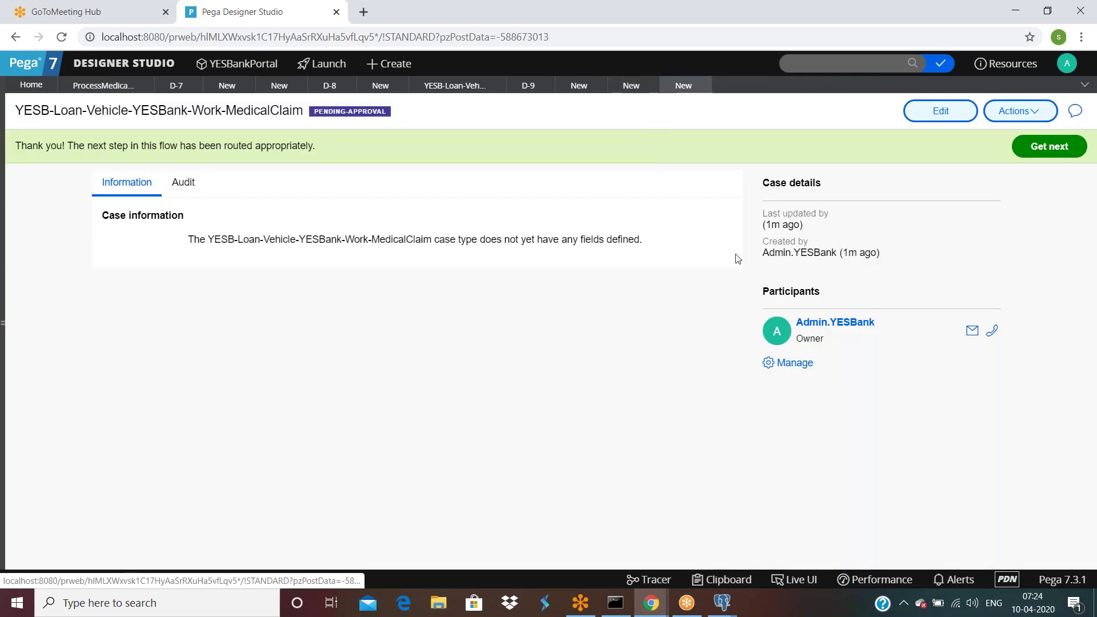
{"action": "left_click", "coordinate": [596, 85]}
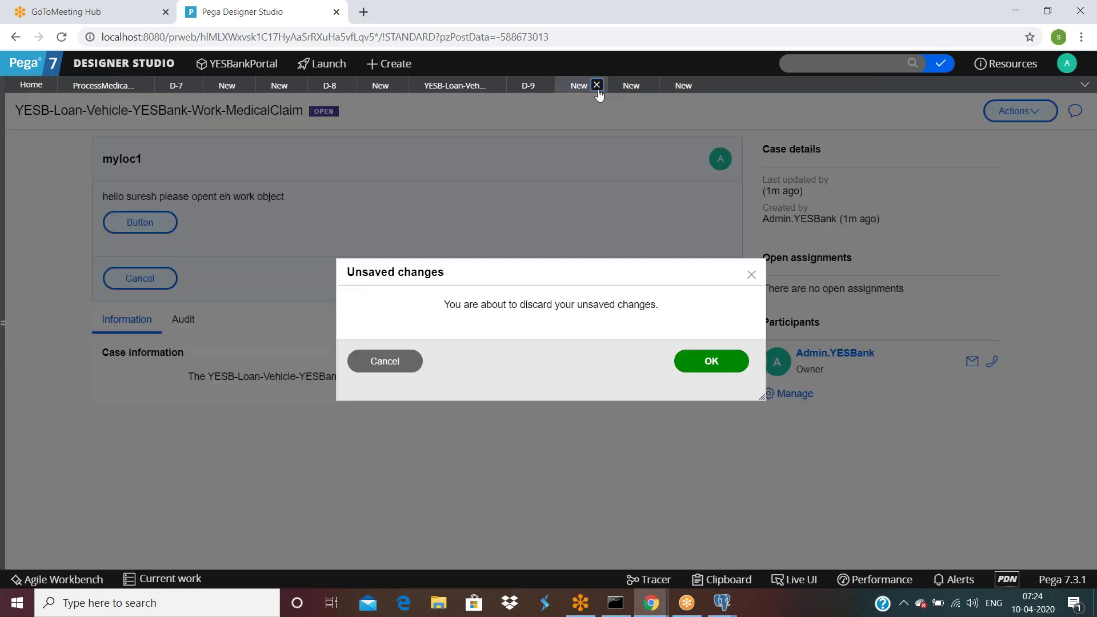
{"action": "left_click", "coordinate": [686, 365]}
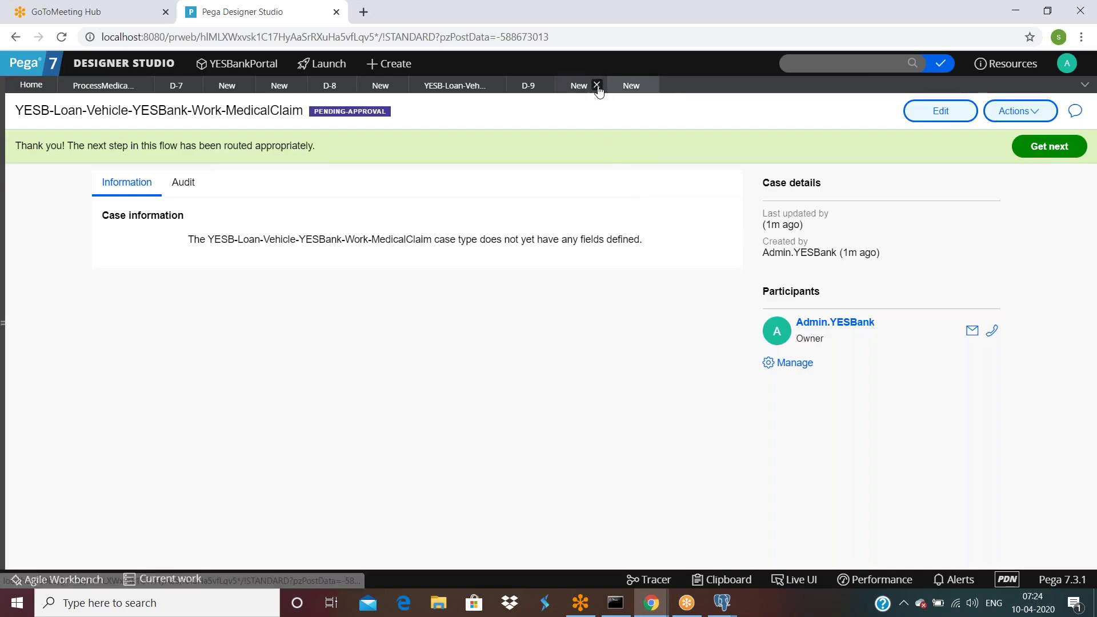
{"action": "left_click", "coordinate": [649, 85]}
{"action": "left_click", "coordinate": [597, 86]}
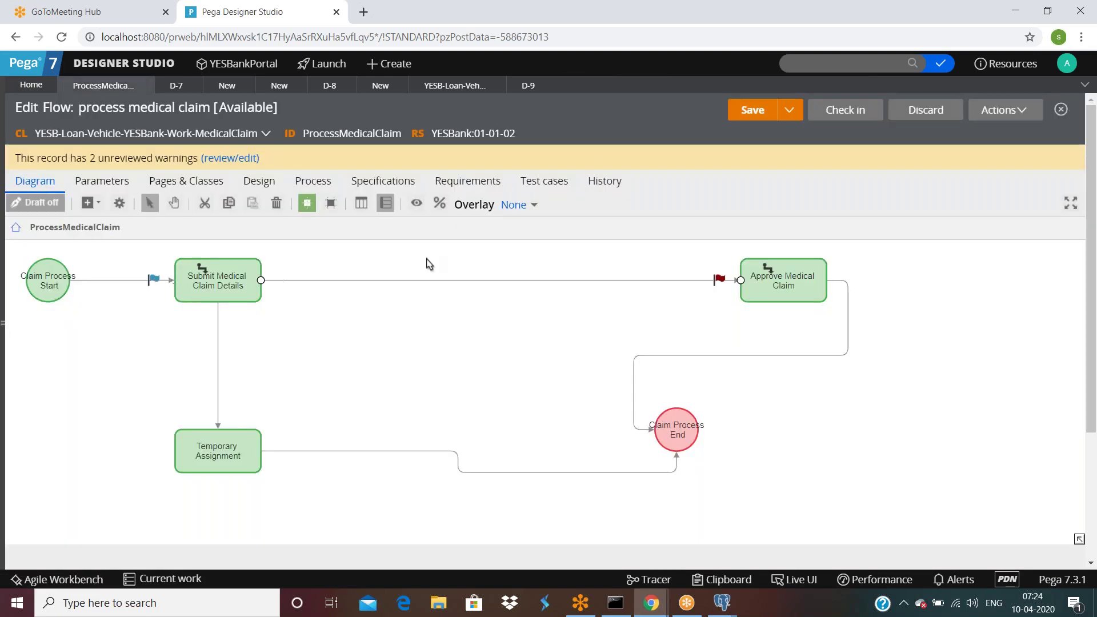
Step: Check in the ProcessMedicalClaim flow with the comment "sdafd"
{"action": "left_click", "coordinate": [752, 110]}
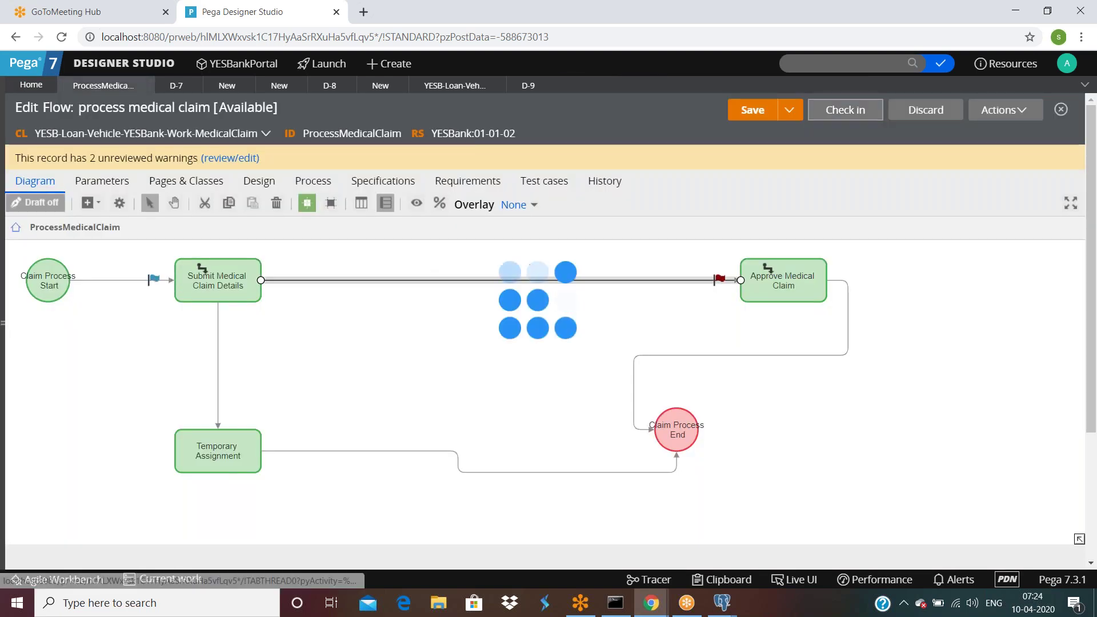
{"action": "left_click", "coordinate": [507, 343]}
{"action": "type", "text": "sdafd"}
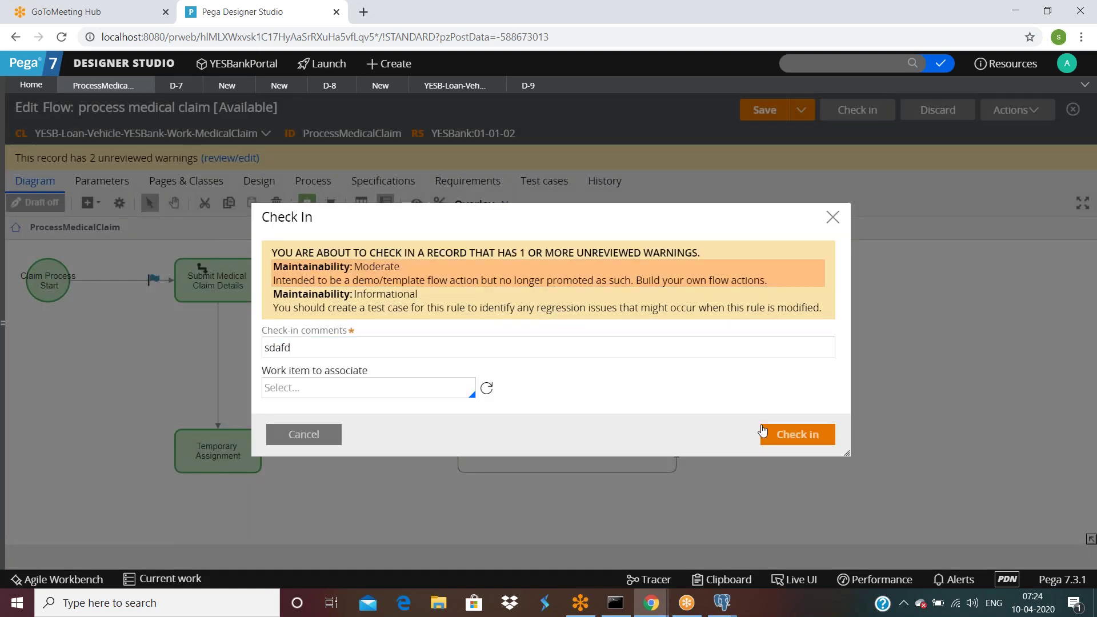
{"action": "left_click", "coordinate": [762, 432]}
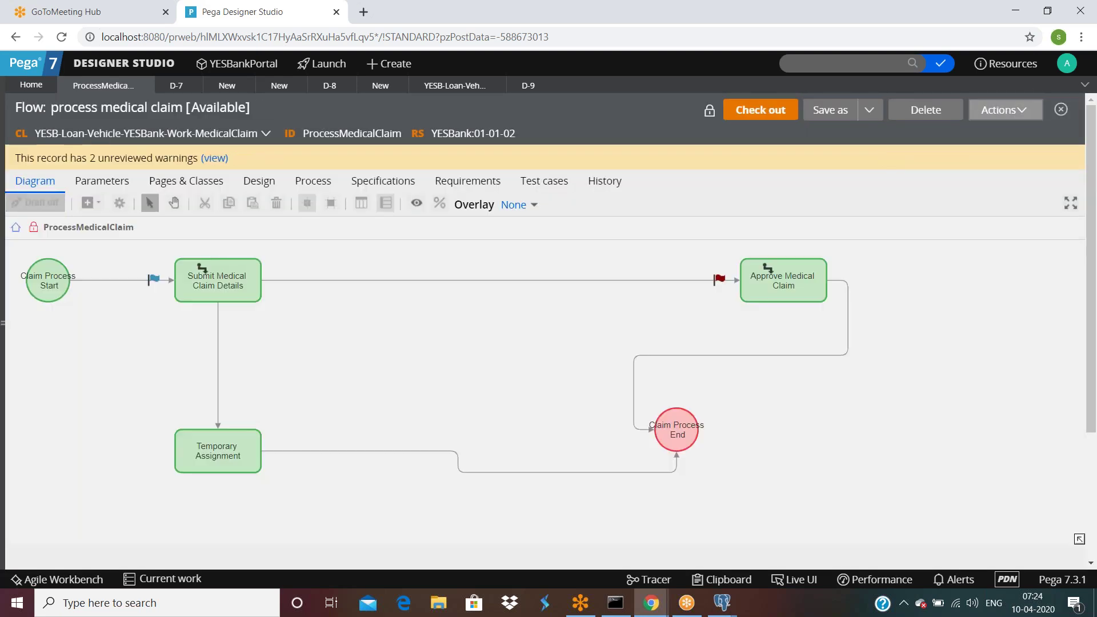
Step: Run the checked-in flow to open a new medical claim, and return to the flow record
{"action": "left_click", "coordinate": [1005, 110]}
{"action": "left_click", "coordinate": [942, 135]}
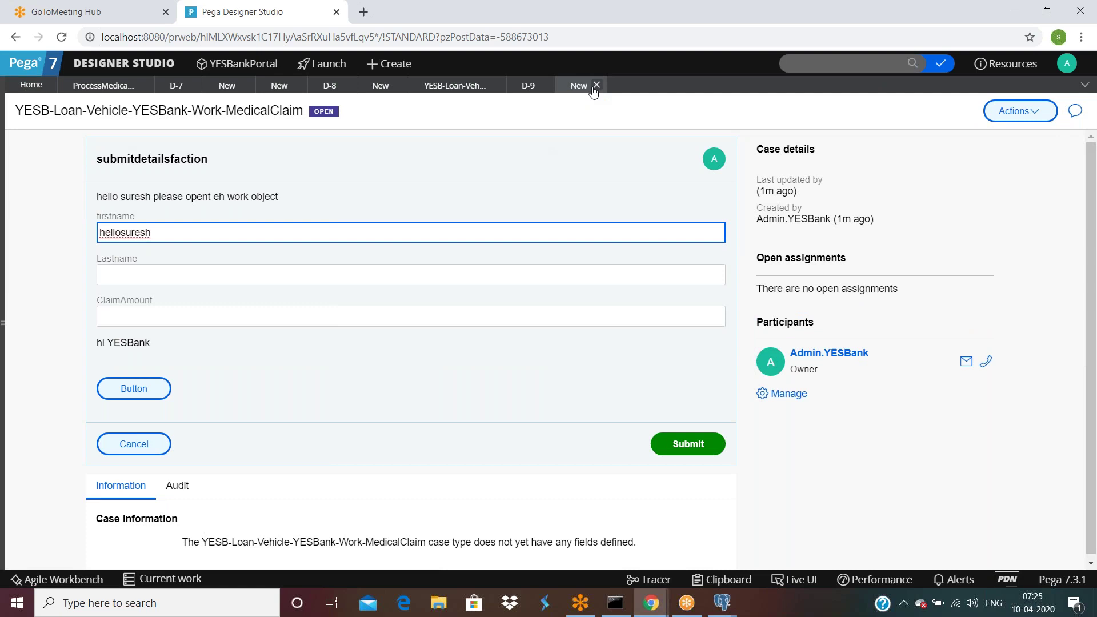
{"action": "left_click", "coordinate": [105, 86]}
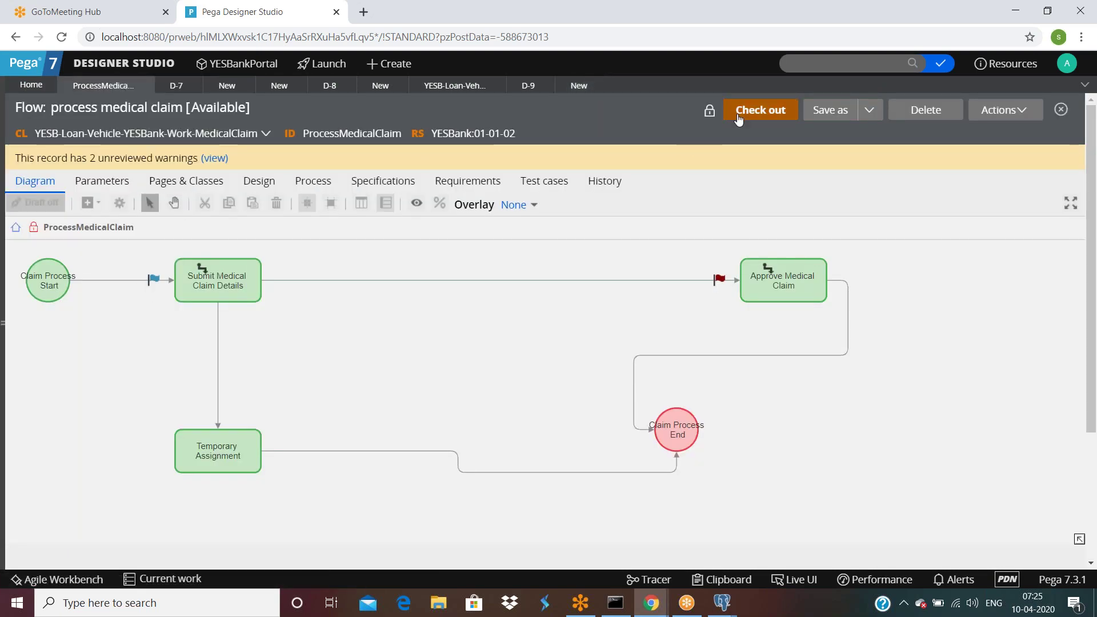
Step: Check out the flow, turn off Temporary object in the case creation settings, and save
{"action": "left_click", "coordinate": [760, 110]}
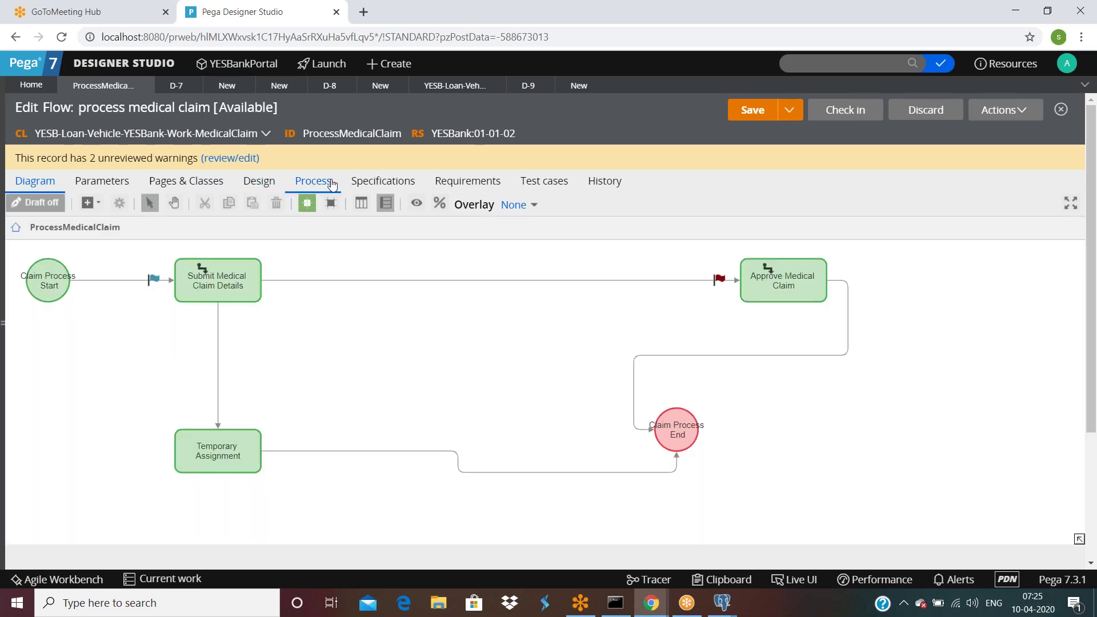
{"action": "left_click", "coordinate": [332, 183]}
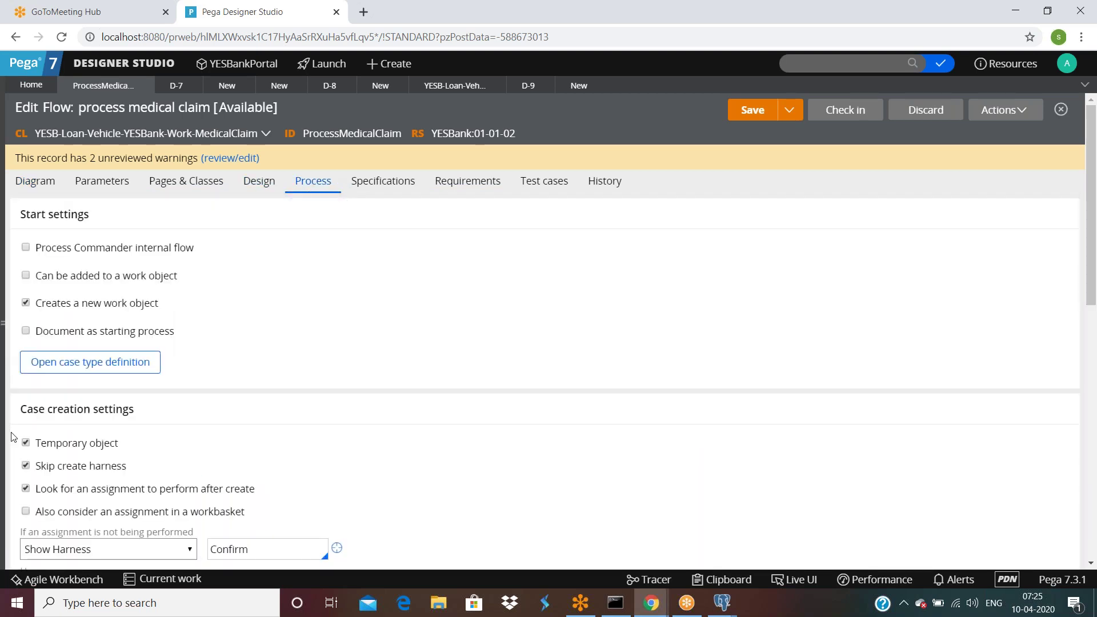
{"action": "left_click", "coordinate": [751, 110]}
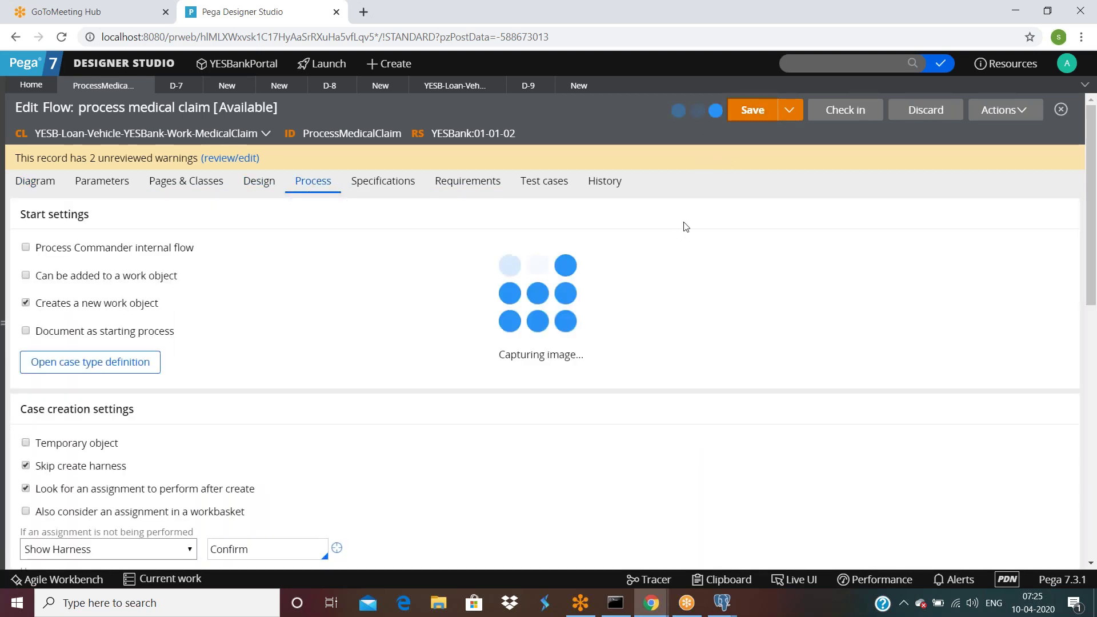
Step: Review the flow's start conditions and highlight their section heading
{"action": "scroll", "coordinate": [394, 372], "scroll_direction": "down", "scroll_amount": 10}
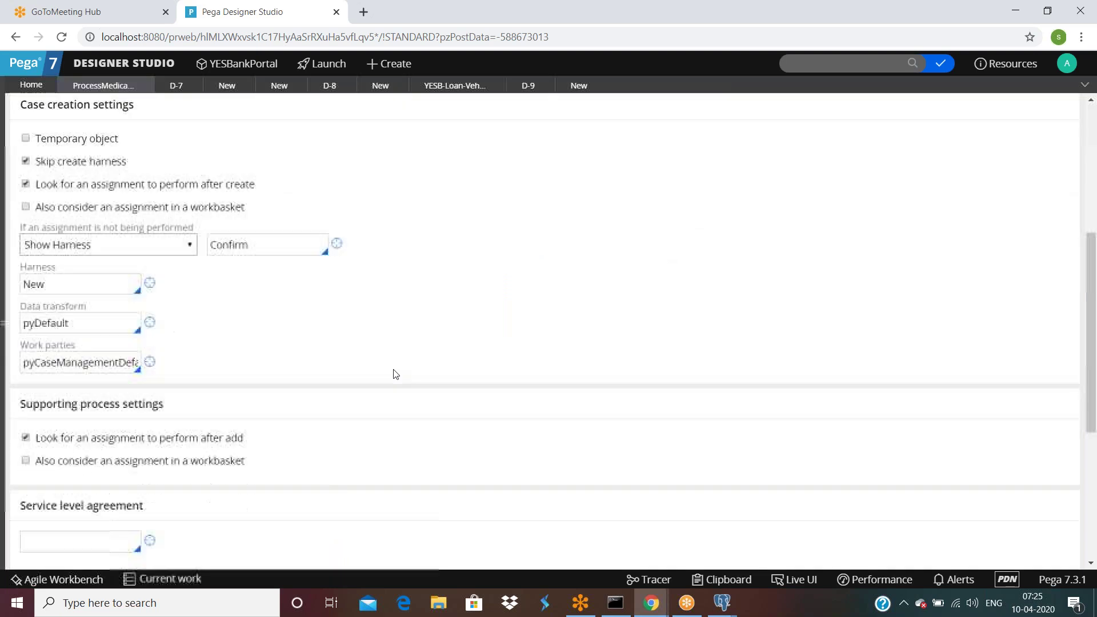
{"action": "left_click", "coordinate": [69, 349]}
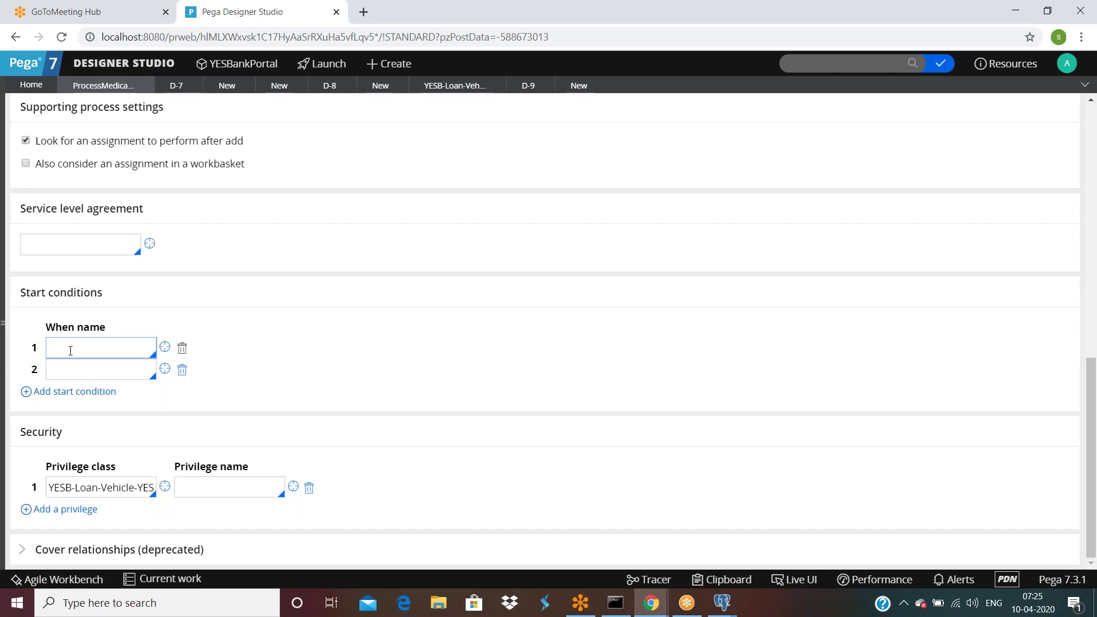
{"action": "left_click_drag", "start_coordinate": [19, 293], "coordinate": [103, 293]}
{"action": "left_click", "coordinate": [128, 289]}
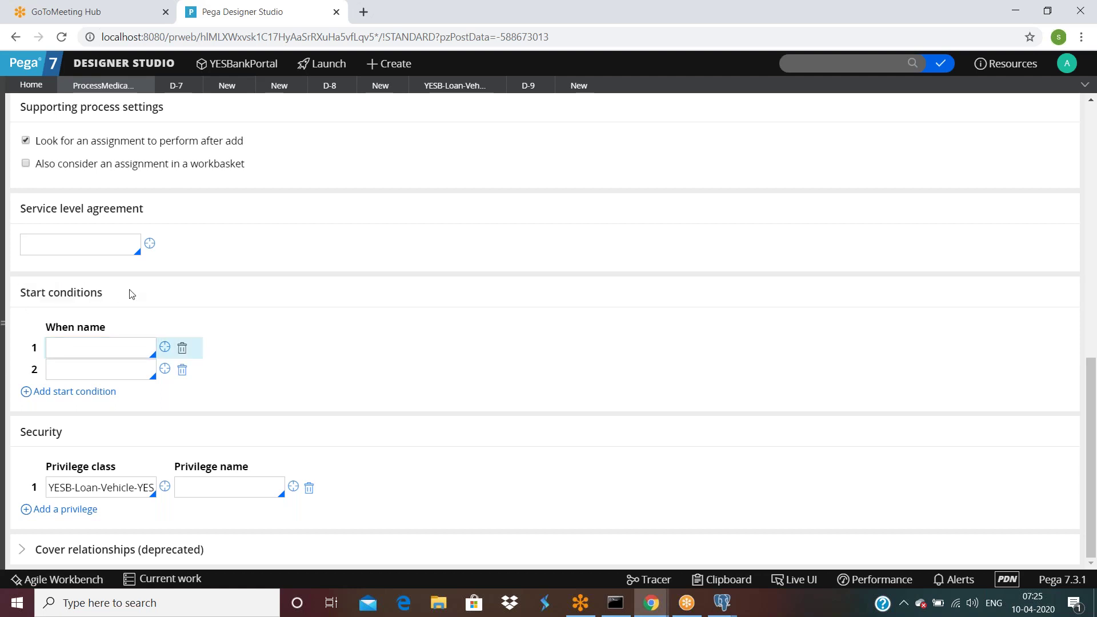
Step: Enter mypr as the privilege name in the flow's security settings and open the creation form for that privilege
{"action": "left_click_drag", "start_coordinate": [20, 433], "coordinate": [68, 444]}
{"action": "left_click", "coordinate": [213, 489]}
{"action": "type", "text": "mypr"}
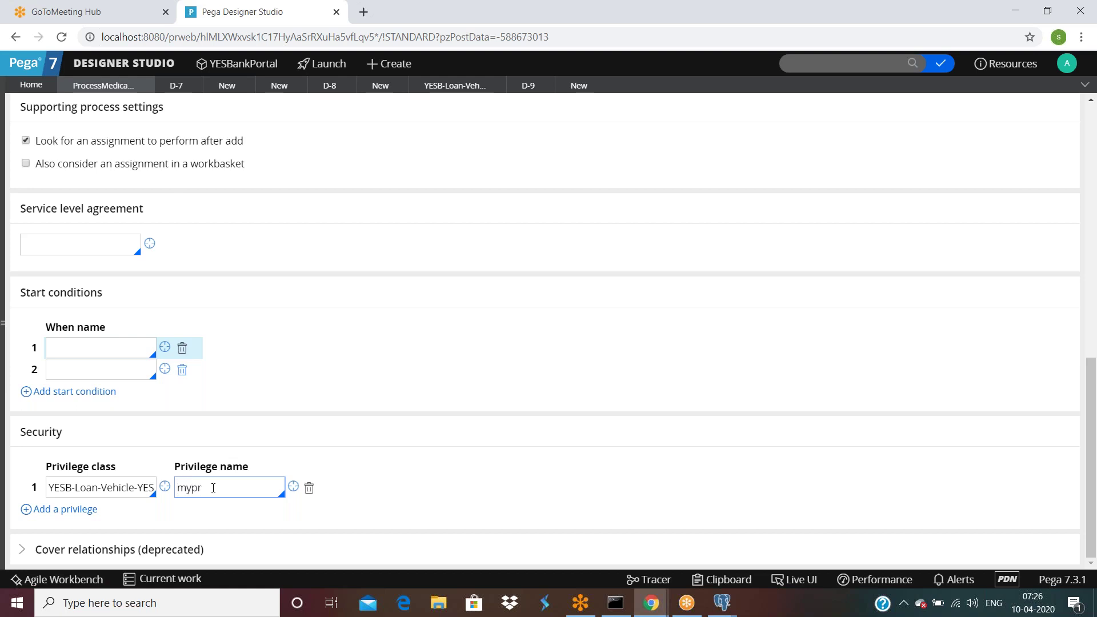
{"action": "left_click", "coordinate": [292, 487]}
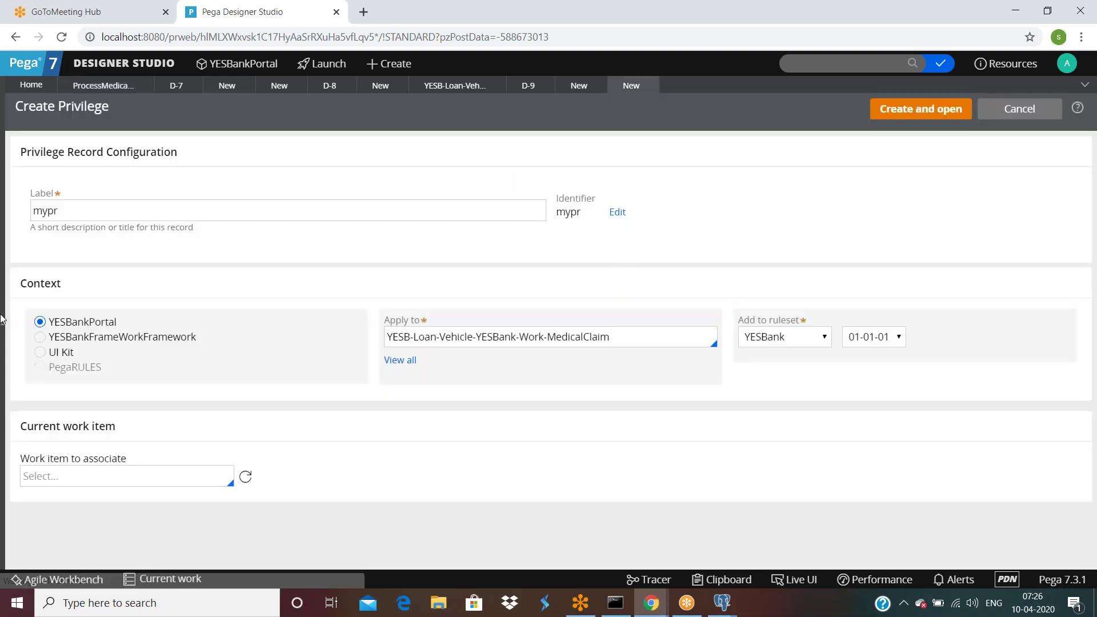
Step: Start a new blank Privilege record from the MedicalClaim class in the application explorer
{"action": "mouse_move", "coordinate": [3, 325]}
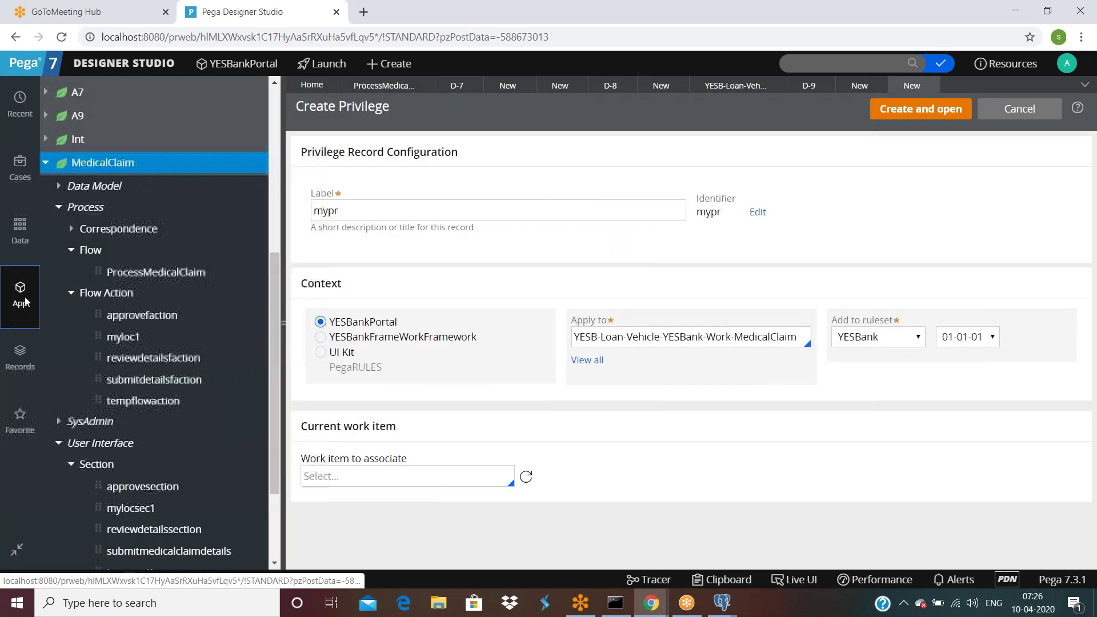
{"action": "right_click", "coordinate": [90, 166]}
{"action": "mouse_move", "coordinate": [86, 184]}
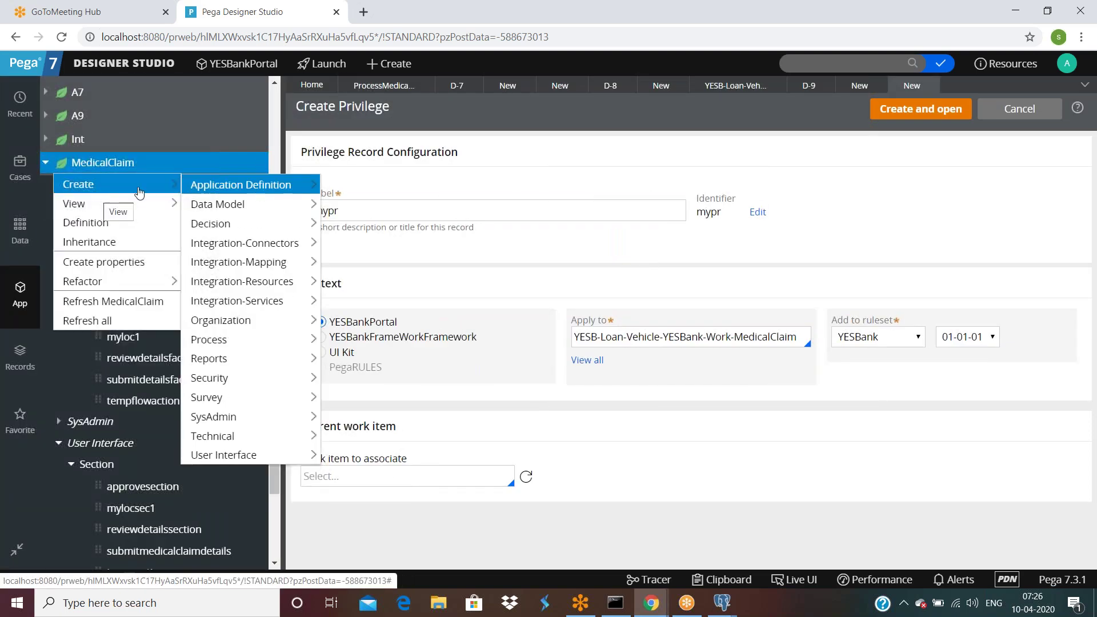
{"action": "mouse_move", "coordinate": [215, 378]}
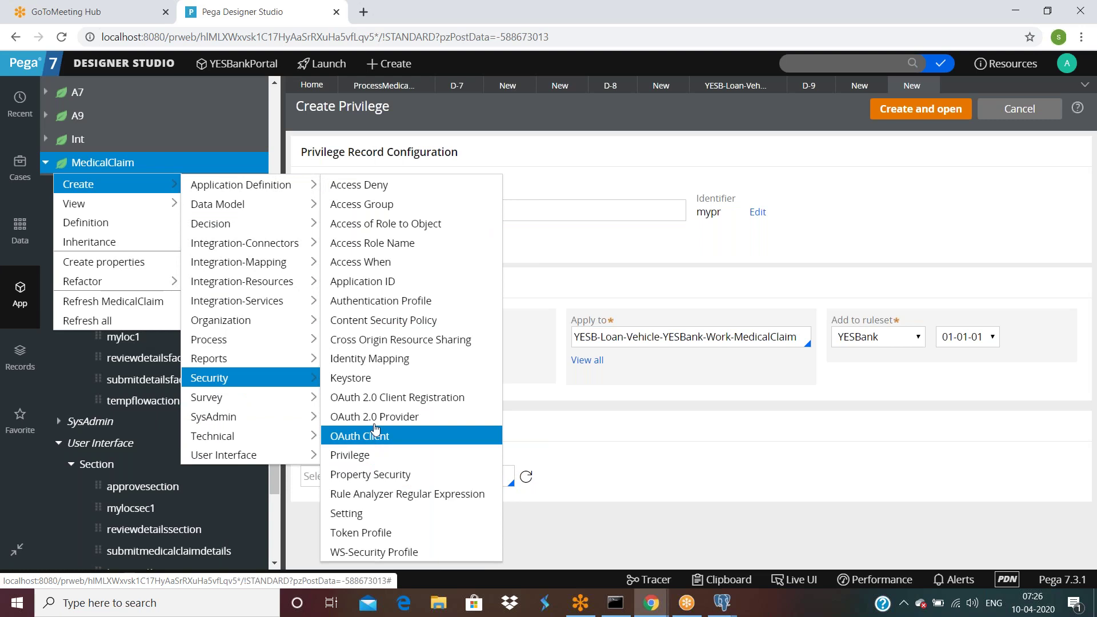
{"action": "left_click", "coordinate": [350, 455]}
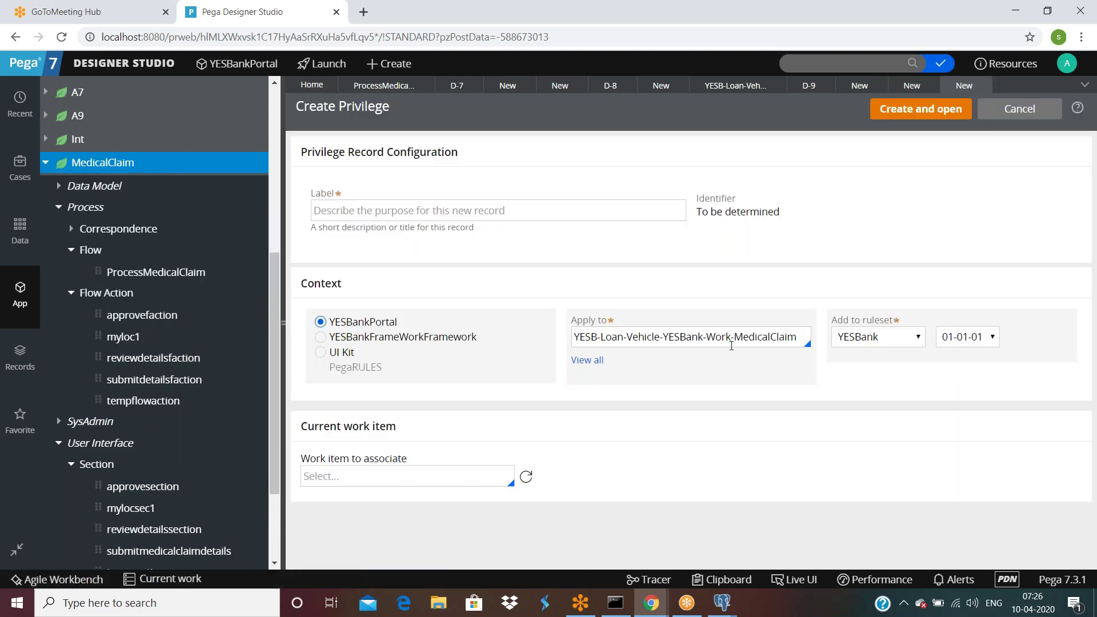
Step: Create the mypr privilege for the MedicalClaim class in YESBank ruleset version 01-01-02 and save it
{"action": "type", "text": "mypr"}
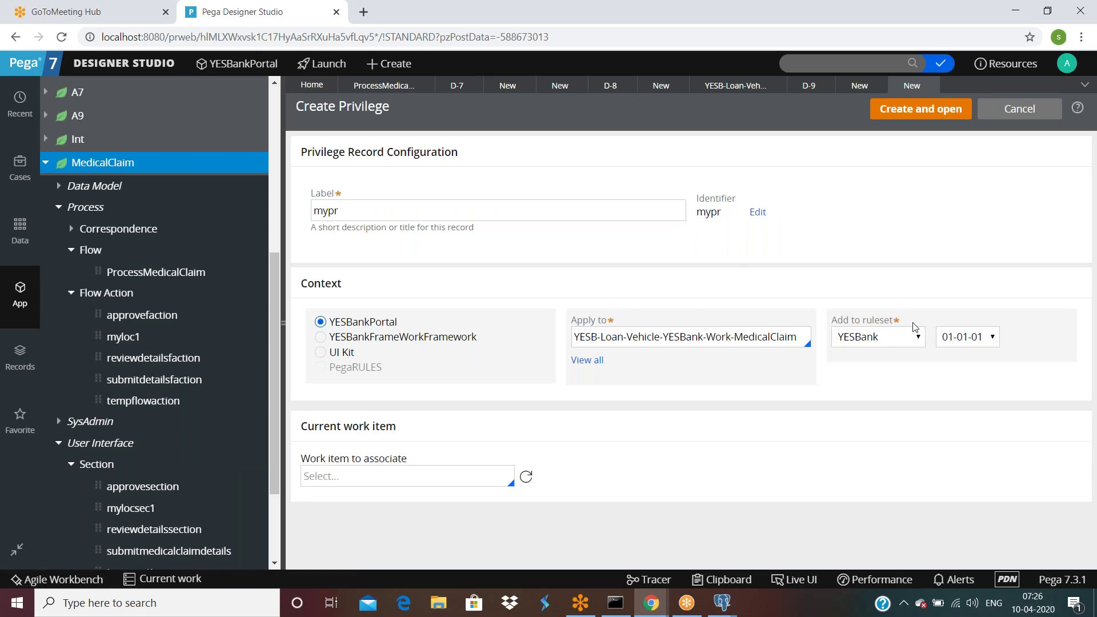
{"action": "left_click", "coordinate": [967, 337]}
{"action": "left_click", "coordinate": [963, 369]}
{"action": "left_click", "coordinate": [914, 109]}
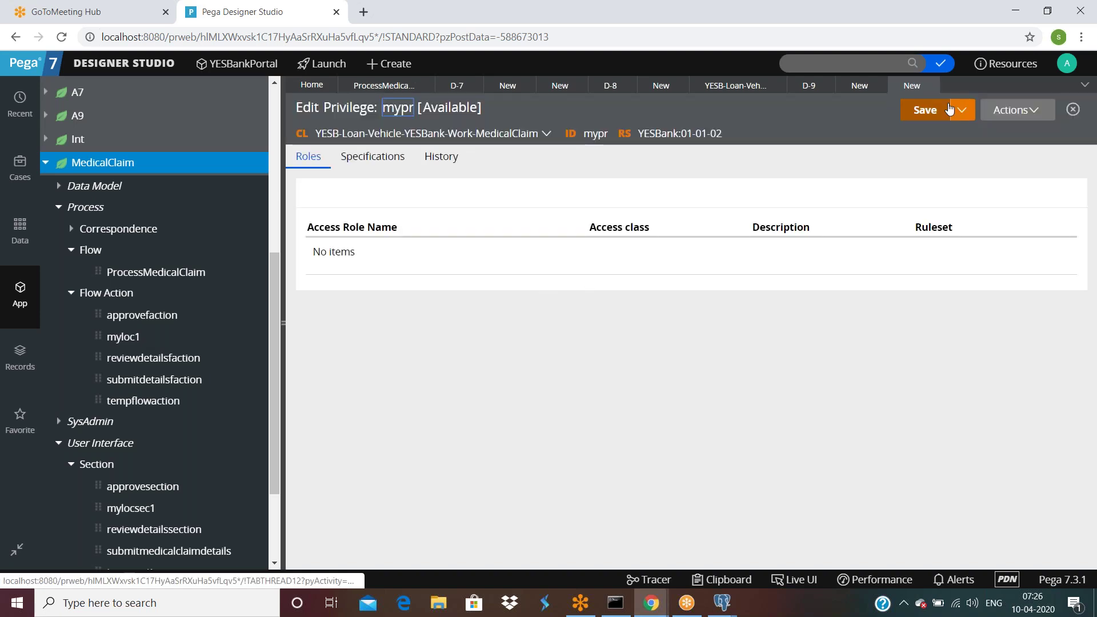
{"action": "left_click", "coordinate": [923, 111]}
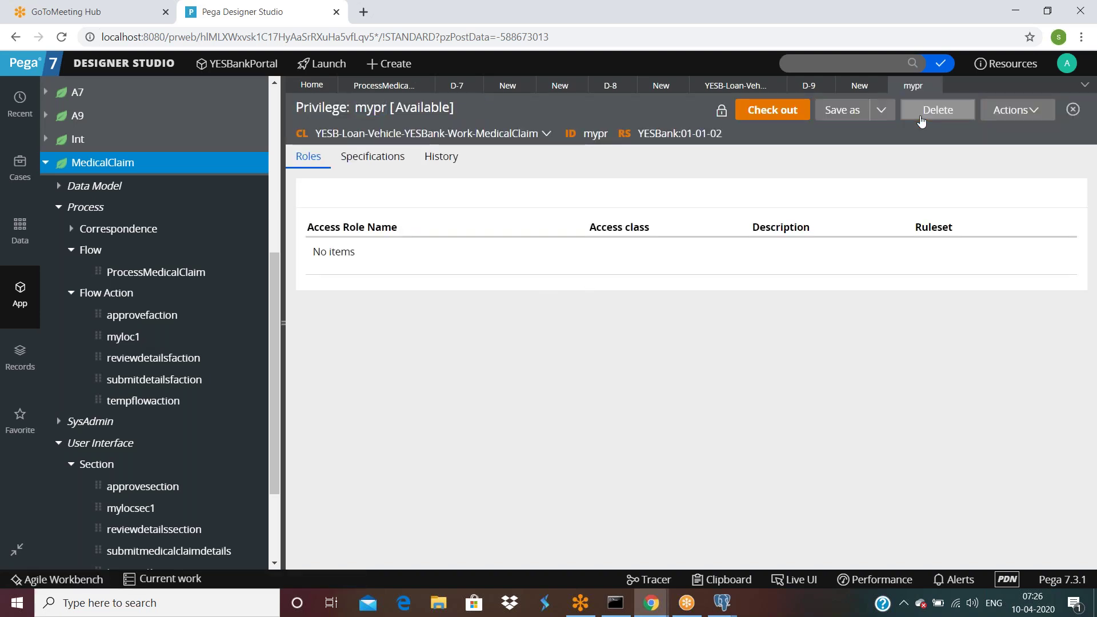
Step: Collapse the explorer, return to the ProcessMedicalClaim flow and highlight the privilege name in its security settings
{"action": "left_click", "coordinate": [280, 324]}
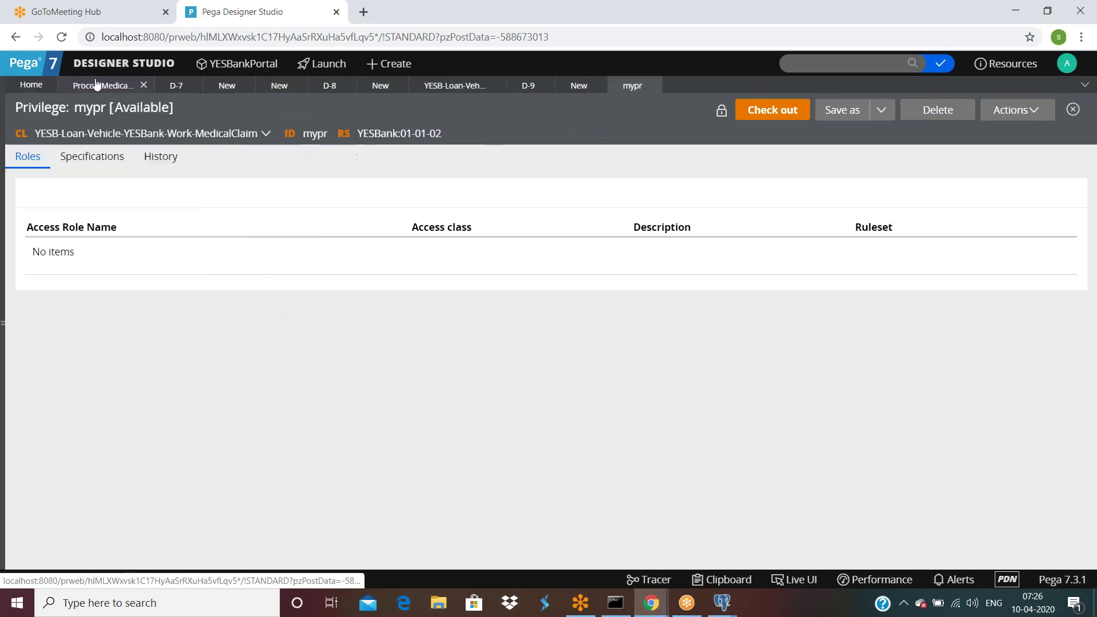
{"action": "left_click", "coordinate": [96, 84]}
{"action": "scroll", "coordinate": [215, 318], "scroll_direction": "down", "scroll_amount": 10}
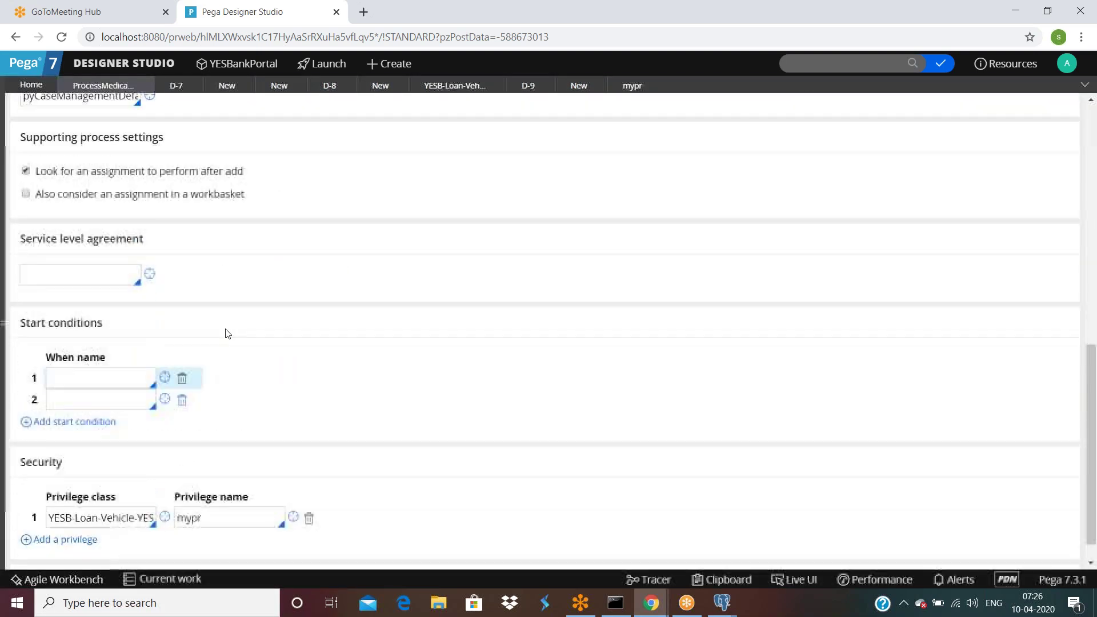
{"action": "scroll", "coordinate": [262, 459], "scroll_direction": "down", "scroll_amount": 1}
{"action": "scroll", "coordinate": [686, 375], "scroll_direction": "up", "scroll_amount": 10}
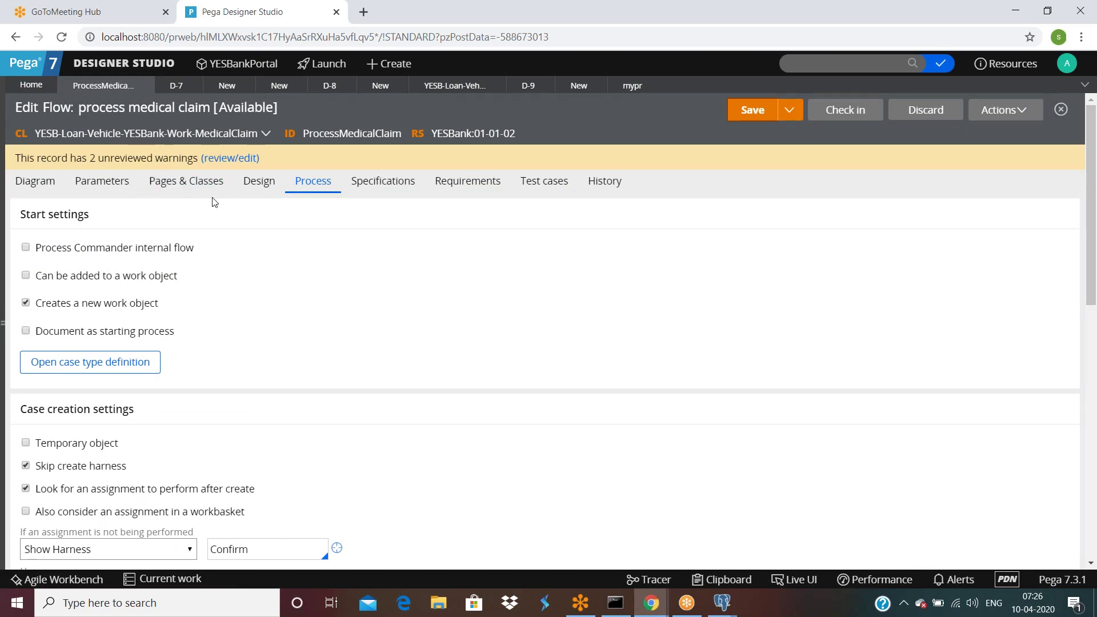
{"action": "scroll", "coordinate": [235, 355], "scroll_direction": "down", "scroll_amount": 10}
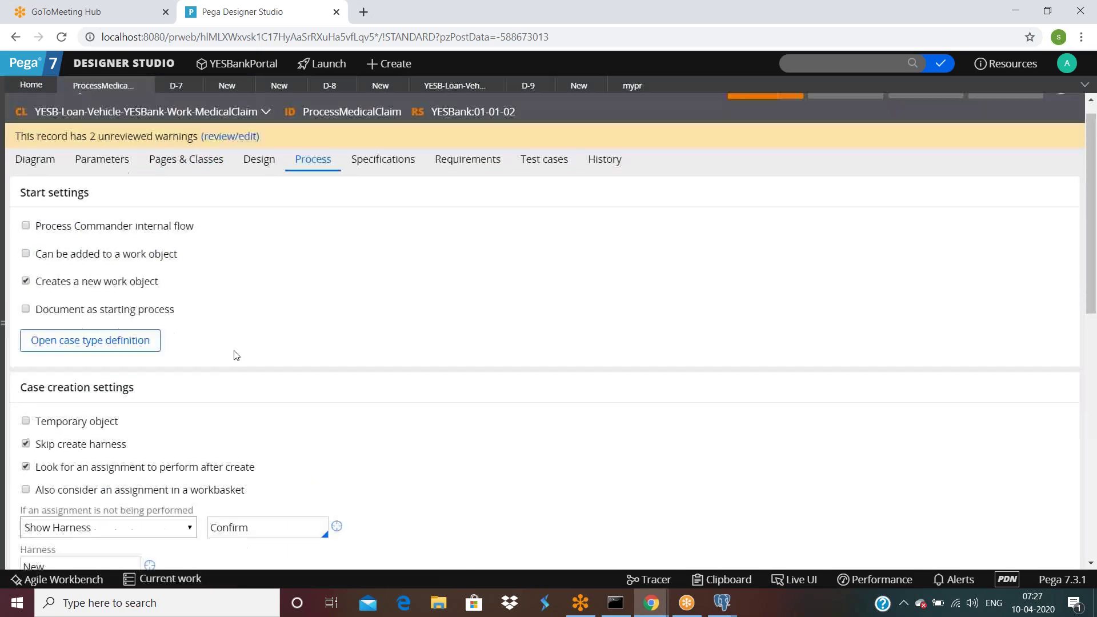
{"action": "double_click", "coordinate": [249, 492]}
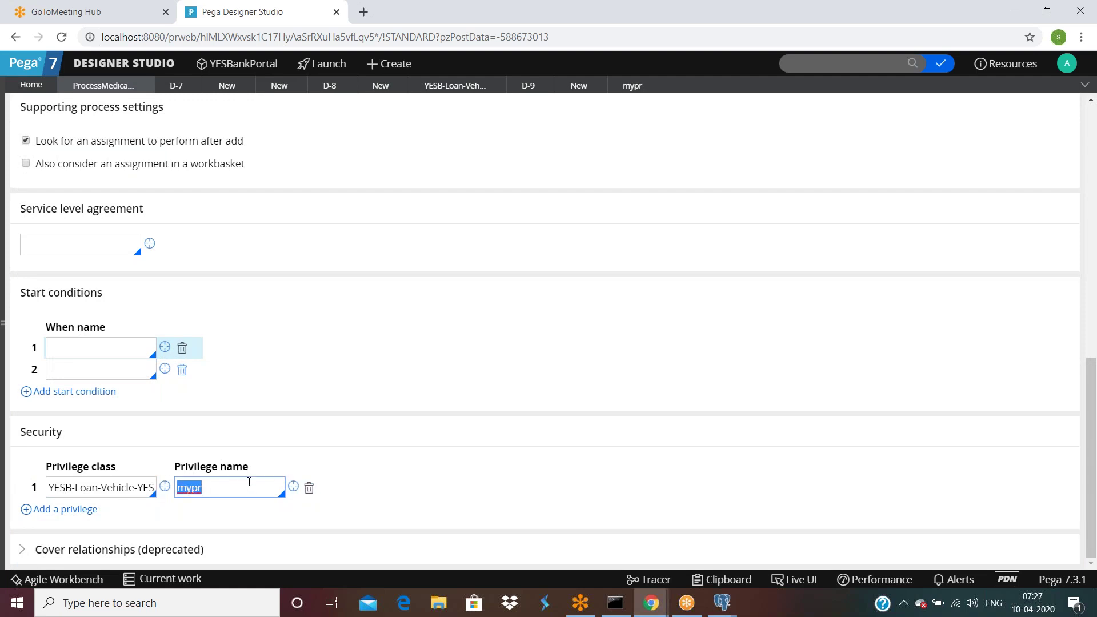
{"action": "left_click", "coordinate": [248, 481]}
{"action": "double_click", "coordinate": [248, 482]}
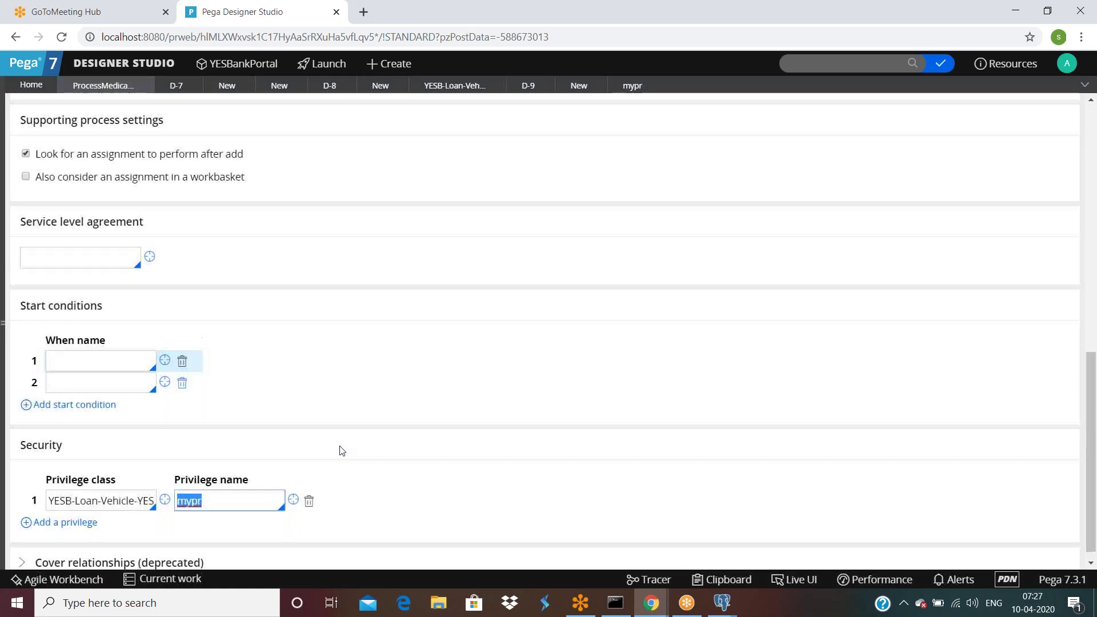
Step: Run the ProcessMedicalClaim flow with the mypr privilege required
{"action": "scroll", "coordinate": [340, 448], "scroll_direction": "up", "scroll_amount": 10}
{"action": "left_click", "coordinate": [994, 109]}
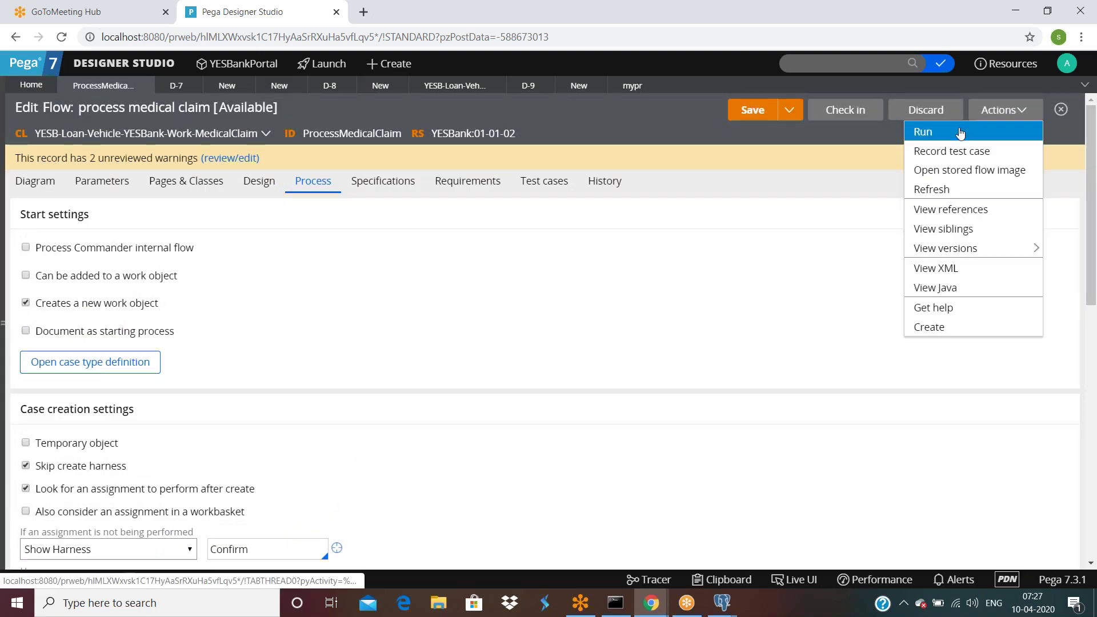
{"action": "left_click", "coordinate": [965, 133]}
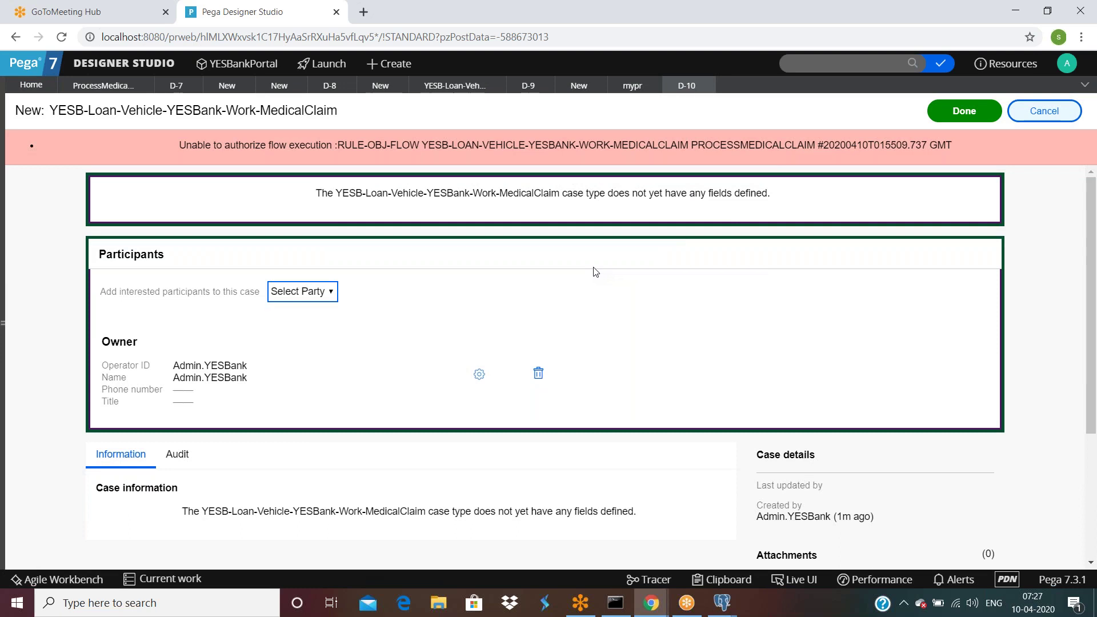
Step: Return to the flow's process settings, review the start conditions and clear the privilege name in the security settings
{"action": "left_click", "coordinate": [106, 86]}
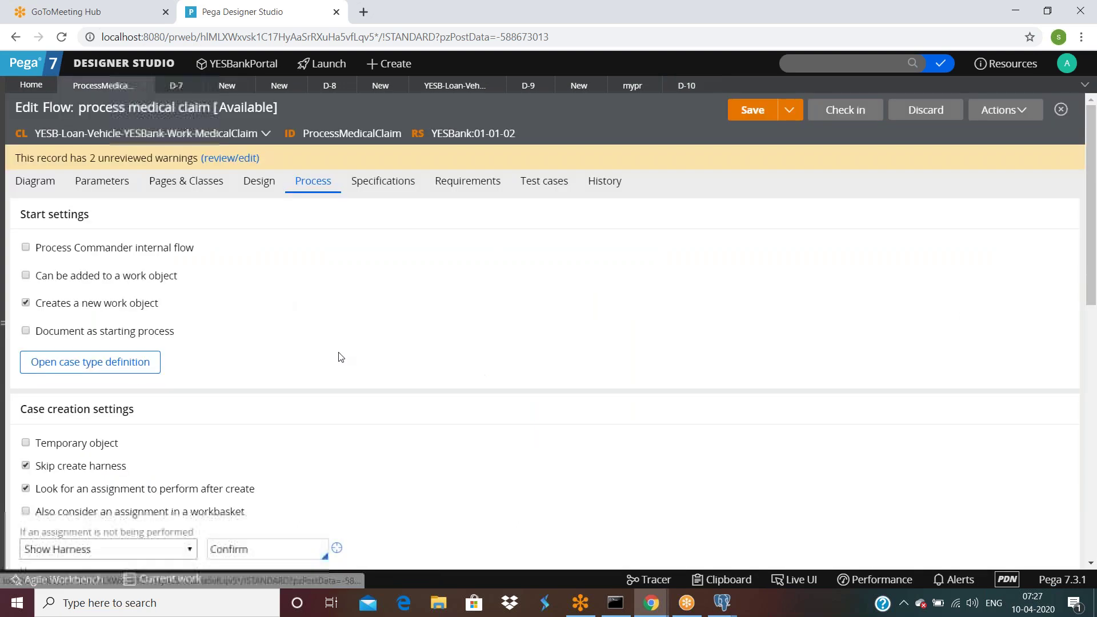
{"action": "scroll", "coordinate": [338, 351], "scroll_direction": "down", "scroll_amount": 15}
{"action": "double_click", "coordinate": [73, 330]}
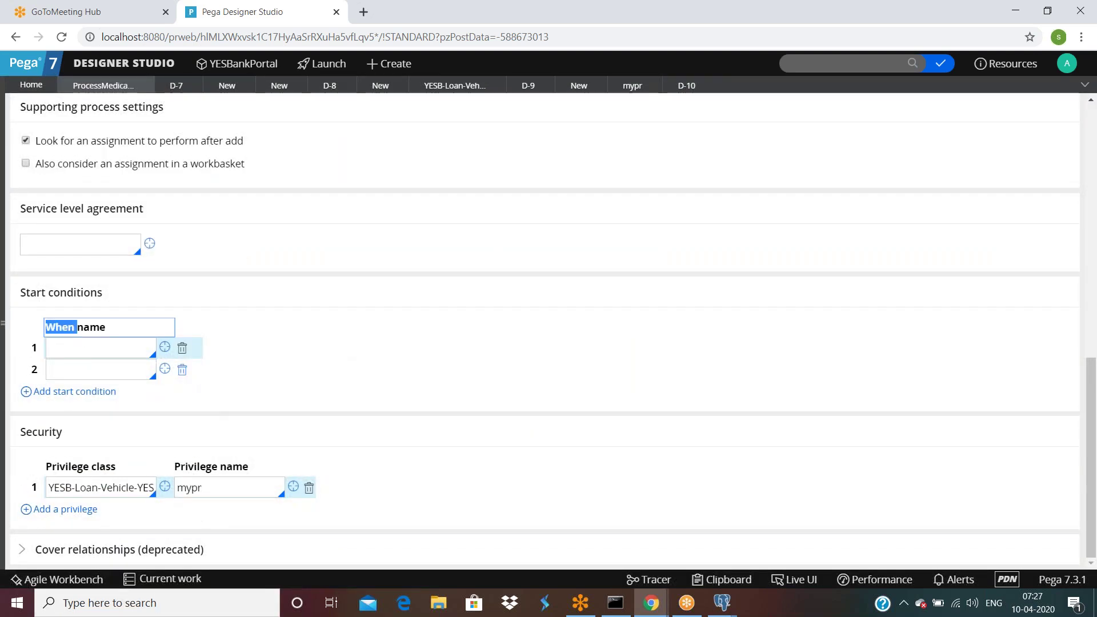
{"action": "left_click", "coordinate": [77, 350]}
{"action": "left_click", "coordinate": [81, 368]}
{"action": "double_click", "coordinate": [212, 485]}
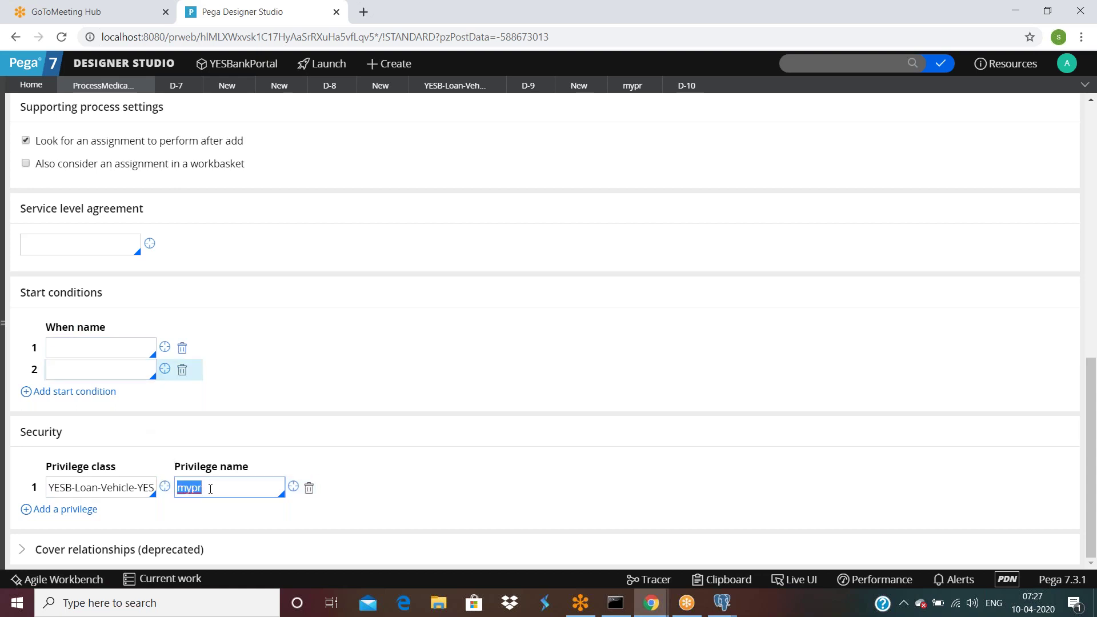
{"action": "key", "text": "ctrl+x"}
Step: Run the flow without a privilege name and close the case it opens
{"action": "scroll", "coordinate": [663, 403], "scroll_direction": "up", "scroll_amount": 15}
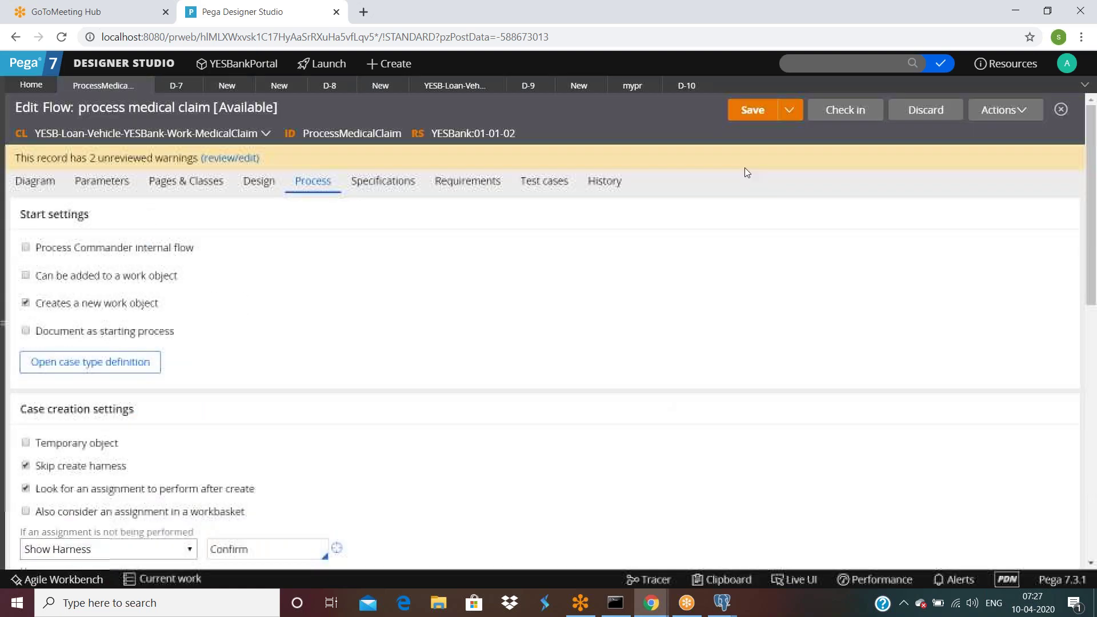
{"action": "left_click", "coordinate": [1001, 110]}
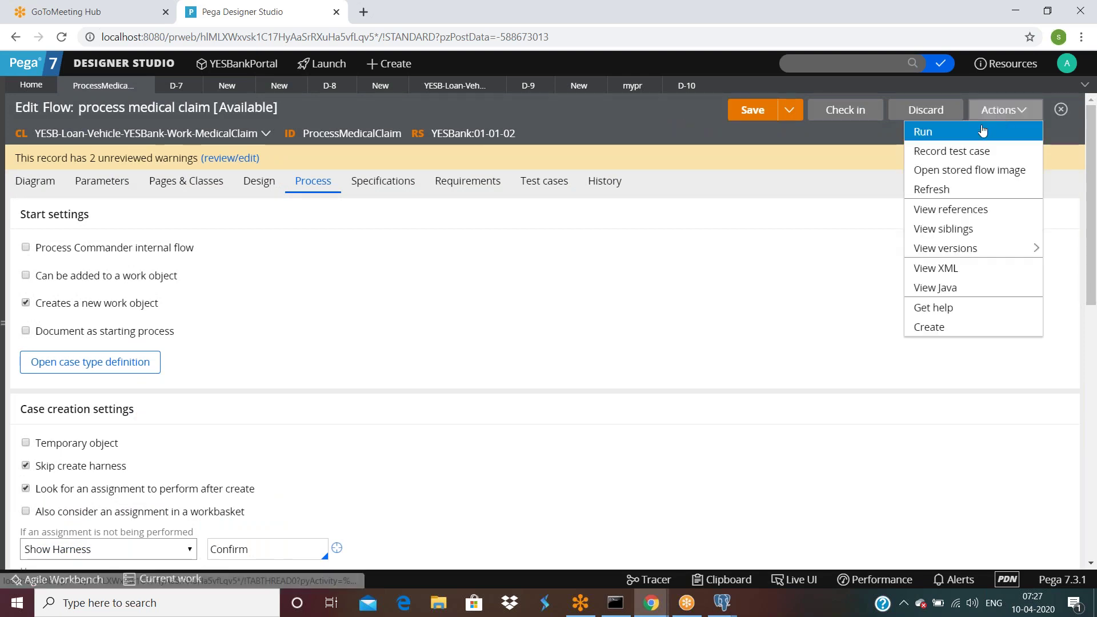
{"action": "left_click", "coordinate": [952, 137]}
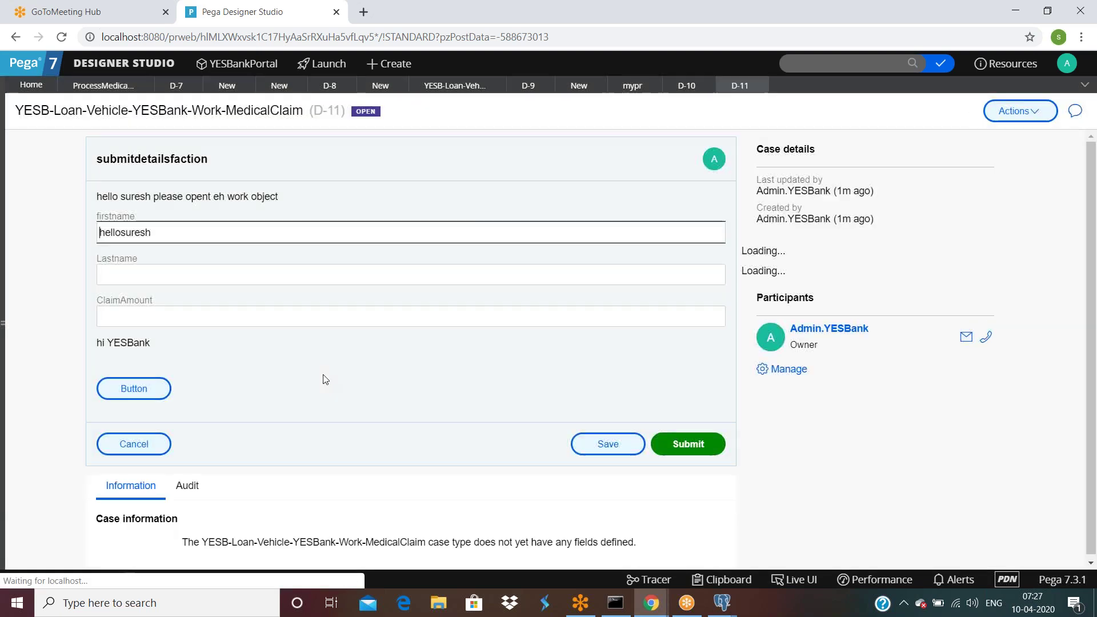
{"action": "left_click", "coordinate": [766, 86]}
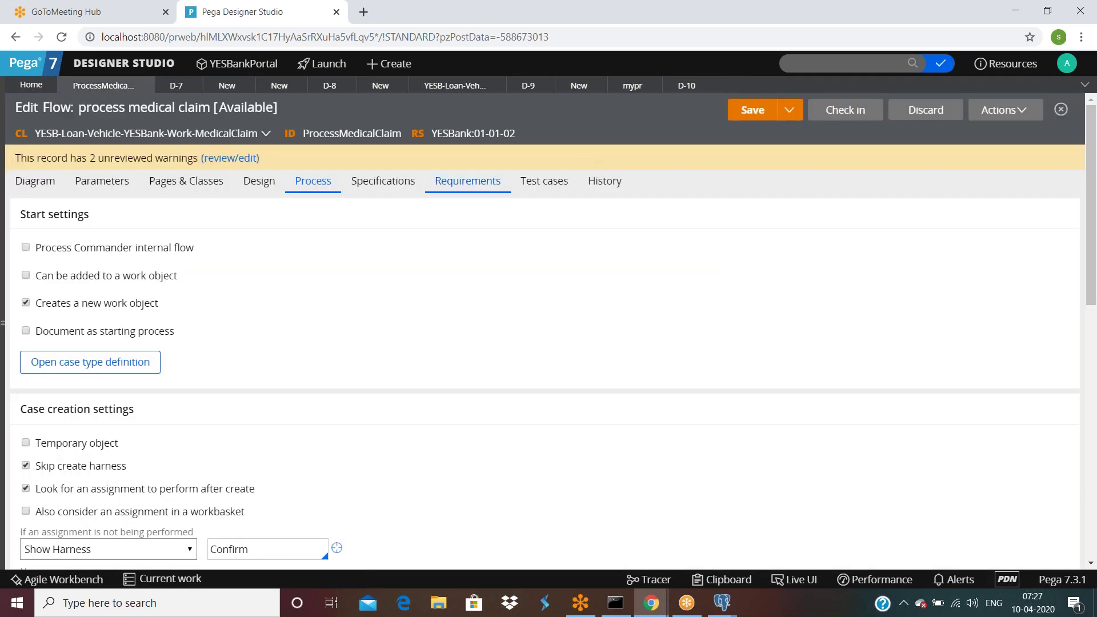
Step: Enter mypr as the privilege name in the flow's security settings again and save the flow
{"action": "scroll", "coordinate": [364, 401], "scroll_direction": "down", "scroll_amount": 10}
{"action": "left_click", "coordinate": [201, 491]}
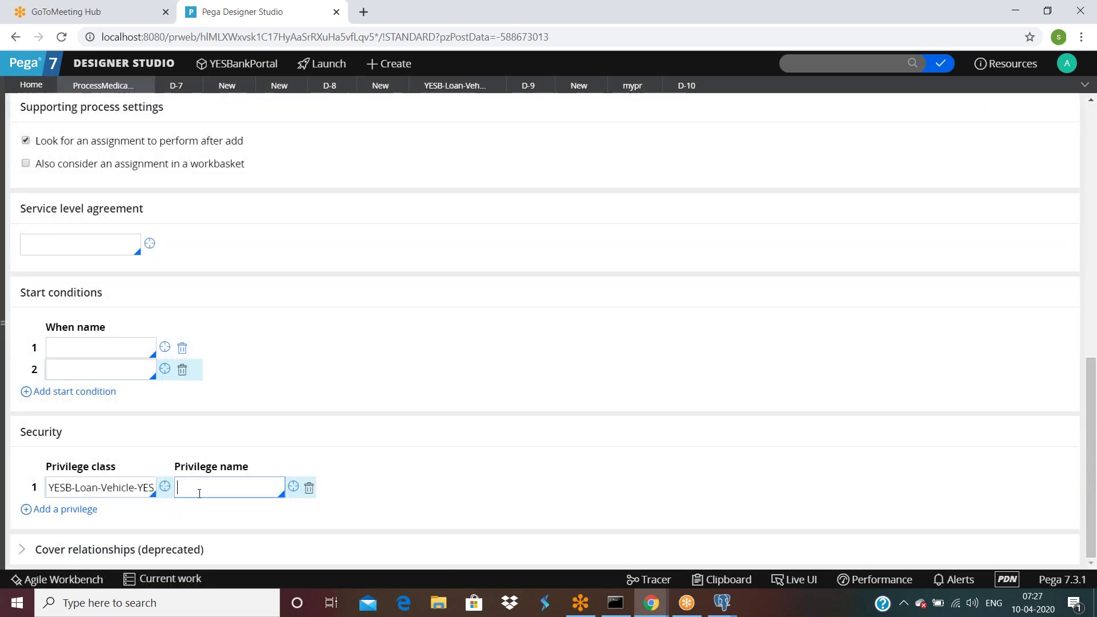
{"action": "type", "text": "mypr"}
{"action": "scroll", "coordinate": [619, 417], "scroll_direction": "up", "scroll_amount": 10}
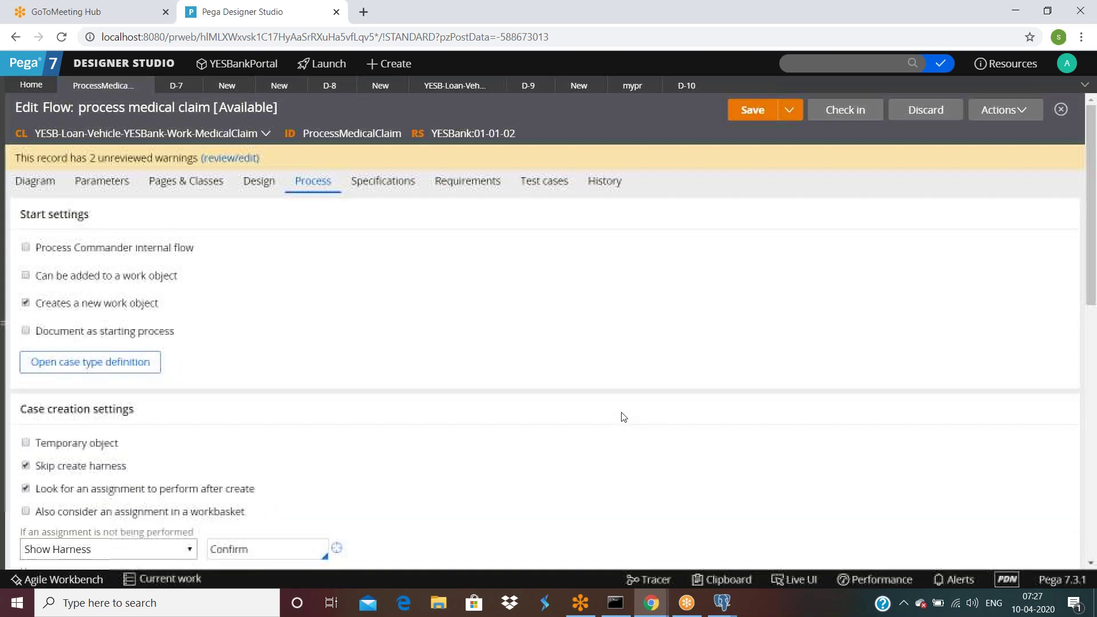
{"action": "left_click", "coordinate": [771, 114]}
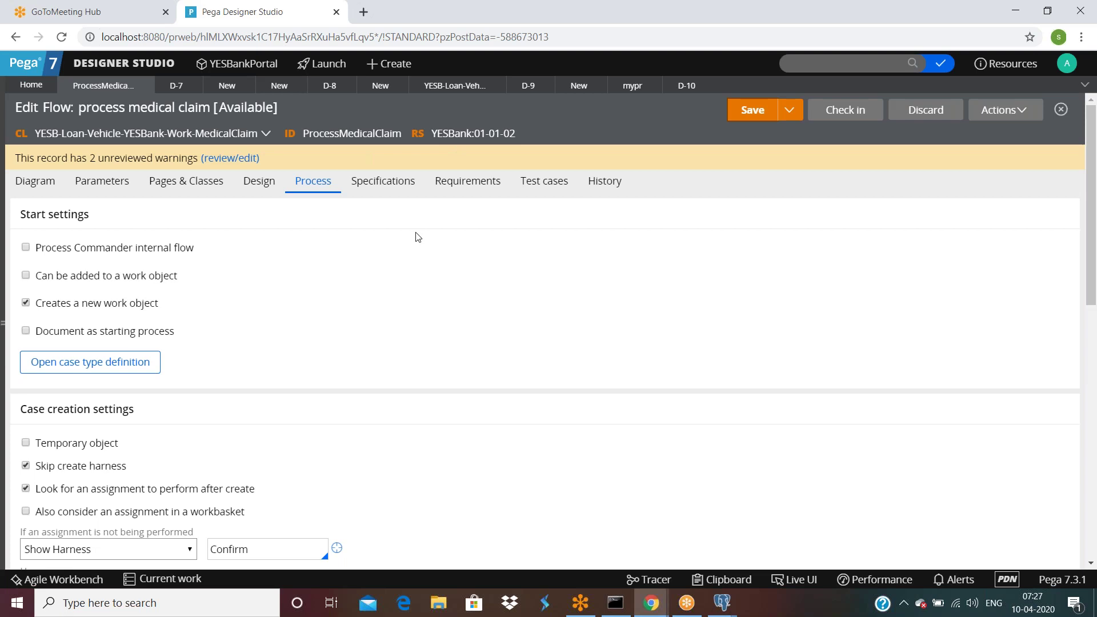
Step: Open the current operator's access group and its YESBank:Administrator role
{"action": "left_click", "coordinate": [1067, 62]}
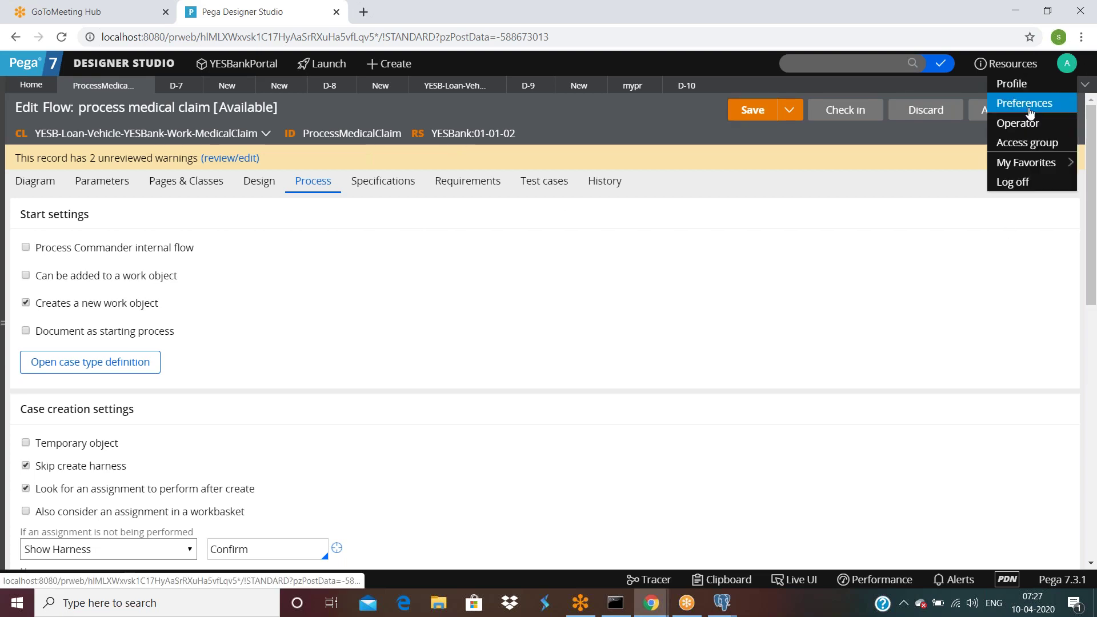
{"action": "left_click", "coordinate": [1023, 142]}
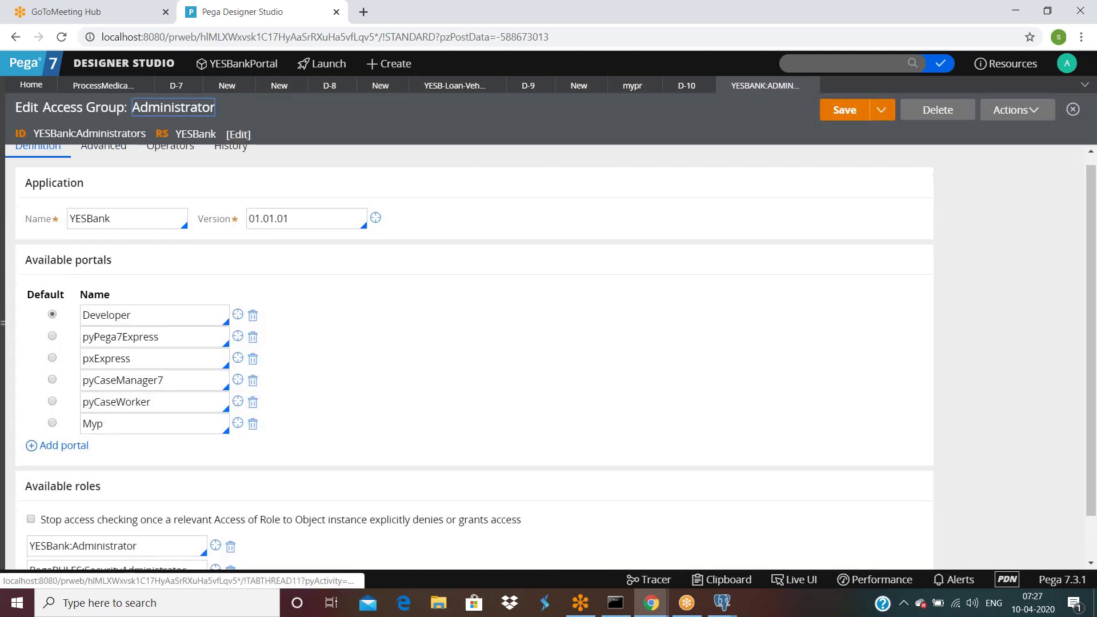
{"action": "scroll", "coordinate": [116, 466], "scroll_direction": "down", "scroll_amount": 1}
{"action": "left_click", "coordinate": [156, 495]}
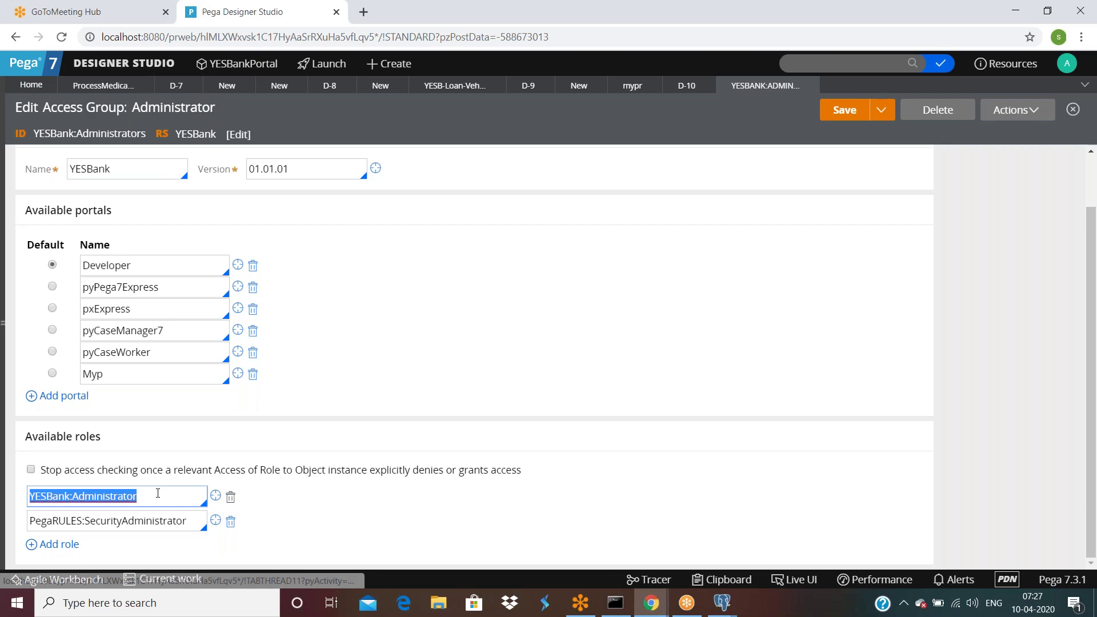
{"action": "left_click", "coordinate": [216, 497]}
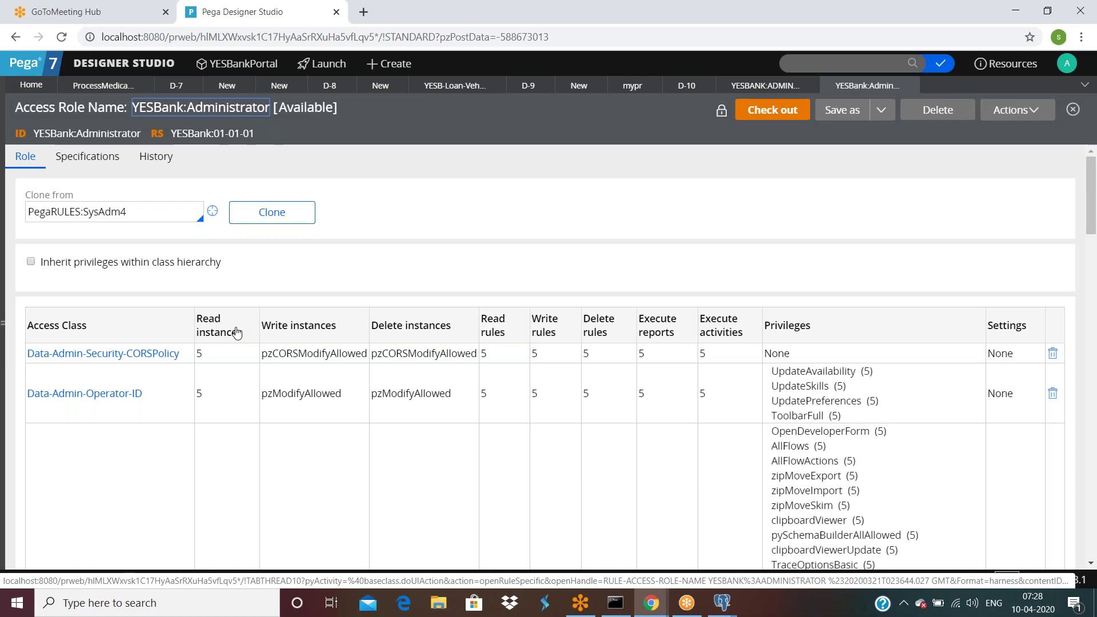
Step: Examine the role's access classes and the Work- class's access controls and privileges, and close the class entry without changes
{"action": "scroll", "coordinate": [237, 333], "scroll_direction": "down", "scroll_amount": 3}
{"action": "scroll", "coordinate": [237, 332], "scroll_direction": "down", "scroll_amount": 15}
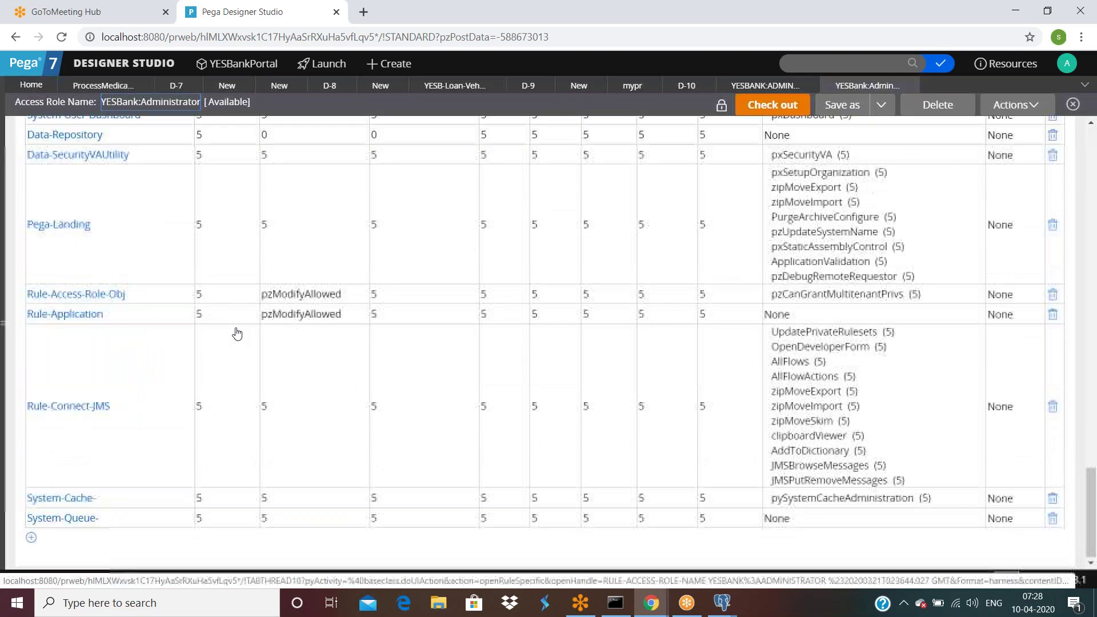
{"action": "scroll", "coordinate": [237, 334], "scroll_direction": "up", "scroll_amount": 5}
{"action": "scroll", "coordinate": [237, 333], "scroll_direction": "up", "scroll_amount": 10}
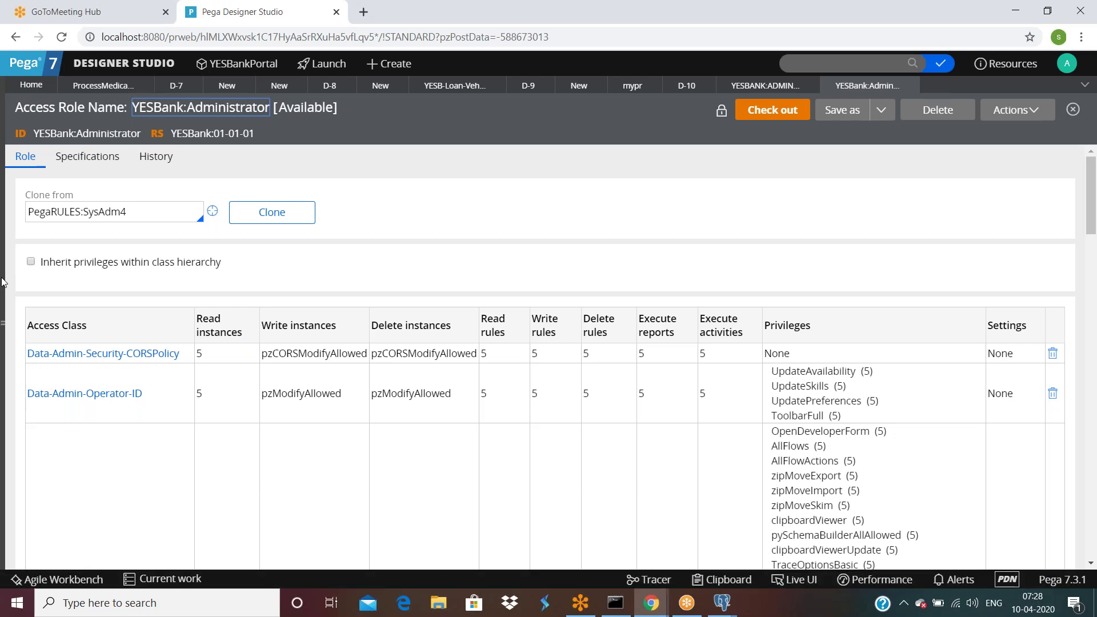
{"action": "scroll", "coordinate": [12, 287], "scroll_direction": "down", "scroll_amount": 20}
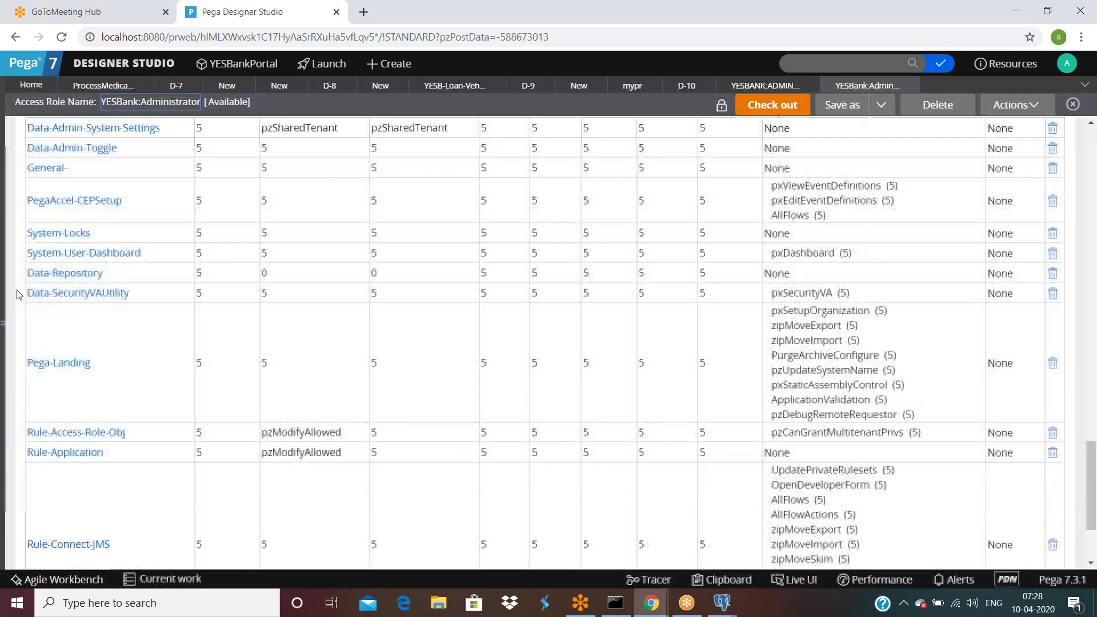
{"action": "scroll", "coordinate": [17, 294], "scroll_direction": "up", "scroll_amount": 8}
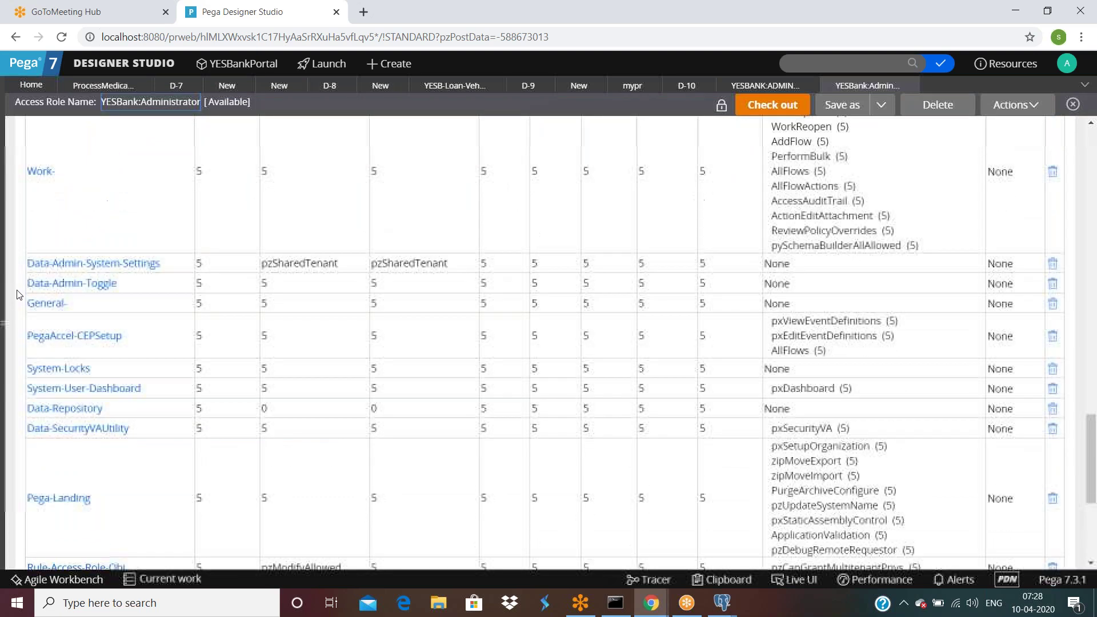
{"action": "left_click", "coordinate": [152, 268]}
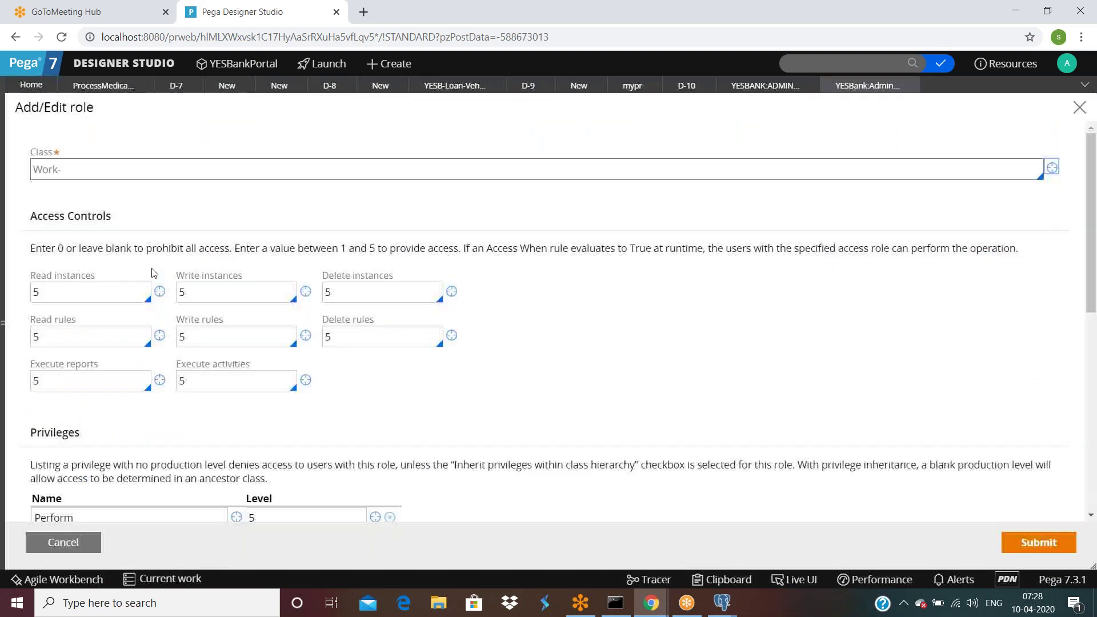
{"action": "scroll", "coordinate": [152, 273], "scroll_direction": "down", "scroll_amount": 5}
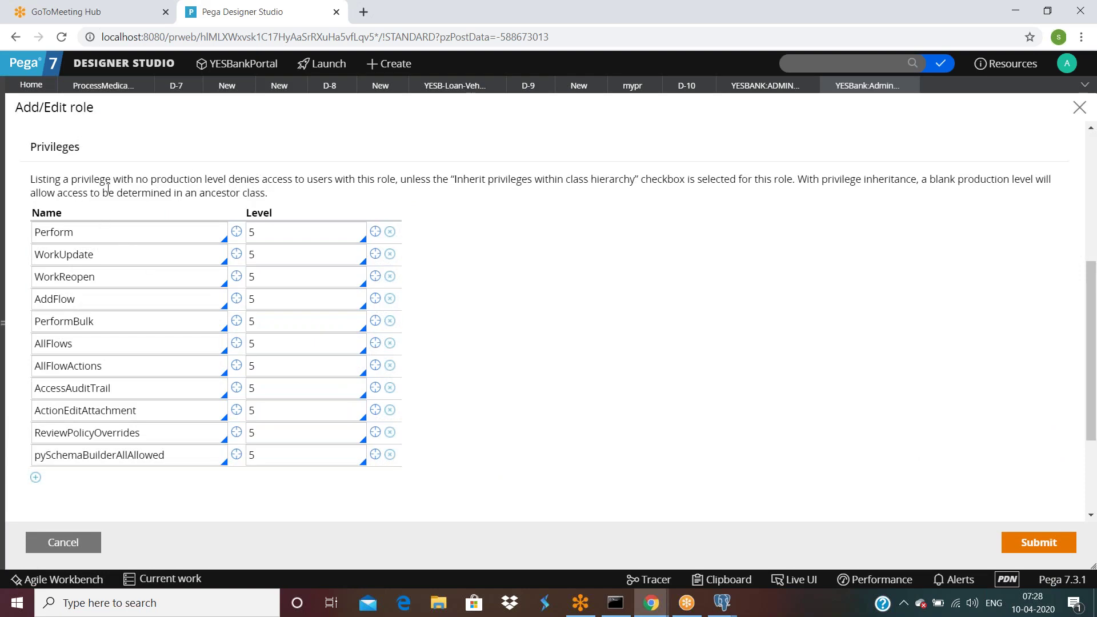
{"action": "scroll", "coordinate": [108, 189], "scroll_direction": "up", "scroll_amount": 5}
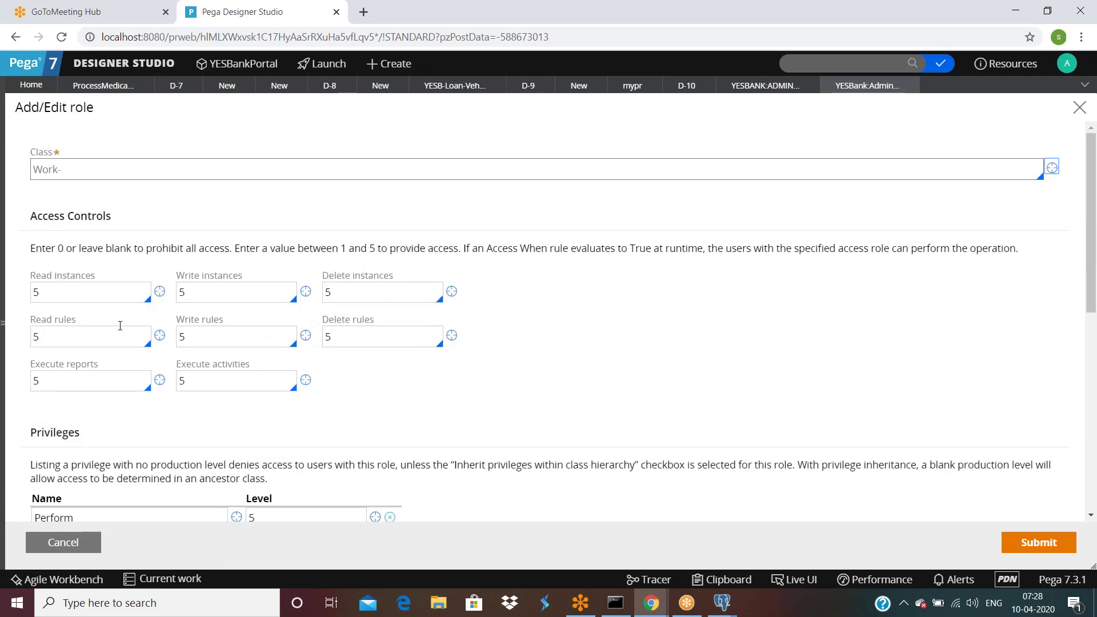
{"action": "left_click", "coordinate": [64, 548]}
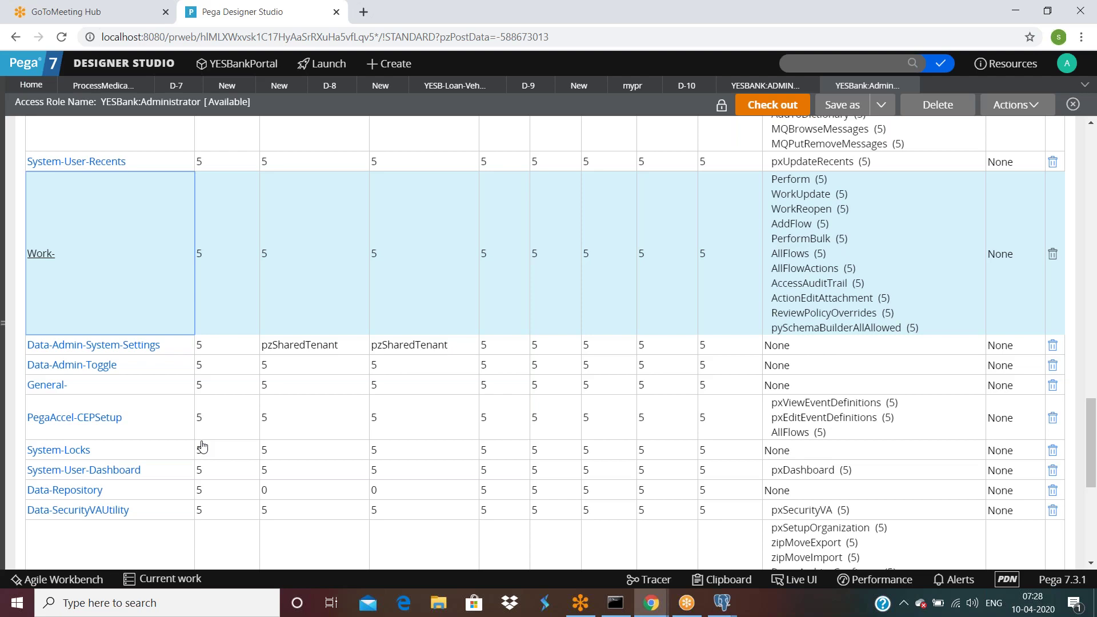
Step: Go back to ProcessMedicalClaim's security settings and highlight the mypr privilege name
{"action": "left_click", "coordinate": [116, 86]}
{"action": "scroll", "coordinate": [200, 371], "scroll_direction": "down", "scroll_amount": 15}
{"action": "double_click", "coordinate": [214, 488]}
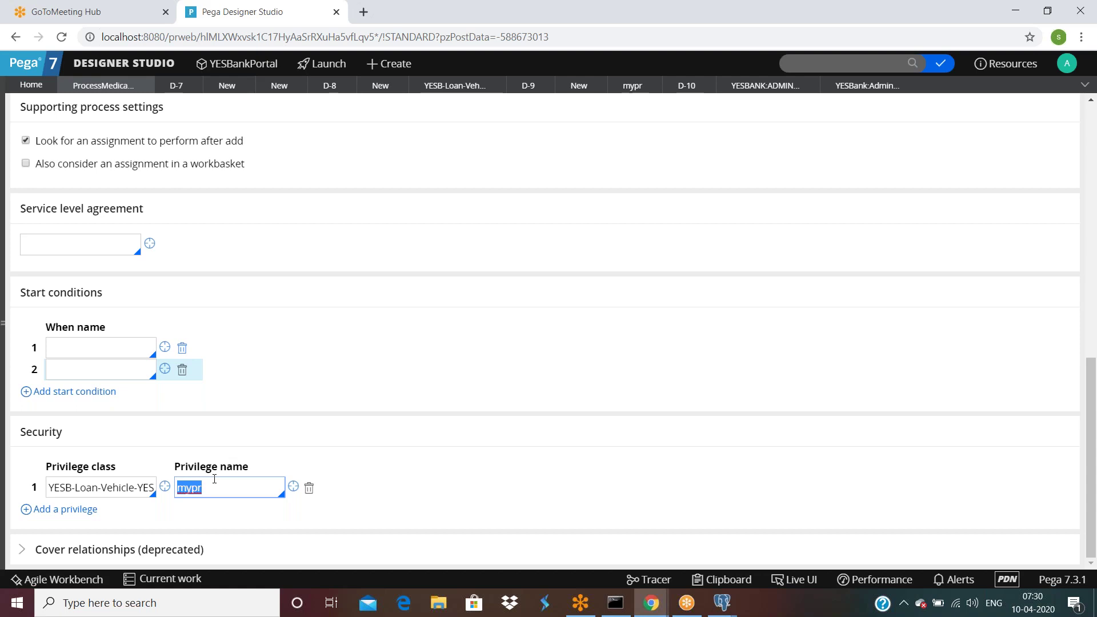
{"action": "left_click", "coordinate": [406, 412]}
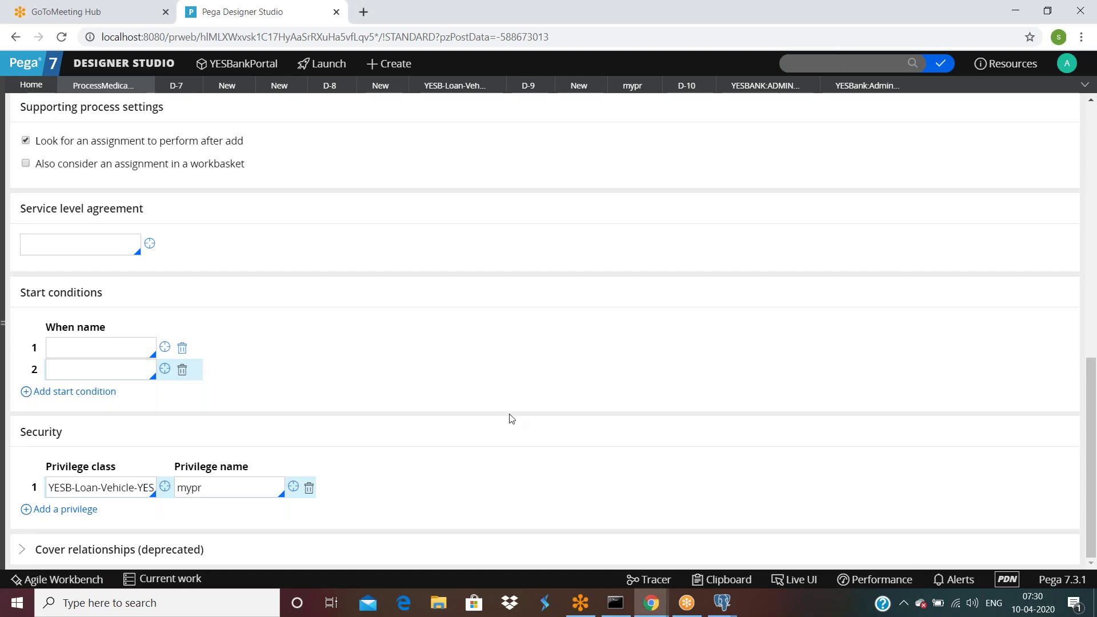
Step: Review ProcessMedicalClaim's process settings and run the flow from its diagram with the mypr privilege in place
{"action": "scroll", "coordinate": [530, 447], "scroll_direction": "up", "scroll_amount": 1}
{"action": "scroll", "coordinate": [530, 448], "scroll_direction": "up", "scroll_amount": 10}
{"action": "scroll", "coordinate": [201, 368], "scroll_direction": "down", "scroll_amount": 10}
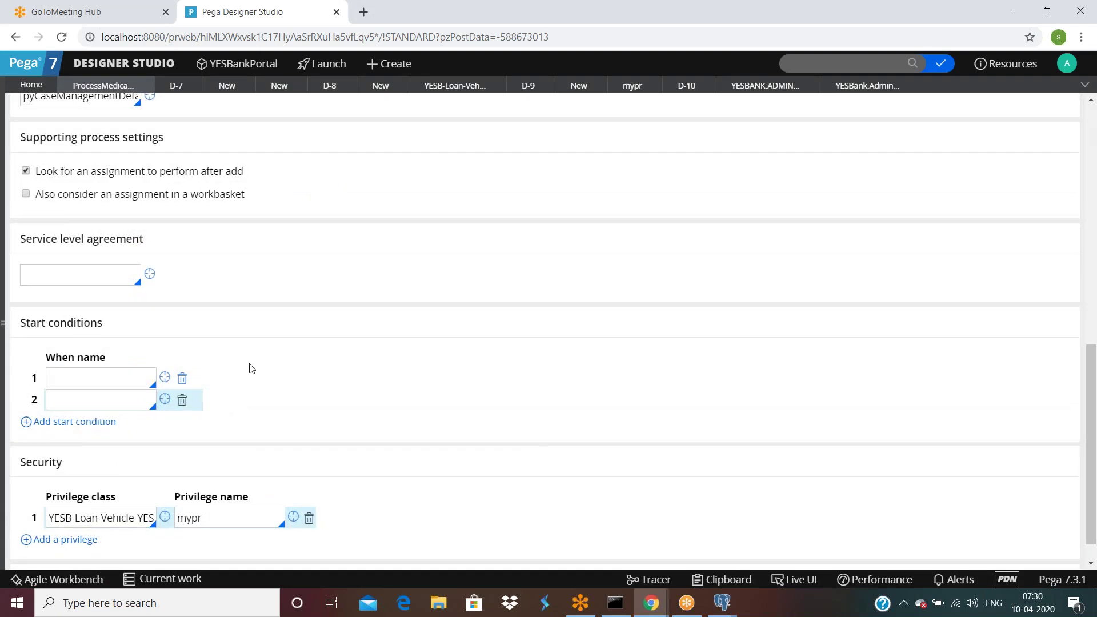
{"action": "scroll", "coordinate": [247, 367], "scroll_direction": "up", "scroll_amount": 8}
{"action": "scroll", "coordinate": [252, 367], "scroll_direction": "up", "scroll_amount": 1}
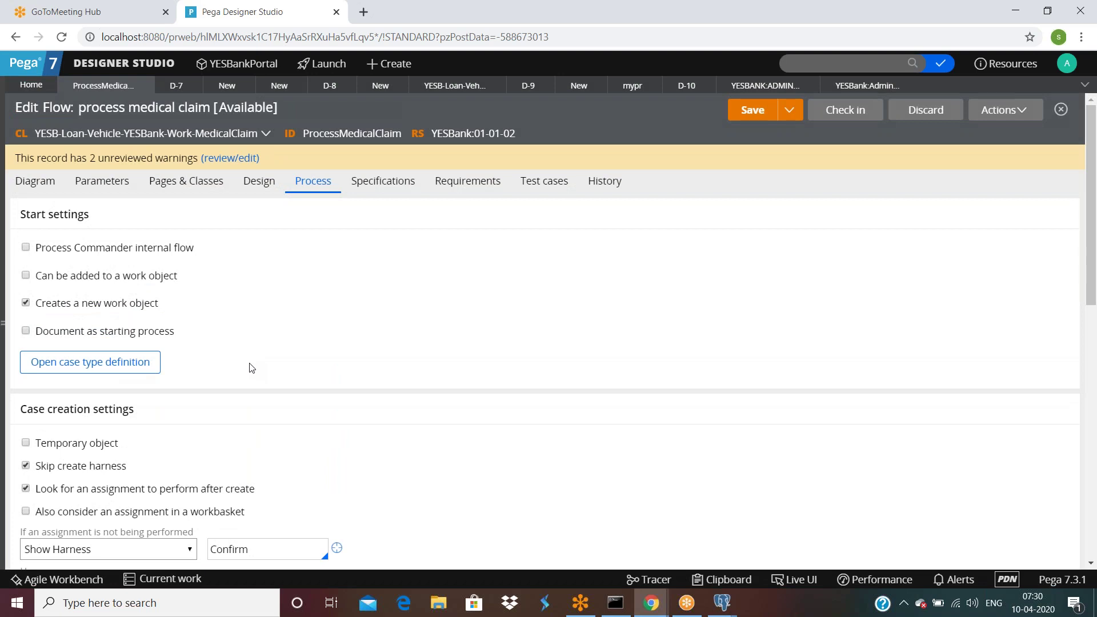
{"action": "left_click", "coordinate": [36, 182]}
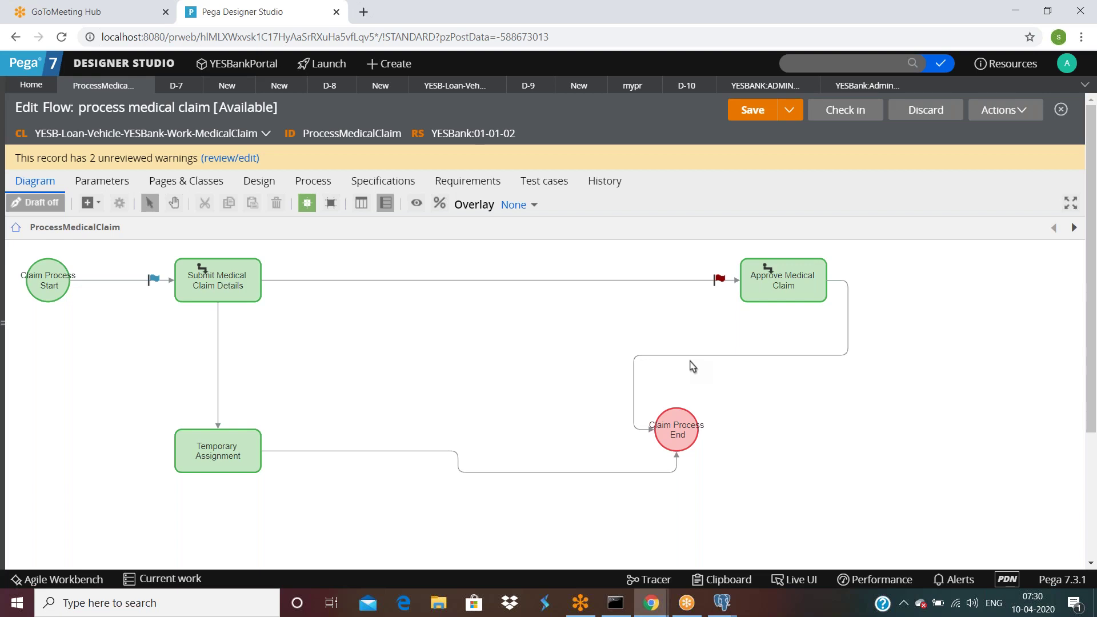
{"action": "left_click", "coordinate": [979, 111]}
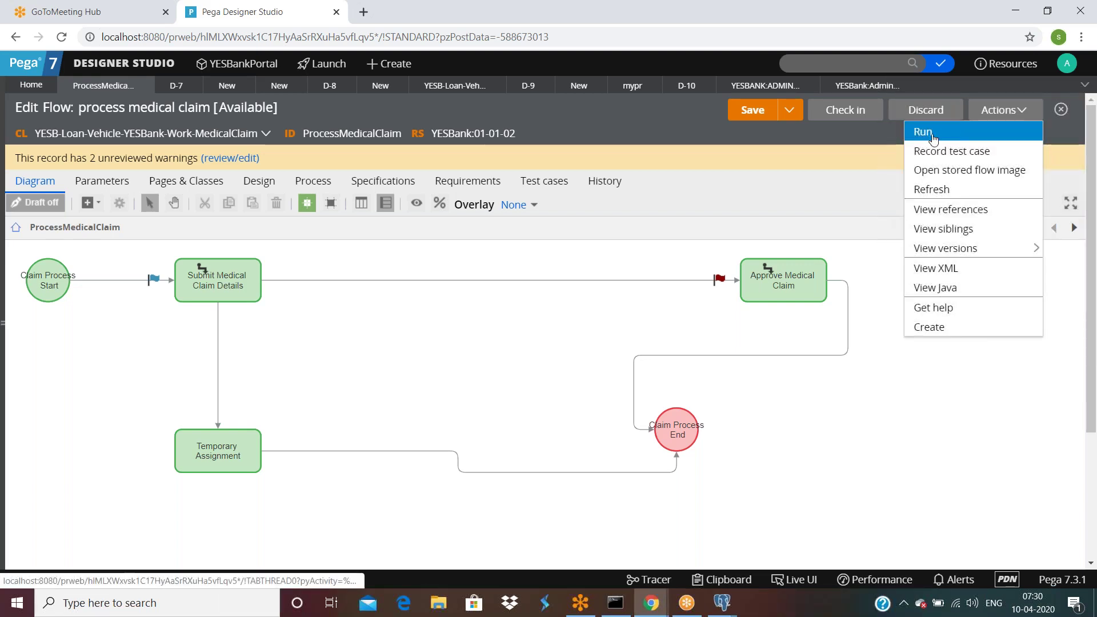
{"action": "left_click", "coordinate": [964, 131]}
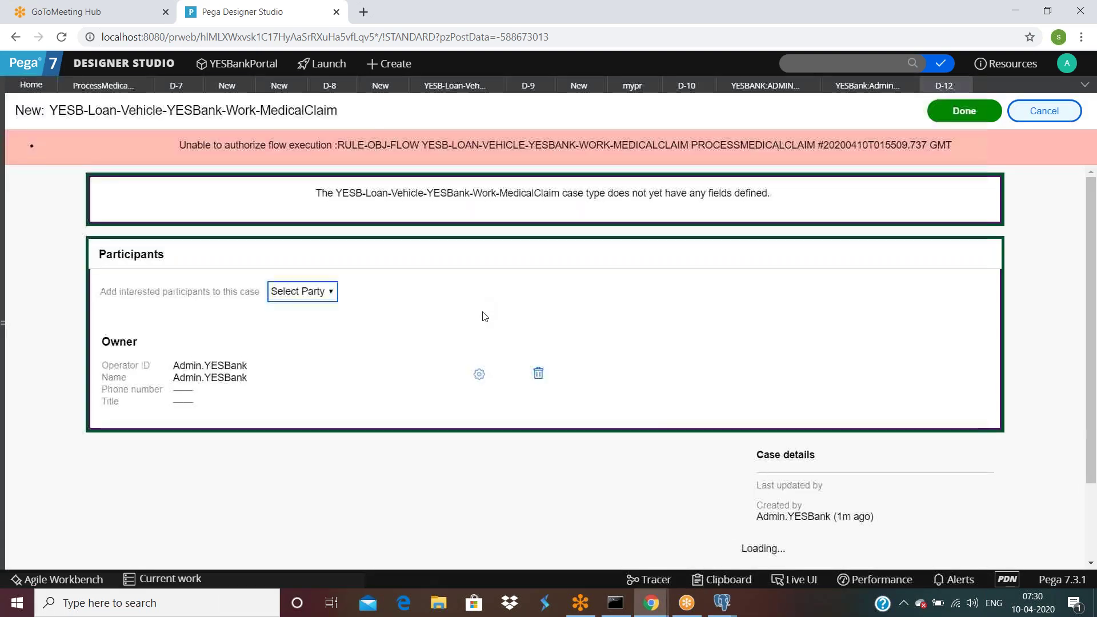
Step: Clear the mypr privilege name from ProcessMedicalClaim's security settings and save the flow
{"action": "left_click", "coordinate": [143, 85]}
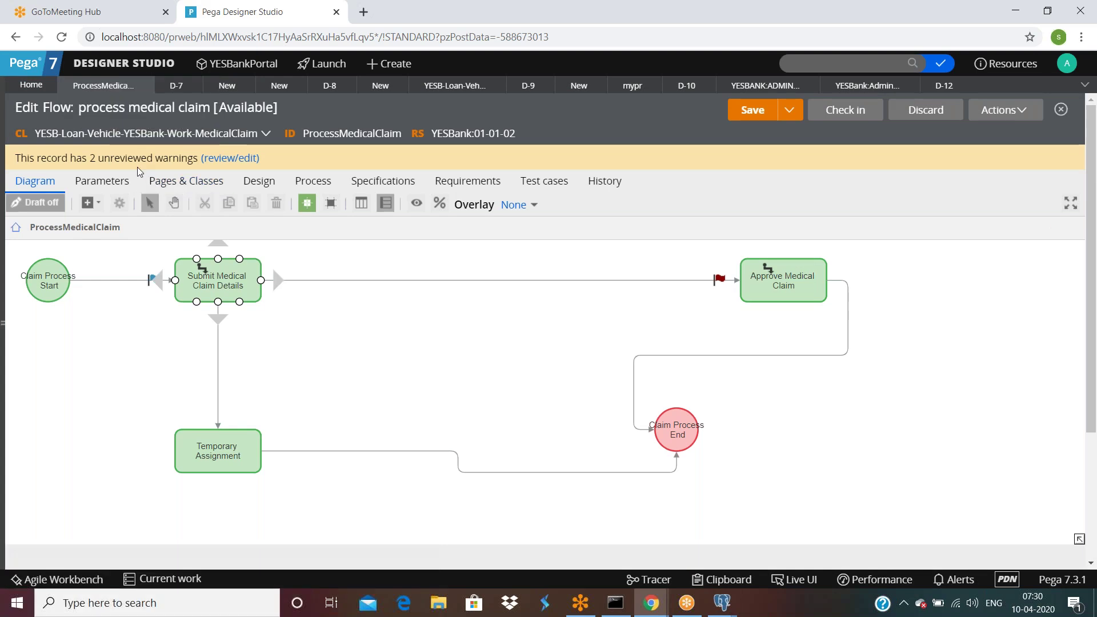
{"action": "left_click", "coordinate": [305, 183]}
{"action": "scroll", "coordinate": [280, 389], "scroll_direction": "down", "scroll_amount": 10}
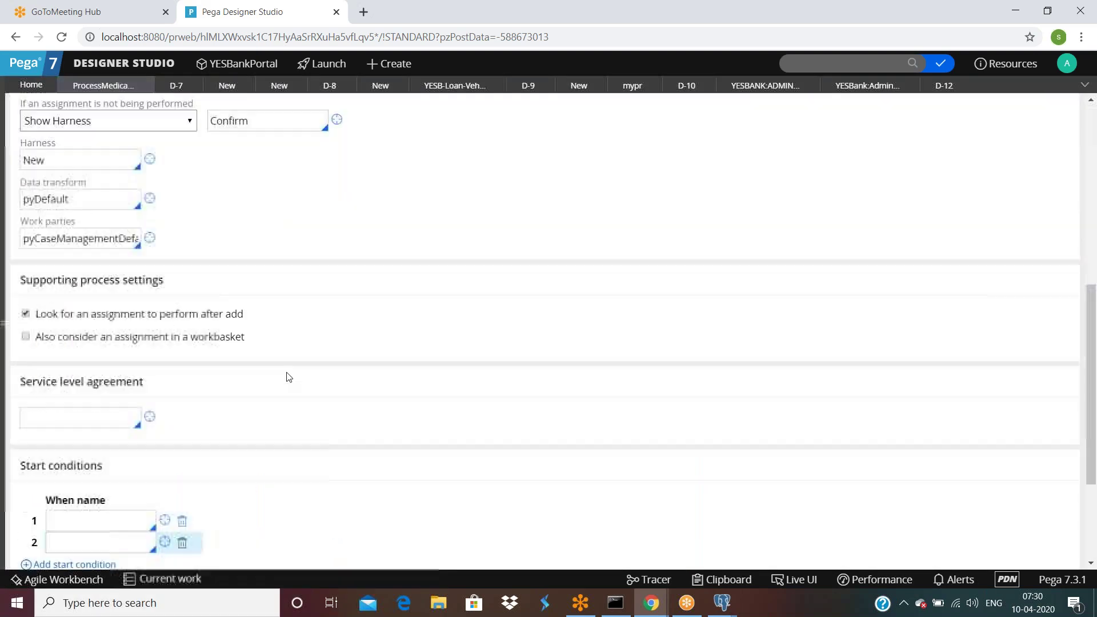
{"action": "double_click", "coordinate": [230, 488]}
{"action": "key", "text": "BackSpace"}
{"action": "scroll", "coordinate": [623, 389], "scroll_direction": "up", "scroll_amount": 10}
{"action": "left_click", "coordinate": [752, 109]}
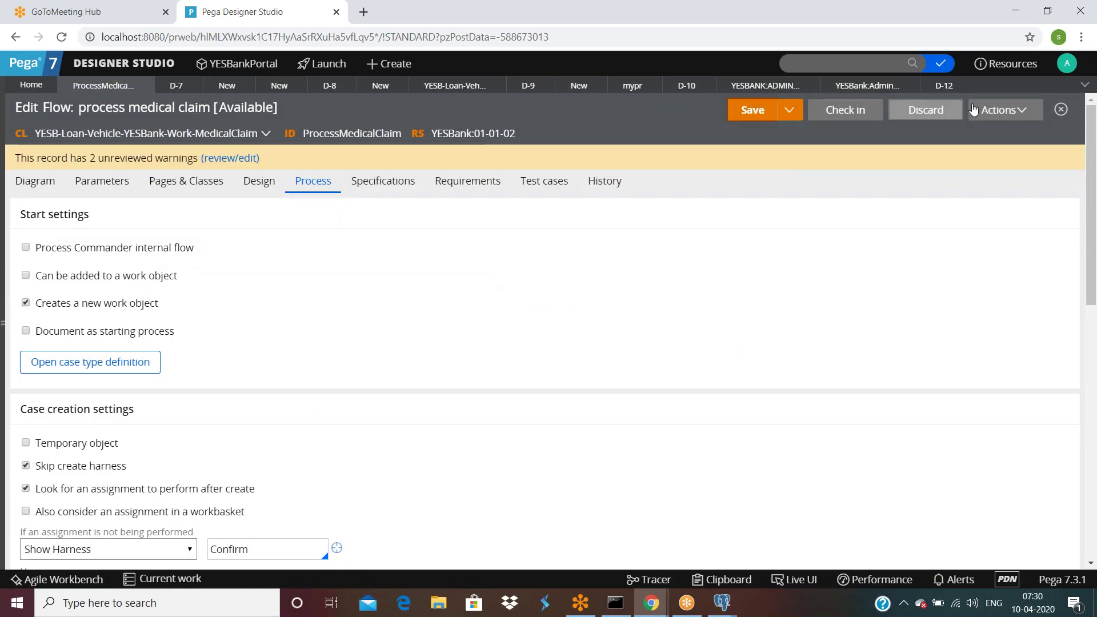
Step: Run the flow again and close the second-last New, mypr, D-10, access group and access role tabs
{"action": "left_click", "coordinate": [1005, 110]}
{"action": "left_click", "coordinate": [952, 130]}
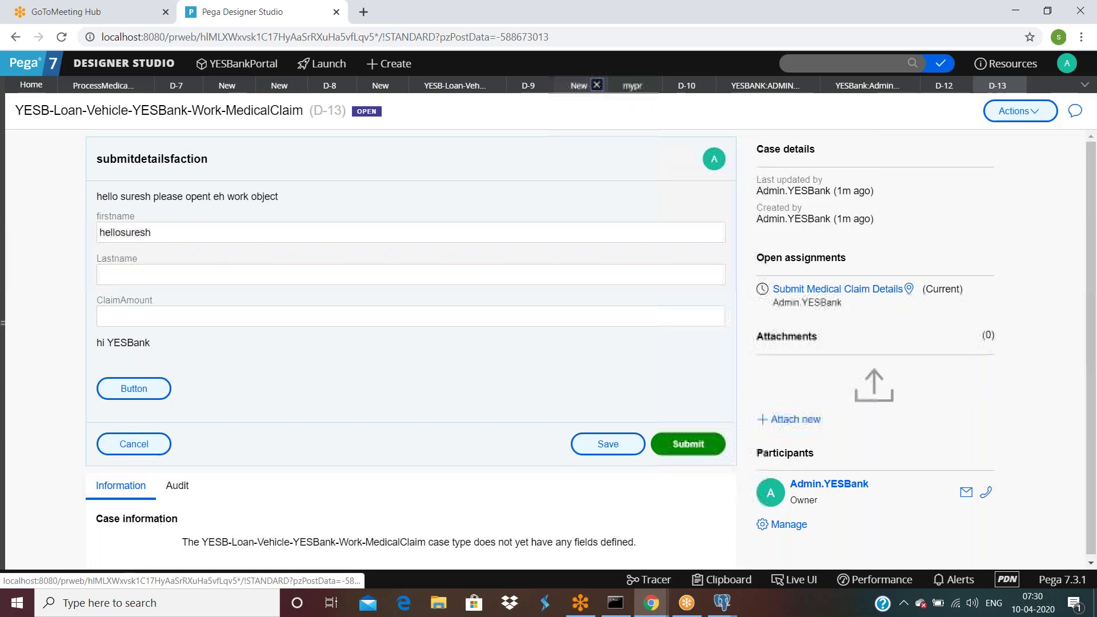
{"action": "left_click", "coordinate": [597, 84]}
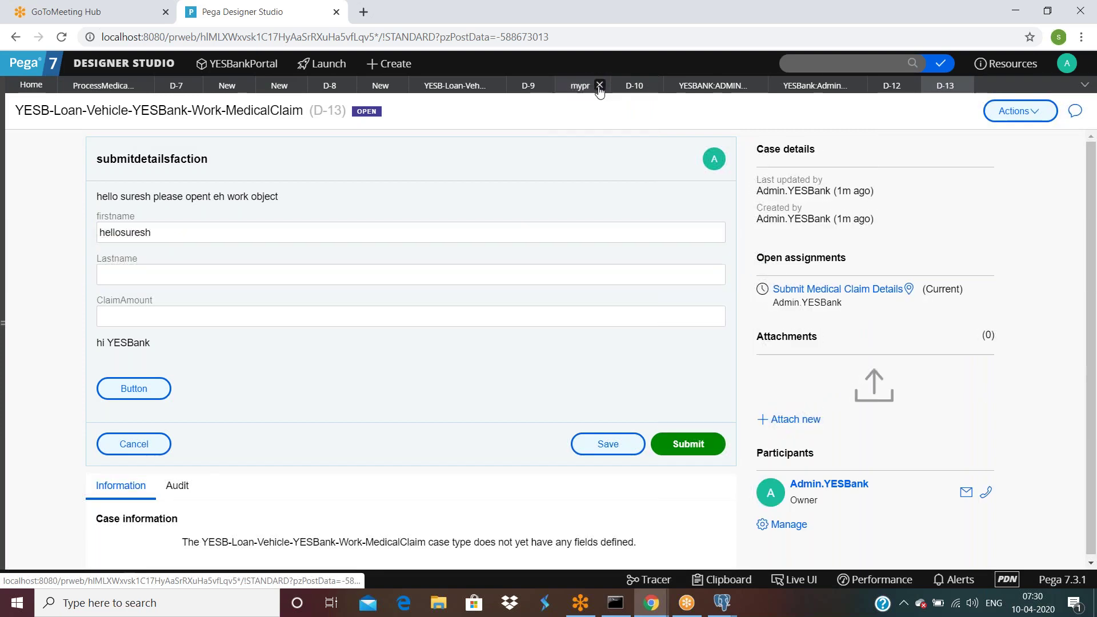
{"action": "left_click", "coordinate": [598, 84]}
{"action": "left_click", "coordinate": [597, 85]}
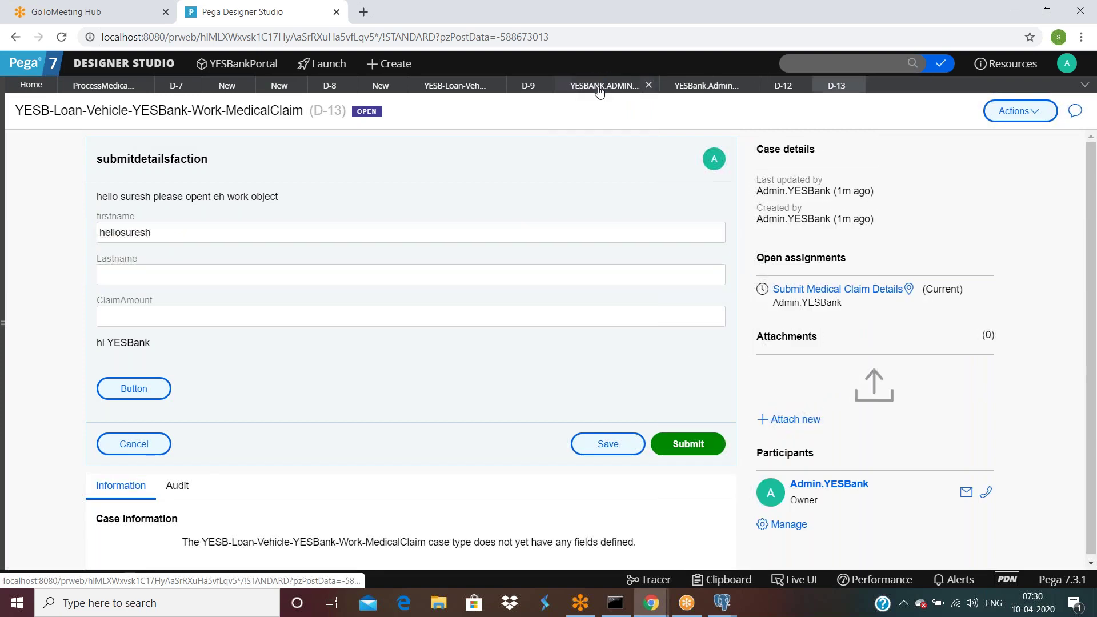
{"action": "left_click", "coordinate": [649, 85]}
{"action": "left_click", "coordinate": [649, 85]}
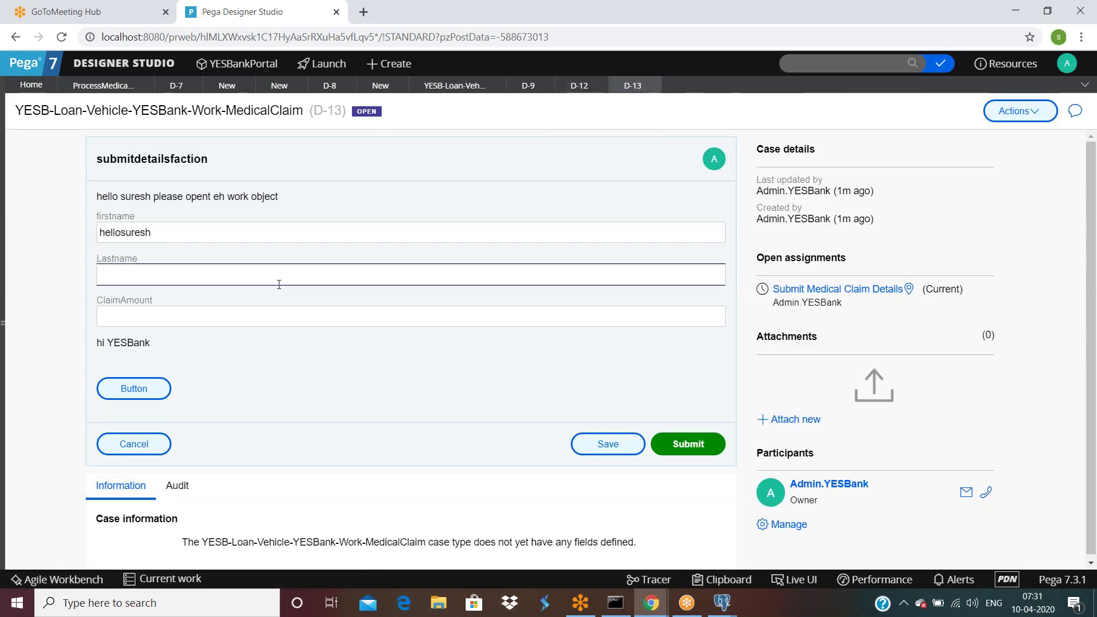
Step: Fill in the new medical claim case with a first name, a last name and a ClaimAmount of 2344
{"action": "double_click", "coordinate": [247, 238]}
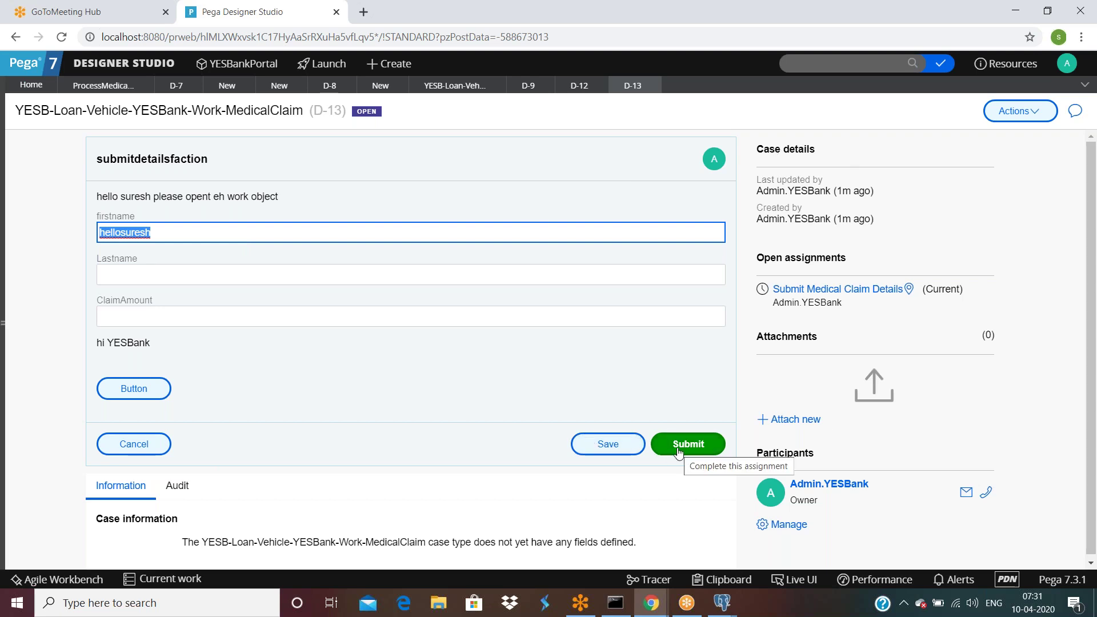
{"action": "type", "text": "suresh"}
{"action": "key", "text": "Tab"}
{"action": "type", "text": "t"}
{"action": "key", "text": "Tab"}
{"action": "type", "text": "2344"}
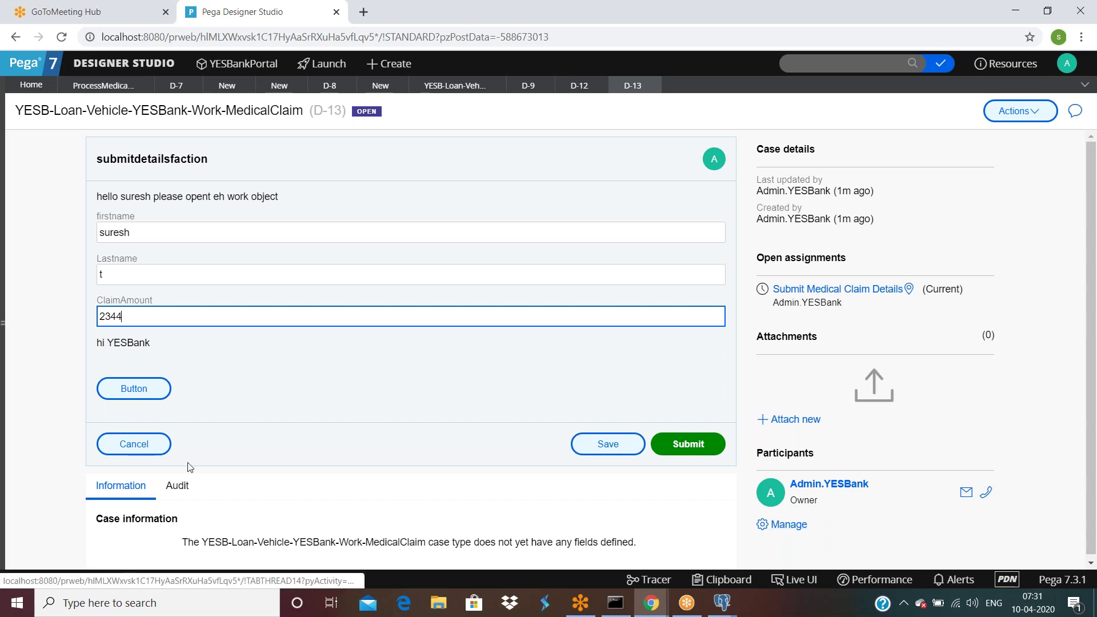
Step: Inspect the claim form with Live UI and open the pyCaseActionAreaButtons section that supplies its action buttons
{"action": "left_click", "coordinate": [792, 579]}
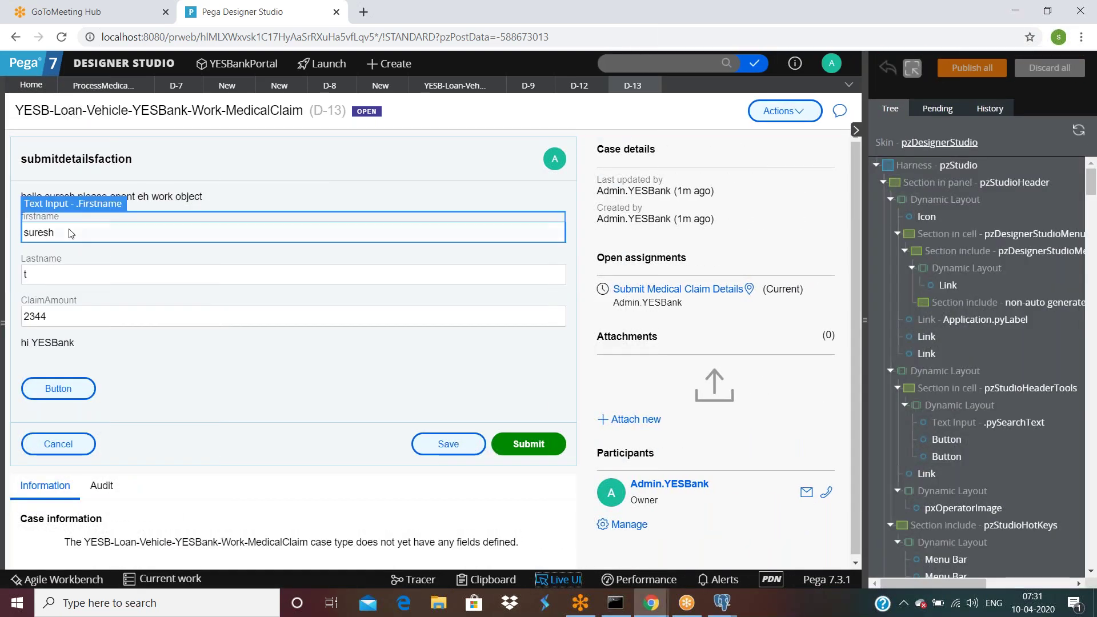
{"action": "left_click", "coordinate": [71, 233]}
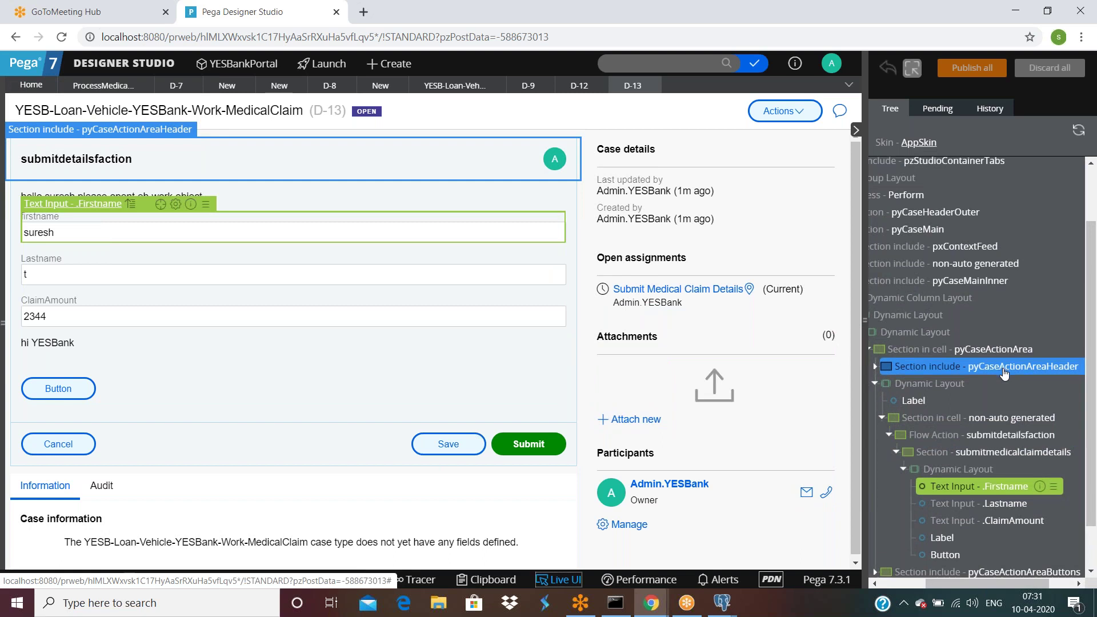
{"action": "scroll", "coordinate": [1005, 372], "scroll_direction": "down", "scroll_amount": 1}
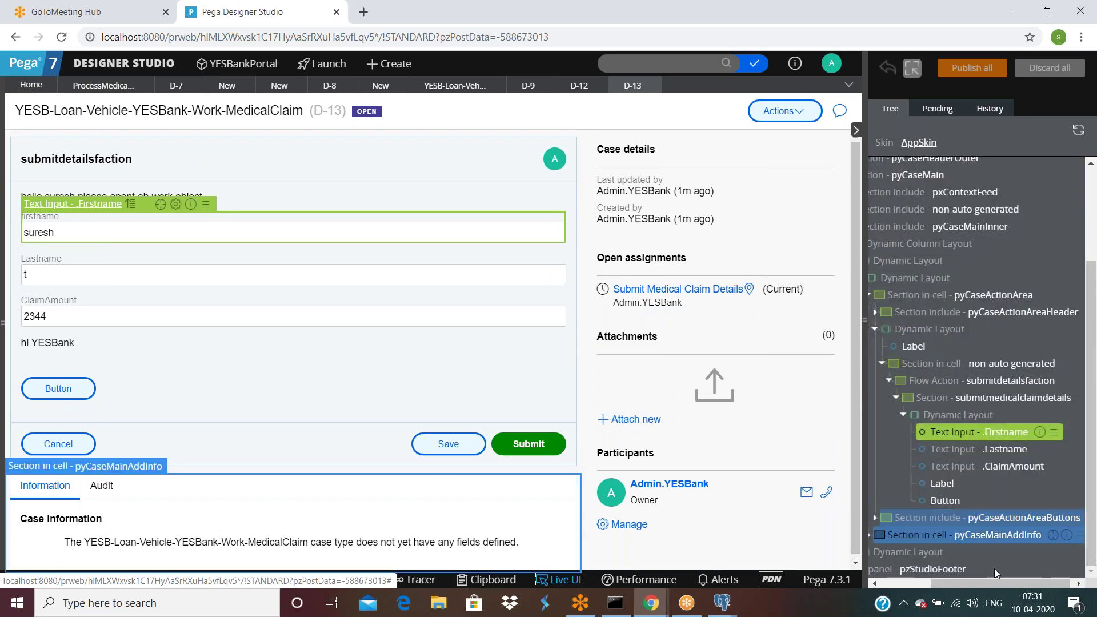
{"action": "left_click_drag", "start_coordinate": [998, 582], "coordinate": [1015, 582]}
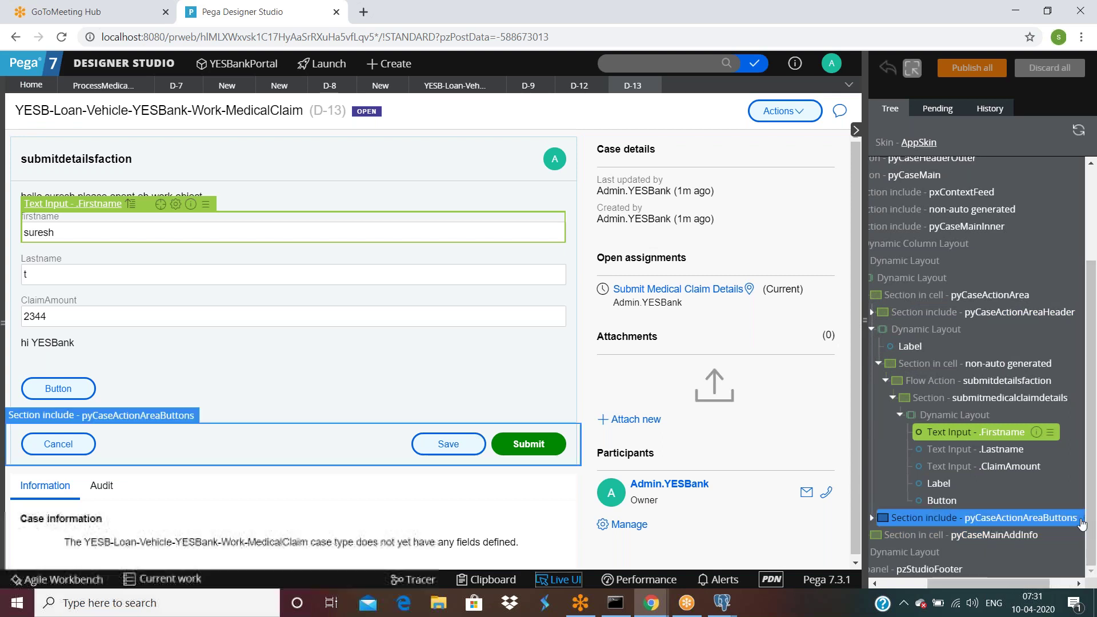
{"action": "left_click", "coordinate": [1078, 520]}
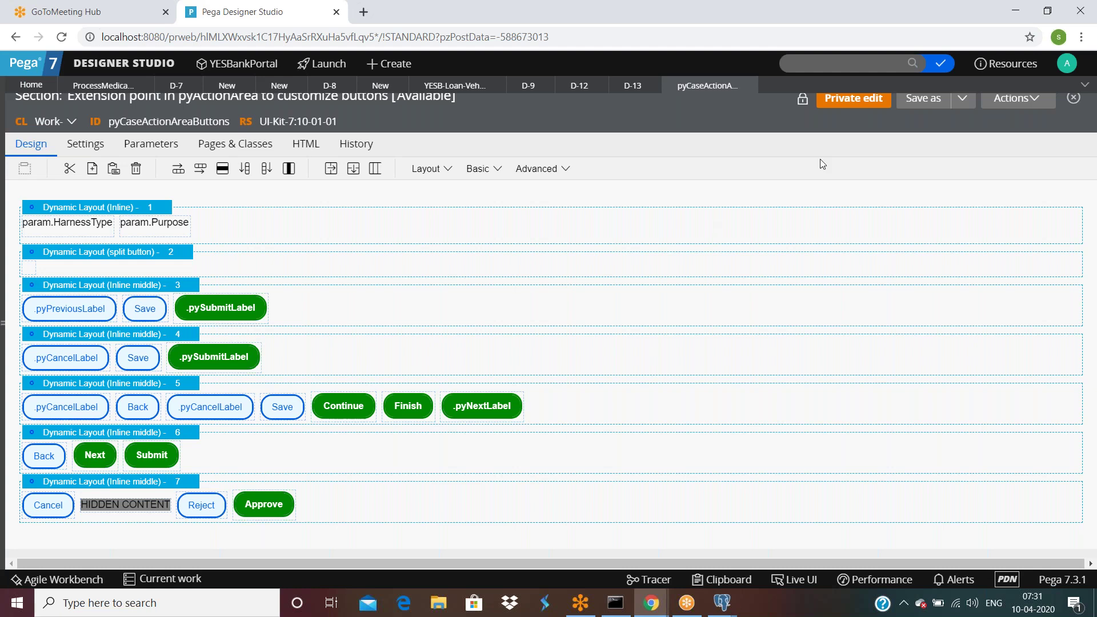
Step: Compare the case's action buttons with the pyCaseActionAreaButtons layouts and open the properties of Dynamic Layout 4
{"action": "left_click", "coordinate": [627, 87]}
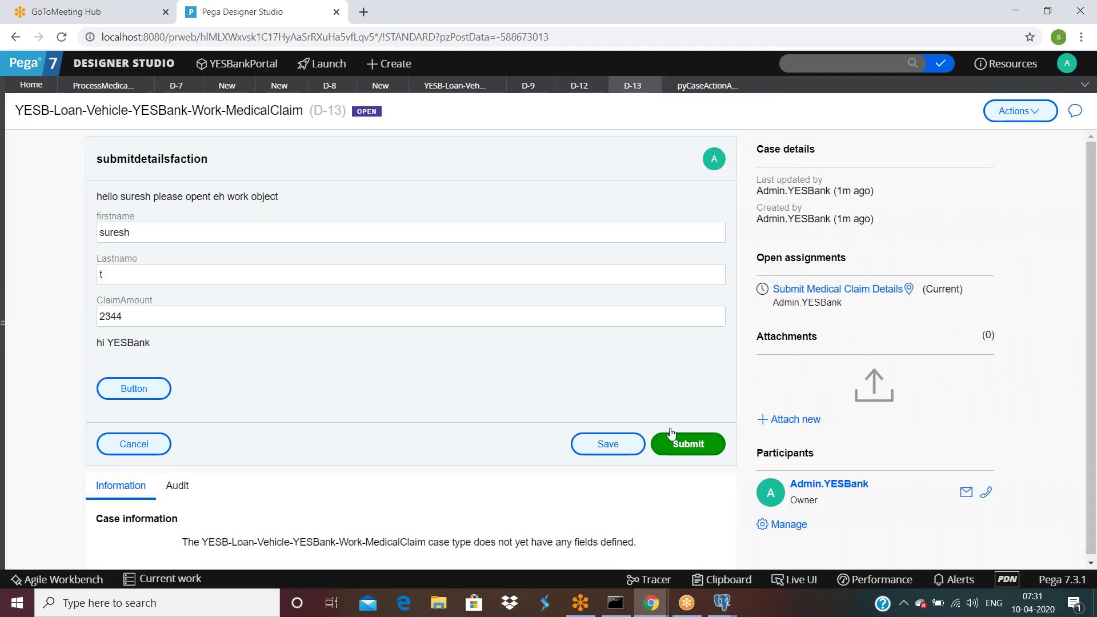
{"action": "left_click", "coordinate": [707, 87]}
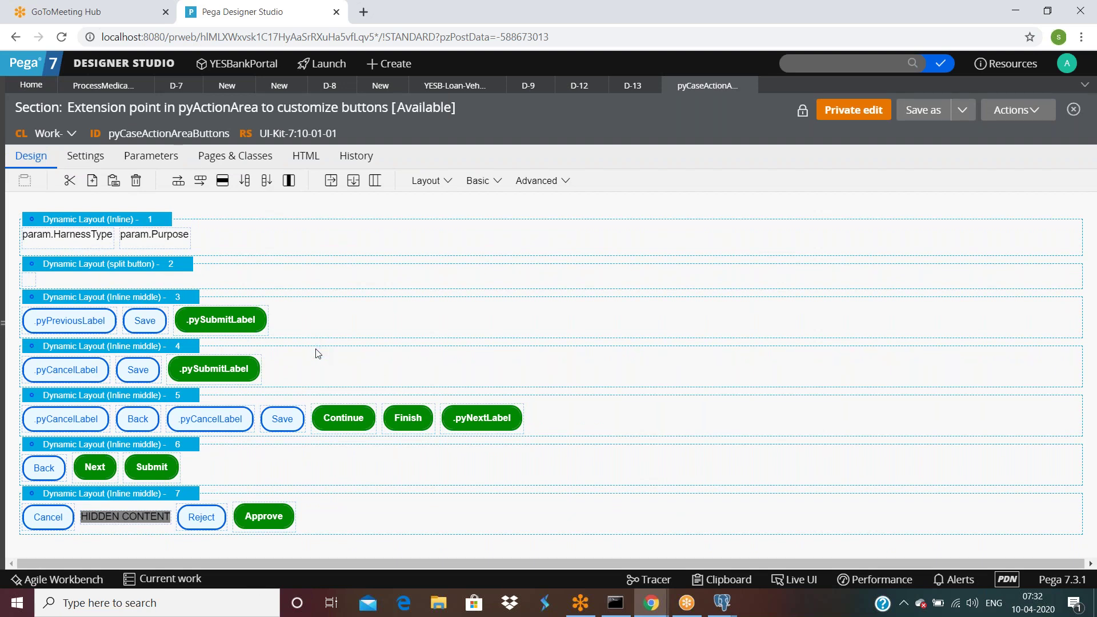
{"action": "left_click", "coordinate": [136, 303]}
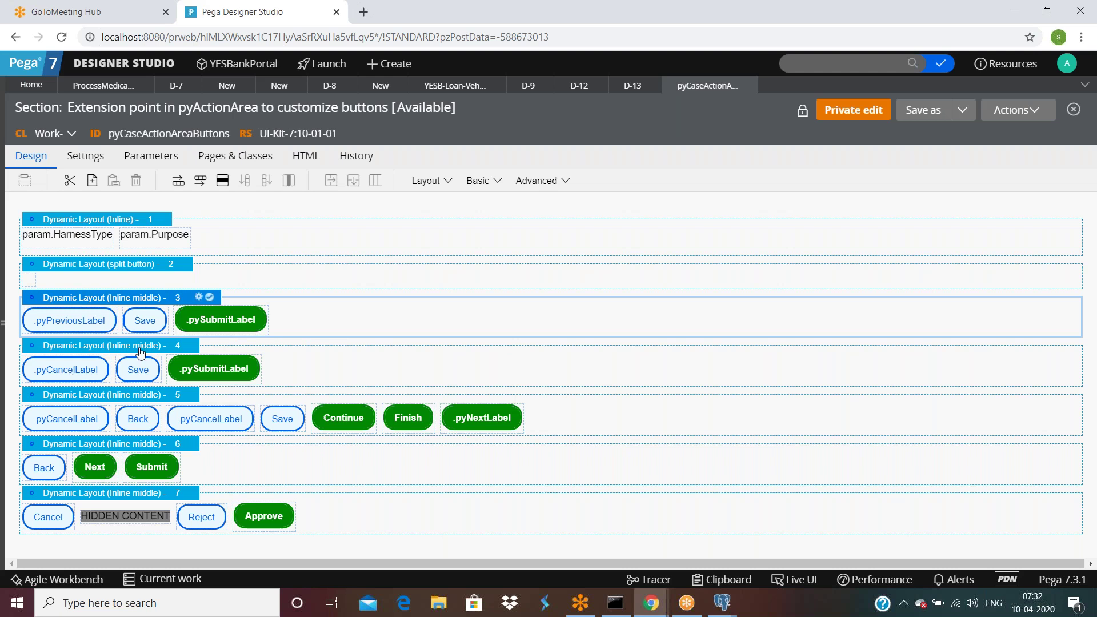
{"action": "left_click", "coordinate": [199, 348]}
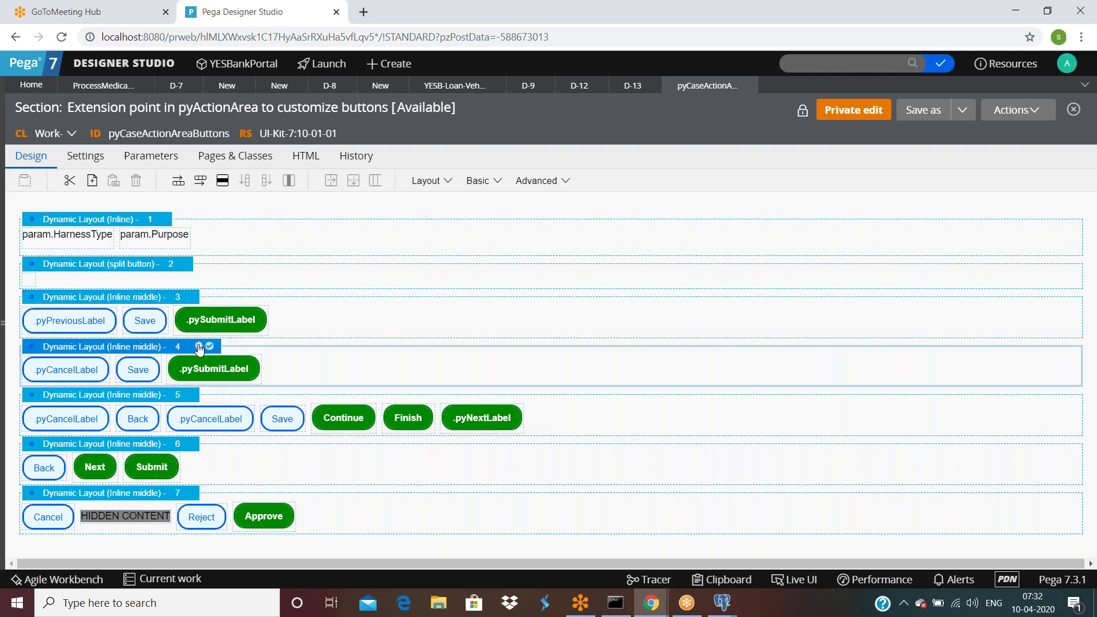
{"action": "left_click", "coordinate": [199, 347]}
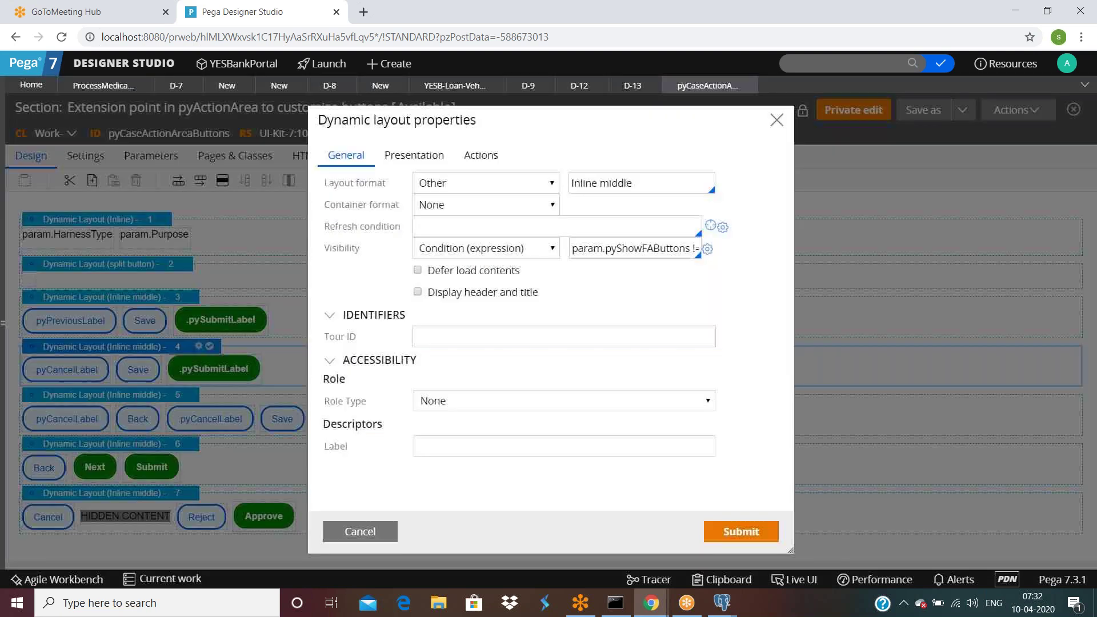
Step: Read through the layout's full visibility condition expression and close its properties without changes
{"action": "left_click", "coordinate": [601, 248]}
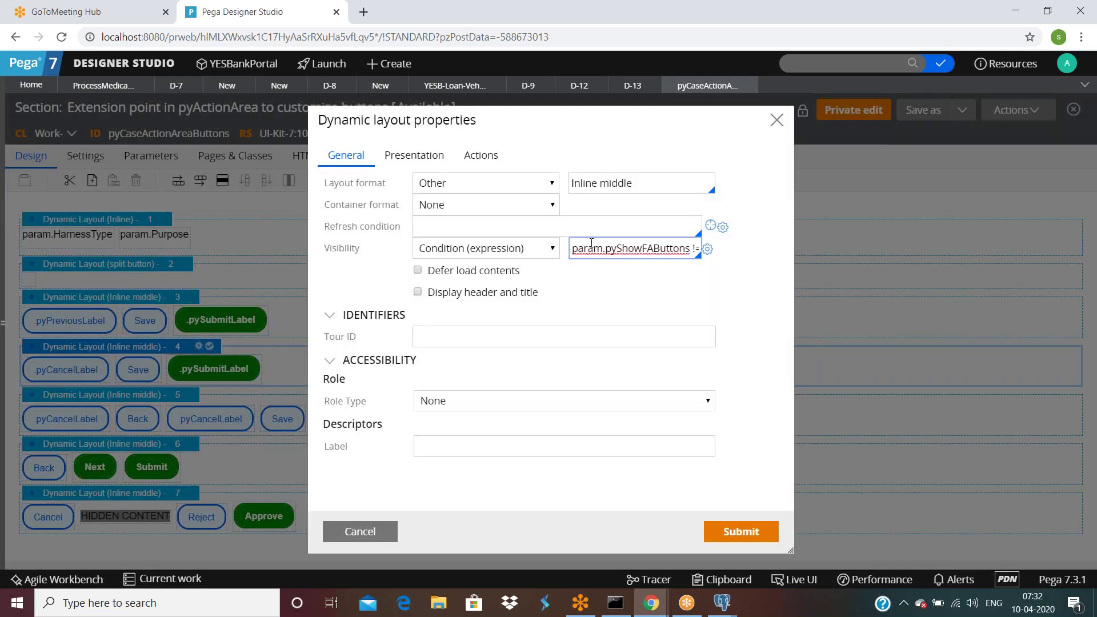
{"action": "key", "text": "Right"}
{"action": "key", "text": "Right"}
{"action": "key", "text": "Right"}
{"action": "key", "text": "Right"}
{"action": "key", "text": "Right"}
{"action": "key", "text": "Right"}
{"action": "key", "text": "Right"}
{"action": "key", "text": "Right"}
{"action": "key", "text": "Right"}
{"action": "key", "text": "Right"}
{"action": "key", "text": "Right"}
{"action": "key", "text": "Right"}
{"action": "key", "text": "Right"}
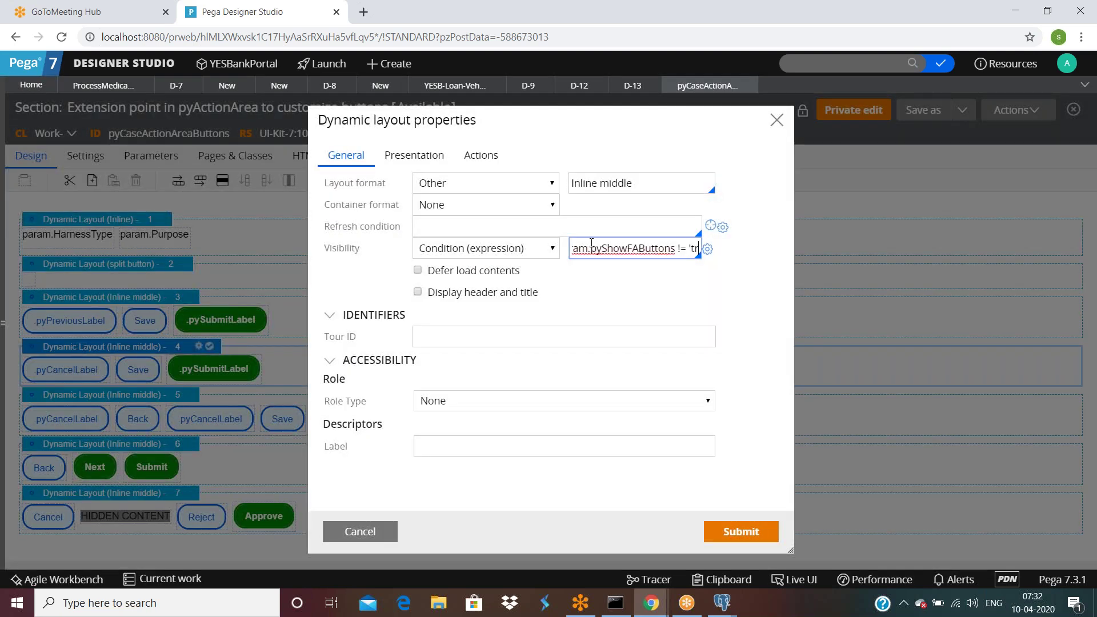
{"action": "key", "text": "Right"}
{"action": "key", "text": "Right"}
{"action": "key", "text": "Right"}
{"action": "key", "text": "Right"}
{"action": "key", "text": "Right"}
{"action": "key", "text": "Right"}
{"action": "key", "text": "Right"}
{"action": "key", "text": "Right"}
{"action": "key", "text": "Right"}
{"action": "key", "text": "Right"}
{"action": "key", "text": "Right"}
{"action": "key", "text": "Right"}
{"action": "key", "text": "Right"}
{"action": "key", "text": "Right"}
{"action": "key", "text": "Right"}
{"action": "key", "text": "Right"}
{"action": "key", "text": "Right"}
{"action": "key", "text": "Right"}
{"action": "key", "text": "Right"}
{"action": "key", "text": "Right"}
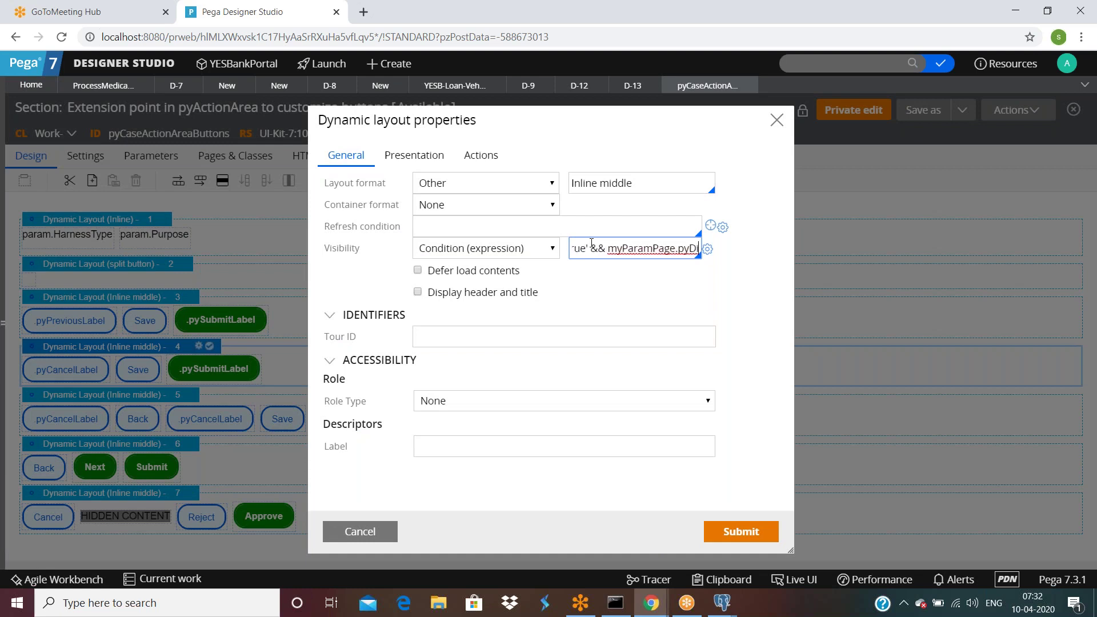
{"action": "key", "text": "Right"}
{"action": "key", "text": "Right"}
{"action": "key", "text": "Right"}
{"action": "key", "text": "Right"}
{"action": "key", "text": "Right"}
{"action": "key", "text": "Right"}
{"action": "key", "text": "Right"}
{"action": "key", "text": "Right"}
{"action": "key", "text": "Right"}
{"action": "key", "text": "Right"}
{"action": "key", "text": "Right"}
{"action": "key", "text": "Right"}
{"action": "key", "text": "Right"}
{"action": "key", "text": "Right"}
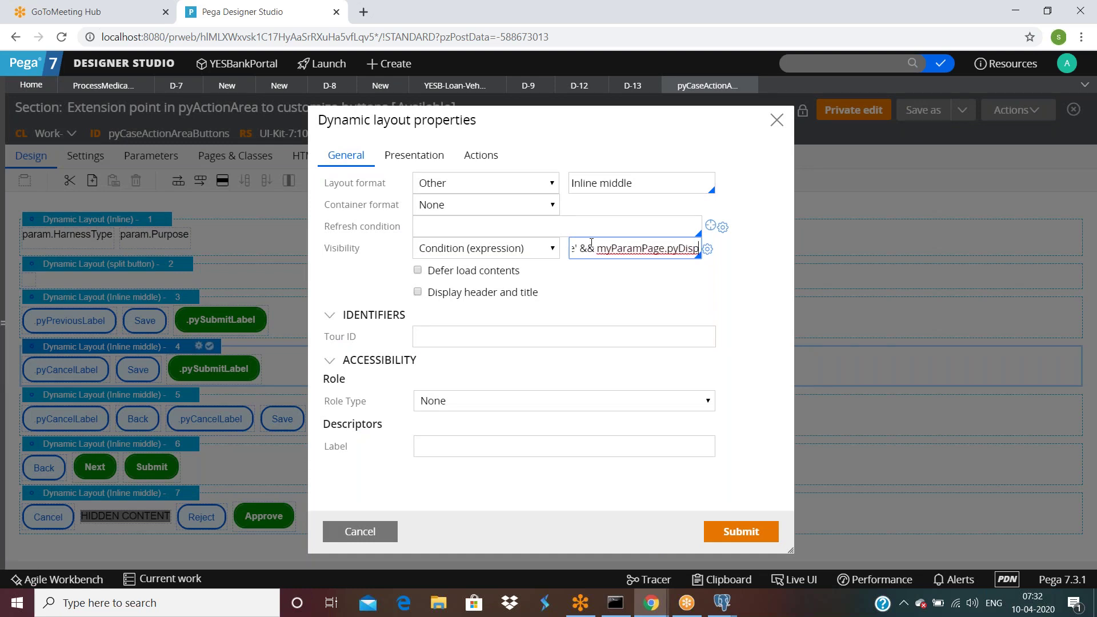
{"action": "key", "text": "Right"}
{"action": "key", "text": "Right"}
{"action": "key", "text": "Right"}
{"action": "key", "text": "Right"}
{"action": "key", "text": "Right"}
{"action": "key", "text": "Right"}
{"action": "key", "text": "Right"}
{"action": "key", "text": "Right"}
{"action": "key", "text": "Right"}
{"action": "key", "text": "Right"}
{"action": "key", "text": "Right"}
{"action": "key", "text": "Right"}
{"action": "key", "text": "Right"}
{"action": "key", "text": "Right"}
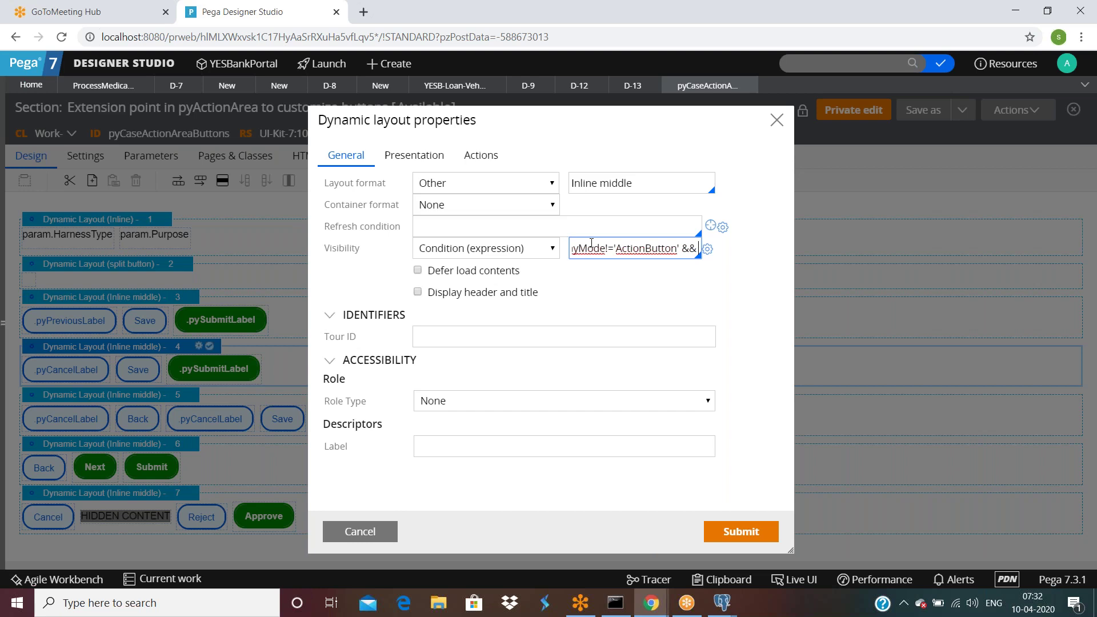
{"action": "key", "text": "Right"}
{"action": "key", "text": "Right"}
{"action": "key", "text": "Right"}
{"action": "key", "text": "Right"}
{"action": "key", "text": "Right"}
{"action": "key", "text": "Right"}
{"action": "key", "text": "Right"}
{"action": "key", "text": "Right"}
{"action": "key", "text": "Right"}
{"action": "key", "text": "Right"}
{"action": "key", "text": "Right"}
{"action": "key", "text": "Right"}
{"action": "key", "text": "Right"}
{"action": "key", "text": "Right"}
{"action": "key", "text": "Right"}
{"action": "key", "text": "Right"}
{"action": "key", "text": "Right"}
{"action": "key", "text": "Right"}
{"action": "key", "text": "Right"}
{"action": "key", "text": "Right"}
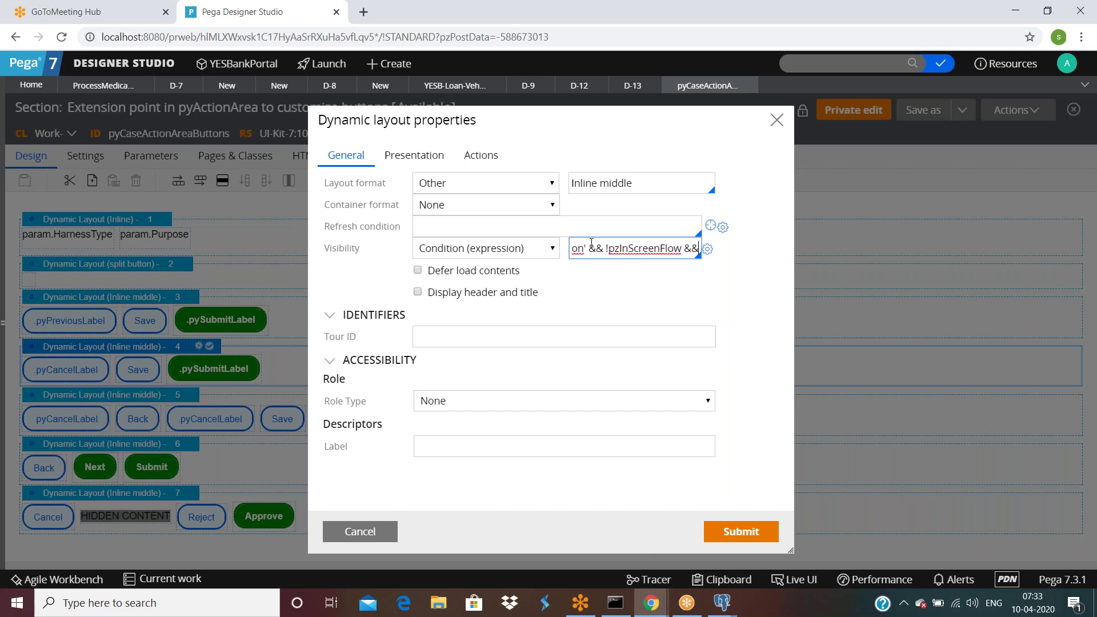
{"action": "key", "text": "Right"}
{"action": "key", "text": "Right"}
{"action": "key", "text": "Right"}
{"action": "key", "text": "Right"}
{"action": "key", "text": "Right"}
{"action": "key", "text": "Right"}
{"action": "key", "text": "Right"}
{"action": "key", "text": "Right"}
{"action": "key", "text": "Right"}
{"action": "key", "text": "Right"}
{"action": "key", "text": "Right"}
{"action": "key", "text": "Right"}
{"action": "key", "text": "Right"}
{"action": "key", "text": "Right"}
{"action": "key", "text": "Right"}
{"action": "key", "text": "Right"}
{"action": "key", "text": "Right"}
{"action": "key", "text": "Right"}
{"action": "key", "text": "Right"}
{"action": "key", "text": "Right"}
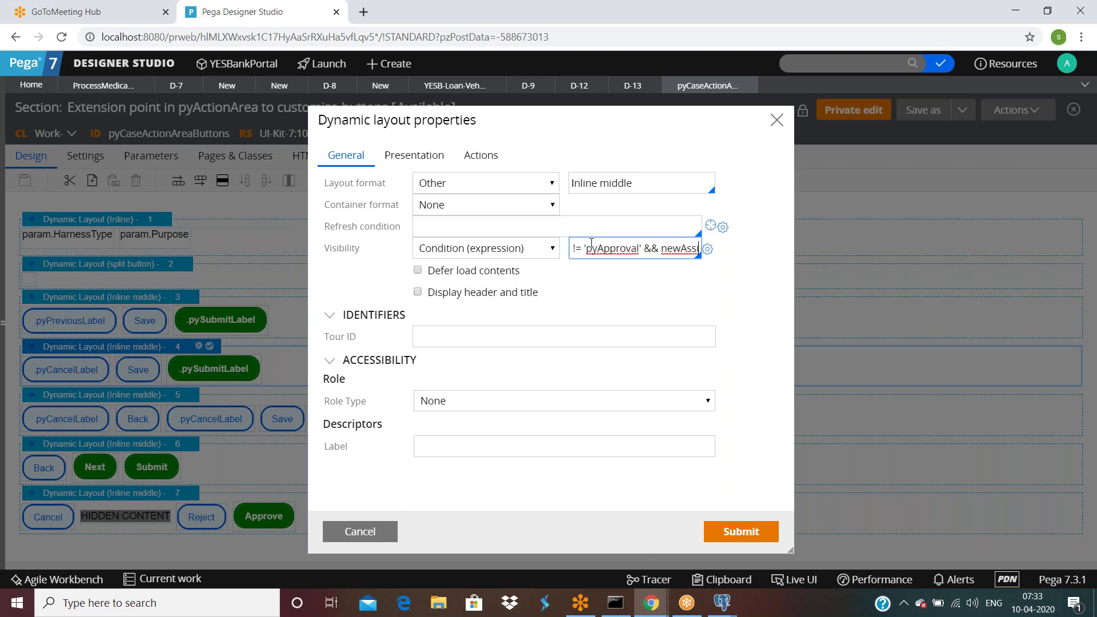
{"action": "key", "text": "Right"}
{"action": "key", "text": "Right"}
{"action": "key", "text": "Right"}
{"action": "key", "text": "Right"}
{"action": "key", "text": "Right"}
{"action": "key", "text": "Right"}
{"action": "key", "text": "Right"}
{"action": "key", "text": "Right"}
{"action": "key", "text": "Right"}
{"action": "key", "text": "Right"}
{"action": "key", "text": "Right"}
{"action": "key", "text": "Right"}
{"action": "key", "text": "Right"}
{"action": "key", "text": "Right"}
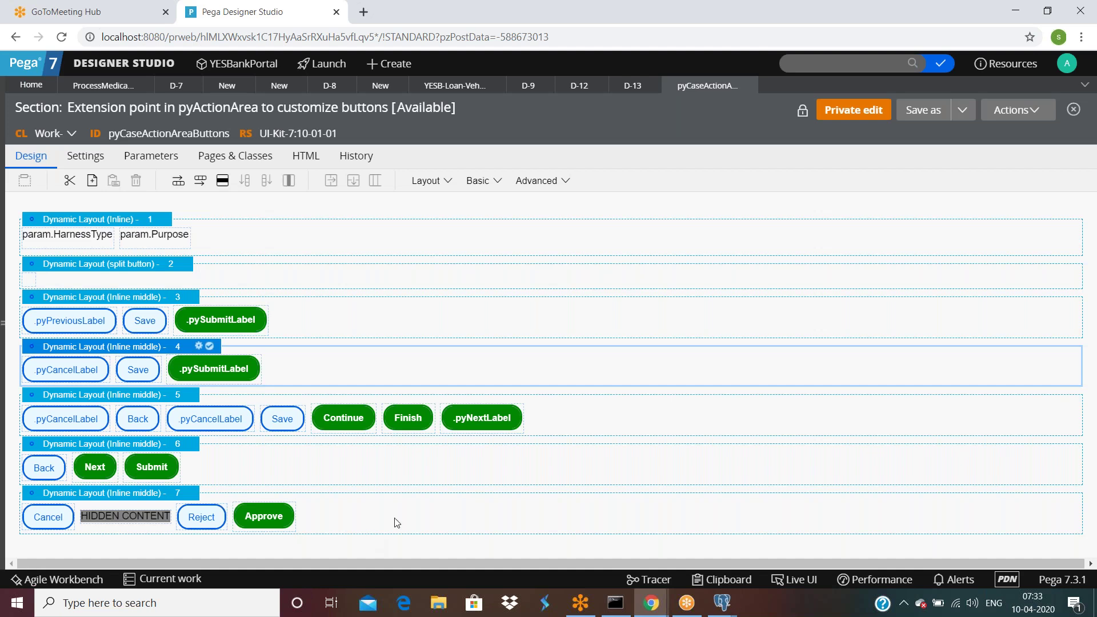
Step: Return to case D-13, inspect the Cancel button with Live UI and open the properties of its parent dynamic layout
{"action": "left_click", "coordinate": [634, 86]}
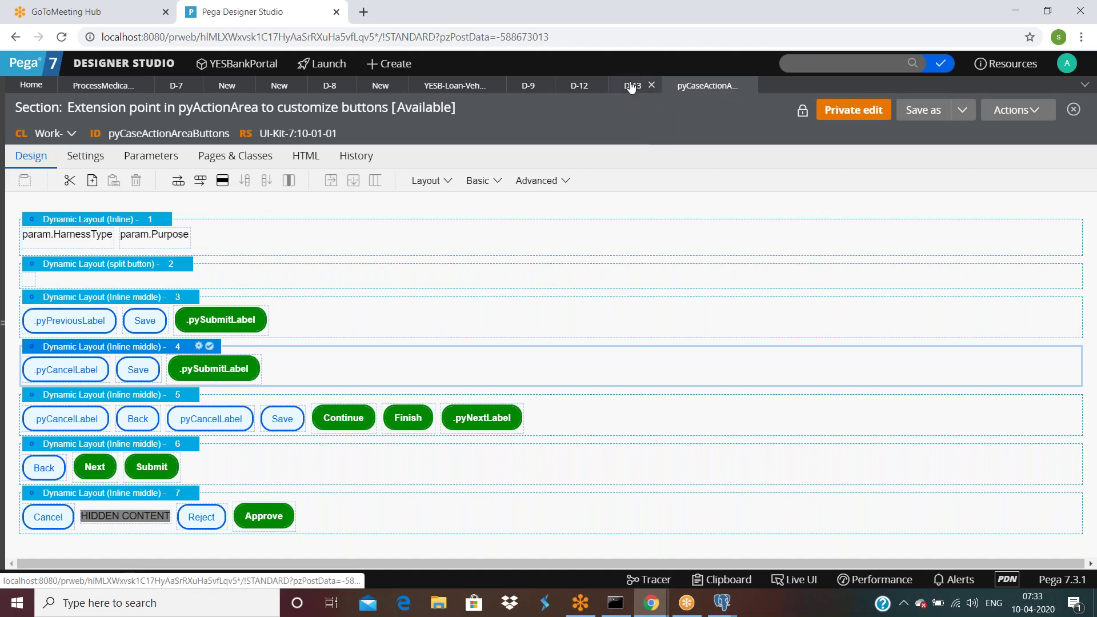
{"action": "left_click", "coordinate": [797, 579]}
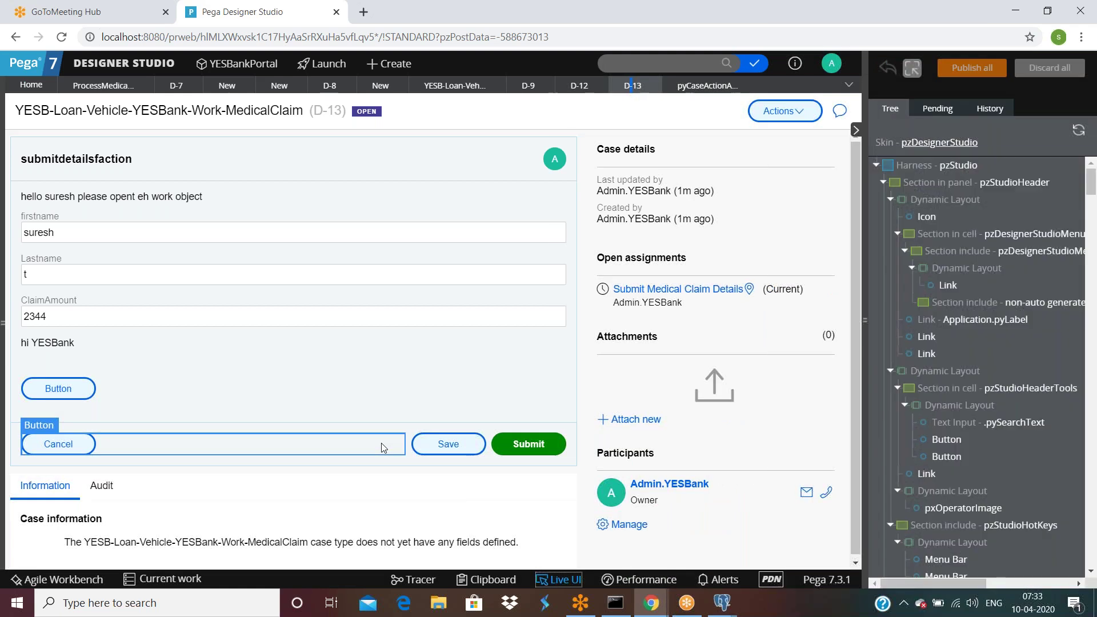
{"action": "left_click", "coordinate": [383, 448]}
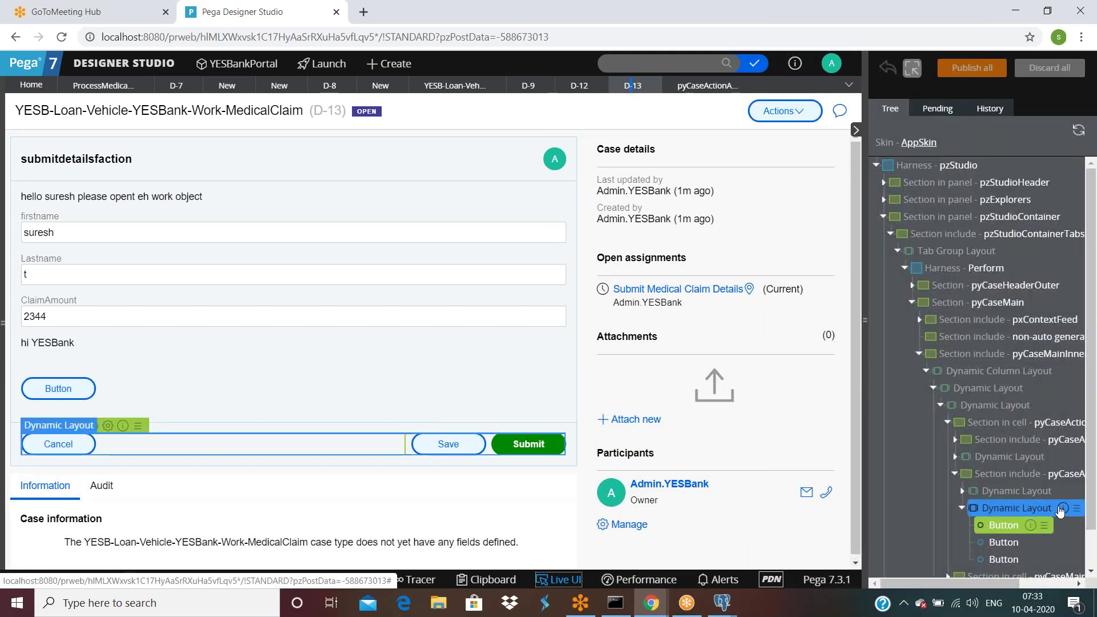
{"action": "left_click", "coordinate": [1040, 511]}
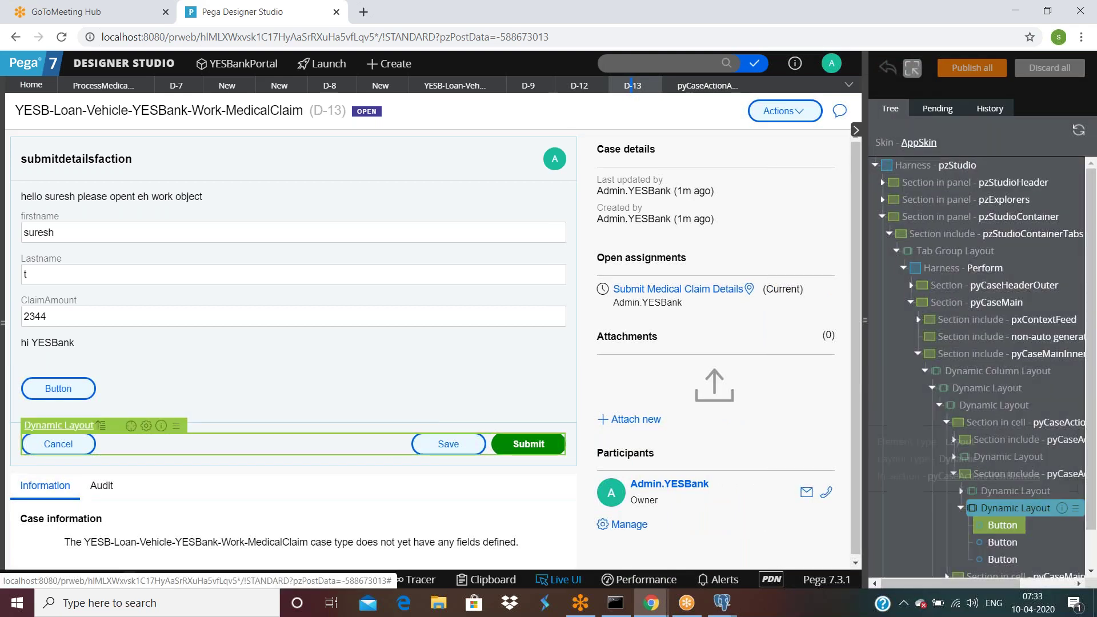
{"action": "left_click", "coordinate": [146, 428]}
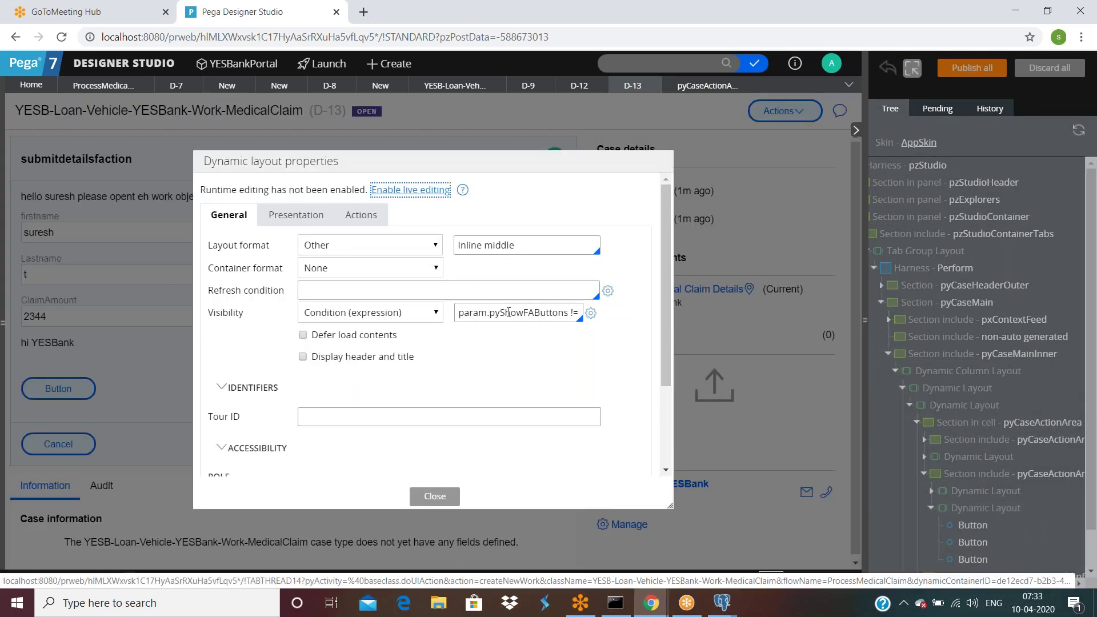
Step: Read through the full visibility condition of the action buttons' layout, close its properties and turn off Live UI
{"action": "left_click", "coordinate": [509, 312]}
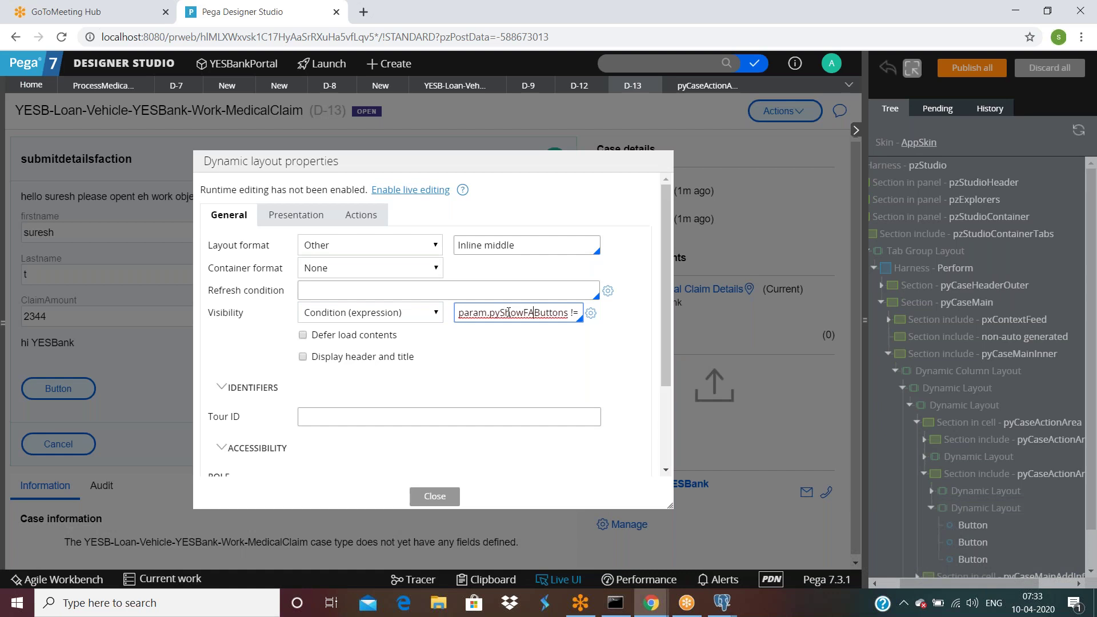
{"action": "type", "text": "'true"}
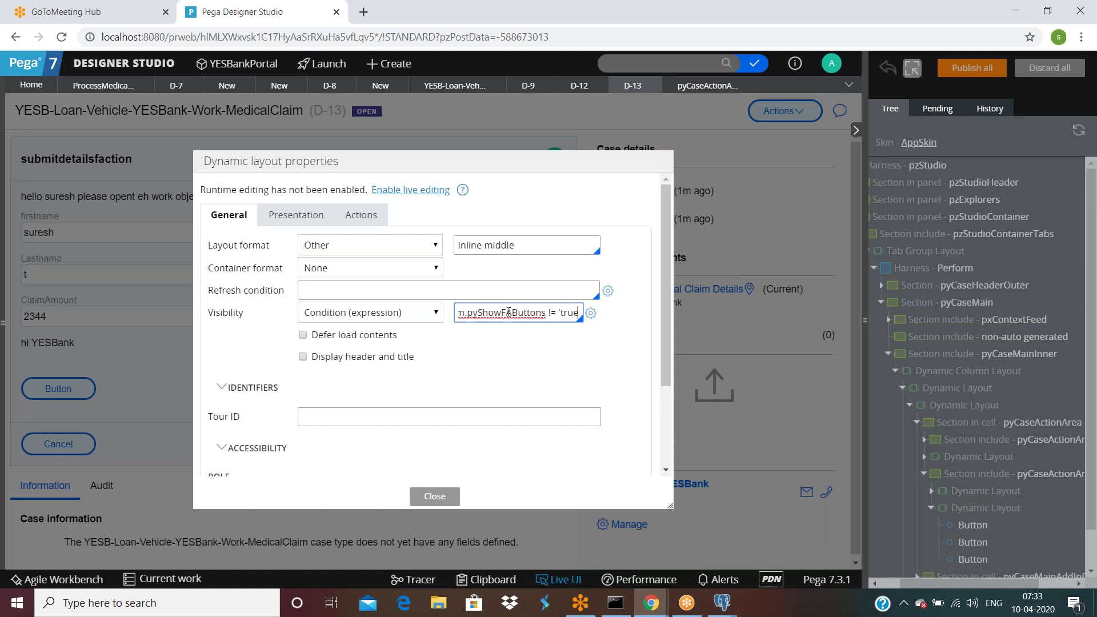
{"action": "type", "text": "' && myParentPage.pyDisplayMode!='ActionButton"}
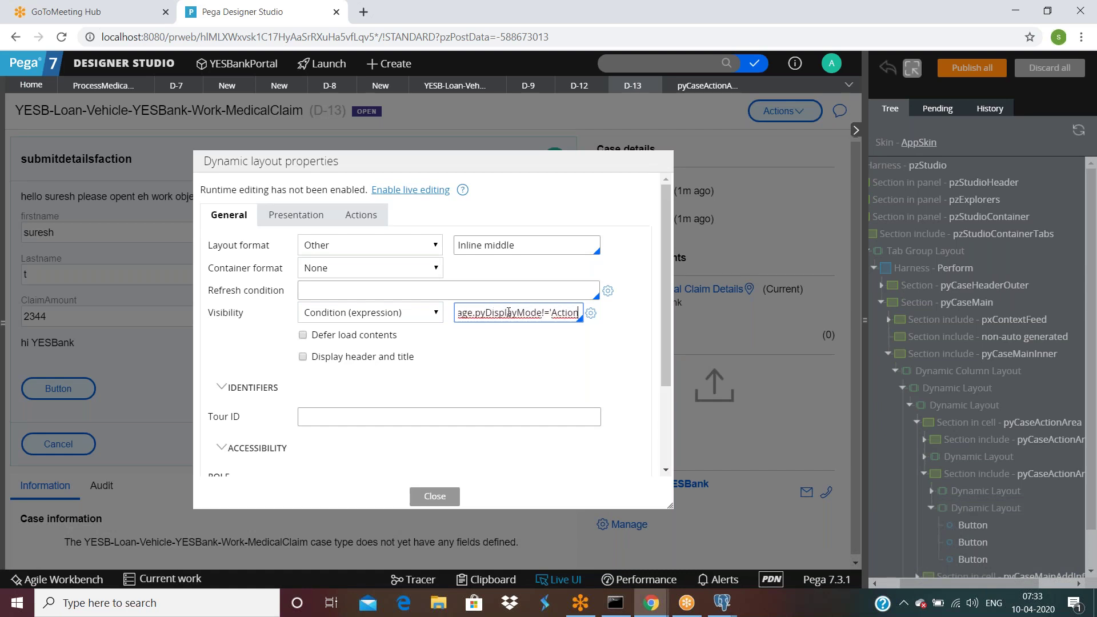
{"action": "type", "text": "' && !pz"}
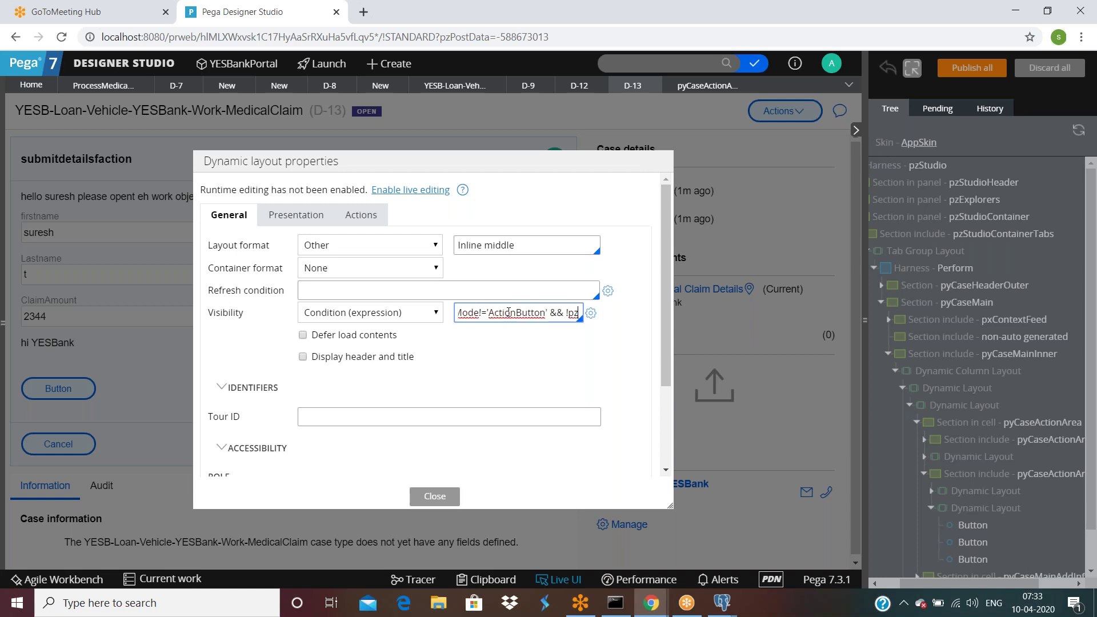
{"action": "type", "text": "InScreenFlow && newAs"}
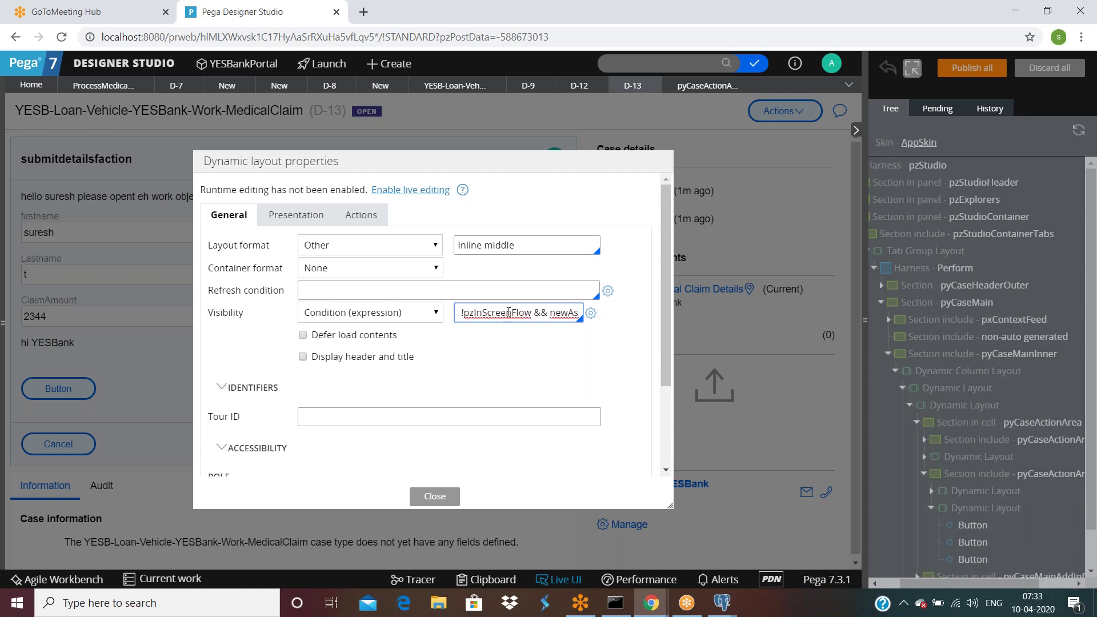
{"action": "type", "text": "s"}
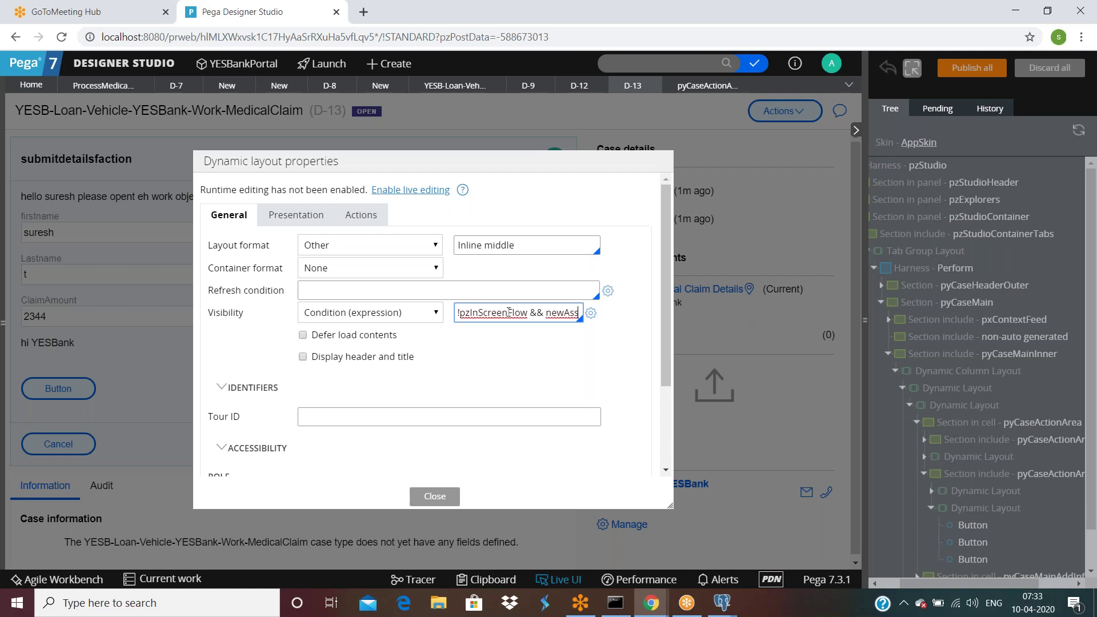
{"action": "type", "text": "ignPage.pyDefaultTask"}
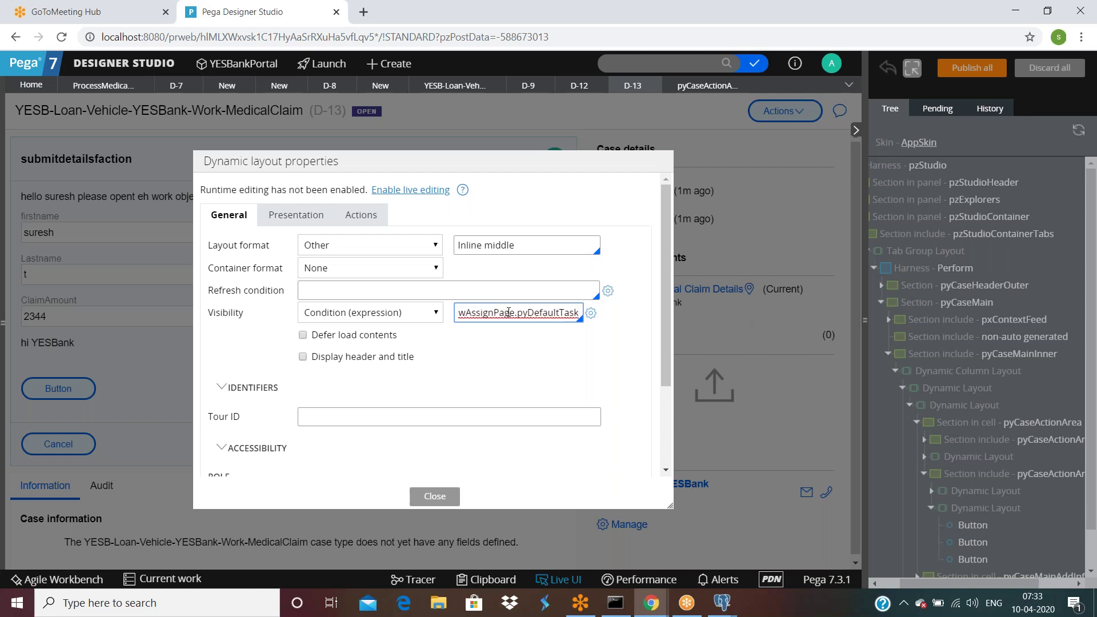
{"action": "type", "text": "Statu"}
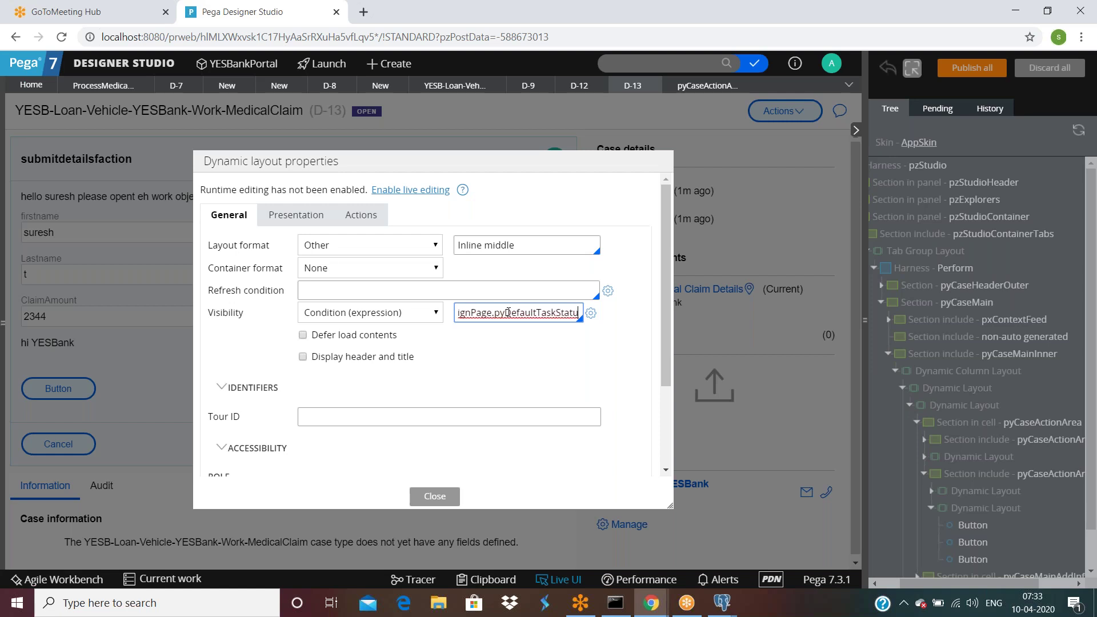
{"action": "type", "text": "s != 'pyApproval' && newA"}
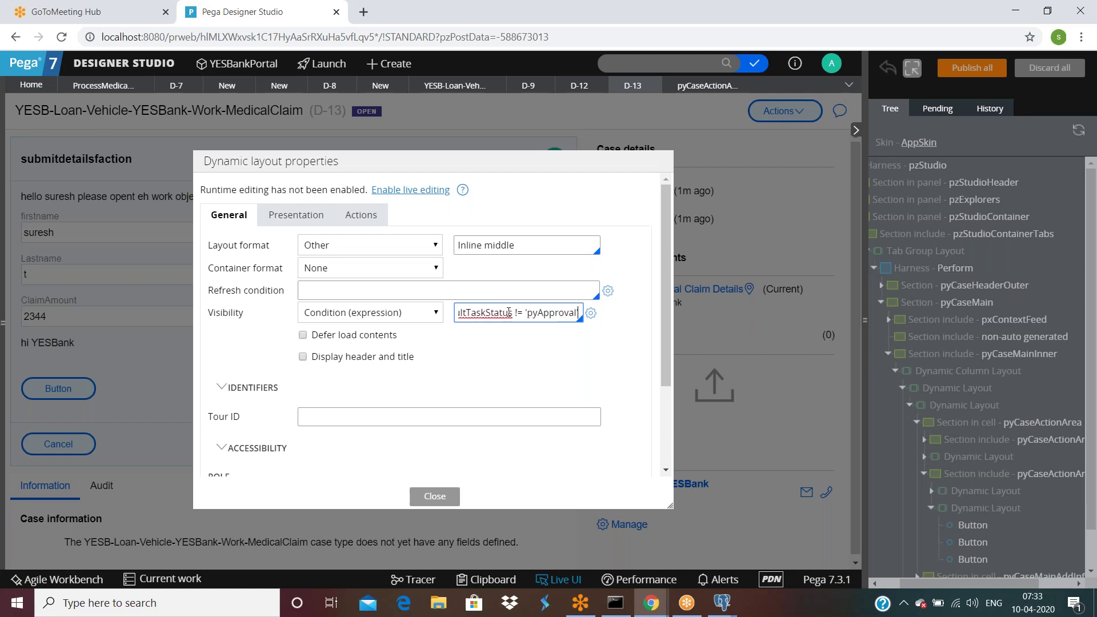
{"action": "type", "text": "ssignPage.pyDefaultTaskStatus != 'pyApproveInternal' && newAss"}
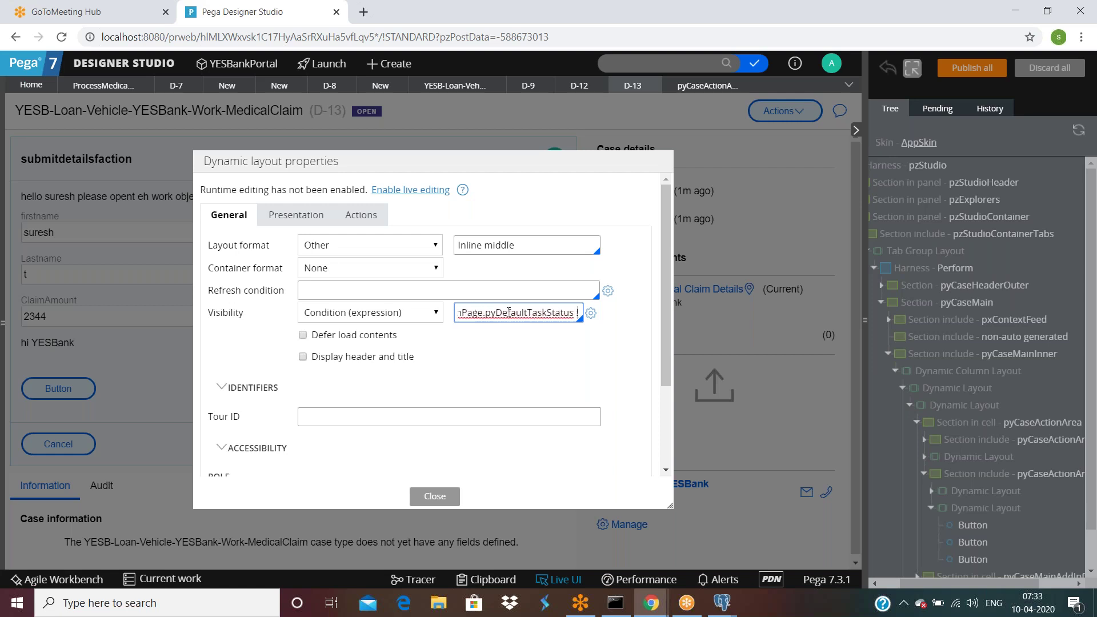
{"action": "type", "text": "ignPage.pyDefaultTaskStatus != 'pyRejectInternal"}
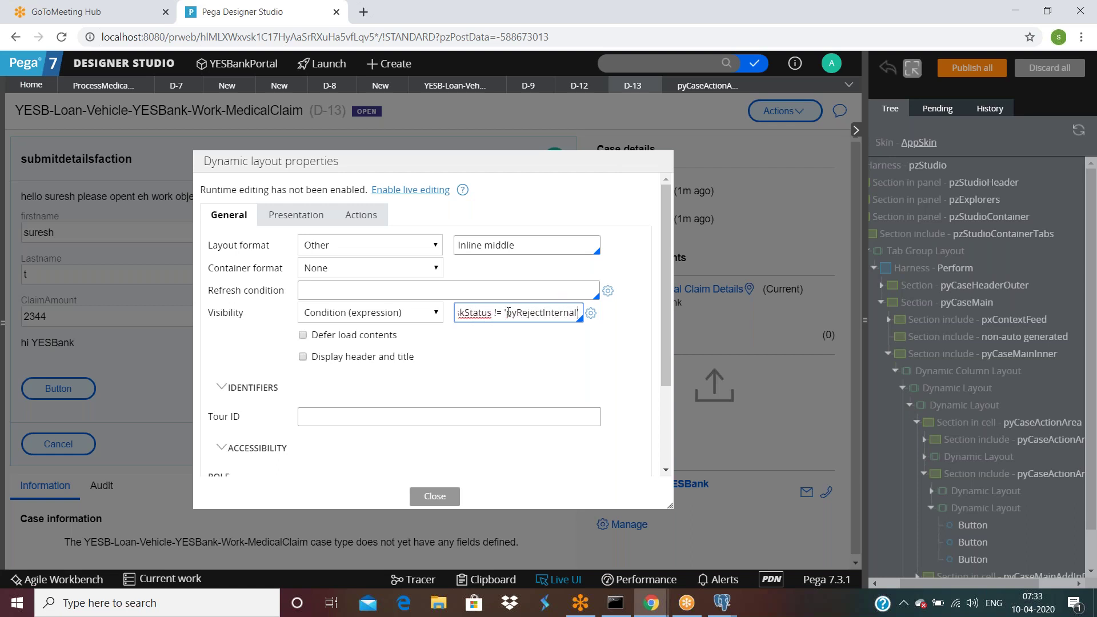
{"action": "left_click", "coordinate": [423, 496]}
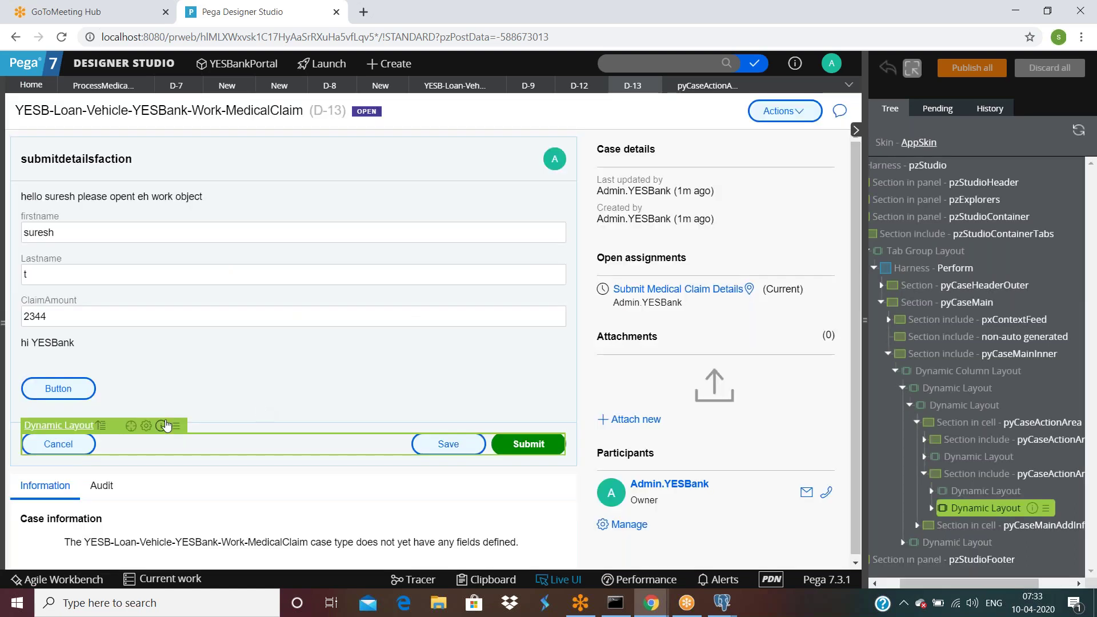
{"action": "left_click", "coordinate": [565, 579]}
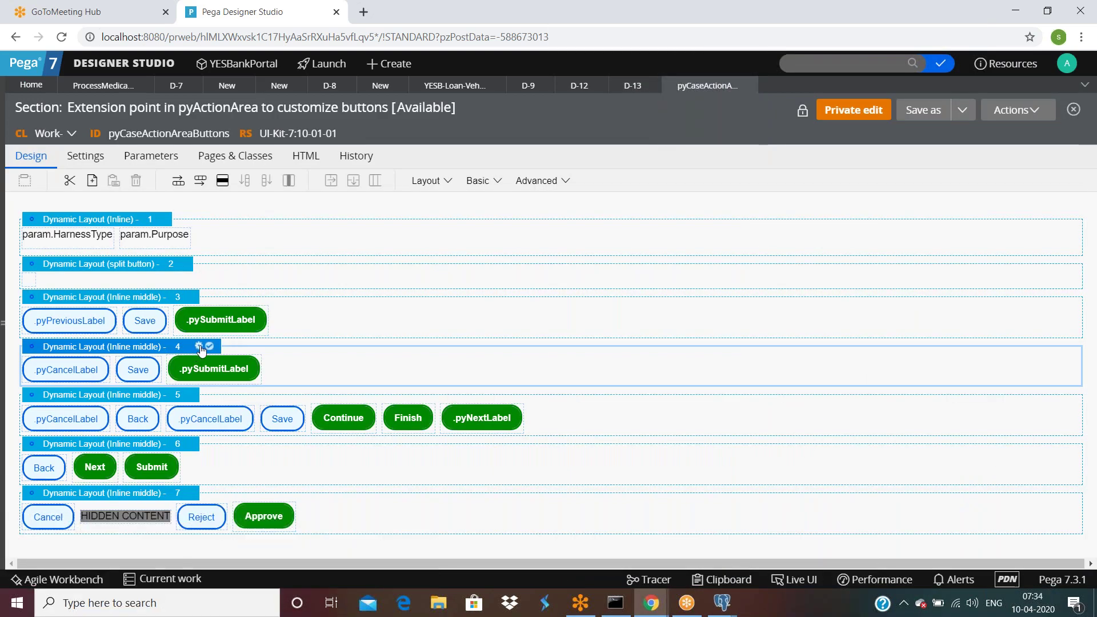
Step: Check the end of Dynamic Layout 4's visibility condition in the pyCaseActionAreaButtons section and close its properties without changes
{"action": "double_click", "coordinate": [210, 373]}
{"action": "left_click", "coordinate": [594, 249]}
{"action": "key", "text": "End"}
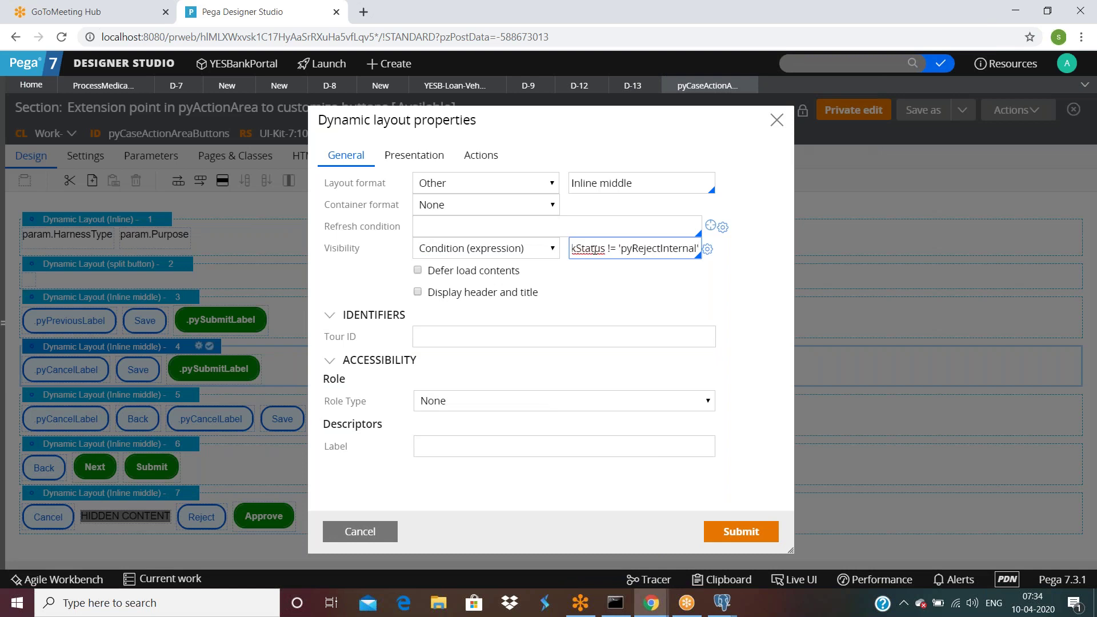
{"action": "left_click", "coordinate": [371, 532]}
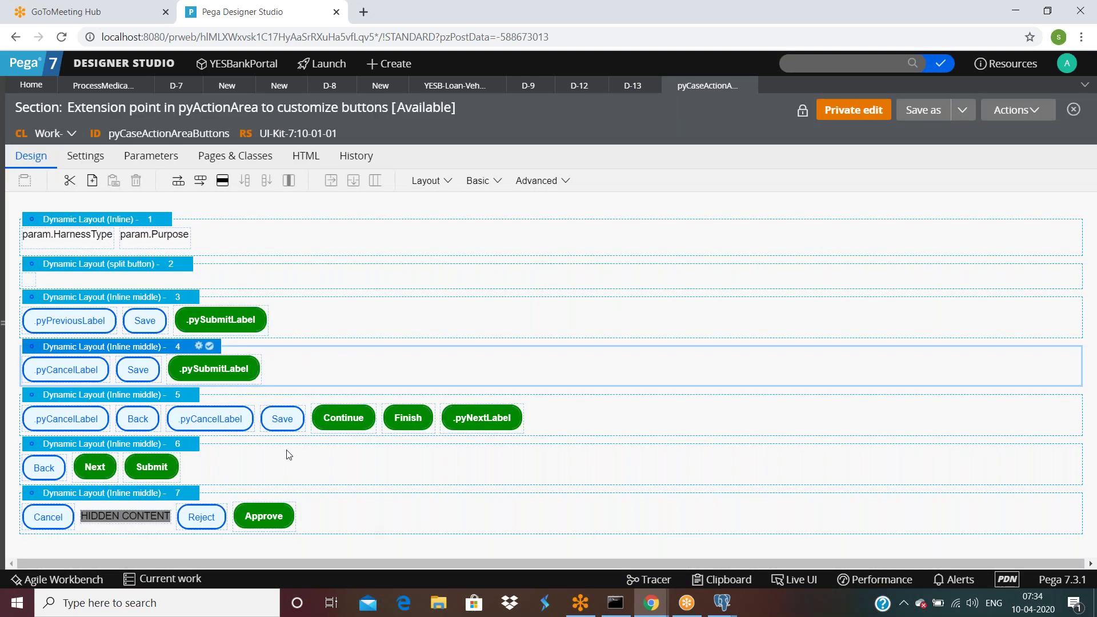
Step: Open the properties of Dynamic Layout 5, read through its visibility condition expression and close them without changes
{"action": "left_click", "coordinate": [164, 407]}
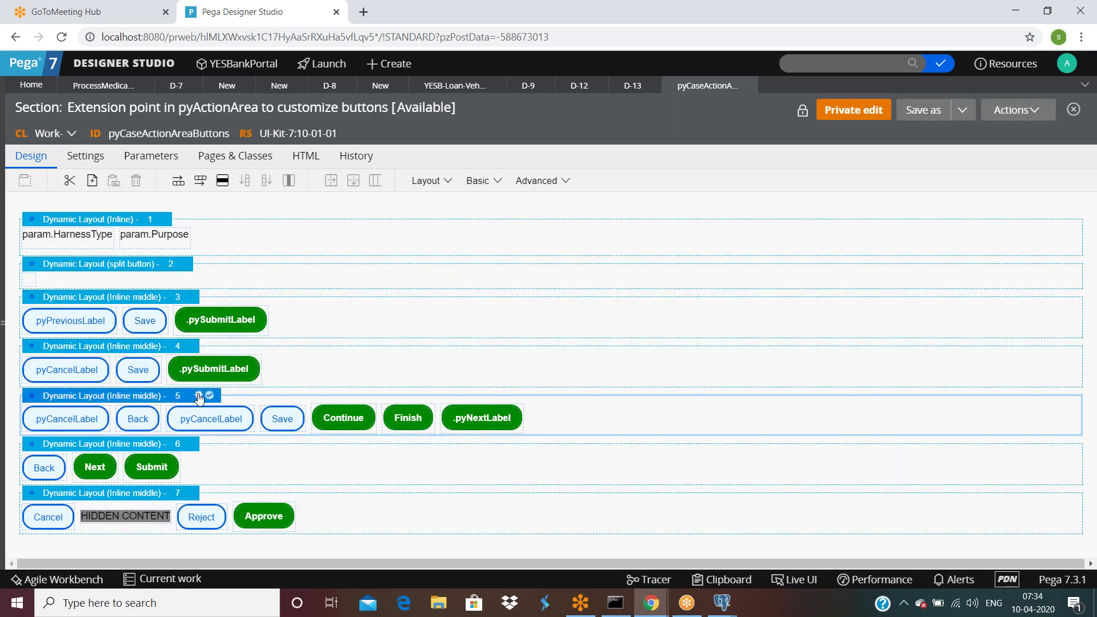
{"action": "double_click", "coordinate": [380, 420]}
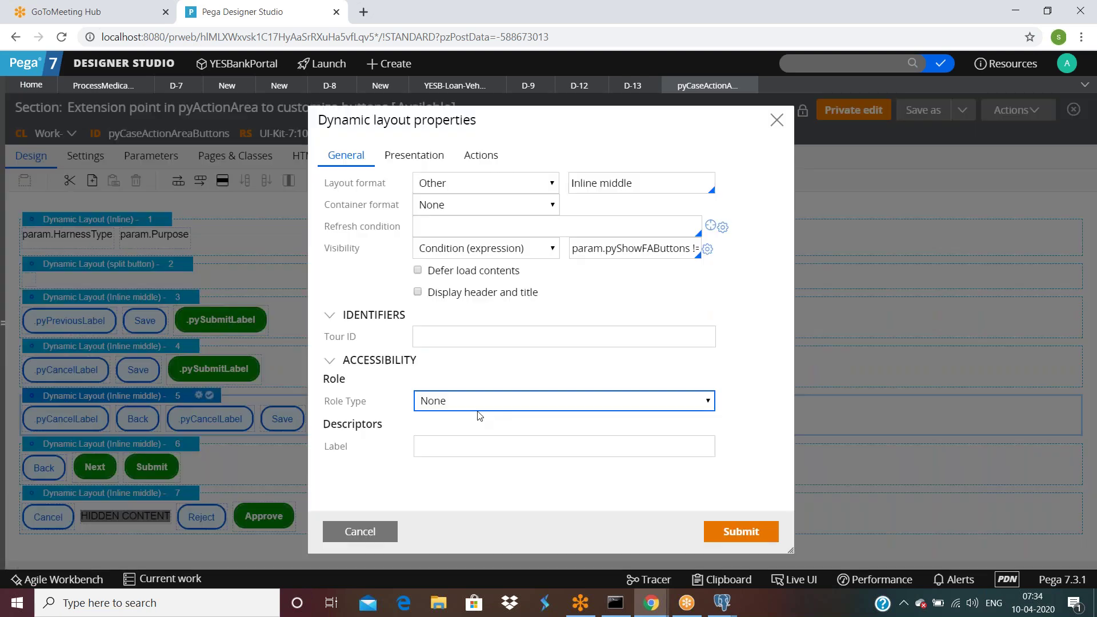
{"action": "left_click", "coordinate": [643, 248]}
{"action": "key", "text": "Right"}
{"action": "key", "text": "Right"}
{"action": "key", "text": "Right"}
{"action": "key", "text": "Right"}
{"action": "key", "text": "Right"}
{"action": "key", "text": "Right"}
{"action": "key", "text": "Right"}
{"action": "key", "text": "Right"}
{"action": "key", "text": "Right"}
{"action": "key", "text": "Right"}
{"action": "key", "text": "Right"}
{"action": "key", "text": "Right"}
{"action": "key", "text": "Right"}
{"action": "key", "text": "Right"}
{"action": "key", "text": "Right"}
{"action": "key", "text": "Right"}
{"action": "key", "text": "Right"}
{"action": "key", "text": "Right"}
{"action": "key", "text": "Right"}
{"action": "key", "text": "Right"}
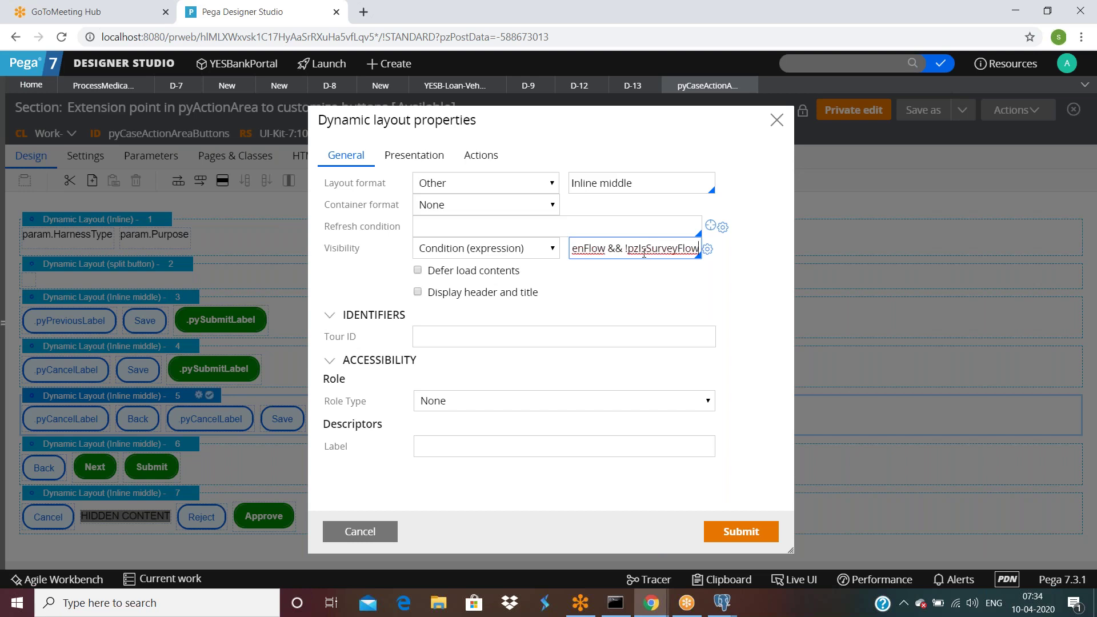
{"action": "left_click", "coordinate": [380, 531]}
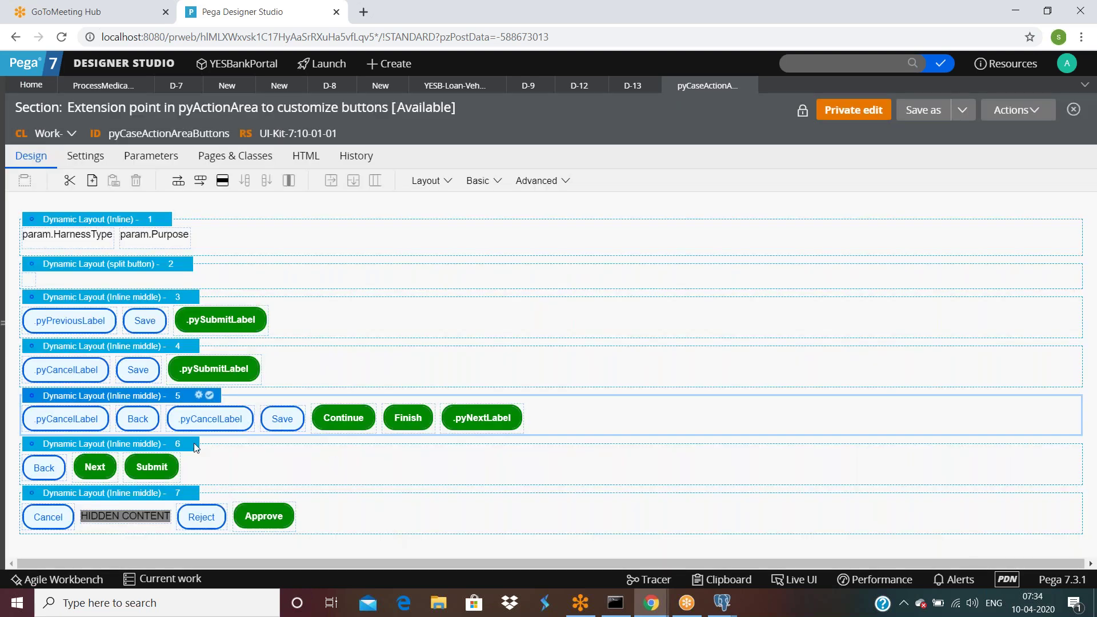
Step: Open the properties of Dynamic Layout 6, examine the pzInScreenFlow part of its visibility condition and close them without changes
{"action": "left_click", "coordinate": [191, 449]}
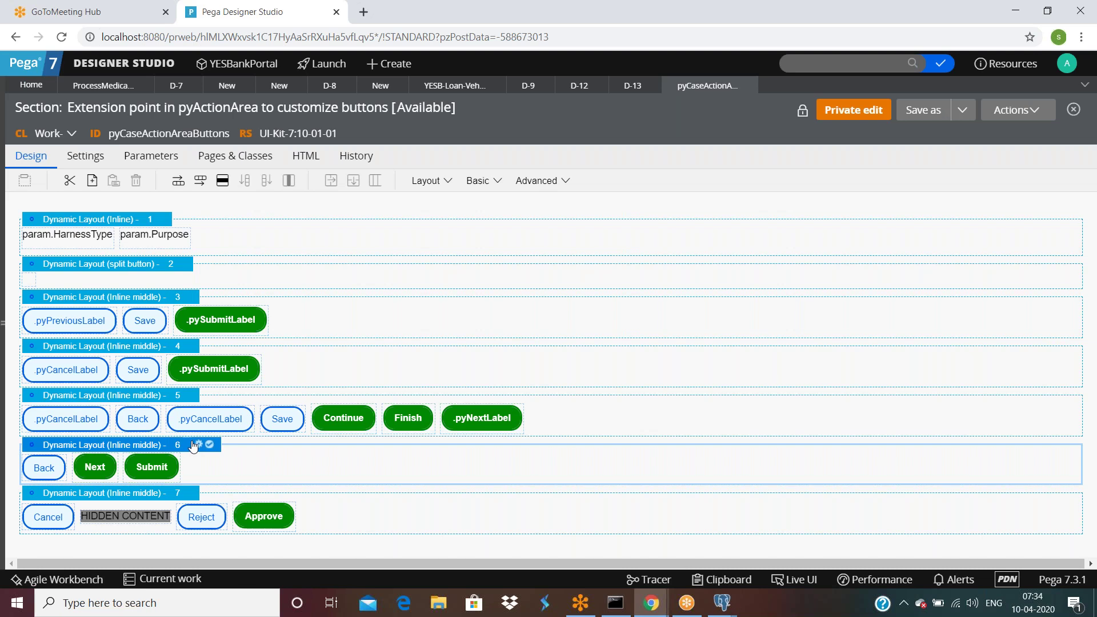
{"action": "left_click", "coordinate": [198, 445]}
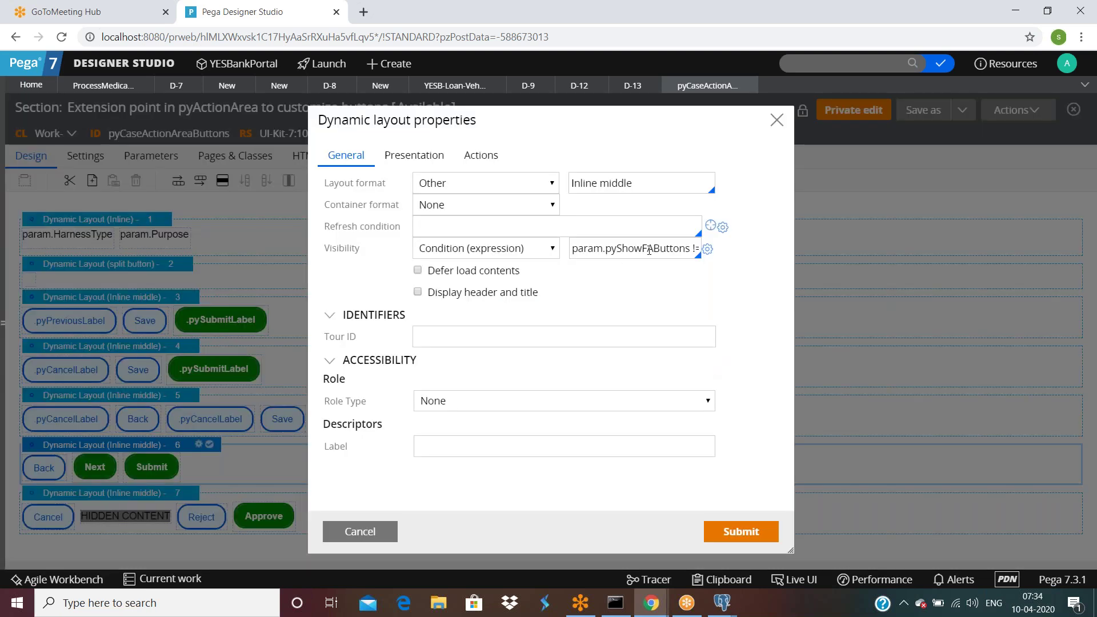
{"action": "left_click", "coordinate": [649, 248]}
{"action": "key", "text": "Right"}
{"action": "key", "text": "Right"}
{"action": "key", "text": "Right"}
{"action": "key", "text": "Right"}
{"action": "key", "text": "Right"}
{"action": "key", "text": "Right"}
{"action": "key", "text": "Right"}
{"action": "key", "text": "Right"}
{"action": "key", "text": "Right"}
{"action": "key", "text": "Right"}
{"action": "key", "text": "Right"}
{"action": "key", "text": "Right"}
{"action": "key", "text": "Right"}
{"action": "key", "text": "Right"}
{"action": "key", "text": "Right"}
{"action": "key", "text": "Right"}
{"action": "key", "text": "Right"}
{"action": "key", "text": "Right"}
{"action": "key", "text": "Right"}
{"action": "key", "text": "Right"}
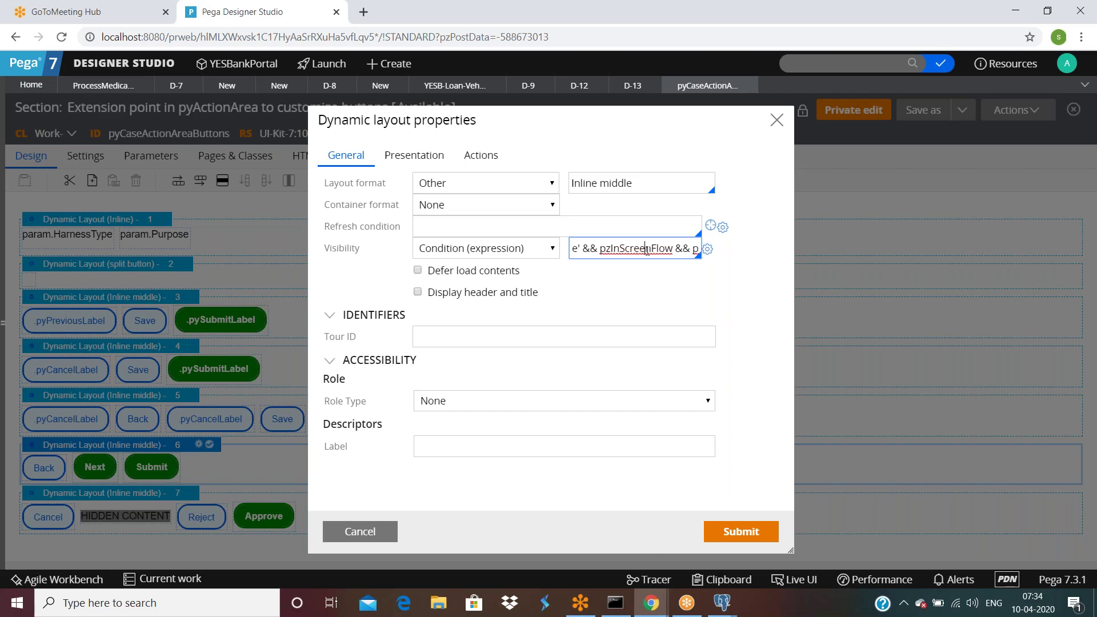
{"action": "double_click", "coordinate": [649, 248]}
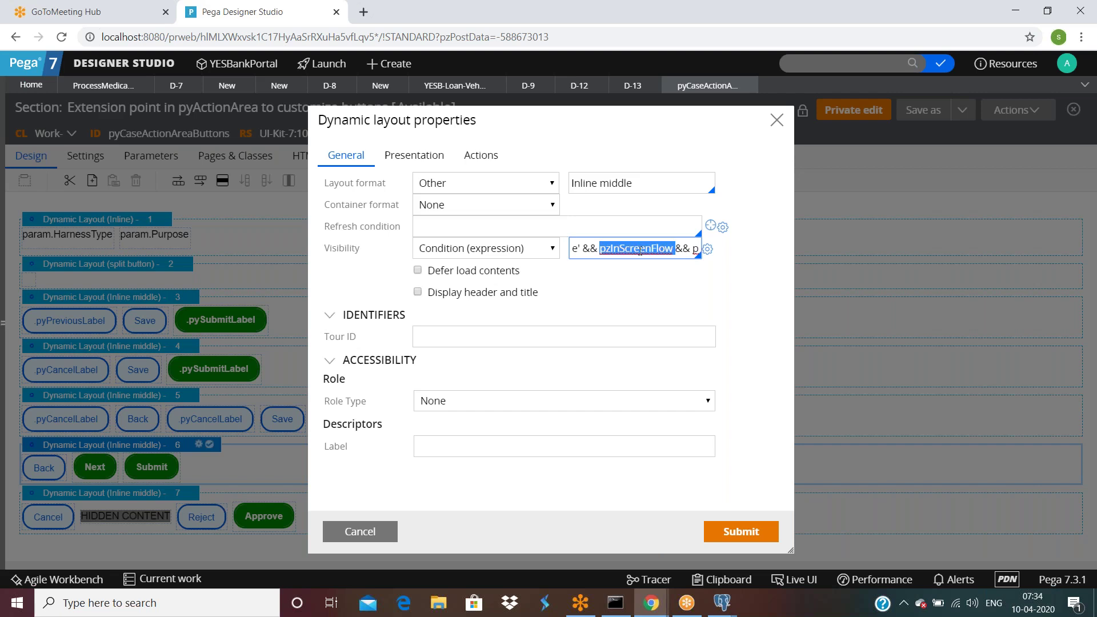
{"action": "left_click", "coordinate": [640, 249]}
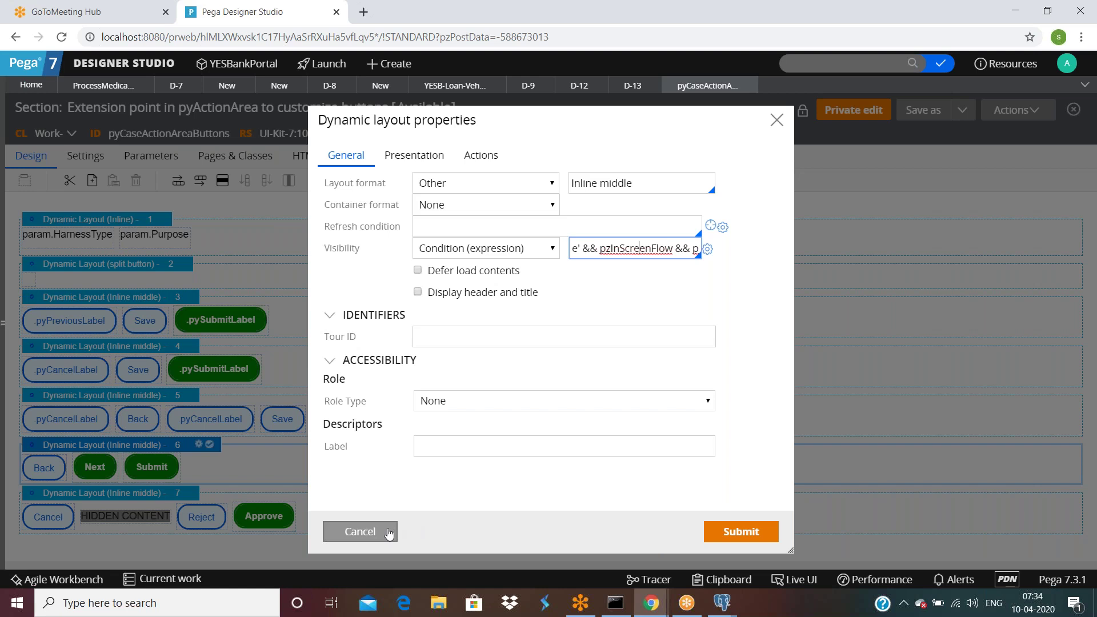
{"action": "left_click", "coordinate": [356, 531]}
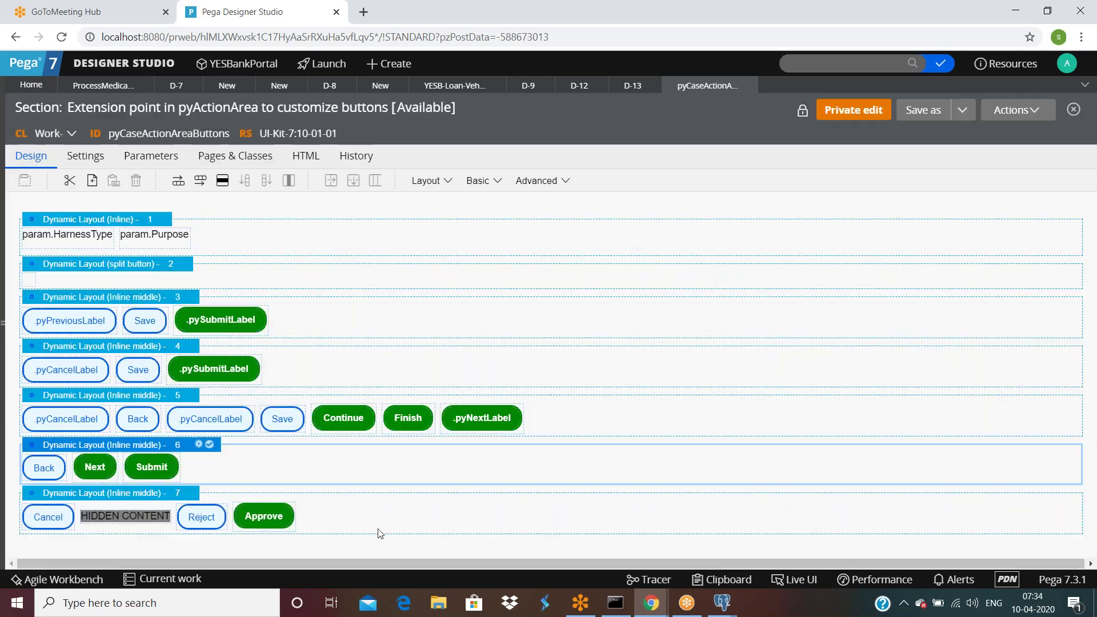
Step: Open the cell properties of the .pyCancelLabel button in Dynamic Layout 4 and examine its button caption
{"action": "left_click", "coordinate": [62, 371]}
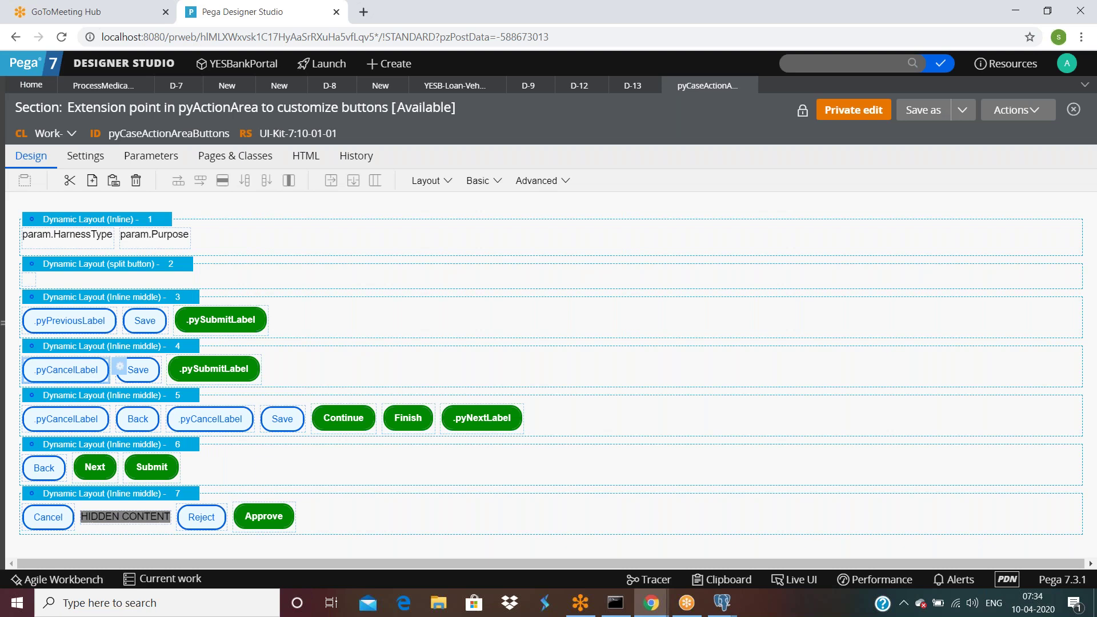
{"action": "left_click", "coordinate": [120, 372]}
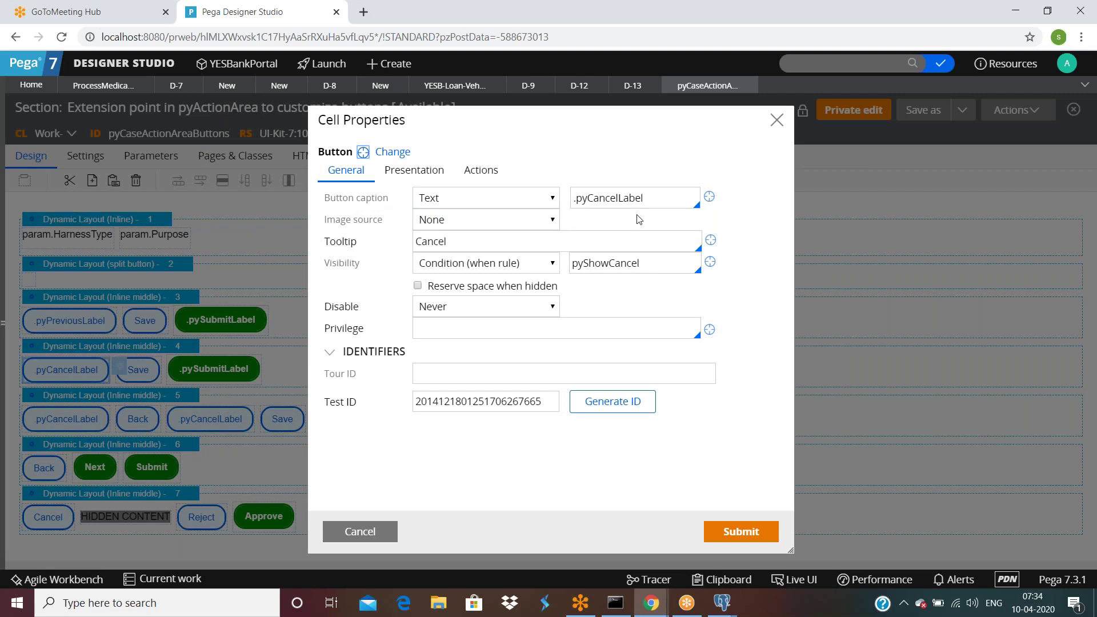
{"action": "left_click", "coordinate": [664, 198]}
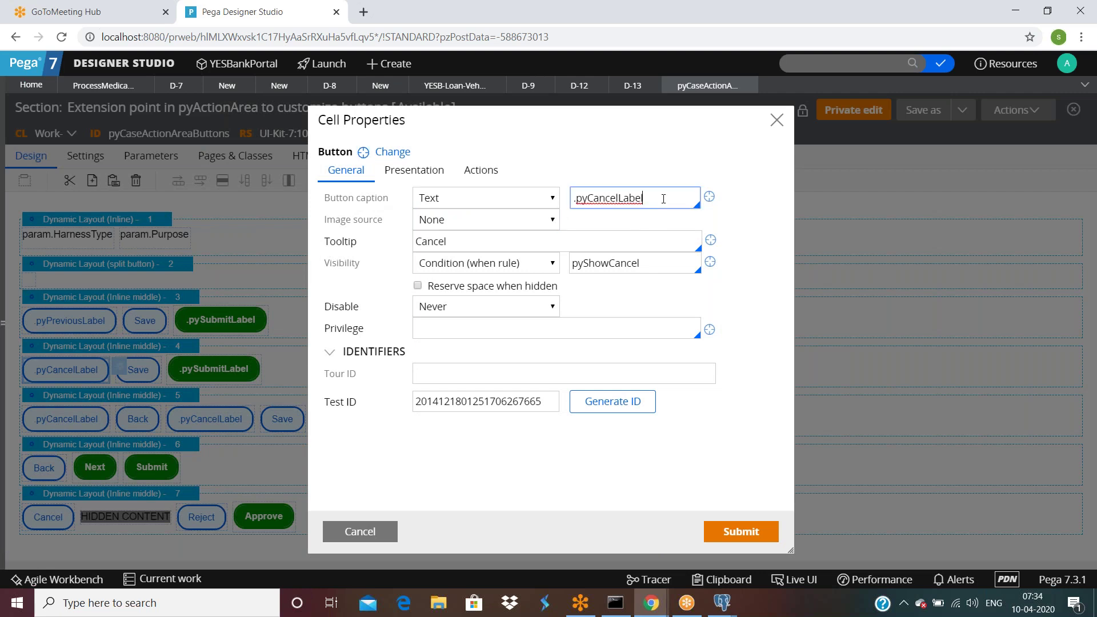
{"action": "double_click", "coordinate": [599, 198]}
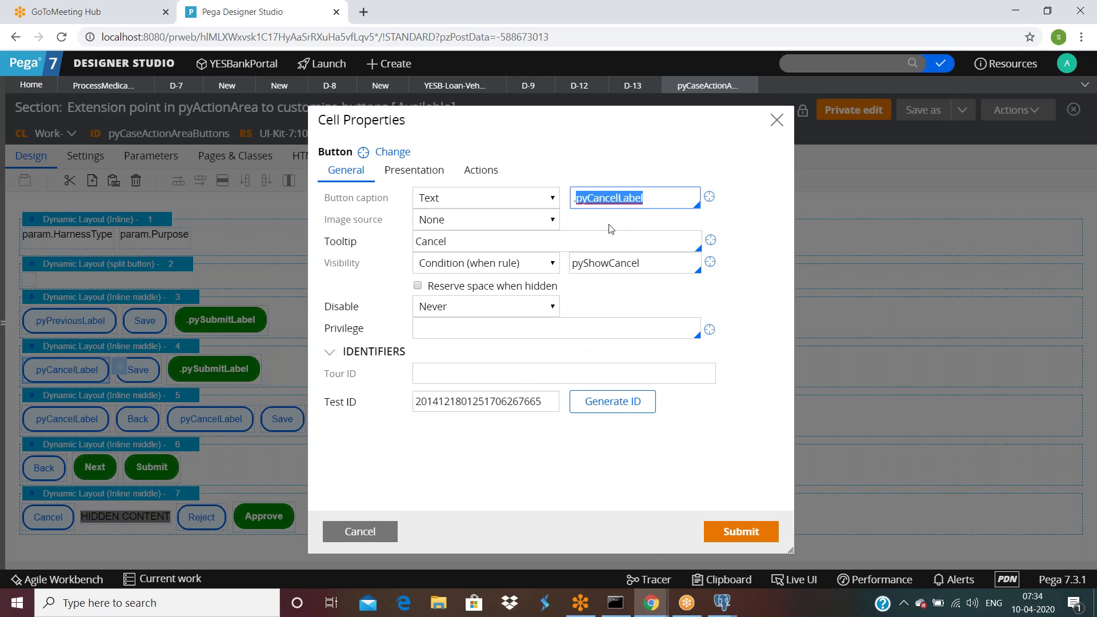
Step: Open the clipboard and display the pyWorkPage page of the D-13 thread
{"action": "left_click", "coordinate": [715, 580]}
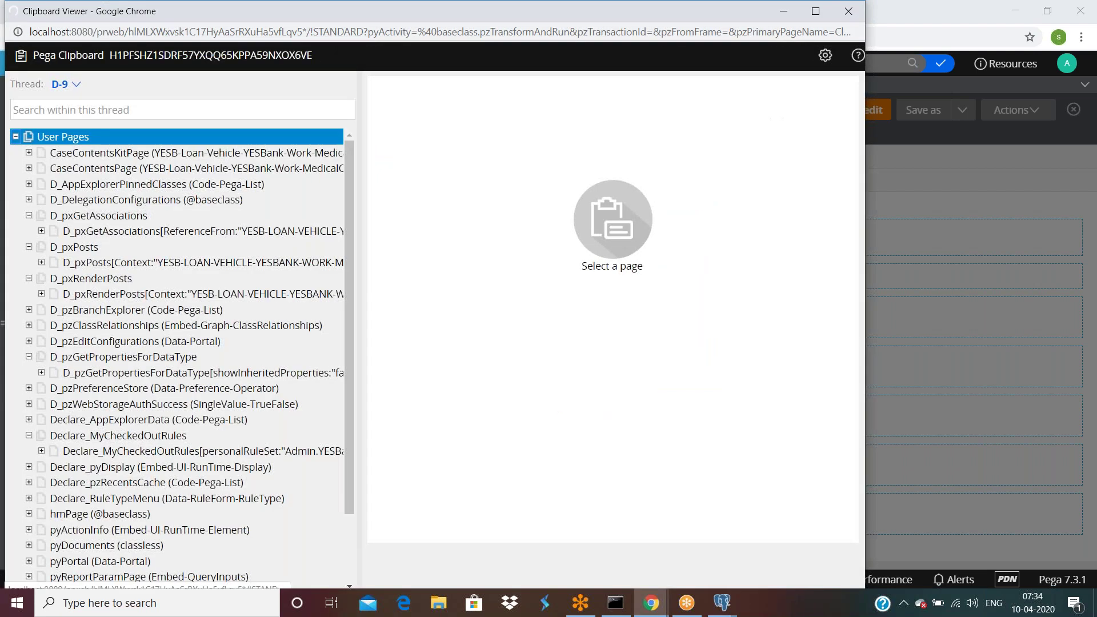
{"action": "left_click", "coordinate": [190, 84]}
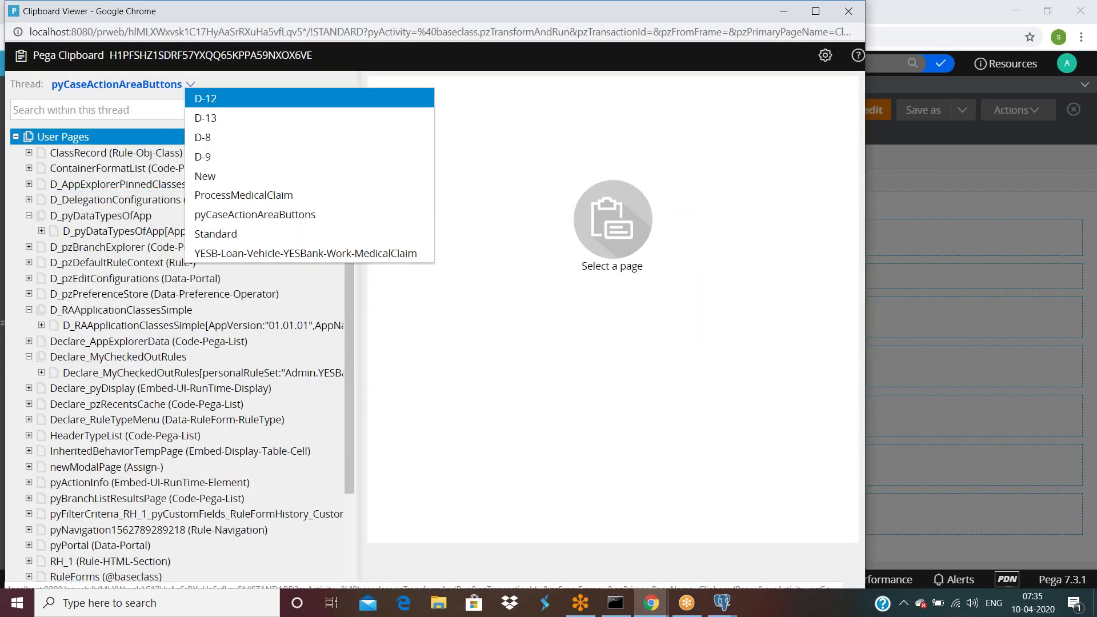
{"action": "left_click", "coordinate": [219, 127]}
{"action": "scroll", "coordinate": [150, 400], "scroll_direction": "down", "scroll_amount": 3}
{"action": "left_click", "coordinate": [150, 437]}
{"action": "left_click", "coordinate": [150, 494]}
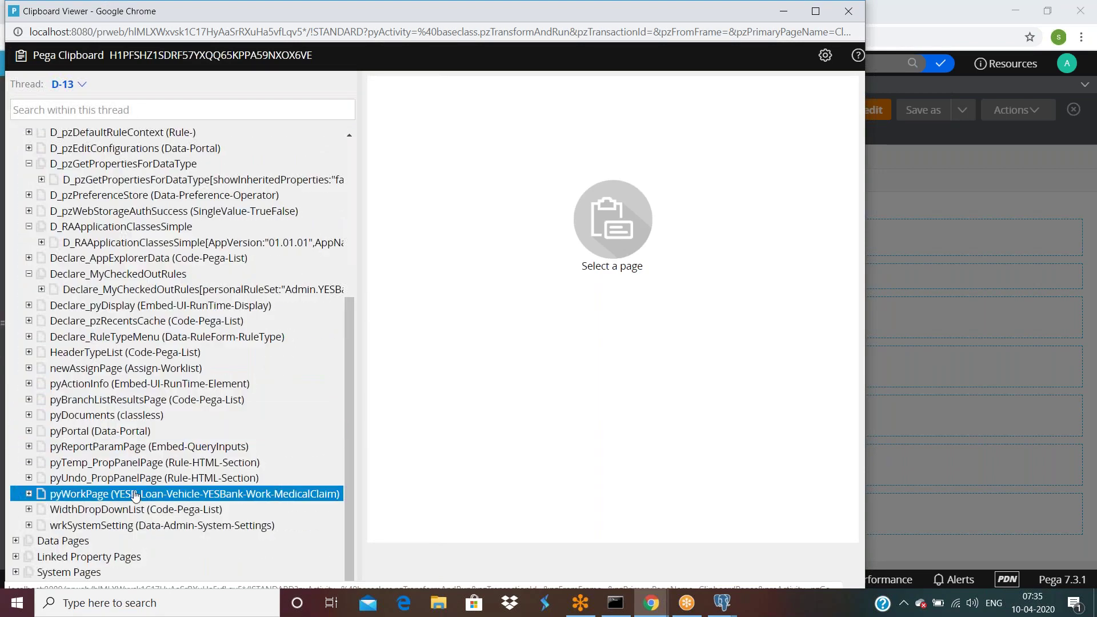
Step: Examine the button label properties on pyWorkPage, such as pyCancelLabel and pyPreviousLabel, and open the pySubmitLabel property rule
{"action": "scroll", "coordinate": [429, 306], "scroll_direction": "down", "scroll_amount": 7}
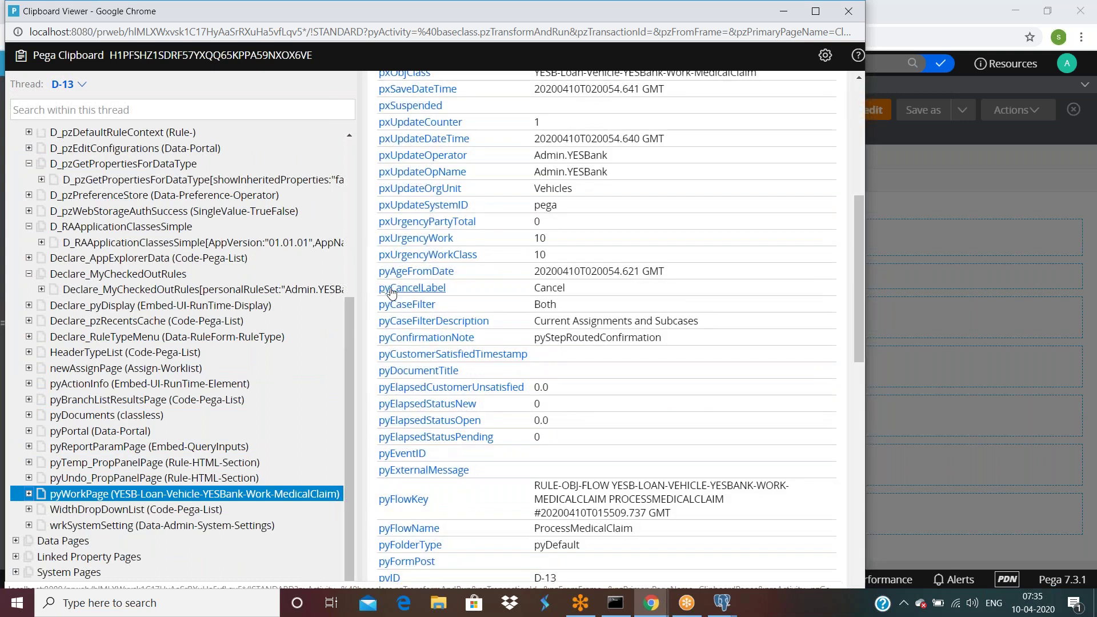
{"action": "scroll", "coordinate": [462, 365], "scroll_direction": "down", "scroll_amount": 12}
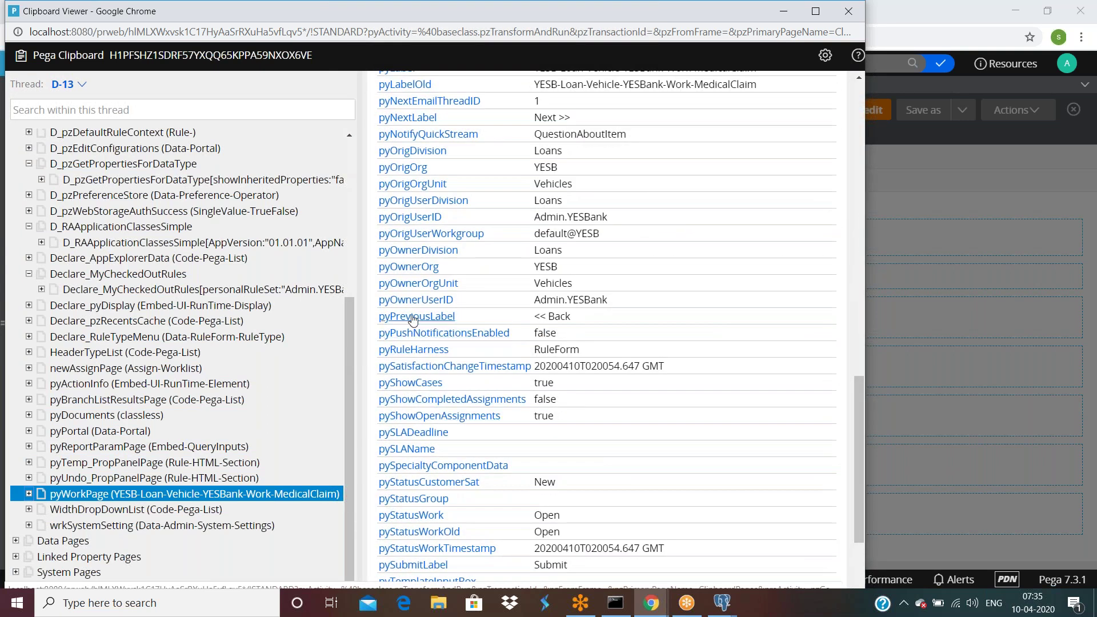
{"action": "scroll", "coordinate": [417, 470], "scroll_direction": "down", "scroll_amount": 1}
{"action": "scroll", "coordinate": [418, 470], "scroll_direction": "down", "scroll_amount": 3}
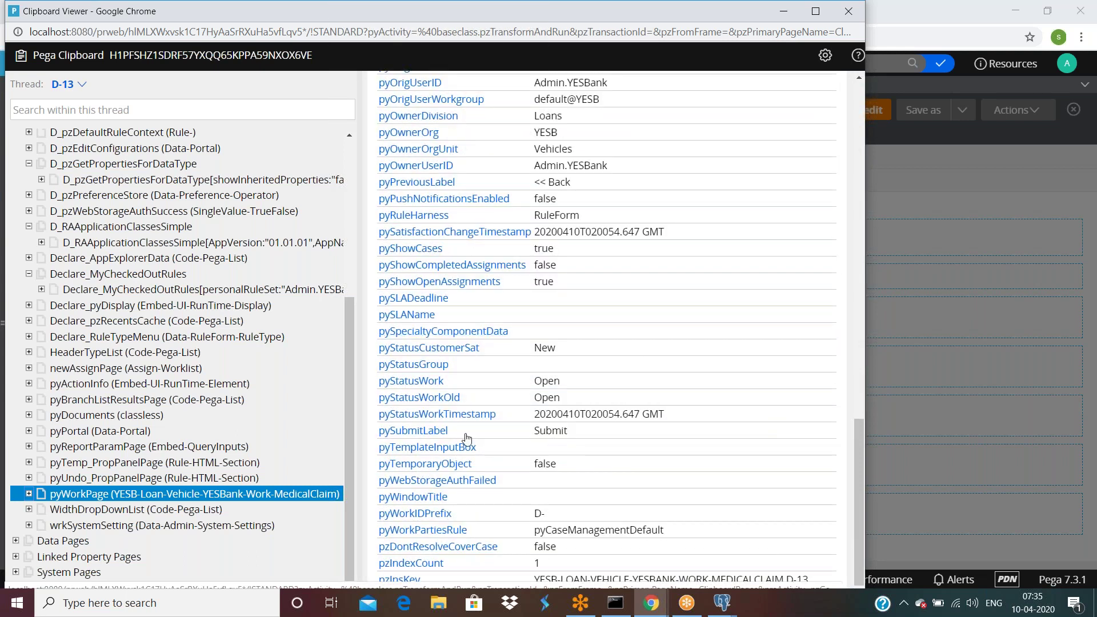
{"action": "left_click", "coordinate": [427, 433]}
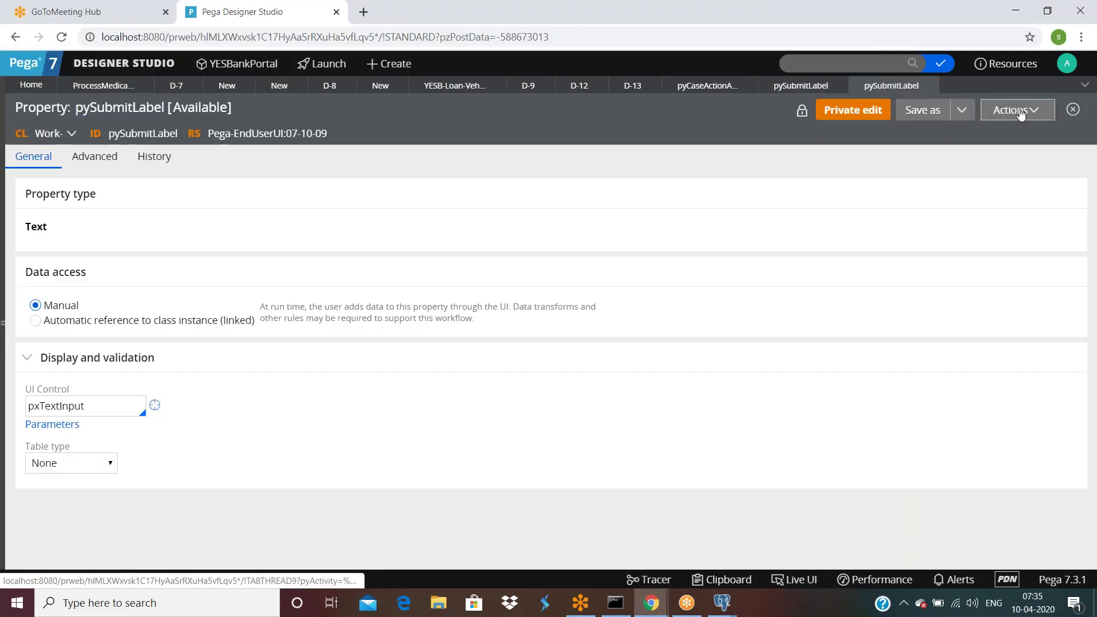
Step: View the rules that reference the pySubmitLabel property
{"action": "left_click", "coordinate": [1017, 110]}
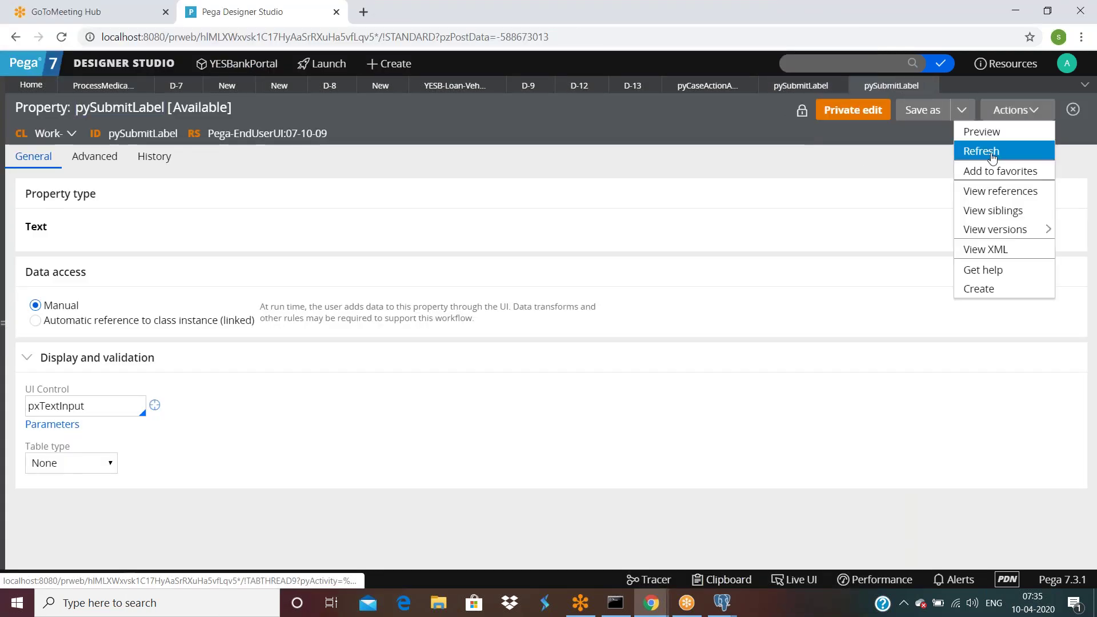
{"action": "left_click", "coordinate": [1000, 189]}
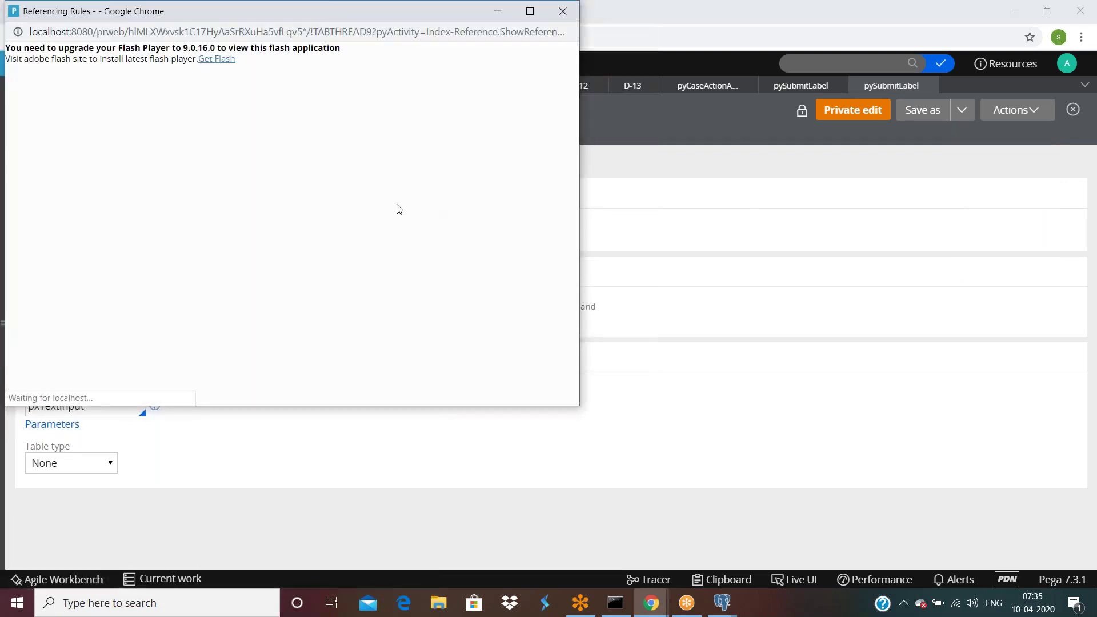
{"action": "left_click", "coordinate": [218, 58]}
{"action": "left_click", "coordinate": [150, 113]}
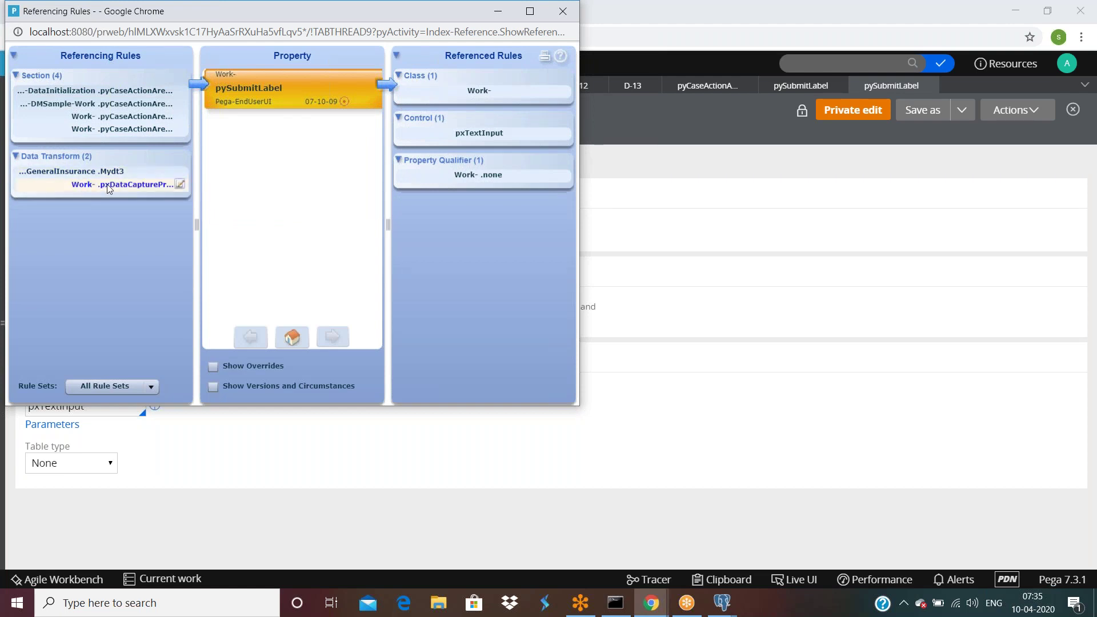
Step: Open the referencing data transform pxDataCapturePropertyIgnores and review all its rows
{"action": "left_click", "coordinate": [179, 184]}
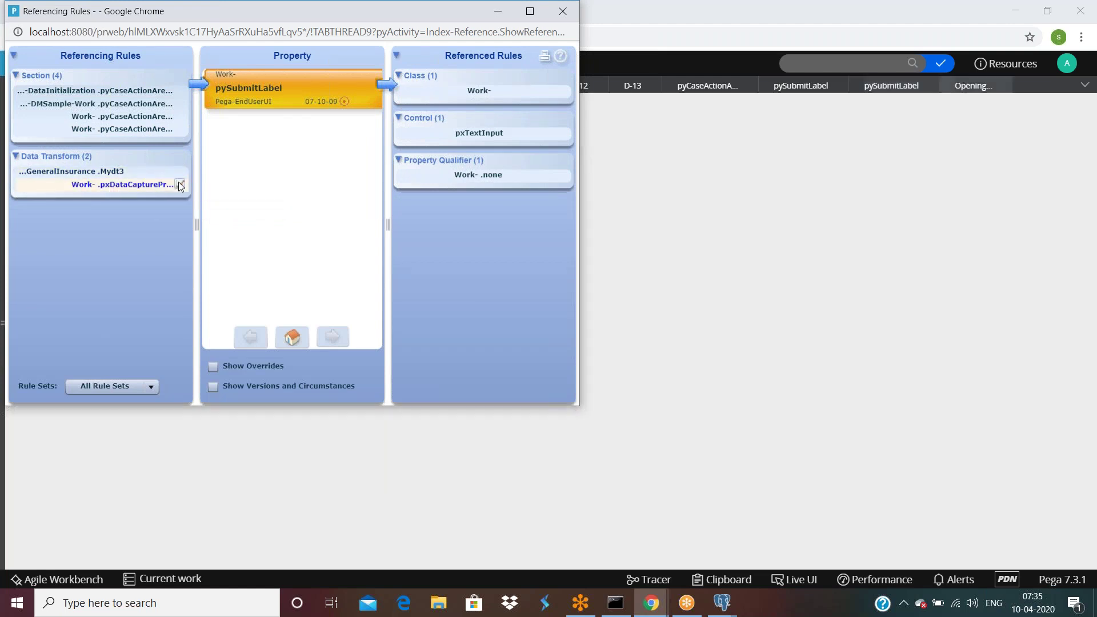
{"action": "left_click", "coordinate": [739, 276]}
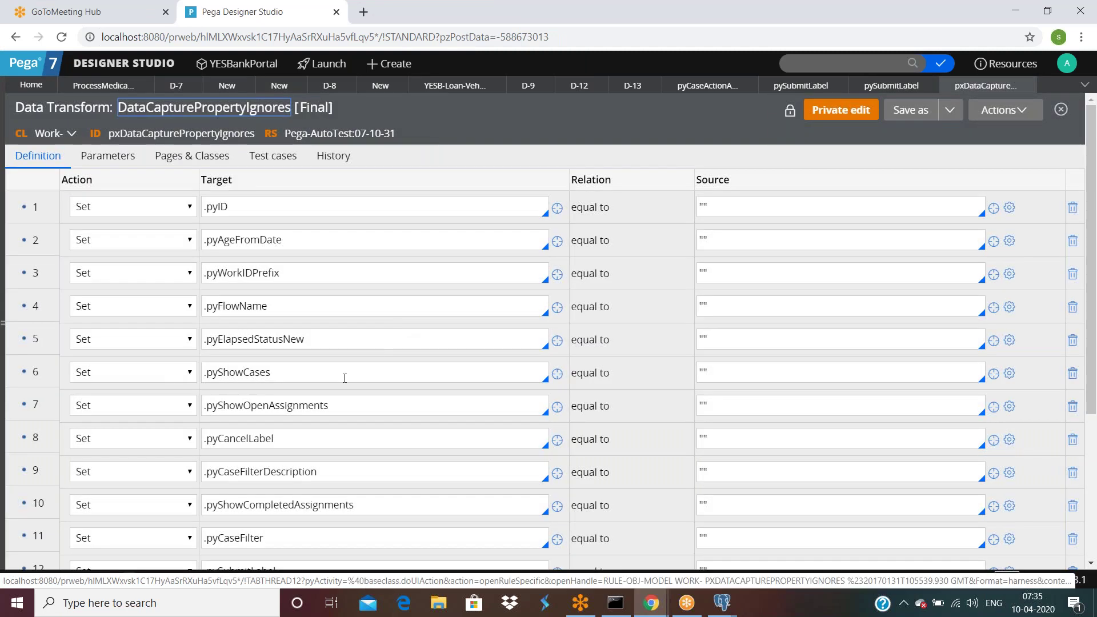
{"action": "scroll", "coordinate": [471, 414], "scroll_direction": "down", "scroll_amount": 4}
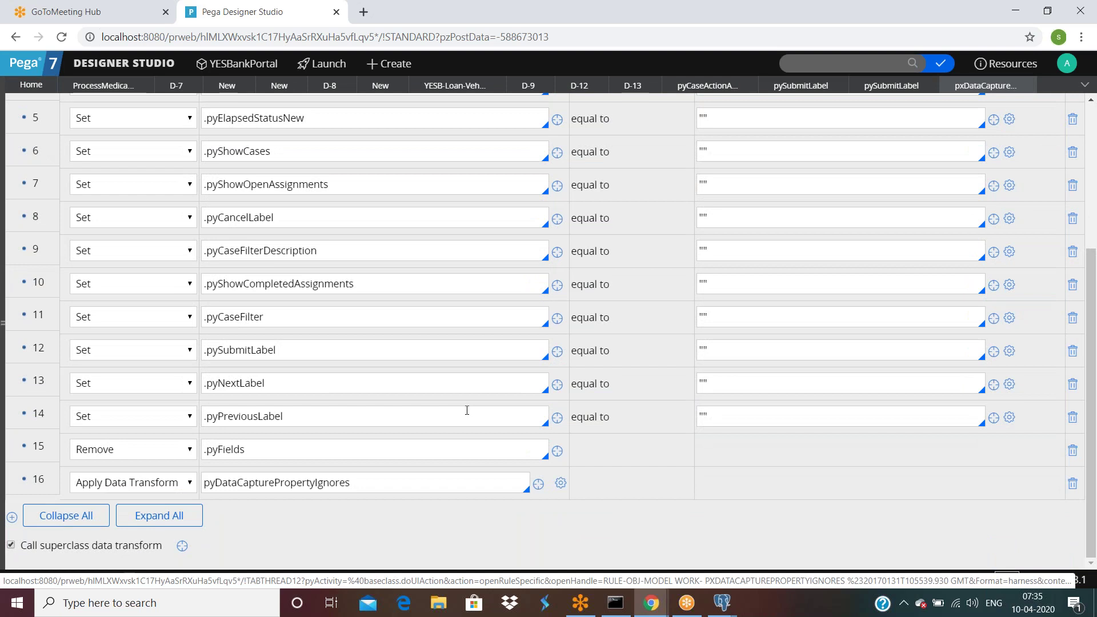
{"action": "scroll", "coordinate": [467, 412], "scroll_direction": "up", "scroll_amount": 4}
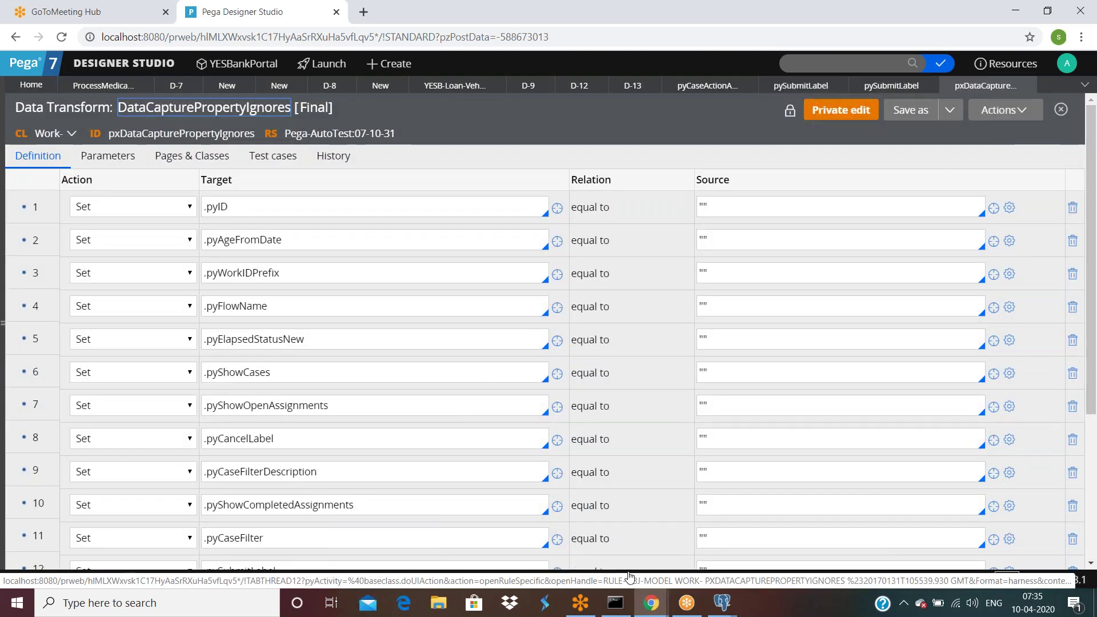
Step: Return to the referencing rules, open the Mydt3 data transform and inspect its .pySubmitLabel target row
{"action": "mouse_move", "coordinate": [651, 603]}
{"action": "left_click", "coordinate": [791, 543]}
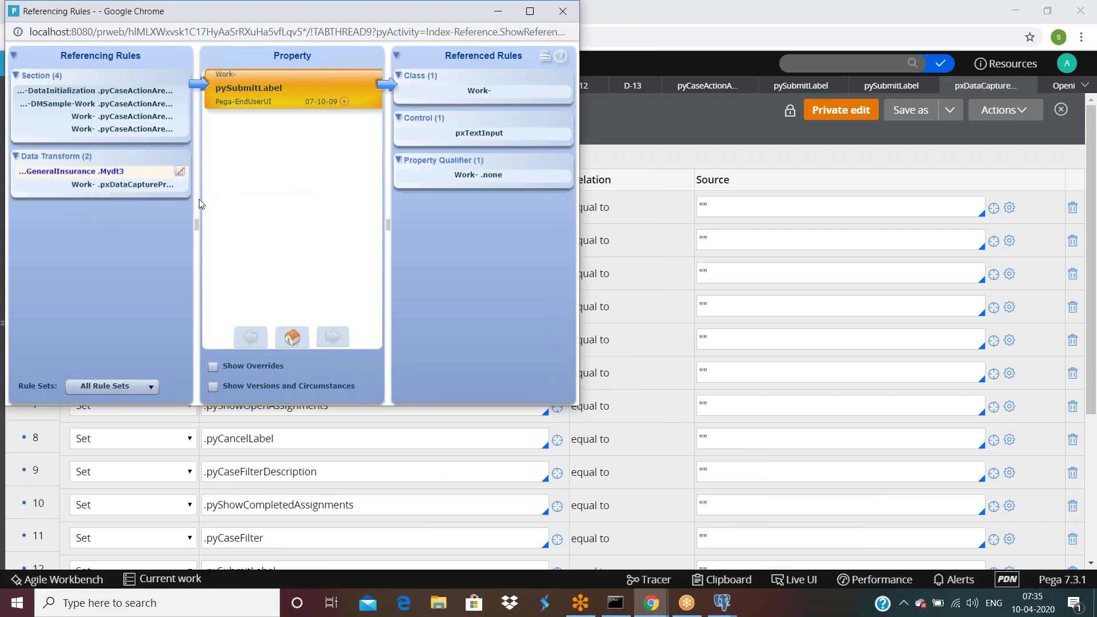
{"action": "left_click", "coordinate": [182, 173]}
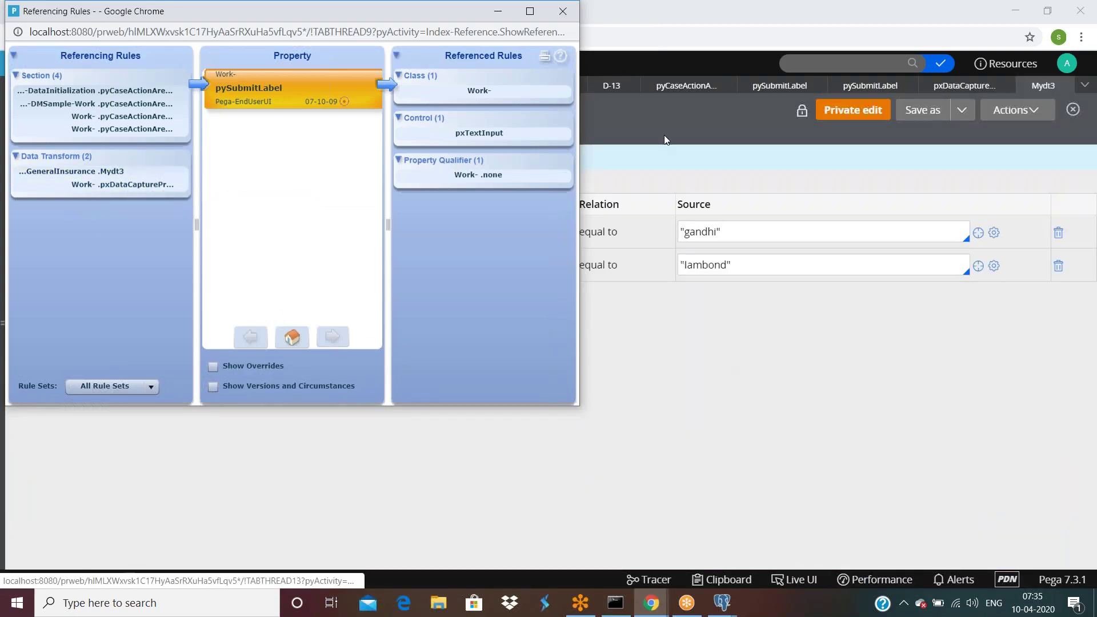
{"action": "left_click", "coordinate": [664, 135]}
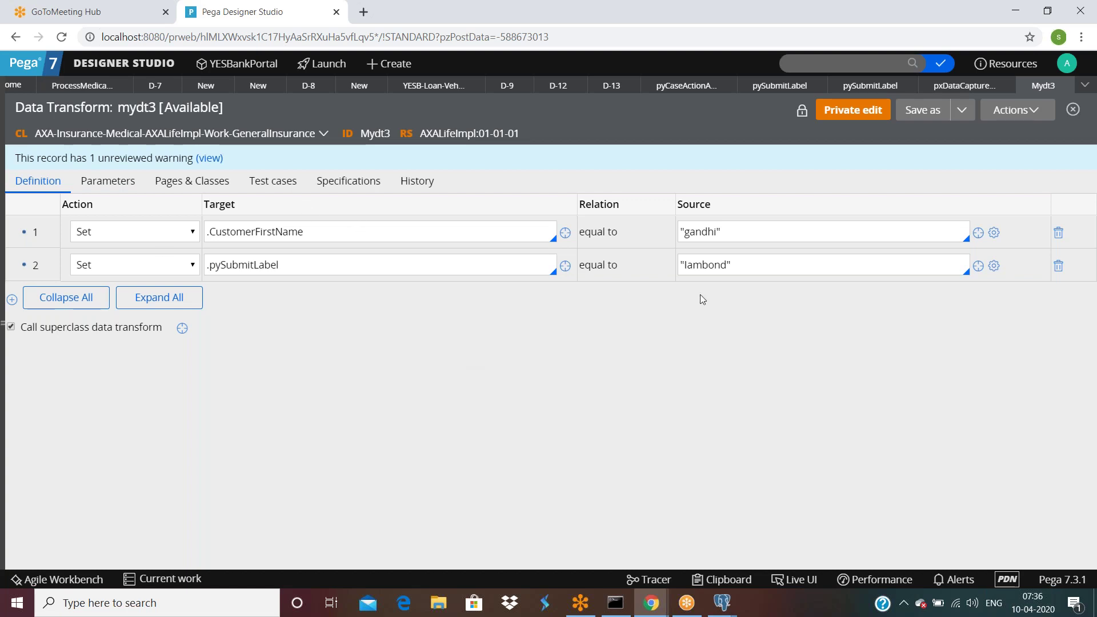
{"action": "double_click", "coordinate": [247, 266]}
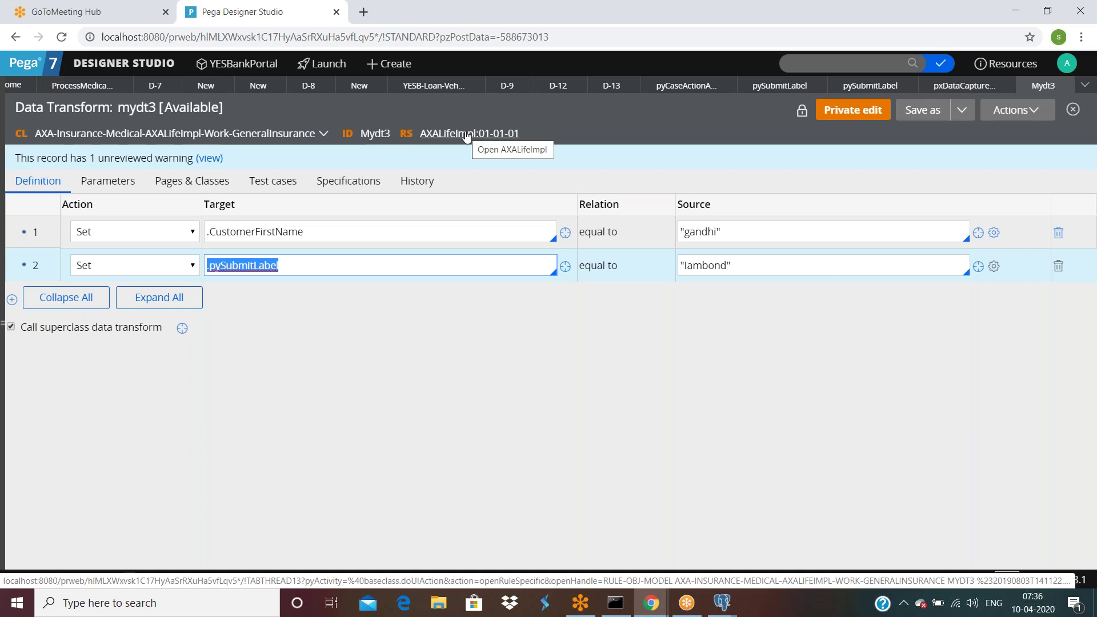
{"action": "double_click", "coordinate": [299, 269]}
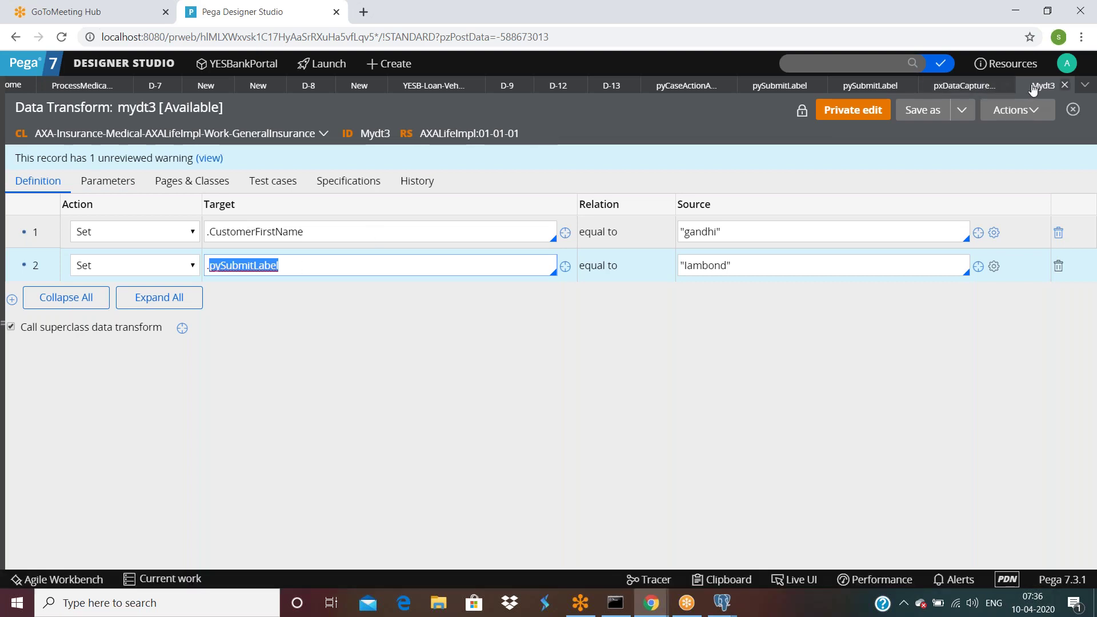
Step: Close Mydt3 and open the pyDataCapturePropertyIgnores data transform applied in the final row of pxDataCapturePropertyIgnores
{"action": "left_click", "coordinate": [1063, 86]}
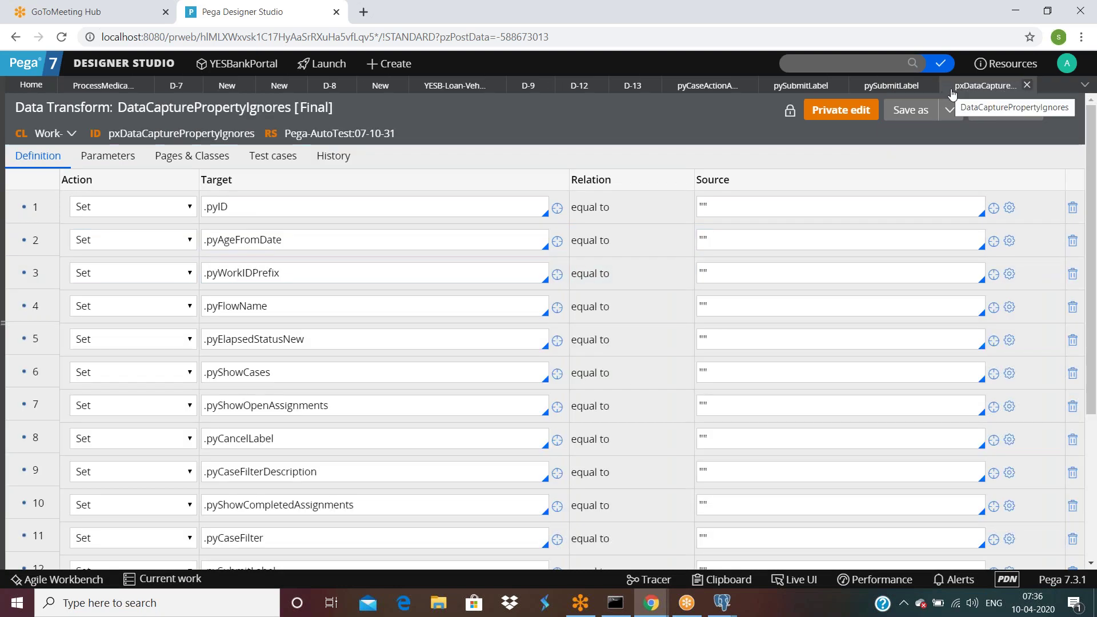
{"action": "left_click", "coordinate": [1027, 85]}
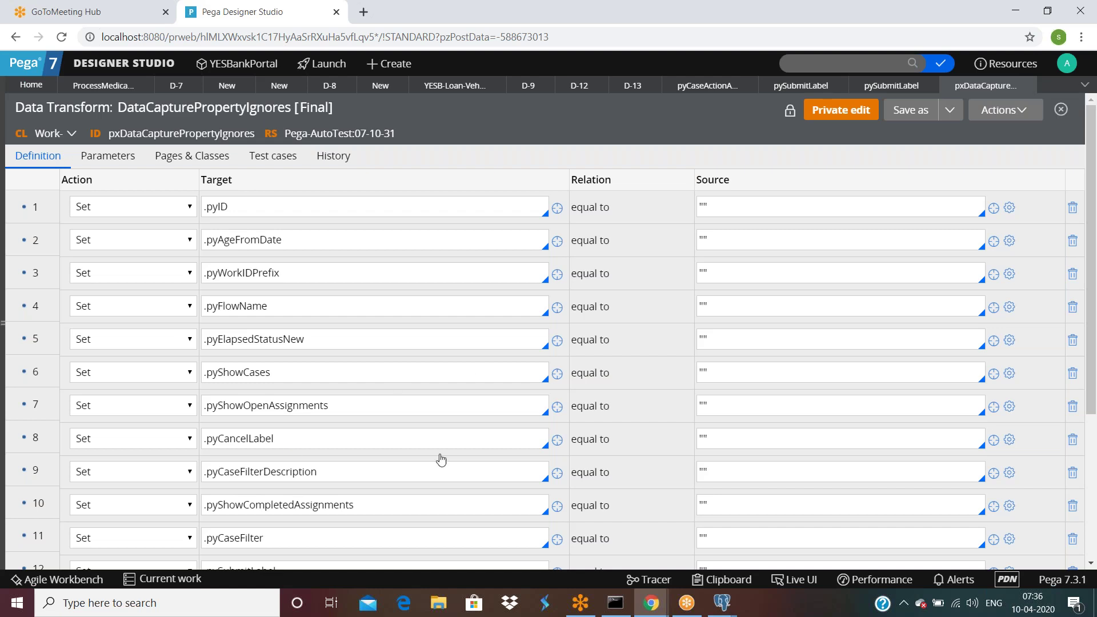
{"action": "scroll", "coordinate": [735, 340], "scroll_direction": "down", "scroll_amount": 4}
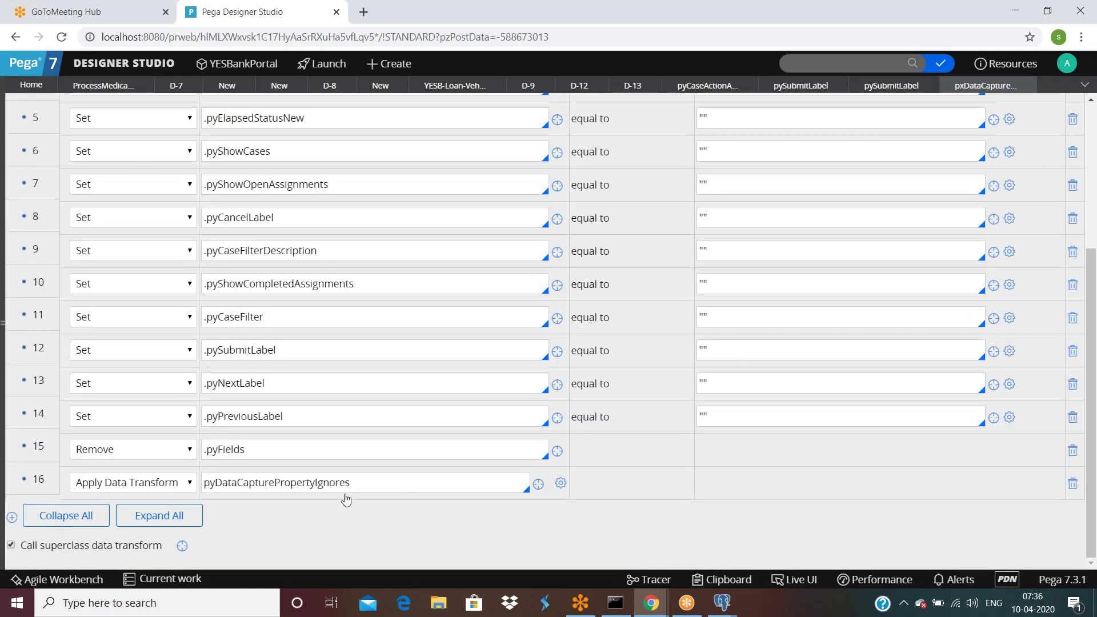
{"action": "left_click", "coordinate": [537, 485]}
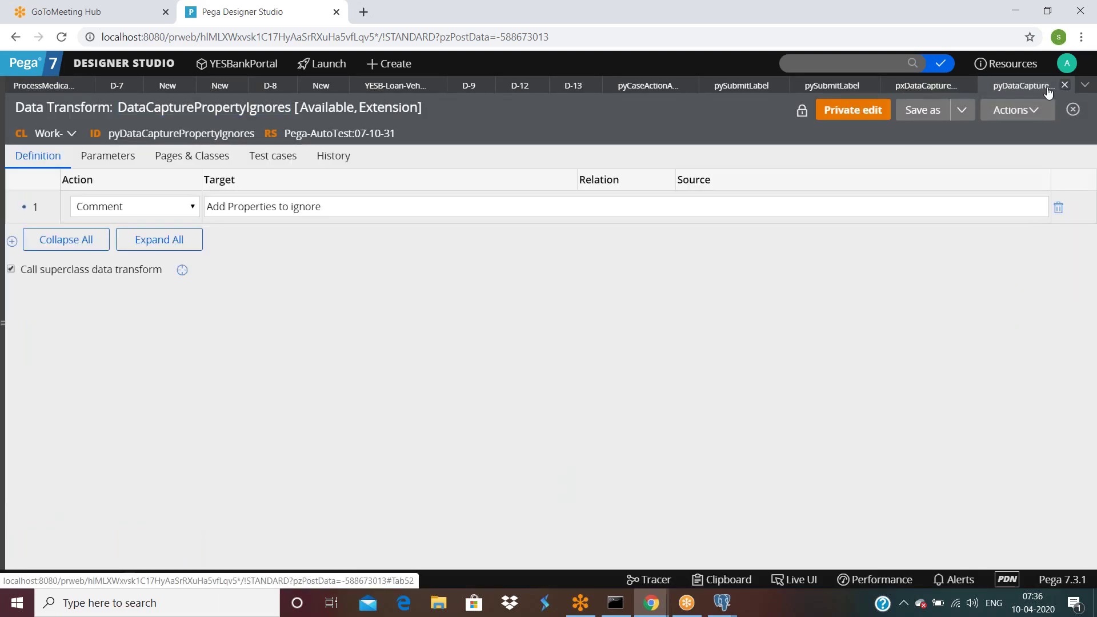
Step: Close the open data transform and pySubmitLabel rules, and cancel the button's Cell Properties in pyCaseActionAreaButtons
{"action": "left_click", "coordinate": [1063, 87]}
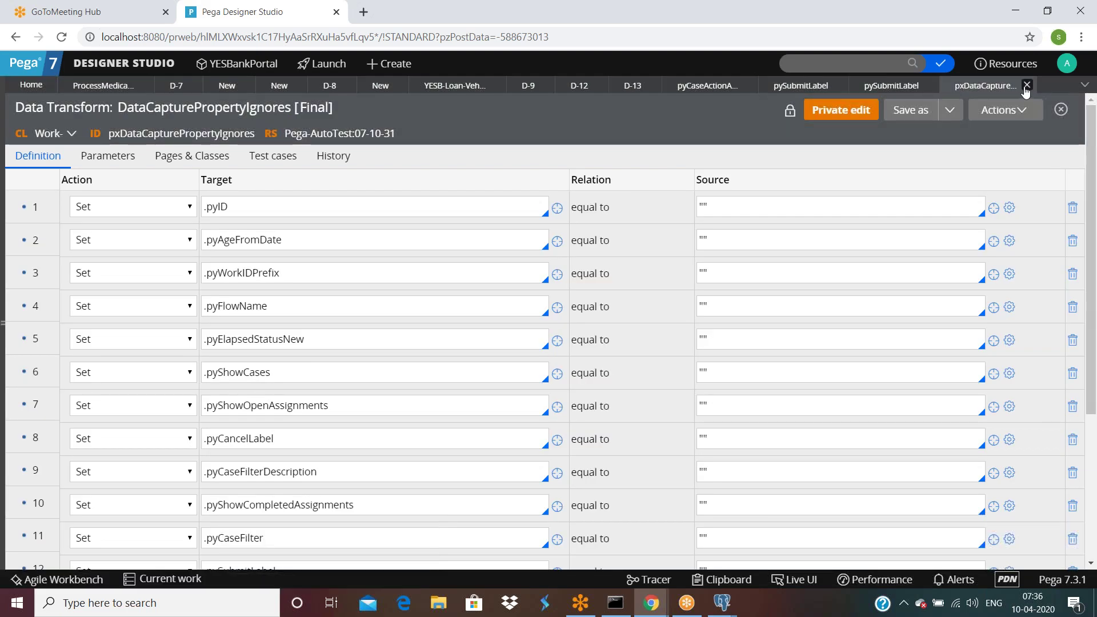
{"action": "left_click", "coordinate": [1026, 86]}
{"action": "left_click", "coordinate": [928, 86]}
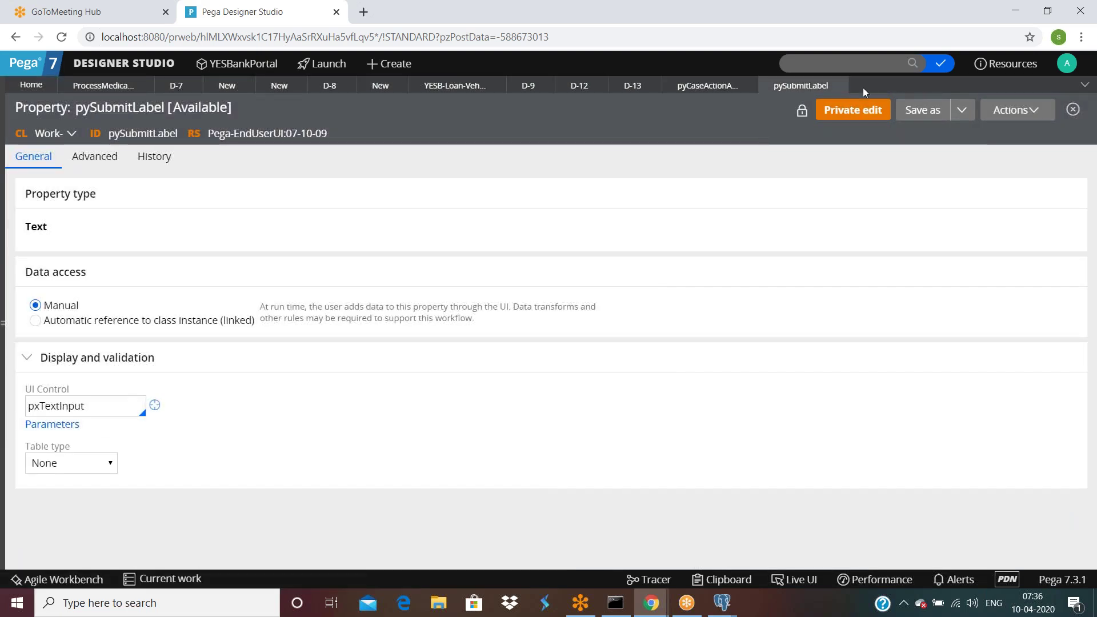
{"action": "left_click", "coordinate": [838, 86]}
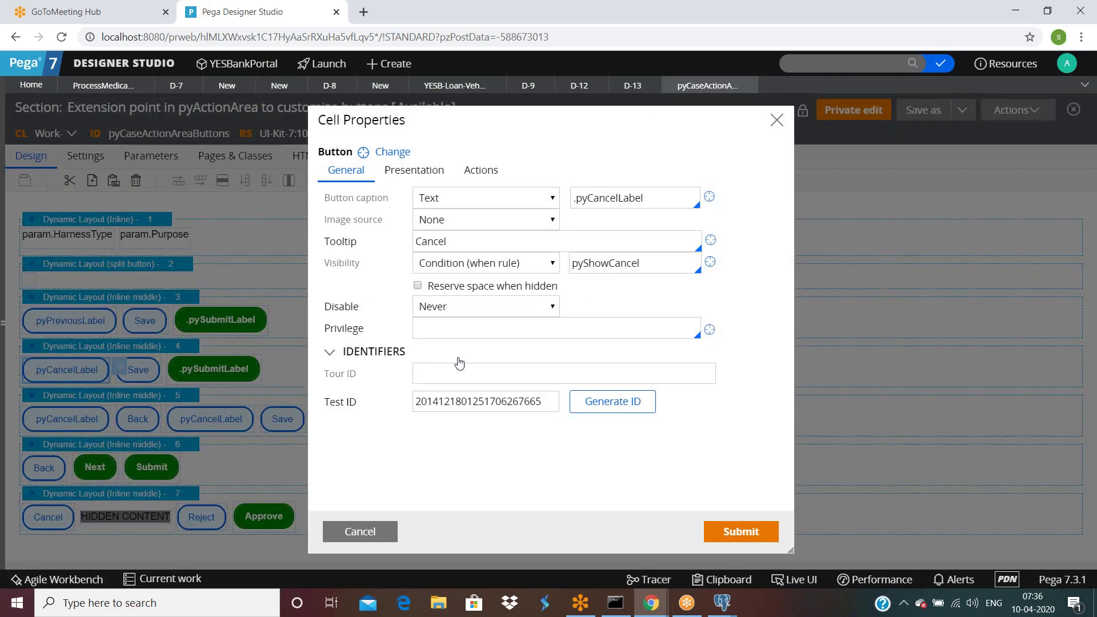
{"action": "left_click", "coordinate": [358, 531]}
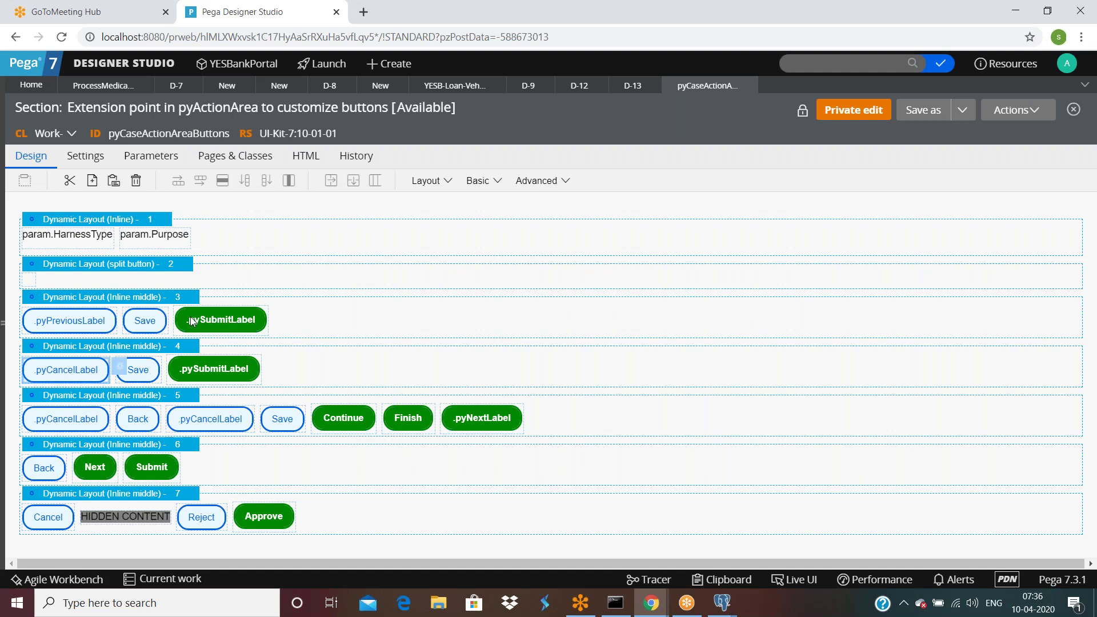
Step: Switch to case D-13, open its clipboard and display the newAssignPage page
{"action": "left_click", "coordinate": [632, 86]}
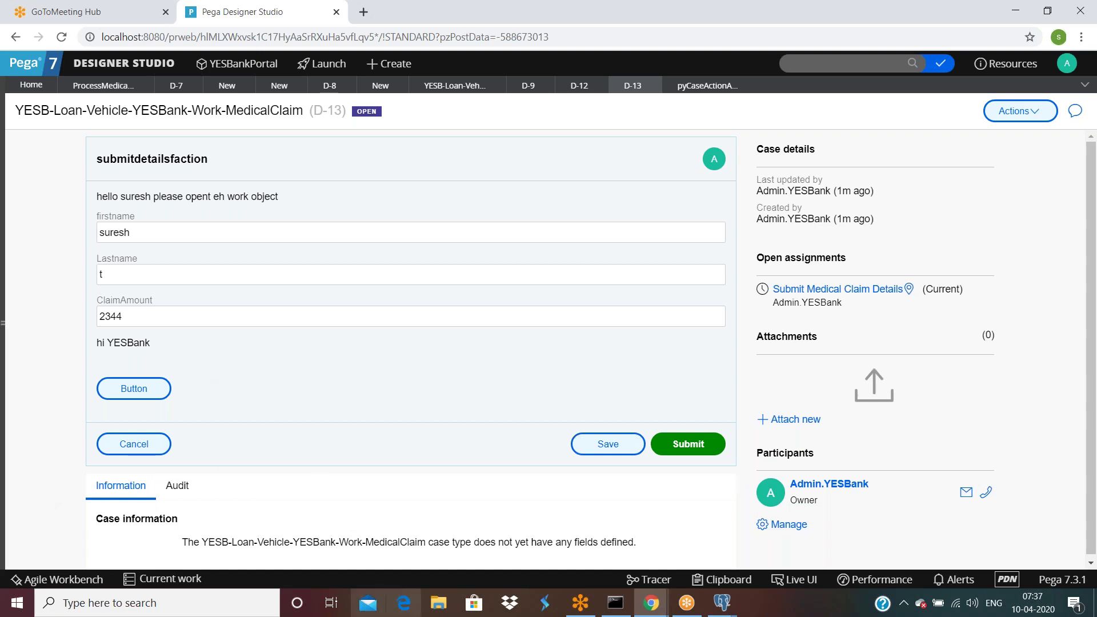
{"action": "left_click", "coordinate": [717, 580]}
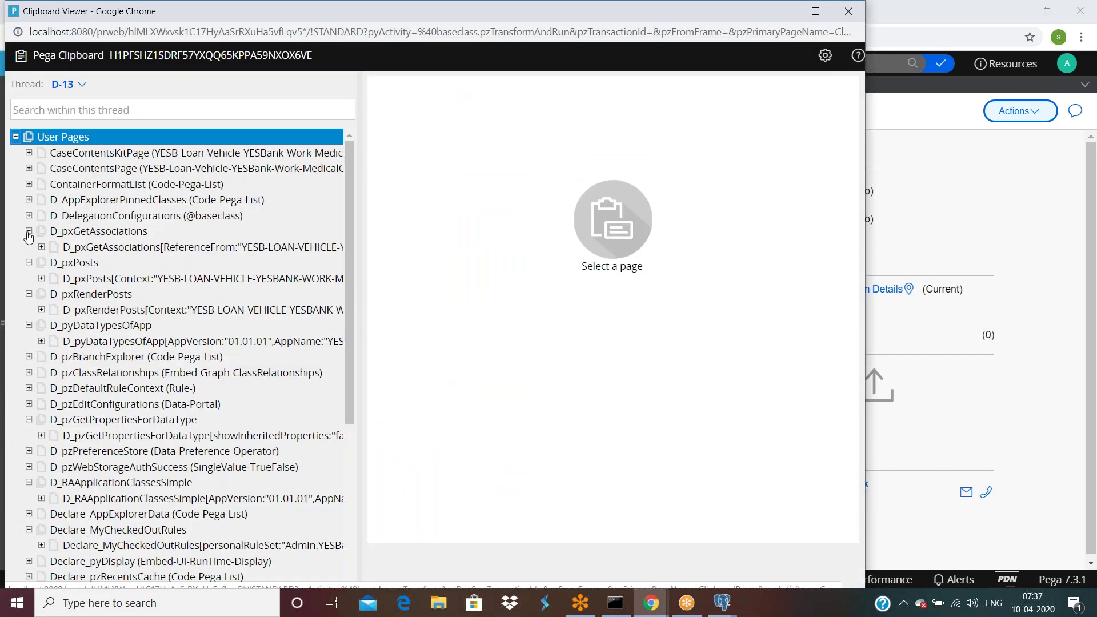
{"action": "left_click", "coordinate": [29, 231]}
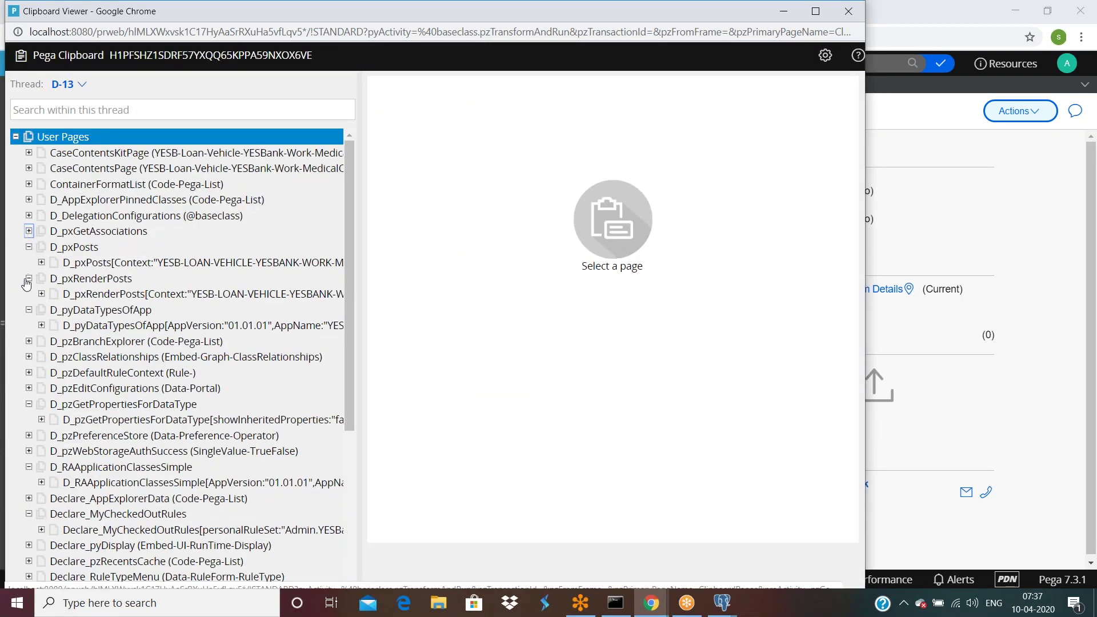
{"action": "left_click", "coordinate": [28, 247]}
{"action": "left_click", "coordinate": [29, 263]}
{"action": "scroll", "coordinate": [130, 323], "scroll_direction": "down", "scroll_amount": 4}
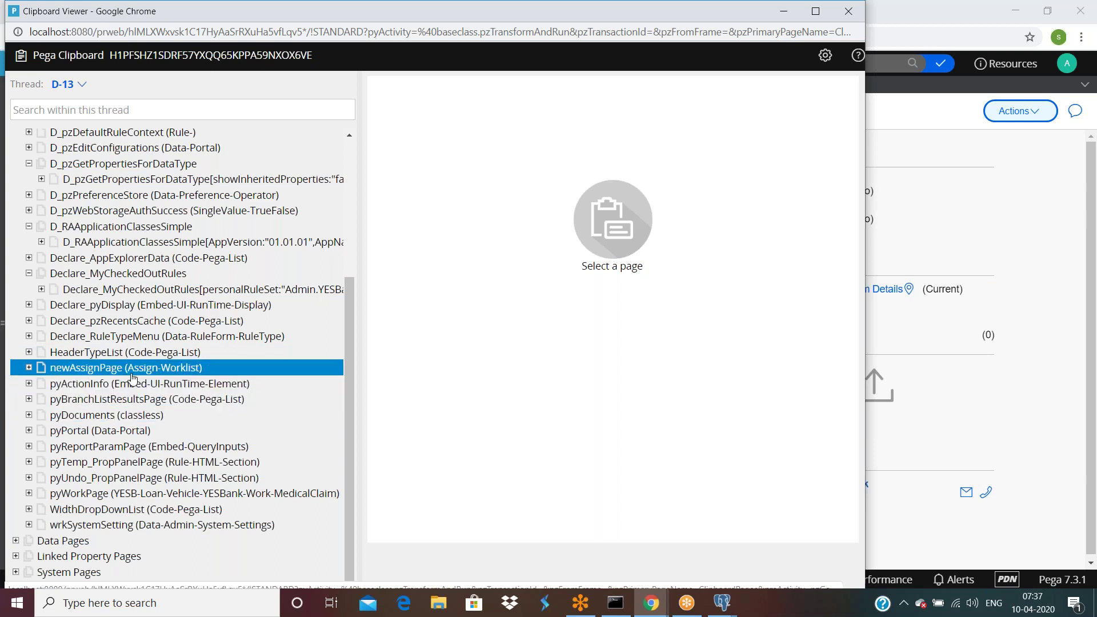
{"action": "left_click", "coordinate": [228, 368]}
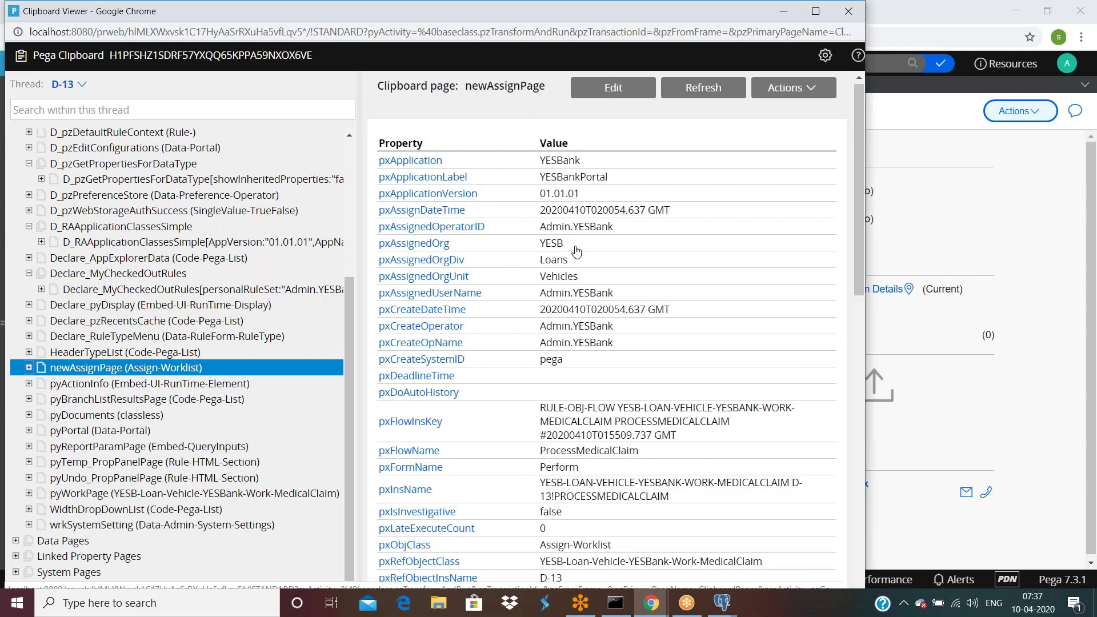
Step: Review the property values on newAssignPage and expand its node in the page tree
{"action": "scroll", "coordinate": [576, 251], "scroll_direction": "down", "scroll_amount": 8}
{"action": "scroll", "coordinate": [576, 252], "scroll_direction": "down", "scroll_amount": 5}
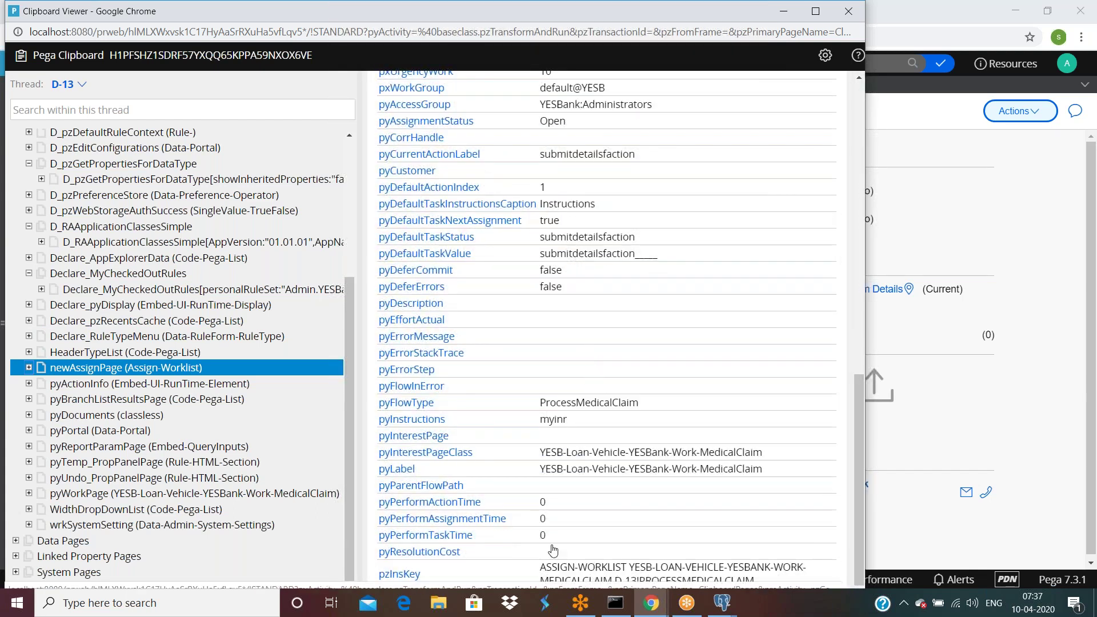
{"action": "scroll", "coordinate": [537, 524], "scroll_direction": "up", "scroll_amount": 15}
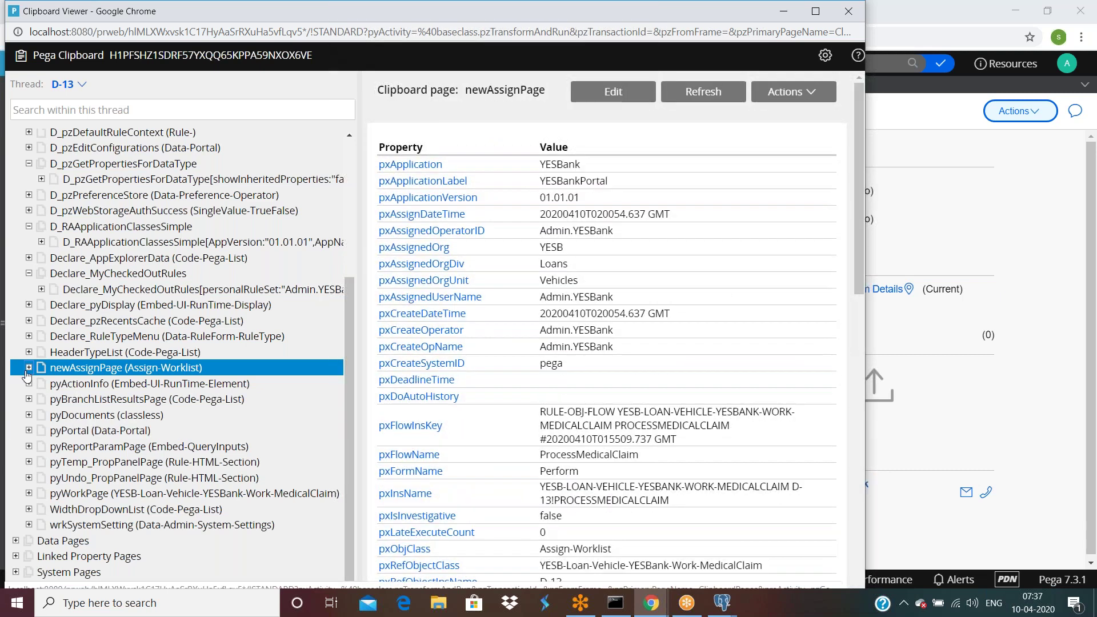
{"action": "left_click", "coordinate": [29, 369]}
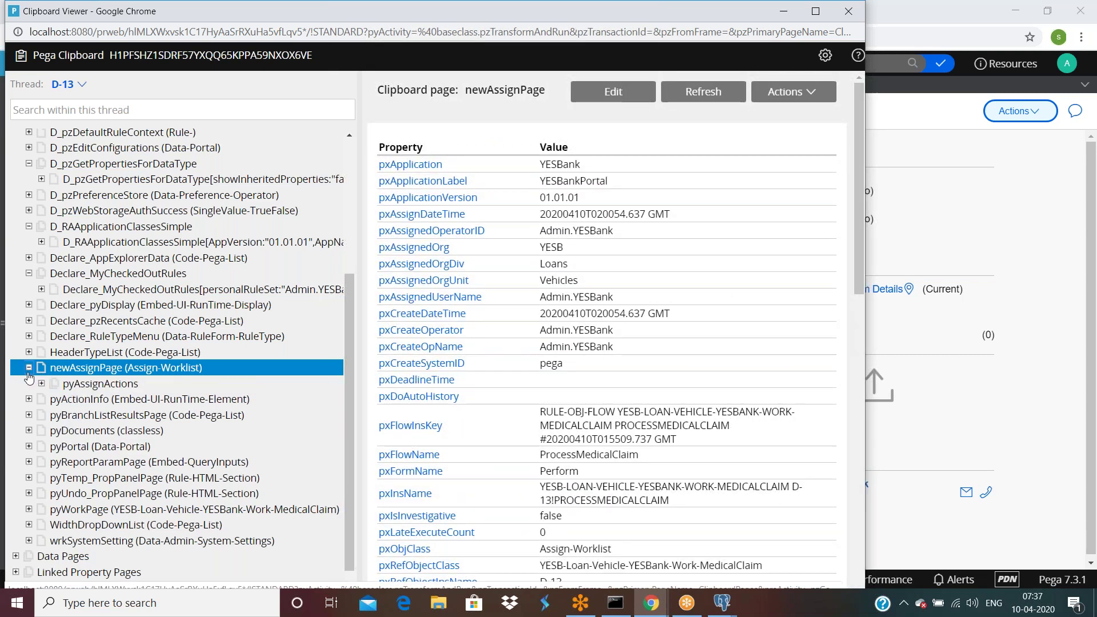
Step: Expand pyAssignActions under newAssignPage and examine the properties of entries 1 to 6 in order
{"action": "left_click", "coordinate": [42, 384]}
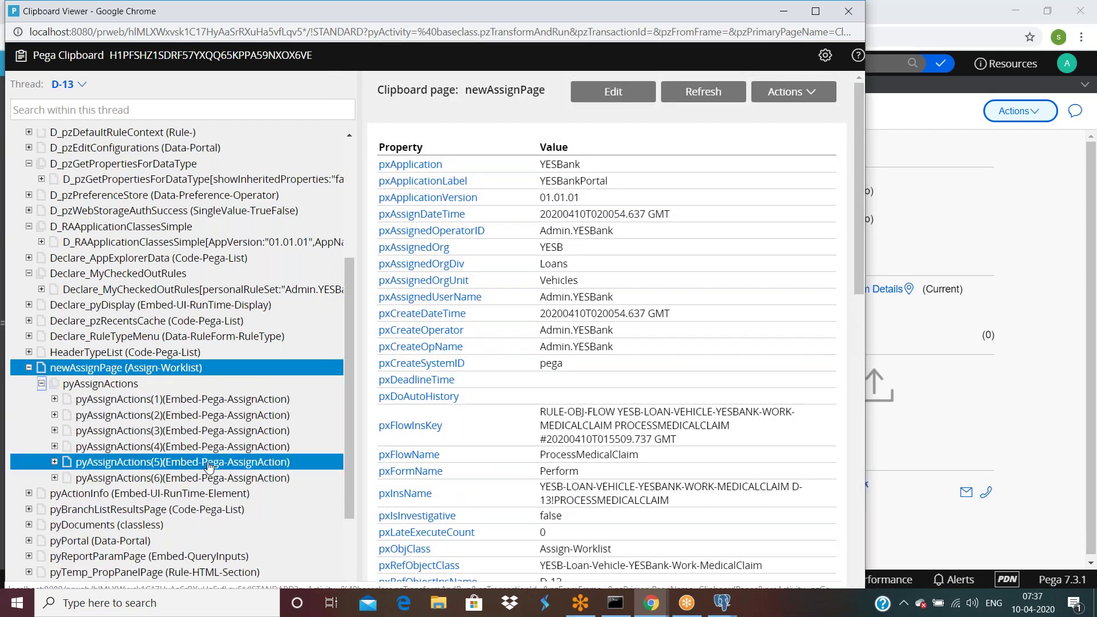
{"action": "left_click", "coordinate": [171, 399]}
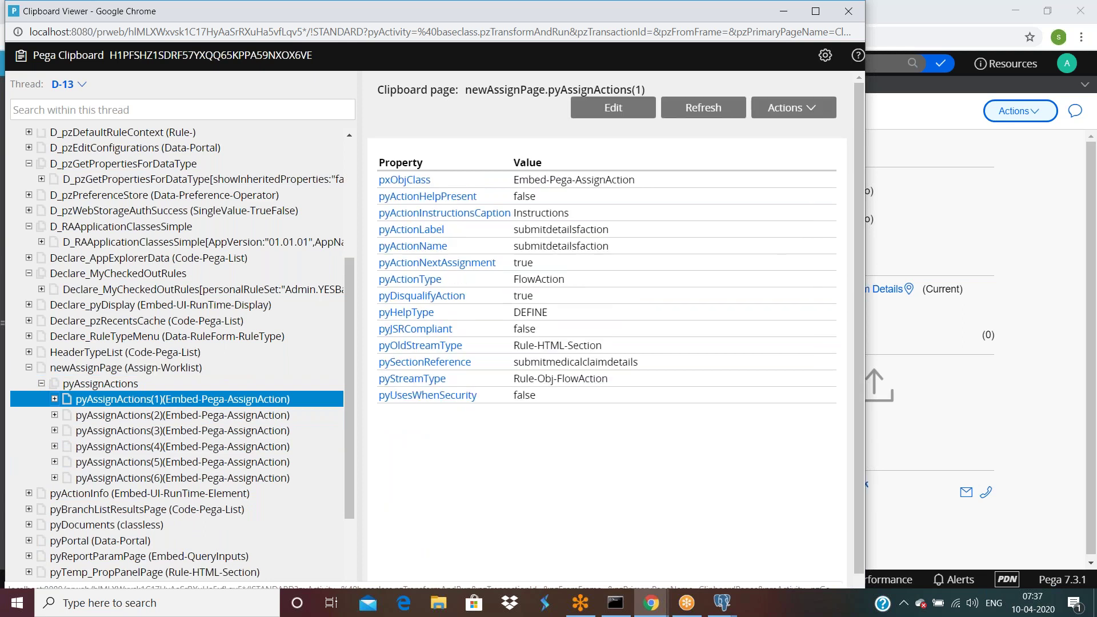
{"action": "left_click", "coordinate": [162, 416]}
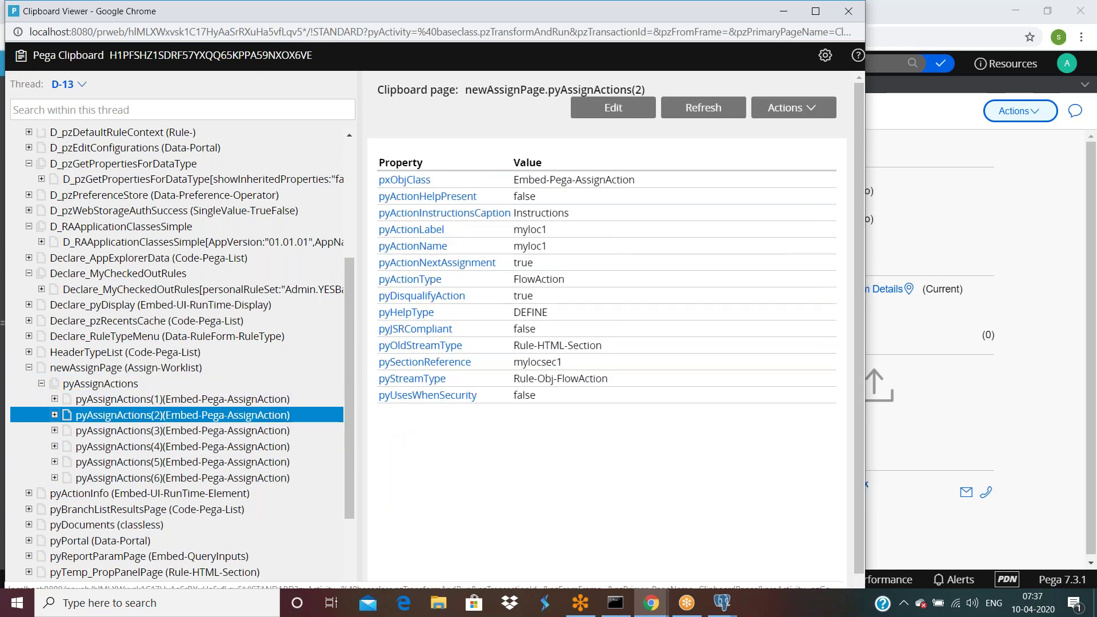
{"action": "left_click", "coordinate": [159, 430]}
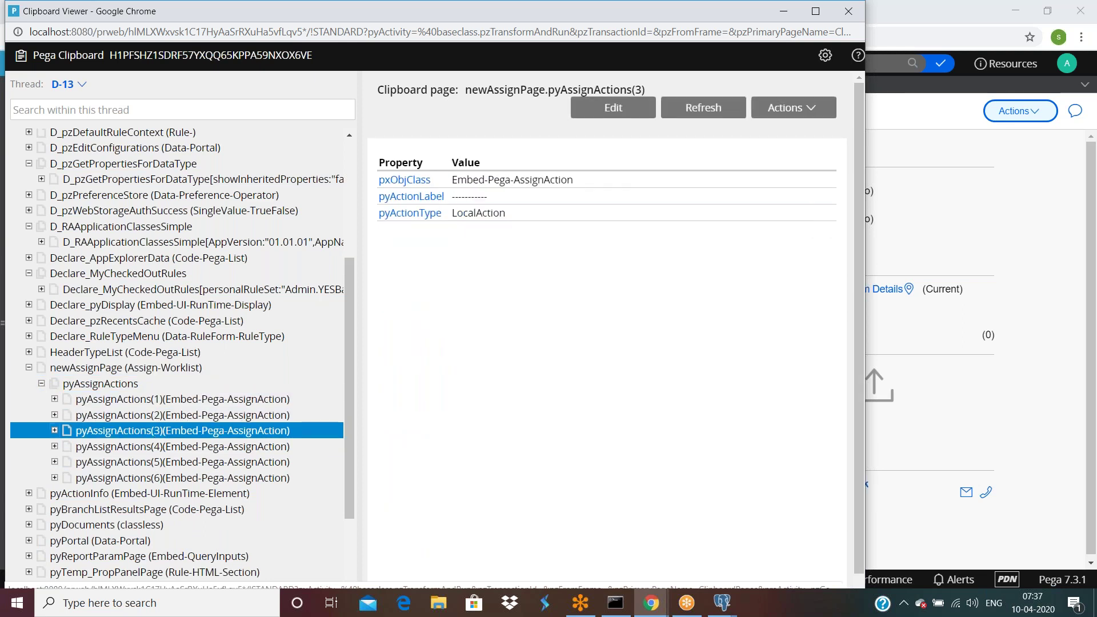
{"action": "left_click", "coordinate": [159, 447]}
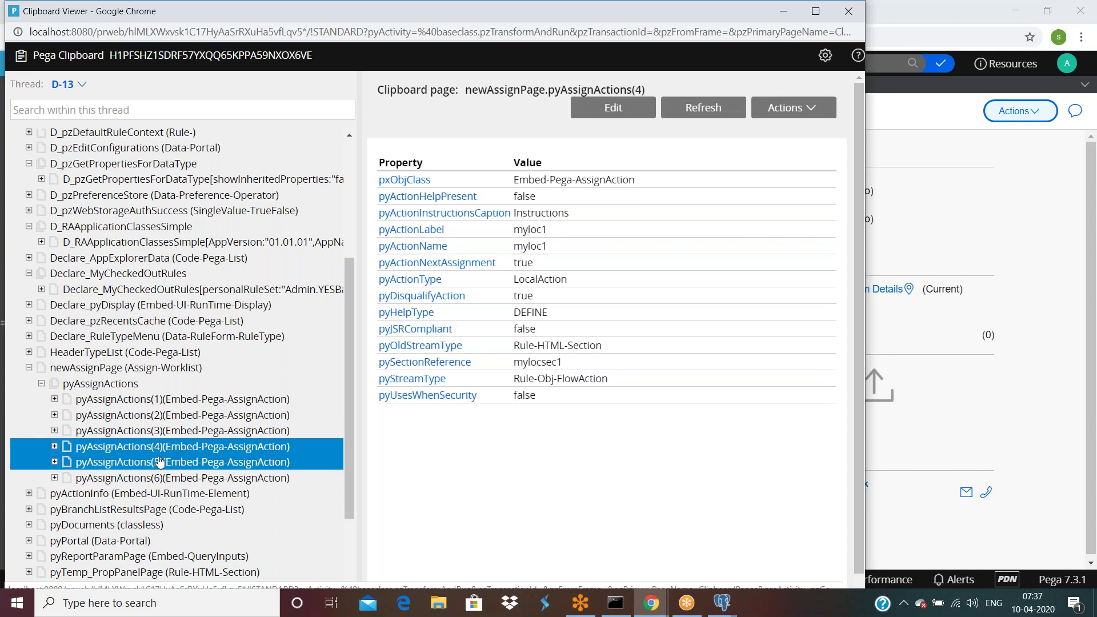
{"action": "left_click", "coordinate": [157, 462]}
{"action": "left_click", "coordinate": [155, 478]}
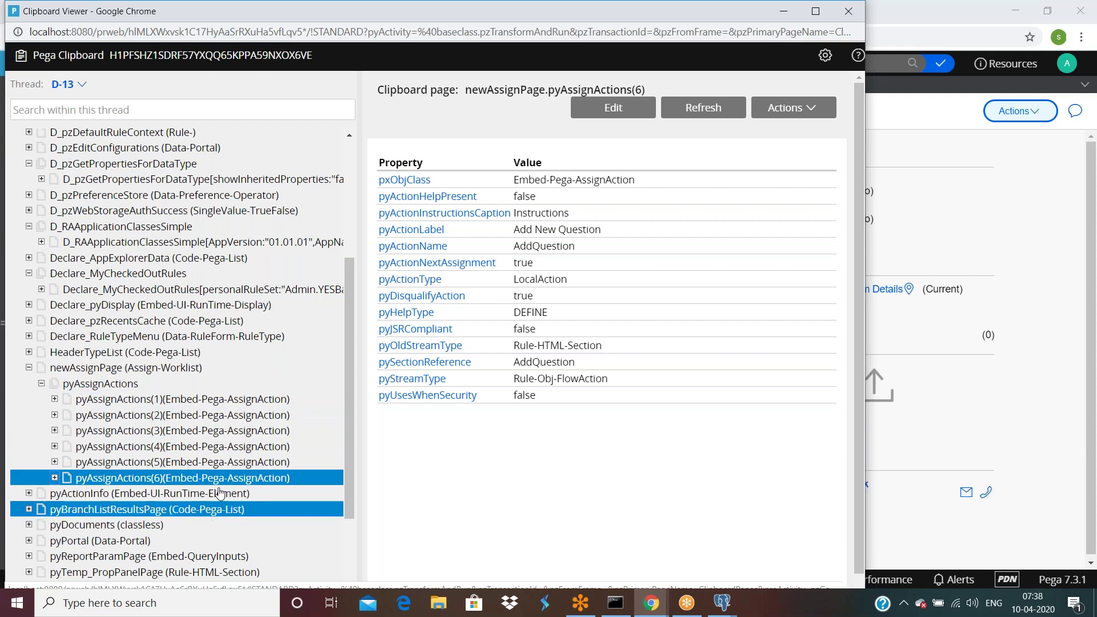
Step: Recheck the pyAssignActions entries from 5 back to 2, and redisplay the parent newAssignPage properties
{"action": "left_click", "coordinate": [220, 462]}
{"action": "left_click", "coordinate": [222, 448]}
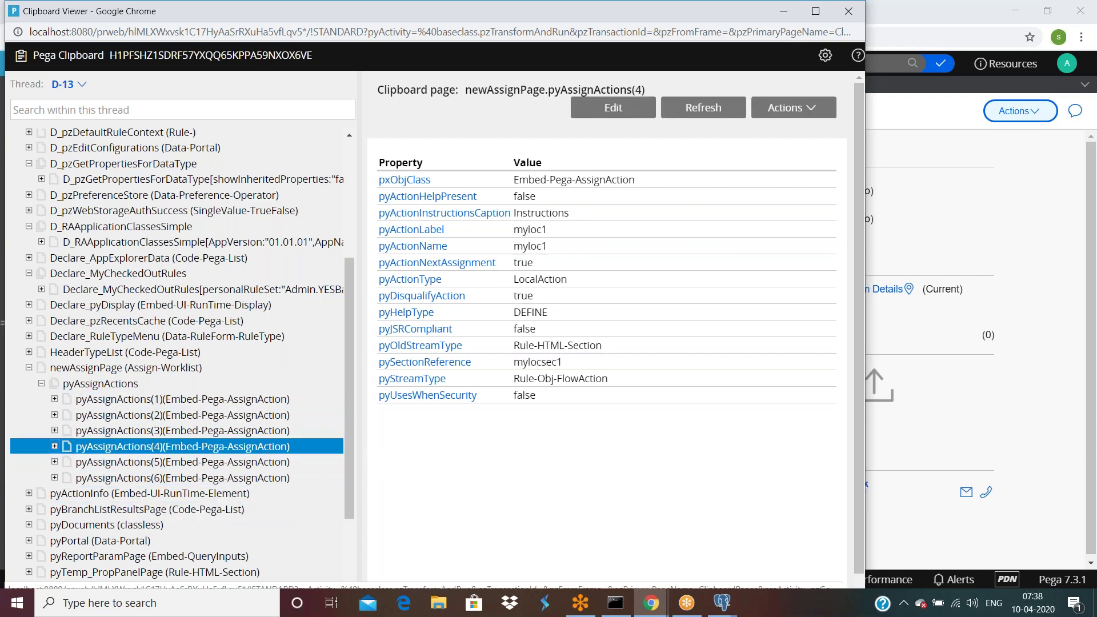
{"action": "left_click", "coordinate": [212, 433]}
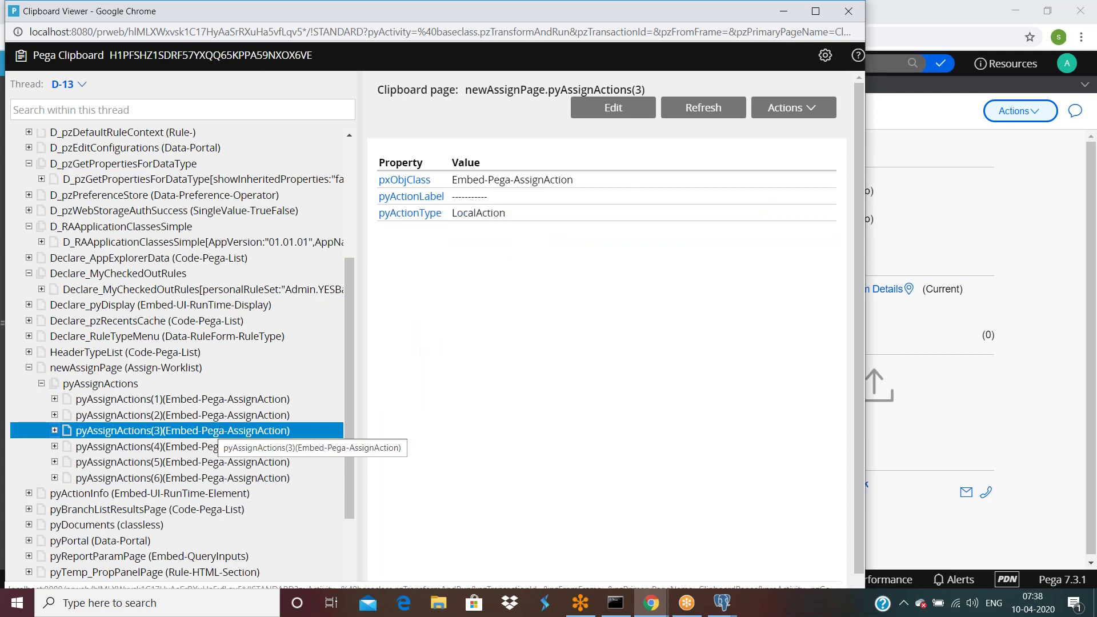
{"action": "left_click", "coordinate": [210, 416]}
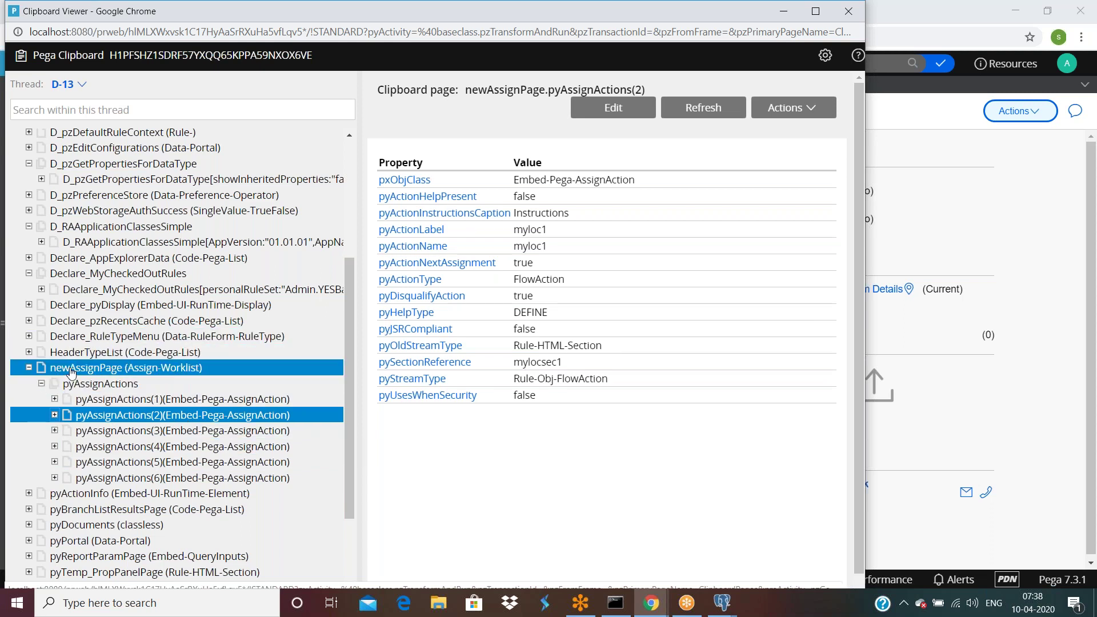
{"action": "left_click", "coordinate": [86, 370]}
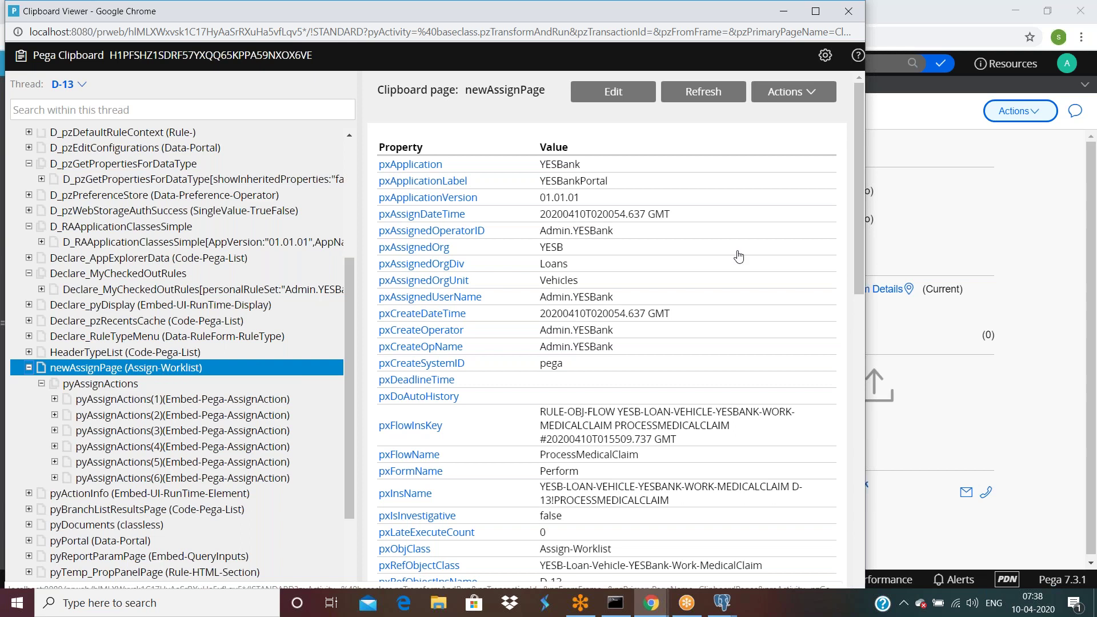
Step: Return to the pyCaseActionAreaButtons section and open the properties of Dynamic Layout 4
{"action": "left_click", "coordinate": [906, 195]}
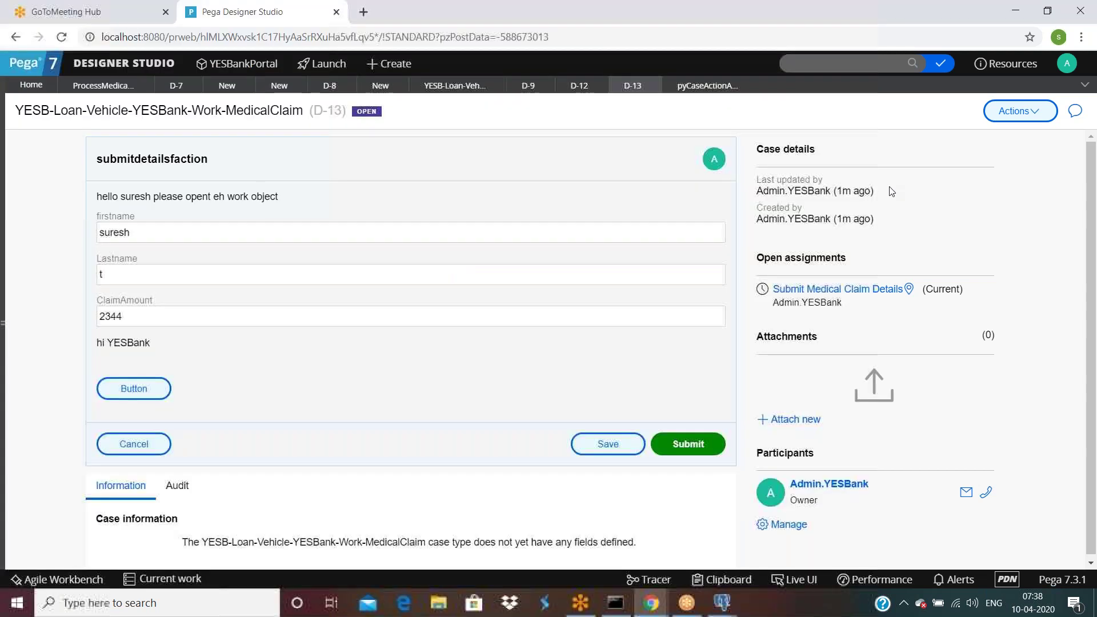
{"action": "left_click", "coordinate": [706, 85]}
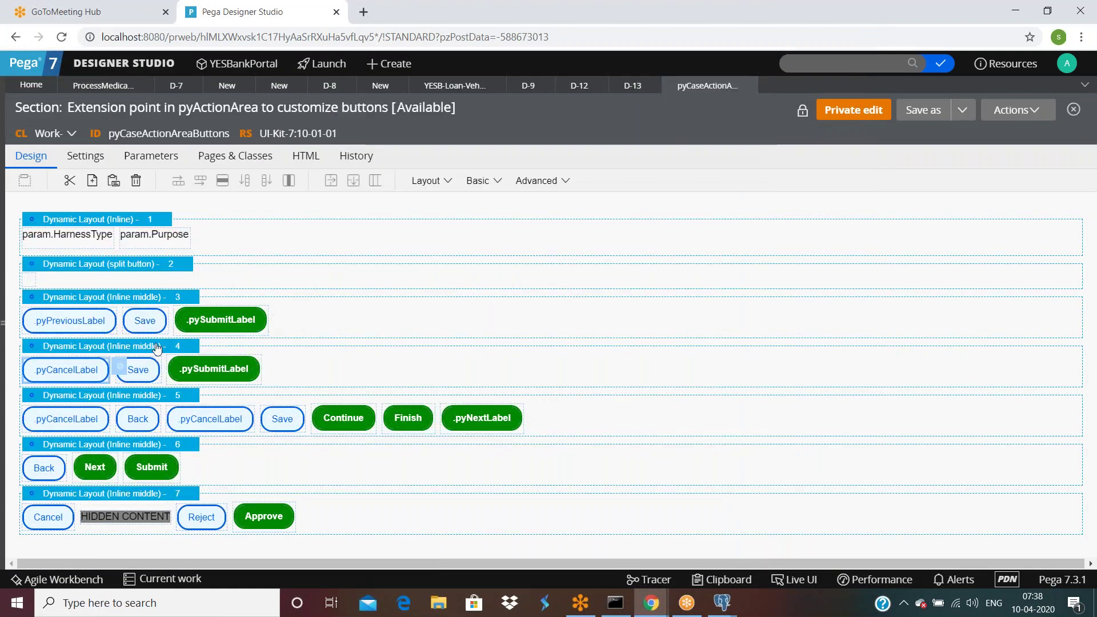
{"action": "left_click", "coordinate": [204, 351]}
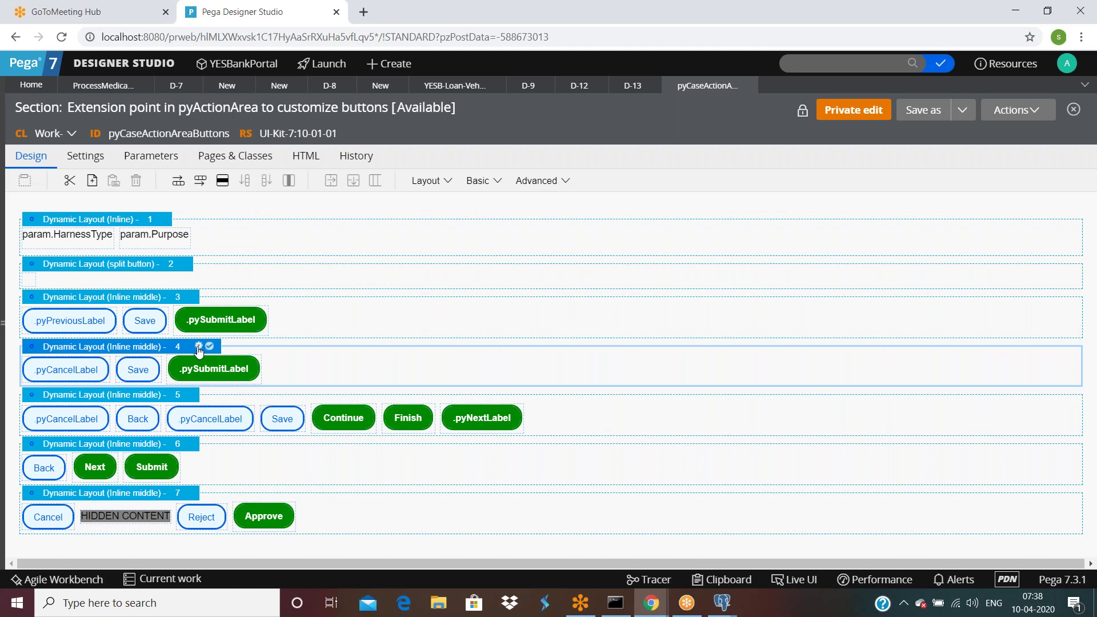
{"action": "left_click", "coordinate": [199, 347]}
Step: Read through the layout's visibility condition expression up to the pyDefaultTaskStatus comparison with 'pyApproval'
{"action": "left_click", "coordinate": [601, 246]}
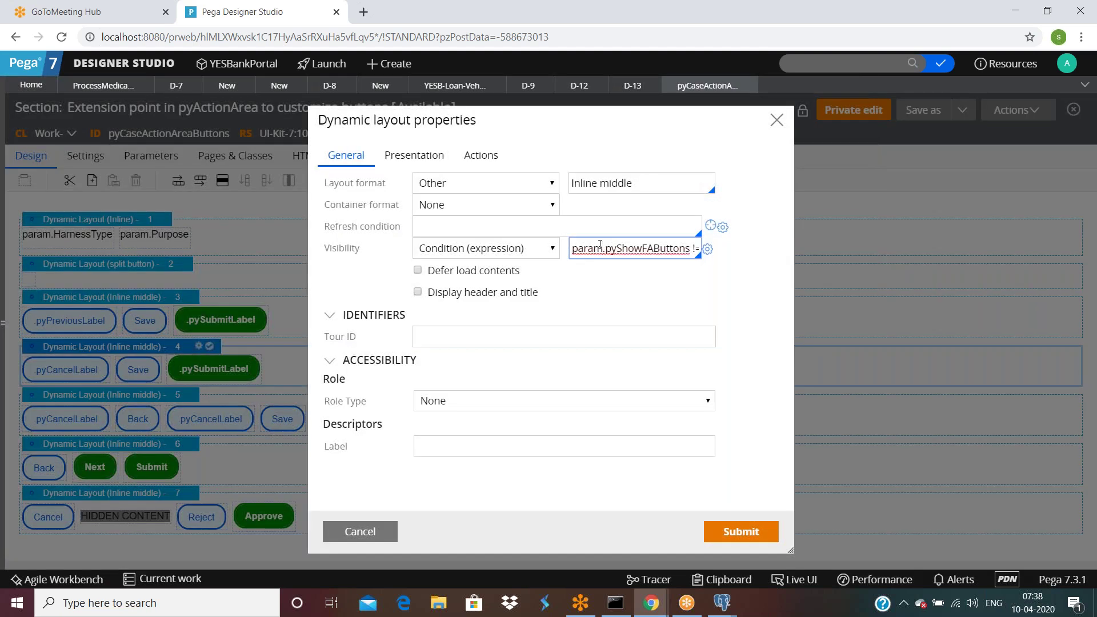
{"action": "key", "text": "Right"}
{"action": "key", "text": "Right"}
{"action": "key", "text": "Right"}
{"action": "key", "text": "Right"}
{"action": "key", "text": "Right"}
{"action": "key", "text": "Right"}
{"action": "key", "text": "Right"}
{"action": "key", "text": "Right"}
{"action": "key", "text": "Right"}
{"action": "key", "text": "Right"}
{"action": "key", "text": "Right"}
{"action": "key", "text": "Right"}
{"action": "key", "text": "Right"}
{"action": "key", "text": "Right"}
{"action": "key", "text": "Right"}
{"action": "key", "text": "Right"}
{"action": "key", "text": "Right"}
{"action": "key", "text": "Right"}
{"action": "key", "text": "Right"}
{"action": "key", "text": "Right"}
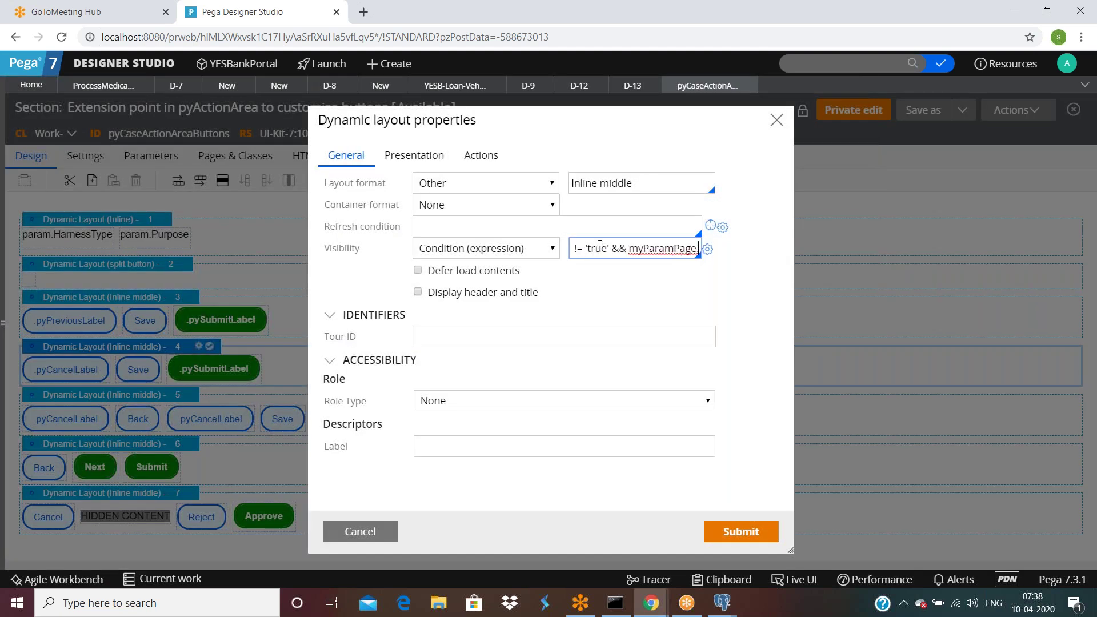
{"action": "key", "text": "Right"}
{"action": "key", "text": "Right"}
{"action": "key", "text": "Right"}
{"action": "key", "text": "Right"}
{"action": "key", "text": "Right"}
{"action": "key", "text": "Right"}
{"action": "key", "text": "Right"}
{"action": "key", "text": "Right"}
{"action": "key", "text": "Right"}
{"action": "key", "text": "Right"}
{"action": "key", "text": "Right"}
{"action": "key", "text": "Right"}
{"action": "key", "text": "Right"}
{"action": "key", "text": "Right"}
{"action": "key", "text": "Right"}
{"action": "key", "text": "Right"}
{"action": "key", "text": "Right"}
{"action": "key", "text": "Right"}
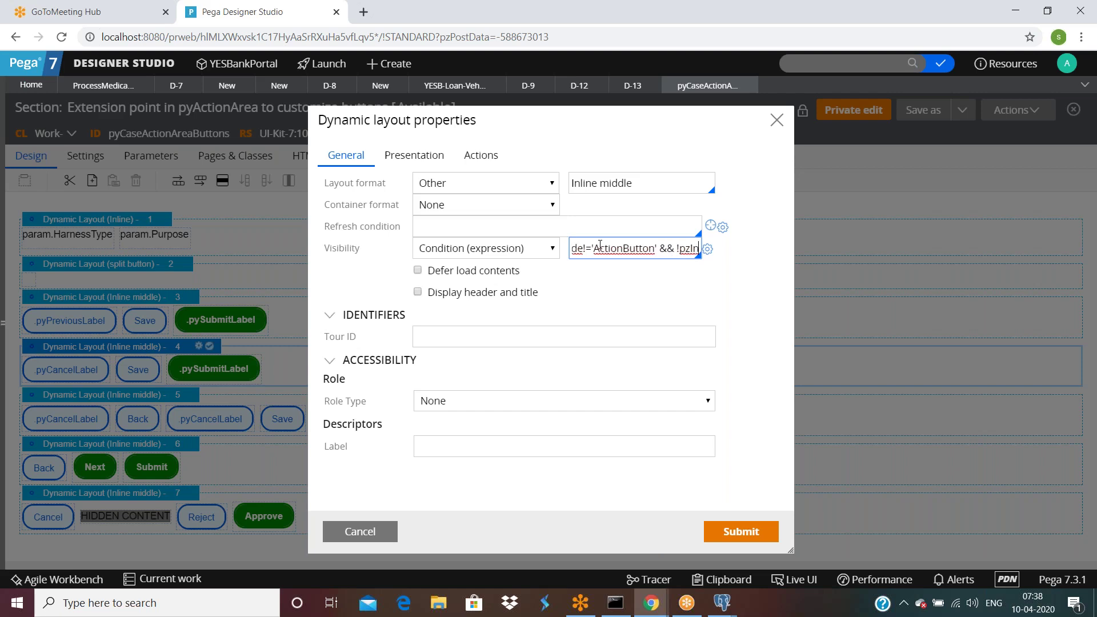
{"action": "key", "text": "Right"}
{"action": "key", "text": "Right"}
{"action": "key", "text": "Right"}
{"action": "key", "text": "Right"}
{"action": "key", "text": "Right"}
{"action": "key", "text": "Right"}
{"action": "key", "text": "Right"}
{"action": "key", "text": "Right"}
{"action": "key", "text": "Right"}
{"action": "key", "text": "Right"}
{"action": "key", "text": "Right"}
{"action": "key", "text": "Right"}
{"action": "key", "text": "Right"}
{"action": "key", "text": "Right"}
{"action": "key", "text": "Right"}
{"action": "key", "text": "Right"}
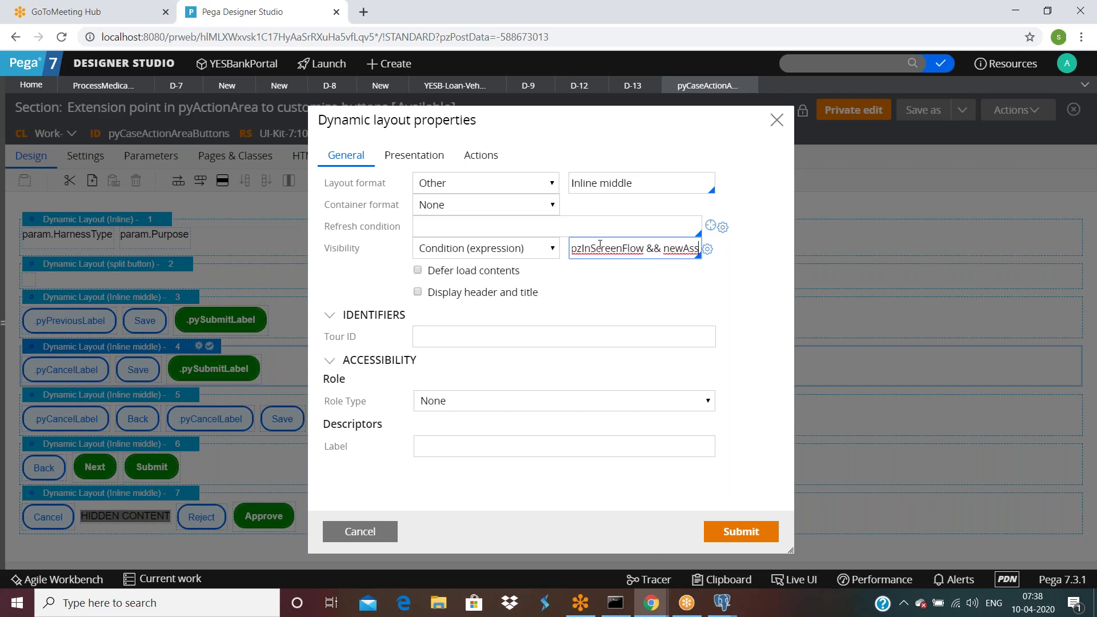
{"action": "key", "text": "Right"}
{"action": "key", "text": "Right"}
{"action": "key", "text": "Right"}
{"action": "key", "text": "Right"}
{"action": "key", "text": "Right"}
{"action": "key", "text": "Right"}
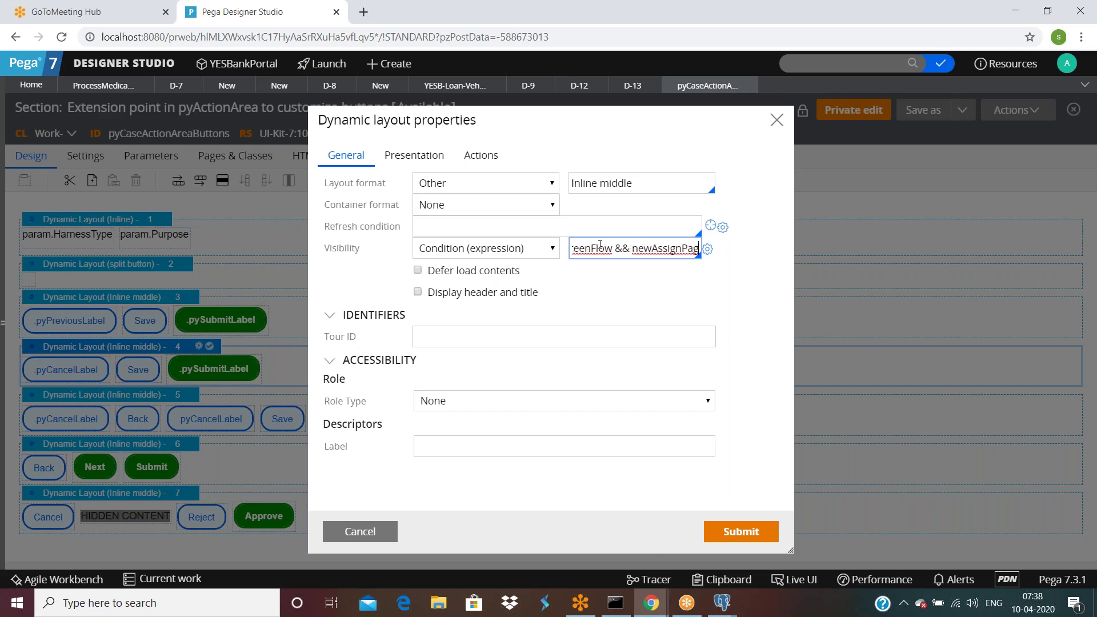
{"action": "key", "text": "Right"}
{"action": "key", "text": "Right"}
{"action": "key", "text": "Right"}
{"action": "key", "text": "Right"}
{"action": "key", "text": "Right"}
{"action": "key", "text": "Right"}
{"action": "key", "text": "Right"}
{"action": "key", "text": "Right"}
{"action": "key", "text": "Right"}
{"action": "key", "text": "Right"}
{"action": "key", "text": "Right"}
{"action": "key", "text": "Right"}
{"action": "key", "text": "Right"}
{"action": "key", "text": "Right"}
{"action": "key", "text": "Right"}
{"action": "key", "text": "Right"}
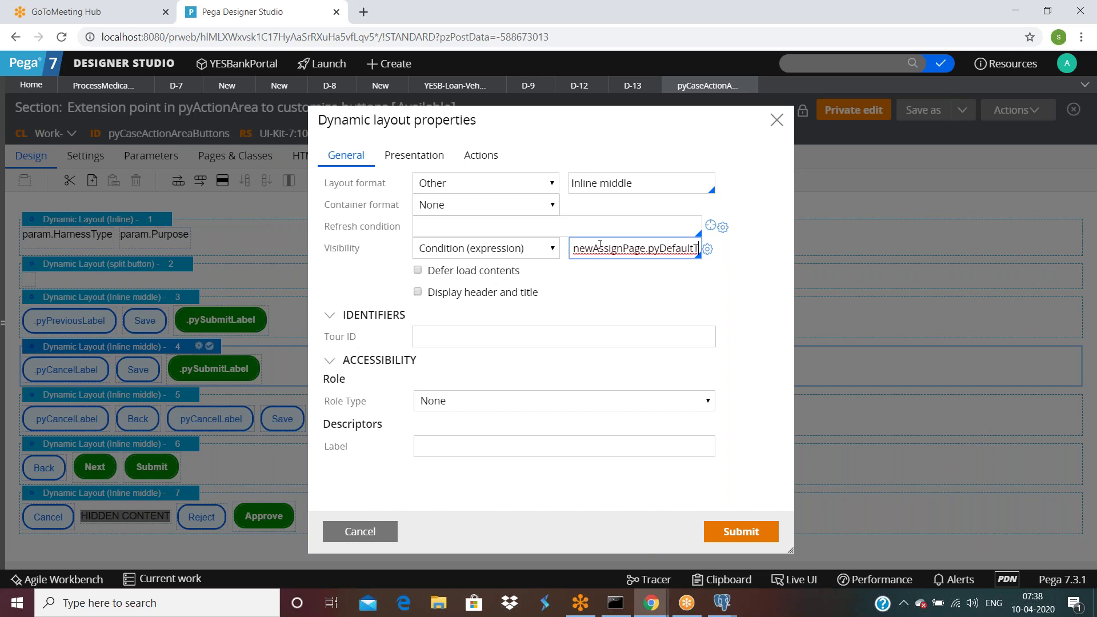
{"action": "key", "text": "Right"}
{"action": "key", "text": "Right"}
{"action": "key", "text": "Right"}
{"action": "key", "text": "Right"}
{"action": "key", "text": "Right"}
{"action": "key", "text": "Right"}
{"action": "key", "text": "Right"}
{"action": "key", "text": "Right"}
{"action": "key", "text": "Right"}
{"action": "key", "text": "Right"}
{"action": "key", "text": "Right"}
{"action": "key", "text": "Right"}
{"action": "key", "text": "Right"}
{"action": "key", "text": "Right"}
{"action": "key", "text": "Right"}
{"action": "key", "text": "Right"}
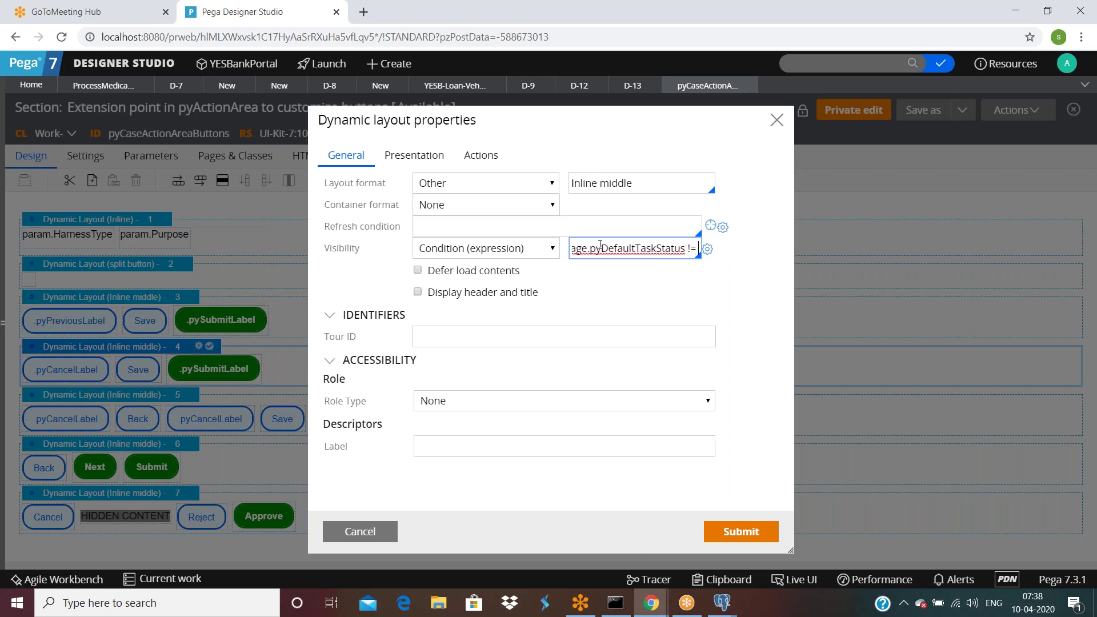
{"action": "key", "text": "Right"}
{"action": "key", "text": "Right"}
{"action": "key", "text": "Right"}
{"action": "key", "text": "Right"}
{"action": "key", "text": "Right"}
{"action": "key", "text": "Right"}
{"action": "key", "text": "Right"}
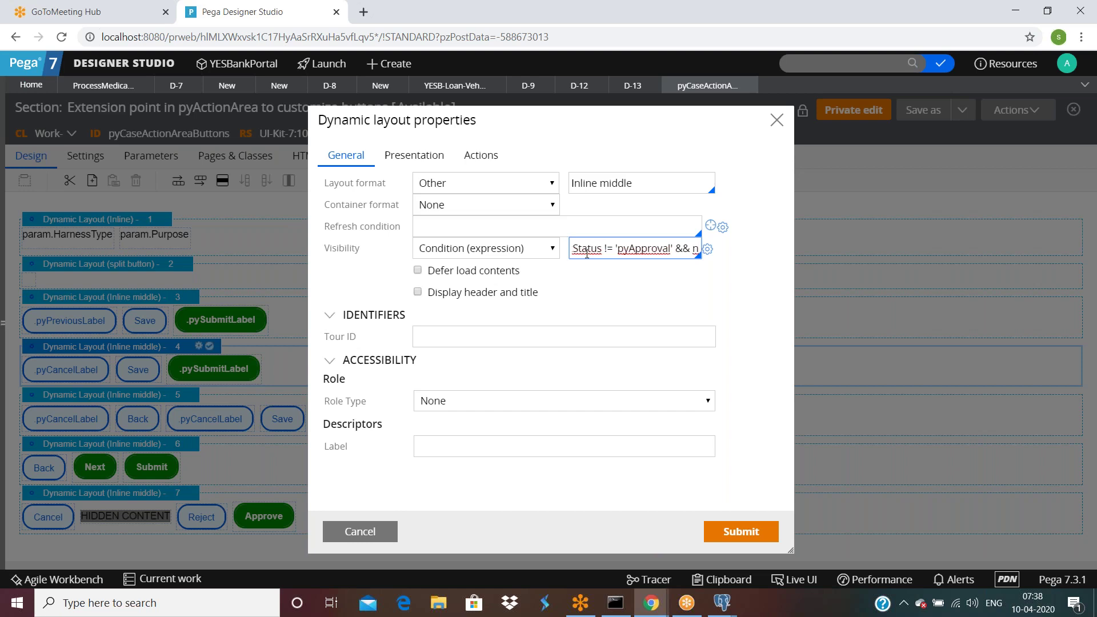
Step: Check pyDefaultTaskStatus on the clipboard's newAssignPage against the layout's visibility condition
{"action": "left_click", "coordinate": [652, 605]}
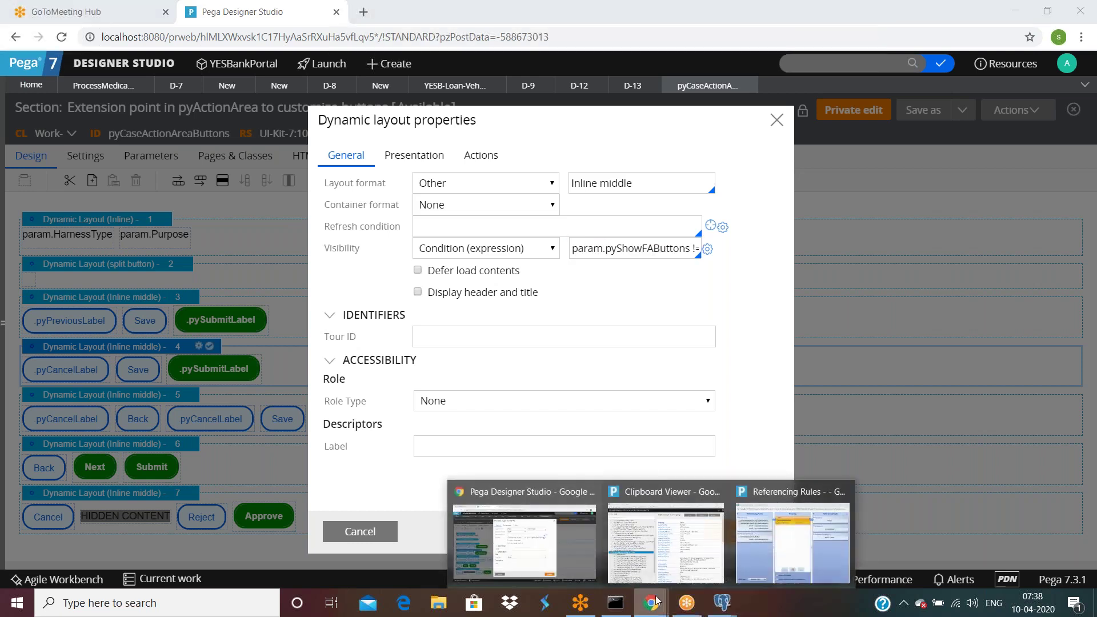
{"action": "left_click", "coordinate": [666, 546]}
{"action": "scroll", "coordinate": [518, 369], "scroll_direction": "down", "scroll_amount": 3}
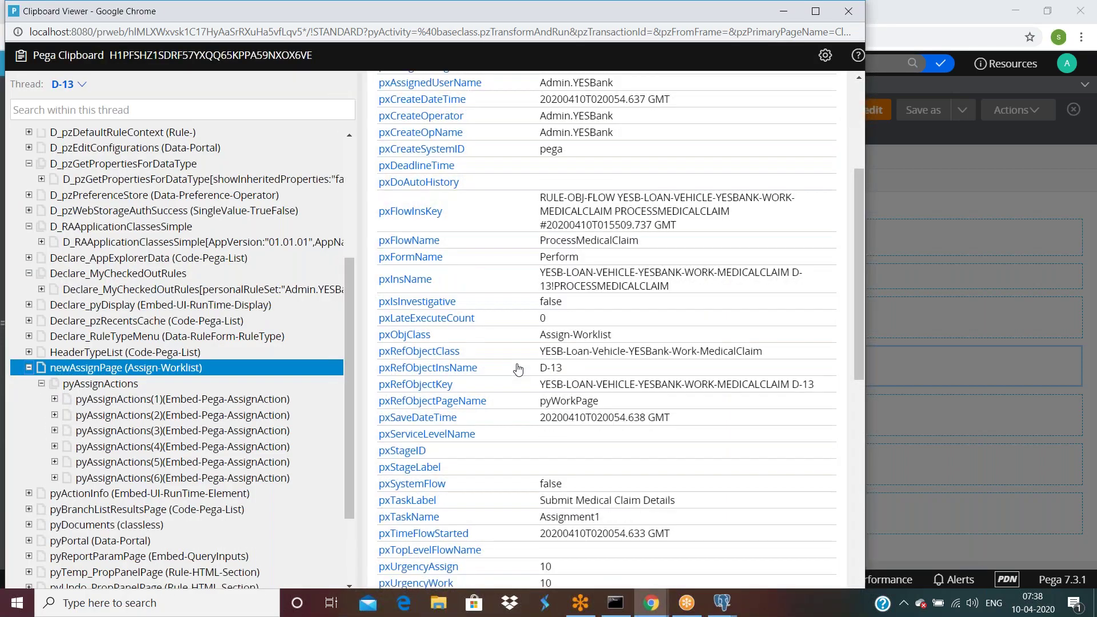
{"action": "scroll", "coordinate": [518, 368], "scroll_direction": "down", "scroll_amount": 6}
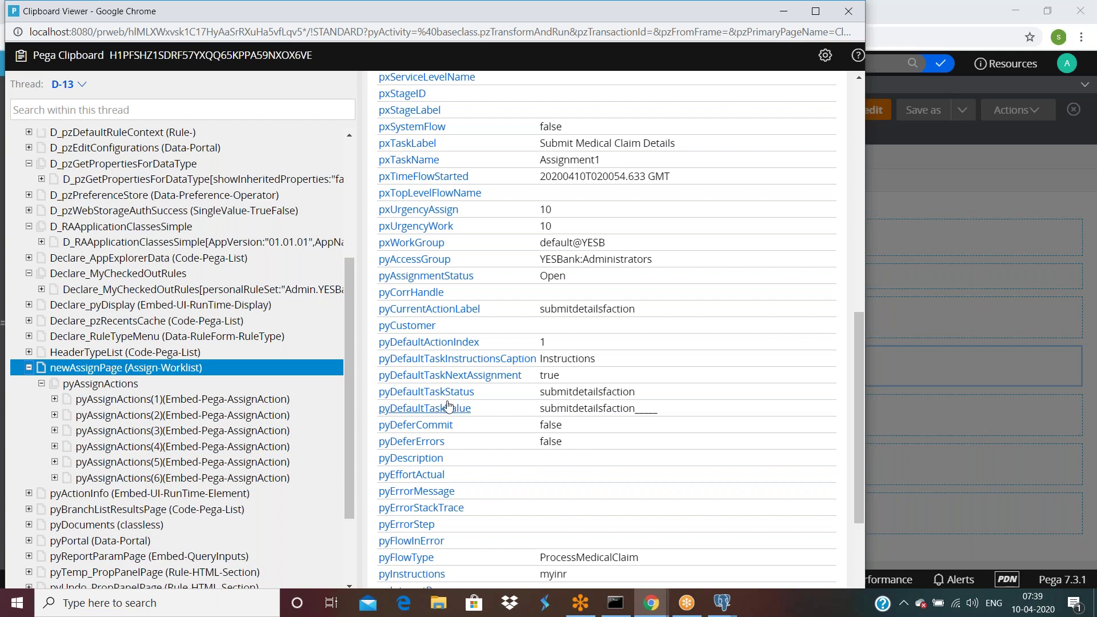
{"action": "left_click", "coordinate": [889, 309]}
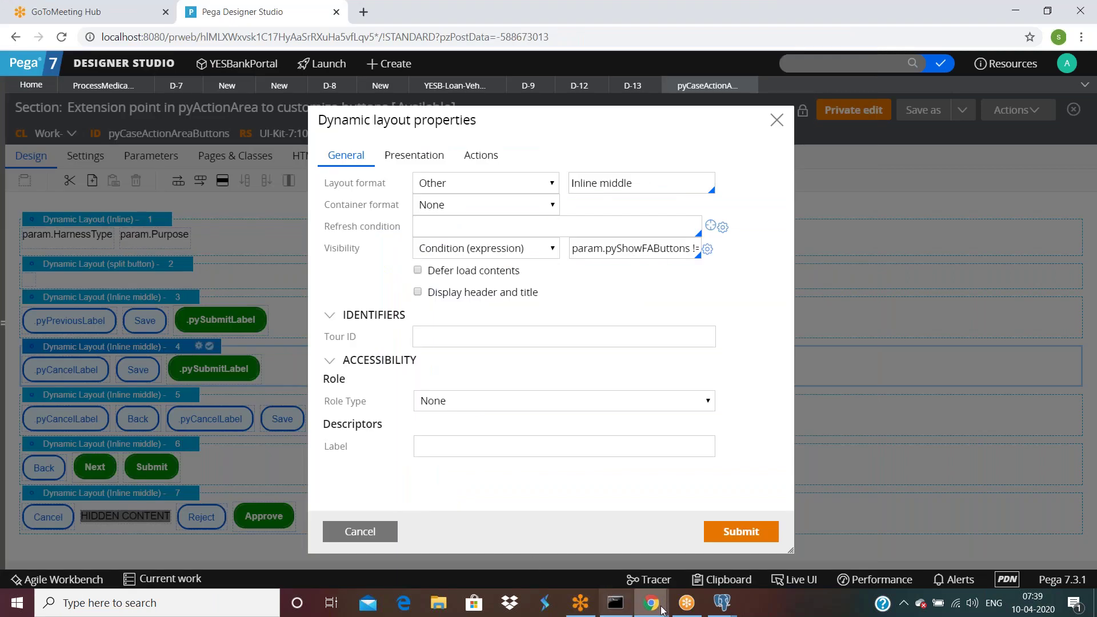
{"action": "mouse_move", "coordinate": [652, 603]}
{"action": "left_click", "coordinate": [666, 543]}
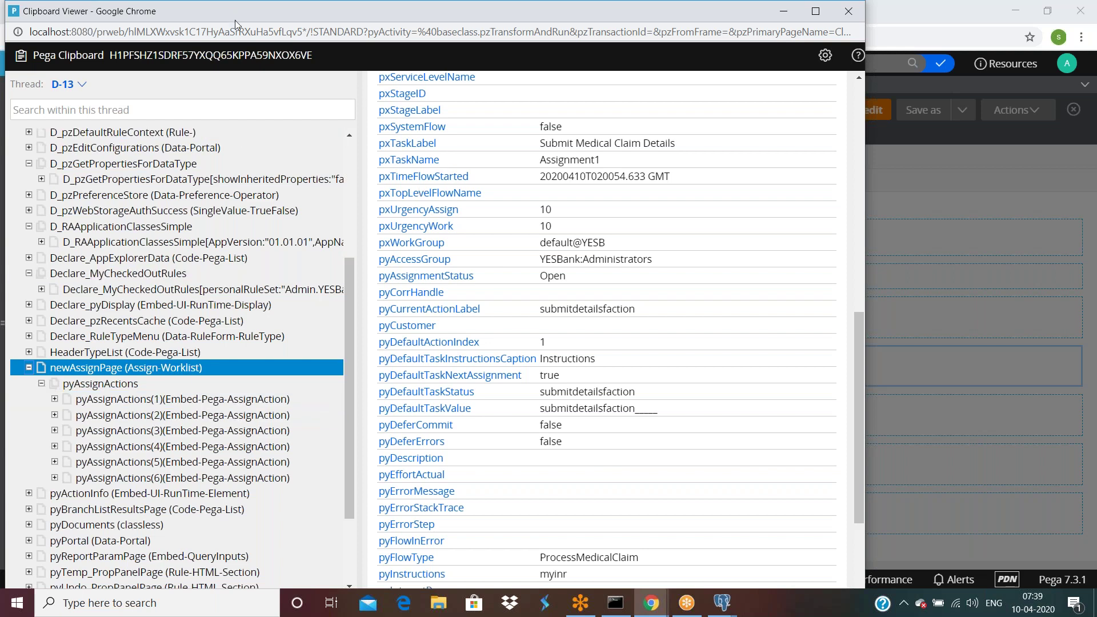
Step: Put the clipboard window away and cancel the Dynamic layout properties without making changes
{"action": "left_click_drag", "start_coordinate": [234, 20], "coordinate": [236, 26]}
{"action": "left_click", "coordinate": [357, 549]}
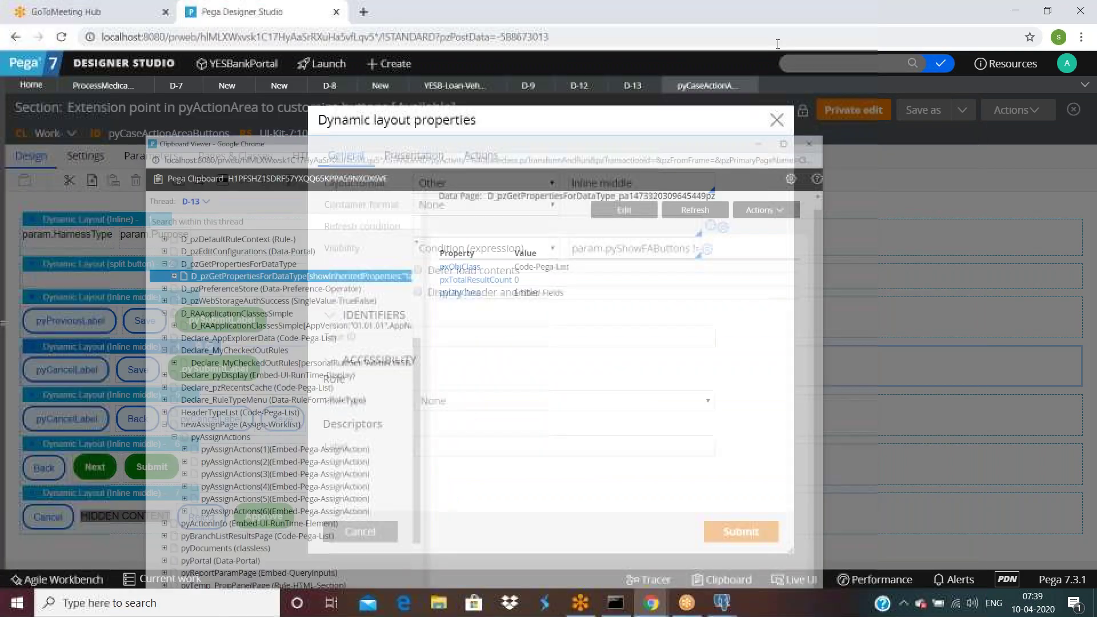
{"action": "left_click", "coordinate": [359, 533]}
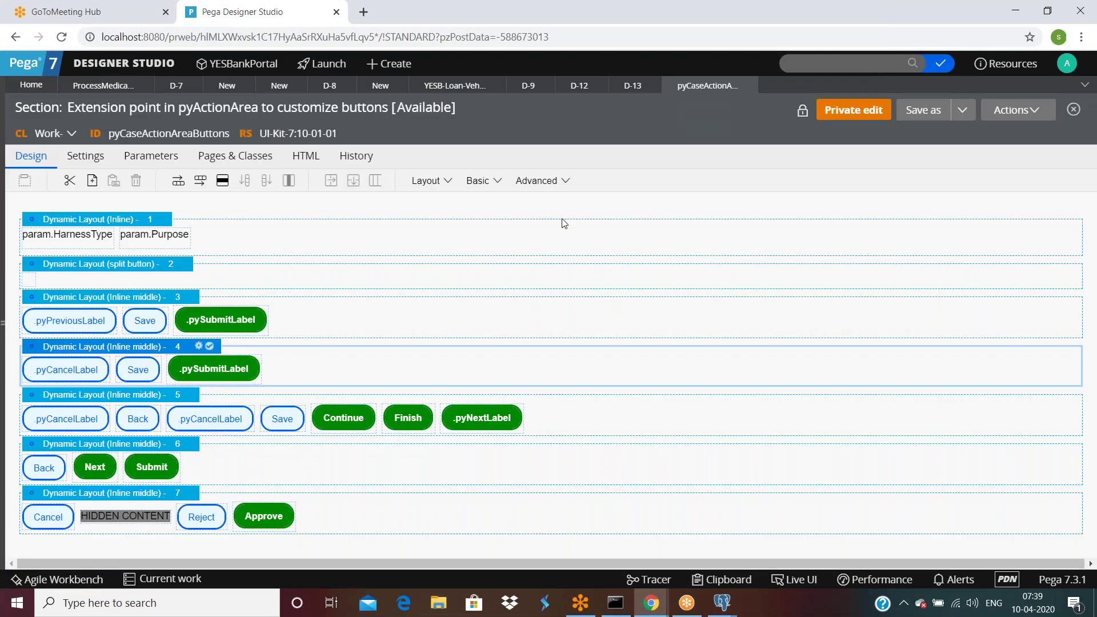
Step: Close case D-13 and discard its unsaved changes
{"action": "left_click", "coordinate": [630, 85]}
{"action": "left_click", "coordinate": [651, 85]}
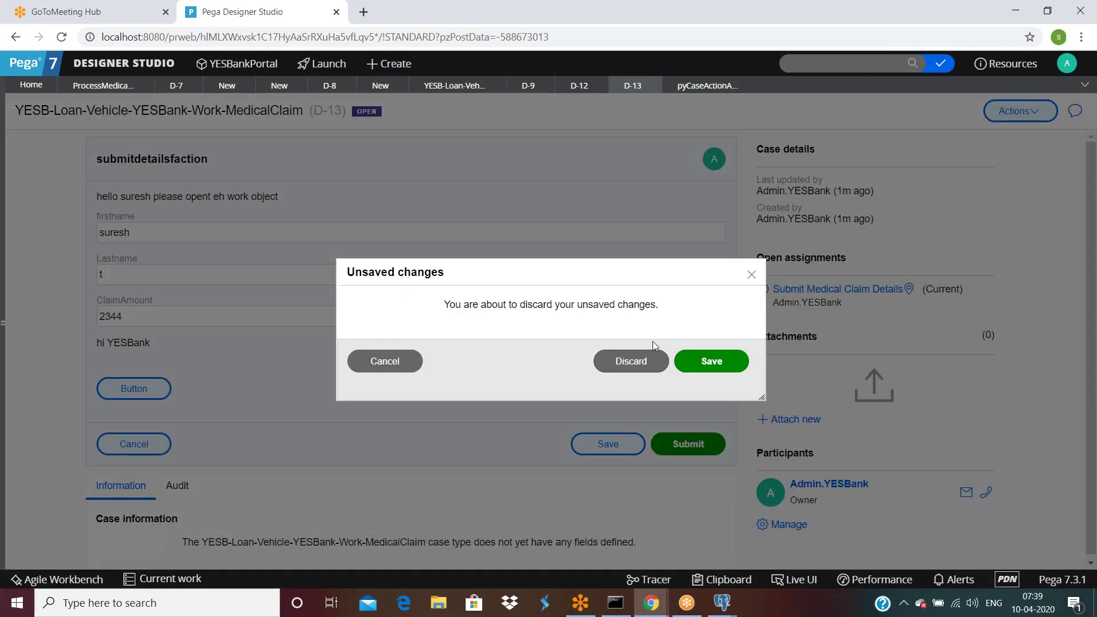
{"action": "left_click", "coordinate": [627, 366]}
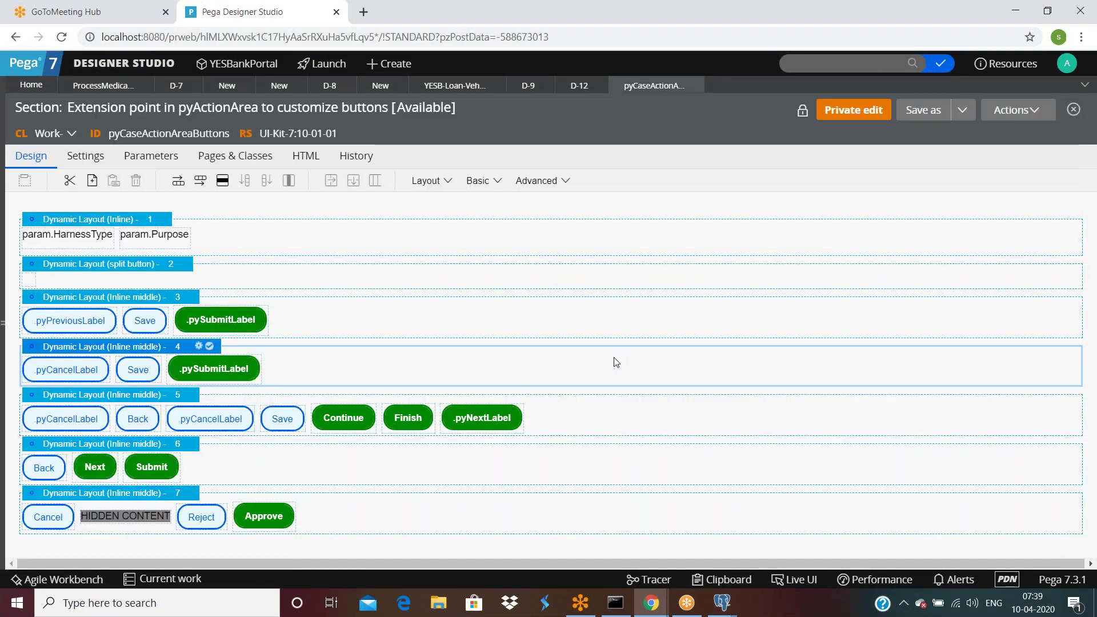
Step: List the MedicalClaim class instances from the application explorer and reopen case D-13
{"action": "left_click", "coordinate": [5, 322]}
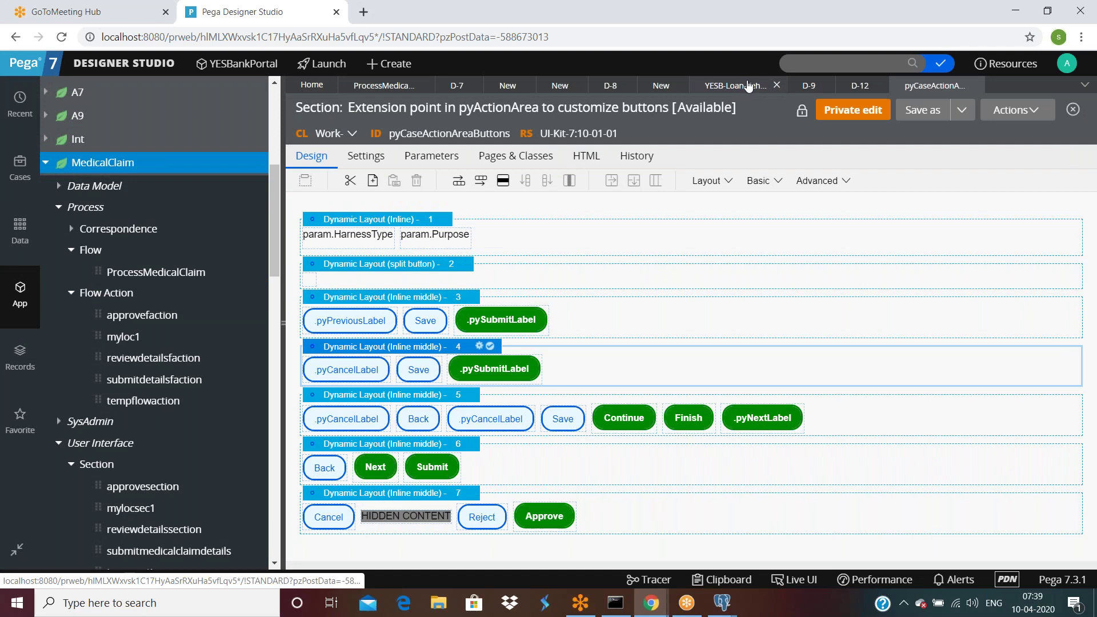
{"action": "left_click", "coordinate": [100, 162]}
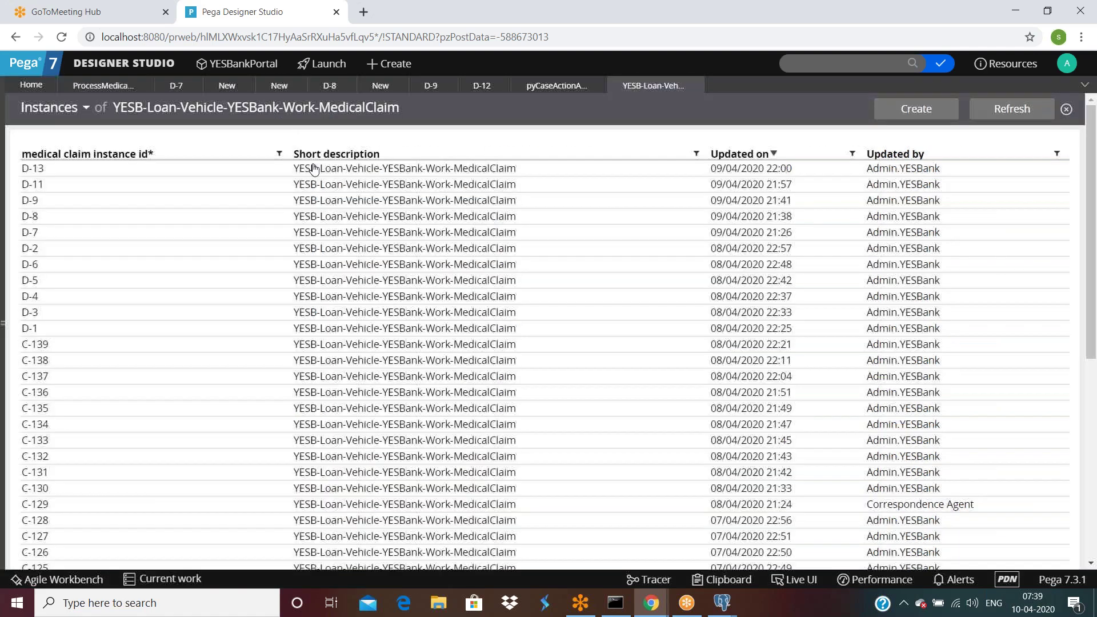
{"action": "left_click", "coordinate": [303, 166]}
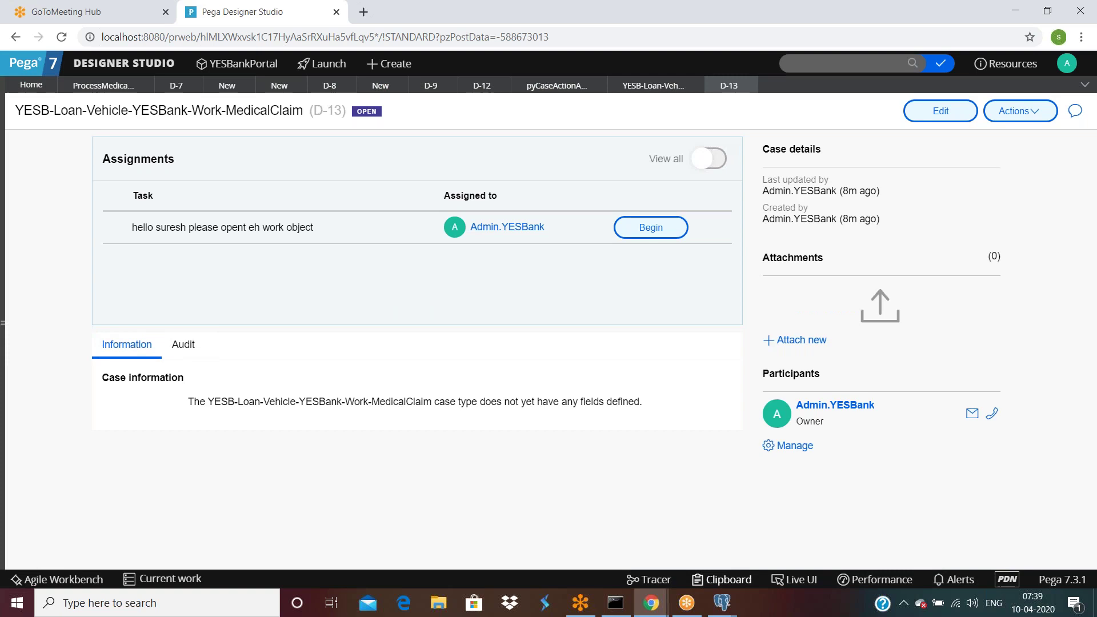
Step: Look through D-13's user pages on the clipboard for an assignment page and put the clipboard window away
{"action": "left_click", "coordinate": [726, 580]}
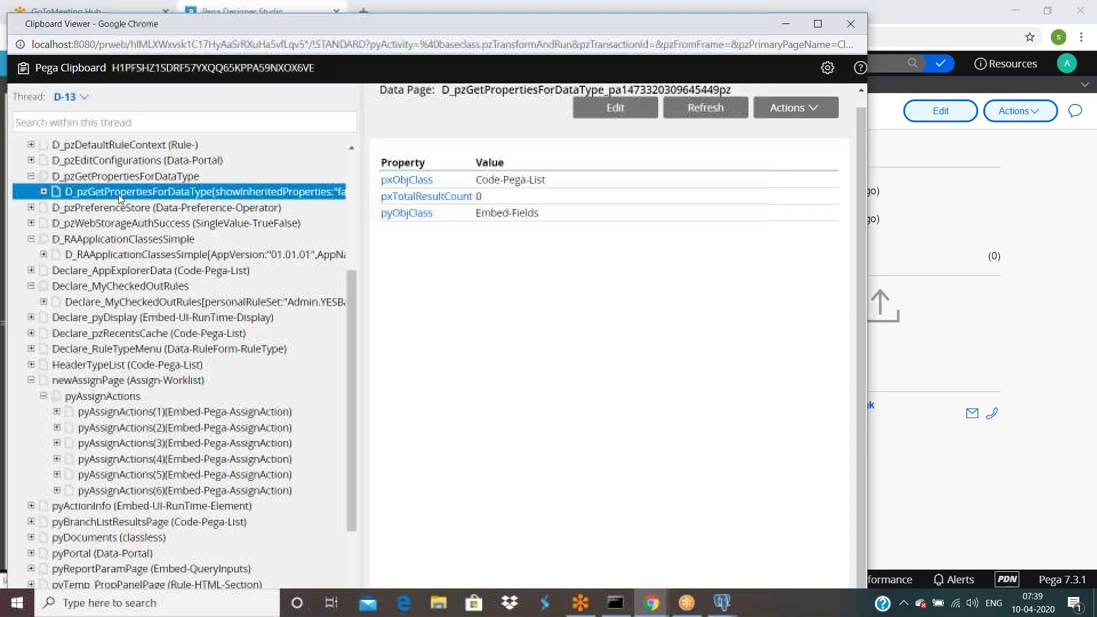
{"action": "scroll", "coordinate": [114, 209], "scroll_direction": "down", "scroll_amount": 2}
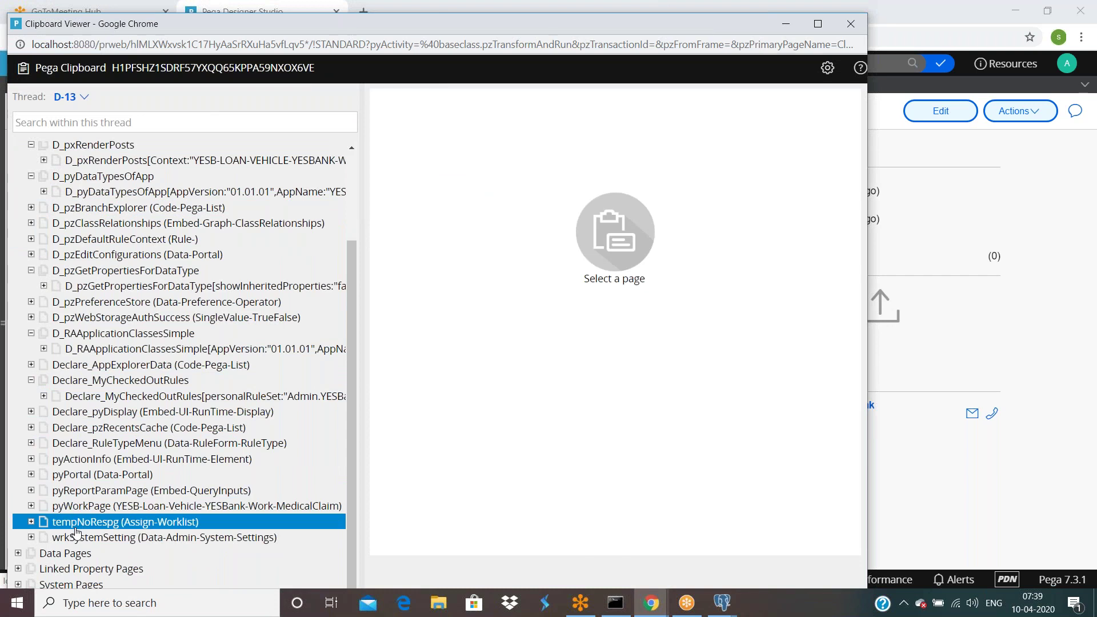
{"action": "scroll", "coordinate": [87, 488], "scroll_direction": "up", "scroll_amount": 2}
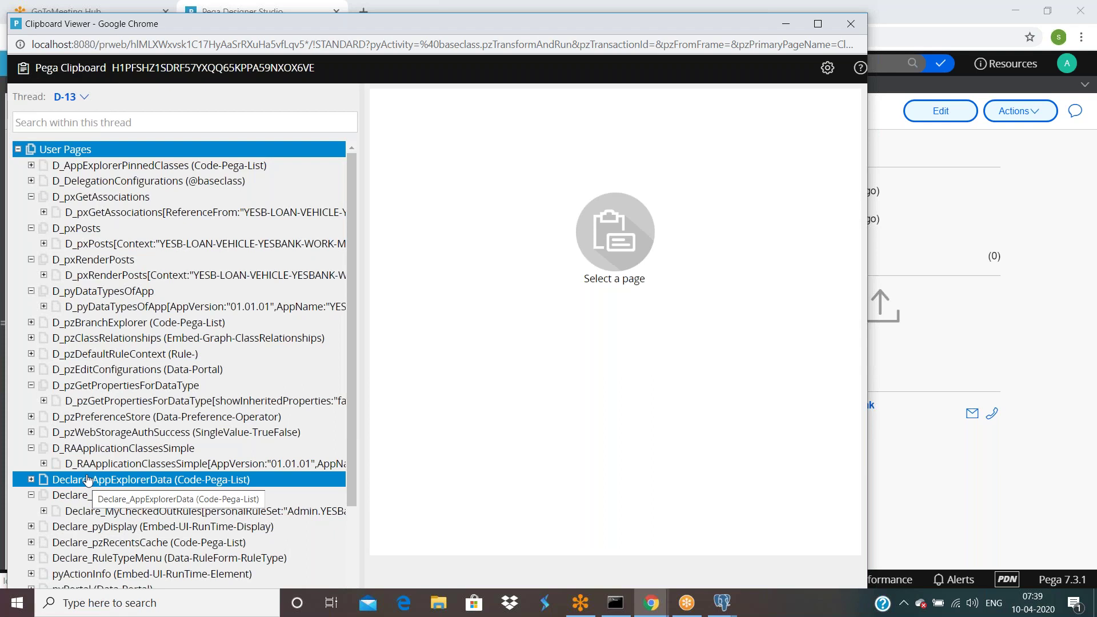
{"action": "left_click", "coordinate": [786, 23]}
Step: Begin D-13's assignment, reload the D-13 thread on the clipboard and look for newAssignPage among its user pages
{"action": "left_click", "coordinate": [647, 227]}
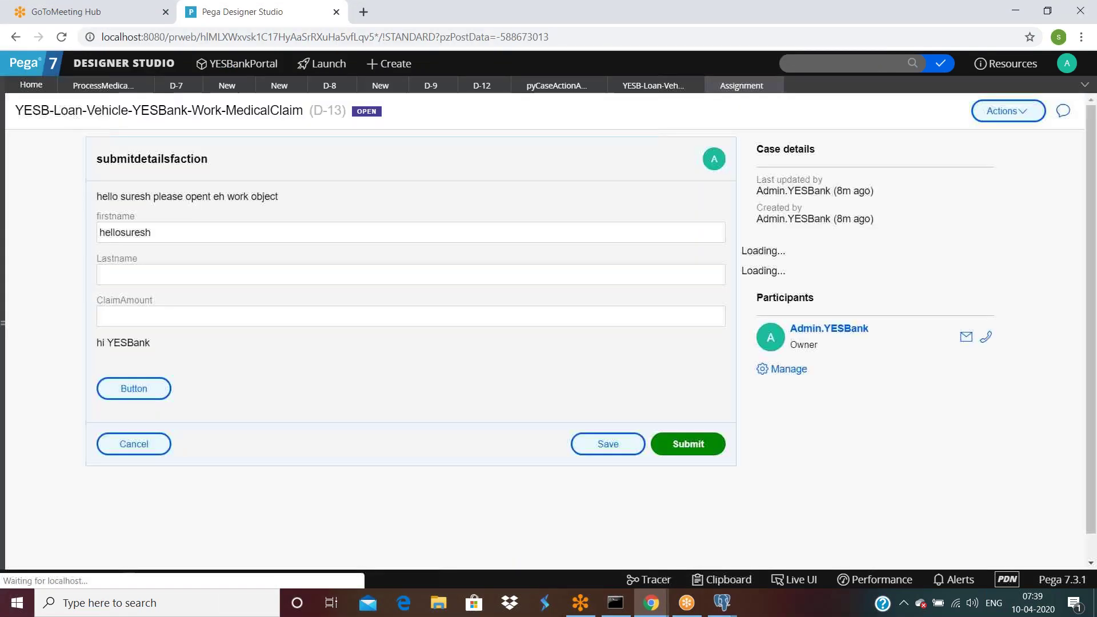
{"action": "mouse_move", "coordinate": [651, 603]}
{"action": "left_click", "coordinate": [721, 548]}
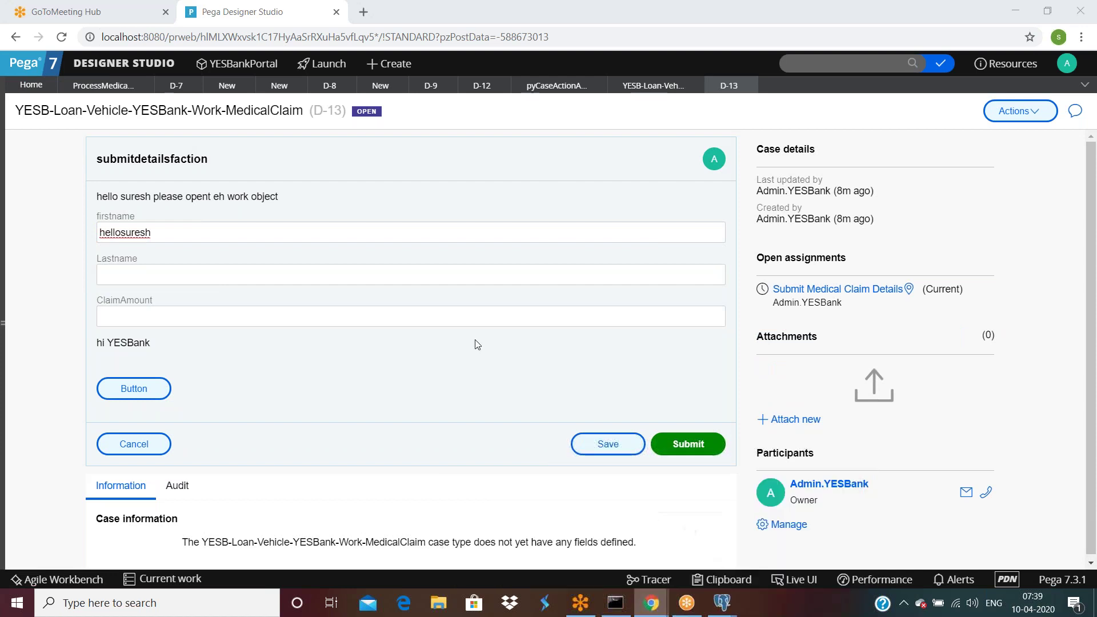
{"action": "left_click", "coordinate": [68, 97]}
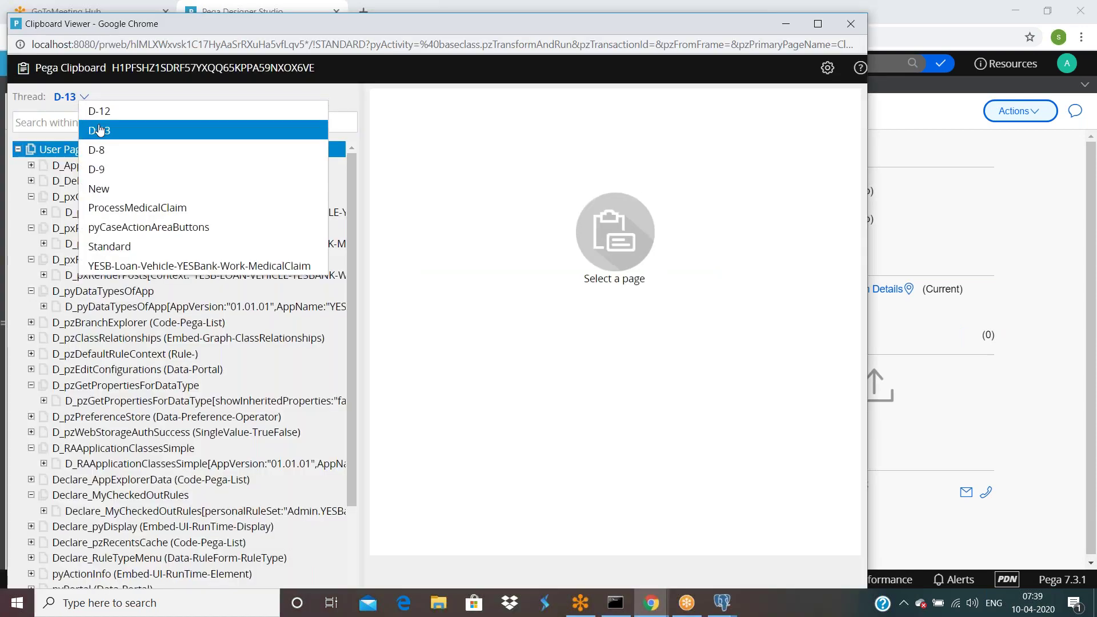
{"action": "left_click", "coordinate": [97, 130]}
{"action": "scroll", "coordinate": [120, 487], "scroll_direction": "down", "scroll_amount": 3}
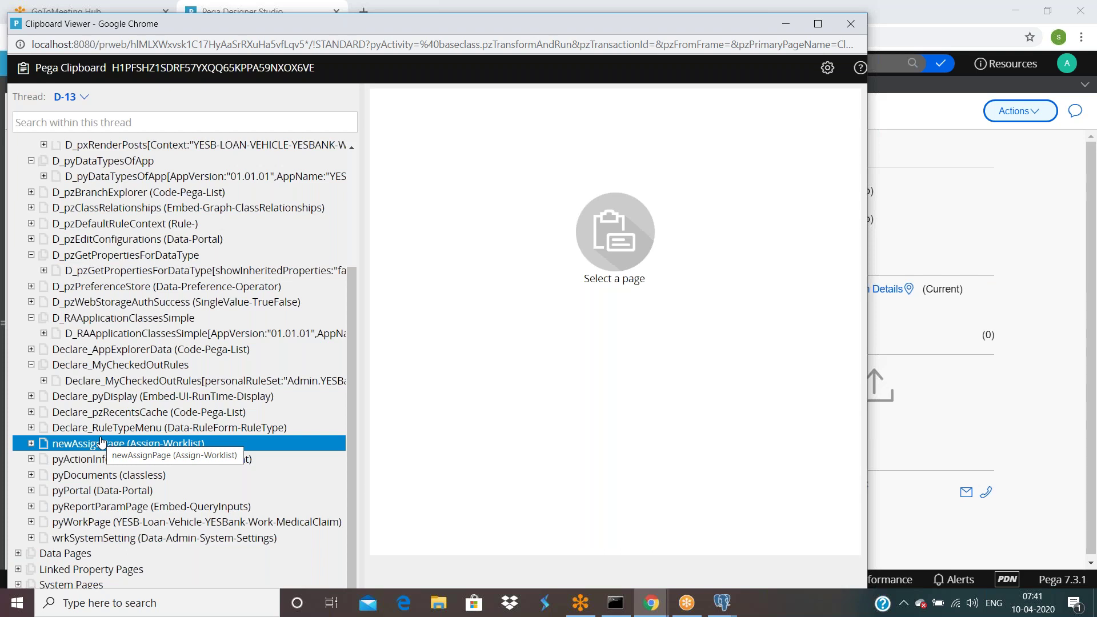
{"action": "left_click", "coordinate": [922, 135]}
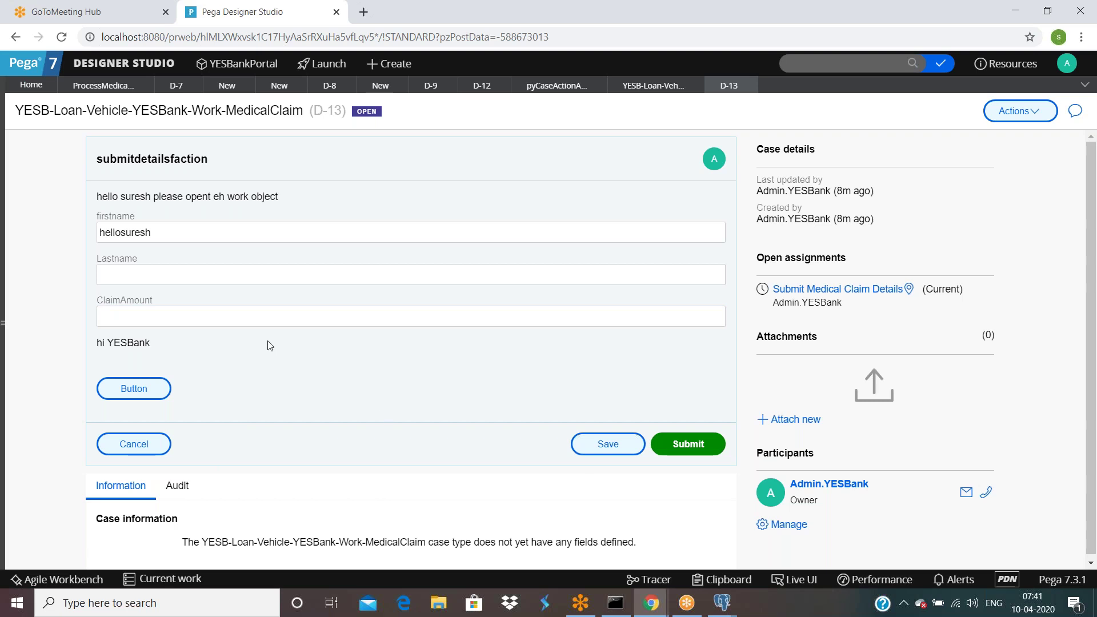
{"action": "scroll", "coordinate": [269, 345], "scroll_direction": "down", "scroll_amount": 1}
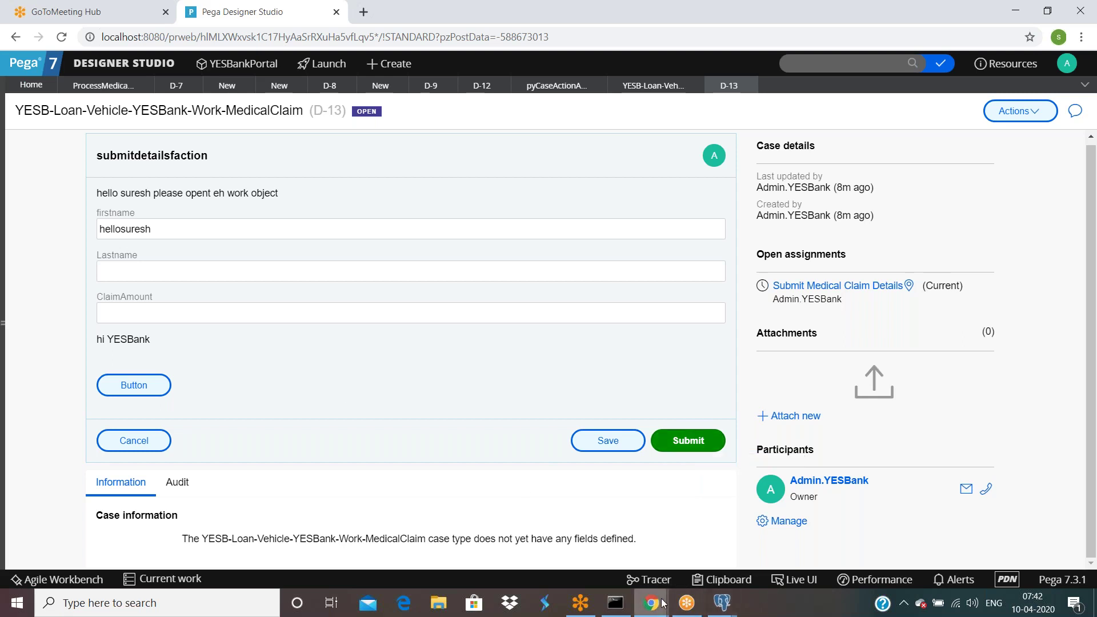
Step: Switch to pgAdmin's Edit Data window, refresh the MedicalClaim work table and select D-13's pyid cell
{"action": "mouse_move", "coordinate": [735, 603]}
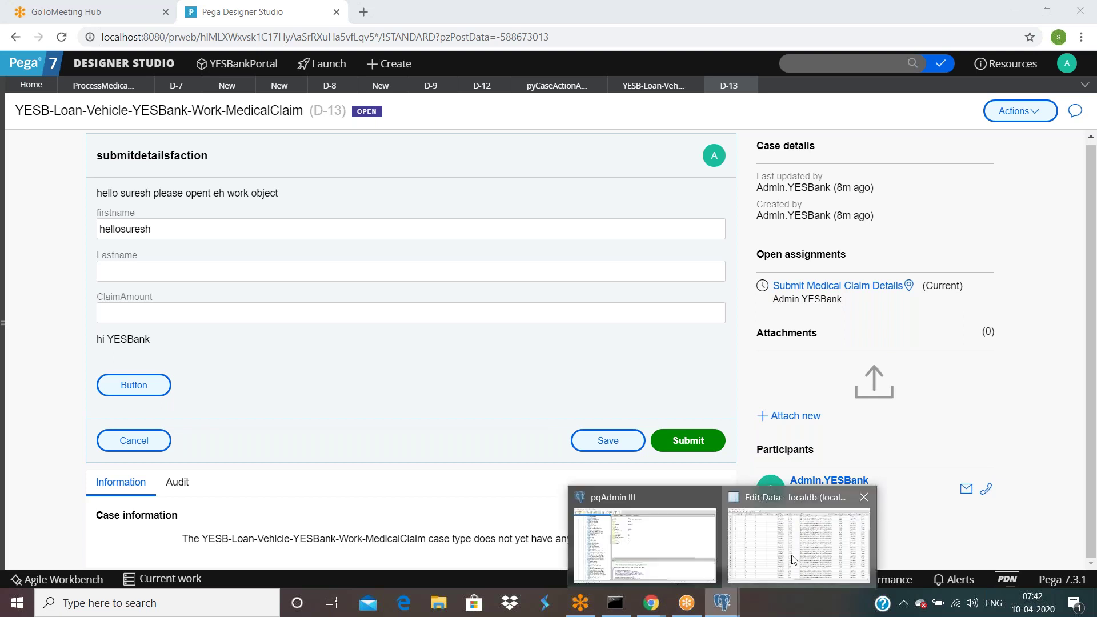
{"action": "left_click", "coordinate": [793, 557]}
{"action": "left_click", "coordinate": [35, 39]}
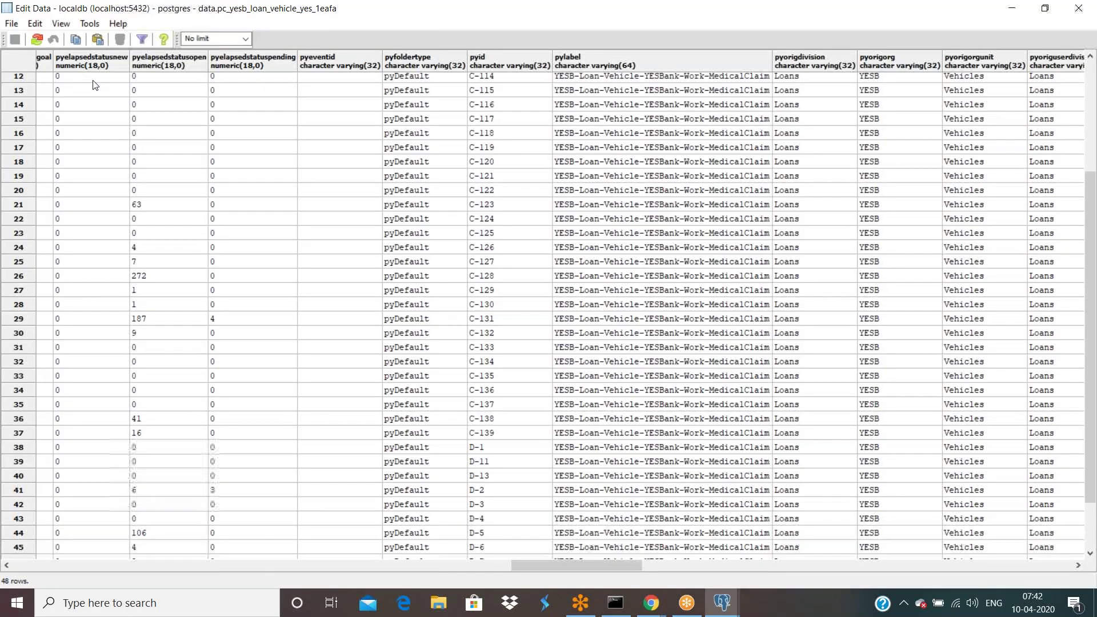
{"action": "scroll", "coordinate": [517, 526], "scroll_direction": "down", "scroll_amount": 3}
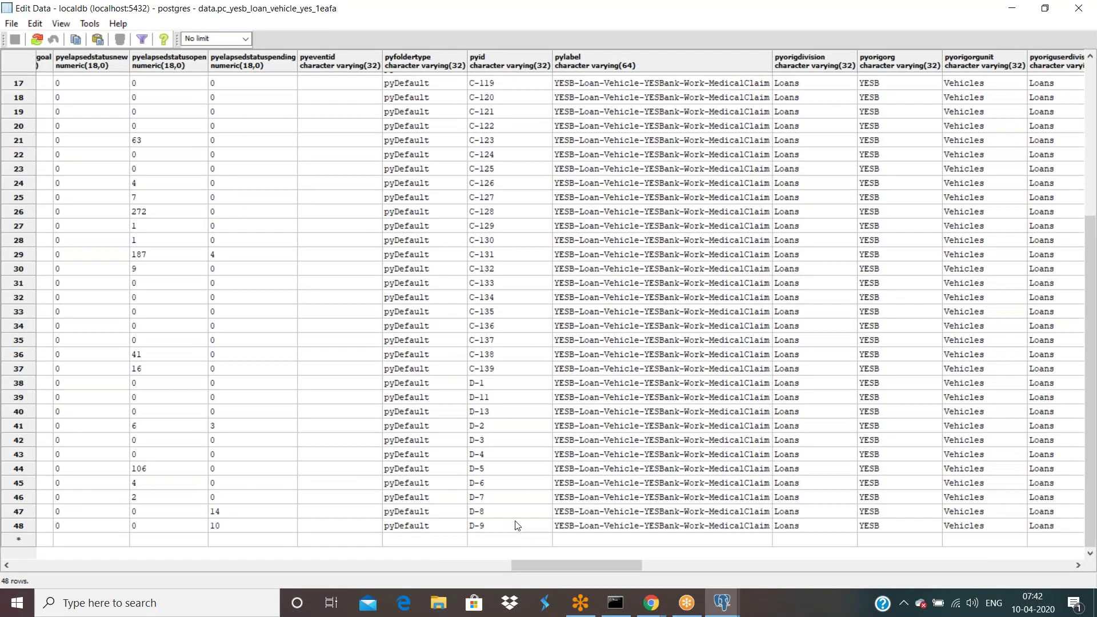
{"action": "left_click", "coordinate": [479, 411]}
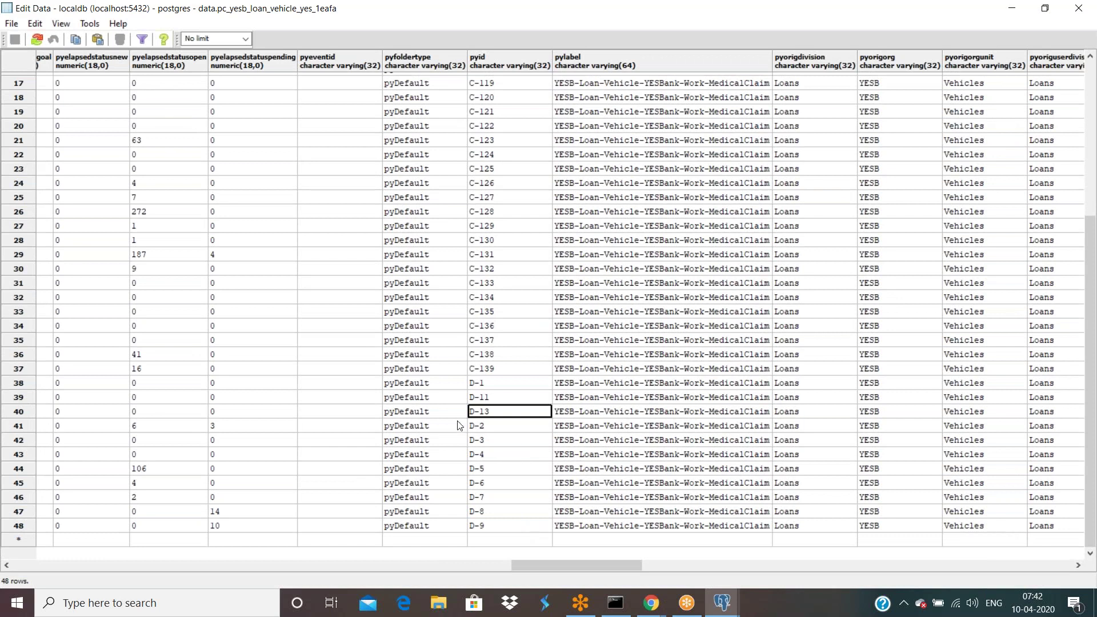
Step: Move back through D-13's row to examine its creation columns, ending at pxcreatedatetime
{"action": "key", "text": "Left"}
{"action": "key", "text": "Left"}
{"action": "key", "text": "Left"}
{"action": "key", "text": "Left"}
{"action": "key", "text": "Left"}
{"action": "key", "text": "Left"}
{"action": "key", "text": "Left"}
{"action": "key", "text": "Left"}
{"action": "key", "text": "Left"}
{"action": "key", "text": "Left"}
{"action": "key", "text": "Left"}
{"action": "key", "text": "Left"}
{"action": "key", "text": "Left"}
{"action": "key", "text": "Left"}
{"action": "key", "text": "Left"}
{"action": "key", "text": "Left"}
{"action": "key", "text": "Left"}
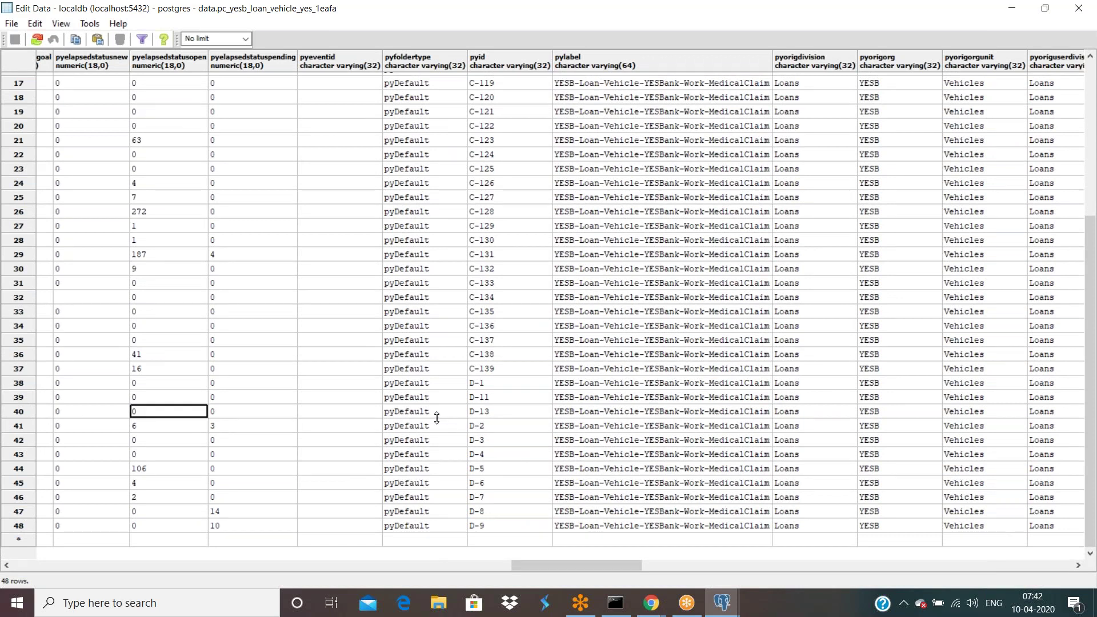
{"action": "key", "text": "Left"}
{"action": "key", "text": "Left"}
{"action": "key", "text": "Left"}
{"action": "key", "text": "Left"}
{"action": "key", "text": "Left"}
{"action": "key", "text": "Left"}
{"action": "key", "text": "Left"}
{"action": "key", "text": "Left"}
{"action": "key", "text": "Left"}
{"action": "key", "text": "Left"}
{"action": "key", "text": "Left"}
{"action": "key", "text": "Left"}
{"action": "key", "text": "Left"}
{"action": "key", "text": "Left"}
{"action": "key", "text": "Left"}
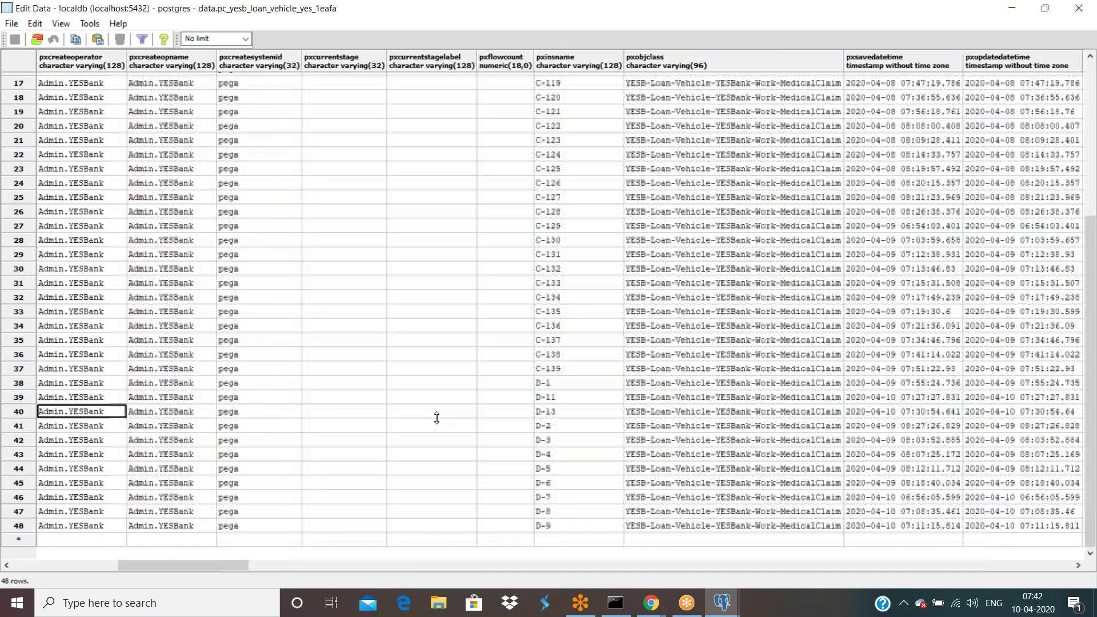
{"action": "key", "text": "Left"}
{"action": "key", "text": "Left"}
{"action": "key", "text": "Left"}
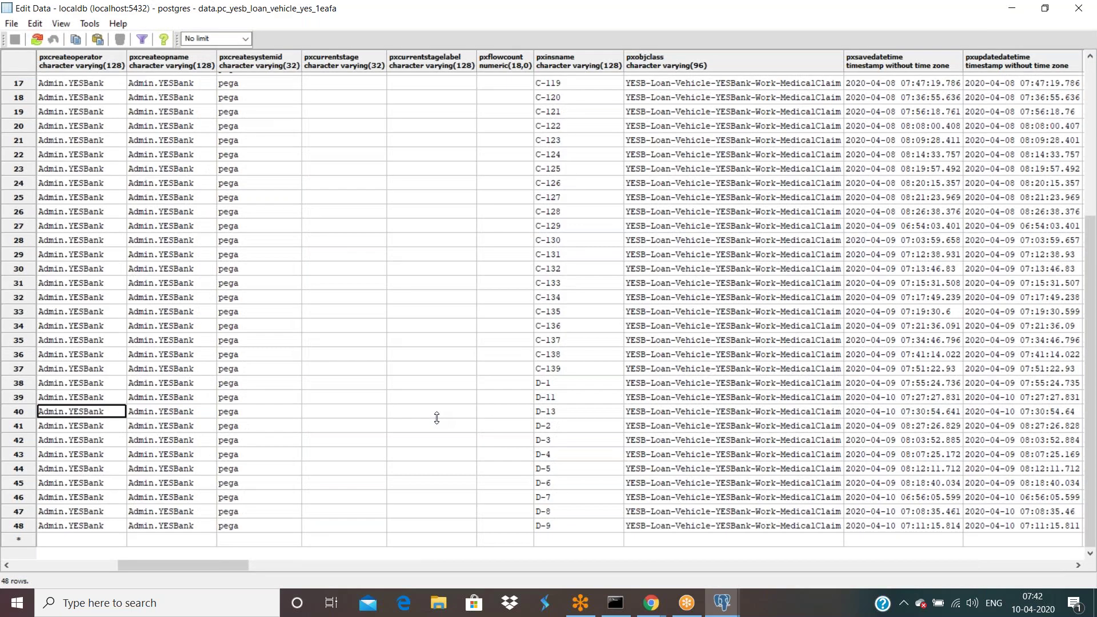
{"action": "key", "text": "Left"}
{"action": "key", "text": "Left"}
{"action": "key", "text": "Right"}
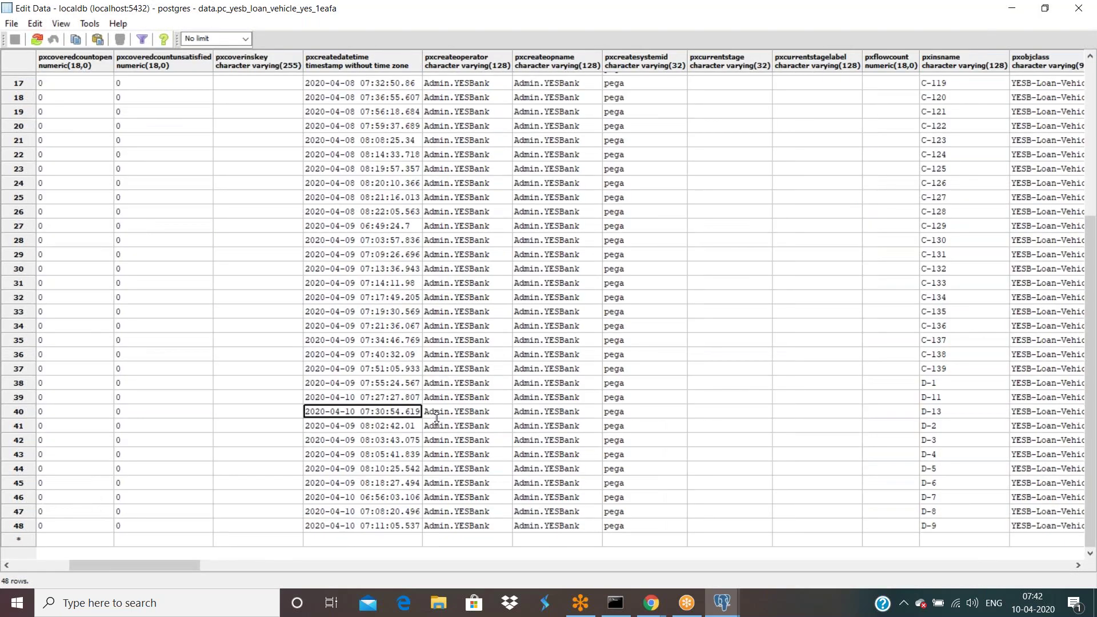
Step: Switch back to Designer Studio and fill in D-13's first name, last name and a ClaimAmount of 788
{"action": "left_click", "coordinate": [652, 602]}
{"action": "left_click", "coordinate": [557, 555]}
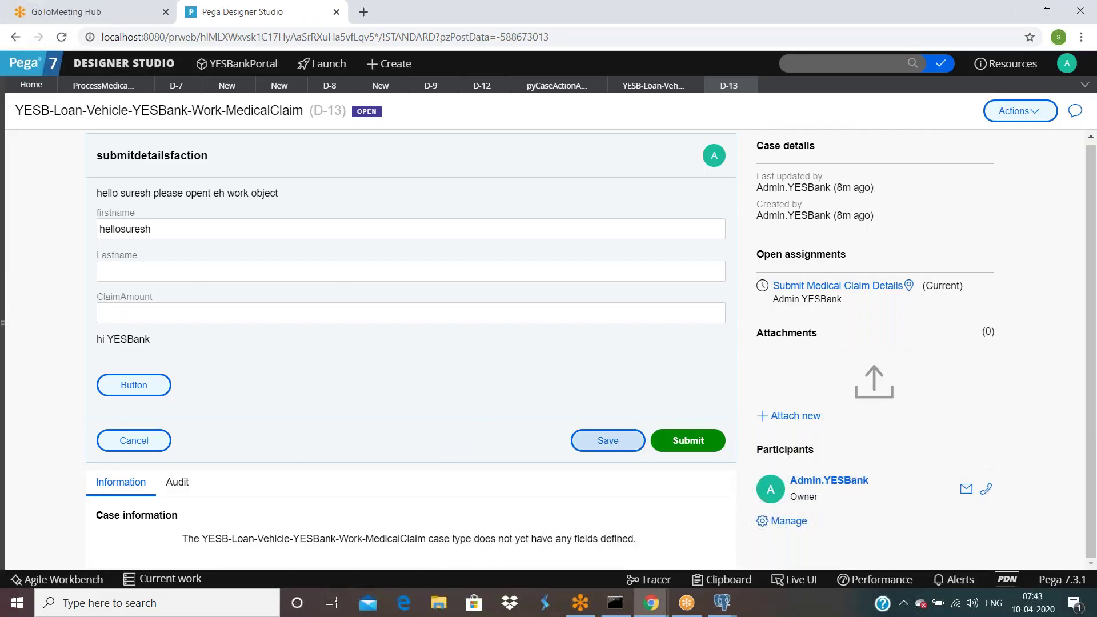
{"action": "double_click", "coordinate": [187, 229]}
{"action": "key", "text": "BackSpace"}
{"action": "type", "text": "hud"}
{"action": "key", "text": "BackSpace"}
{"action": "key", "text": "BackSpace"}
{"action": "key", "text": "BackSpace"}
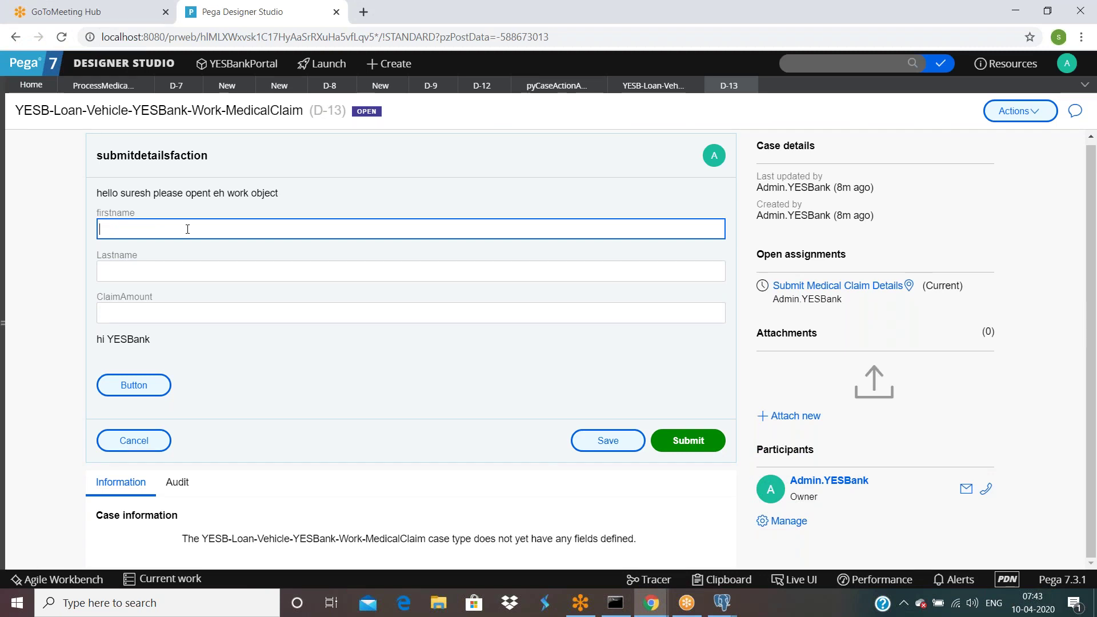
{"action": "type", "text": "sure"}
{"action": "type", "text": "t"}
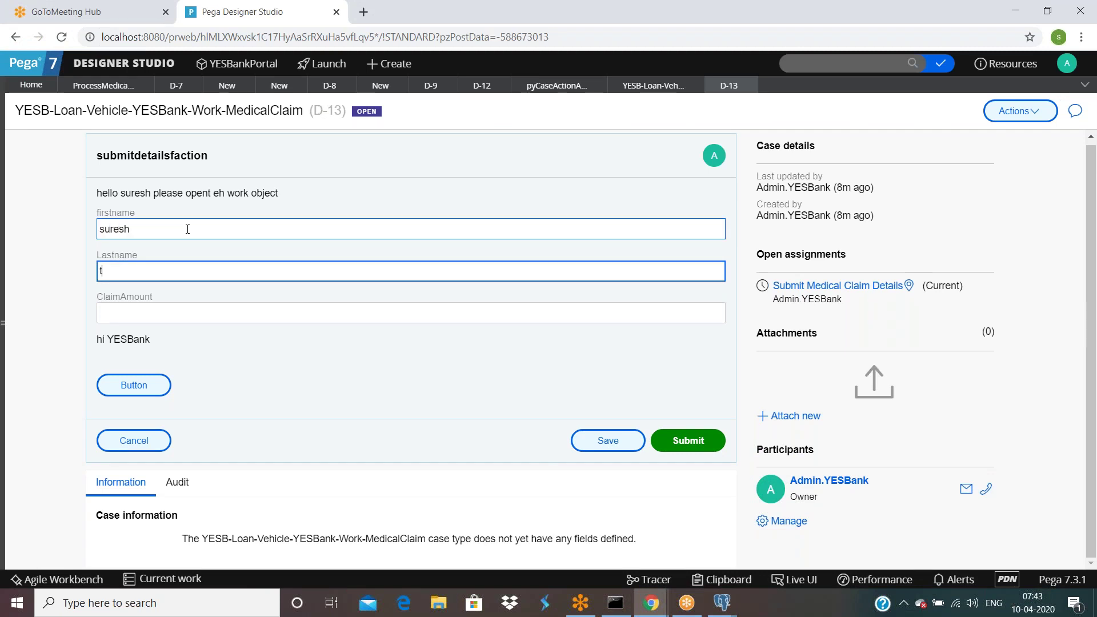
{"action": "key", "text": "Tab"}
{"action": "type", "text": "788"}
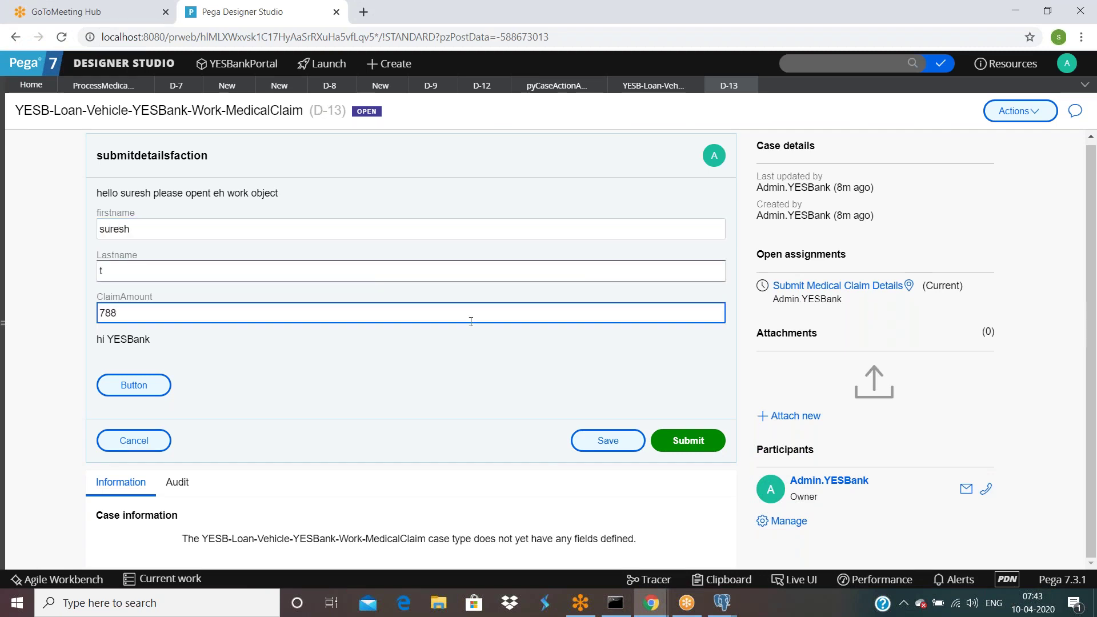
{"action": "left_click", "coordinate": [671, 441]}
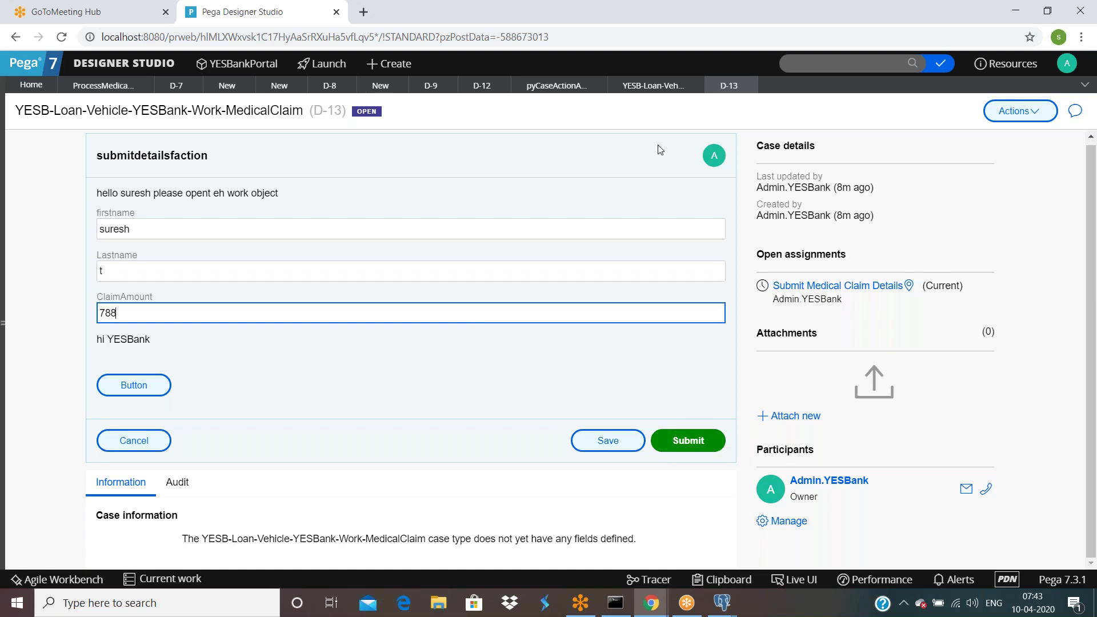
Step: Inspect the Submit button with Live UI and examine the caption and tooltip in its cell properties
{"action": "left_click", "coordinate": [792, 580]}
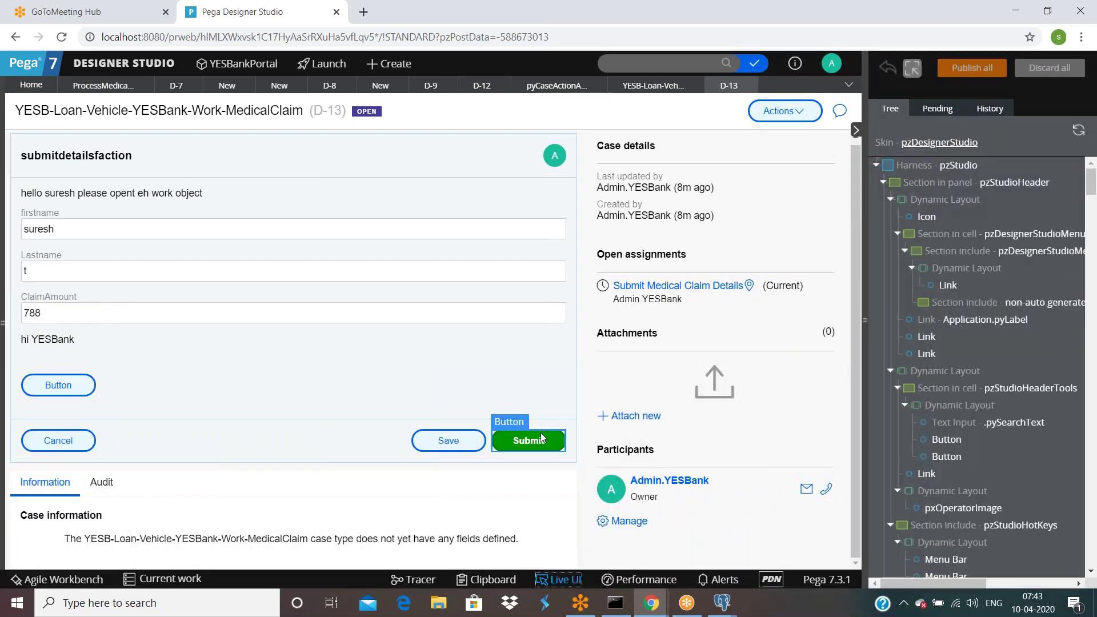
{"action": "left_click", "coordinate": [541, 437]}
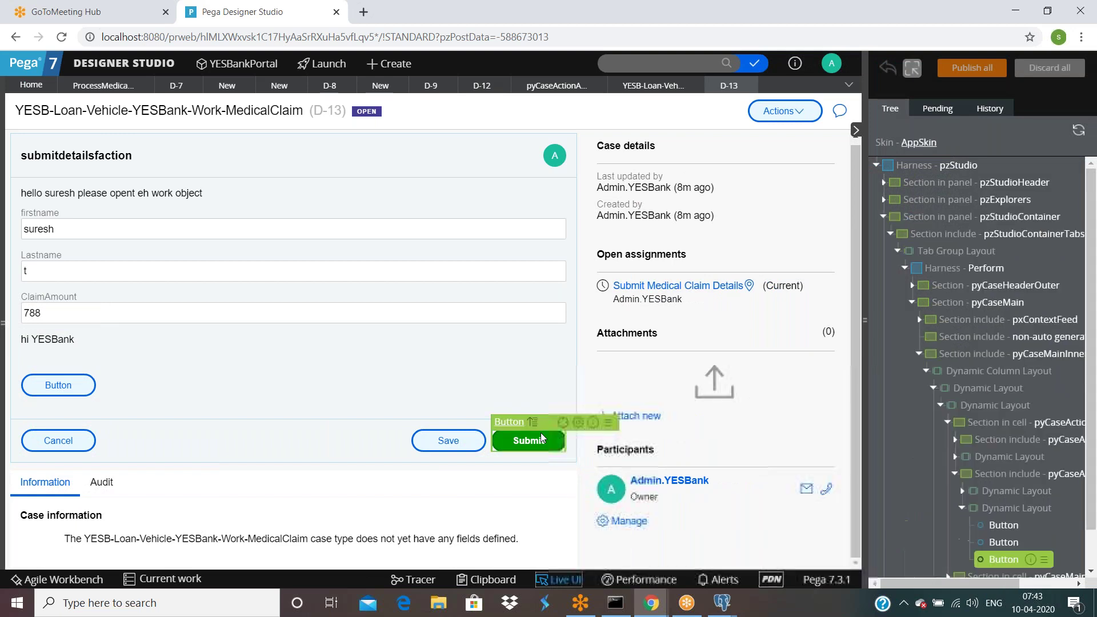
{"action": "left_click", "coordinate": [579, 424]}
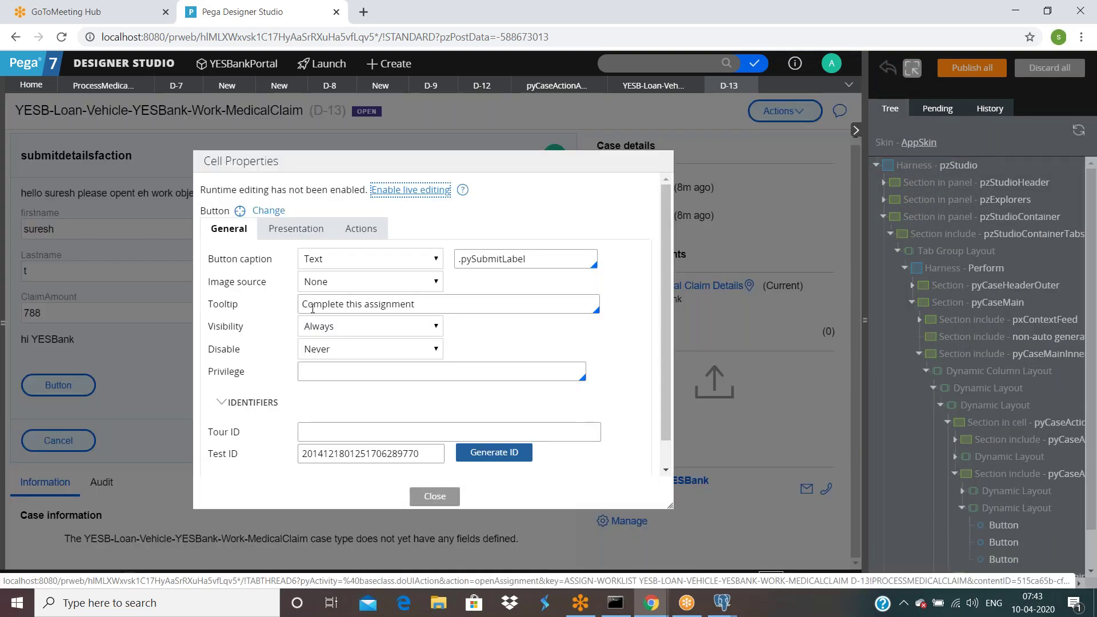
{"action": "left_click", "coordinate": [423, 306]}
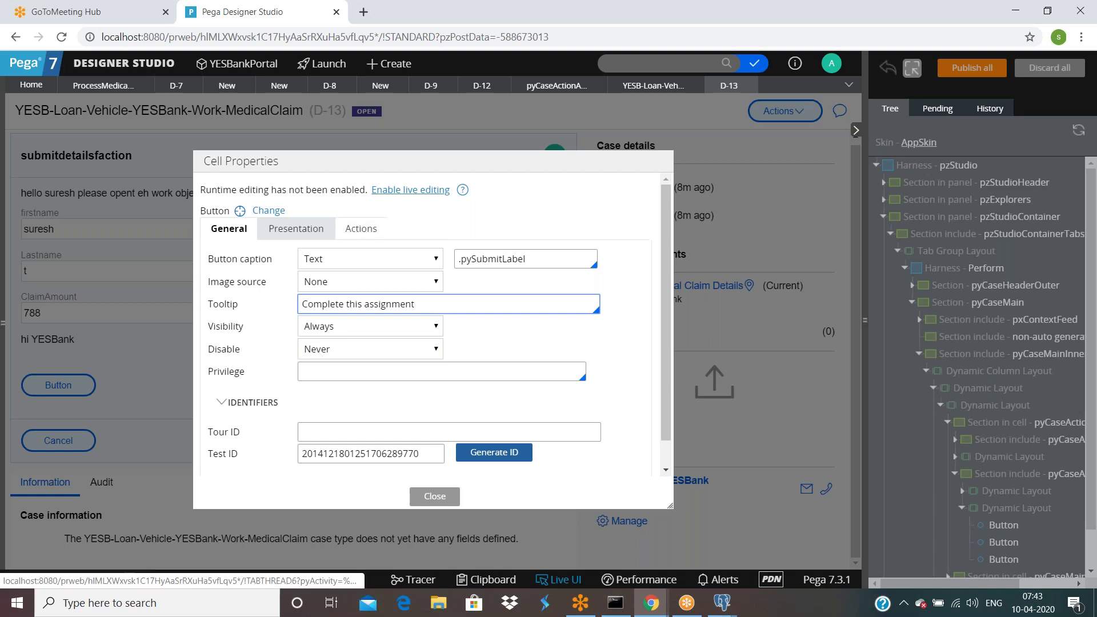
Step: Review the Submit button's advanced presentation options and the transition choices of its Finish Assignment action
{"action": "left_click", "coordinate": [294, 228]}
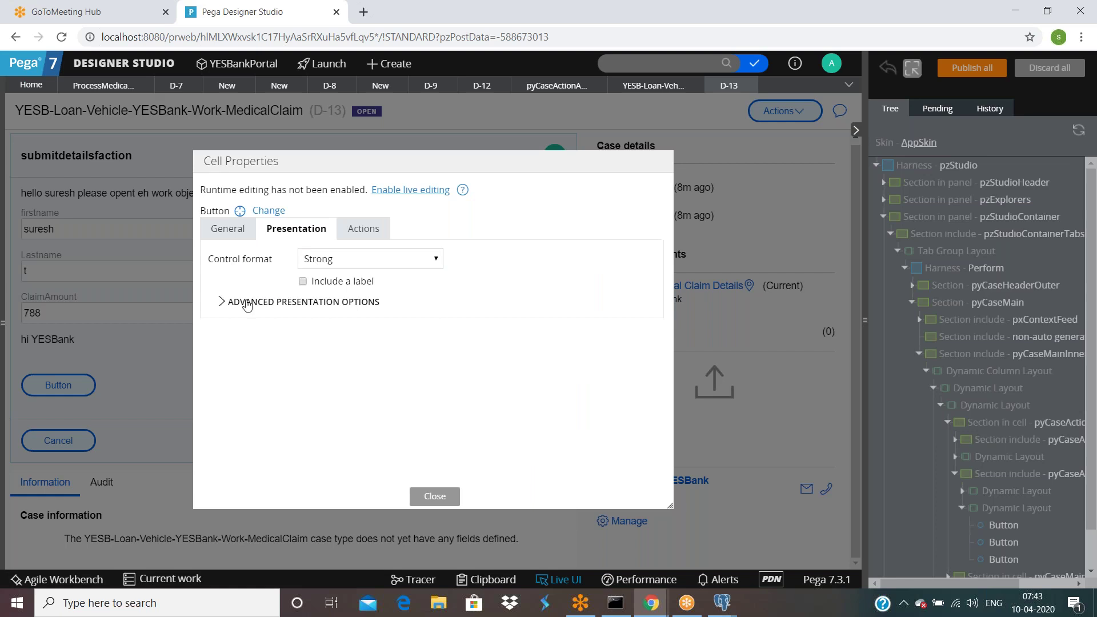
{"action": "left_click", "coordinate": [220, 304]}
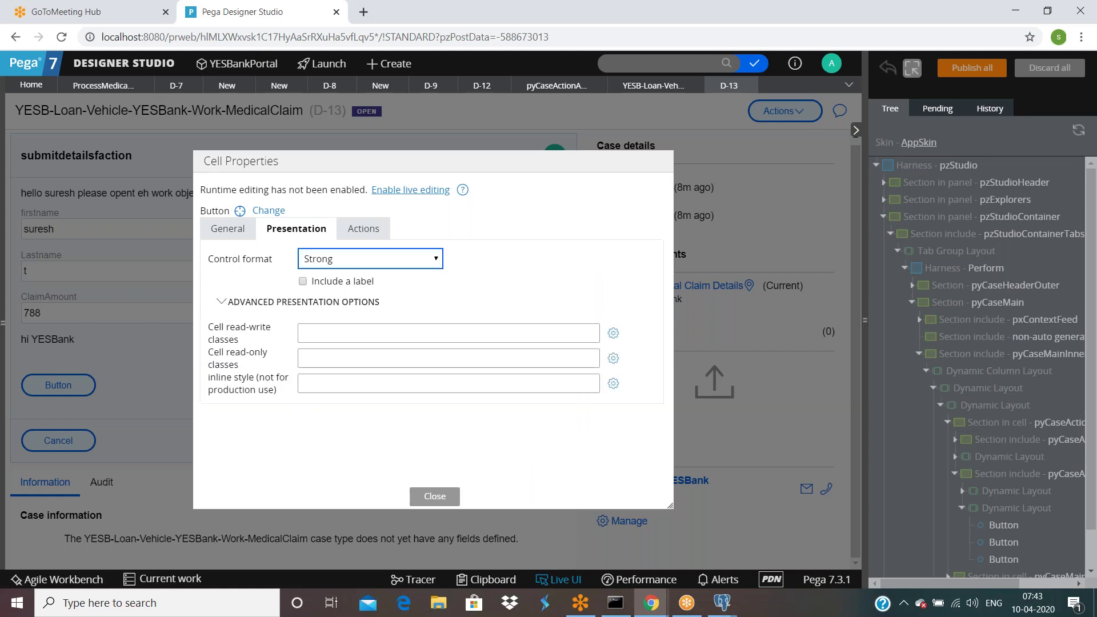
{"action": "left_click", "coordinate": [367, 230]}
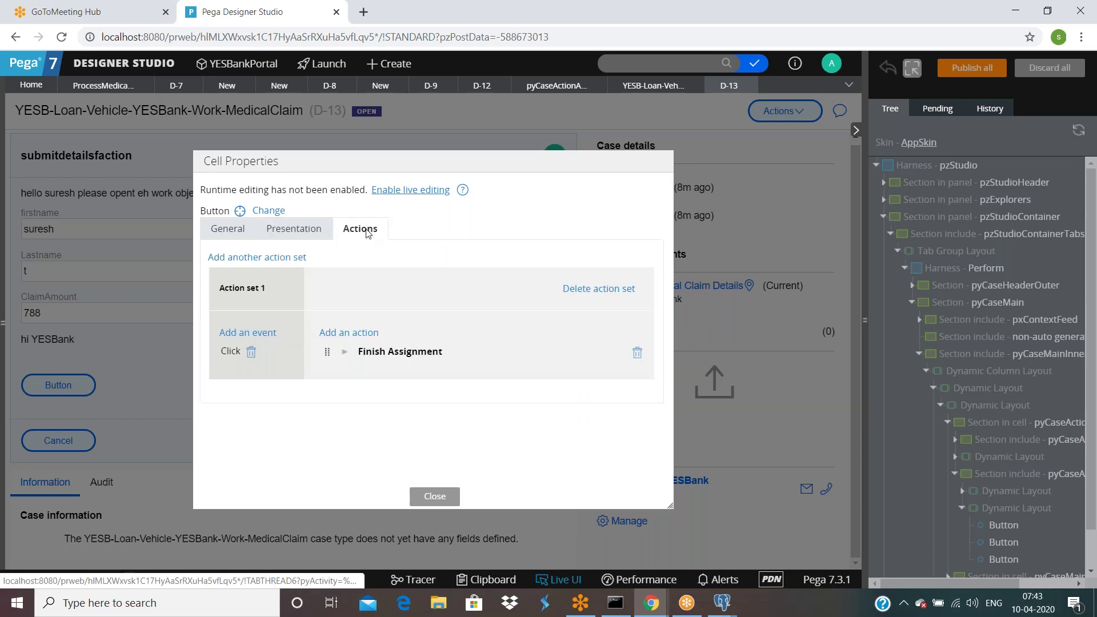
{"action": "left_click", "coordinate": [345, 354]}
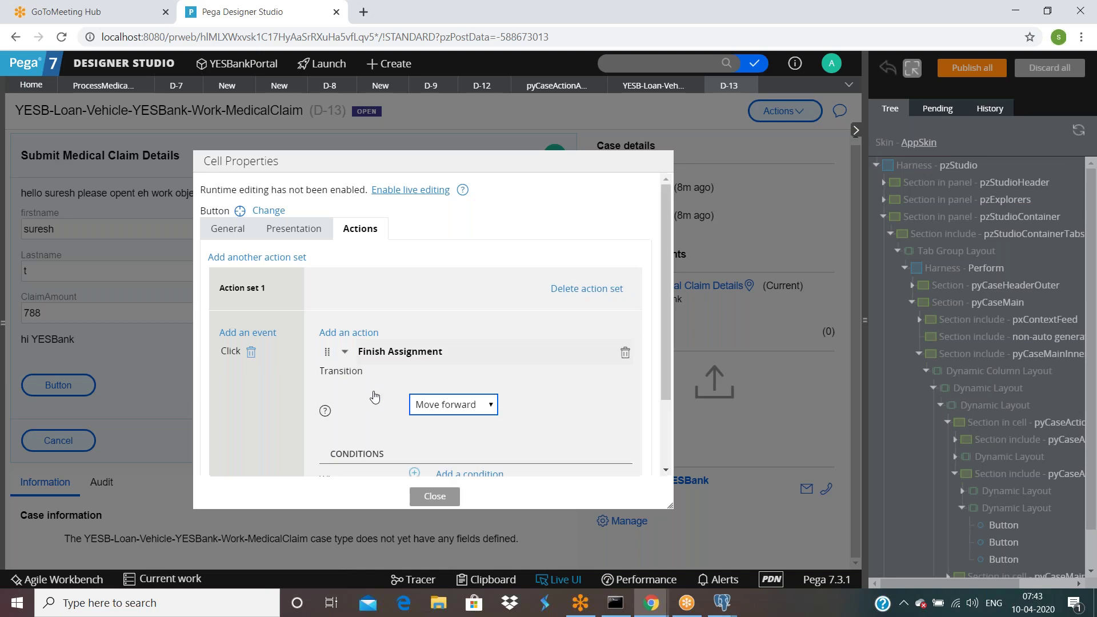
{"action": "scroll", "coordinate": [409, 336], "scroll_direction": "down", "scroll_amount": 2}
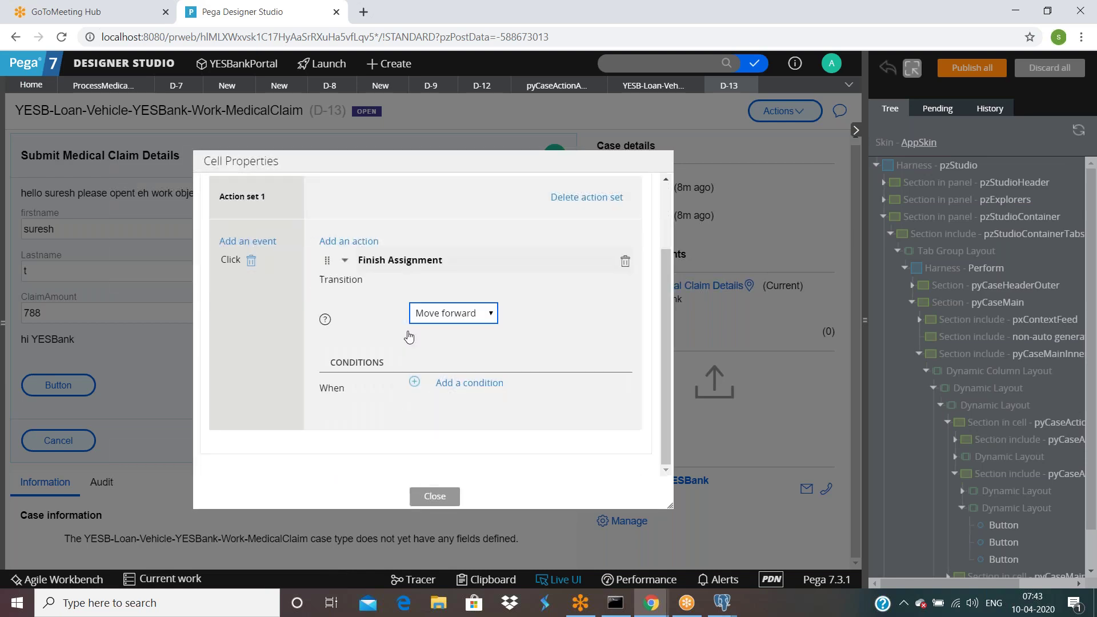
{"action": "left_click", "coordinate": [448, 318]}
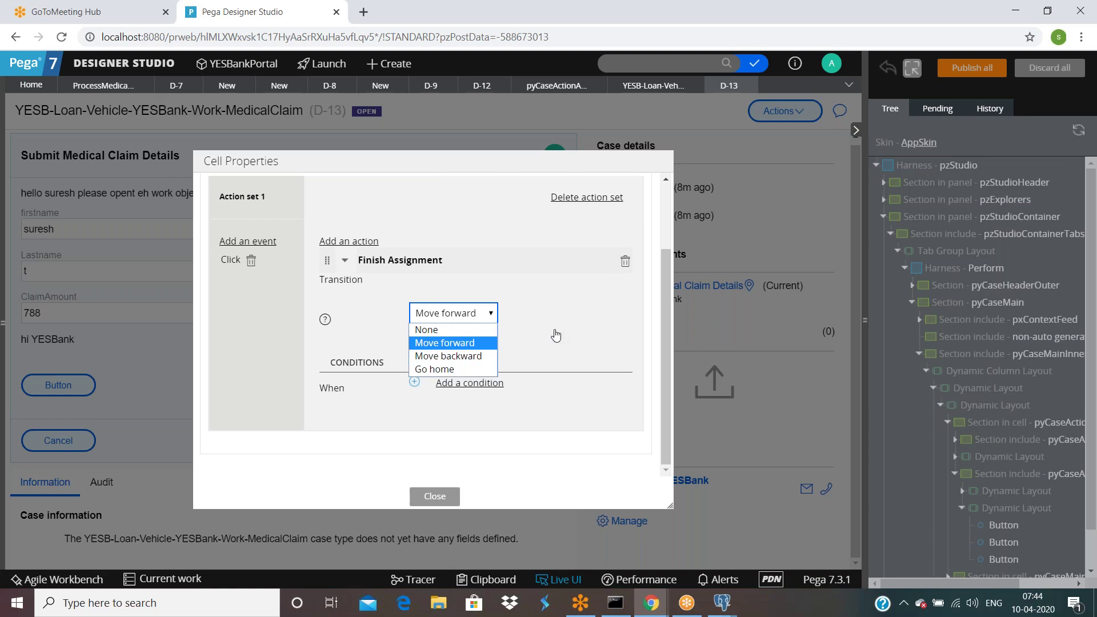
{"action": "left_click", "coordinate": [344, 260]}
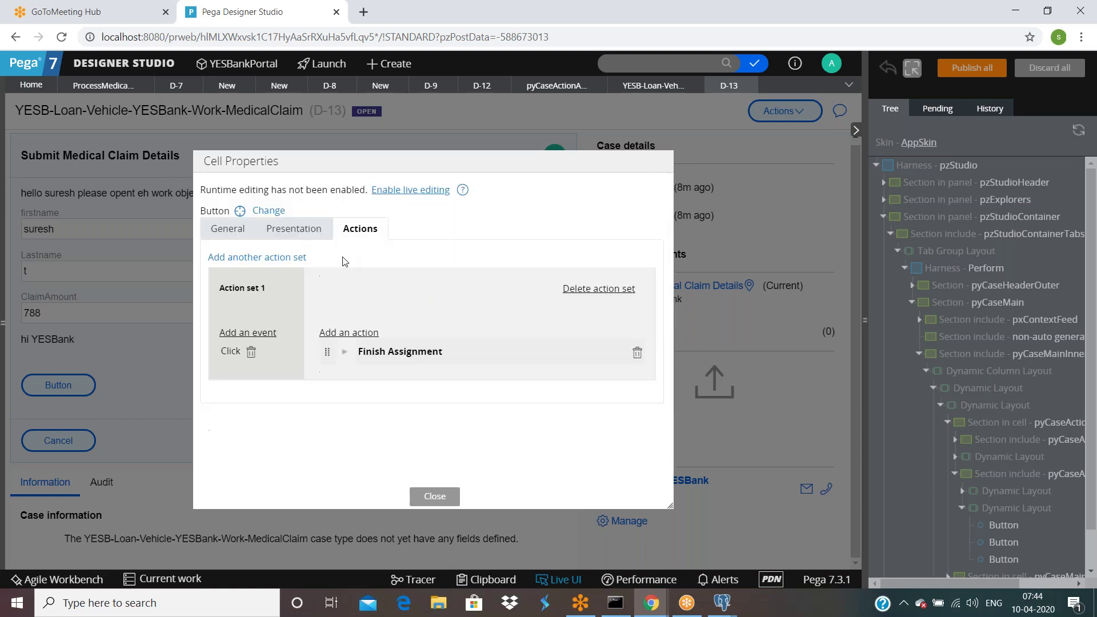
Step: List all actions that can be added to the Submit button's Click event
{"action": "left_click", "coordinate": [359, 333]}
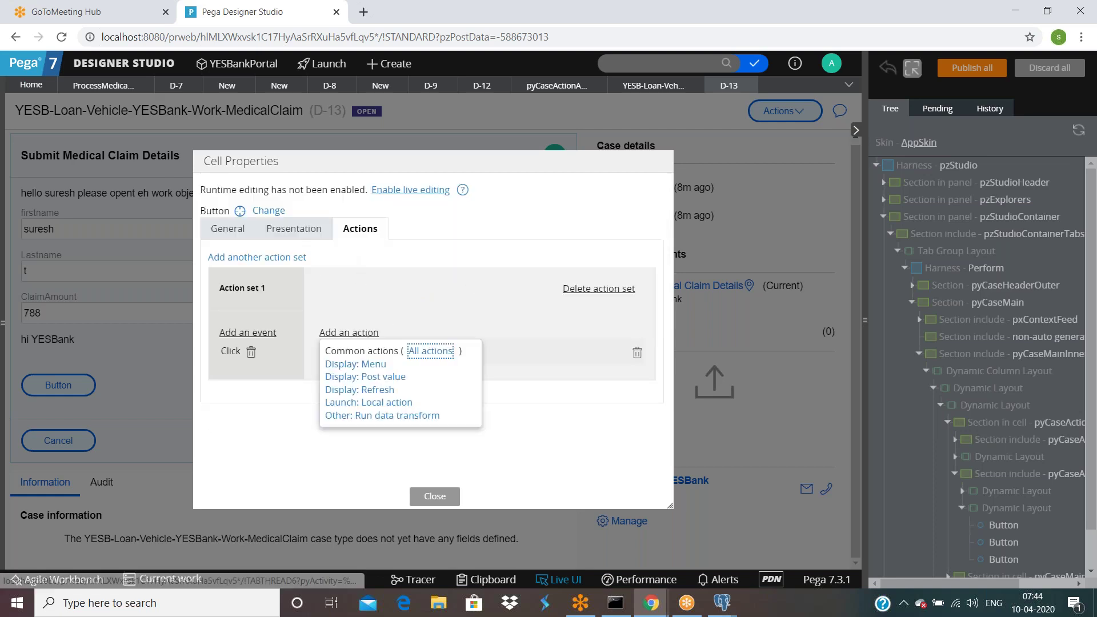
{"action": "left_click", "coordinate": [430, 351]}
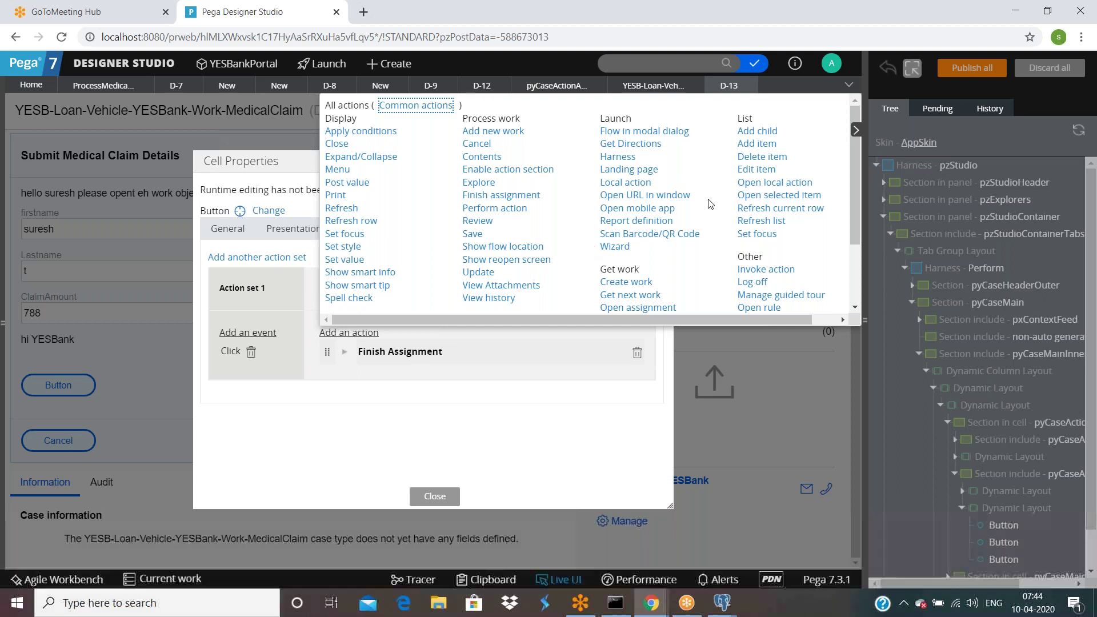
Step: Review the complete list of available button actions and exit the Submit button's cell properties and Live UI
{"action": "scroll", "coordinate": [549, 266], "scroll_direction": "down", "scroll_amount": 2}
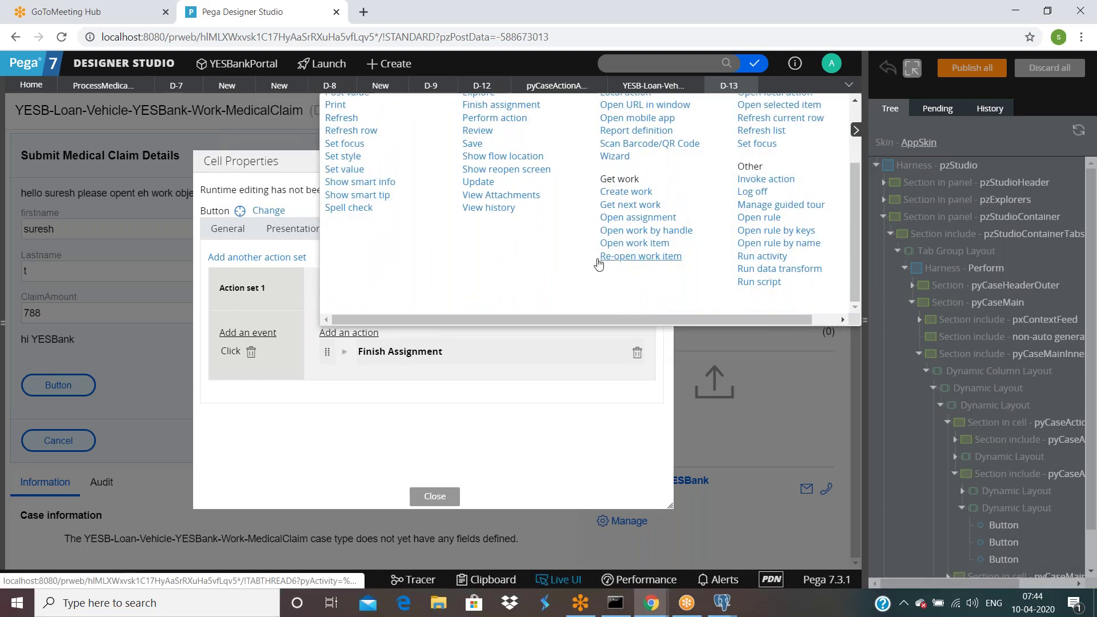
{"action": "scroll", "coordinate": [549, 266], "scroll_direction": "up", "scroll_amount": 2}
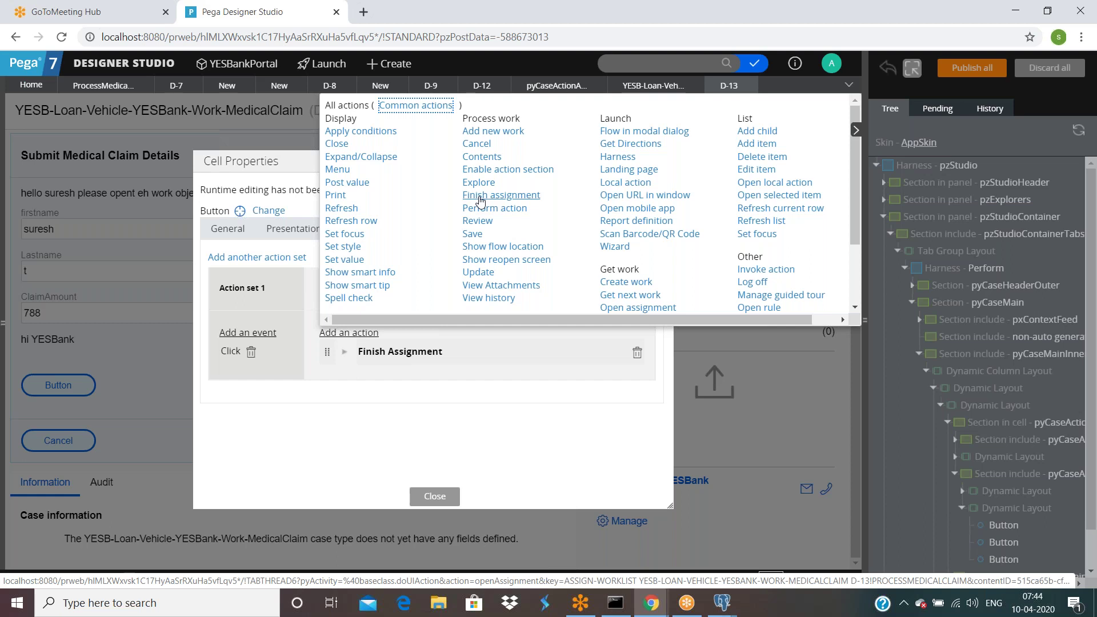
{"action": "left_click", "coordinate": [476, 429]}
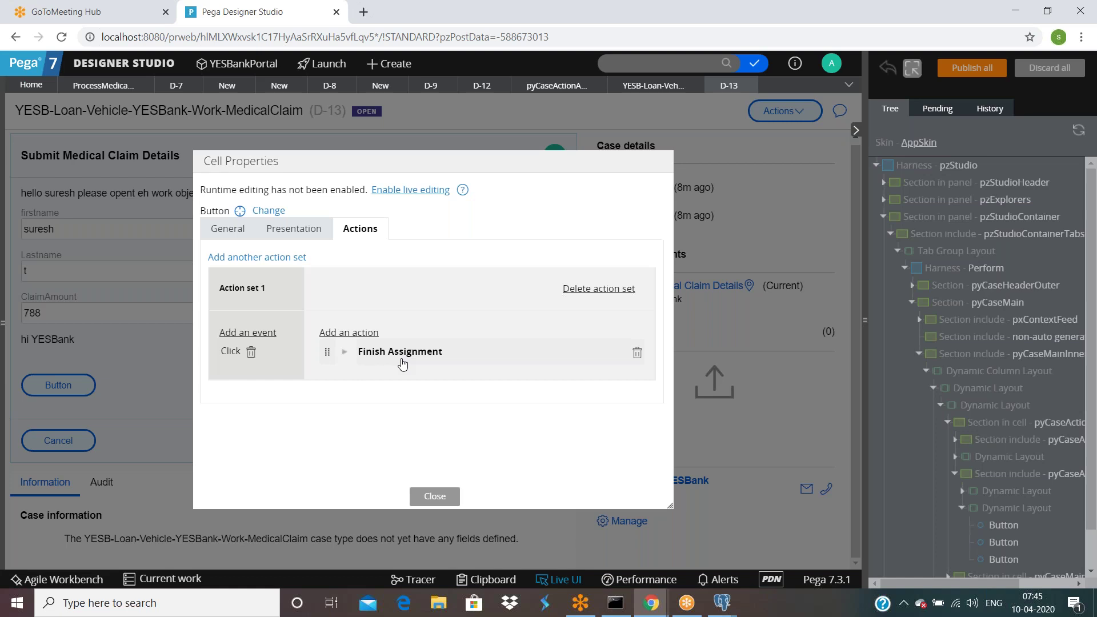
{"action": "left_click", "coordinate": [435, 496]}
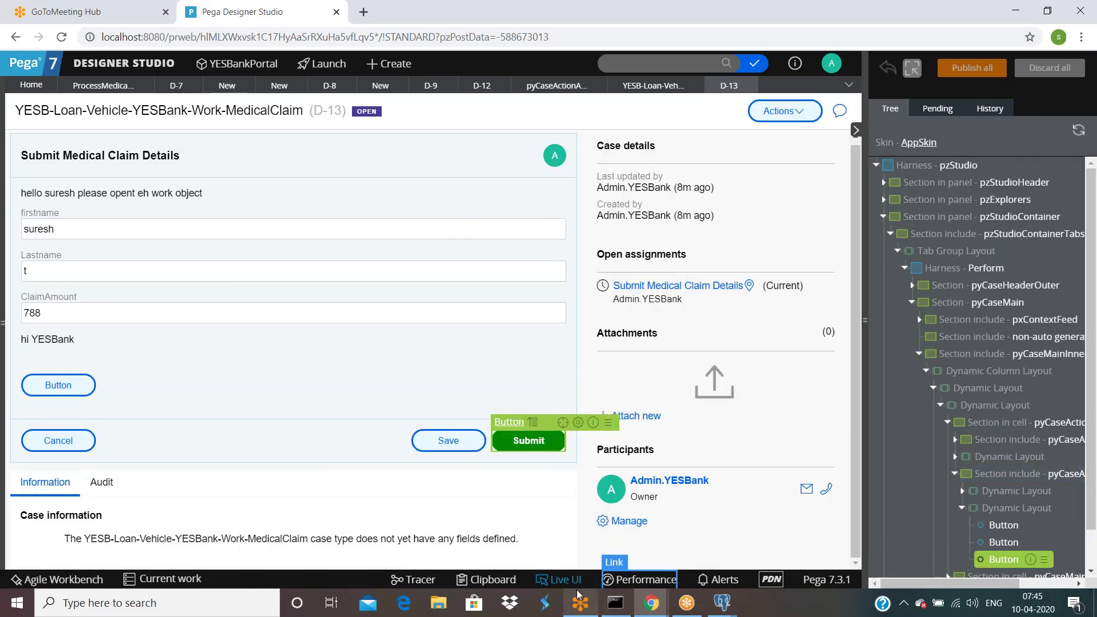
{"action": "left_click", "coordinate": [573, 579]}
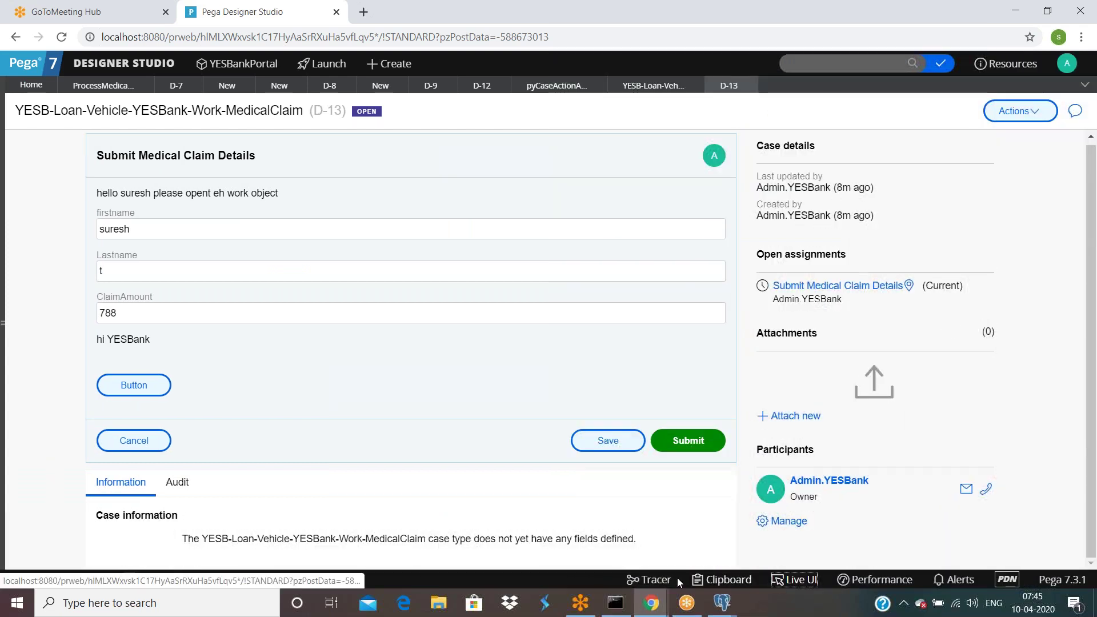
Step: Launch the Tracer and review its settings for event types, rulesets and maximum trace events, leaving them without saving
{"action": "left_click", "coordinate": [652, 581]}
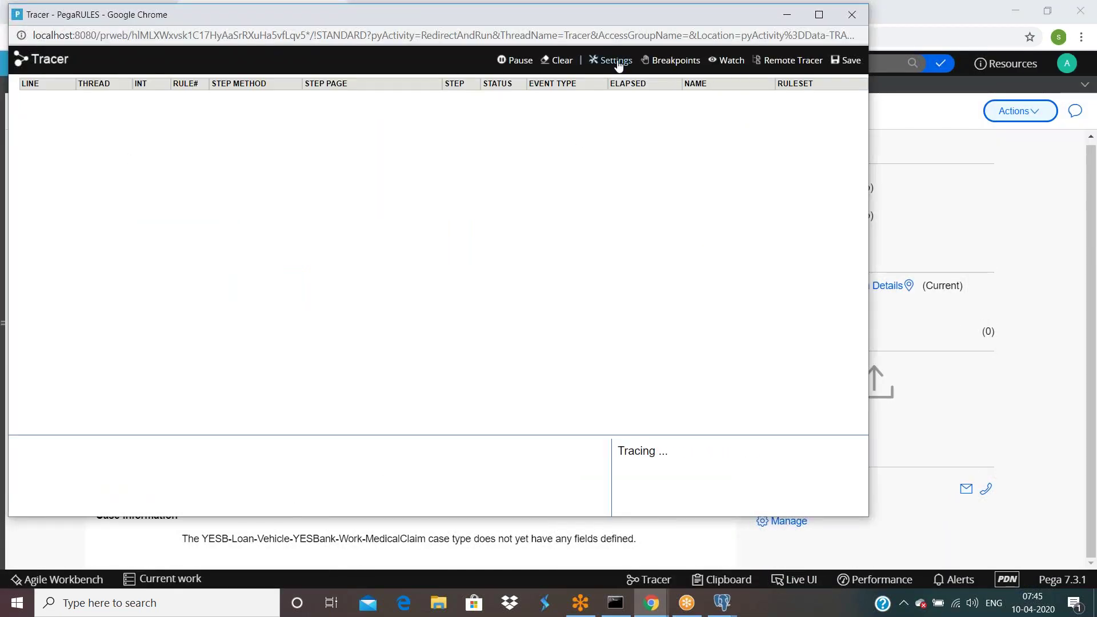
{"action": "left_click", "coordinate": [611, 60]}
{"action": "scroll", "coordinate": [537, 365], "scroll_direction": "down", "scroll_amount": 15}
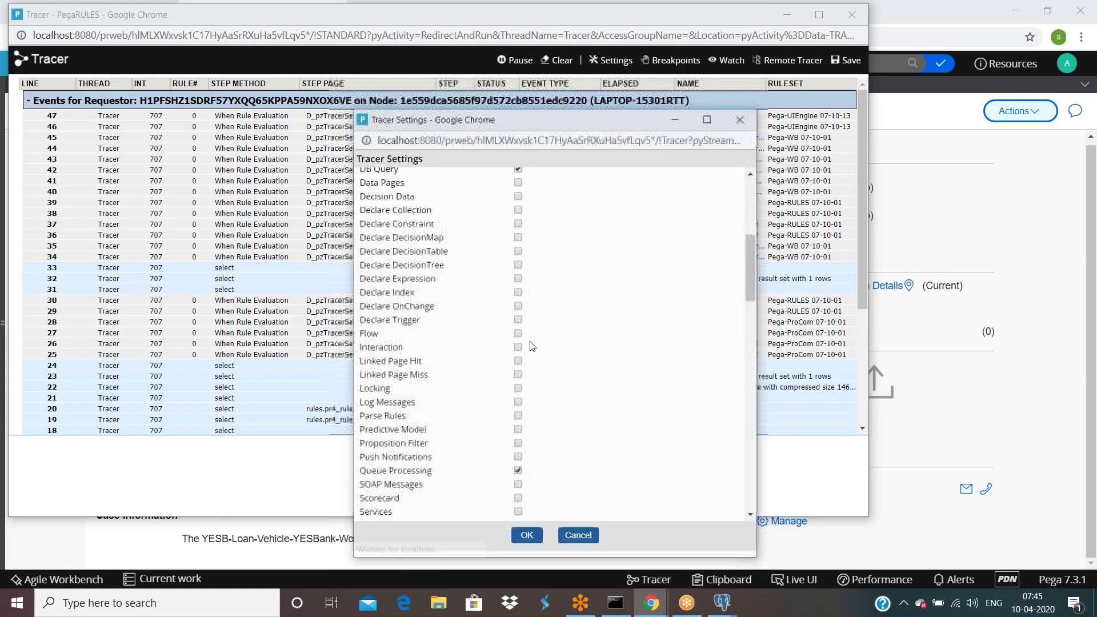
{"action": "scroll", "coordinate": [537, 364], "scroll_direction": "down", "scroll_amount": 5}
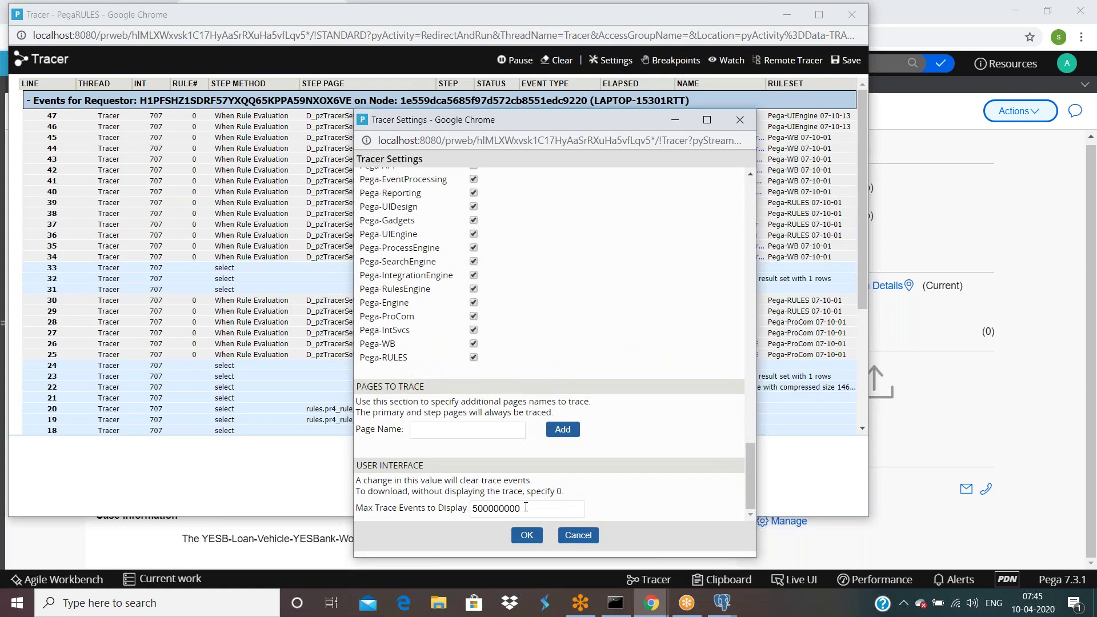
{"action": "scroll", "coordinate": [494, 390], "scroll_direction": "up", "scroll_amount": 6}
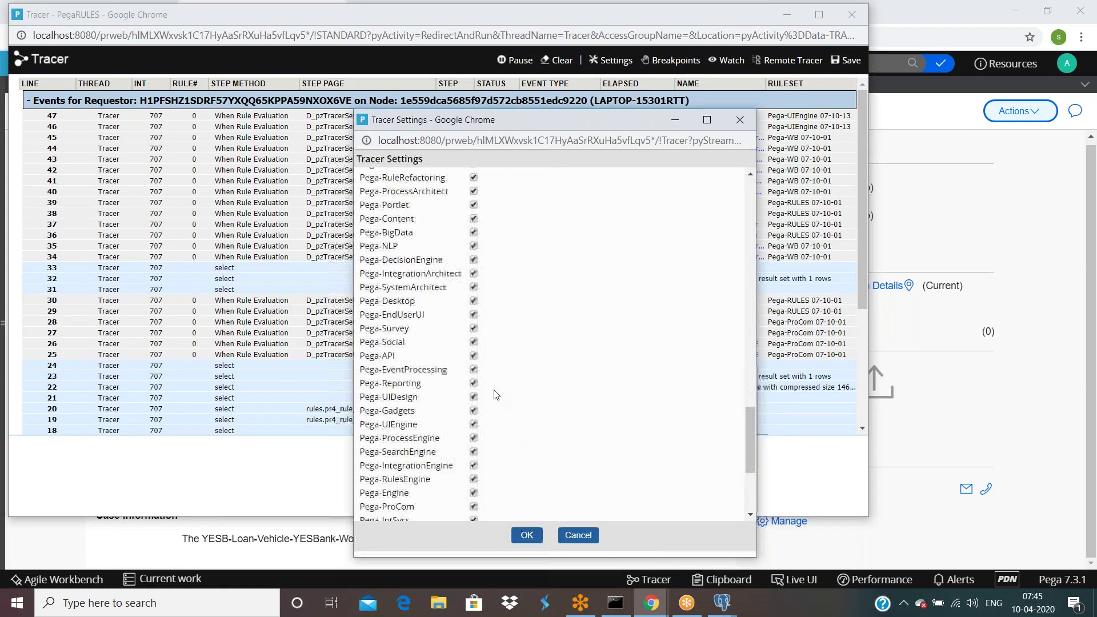
{"action": "scroll", "coordinate": [496, 395], "scroll_direction": "up", "scroll_amount": 10}
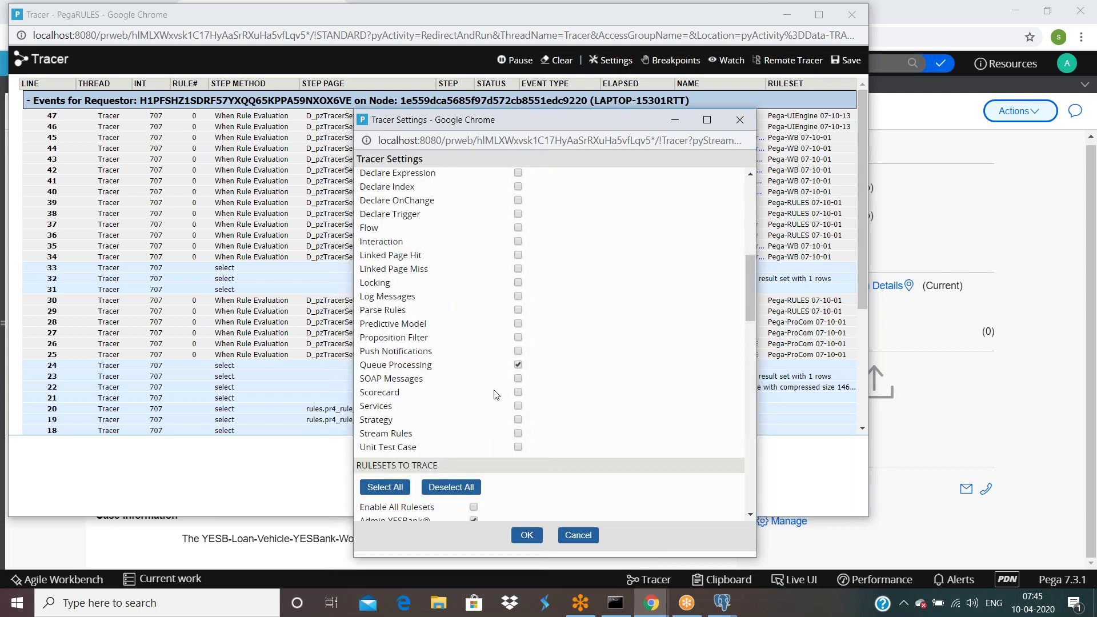
{"action": "scroll", "coordinate": [495, 394], "scroll_direction": "up", "scroll_amount": 5}
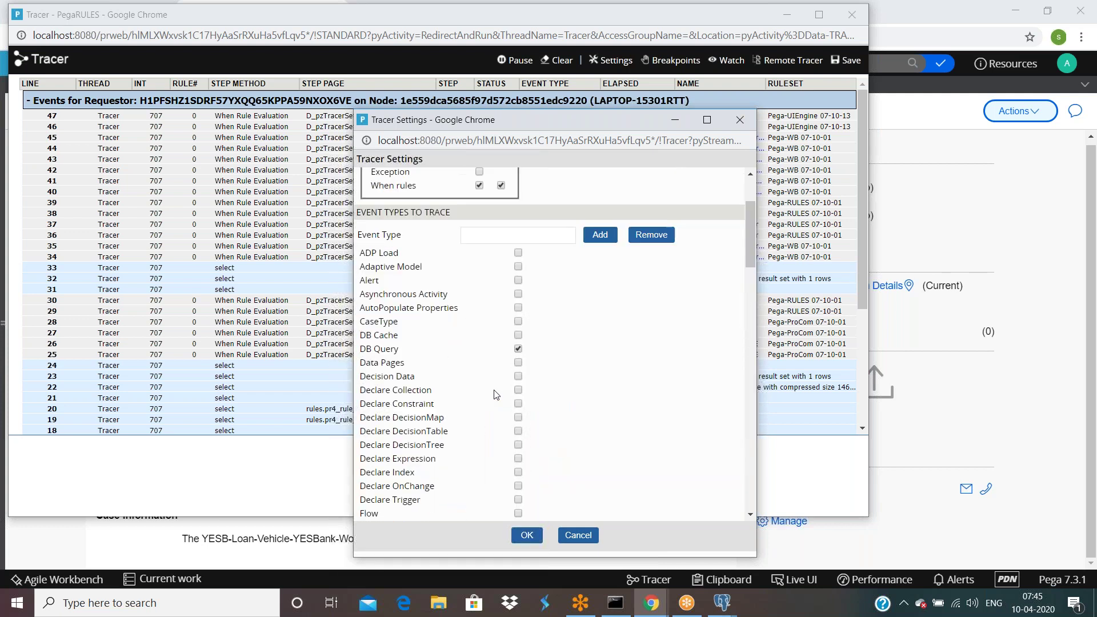
{"action": "scroll", "coordinate": [495, 394], "scroll_direction": "down", "scroll_amount": 5}
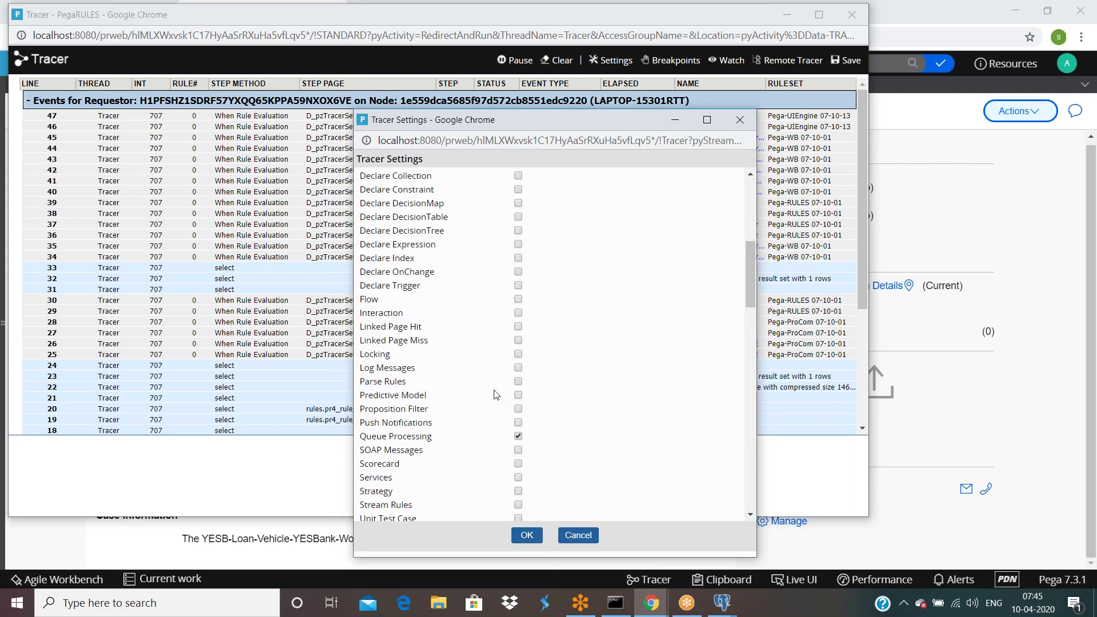
{"action": "scroll", "coordinate": [495, 395], "scroll_direction": "down", "scroll_amount": 4}
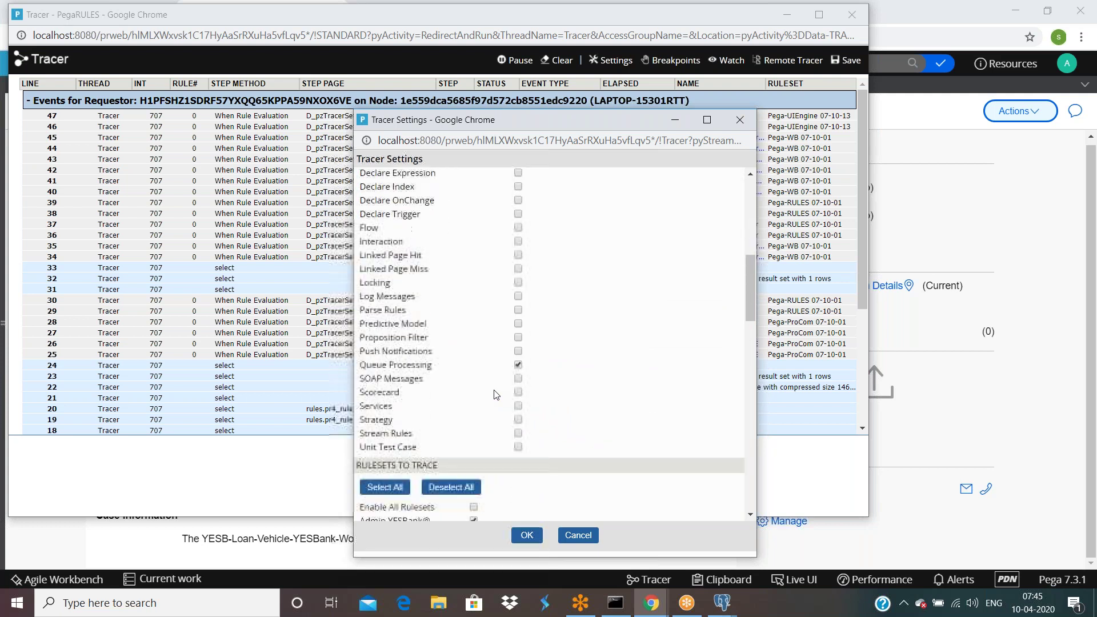
{"action": "left_click", "coordinate": [578, 535]}
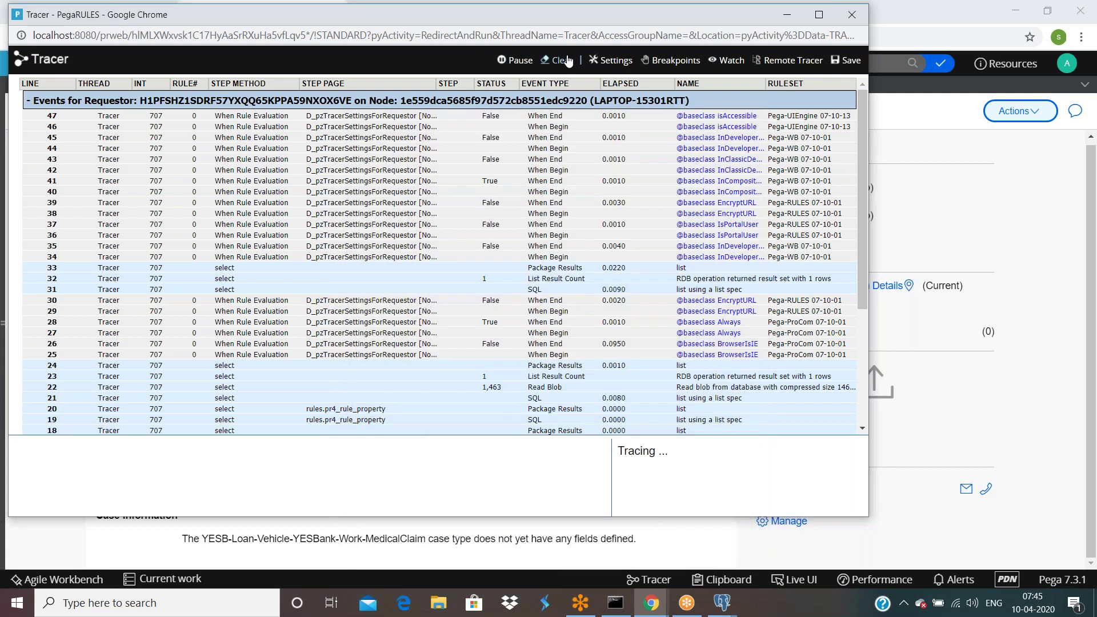
Step: Capture a clean trace of submitting D-13's Submit Medical Claim Details assignment and pause the tracing
{"action": "left_click", "coordinate": [559, 60]}
{"action": "left_click", "coordinate": [997, 228]}
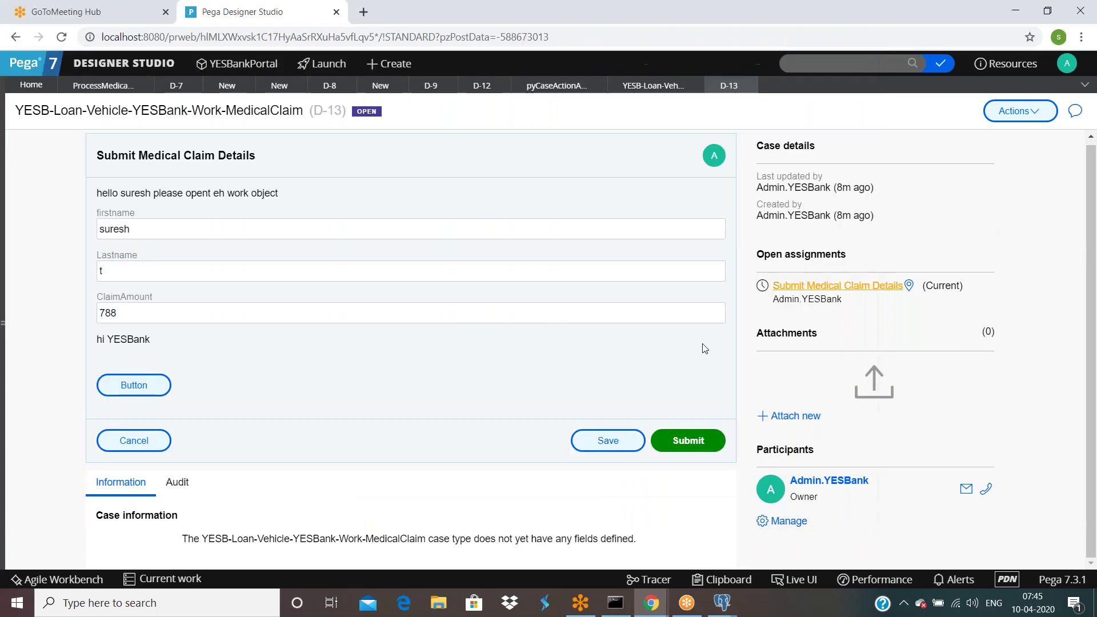
{"action": "left_click", "coordinate": [691, 443]}
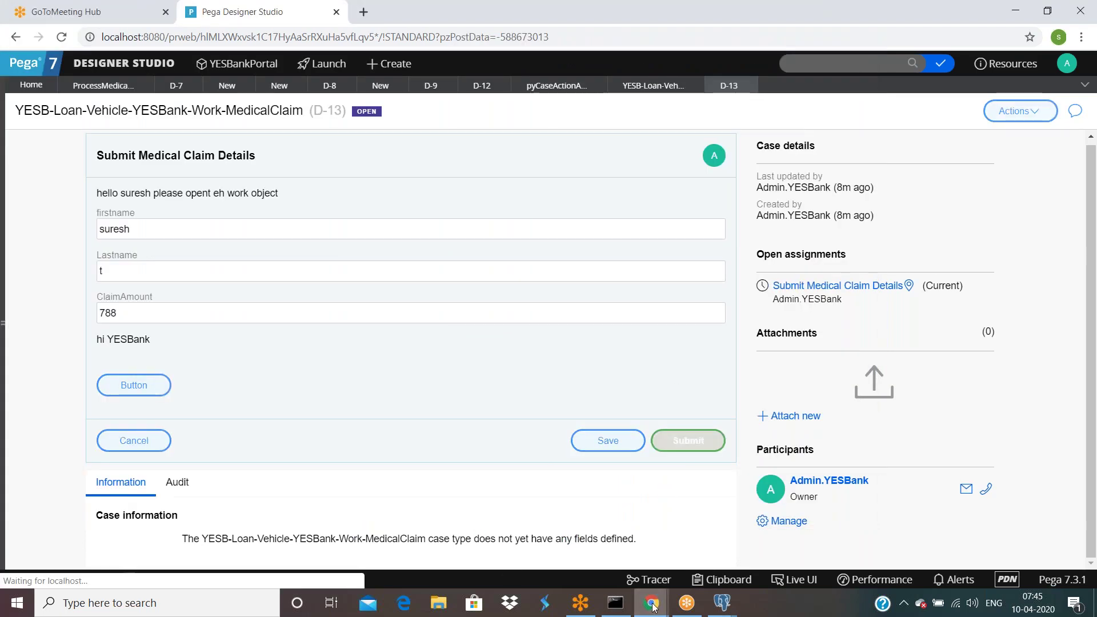
{"action": "mouse_move", "coordinate": [651, 603]}
{"action": "left_click", "coordinate": [850, 577]}
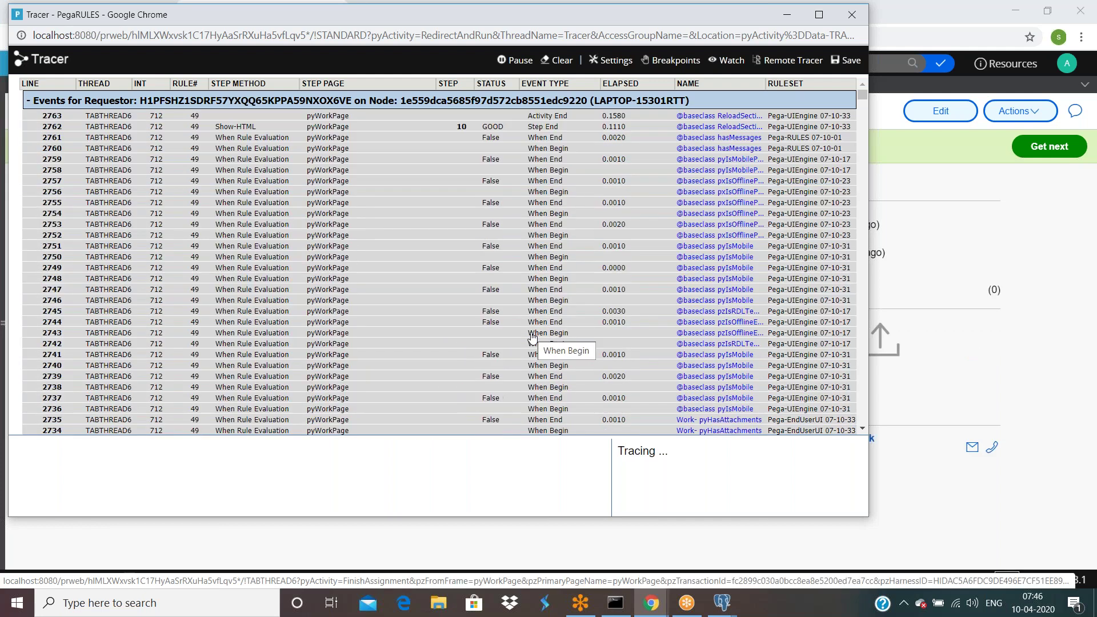
{"action": "left_click", "coordinate": [526, 61]}
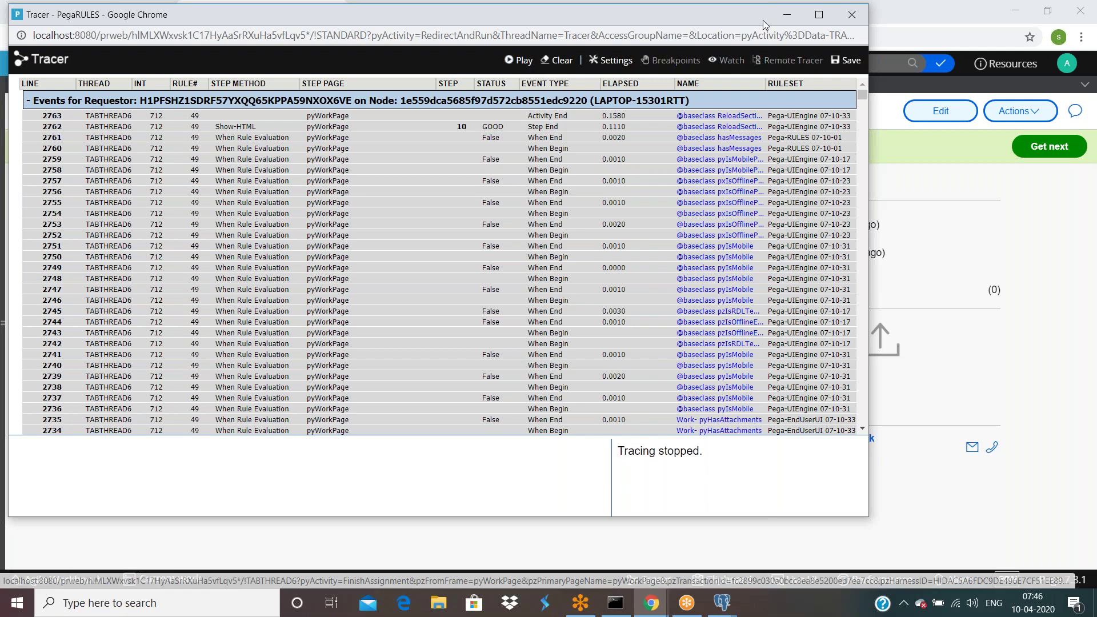
{"action": "left_click", "coordinate": [787, 15]}
Step: Switch to pgAdmin's table data and examine D-13's row, including its commit, create and update times, pzinskey and pzpvstream
{"action": "mouse_move", "coordinate": [722, 603]}
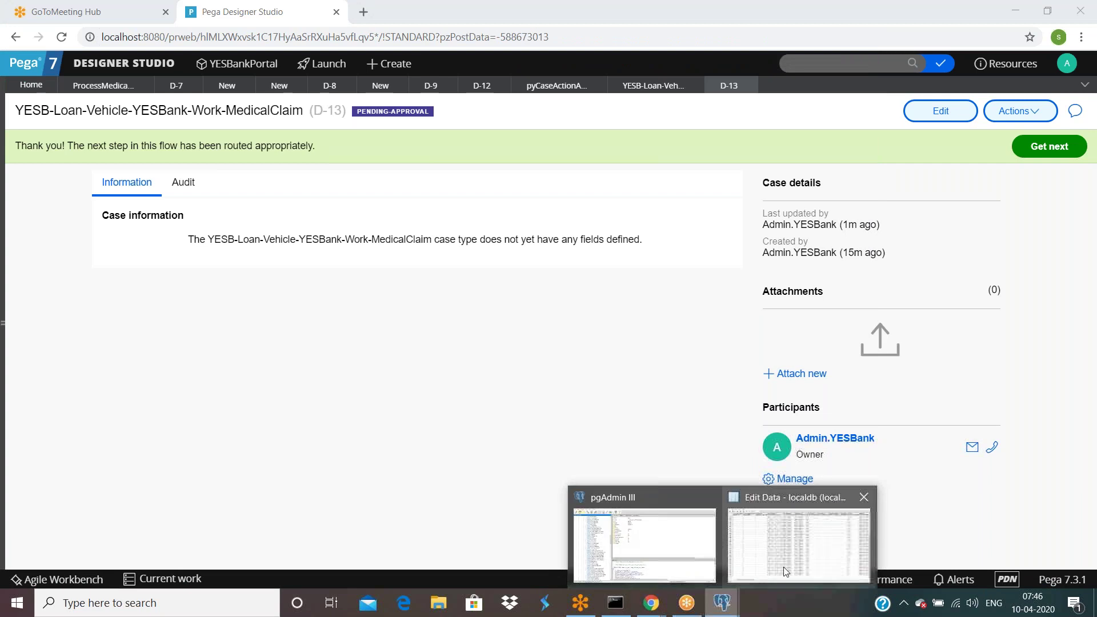
{"action": "left_click", "coordinate": [659, 555]}
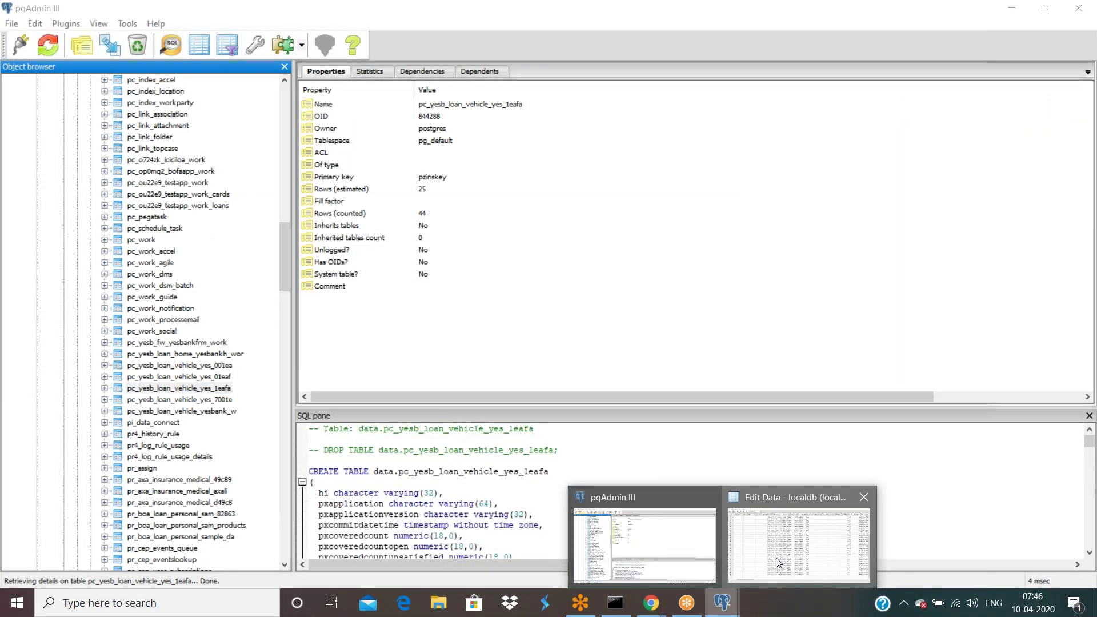
{"action": "left_click", "coordinate": [776, 558]}
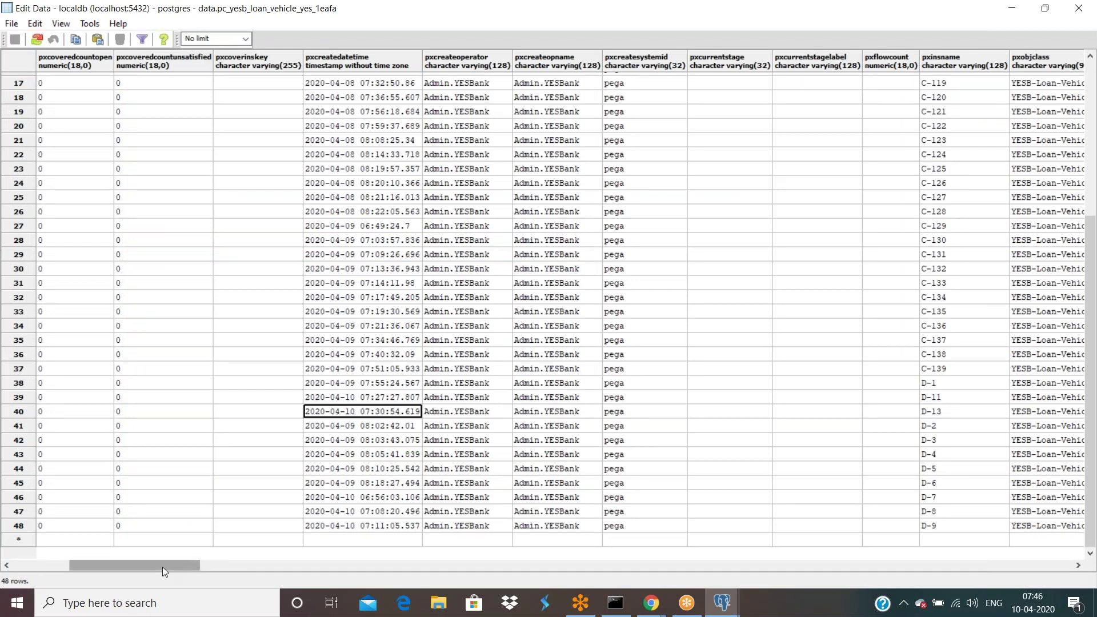
{"action": "left_click_drag", "start_coordinate": [160, 566], "coordinate": [108, 558]}
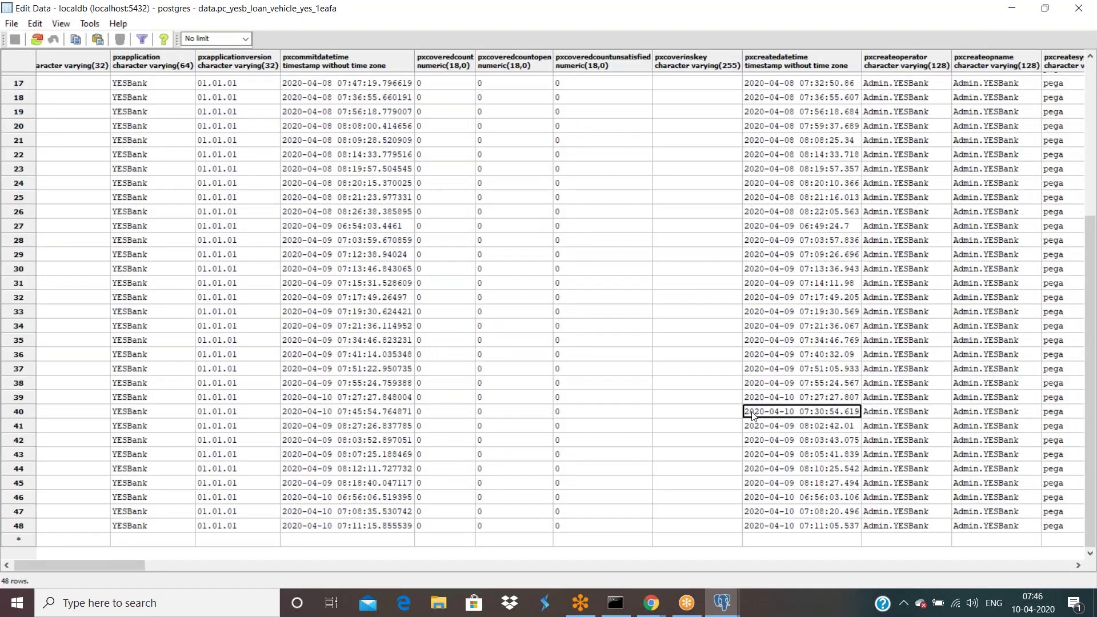
{"action": "left_click", "coordinate": [379, 412]}
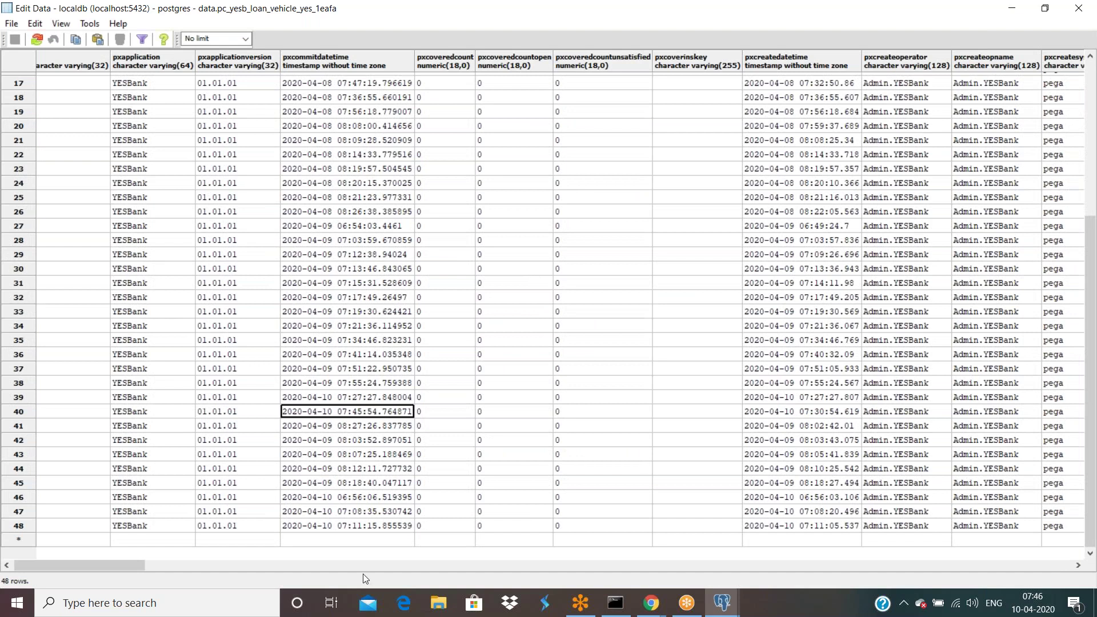
{"action": "mouse_move", "coordinate": [130, 561]}
{"action": "left_mouse_down"}
{"action": "mouse_move", "coordinate": [189, 571]}
{"action": "mouse_move", "coordinate": [130, 570]}
{"action": "left_mouse_up"}
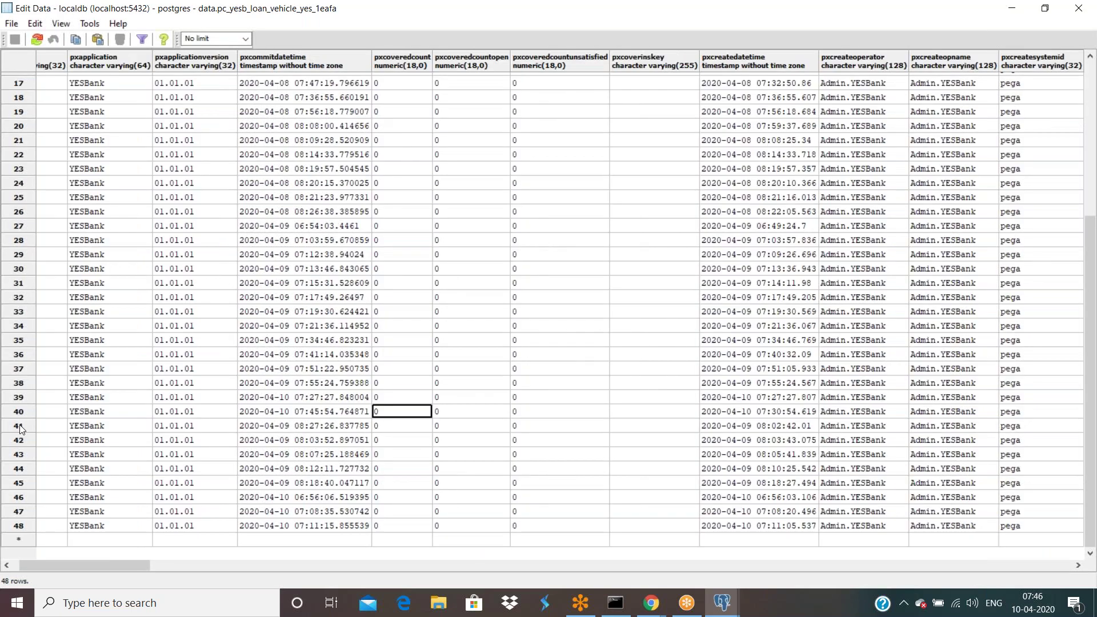
{"action": "left_click", "coordinate": [18, 412]}
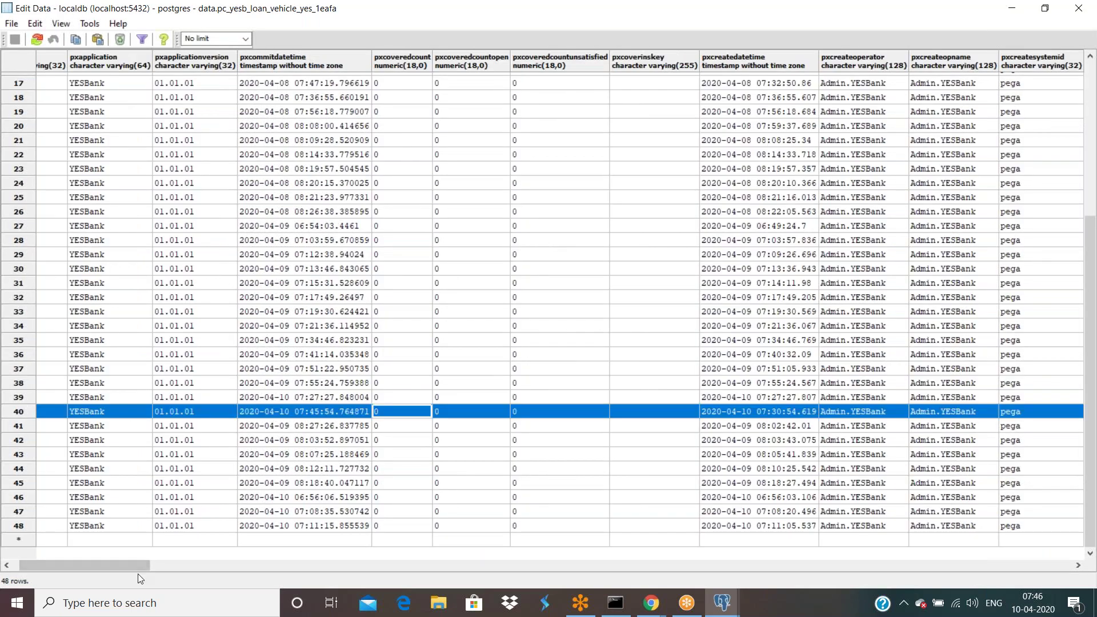
{"action": "left_click_drag", "start_coordinate": [134, 564], "coordinate": [228, 569]}
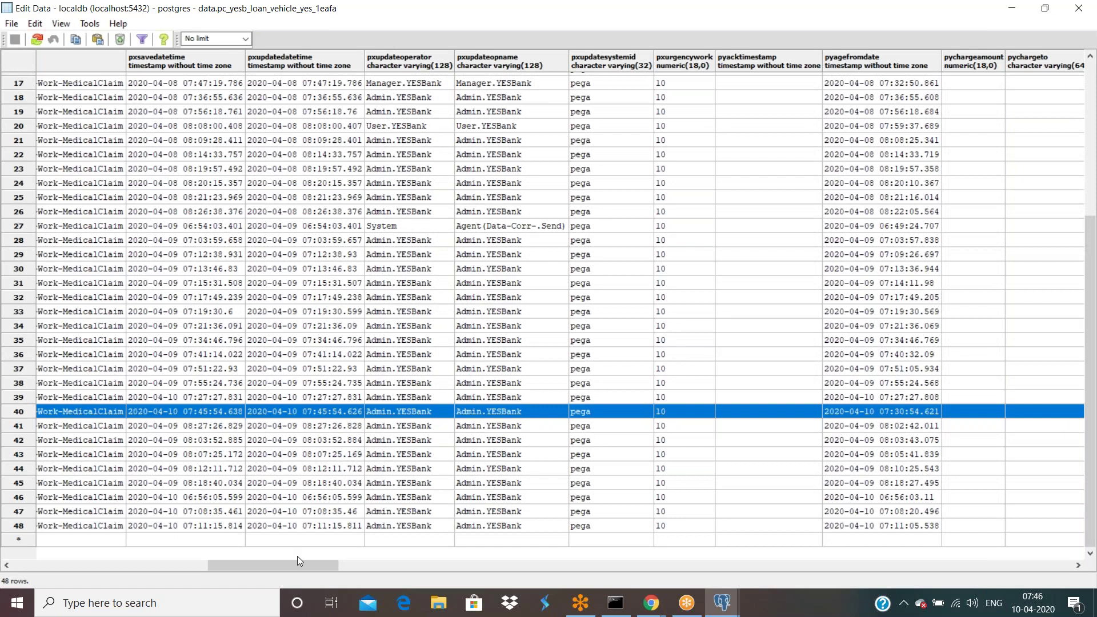
{"action": "left_click_drag", "start_coordinate": [295, 567], "coordinate": [1041, 553]}
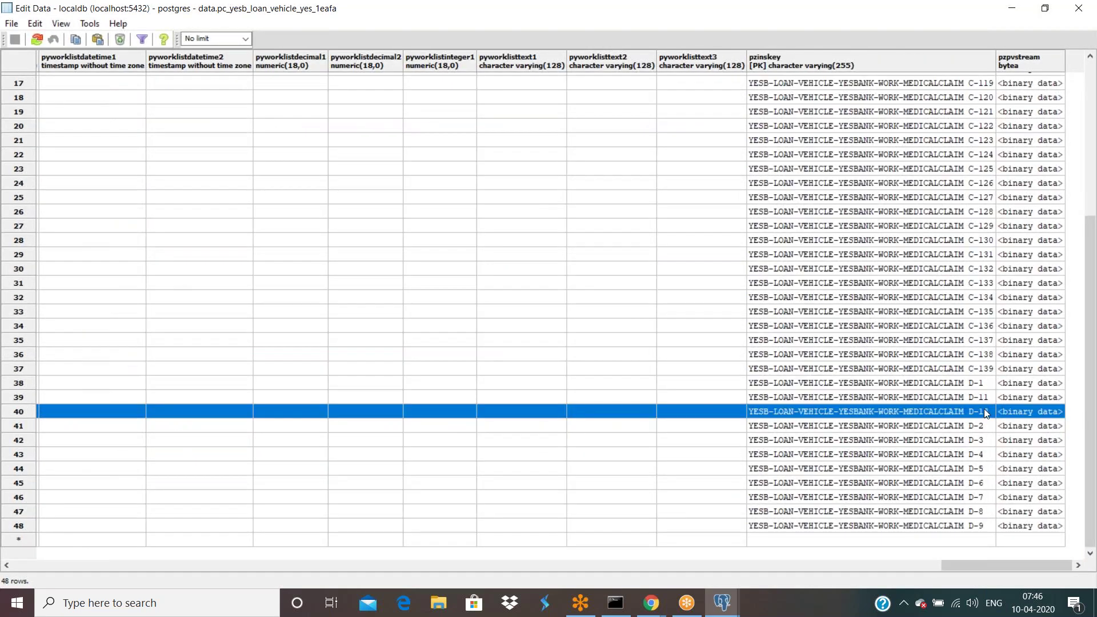
Step: Switch back to the Tracer and examine the earliest events of the submission, around the Work- FinishAssignment activity
{"action": "left_click", "coordinate": [656, 612]}
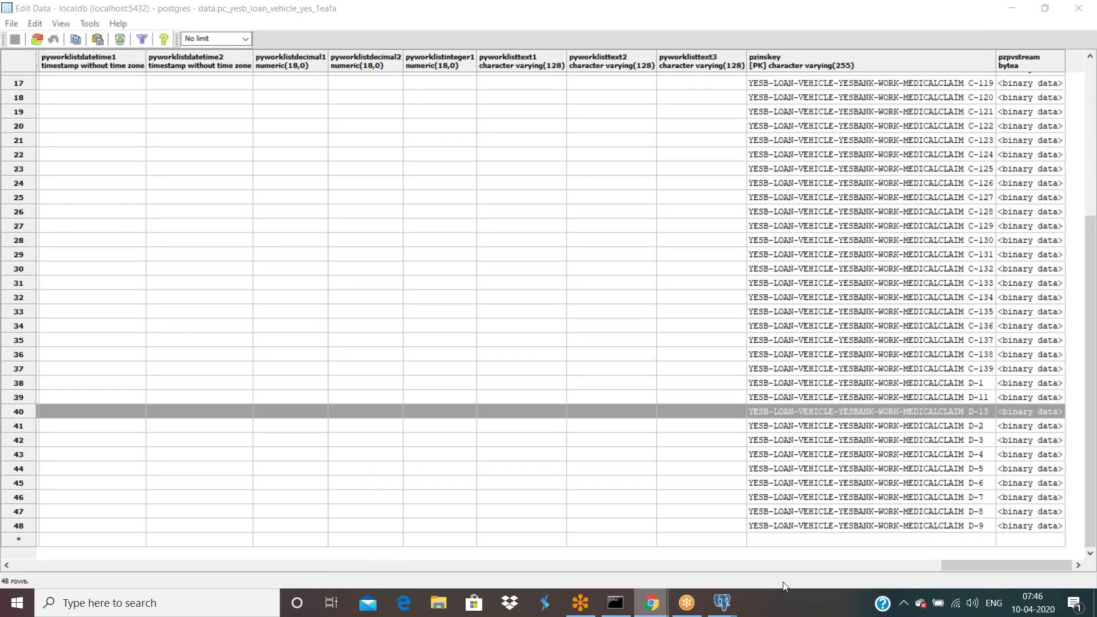
{"action": "scroll", "coordinate": [740, 144], "scroll_direction": "down", "scroll_amount": 10}
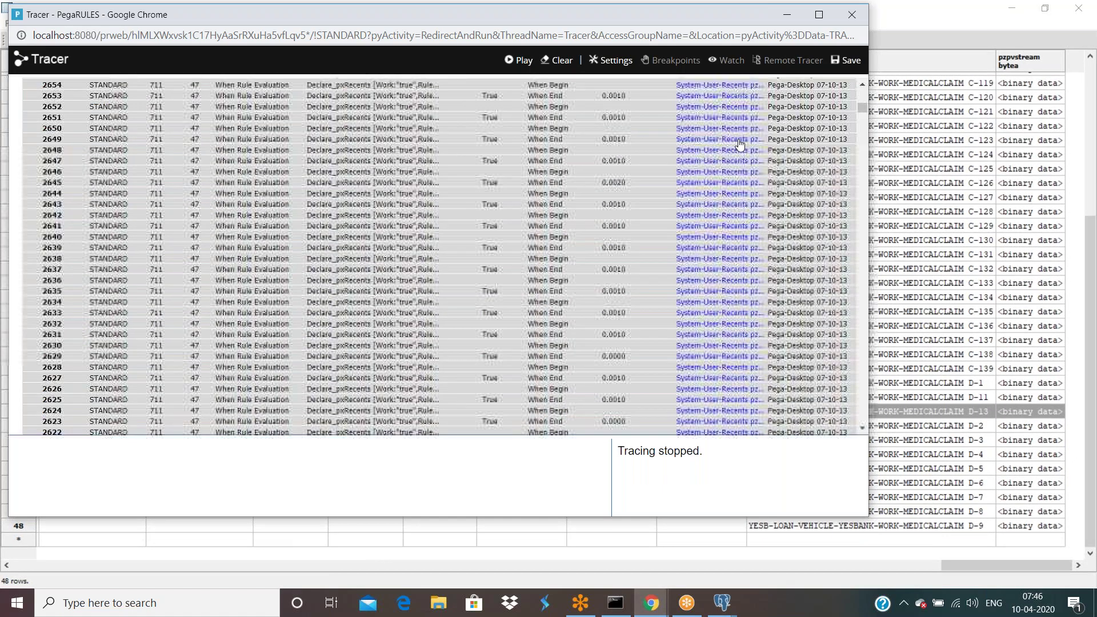
{"action": "scroll", "coordinate": [865, 113], "scroll_direction": "down", "scroll_amount": 1}
{"action": "left_click", "coordinate": [914, 311]}
{"action": "left_click_drag", "start_coordinate": [914, 311], "coordinate": [857, 383]}
{"action": "left_click", "coordinate": [651, 603]}
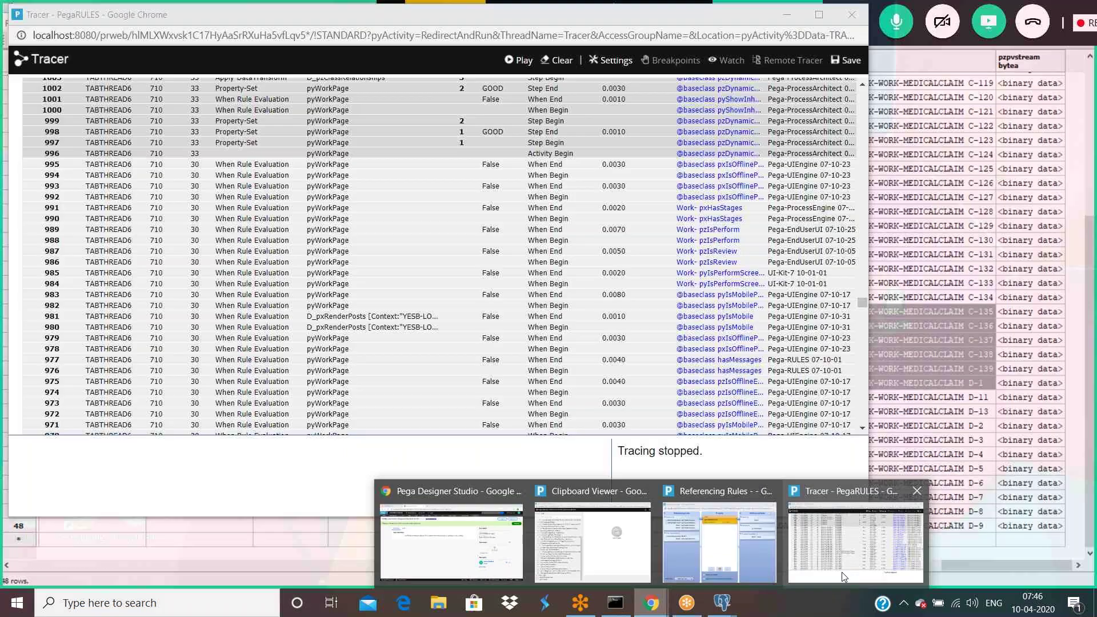
{"action": "left_click", "coordinate": [842, 572]}
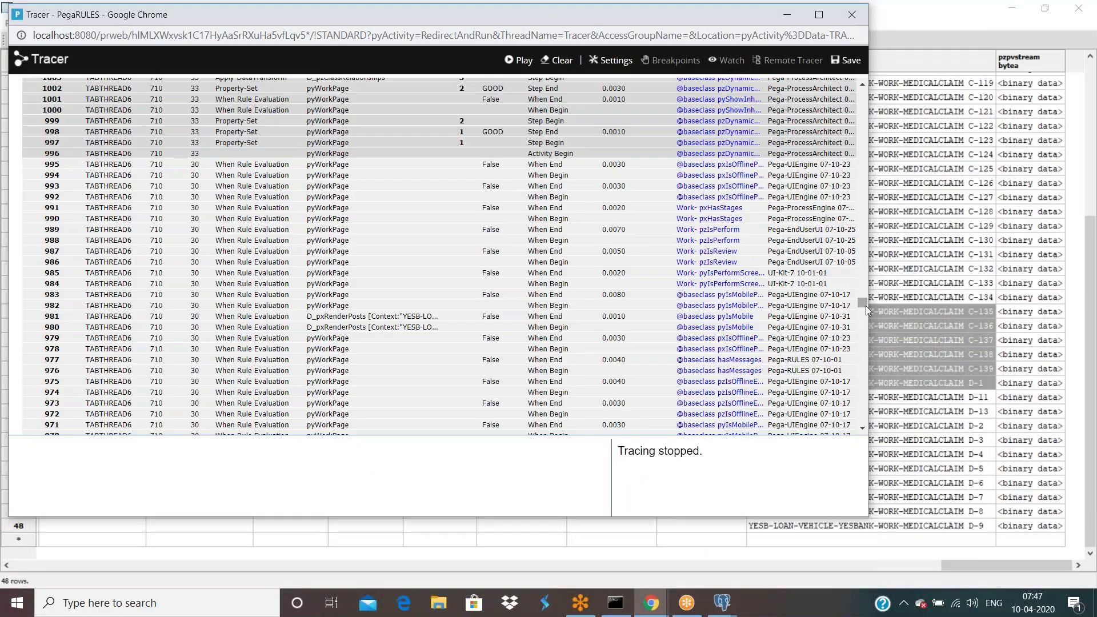
{"action": "left_click_drag", "start_coordinate": [864, 303], "coordinate": [864, 360]}
{"action": "left_click", "coordinate": [867, 386]}
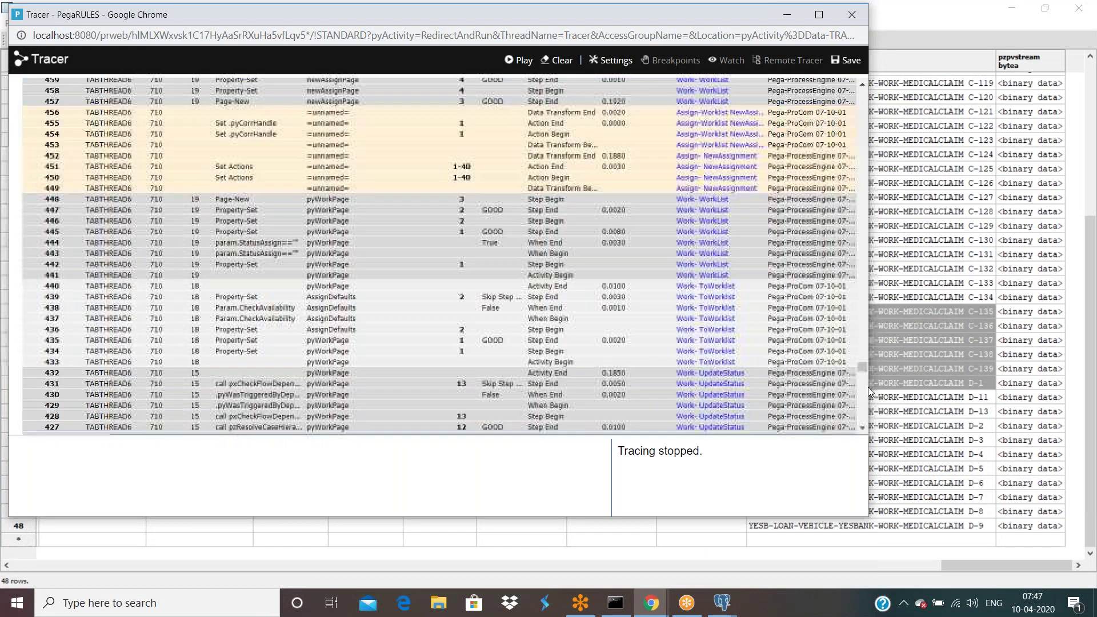
{"action": "left_click_drag", "start_coordinate": [864, 384], "coordinate": [865, 423]}
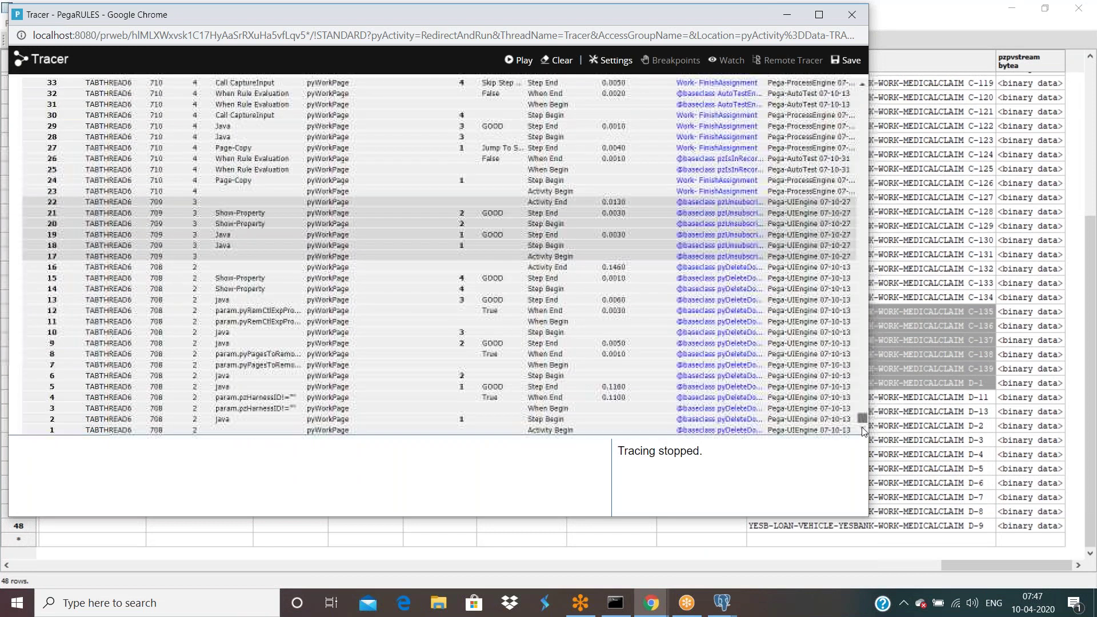
{"action": "right_click", "coordinate": [865, 435]}
{"action": "key", "text": "Escape"}
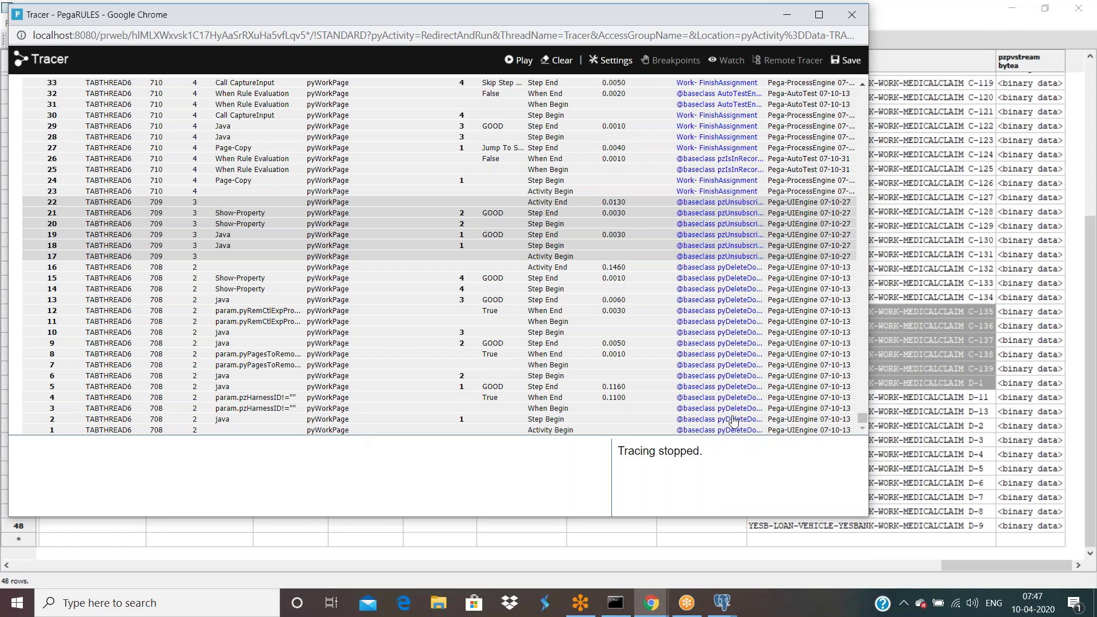
{"action": "scroll", "coordinate": [691, 264], "scroll_direction": "up", "scroll_amount": 2}
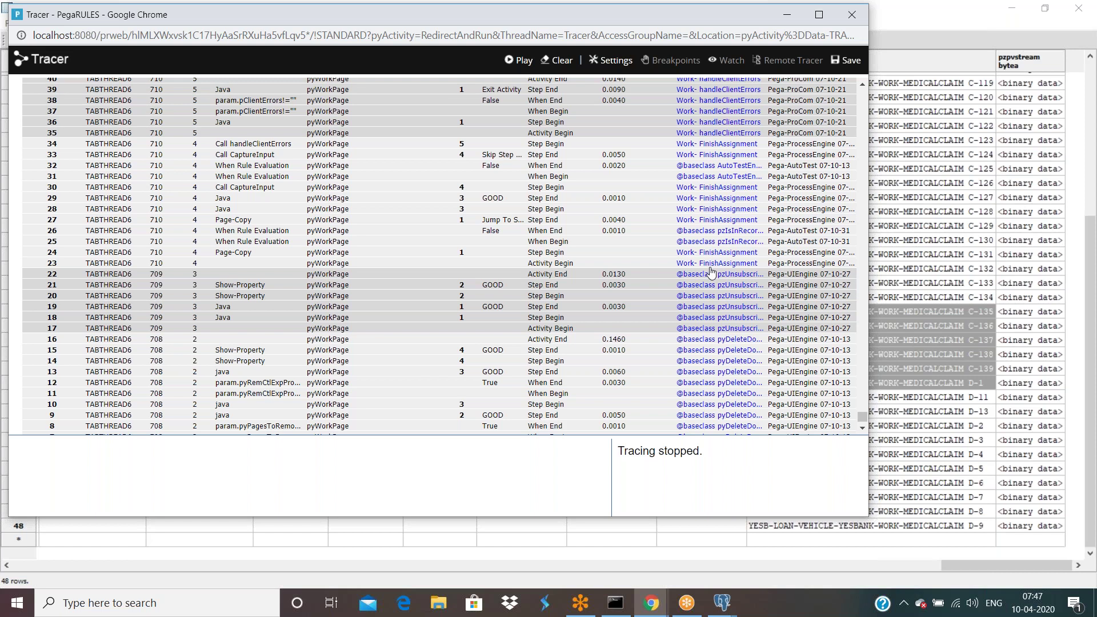
Step: Follow the trace from Work- FinishAssignment through handleClientErrors and performFlowAction to the Validate activities of the submission
{"action": "scroll", "coordinate": [711, 272], "scroll_direction": "up", "scroll_amount": 1}
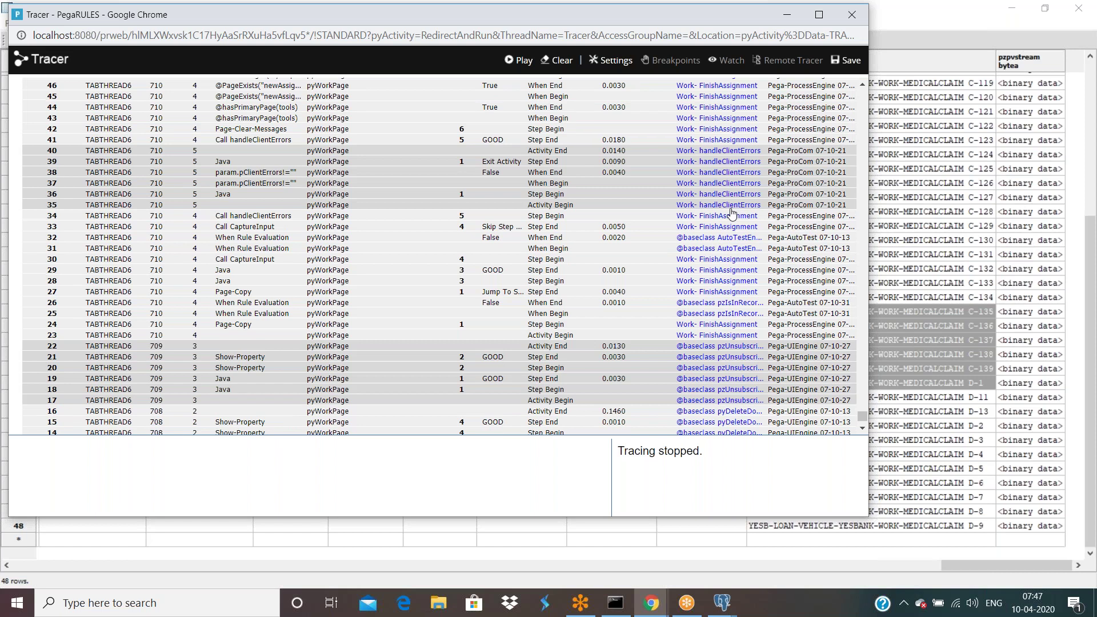
{"action": "scroll", "coordinate": [732, 213], "scroll_direction": "up", "scroll_amount": 5}
{"action": "scroll", "coordinate": [731, 213], "scroll_direction": "up", "scroll_amount": 2}
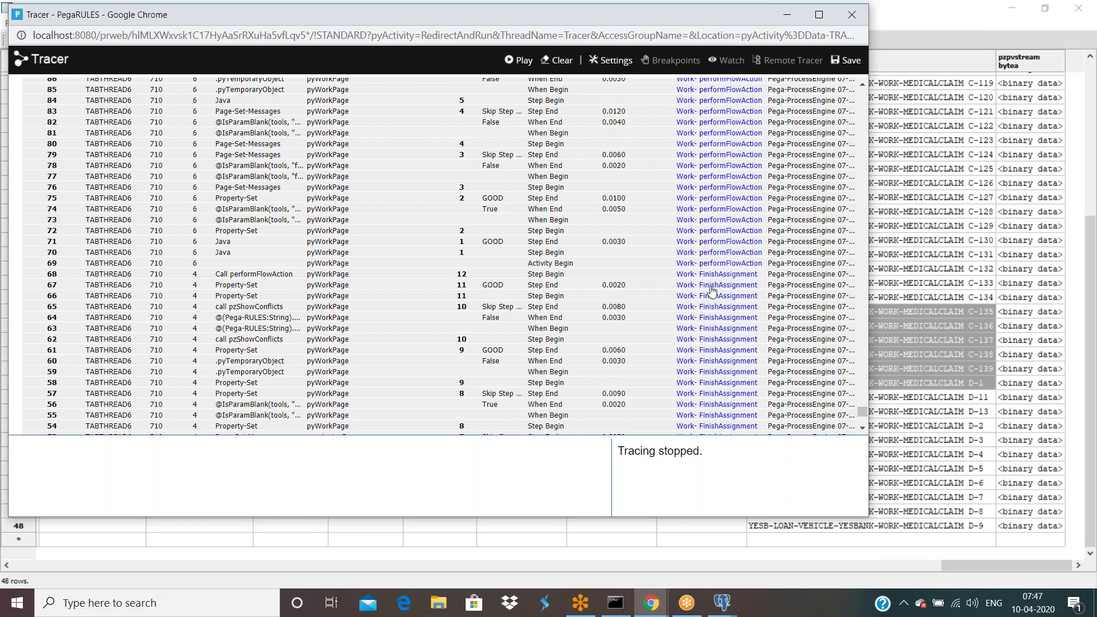
{"action": "scroll", "coordinate": [712, 291], "scroll_direction": "up", "scroll_amount": 10}
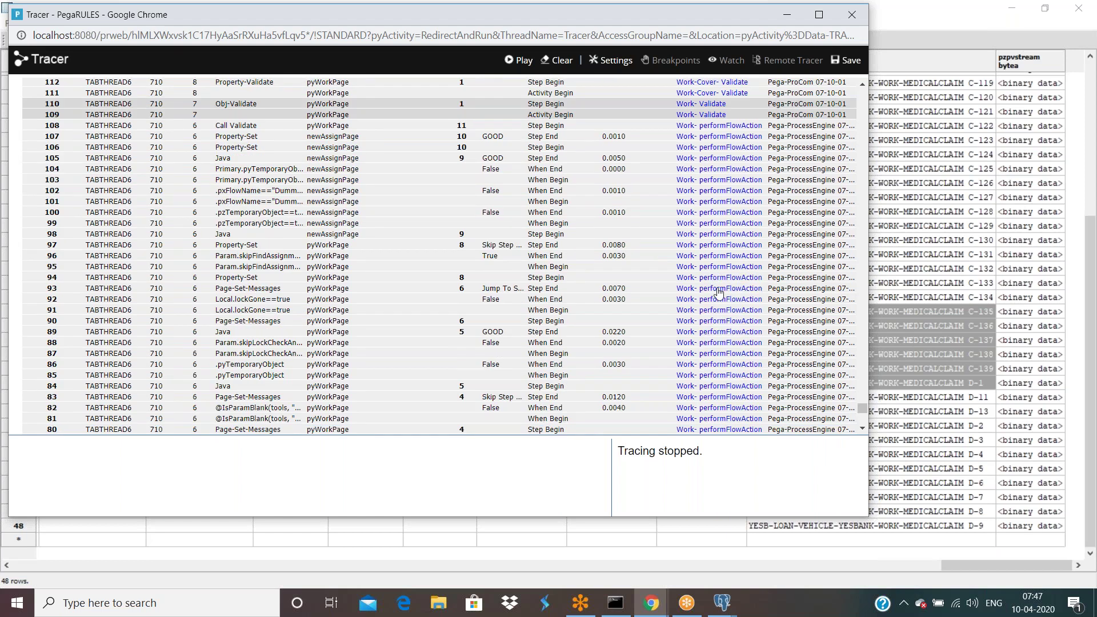
{"action": "scroll", "coordinate": [719, 292], "scroll_direction": "up", "scroll_amount": 5}
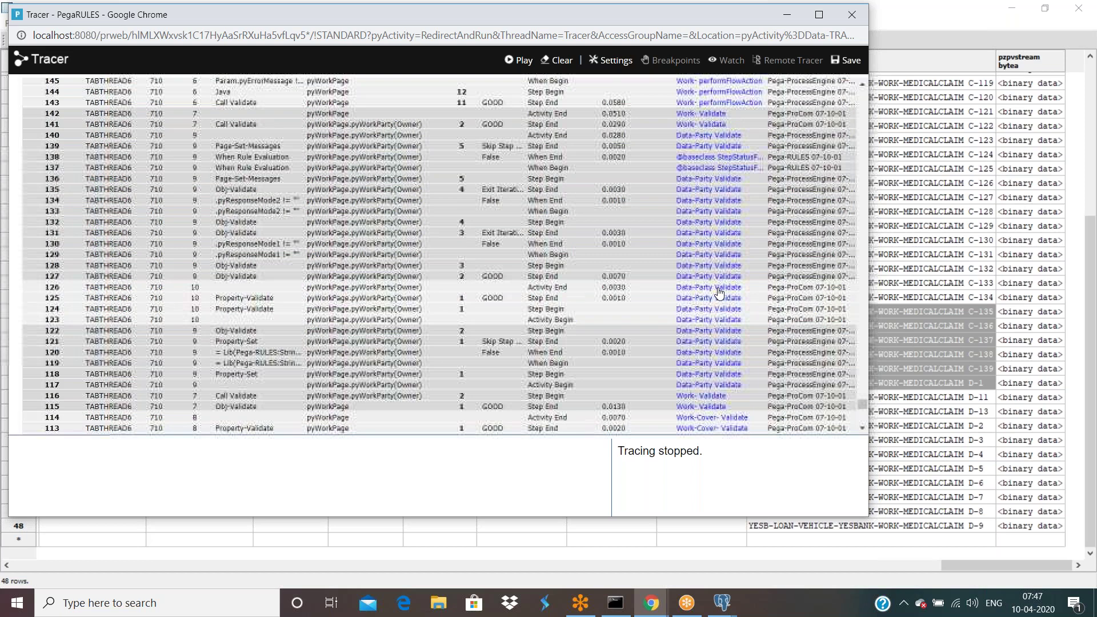
{"action": "scroll", "coordinate": [719, 293], "scroll_direction": "up", "scroll_amount": 8}
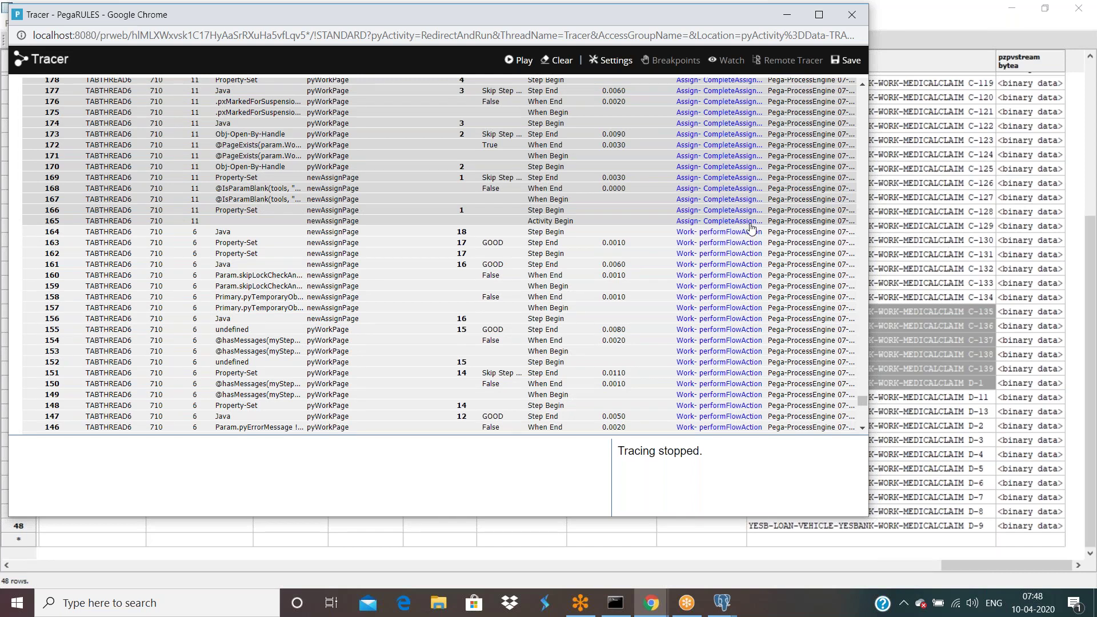
Step: Follow the trace through the assignment's completion, examining AddWorkHistory and RunFlowActionActivity up to the start of Work- UpdateStatus
{"action": "scroll", "coordinate": [750, 229], "scroll_direction": "up", "scroll_amount": 5}
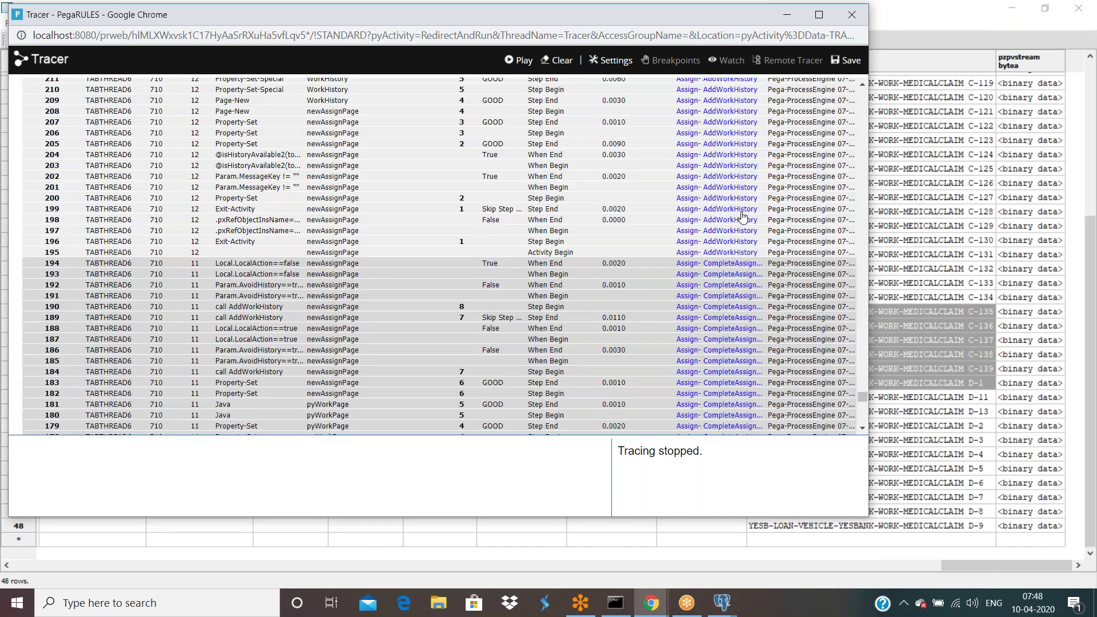
{"action": "scroll", "coordinate": [743, 228], "scroll_direction": "up", "scroll_amount": 3}
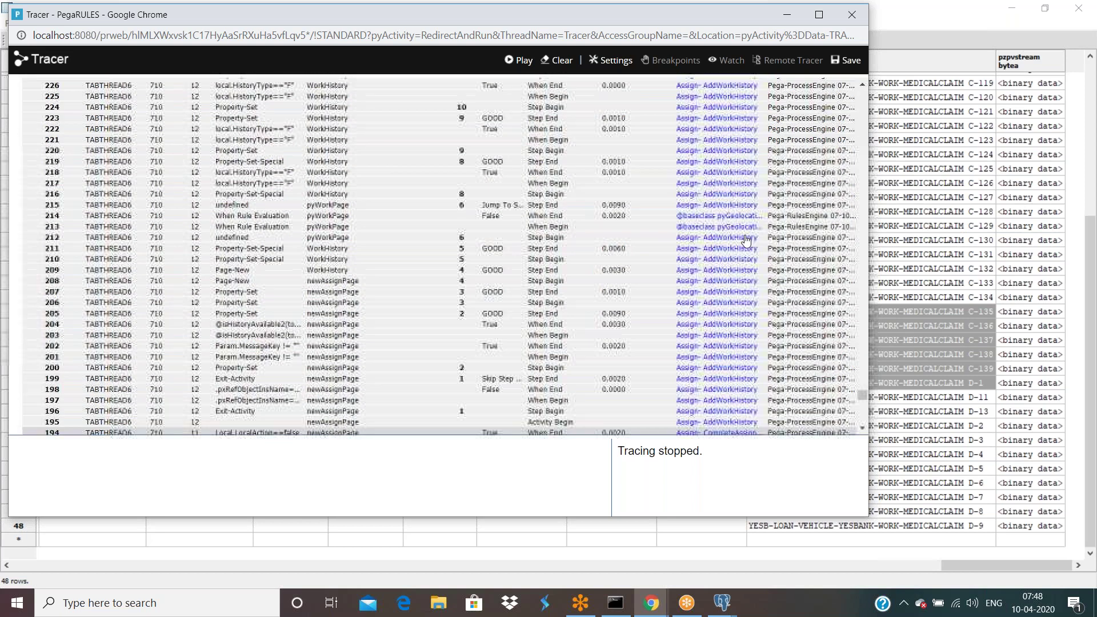
{"action": "scroll", "coordinate": [747, 240], "scroll_direction": "up", "scroll_amount": 4}
{"action": "scroll", "coordinate": [746, 240], "scroll_direction": "up", "scroll_amount": 4}
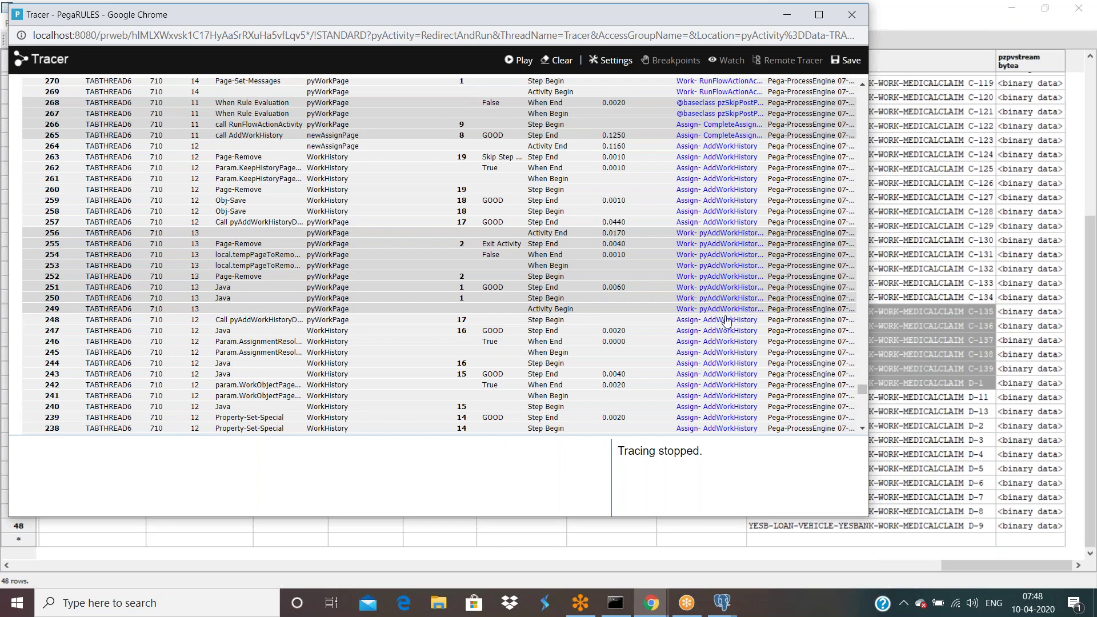
{"action": "scroll", "coordinate": [727, 321], "scroll_direction": "up", "scroll_amount": 1}
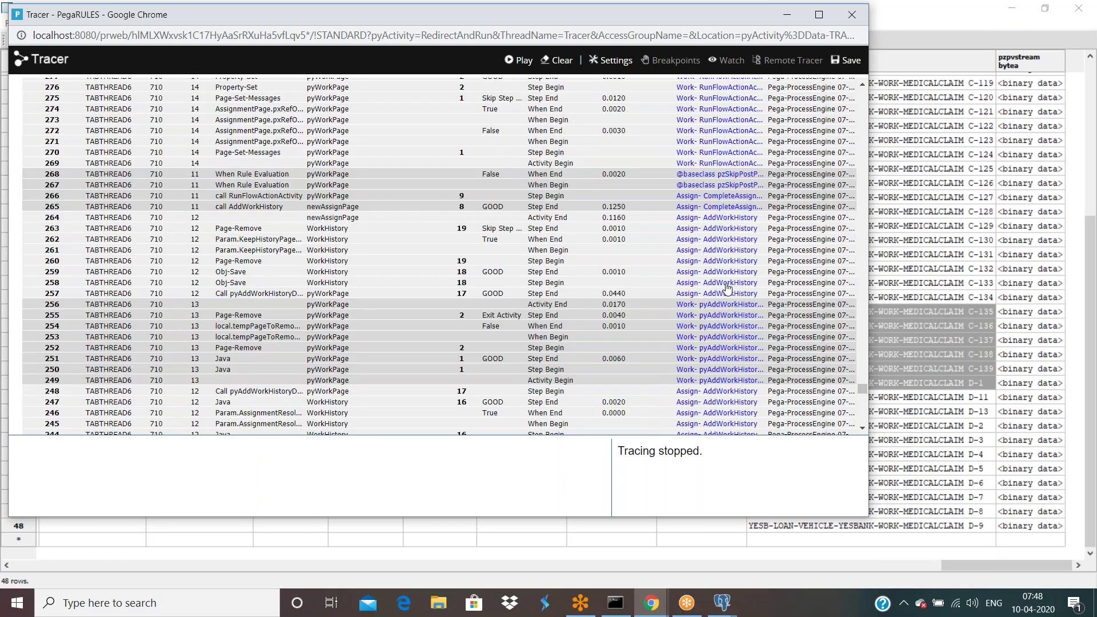
{"action": "scroll", "coordinate": [727, 288], "scroll_direction": "up", "scroll_amount": 2}
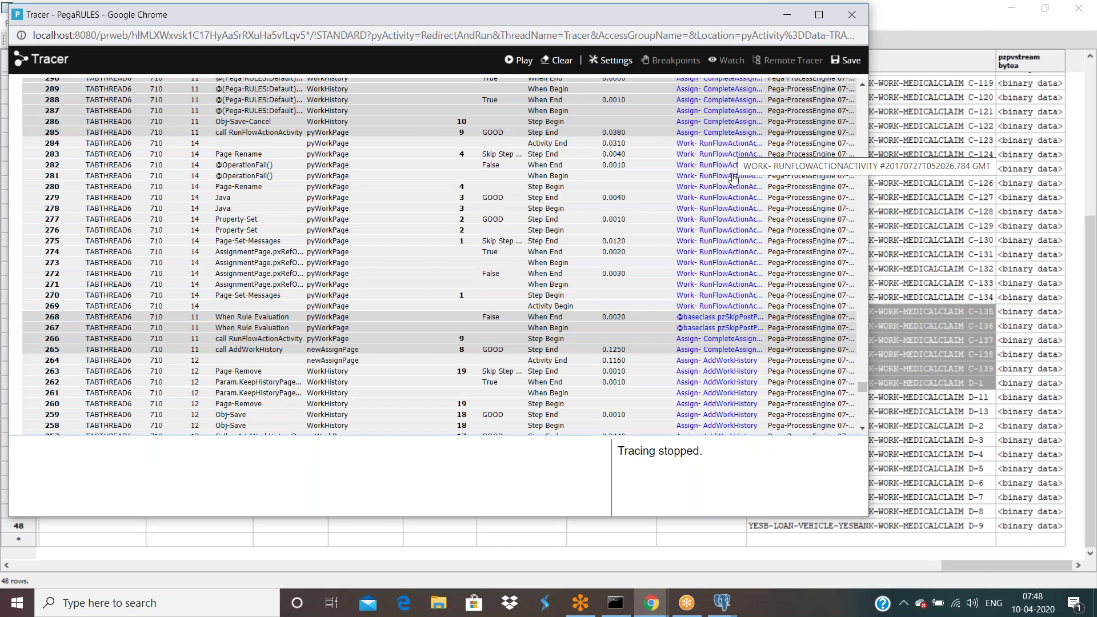
{"action": "scroll", "coordinate": [729, 204], "scroll_direction": "up", "scroll_amount": 5}
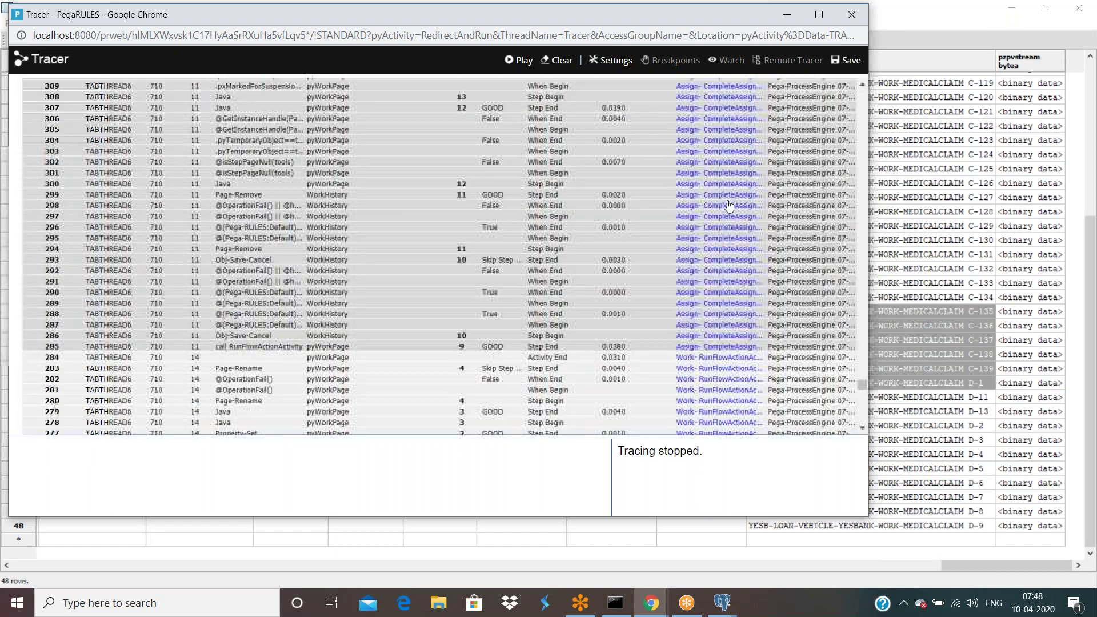
{"action": "scroll", "coordinate": [729, 206], "scroll_direction": "up", "scroll_amount": 3}
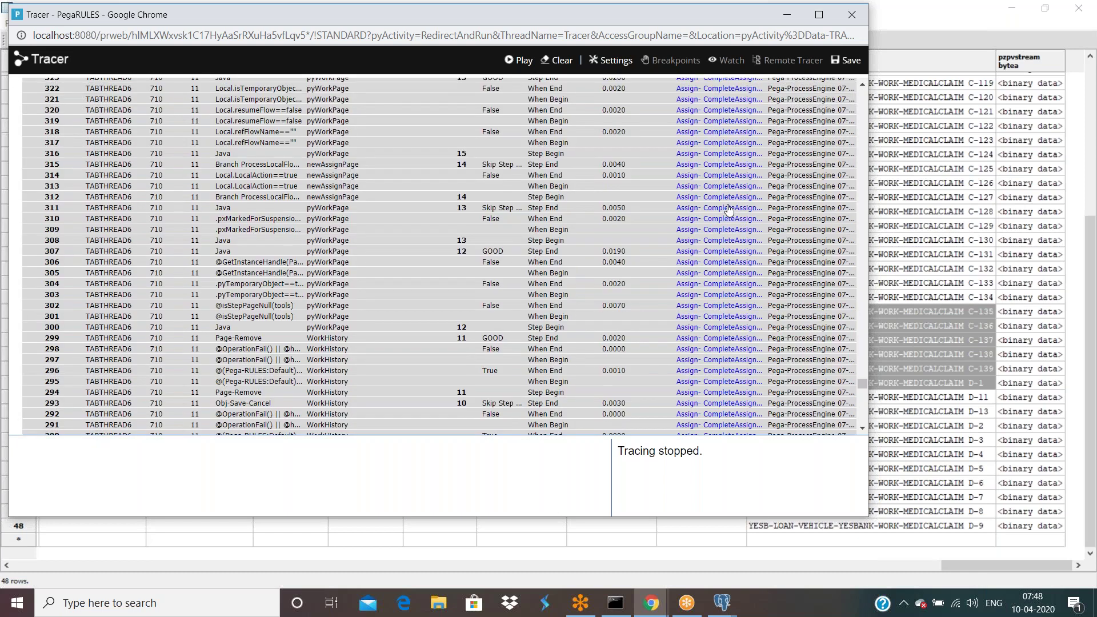
{"action": "scroll", "coordinate": [731, 213], "scroll_direction": "up", "scroll_amount": 3}
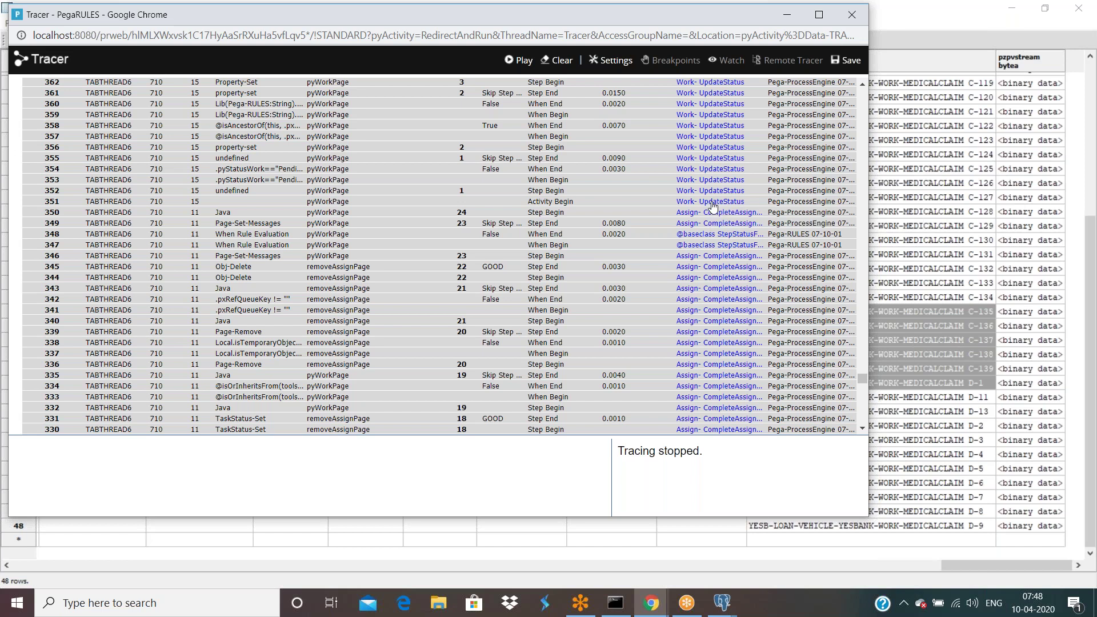
Step: View the UpdateStatus activity in Designer Studio and examine how step 7's Property-Set assigns .pyStatusWork
{"action": "left_click", "coordinate": [787, 14]}
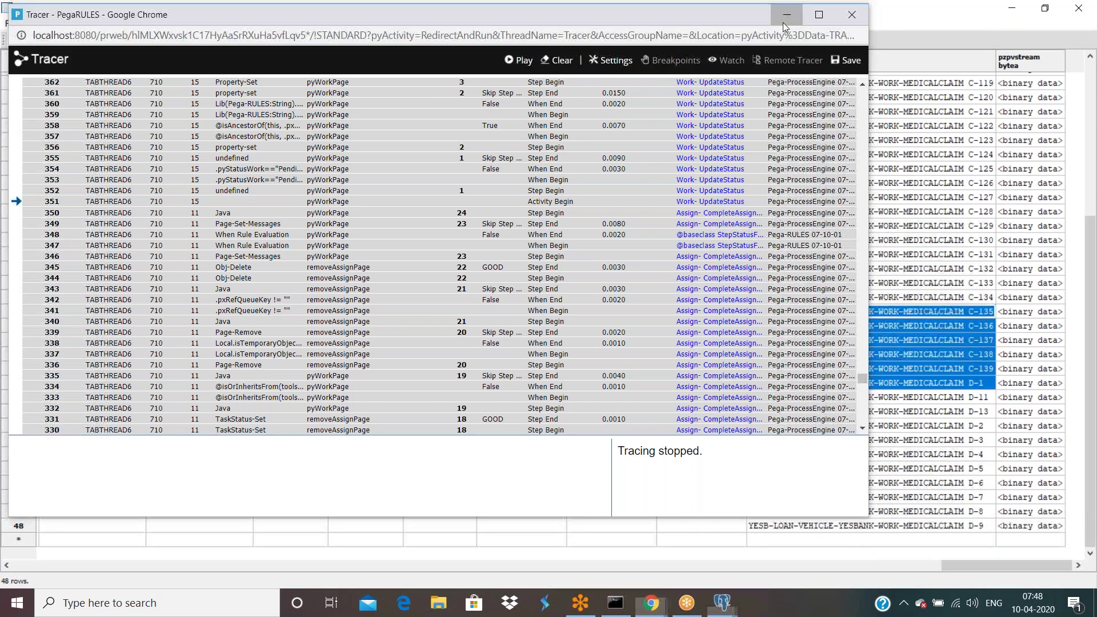
{"action": "left_click", "coordinate": [651, 602]}
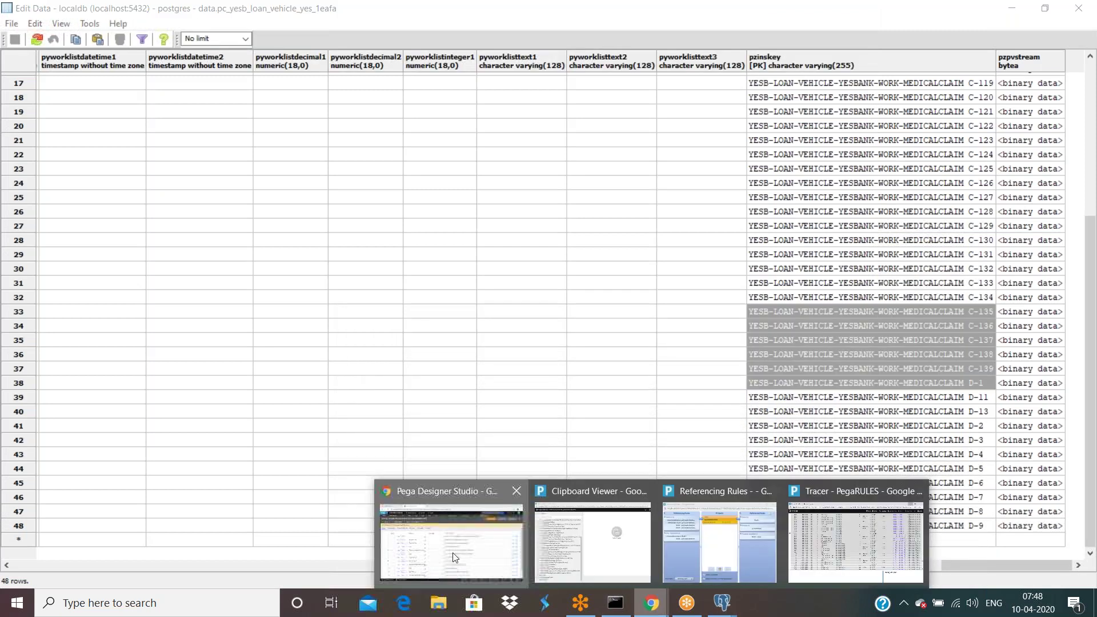
{"action": "left_click", "coordinate": [452, 553]}
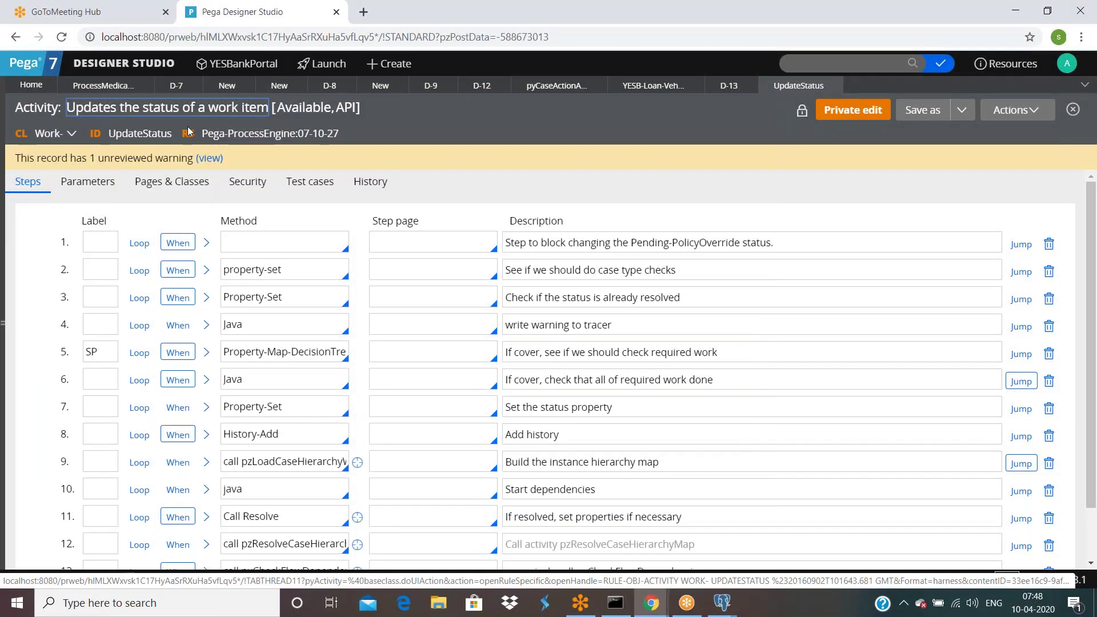
{"action": "scroll", "coordinate": [233, 265], "scroll_direction": "down", "scroll_amount": 2}
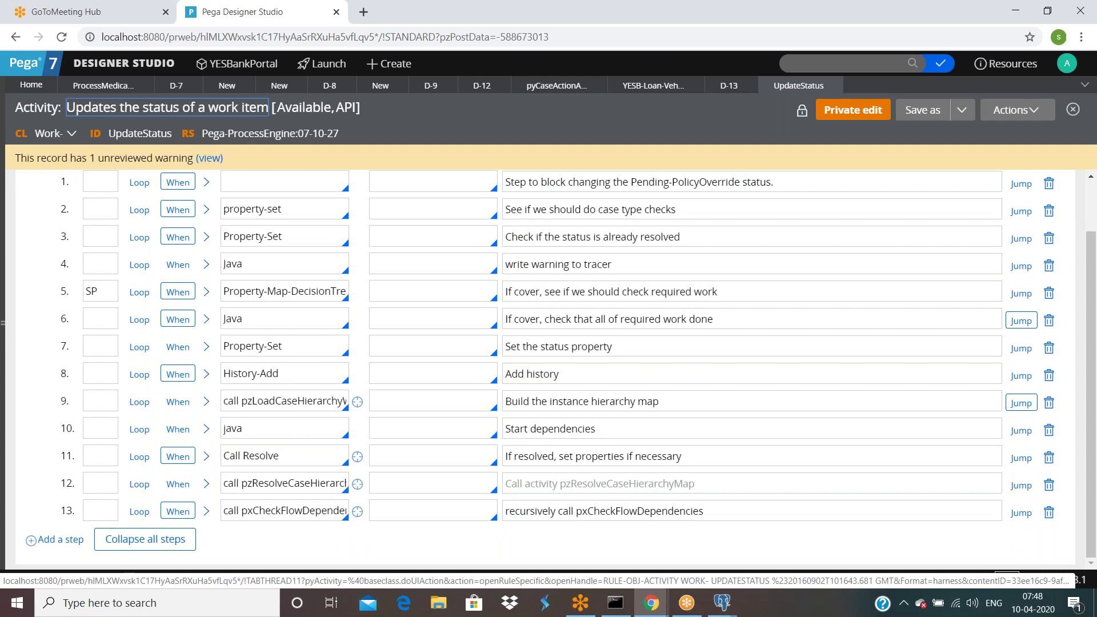
{"action": "left_click", "coordinate": [206, 346]}
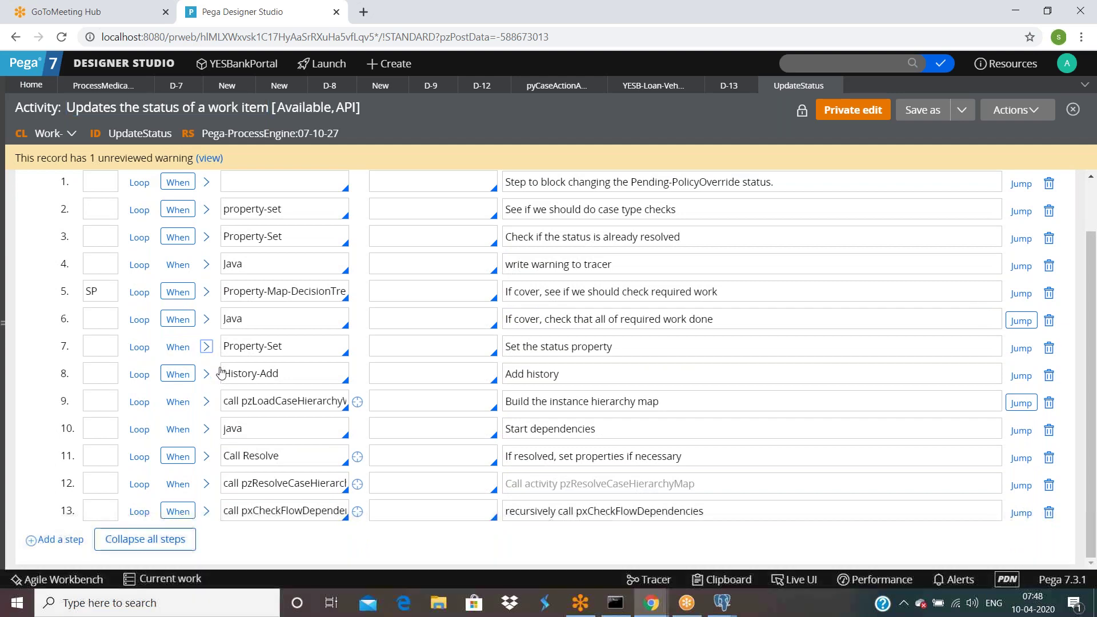
{"action": "scroll", "coordinate": [223, 370], "scroll_direction": "down", "scroll_amount": 4}
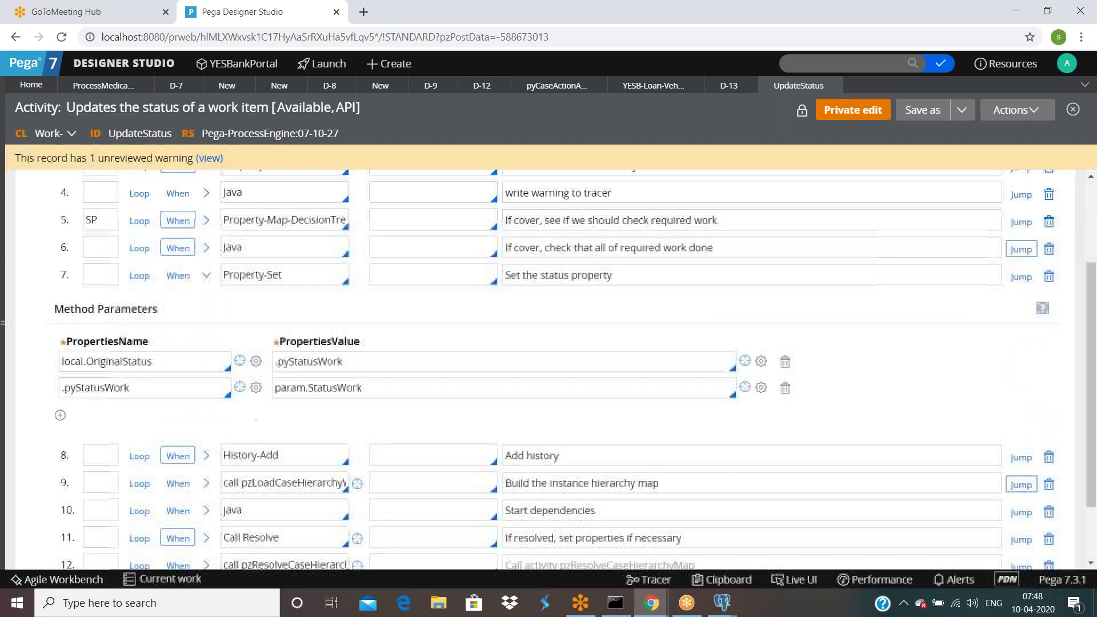
{"action": "triple_click", "coordinate": [160, 460]}
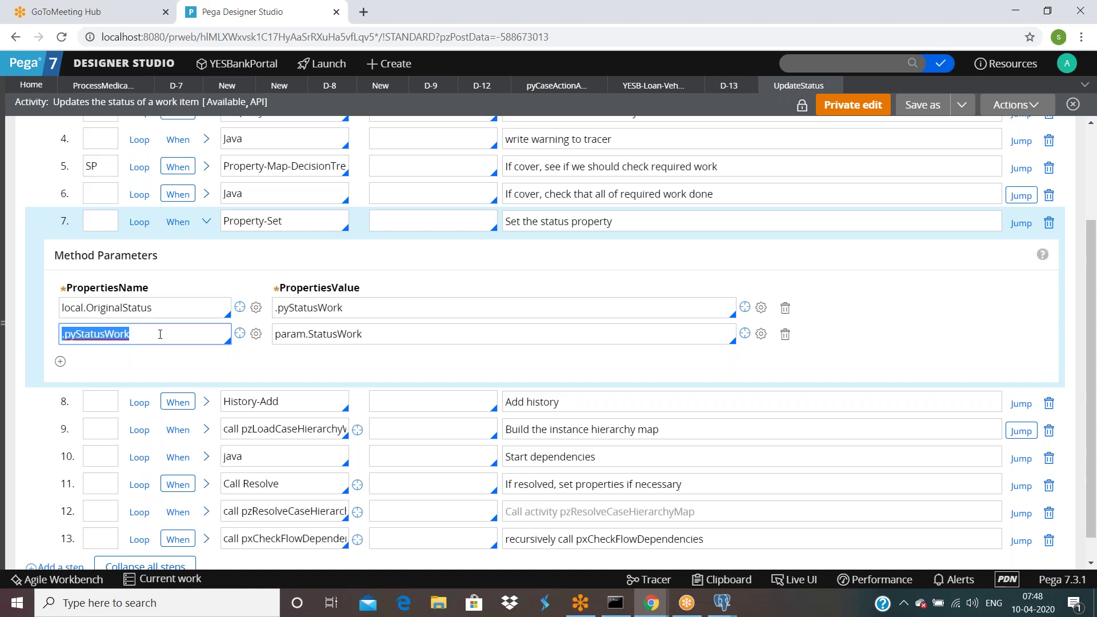
{"action": "scroll", "coordinate": [160, 334], "scroll_direction": "up", "scroll_amount": 5}
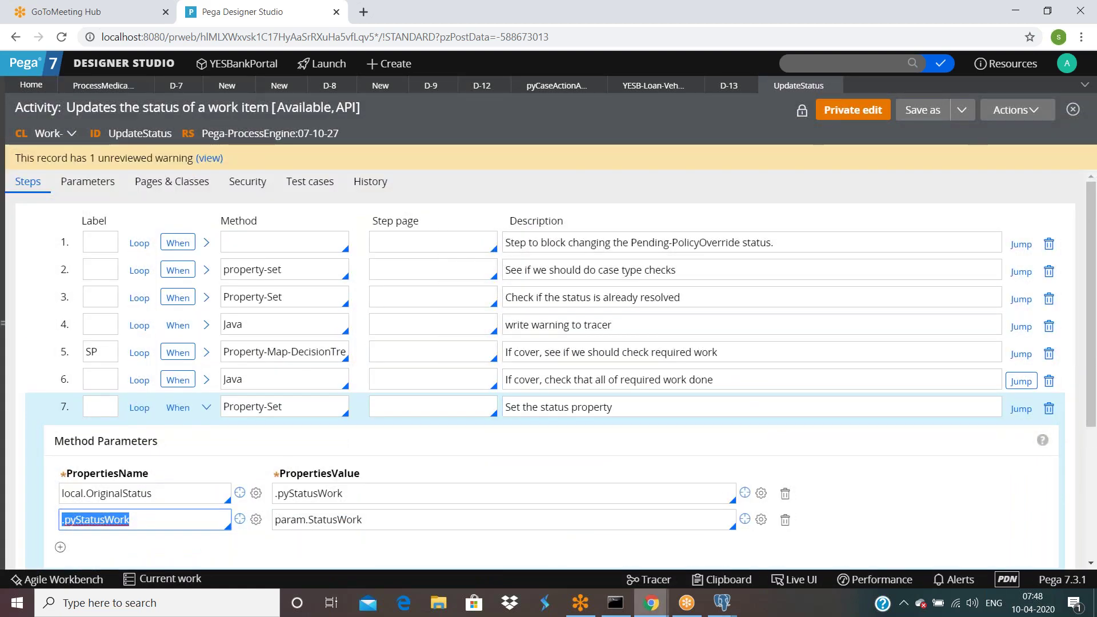
Step: Return to the Tracer and examine the events from UpdateStatus through ToWorklist, WorkList and NewAssignment to Assign-Worklist AddAssign
{"action": "left_click", "coordinate": [660, 610]}
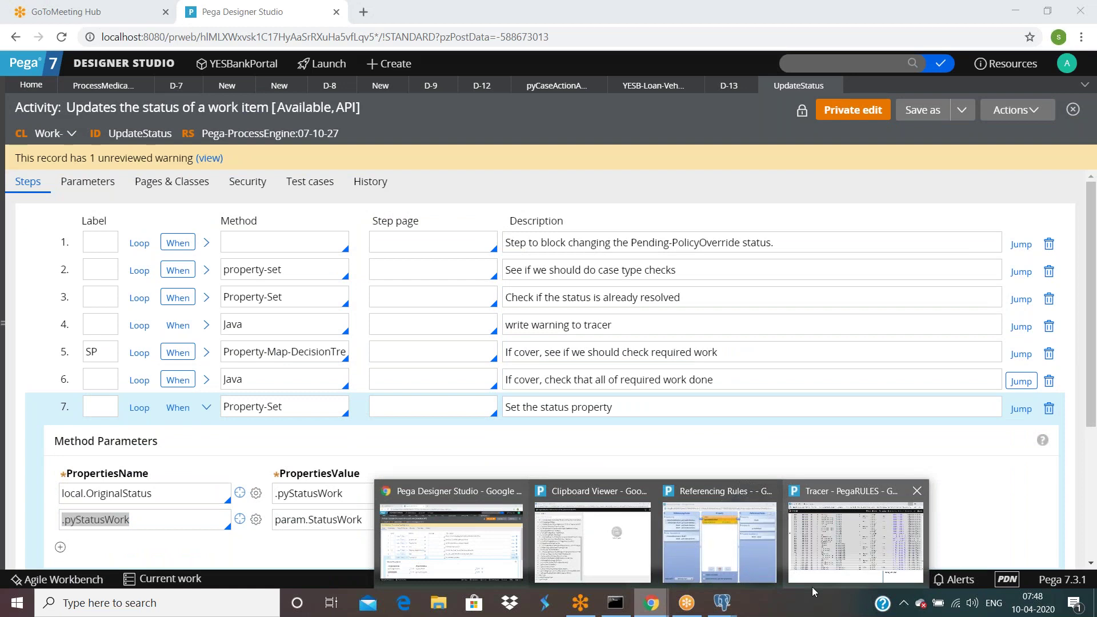
{"action": "mouse_move", "coordinate": [811, 587]}
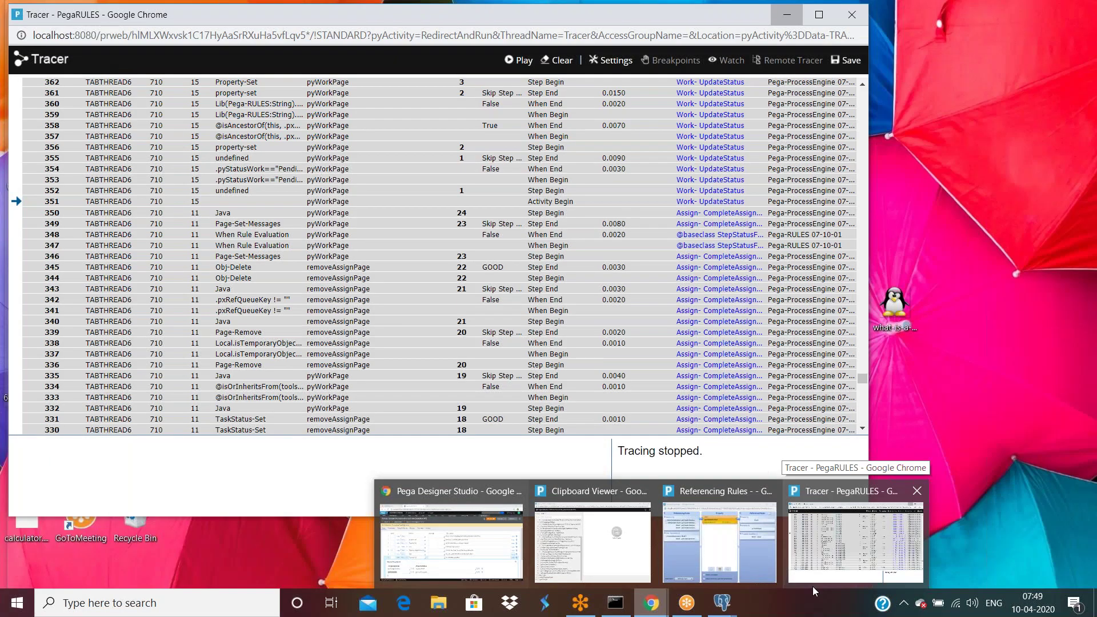
{"action": "left_click", "coordinate": [865, 581]}
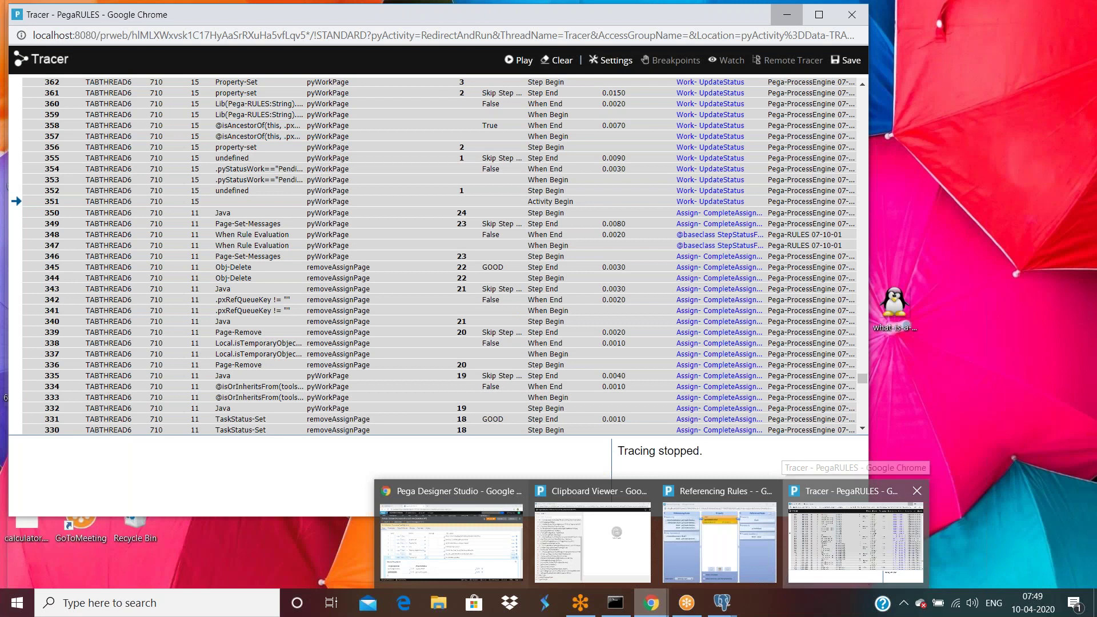
{"action": "scroll", "coordinate": [757, 206], "scroll_direction": "up", "scroll_amount": 10}
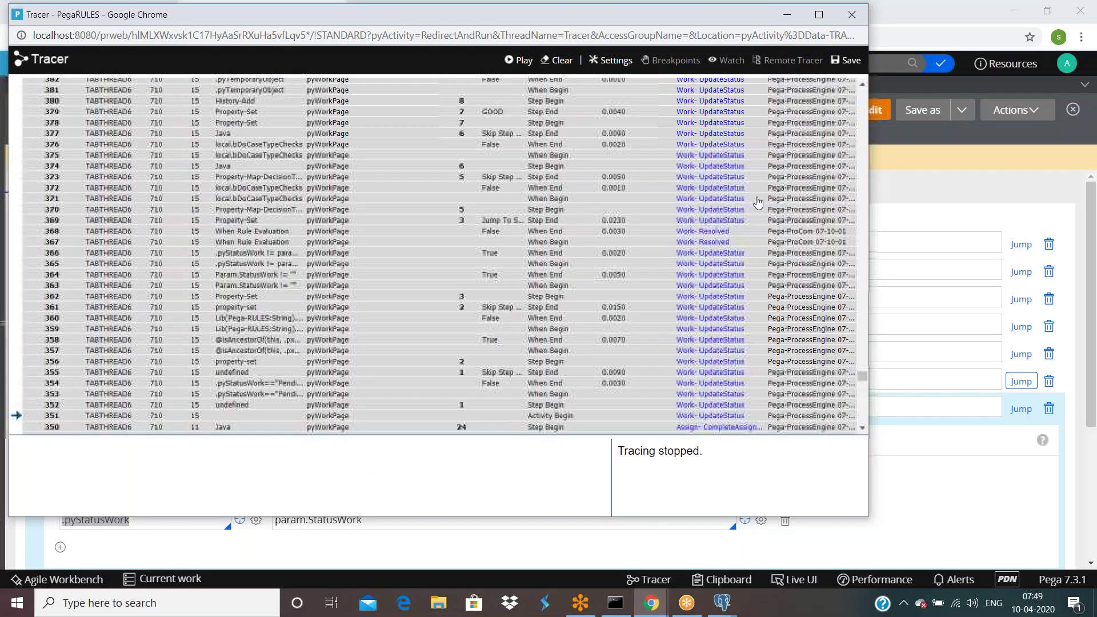
{"action": "scroll", "coordinate": [768, 223], "scroll_direction": "up", "scroll_amount": 4}
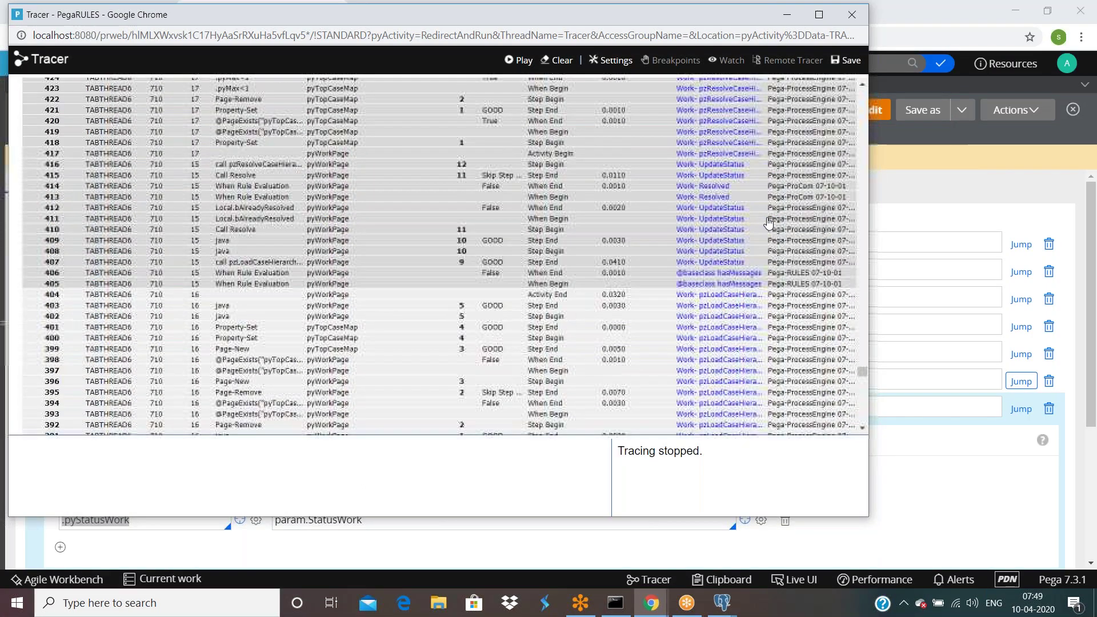
{"action": "scroll", "coordinate": [743, 235], "scroll_direction": "up", "scroll_amount": 5}
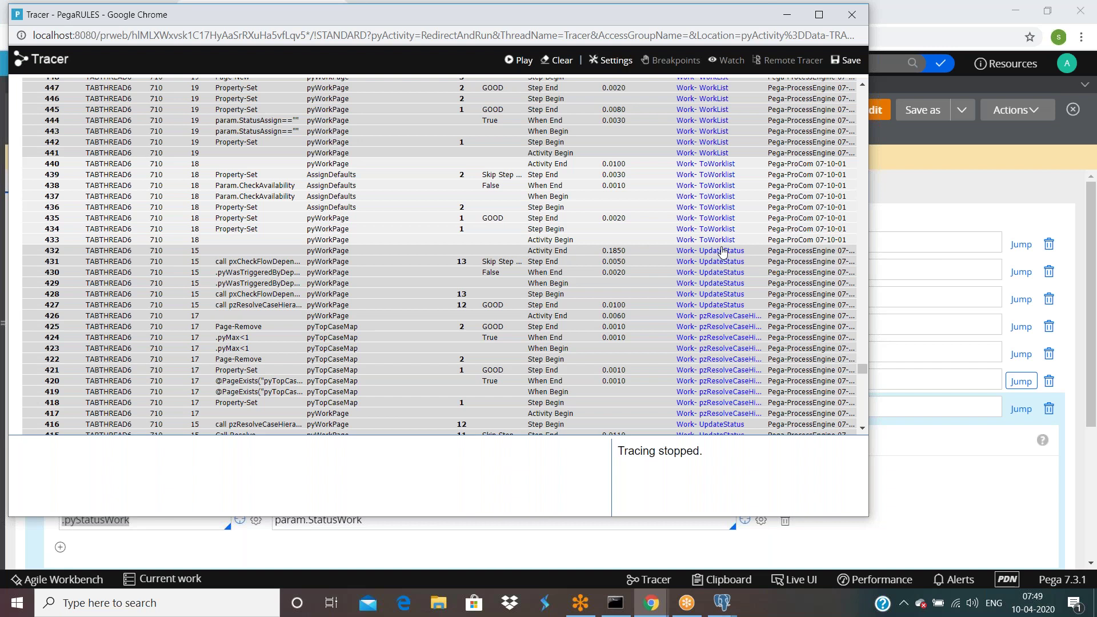
{"action": "scroll", "coordinate": [725, 251], "scroll_direction": "up", "scroll_amount": 5}
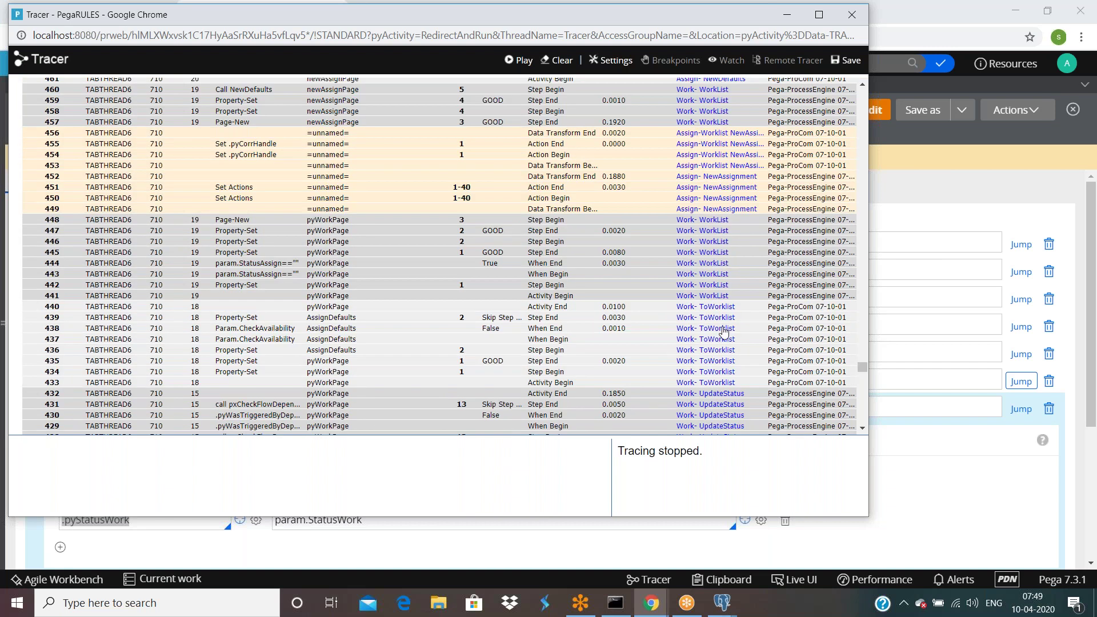
{"action": "scroll", "coordinate": [741, 387], "scroll_direction": "up", "scroll_amount": 2}
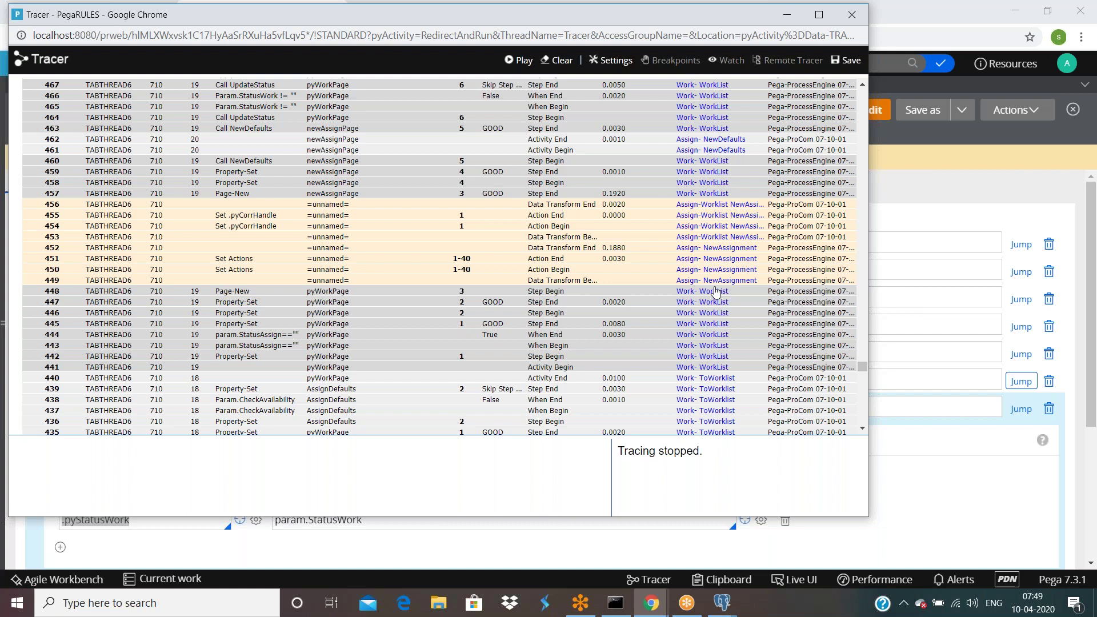
{"action": "scroll", "coordinate": [708, 314], "scroll_direction": "up", "scroll_amount": 1}
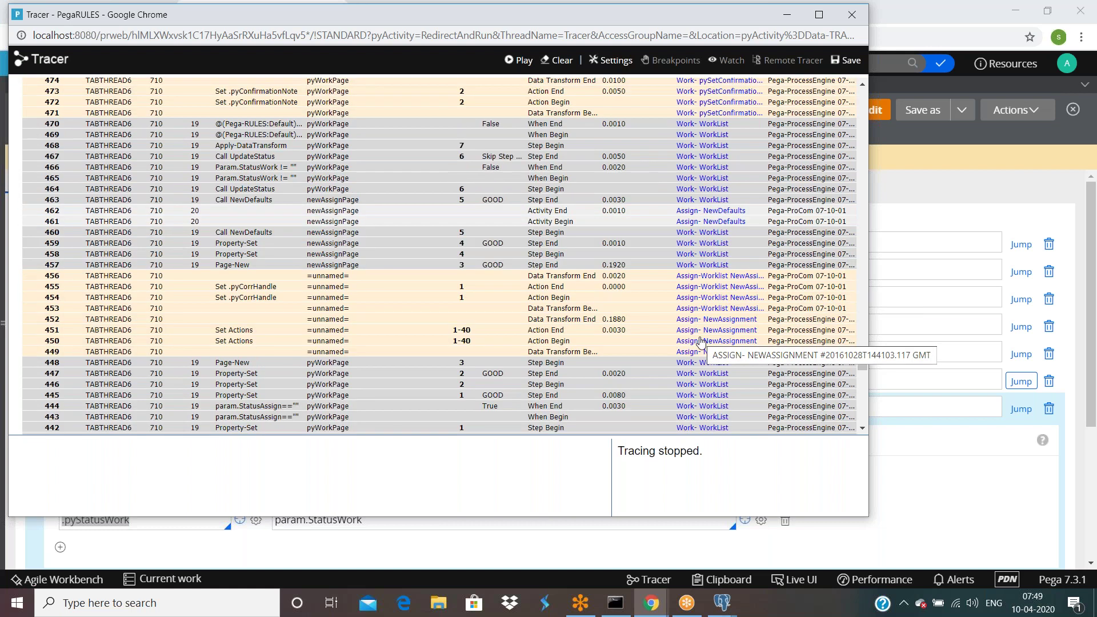
{"action": "scroll", "coordinate": [701, 341], "scroll_direction": "up", "scroll_amount": 3}
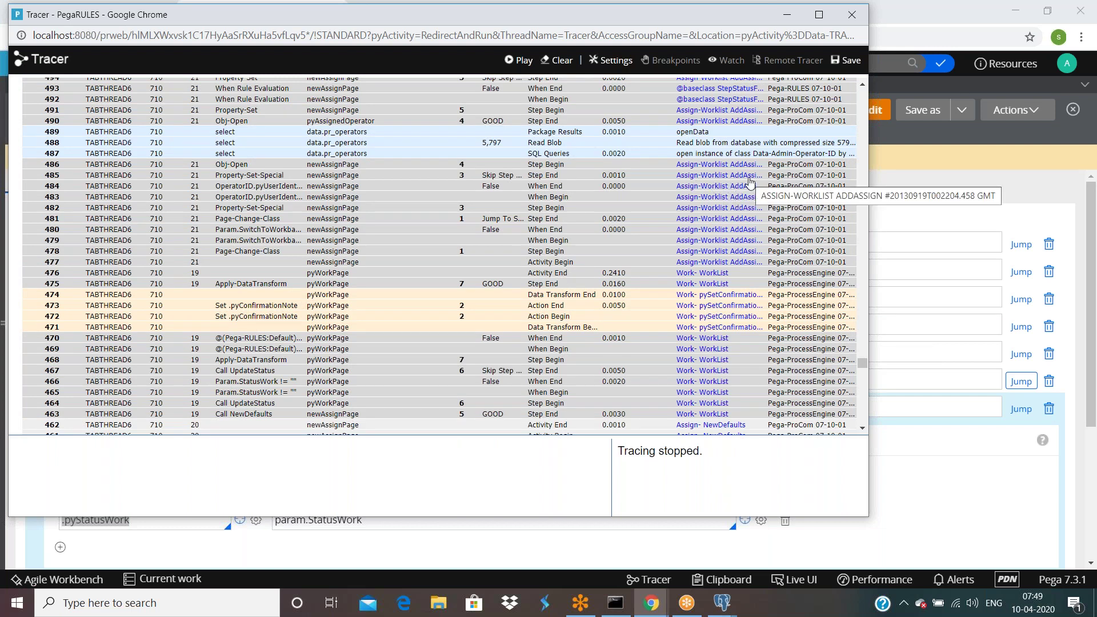
Step: Open the Assign-Worklist AddAssign activity from the trace and read the description and usage in its history
{"action": "left_click", "coordinate": [750, 180]}
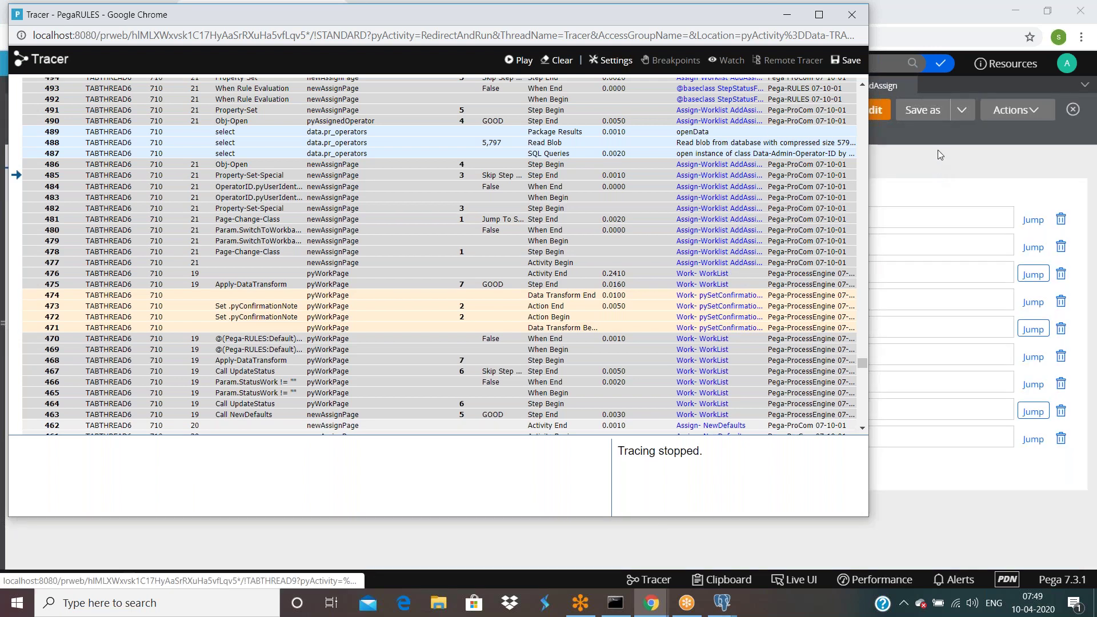
{"action": "left_click", "coordinate": [938, 150]}
{"action": "left_click", "coordinate": [369, 158]}
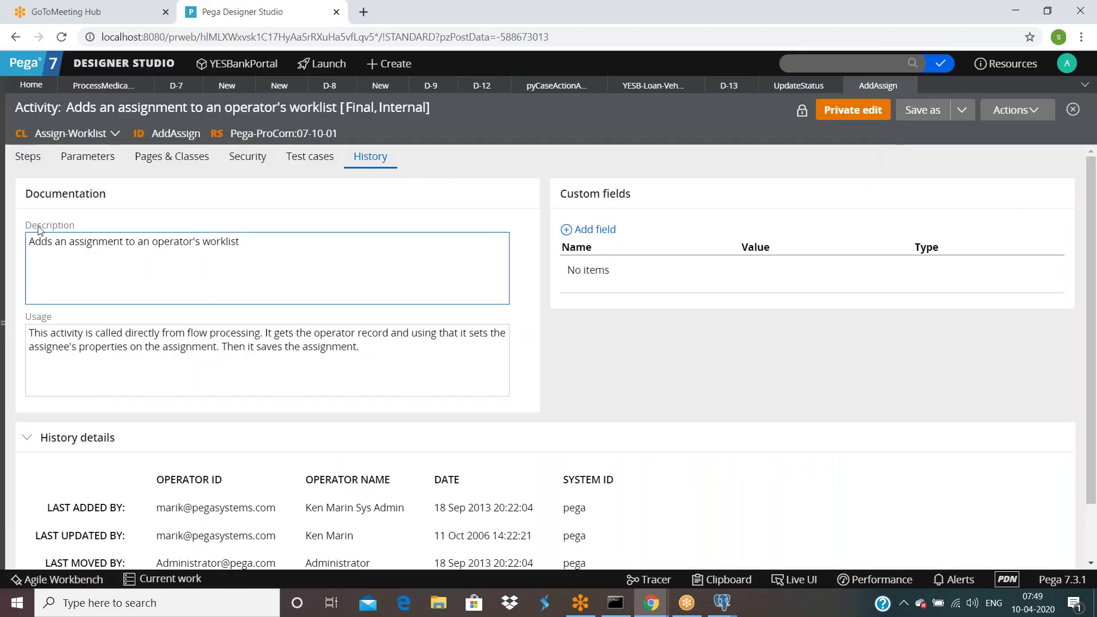
{"action": "left_click", "coordinate": [123, 245]}
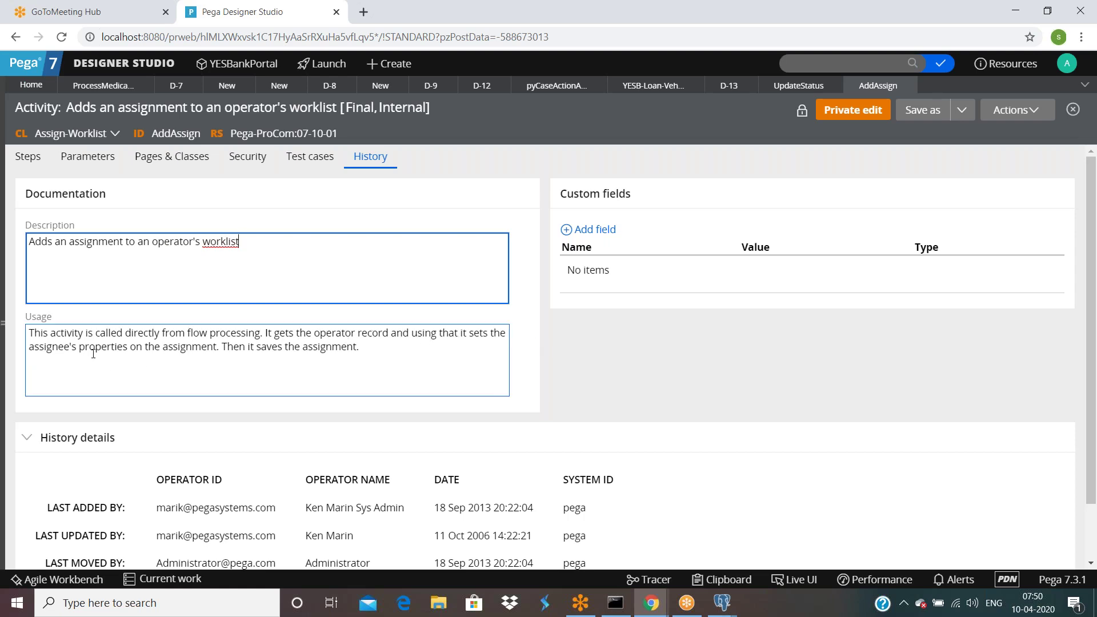
{"action": "left_click_drag", "start_coordinate": [93, 351], "coordinate": [202, 349]}
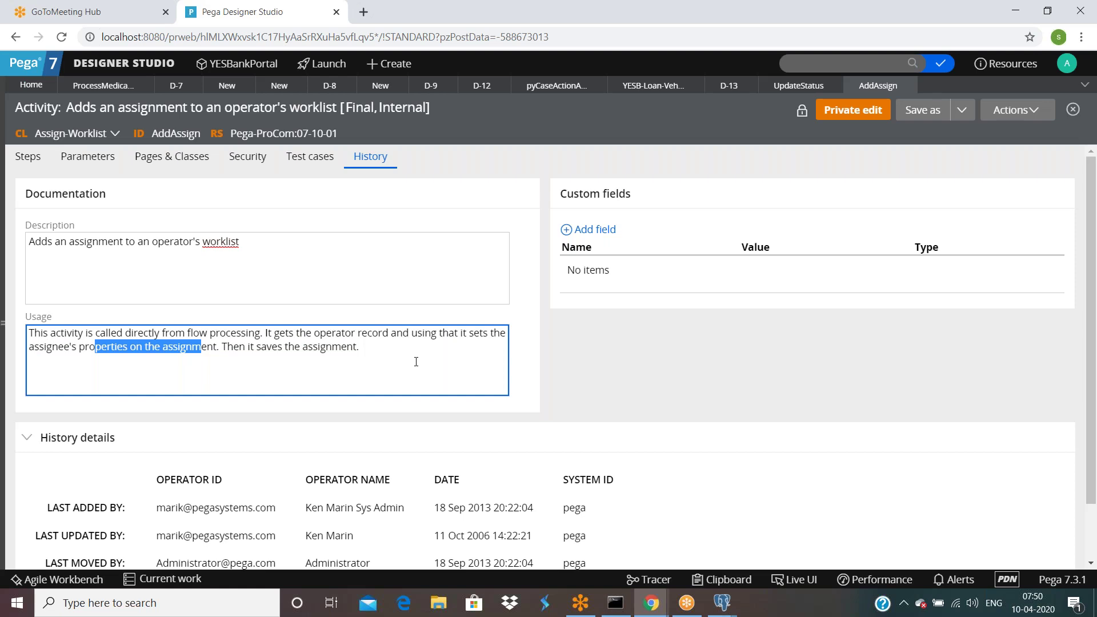
Step: Examine the history details of the Assign-Worklist AddAssign activity, comparing its added, updated and moved dates
{"action": "left_click", "coordinate": [791, 360]}
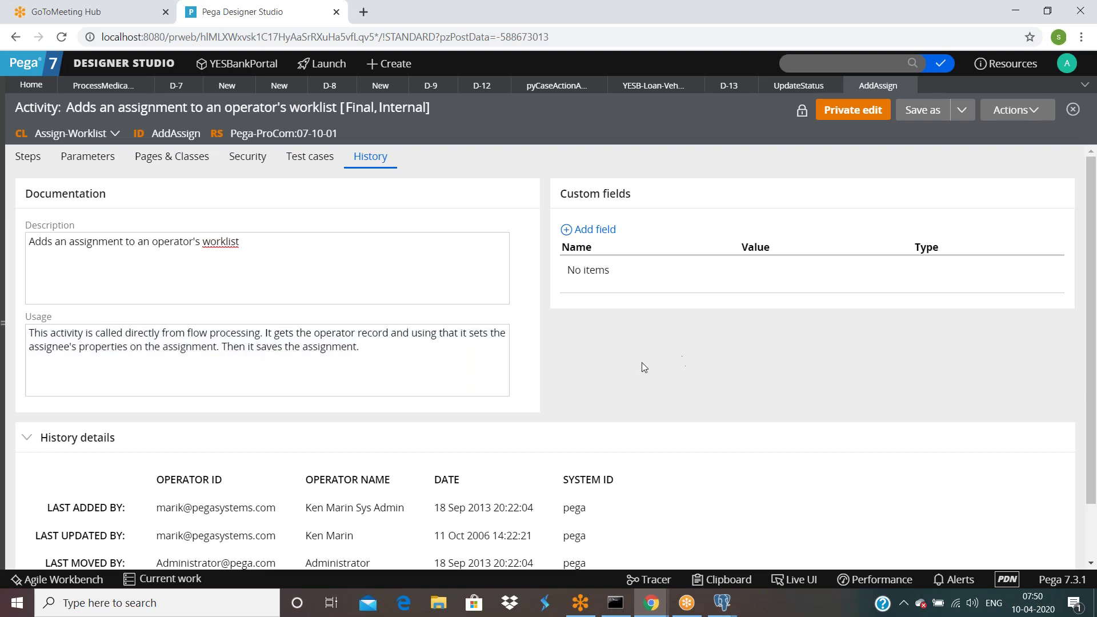
{"action": "scroll", "coordinate": [643, 362], "scroll_direction": "down", "scroll_amount": 1}
{"action": "left_click_drag", "start_coordinate": [156, 442], "coordinate": [457, 469]}
{"action": "left_click", "coordinate": [458, 470]}
{"action": "double_click", "coordinate": [476, 499]}
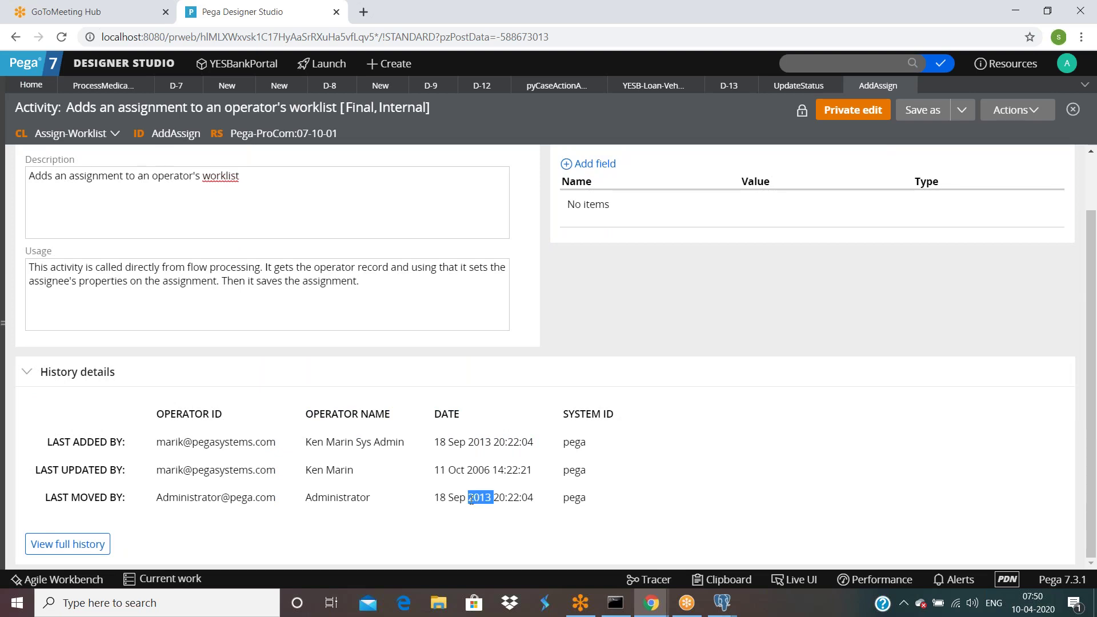
{"action": "triple_click", "coordinate": [456, 472]}
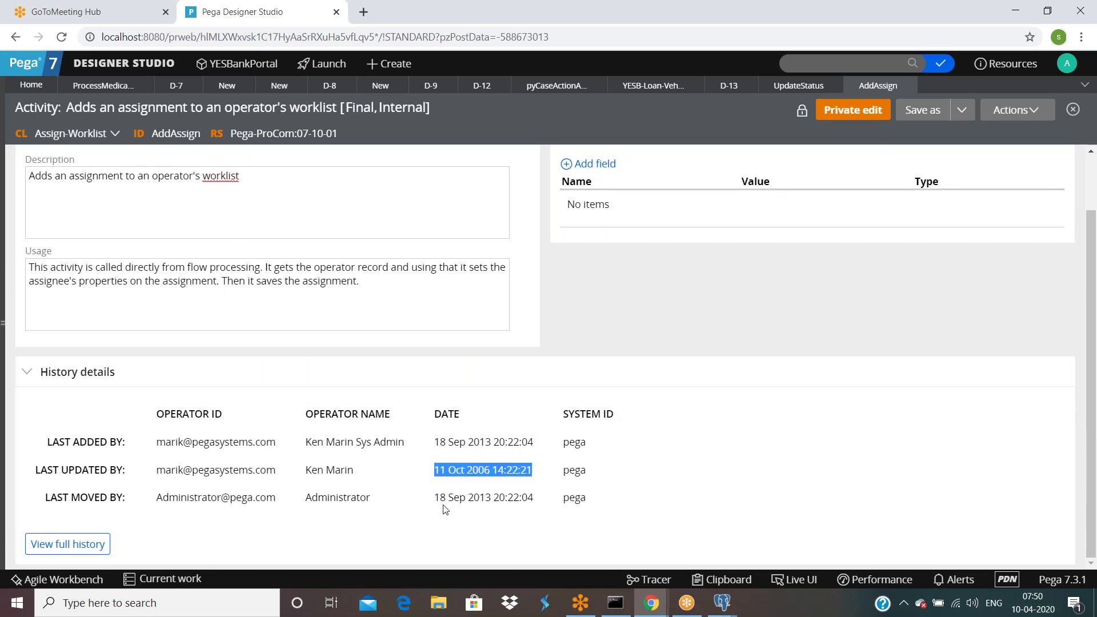
{"action": "left_click", "coordinate": [492, 495]}
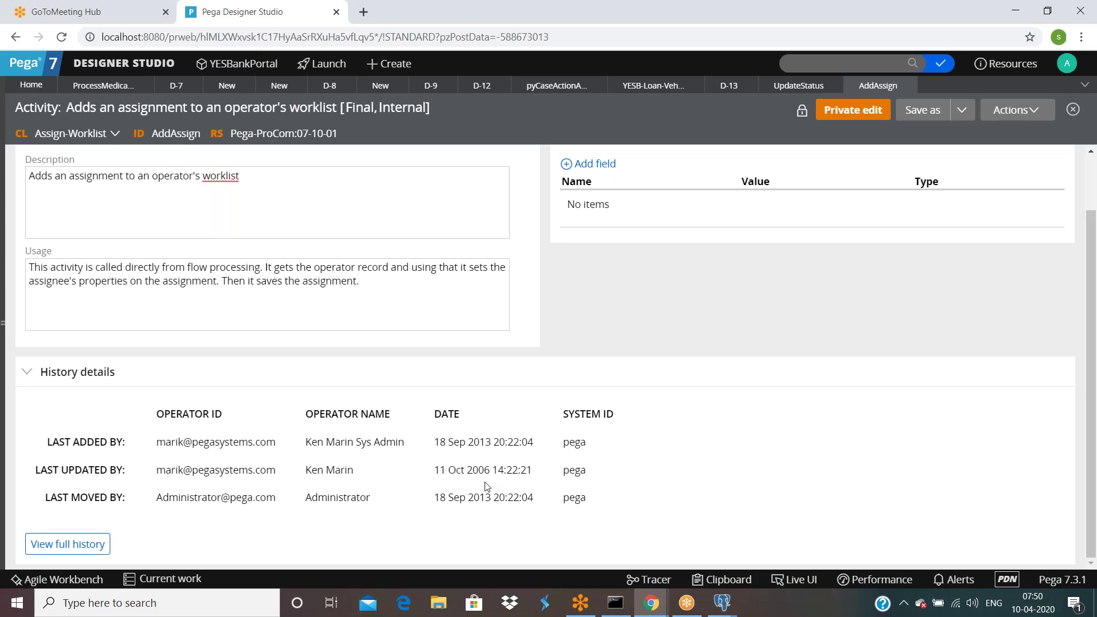
Step: Check AddAssign in the Tracer, review its activity steps, and open the Assign-.AddAssign activity called in step 9
{"action": "left_click", "coordinate": [653, 607]}
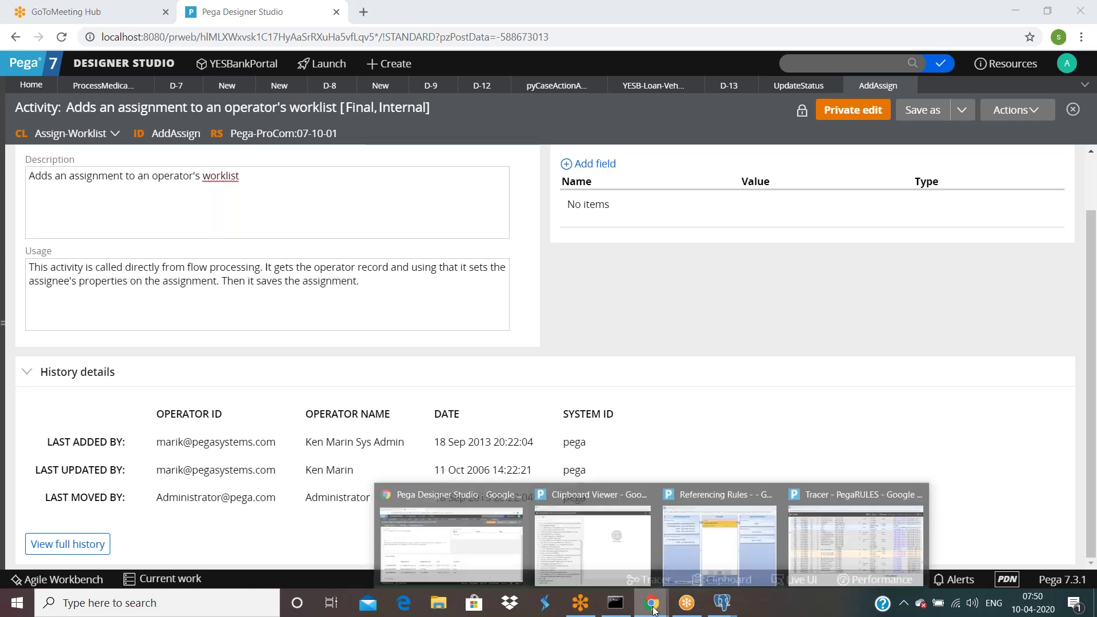
{"action": "left_click", "coordinate": [800, 571]}
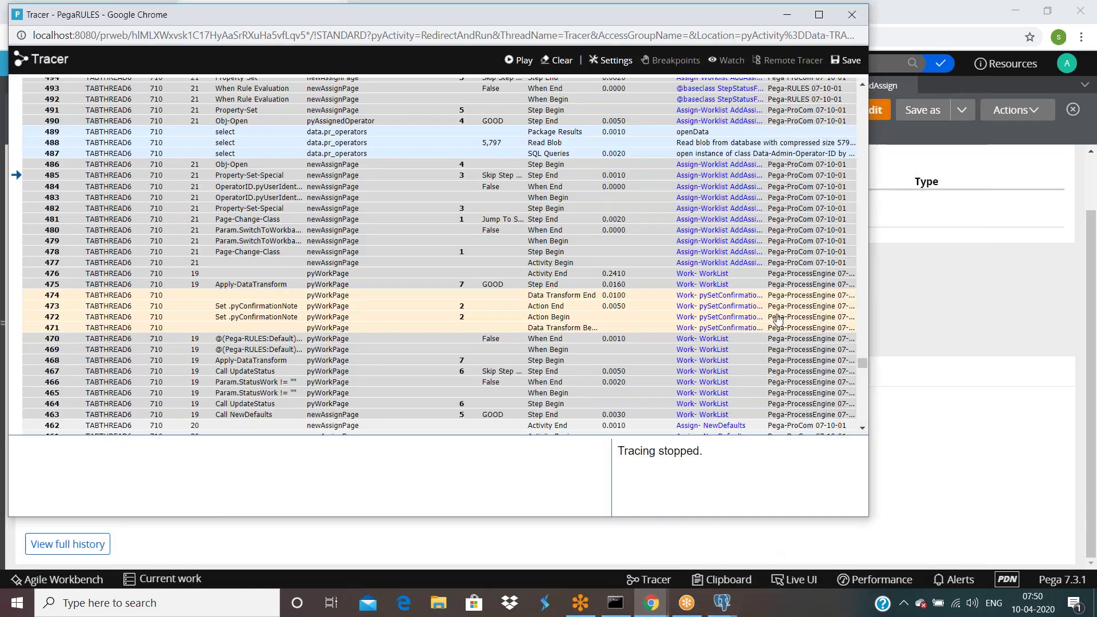
{"action": "left_click", "coordinate": [743, 235]}
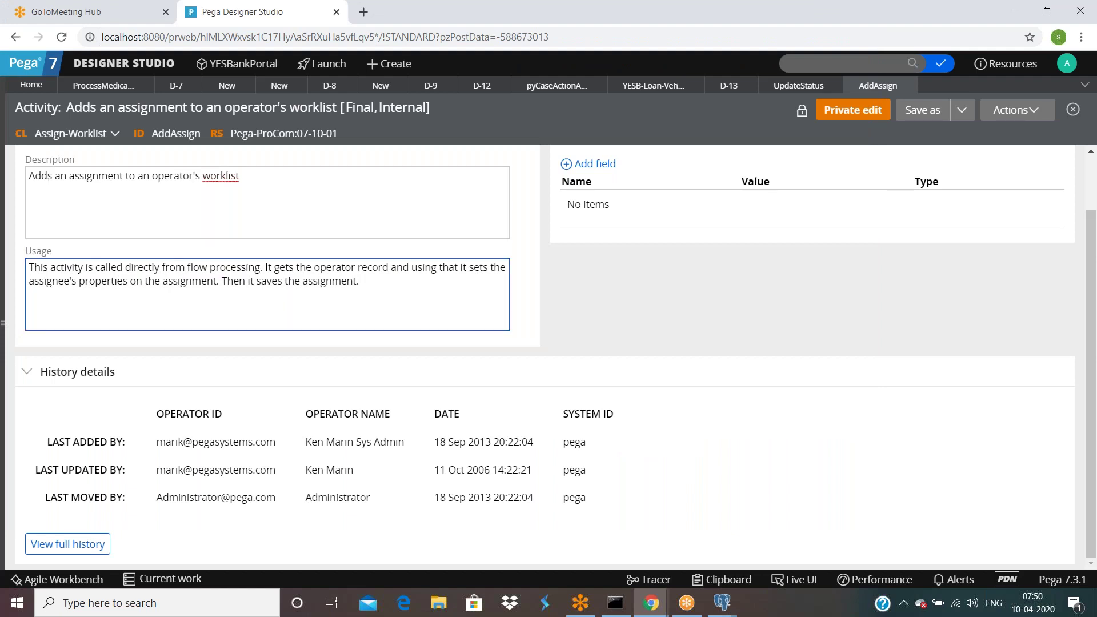
{"action": "scroll", "coordinate": [71, 257], "scroll_direction": "up", "scroll_amount": 5}
{"action": "left_click", "coordinate": [28, 156]}
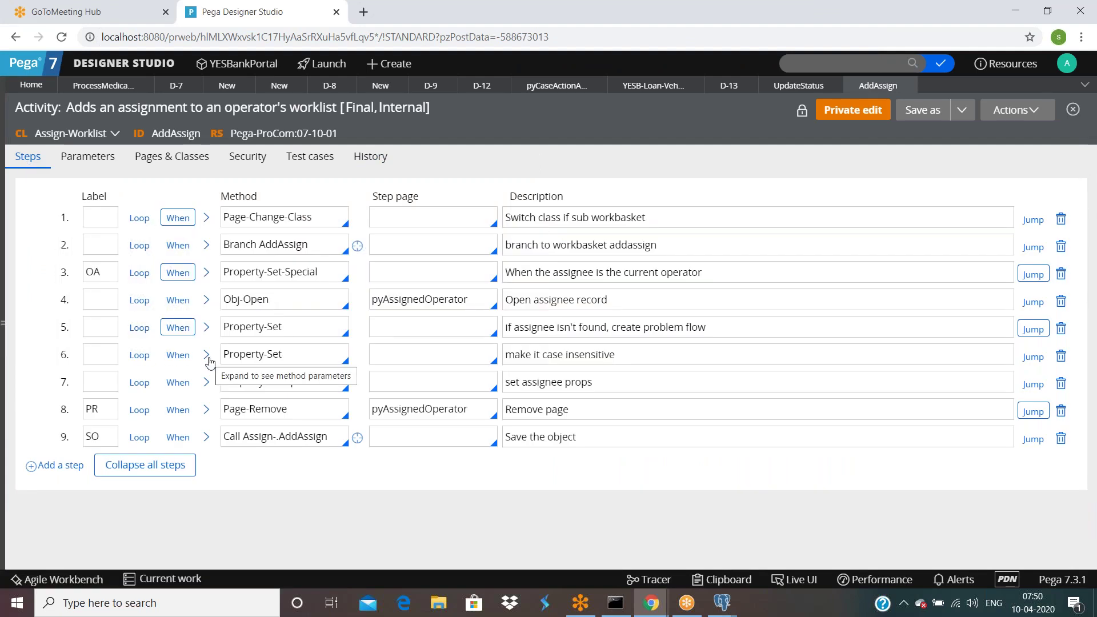
{"action": "double_click", "coordinate": [265, 438]}
{"action": "double_click", "coordinate": [298, 437]}
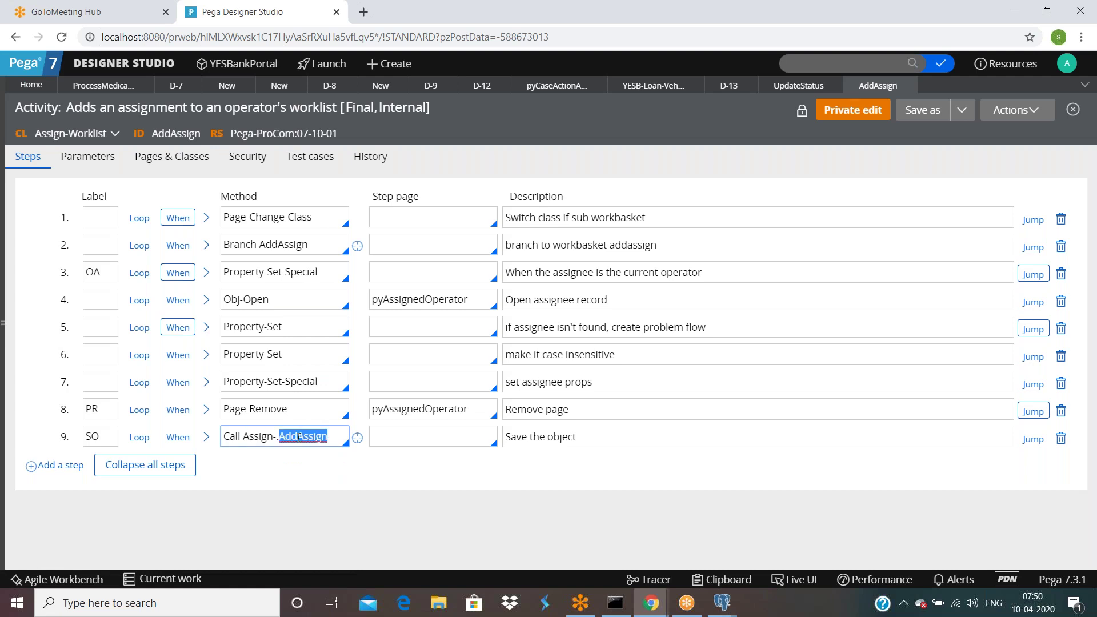
{"action": "left_click", "coordinate": [328, 438]}
{"action": "left_click", "coordinate": [358, 441]}
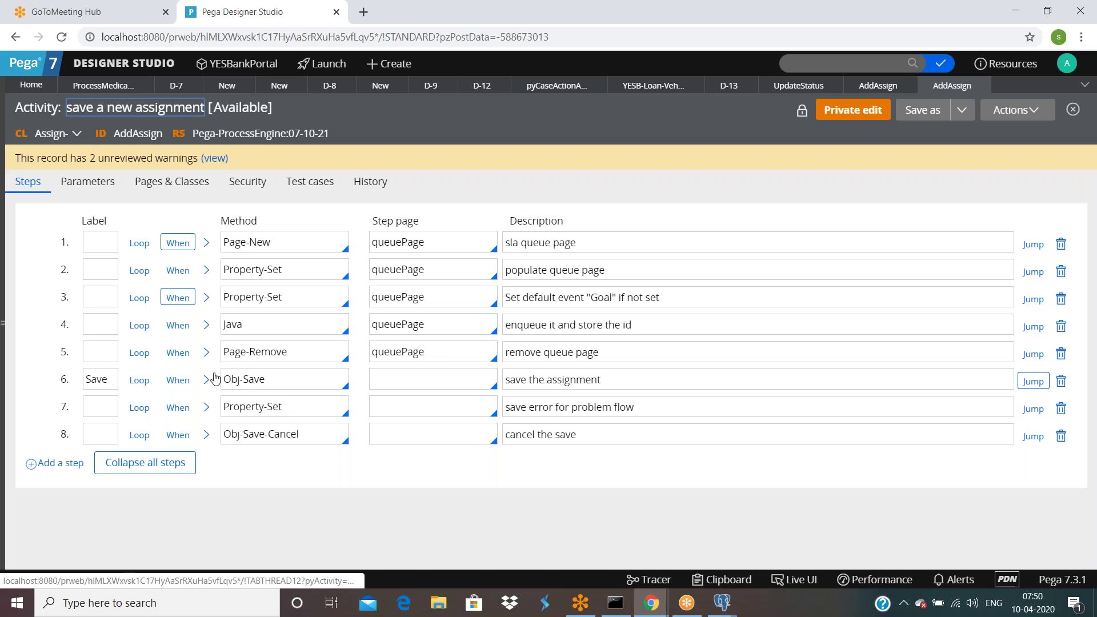
Step: Inspect the Java code in step 4, the step 6 Obj-Save and the queuePage properties set in step 2 of Assign- AddAssign
{"action": "left_click", "coordinate": [206, 326]}
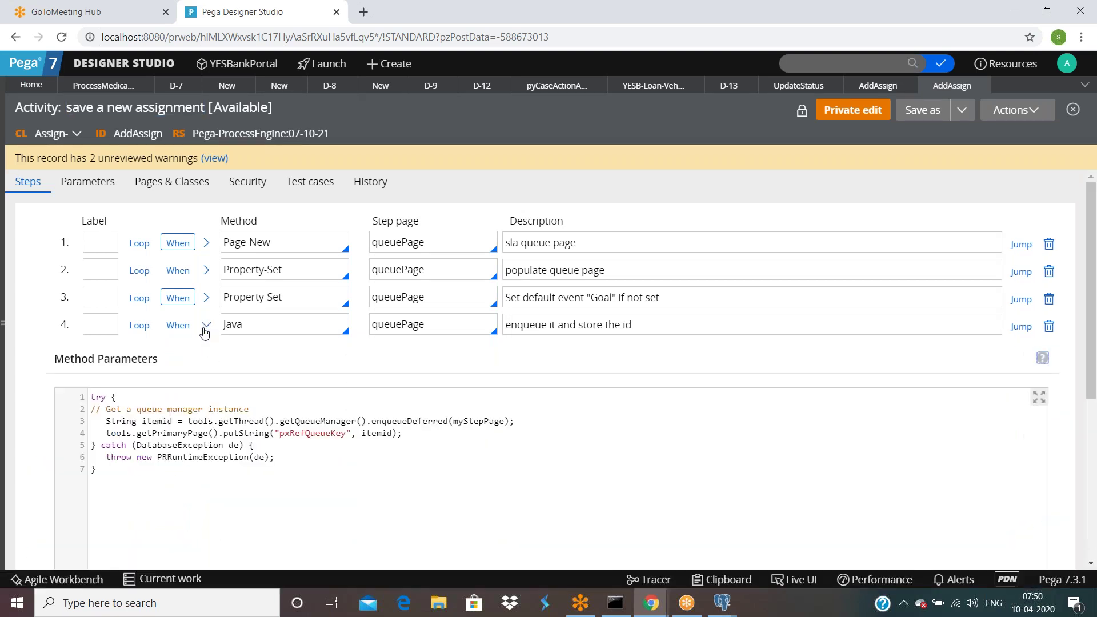
{"action": "left_click", "coordinate": [205, 326]}
{"action": "left_click", "coordinate": [207, 380]}
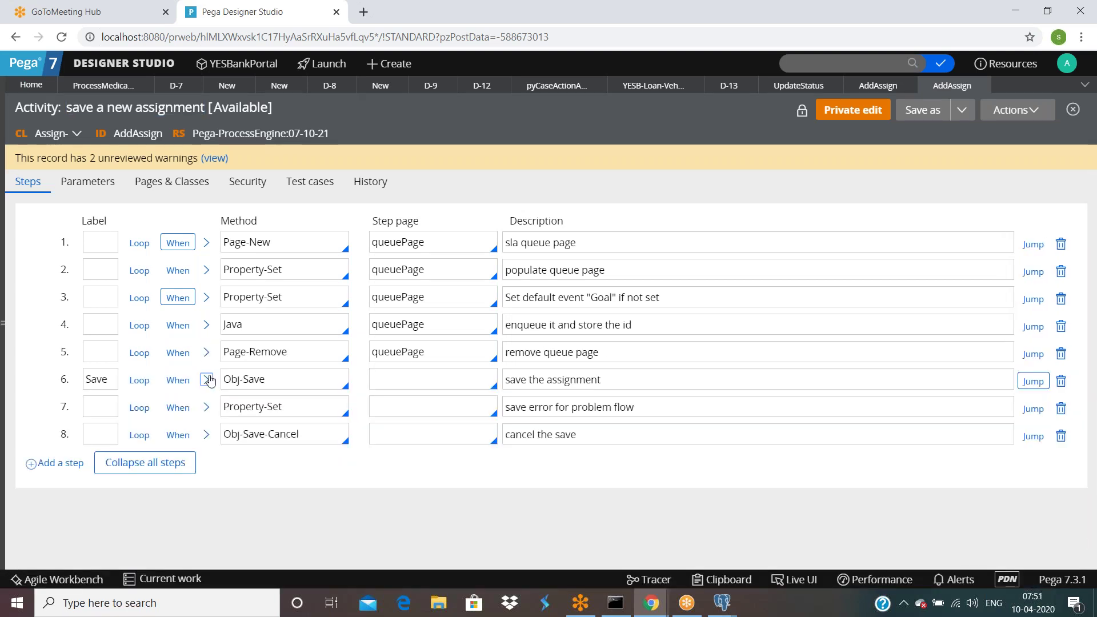
{"action": "left_click", "coordinate": [208, 380]}
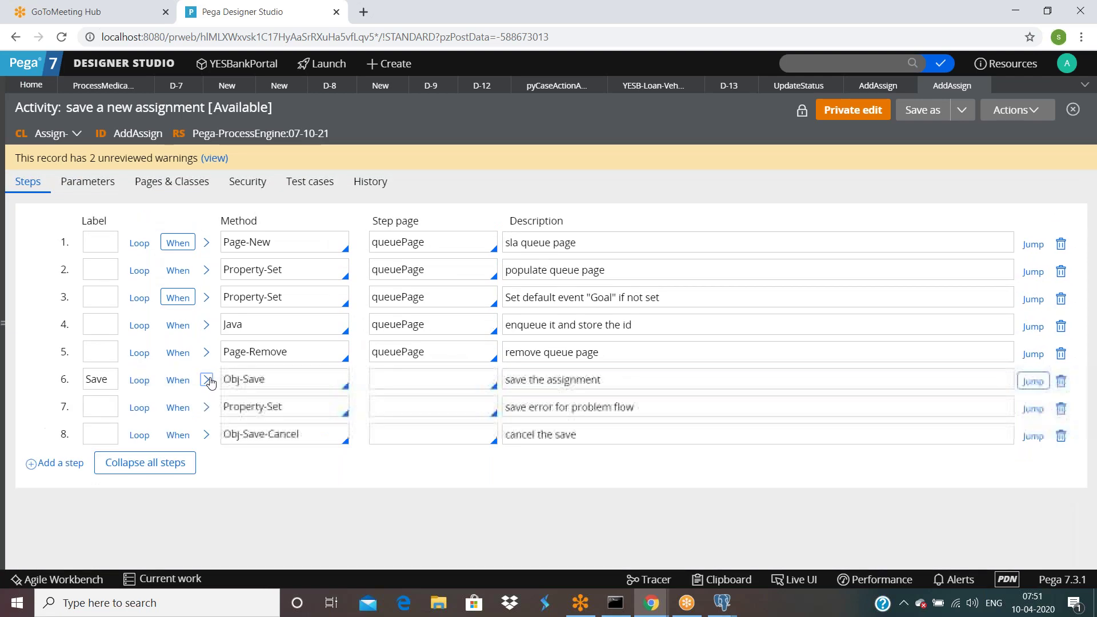
{"action": "left_click", "coordinate": [206, 269]}
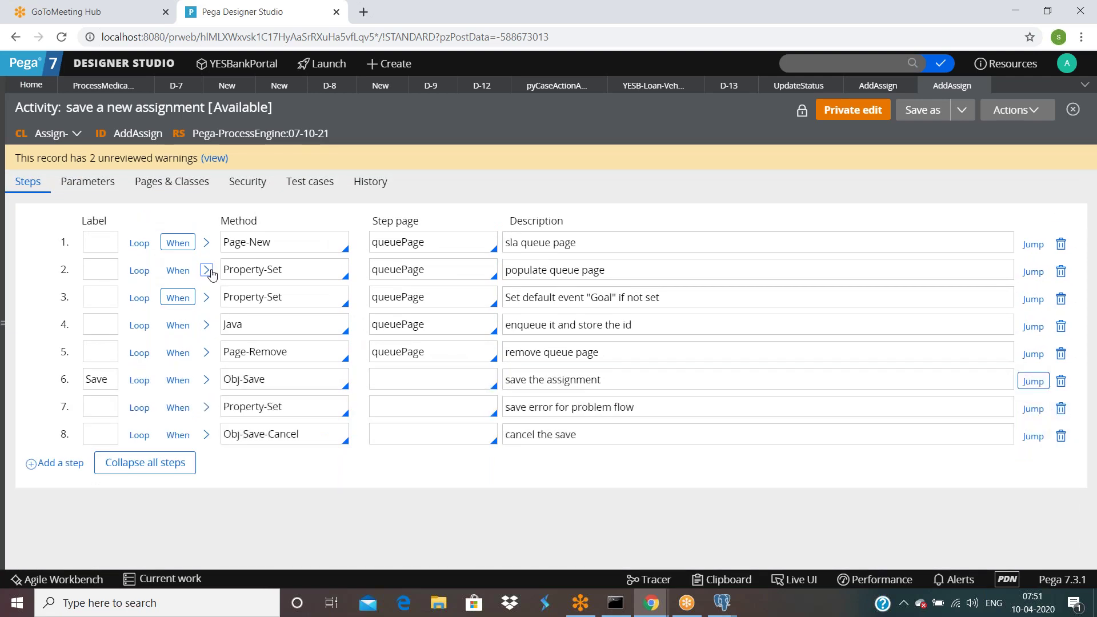
{"action": "scroll", "coordinate": [212, 303], "scroll_direction": "down", "scroll_amount": 4}
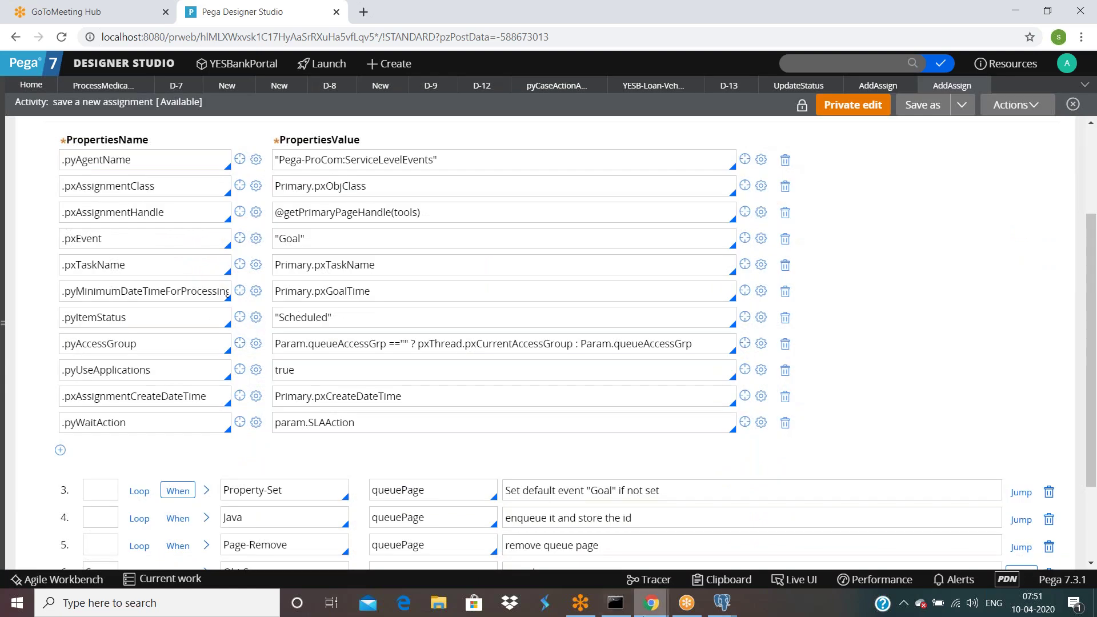
Step: Return to the Tracer and follow the events from Assign- AddAssign through RecalculateAndSave and StatusElapsedCalc to the end of CompleteAssignment
{"action": "left_click", "coordinate": [655, 605]}
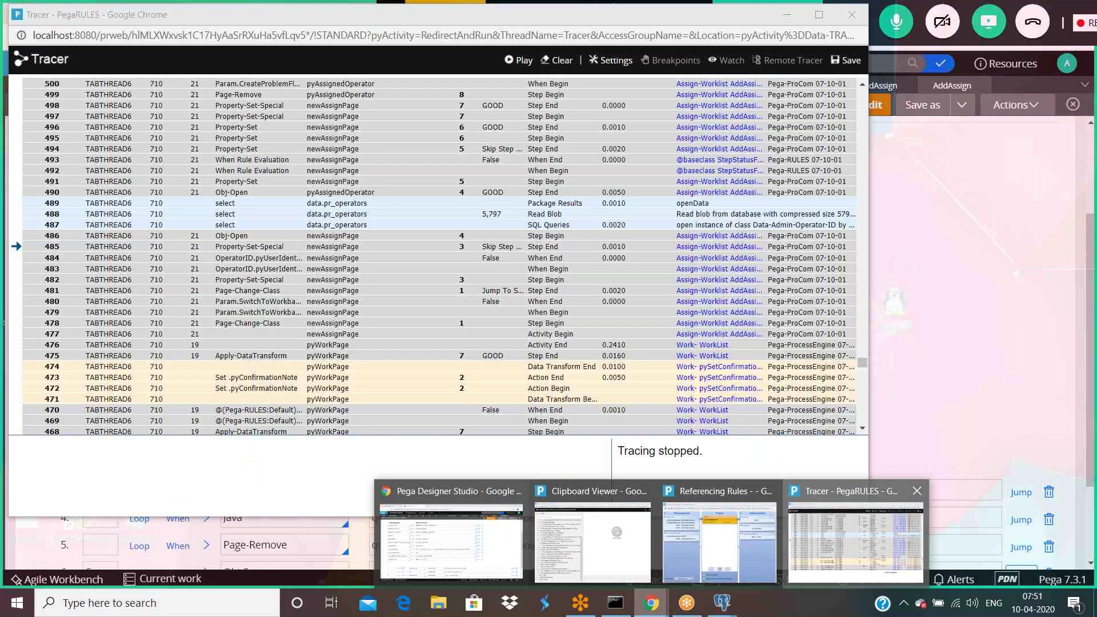
{"action": "left_click", "coordinate": [856, 540]}
{"action": "scroll", "coordinate": [723, 320], "scroll_direction": "up", "scroll_amount": 4}
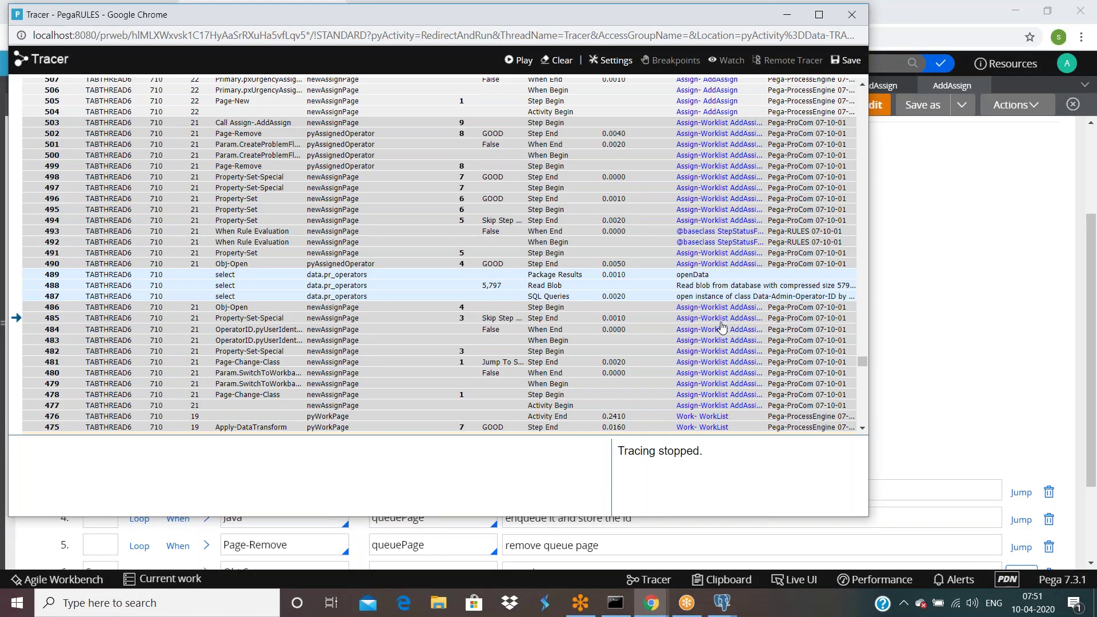
{"action": "scroll", "coordinate": [722, 327], "scroll_direction": "down", "scroll_amount": 1}
{"action": "scroll", "coordinate": [722, 327], "scroll_direction": "up", "scroll_amount": 2}
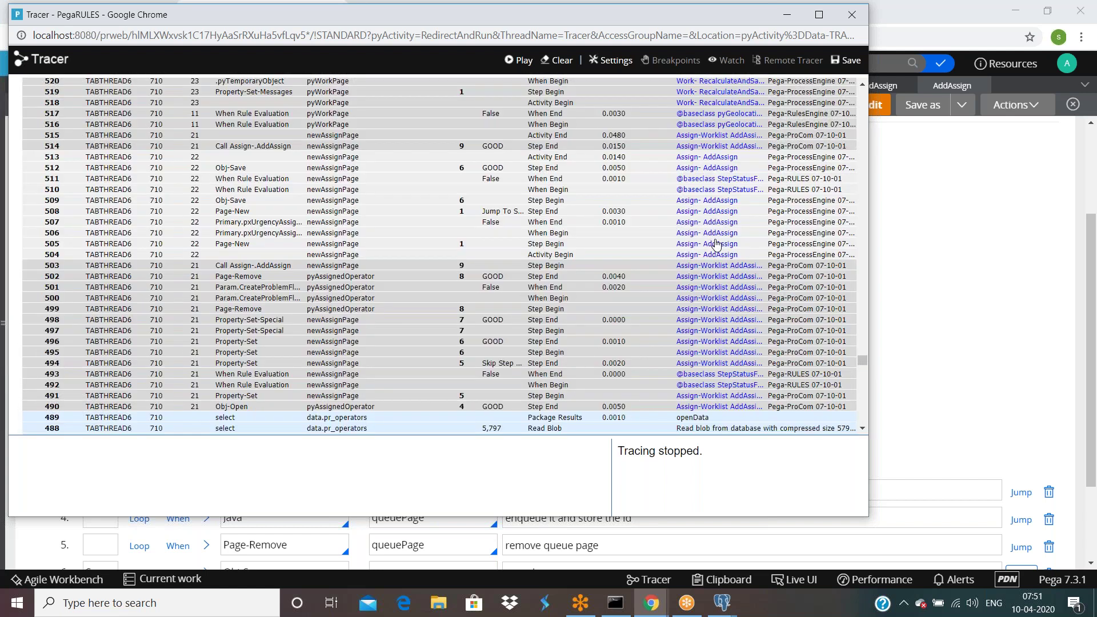
{"action": "scroll", "coordinate": [718, 244], "scroll_direction": "up", "scroll_amount": 9}
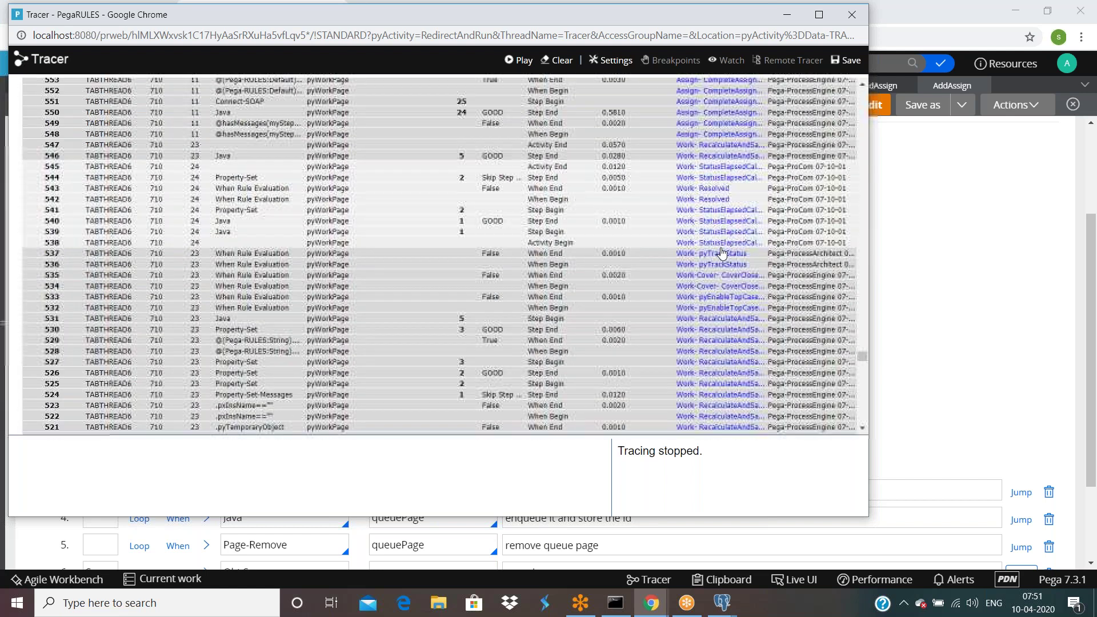
{"action": "scroll", "coordinate": [729, 274], "scroll_direction": "up", "scroll_amount": 4}
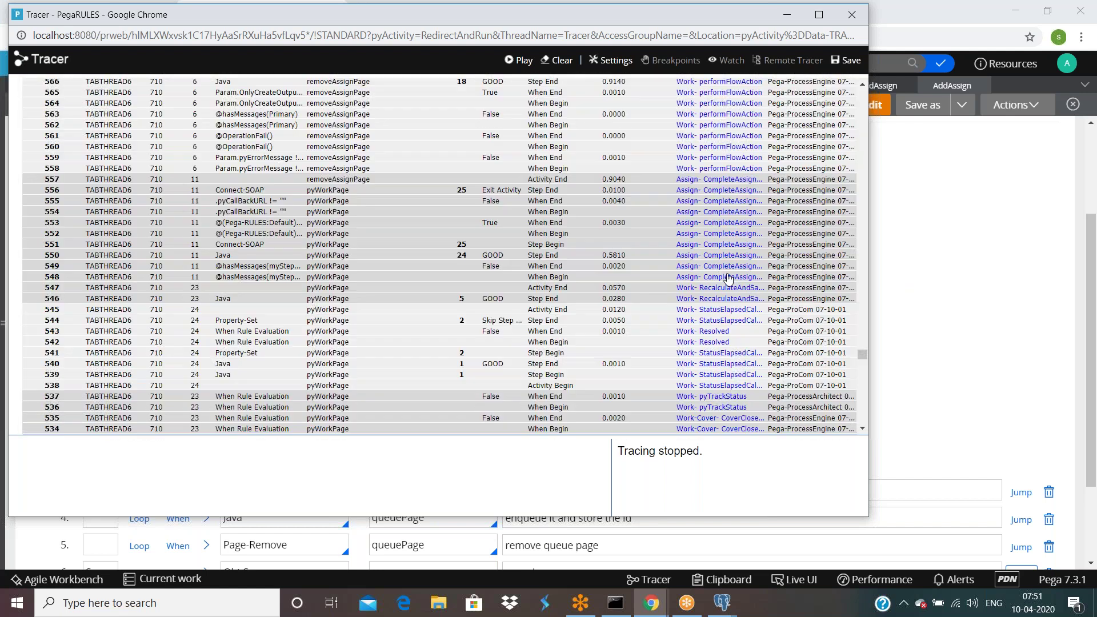
Step: Follow the trace through WorkCommit and its database commit events, and open FinishAssignment from the step that calls performB2BAssignment
{"action": "scroll", "coordinate": [728, 279], "scroll_direction": "up", "scroll_amount": 8}
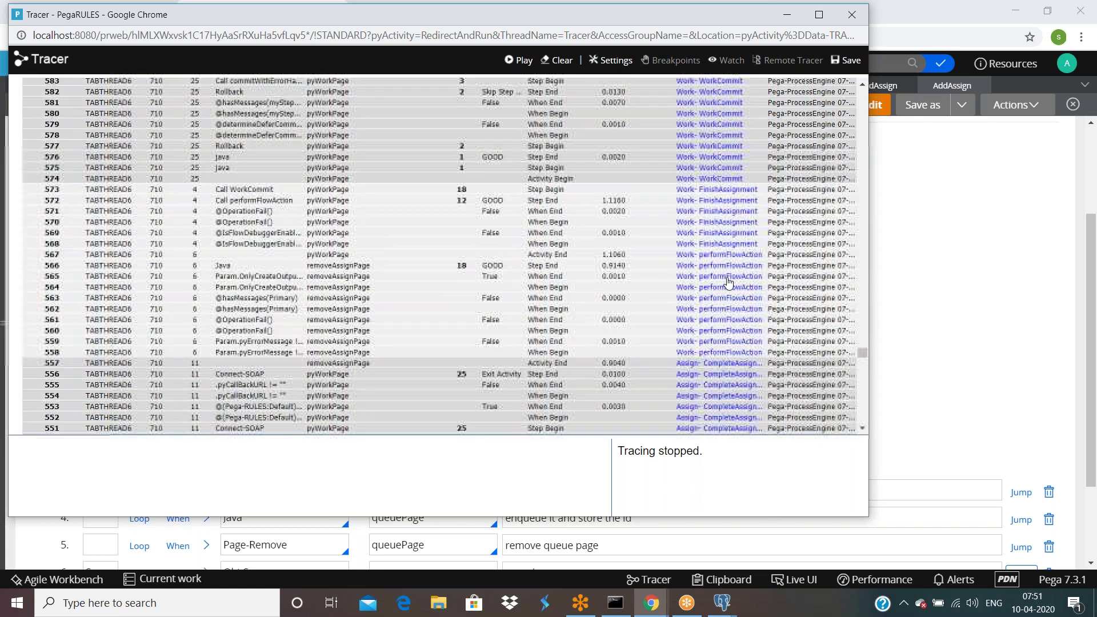
{"action": "scroll", "coordinate": [743, 400], "scroll_direction": "up", "scroll_amount": 2}
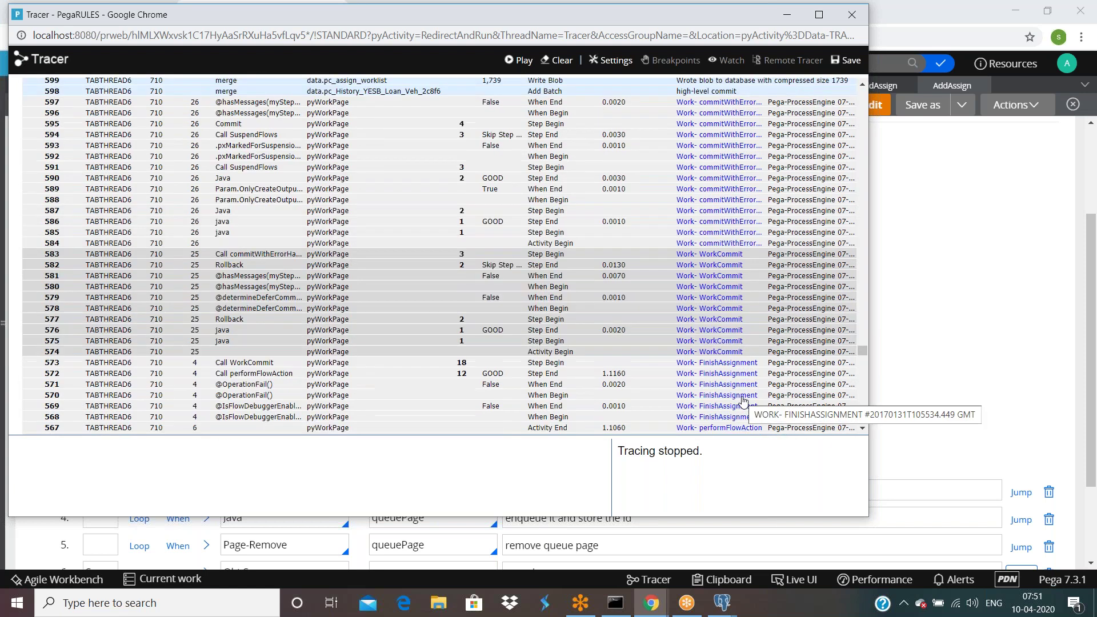
{"action": "scroll", "coordinate": [743, 400], "scroll_direction": "up", "scroll_amount": 9}
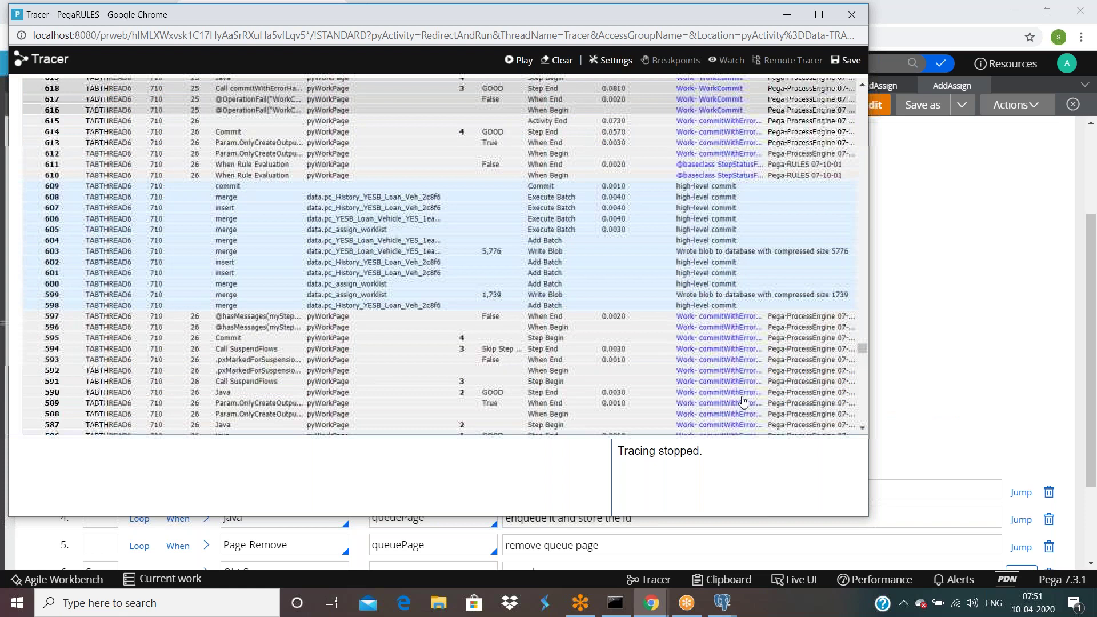
{"action": "scroll", "coordinate": [743, 402], "scroll_direction": "up", "scroll_amount": 8}
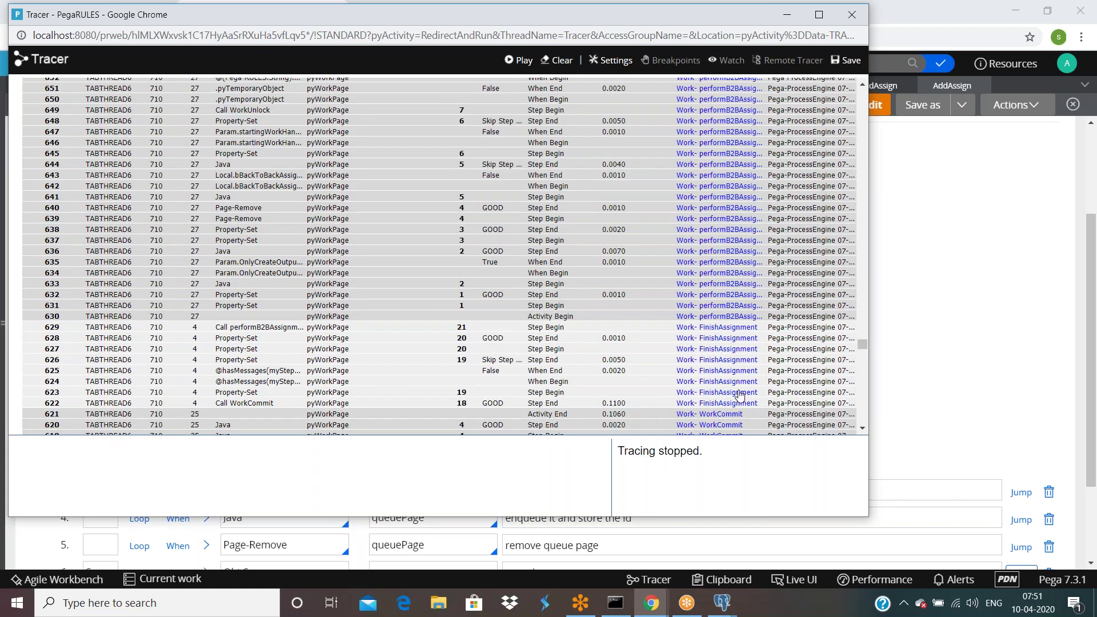
{"action": "scroll", "coordinate": [741, 394], "scroll_direction": "up", "scroll_amount": 2}
{"action": "left_click", "coordinate": [733, 399]}
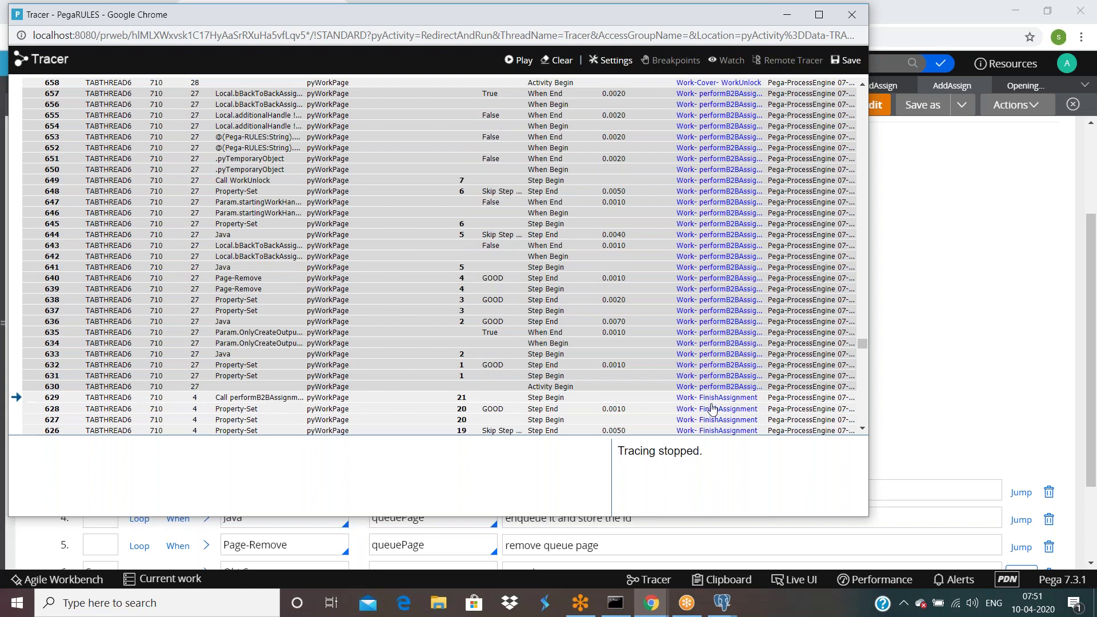
Step: Follow the remaining trace events through WorkUnlock, DisplayHarness, Show-Harness and the report processing, up to the interaction 712 when-rule evaluations
{"action": "scroll", "coordinate": [715, 357], "scroll_direction": "up", "scroll_amount": 6}
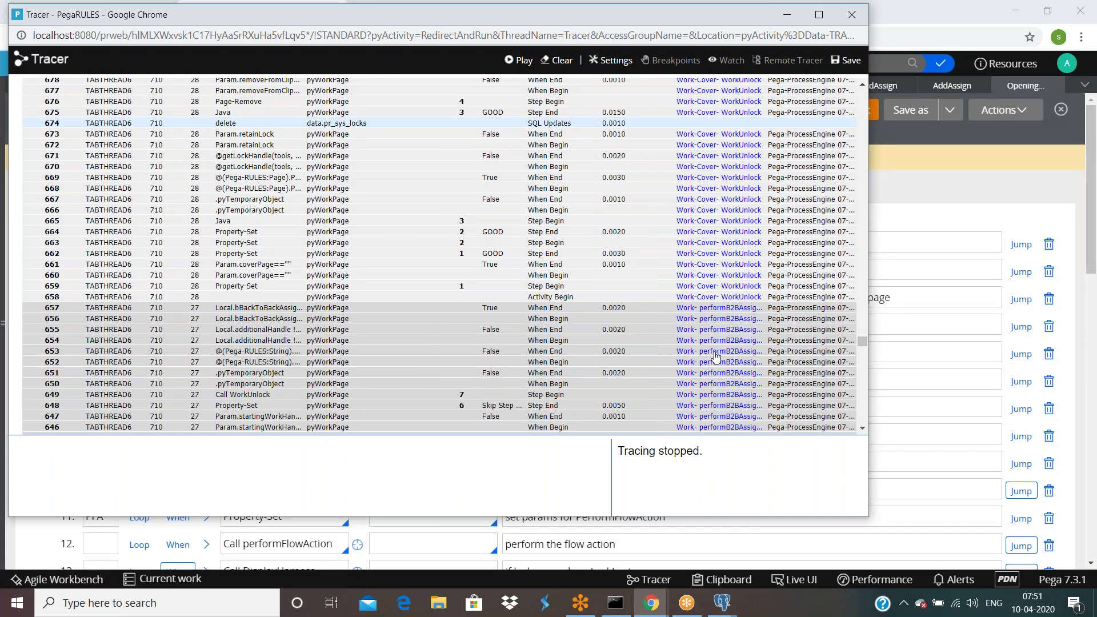
{"action": "scroll", "coordinate": [715, 357], "scroll_direction": "up", "scroll_amount": 6}
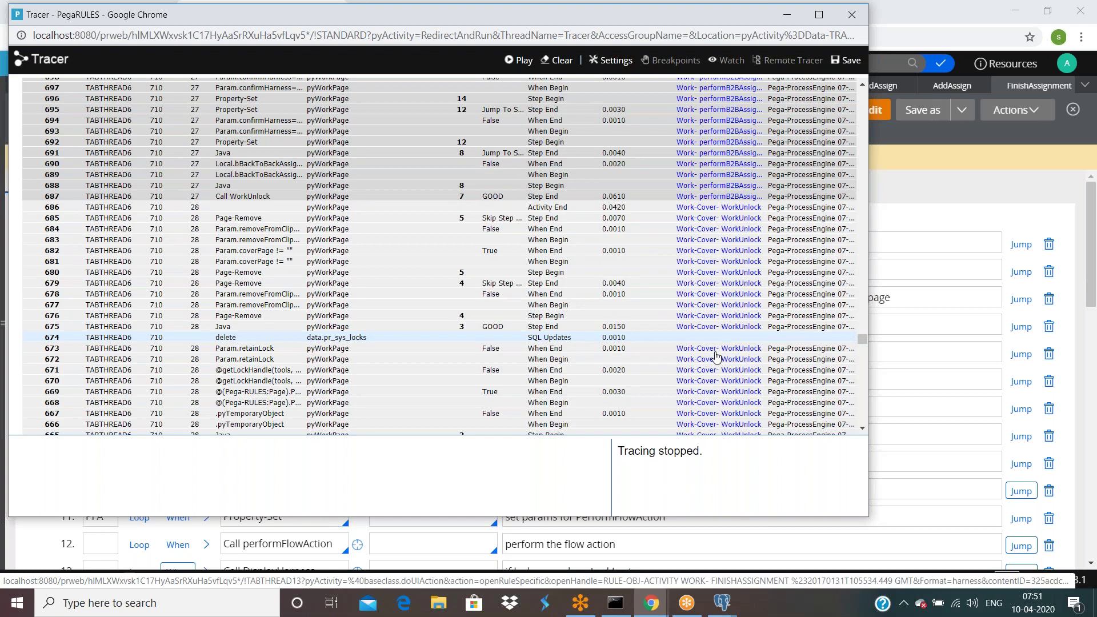
{"action": "scroll", "coordinate": [718, 357], "scroll_direction": "up", "scroll_amount": 15}
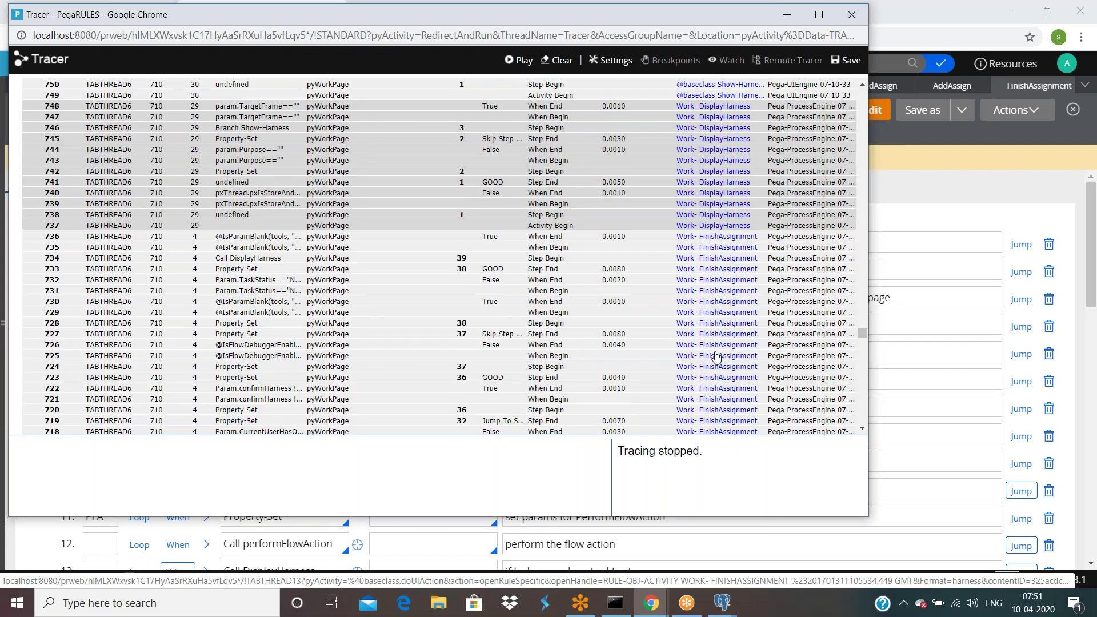
{"action": "scroll", "coordinate": [720, 331], "scroll_direction": "up", "scroll_amount": 2}
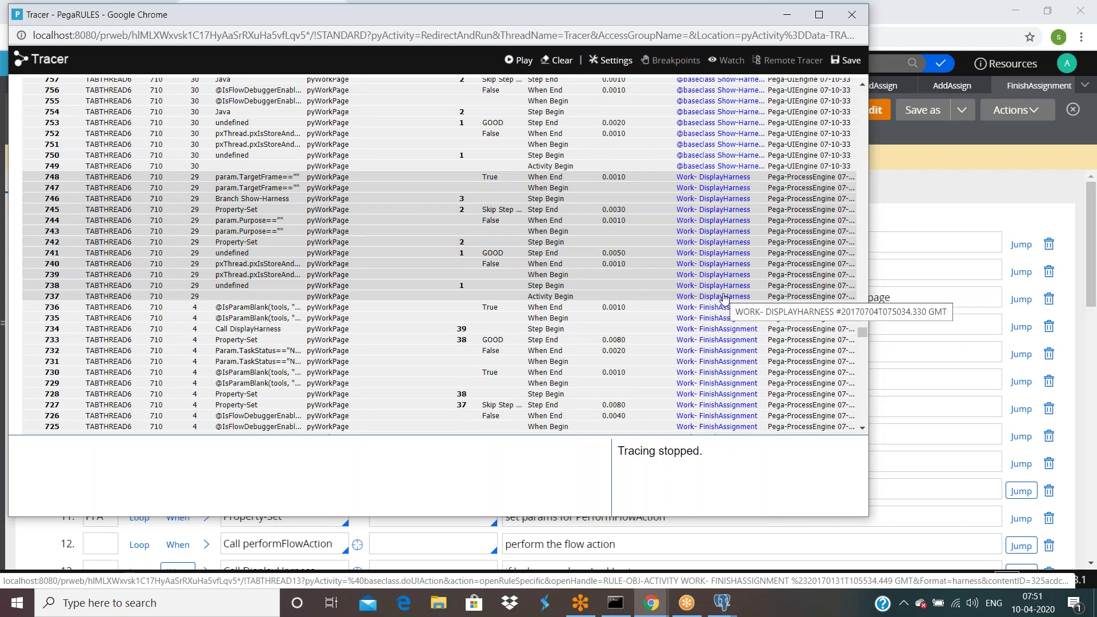
{"action": "scroll", "coordinate": [726, 301], "scroll_direction": "up", "scroll_amount": 10}
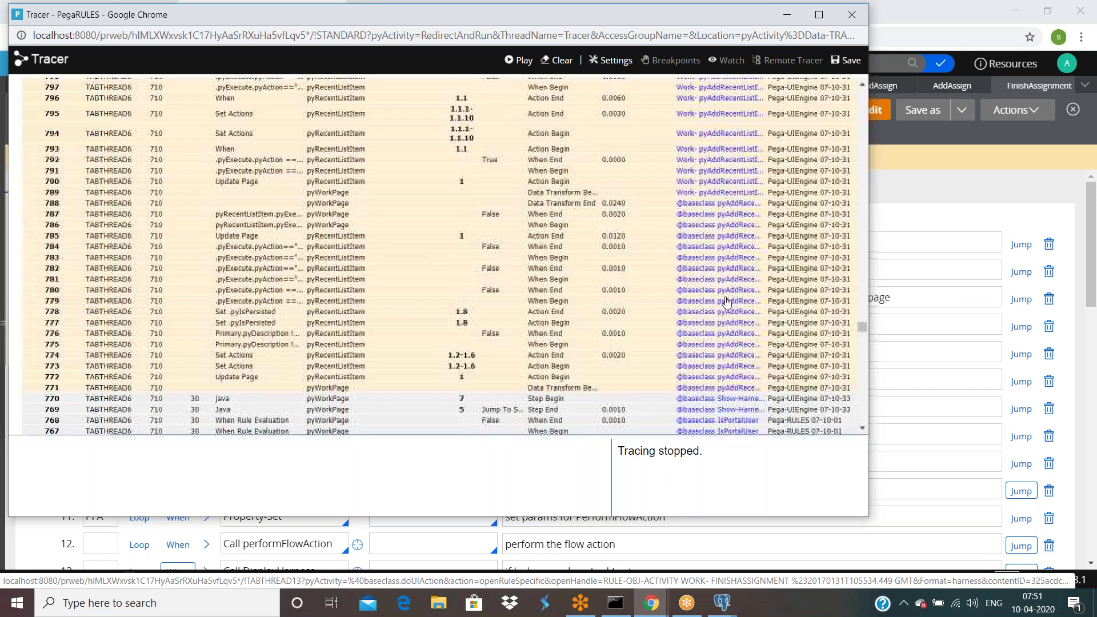
{"action": "scroll", "coordinate": [726, 301], "scroll_direction": "up", "scroll_amount": 13}
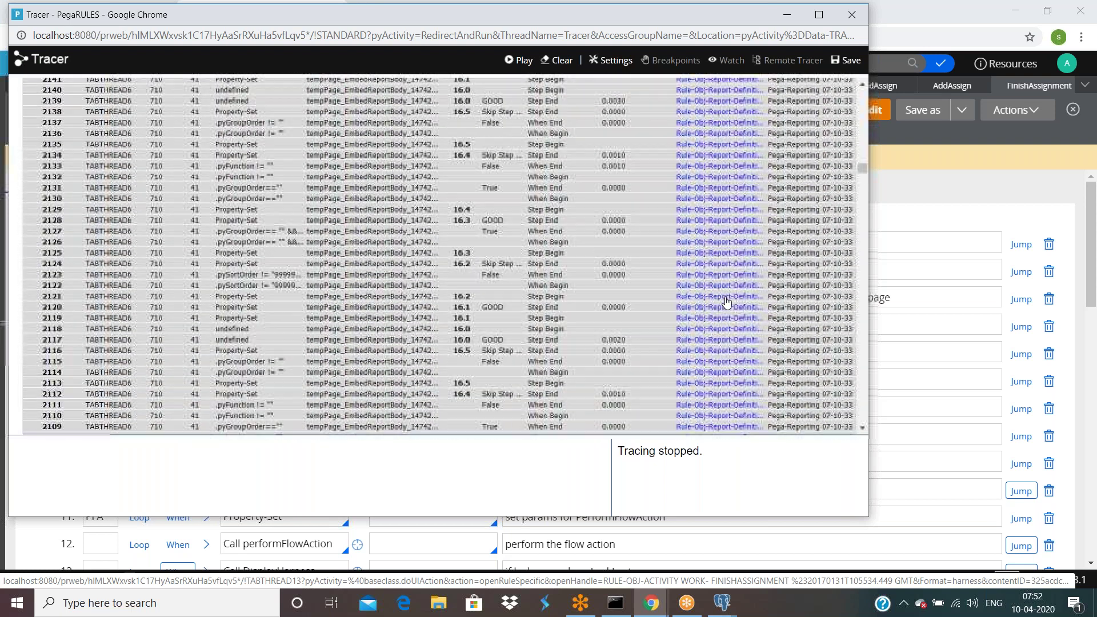
{"action": "scroll", "coordinate": [726, 302], "scroll_direction": "up", "scroll_amount": 20}
{"action": "scroll", "coordinate": [726, 302], "scroll_direction": "up", "scroll_amount": 13}
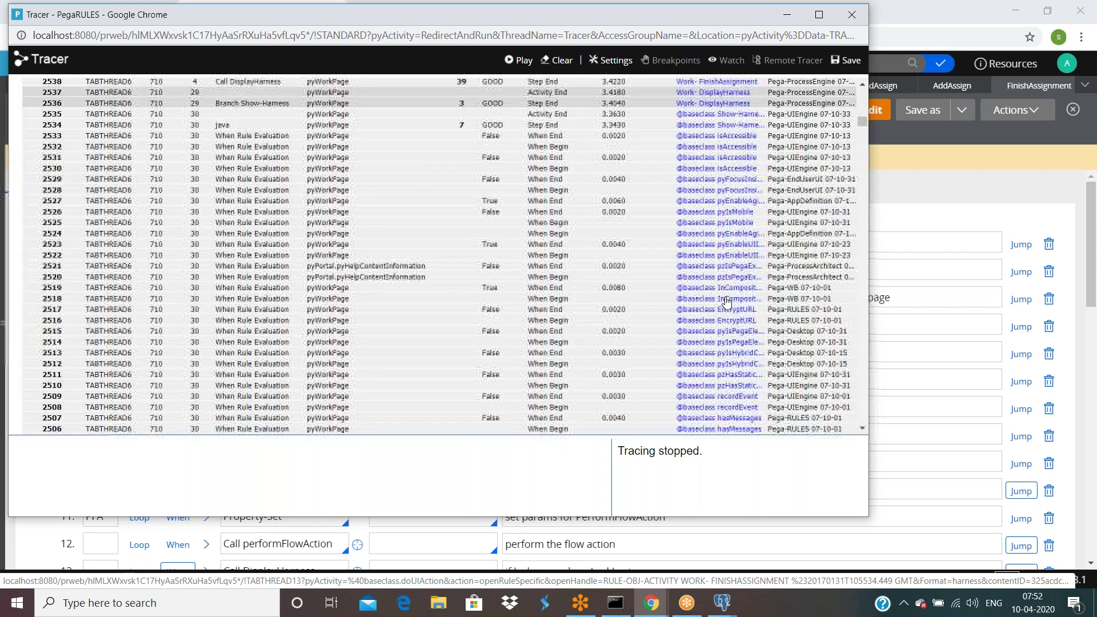
{"action": "scroll", "coordinate": [726, 301], "scroll_direction": "up", "scroll_amount": 20}
{"action": "scroll", "coordinate": [726, 302], "scroll_direction": "up", "scroll_amount": 8}
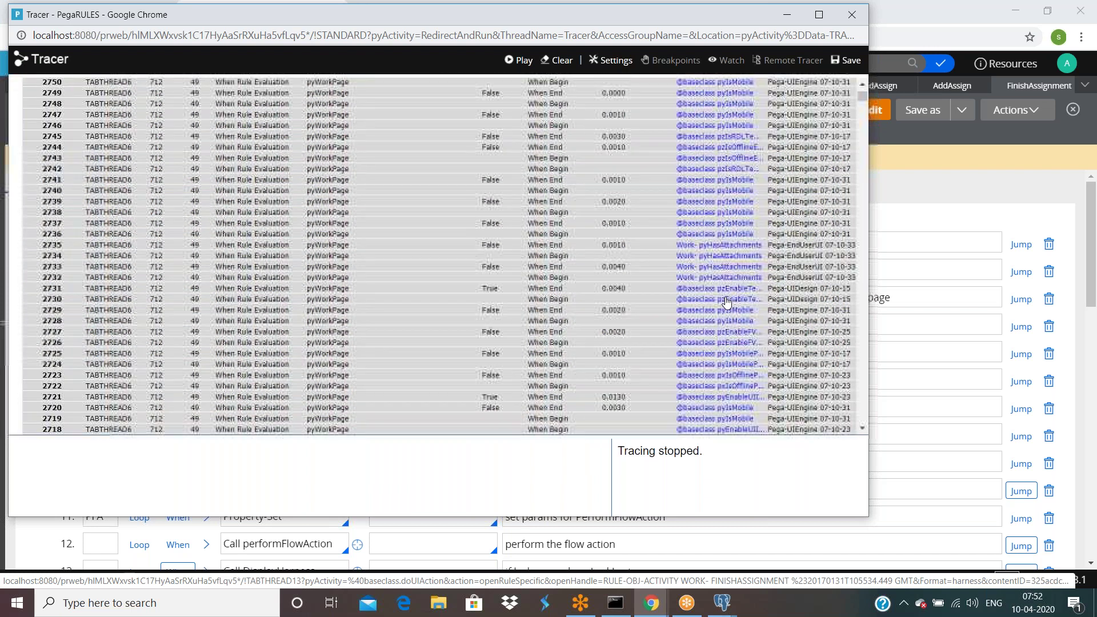
Step: Return to the FinishAssignment activity and review its steps from Page-Copy through performFlowAction and WorkCommit to CaptureOutput
{"action": "left_click", "coordinate": [571, 544]}
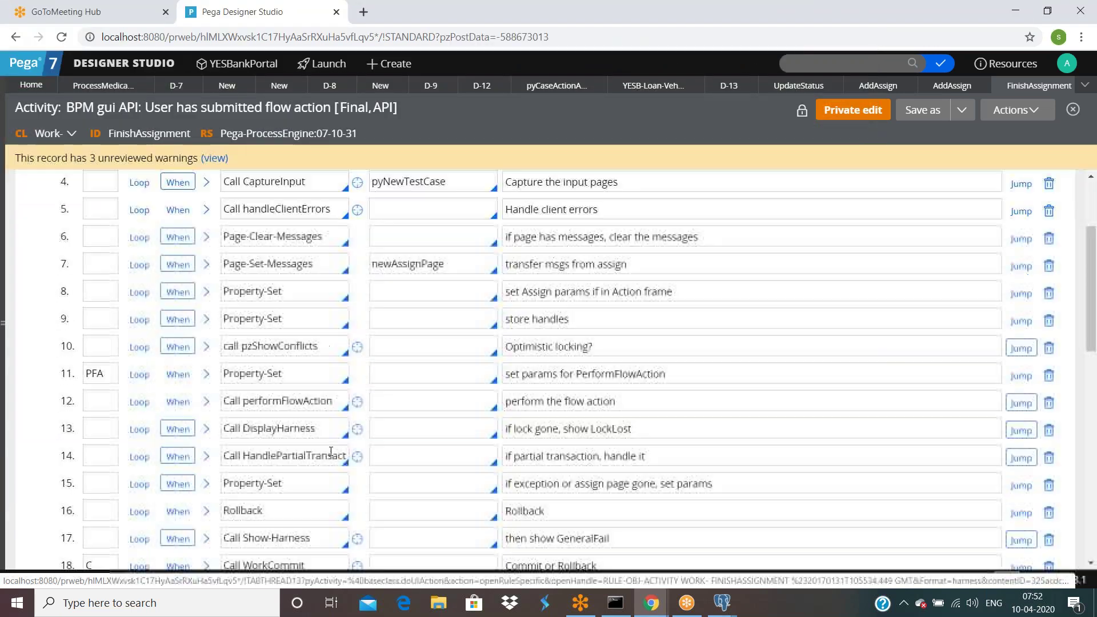
{"action": "scroll", "coordinate": [331, 452], "scroll_direction": "down", "scroll_amount": 9}
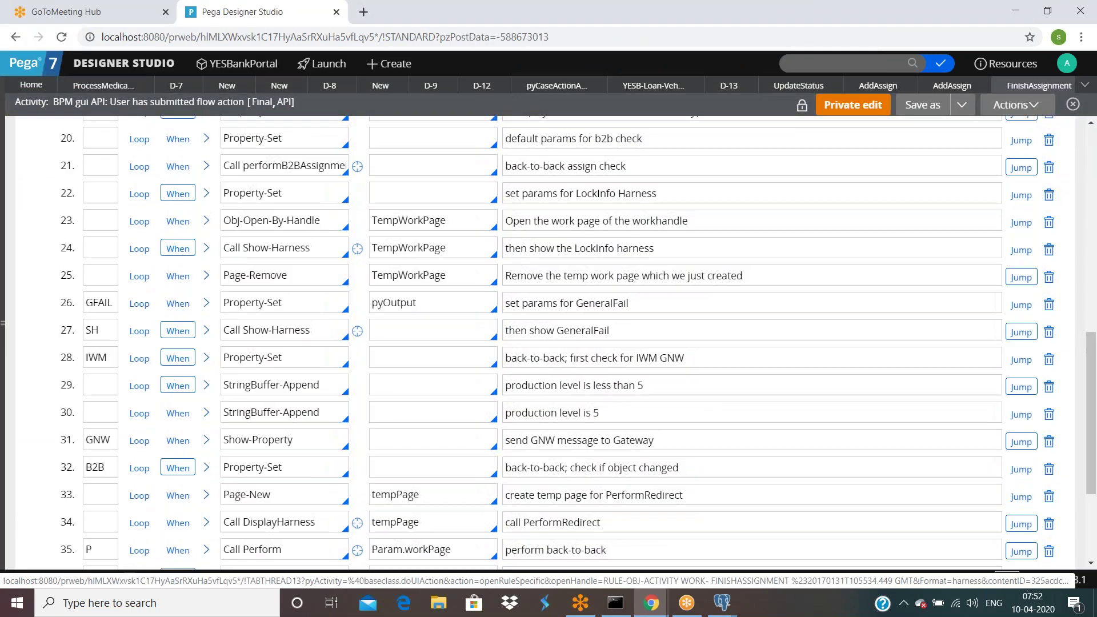
{"action": "scroll", "coordinate": [548, 349], "scroll_direction": "down", "scroll_amount": 3}
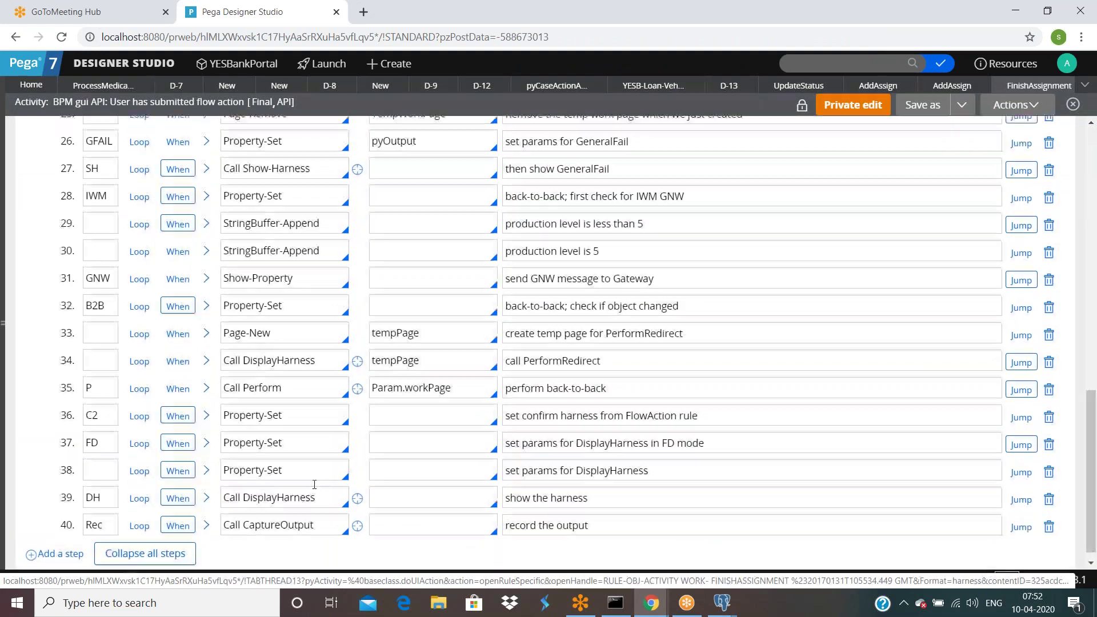
{"action": "scroll", "coordinate": [314, 483], "scroll_direction": "up", "scroll_amount": 12}
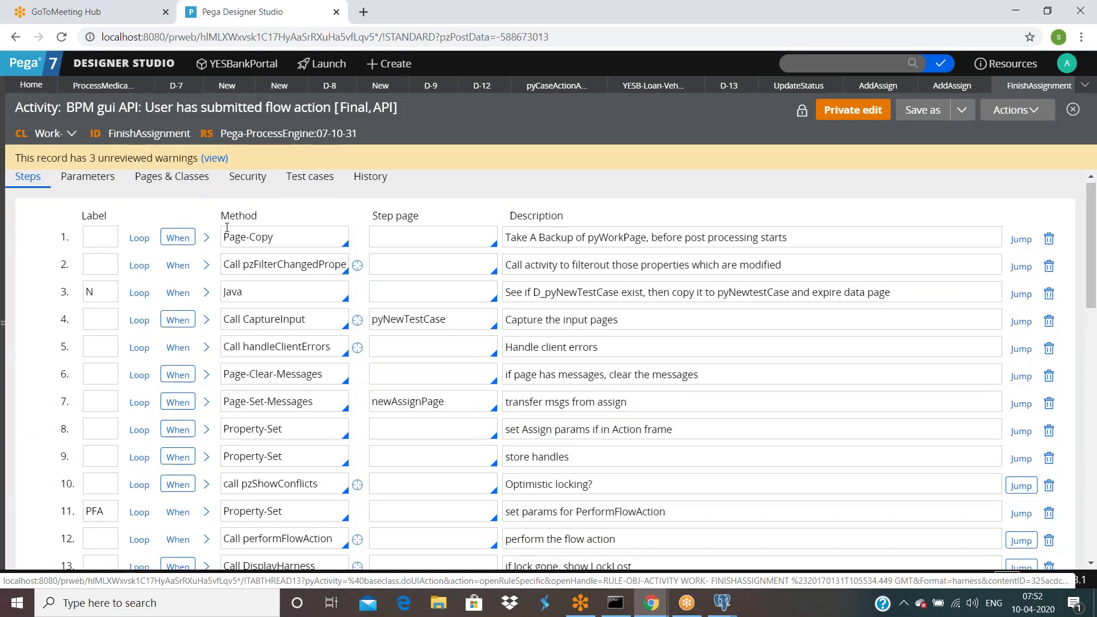
{"action": "scroll", "coordinate": [232, 263], "scroll_direction": "down", "scroll_amount": 1}
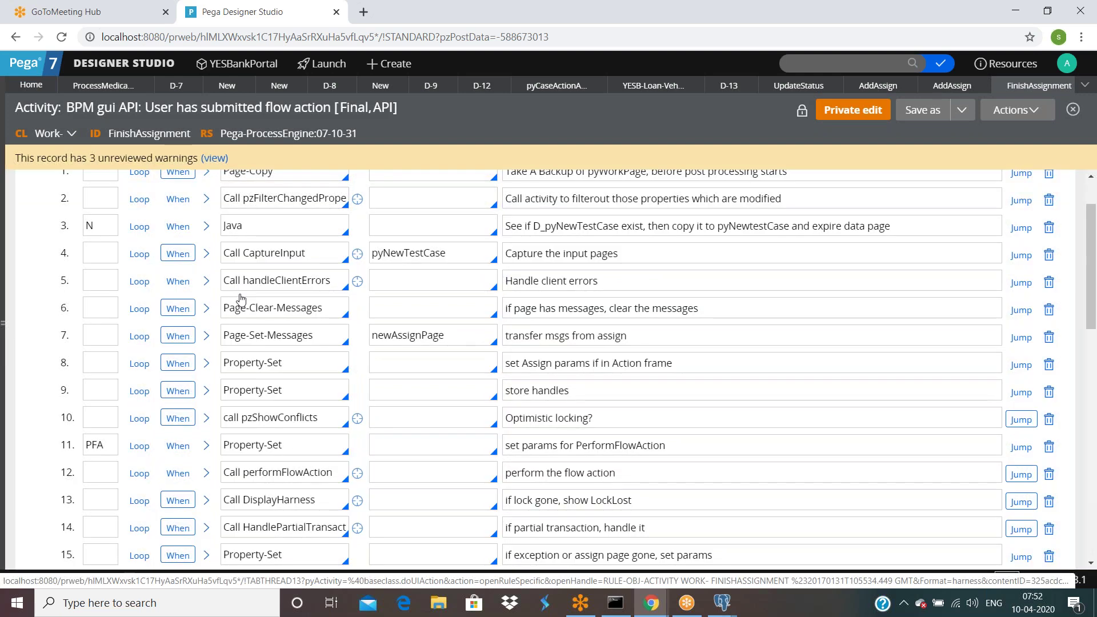
{"action": "scroll", "coordinate": [240, 299], "scroll_direction": "down", "scroll_amount": 2}
{"action": "double_click", "coordinate": [270, 350]}
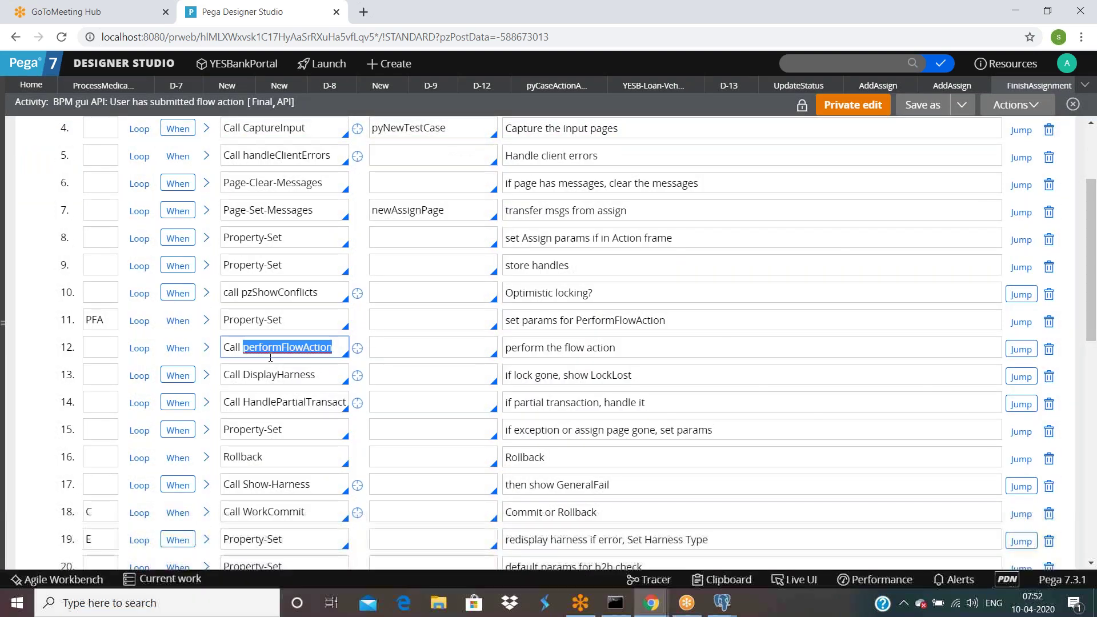
{"action": "scroll", "coordinate": [271, 376], "scroll_direction": "down", "scroll_amount": 1}
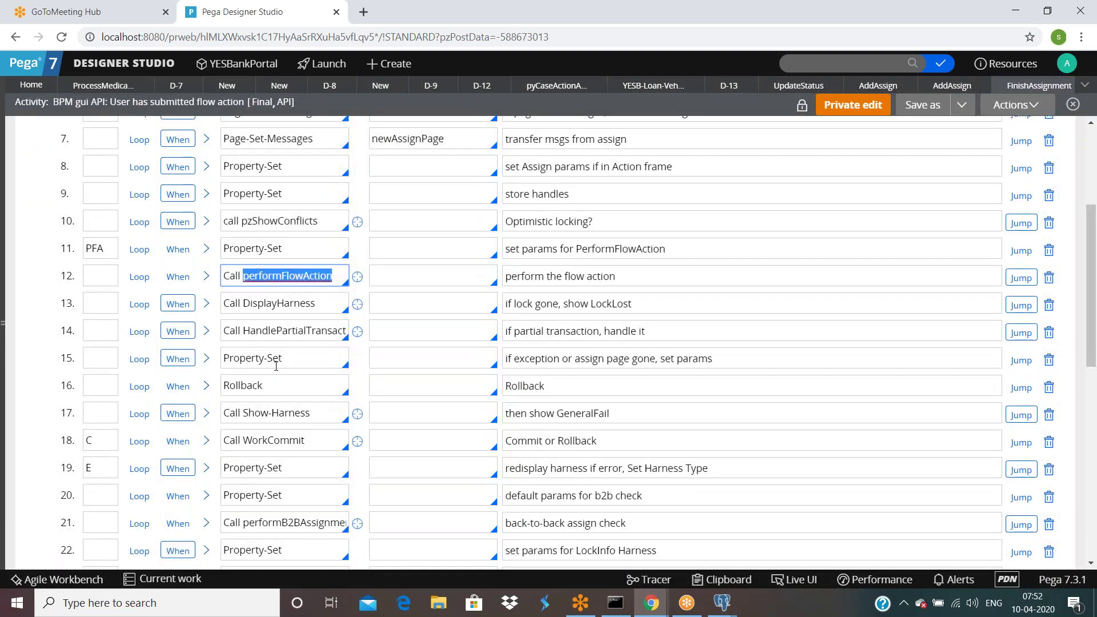
{"action": "scroll", "coordinate": [276, 367], "scroll_direction": "down", "scroll_amount": 2}
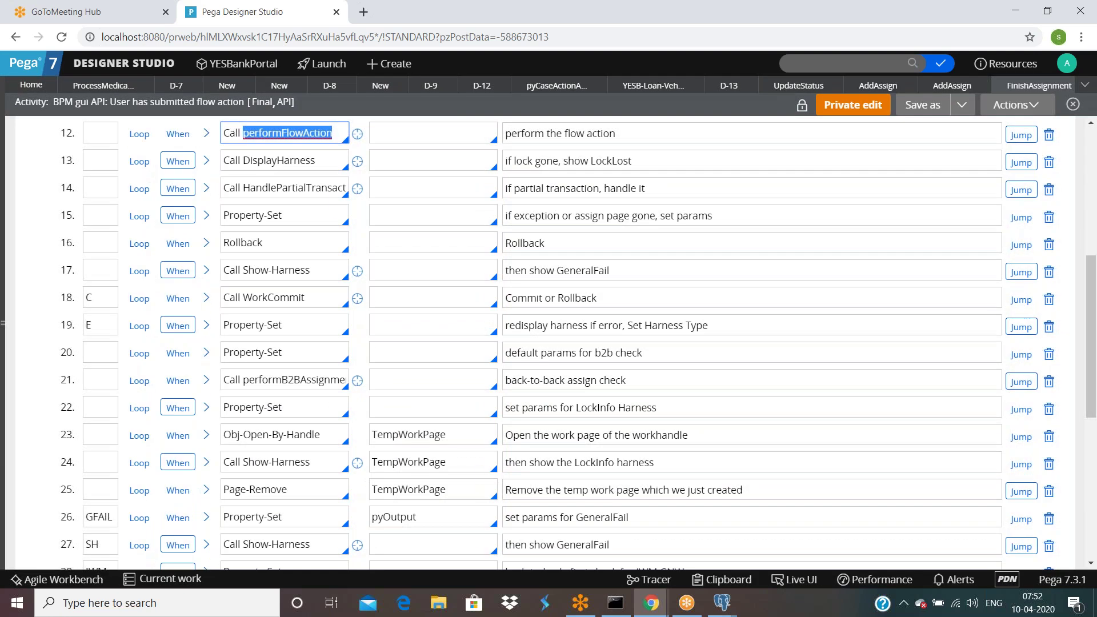
{"action": "scroll", "coordinate": [549, 343], "scroll_direction": "down", "scroll_amount": 3}
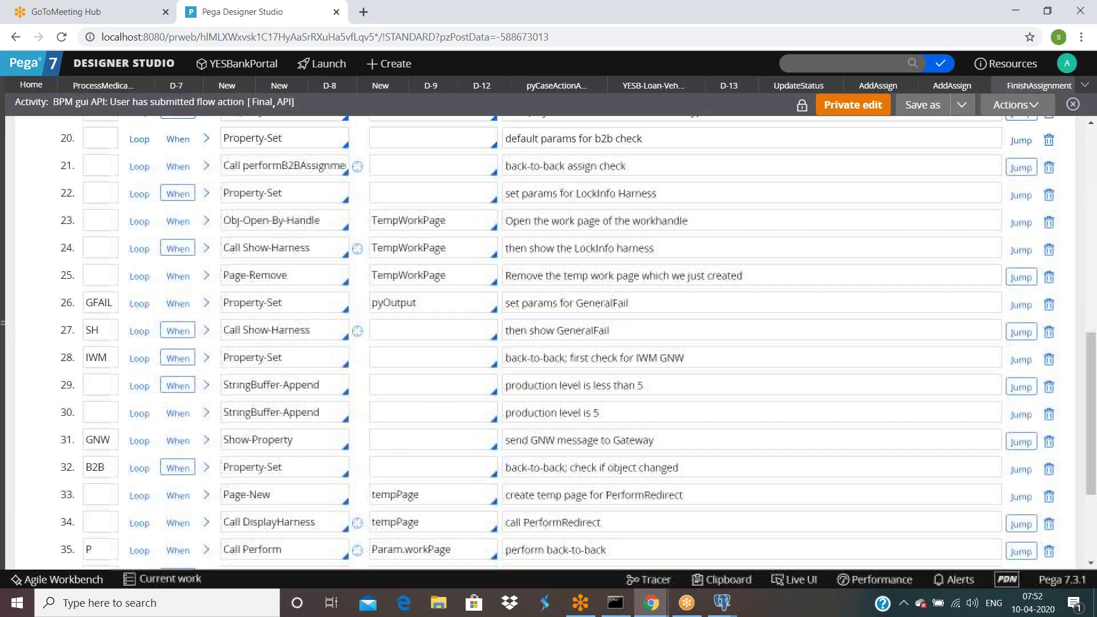
{"action": "scroll", "coordinate": [548, 343], "scroll_direction": "down", "scroll_amount": 3}
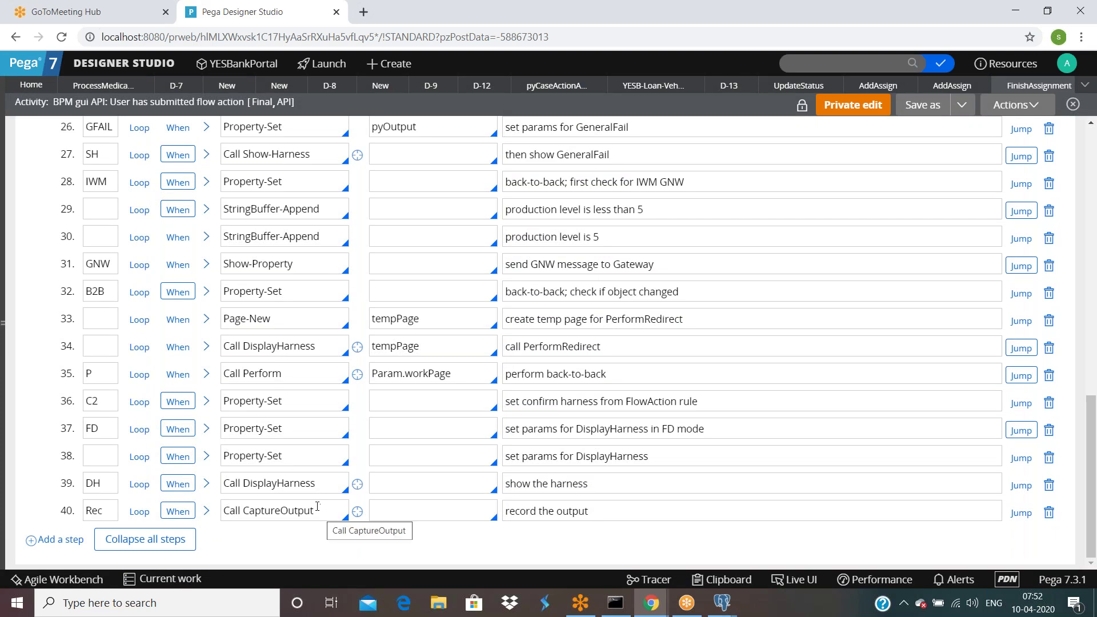
Step: Try to open the performFlowAction activity called in step 12 of FinishAssignment
{"action": "scroll", "coordinate": [279, 399], "scroll_direction": "up", "scroll_amount": 10}
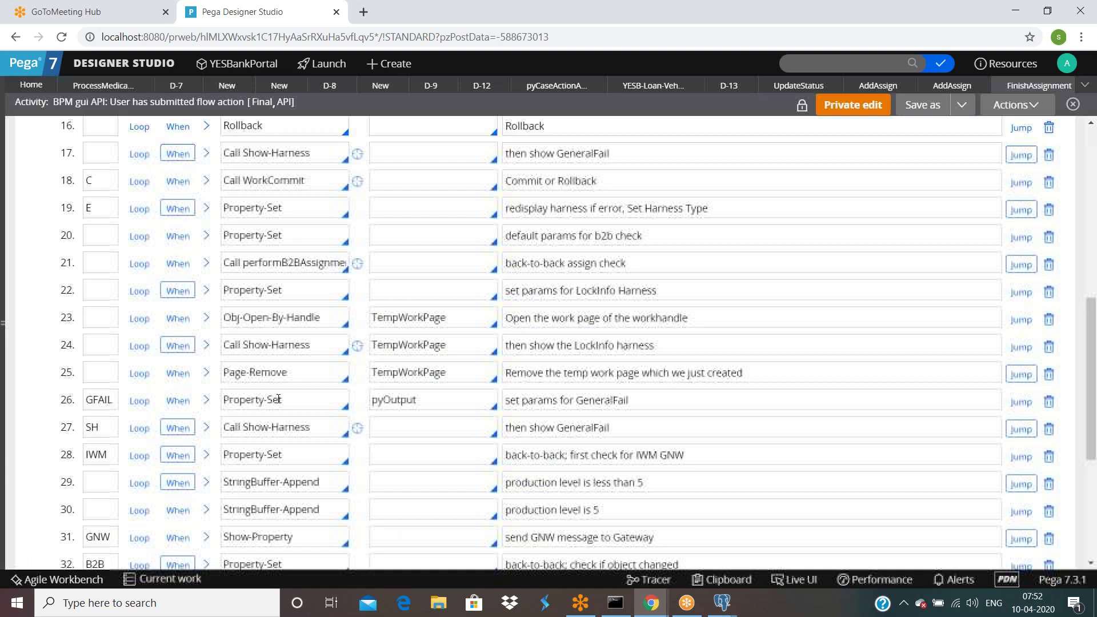
{"action": "double_click", "coordinate": [288, 314]}
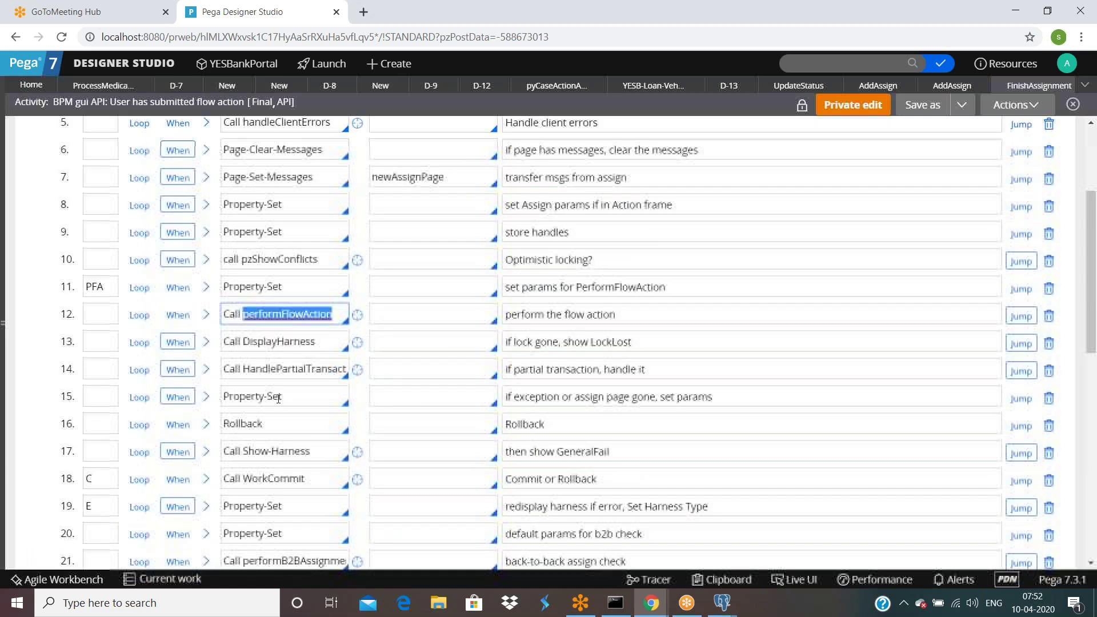
{"action": "left_click", "coordinate": [358, 315]}
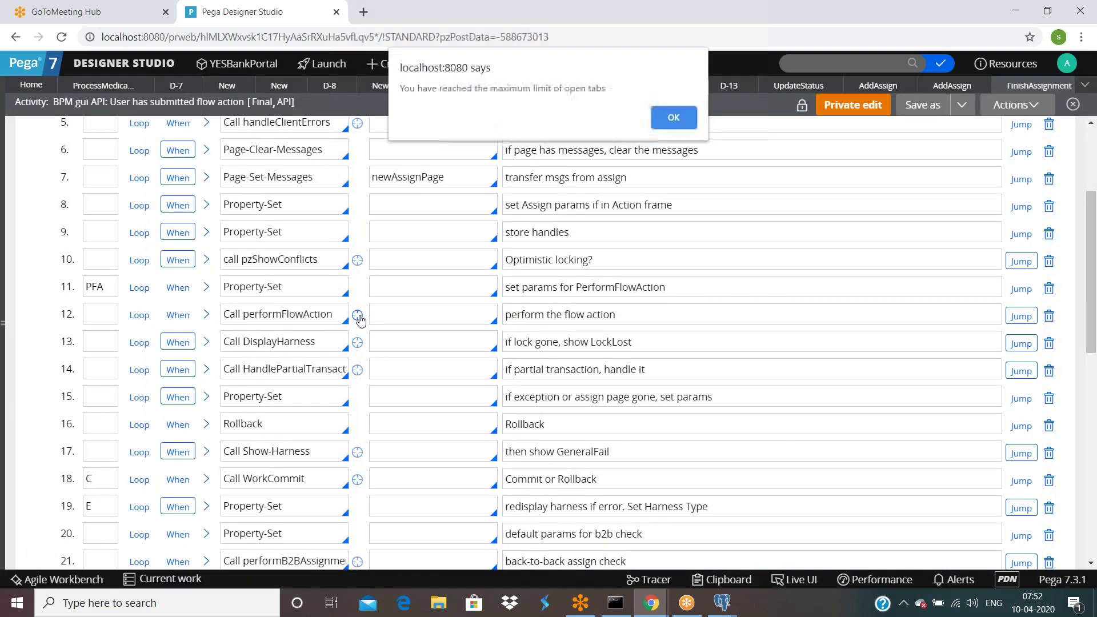
{"action": "left_click", "coordinate": [667, 116]}
Step: Close the open D-8, D-9, D-12 and New tabs, and open the performFlowAction activity from step 12 of FinishAssignment
{"action": "left_click", "coordinate": [280, 84]}
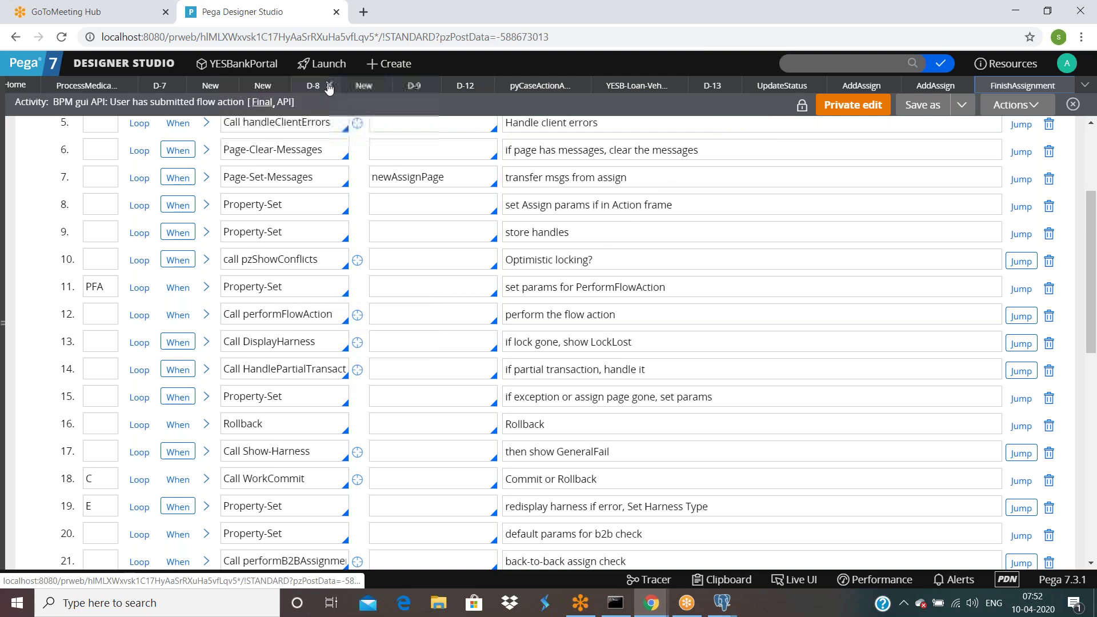
{"action": "left_click", "coordinate": [346, 85]}
{"action": "left_click", "coordinate": [345, 86]}
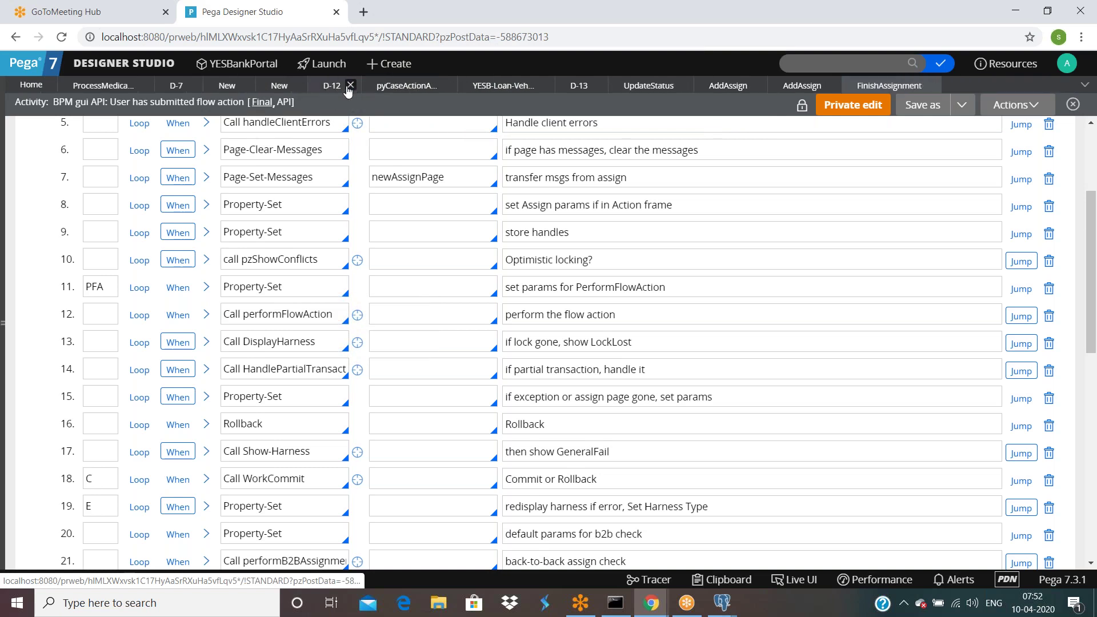
{"action": "left_click", "coordinate": [347, 85]}
{"action": "left_click", "coordinate": [297, 85]}
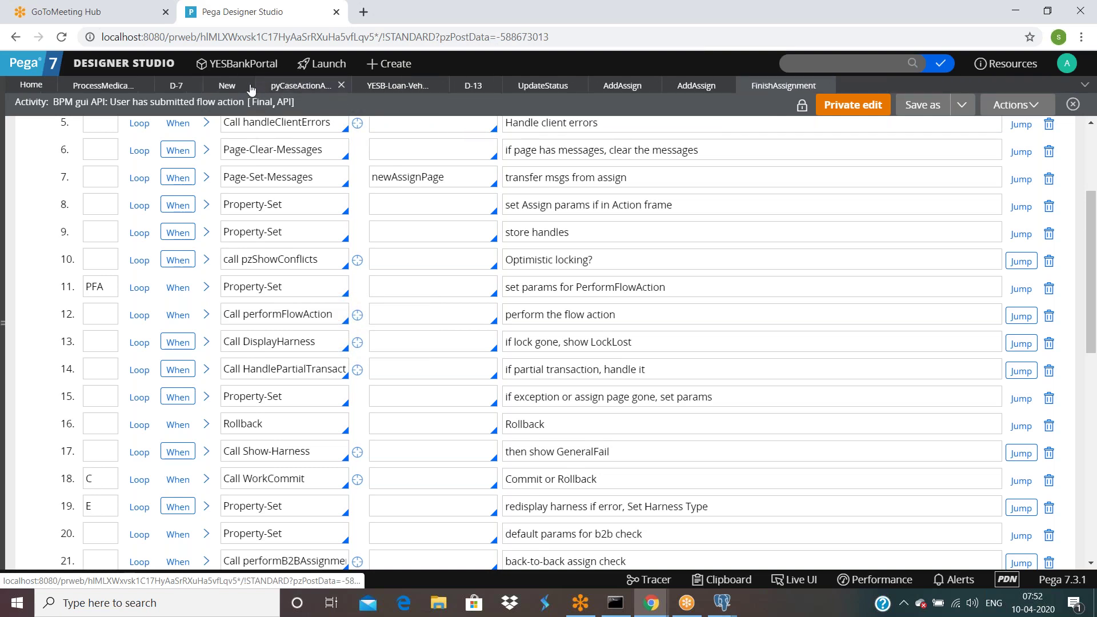
{"action": "left_click", "coordinate": [246, 85]}
{"action": "left_click", "coordinate": [357, 315]}
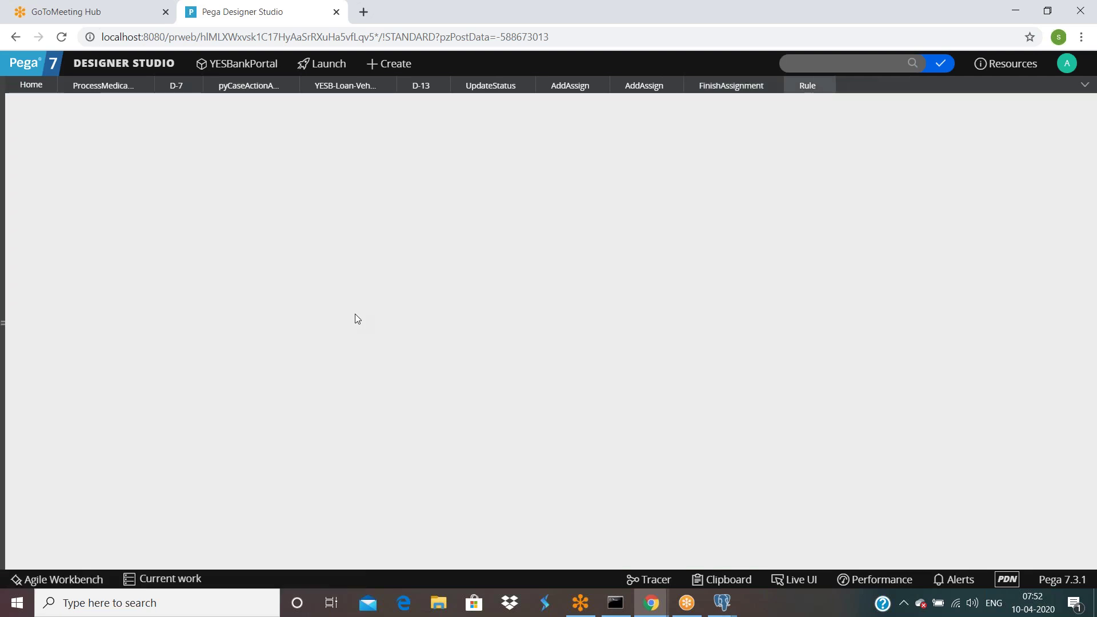
Step: Review the steps of performFlowAction down to the CompleteAssignment call and setOutput, and close the activity
{"action": "scroll", "coordinate": [355, 318], "scroll_direction": "down", "scroll_amount": 1}
{"action": "scroll", "coordinate": [355, 318], "scroll_direction": "down", "scroll_amount": 3}
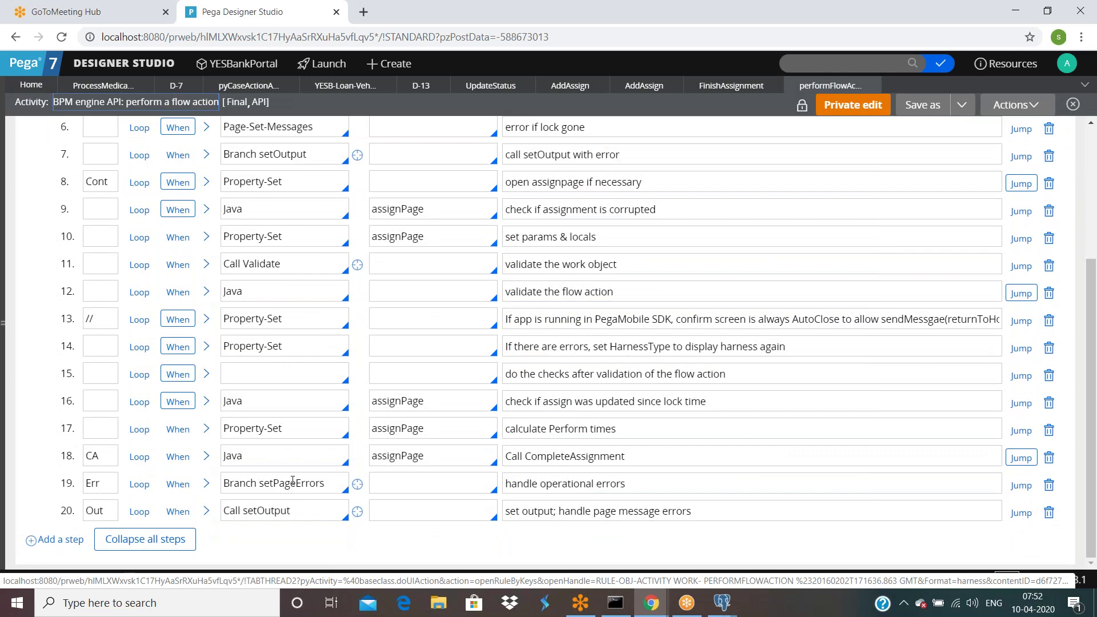
{"action": "scroll", "coordinate": [292, 482], "scroll_direction": "up", "scroll_amount": 3}
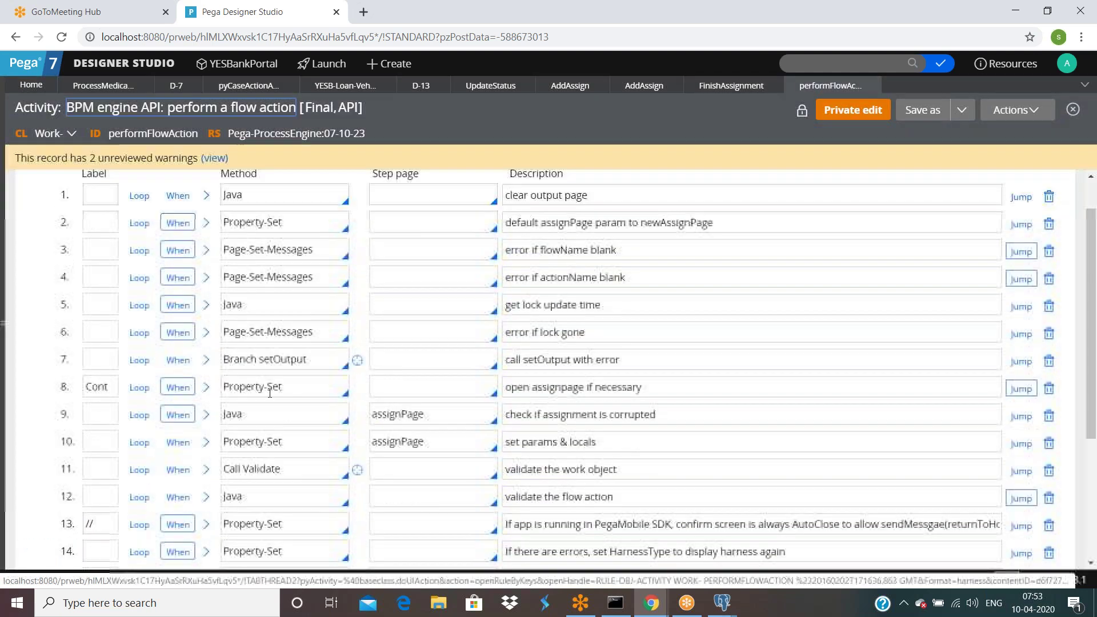
{"action": "scroll", "coordinate": [629, 286], "scroll_direction": "down", "scroll_amount": 2}
{"action": "left_click", "coordinate": [871, 85]}
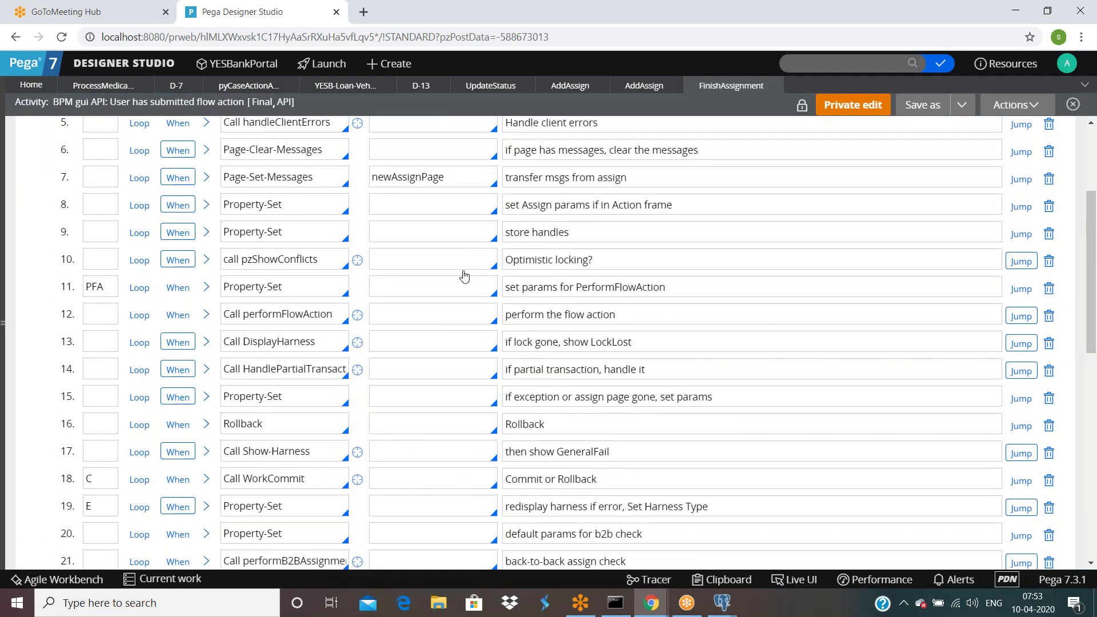
Step: Examine FinishAssignment from performFlowAction through WorkCommit, performB2BAssignment and the back-to-back steps to DisplayHarness and CaptureOutput
{"action": "scroll", "coordinate": [315, 368], "scroll_direction": "down", "scroll_amount": 2}
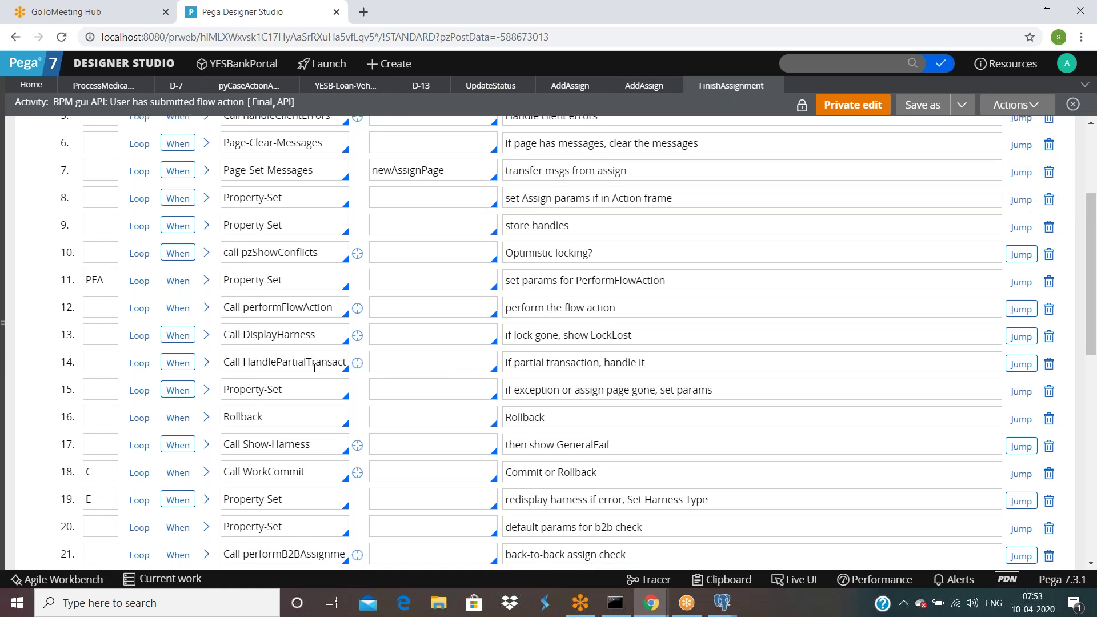
{"action": "scroll", "coordinate": [317, 268], "scroll_direction": "down", "scroll_amount": 2}
{"action": "scroll", "coordinate": [318, 268], "scroll_direction": "down", "scroll_amount": 2}
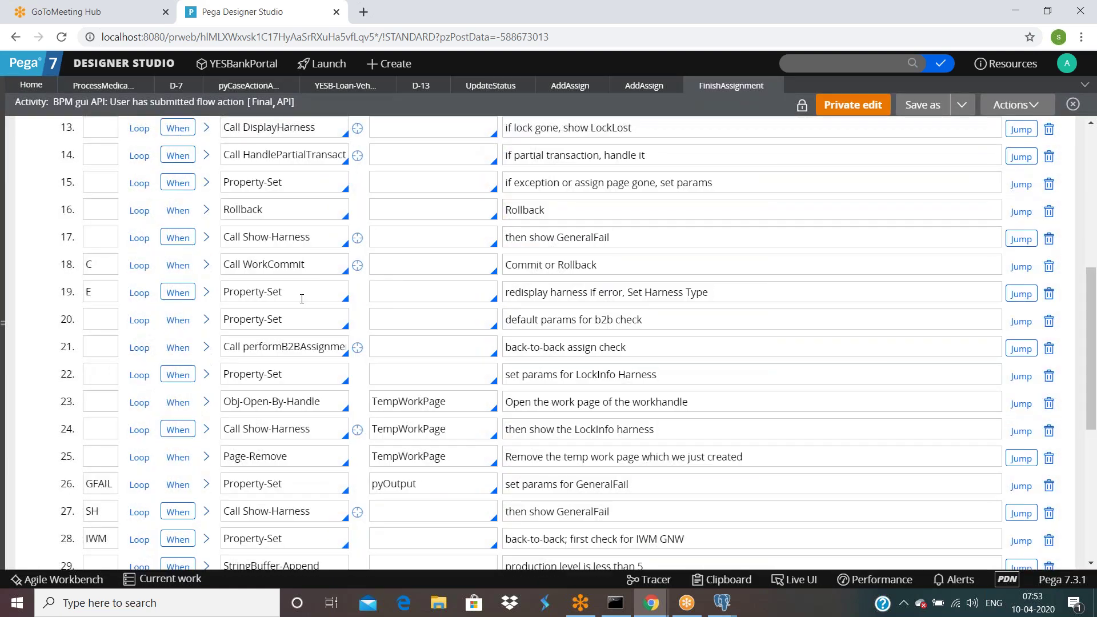
{"action": "scroll", "coordinate": [302, 299], "scroll_direction": "down", "scroll_amount": 1}
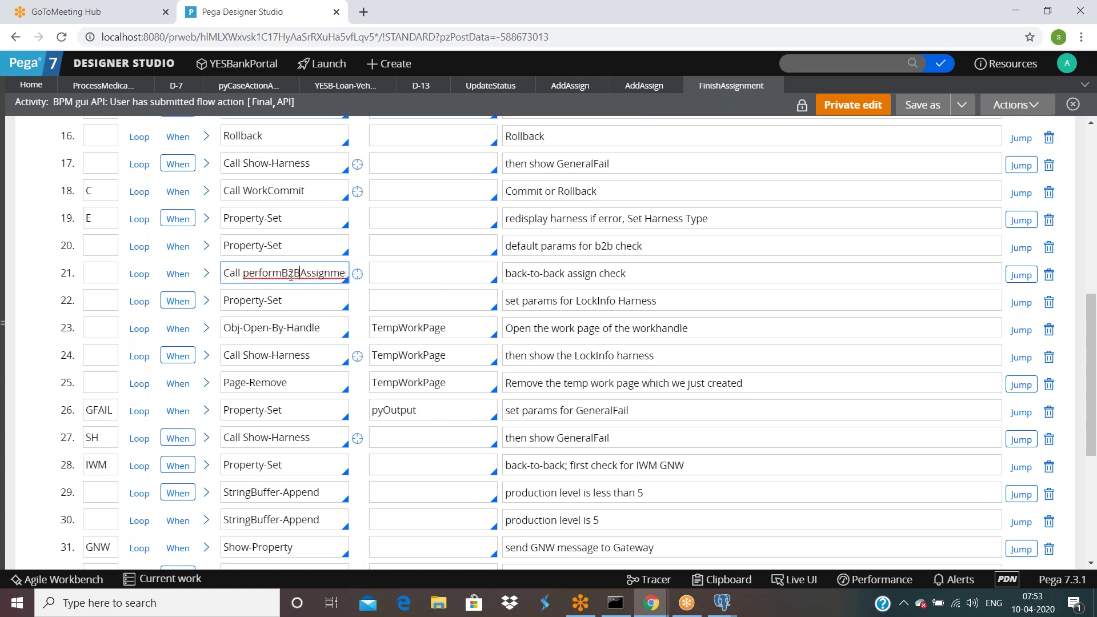
{"action": "scroll", "coordinate": [290, 276], "scroll_direction": "down", "scroll_amount": 2}
{"action": "scroll", "coordinate": [557, 276], "scroll_direction": "down", "scroll_amount": 1}
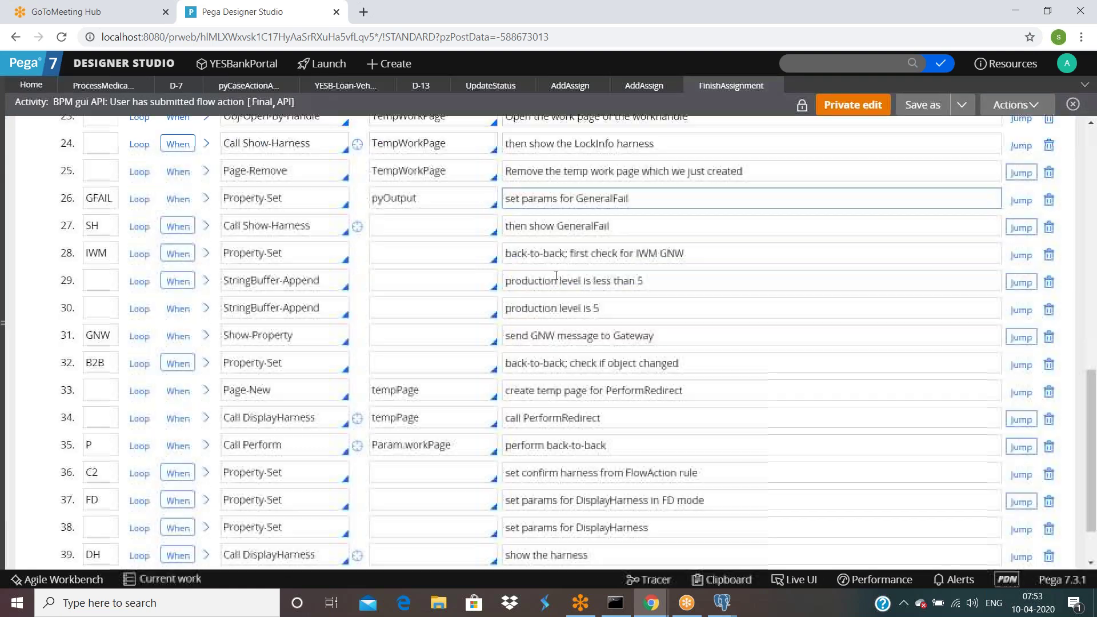
{"action": "scroll", "coordinate": [556, 275], "scroll_direction": "down", "scroll_amount": 1}
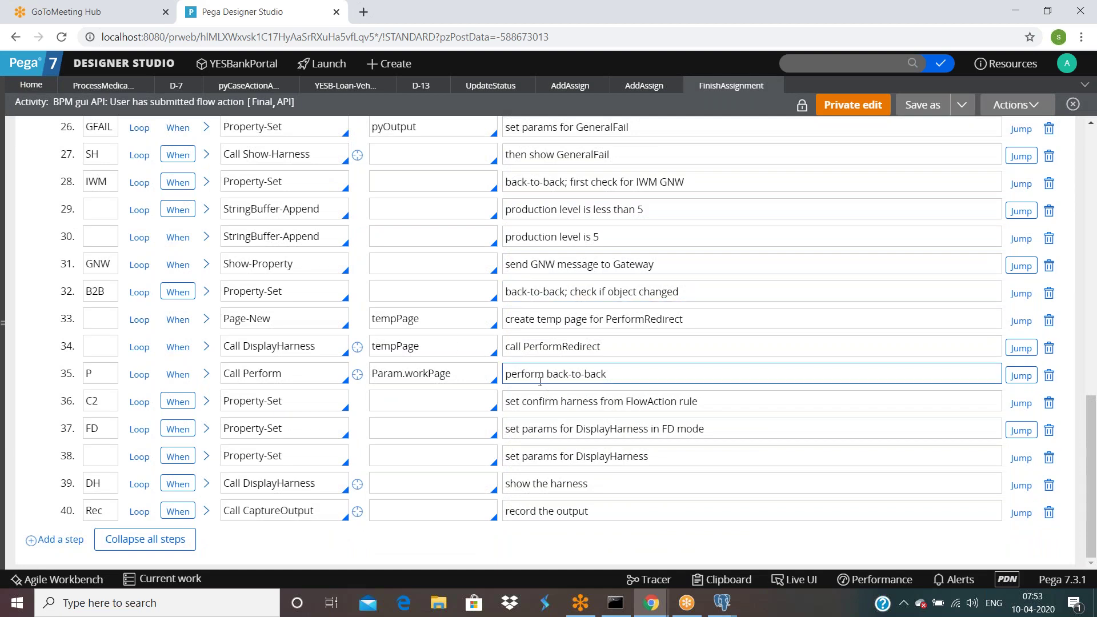
{"action": "scroll", "coordinate": [540, 382], "scroll_direction": "up", "scroll_amount": 11}
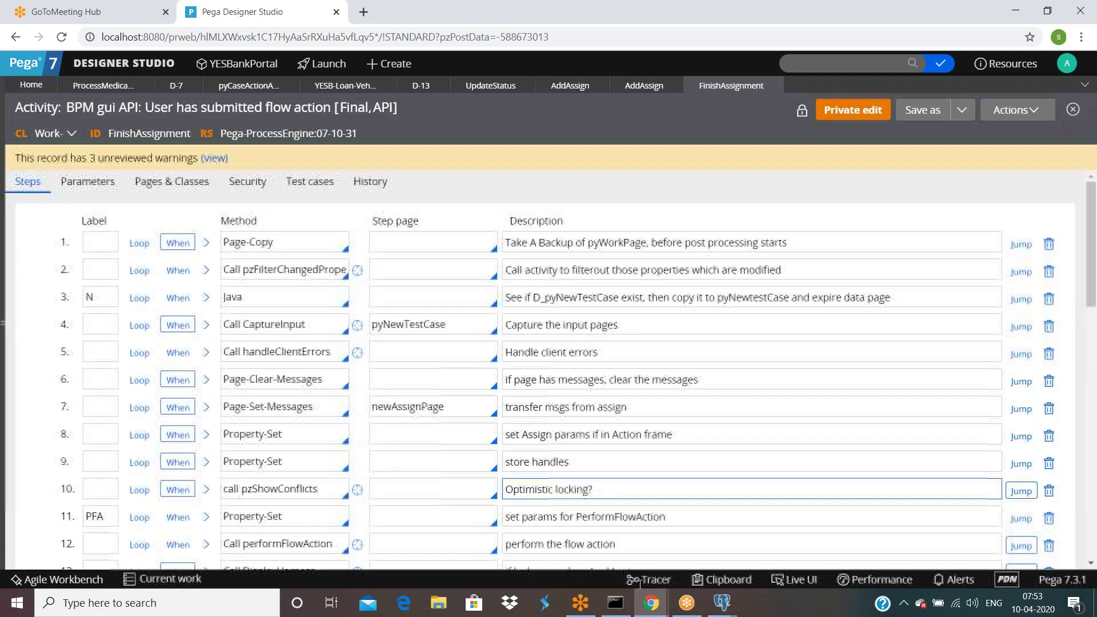
Step: Return to the Tracer and go to the start of the trace, where FinishAssignment begins in interaction 710
{"action": "mouse_move", "coordinate": [655, 596]}
{"action": "left_click", "coordinate": [856, 540]}
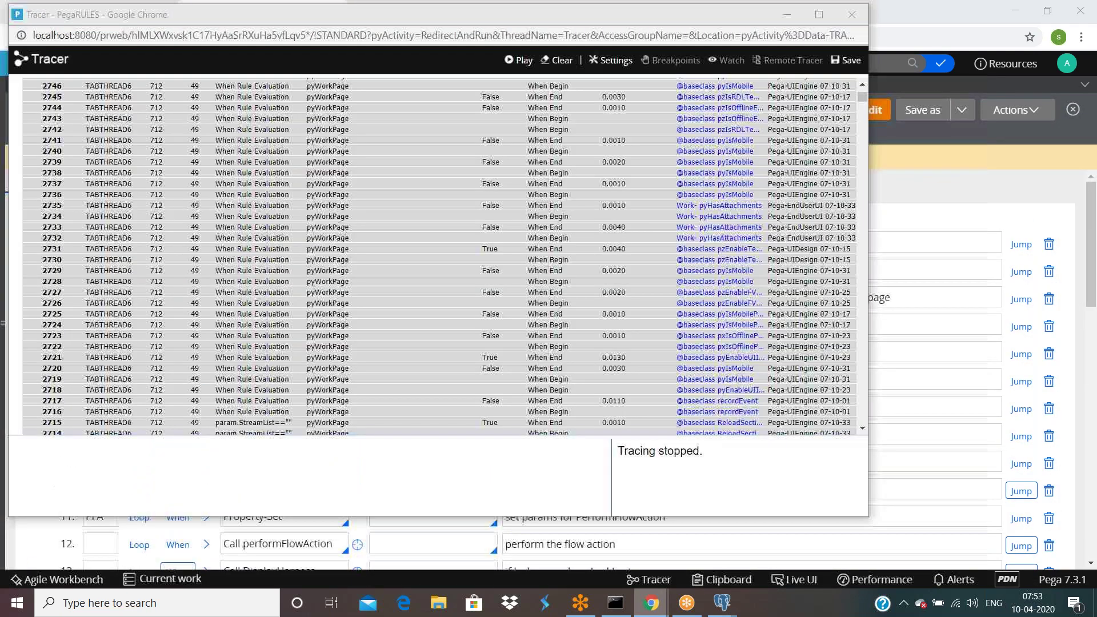
{"action": "scroll", "coordinate": [728, 388], "scroll_direction": "down", "scroll_amount": 15}
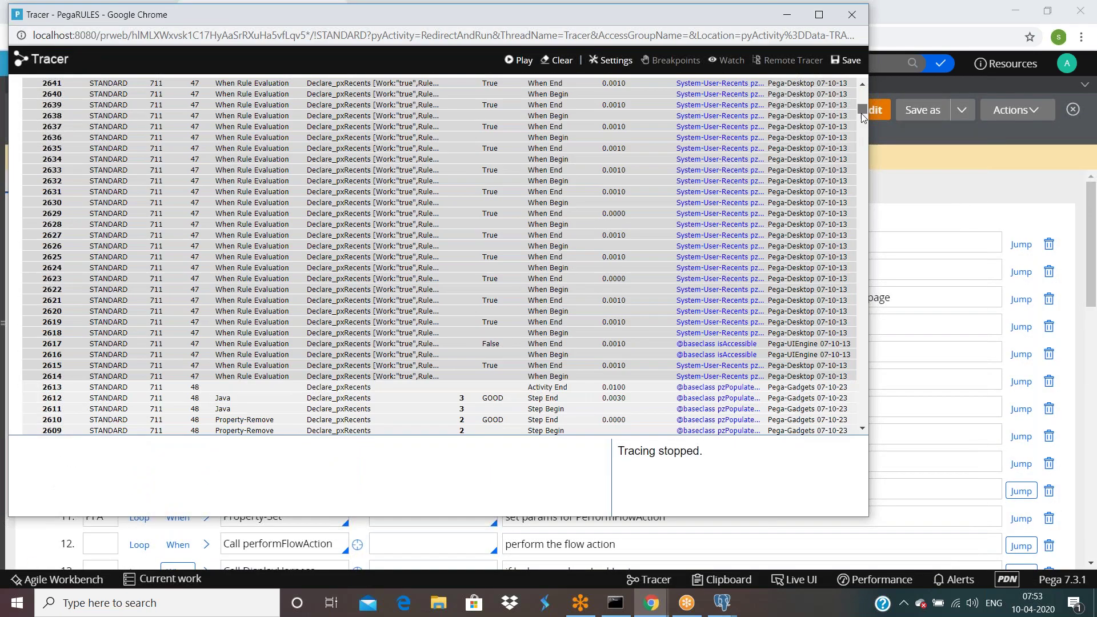
{"action": "key", "text": "End"}
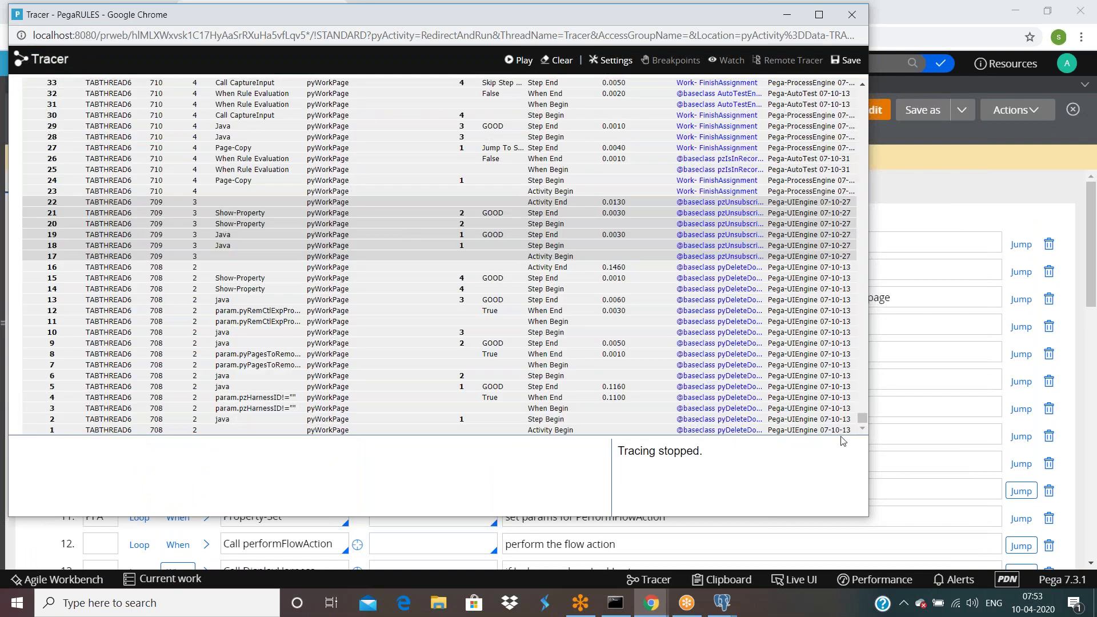
{"action": "scroll", "coordinate": [773, 431], "scroll_direction": "up", "scroll_amount": 1}
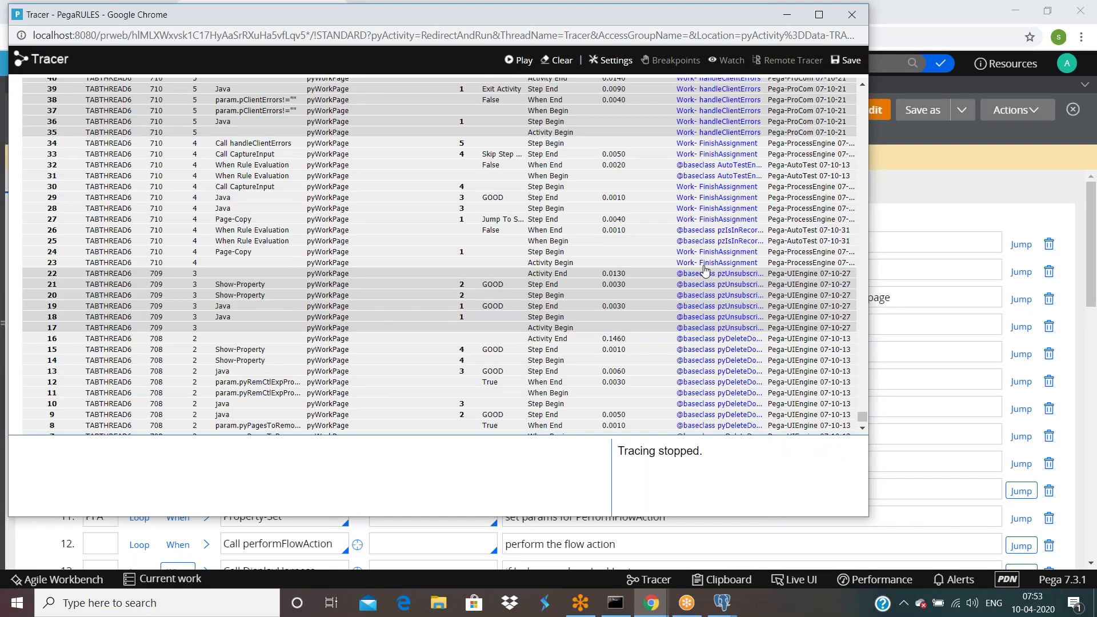
Step: View the details of FinishAssignment's Activity Begin event, close them, and follow the trace up to the performFlowAction events
{"action": "left_click", "coordinate": [541, 264]}
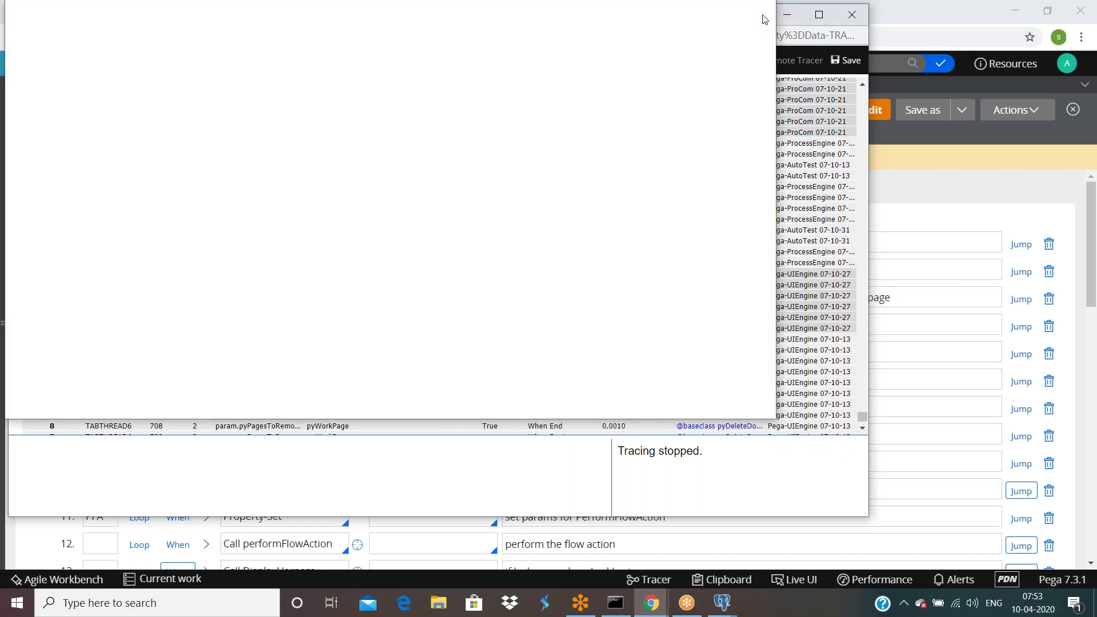
{"action": "left_click", "coordinate": [764, 19]}
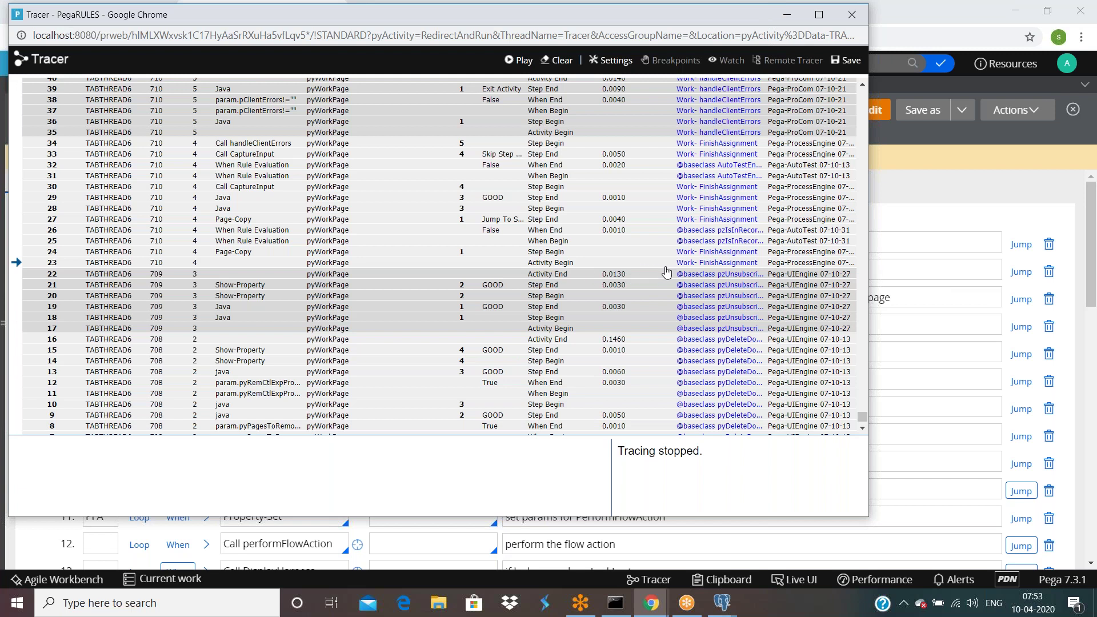
{"action": "left_click", "coordinate": [583, 271]}
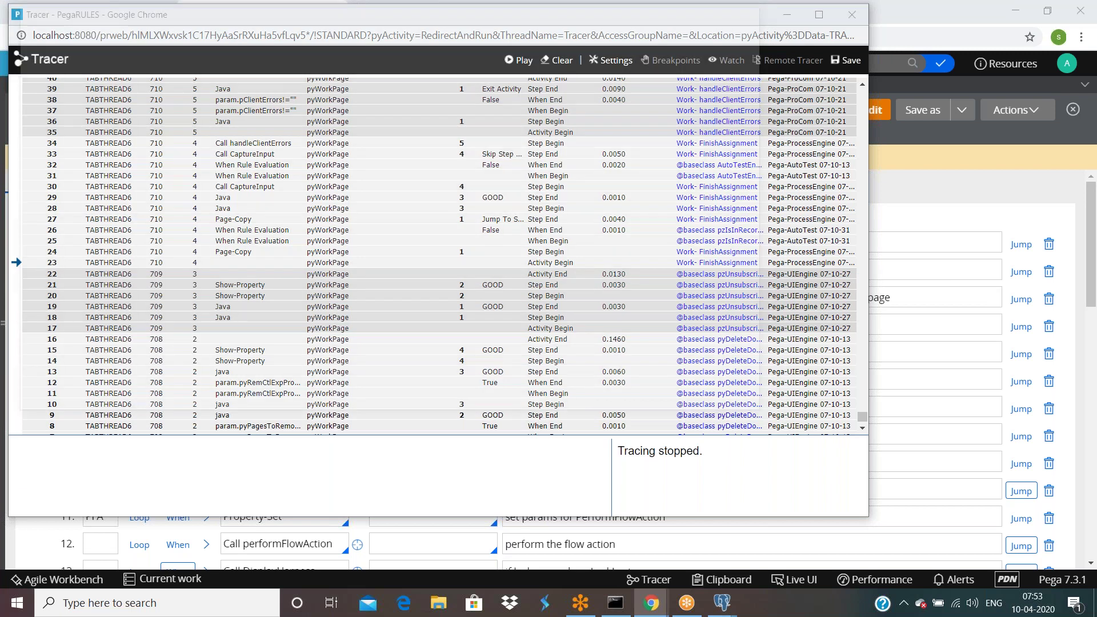
{"action": "left_click", "coordinate": [764, 19]}
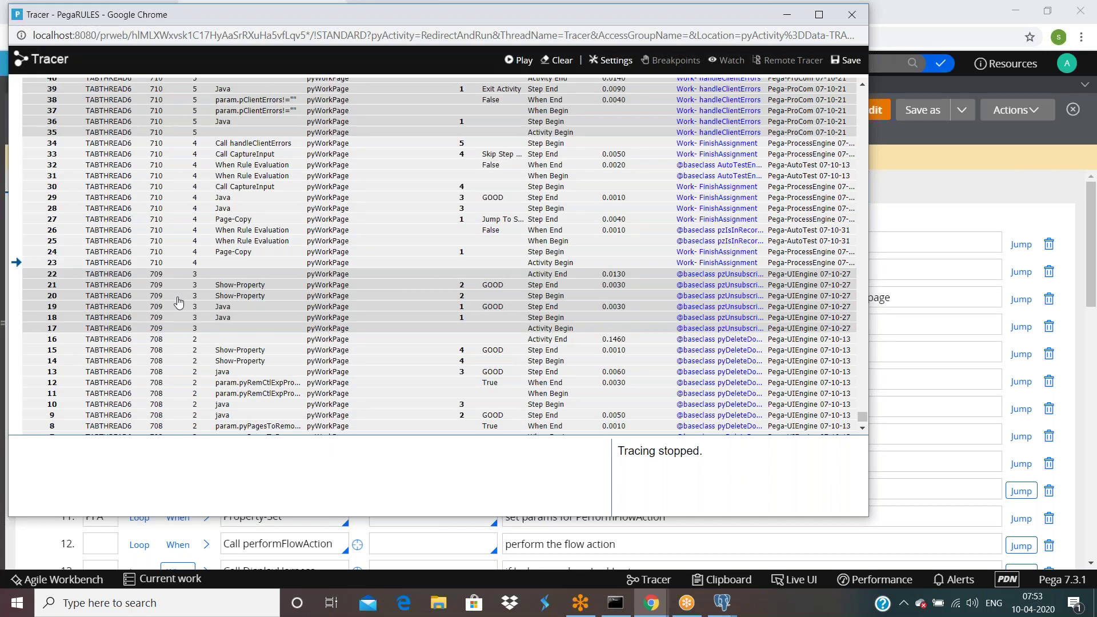
{"action": "scroll", "coordinate": [179, 302], "scroll_direction": "up", "scroll_amount": 10}
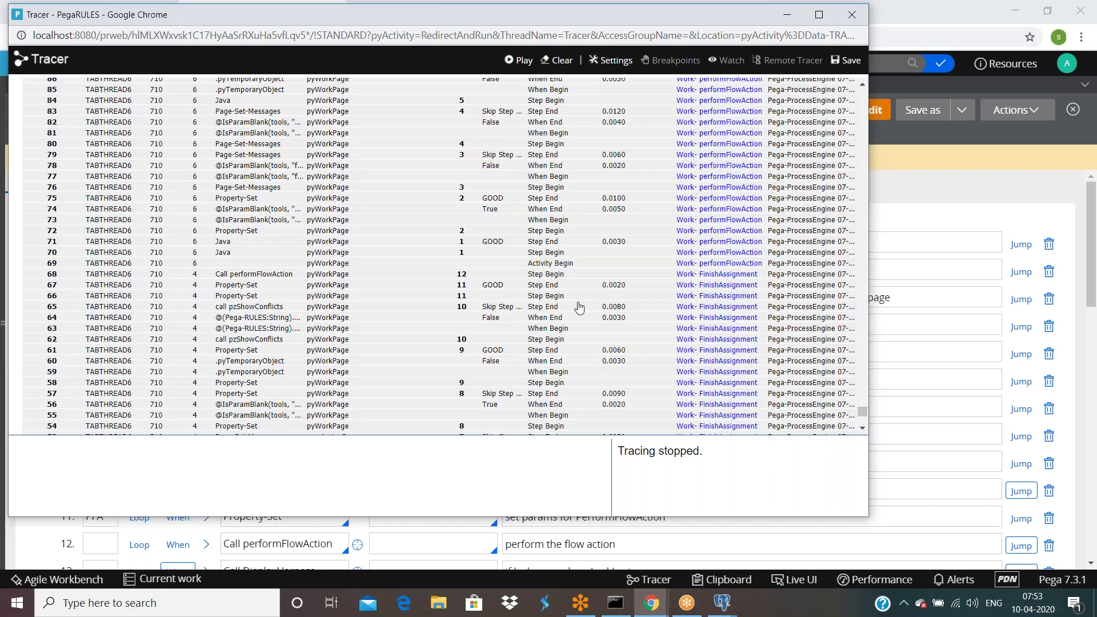
Step: Skim interaction 710's trace from performFlowAction past CompleteAssignment and DisplayHarness, and return to the start of the trace
{"action": "scroll", "coordinate": [580, 308], "scroll_direction": "up", "scroll_amount": 20}
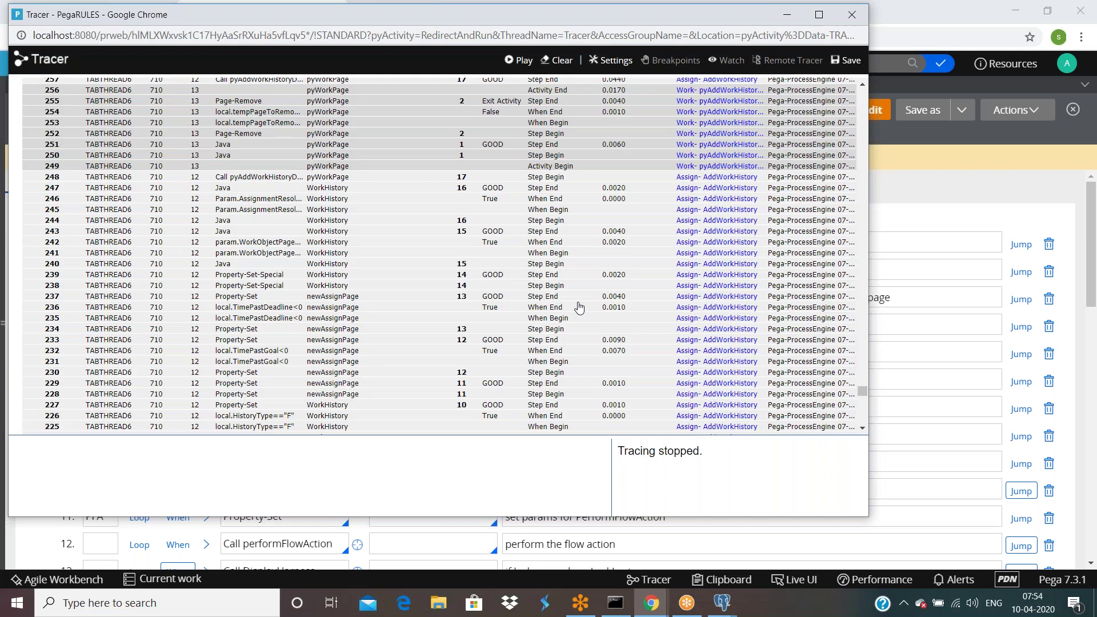
{"action": "scroll", "coordinate": [579, 308], "scroll_direction": "up", "scroll_amount": 20}
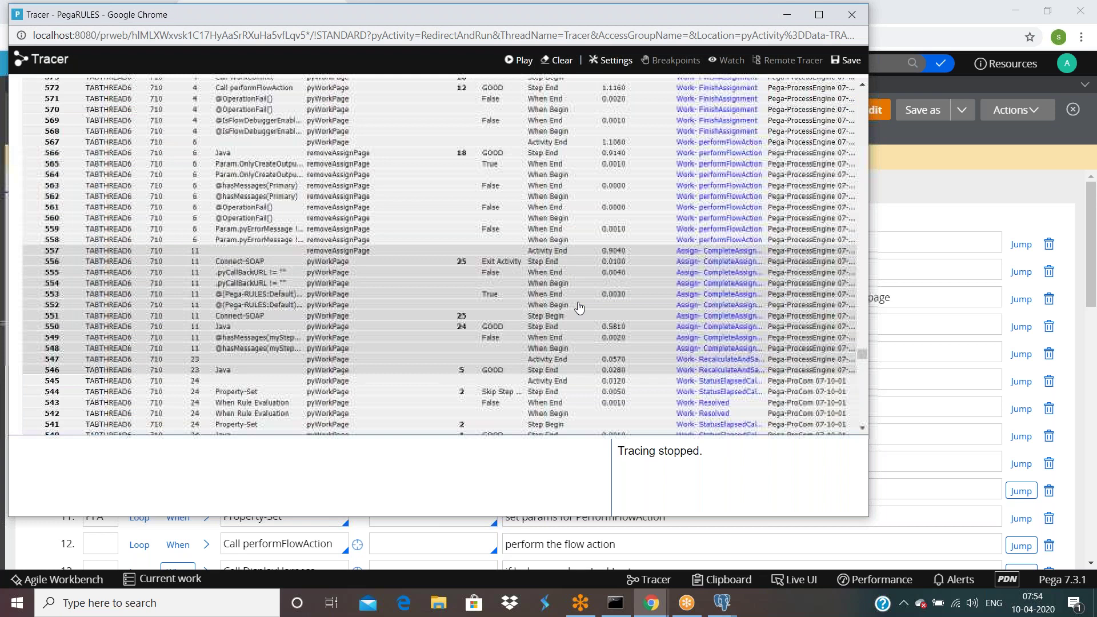
{"action": "scroll", "coordinate": [579, 308], "scroll_direction": "up", "scroll_amount": 20}
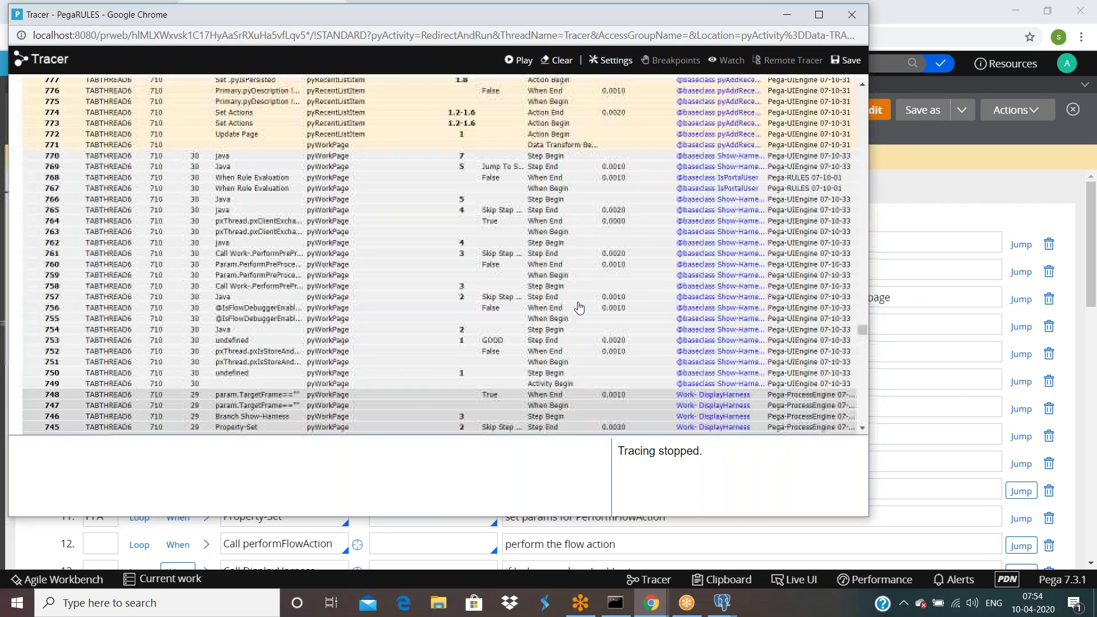
{"action": "scroll", "coordinate": [579, 308], "scroll_direction": "up", "scroll_amount": 20}
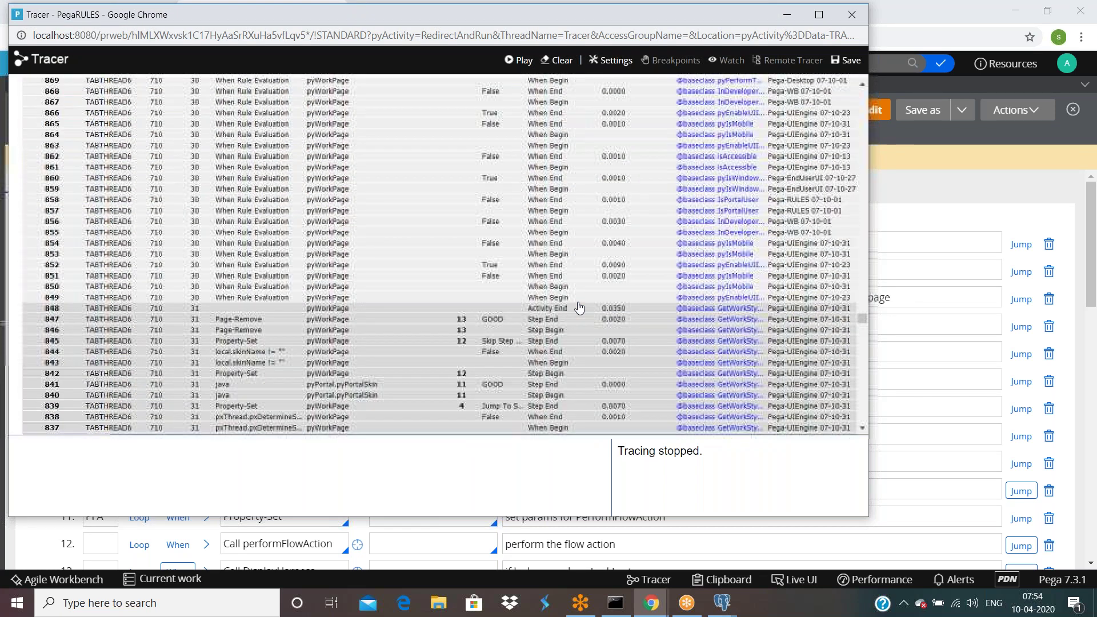
{"action": "scroll", "coordinate": [580, 308], "scroll_direction": "up", "scroll_amount": 20}
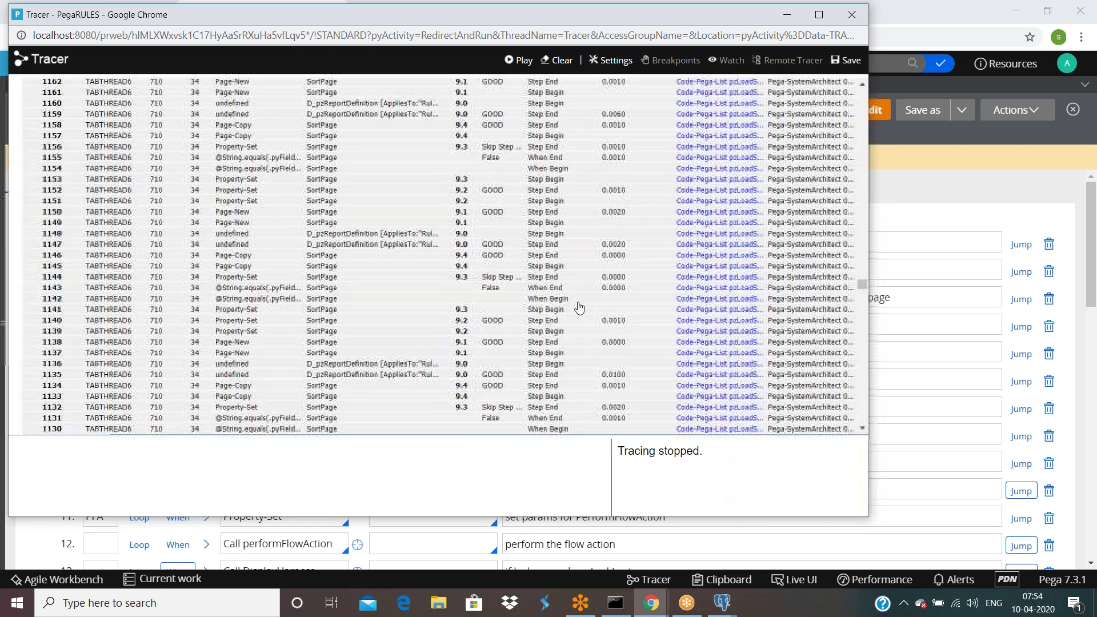
{"action": "scroll", "coordinate": [580, 308], "scroll_direction": "up", "scroll_amount": 5}
{"action": "left_click_drag", "start_coordinate": [863, 279], "coordinate": [863, 447]}
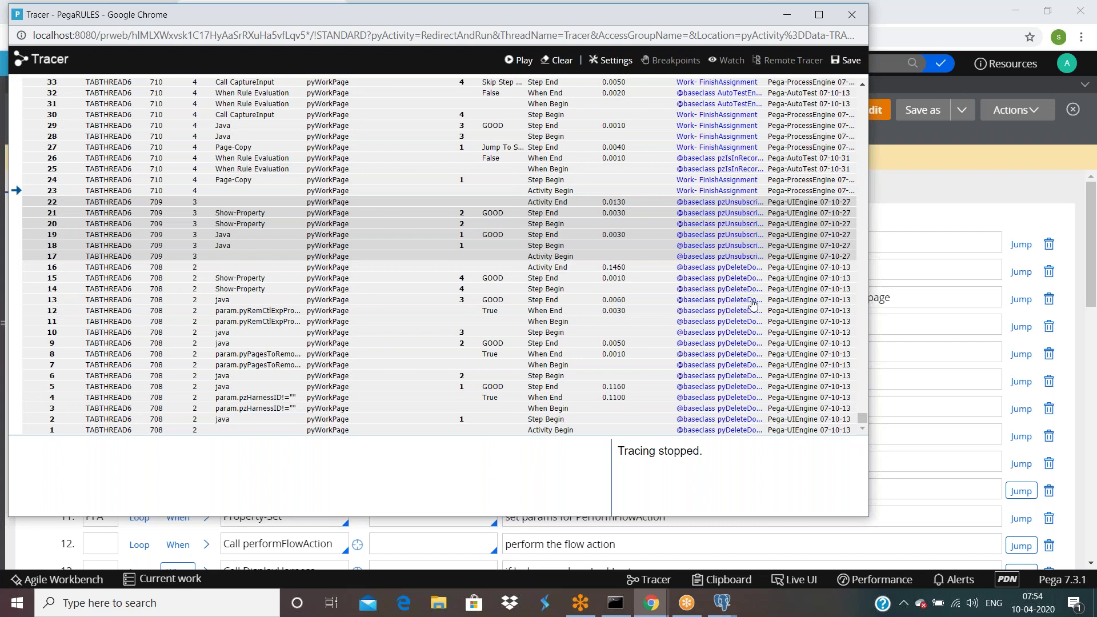
Step: Compare the handleClientErrors events in the trace with step 5 of the FinishAssignment activity
{"action": "scroll", "coordinate": [754, 306], "scroll_direction": "up", "scroll_amount": 5}
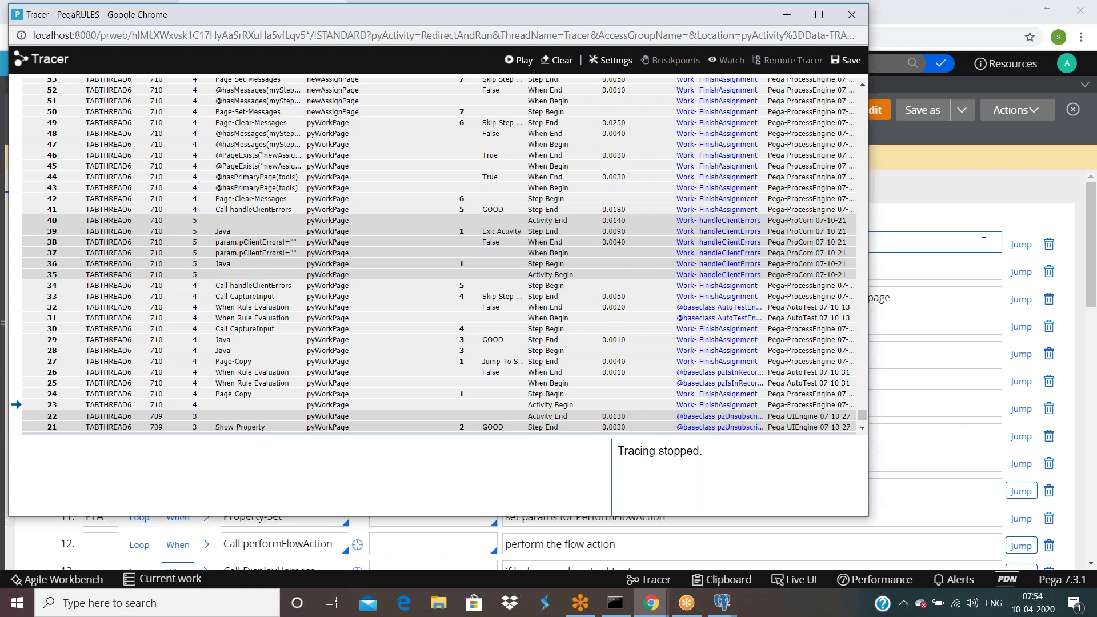
{"action": "left_click", "coordinate": [989, 216]}
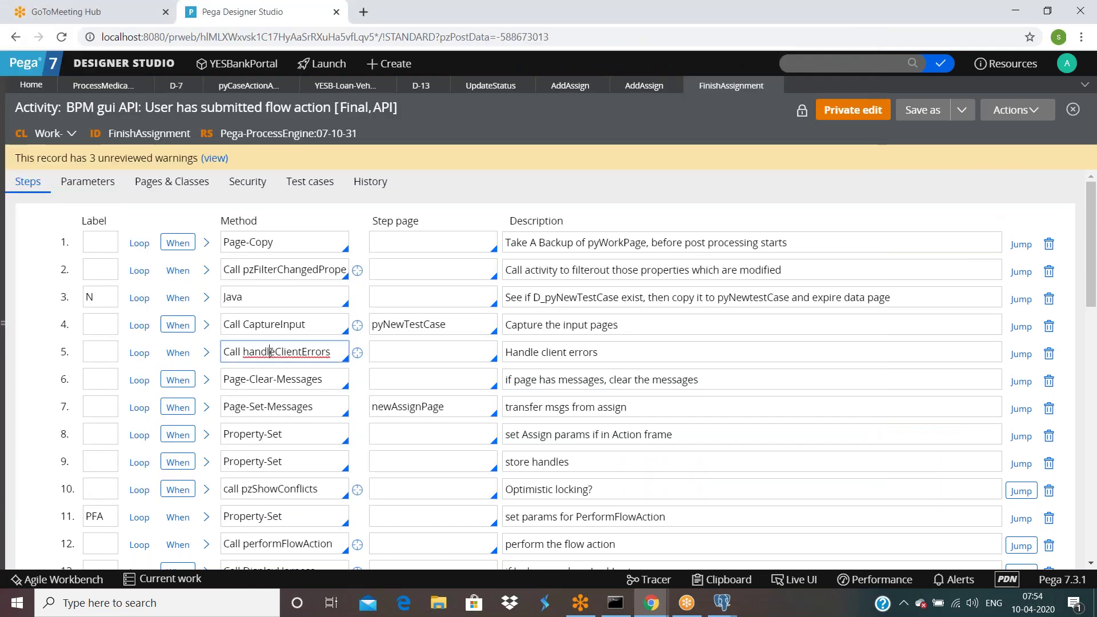
{"action": "left_click", "coordinate": [654, 605]}
{"action": "mouse_move", "coordinate": [655, 607]}
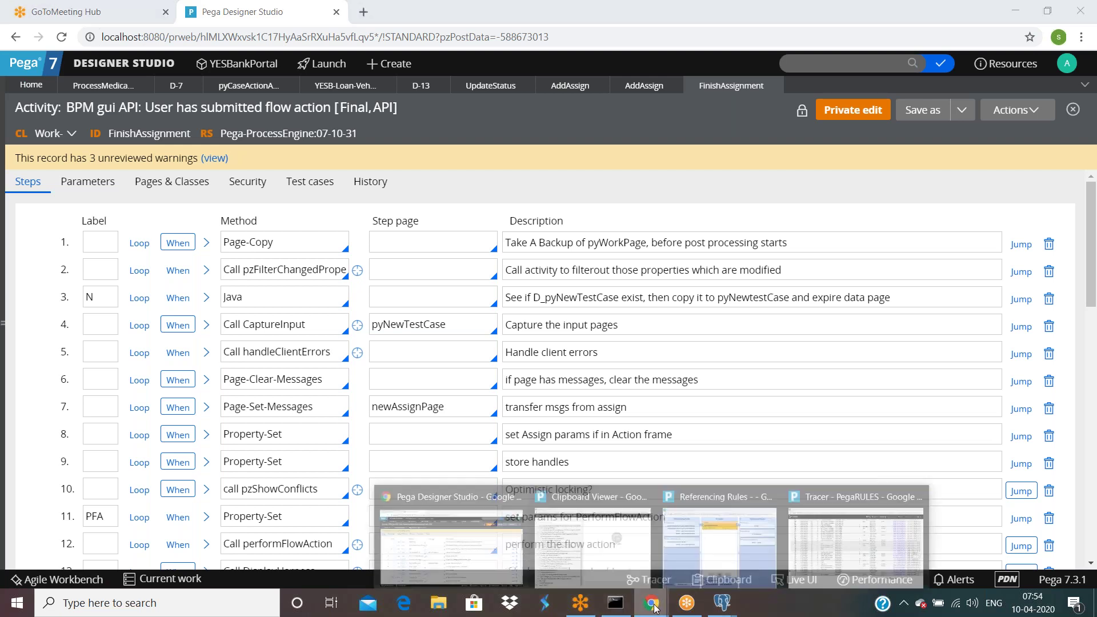
{"action": "left_click", "coordinate": [856, 543]}
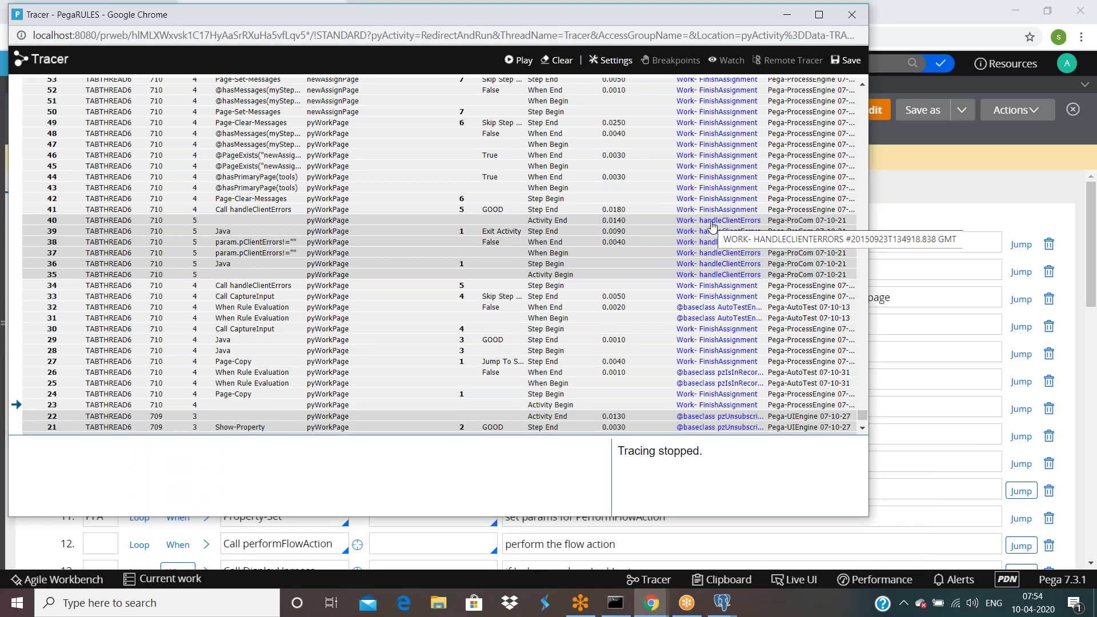
{"action": "left_click", "coordinate": [463, 207]}
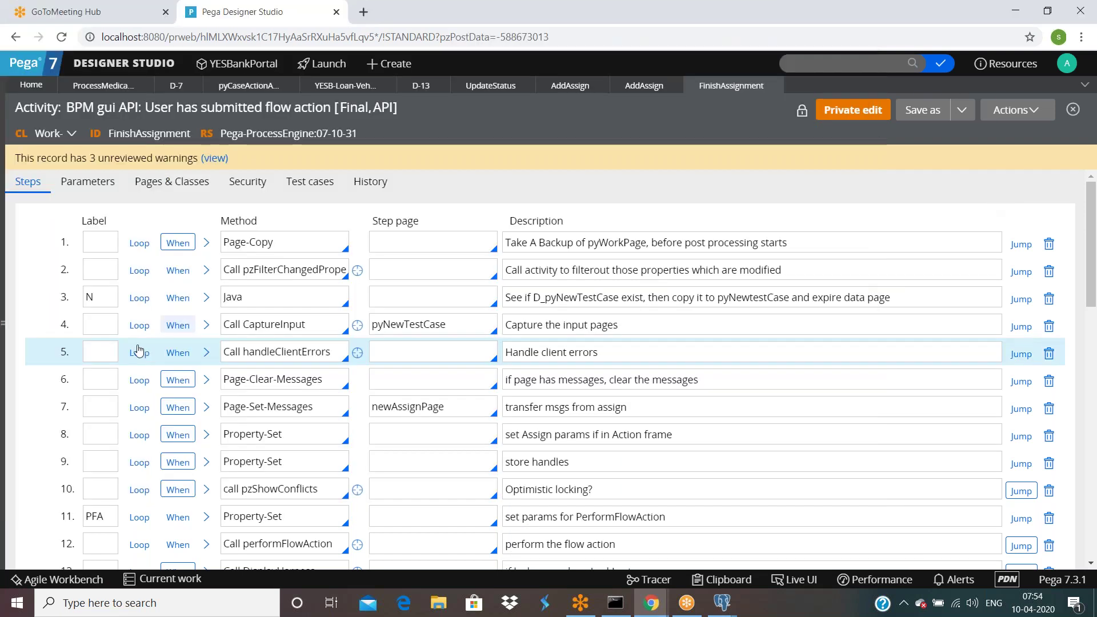
{"action": "mouse_move", "coordinate": [663, 609]}
{"action": "left_click", "coordinate": [856, 540]}
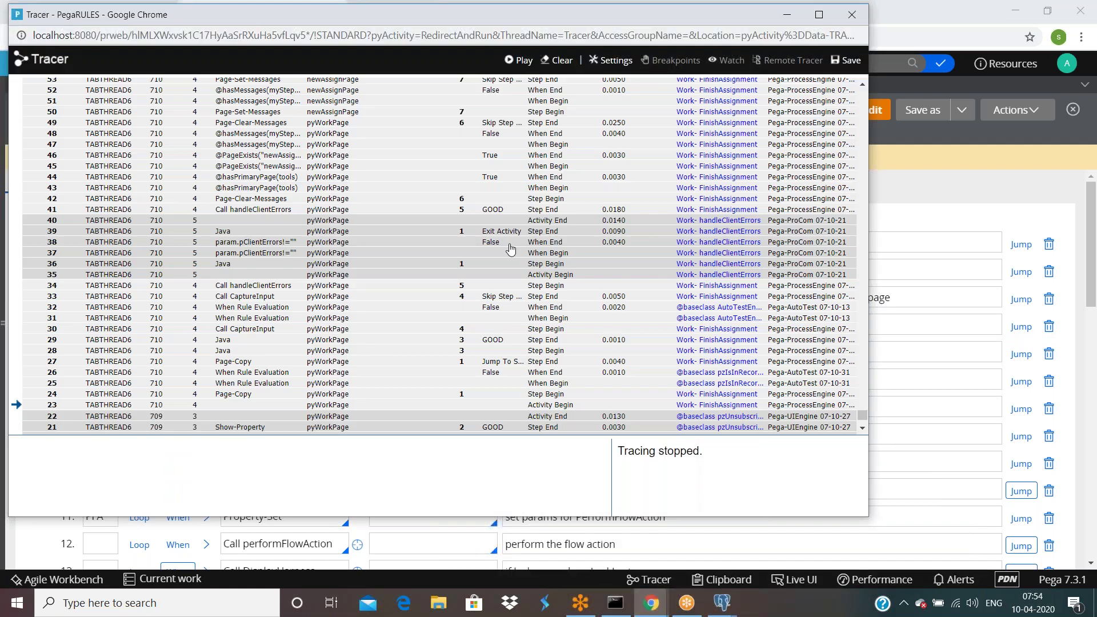
Step: Follow the trace from performFlowAction to its Validate call, and open performFlowAction from step 12 of FinishAssignment
{"action": "scroll", "coordinate": [512, 252], "scroll_direction": "up", "scroll_amount": 9}
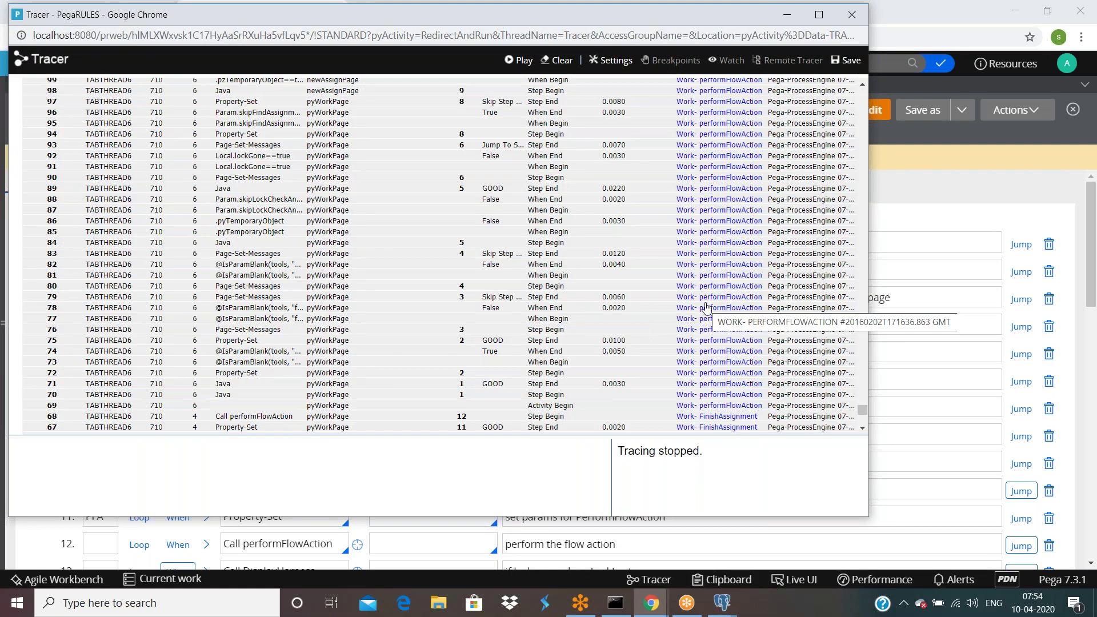
{"action": "scroll", "coordinate": [721, 326], "scroll_direction": "up", "scroll_amount": 4}
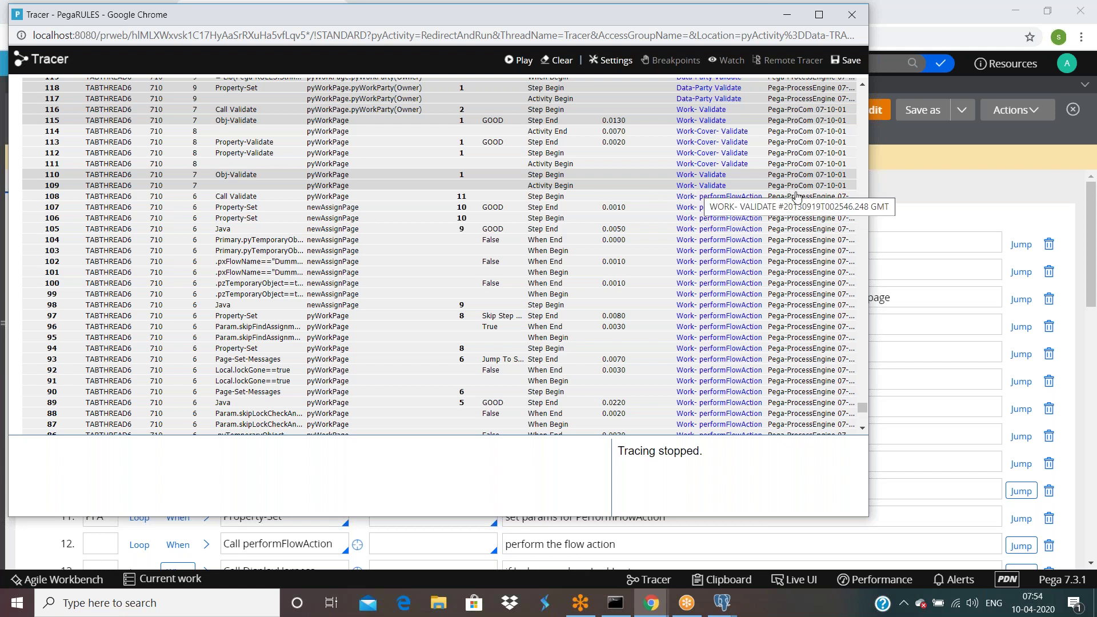
{"action": "left_click", "coordinate": [982, 204]}
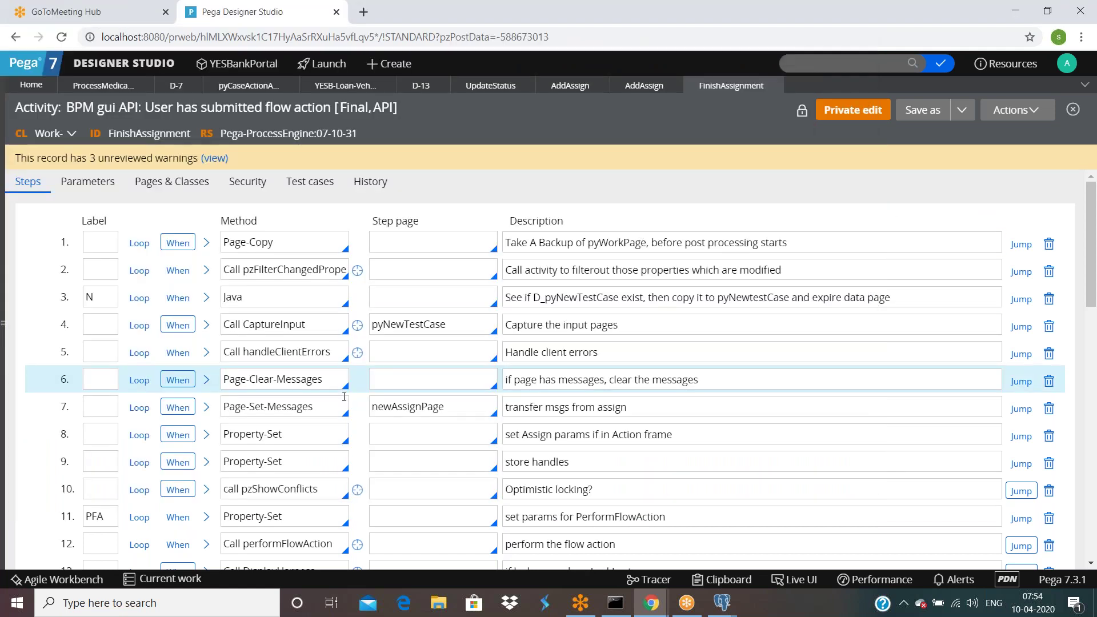
{"action": "scroll", "coordinate": [351, 487], "scroll_direction": "down", "scroll_amount": 3}
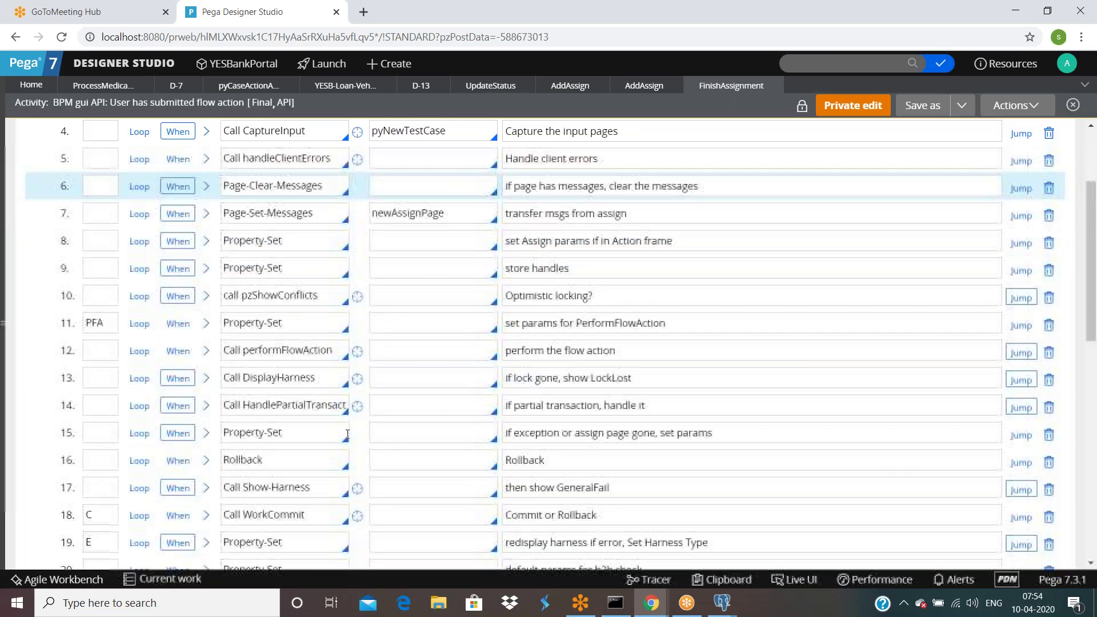
{"action": "left_click", "coordinate": [357, 349]}
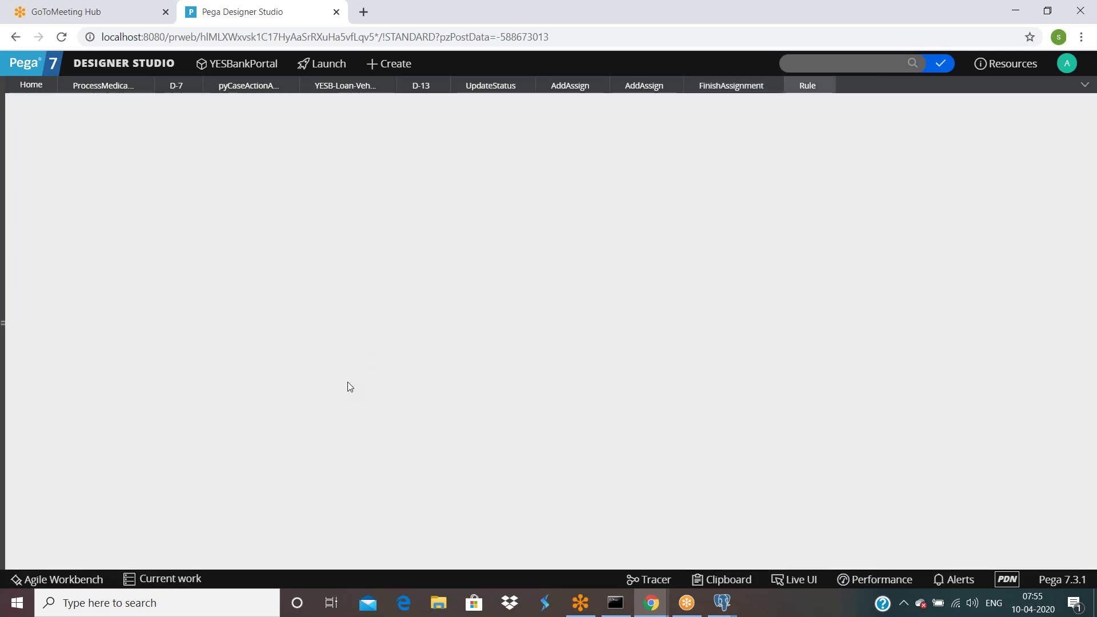
Step: Open the Validate activity called in step 11 of performFlowAction to validate the work object
{"action": "scroll", "coordinate": [332, 342], "scroll_direction": "down", "scroll_amount": 1}
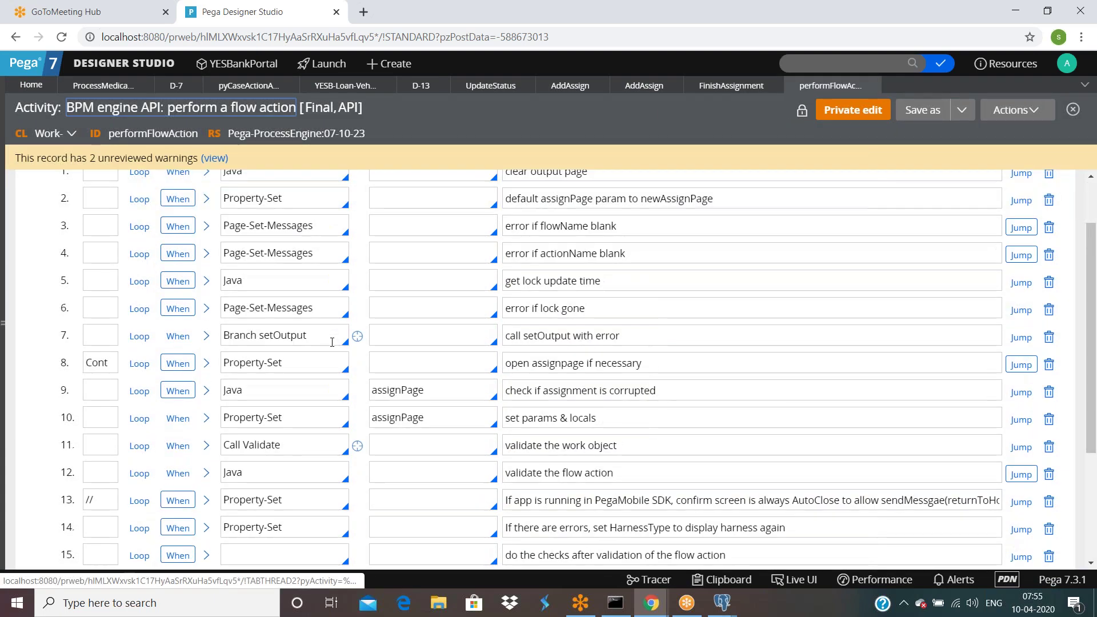
{"action": "scroll", "coordinate": [332, 342], "scroll_direction": "down", "scroll_amount": 3}
{"action": "double_click", "coordinate": [293, 270]}
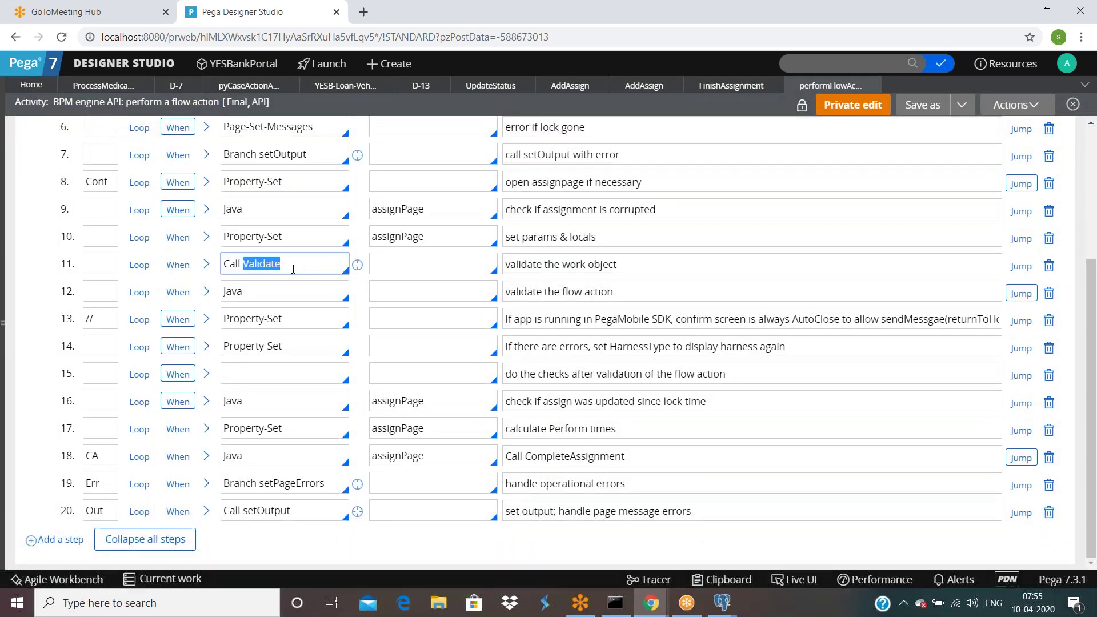
{"action": "left_click", "coordinate": [358, 267]}
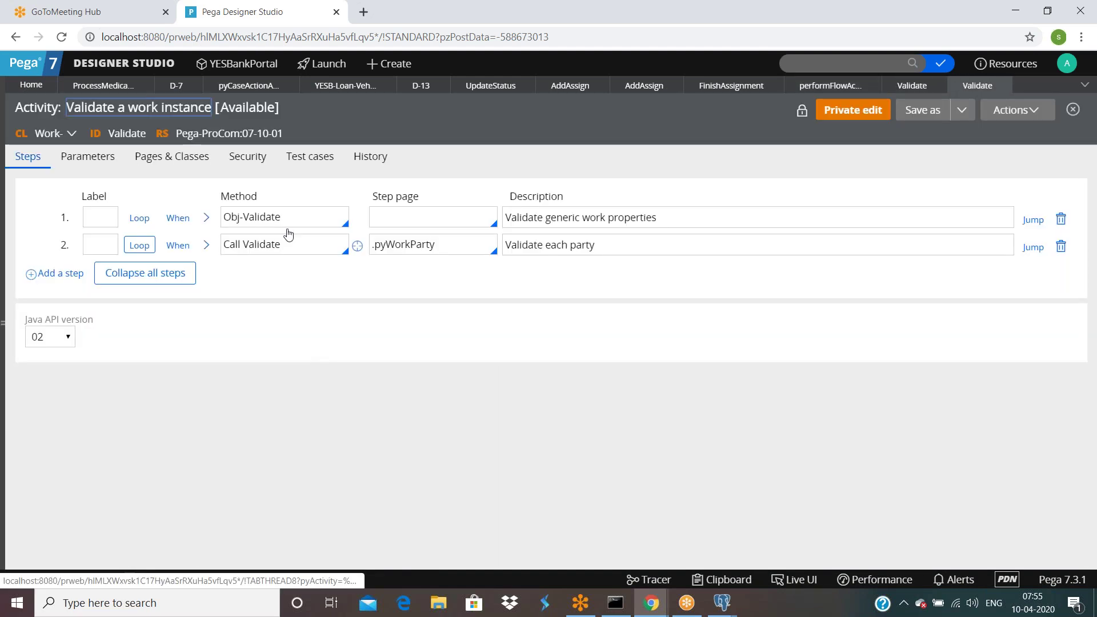
Step: Open the party Validate activity called in step 2 of the Work- Validate activity
{"action": "left_click", "coordinate": [289, 247]}
{"action": "double_click", "coordinate": [289, 247]}
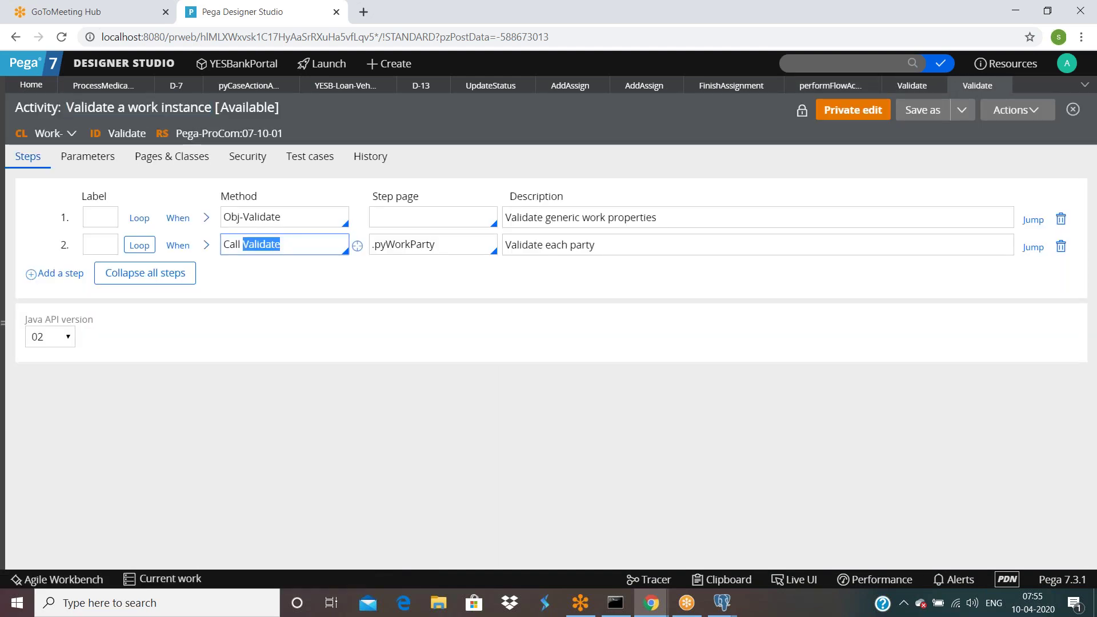
{"action": "left_click", "coordinate": [358, 247]}
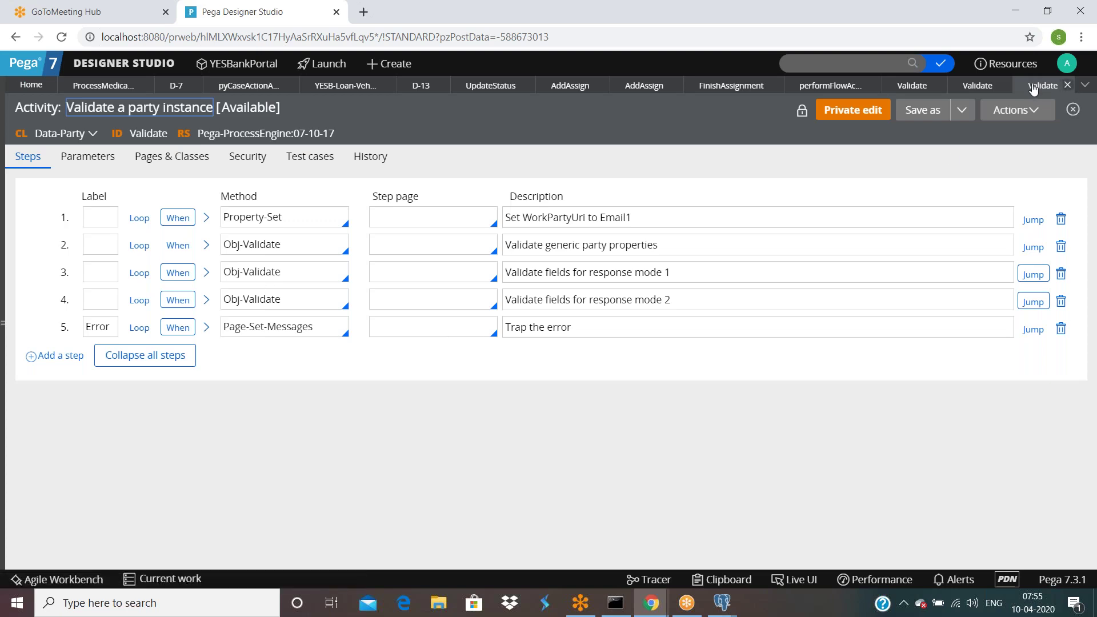
Step: Return to the Tracer and follow the Work- and Data-Party Validate events through performFlowAction up to the start of CompleteAssignment
{"action": "left_click", "coordinate": [651, 603]}
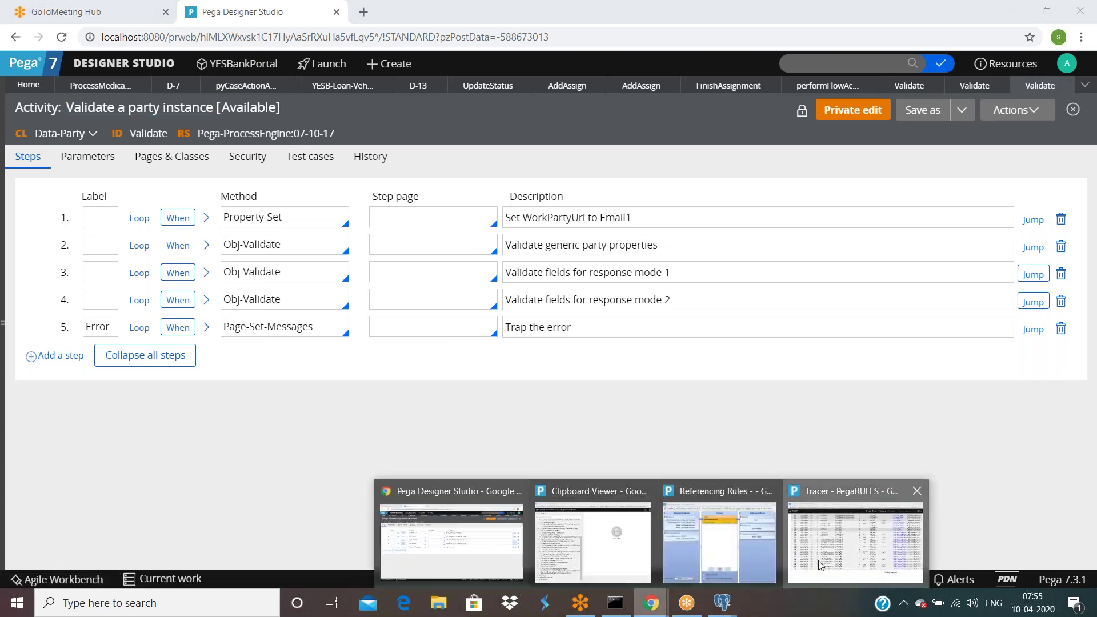
{"action": "left_click", "coordinate": [819, 561]}
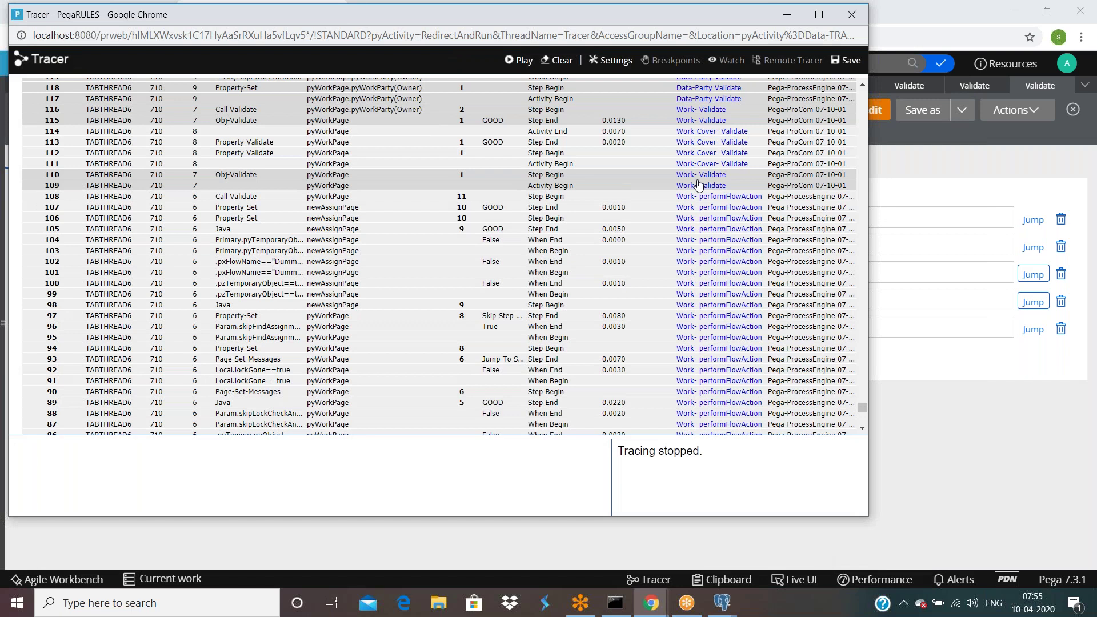
{"action": "scroll", "coordinate": [720, 206], "scroll_direction": "up", "scroll_amount": 1}
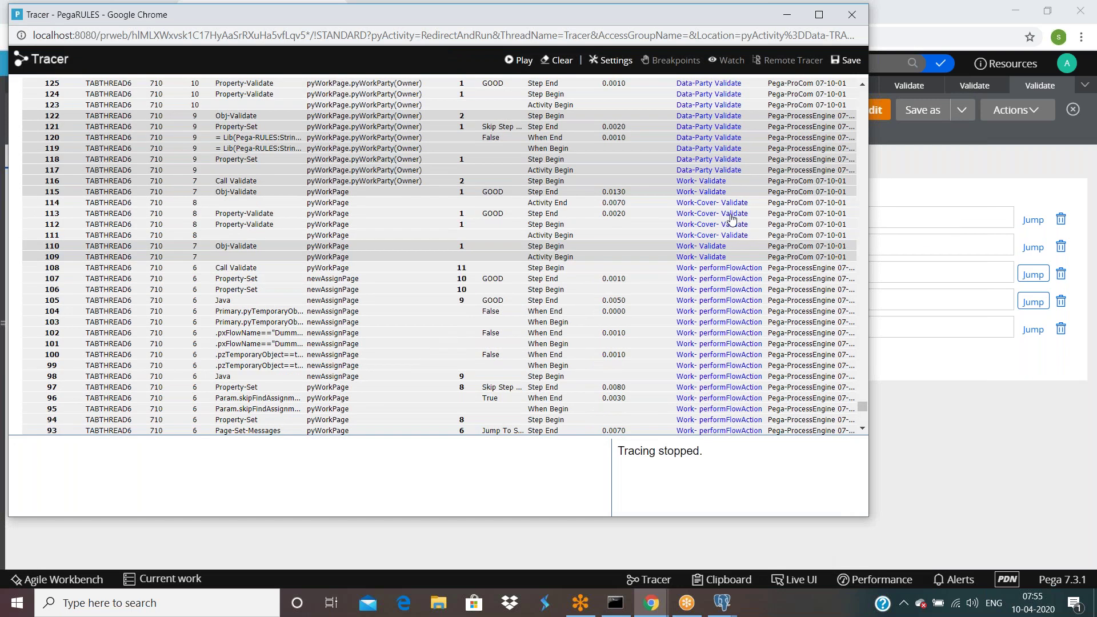
{"action": "scroll", "coordinate": [732, 219], "scroll_direction": "up", "scroll_amount": 3}
{"action": "scroll", "coordinate": [731, 218], "scroll_direction": "up", "scroll_amount": 2}
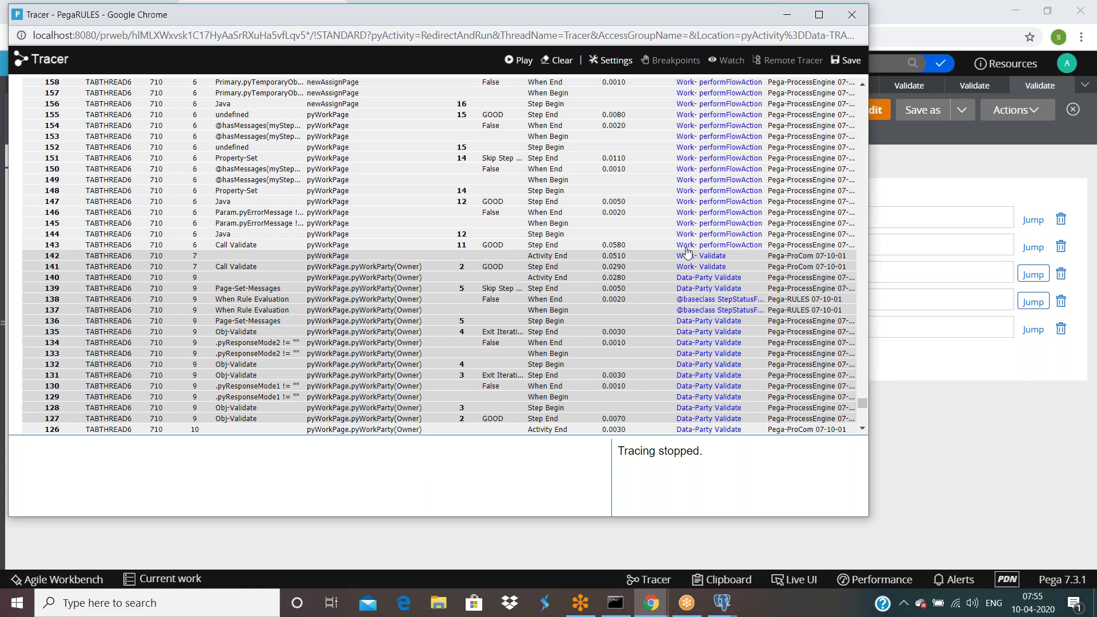
{"action": "scroll", "coordinate": [687, 252], "scroll_direction": "up", "scroll_amount": 2}
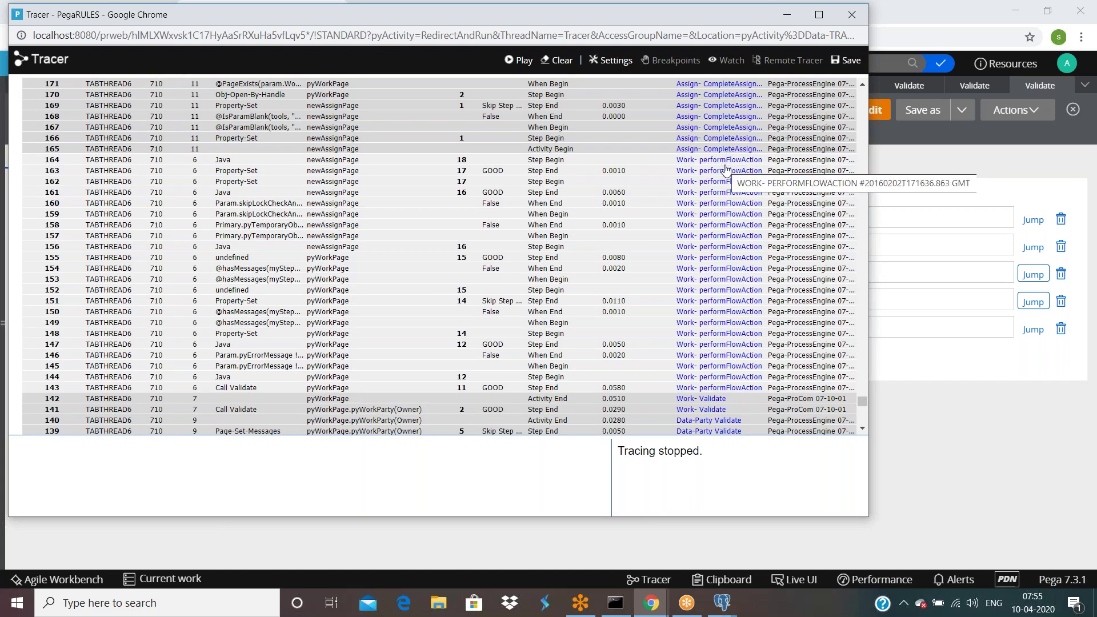
Step: Leave the Tracer and close the open Validate activities to return to performFlowAction
{"action": "left_click", "coordinate": [919, 159]}
{"action": "left_click", "coordinate": [1062, 84]}
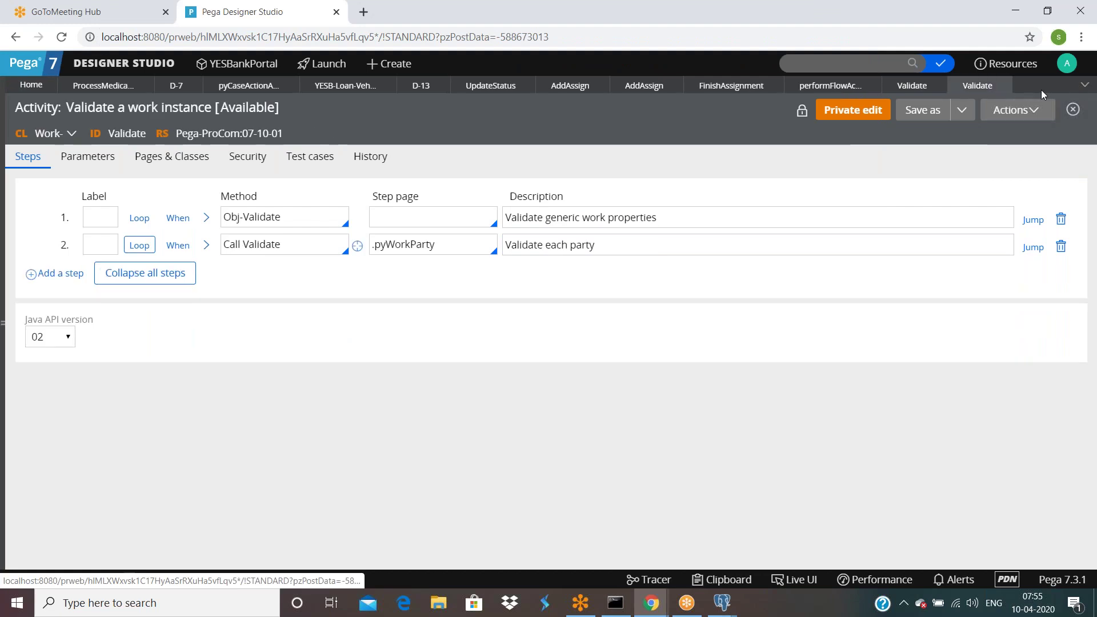
{"action": "left_click", "coordinate": [1003, 86]}
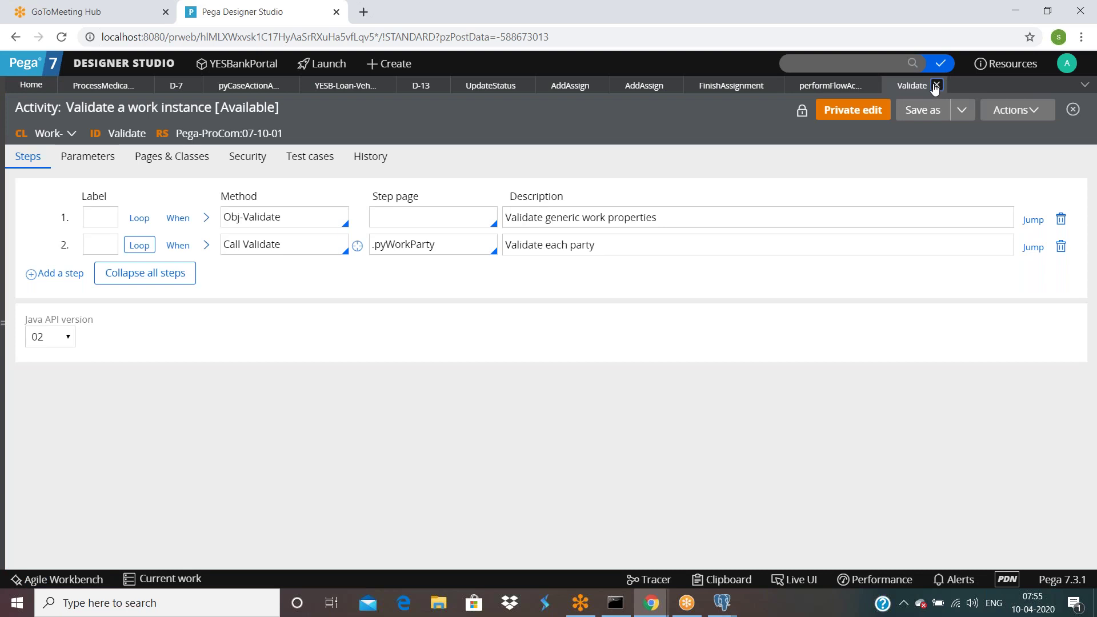
{"action": "left_click", "coordinate": [936, 85]}
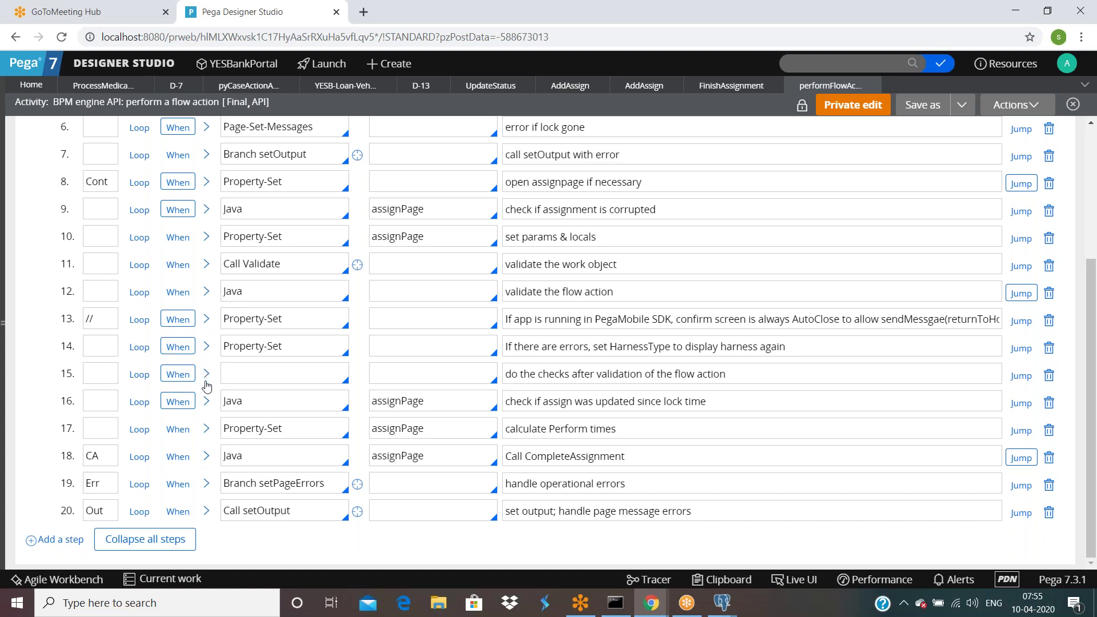
Step: Expand step 16 of performFlowAction and examine the Java that checks whether the assignment was updated since lock time
{"action": "left_click", "coordinate": [207, 402]}
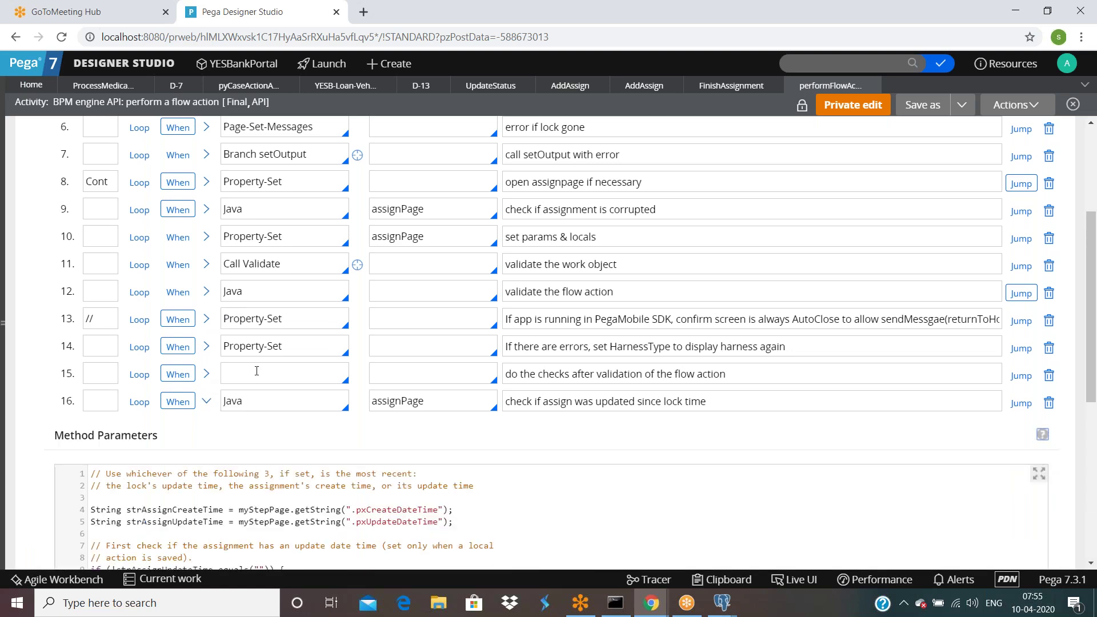
{"action": "scroll", "coordinate": [258, 372], "scroll_direction": "down", "scroll_amount": 4}
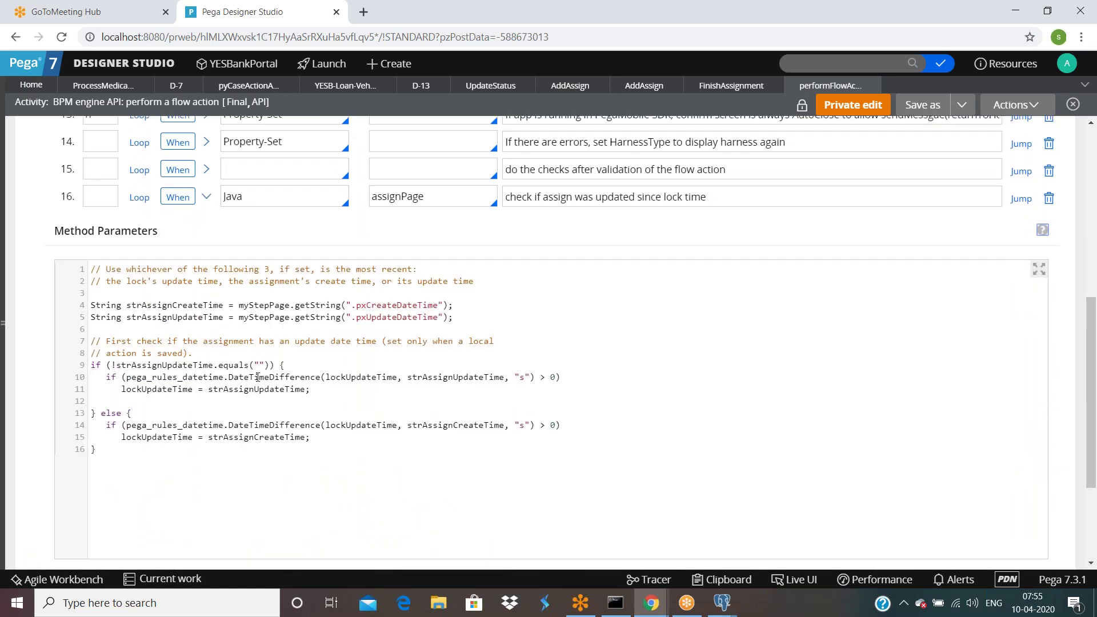
{"action": "scroll", "coordinate": [209, 227], "scroll_direction": "up", "scroll_amount": 2}
Step: Expand step 12 of performFlowAction and examine the Java that validates the flow action through to its end
{"action": "left_click", "coordinate": [208, 222]}
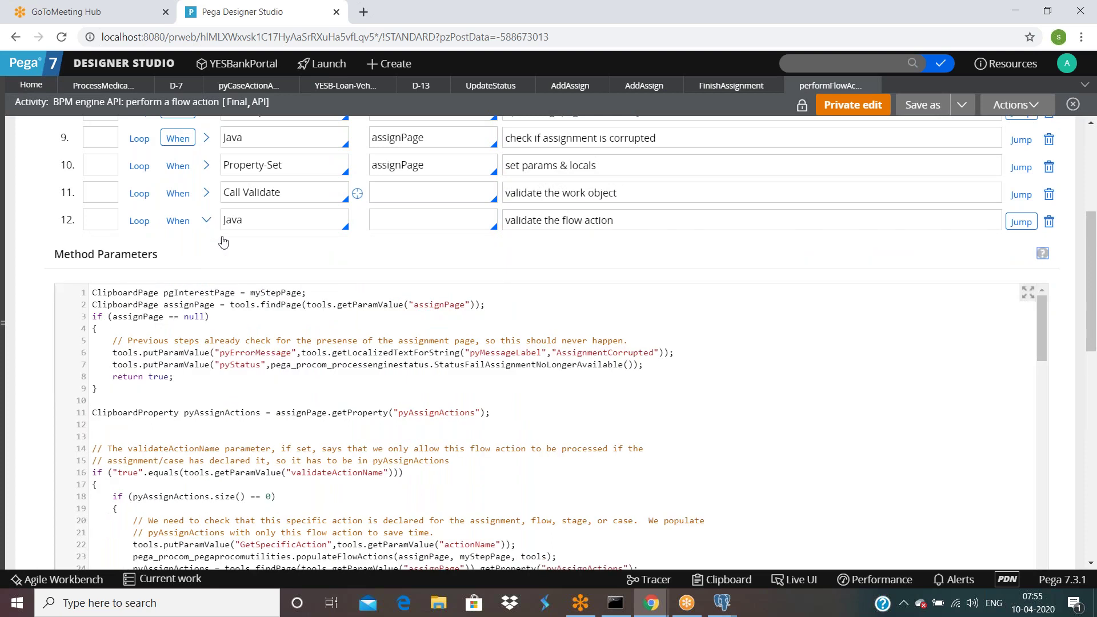
{"action": "scroll", "coordinate": [568, 395], "scroll_direction": "down", "scroll_amount": 2}
{"action": "scroll", "coordinate": [568, 394], "scroll_direction": "up", "scroll_amount": 2}
{"action": "scroll", "coordinate": [610, 258], "scroll_direction": "down", "scroll_amount": 1}
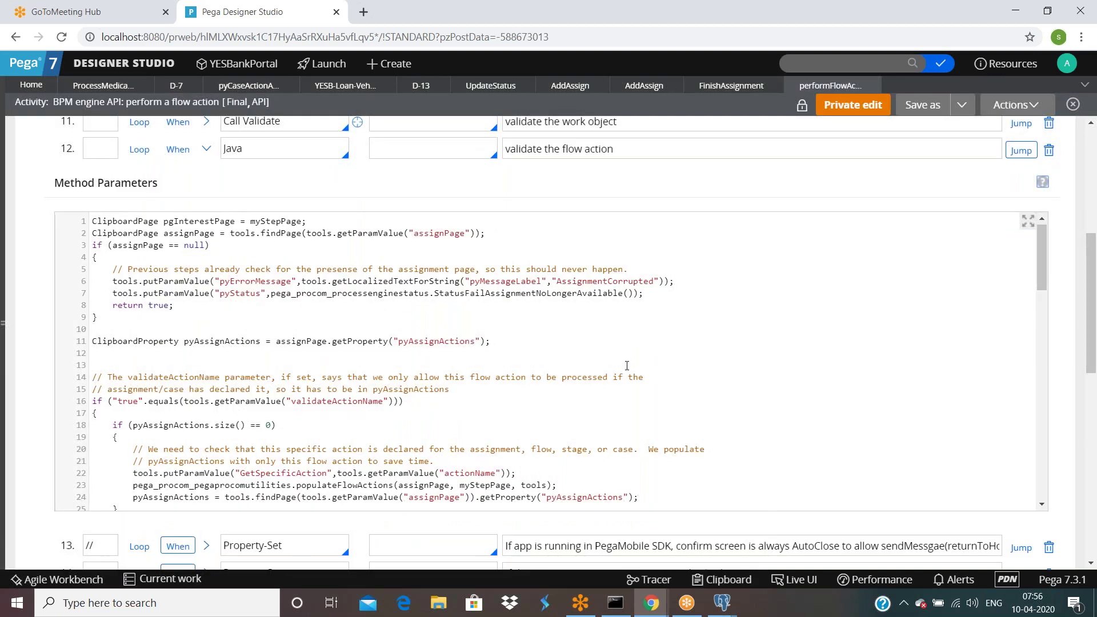
{"action": "scroll", "coordinate": [627, 365], "scroll_direction": "down", "scroll_amount": 6}
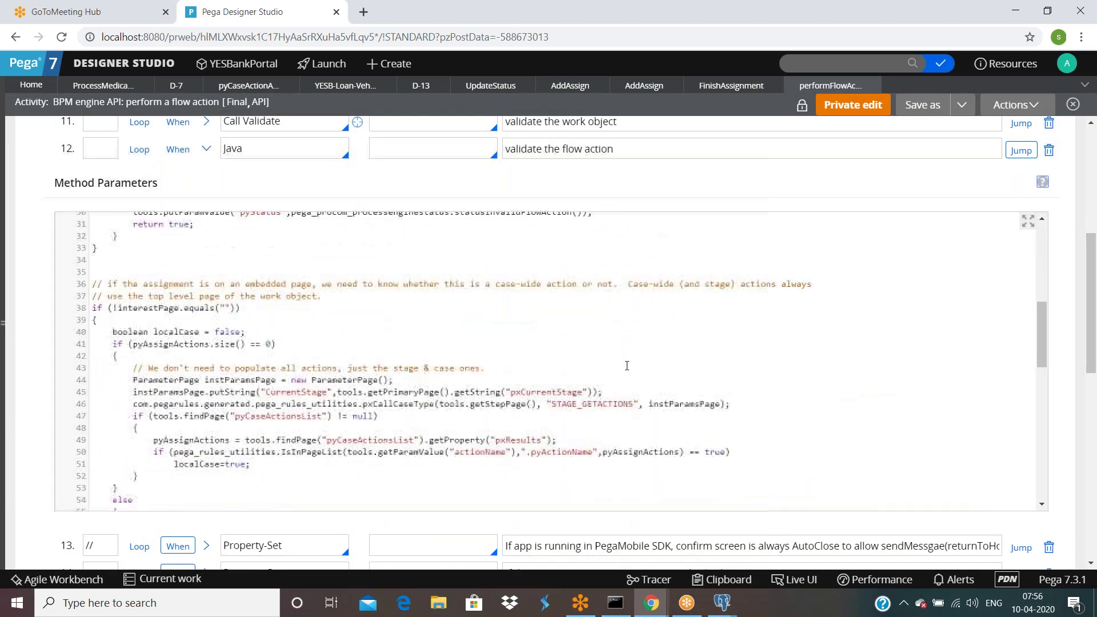
{"action": "scroll", "coordinate": [627, 366], "scroll_direction": "down", "scroll_amount": 4}
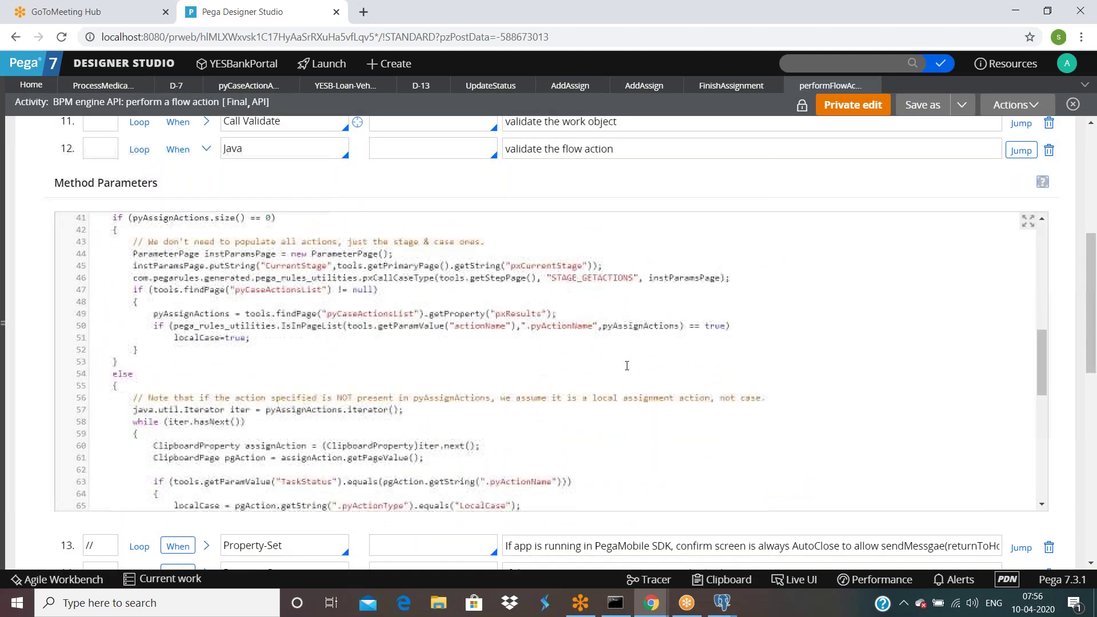
{"action": "scroll", "coordinate": [627, 366], "scroll_direction": "down", "scroll_amount": 4}
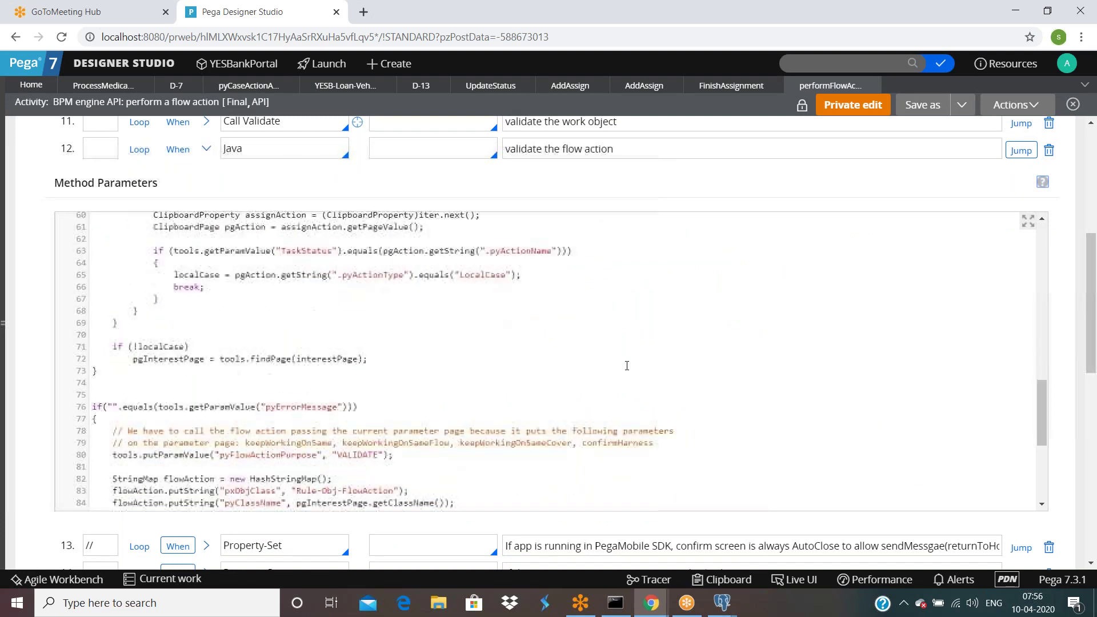
{"action": "scroll", "coordinate": [627, 365], "scroll_direction": "down", "scroll_amount": 8}
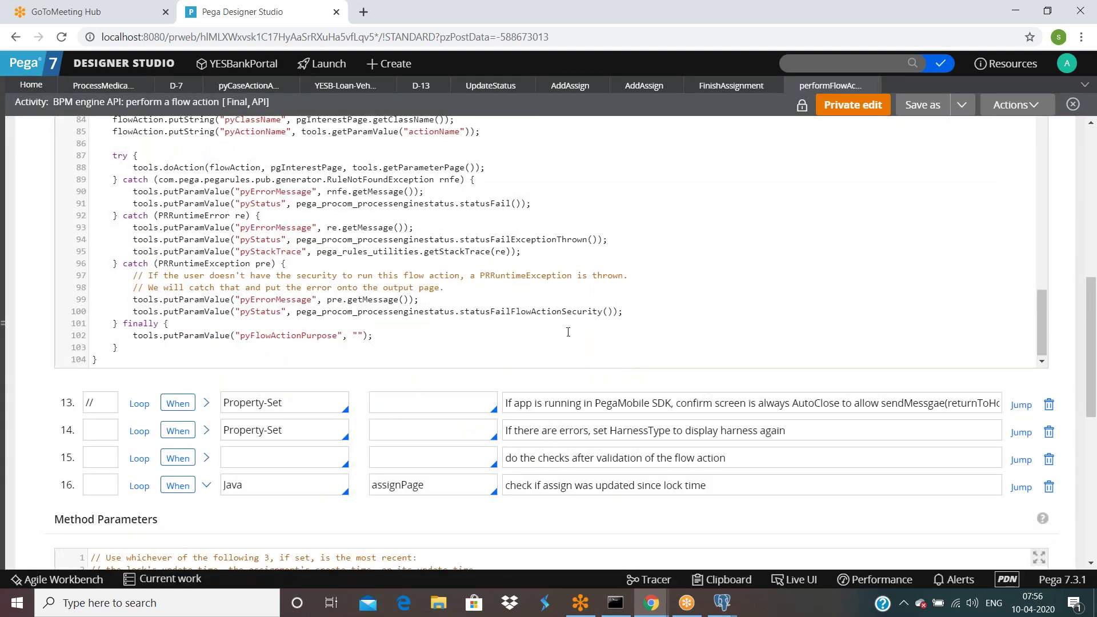
Step: Check the Tracer events from performFlowAction step 12 through CompleteAssignment into AddWorkHistory, and return to the performFlowAction activity
{"action": "mouse_move", "coordinate": [651, 603]}
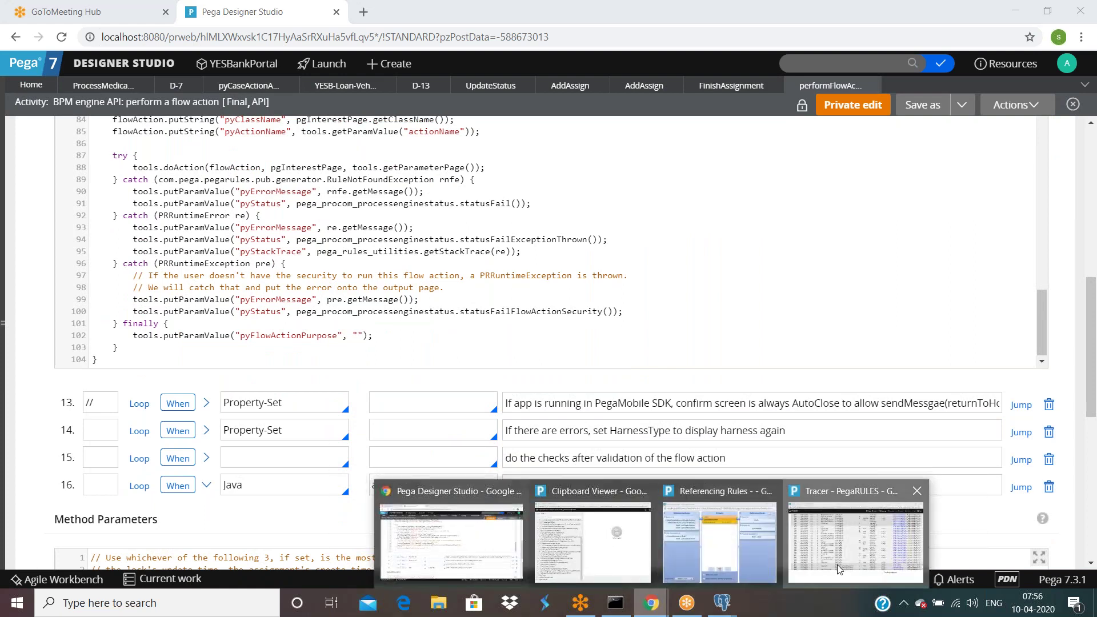
{"action": "left_click", "coordinate": [838, 565]}
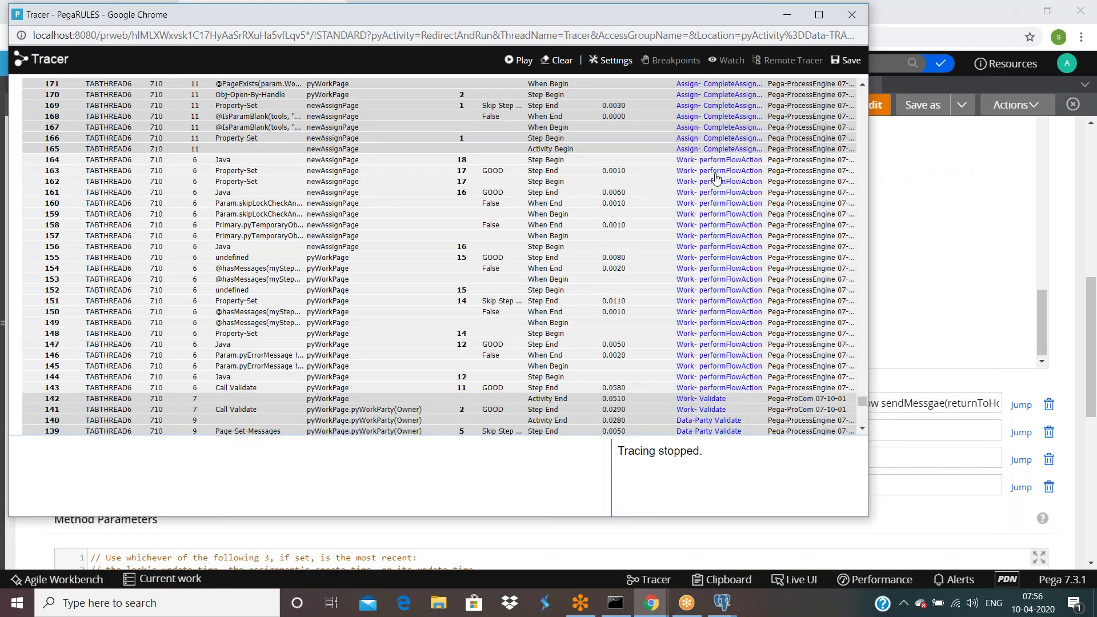
{"action": "scroll", "coordinate": [717, 178], "scroll_direction": "up", "scroll_amount": 8}
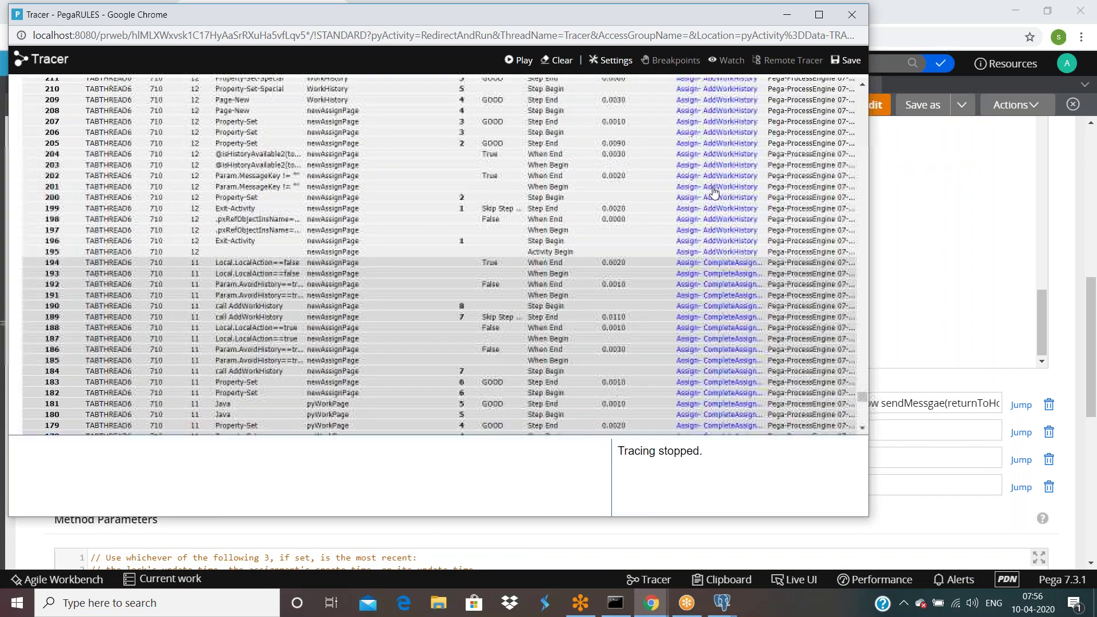
{"action": "left_click", "coordinate": [930, 232]}
Step: Expand step 18 of performFlowAction and examine the Java line that calls the CompleteAssignment activity
{"action": "scroll", "coordinate": [492, 399], "scroll_direction": "down", "scroll_amount": 5}
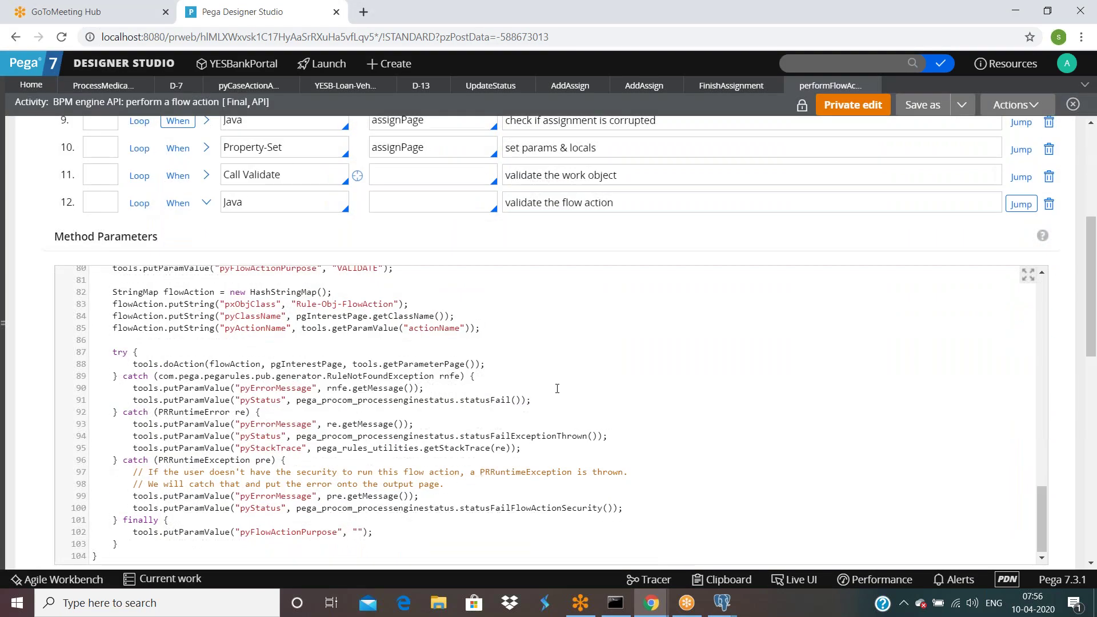
{"action": "scroll", "coordinate": [557, 389], "scroll_direction": "down", "scroll_amount": 5}
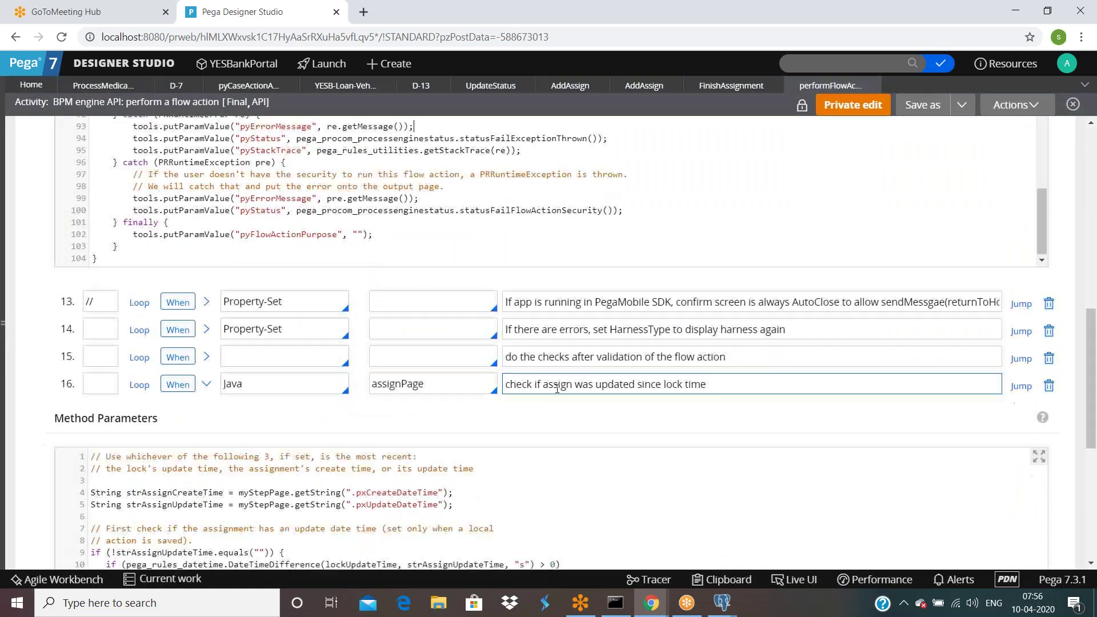
{"action": "scroll", "coordinate": [557, 389], "scroll_direction": "down", "scroll_amount": 6}
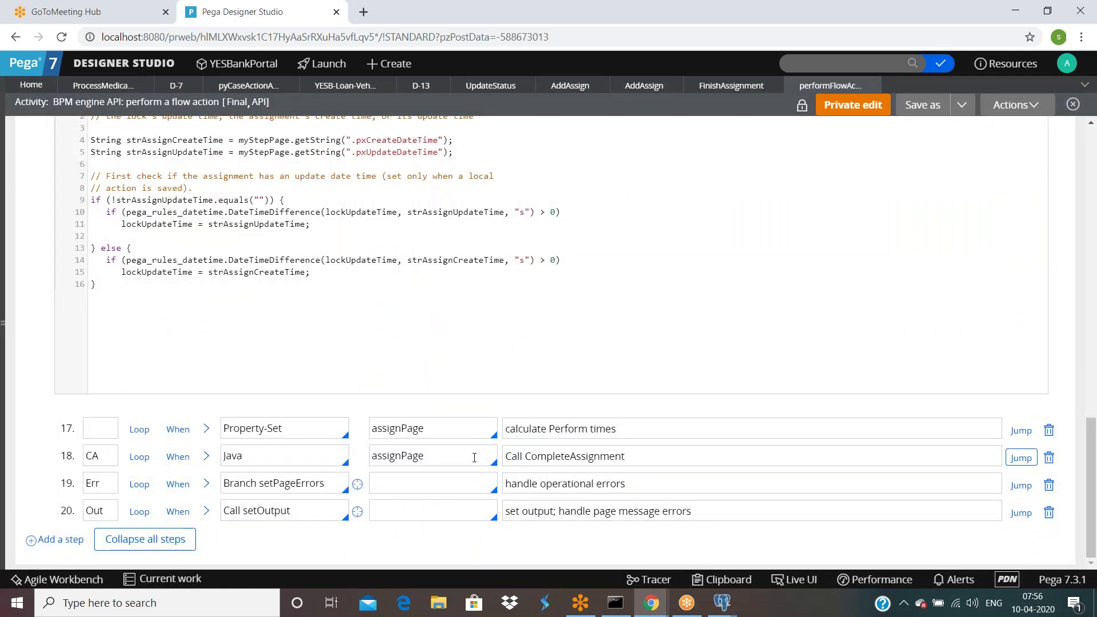
{"action": "left_click", "coordinate": [207, 456]}
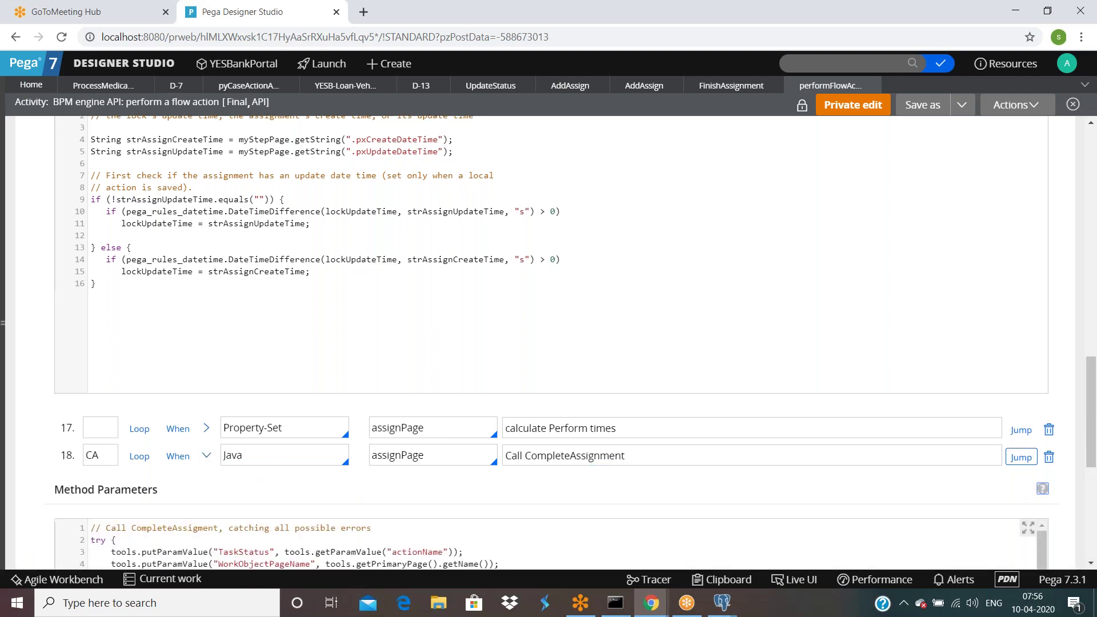
{"action": "scroll", "coordinate": [316, 176], "scroll_direction": "down", "scroll_amount": 5}
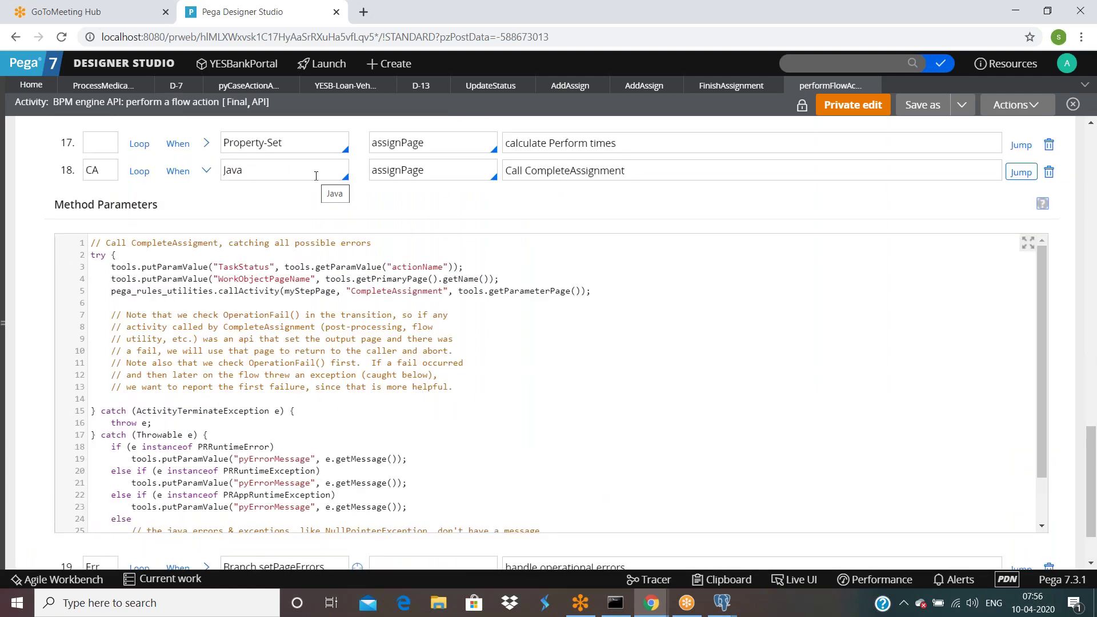
{"action": "scroll", "coordinate": [396, 291], "scroll_direction": "down", "scroll_amount": 1}
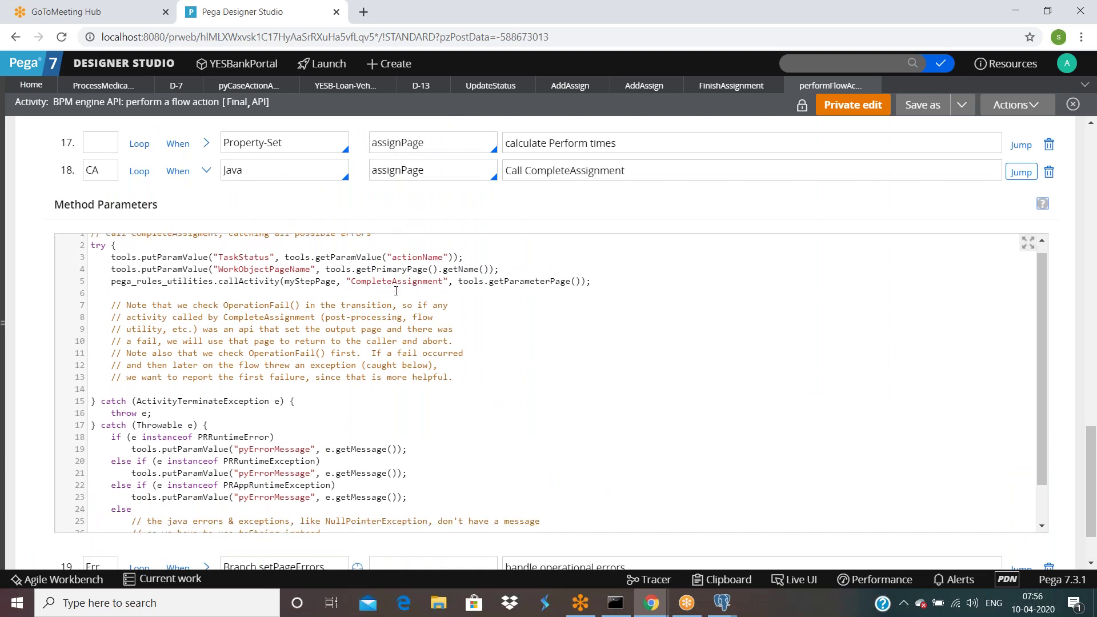
{"action": "scroll", "coordinate": [396, 291], "scroll_direction": "down", "scroll_amount": 3}
{"action": "scroll", "coordinate": [395, 339], "scroll_direction": "up", "scroll_amount": 3}
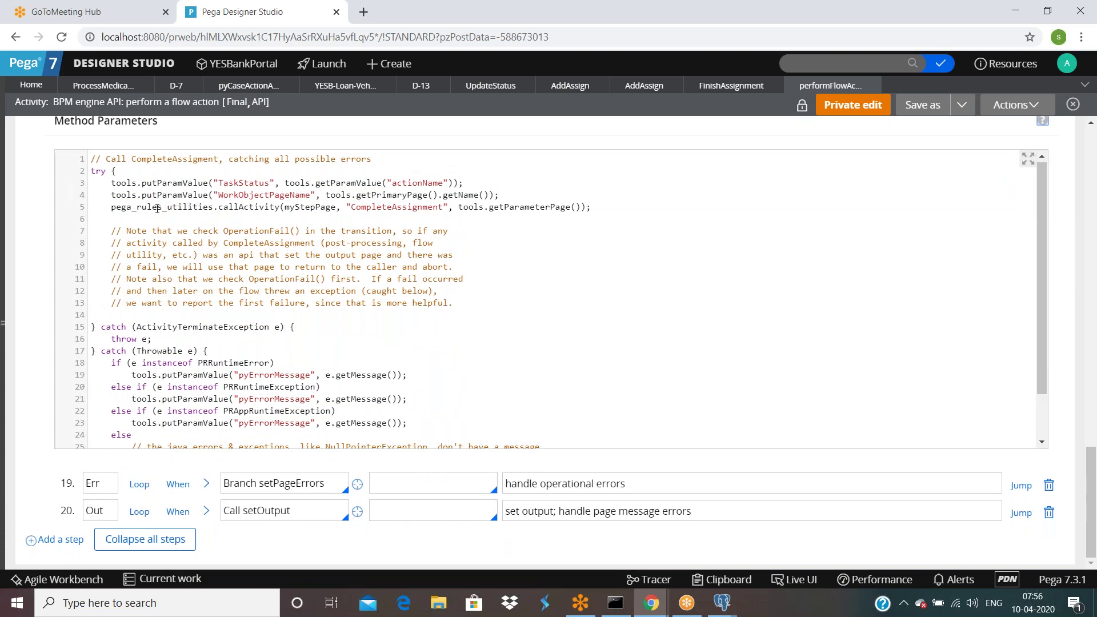
{"action": "left_click_drag", "start_coordinate": [155, 209], "coordinate": [178, 210]}
{"action": "left_click", "coordinate": [236, 209]}
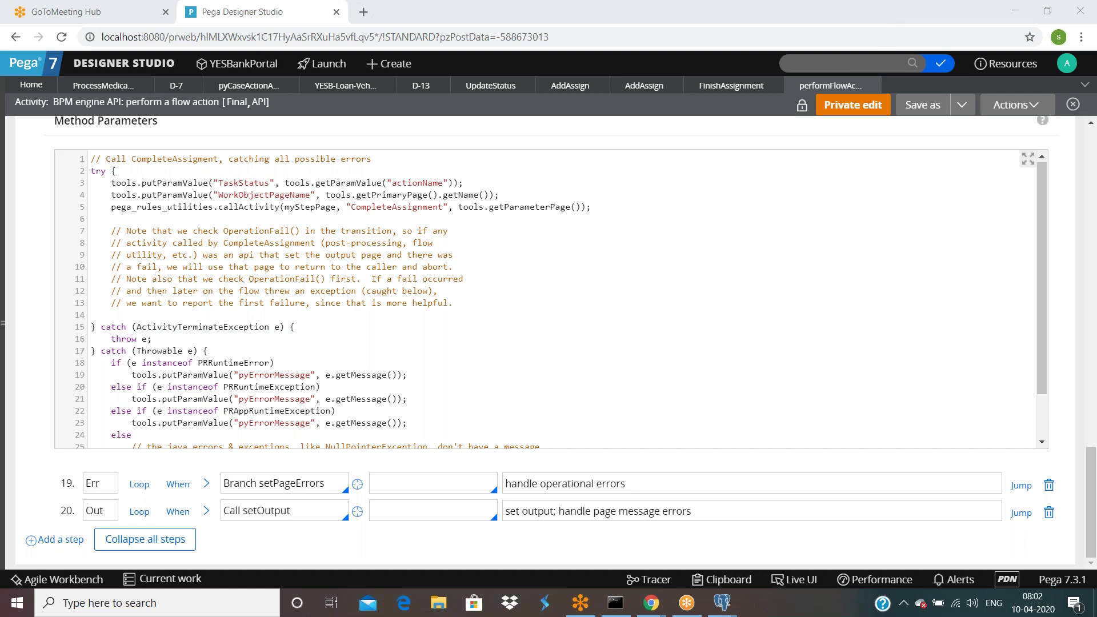
Step: Review the exception handling in the Java of step 18 alongside the neighbouring steps of performFlowAction
{"action": "left_click", "coordinate": [889, 359]}
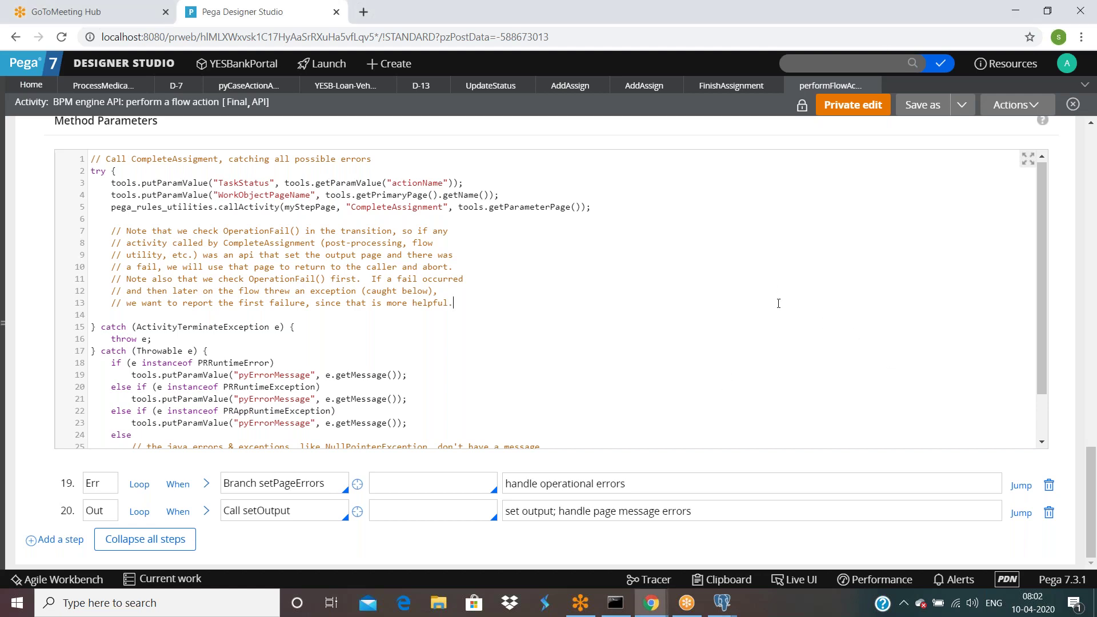
{"action": "scroll", "coordinate": [889, 360], "scroll_direction": "up", "scroll_amount": 5}
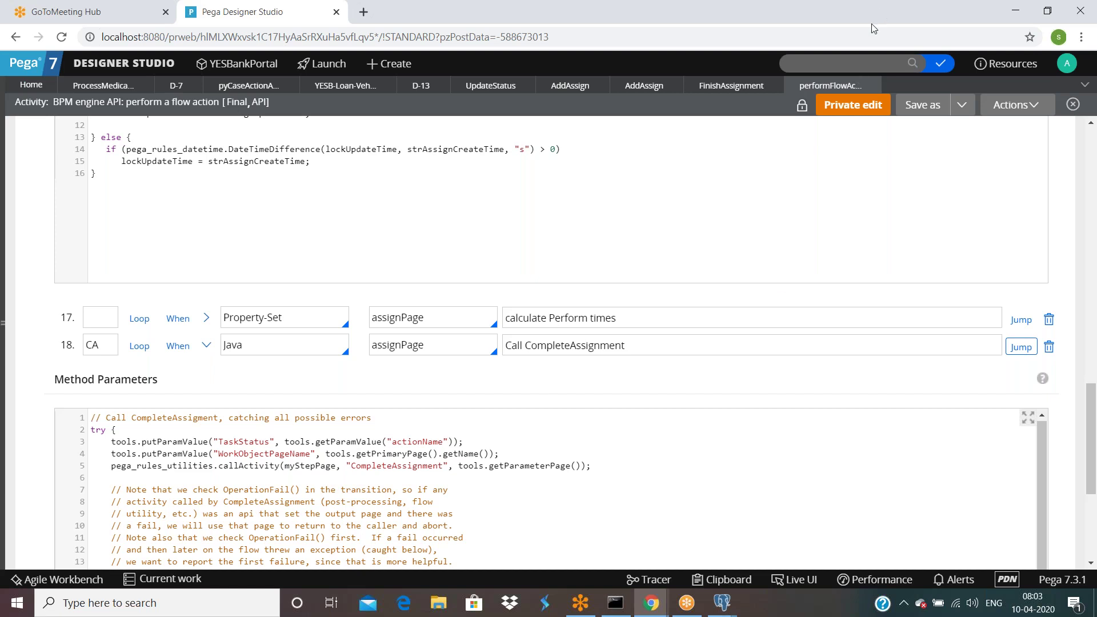
{"action": "scroll", "coordinate": [478, 434], "scroll_direction": "down", "scroll_amount": 2}
{"action": "scroll", "coordinate": [478, 417], "scroll_direction": "up", "scroll_amount": 5}
{"action": "scroll", "coordinate": [692, 389], "scroll_direction": "down", "scroll_amount": 3}
{"action": "scroll", "coordinate": [707, 311], "scroll_direction": "down", "scroll_amount": 5}
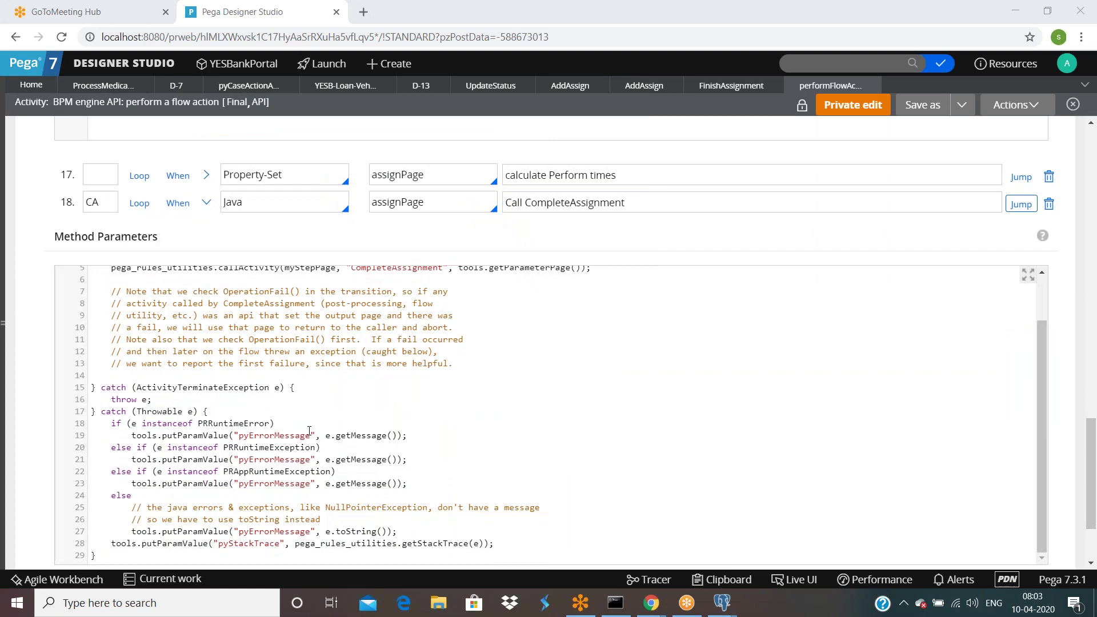
{"action": "scroll", "coordinate": [309, 431], "scroll_direction": "up", "scroll_amount": 2}
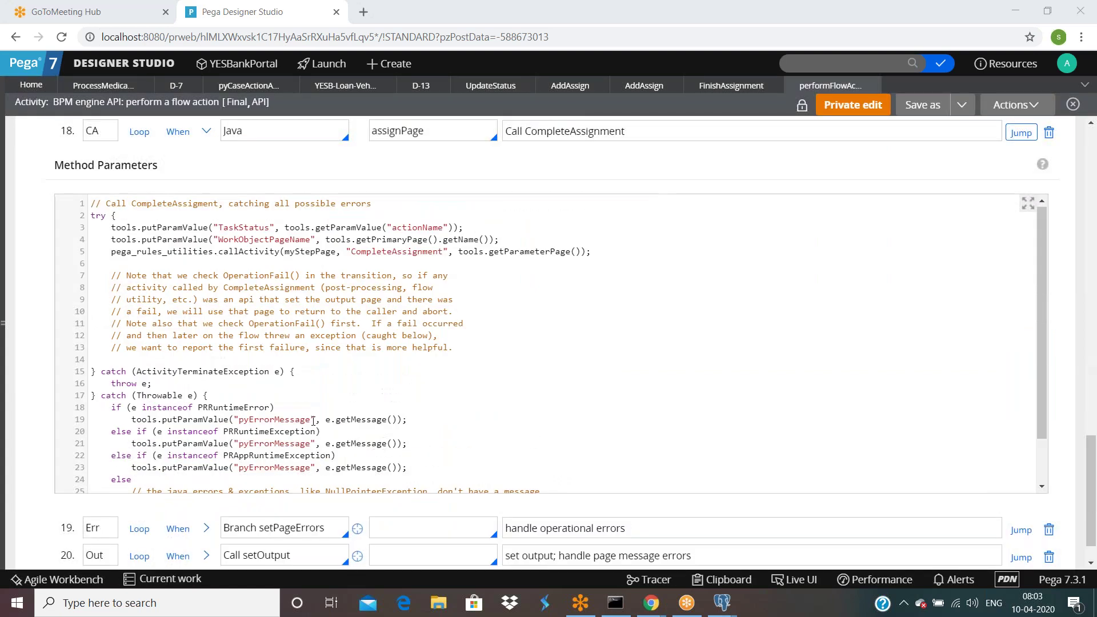
Step: Copy the activity name CompleteAssignment from step 18's Java and check its class in the Tracer events
{"action": "double_click", "coordinate": [404, 252]}
{"action": "key", "text": "ctrl+c"}
{"action": "mouse_move", "coordinate": [651, 603]}
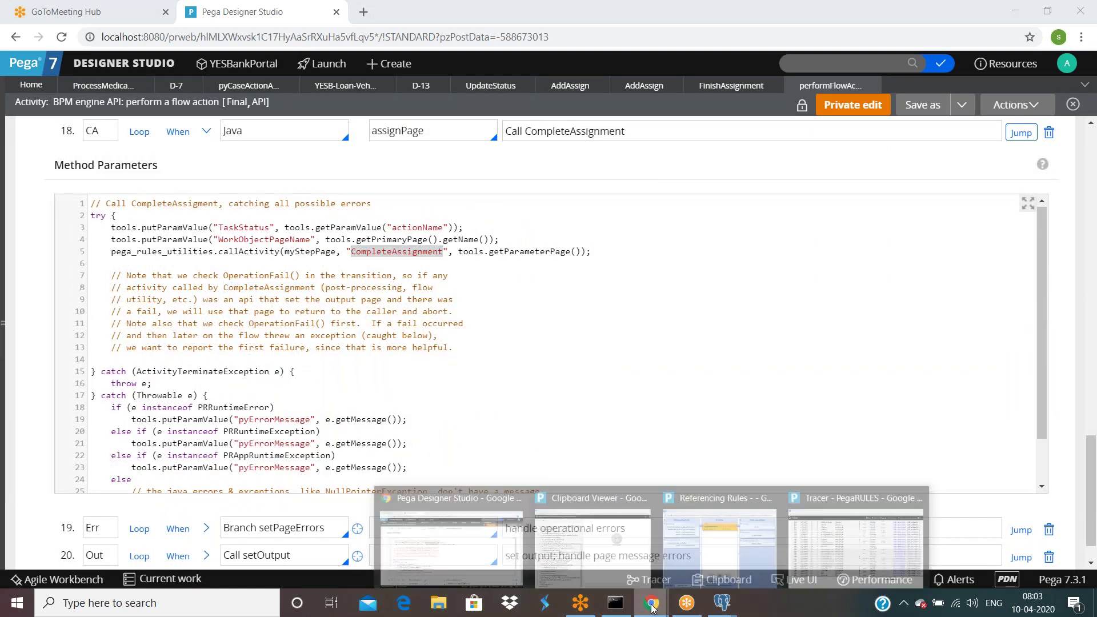
{"action": "left_click", "coordinate": [880, 564]}
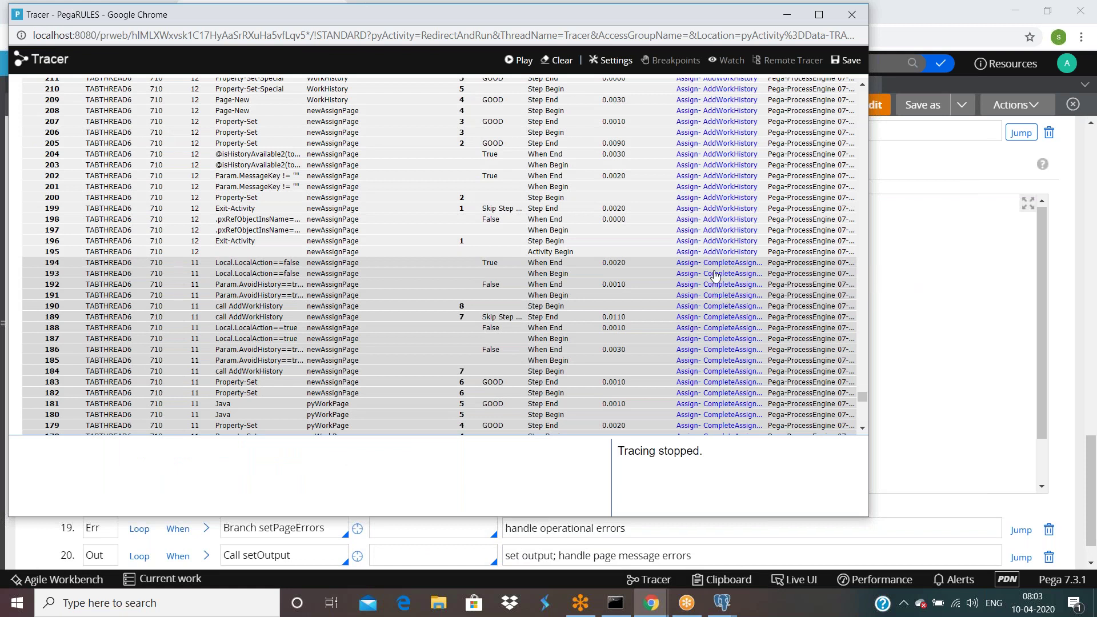
{"action": "left_click", "coordinate": [943, 172]}
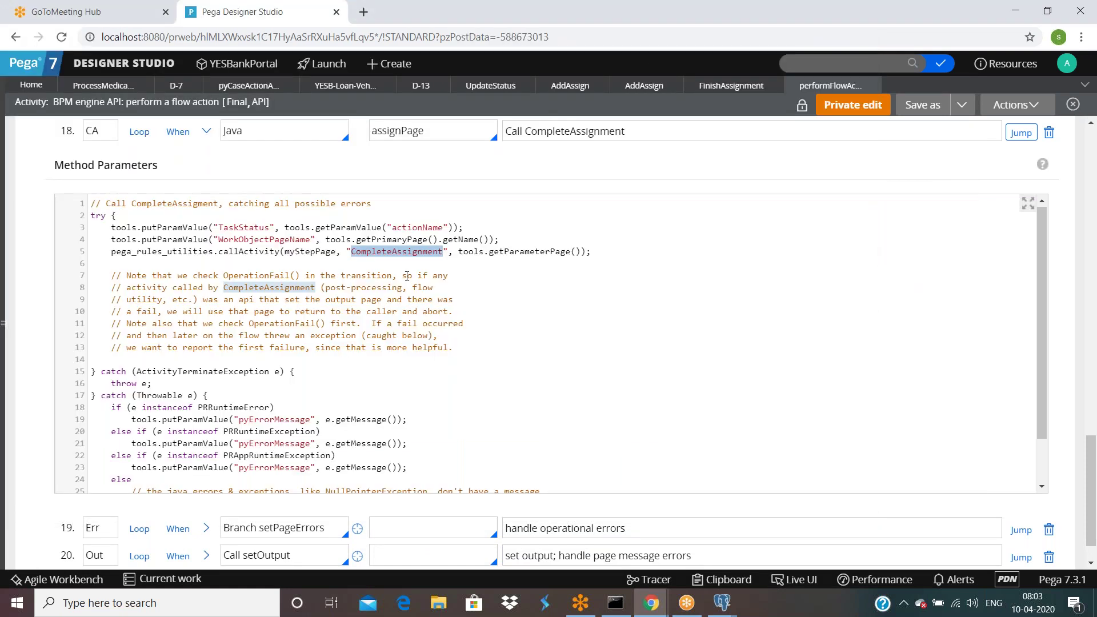
Step: Search the rules for "old:CompleteAssignment" and open the CompleteAssignment activity that applies to Assign-
{"action": "left_click", "coordinate": [824, 62]}
{"action": "type", "text": "old:"}
{"action": "key", "text": "ctrl+v"}
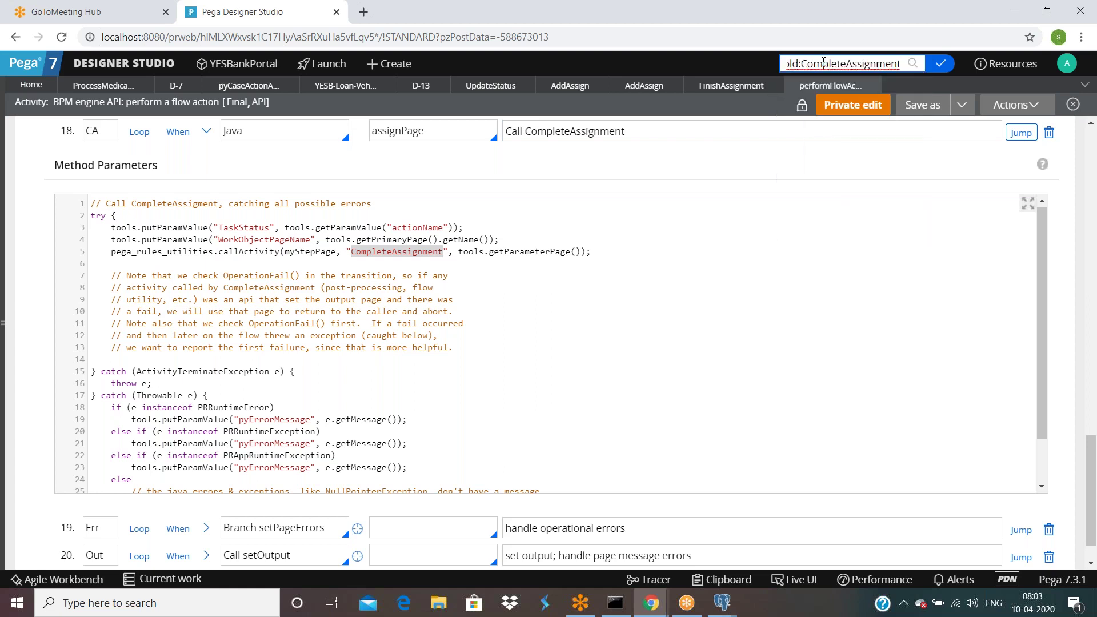
{"action": "key", "text": "Return"}
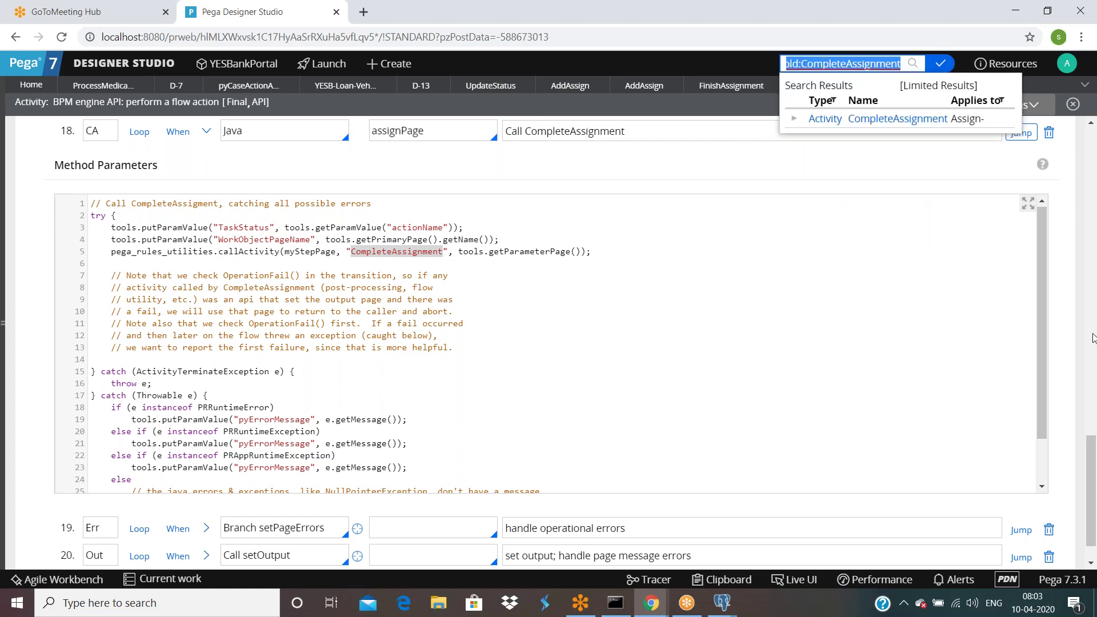
{"action": "left_click", "coordinate": [883, 120]}
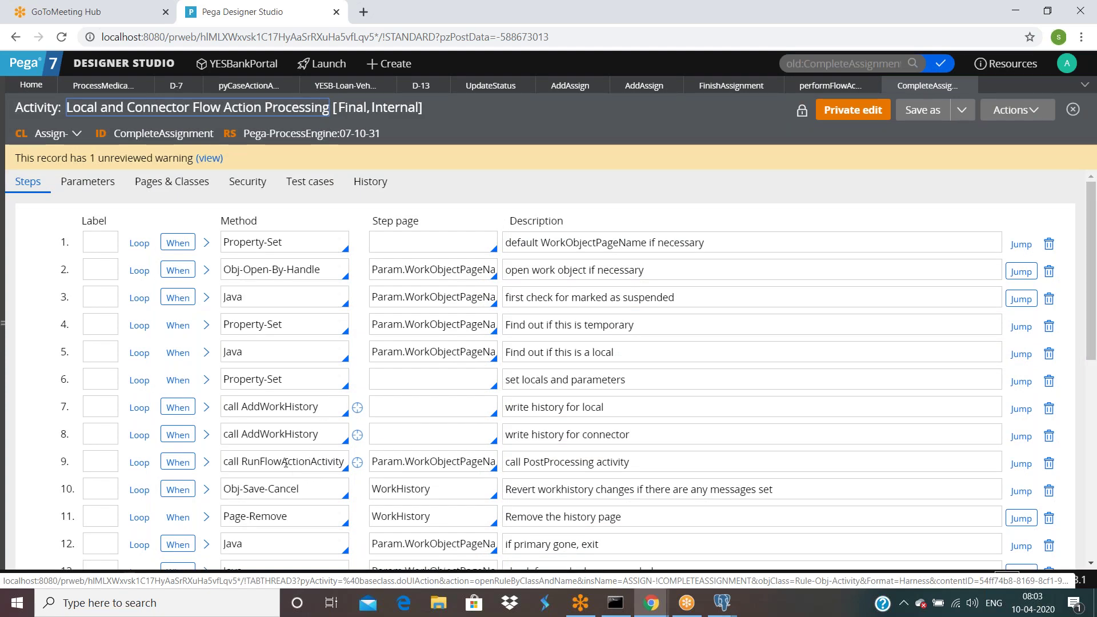
Step: Look through the steps of CompleteAssignment and inspect the when condition of step 27, Call RestoreAssignment, without changing it
{"action": "scroll", "coordinate": [286, 463], "scroll_direction": "down", "scroll_amount": 3}
{"action": "scroll", "coordinate": [286, 462], "scroll_direction": "down", "scroll_amount": 1}
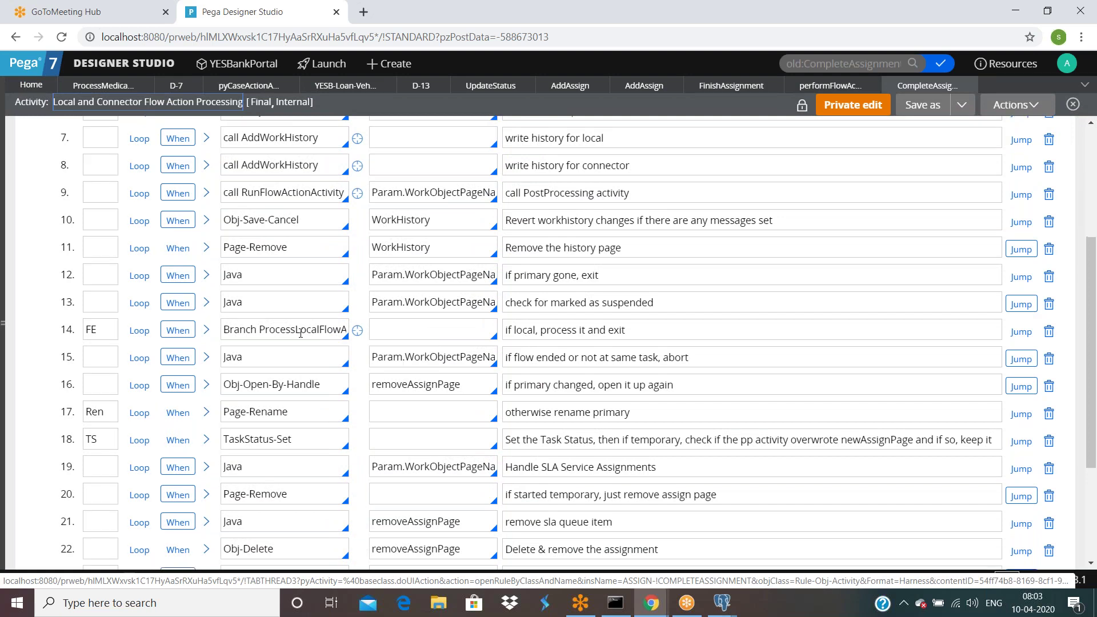
{"action": "scroll", "coordinate": [297, 334], "scroll_direction": "down", "scroll_amount": 3}
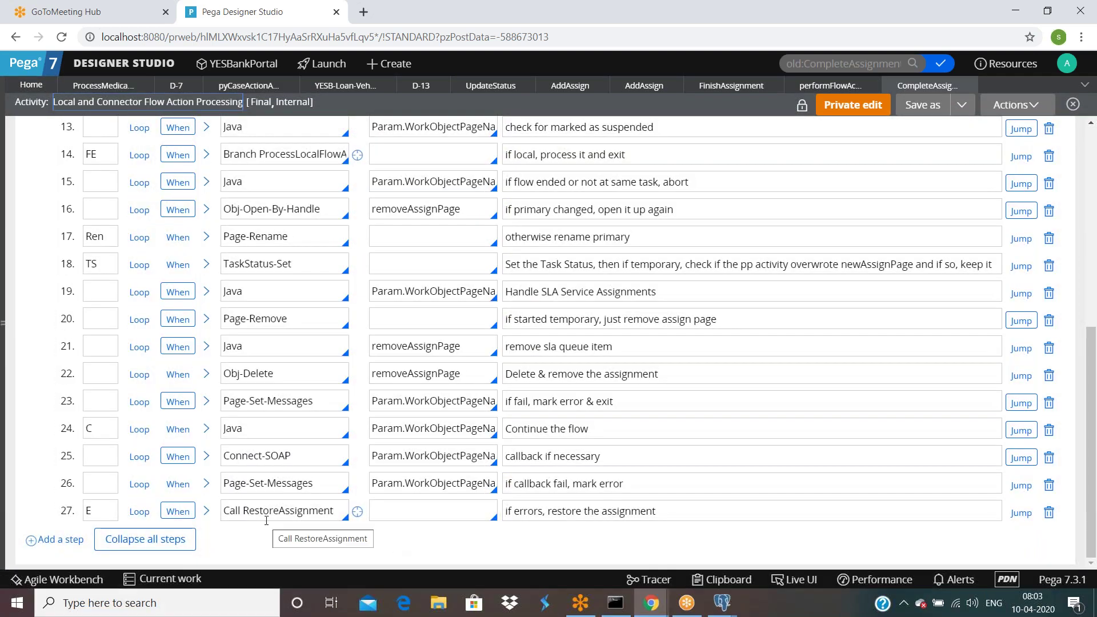
{"action": "left_click", "coordinate": [175, 513]}
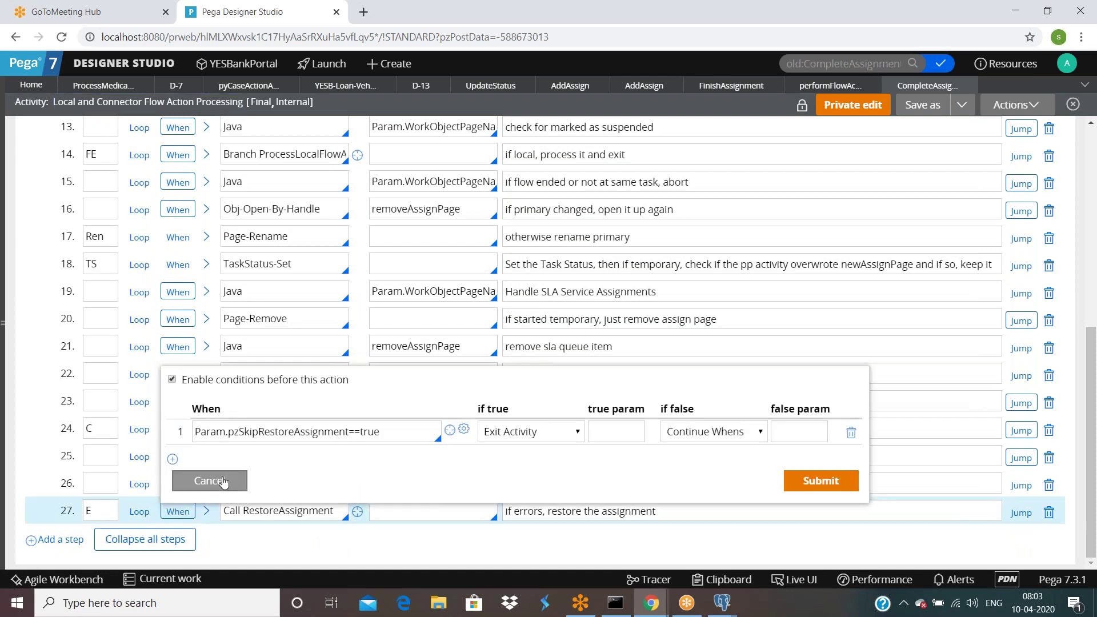
{"action": "left_click", "coordinate": [218, 481]}
Step: Examine the Tracer events for the CompleteAssignment steps and the AddWorkHistory, RunFlowActionActivity and UpdateStatus calls made from them
{"action": "left_click", "coordinate": [648, 606]}
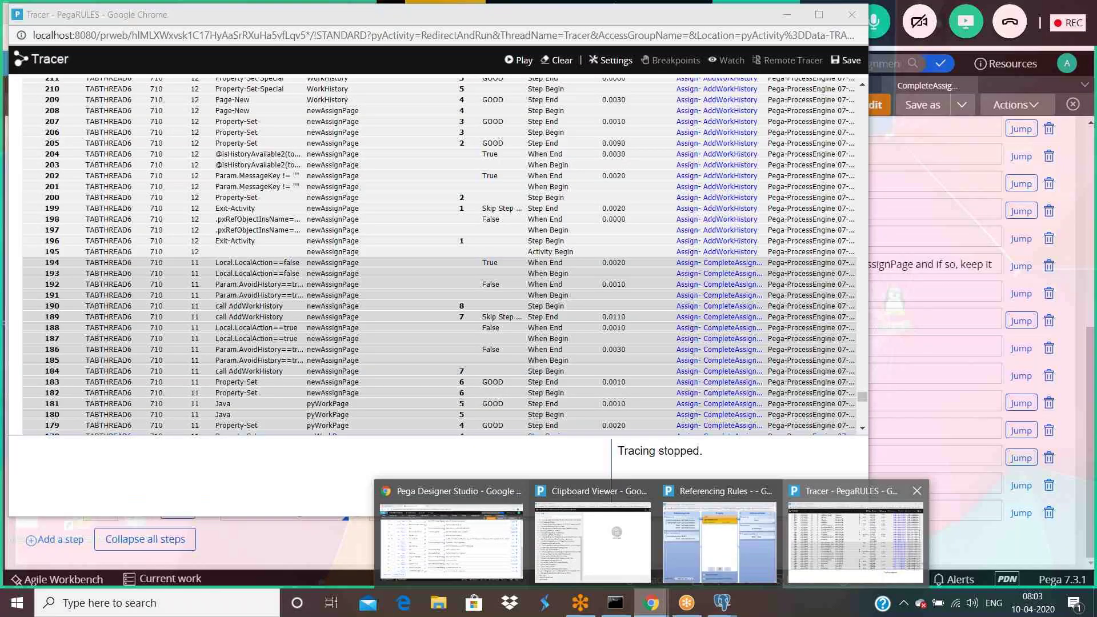
{"action": "left_click", "coordinate": [855, 537]}
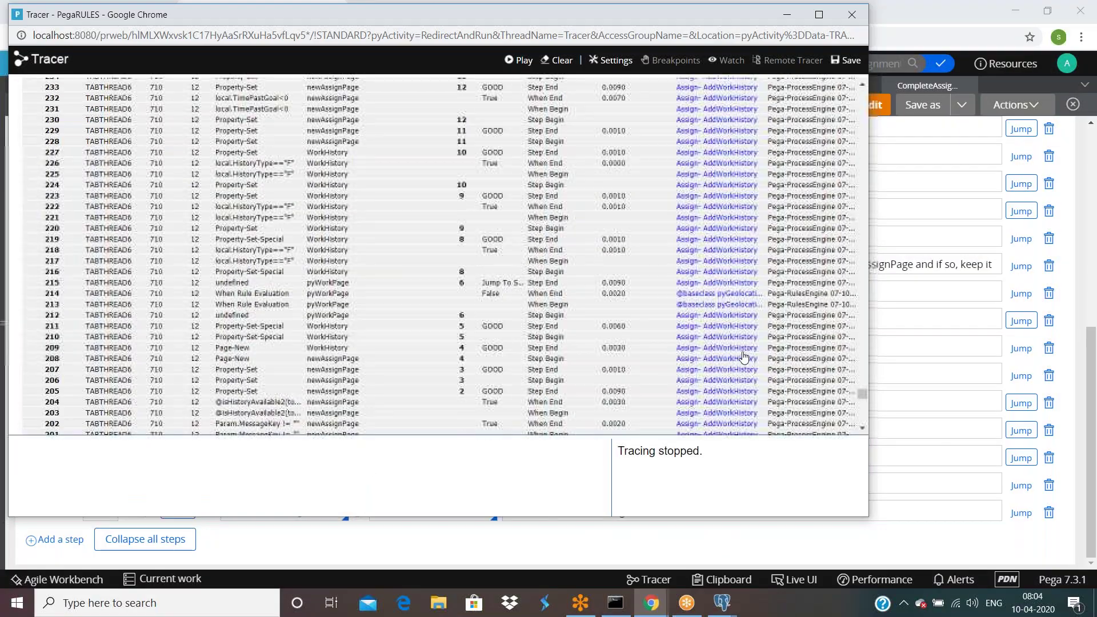
{"action": "scroll", "coordinate": [737, 348], "scroll_direction": "up", "scroll_amount": 15}
{"action": "scroll", "coordinate": [744, 356], "scroll_direction": "up", "scroll_amount": 14}
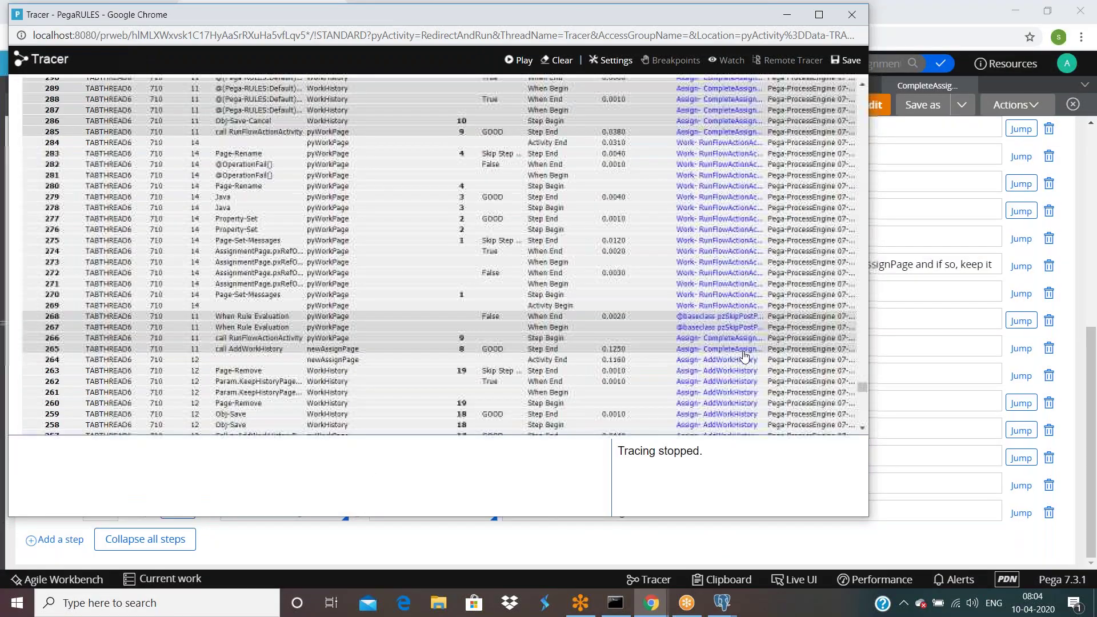
{"action": "scroll", "coordinate": [744, 356], "scroll_direction": "up", "scroll_amount": 18}
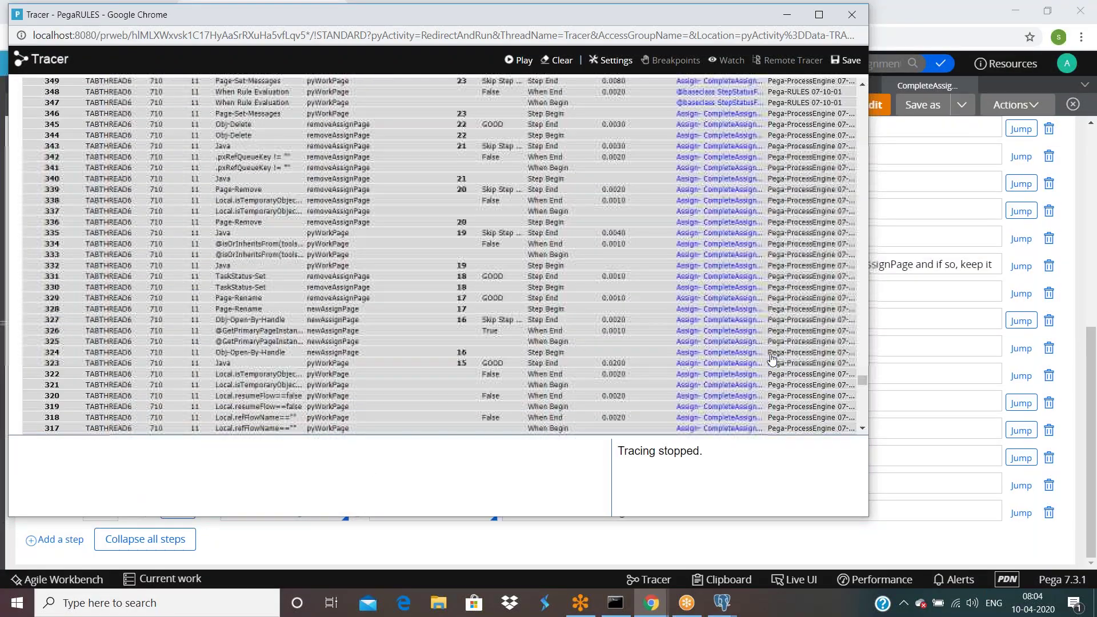
{"action": "scroll", "coordinate": [771, 359], "scroll_direction": "up", "scroll_amount": 12}
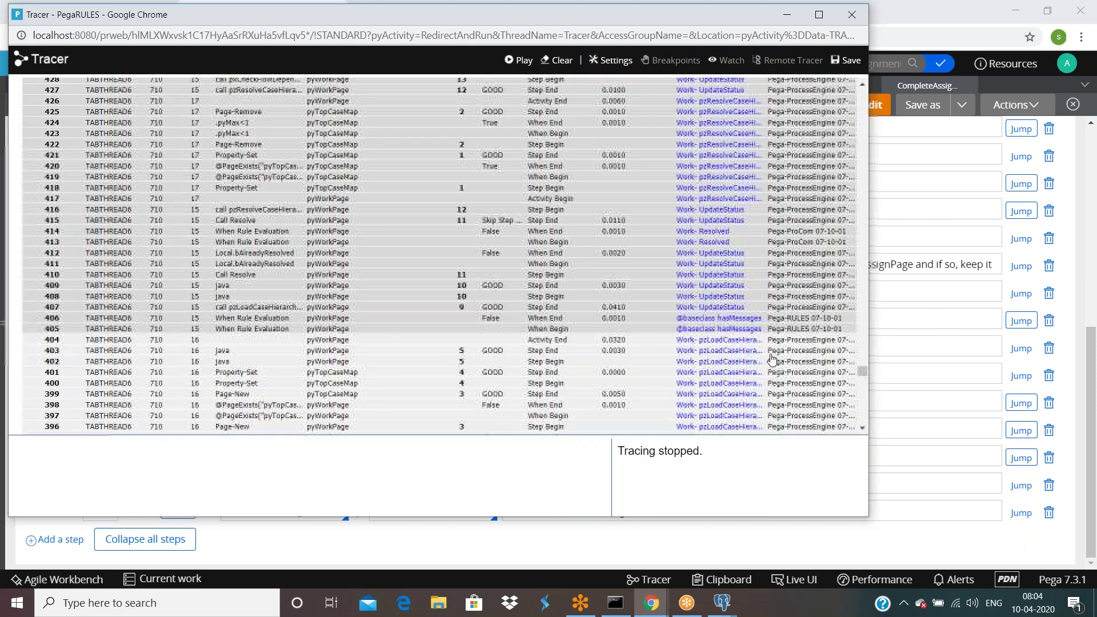
{"action": "scroll", "coordinate": [776, 356], "scroll_direction": "up", "scroll_amount": 9}
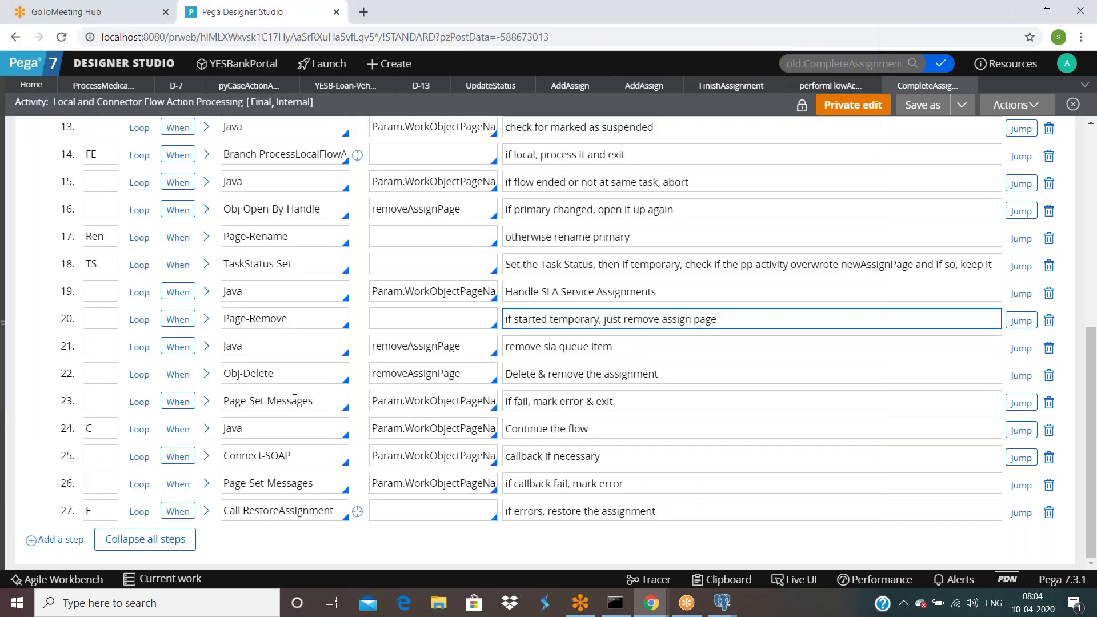
Step: Open the RunFlowActionActivity called in step 9 of CompleteAssignment to view its steps
{"action": "scroll", "coordinate": [294, 399], "scroll_direction": "up", "scroll_amount": 5}
{"action": "scroll", "coordinate": [291, 305], "scroll_direction": "up", "scroll_amount": 3}
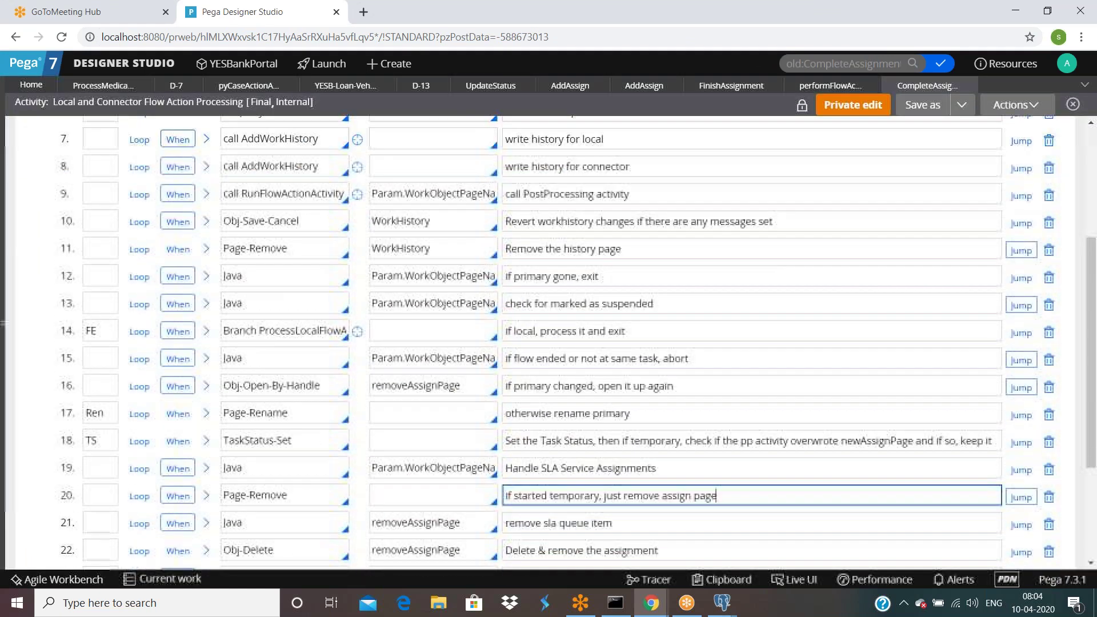
{"action": "left_click", "coordinate": [357, 195]}
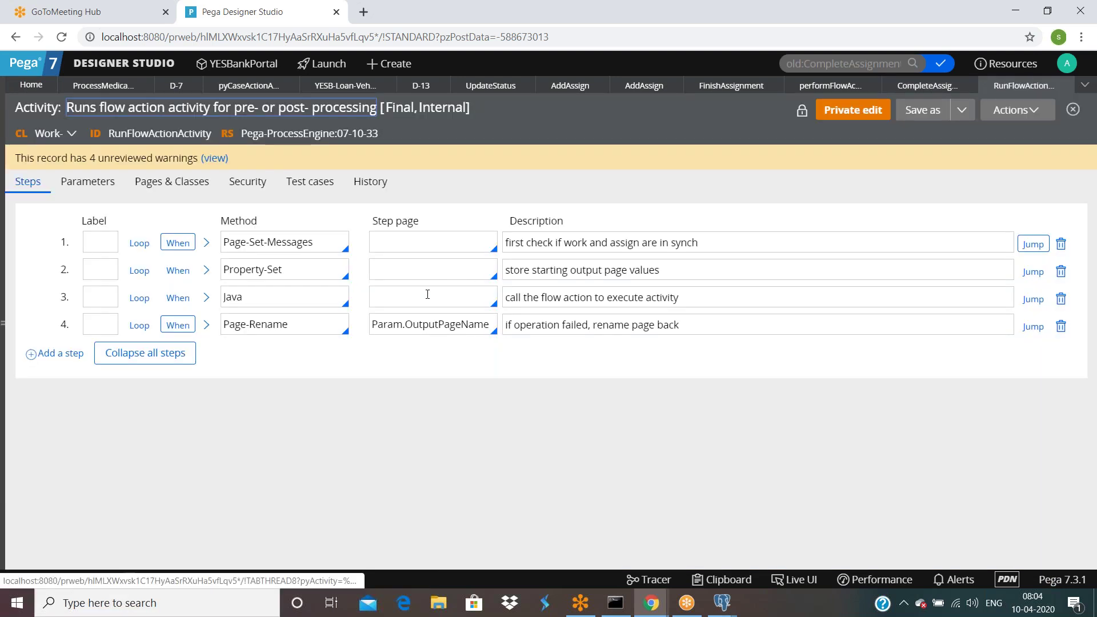
Step: Close the open activity rules RunFlowActionActivity, CompleteAssignment, performFlowAction, FinishAssignment, both AddAssign activities and UpdateStatus
{"action": "left_click", "coordinate": [1064, 86]}
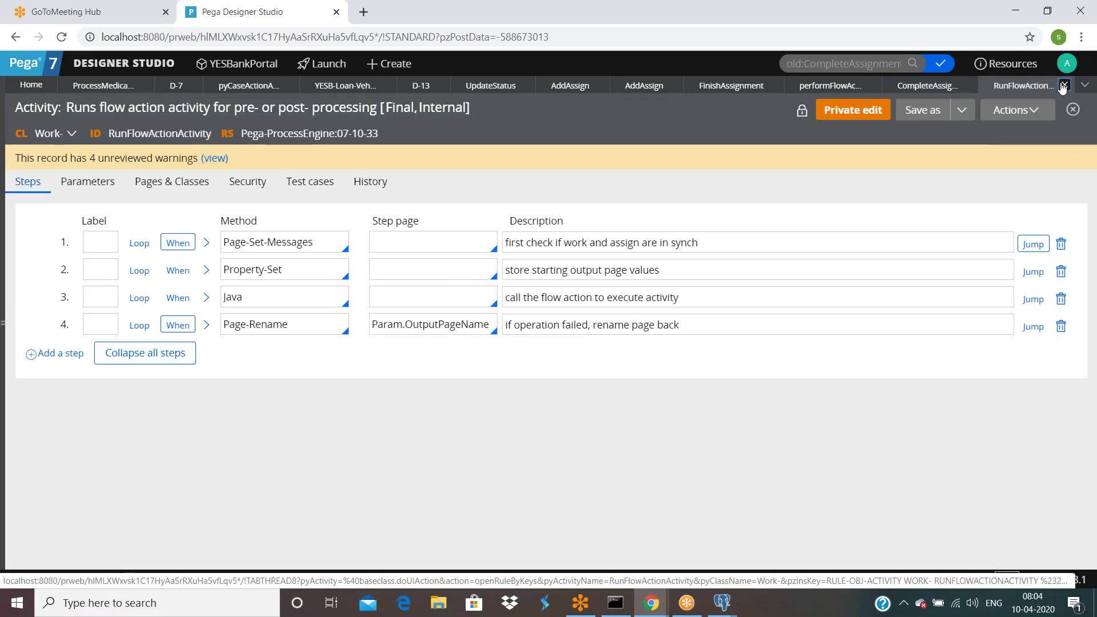
{"action": "left_click", "coordinate": [968, 85]}
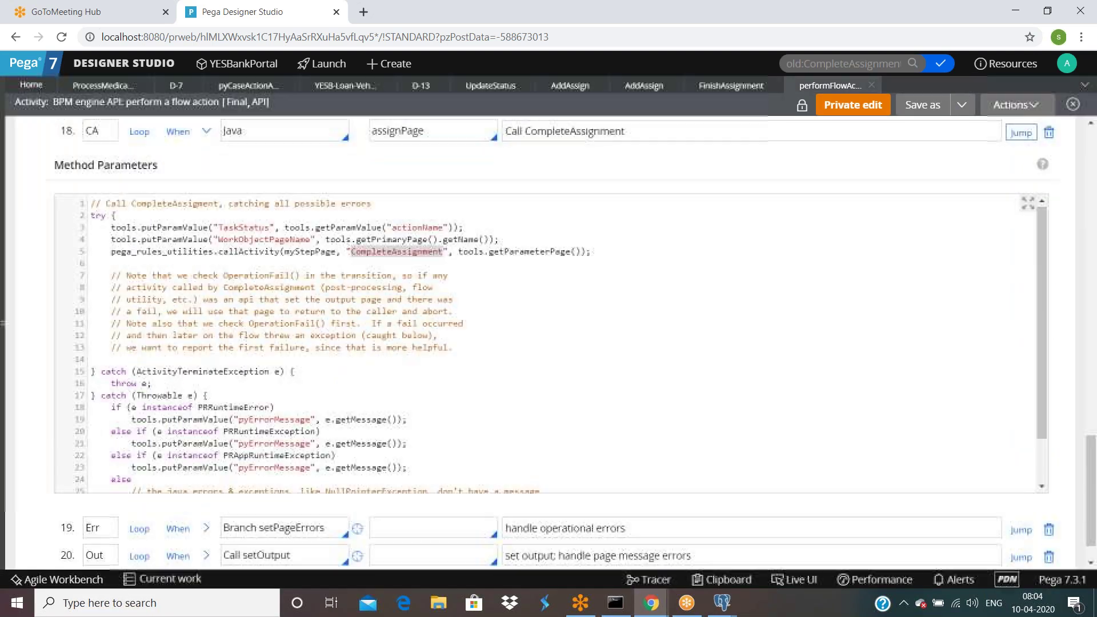
{"action": "left_click", "coordinate": [871, 85]}
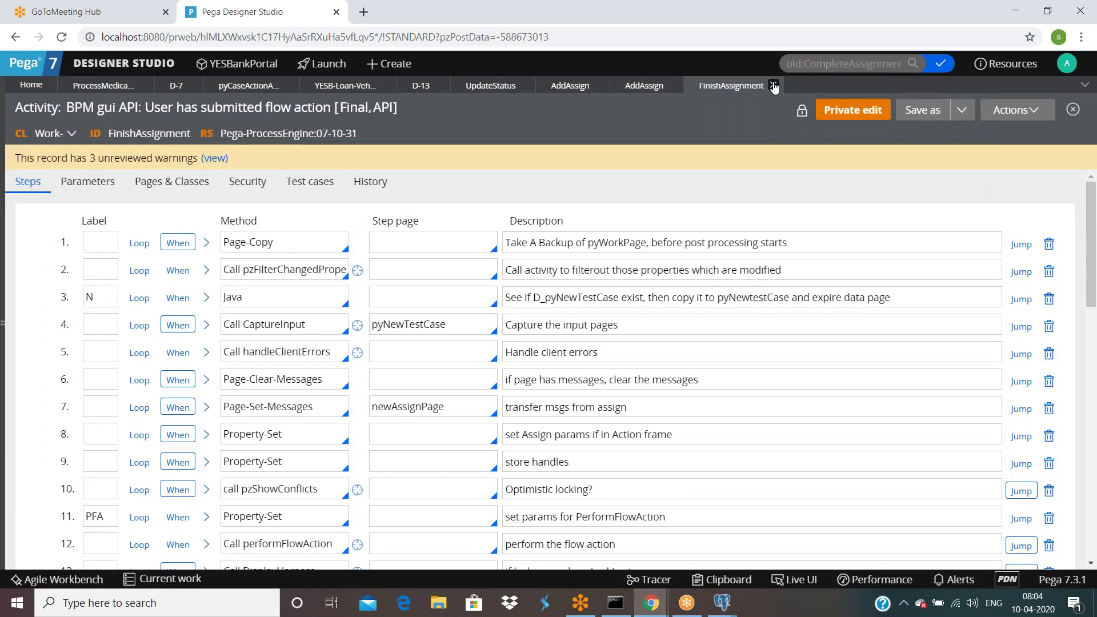
{"action": "left_click", "coordinate": [773, 85]}
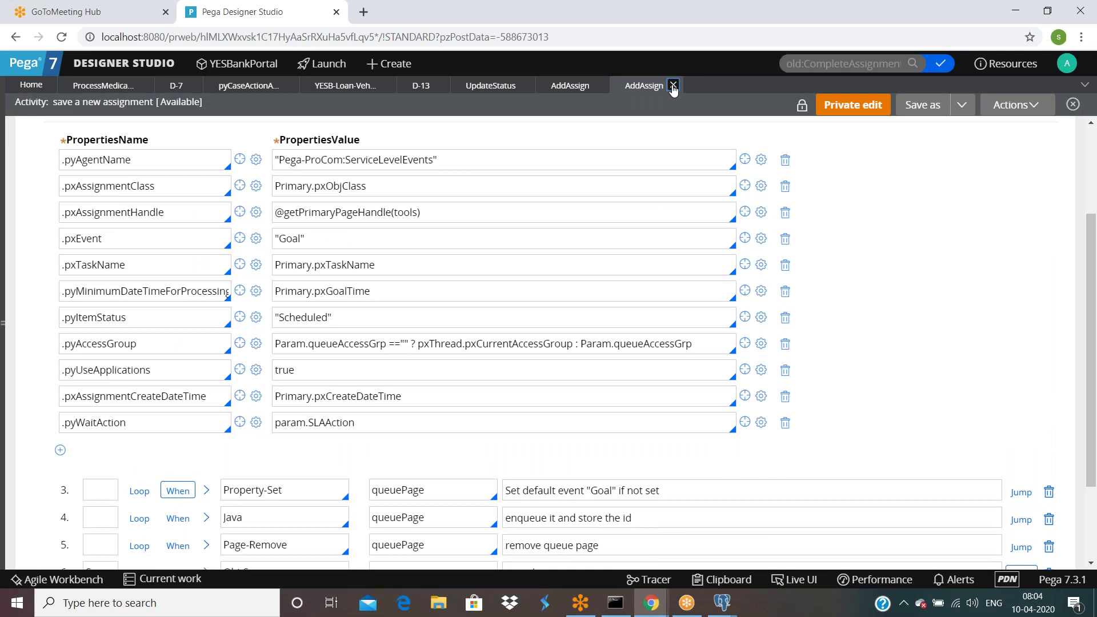
{"action": "left_click", "coordinate": [673, 85]}
{"action": "left_click", "coordinate": [599, 86]}
{"action": "left_click", "coordinate": [527, 85]}
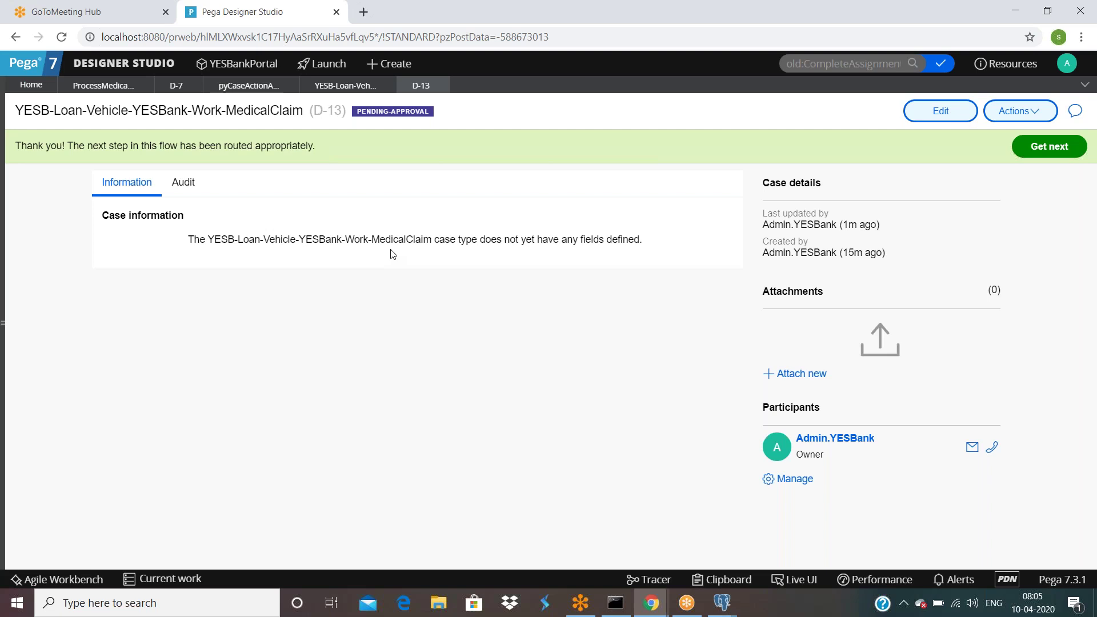
Step: Run the ProcessMedicalClaim flow to create a new medical claim case
{"action": "left_click", "coordinate": [94, 85]}
{"action": "left_click", "coordinate": [1004, 111]}
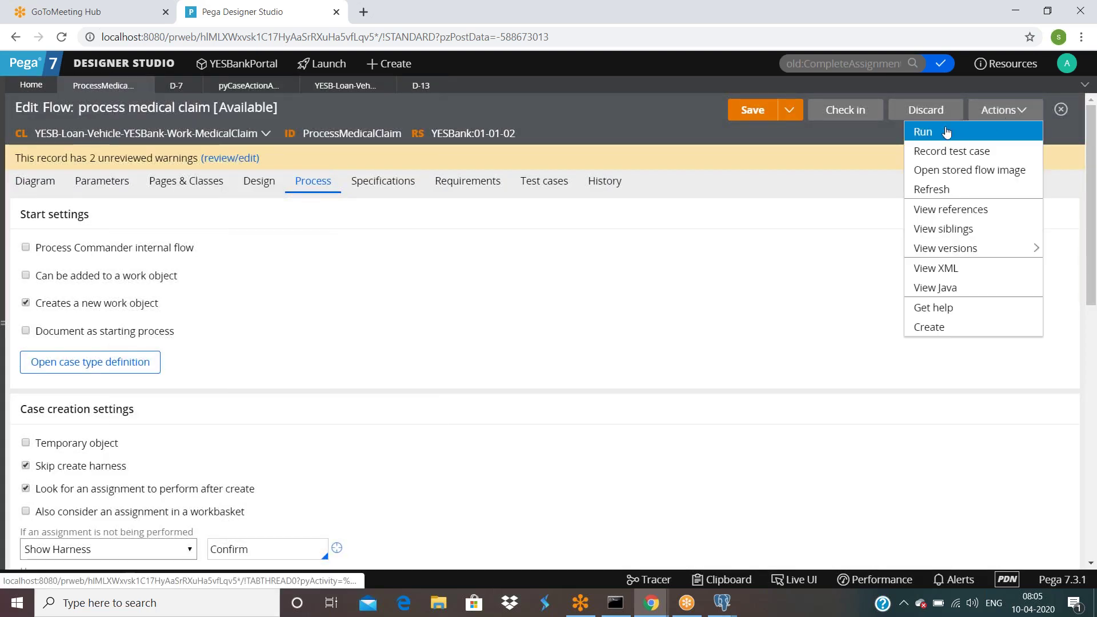
{"action": "left_click", "coordinate": [941, 135]}
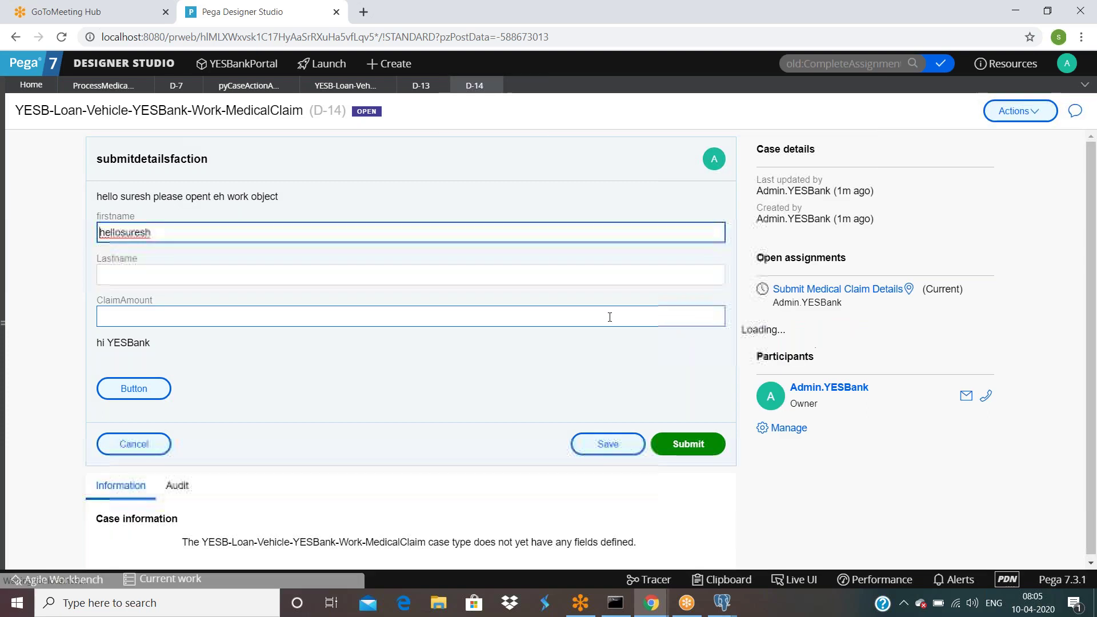
Step: Fill in the new case with firstname hi, Lastname hello and ClaimAmount 34435, and save it without submitting
{"action": "left_click", "coordinate": [398, 370]}
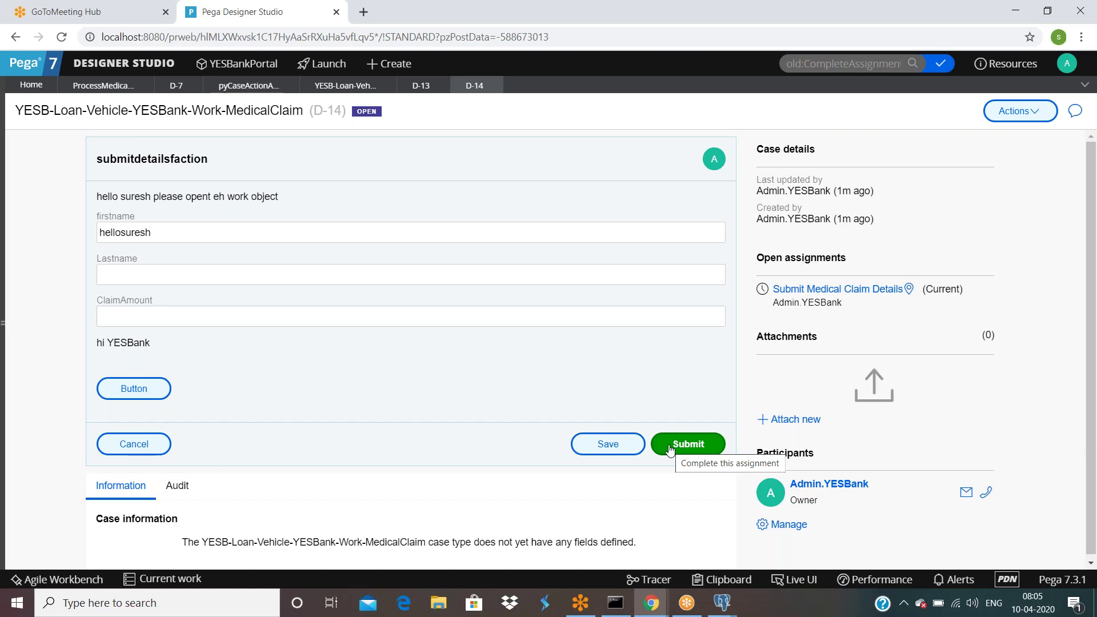
{"action": "double_click", "coordinate": [190, 225]}
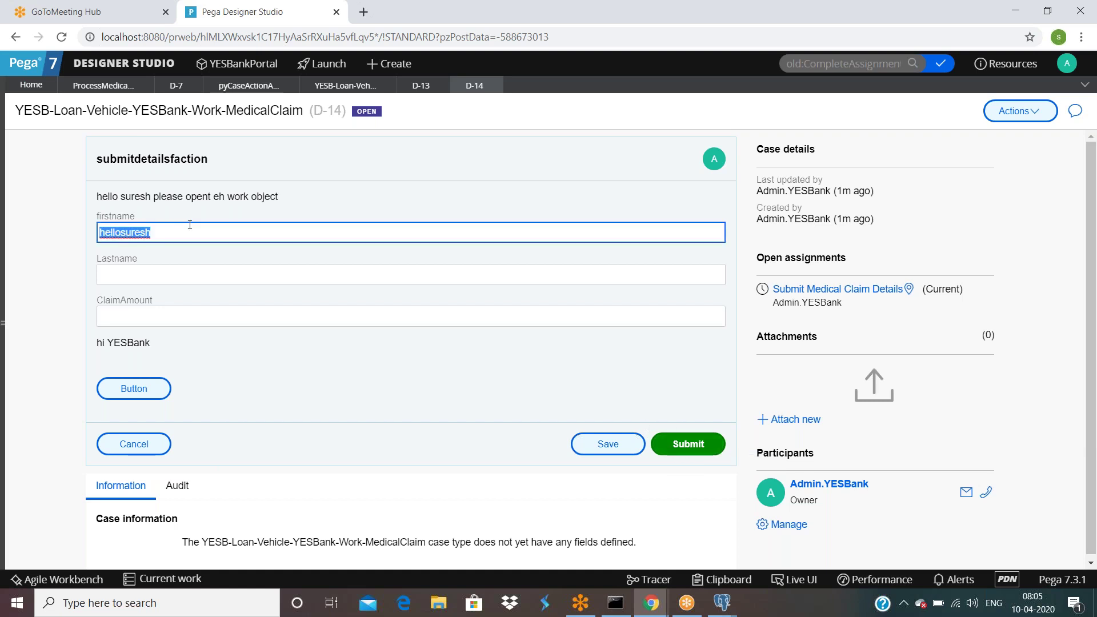
{"action": "type", "text": "hi"}
{"action": "key", "text": "Tab"}
{"action": "type", "text": "hello"}
{"action": "key", "text": "Tab"}
{"action": "type", "text": "34435"}
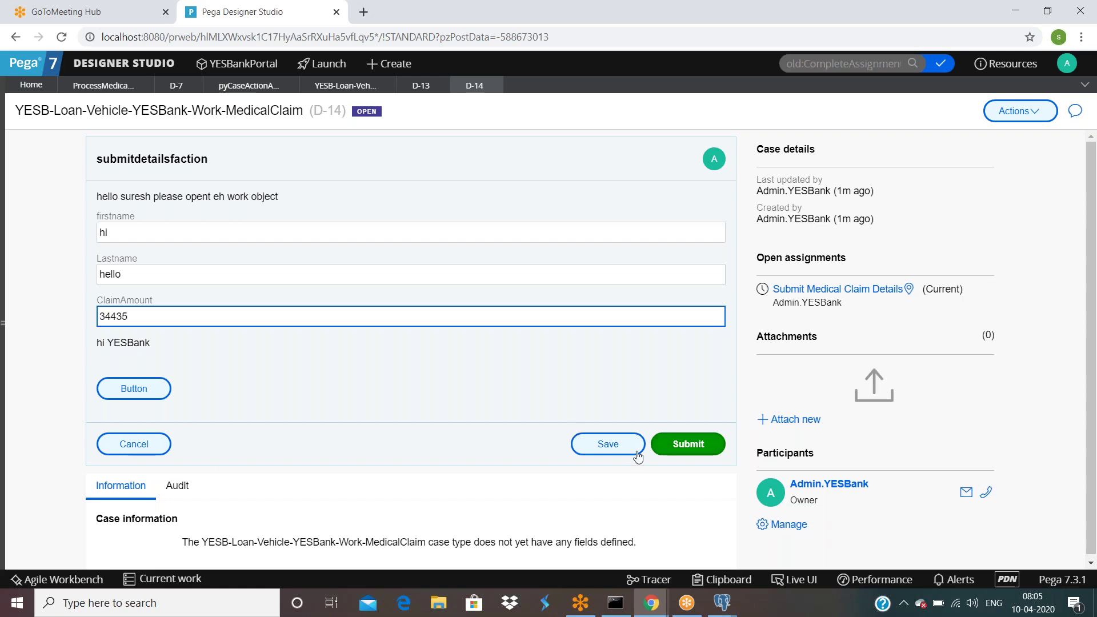
{"action": "left_click", "coordinate": [619, 453]}
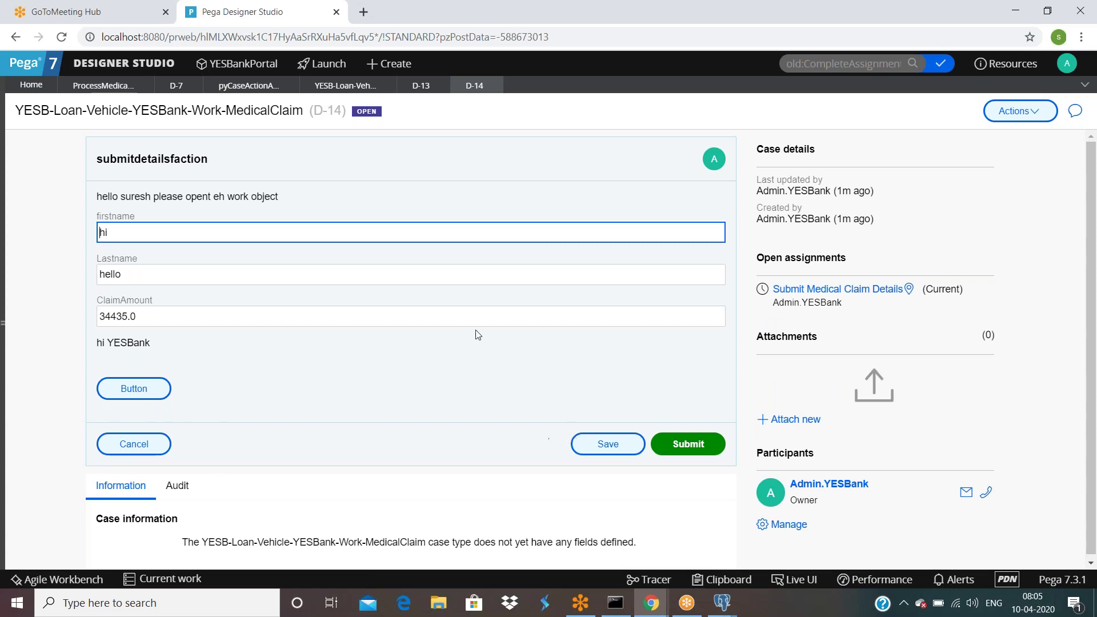
Step: Close case D-14, reopen it from the MedicalClaim instances list and begin its assignment
{"action": "left_click", "coordinate": [495, 85]}
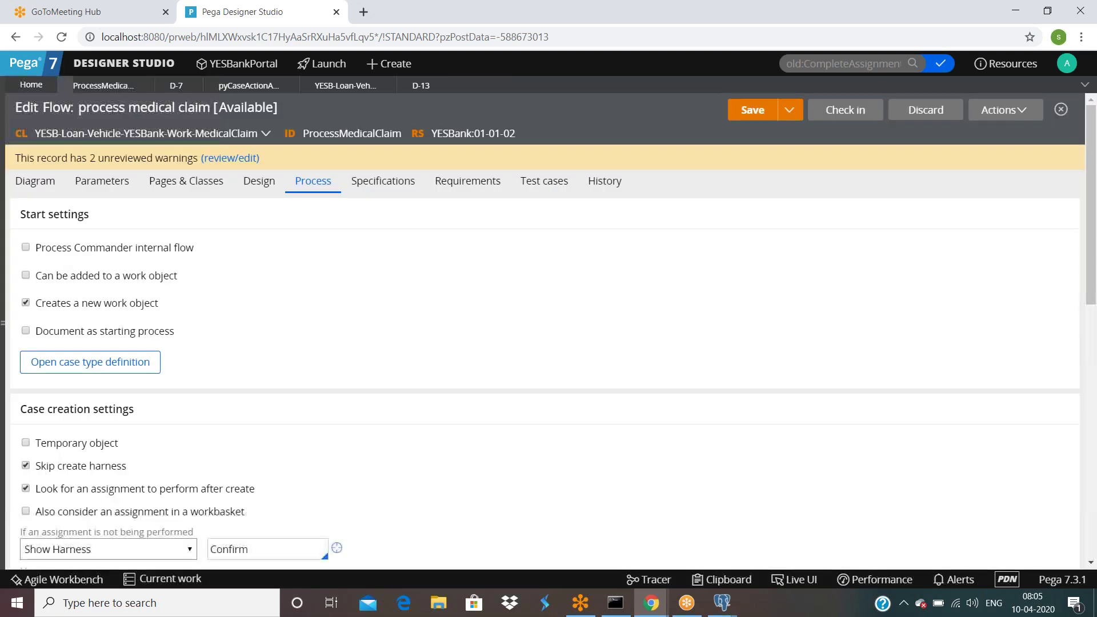
{"action": "left_click", "coordinate": [5, 324]}
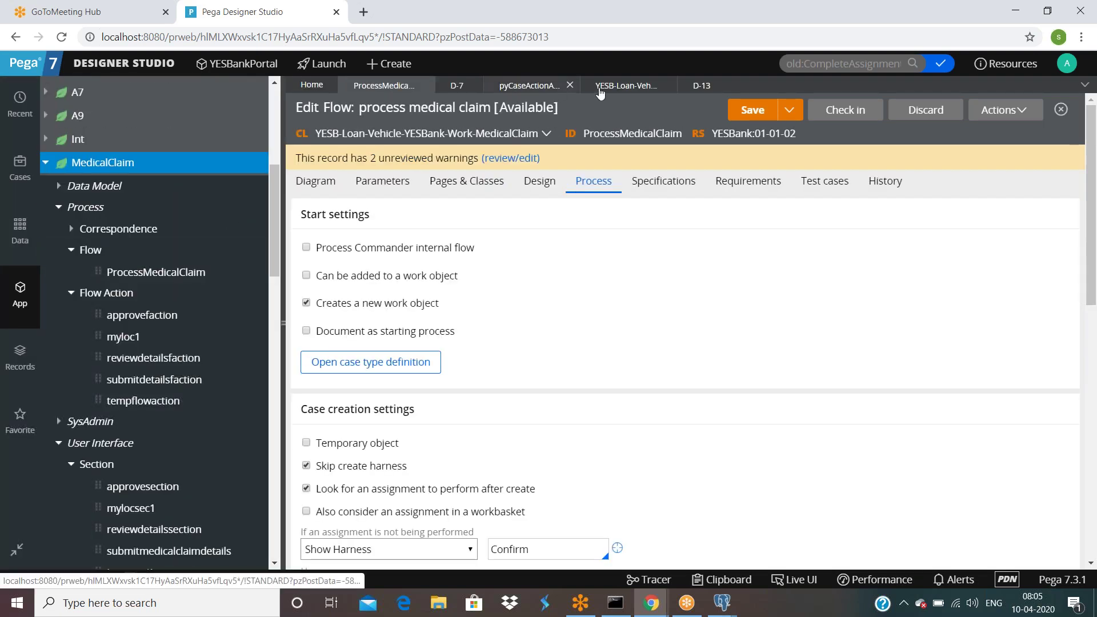
{"action": "left_click", "coordinate": [622, 92]}
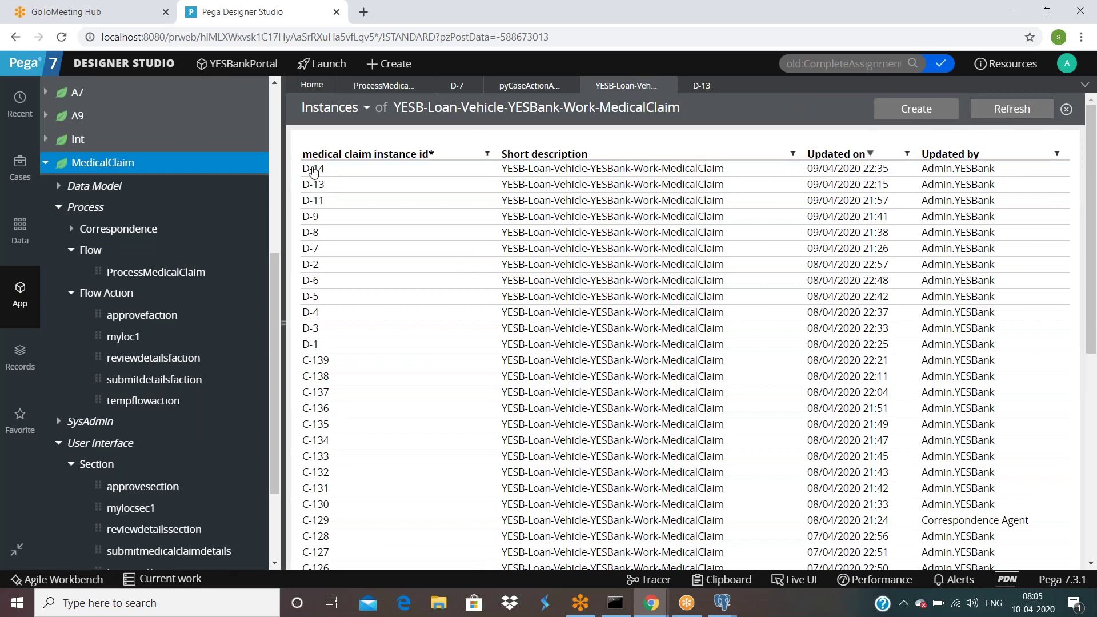
{"action": "left_click", "coordinate": [310, 169]}
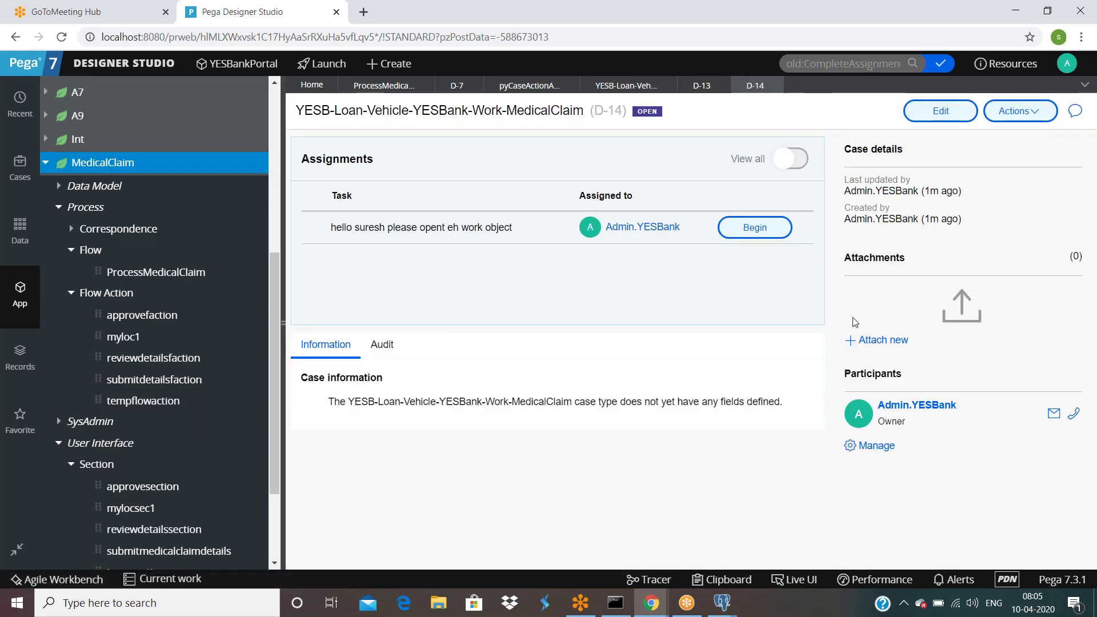
{"action": "left_click", "coordinate": [755, 226]}
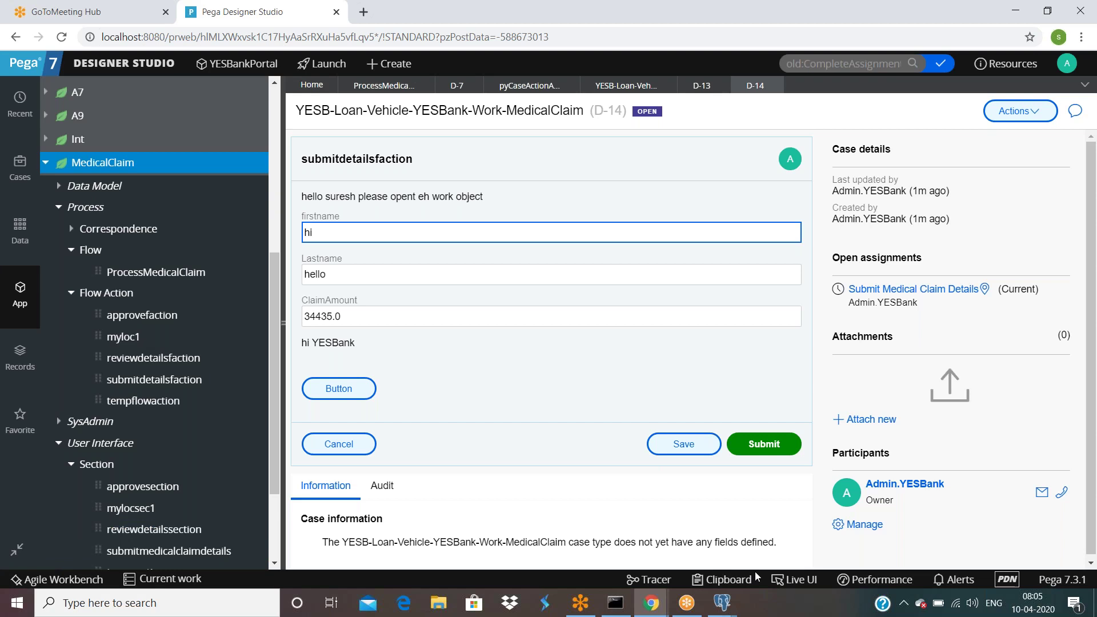
Step: Inspect the Save button with Live UI and expand the Save action in its click action set
{"action": "left_click", "coordinate": [796, 582]}
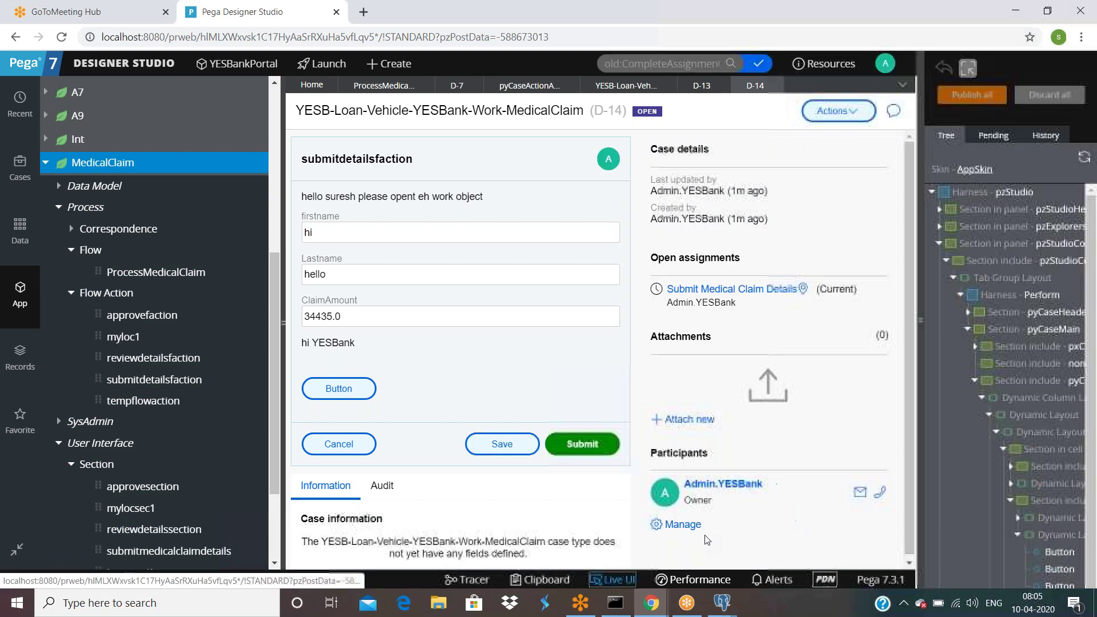
{"action": "left_click", "coordinate": [448, 443]}
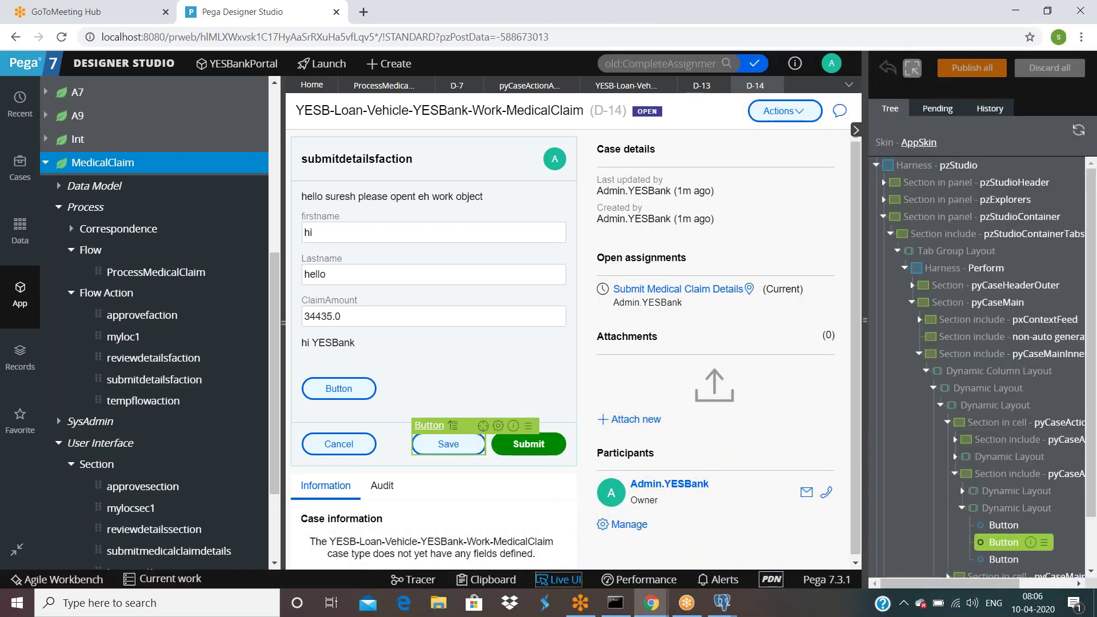
{"action": "left_click", "coordinate": [499, 426]}
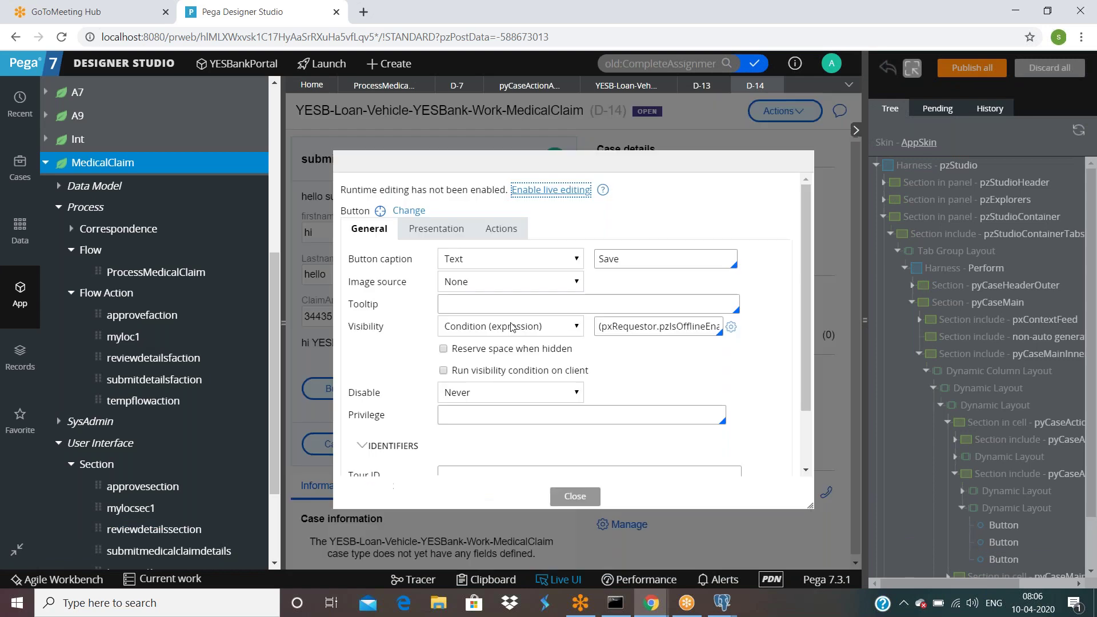
{"action": "left_click", "coordinate": [501, 229]}
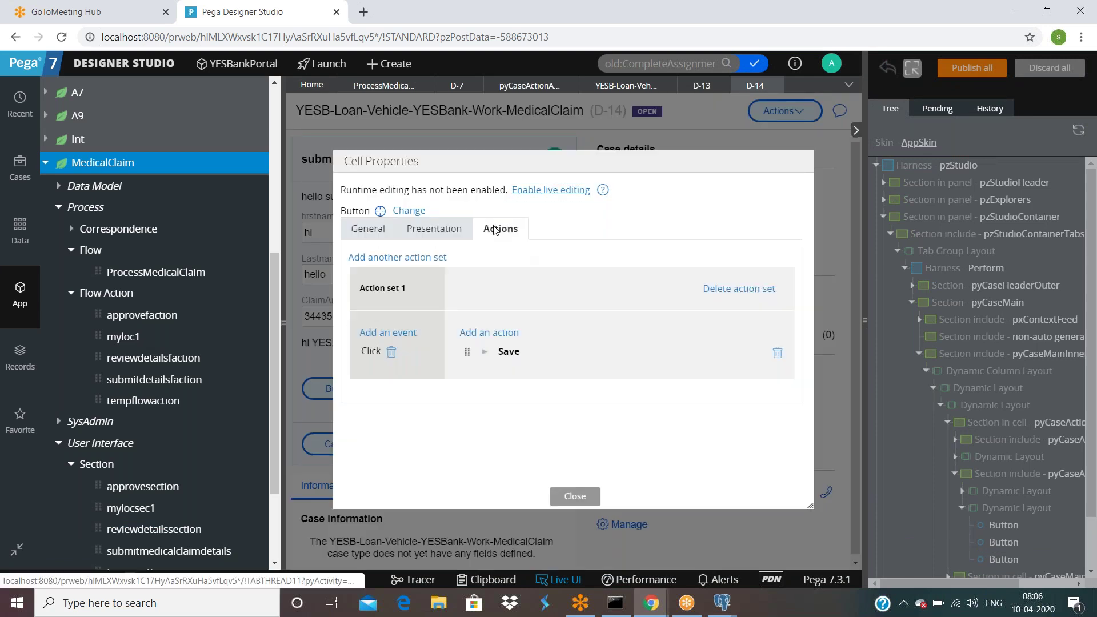
{"action": "left_click", "coordinate": [486, 357]}
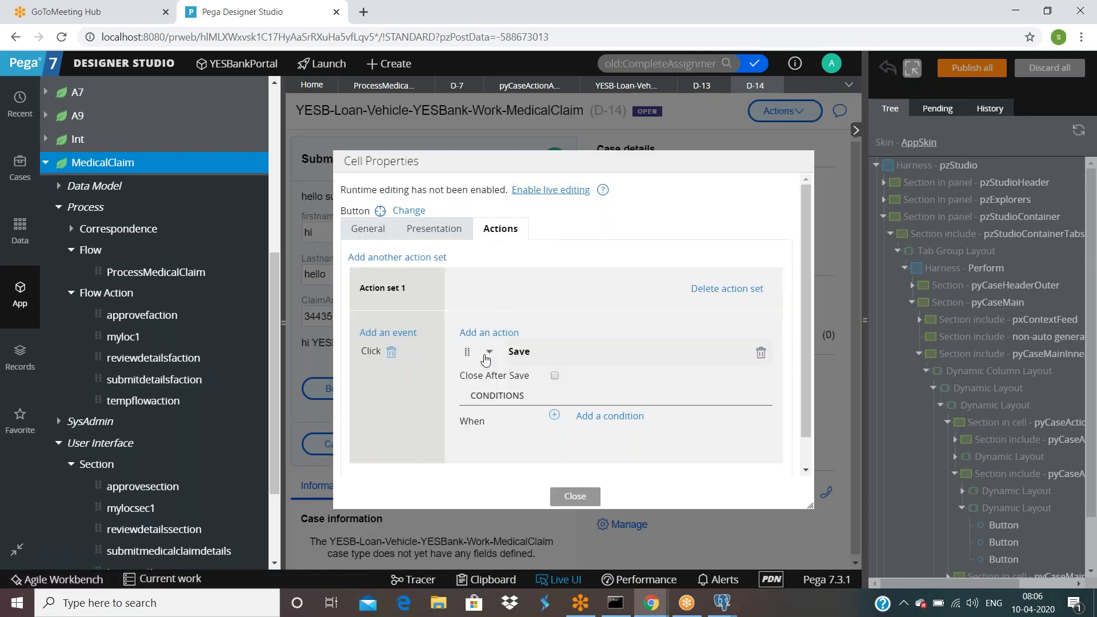
Step: Look for Save among all available button actions, then close the cell properties and turn off Live UI
{"action": "left_click", "coordinate": [511, 333]}
{"action": "left_click", "coordinate": [571, 355]}
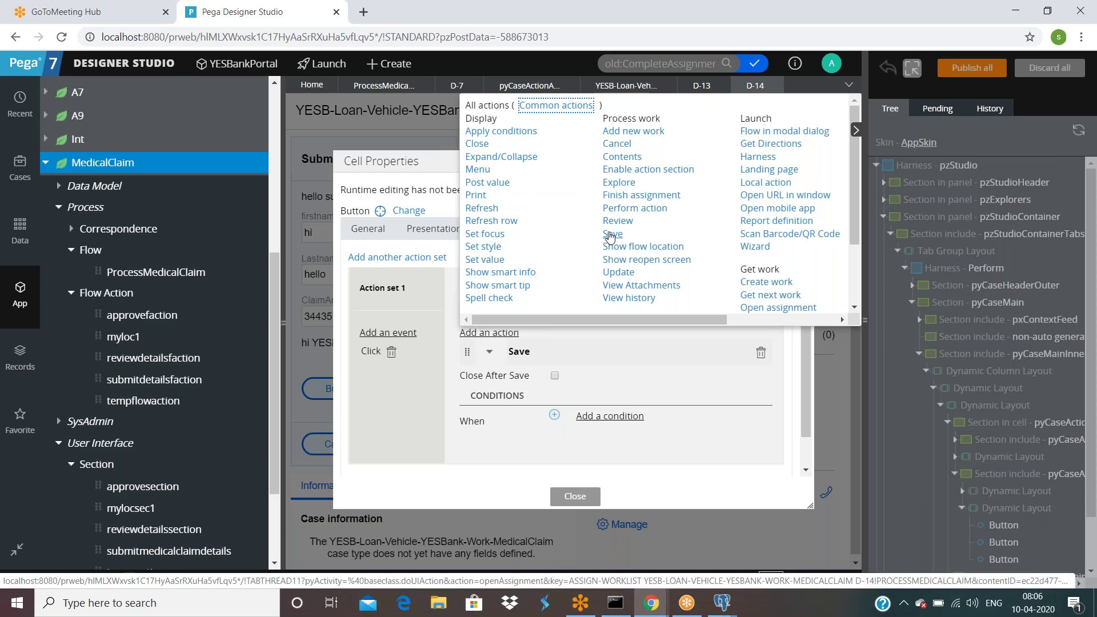
{"action": "left_click", "coordinate": [573, 496]}
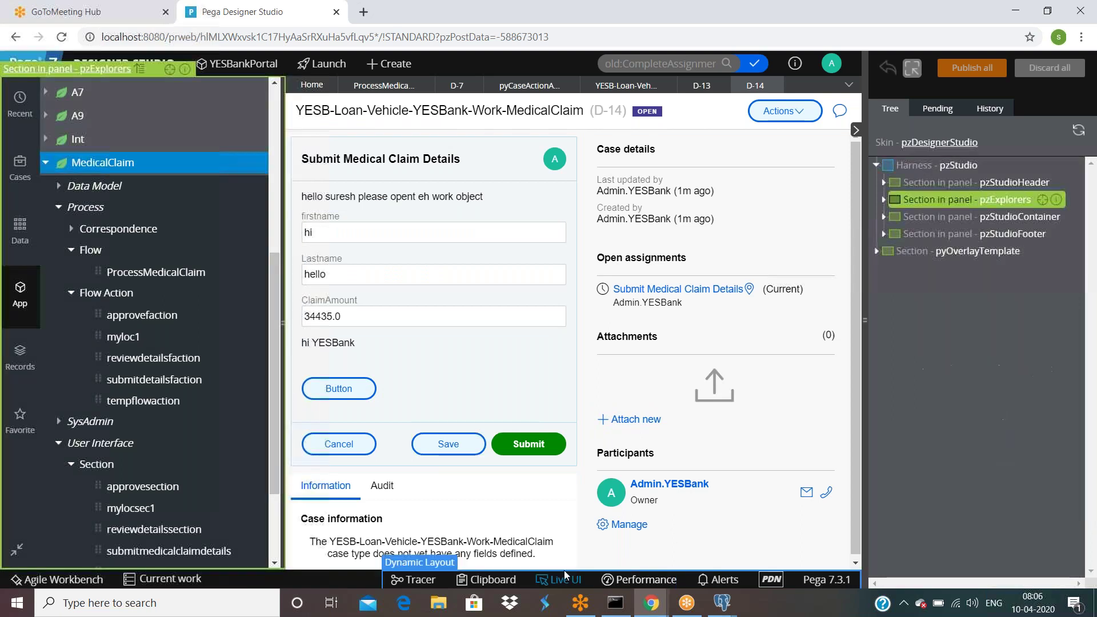
{"action": "left_click", "coordinate": [580, 582]}
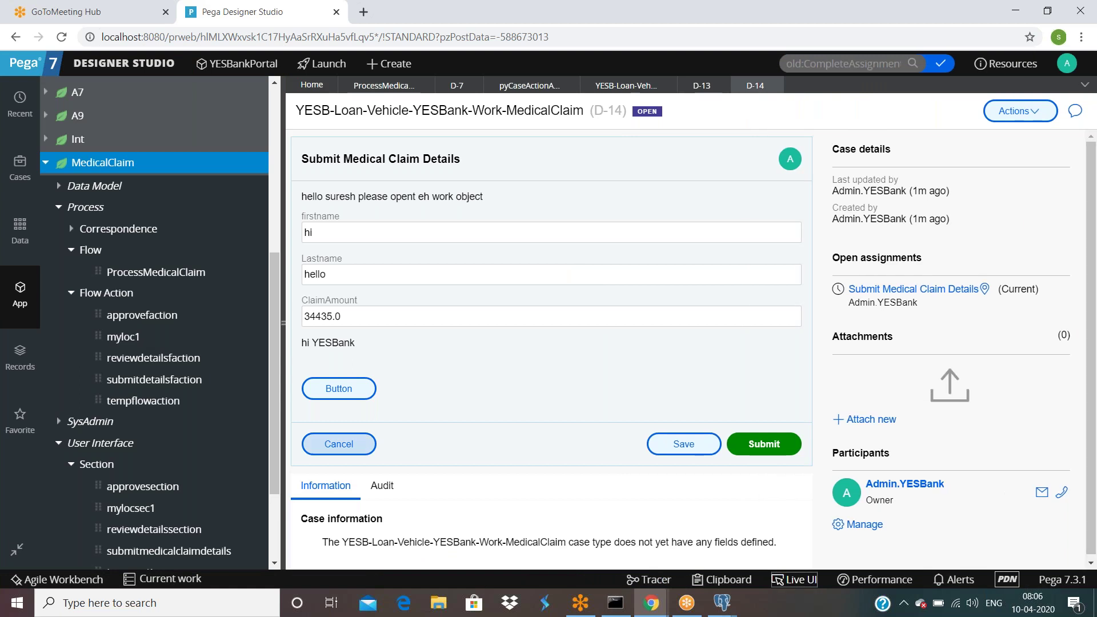
Step: Cancel out of D-14's assignment form and, with the assignment begun again, inspect the Cancel button's actions using Live UI
{"action": "left_click", "coordinate": [764, 444]}
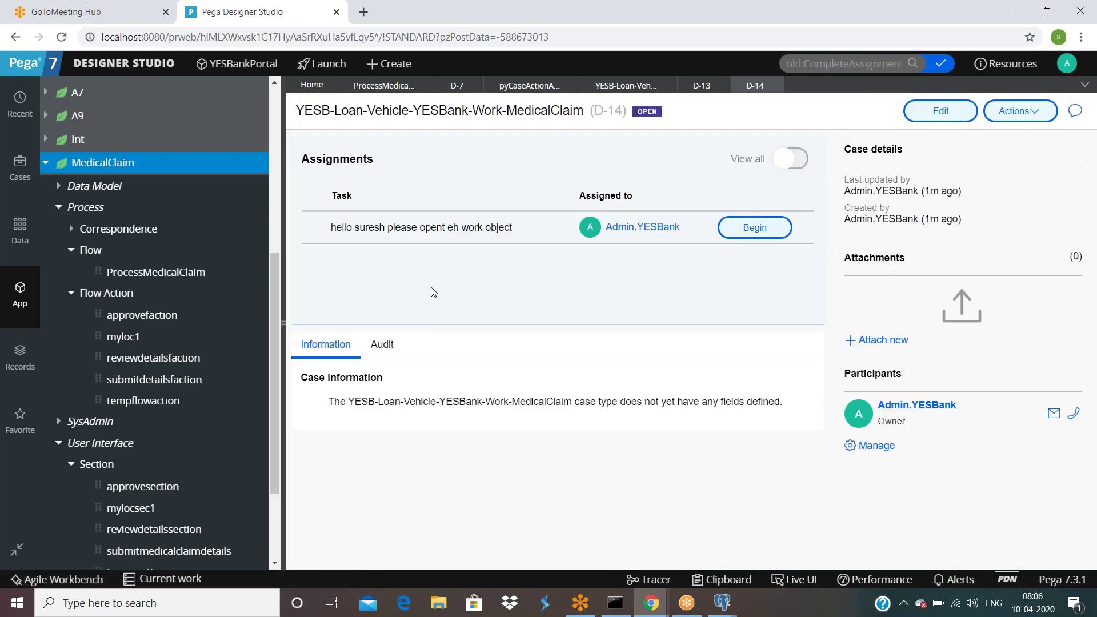
{"action": "left_click", "coordinate": [754, 228]}
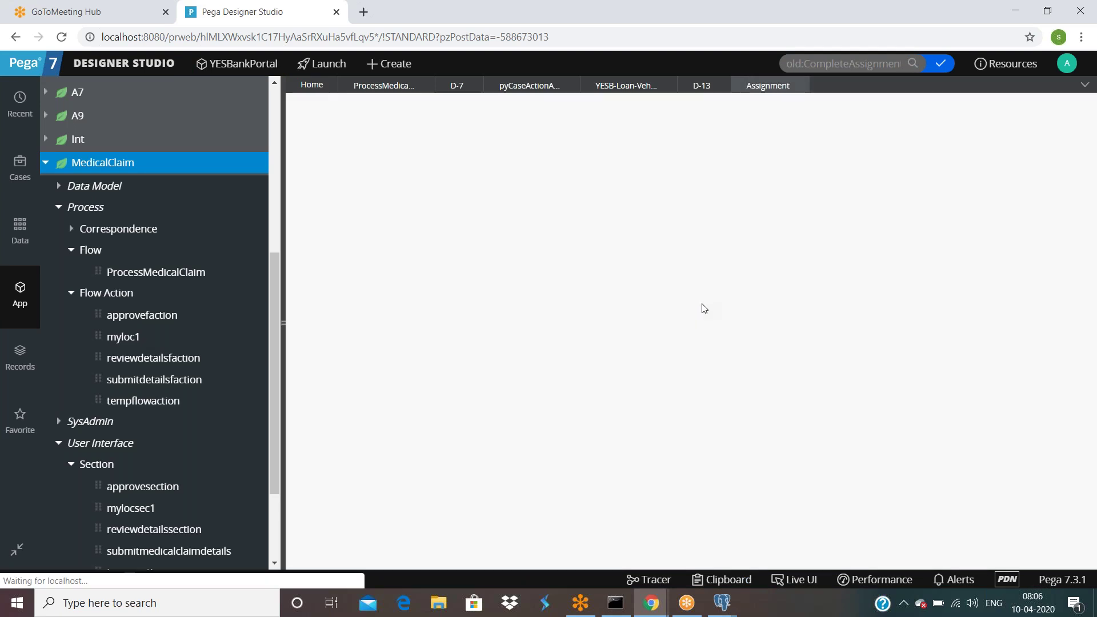
{"action": "left_click", "coordinate": [794, 579]}
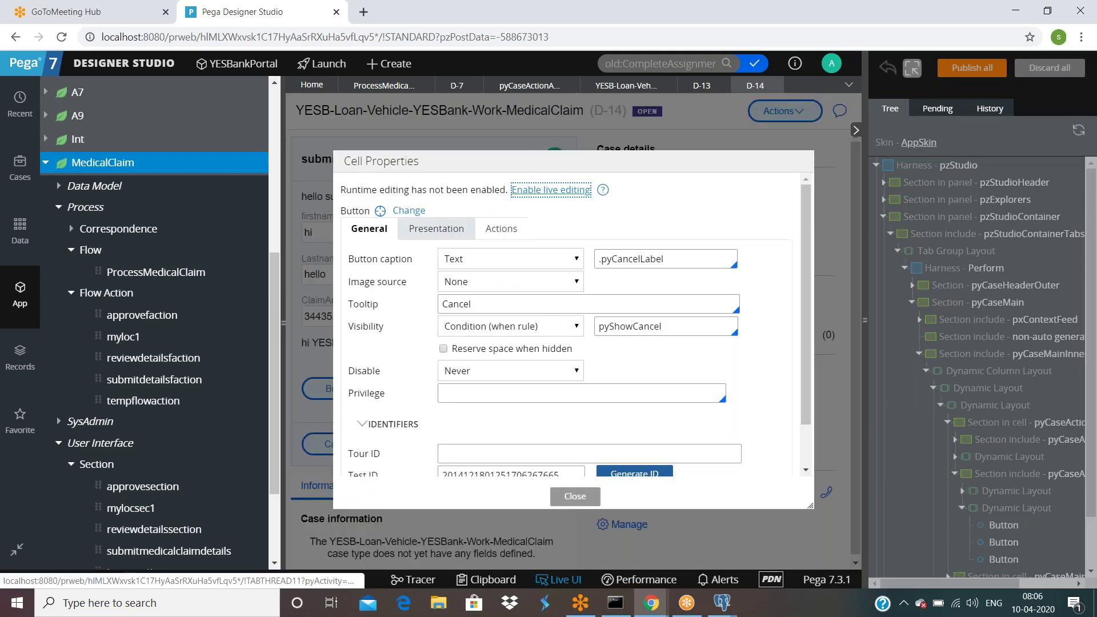
{"action": "left_click", "coordinate": [501, 228]}
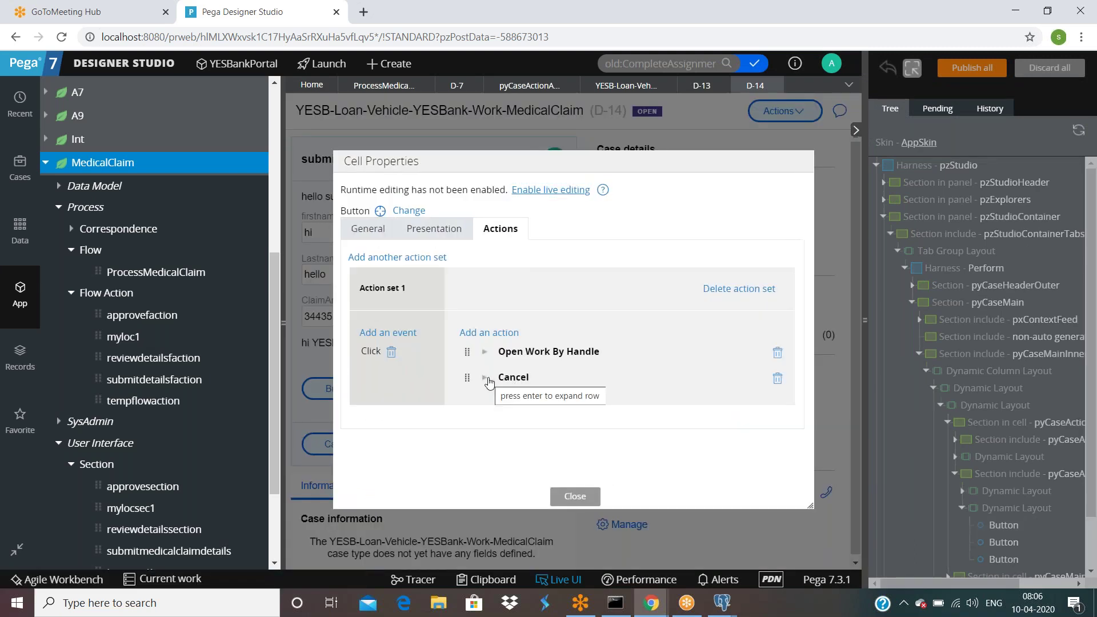
Step: Review all actions available for the Cancel button, close its cell properties and turn off Live UI
{"action": "left_click", "coordinate": [491, 333]}
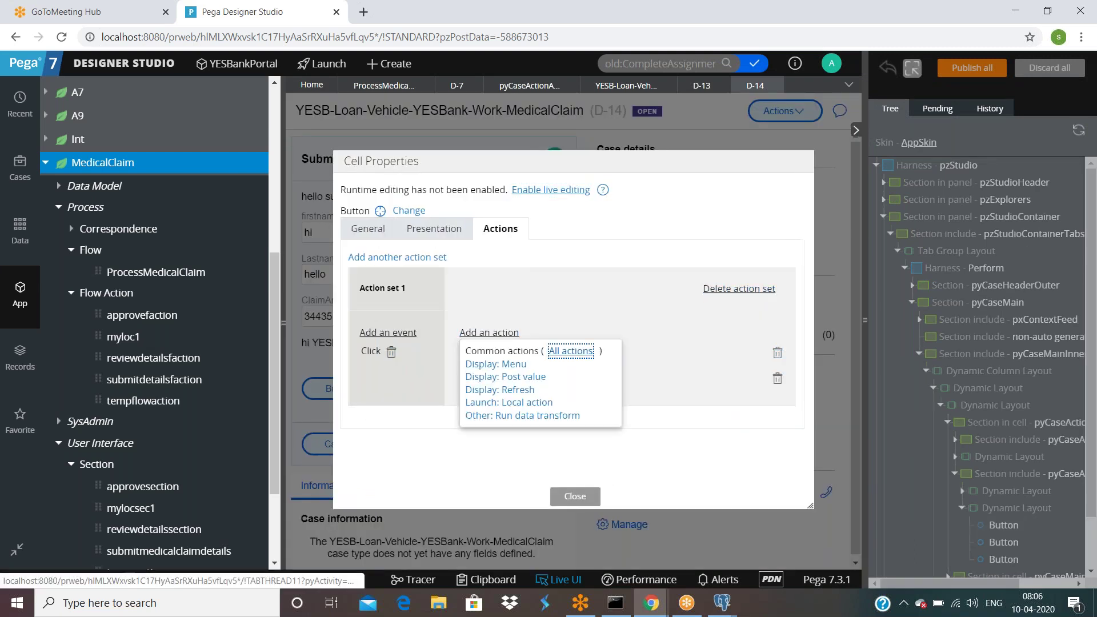
{"action": "left_click", "coordinate": [569, 351]}
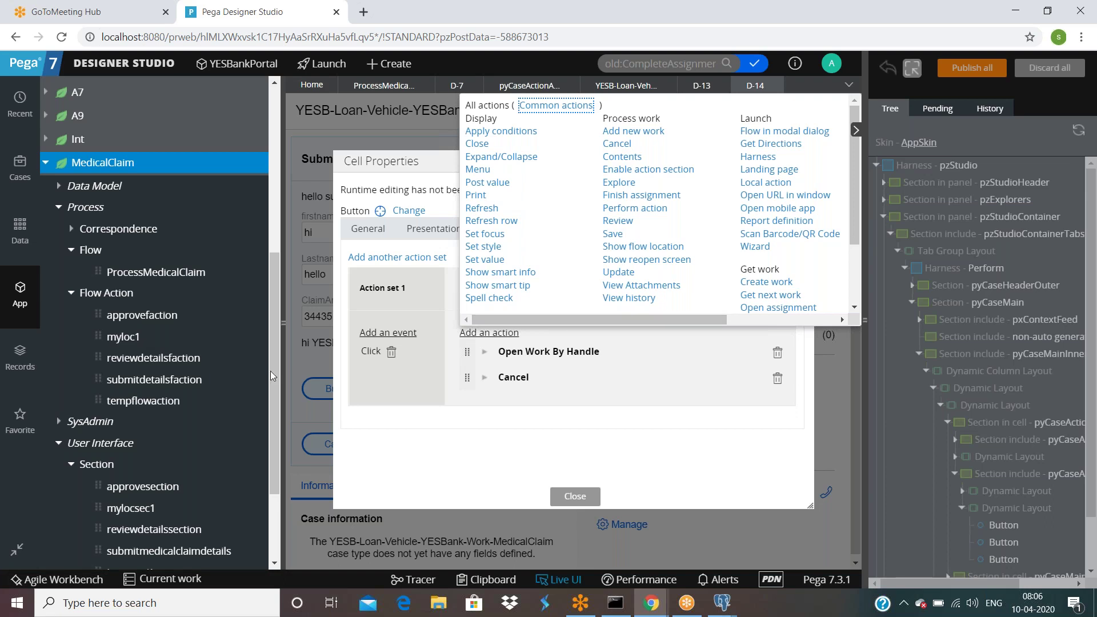
{"action": "left_click", "coordinate": [408, 433]}
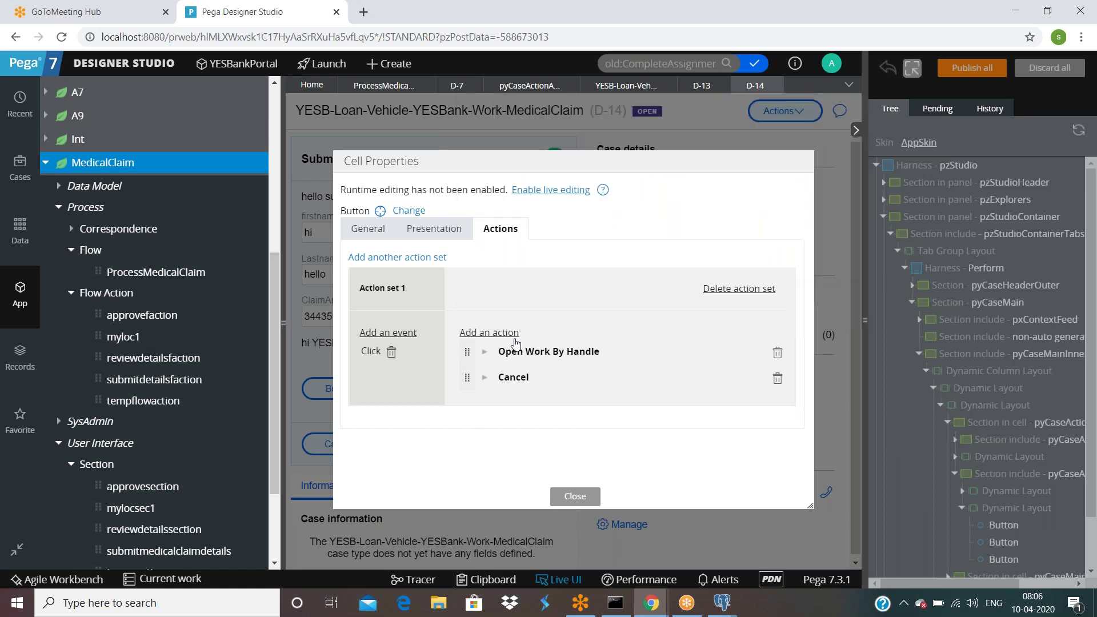
{"action": "left_click", "coordinate": [777, 353]}
{"action": "left_click", "coordinate": [575, 498]}
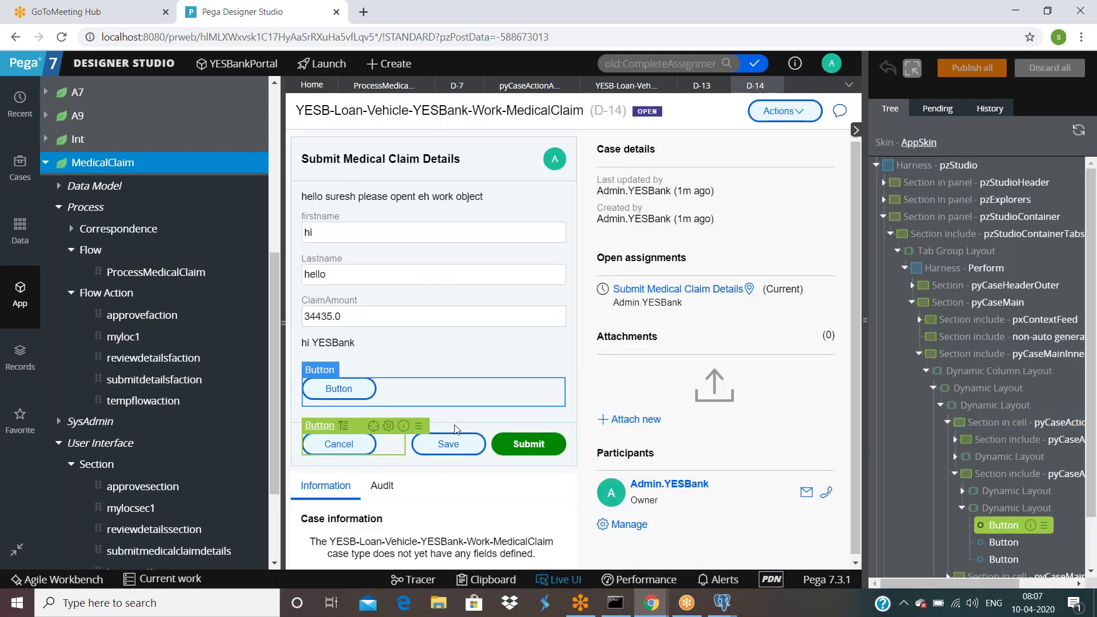
{"action": "left_click", "coordinate": [562, 581]}
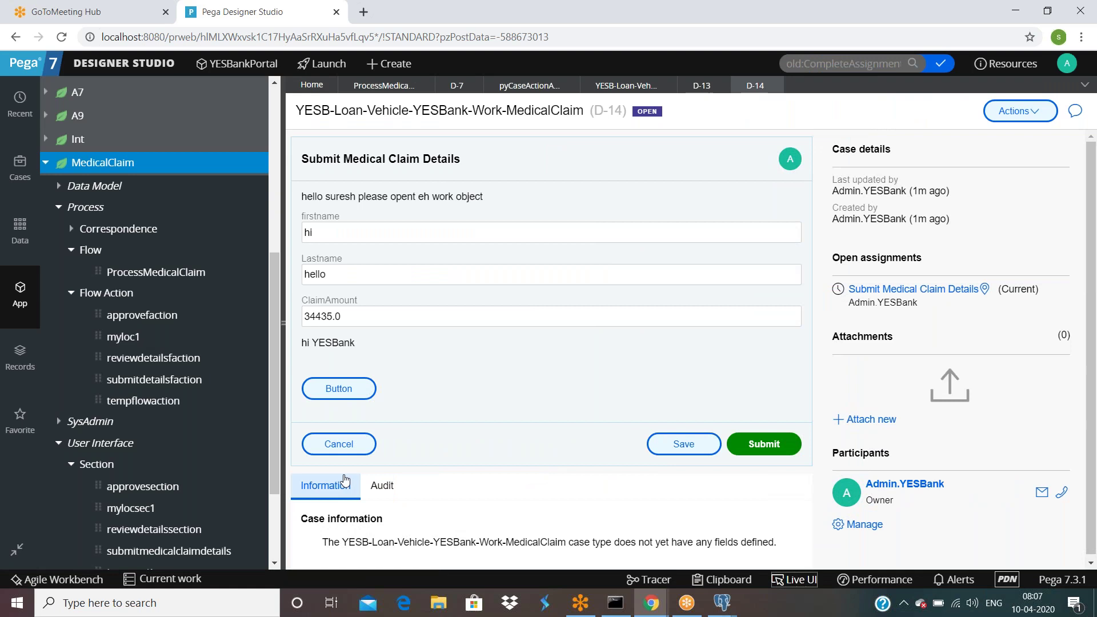
Step: Test the Cancel button on the D-14 assignment, discarding unsaved changes, and begin the assignment again
{"action": "left_click", "coordinate": [338, 446]}
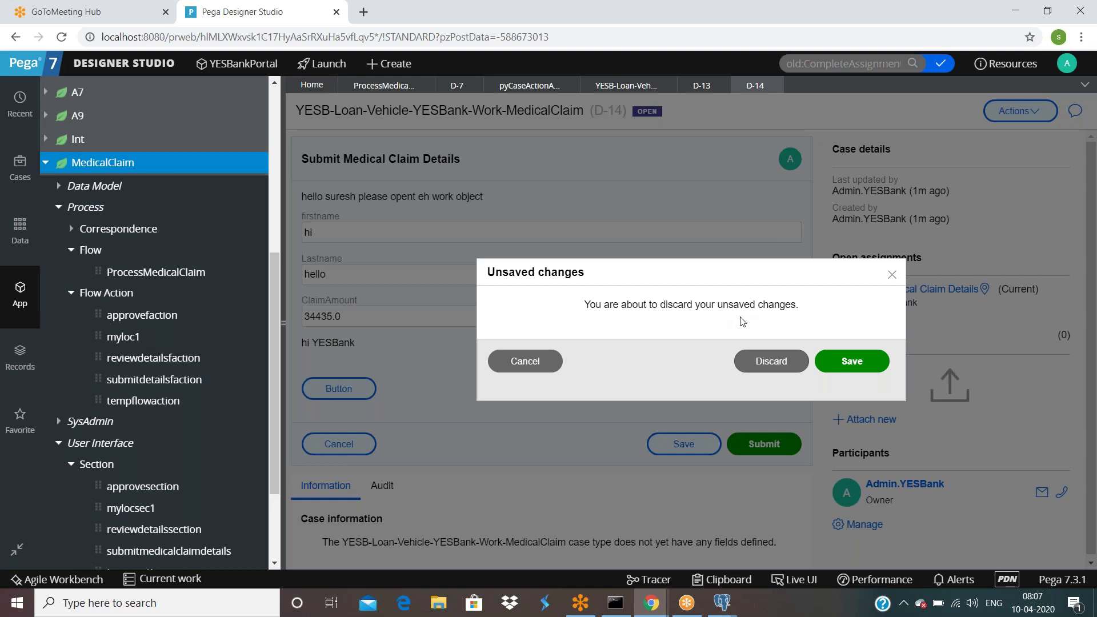
{"action": "left_click", "coordinate": [771, 363]}
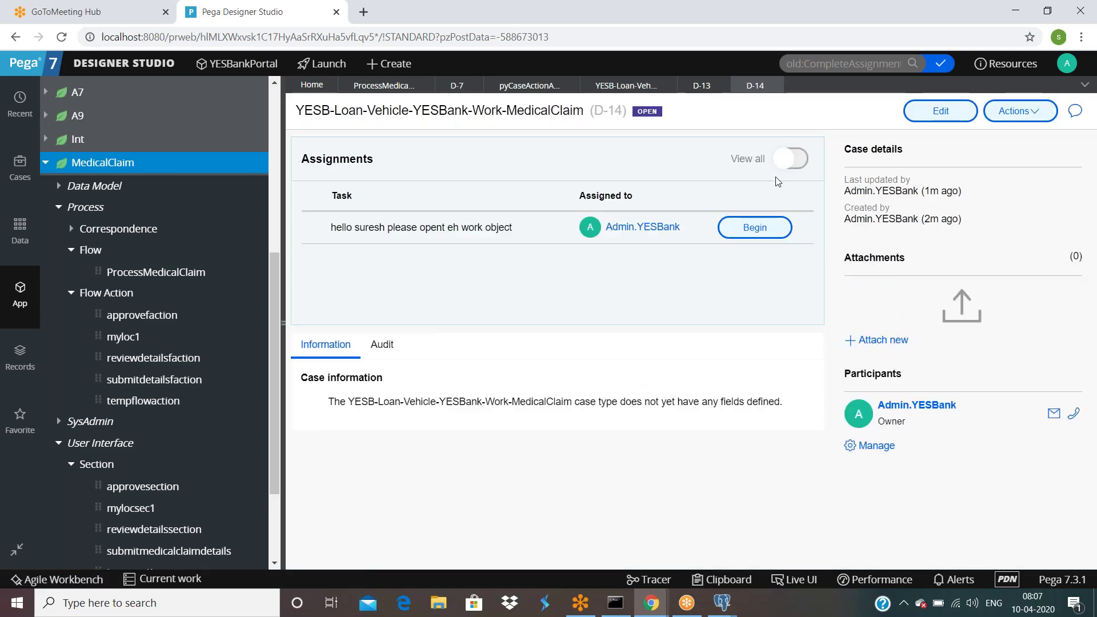
{"action": "left_click", "coordinate": [758, 225]}
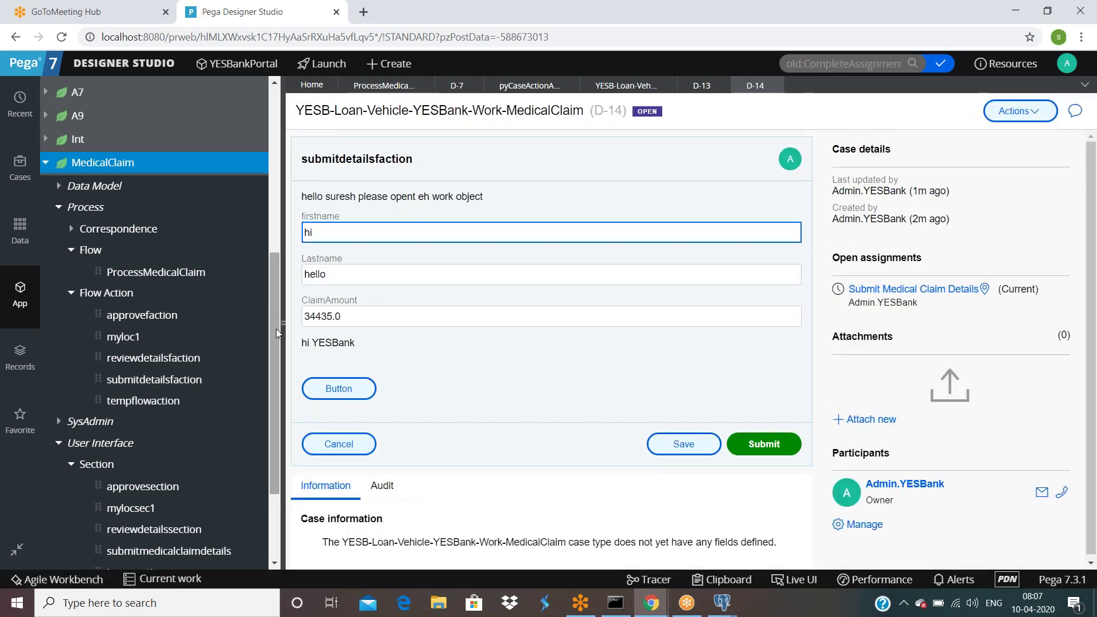
{"action": "left_click", "coordinate": [331, 441]}
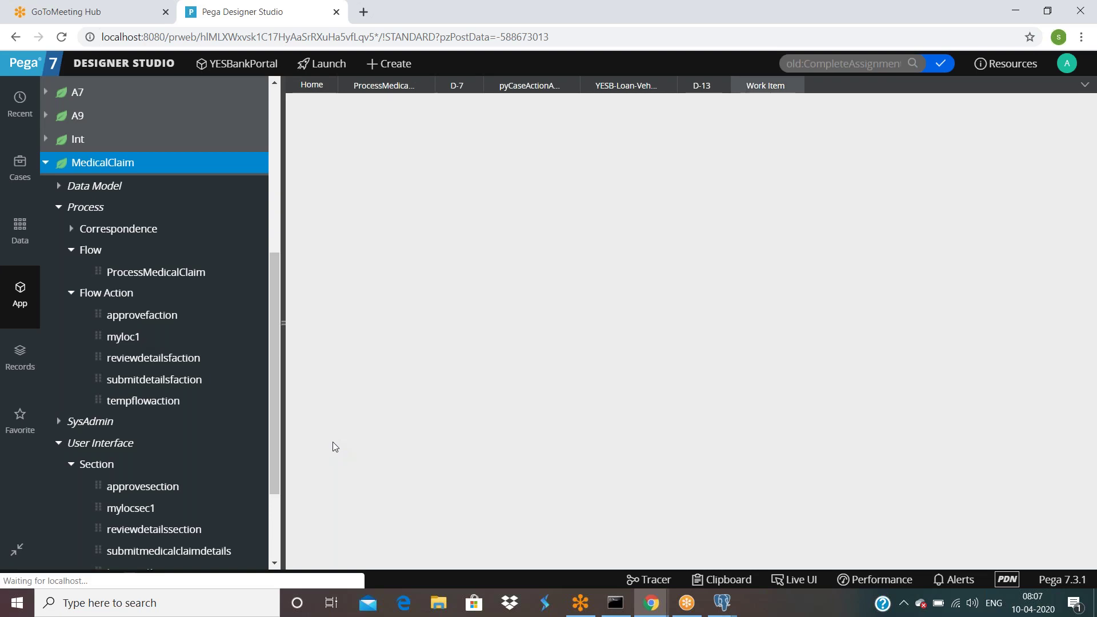
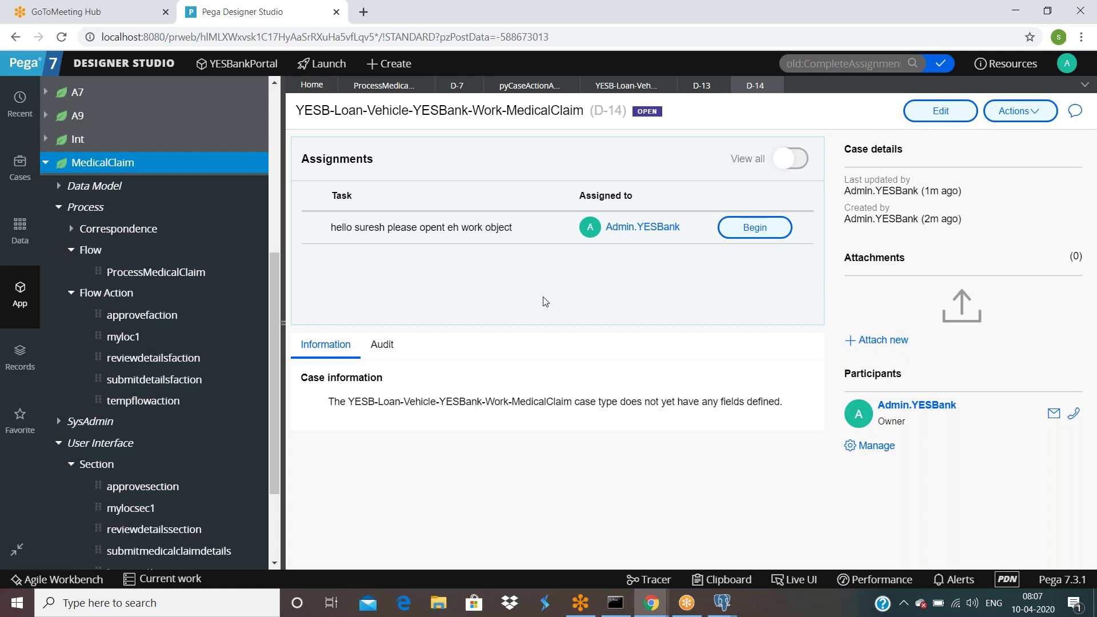
{"action": "left_click", "coordinate": [753, 232]}
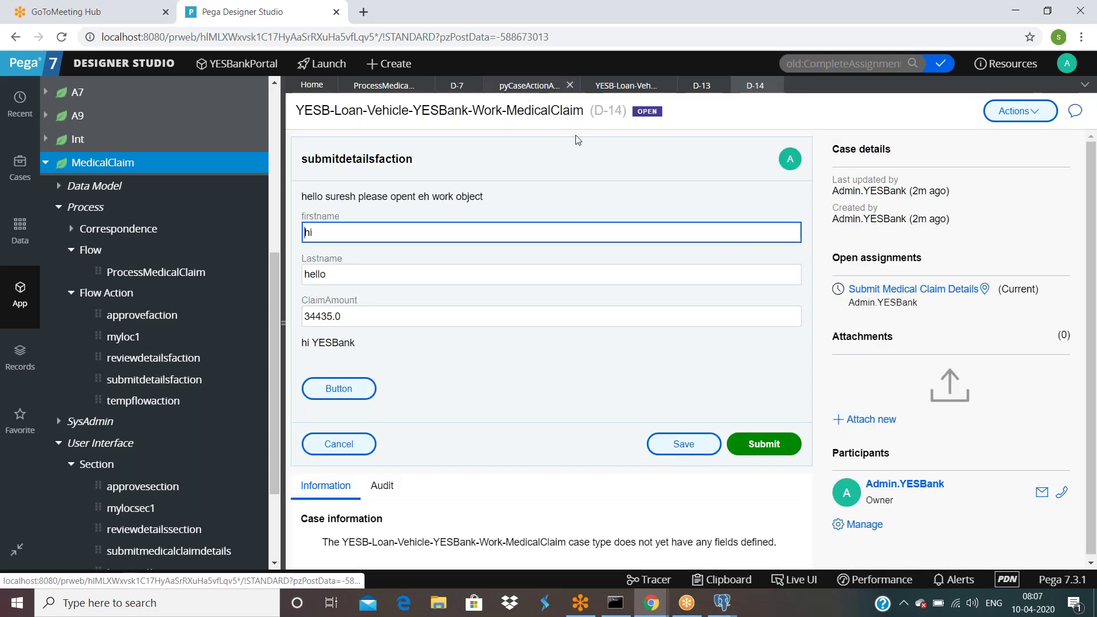
Step: Try a private edit of the pyCaseActionAreaButtons section and discard the checkout
{"action": "left_click", "coordinate": [529, 85]}
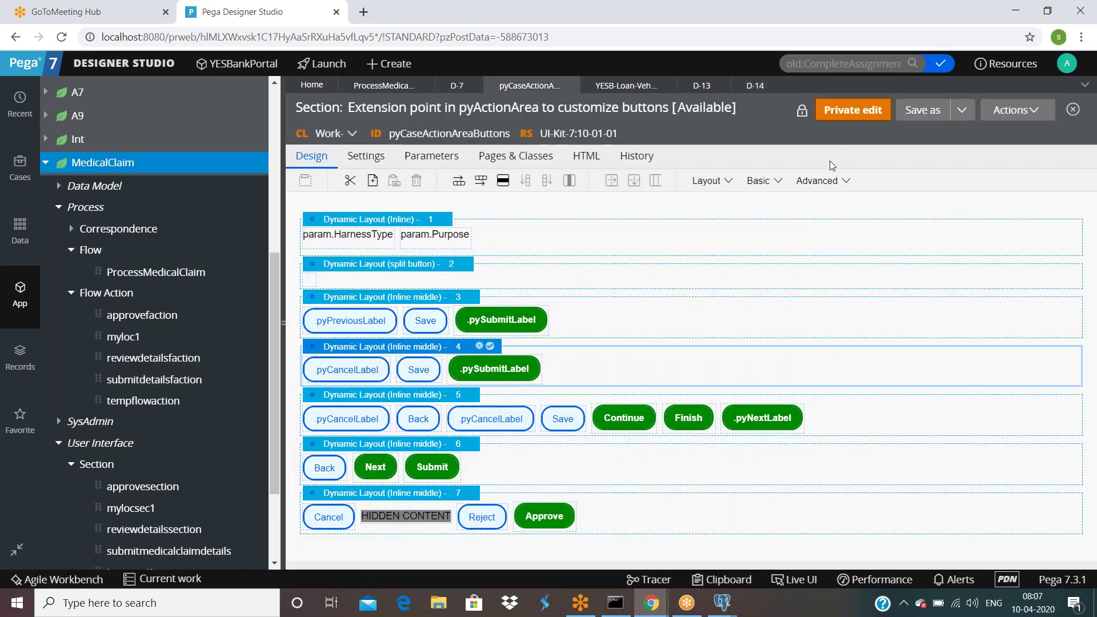
{"action": "left_click", "coordinate": [853, 110]}
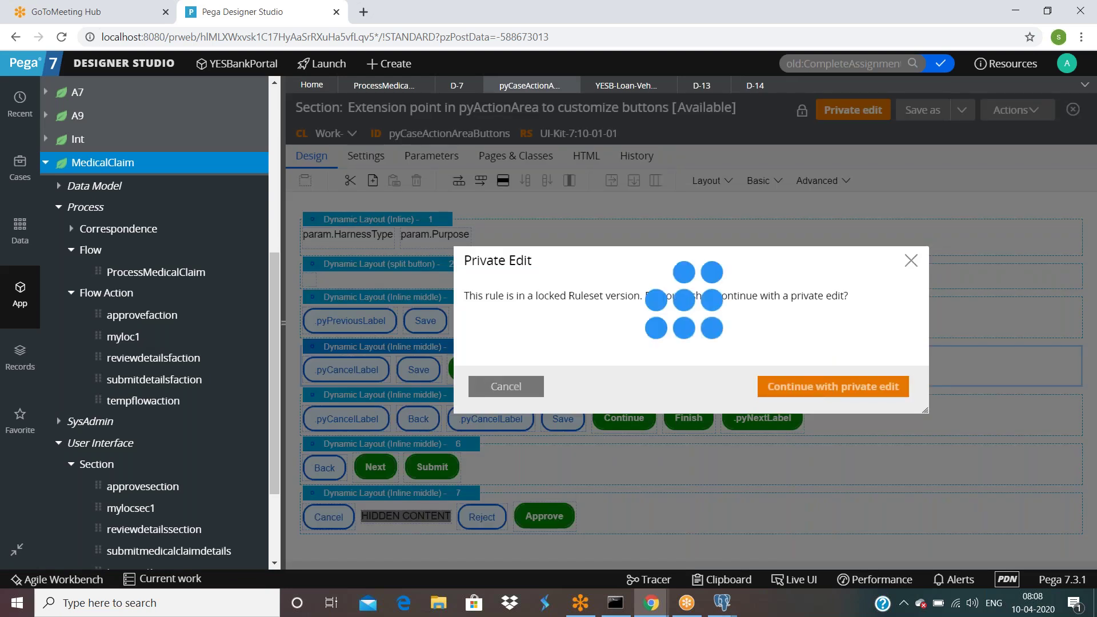
{"action": "left_click", "coordinate": [810, 383]}
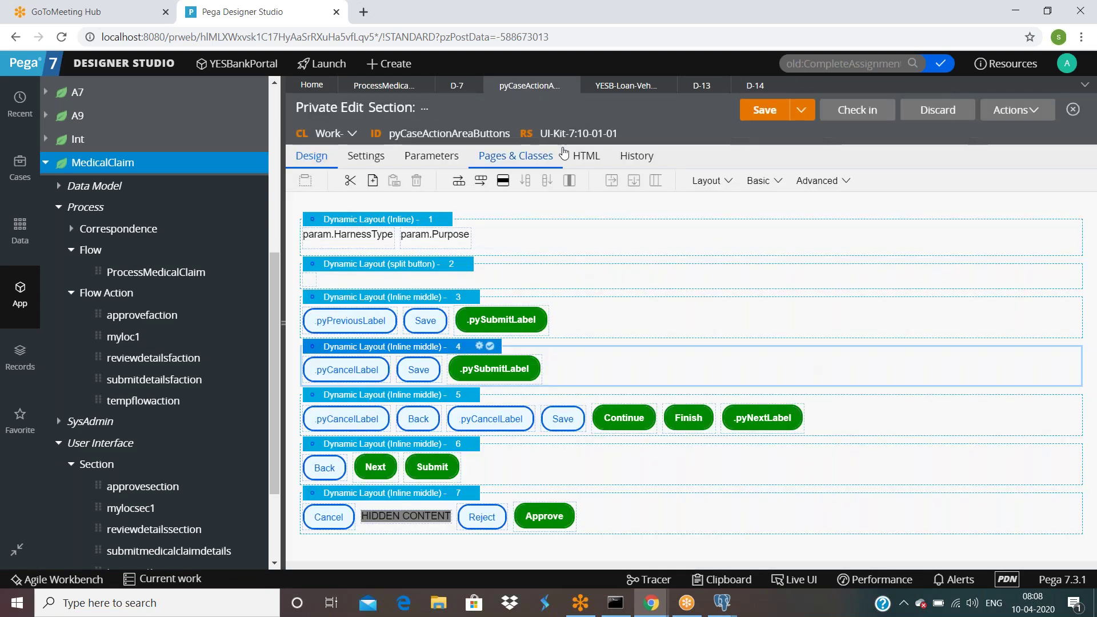
{"action": "left_click", "coordinate": [935, 111]}
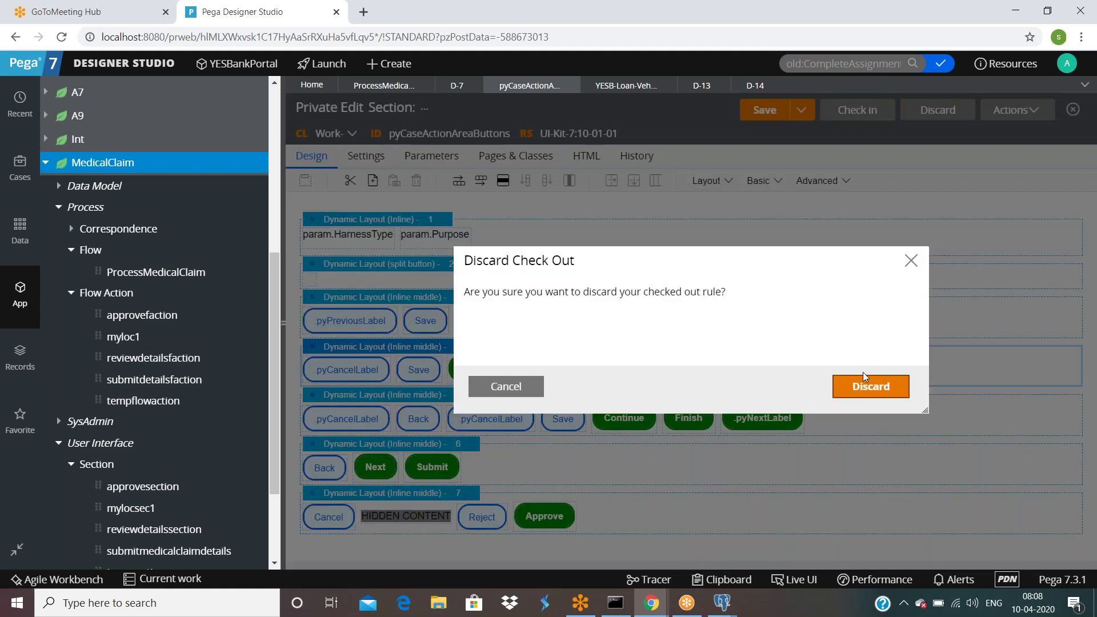
{"action": "left_click", "coordinate": [865, 384]}
Step: Save a copy of the pyCaseActionAreaButtons section for class Work- in YESBankPortal, ruleset YESBank 01-01-02
{"action": "left_click", "coordinate": [253, 333]}
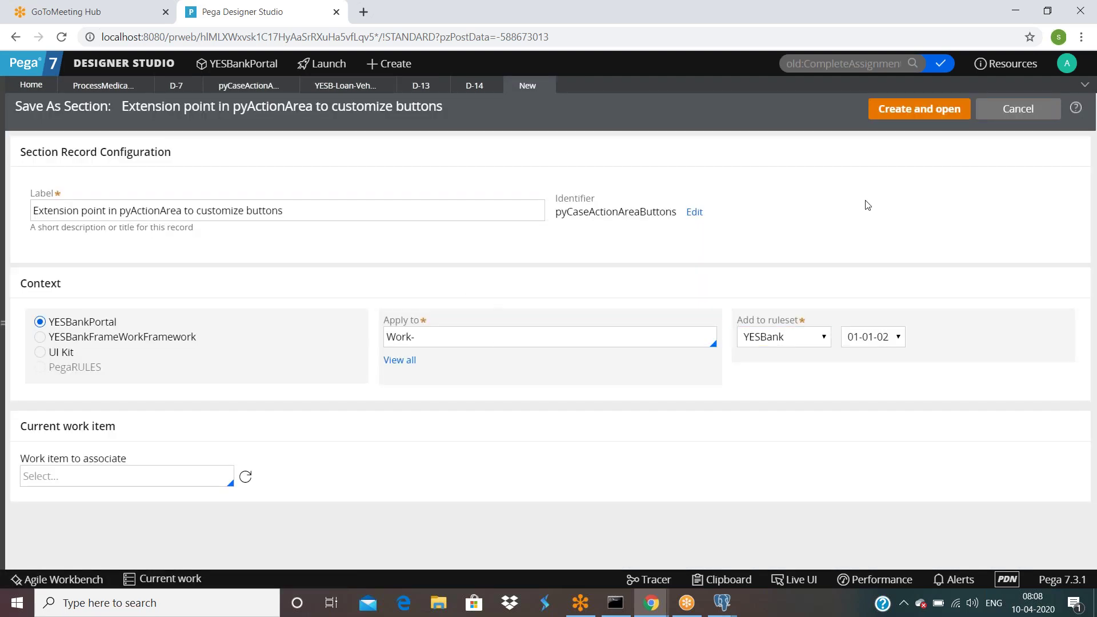
{"action": "left_click", "coordinate": [892, 112]}
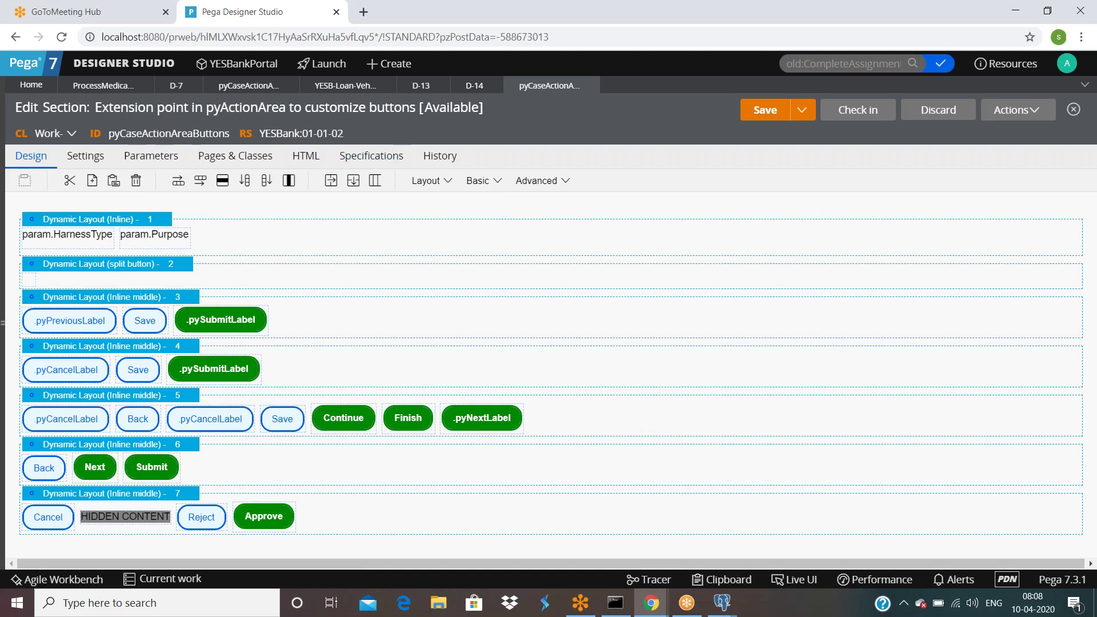
Step: Inspect case D-14 with Live UI, examining where the submitdetailsfaction title sits in the pyCaseMain section hierarchy
{"action": "left_click", "coordinate": [474, 86]}
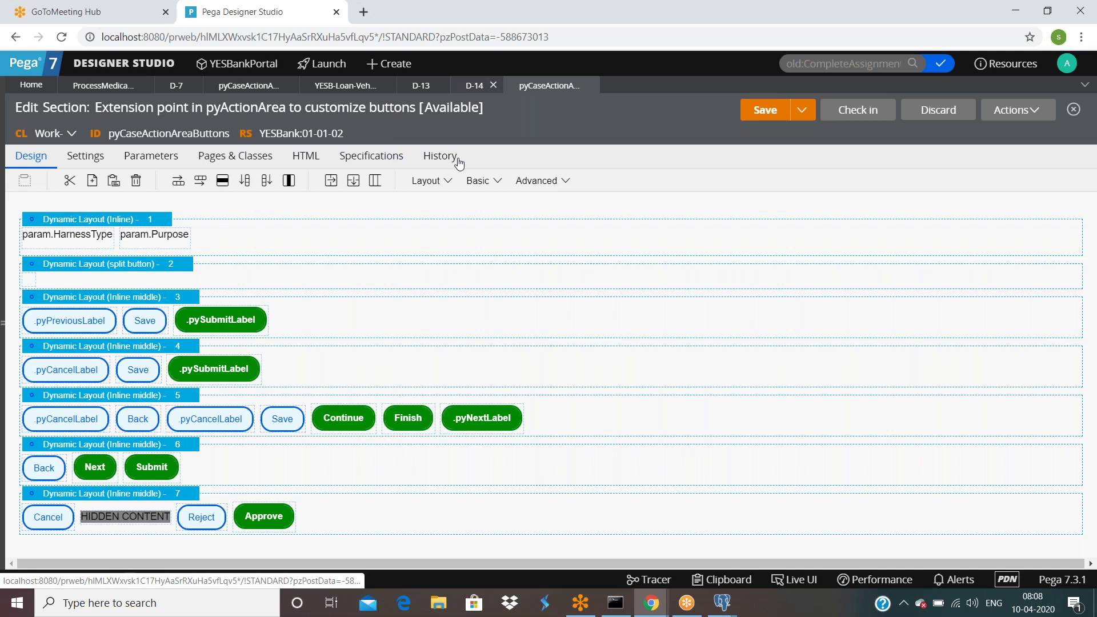
{"action": "left_click", "coordinate": [794, 580]}
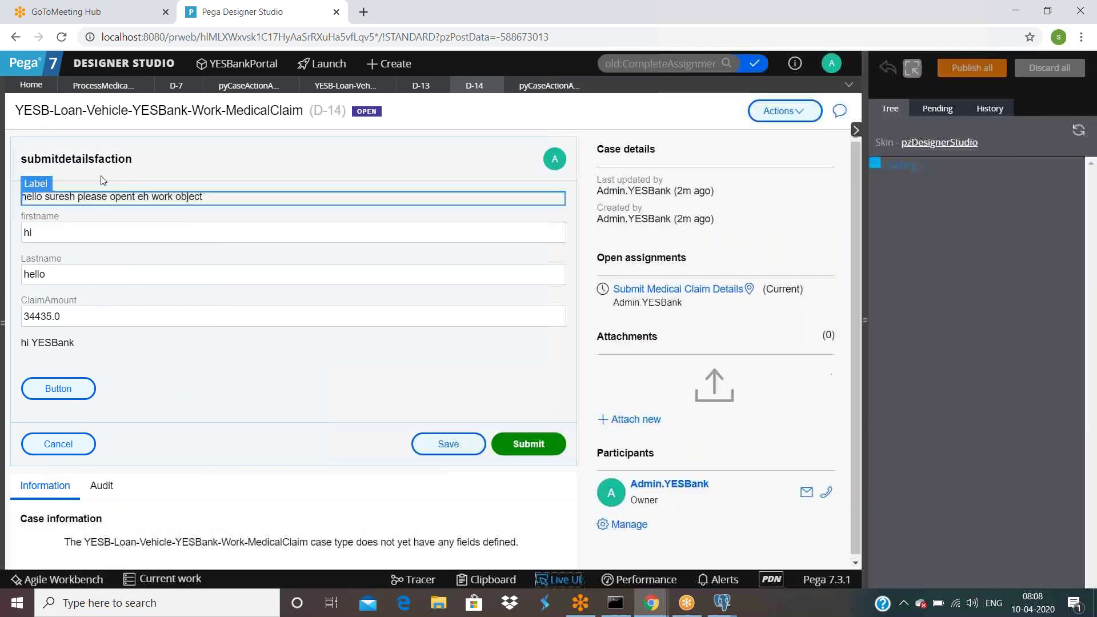
{"action": "left_click", "coordinate": [57, 145]}
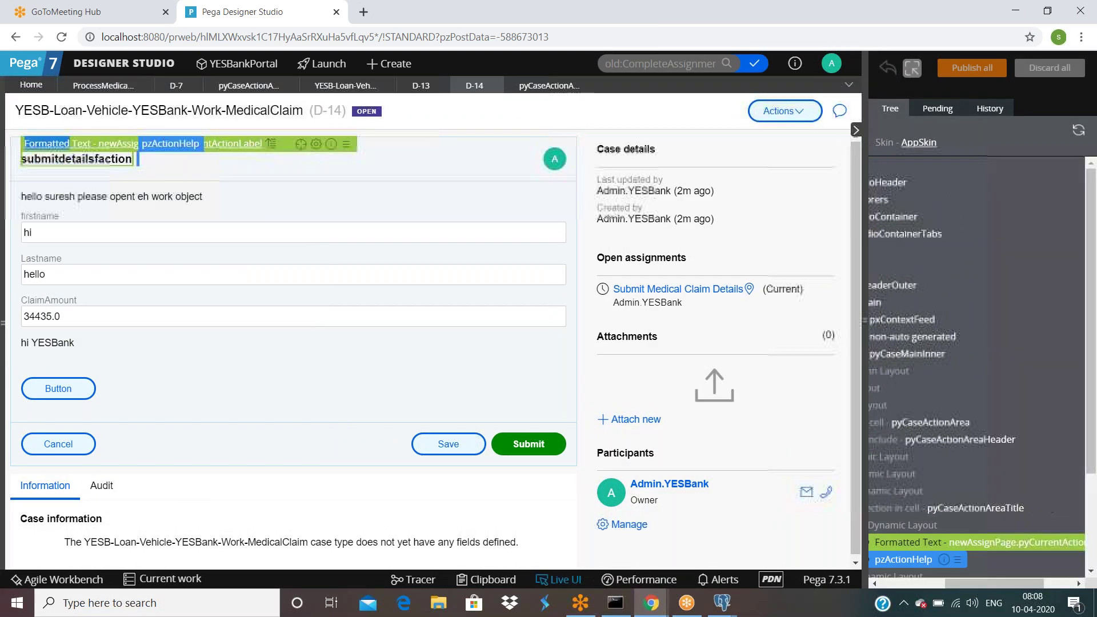
{"action": "left_click_drag", "start_coordinate": [975, 582], "coordinate": [918, 582]}
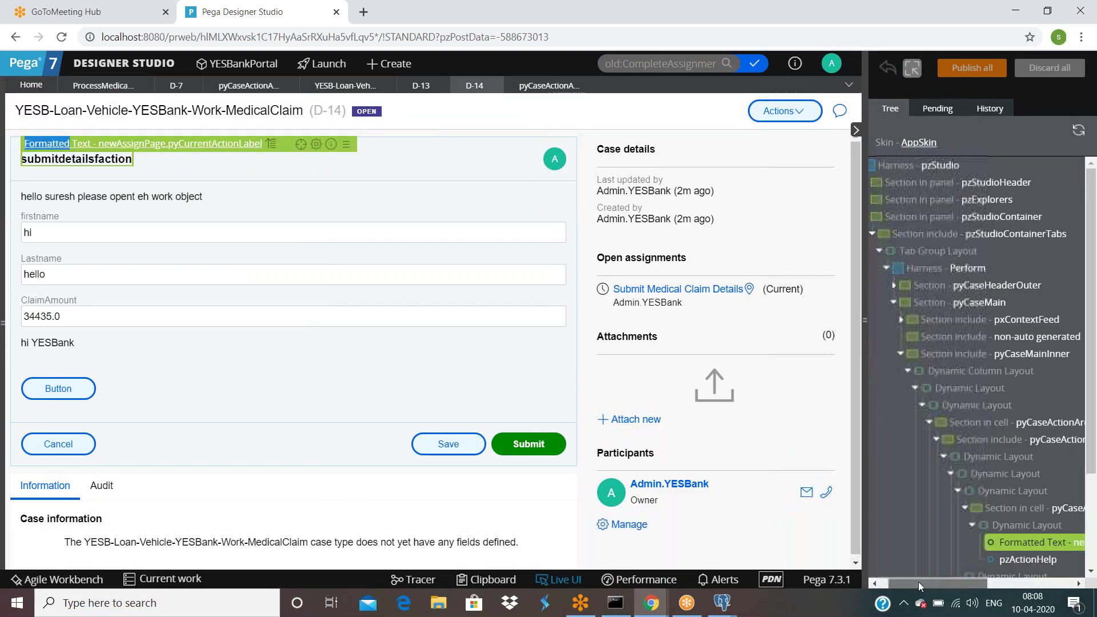
{"action": "left_click", "coordinate": [893, 303]}
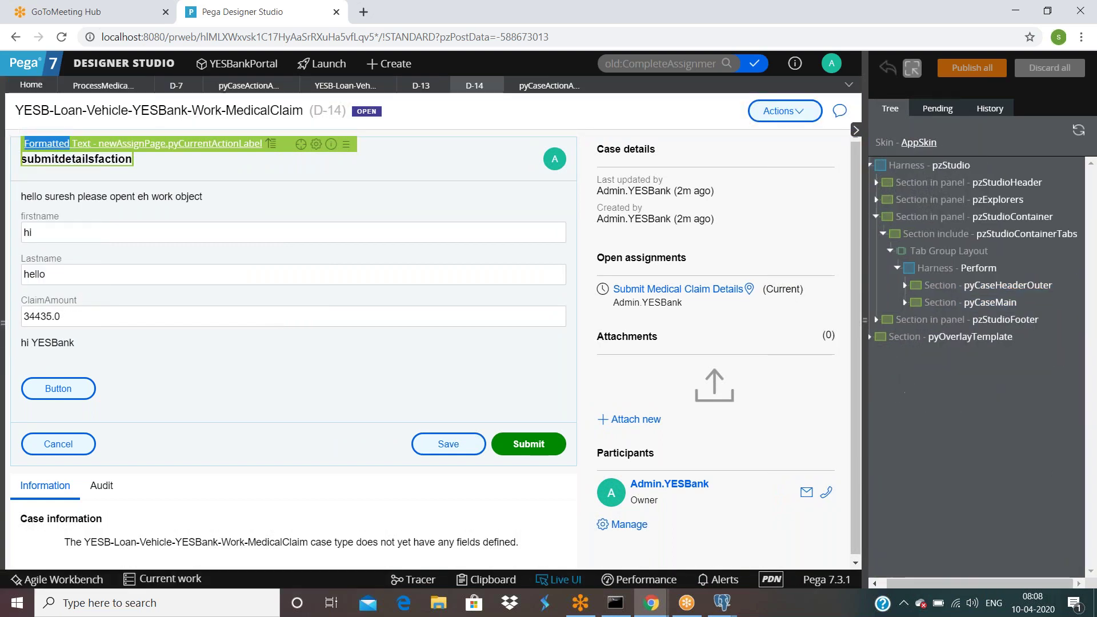
{"action": "left_click", "coordinate": [905, 302]}
{"action": "left_click", "coordinate": [912, 353]}
{"action": "left_click", "coordinate": [913, 353]}
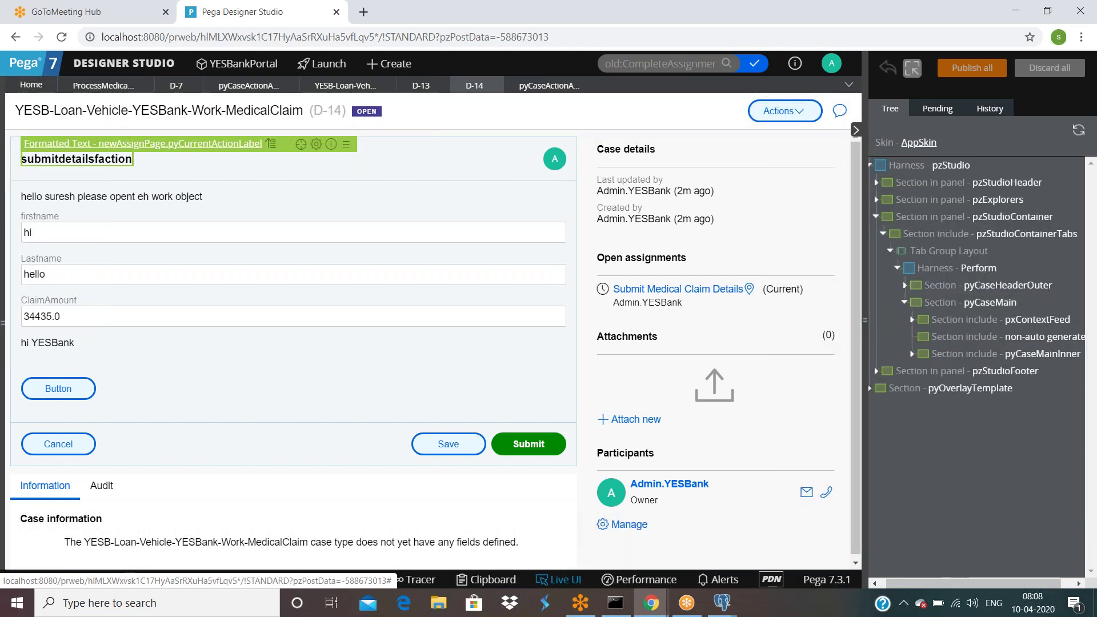
{"action": "left_click", "coordinate": [912, 354]}
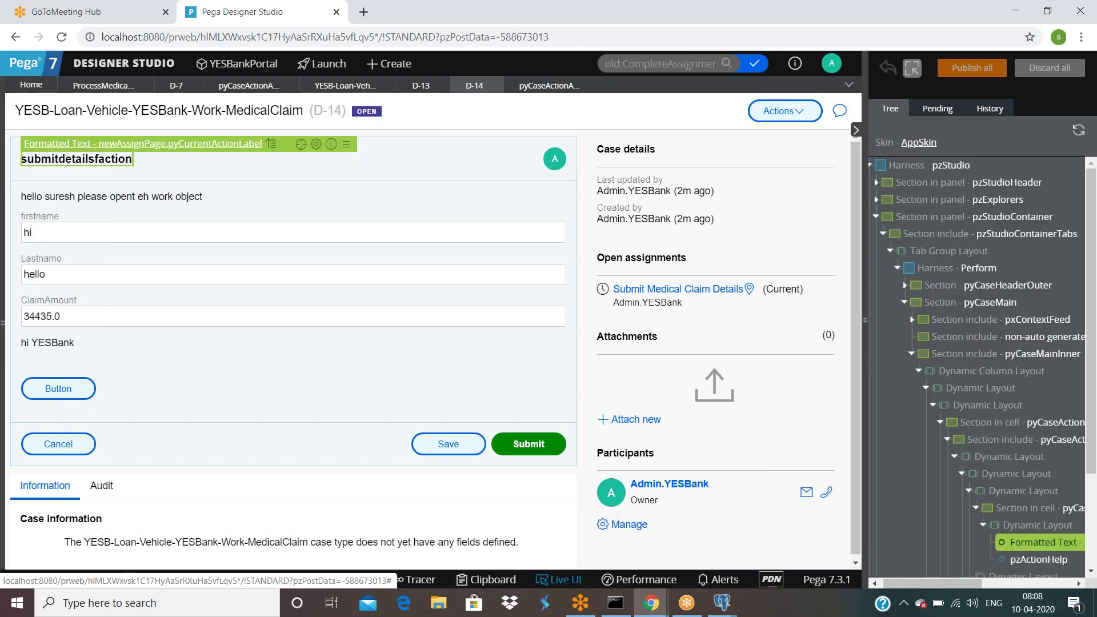
{"action": "left_click", "coordinate": [1001, 586]}
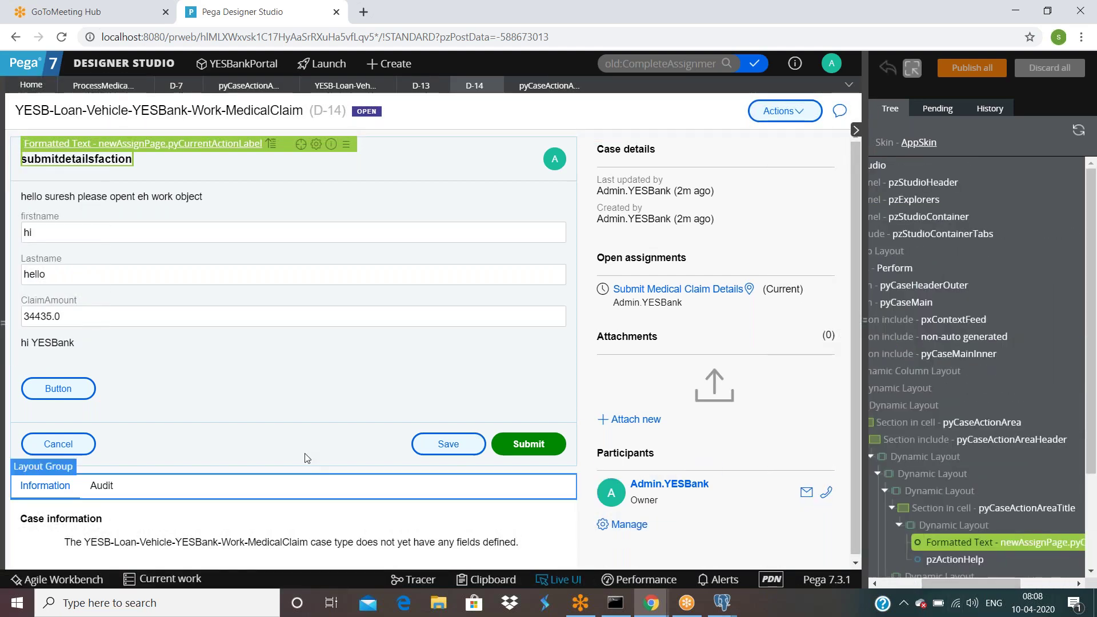
Step: Locate the Cancel button in the Live UI hierarchy and open its enclosing pyCaseMainInner section rule
{"action": "left_click", "coordinate": [184, 391]}
{"action": "left_click", "coordinate": [135, 445]}
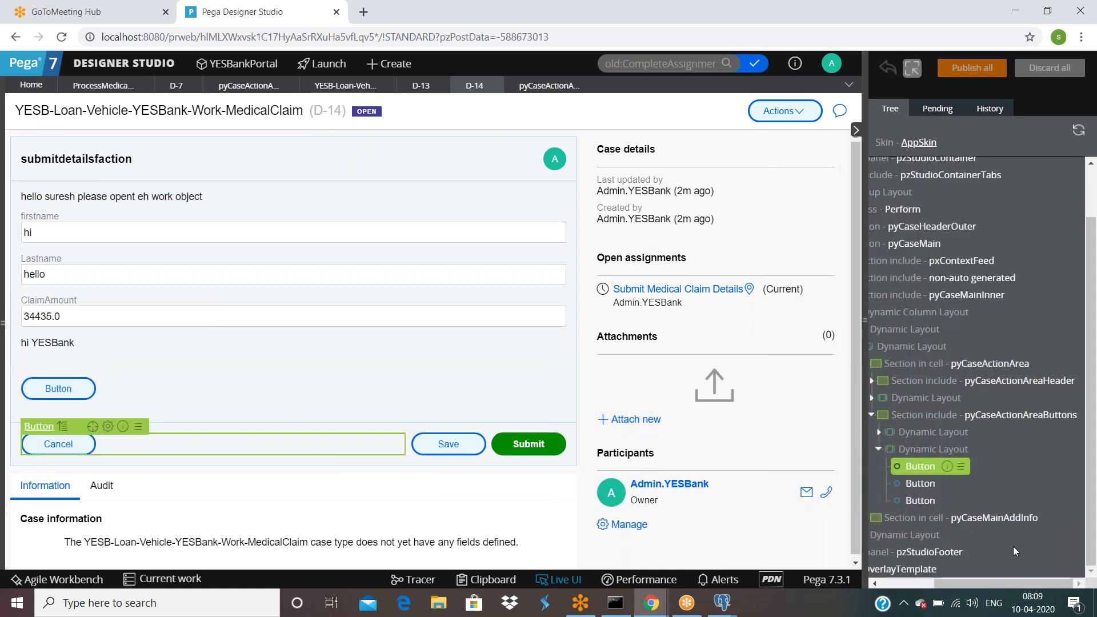
{"action": "left_click_drag", "start_coordinate": [989, 580], "coordinate": [966, 585]}
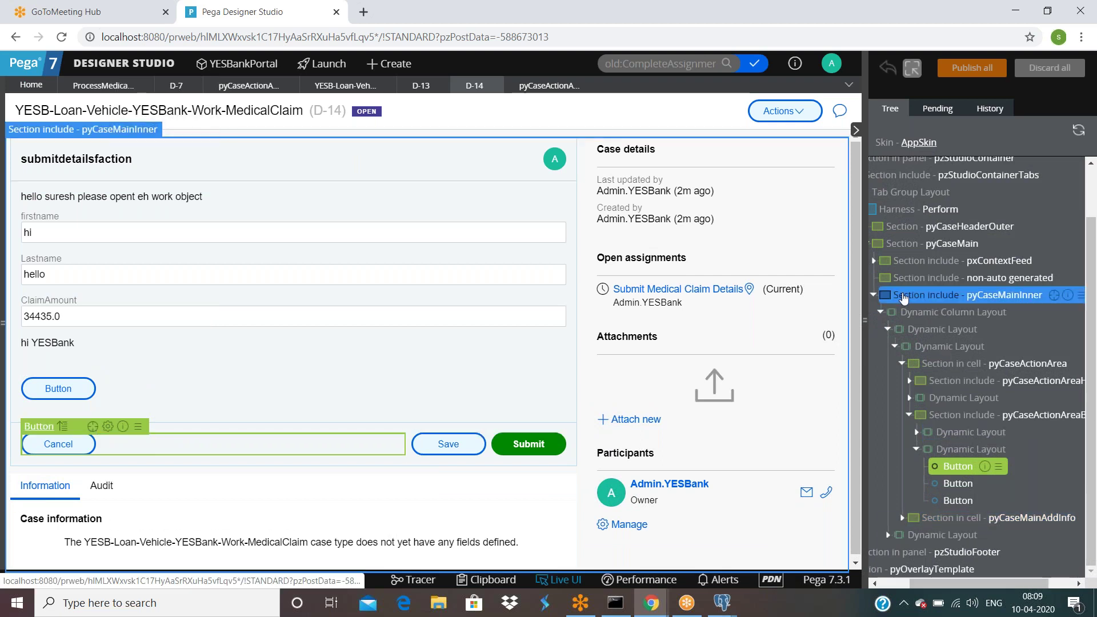
{"action": "left_click", "coordinate": [1054, 295]}
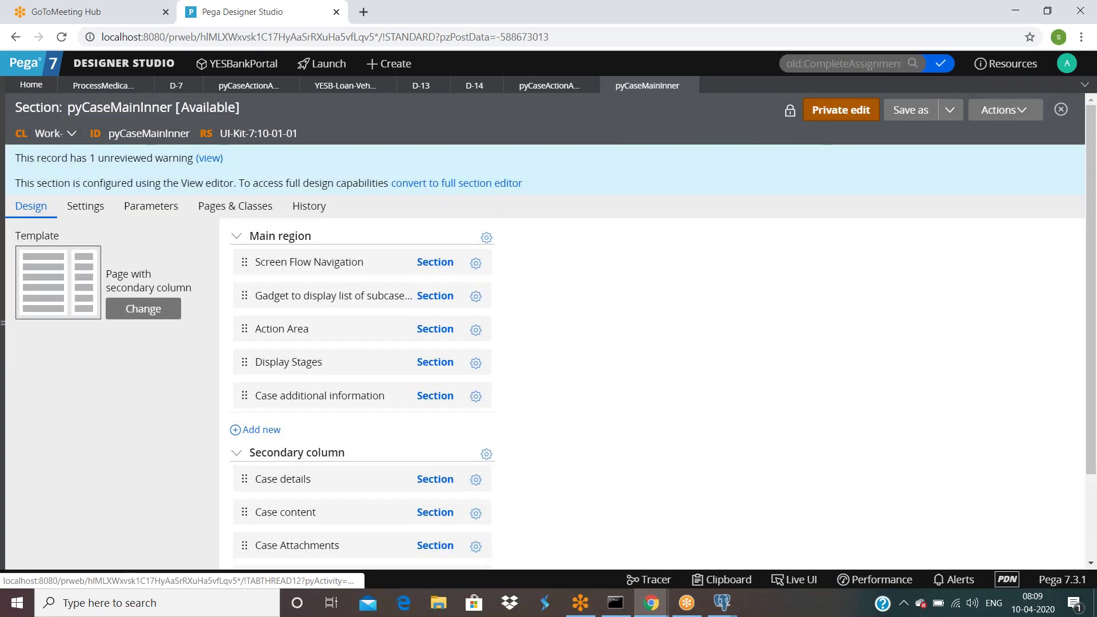
Step: Try a private edit of pyCaseMainInner with conversion to the full section editor, and discard the checkout
{"action": "left_click", "coordinate": [841, 110]}
{"action": "left_click", "coordinate": [742, 393]}
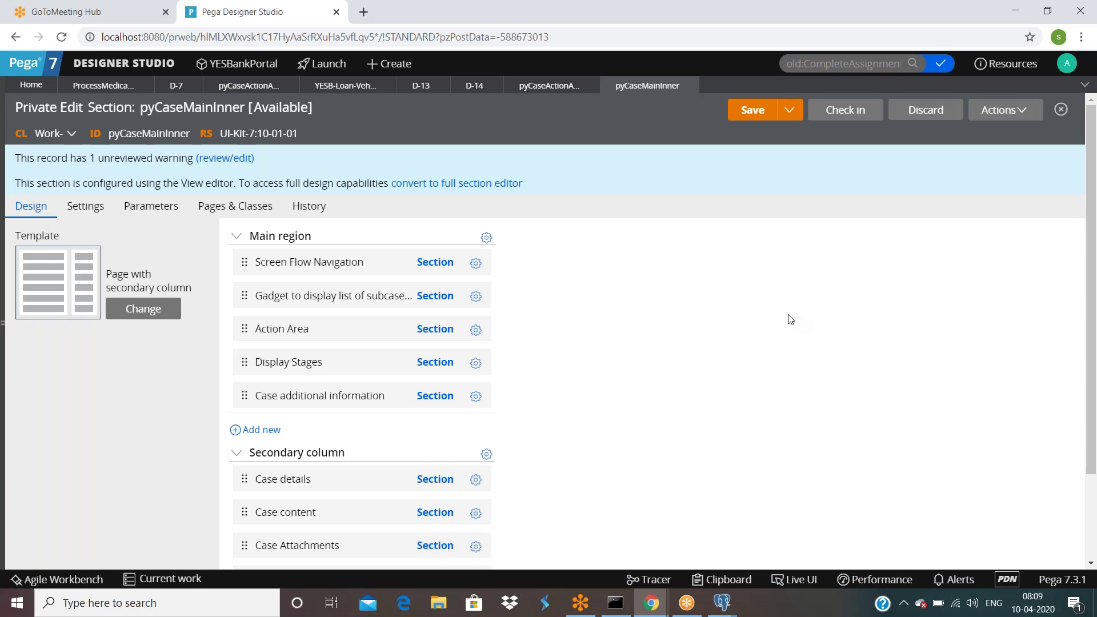
{"action": "left_click", "coordinate": [476, 184]}
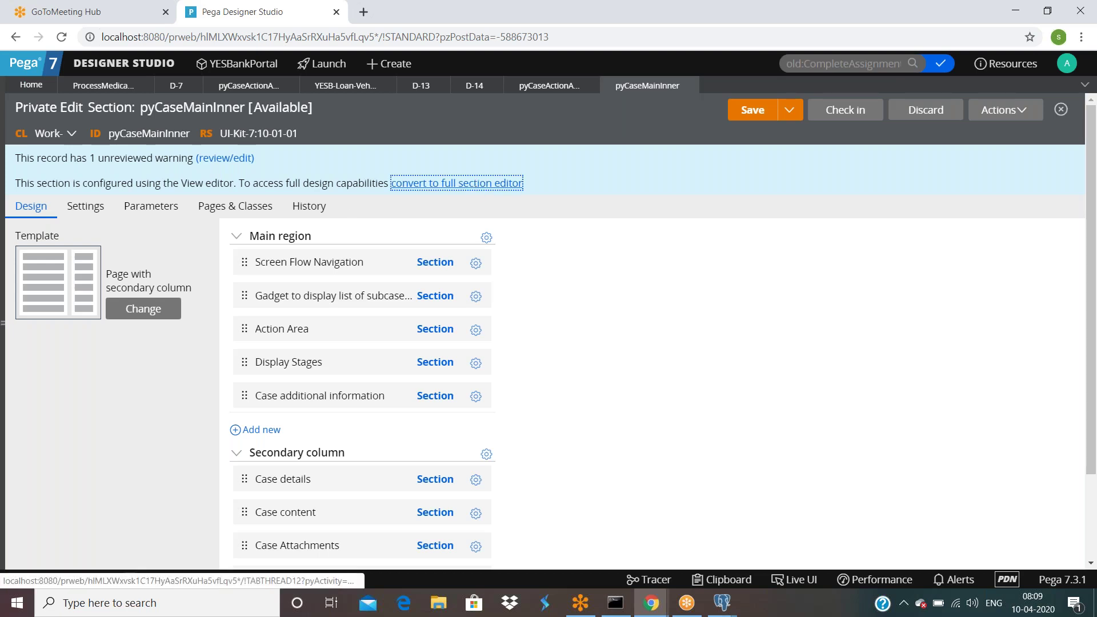
{"action": "left_click", "coordinate": [728, 385]}
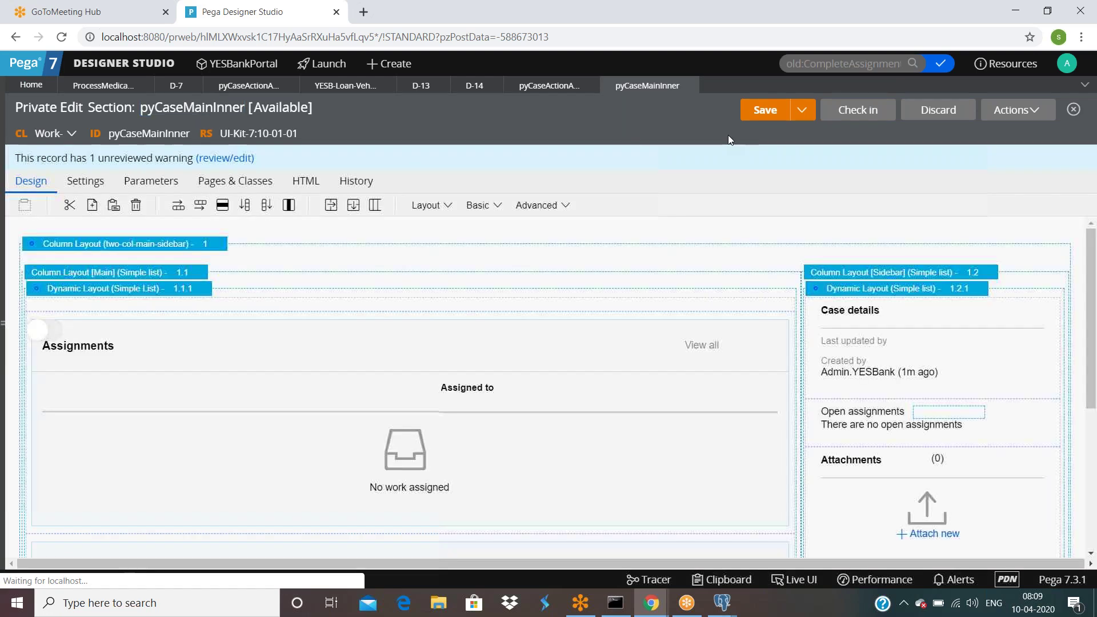
{"action": "left_click", "coordinate": [939, 109]}
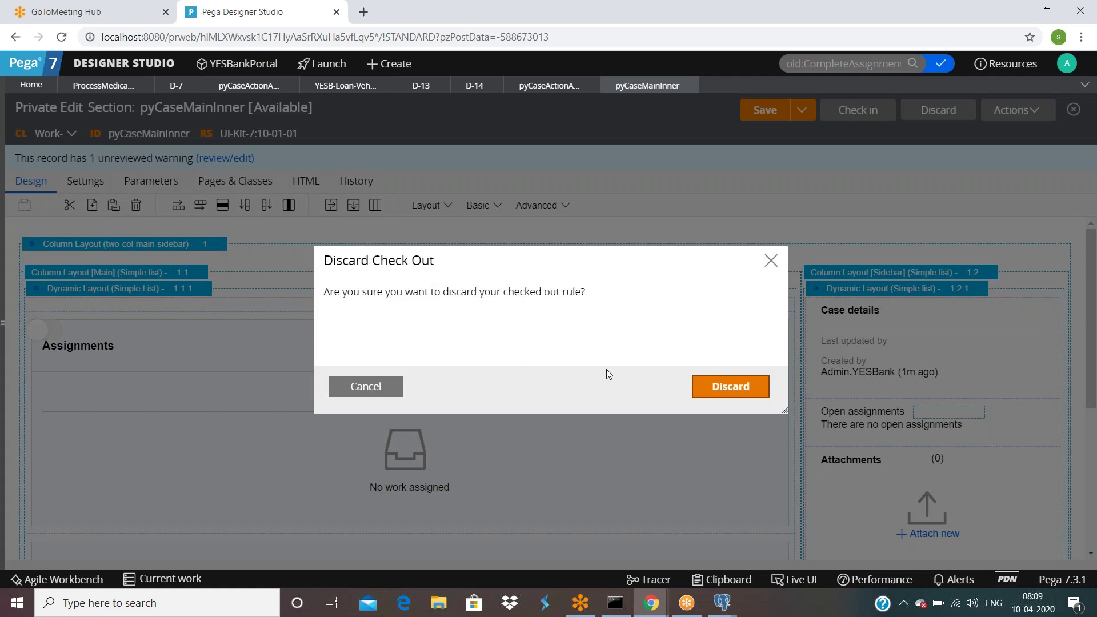
{"action": "left_click", "coordinate": [729, 386]}
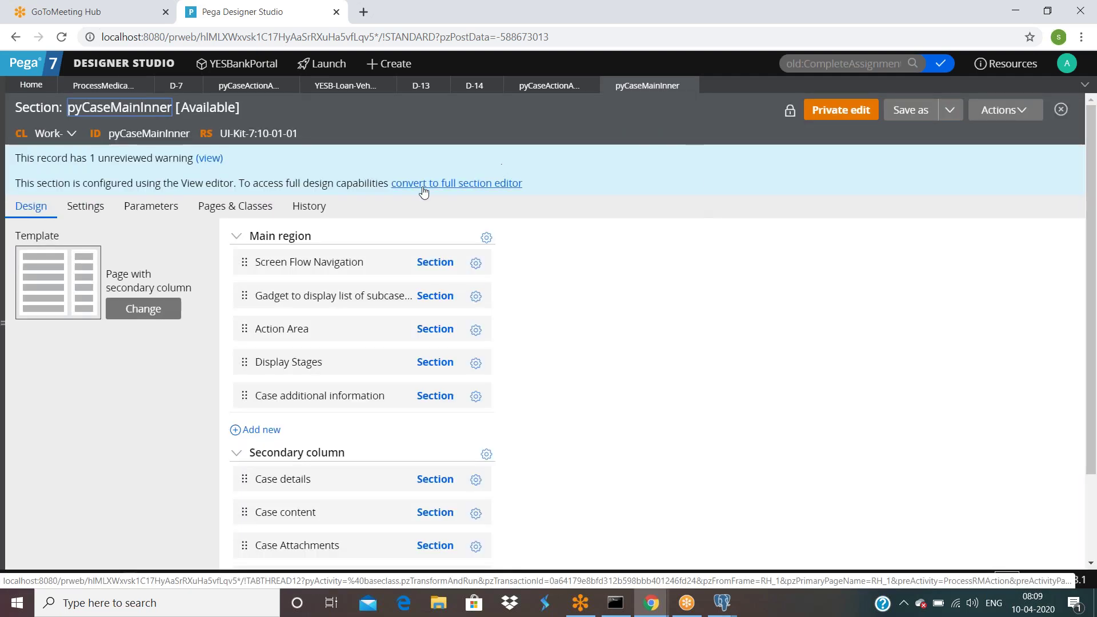
Step: Convert pyCaseMainInner to the full section editor and review its layouts down to the action buttons
{"action": "left_click", "coordinate": [423, 187]}
{"action": "left_click", "coordinate": [730, 386]}
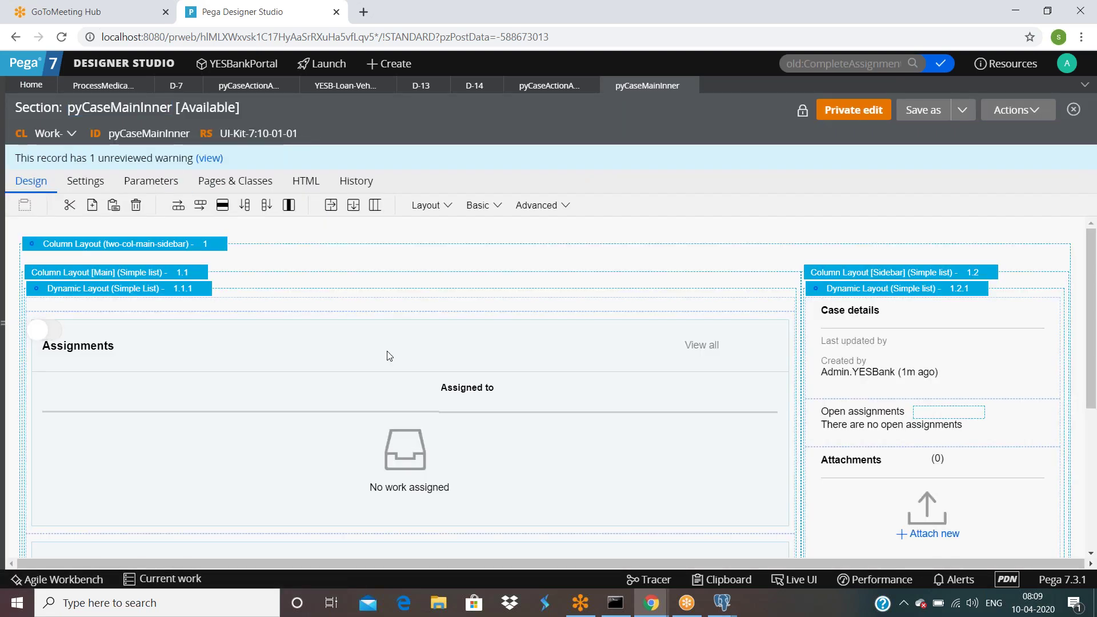
{"action": "scroll", "coordinate": [400, 361], "scroll_direction": "down", "scroll_amount": 5}
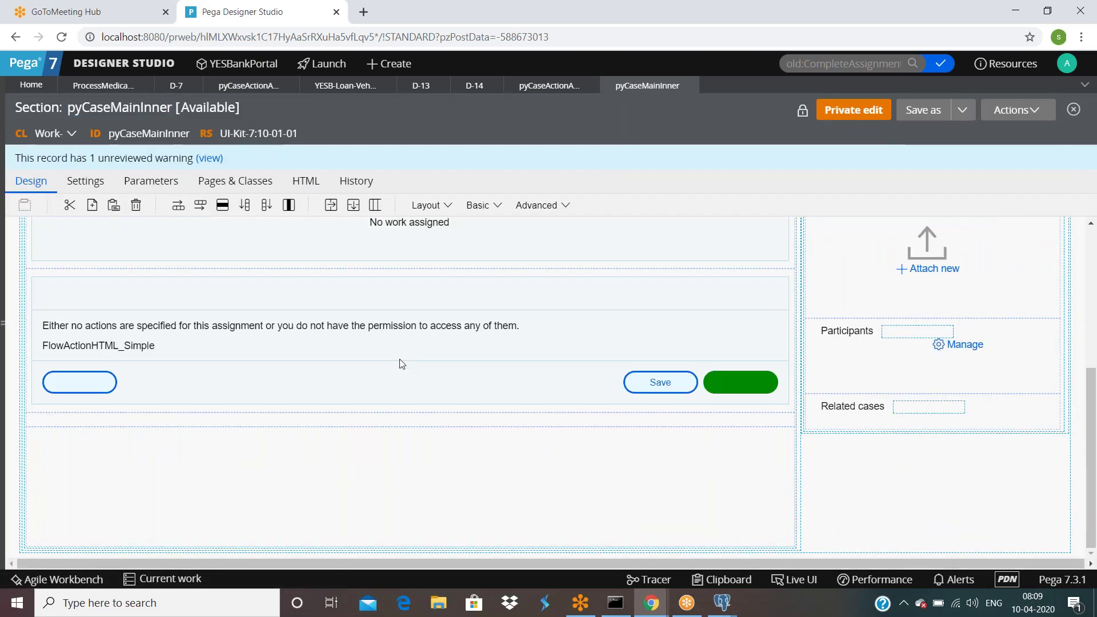
Step: Open the pyCaseActionArea section rule from the action area cell embedded in pyCaseMainInner
{"action": "left_click", "coordinate": [206, 388]}
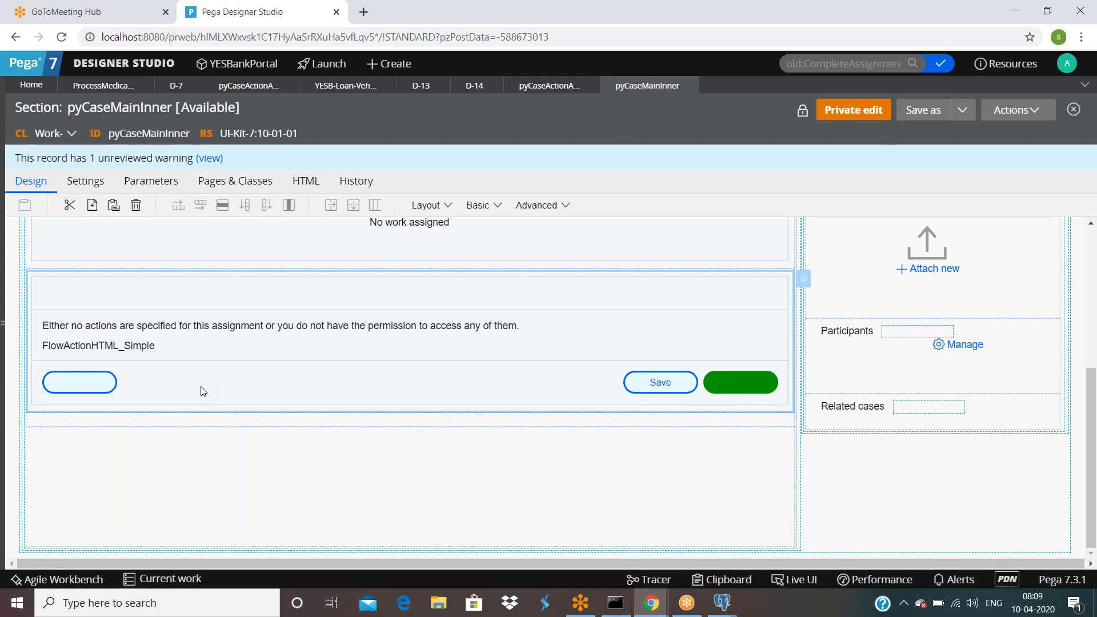
{"action": "double_click", "coordinate": [579, 323]}
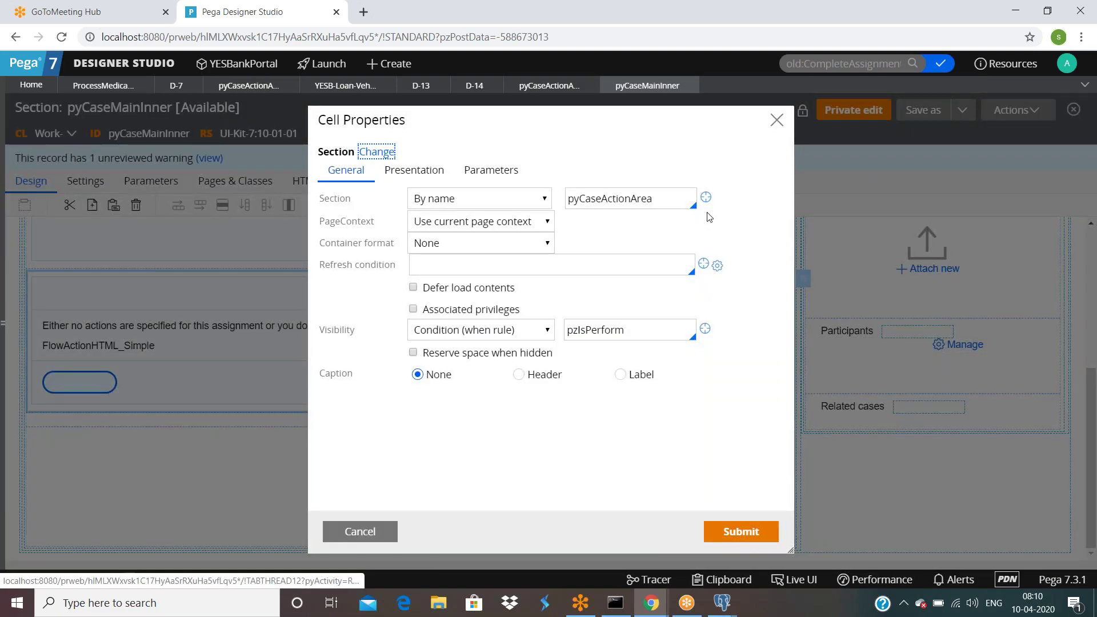
{"action": "left_click", "coordinate": [706, 197]}
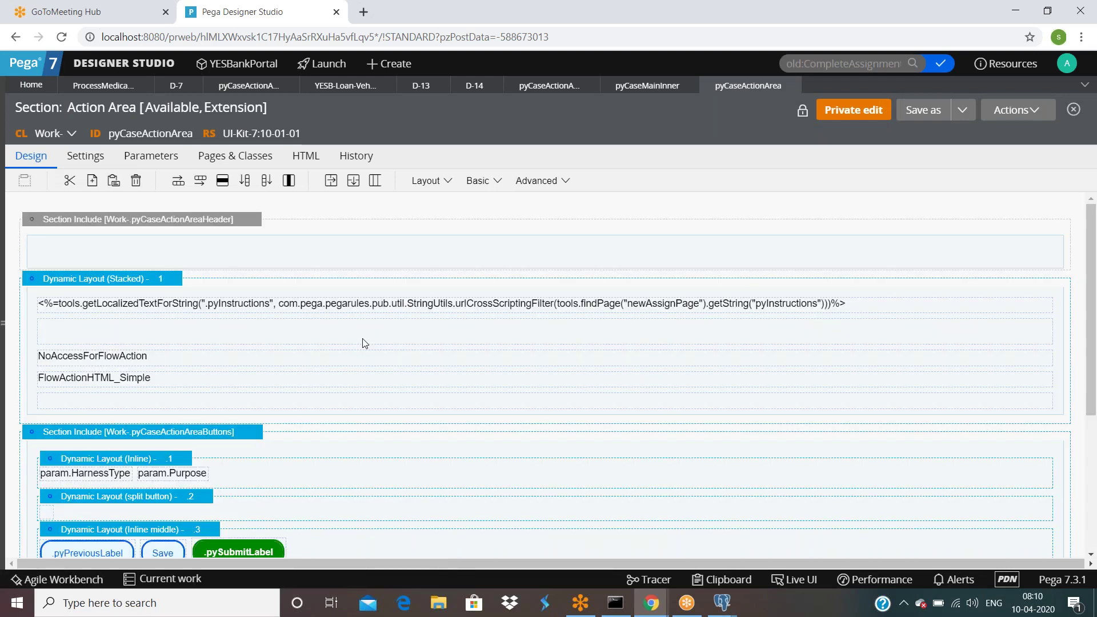
Step: Examine pyCaseActionArea's layouts, including the FlowActionHTML_Simple cell's properties and the included pyCaseActionAreaButtons section
{"action": "scroll", "coordinate": [363, 343], "scroll_direction": "down", "scroll_amount": 5}
{"action": "scroll", "coordinate": [364, 343], "scroll_direction": "up", "scroll_amount": 5}
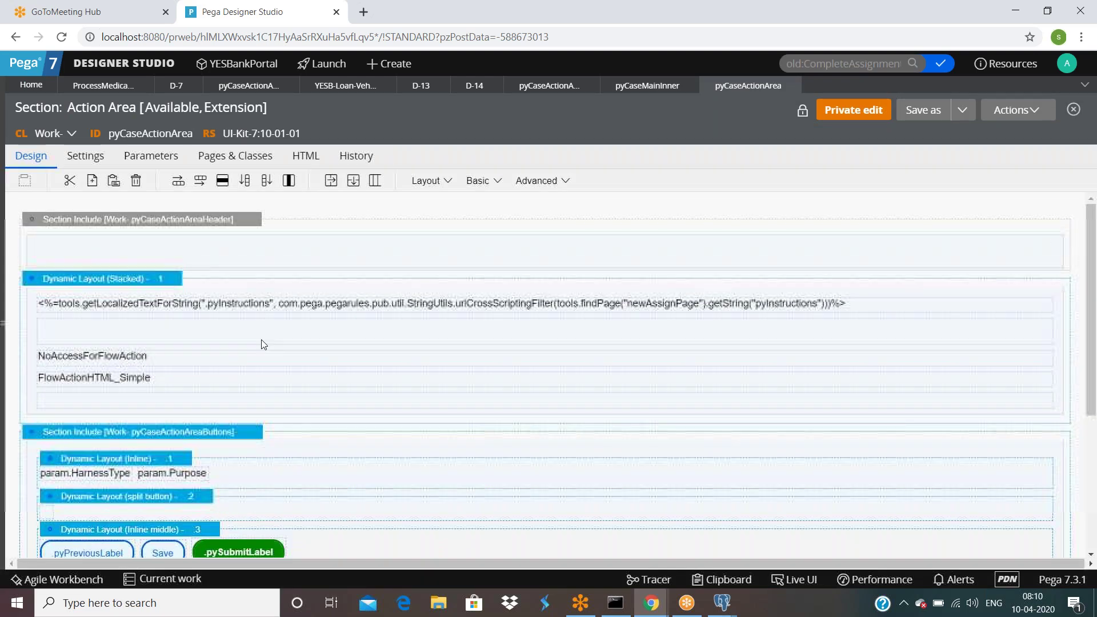
{"action": "left_click", "coordinate": [103, 381]}
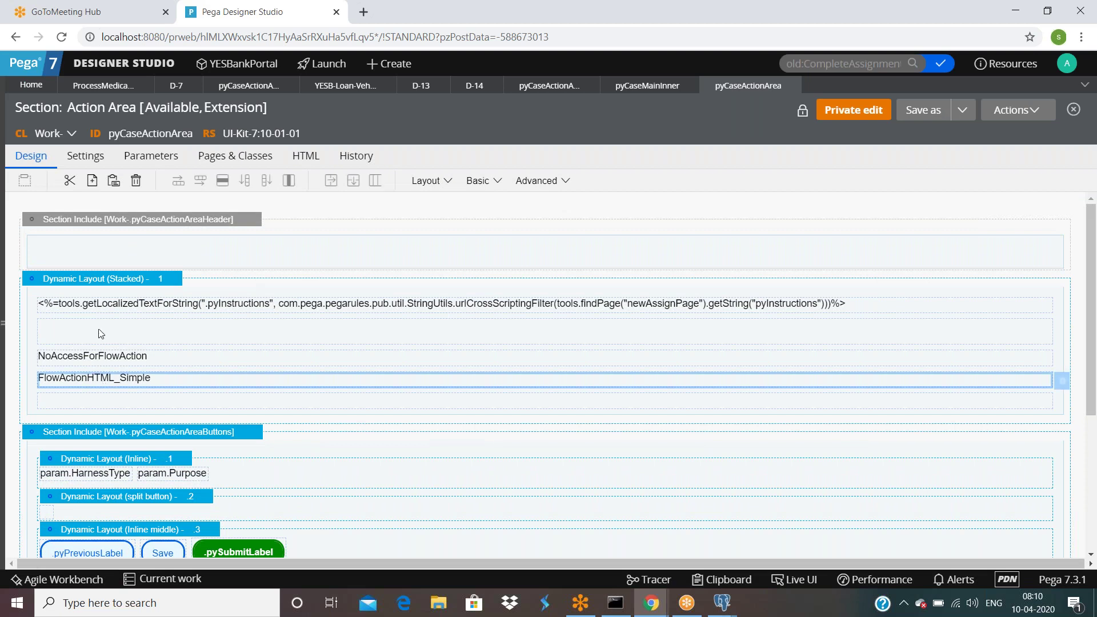
{"action": "left_click", "coordinate": [97, 289]}
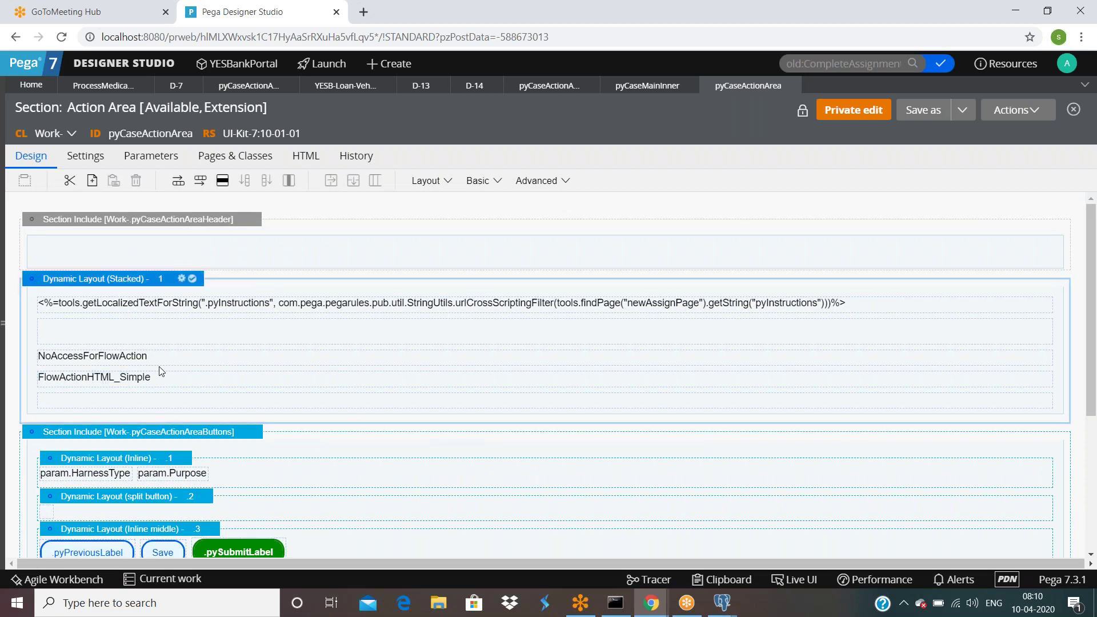
{"action": "left_click", "coordinate": [130, 380]}
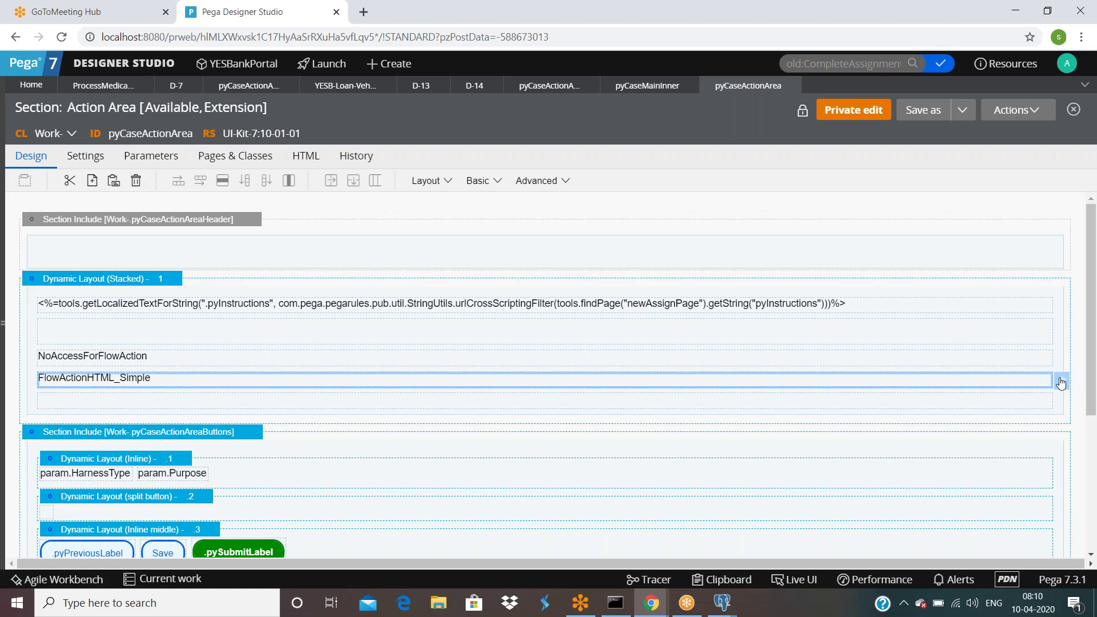
{"action": "double_click", "coordinate": [764, 386]}
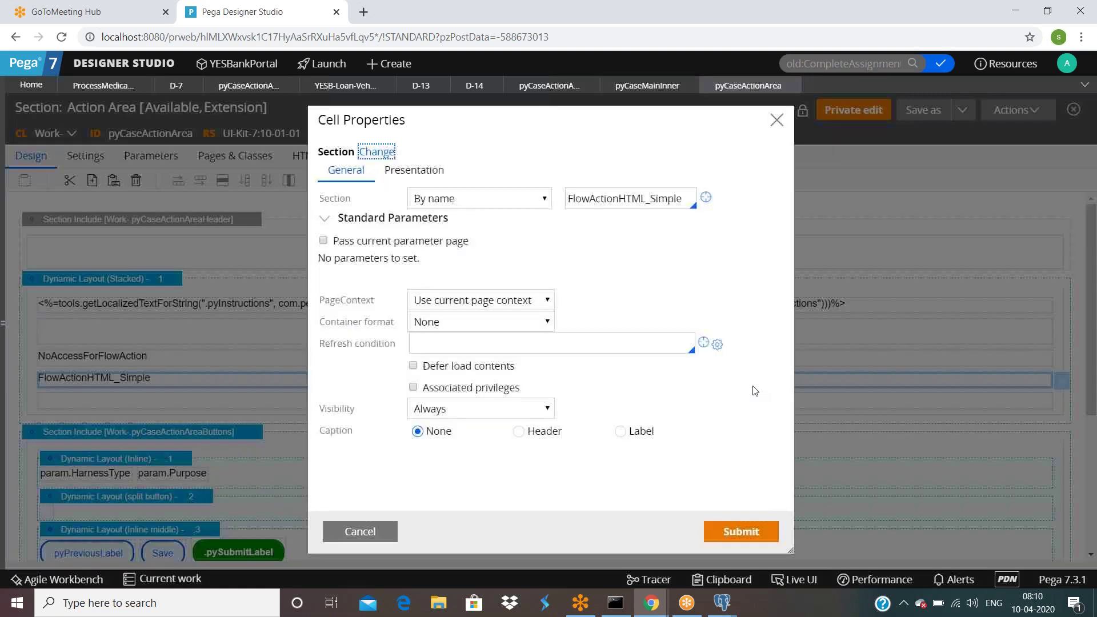
{"action": "left_click", "coordinate": [379, 532]}
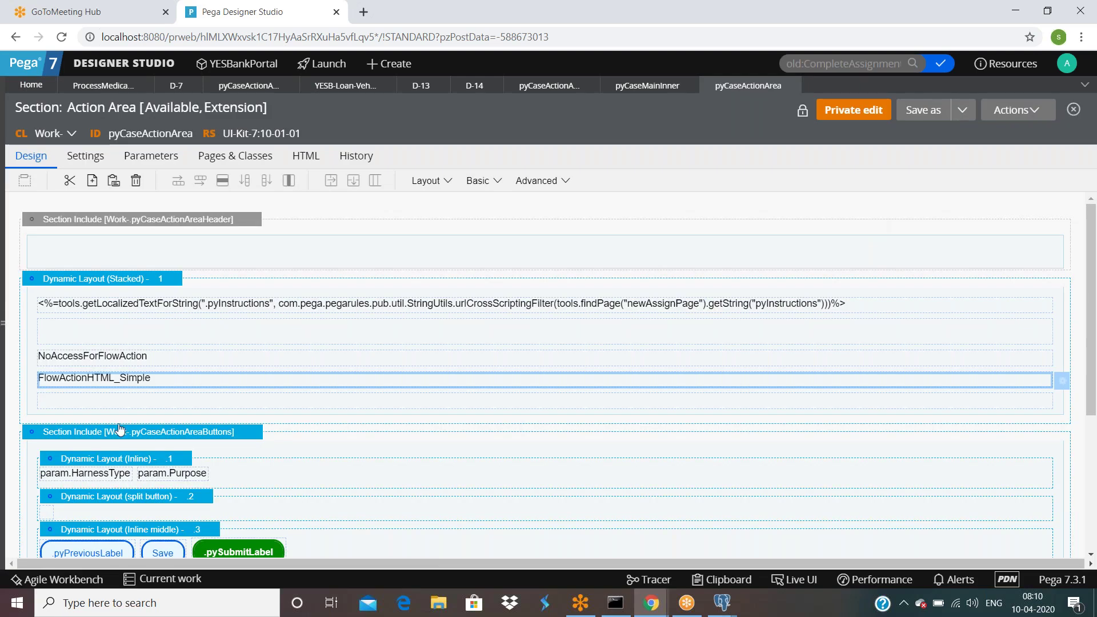
{"action": "left_click", "coordinate": [165, 434]}
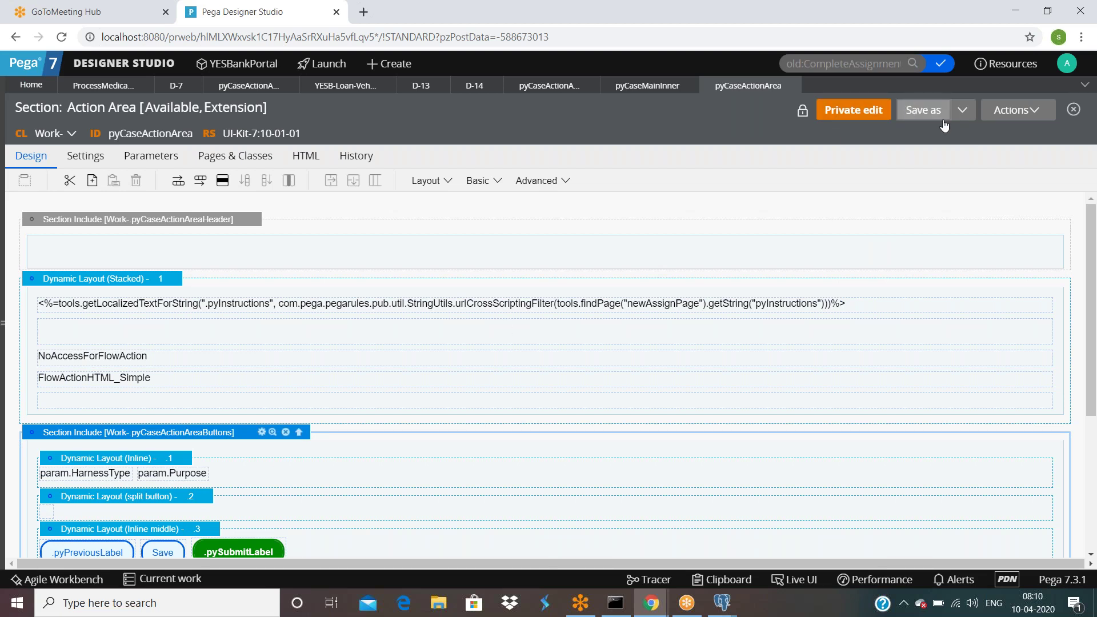
Step: Dismiss the open cell properties in pyCaseMainInner, and return to the YESBank copy of pyCaseActionAreaButtons and save it
{"action": "left_click", "coordinate": [648, 86]}
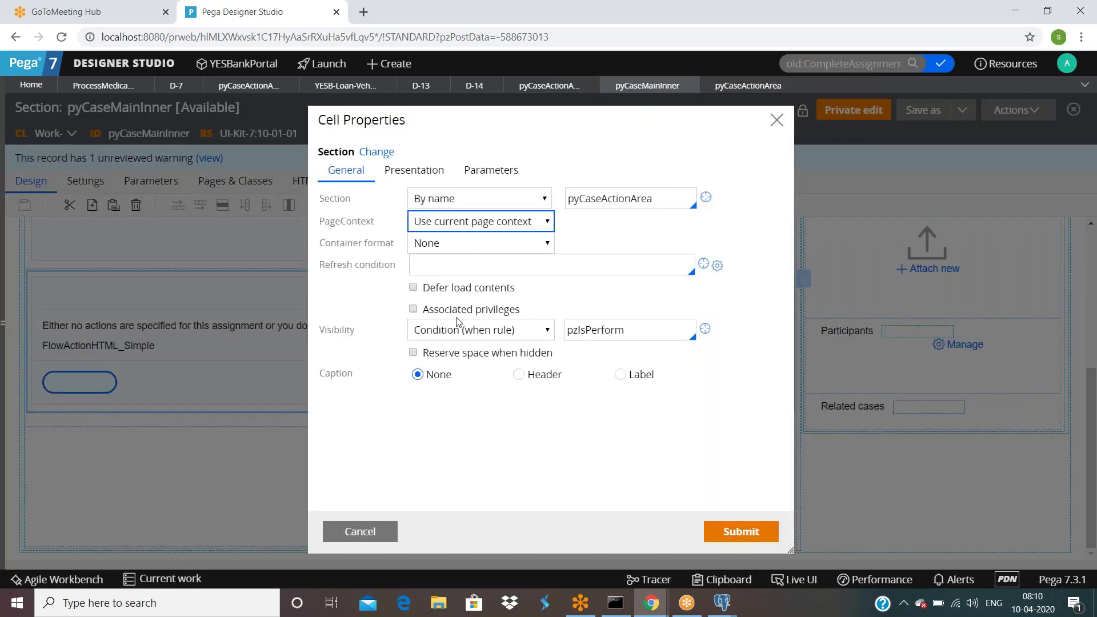
{"action": "left_click", "coordinate": [351, 533]}
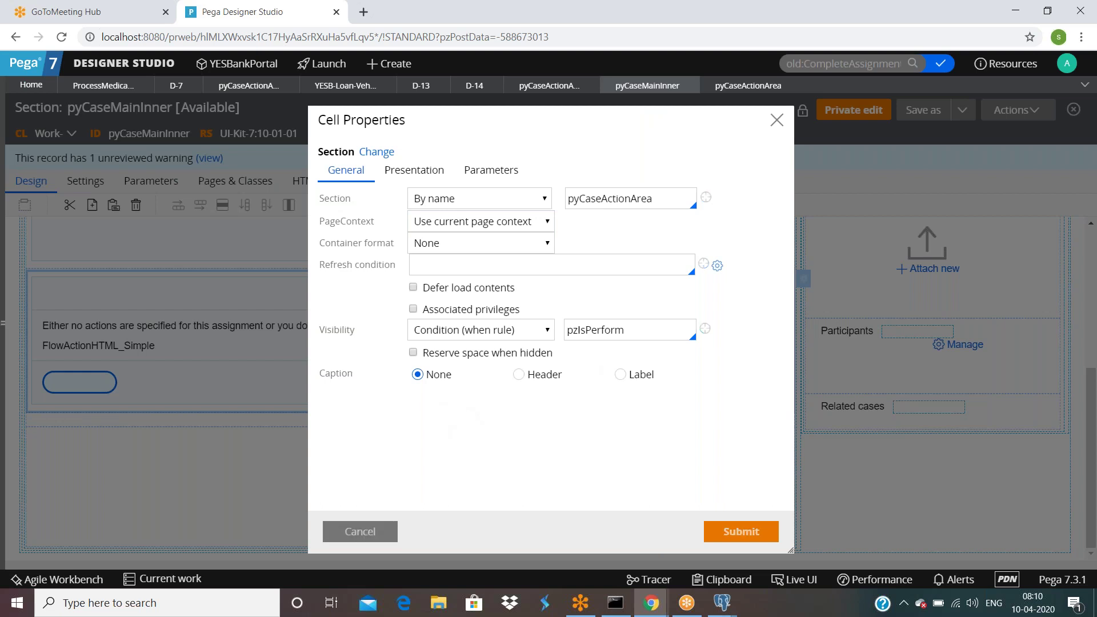
{"action": "left_click", "coordinate": [754, 86]}
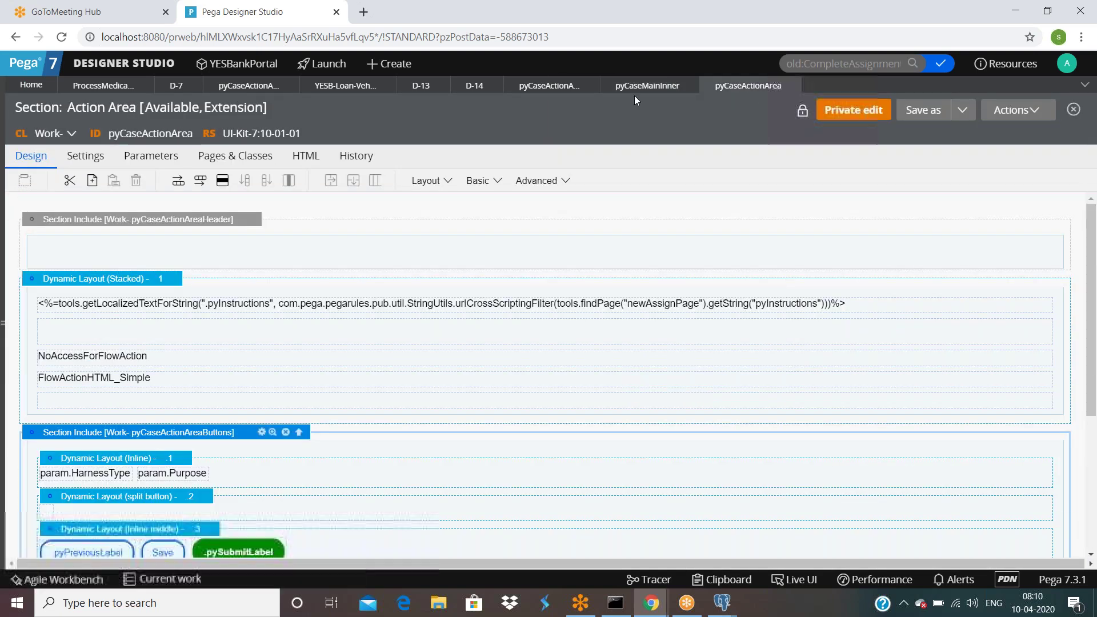
{"action": "left_click", "coordinate": [547, 92]}
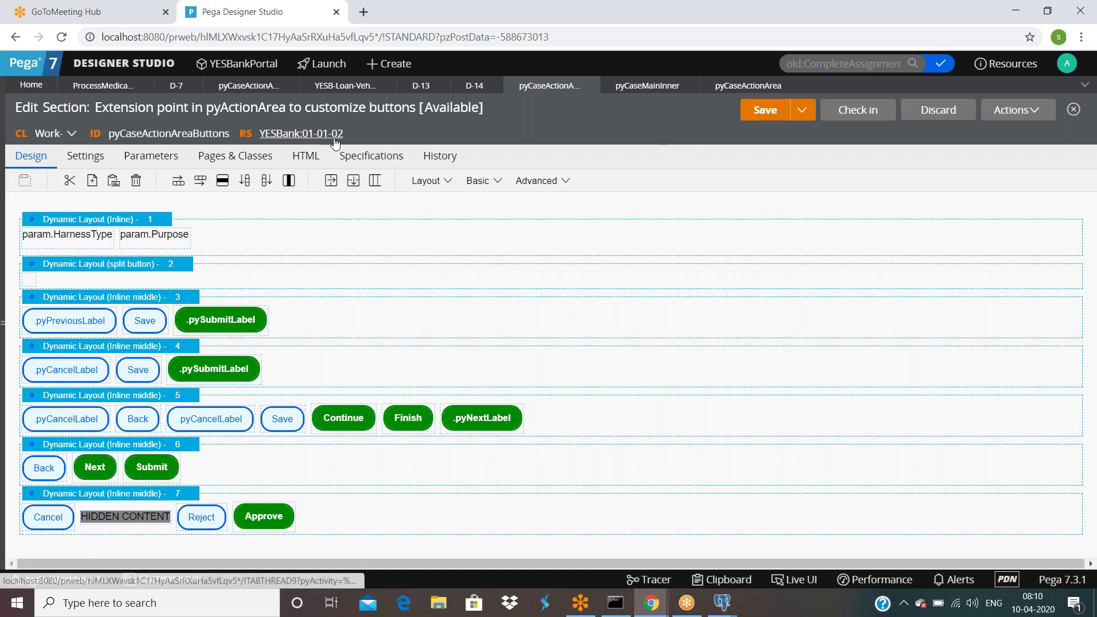
{"action": "left_click", "coordinate": [773, 111]}
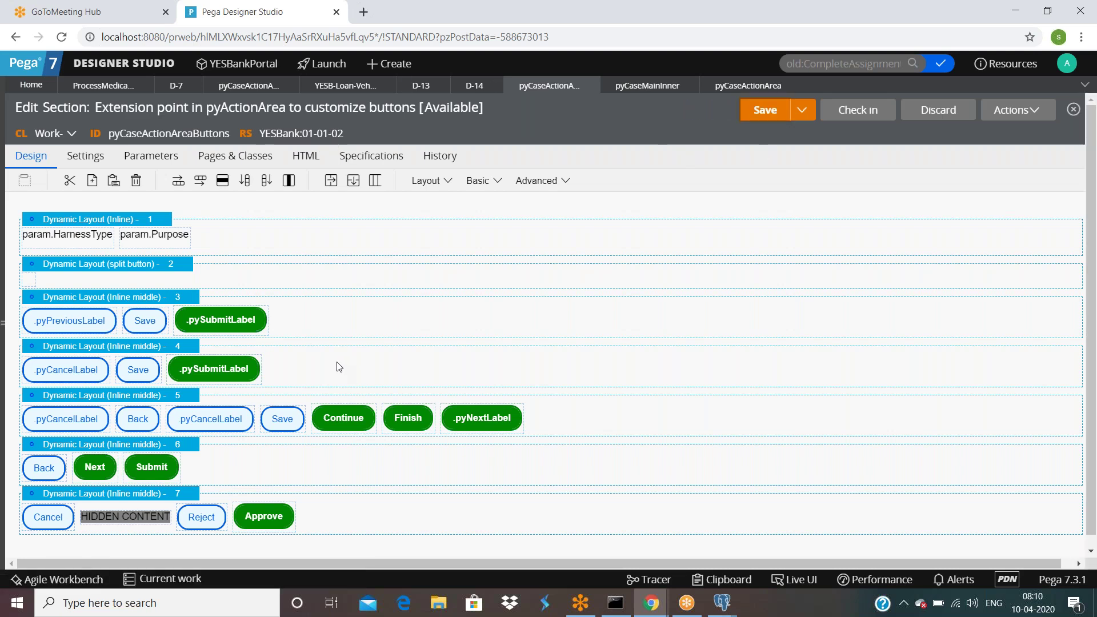
Step: Set the caption of the .pySubmitLabel button in dynamic layout 4 to "Process Assignment" and save the section
{"action": "scroll", "coordinate": [285, 367], "scroll_direction": "down", "scroll_amount": 1}
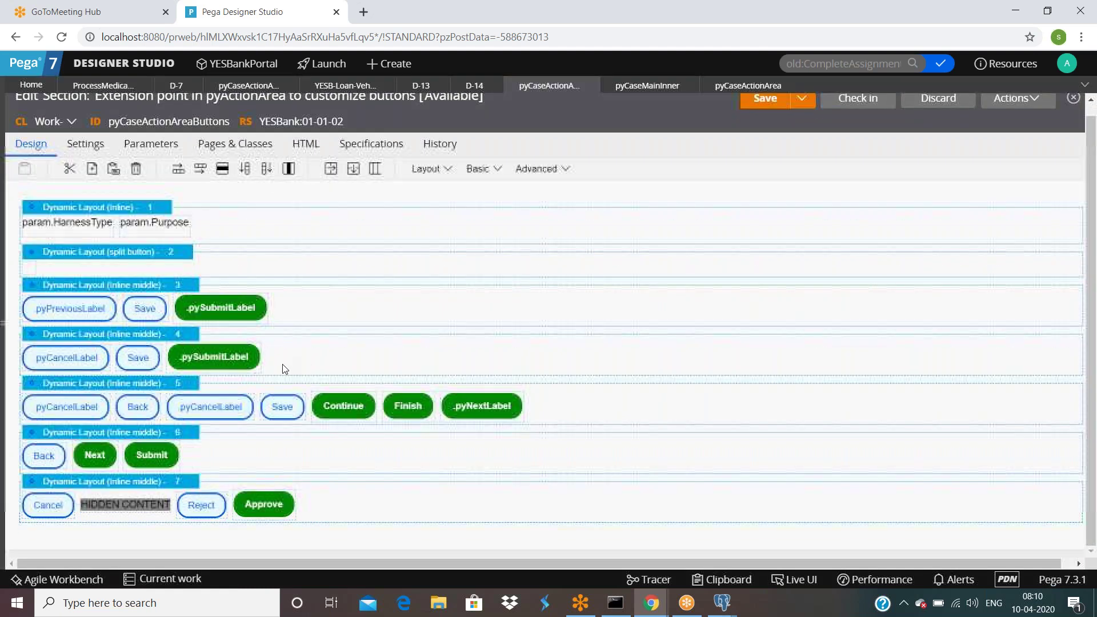
{"action": "left_click", "coordinate": [230, 371]}
{"action": "left_click", "coordinate": [274, 354]}
{"action": "double_click", "coordinate": [667, 198]}
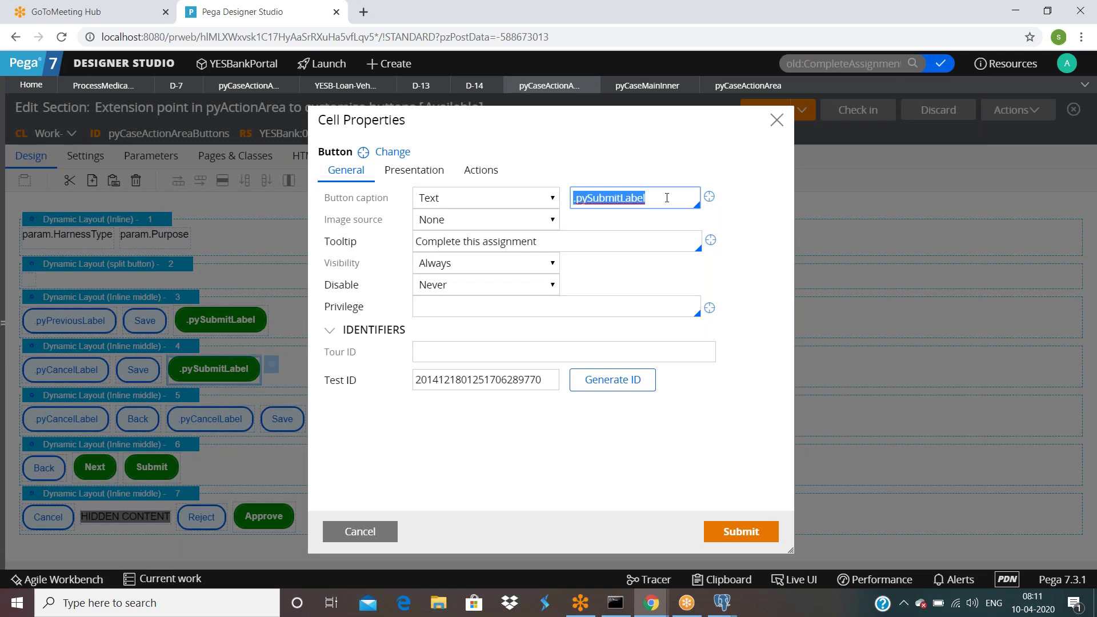
{"action": "type", "text": "F"}
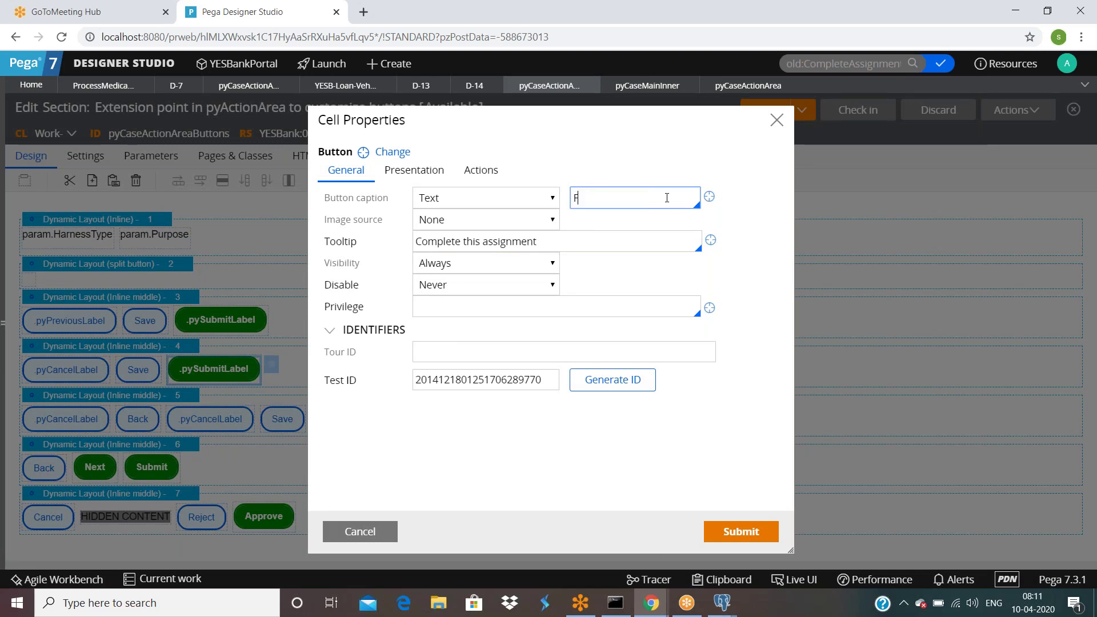
{"action": "type", "text": "inish As"}
{"action": "key", "text": "BackSpace"}
{"action": "key", "text": "BackSpace"}
{"action": "key", "text": "BackSpace"}
{"action": "key", "text": "BackSpace"}
{"action": "key", "text": "BackSpace"}
{"action": "key", "text": "BackSpace"}
{"action": "key", "text": "BackSpace"}
{"action": "key", "text": "BackSpace"}
{"action": "key", "text": "BackSpace"}
{"action": "type", "text": "Process Assignment"}
{"action": "left_click", "coordinate": [737, 532]}
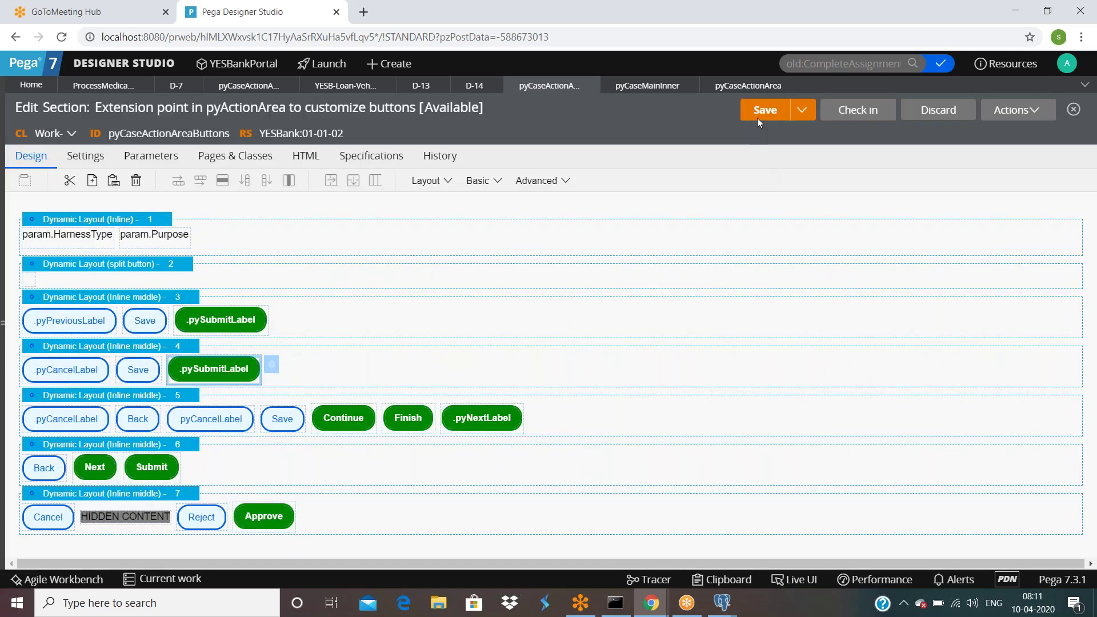
{"action": "left_click", "coordinate": [759, 111]}
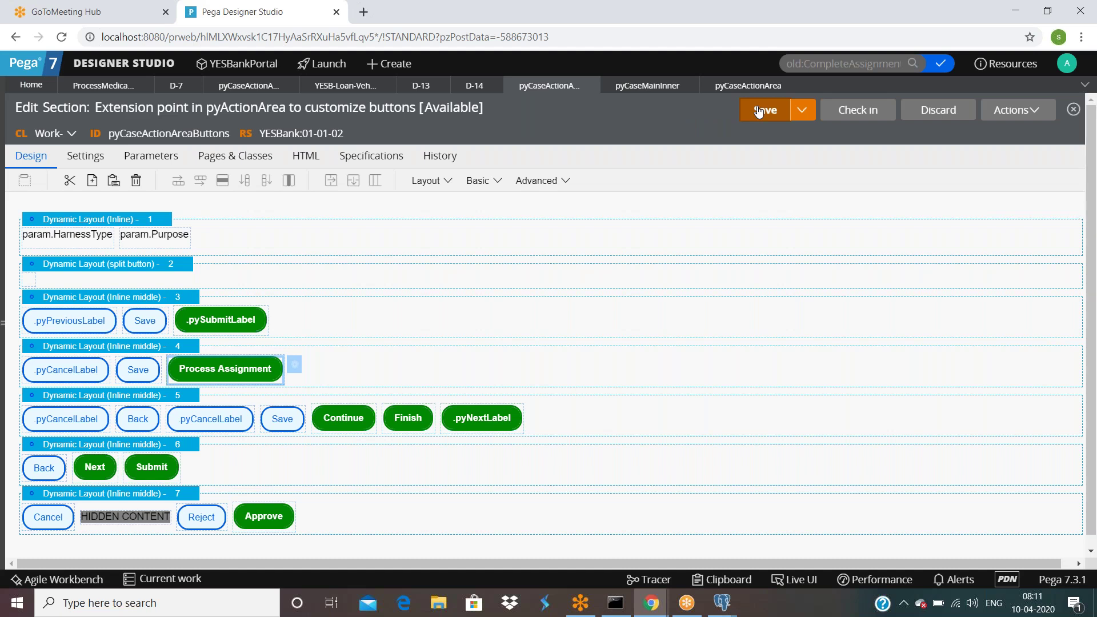
Step: Run the ProcessMedicalClaim flow to create a new MedicalClaim case
{"action": "left_click", "coordinate": [91, 85]}
{"action": "left_click", "coordinate": [1004, 109]}
{"action": "left_click", "coordinate": [947, 136]}
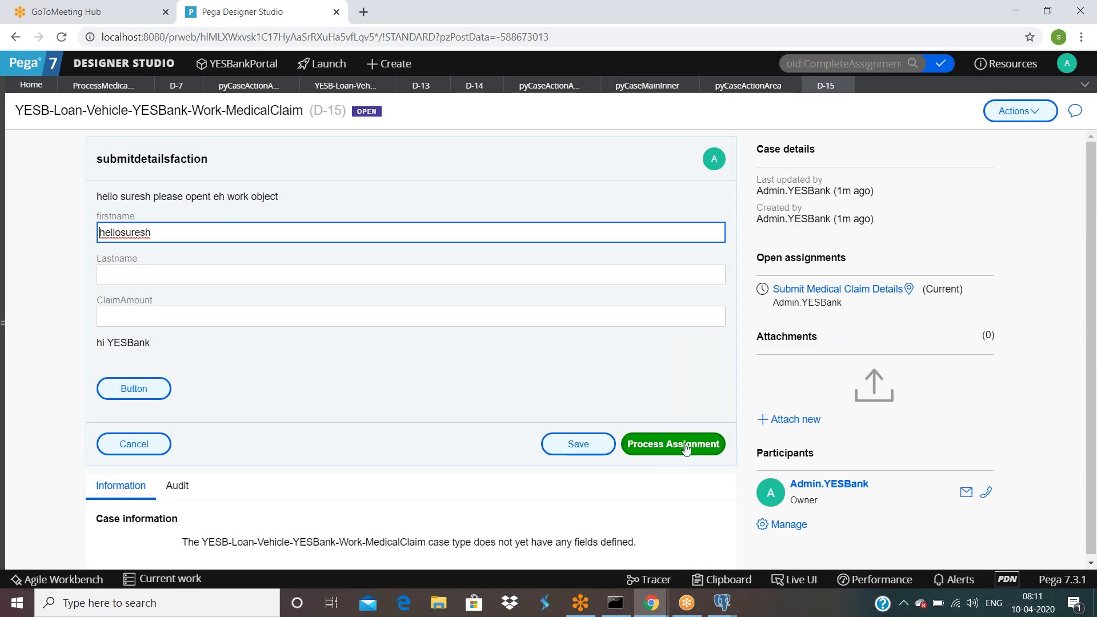
Step: Close the pyCaseActionArea rule and return to the YESBank pyCaseActionAreaButtons section
{"action": "left_click", "coordinate": [736, 92]}
{"action": "left_click", "coordinate": [791, 85]}
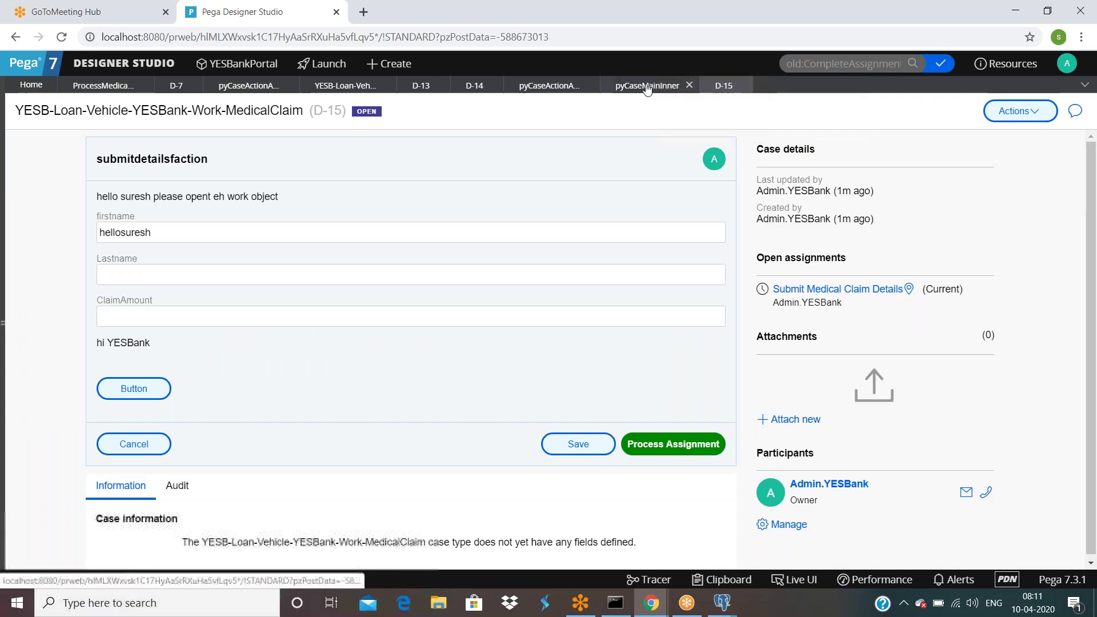
{"action": "left_click", "coordinate": [541, 91]}
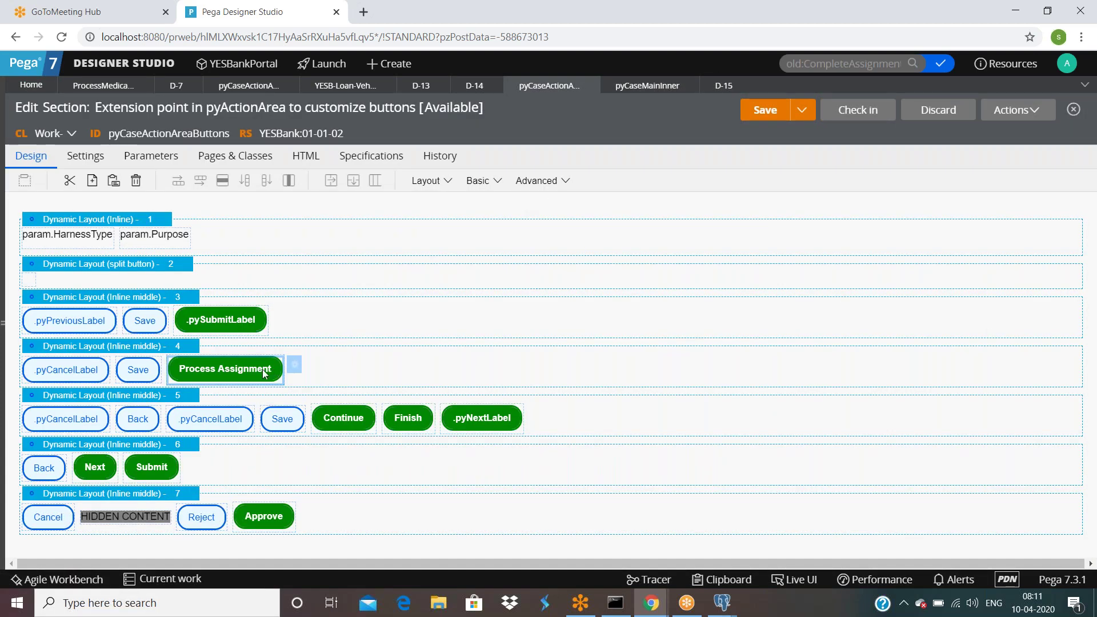
Step: Set the transition of the Process Assignment button's Finish Assignment action to Go home and submit the cell properties
{"action": "left_click", "coordinate": [296, 371]}
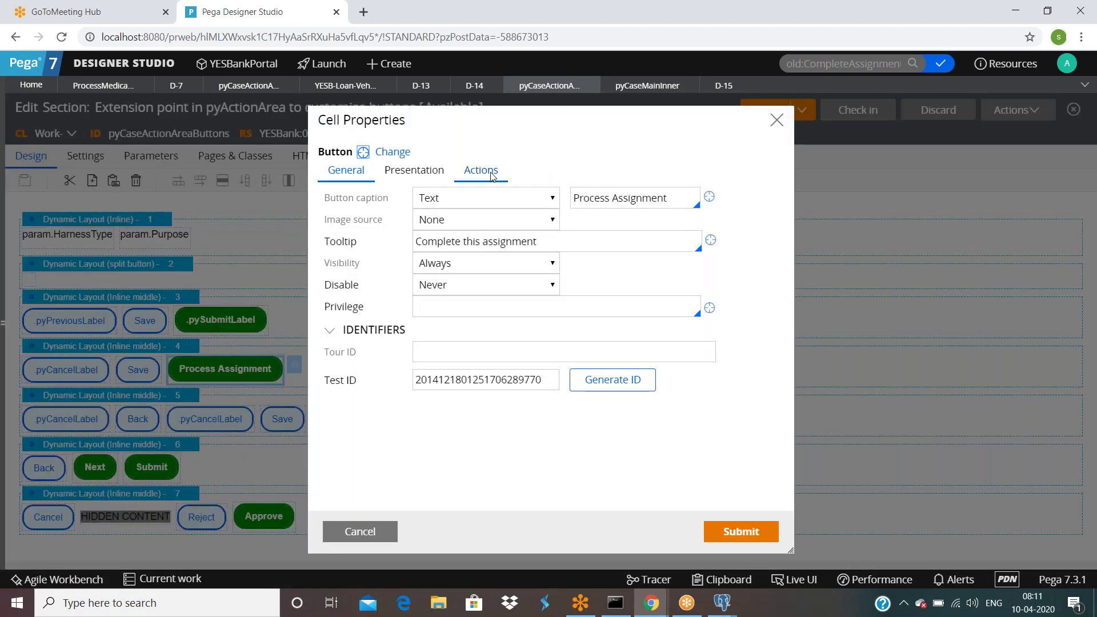
{"action": "left_click", "coordinate": [481, 170]}
{"action": "left_click", "coordinate": [459, 284]}
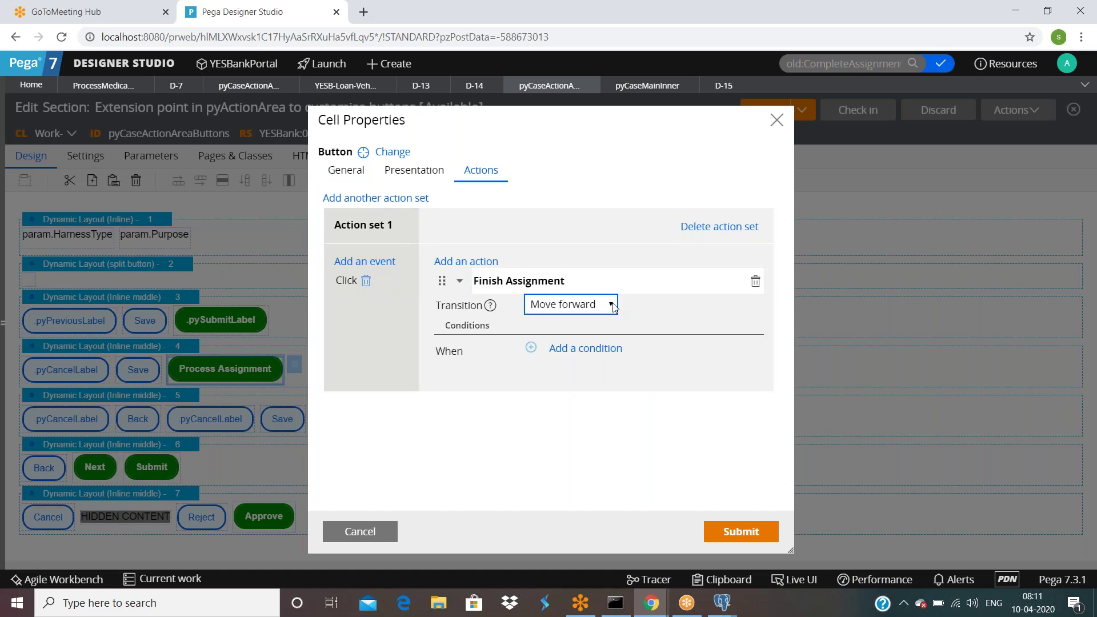
{"action": "left_click", "coordinate": [570, 308]}
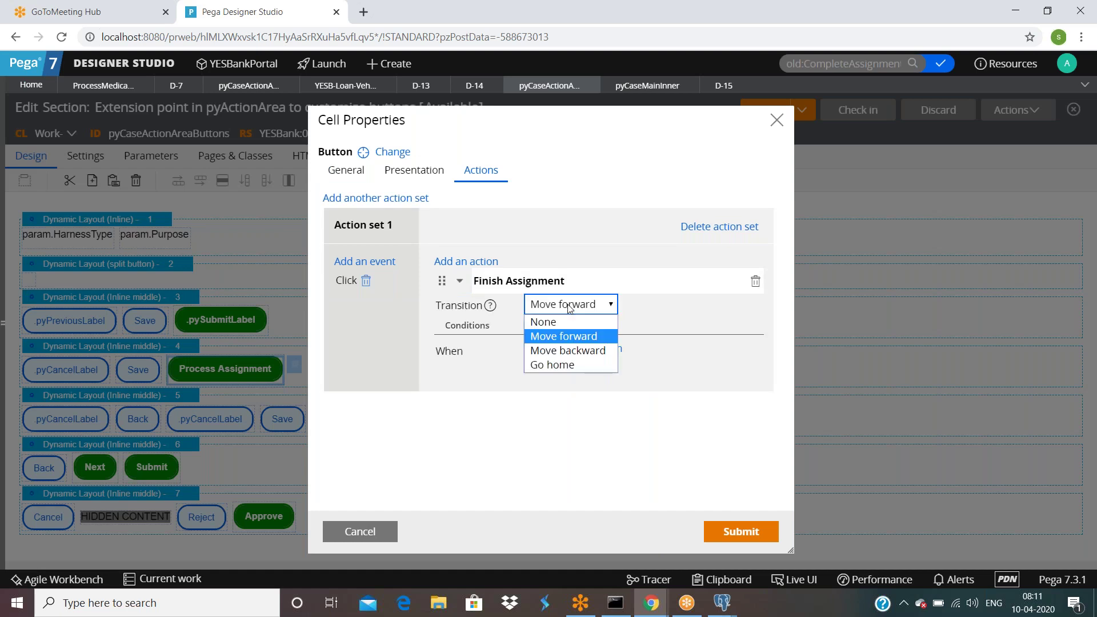
{"action": "left_click", "coordinate": [549, 365]}
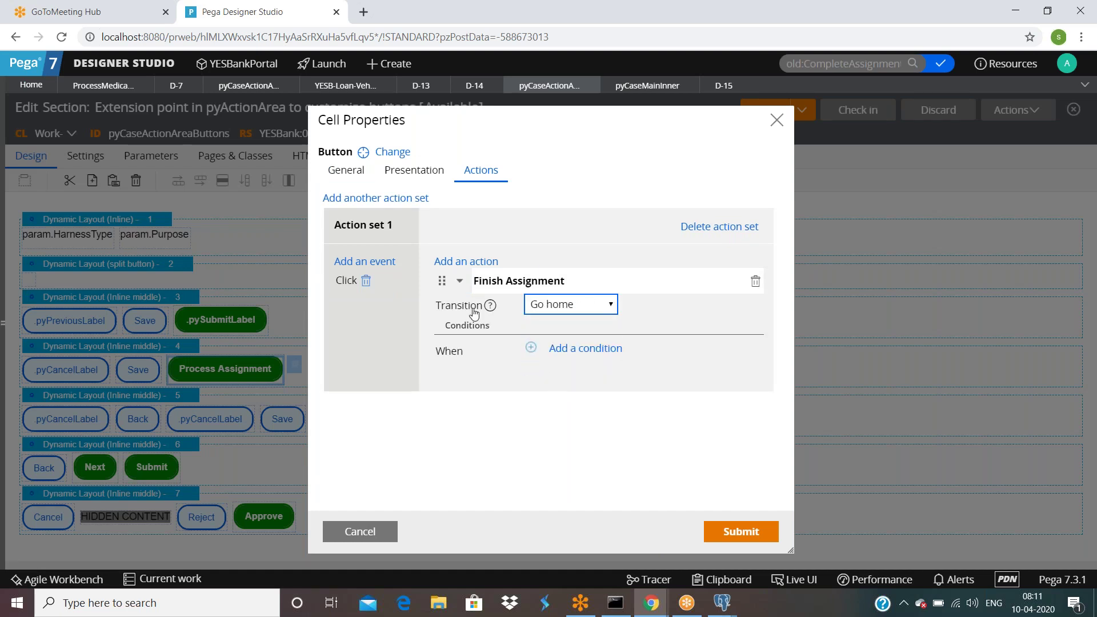
{"action": "left_click", "coordinate": [723, 529]}
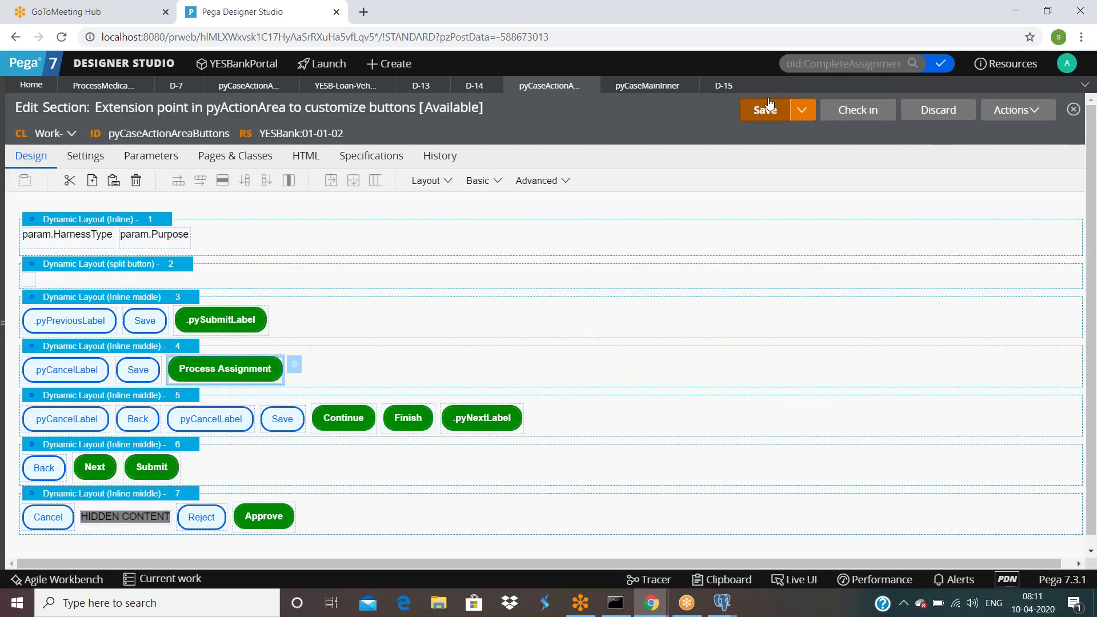
Step: Refresh case D-15 and complete its submitdetailsfaction step with the Process Assignment button
{"action": "left_click", "coordinate": [724, 85]}
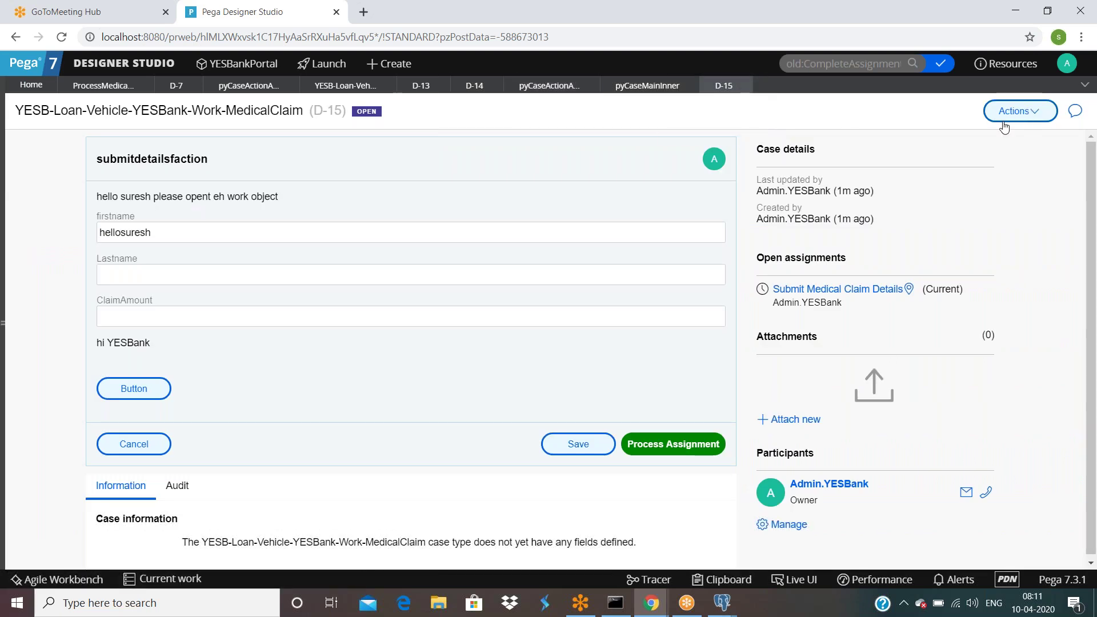
{"action": "left_click", "coordinate": [1020, 111]}
{"action": "left_click", "coordinate": [969, 135]}
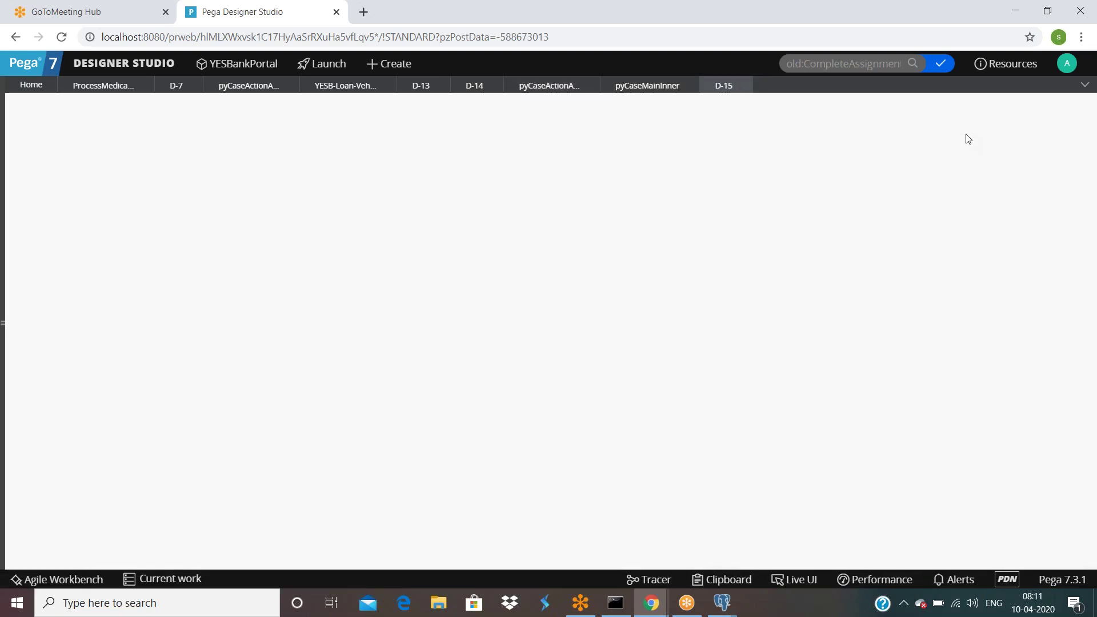
{"action": "left_click", "coordinate": [657, 445]}
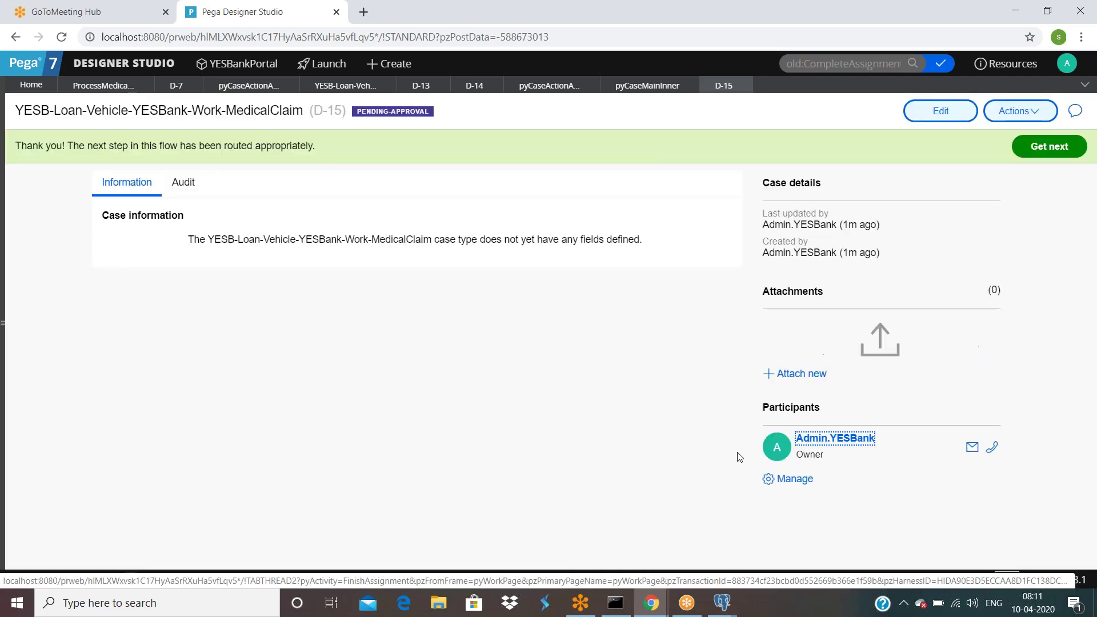
Step: Refresh case D-15 and begin its process medical claim assignment
{"action": "left_click", "coordinate": [1010, 116]}
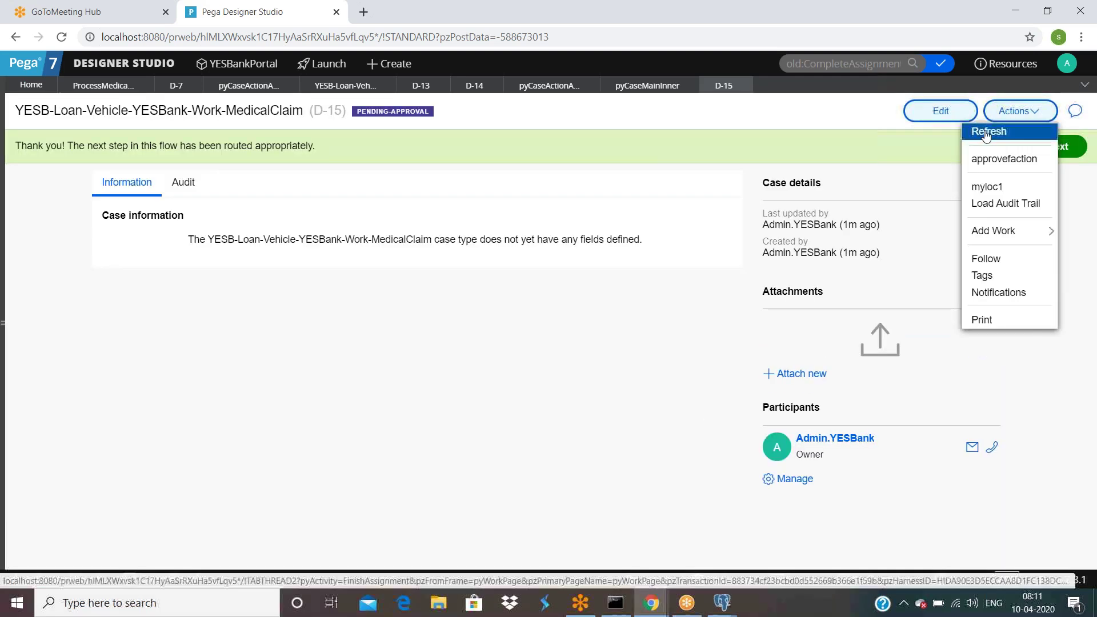
{"action": "left_click", "coordinate": [1029, 138]}
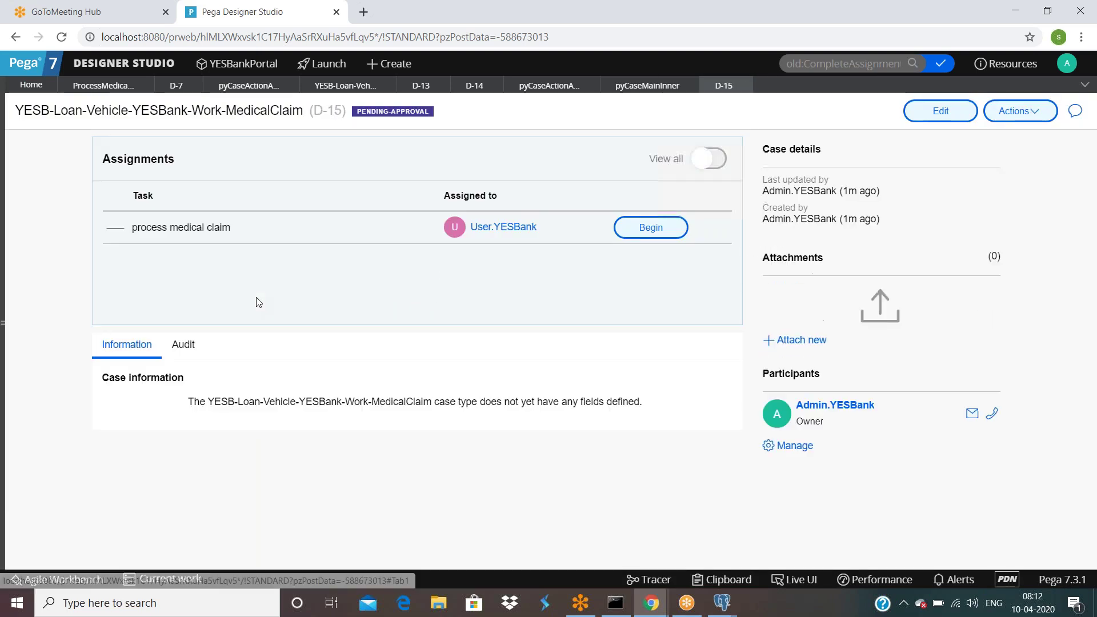
{"action": "left_click", "coordinate": [659, 229]}
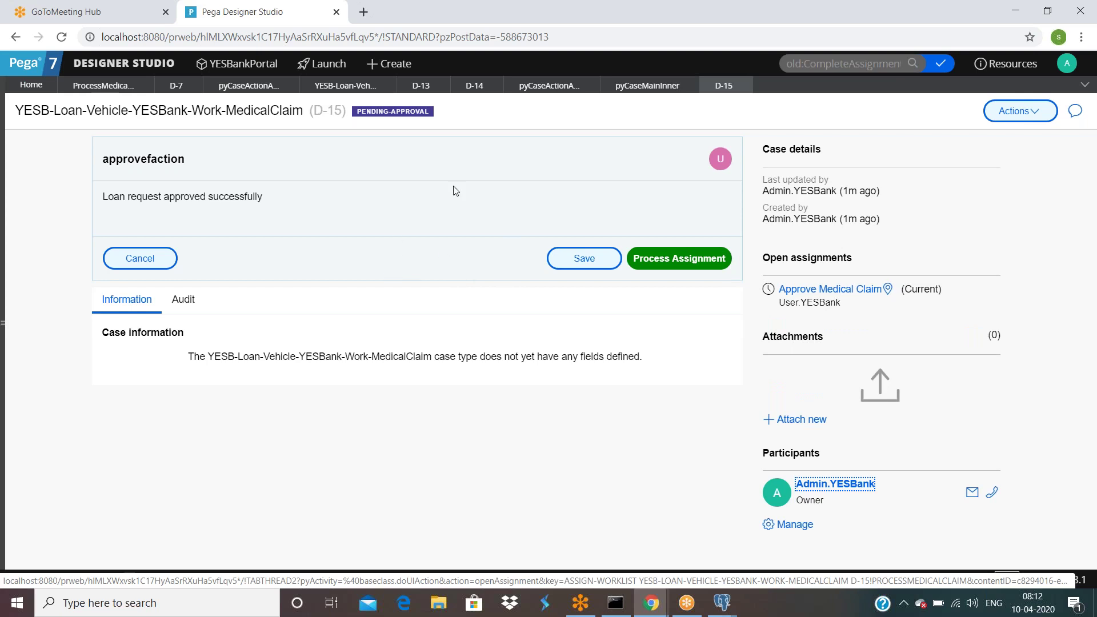
Step: Set the transition of the Process Assignment button's Finish Assignment action to Move forward in the pyCaseActionAreaButtons section
{"action": "left_click", "coordinate": [103, 85]}
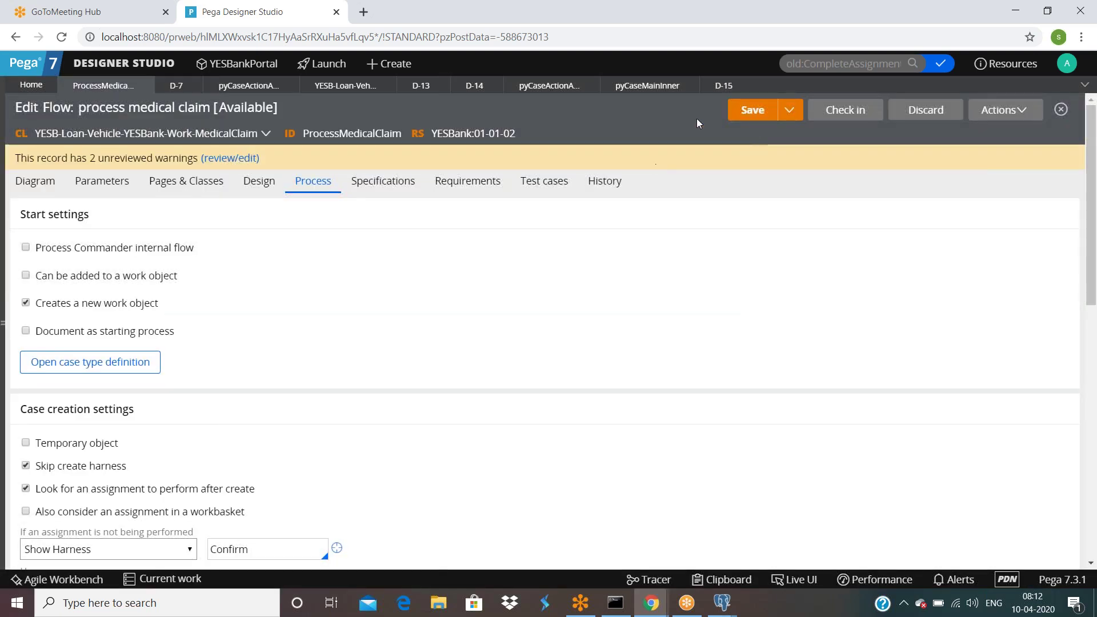
{"action": "left_click", "coordinate": [647, 85]}
{"action": "left_click", "coordinate": [549, 85]}
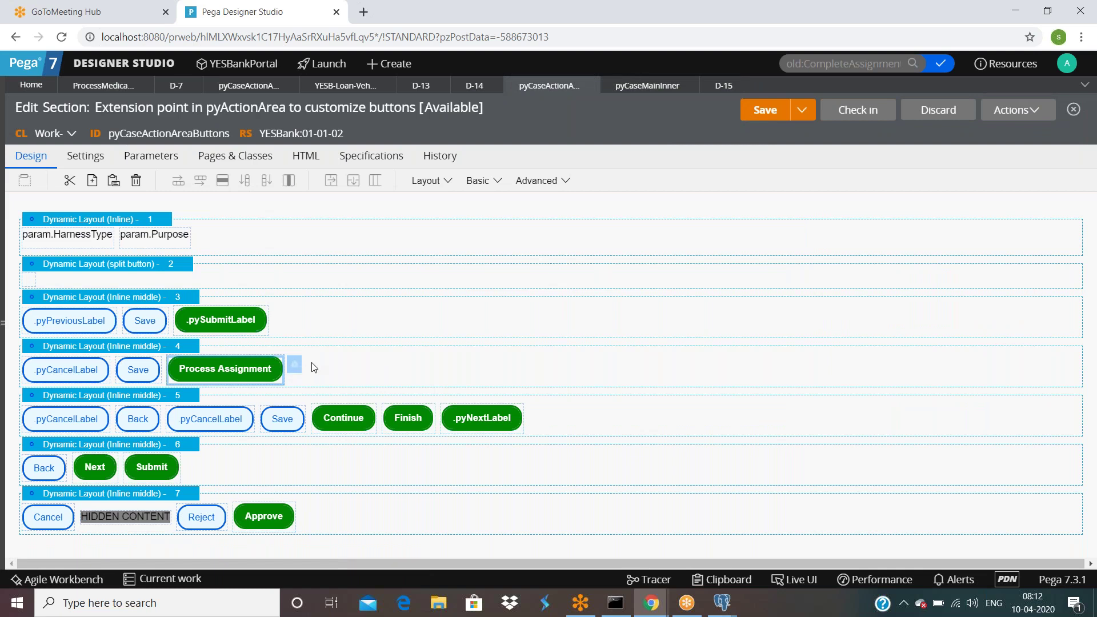
{"action": "left_click", "coordinate": [294, 364]}
{"action": "triple_click", "coordinate": [481, 170]}
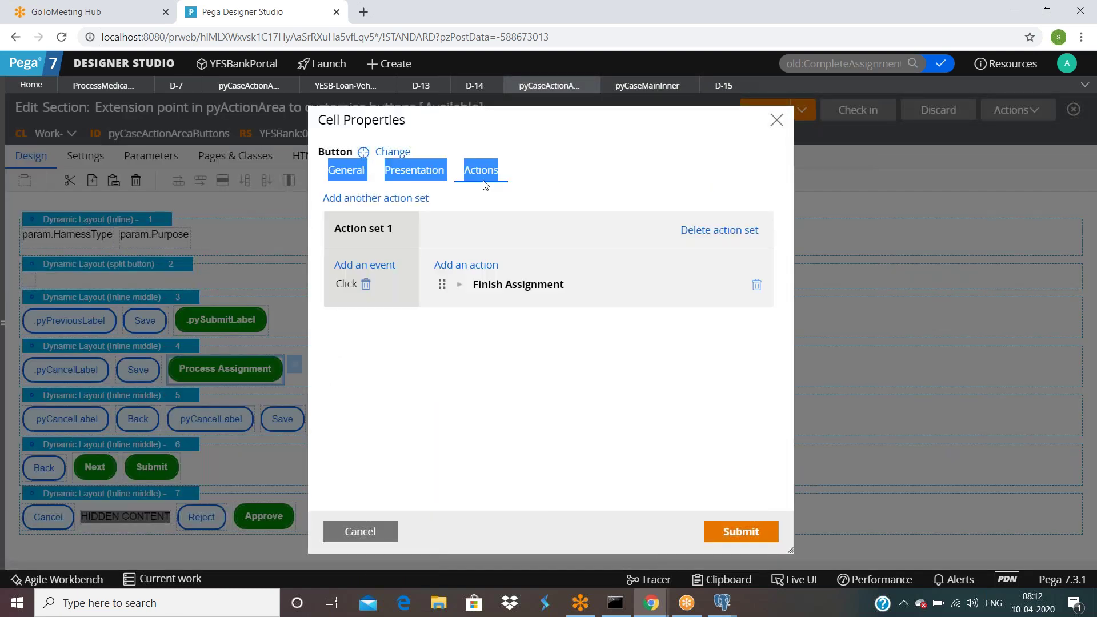
{"action": "left_click", "coordinate": [466, 289]}
{"action": "left_click", "coordinate": [547, 307]}
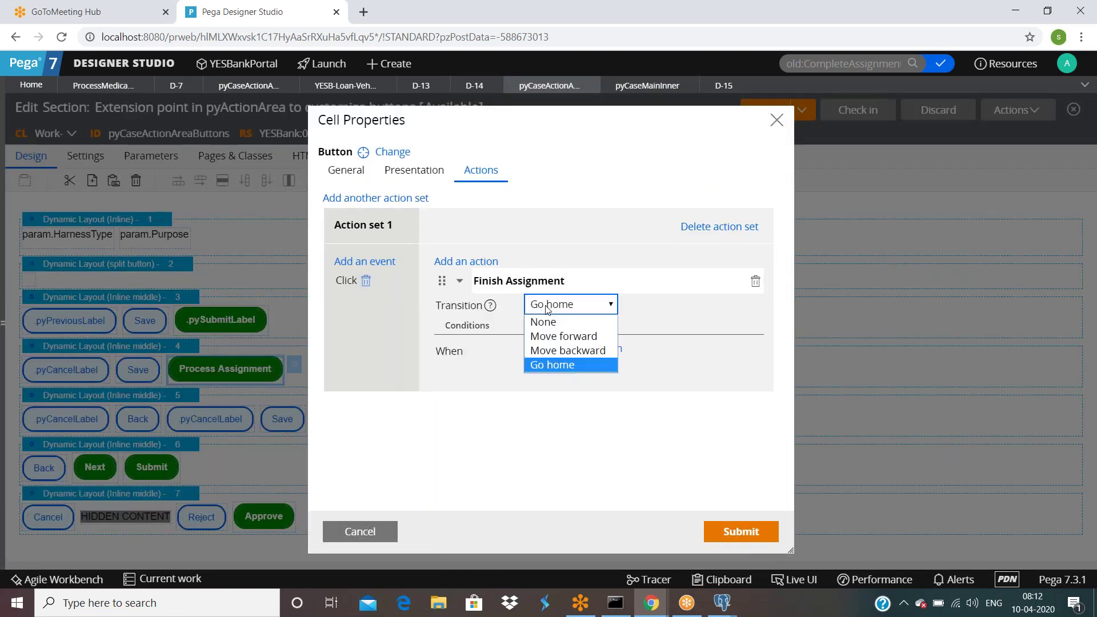
{"action": "left_click", "coordinate": [561, 340]}
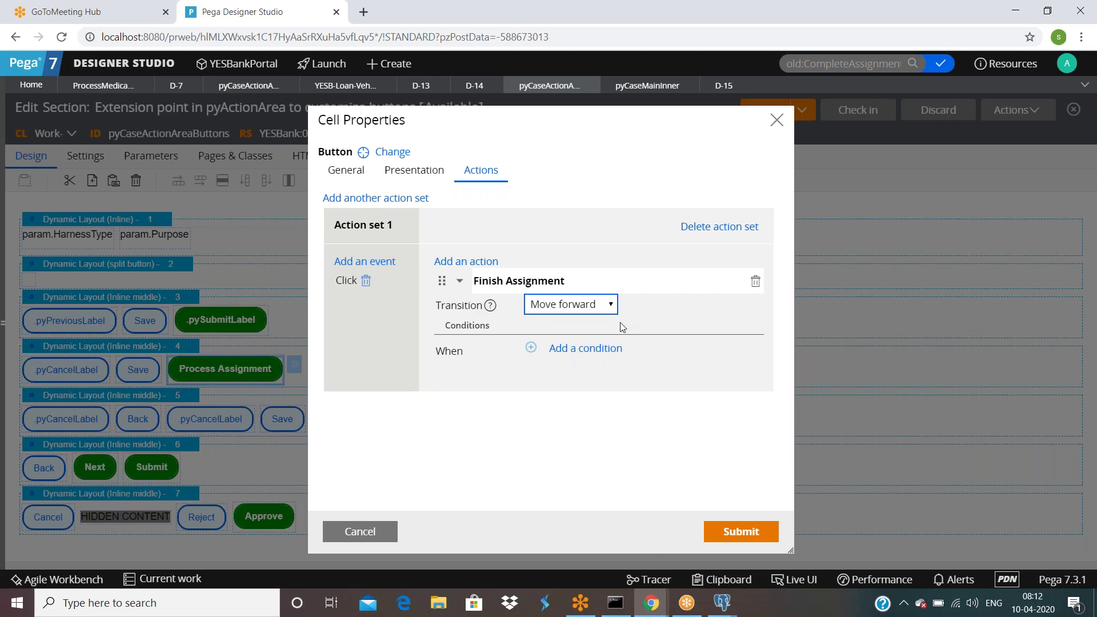
Step: Read the help tip for the Finish Assignment action's Transition setting and review its options
{"action": "right_click", "coordinate": [491, 308]}
{"action": "key", "text": "Escape"}
{"action": "left_click", "coordinate": [491, 309]}
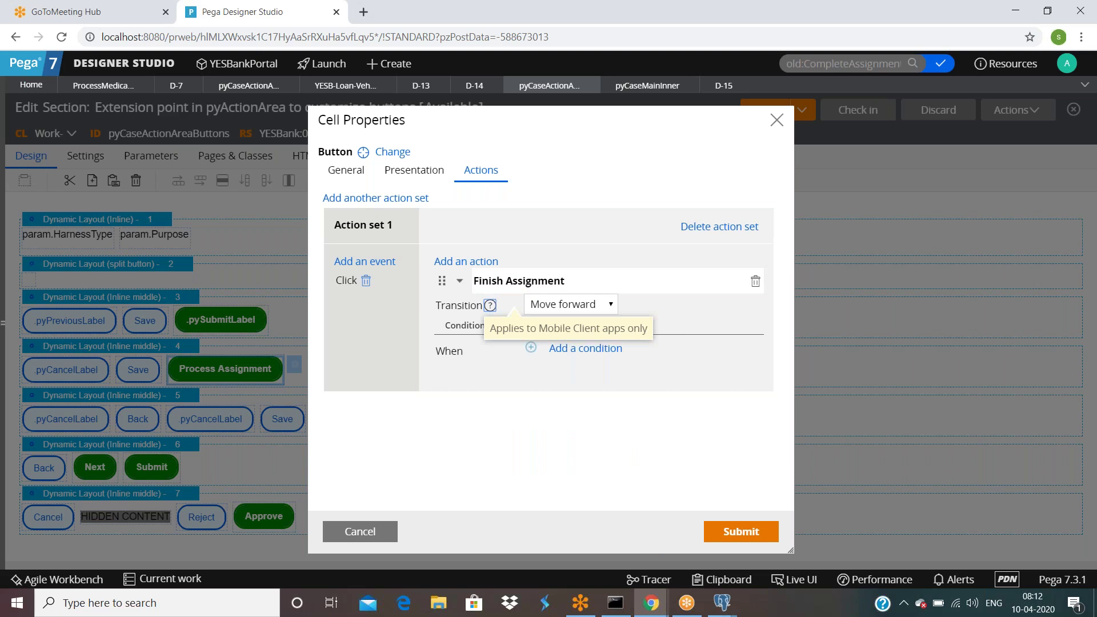
{"action": "left_click", "coordinate": [656, 312]}
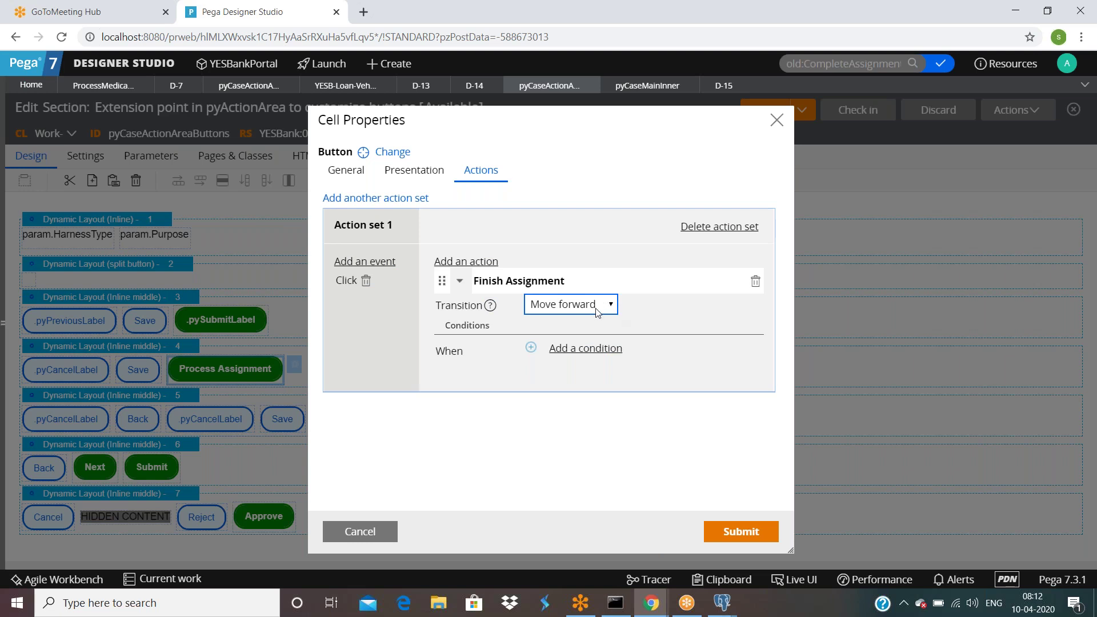
{"action": "left_click", "coordinate": [566, 307]}
{"action": "left_click", "coordinate": [710, 327]}
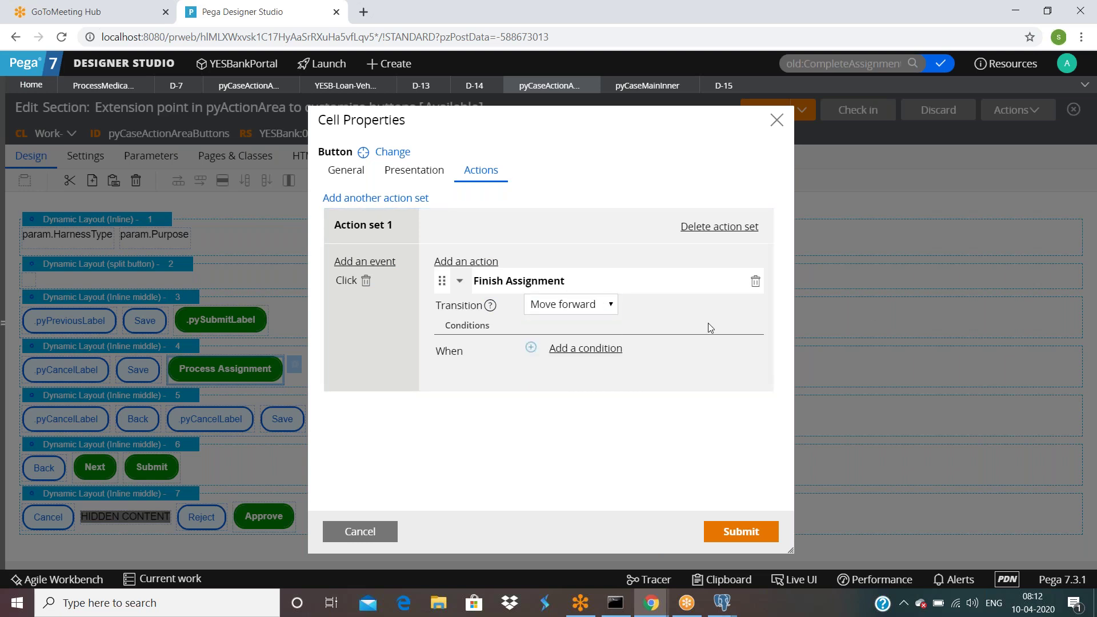
{"action": "left_click", "coordinate": [490, 309]}
Step: Try an Open work by handle action on the Process Assignment button, review its handle and transition settings, and remove it
{"action": "left_click", "coordinate": [466, 262]}
{"action": "left_click", "coordinate": [545, 279]}
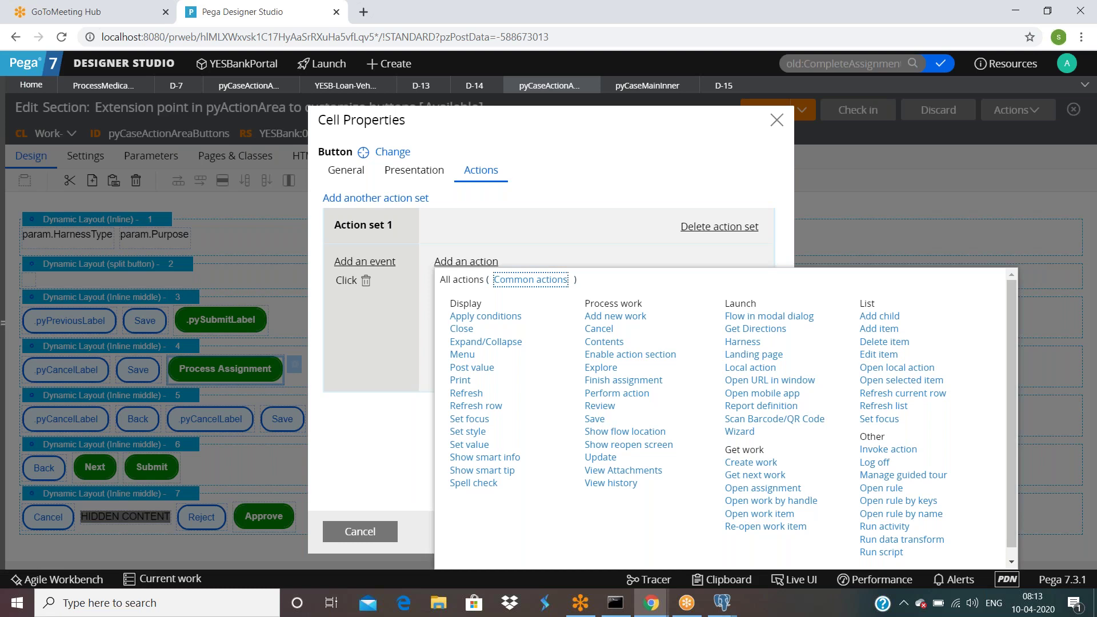
{"action": "left_click", "coordinate": [803, 502]}
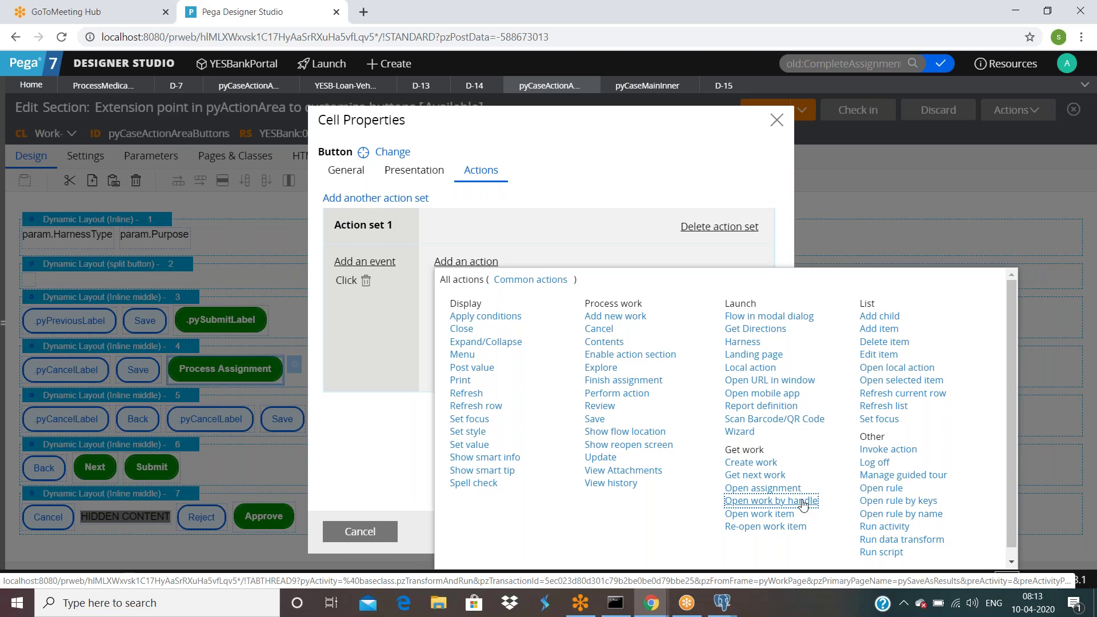
{"action": "scroll", "coordinate": [492, 351], "scroll_direction": "down", "scroll_amount": 2}
{"action": "left_click", "coordinate": [565, 336]}
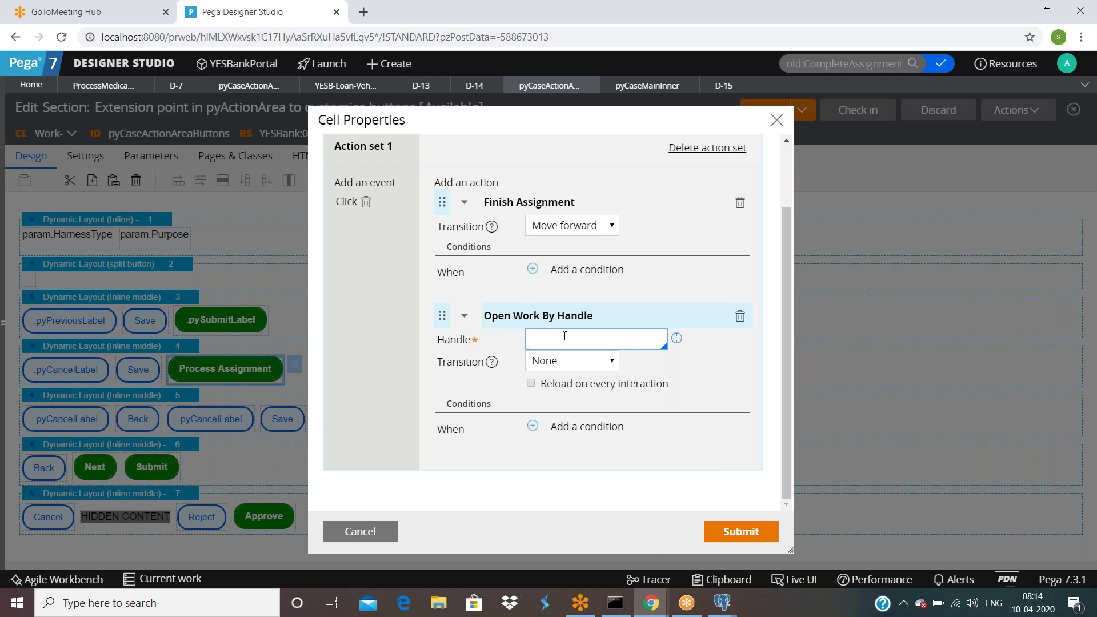
{"action": "left_click", "coordinate": [583, 362]}
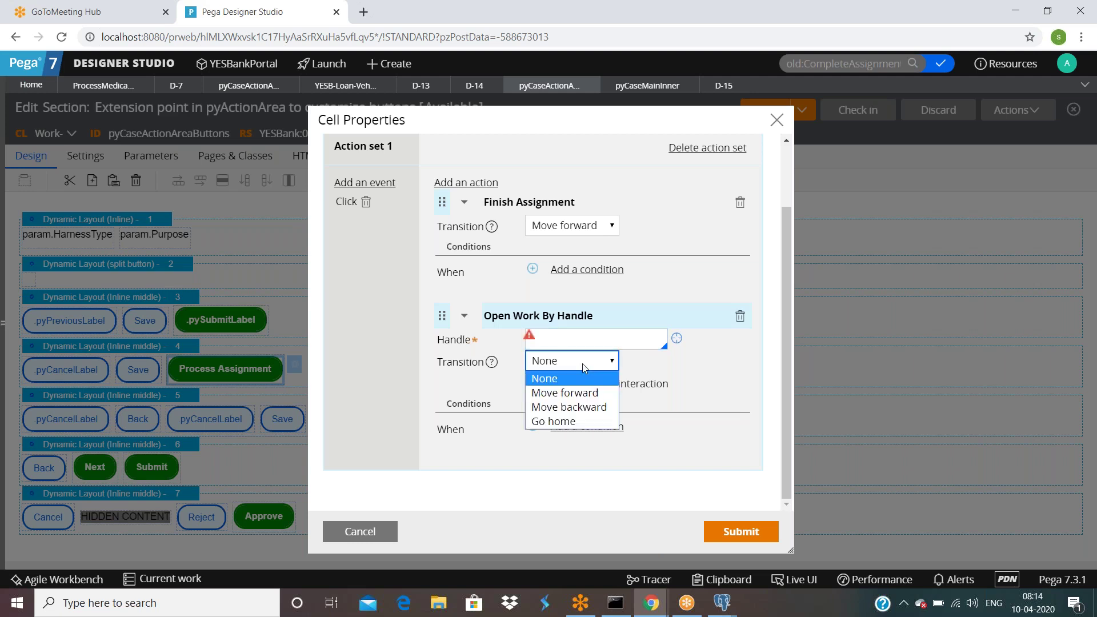
{"action": "left_click", "coordinate": [582, 368]}
{"action": "left_click", "coordinate": [740, 316]}
{"action": "left_click", "coordinate": [628, 348]}
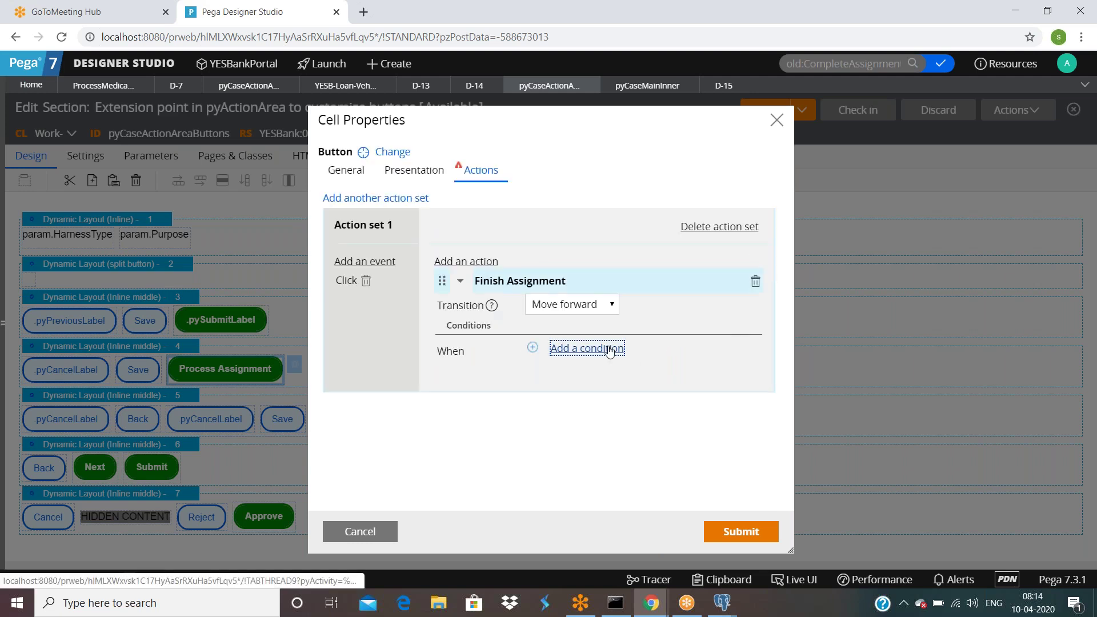
Step: Try an Open work item action on the Process Assignment button and cancel the cell property changes
{"action": "left_click", "coordinate": [491, 275]}
{"action": "left_click", "coordinate": [545, 279]}
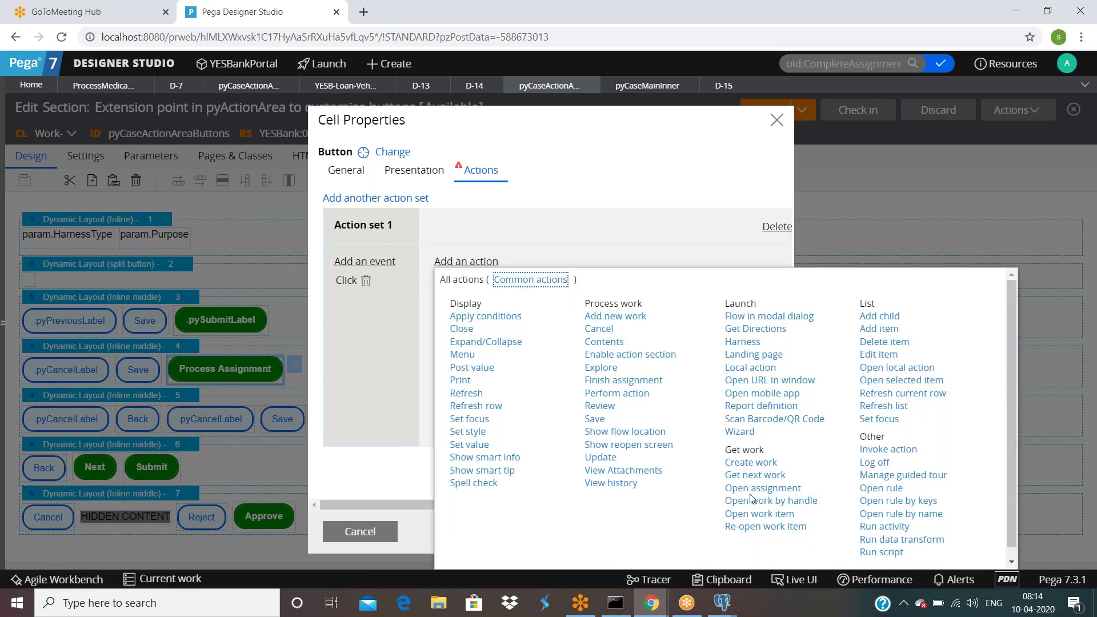
{"action": "left_click", "coordinate": [762, 514]}
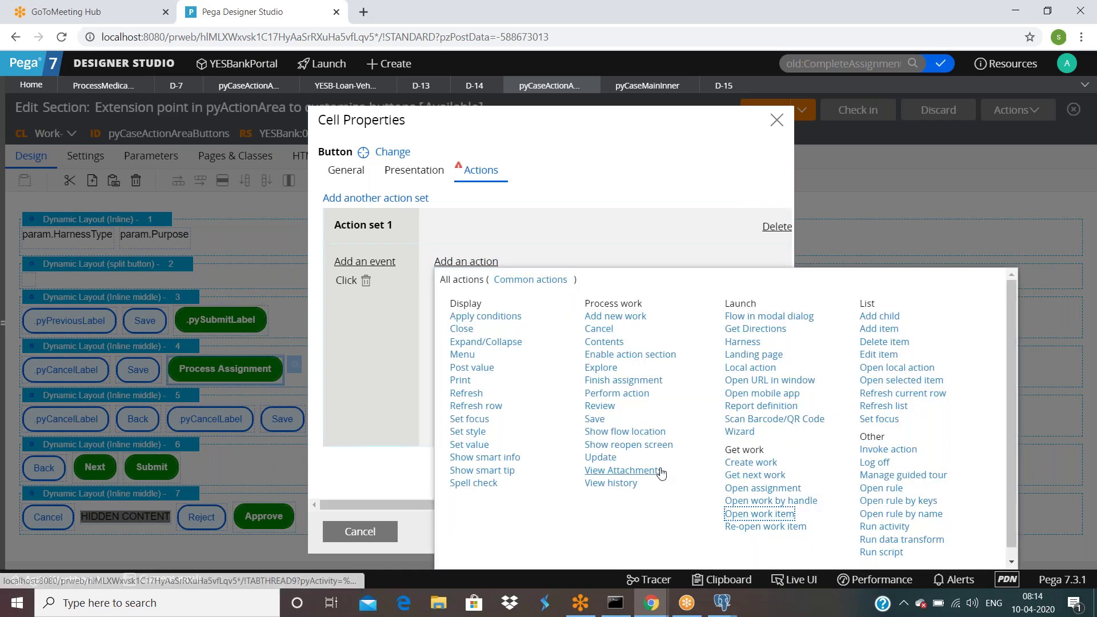
{"action": "scroll", "coordinate": [639, 434], "scroll_direction": "down", "scroll_amount": 3}
{"action": "left_click", "coordinate": [560, 308]}
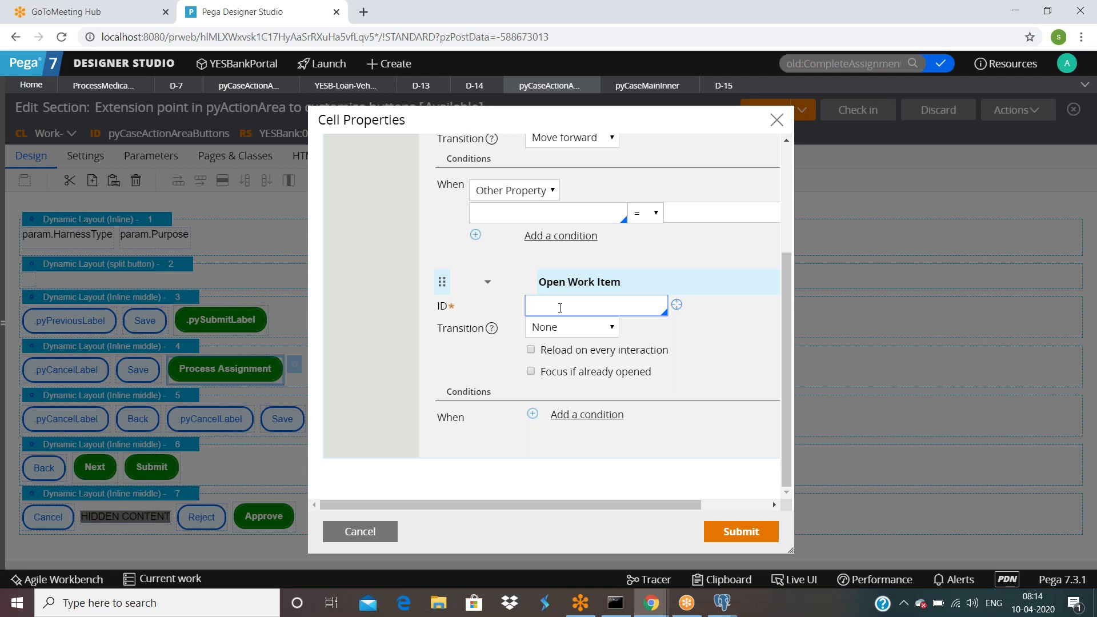
{"action": "left_click", "coordinate": [364, 537]}
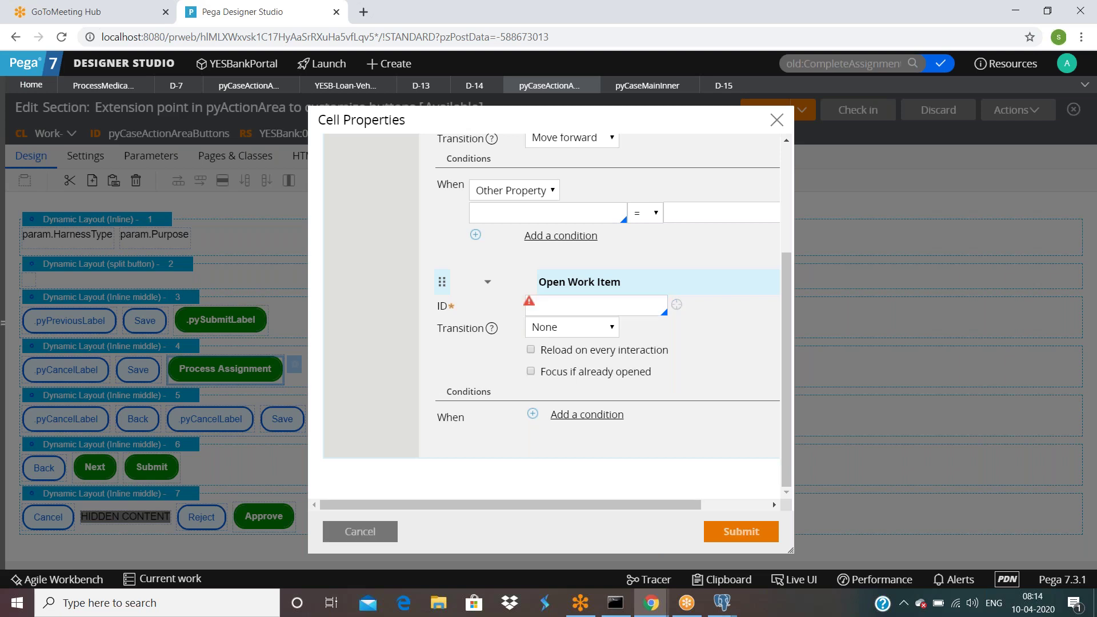
{"action": "left_click", "coordinate": [409, 297]}
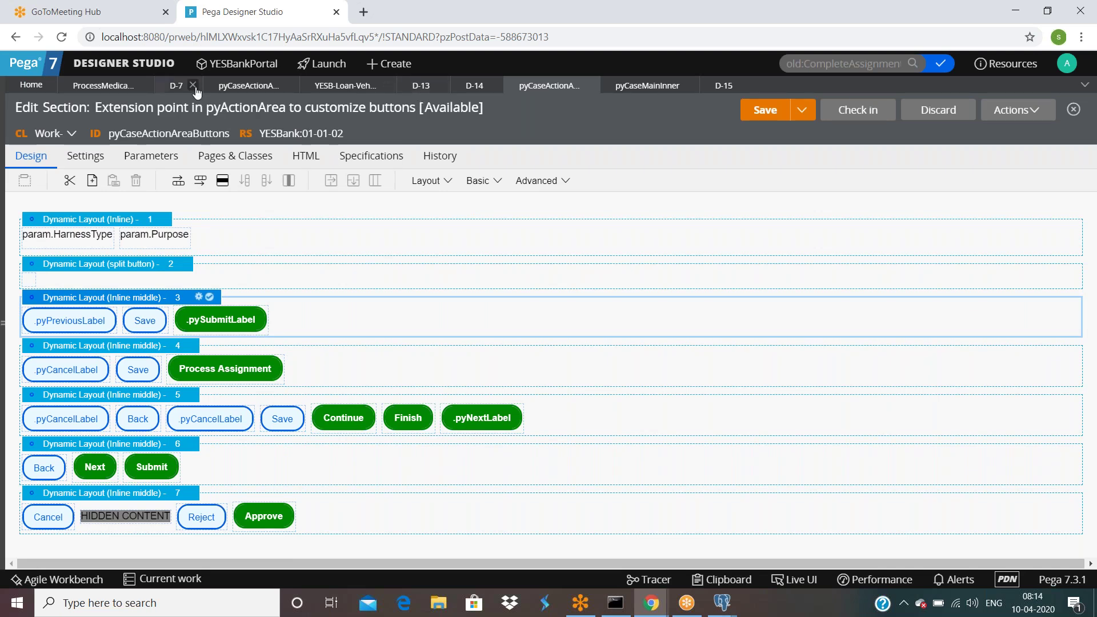
Step: Use Live UI on case D-14 to open the submitmedicalclaimdetails section that contains the unlabelled Button control
{"action": "left_click", "coordinate": [474, 85]}
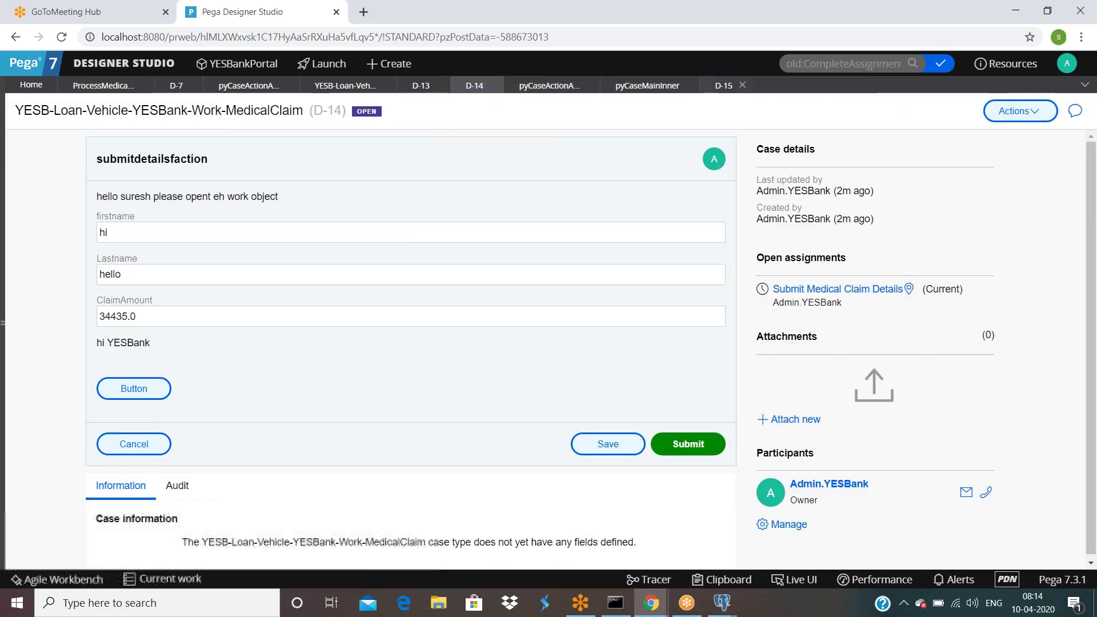
{"action": "left_click", "coordinate": [724, 86]}
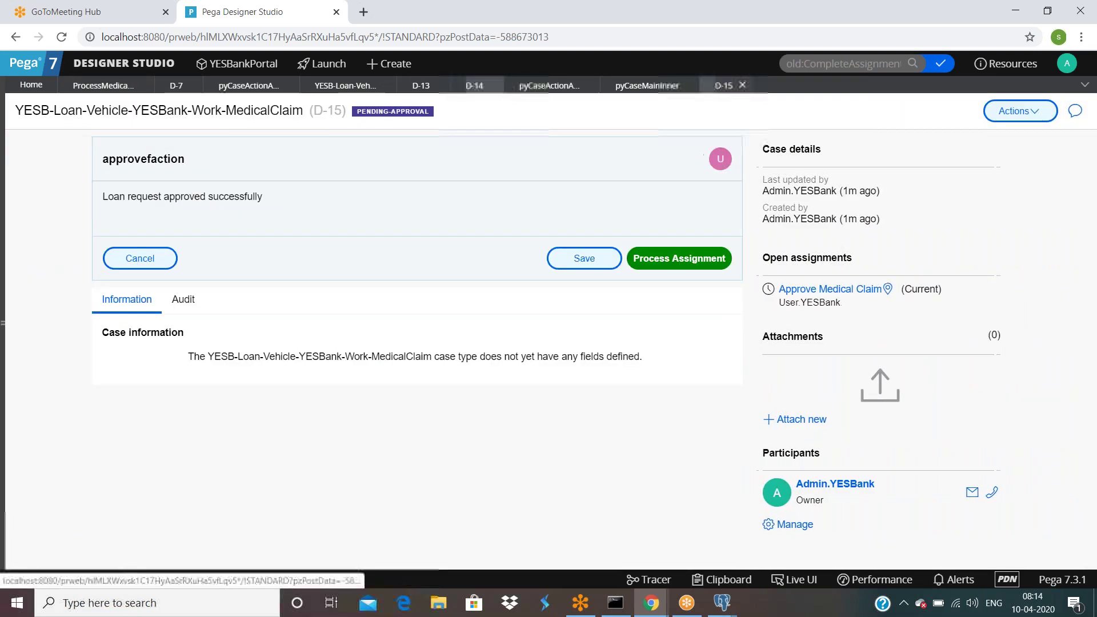
{"action": "left_click", "coordinate": [470, 89]}
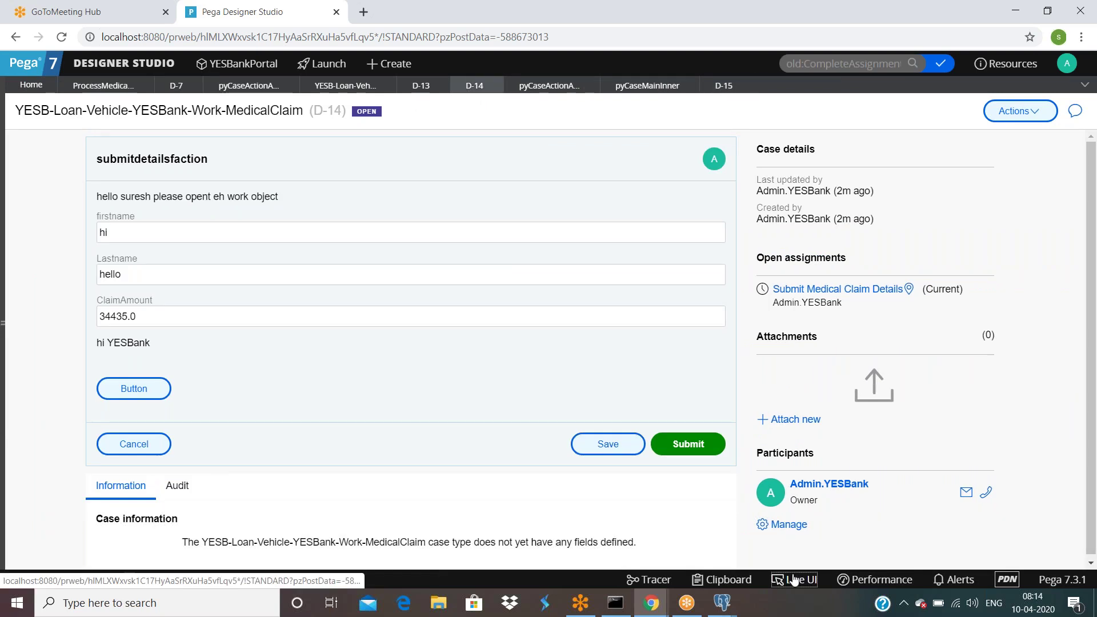
{"action": "left_click", "coordinate": [794, 579]}
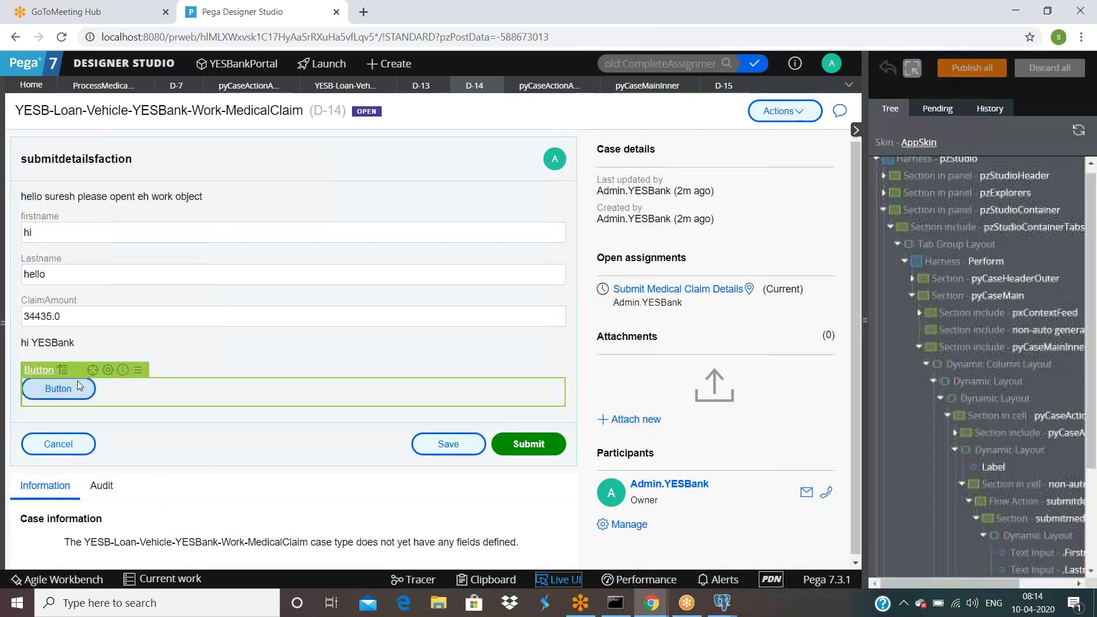
{"action": "left_click", "coordinate": [92, 370]}
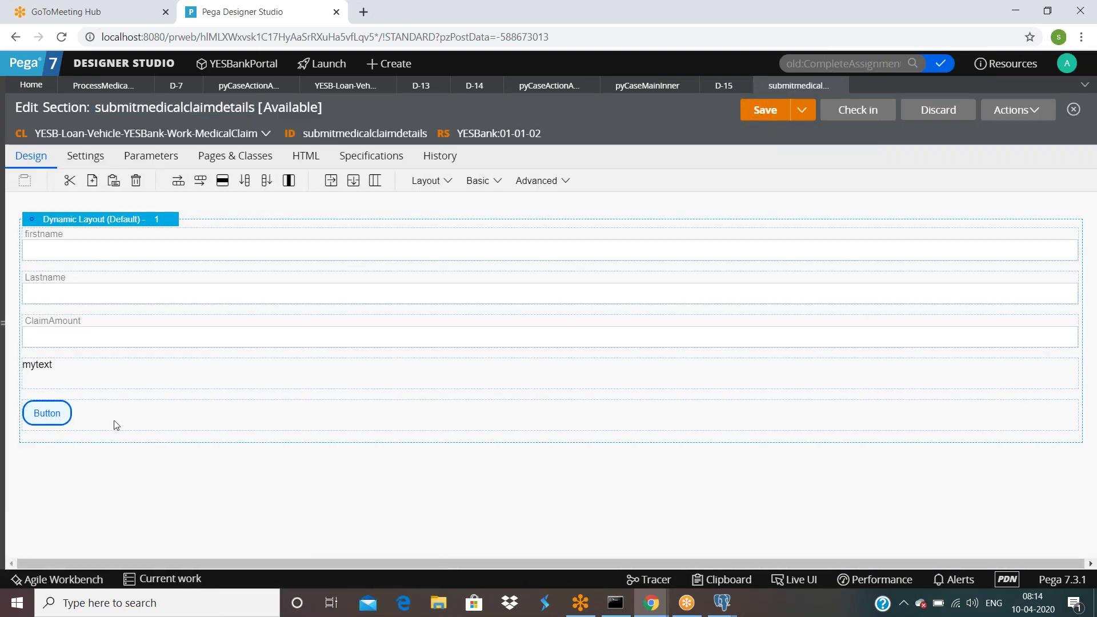
Step: Delete the Local Action from the Button control's click action set in the submitmedicalclaimdetails section
{"action": "left_click", "coordinate": [58, 422]}
{"action": "left_click", "coordinate": [1088, 412]}
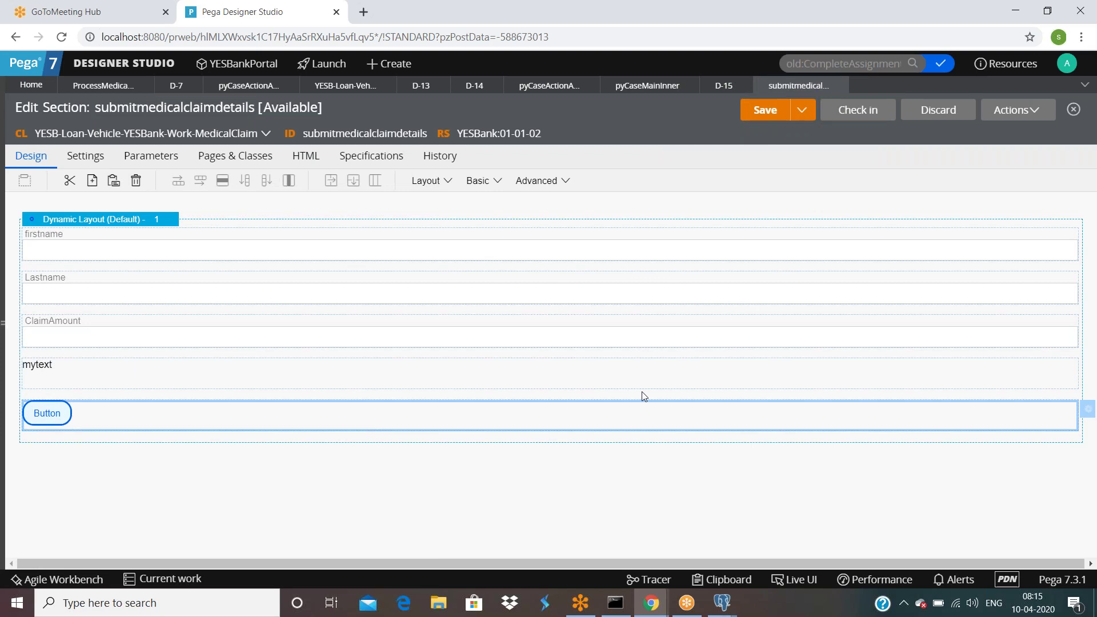
{"action": "left_click", "coordinate": [478, 173]}
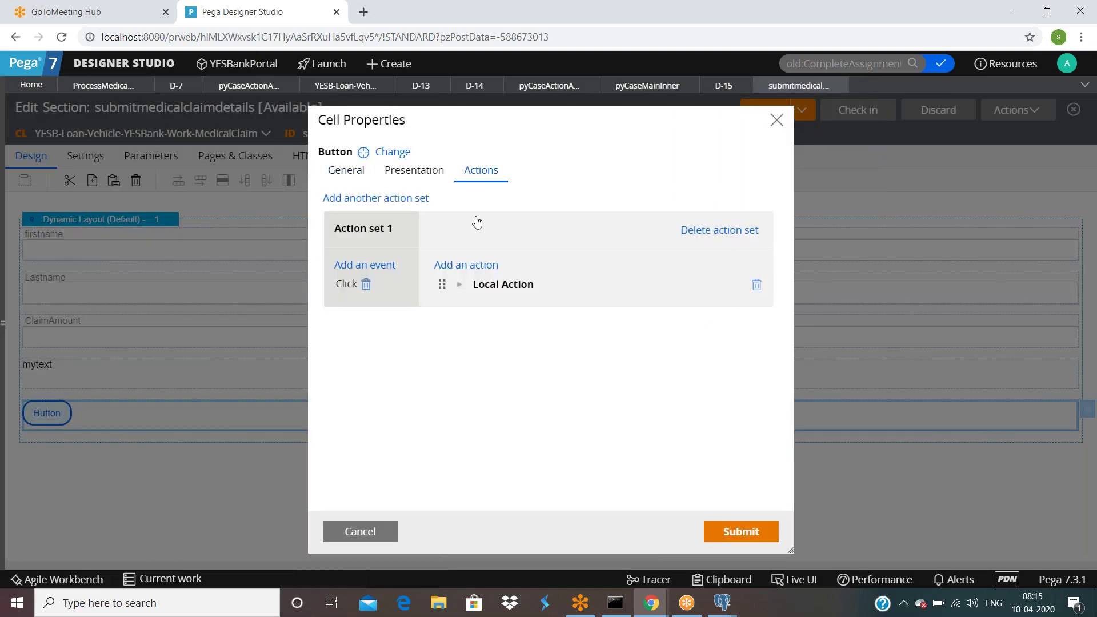
{"action": "left_click", "coordinate": [470, 281]}
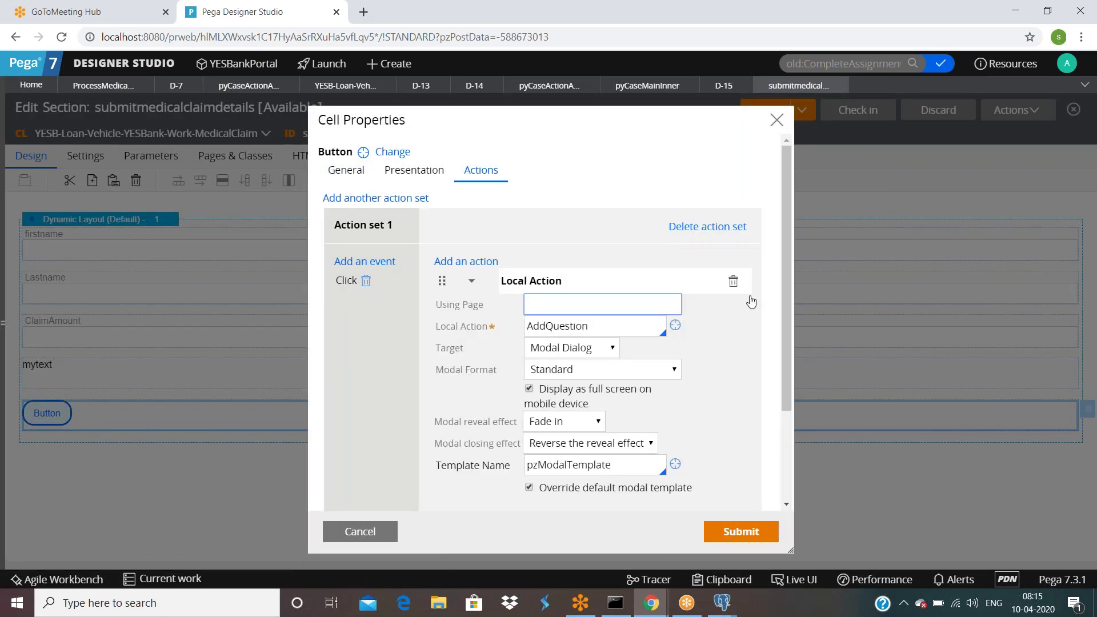
{"action": "left_click", "coordinate": [733, 281]}
Step: Add an Open work by handle action to the Button control's click event
{"action": "left_click", "coordinate": [478, 262]}
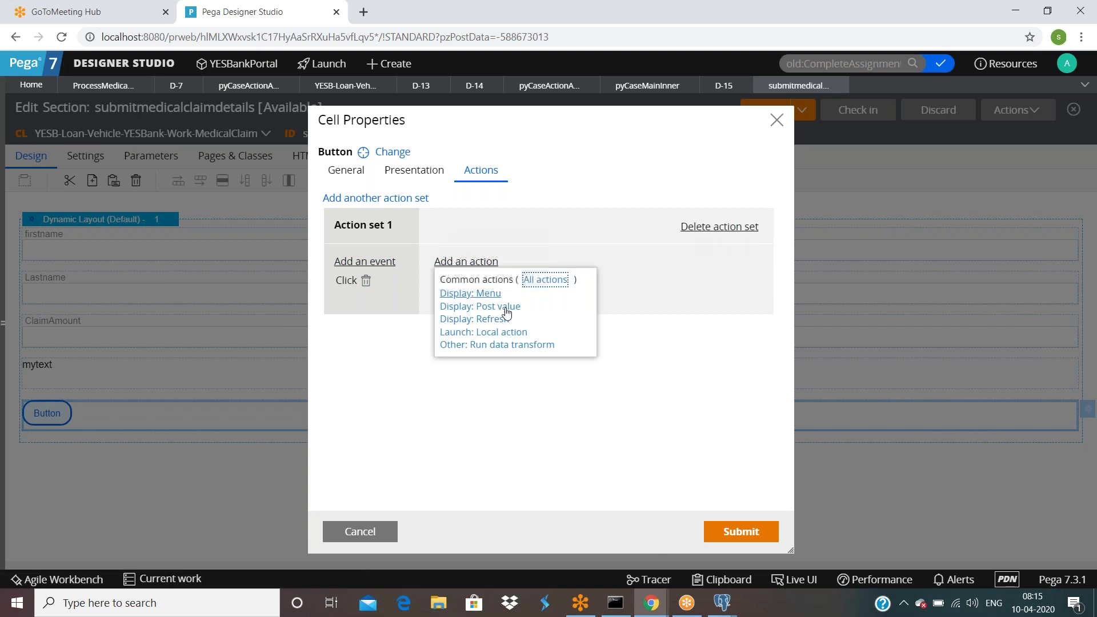
{"action": "left_click", "coordinate": [544, 283]}
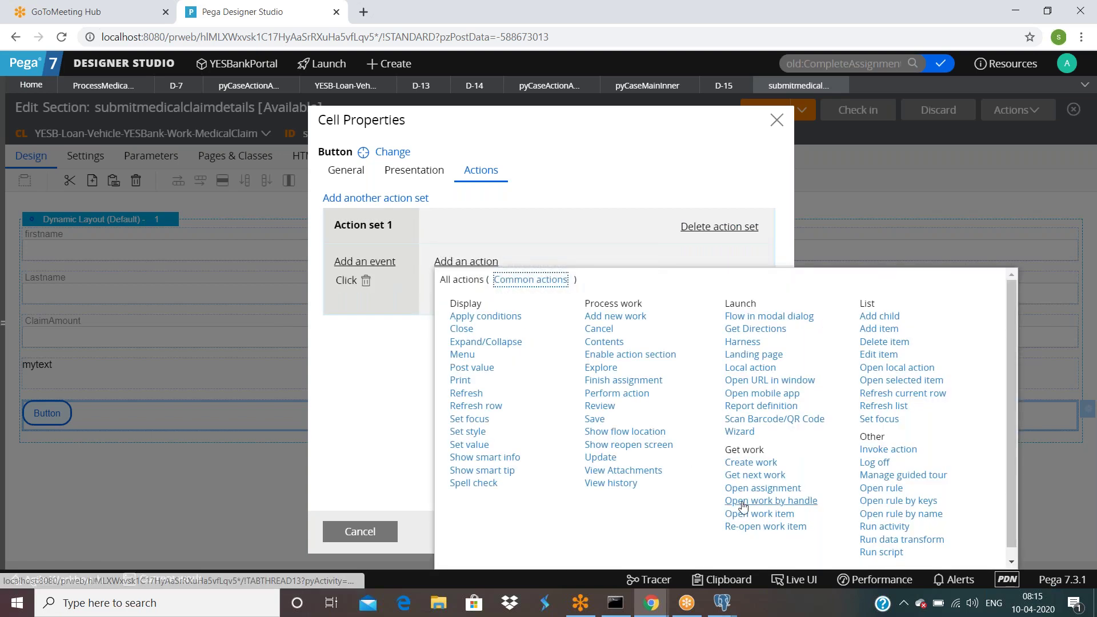
{"action": "left_click", "coordinate": [771, 501]}
{"action": "left_click", "coordinate": [554, 302]}
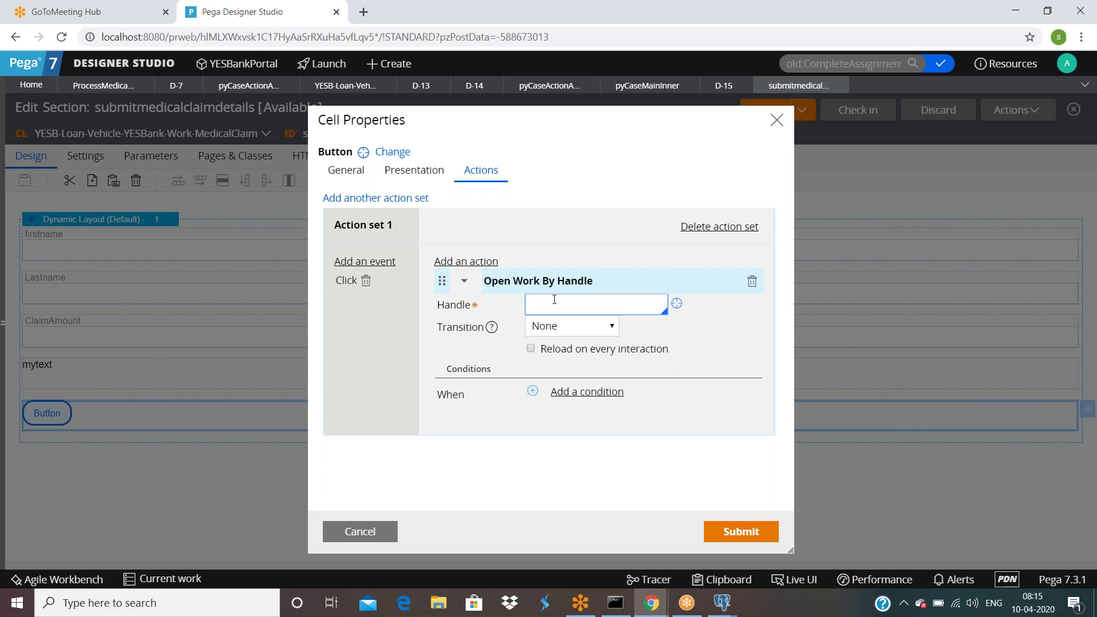
Step: Switch to case D-14 and close the Tracer window
{"action": "left_click", "coordinate": [473, 87]}
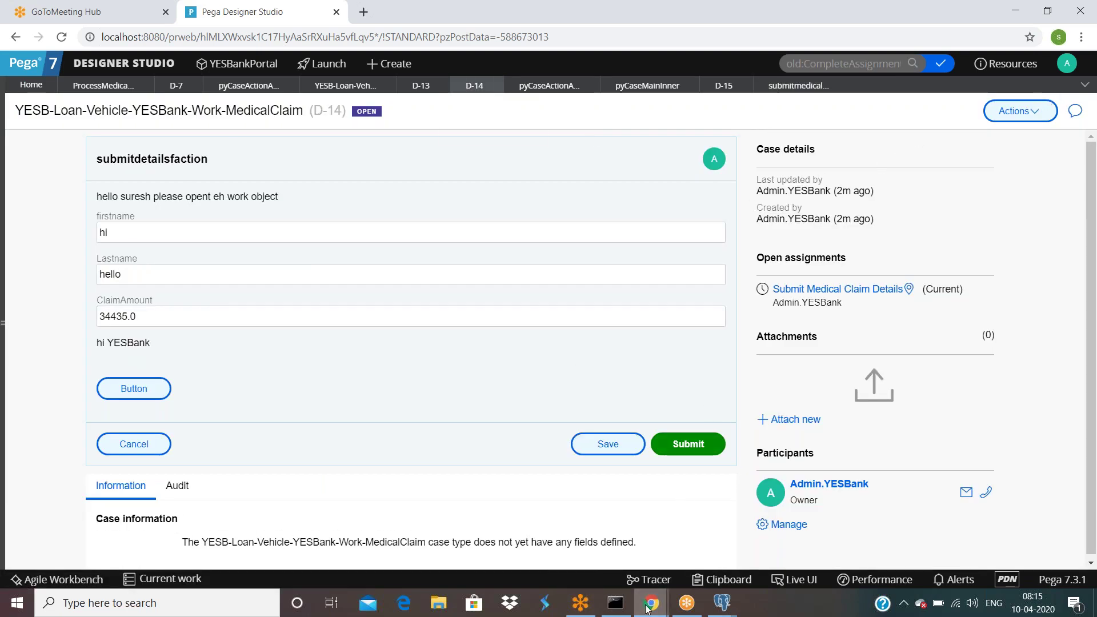
{"action": "mouse_move", "coordinate": [652, 603]}
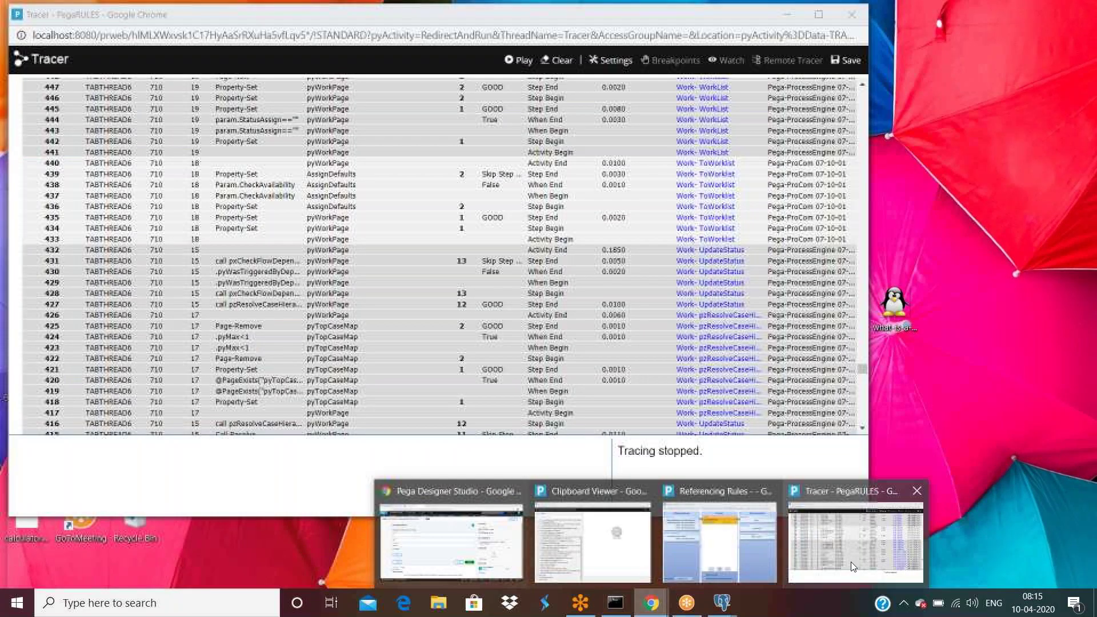
{"action": "left_click", "coordinate": [795, 561]}
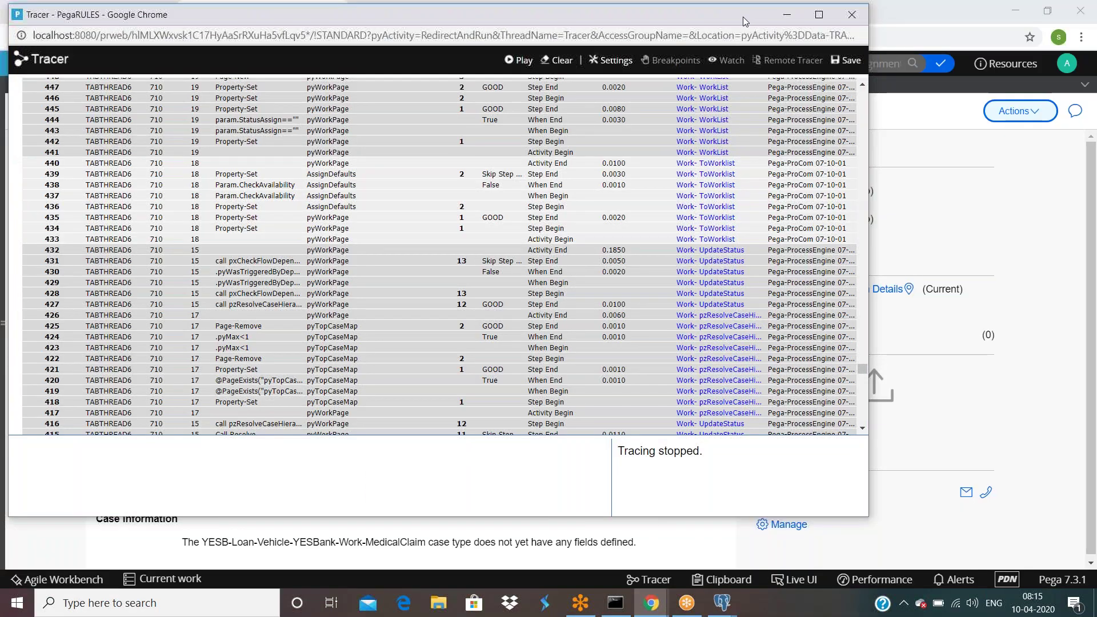
{"action": "left_click_drag", "start_coordinate": [809, 23], "coordinate": [824, 110]}
{"action": "left_click", "coordinate": [847, 102]}
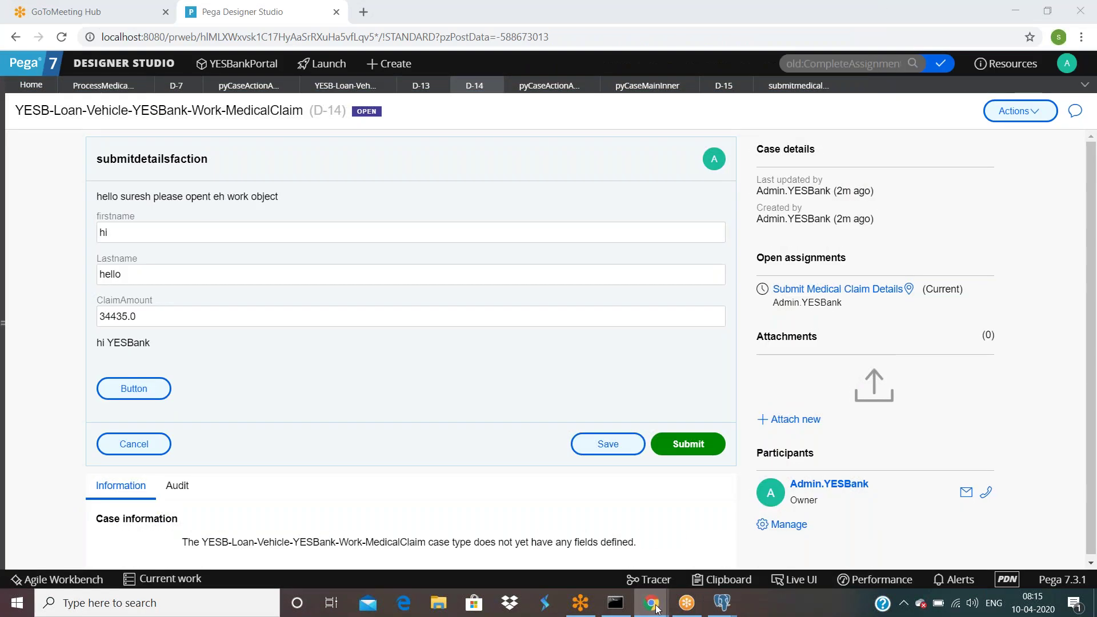
Step: Open the pyWorkPage page of the D-14 thread in the Clipboard viewer
{"action": "left_click", "coordinate": [721, 581]}
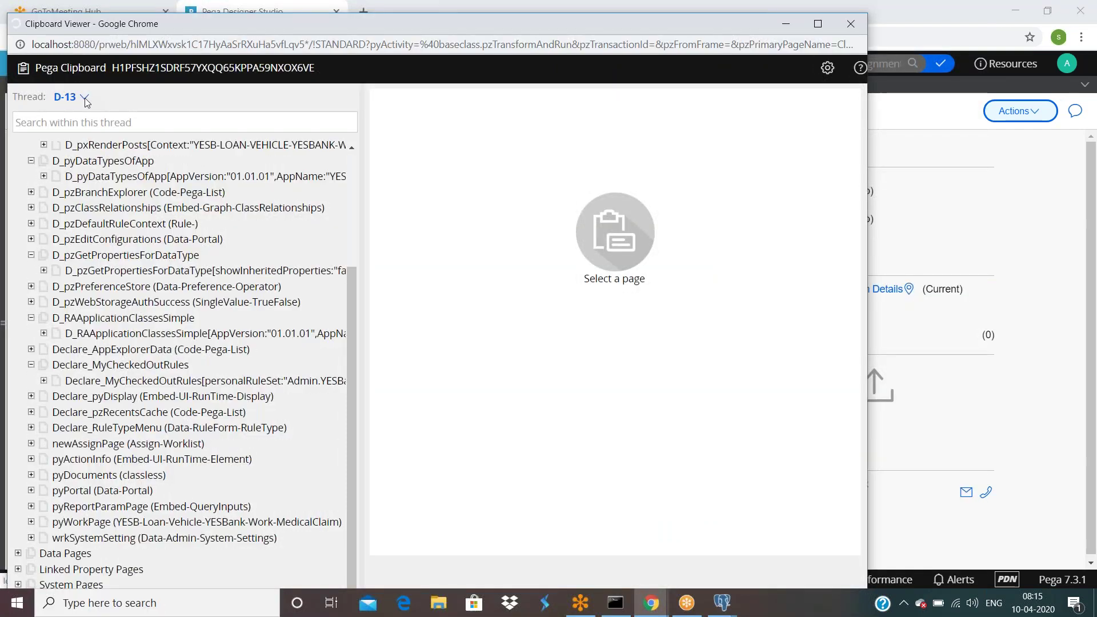
{"action": "scroll", "coordinate": [171, 372], "scroll_direction": "down", "scroll_amount": 5}
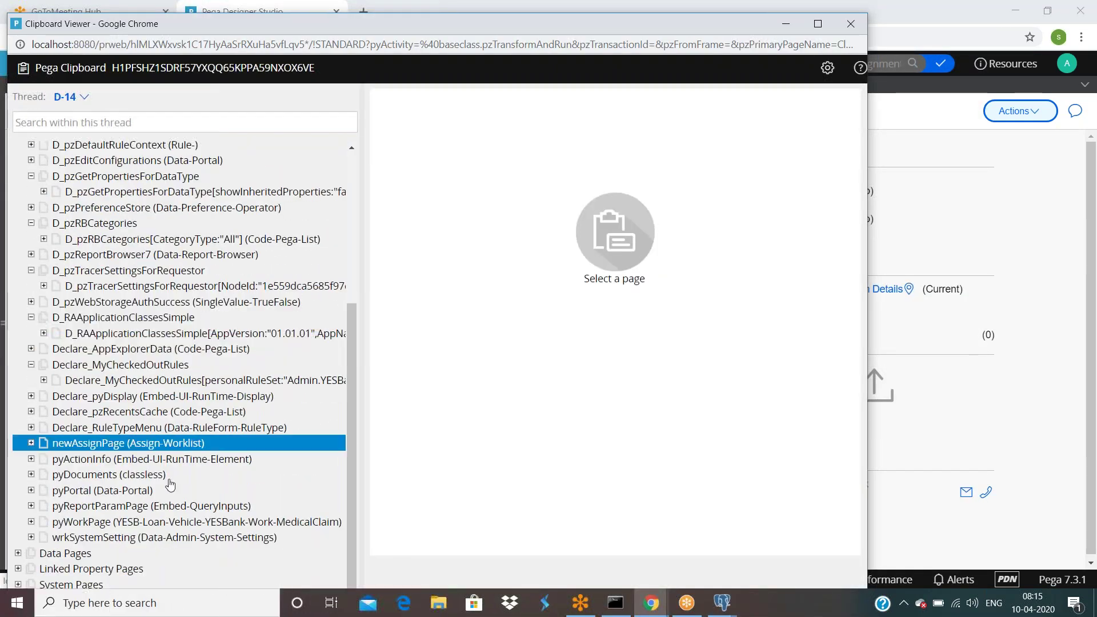
{"action": "left_click", "coordinate": [166, 522]}
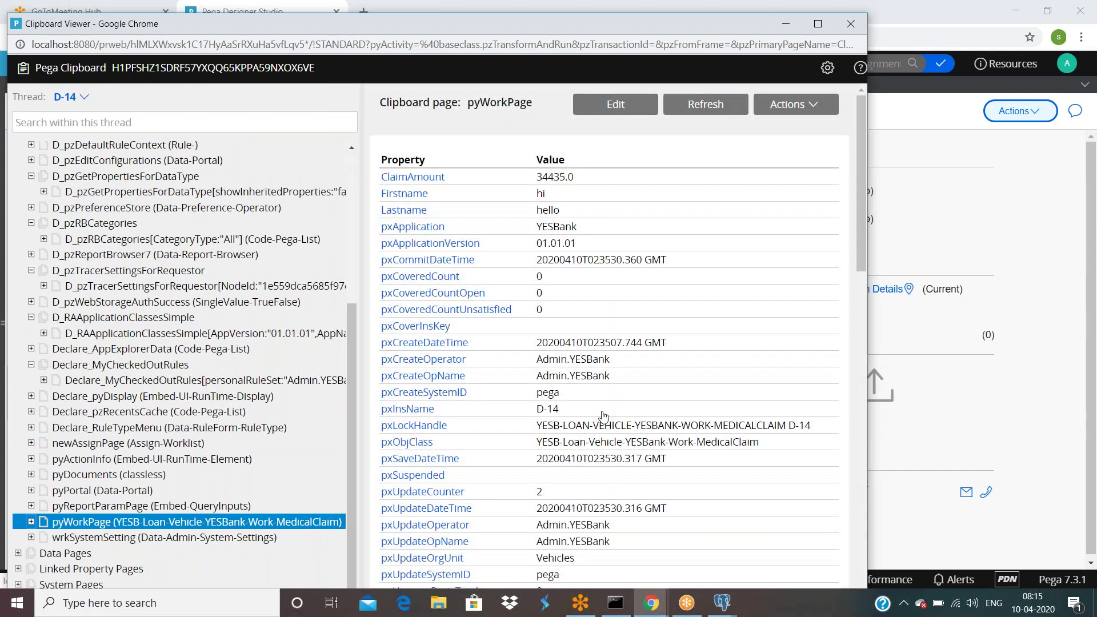
Step: Copy the pzInsKey value from the D-14 pyWorkPage and close the Clipboard viewer
{"action": "scroll", "coordinate": [603, 415], "scroll_direction": "down", "scroll_amount": 15}
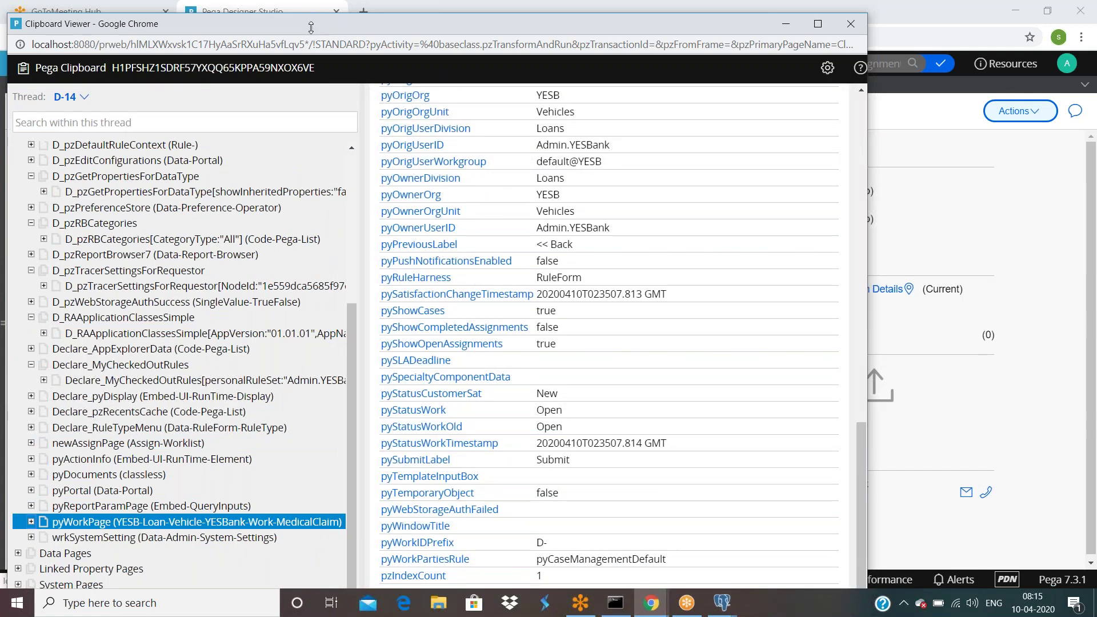
{"action": "left_click_drag", "start_coordinate": [311, 28], "coordinate": [342, 37]}
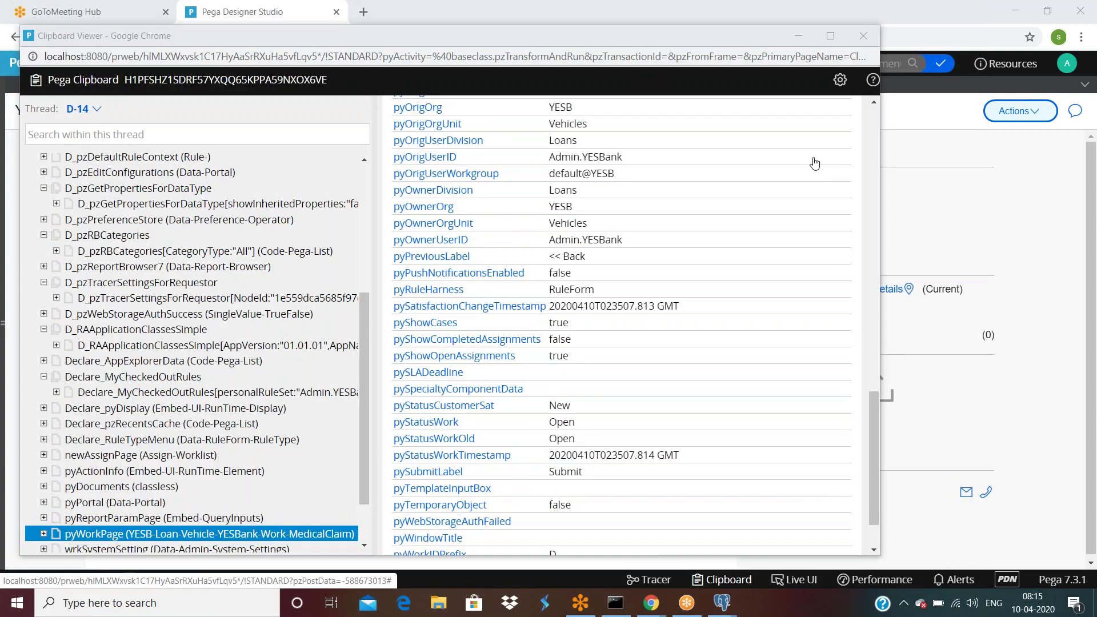
{"action": "scroll", "coordinate": [754, 292], "scroll_direction": "down", "scroll_amount": 3}
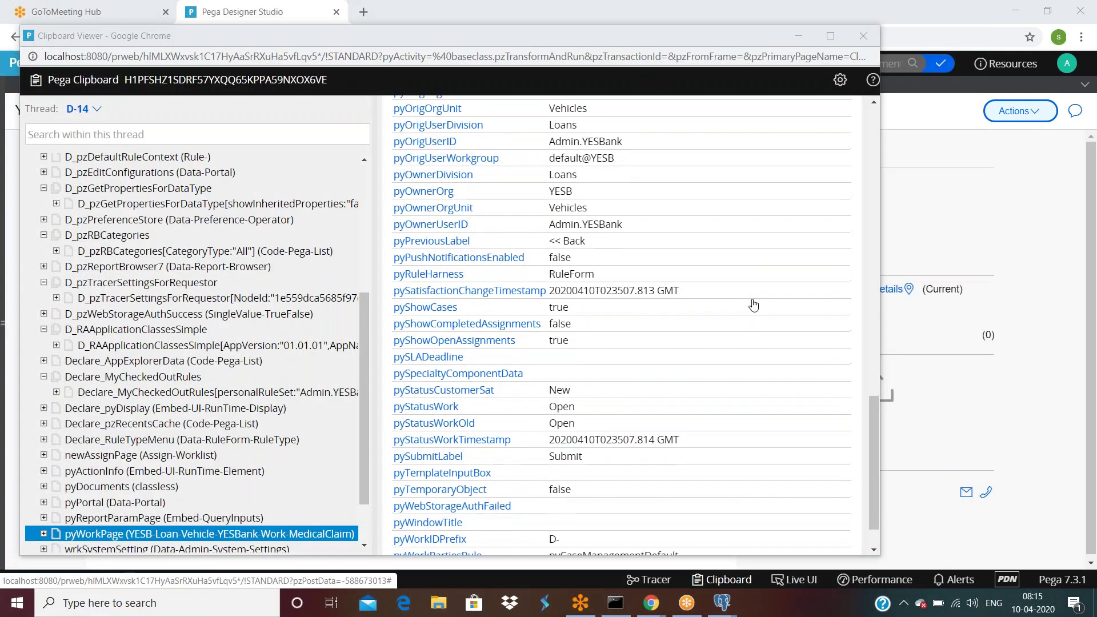
{"action": "scroll", "coordinate": [760, 342], "scroll_direction": "up", "scroll_amount": 3}
{"action": "scroll", "coordinate": [810, 485], "scroll_direction": "down", "scroll_amount": 3}
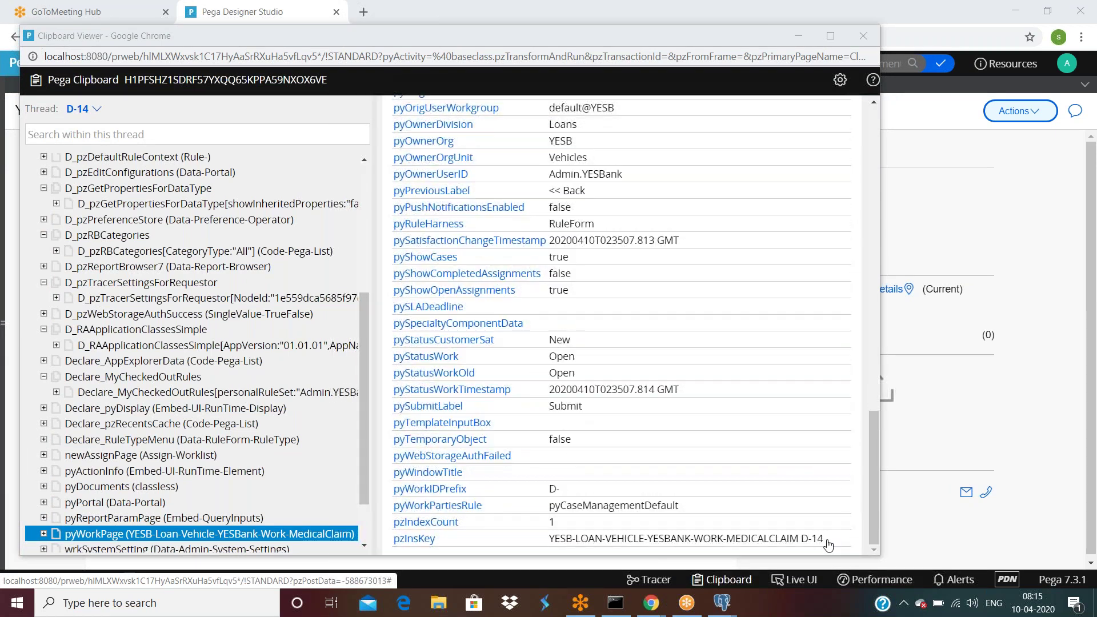
{"action": "mouse_move", "coordinate": [824, 540]}
{"action": "left_mouse_down"}
{"action": "mouse_move", "coordinate": [554, 542]}
{"action": "mouse_move", "coordinate": [840, 541]}
{"action": "left_mouse_up"}
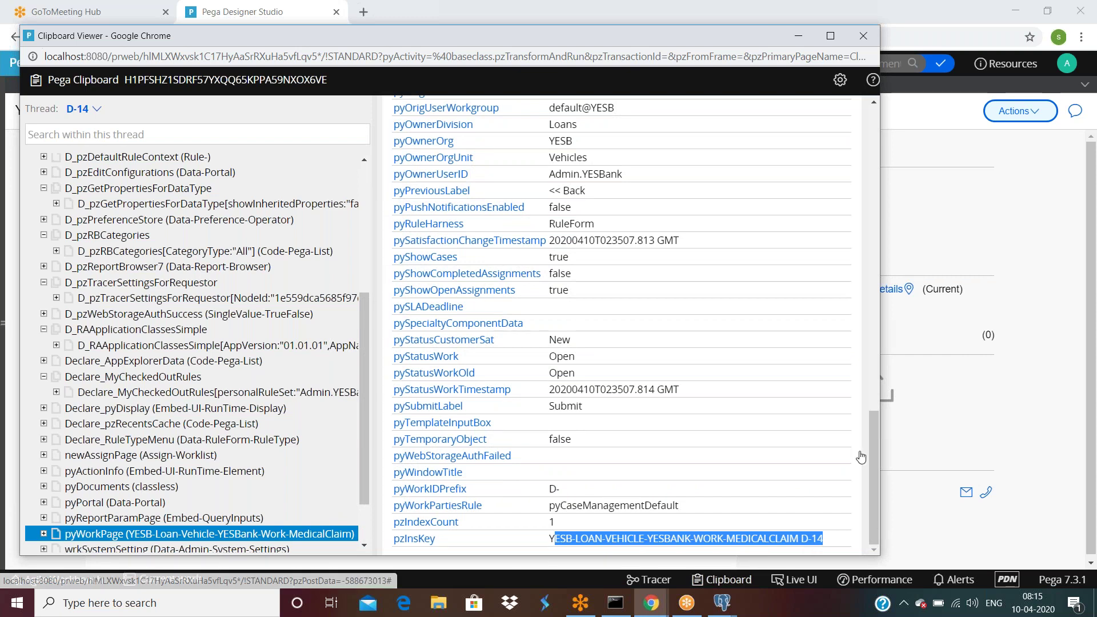
{"action": "left_click", "coordinate": [863, 36]}
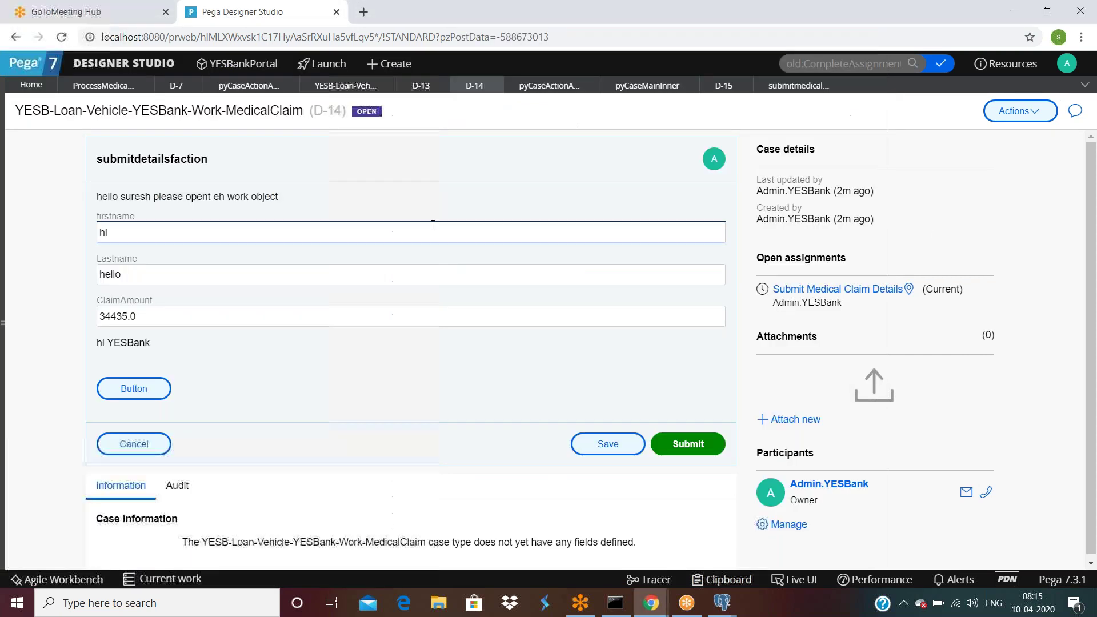
Step: Set the Open Work By Handle action's handle to YESB-LOAN-VEHICLE-YESBANK-WORK-MEDICALCLAIM D-14 and save the submitmedicalclaimdetails section
{"action": "left_click", "coordinate": [783, 87]}
{"action": "left_click", "coordinate": [566, 308]}
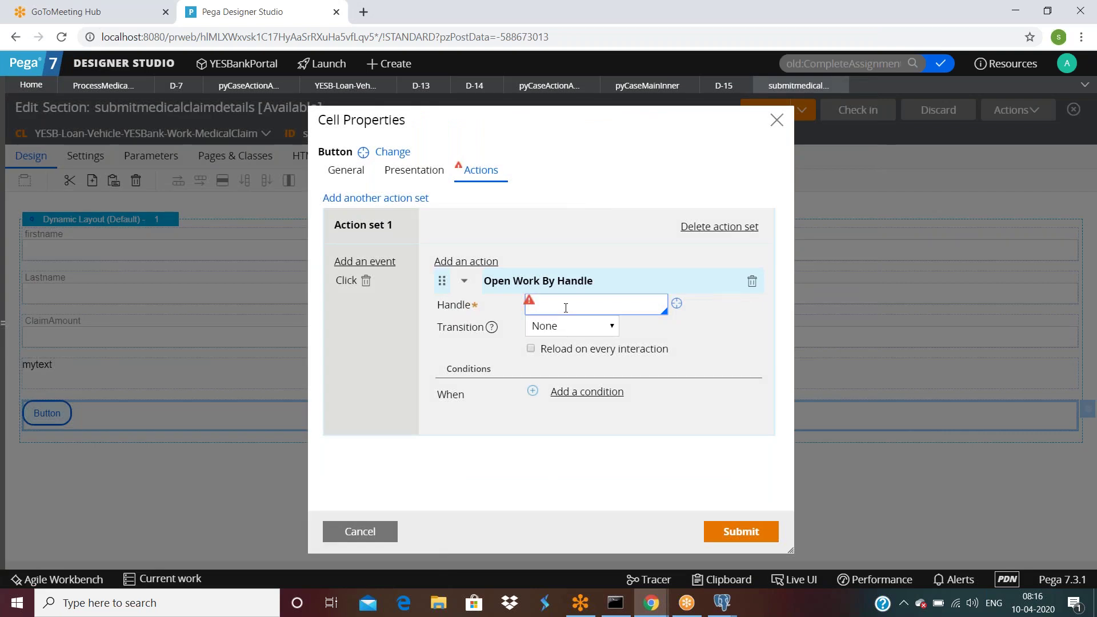
{"action": "key", "text": "ctrl+v"}
{"action": "key", "text": "Home"}
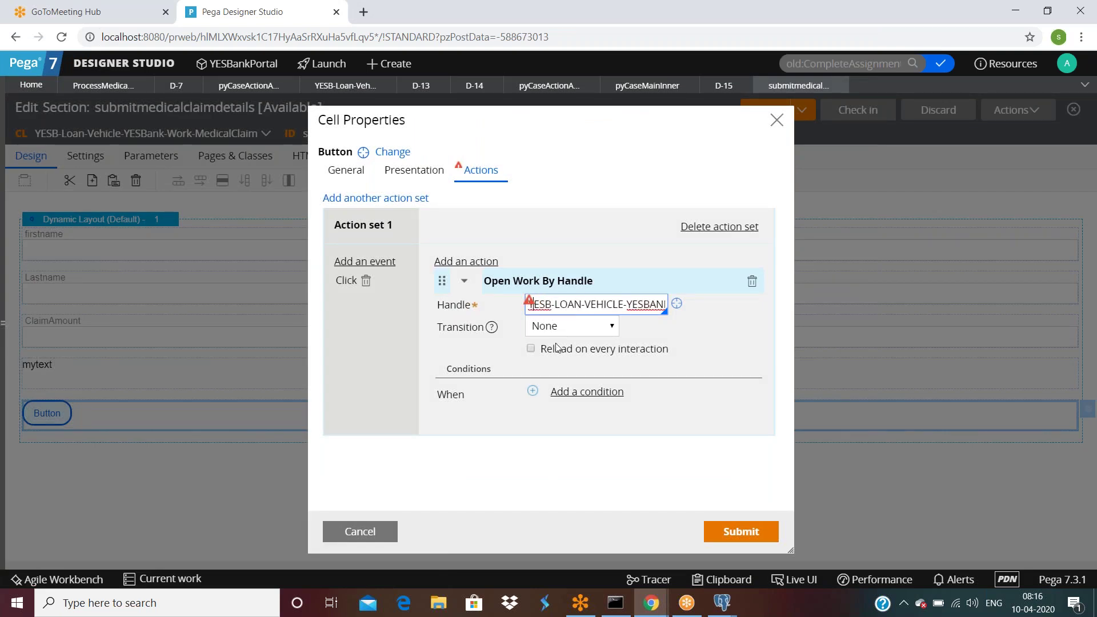
{"action": "left_click", "coordinate": [728, 531]}
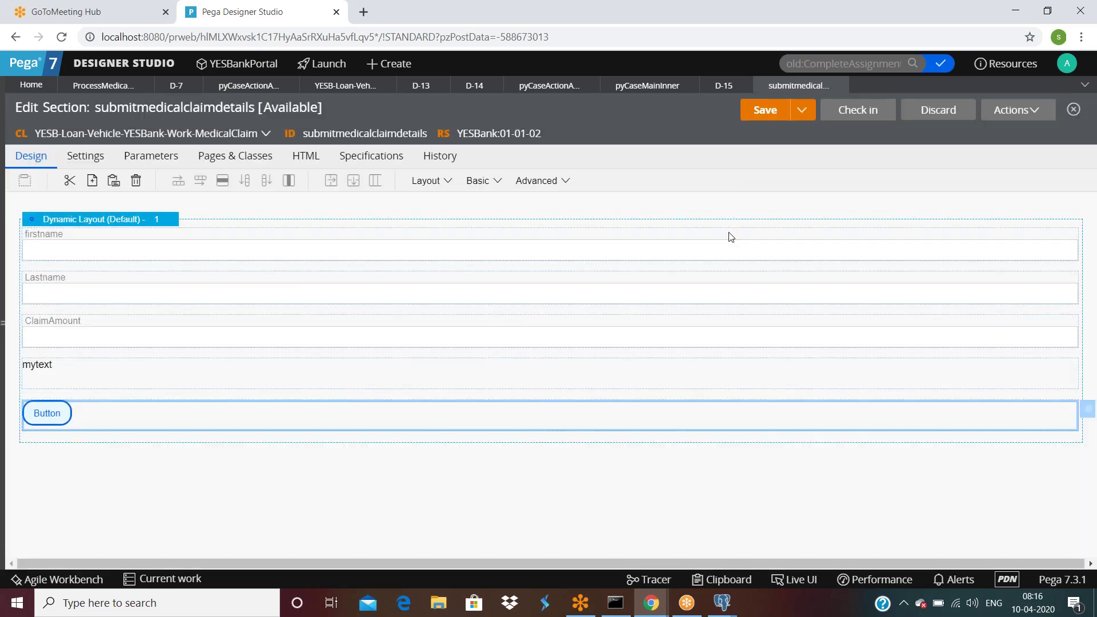
{"action": "left_click", "coordinate": [766, 109]}
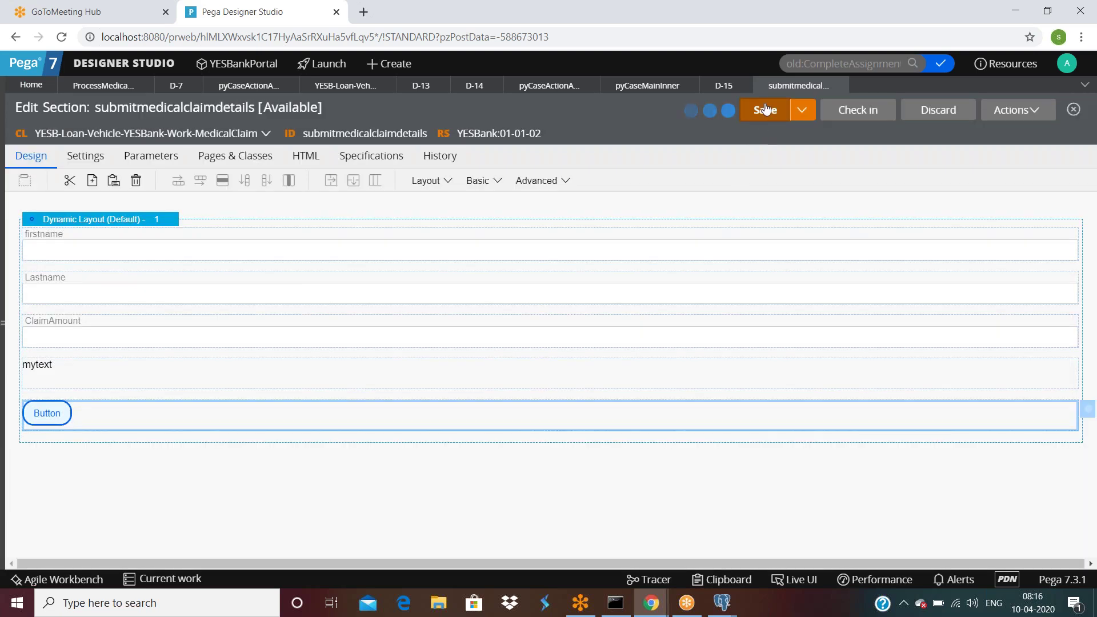
Step: Run the process medical claim flow to create a new MedicalClaim case
{"action": "left_click", "coordinate": [725, 86]}
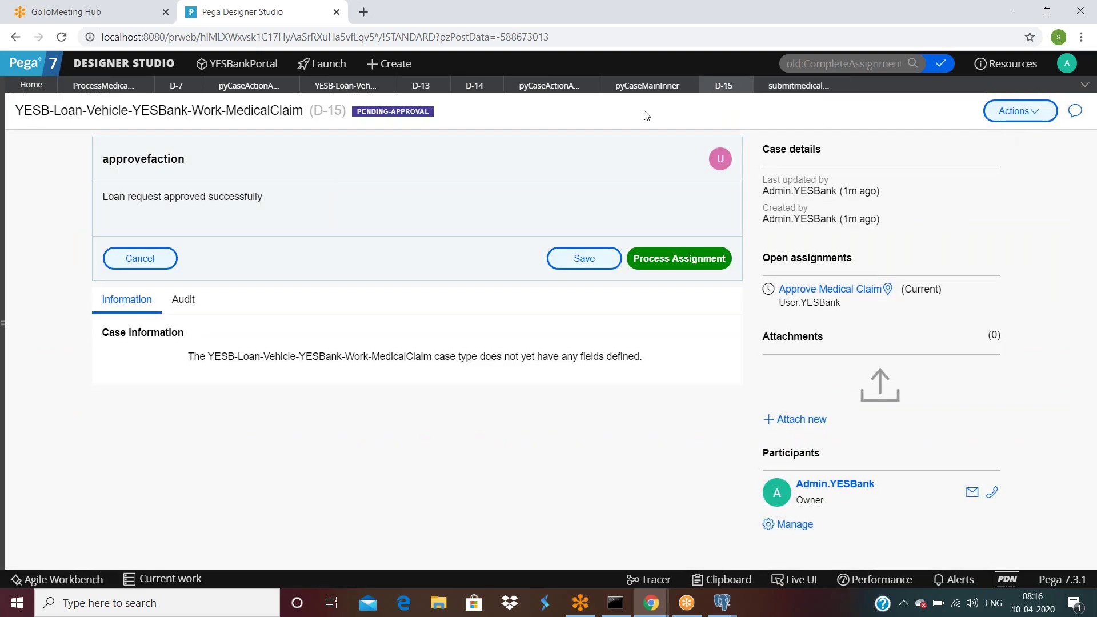
{"action": "left_click", "coordinate": [77, 88]}
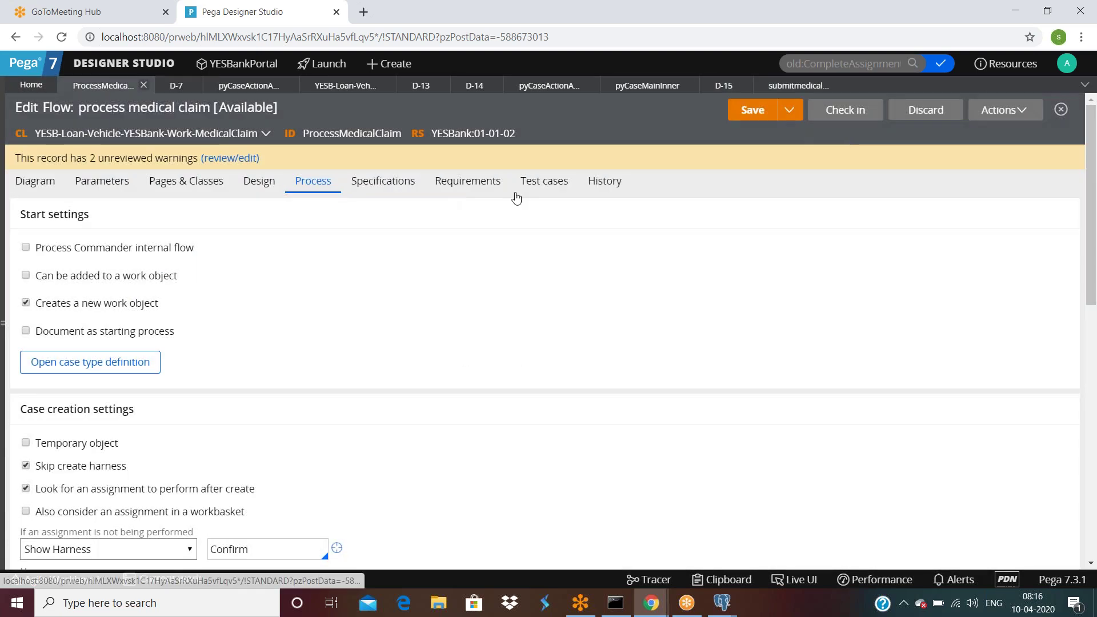
{"action": "left_click", "coordinate": [980, 112]}
{"action": "left_click", "coordinate": [951, 132]}
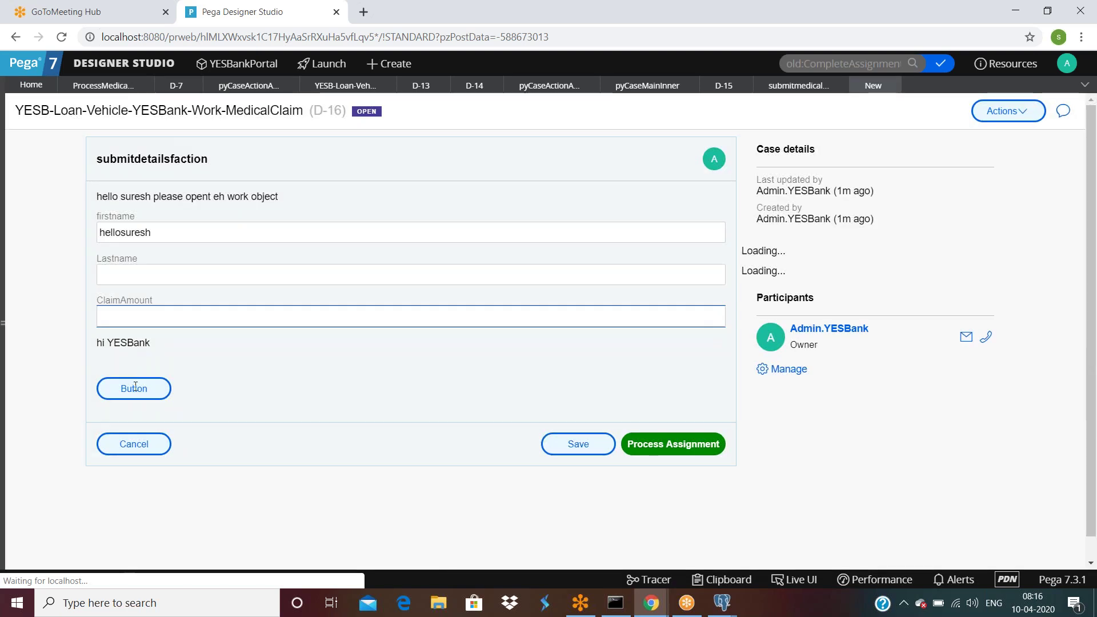
Step: Test the Button control on case D-16 with D-14 already open, accepting its reopening, and test it again after closing D-14
{"action": "left_click", "coordinate": [132, 389]}
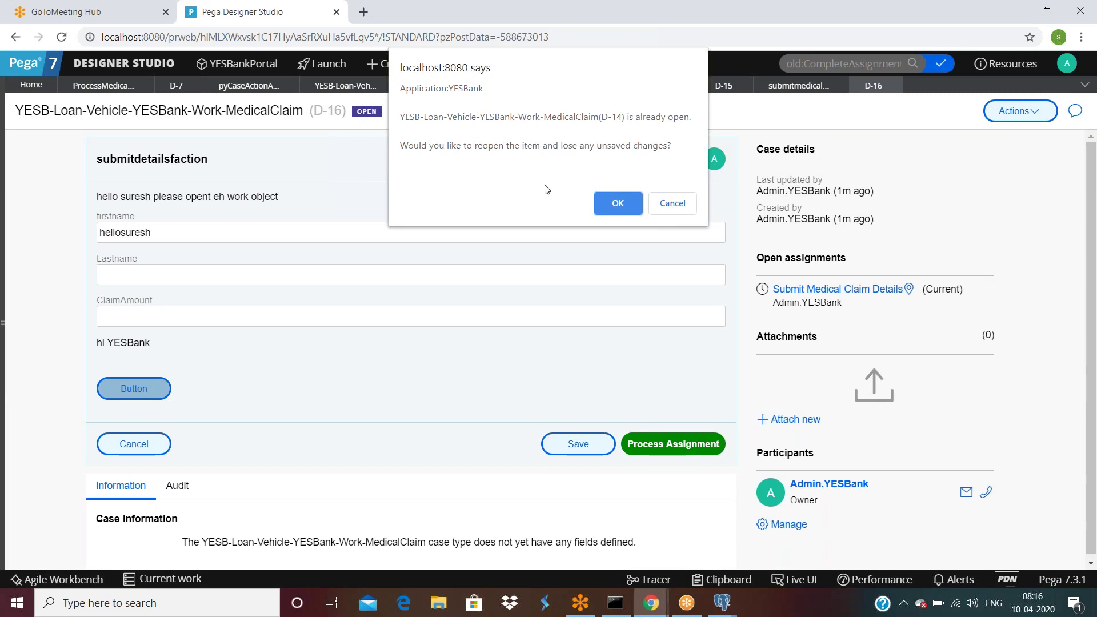
{"action": "left_click", "coordinate": [618, 204]}
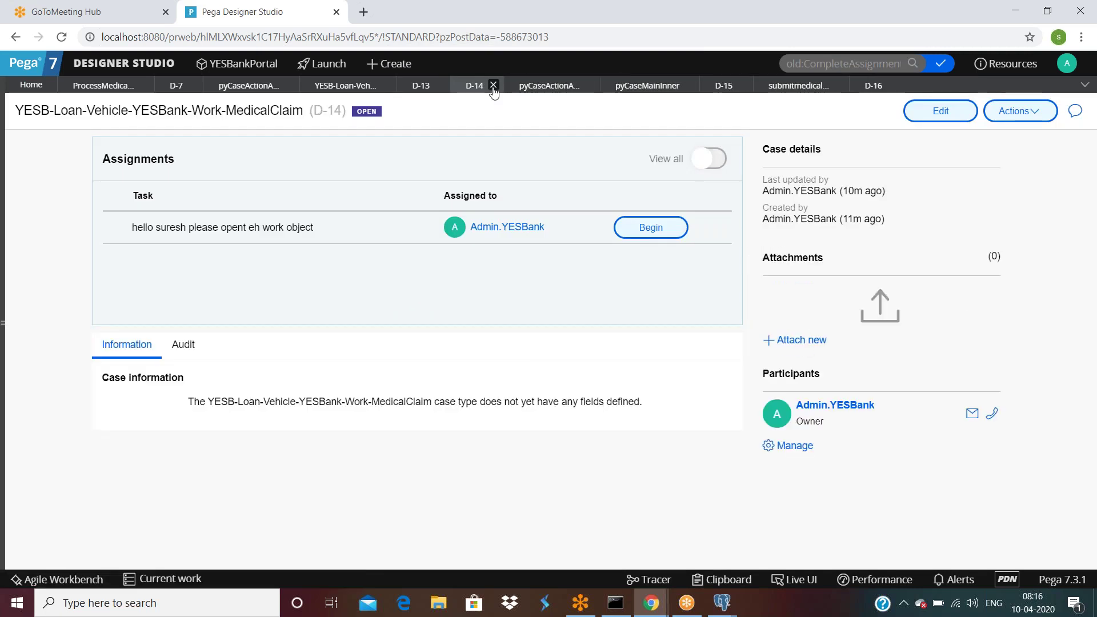
{"action": "left_click", "coordinate": [493, 85]}
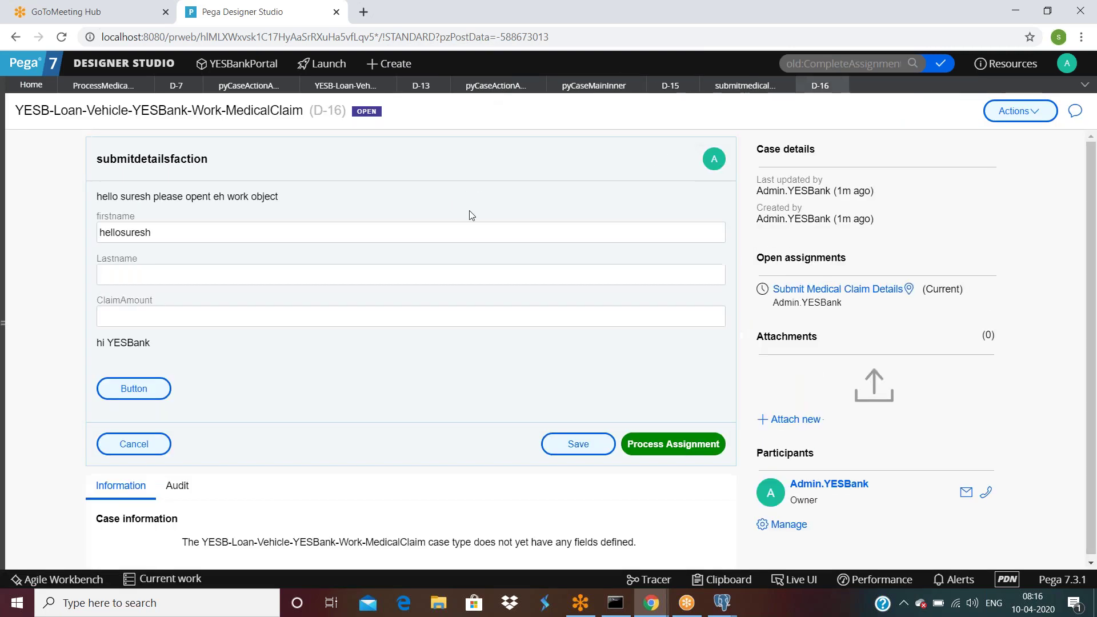
{"action": "left_click", "coordinate": [128, 390]}
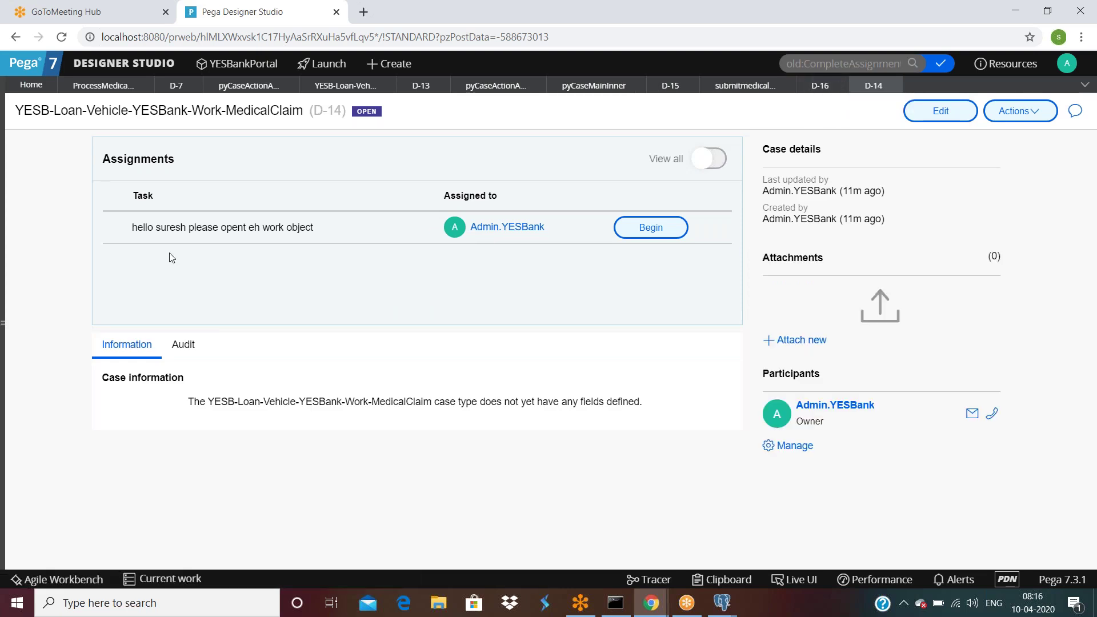
{"action": "left_click_drag", "start_coordinate": [134, 231], "coordinate": [196, 233]}
{"action": "left_click_drag", "start_coordinate": [508, 227], "coordinate": [663, 232]}
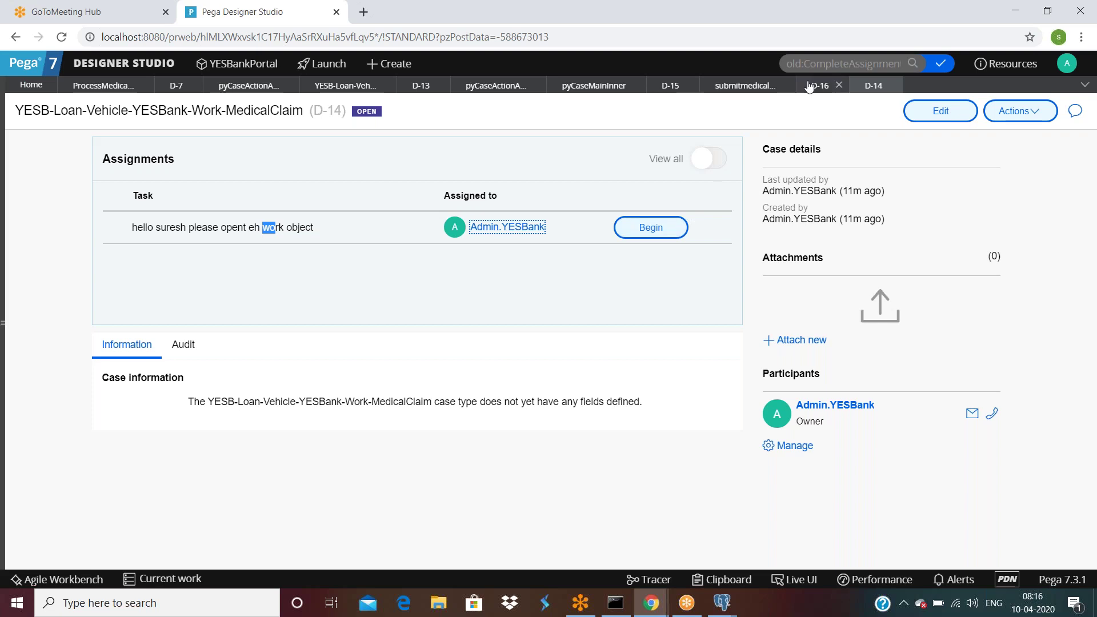
Step: Delete the Open Work By Handle action from the Button control's click event in the submitmedicalclaimdetails section
{"action": "left_click", "coordinate": [749, 86]}
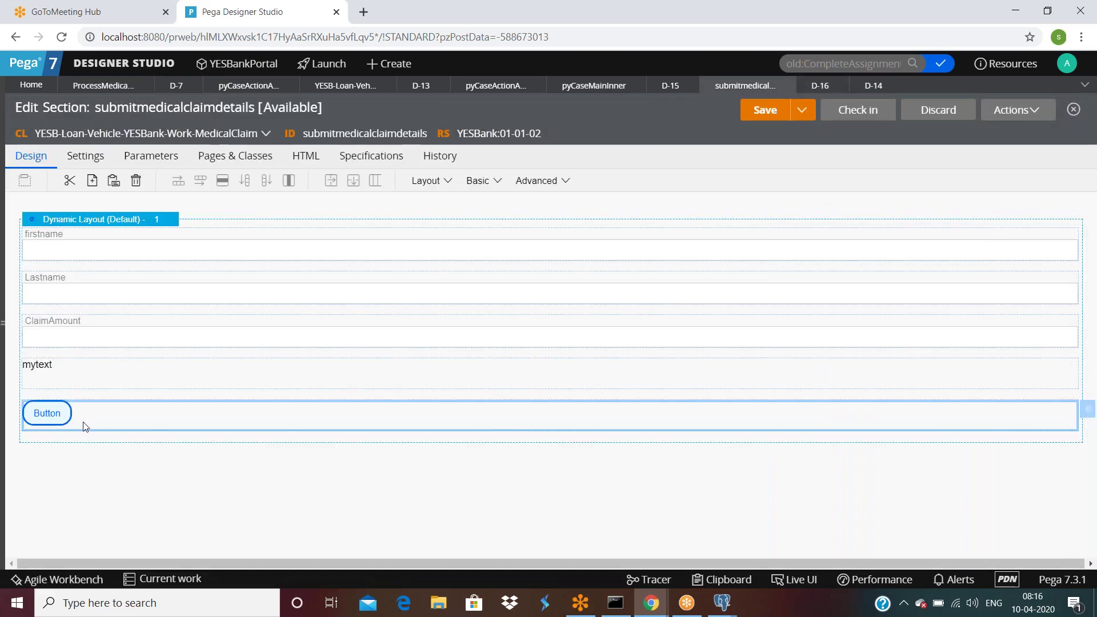
{"action": "double_click", "coordinate": [114, 422]}
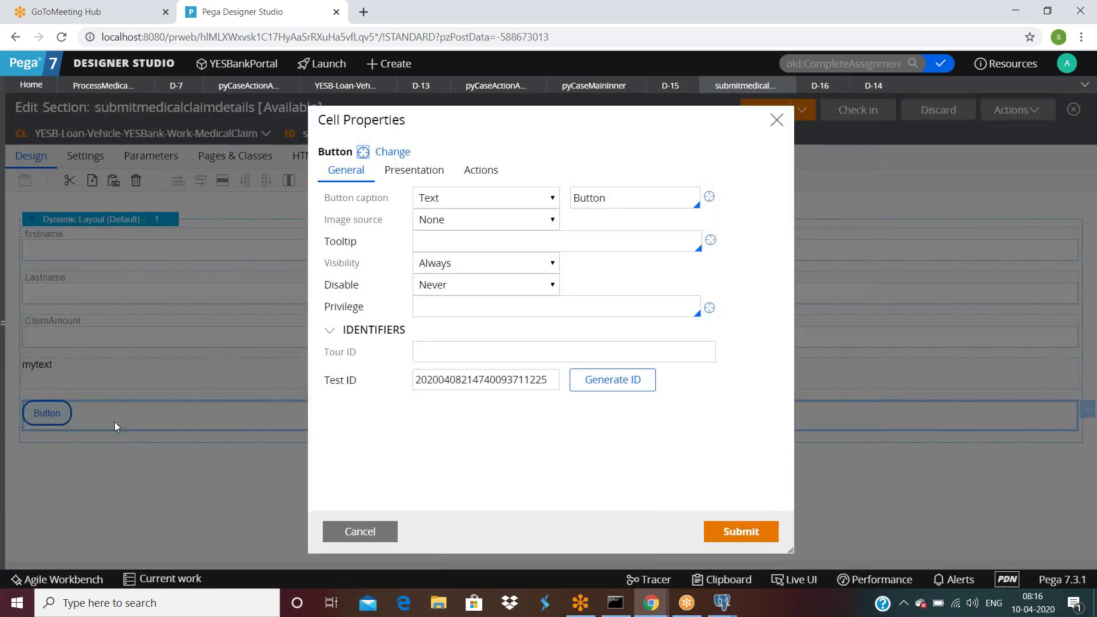
{"action": "left_click", "coordinate": [481, 170]}
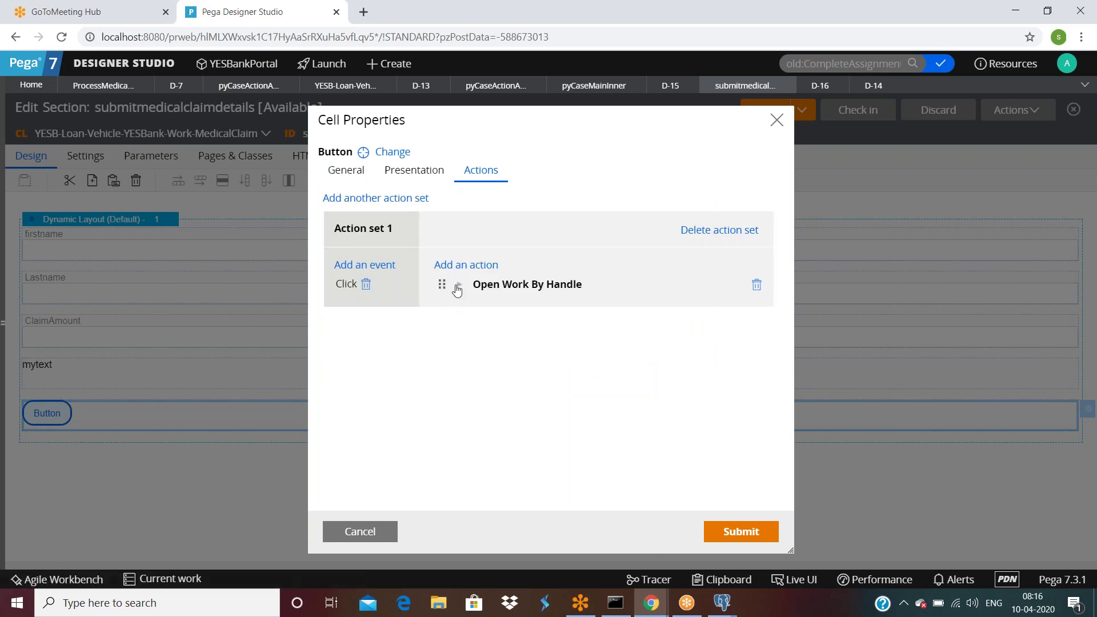
{"action": "left_click", "coordinate": [756, 287]}
Step: Add an Open work item action with ID D-14 to the Button control's click event and save the section
{"action": "left_click", "coordinate": [460, 263]}
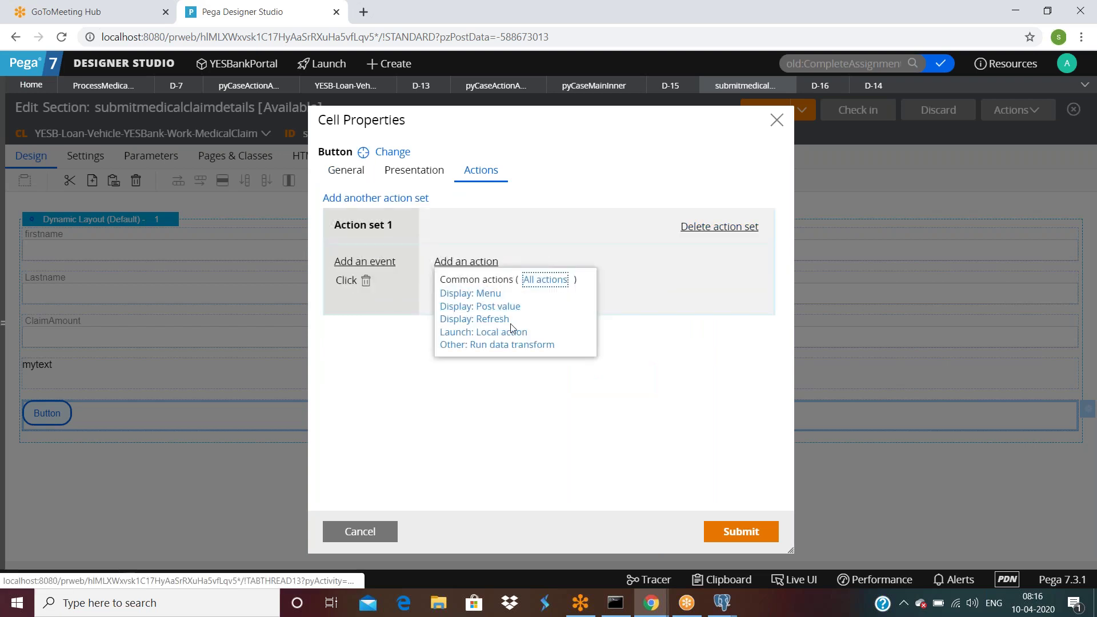
{"action": "left_click", "coordinate": [545, 279]}
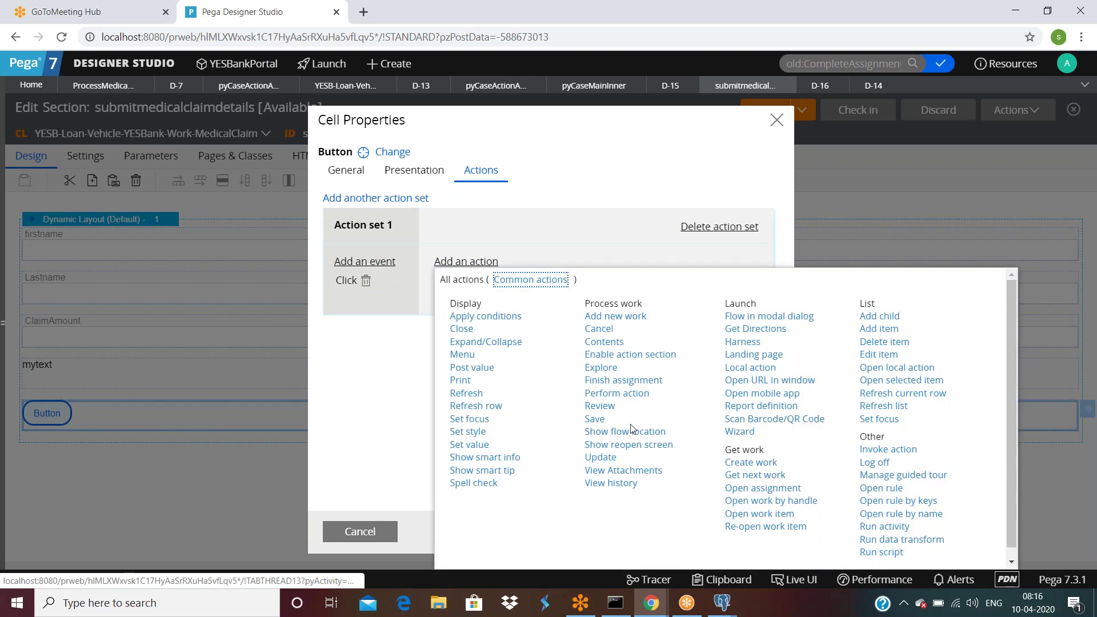
{"action": "left_click", "coordinate": [765, 514]}
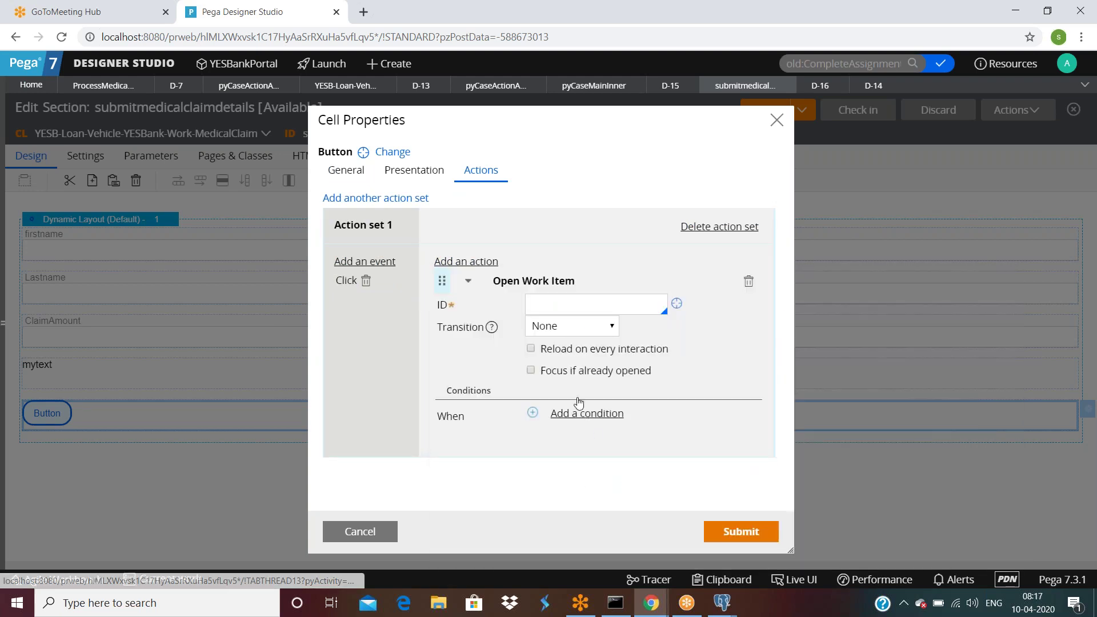
{"action": "left_click", "coordinate": [564, 310]}
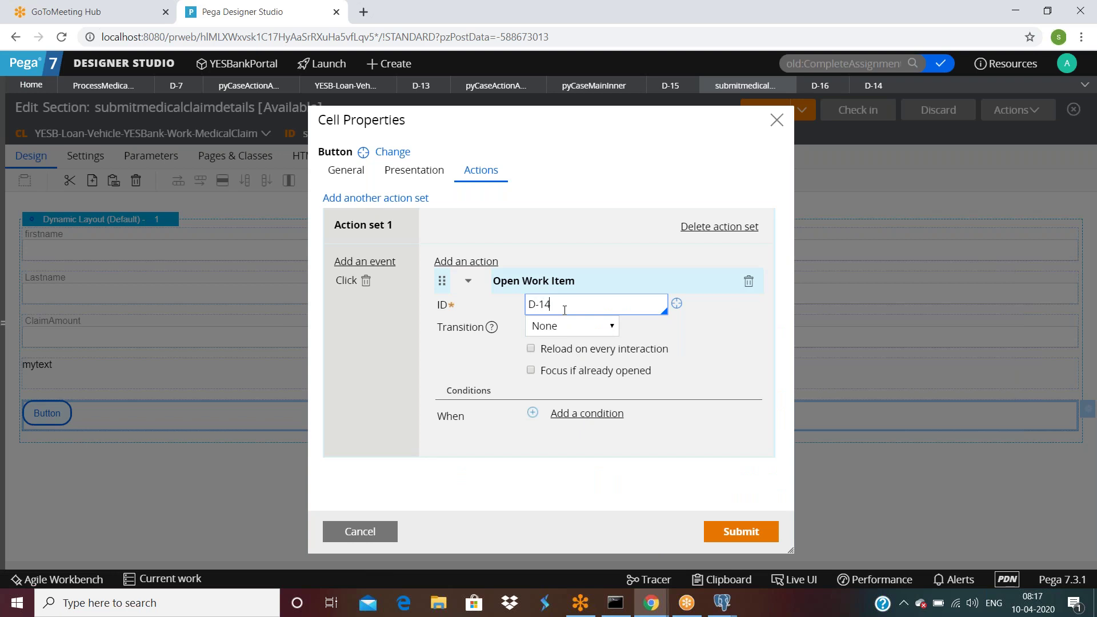
{"action": "left_click", "coordinate": [743, 531]}
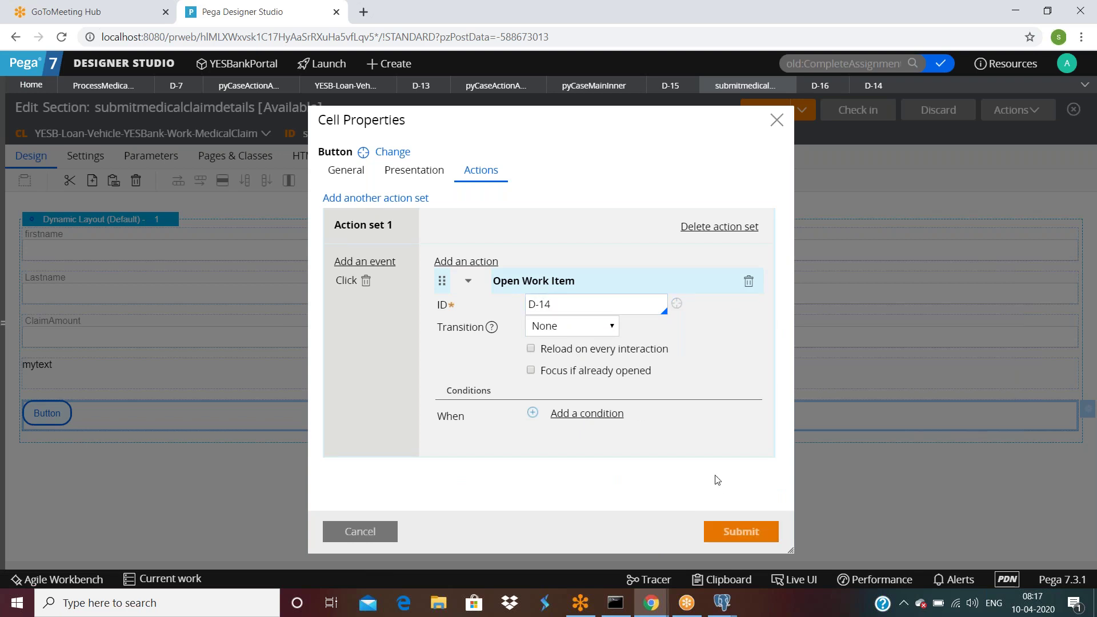
{"action": "left_click", "coordinate": [894, 86]}
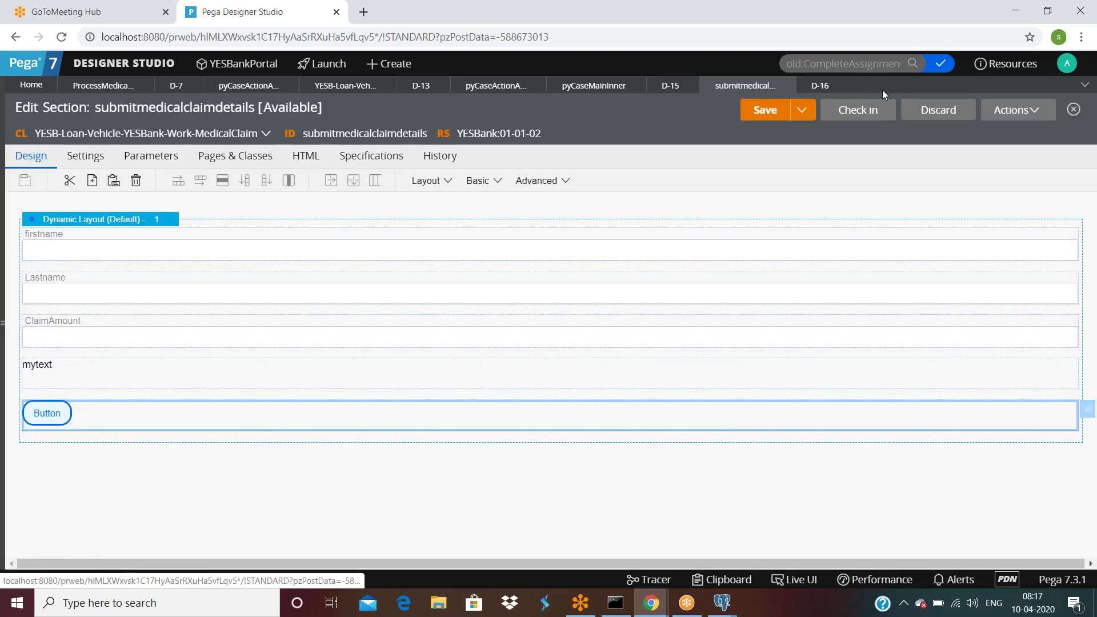
{"action": "left_click", "coordinate": [765, 114]}
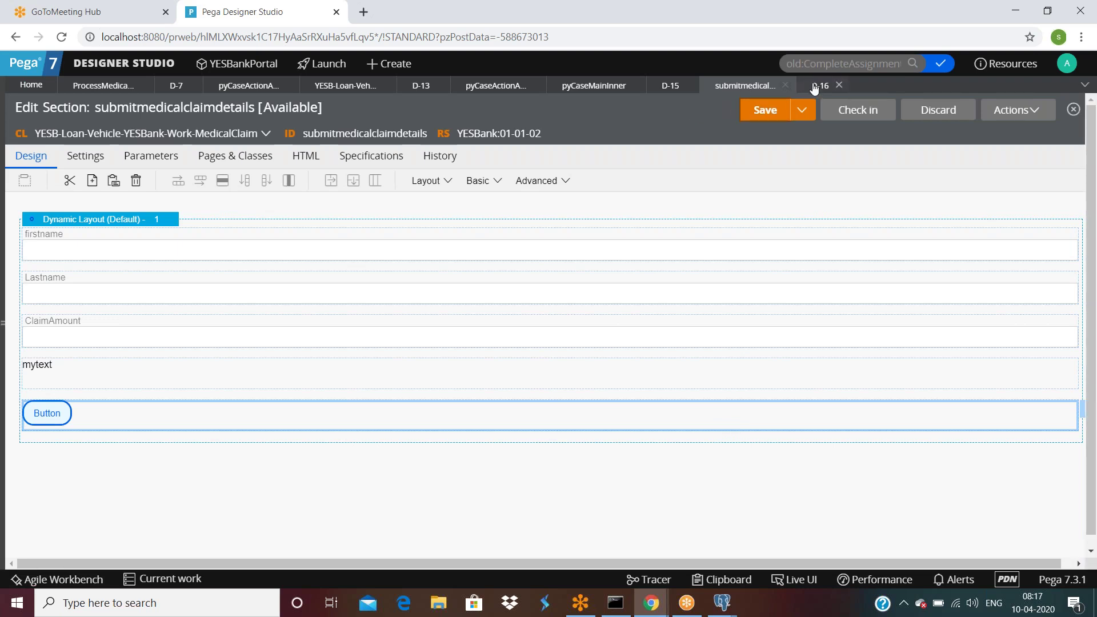
Step: Refresh case D-16, test its Button control, and close the work item it opens
{"action": "left_click", "coordinate": [814, 85]}
{"action": "left_click", "coordinate": [1012, 111]}
{"action": "left_click", "coordinate": [977, 132]}
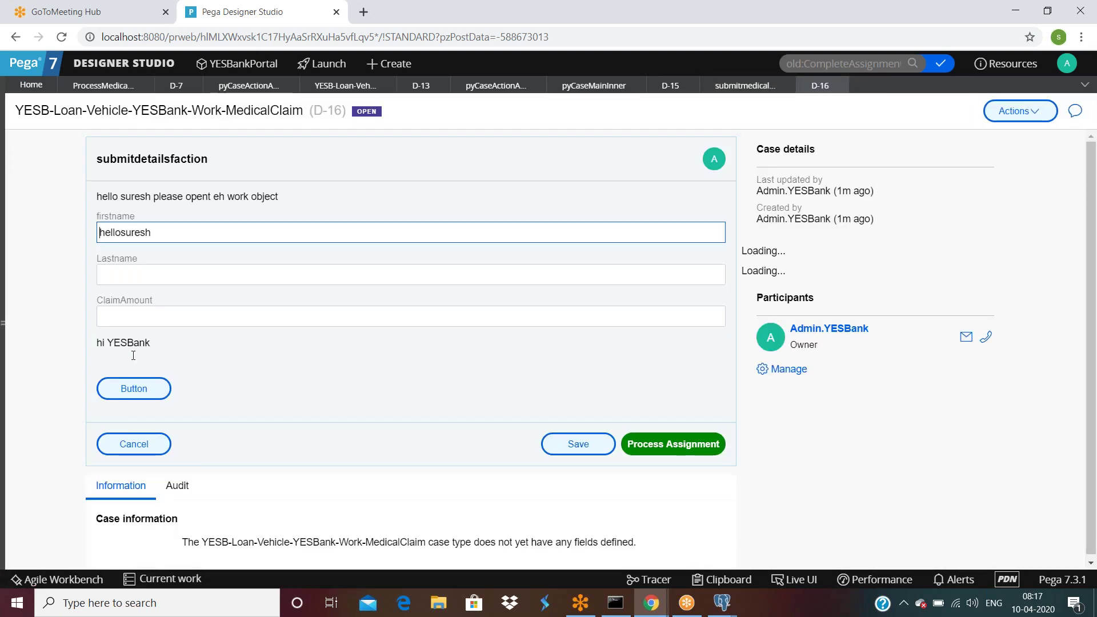
{"action": "left_click", "coordinate": [132, 389]}
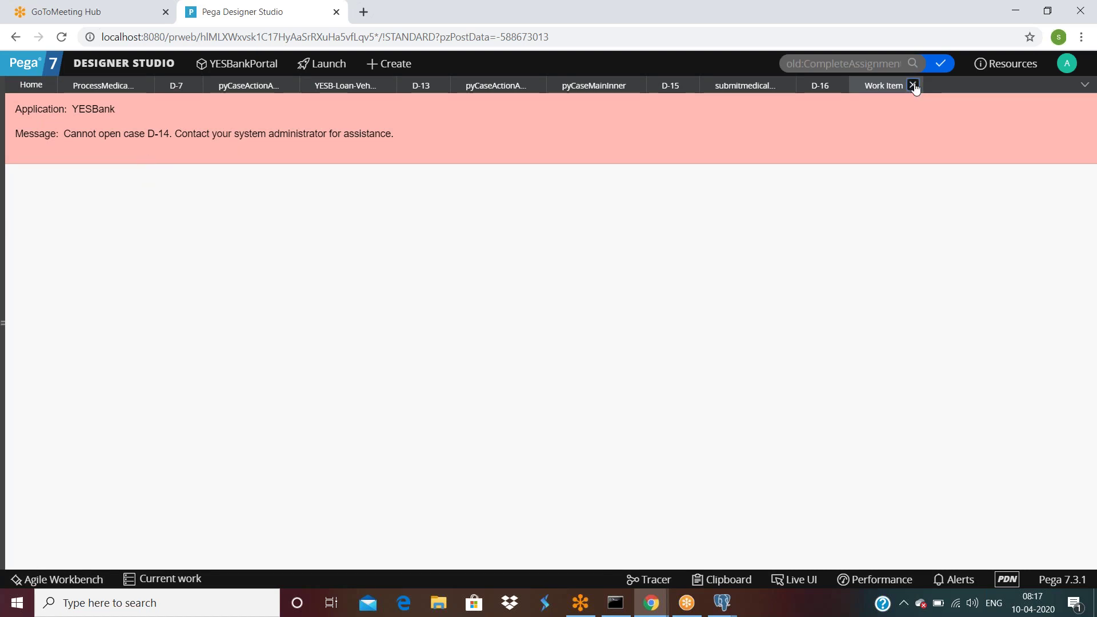
{"action": "left_click", "coordinate": [913, 86]}
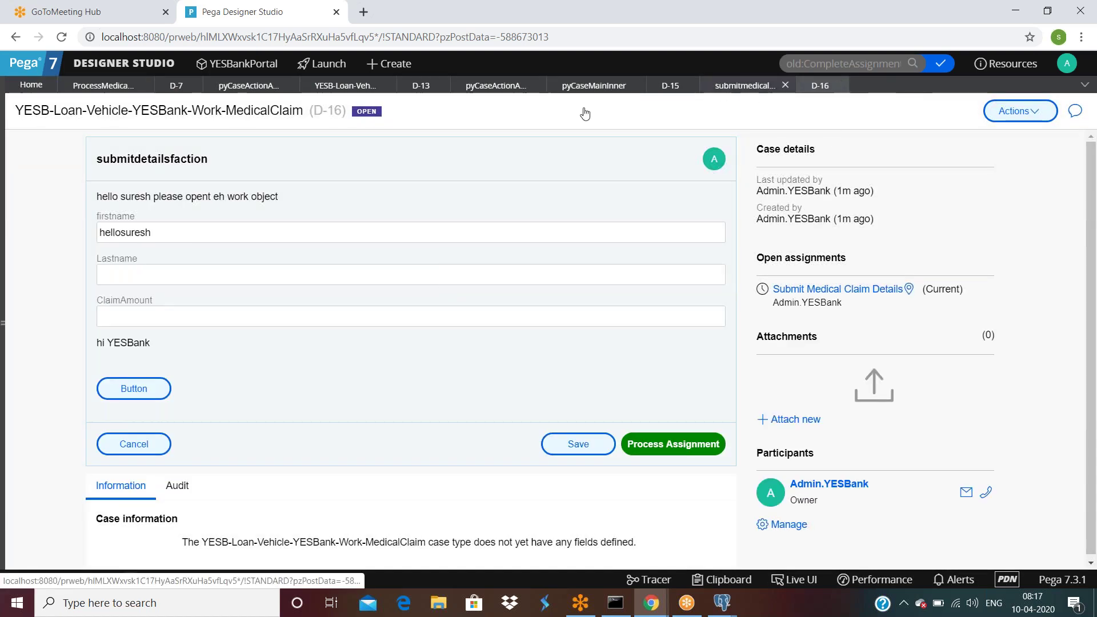
Step: Set the Open Work Item ID on the Button control's click event to "D-14" in double quotes, keeping the transition at None
{"action": "double_click", "coordinate": [112, 417]}
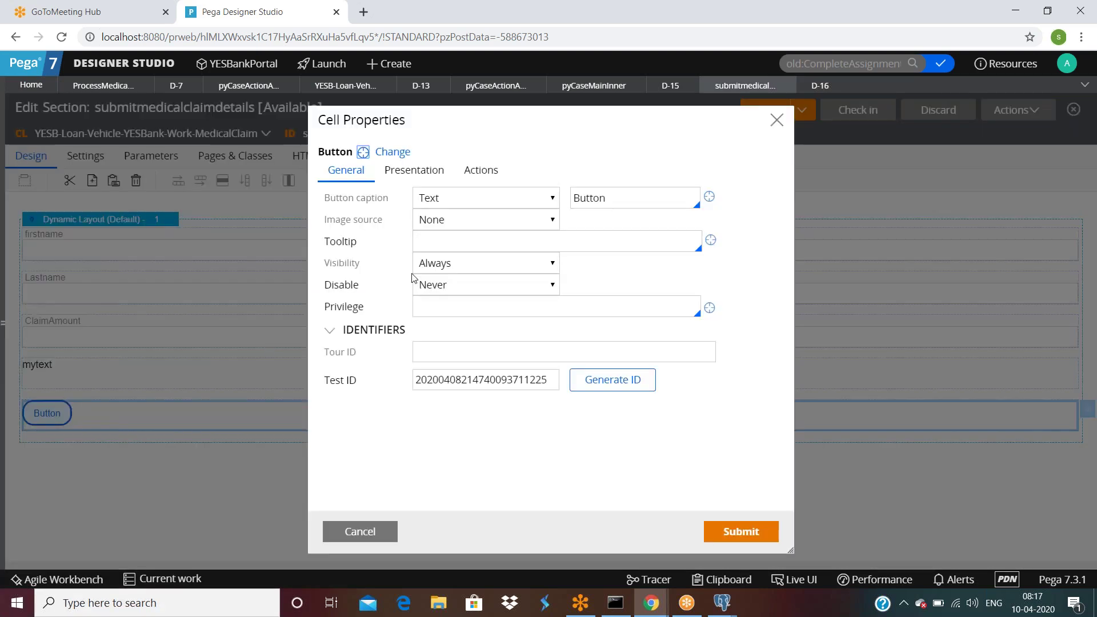
{"action": "left_click", "coordinate": [481, 170]}
{"action": "left_click", "coordinate": [463, 286]}
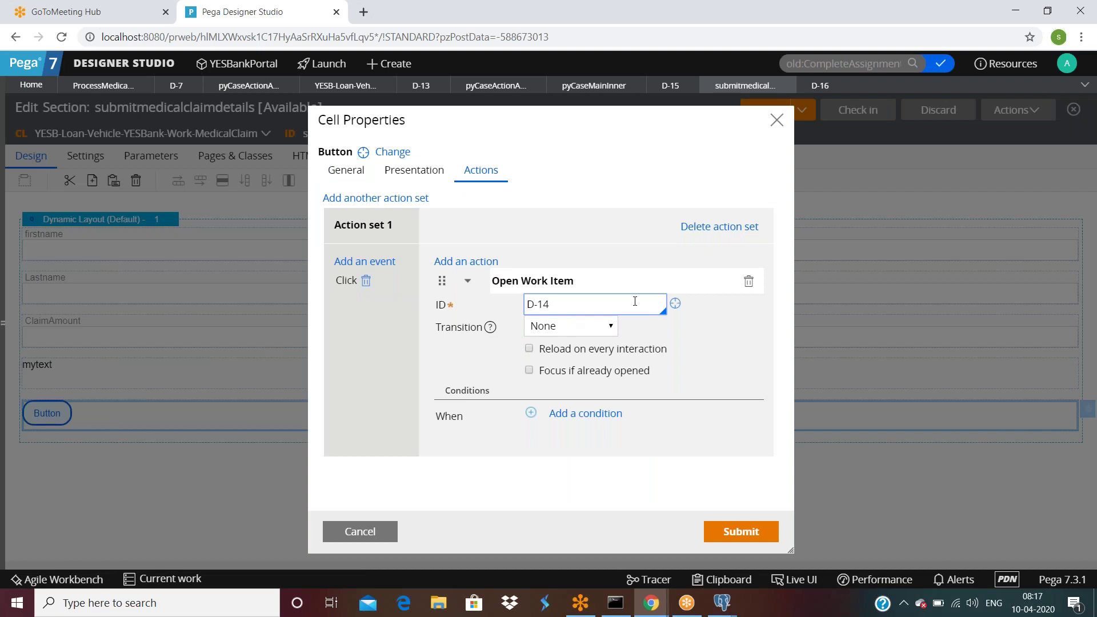
{"action": "type", "text": "\""}
{"action": "left_click", "coordinate": [606, 330]}
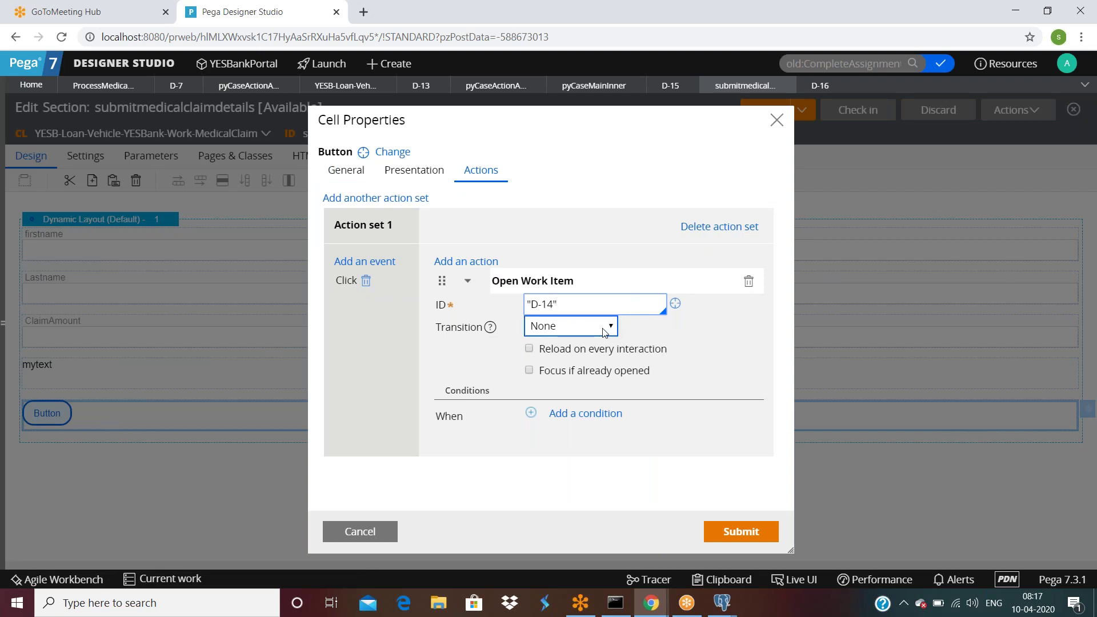
{"action": "left_click", "coordinate": [599, 344]}
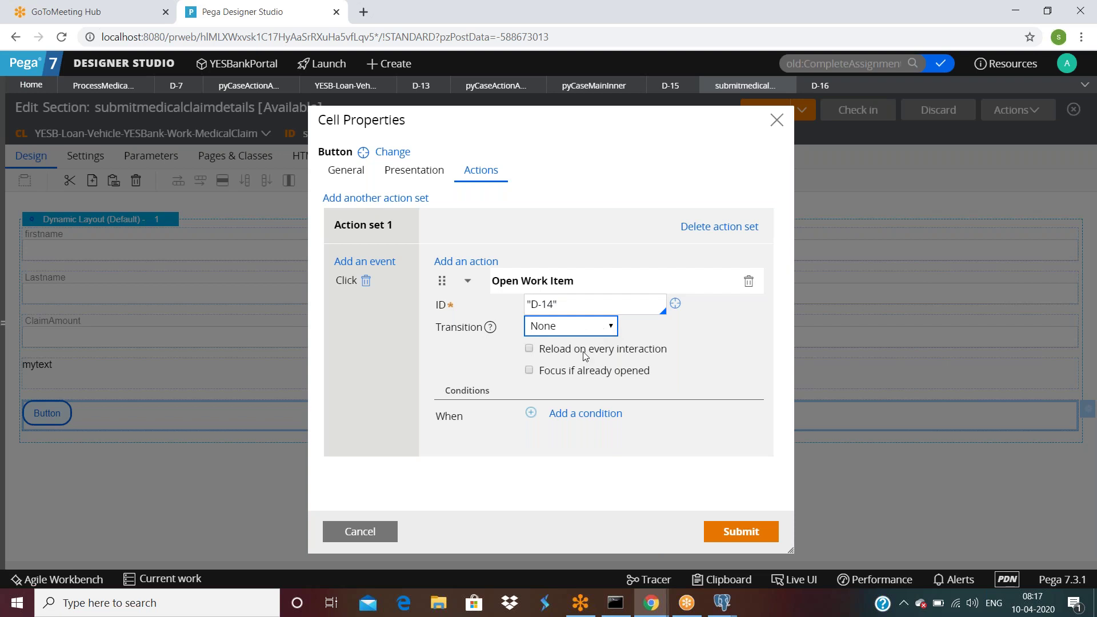
{"action": "left_click", "coordinate": [742, 532]}
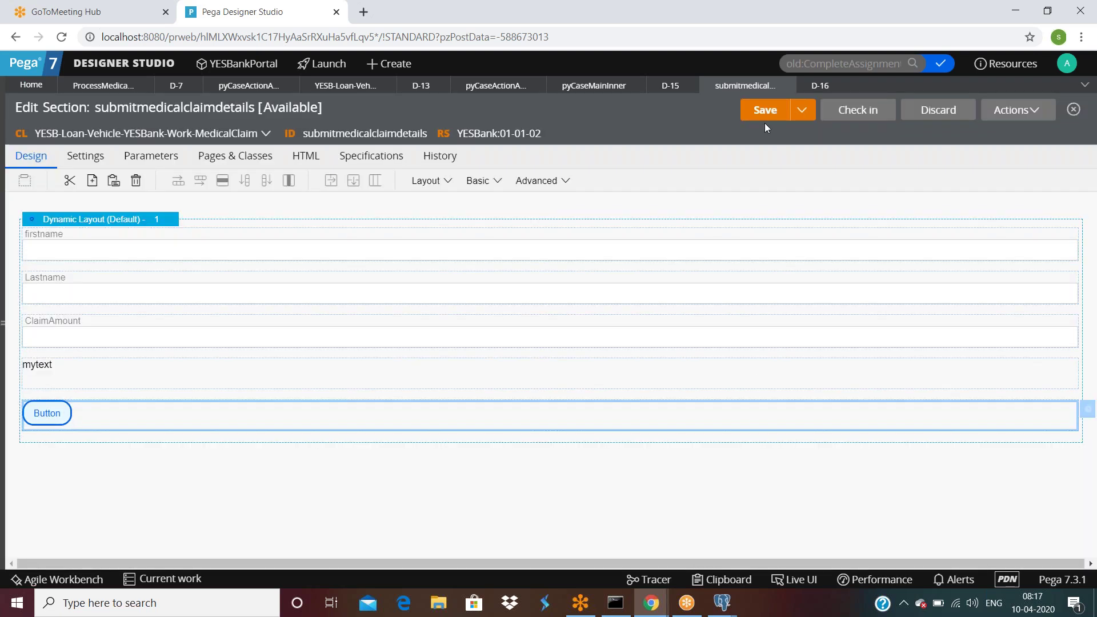
Step: Refresh case D-16 again to test the Button control with the quoted ID, and close the resulting work item
{"action": "left_click", "coordinate": [823, 86]}
{"action": "left_click", "coordinate": [1003, 127]}
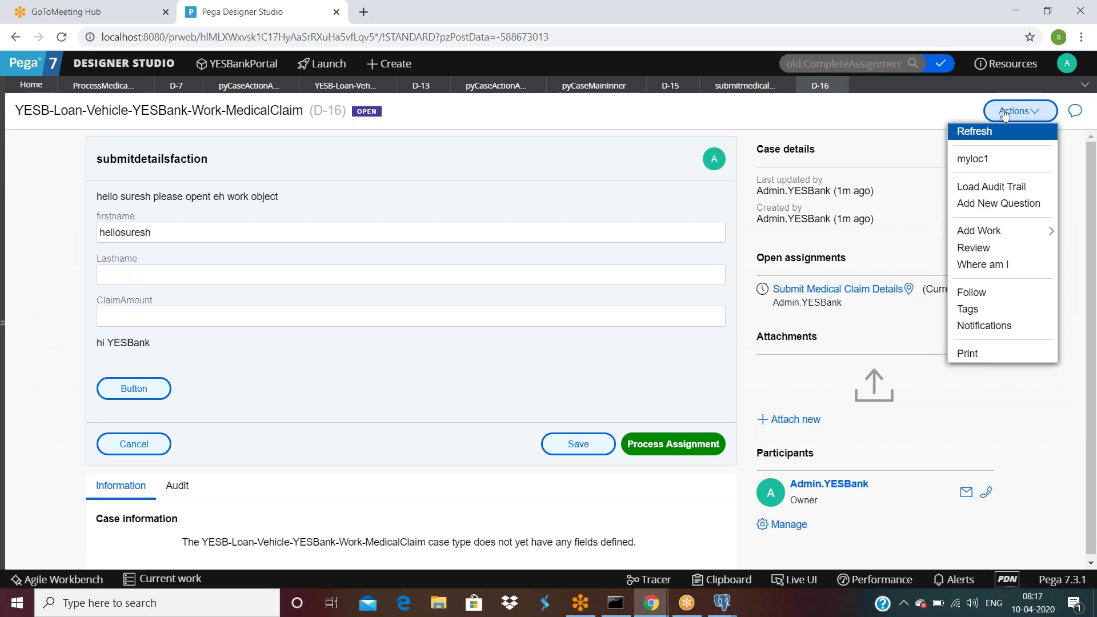
{"action": "left_click", "coordinate": [966, 133]}
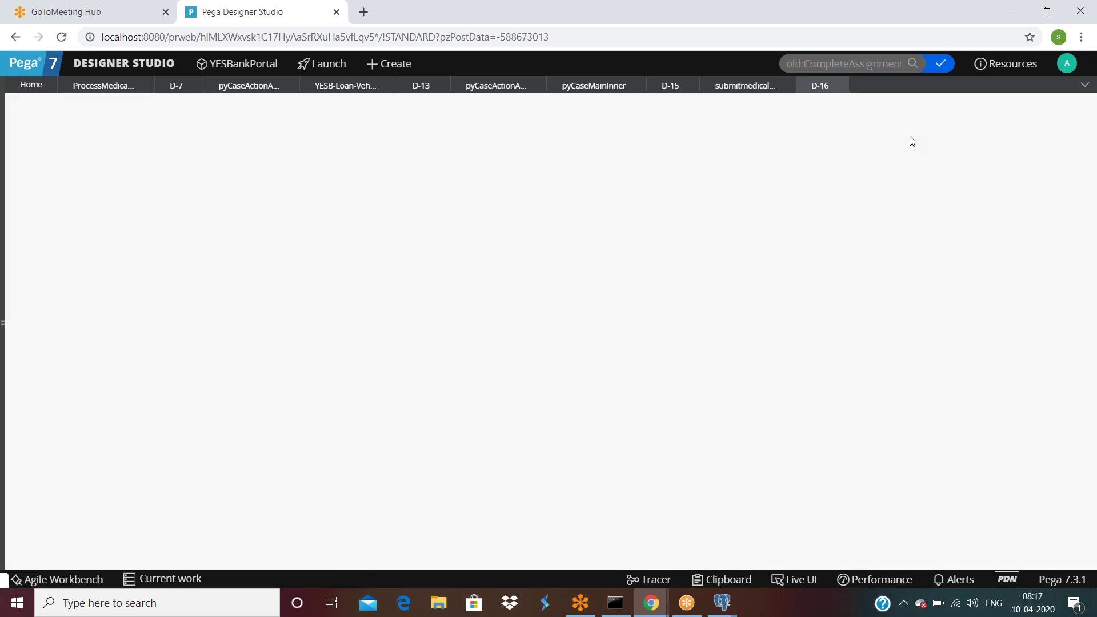
{"action": "left_click", "coordinate": [127, 391]}
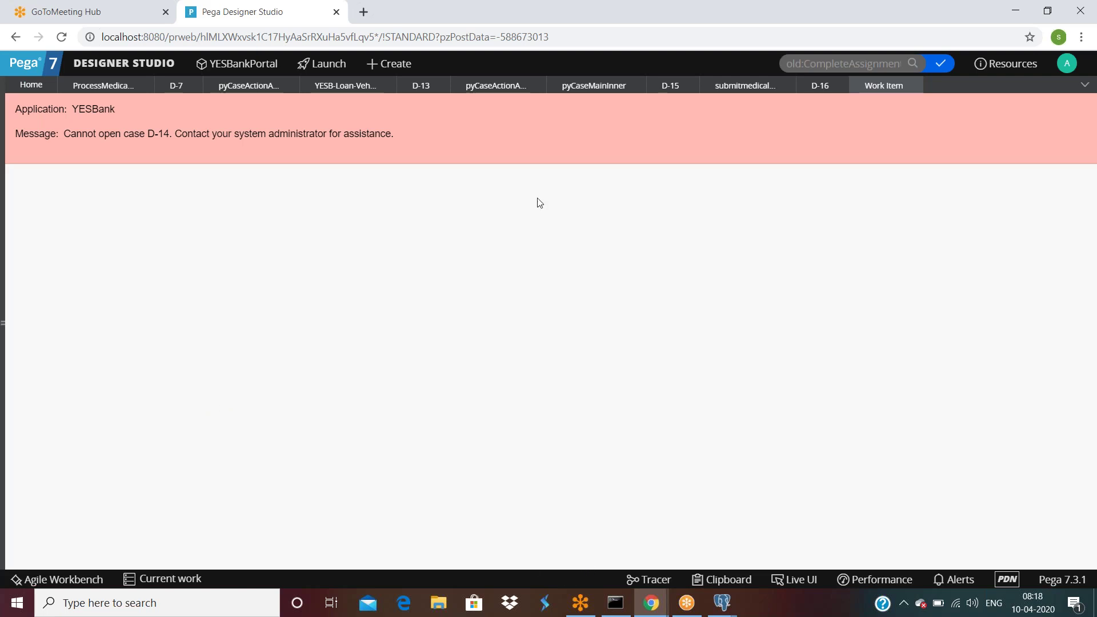
{"action": "left_click", "coordinate": [912, 85]}
Step: Try to launch the Tracer for the current session, dismiss its window, and close the browser
{"action": "left_click", "coordinate": [648, 579]}
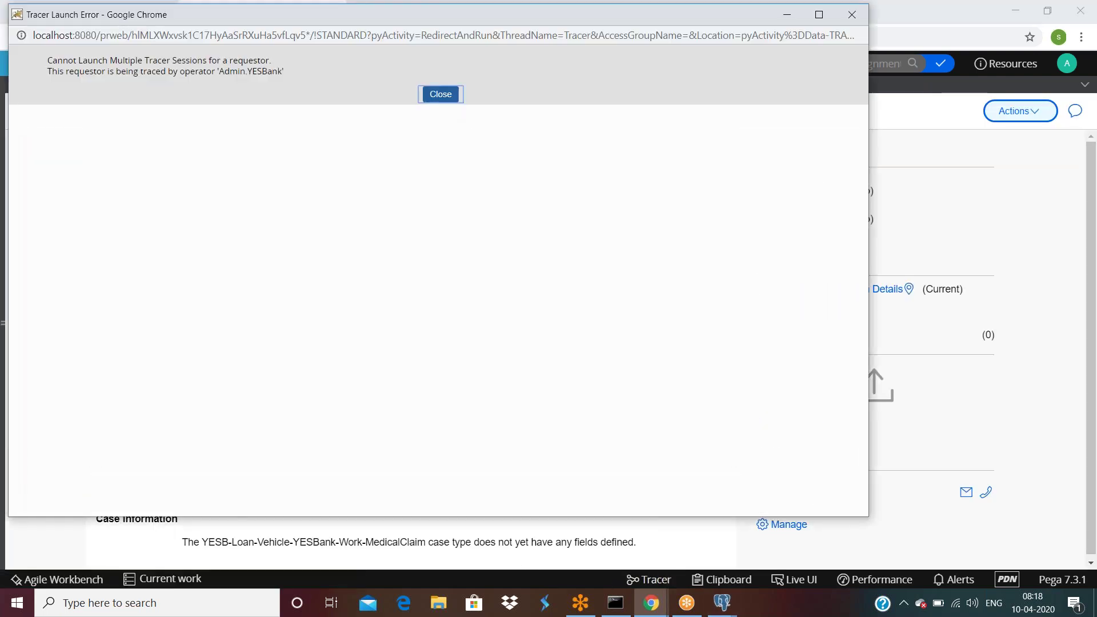
{"action": "left_click", "coordinate": [440, 94]}
{"action": "double_click", "coordinate": [747, 12]}
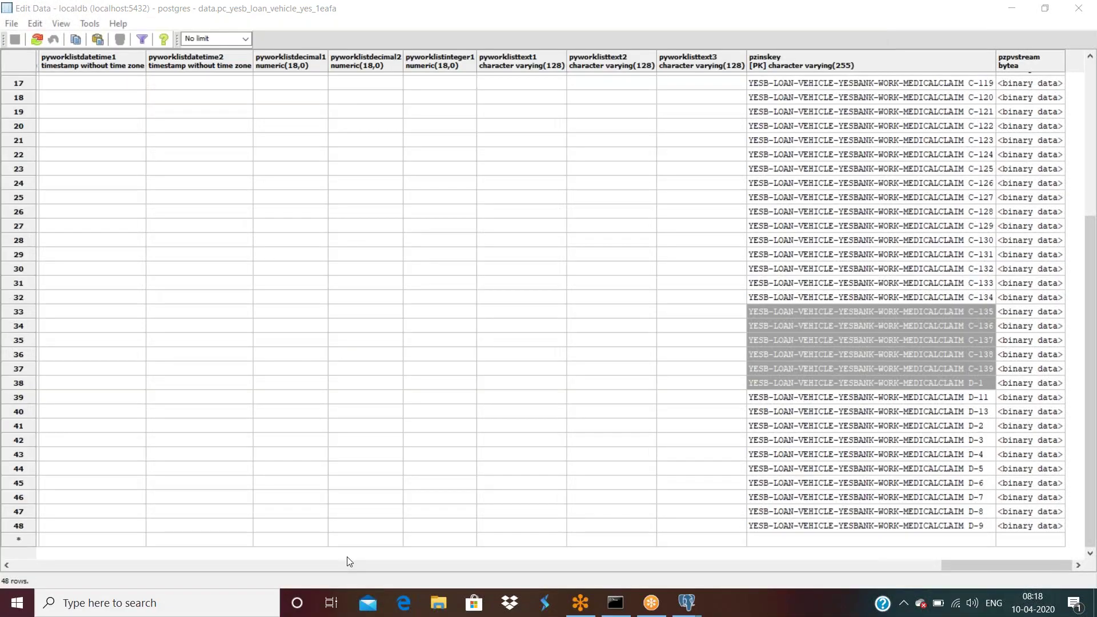
Step: Open a new Chrome window and load Pega Designer Studio from localhost:8080/prweb
{"action": "key", "text": "super+s"}
{"action": "type", "text": "chrom"}
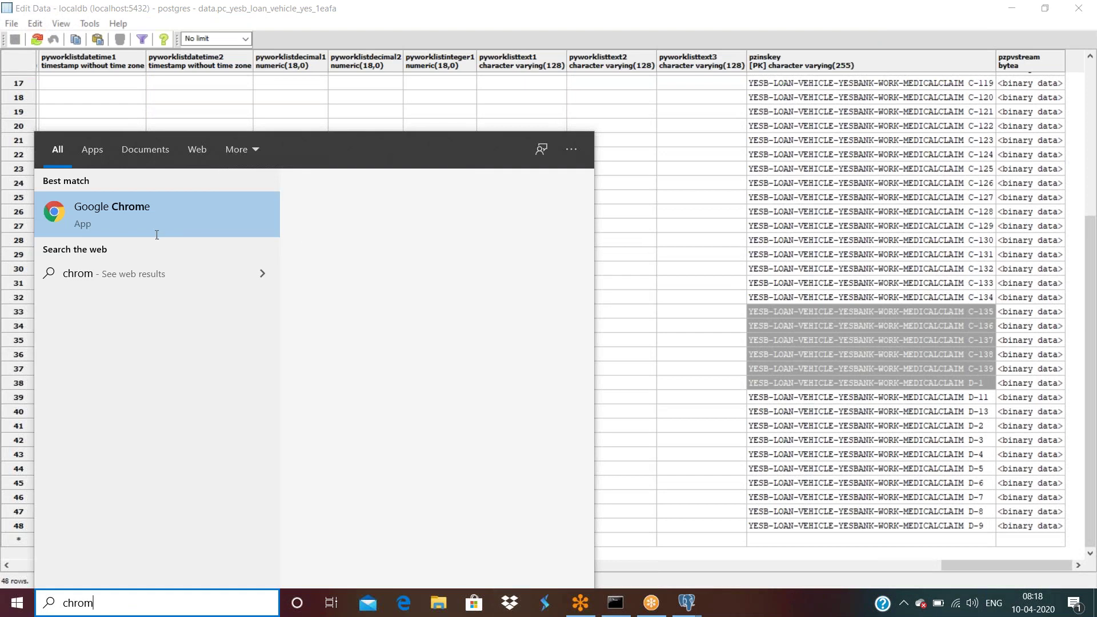
{"action": "left_click", "coordinate": [155, 233]}
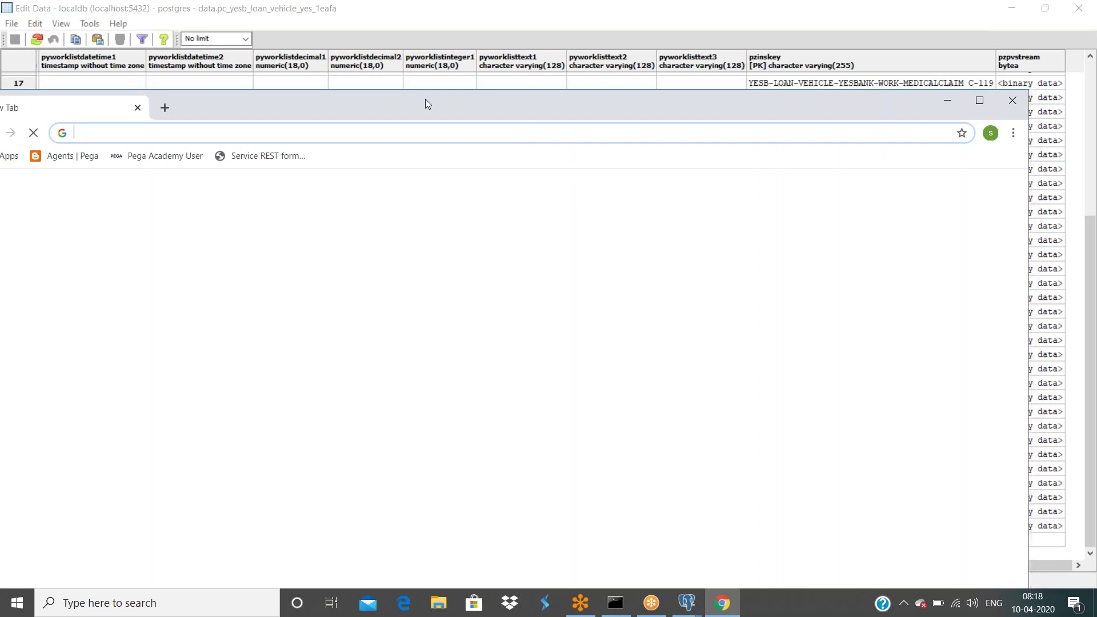
{"action": "double_click", "coordinate": [226, 112]}
{"action": "type", "text": "loc"}
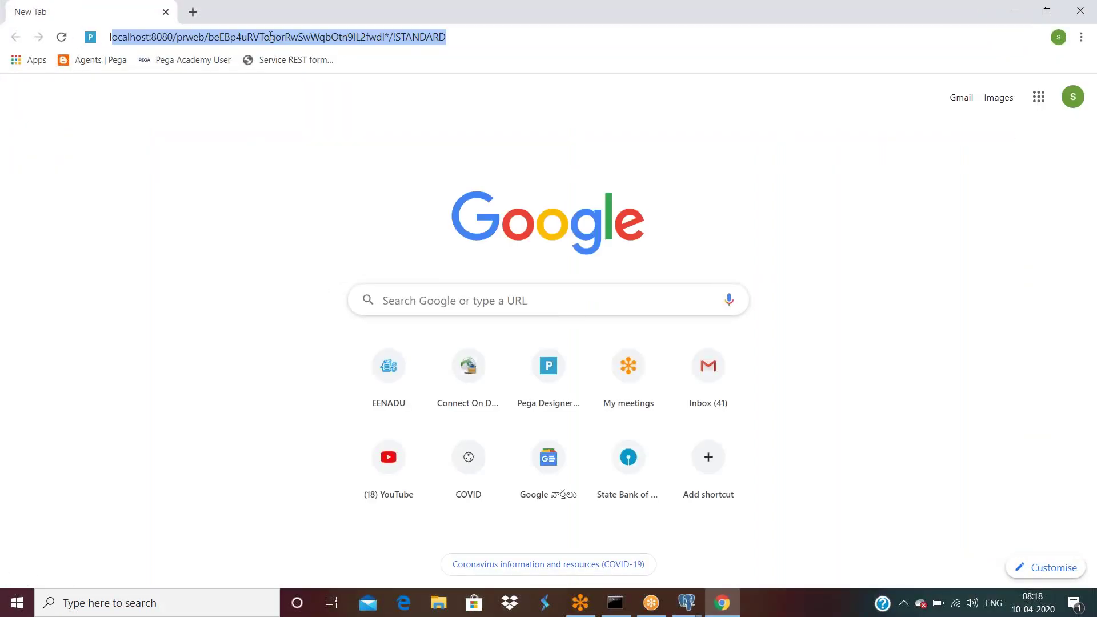
{"action": "key", "text": "Return"}
{"action": "left_click", "coordinate": [551, 347]}
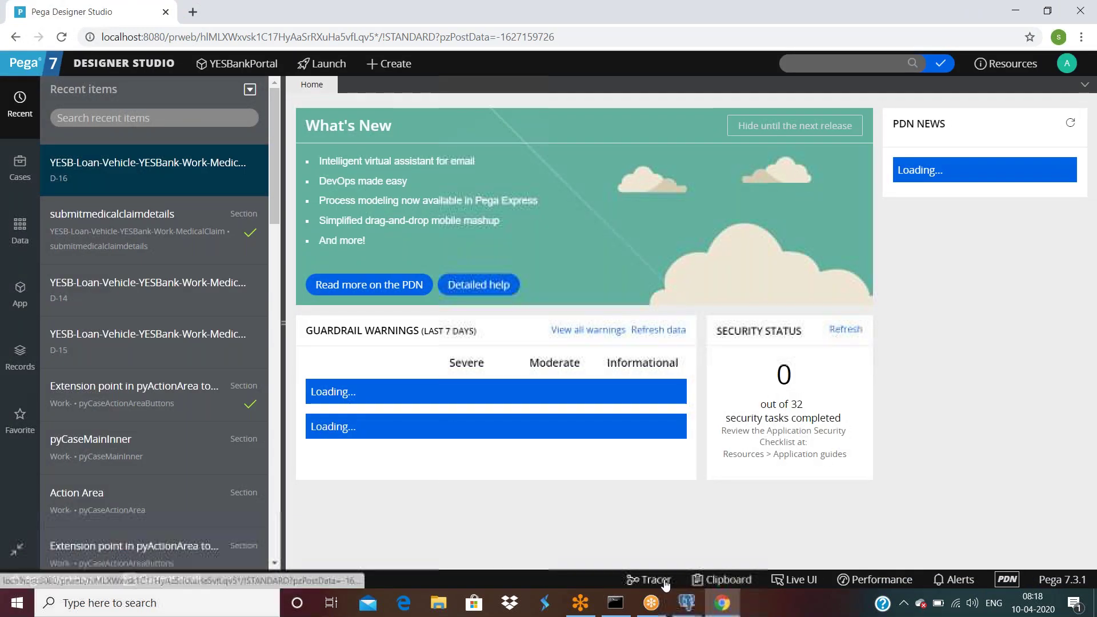
Step: Launch the Tracer, pause its event capture, and minimize its window
{"action": "left_click", "coordinate": [648, 580]}
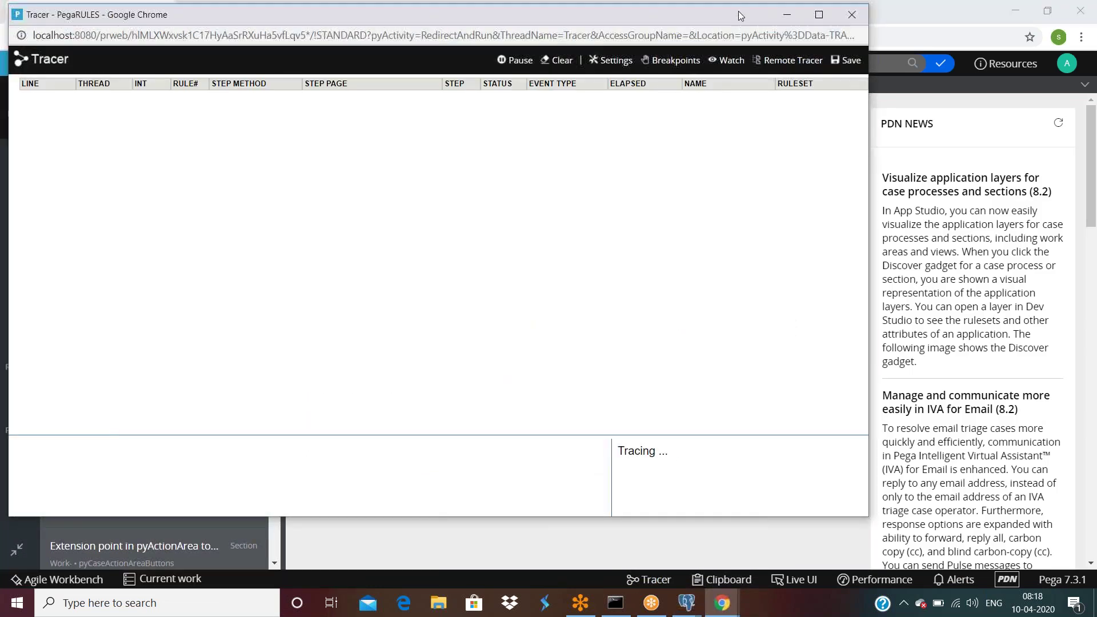
{"action": "left_click_drag", "start_coordinate": [739, 16], "coordinate": [719, 86]}
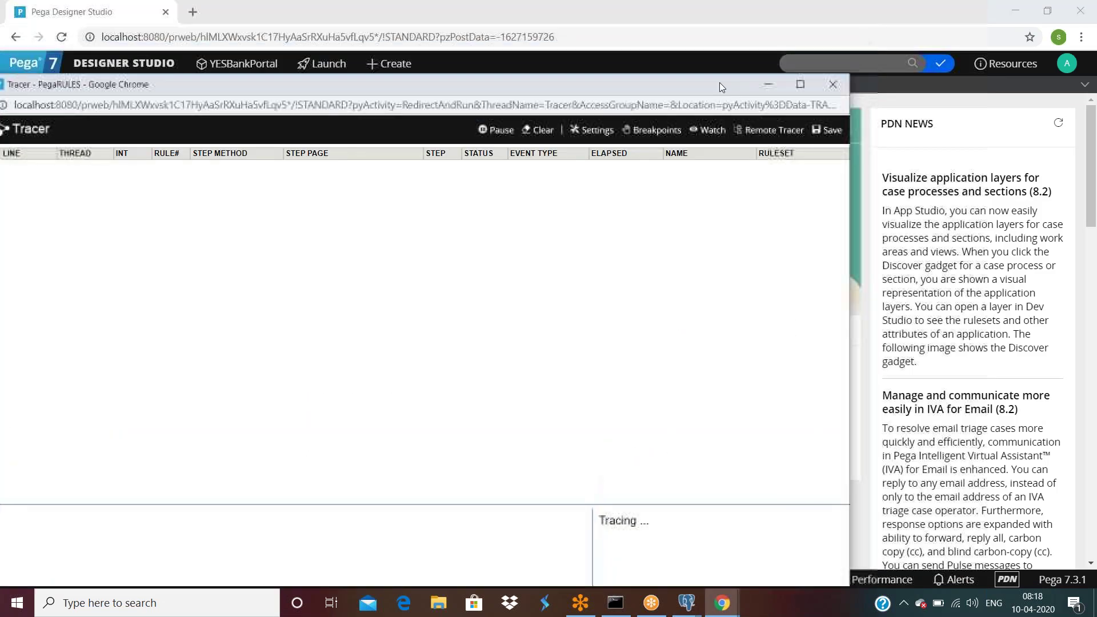
{"action": "left_click", "coordinate": [503, 132]}
{"action": "left_click", "coordinate": [769, 85]}
Step: Open the submitmedicalclaimdetails section, and run the process medical claim flow to create a new MedicalClaim case
{"action": "left_click", "coordinate": [114, 223]}
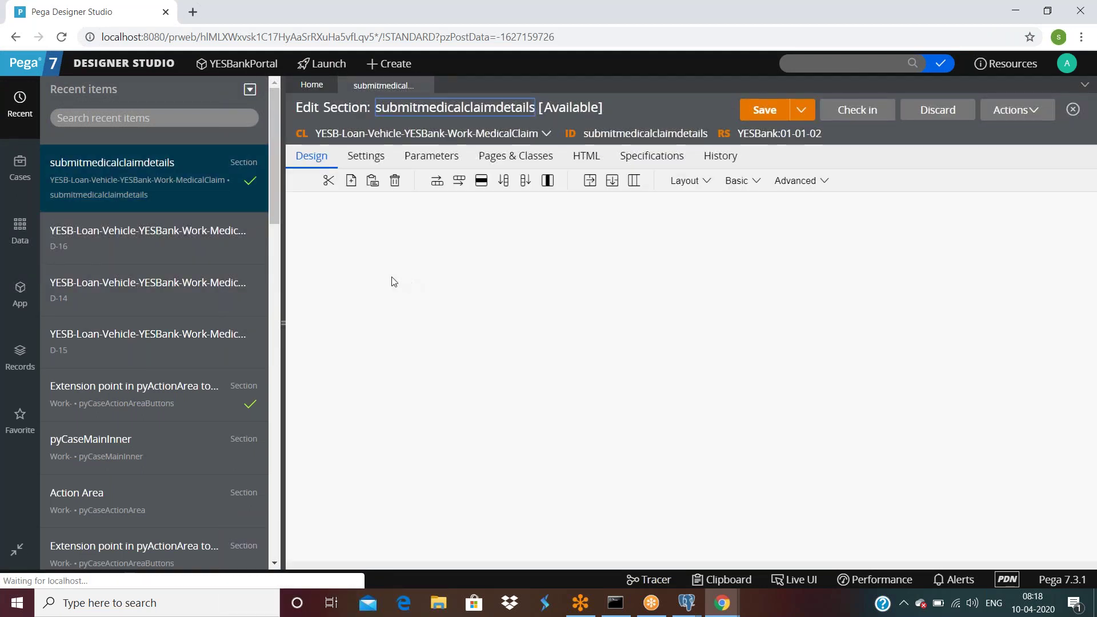
{"action": "scroll", "coordinate": [158, 394], "scroll_direction": "down", "scroll_amount": 10}
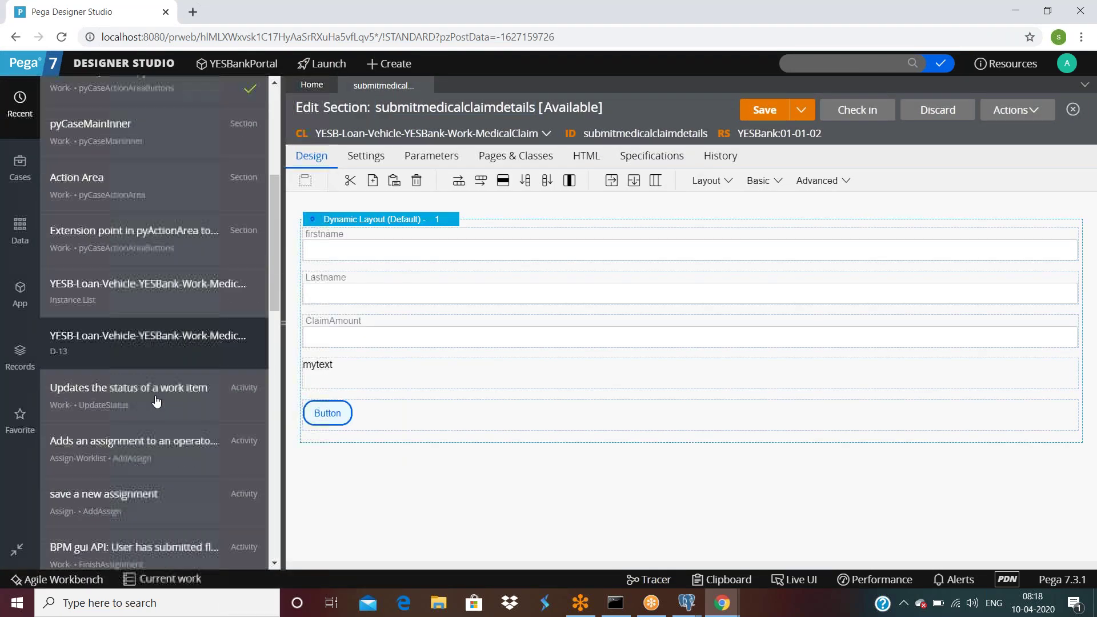
{"action": "scroll", "coordinate": [158, 403], "scroll_direction": "down", "scroll_amount": 10}
{"action": "scroll", "coordinate": [152, 385], "scroll_direction": "up", "scroll_amount": 1}
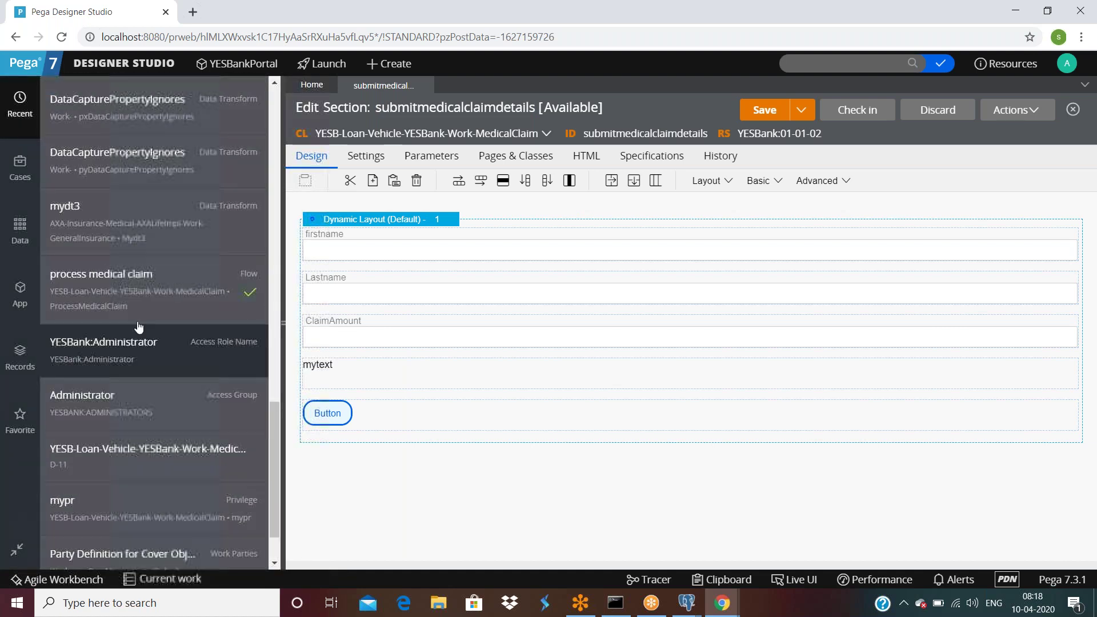
{"action": "left_click", "coordinate": [125, 295]}
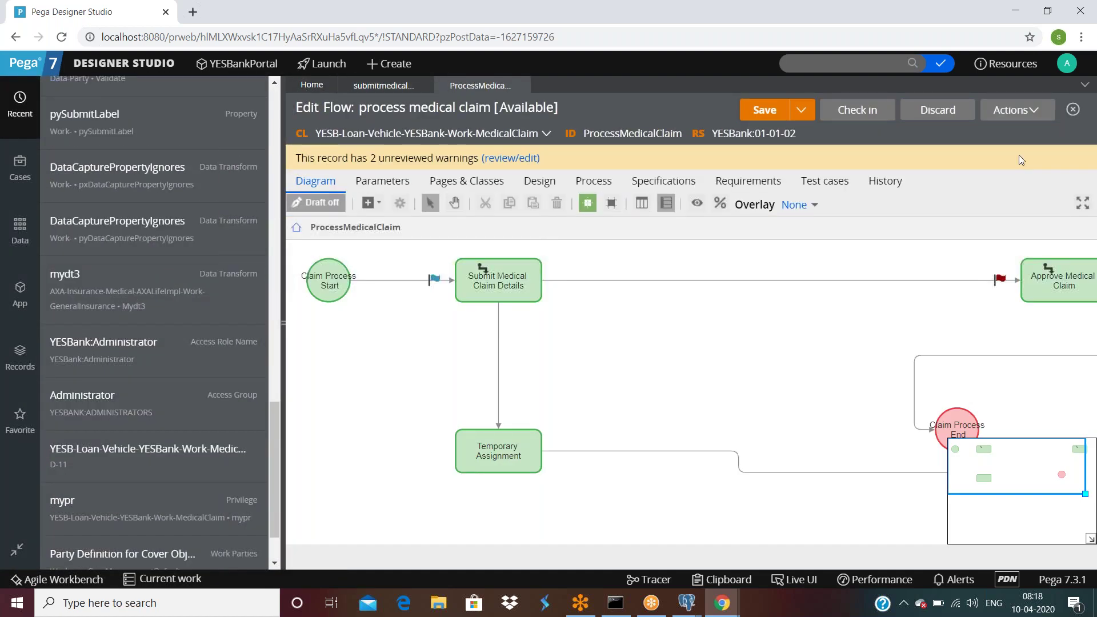
{"action": "left_click", "coordinate": [1017, 109]}
{"action": "left_click", "coordinate": [955, 136]}
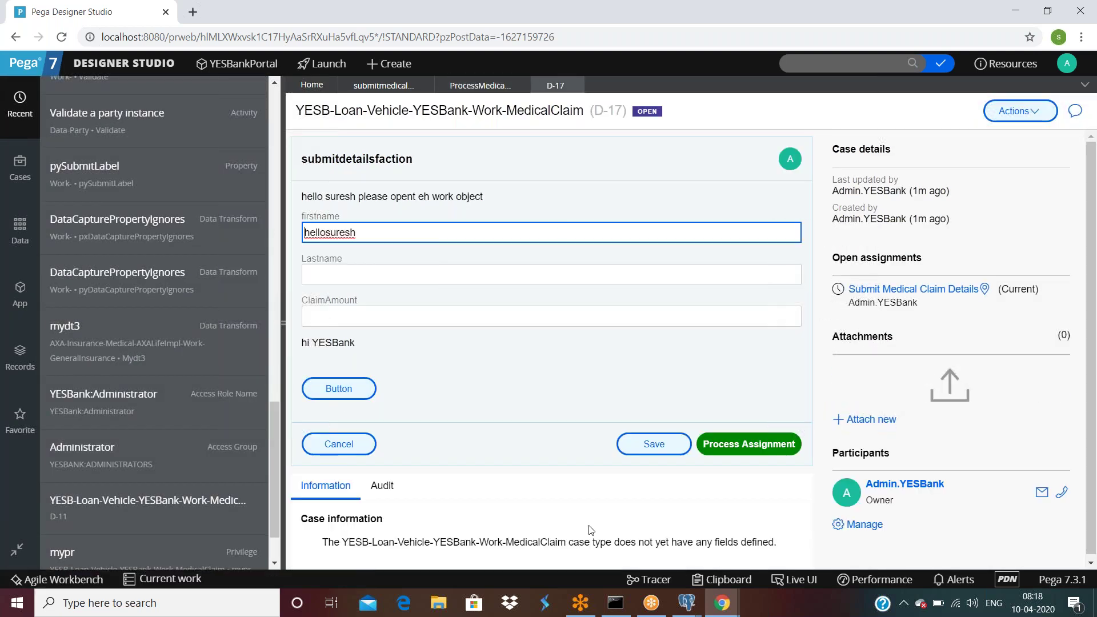
Step: Check the Tracer window, minimize it, and test the Button control on the new MedicalClaim case
{"action": "left_click", "coordinate": [722, 603]}
{"action": "left_click", "coordinate": [789, 571]}
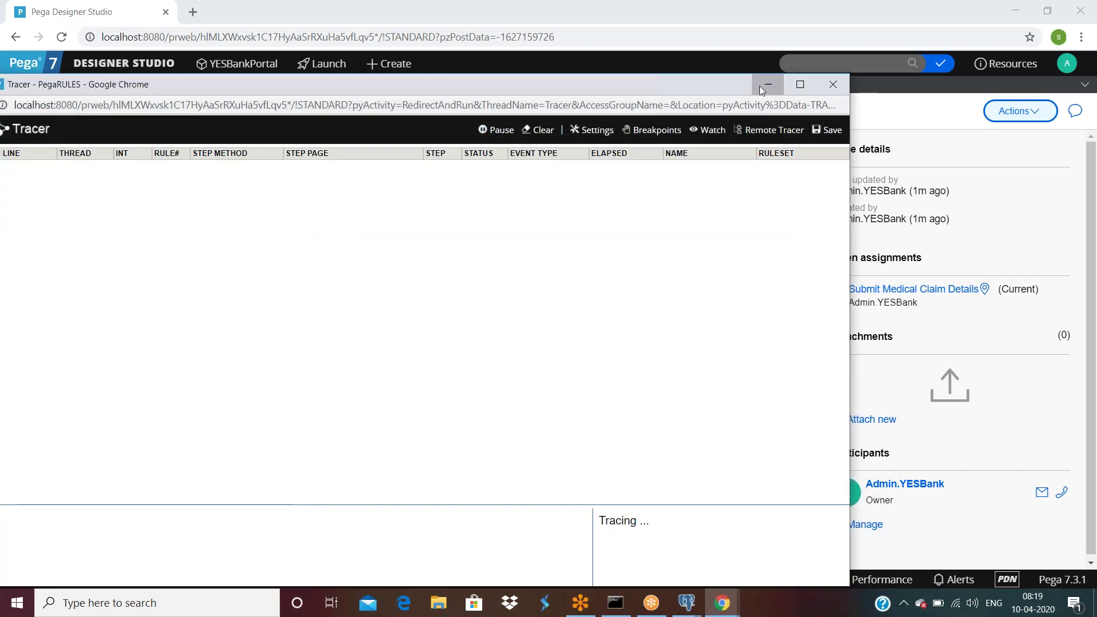
{"action": "left_click", "coordinate": [768, 84]}
{"action": "left_click", "coordinate": [343, 385]}
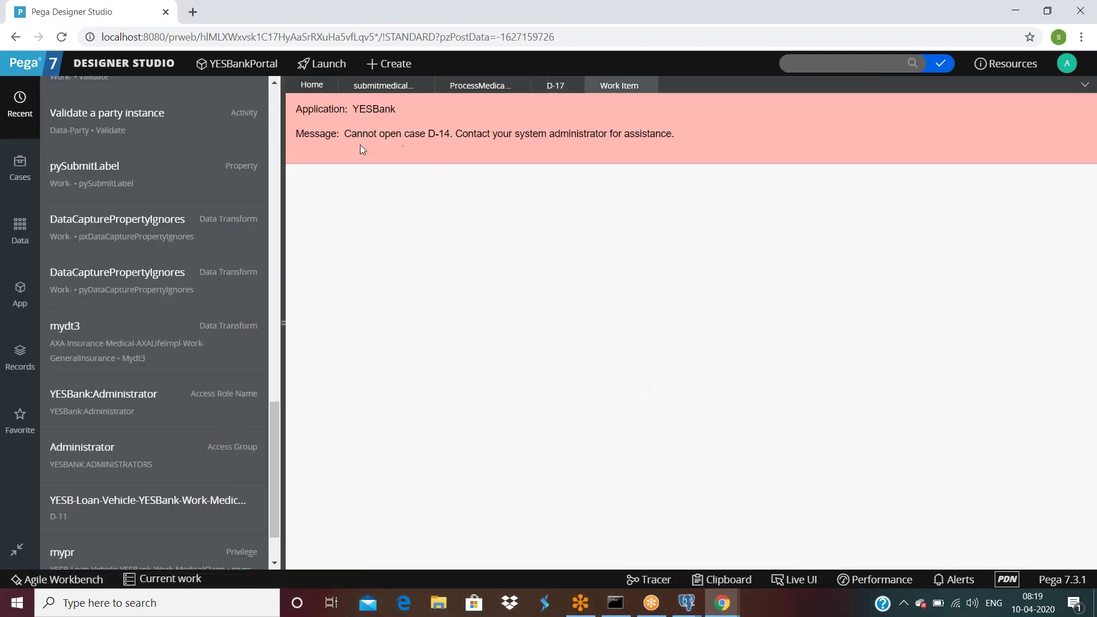
{"action": "left_click_drag", "start_coordinate": [356, 134], "coordinate": [722, 137]}
{"action": "left_click", "coordinate": [723, 137]}
Step: Examine the failed doUIAction step in the Tracer and the class and case ID in its step status info
{"action": "left_click", "coordinate": [723, 607]}
{"action": "left_click", "coordinate": [795, 569]}
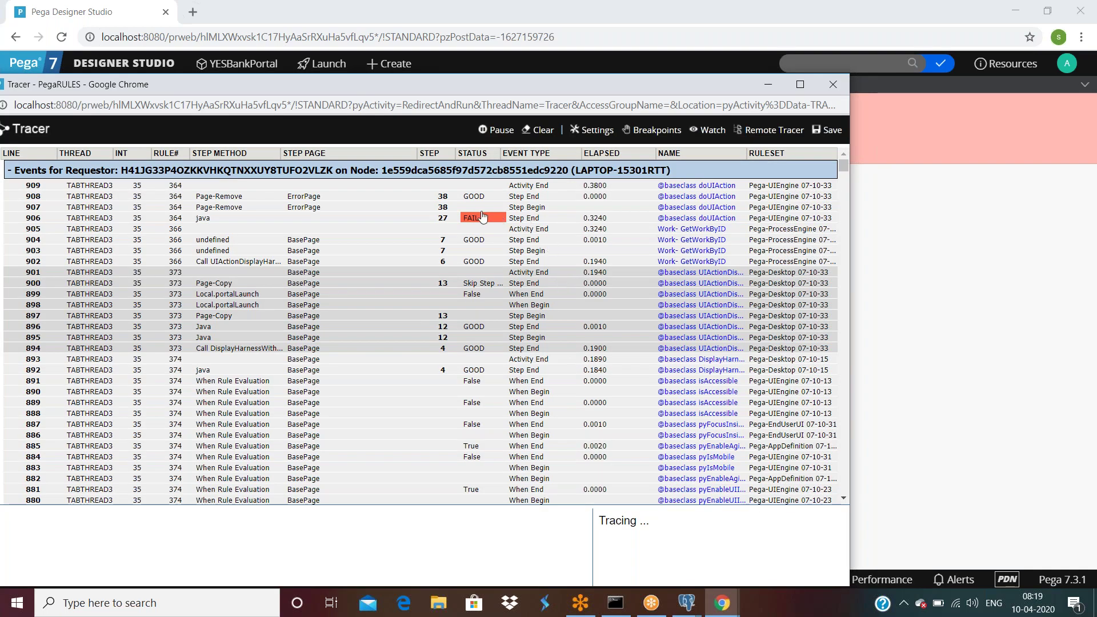
{"action": "left_click", "coordinate": [473, 221]}
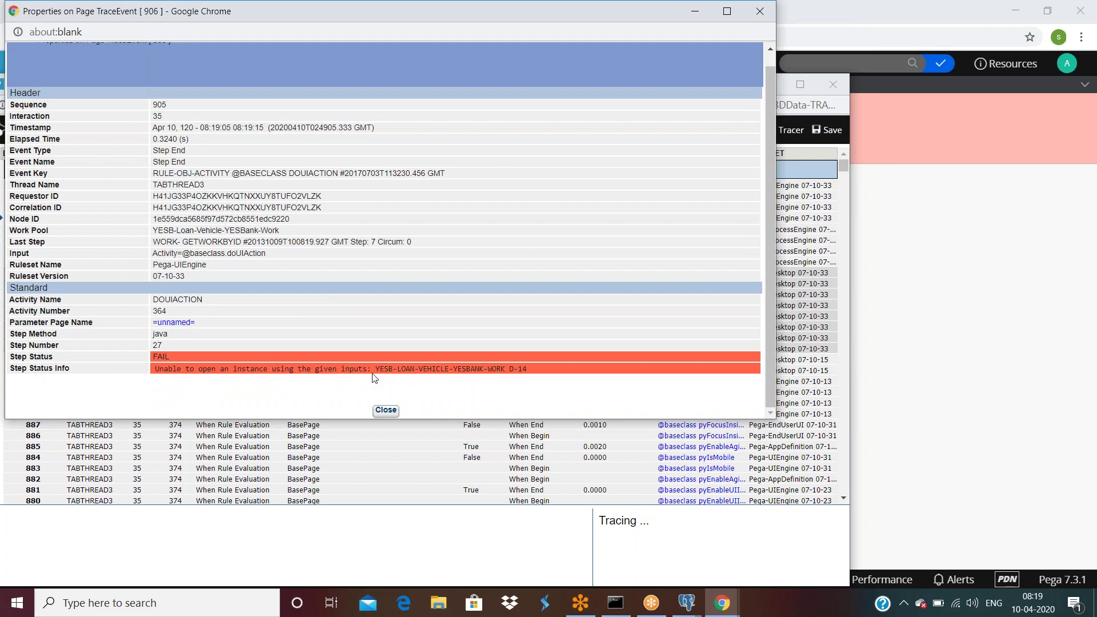
{"action": "left_click_drag", "start_coordinate": [376, 372], "coordinate": [489, 372]}
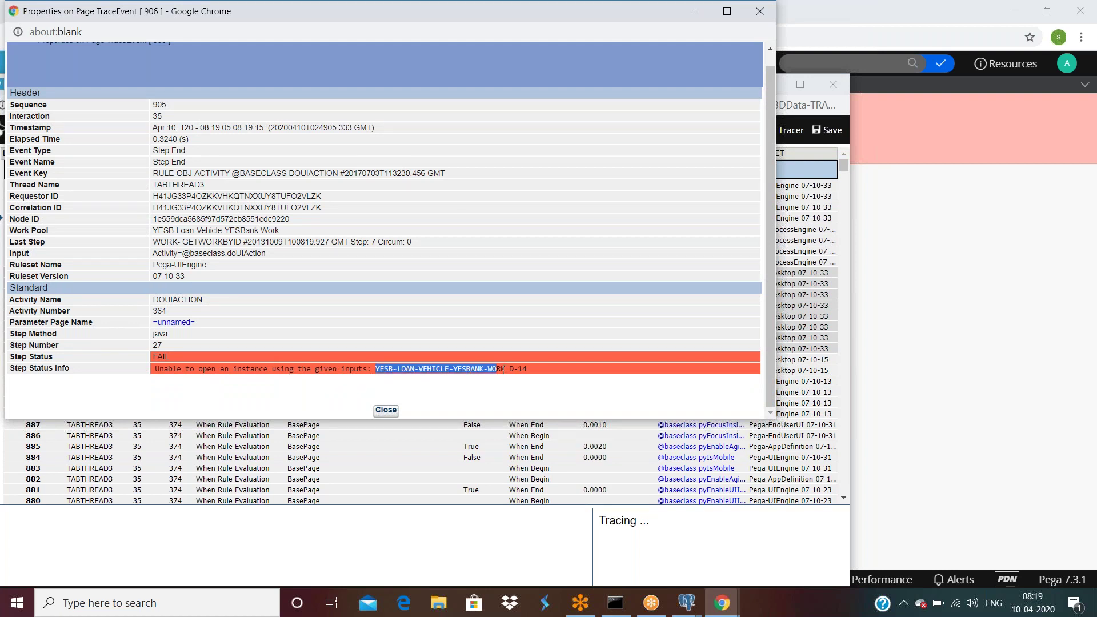
{"action": "left_click", "coordinate": [391, 371]}
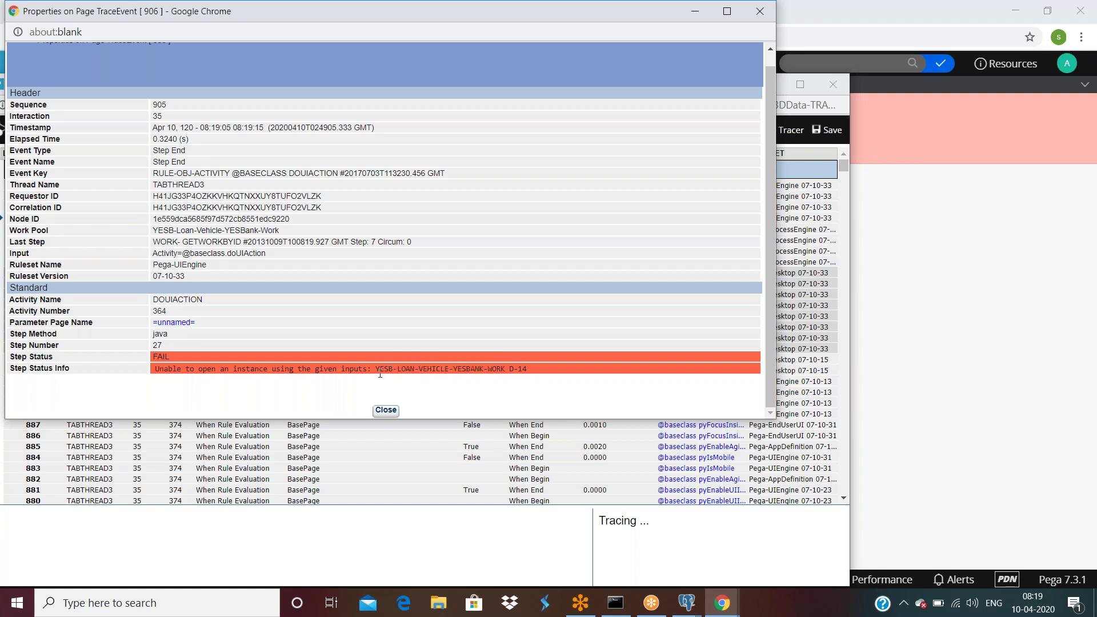
{"action": "left_click_drag", "start_coordinate": [377, 369], "coordinate": [503, 367]}
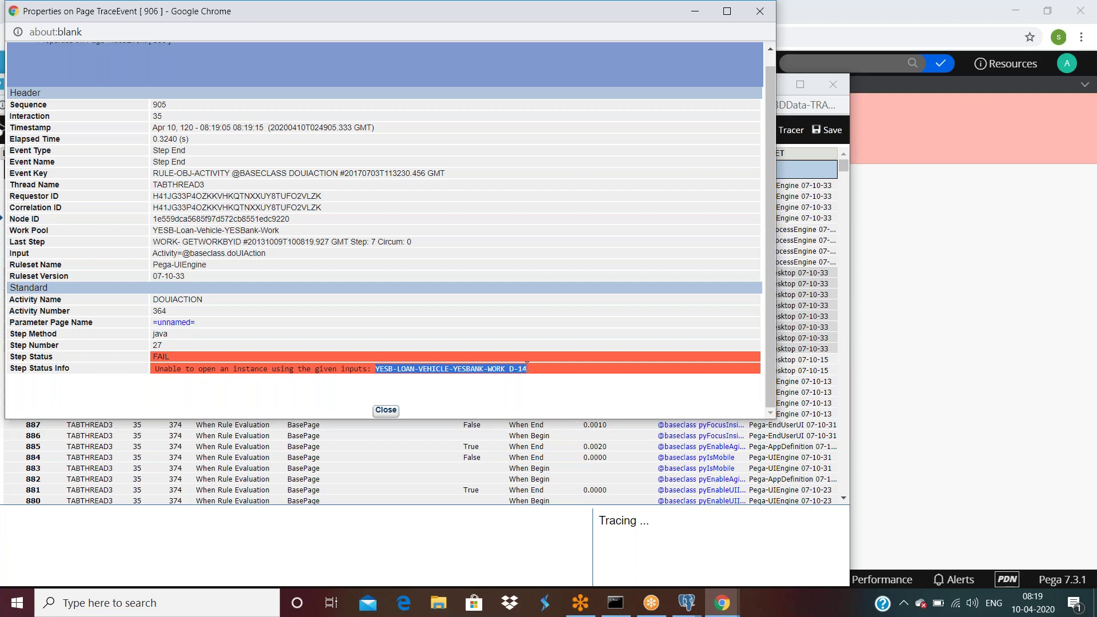
{"action": "left_click", "coordinate": [537, 371]}
{"action": "left_click", "coordinate": [934, 365]}
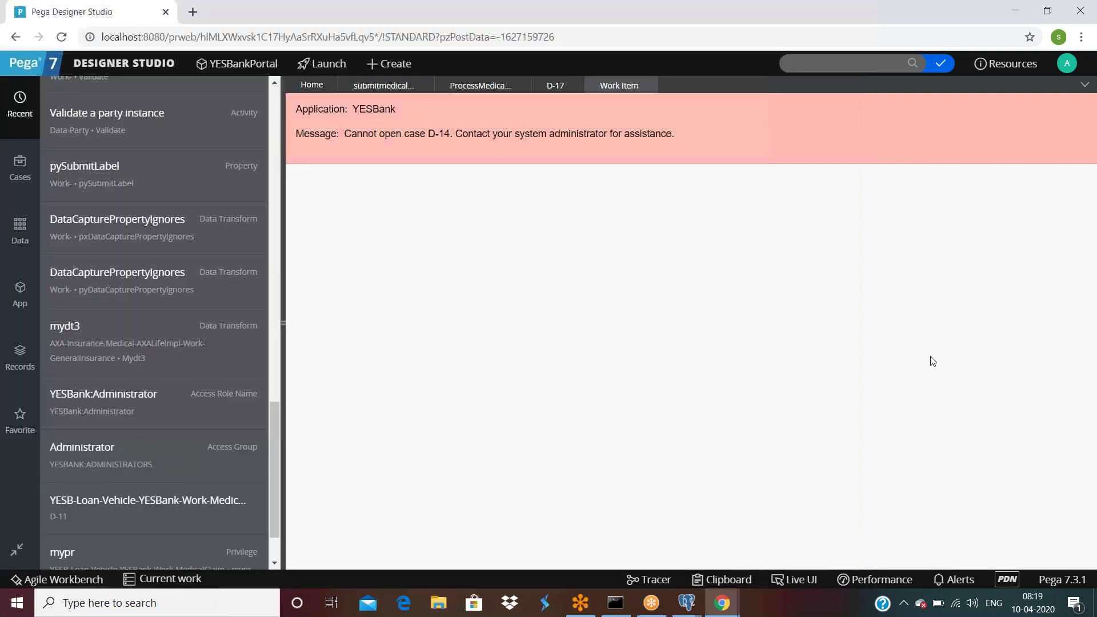
Step: Set the Button's Open Work Item ID in submitmedicalclaimdetails to ESB-LOAN-VEHICLE-YESBANK-WORK-MEDICALCLAIM D-14, and save the section
{"action": "left_click", "coordinate": [391, 86]}
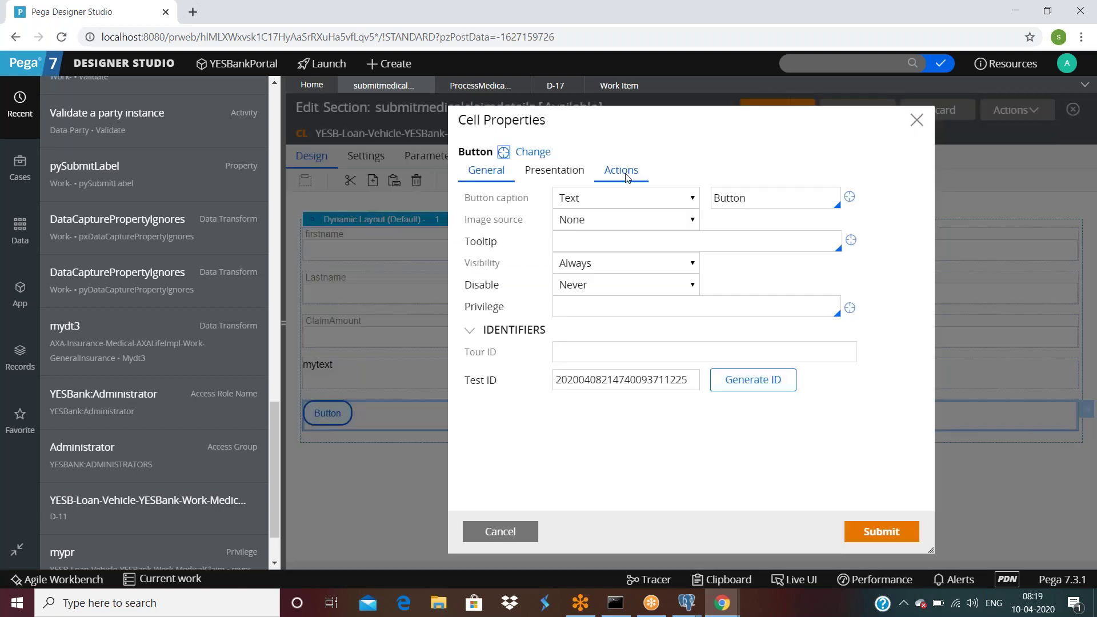
{"action": "left_click", "coordinate": [621, 170]}
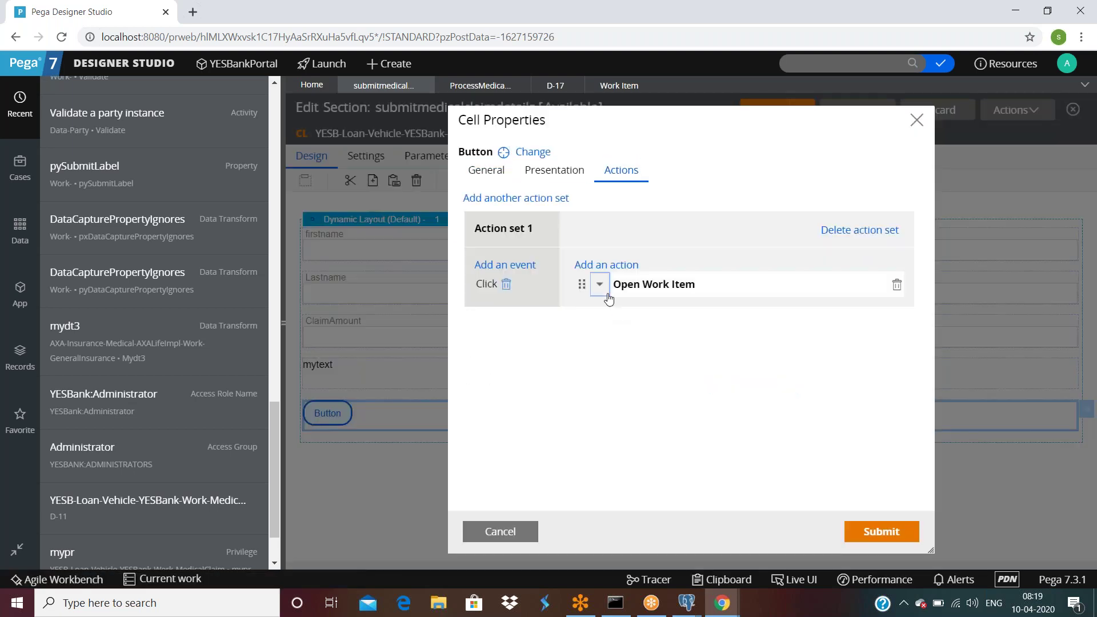
{"action": "left_click", "coordinate": [605, 292]}
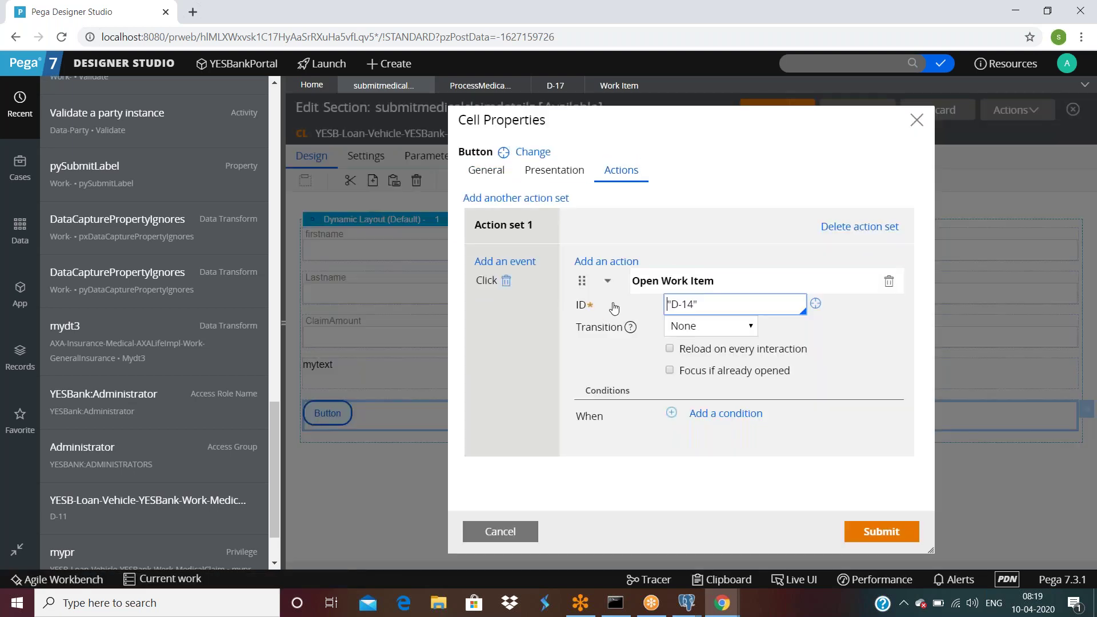
{"action": "triple_click", "coordinate": [714, 309]}
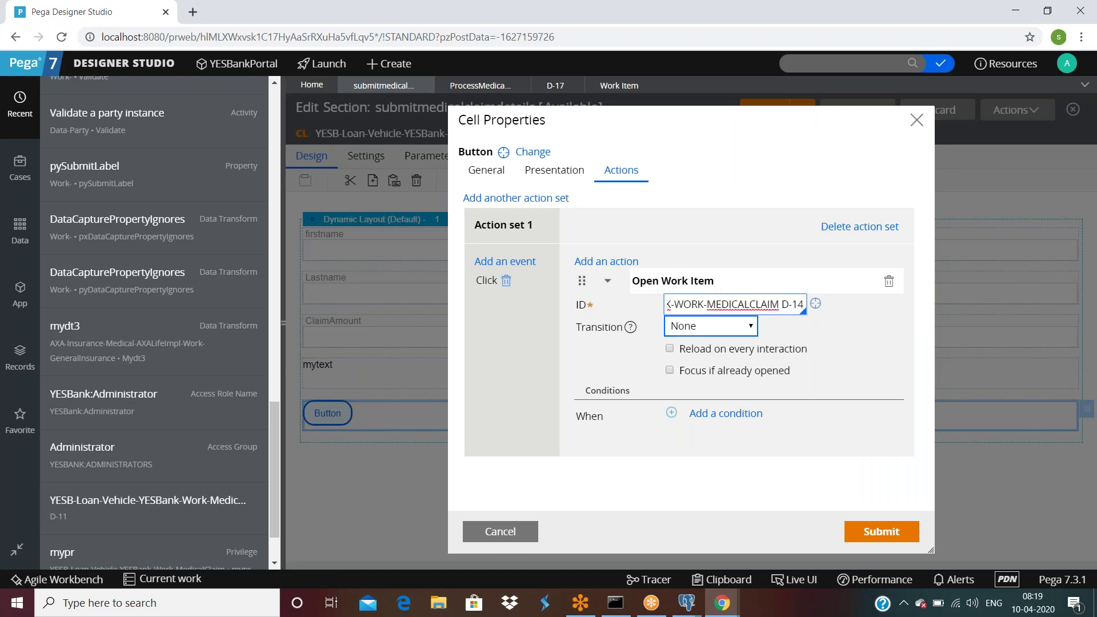
{"action": "left_click", "coordinate": [885, 540]}
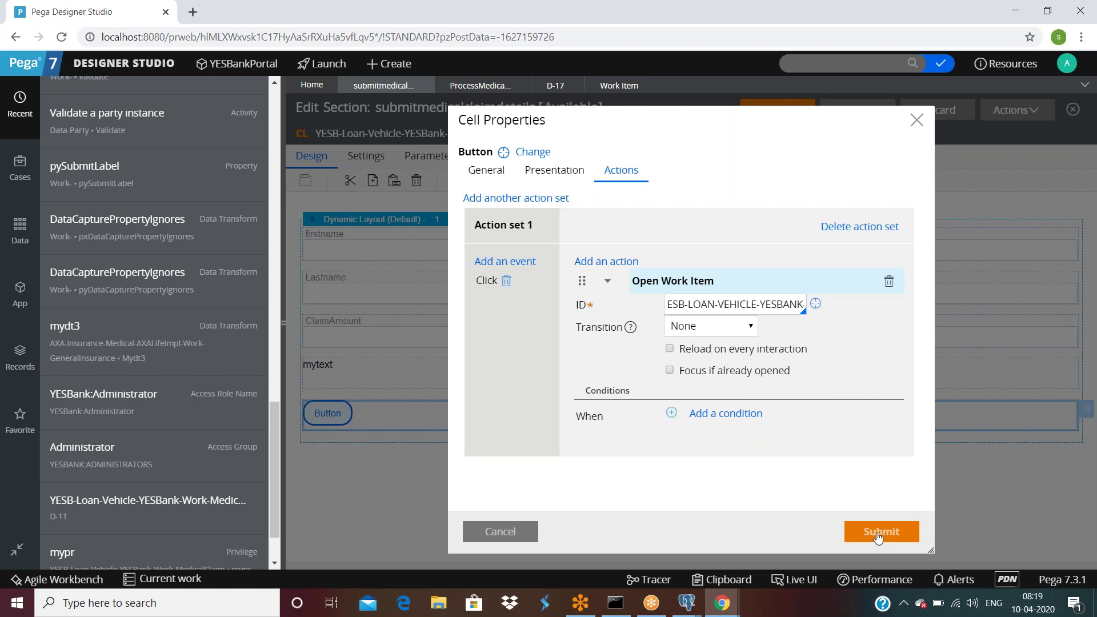
{"action": "left_click", "coordinate": [879, 536]}
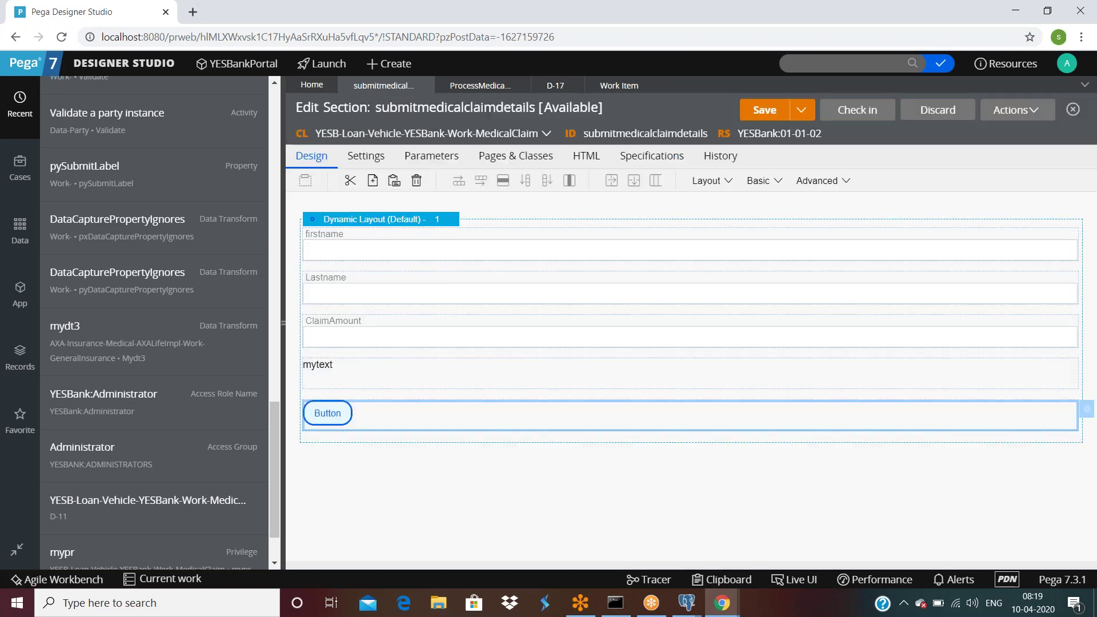
{"action": "left_click", "coordinate": [772, 120]}
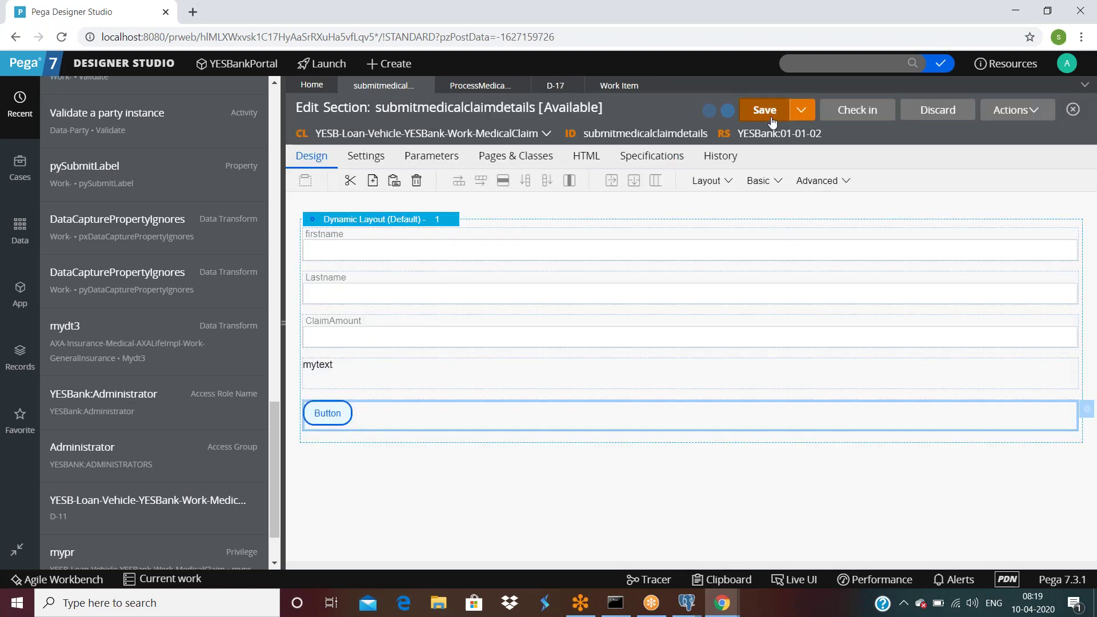
Step: Recheck the class and case ID in the step status info of the failed doUIAction trace event
{"action": "left_click", "coordinate": [736, 610]}
{"action": "left_click", "coordinate": [880, 454]}
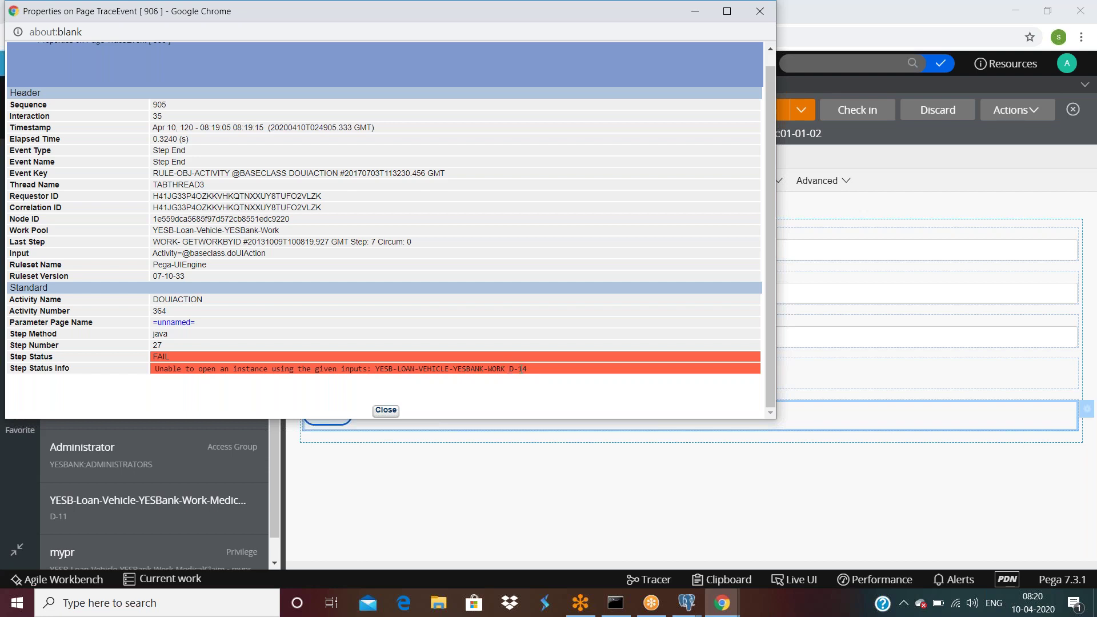
{"action": "double_click", "coordinate": [531, 368]}
{"action": "left_click", "coordinate": [512, 369]}
{"action": "left_click_drag", "start_coordinate": [393, 363], "coordinate": [386, 366]}
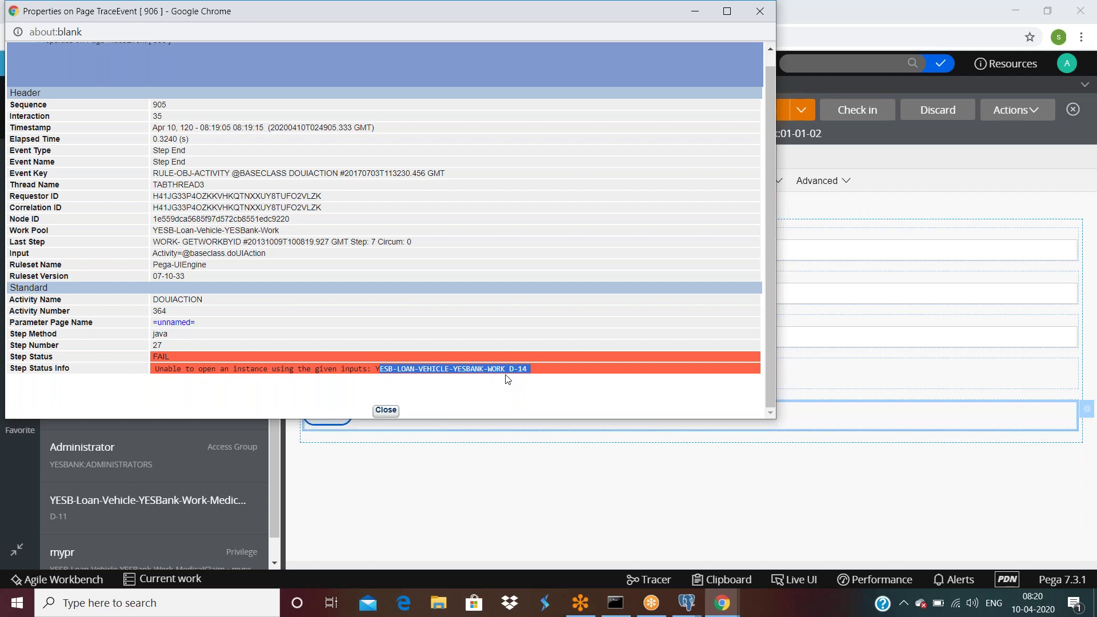
{"action": "left_click", "coordinate": [890, 360]}
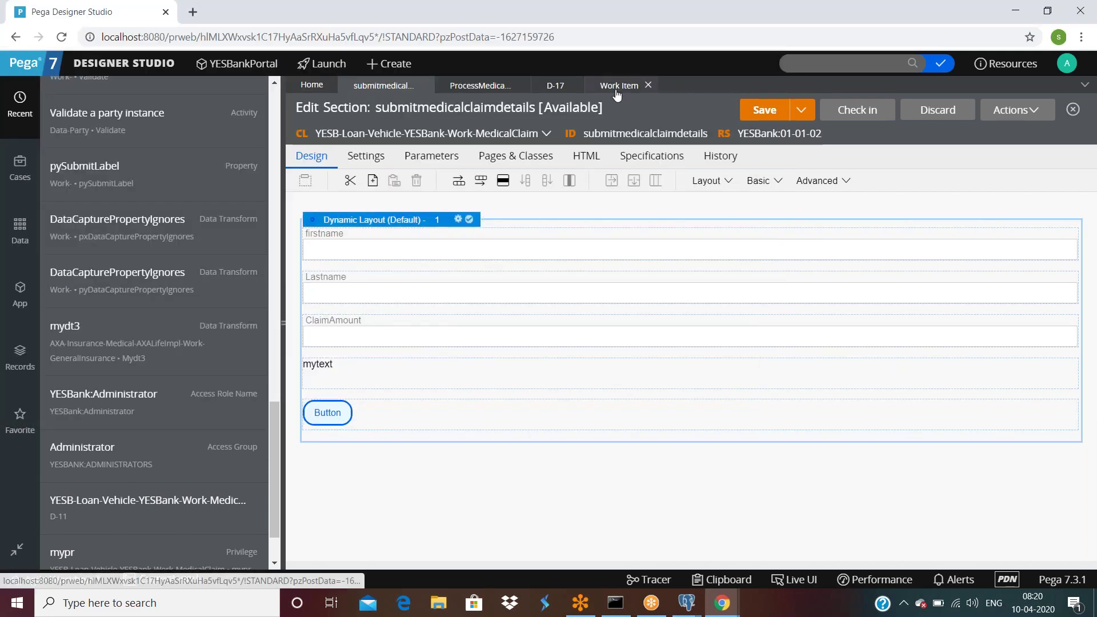
Step: Collapse the explorer panel and test the Button control on case D-17, agreeing to reopen the work item
{"action": "left_click", "coordinate": [480, 93]}
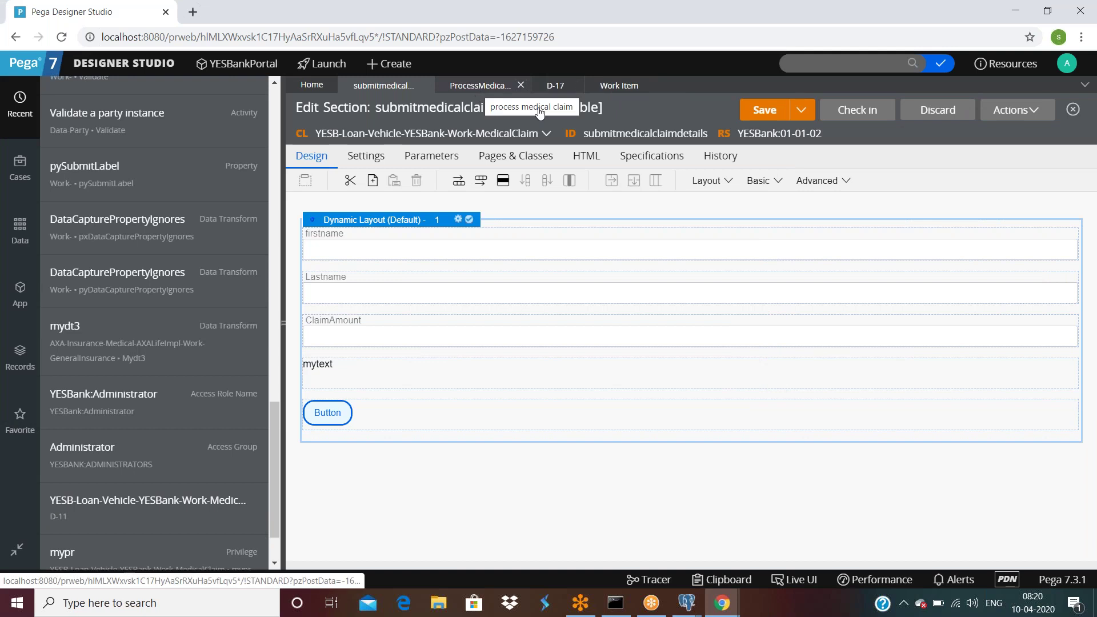
{"action": "left_click", "coordinate": [550, 86]}
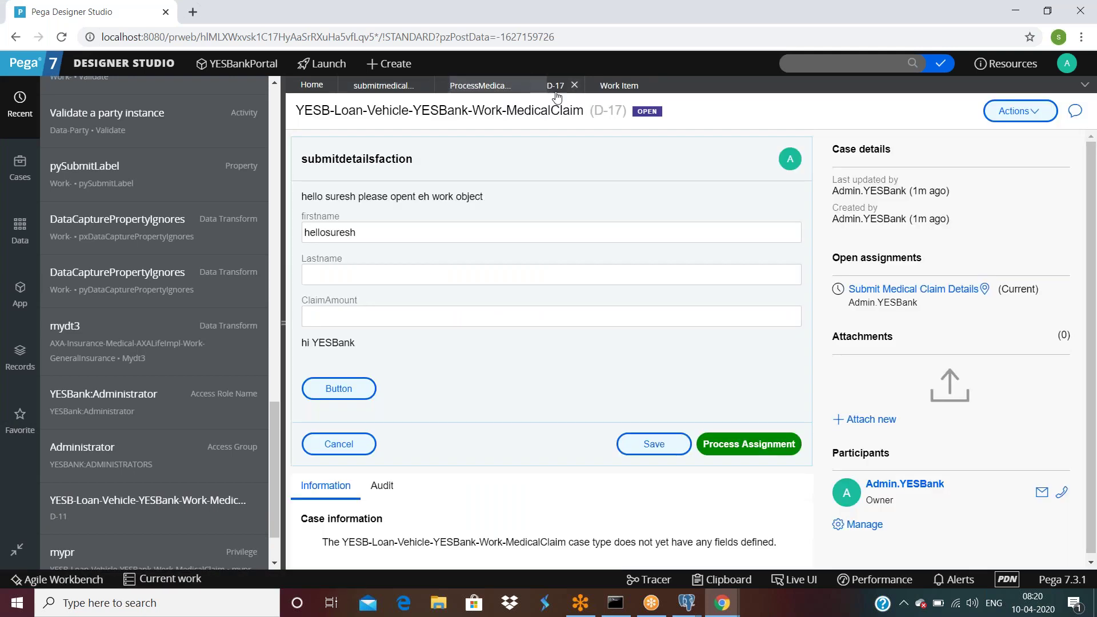
{"action": "left_click", "coordinate": [1027, 117]}
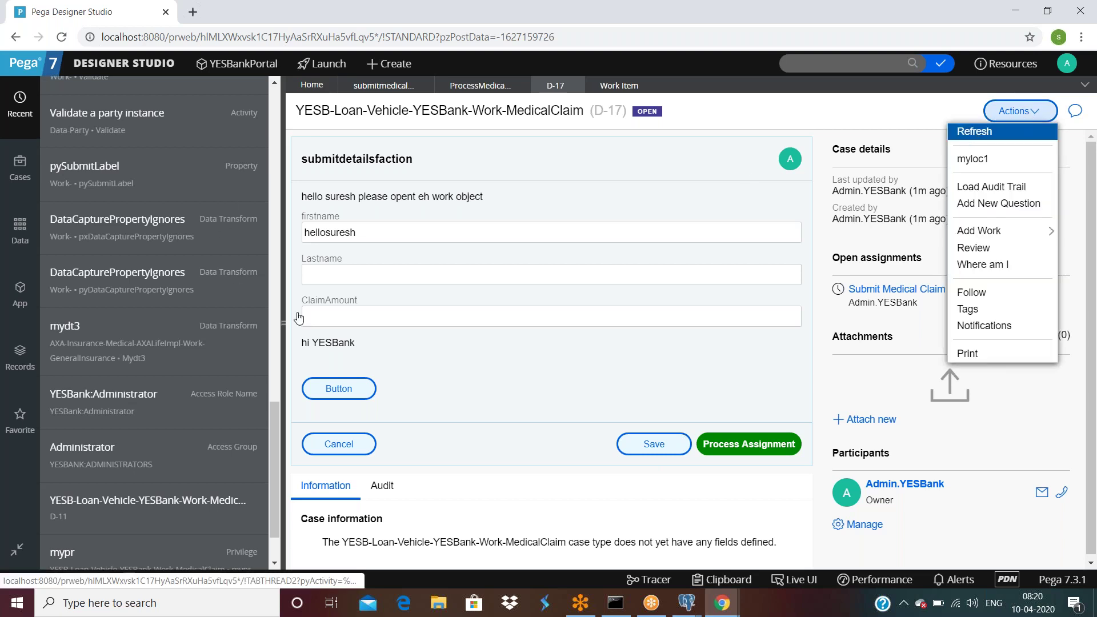
{"action": "left_click", "coordinate": [288, 326]}
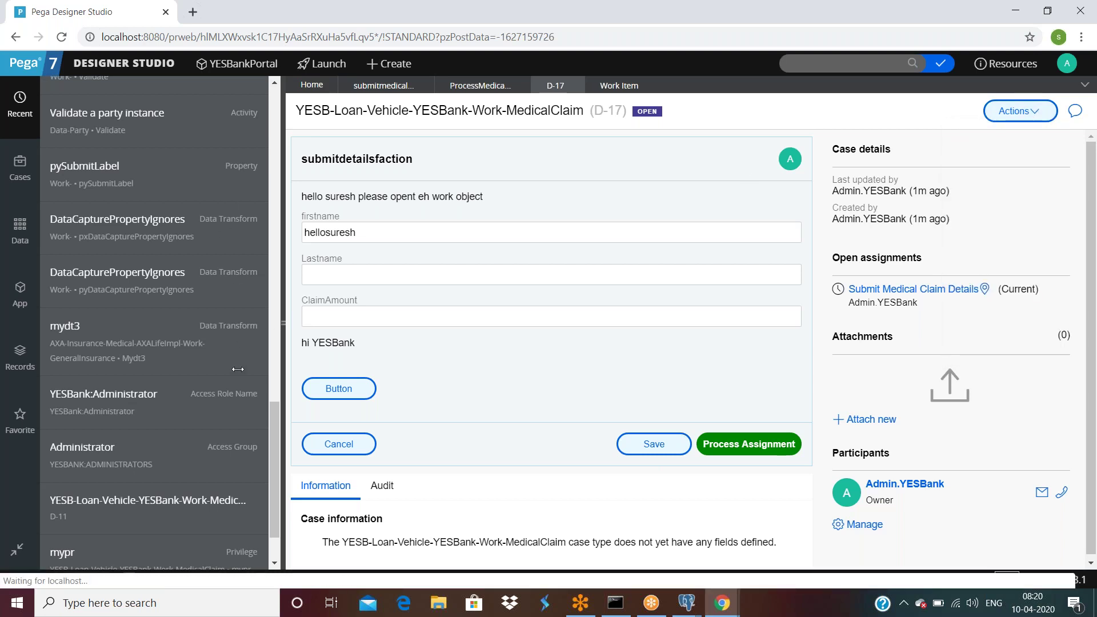
{"action": "left_click", "coordinate": [524, 268]}
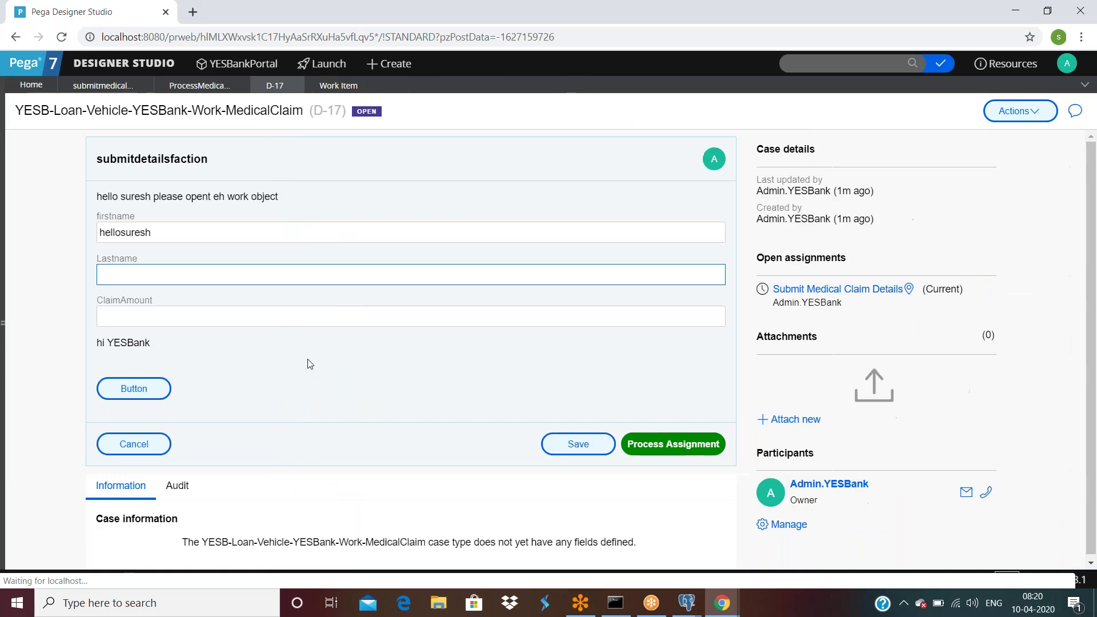
{"action": "left_click", "coordinate": [132, 389]}
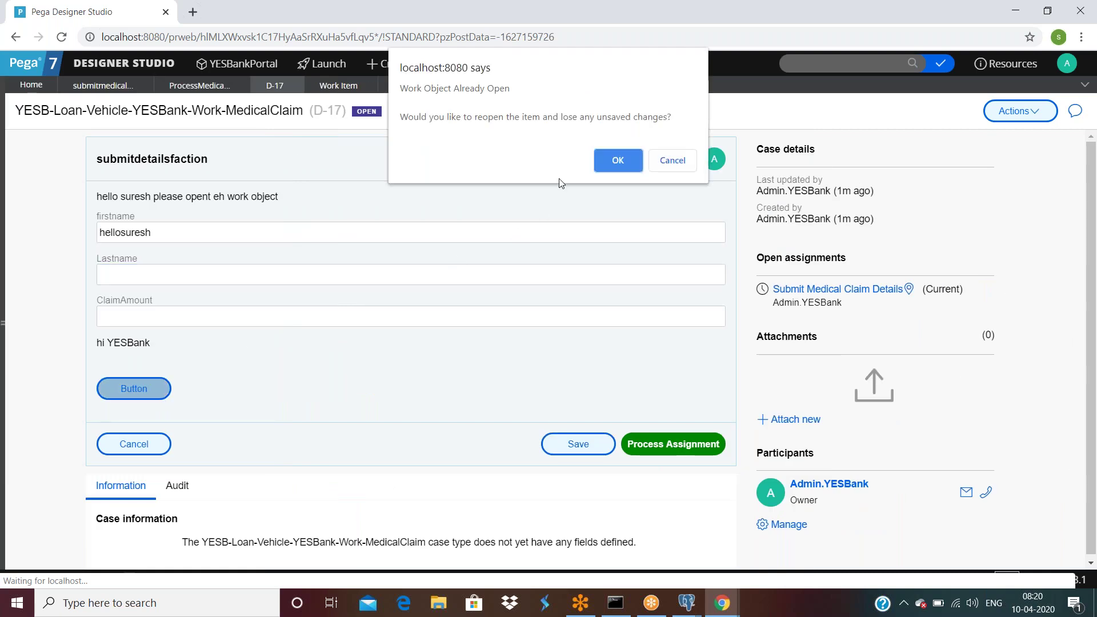
{"action": "left_click", "coordinate": [609, 163]}
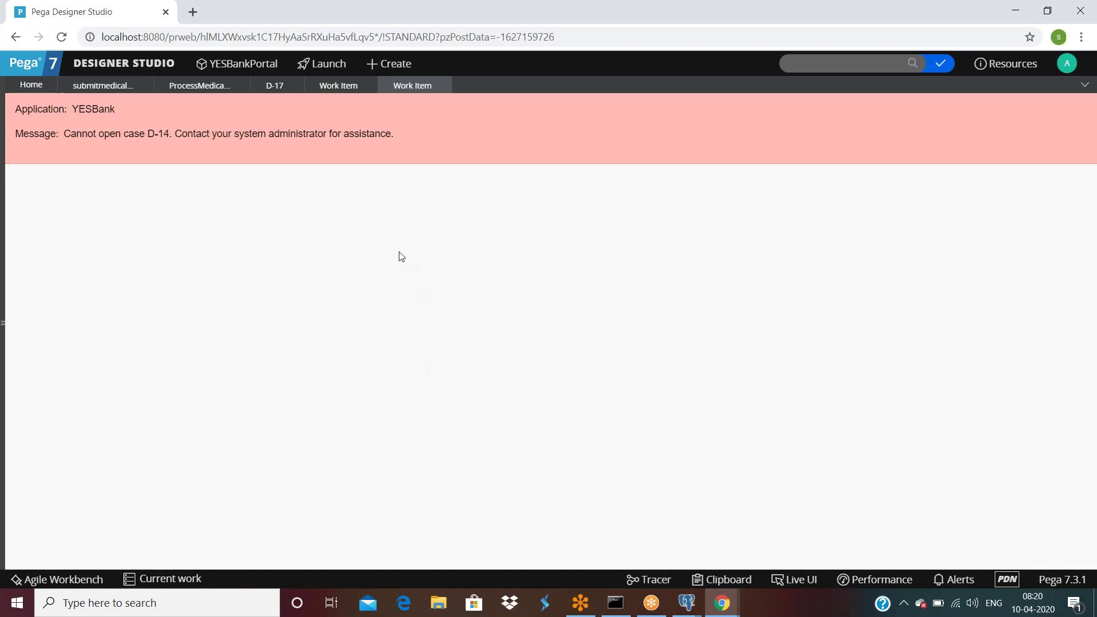
Step: Find the failed Obj-Open-By-Handle step of the Work- Open activity in the Tracer and examine its step status info
{"action": "mouse_move", "coordinate": [724, 607]}
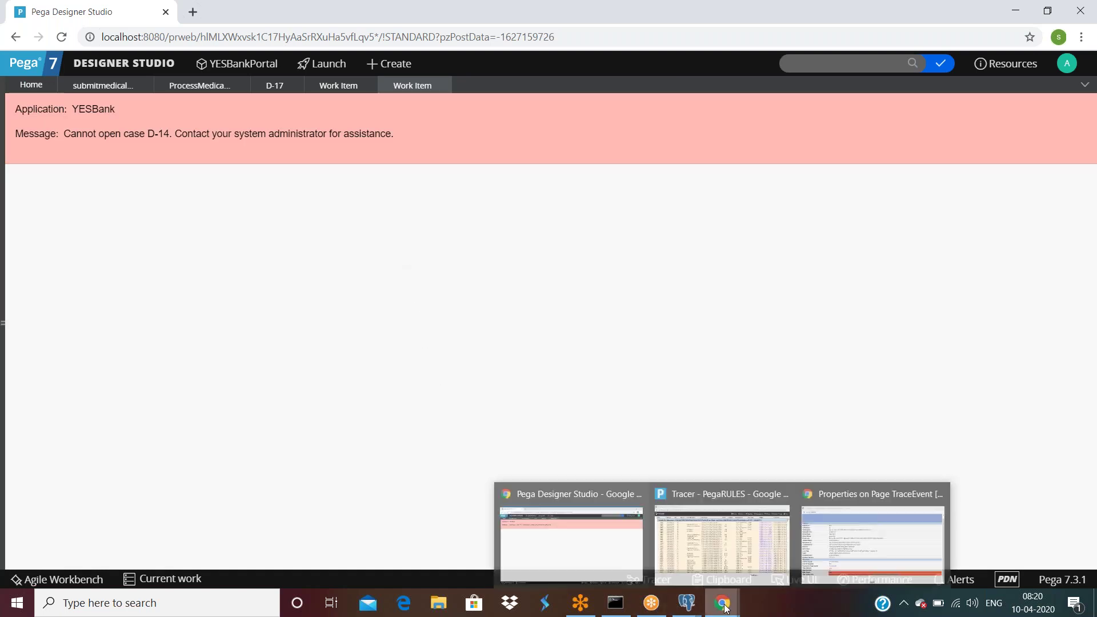
{"action": "left_click", "coordinate": [714, 568]}
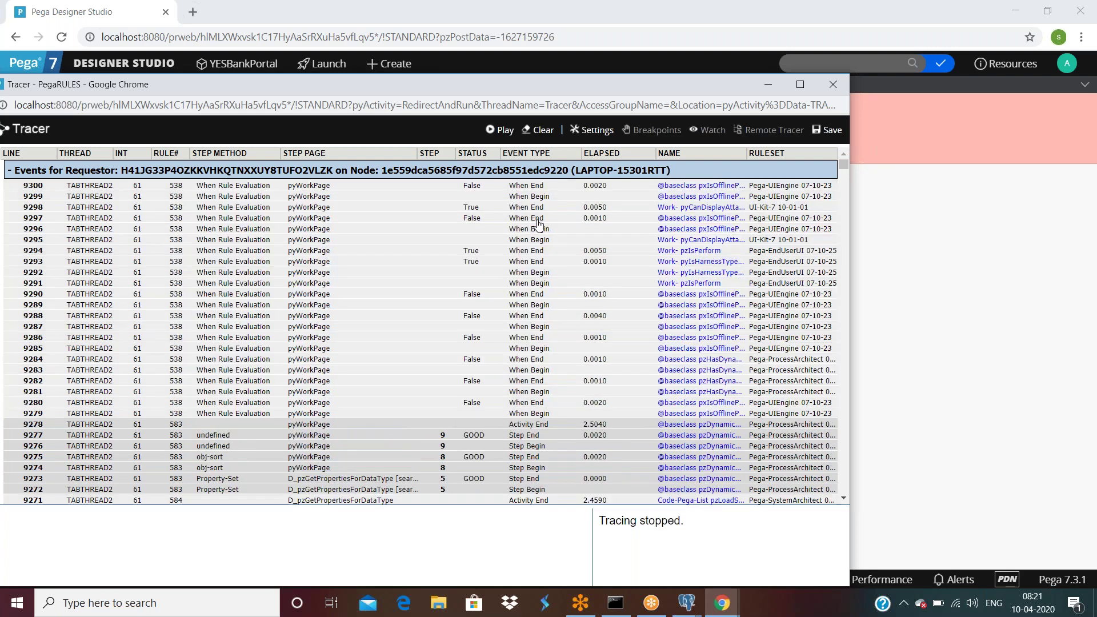
{"action": "left_click_drag", "start_coordinate": [841, 186], "coordinate": [832, 532]}
{"action": "scroll", "coordinate": [564, 391], "scroll_direction": "up", "scroll_amount": 15}
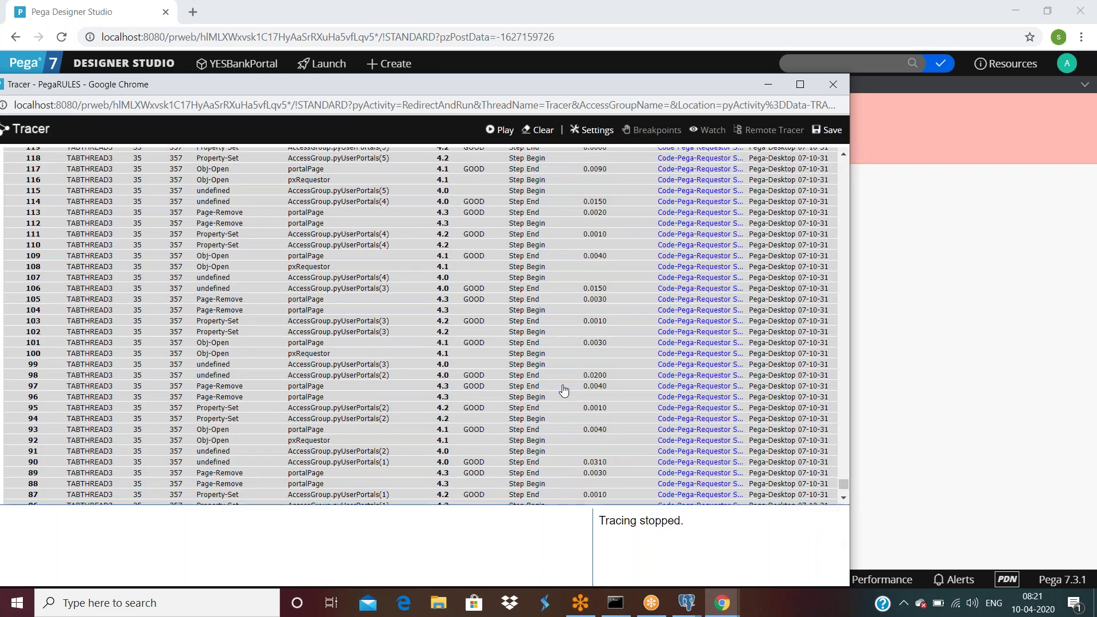
{"action": "scroll", "coordinate": [564, 391], "scroll_direction": "up", "scroll_amount": 20}
{"action": "scroll", "coordinate": [564, 391], "scroll_direction": "up", "scroll_amount": 20}
{"action": "scroll", "coordinate": [564, 390], "scroll_direction": "up", "scroll_amount": 20}
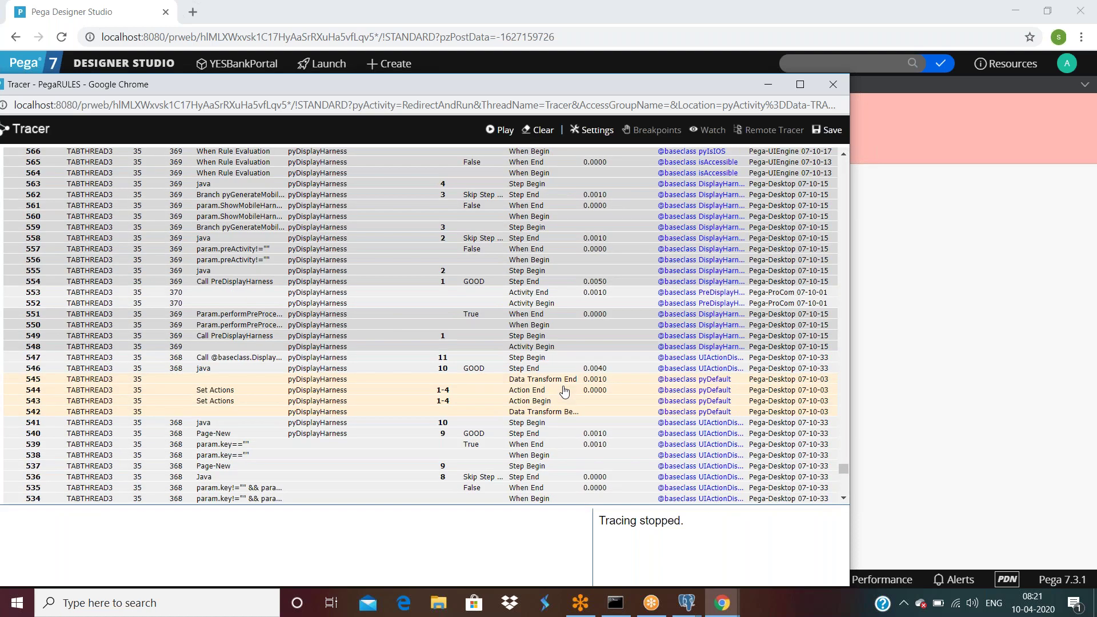
{"action": "scroll", "coordinate": [565, 390], "scroll_direction": "down", "scroll_amount": 9}
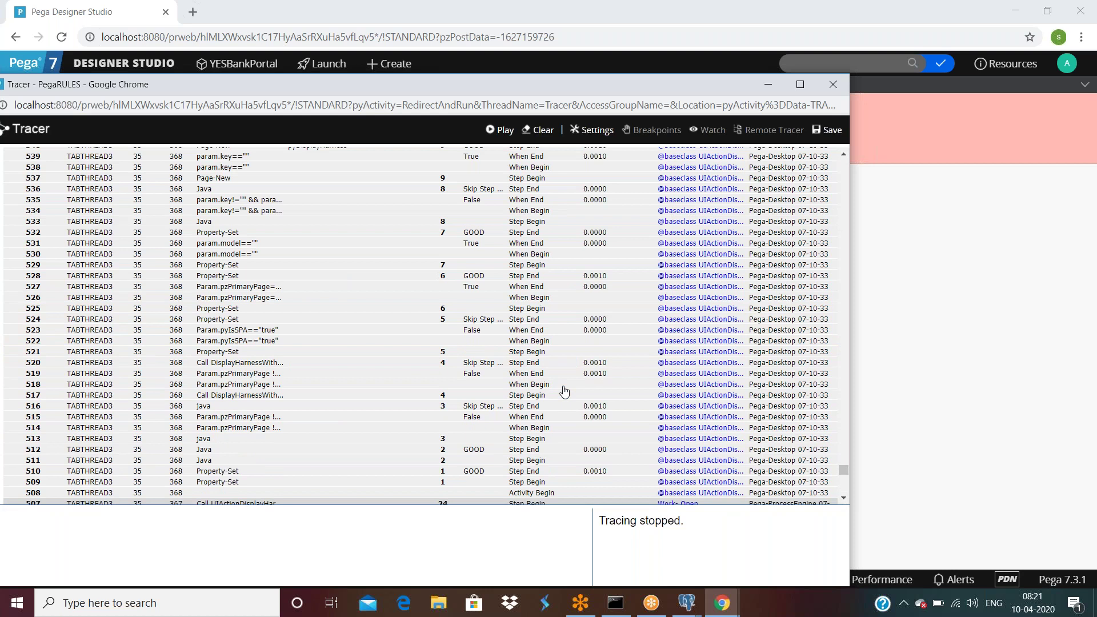
{"action": "scroll", "coordinate": [564, 390], "scroll_direction": "down", "scroll_amount": 4}
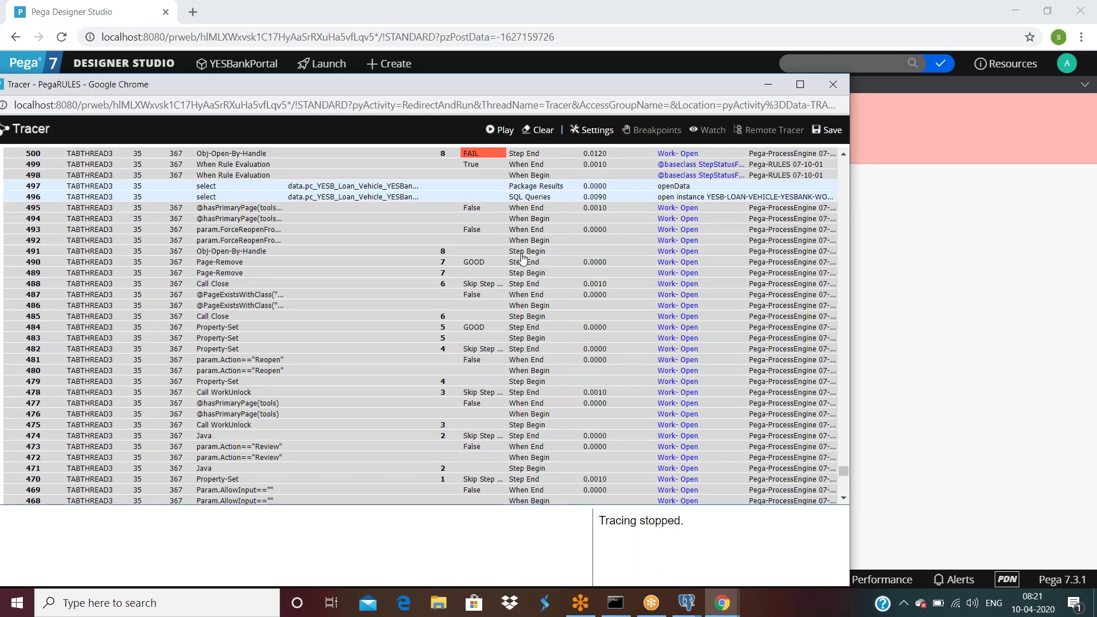
{"action": "left_click", "coordinate": [524, 154]}
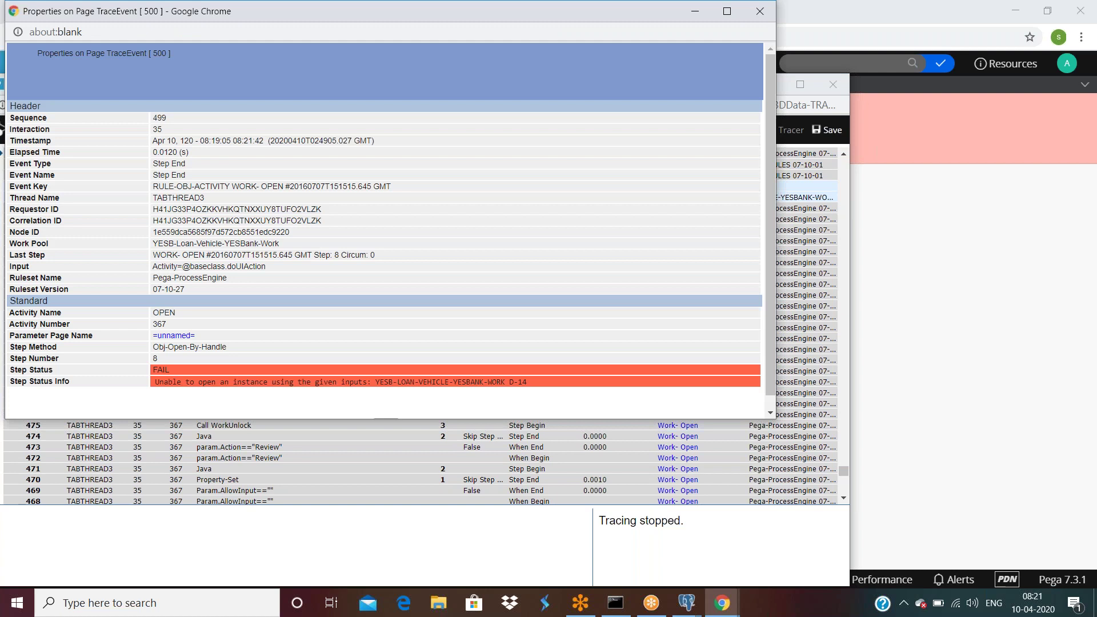
{"action": "left_click", "coordinate": [758, 12]}
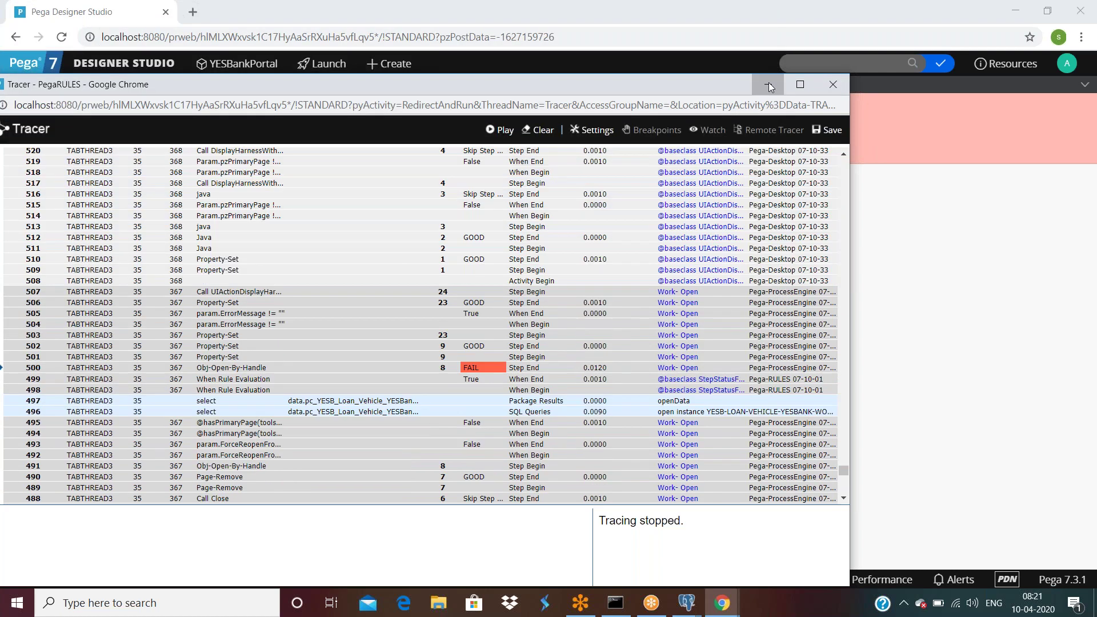
Step: Minimize the Tracer window and close the latest Work Item error page and case D-17
{"action": "left_click", "coordinate": [768, 84]}
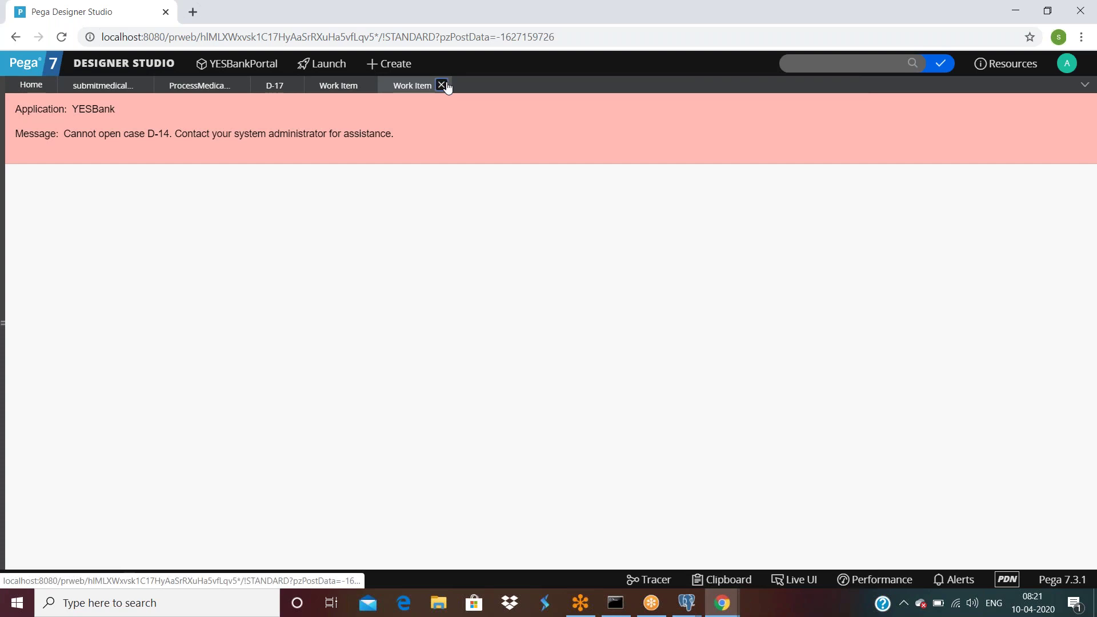
{"action": "left_click", "coordinate": [446, 85]}
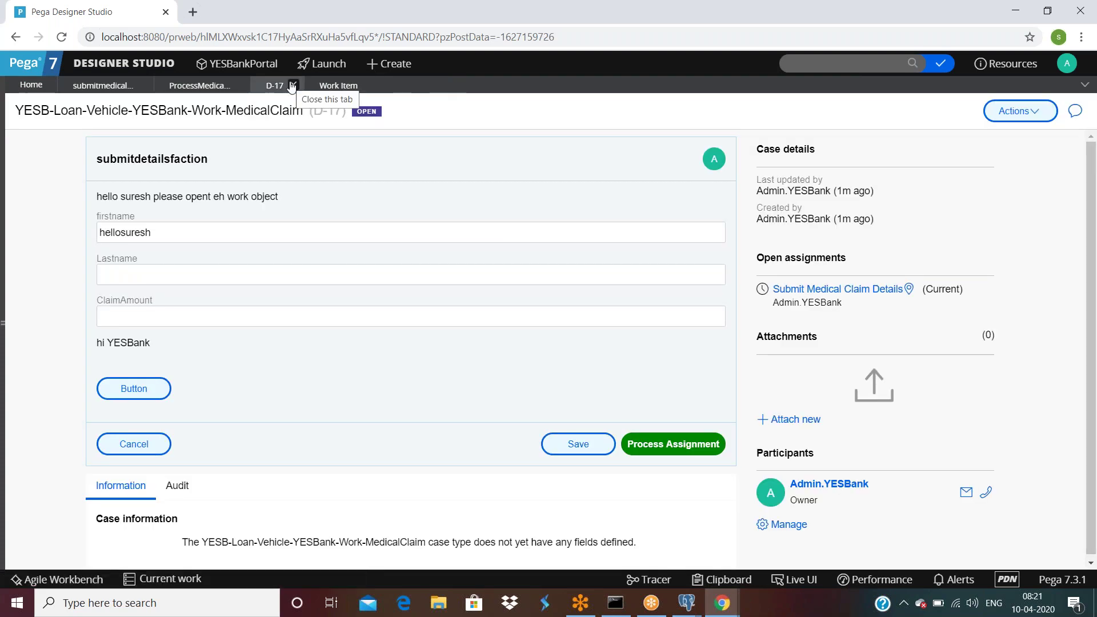
{"action": "left_click", "coordinate": [292, 86]}
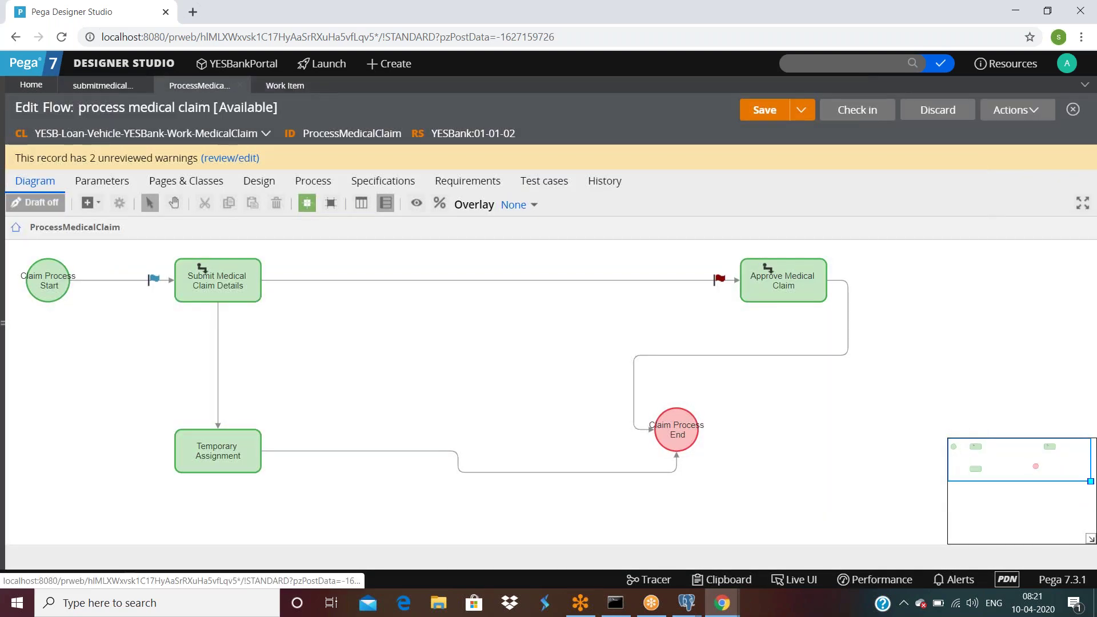
Step: Correct the class name in the Button's Open Work Item ID to start with YESB in submitmedicalclaimdetails, and save the section
{"action": "left_click", "coordinate": [87, 87]}
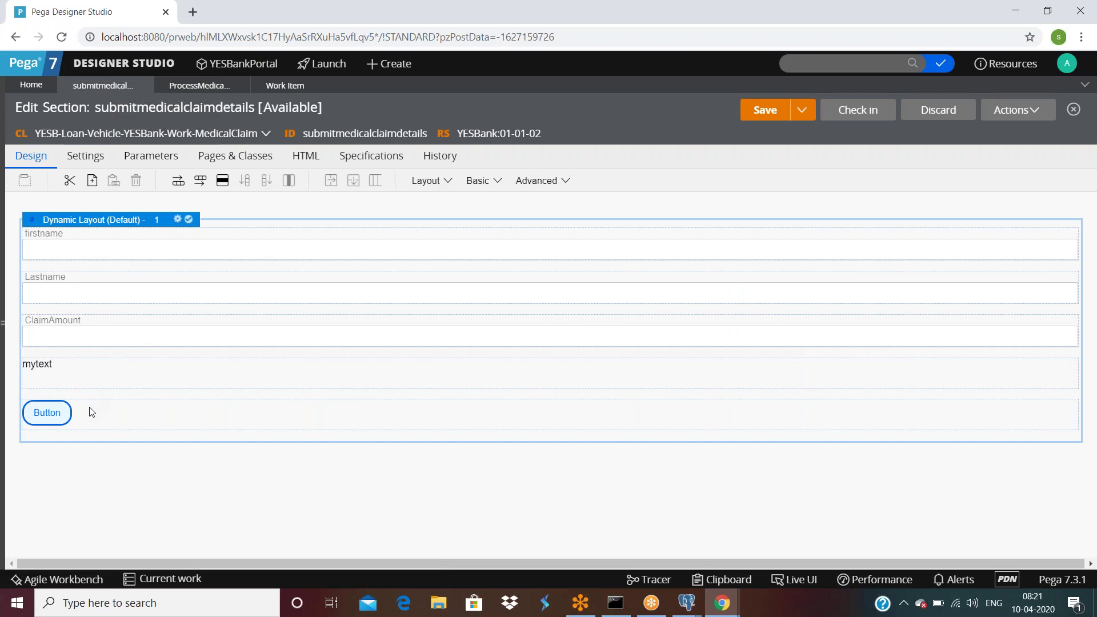
{"action": "left_click", "coordinate": [1088, 410]}
{"action": "left_click", "coordinate": [481, 169]}
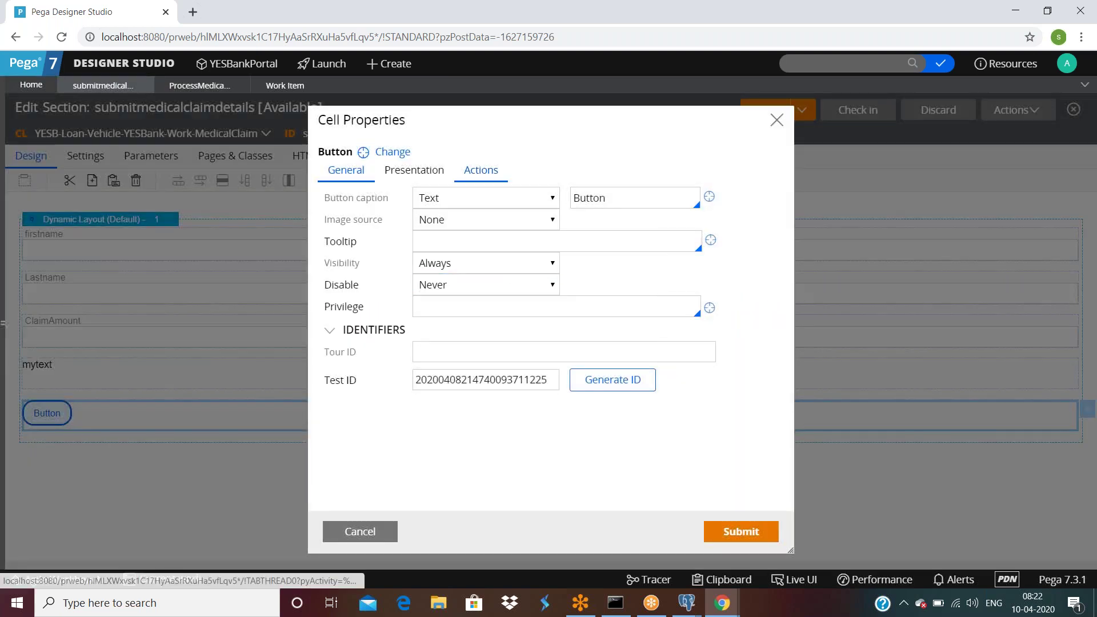
{"action": "left_click", "coordinate": [468, 280]}
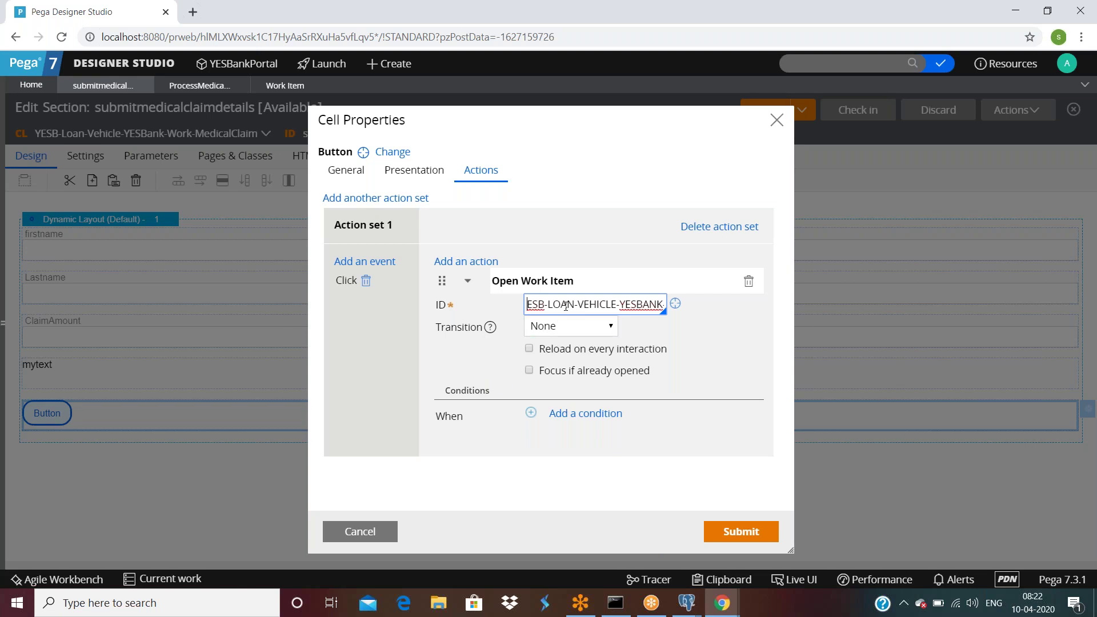
{"action": "key", "text": "Home"}
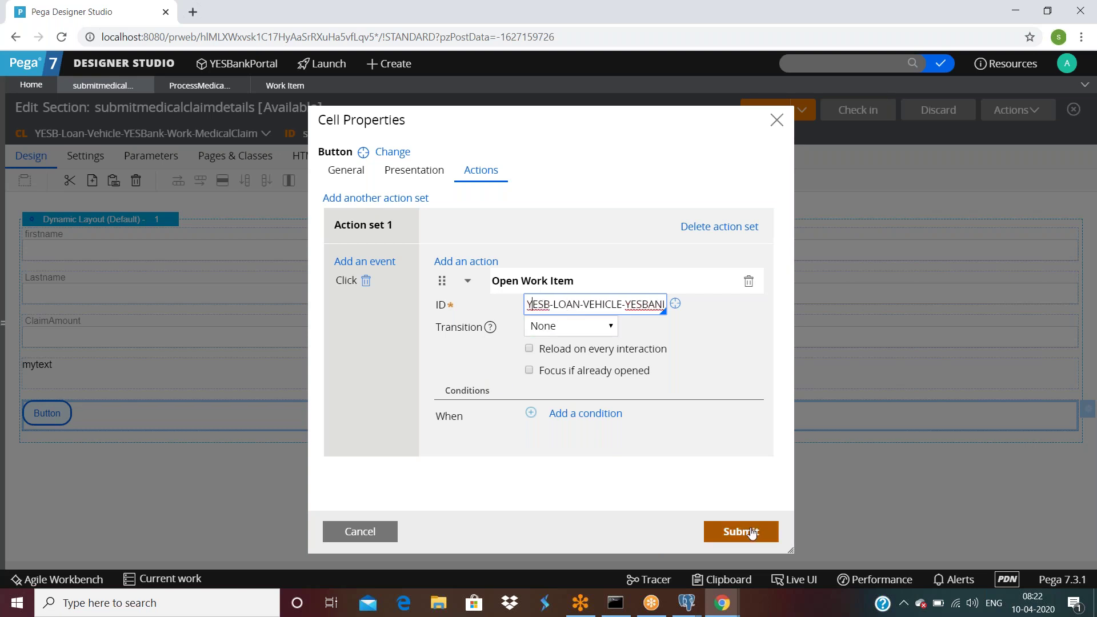
{"action": "left_click", "coordinate": [739, 533]}
{"action": "left_click", "coordinate": [766, 111]}
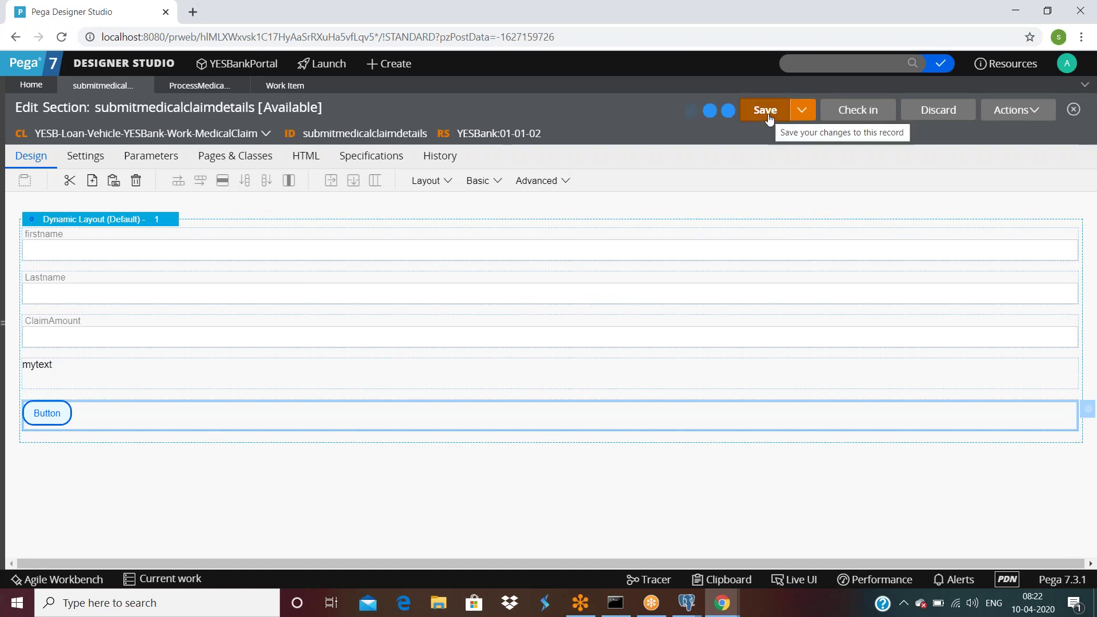
Step: Run the process medical claim flow to create another MedicalClaim case
{"action": "left_click", "coordinate": [189, 87]}
{"action": "left_click", "coordinate": [1015, 112]}
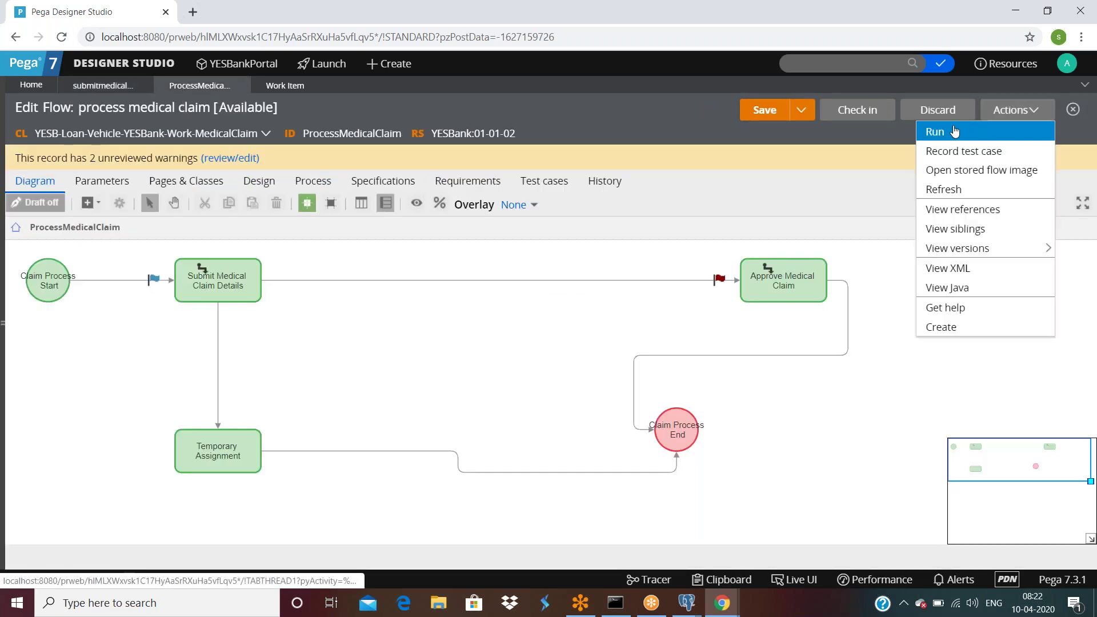
{"action": "left_click", "coordinate": [952, 130]}
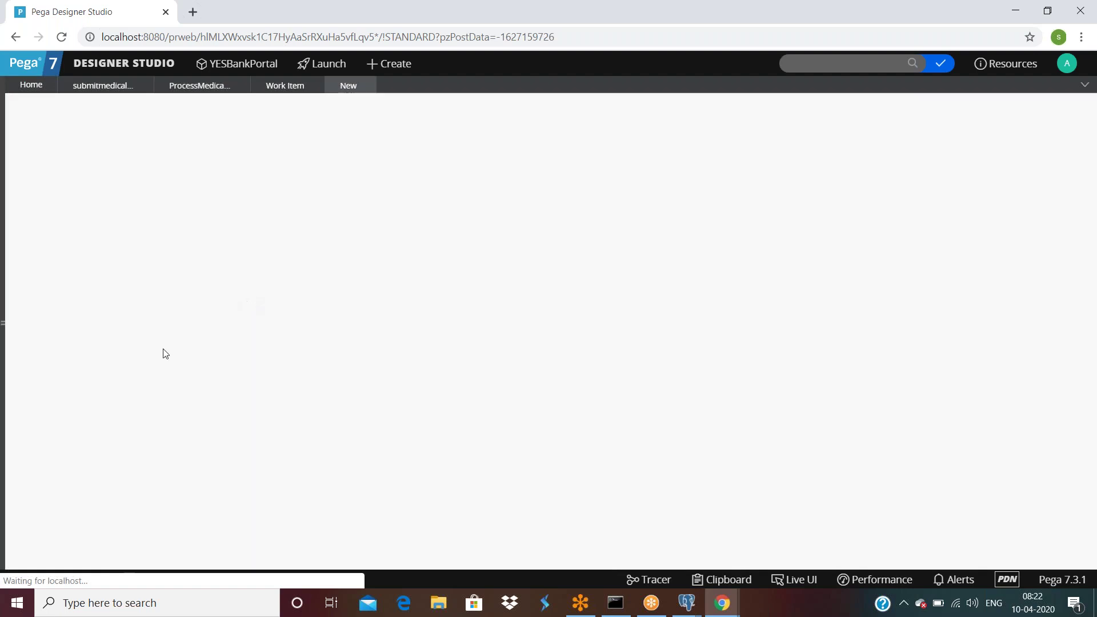
Step: Test the Button in case D-18, and clear and restart the Tracer for a fresh trace
{"action": "left_click", "coordinate": [135, 386]}
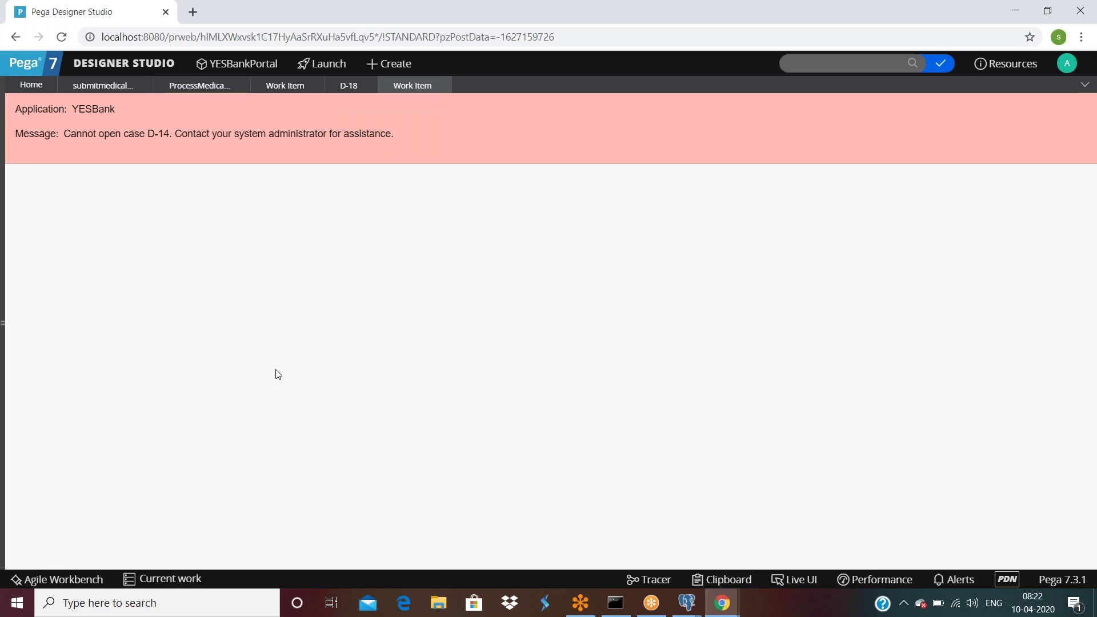
{"action": "mouse_move", "coordinate": [722, 610]}
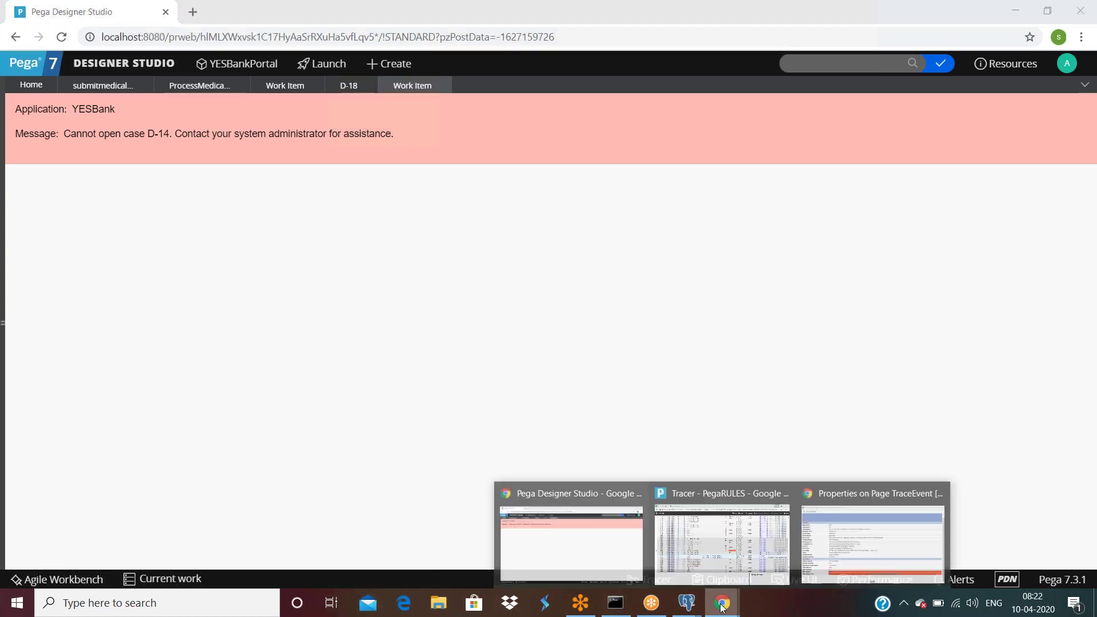
{"action": "left_click", "coordinate": [723, 540]}
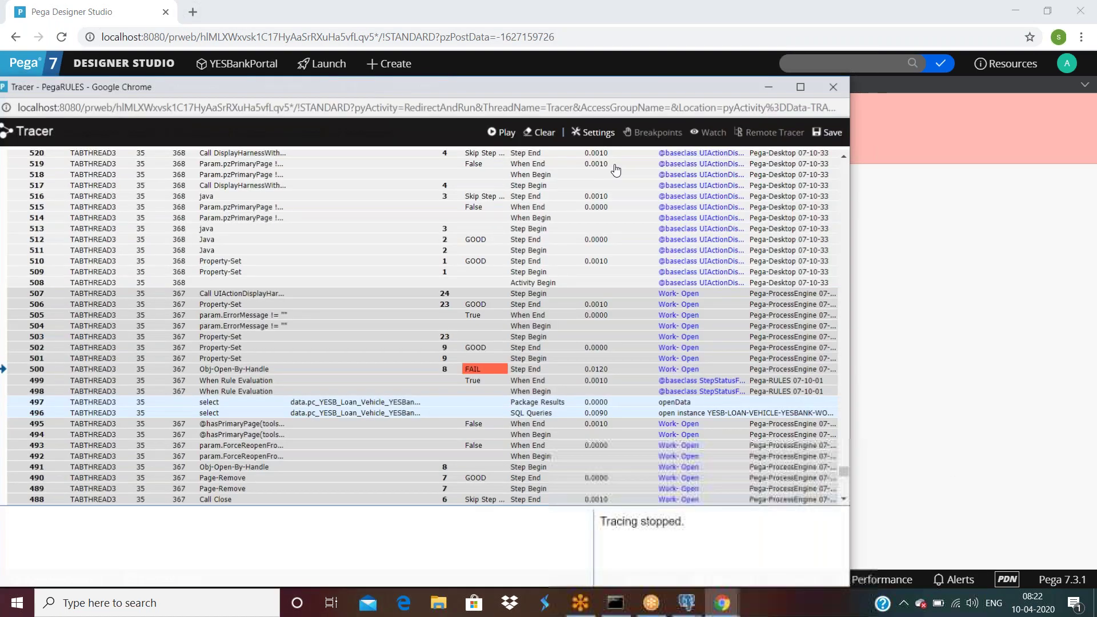
{"action": "left_click", "coordinate": [544, 135]}
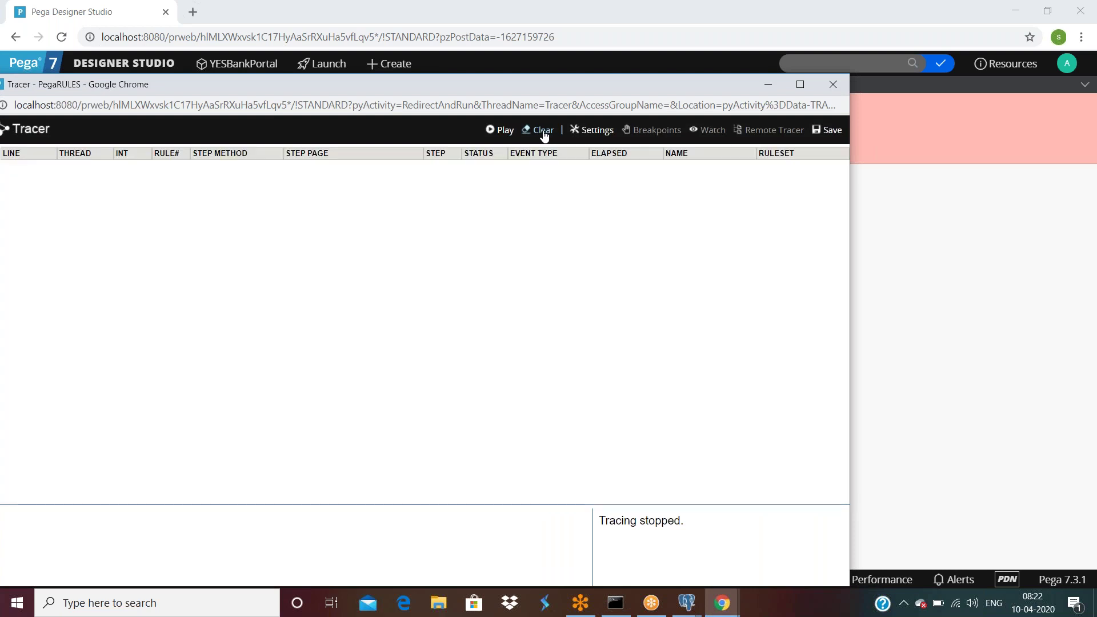
{"action": "left_click", "coordinate": [506, 131]}
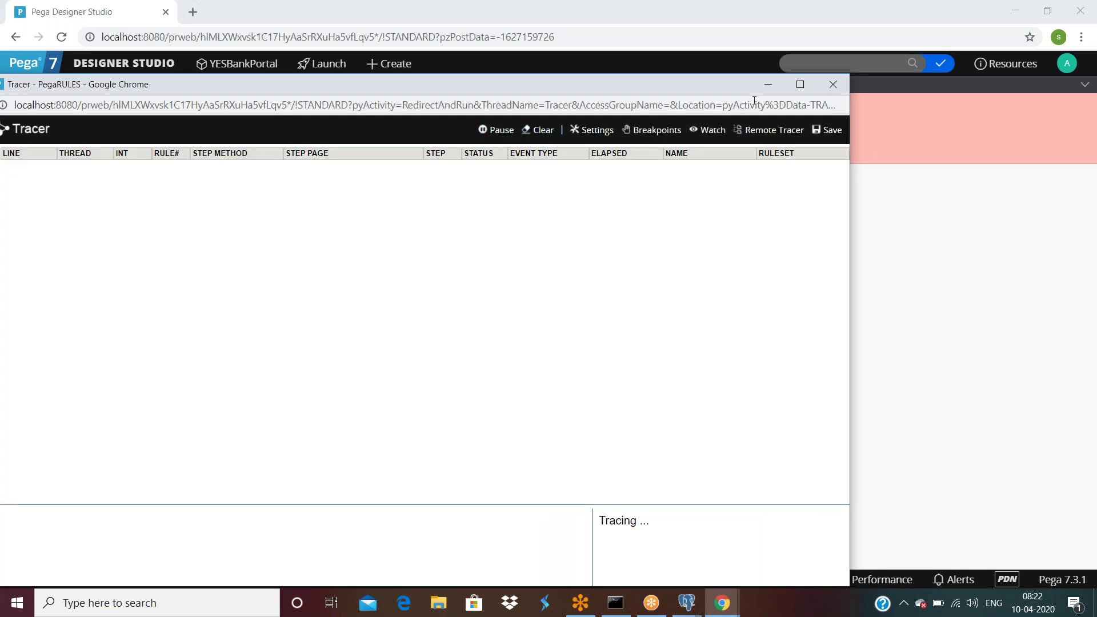
{"action": "left_click", "coordinate": [768, 85]}
Step: Trace the Button's action in case D-18, pause tracing, and examine the failed java step's status info
{"action": "left_click", "coordinate": [350, 85]}
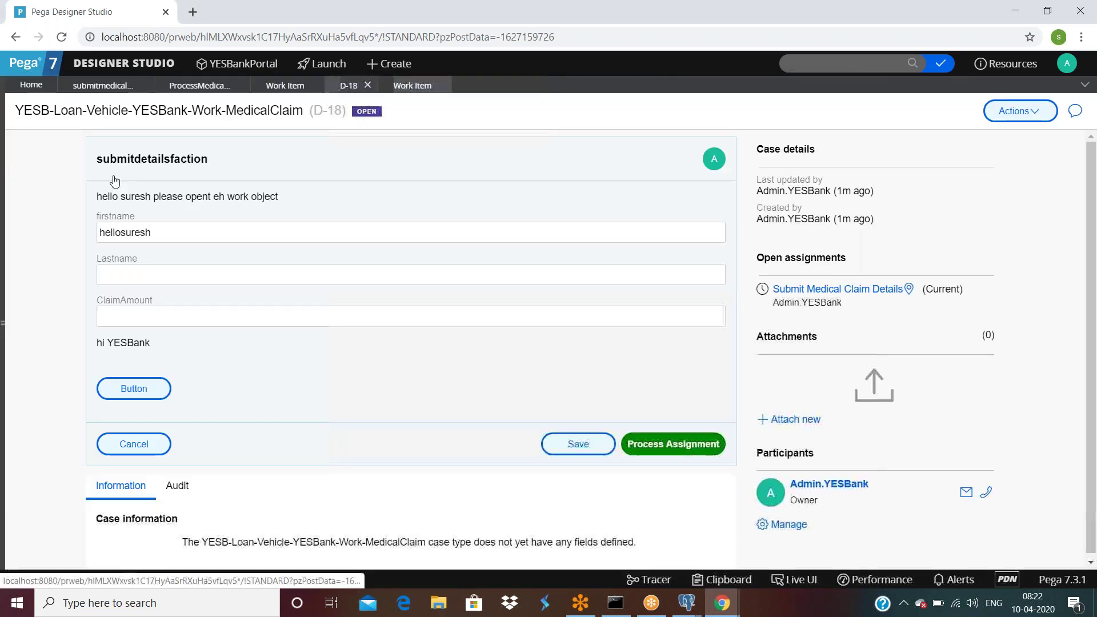
{"action": "left_click", "coordinate": [130, 390]}
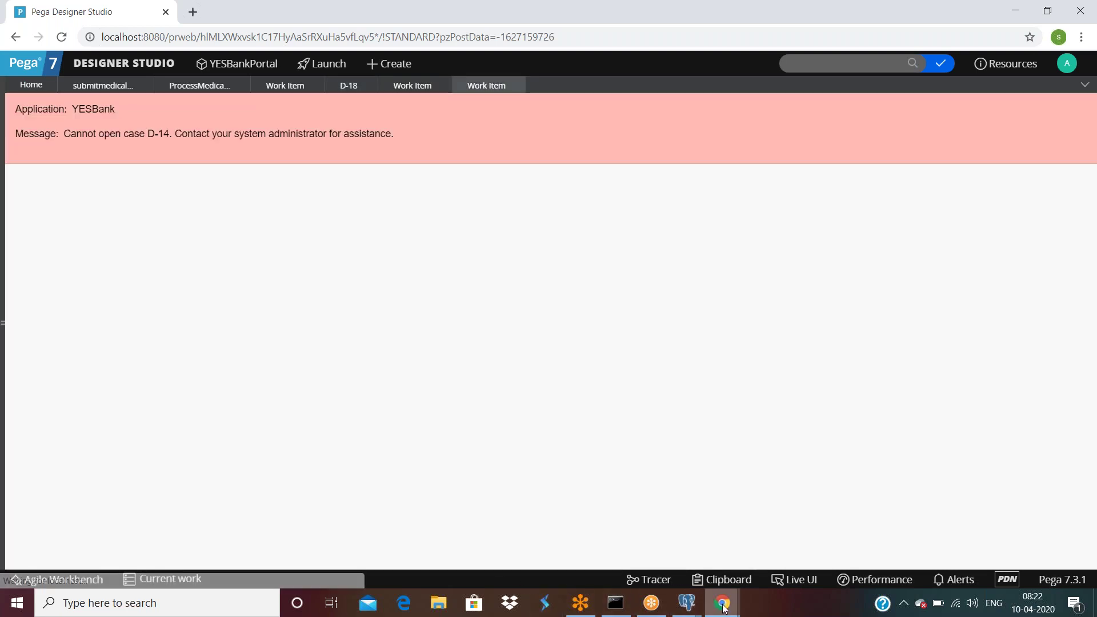
{"action": "mouse_move", "coordinate": [721, 603]}
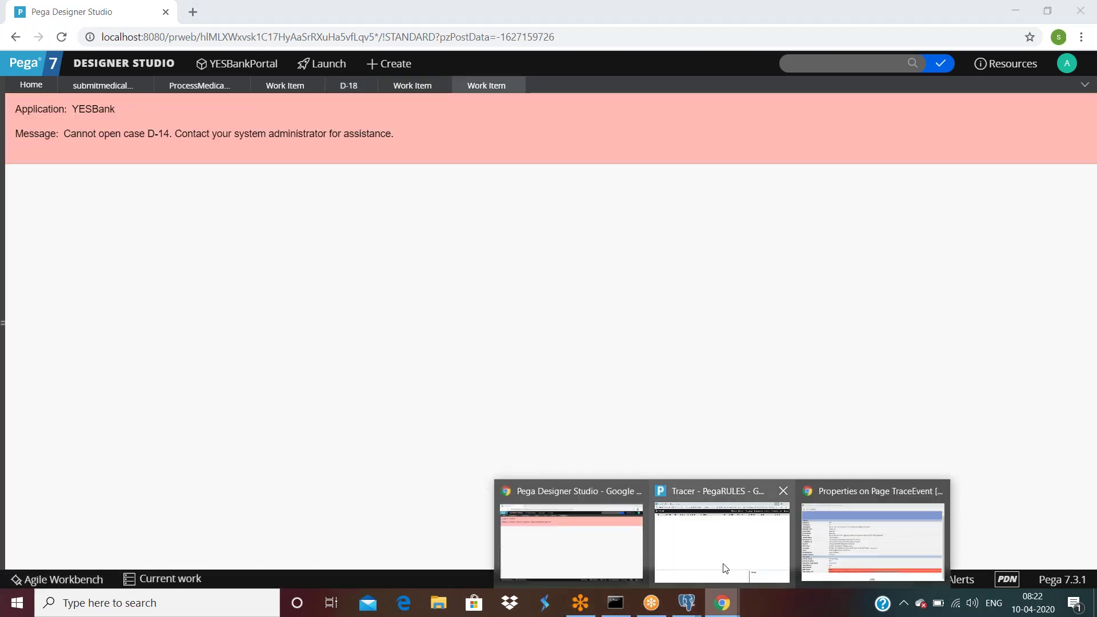
{"action": "left_click", "coordinate": [722, 568]}
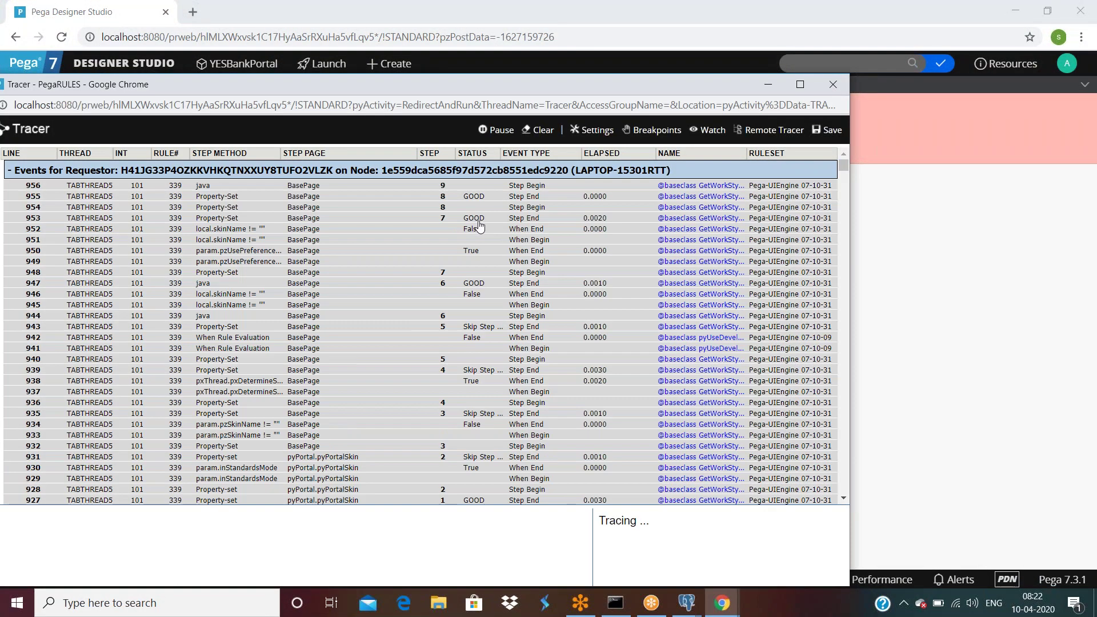
{"action": "left_click", "coordinate": [496, 130]}
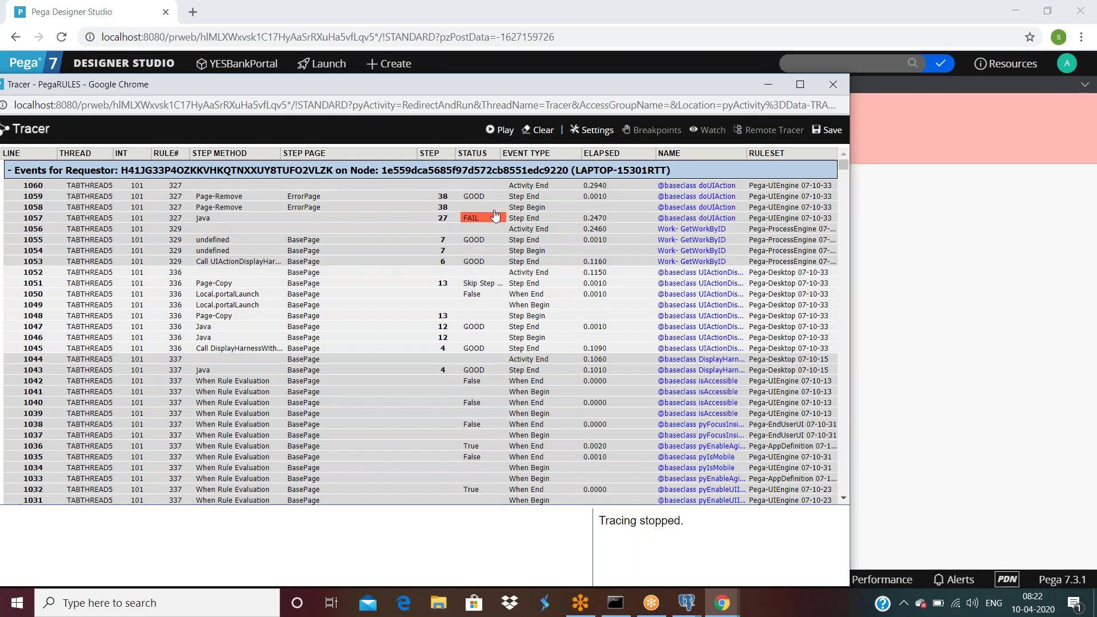
{"action": "left_click", "coordinate": [472, 220]}
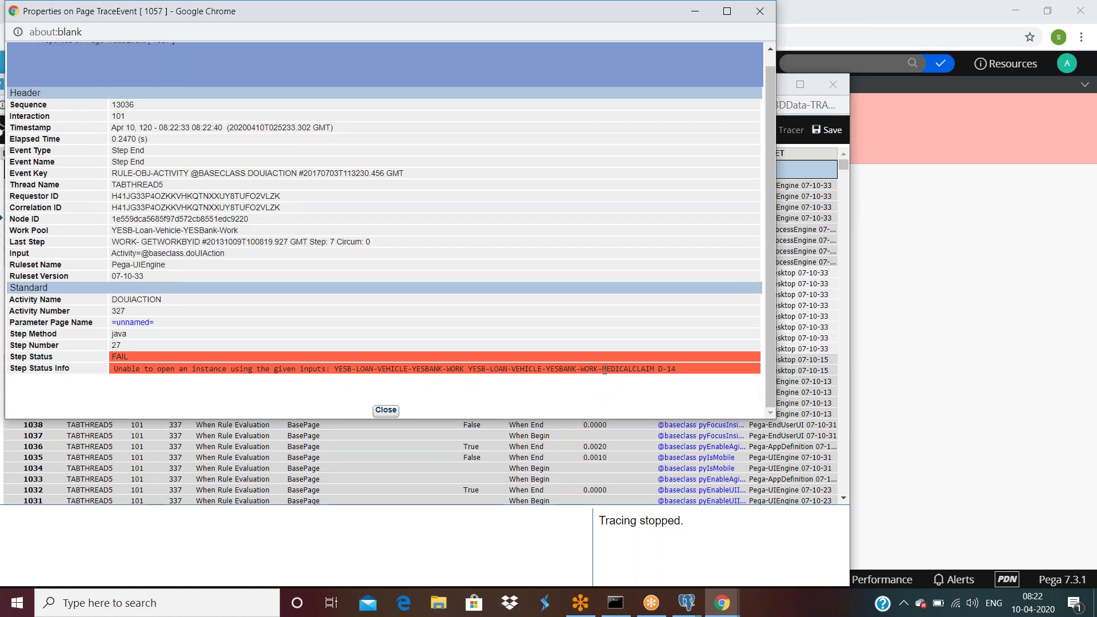
Step: Copy MEDICALCLAIM D-14 from the step status info and set it as the Button's Open Work Item ID in submitmedicalclaimdetails
{"action": "left_click_drag", "start_coordinate": [608, 371], "coordinate": [678, 365]}
{"action": "key", "text": "ctrl+c"}
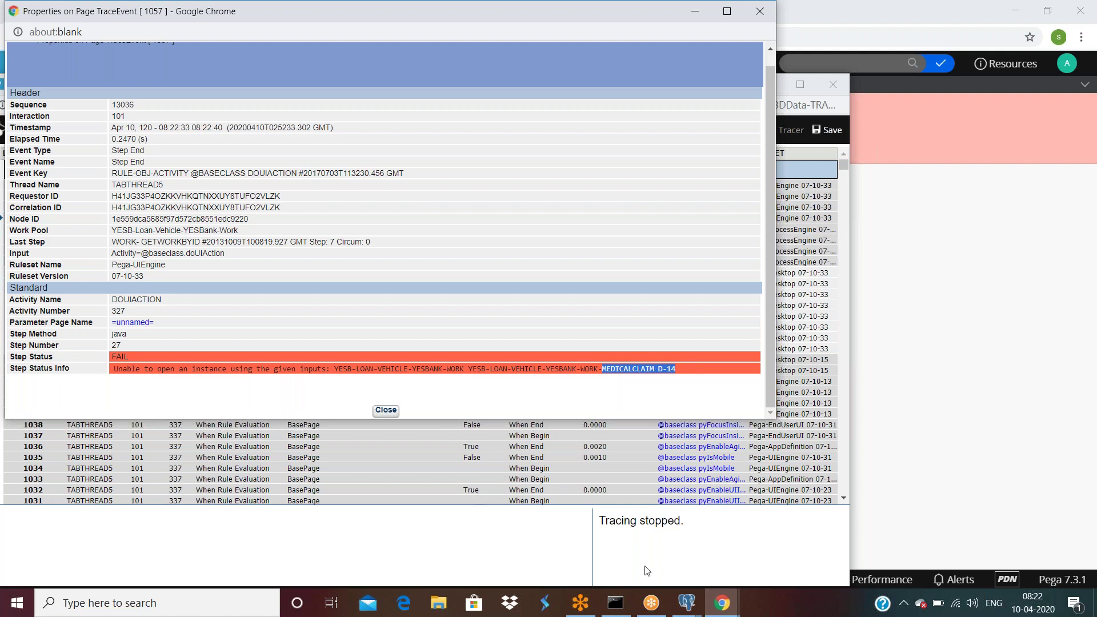
{"action": "left_click", "coordinate": [946, 533]}
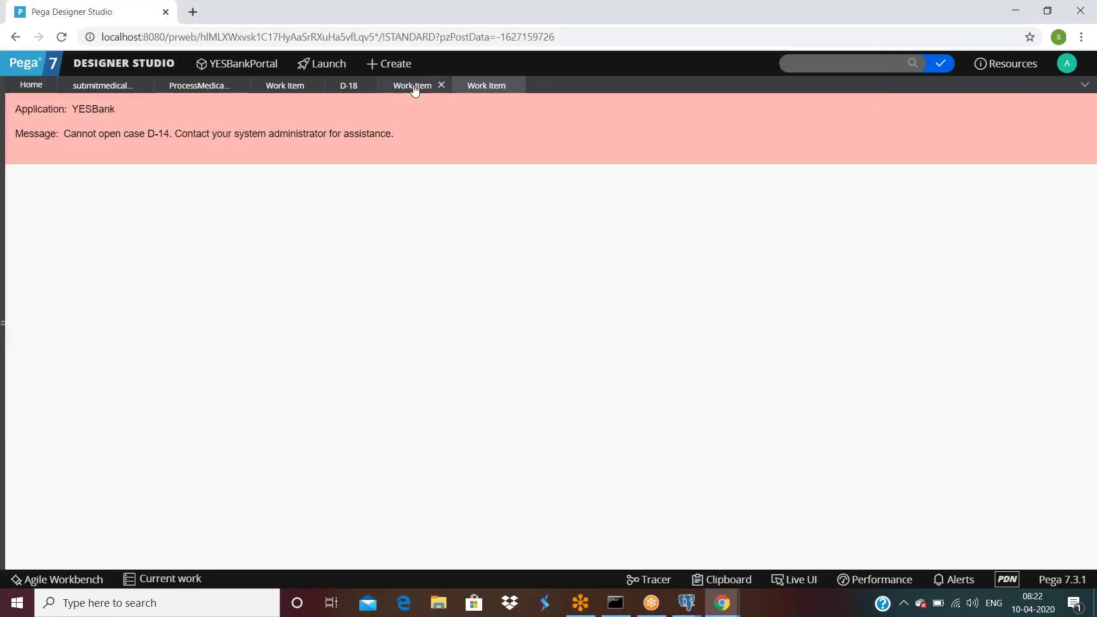
{"action": "left_click", "coordinate": [106, 89]}
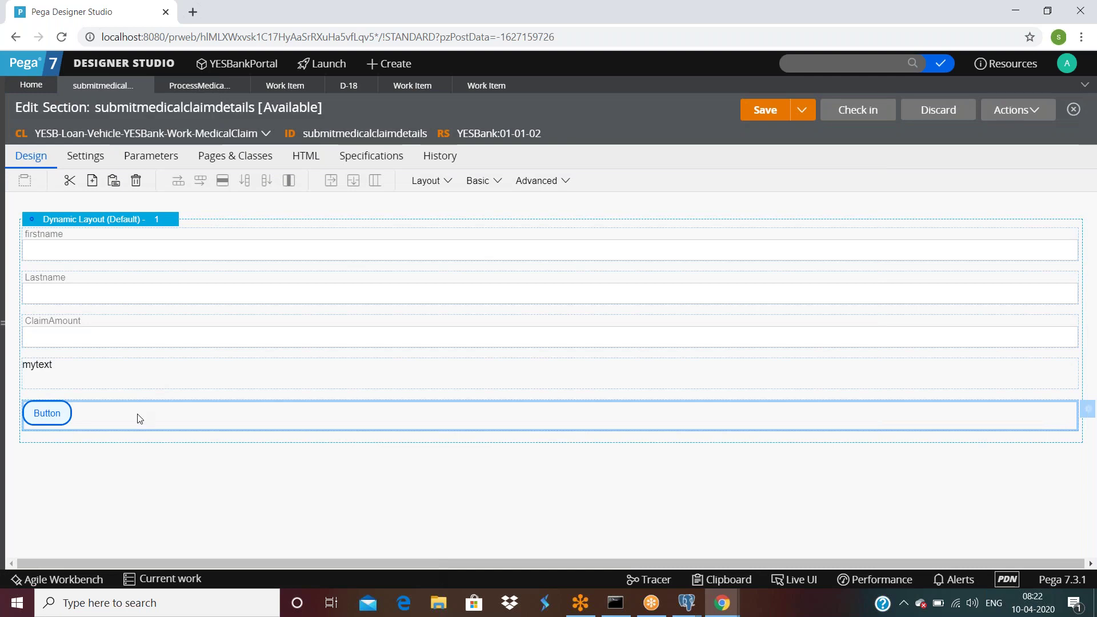
{"action": "double_click", "coordinate": [271, 407]}
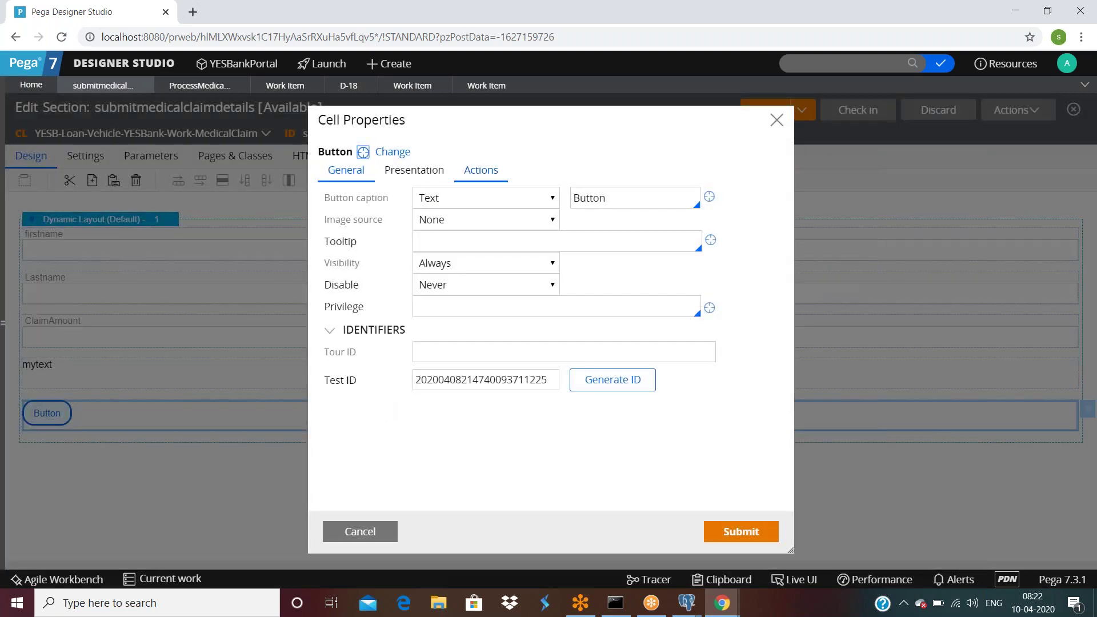
{"action": "left_click", "coordinate": [481, 169]}
{"action": "left_click", "coordinate": [459, 284]}
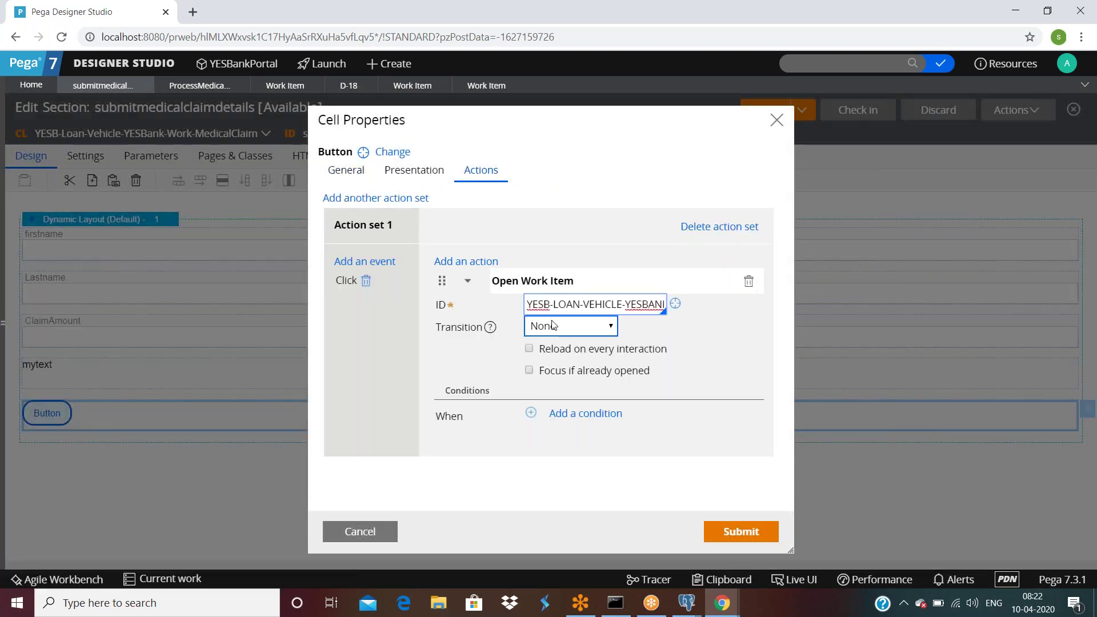
{"action": "triple_click", "coordinate": [569, 302]}
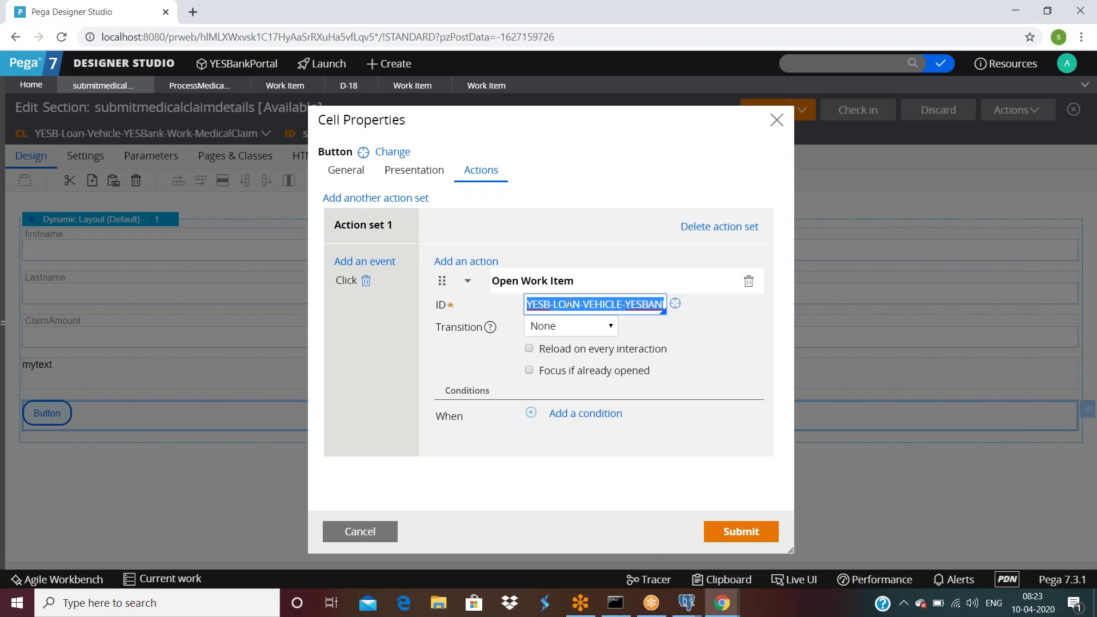
{"action": "key", "text": "ctrl+v"}
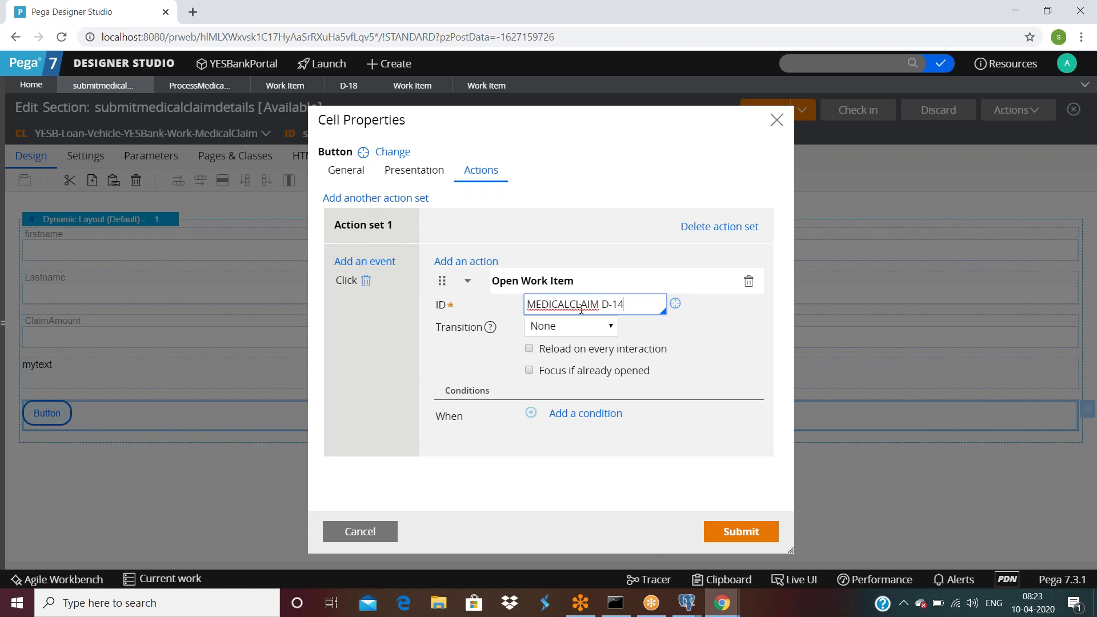
{"action": "left_click", "coordinate": [737, 534]}
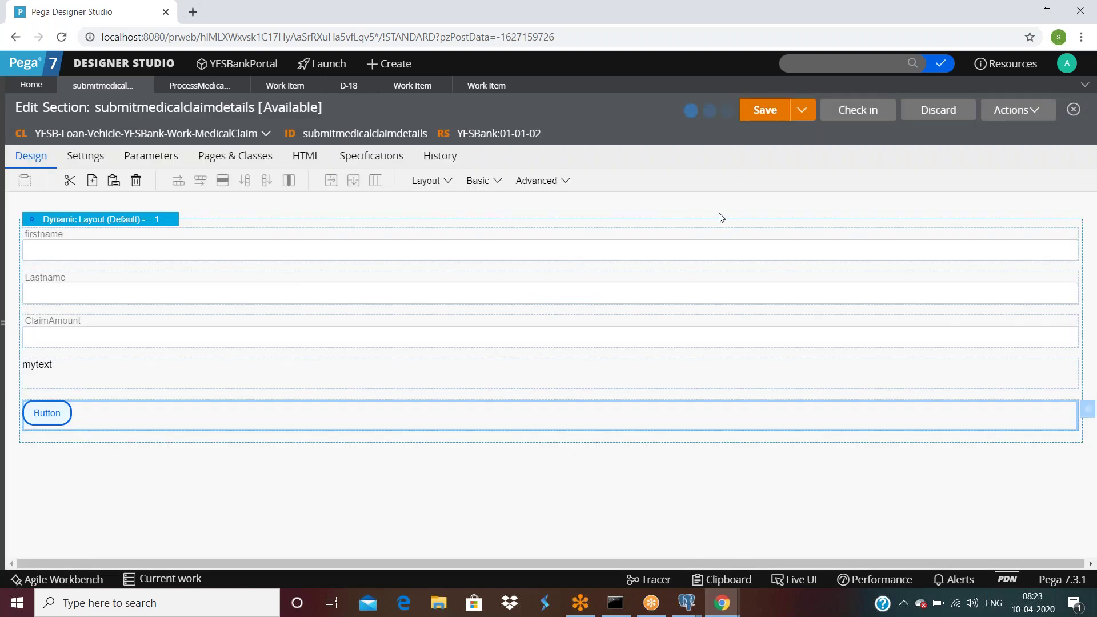
Step: Close the latest Work Item error page and the trace event properties window, and save the submitmedicalclaimdetails section
{"action": "left_click", "coordinate": [488, 90]}
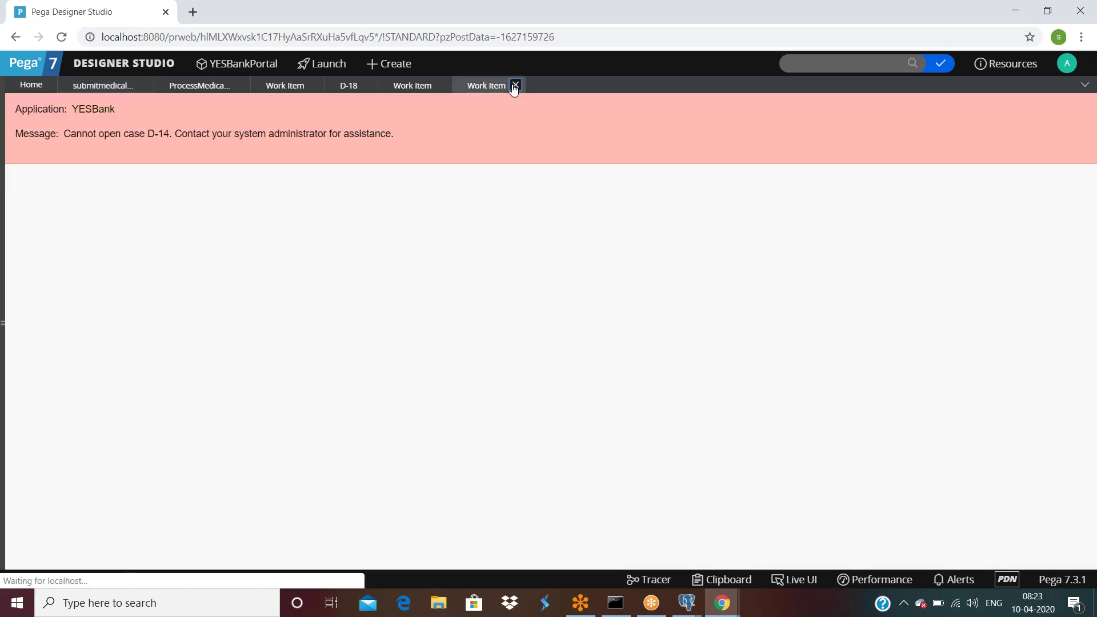
{"action": "left_click", "coordinate": [515, 85]}
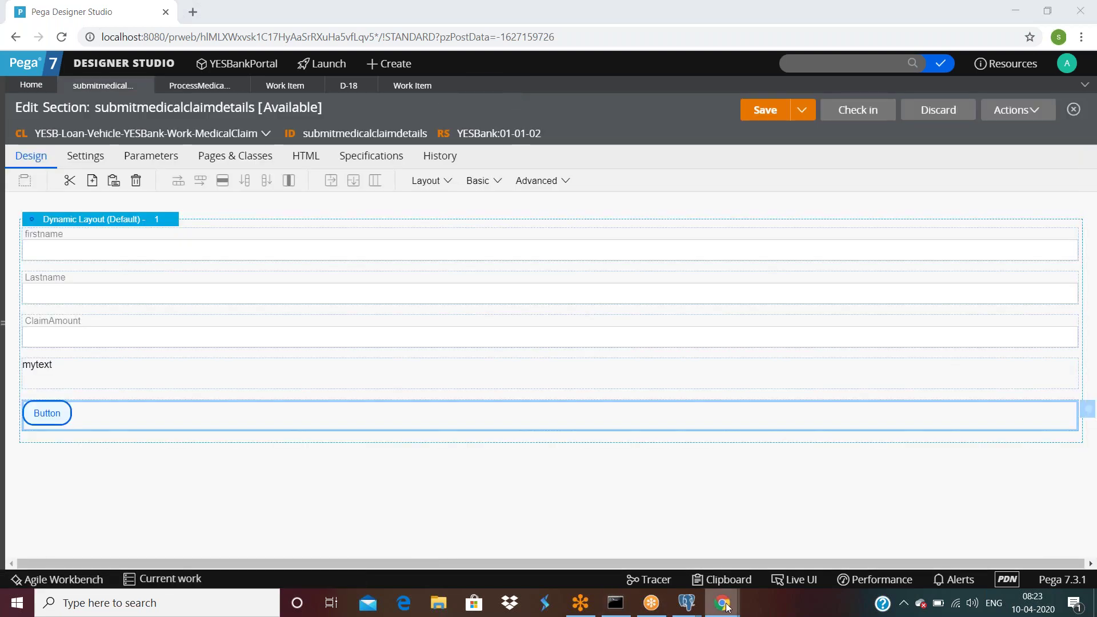
{"action": "mouse_move", "coordinate": [724, 604]}
{"action": "left_click", "coordinate": [861, 491]}
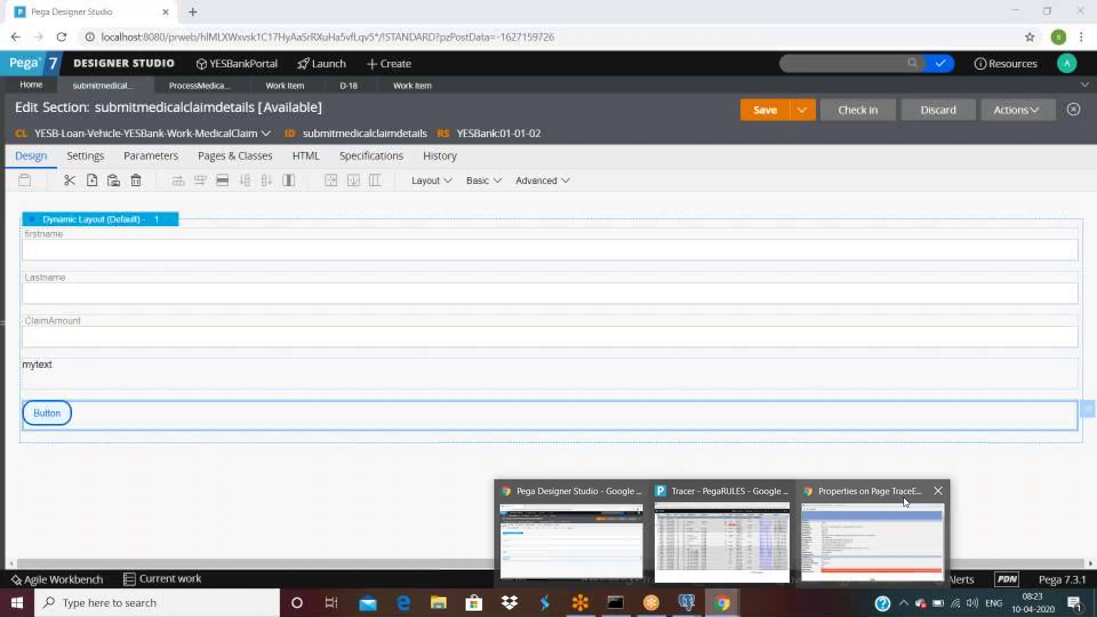
{"action": "left_click", "coordinate": [941, 491]}
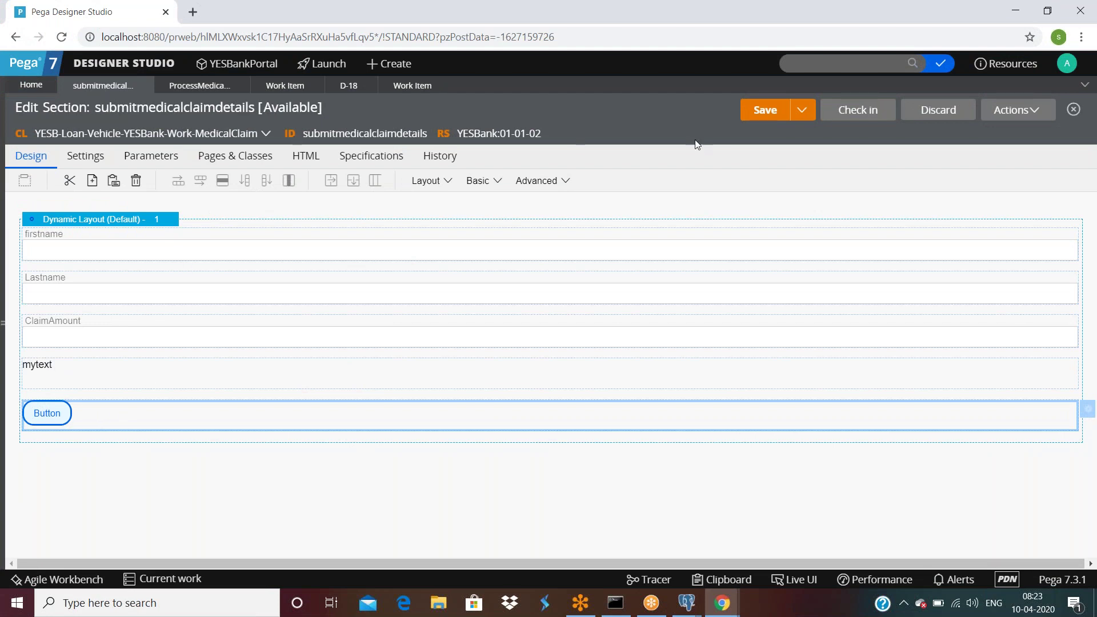
{"action": "left_click", "coordinate": [765, 110]}
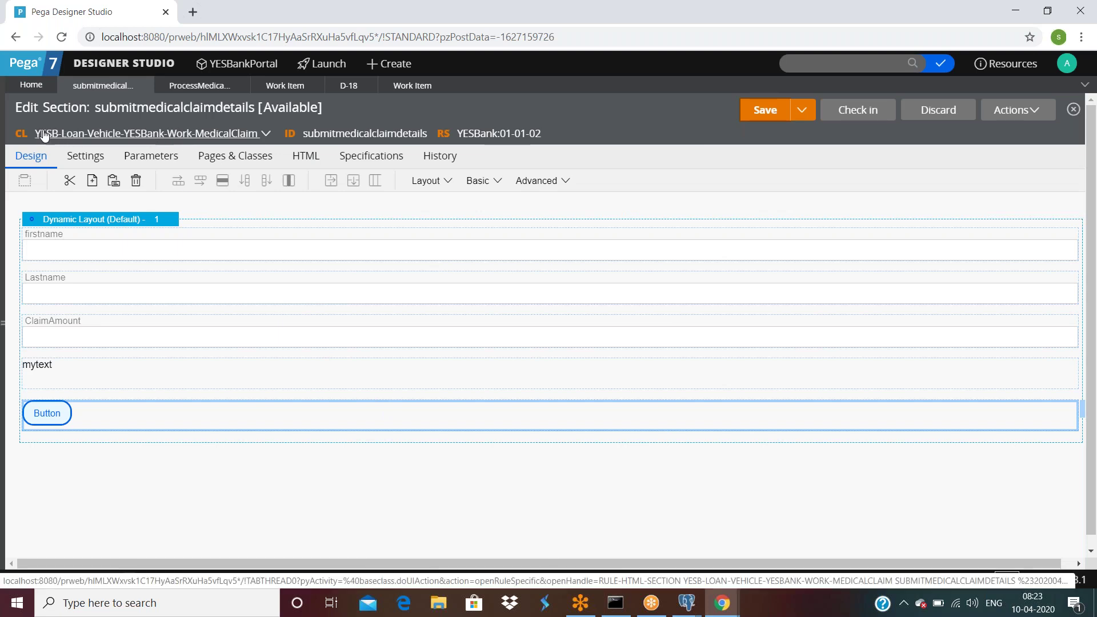
Step: Refresh case D-18, close the Work Item error page beside it, and test the Button
{"action": "left_click", "coordinate": [349, 86]}
{"action": "left_click", "coordinate": [1021, 110]}
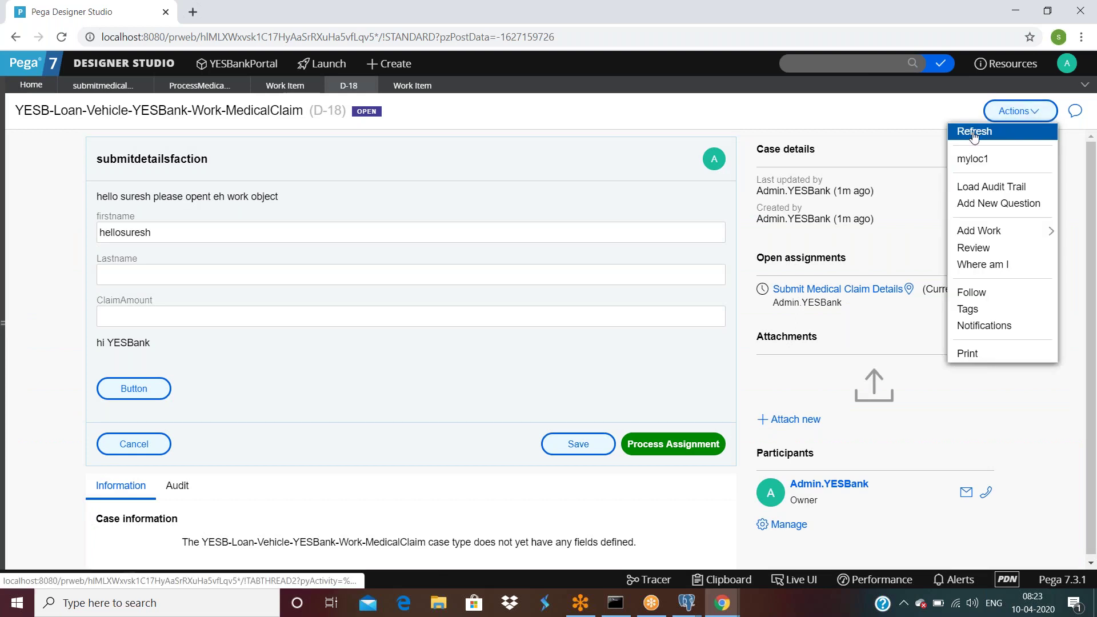
{"action": "left_click", "coordinate": [974, 131]}
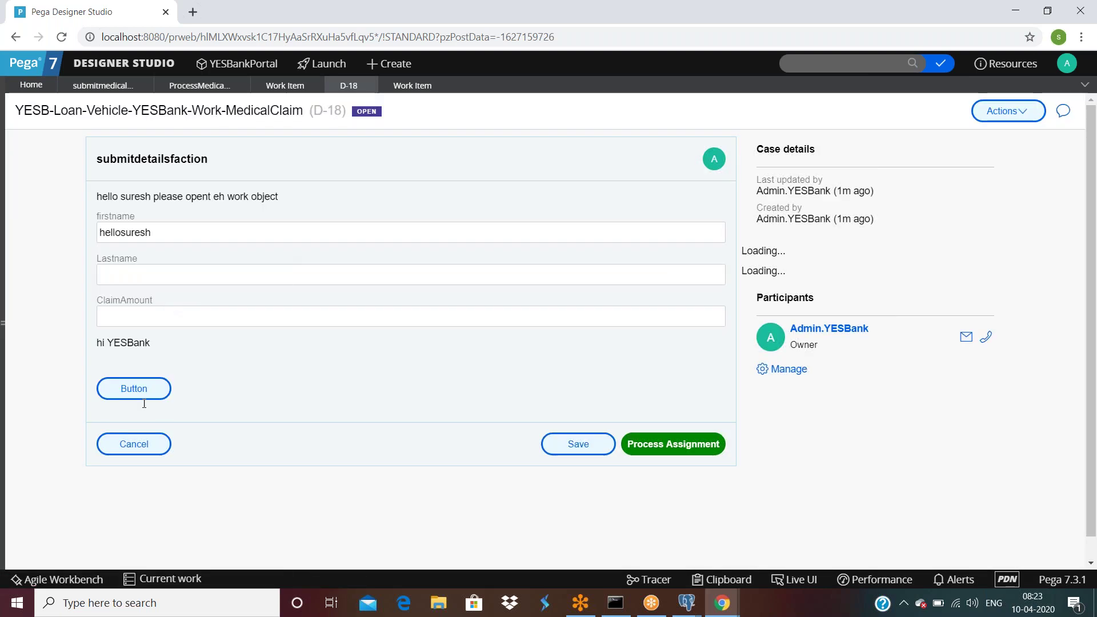
{"action": "left_click", "coordinate": [412, 85]}
{"action": "left_click", "coordinate": [444, 85]}
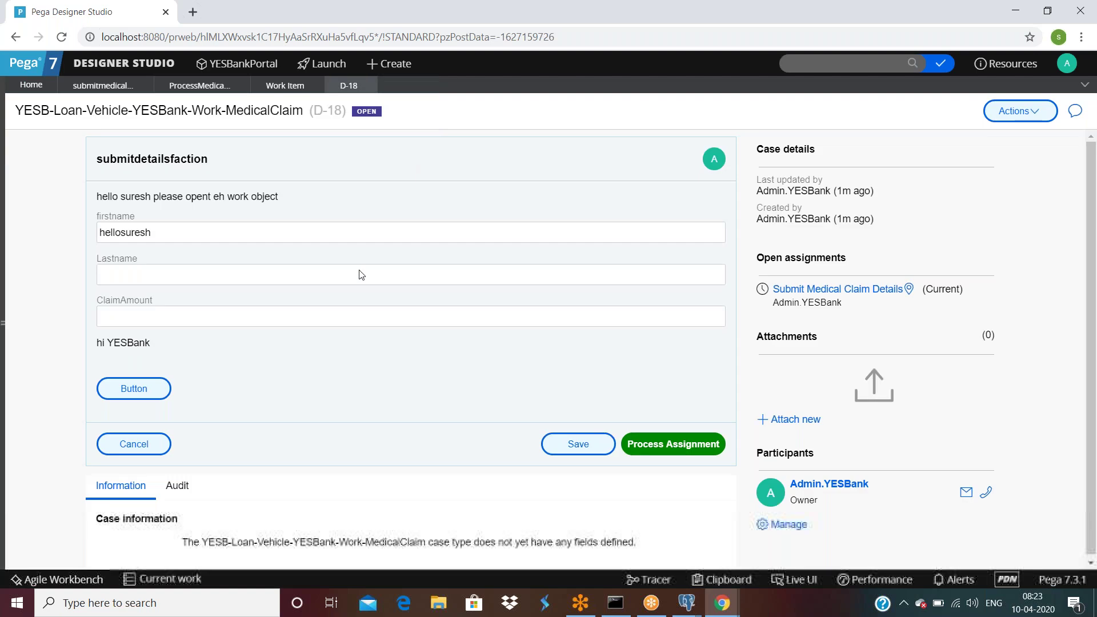
{"action": "left_click", "coordinate": [133, 389]}
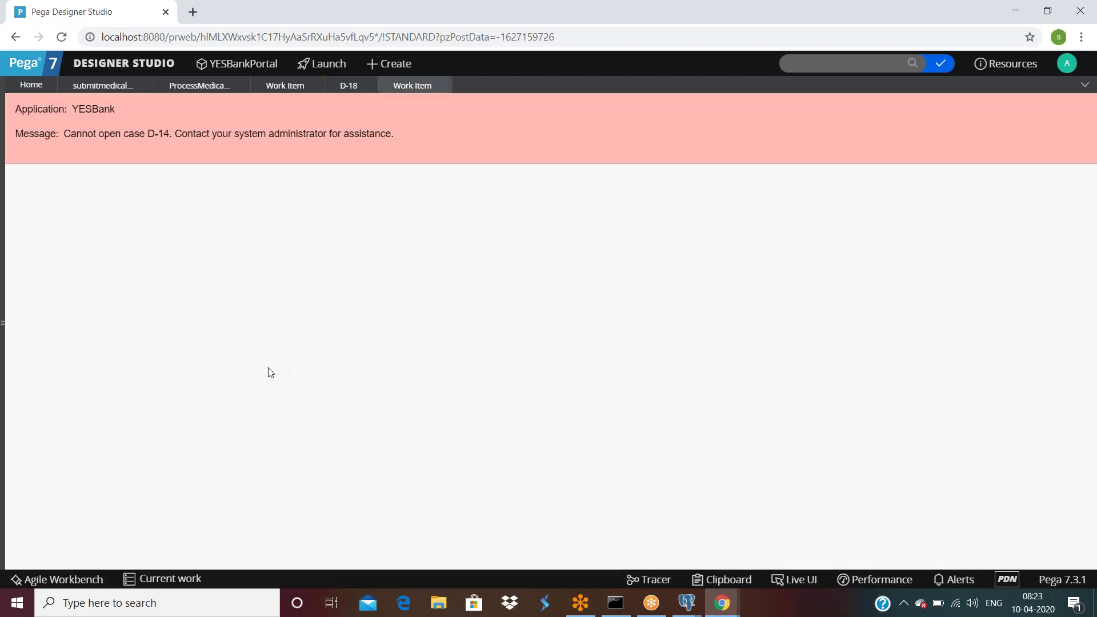
Step: Clear the old events from the Tracer, resume tracing, and minimize its window
{"action": "left_click", "coordinate": [722, 605]}
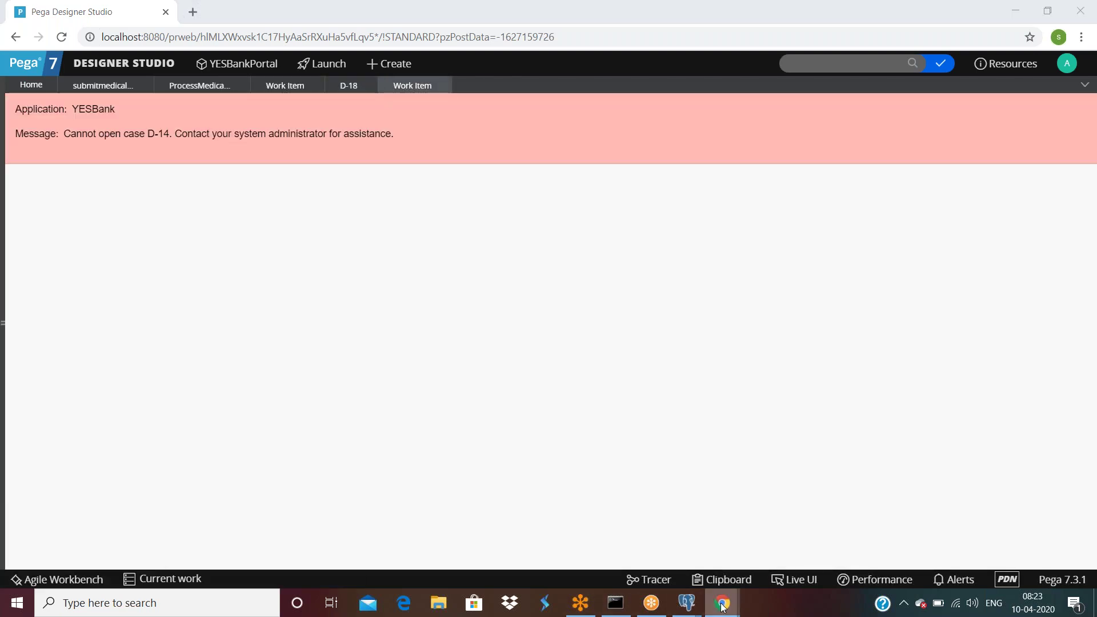
{"action": "left_click", "coordinate": [804, 581]}
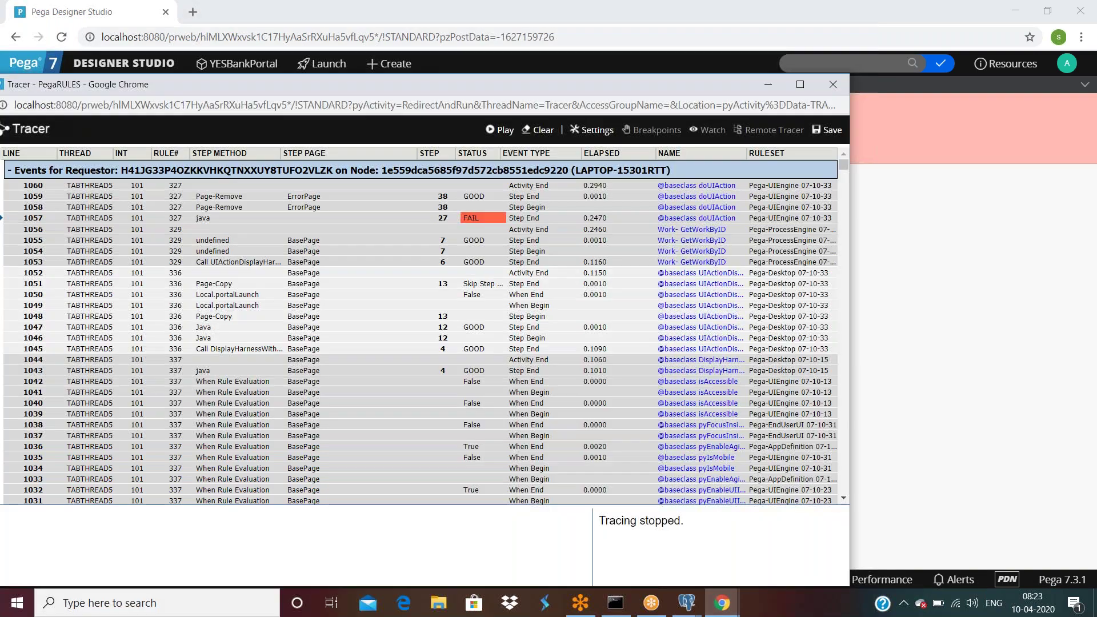
{"action": "left_click", "coordinate": [543, 130]}
{"action": "left_click", "coordinate": [501, 130]}
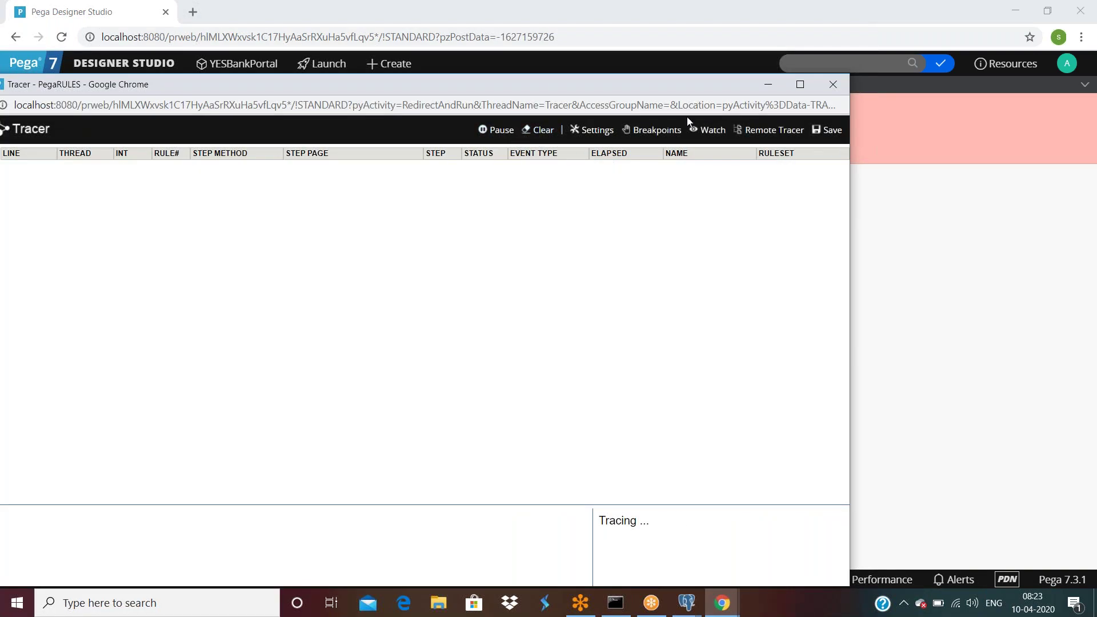
{"action": "left_click", "coordinate": [769, 86]}
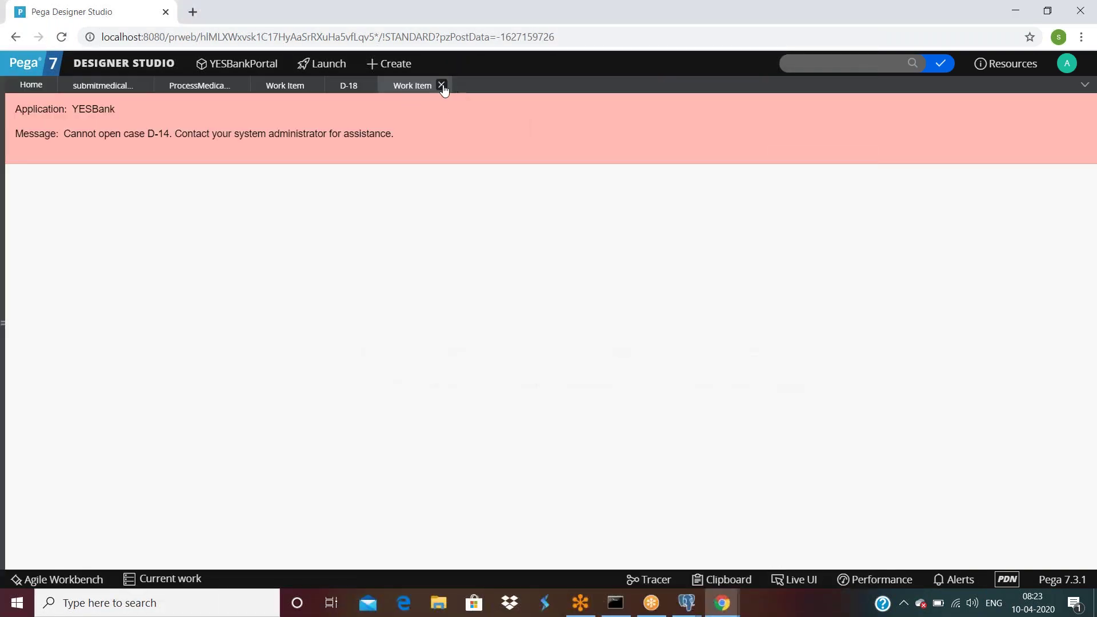
Step: Replace the Work Item error page by running the Button again, and examine the failed doUIAction java step in the Tracer
{"action": "left_click", "coordinate": [444, 85]}
{"action": "left_click", "coordinate": [134, 388]}
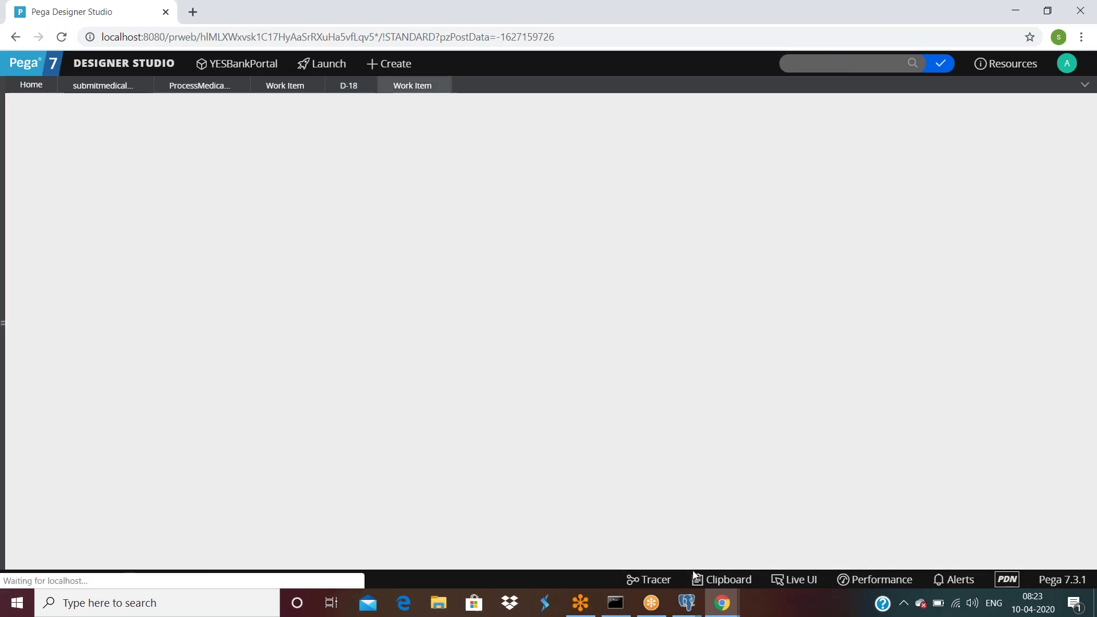
{"action": "mouse_move", "coordinate": [731, 608]}
{"action": "left_click", "coordinate": [816, 574]}
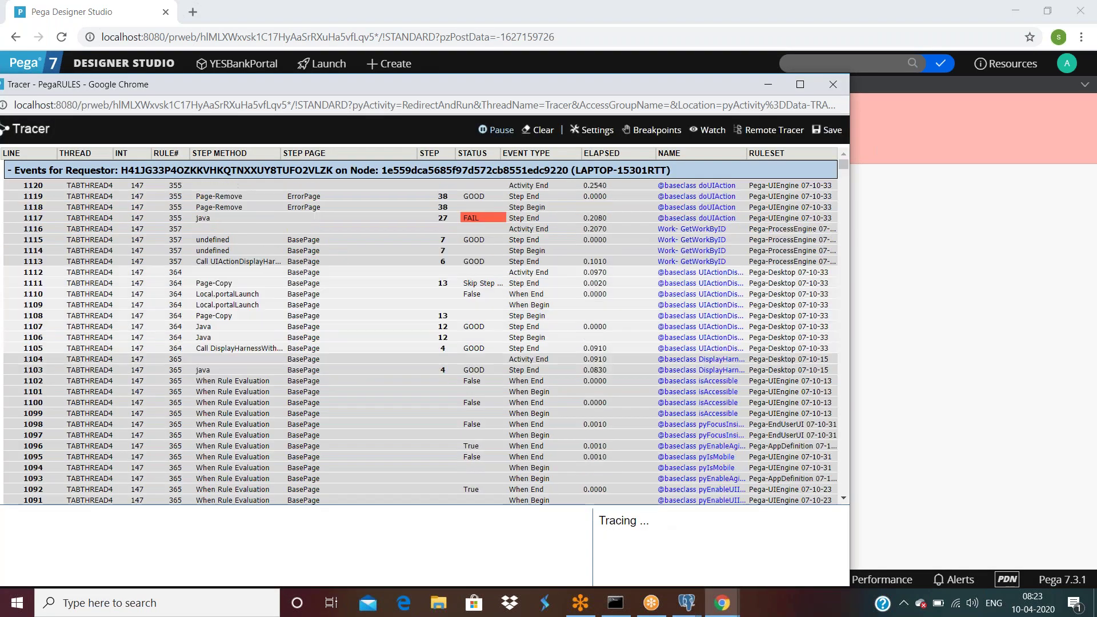
{"action": "left_click", "coordinate": [471, 219]}
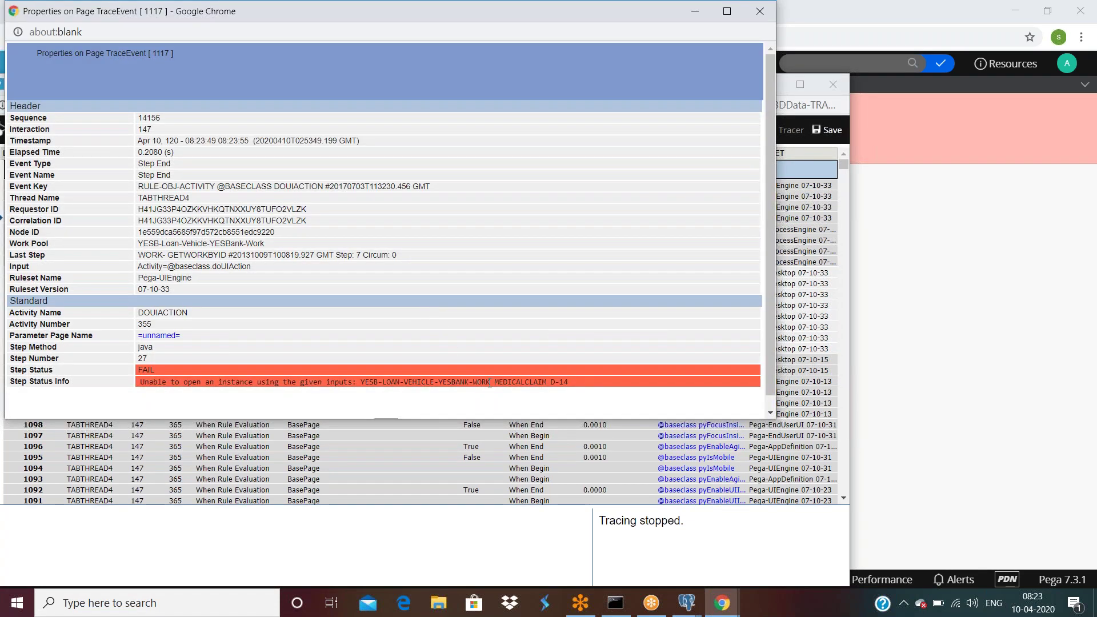
Step: Examine the Step Status Info of the failed java step in the trace event properties, including the work class and case ID
{"action": "left_click_drag", "start_coordinate": [495, 382], "coordinate": [566, 386]}
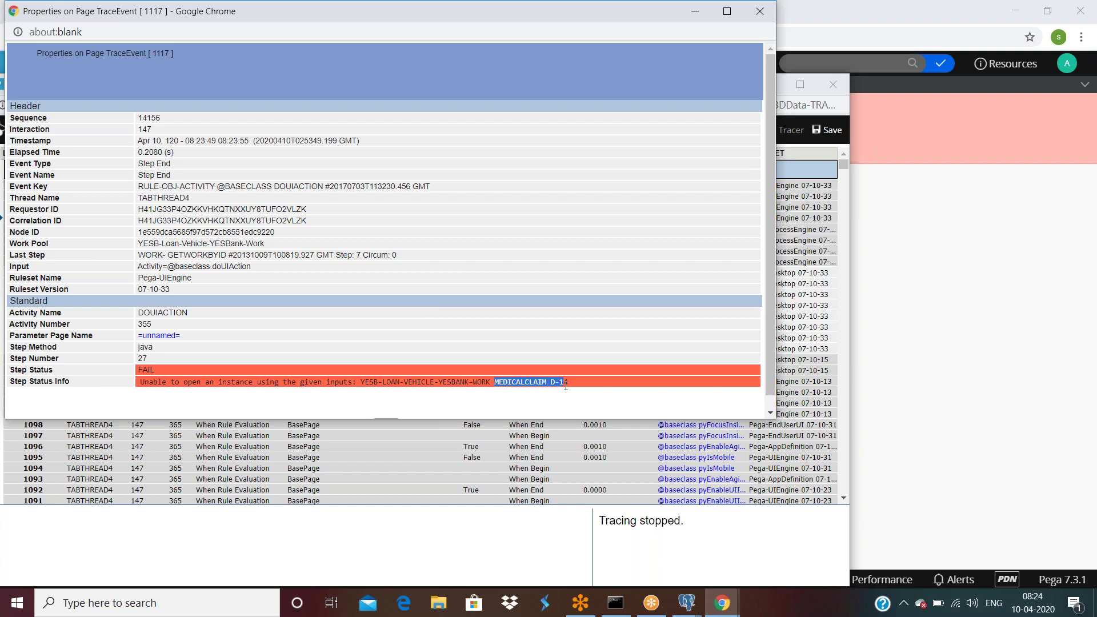
{"action": "triple_click", "coordinate": [566, 387]}
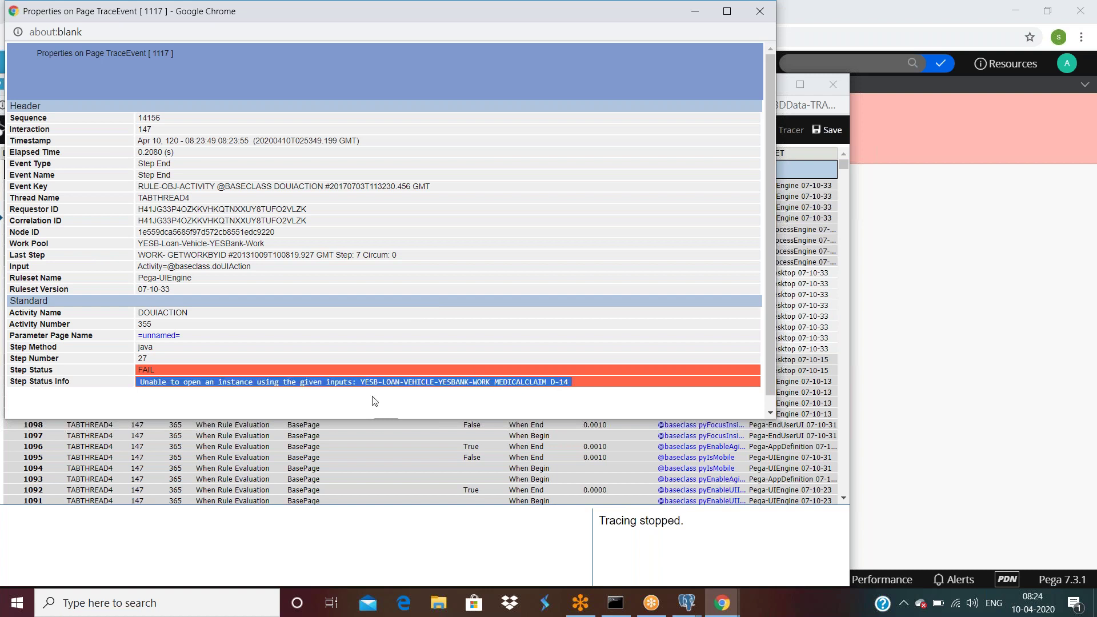
{"action": "left_click", "coordinate": [300, 397]}
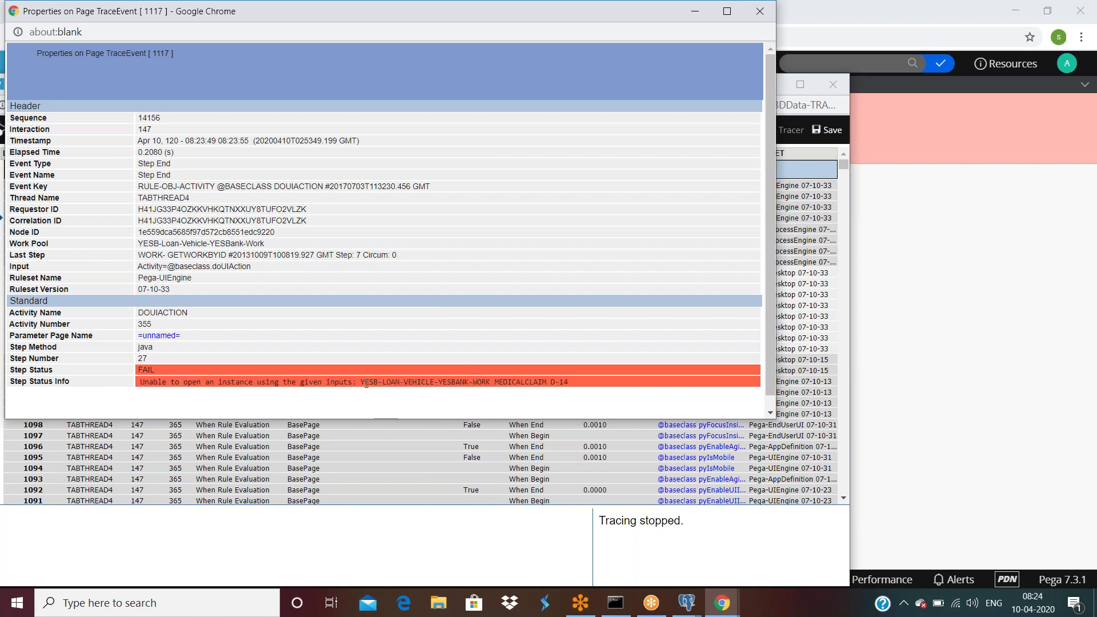
{"action": "triple_click", "coordinate": [493, 380]}
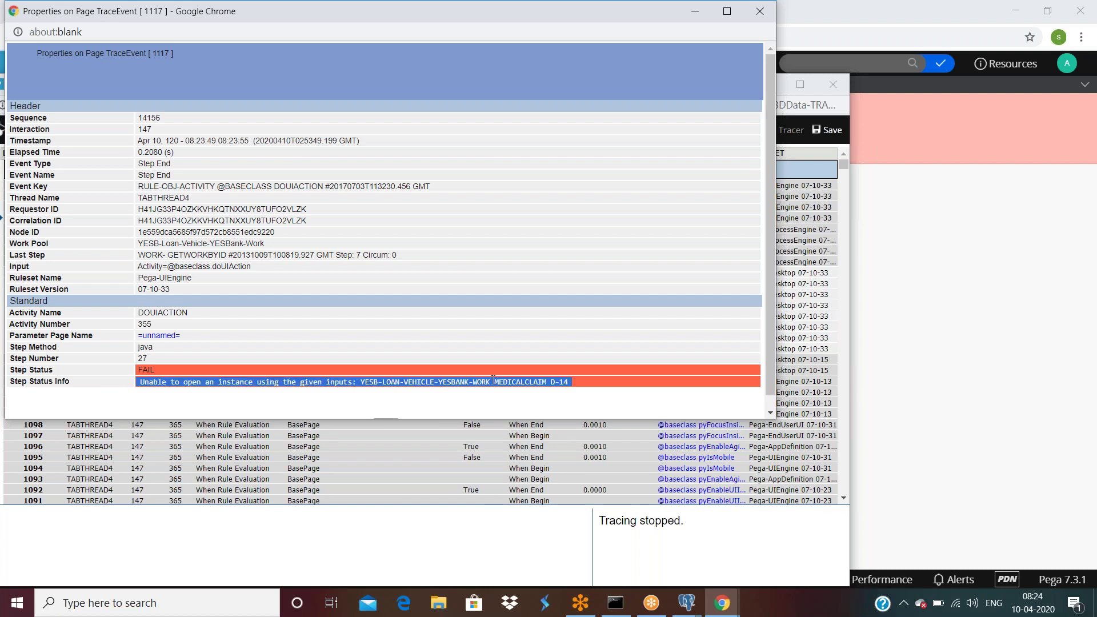
Step: Search the web for "openworkitem in pega" in a new browser tab
{"action": "left_click", "coordinate": [1015, 291]}
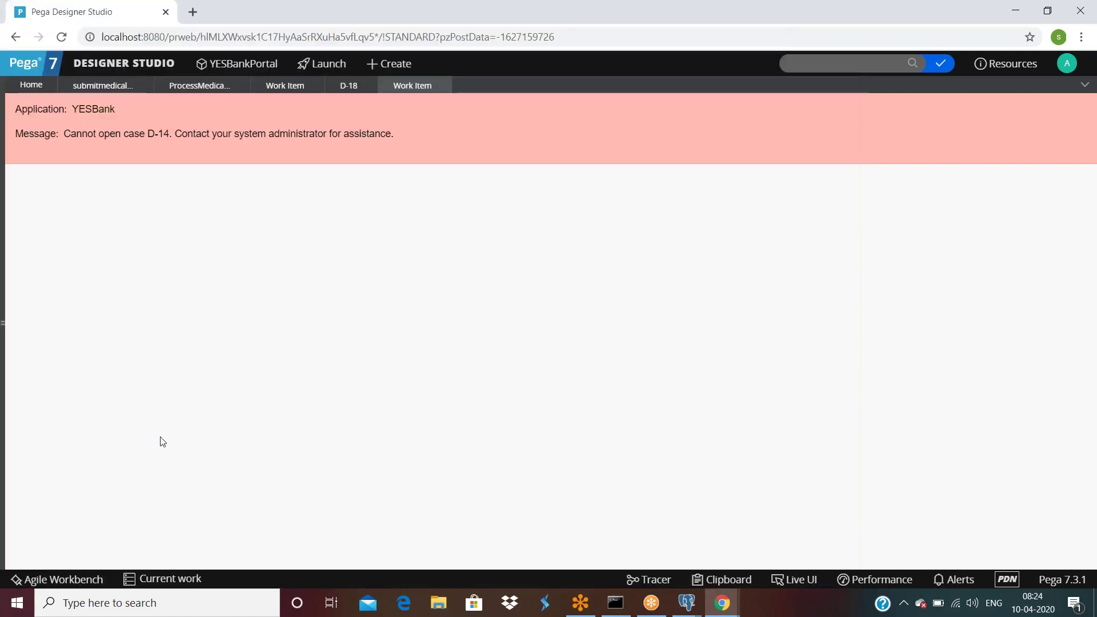
{"action": "left_click", "coordinate": [193, 11]}
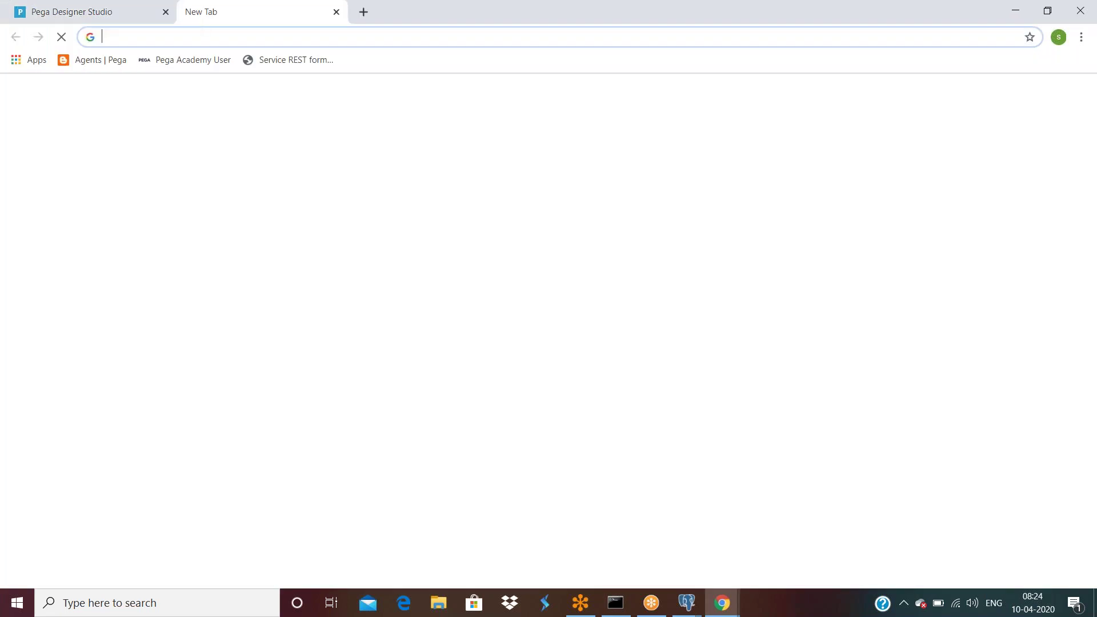
{"action": "type", "text": "openw"}
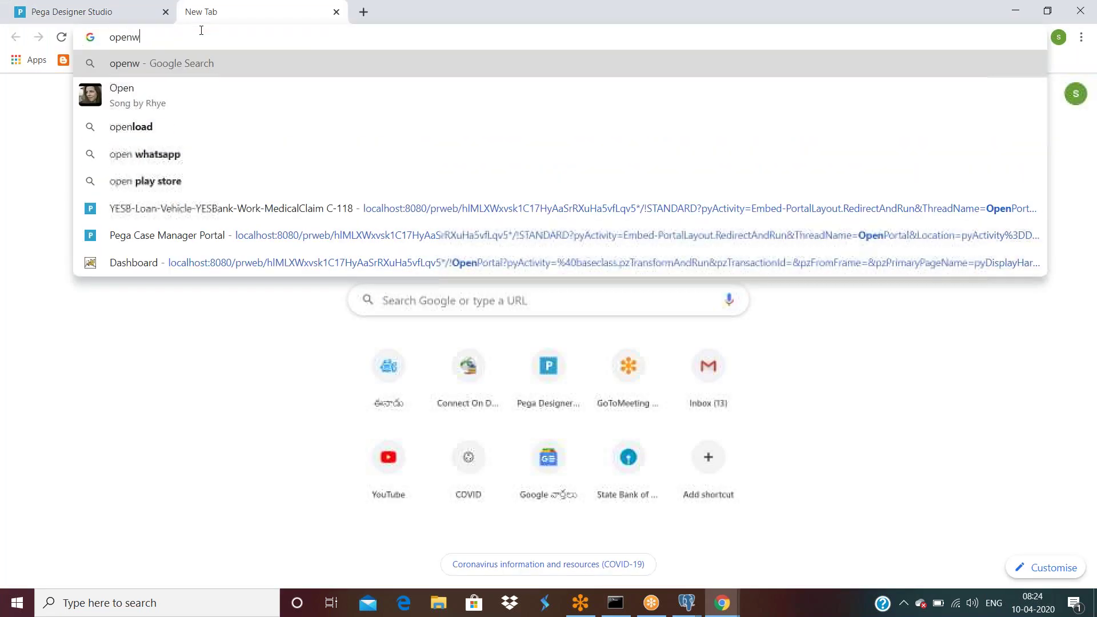
{"action": "type", "text": "orkitem "}
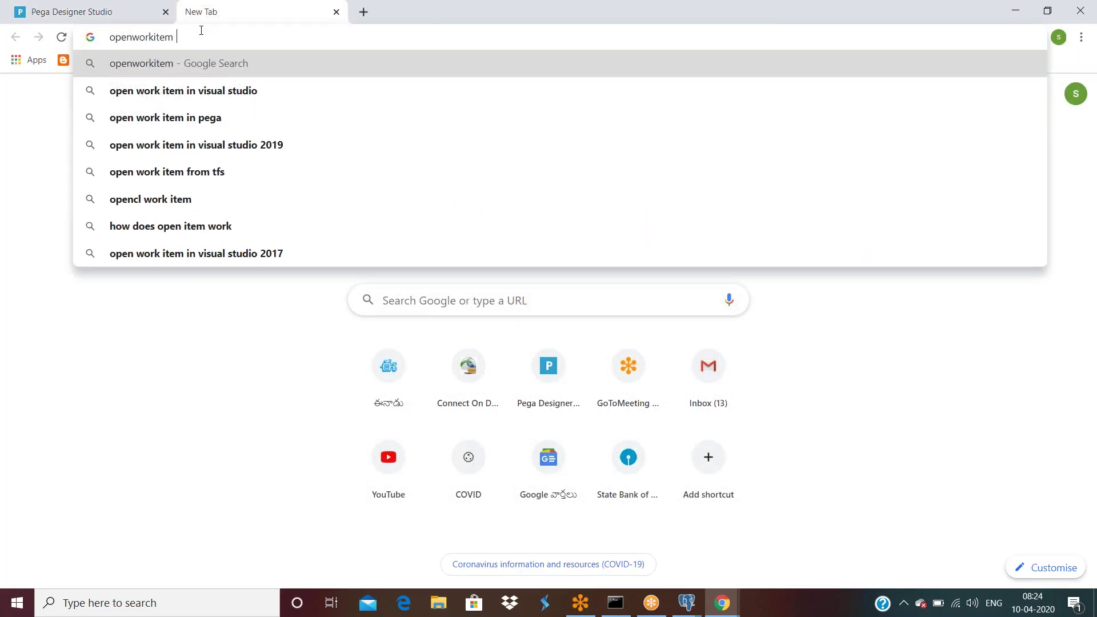
{"action": "type", "text": "in pega"}
{"action": "key", "text": "Return"}
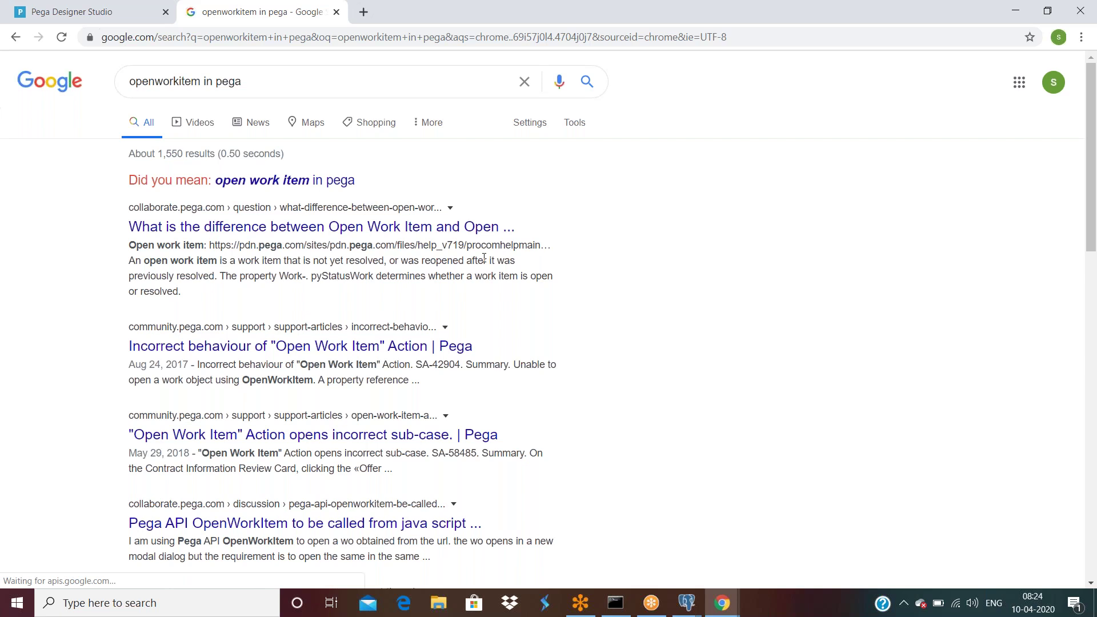
Step: Open the Pega support article on incorrect behaviour of the "Open Work Item" action and read its summary, root cause and resolution
{"action": "left_click", "coordinate": [366, 346]}
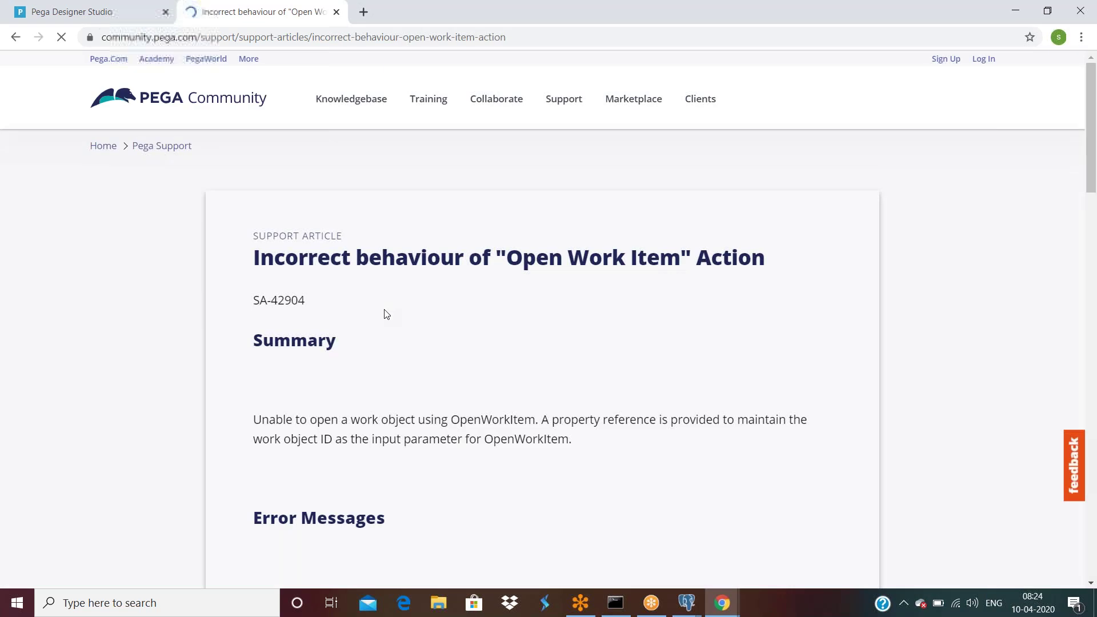
{"action": "scroll", "coordinate": [387, 314], "scroll_direction": "down", "scroll_amount": 1}
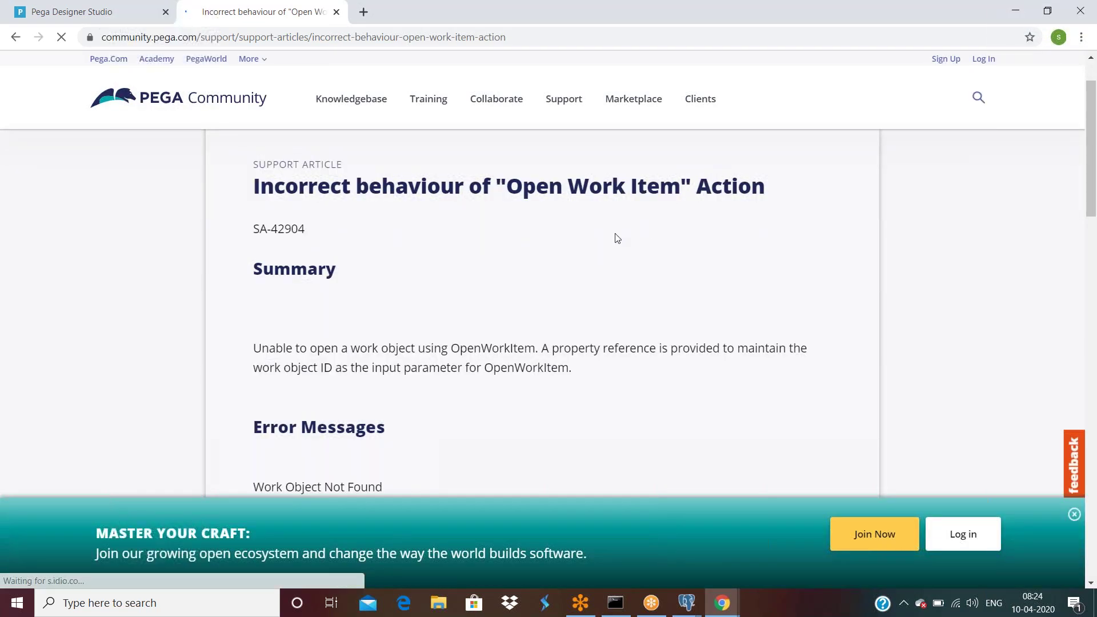
{"action": "scroll", "coordinate": [616, 237], "scroll_direction": "down", "scroll_amount": 2}
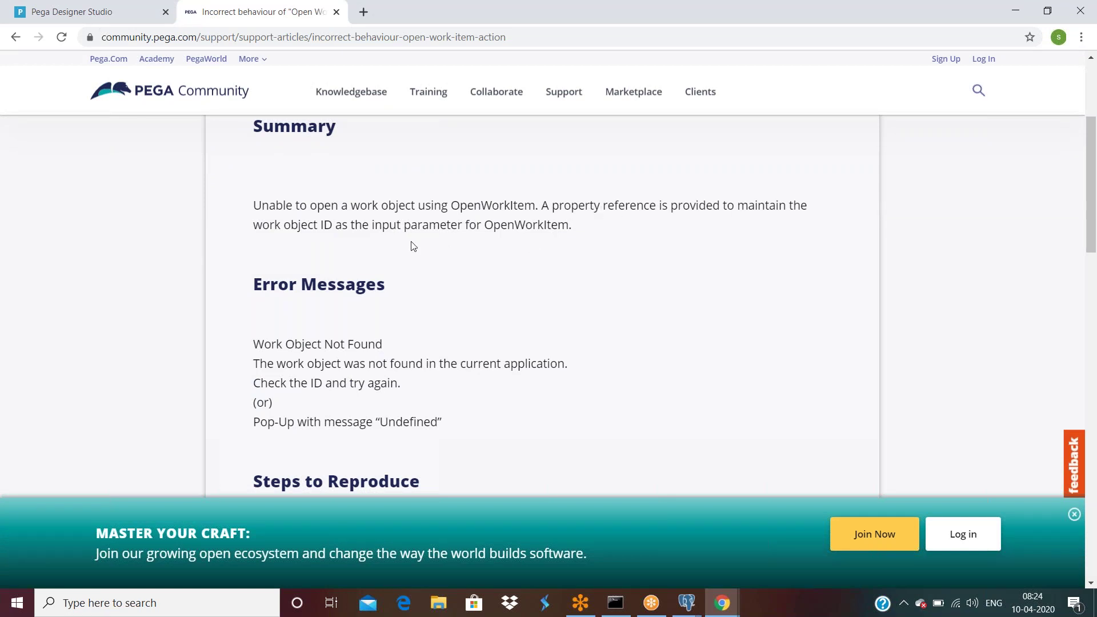
{"action": "scroll", "coordinate": [536, 265], "scroll_direction": "down", "scroll_amount": 4}
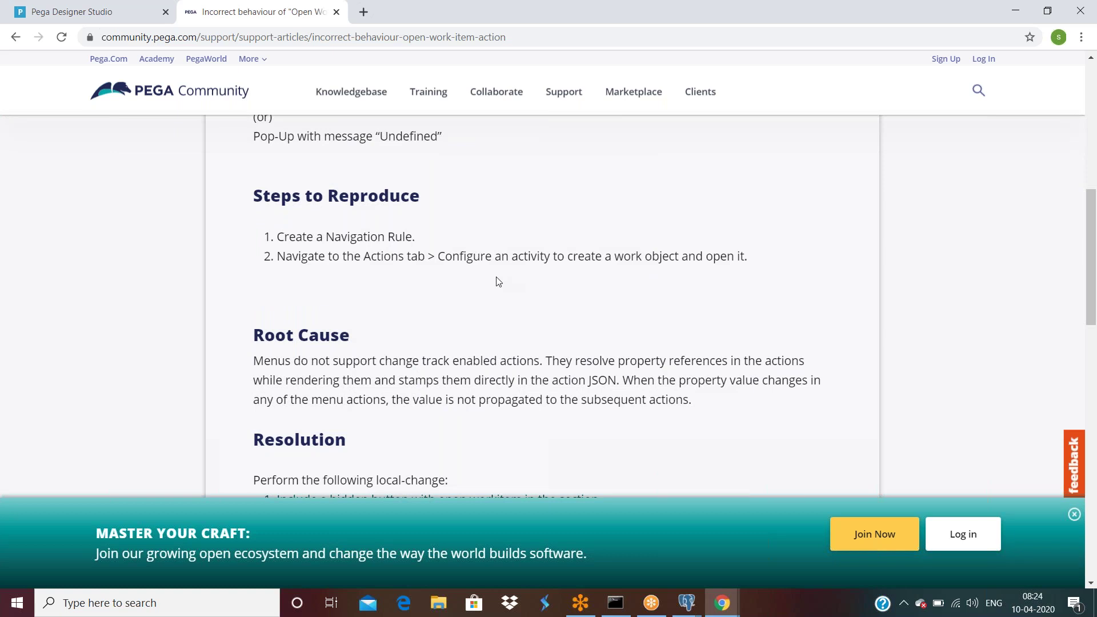
{"action": "scroll", "coordinate": [496, 280], "scroll_direction": "down", "scroll_amount": 3}
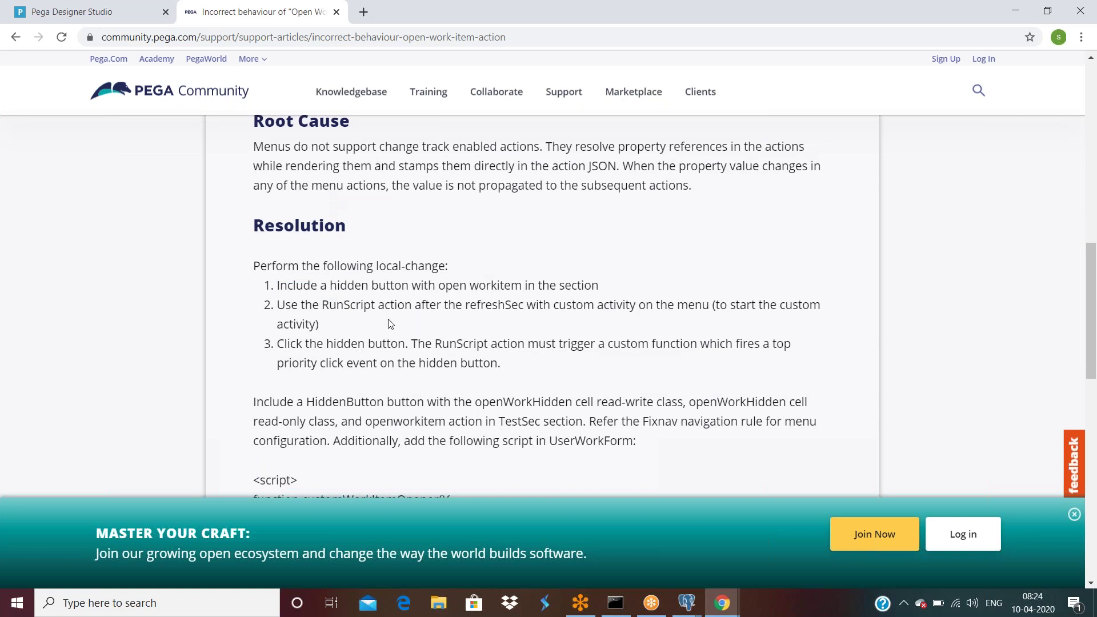
{"action": "scroll", "coordinate": [390, 324], "scroll_direction": "down", "scroll_amount": 12}
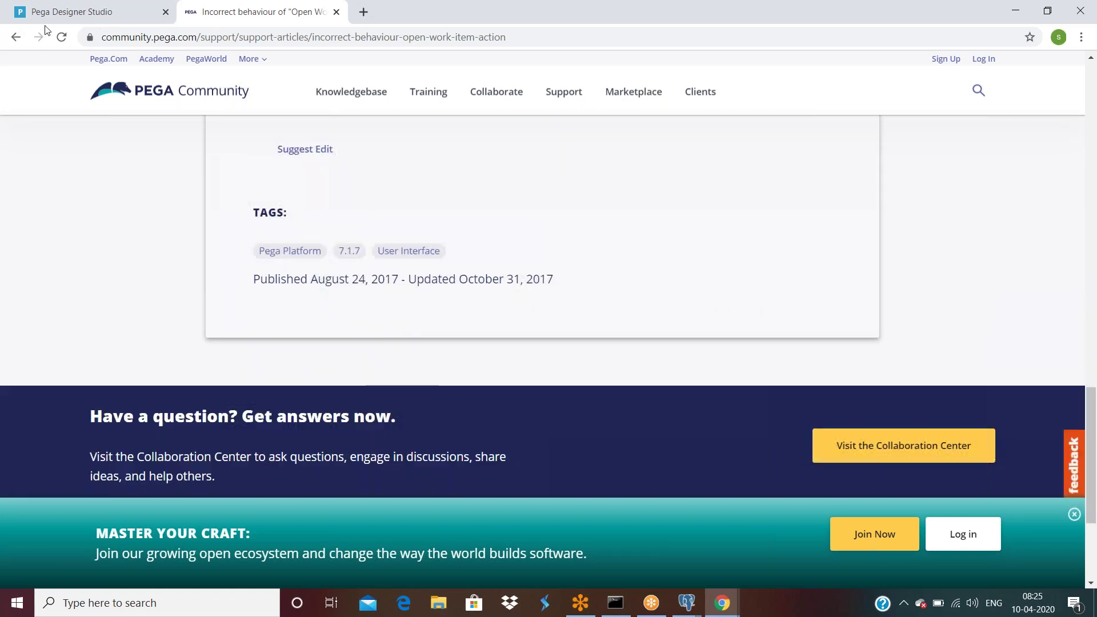
Step: Return to the search results and read the Pega discussion on the difference between Open Work Item and Open Selected Item actions
{"action": "left_click", "coordinate": [15, 37]}
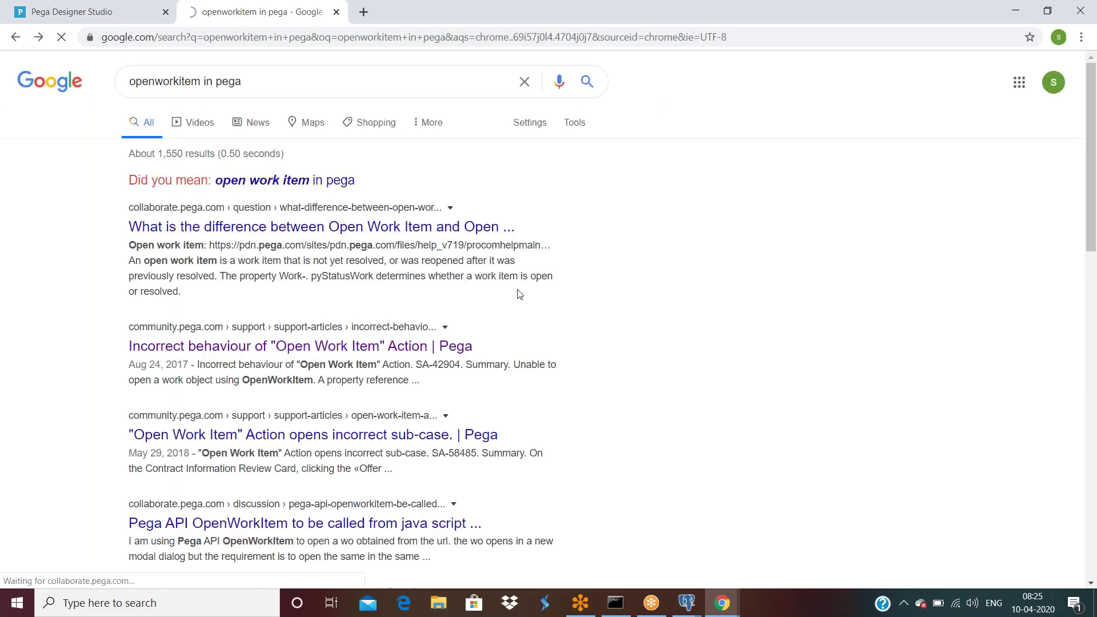
{"action": "scroll", "coordinate": [518, 296], "scroll_direction": "down", "scroll_amount": 4}
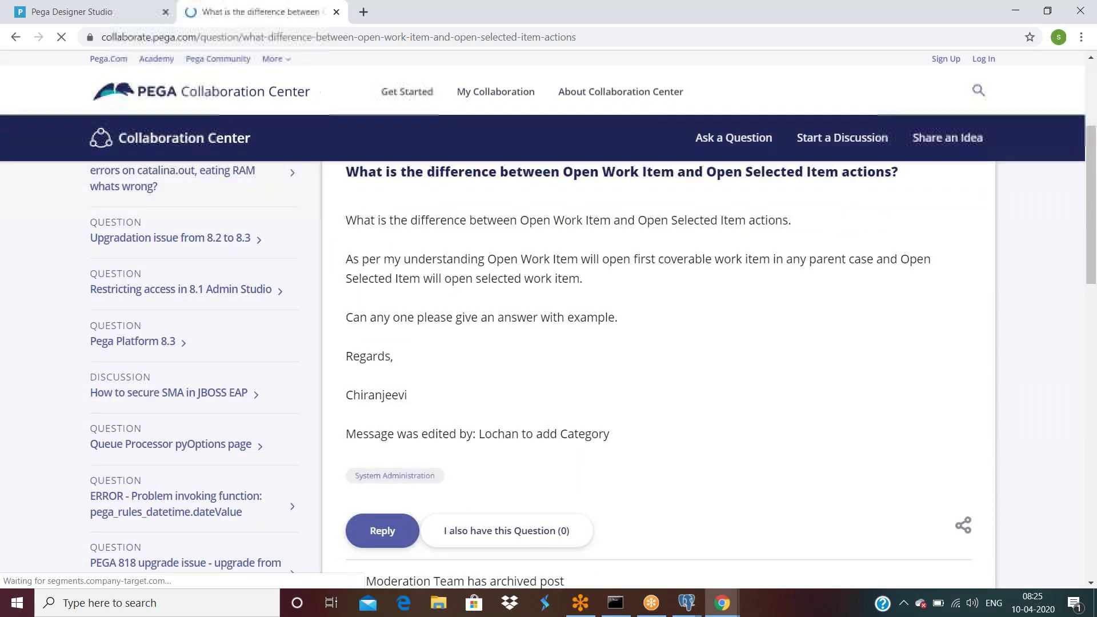
{"action": "scroll", "coordinate": [658, 371], "scroll_direction": "down", "scroll_amount": 8}
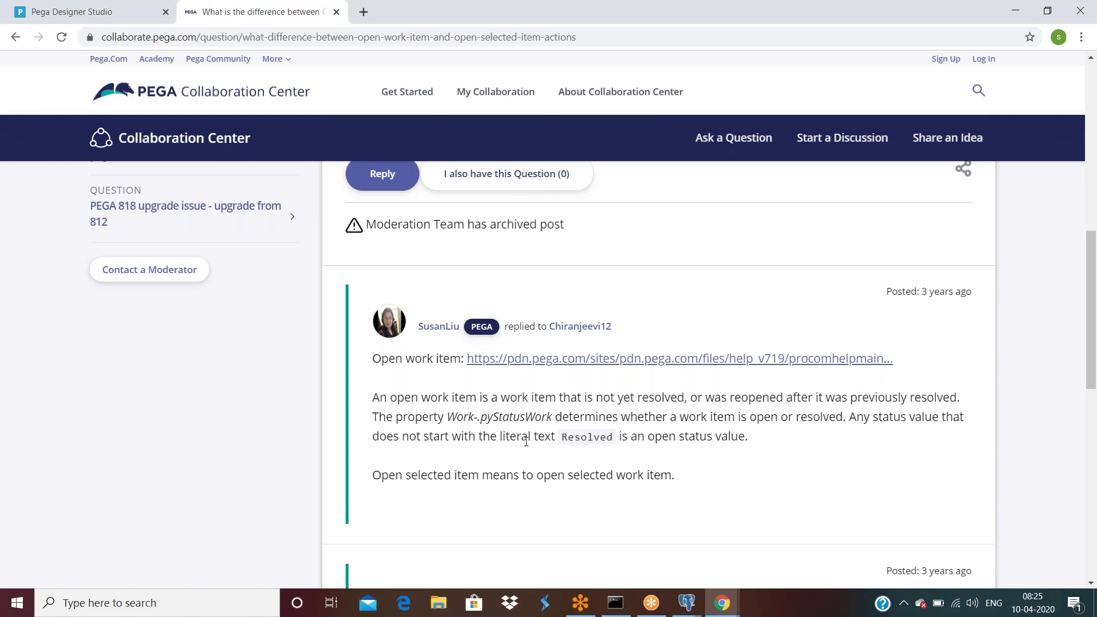
{"action": "scroll", "coordinate": [526, 441], "scroll_direction": "down", "scroll_amount": 6}
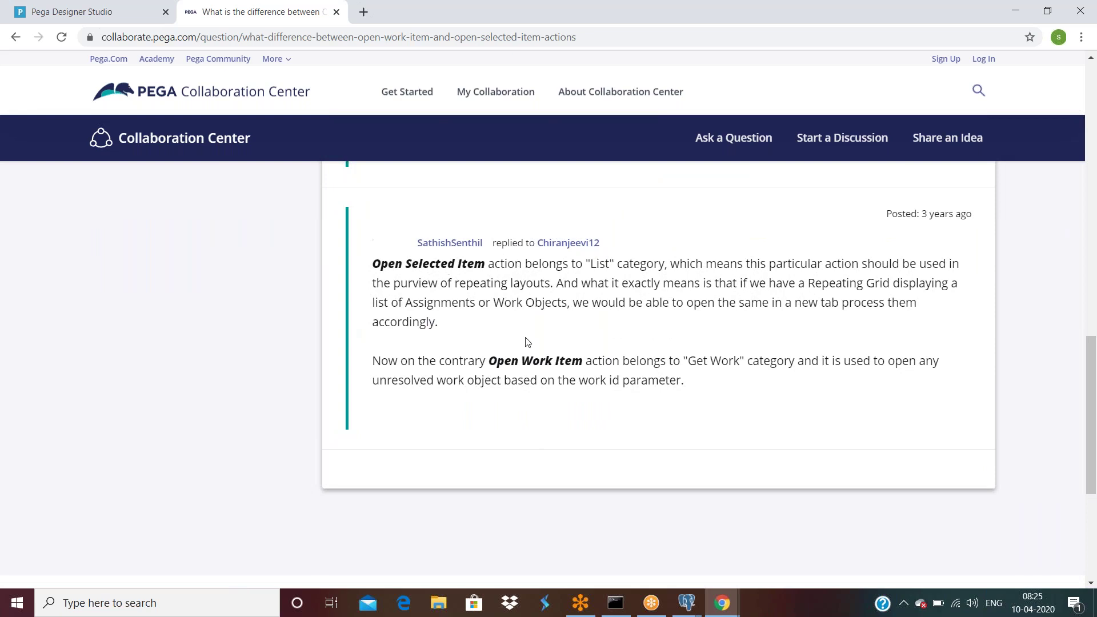
{"action": "scroll", "coordinate": [526, 342], "scroll_direction": "down", "scroll_amount": 3}
{"action": "scroll", "coordinate": [525, 343], "scroll_direction": "up", "scroll_amount": 3}
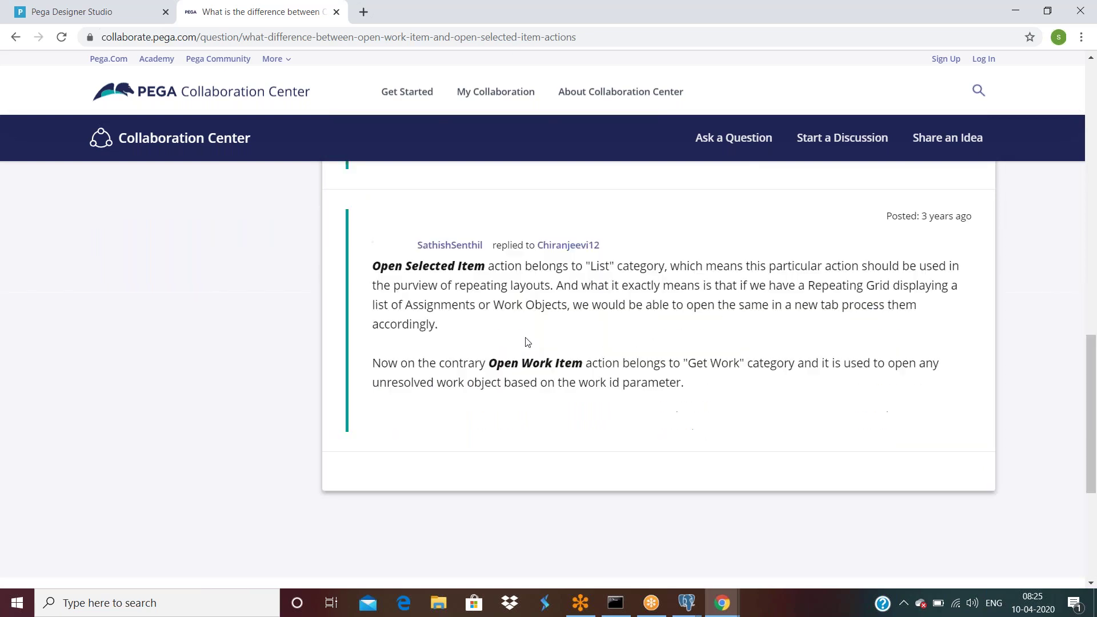
Step: Go back to the search results and search for "pega open work item" instead
{"action": "left_click", "coordinate": [15, 36]}
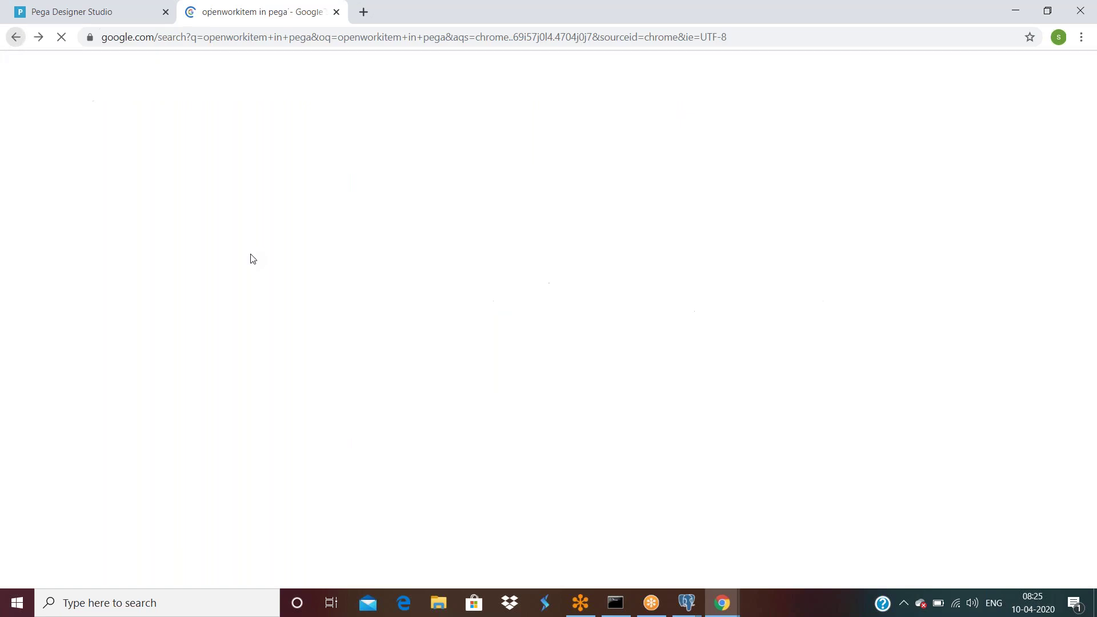
{"action": "left_click", "coordinate": [267, 90]}
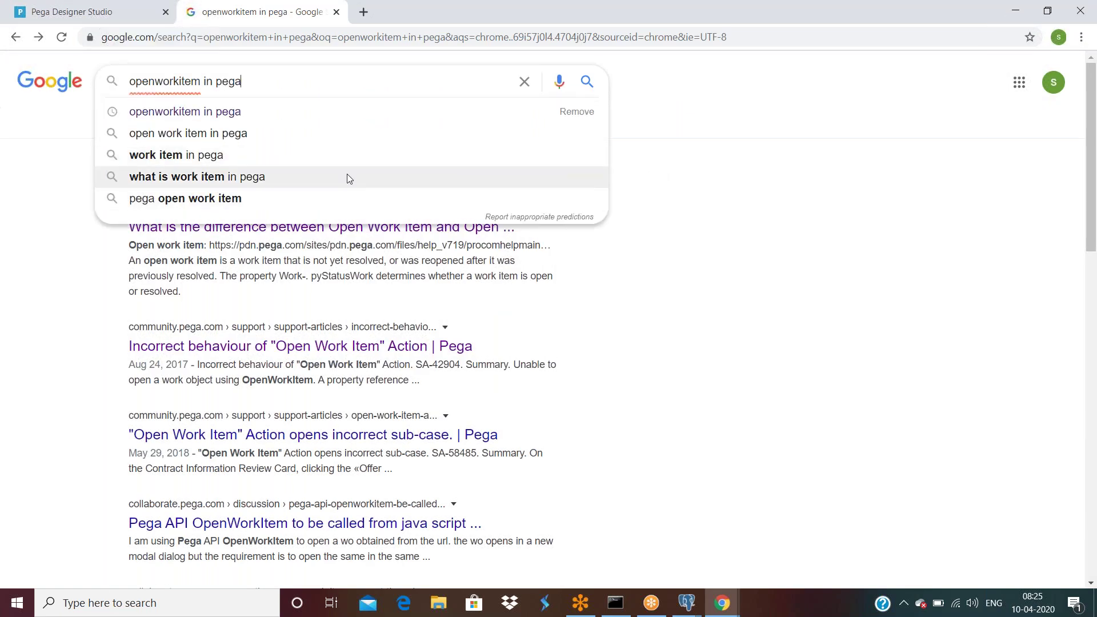
{"action": "left_click", "coordinate": [518, 196]}
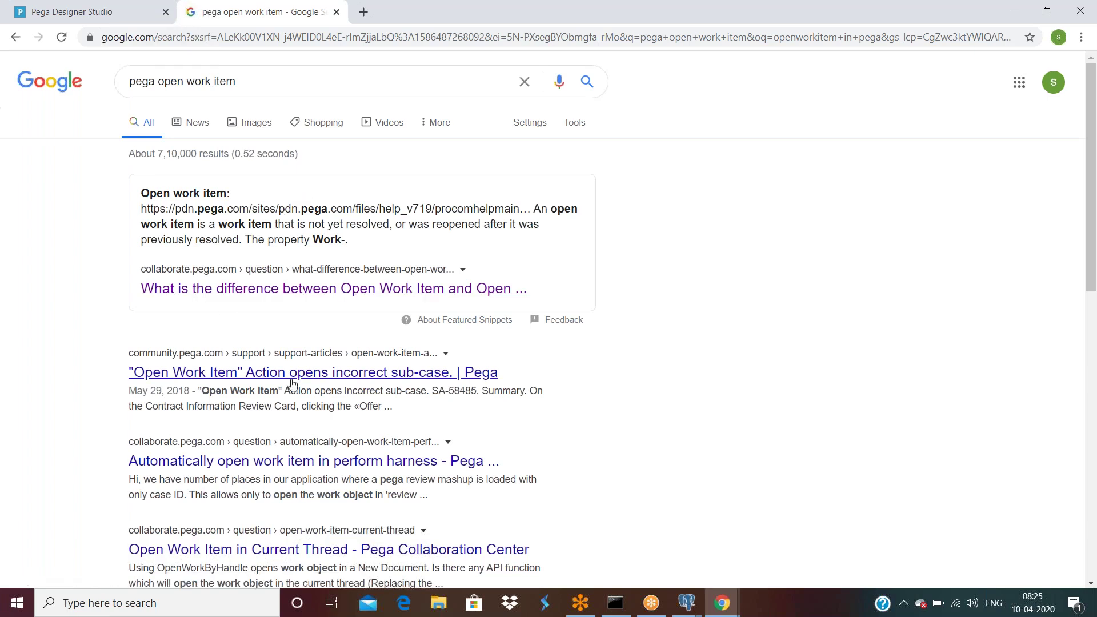
Step: Open the support article about the "Open Work Item" action opening an incorrect sub-case and read its summary and reproduction steps
{"action": "left_click", "coordinate": [355, 381]}
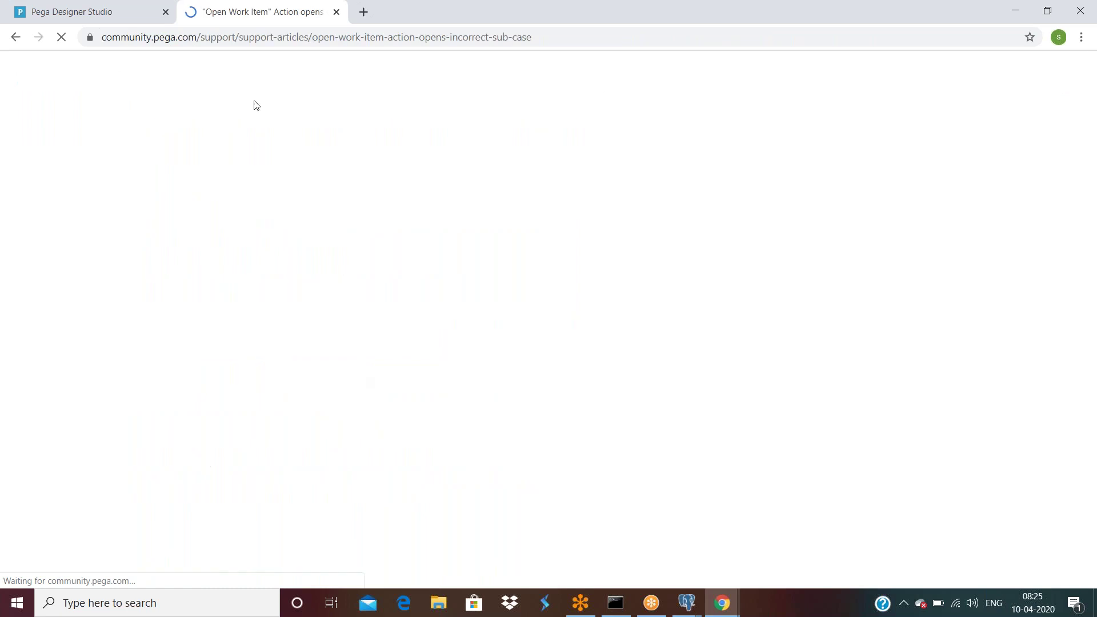
{"action": "left_click", "coordinate": [128, 12]}
{"action": "left_click", "coordinate": [199, 17]}
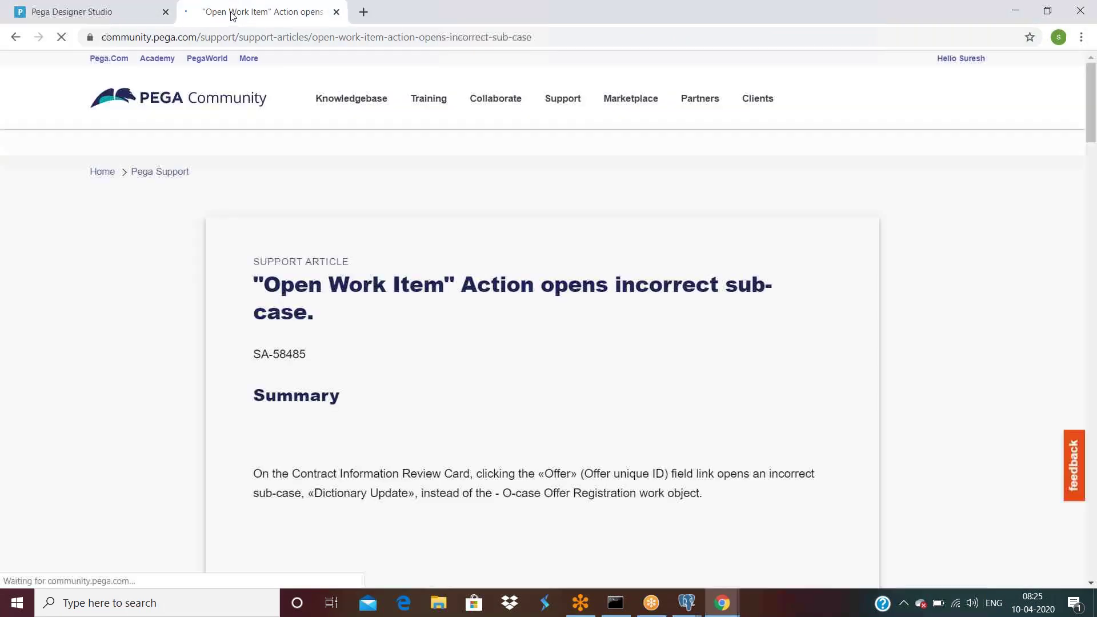
{"action": "scroll", "coordinate": [393, 329], "scroll_direction": "down", "scroll_amount": 3}
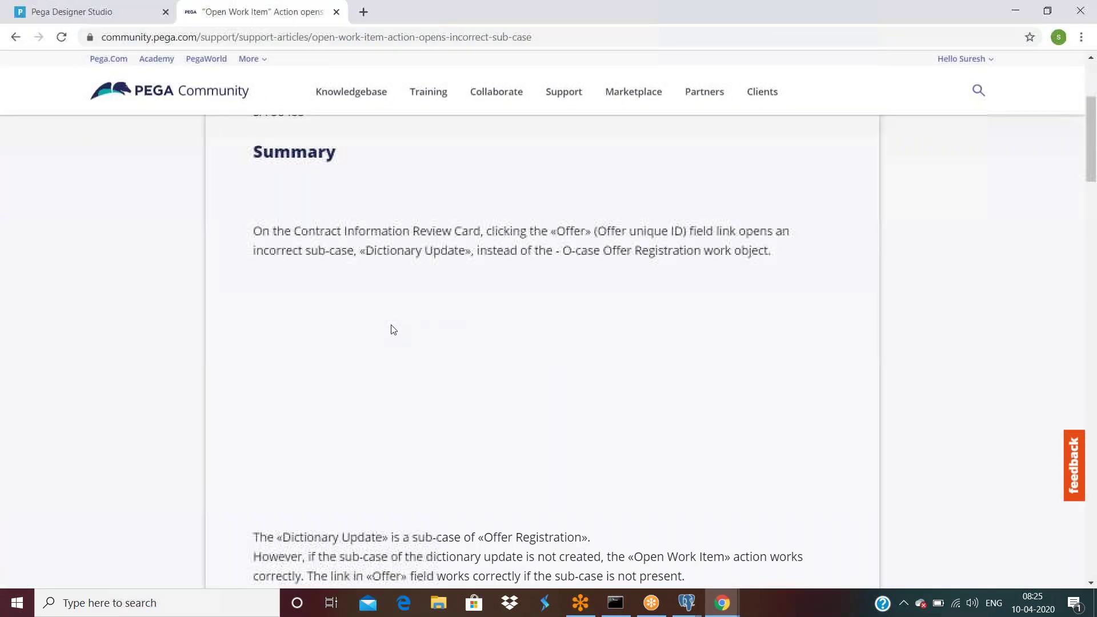
{"action": "scroll", "coordinate": [393, 330], "scroll_direction": "down", "scroll_amount": 5}
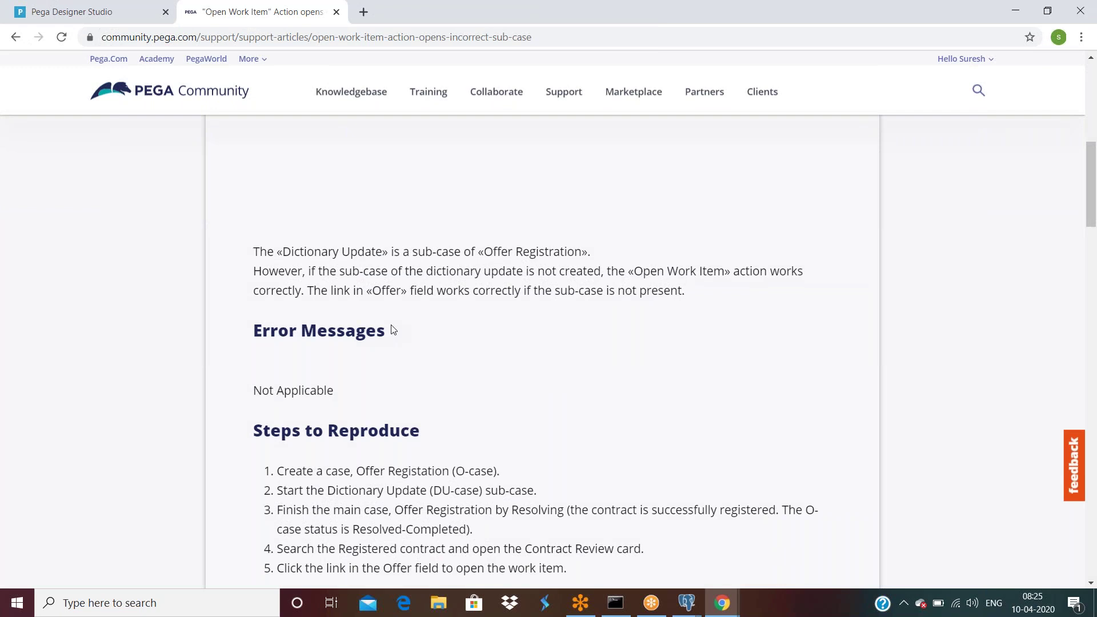
{"action": "scroll", "coordinate": [392, 328], "scroll_direction": "down", "scroll_amount": 1}
Step: Switch back to Pega Designer Studio and expand the Open Work Item action of the Button in the submitmedicalclaimdetails section
{"action": "left_click", "coordinate": [116, 17]}
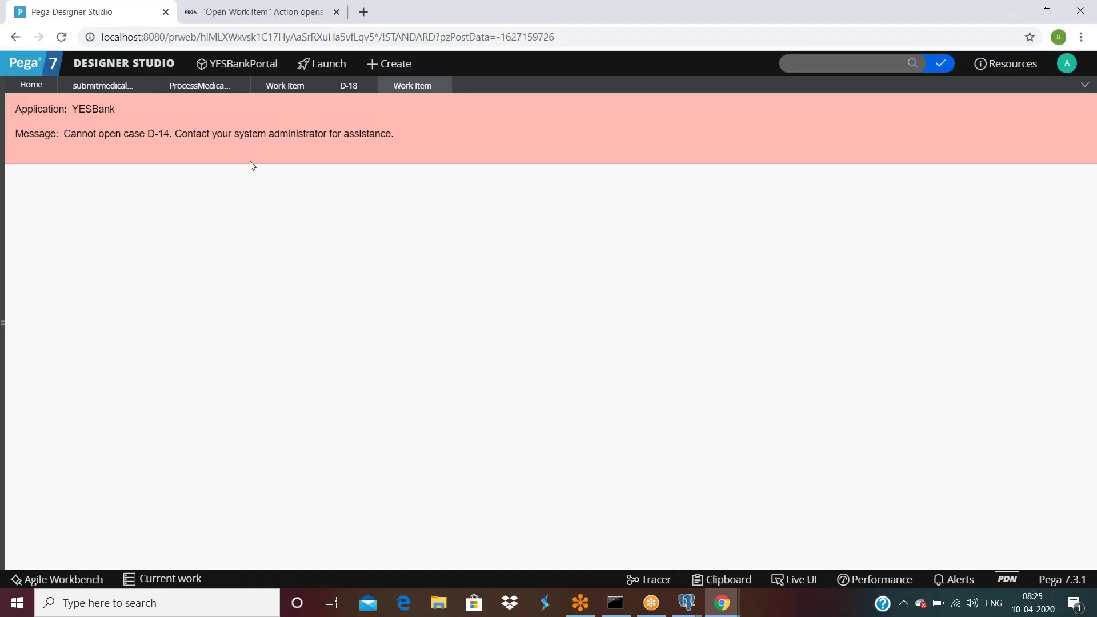
{"action": "left_click", "coordinate": [86, 90]}
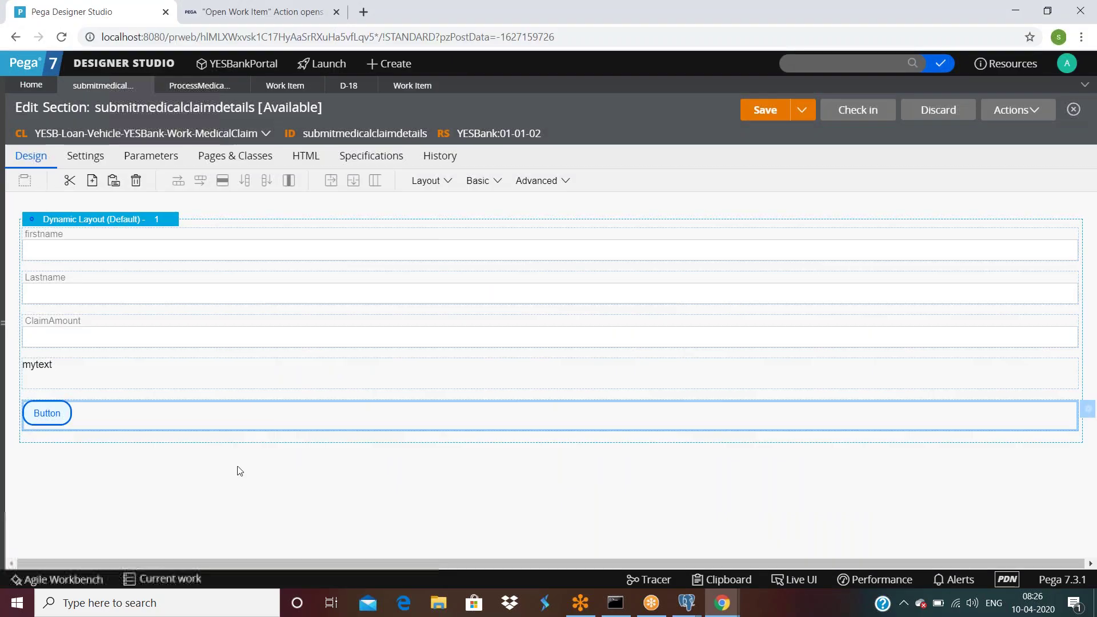
{"action": "double_click", "coordinate": [216, 408]}
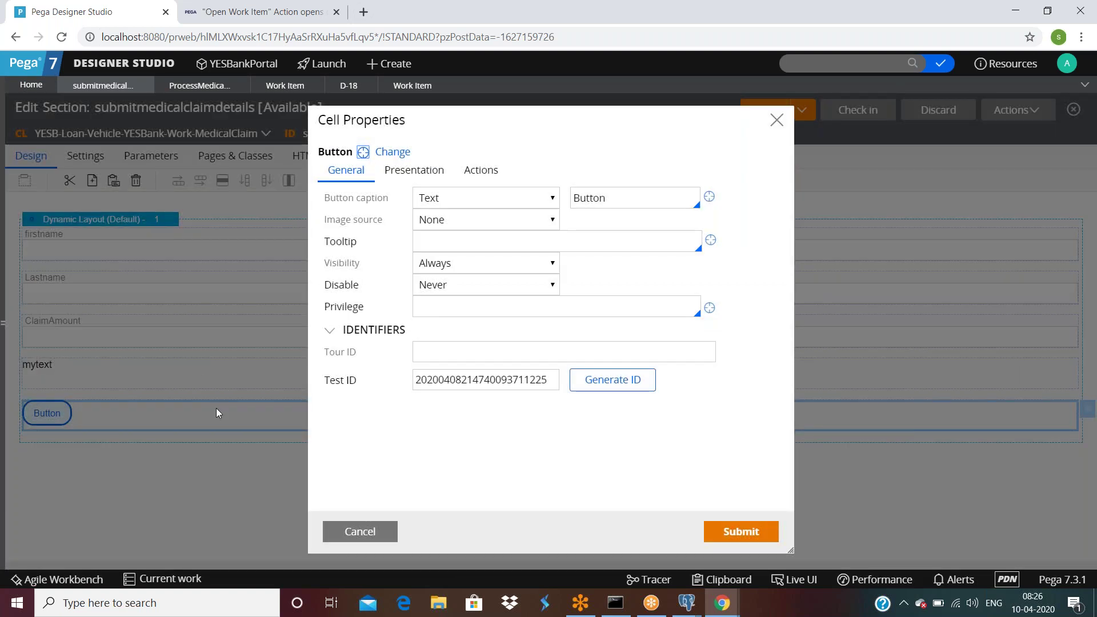
{"action": "left_click", "coordinate": [498, 172]}
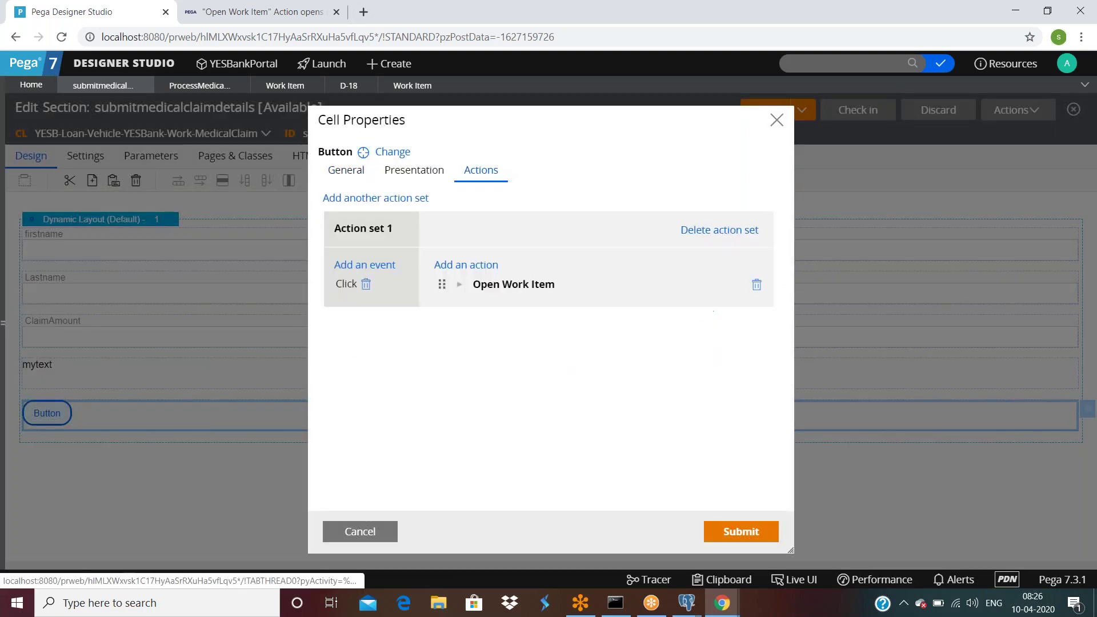
{"action": "left_click", "coordinate": [346, 170]}
{"action": "left_click", "coordinate": [482, 171]}
{"action": "left_click", "coordinate": [460, 284]}
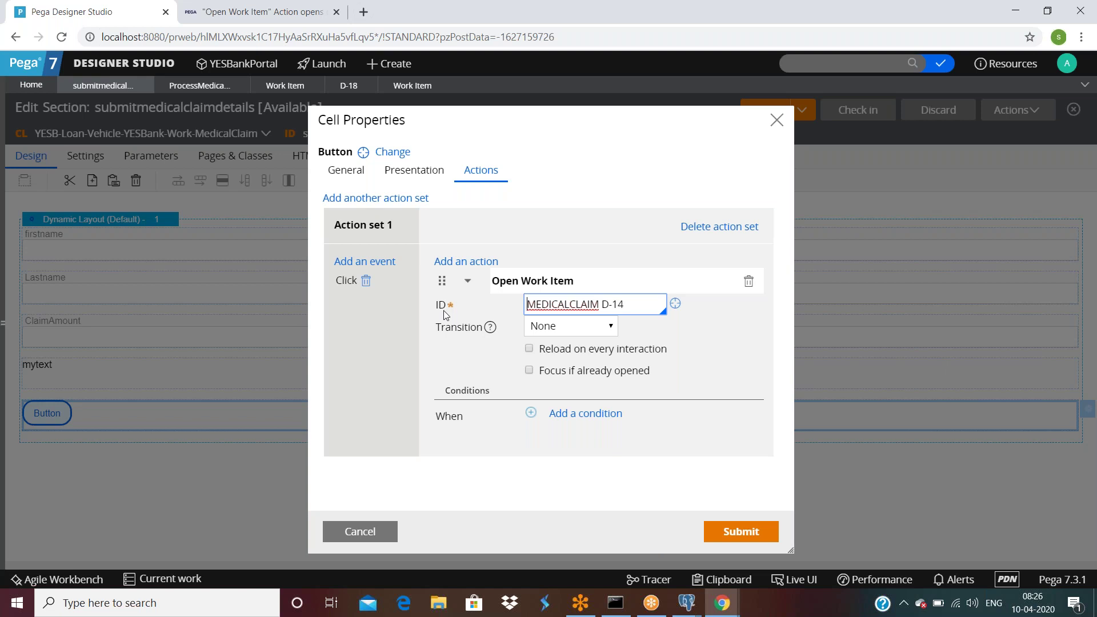
Step: Copy the Open Work Item ID value of the Button
{"action": "key", "text": "ctrl+shift+Left"}
{"action": "key", "text": "ctrl+shift+Left"}
{"action": "key", "text": "ctrl+shift+Left"}
{"action": "key", "text": "ctrl+c"}
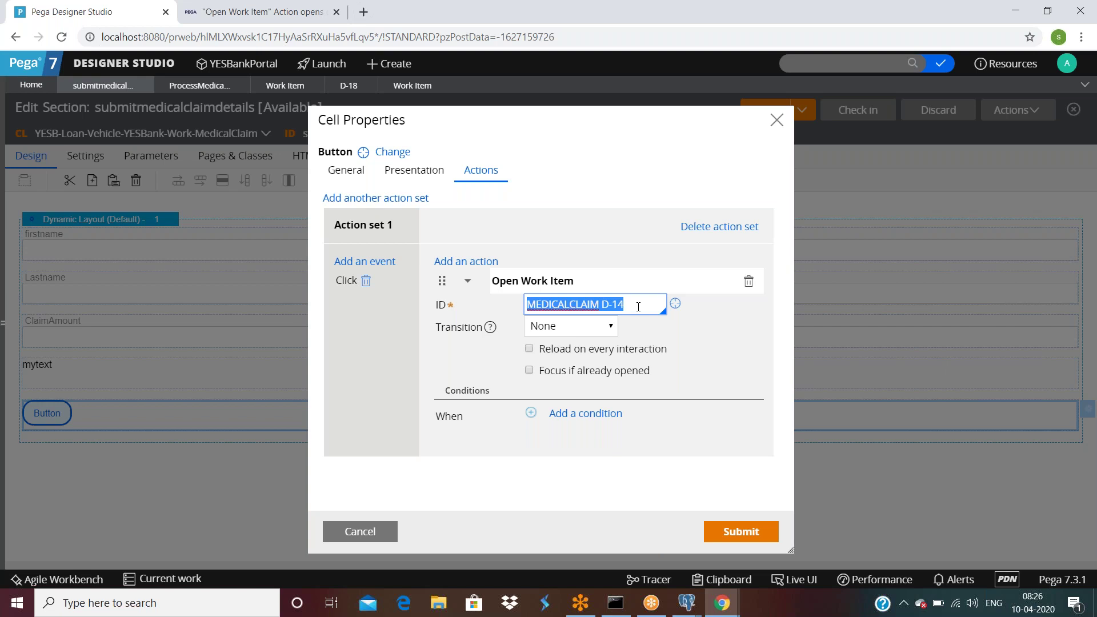
{"action": "type", "text": "."}
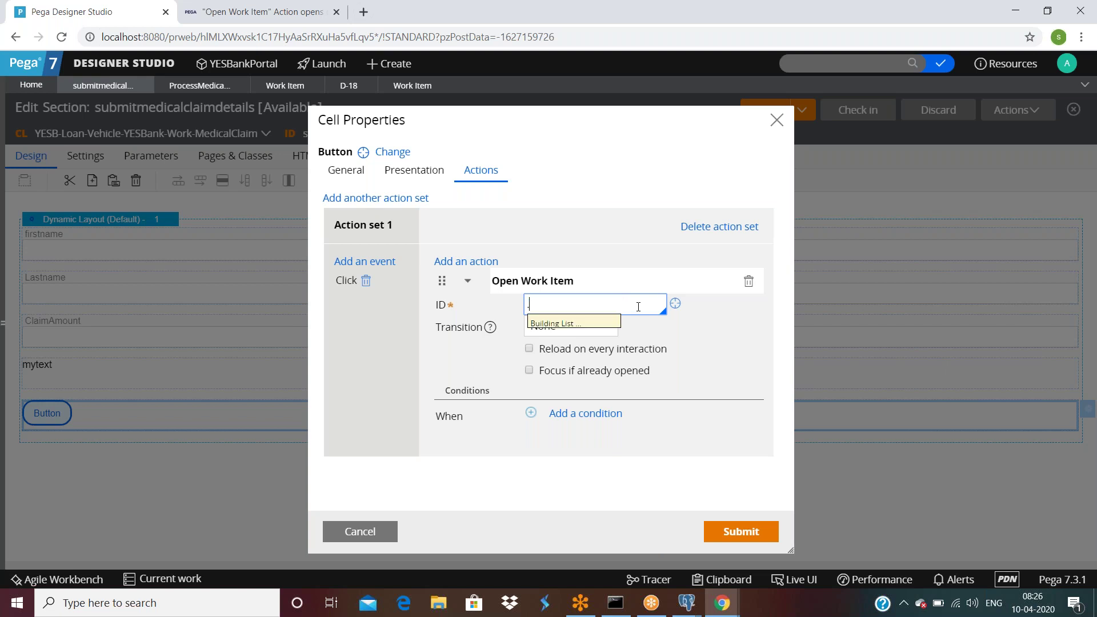
{"action": "type", "text": "pz"}
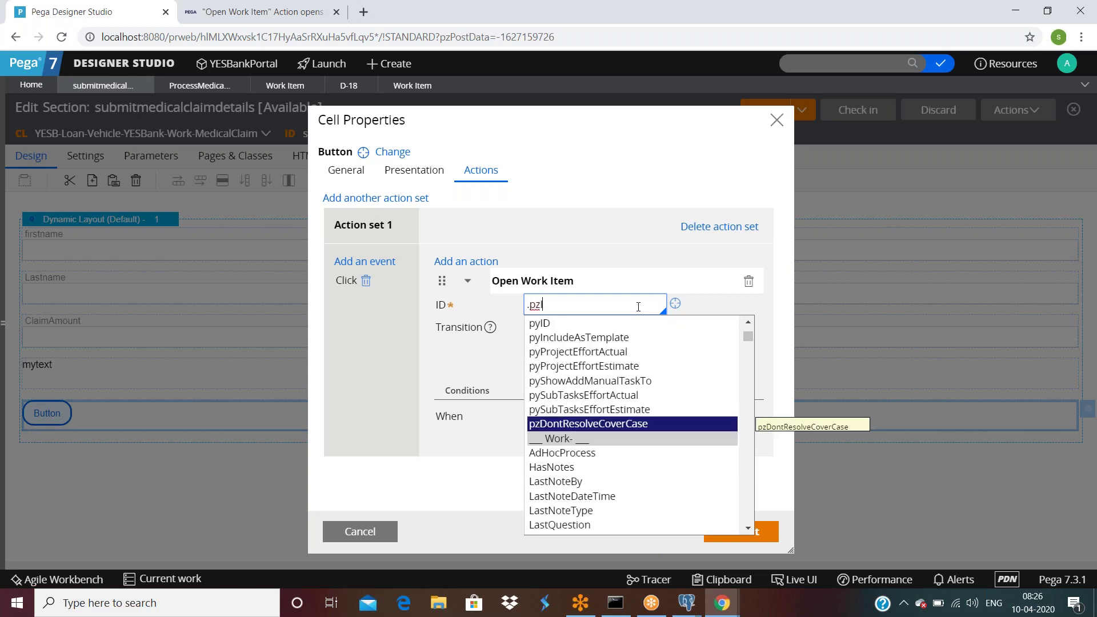
{"action": "type", "text": "InsKe"}
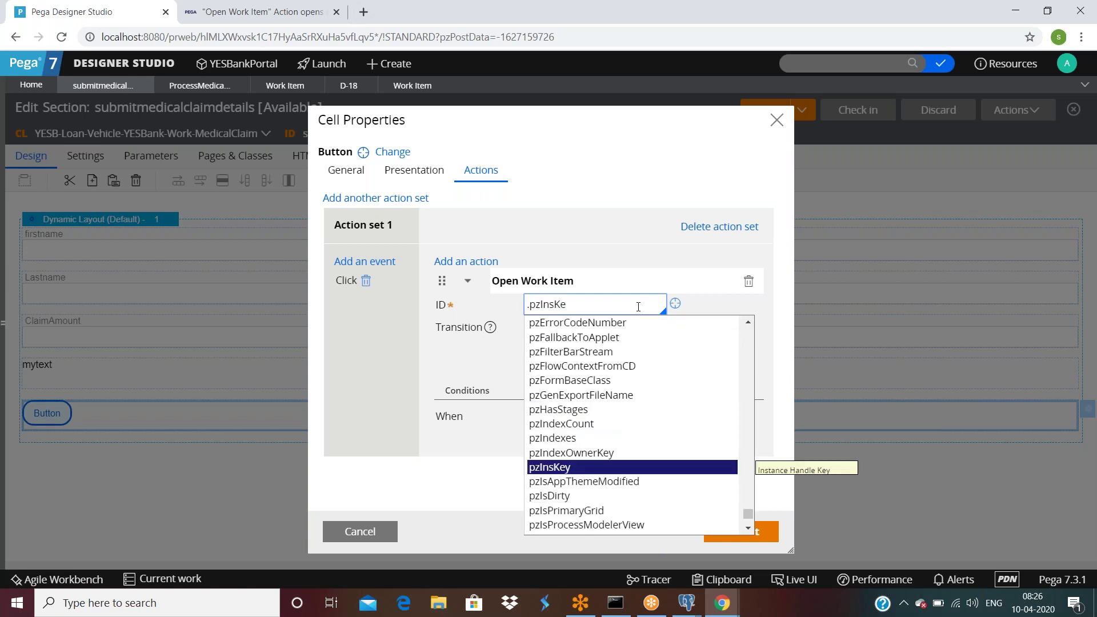
{"action": "key", "text": "ctrl+a"}
{"action": "key", "text": "BackSpace"}
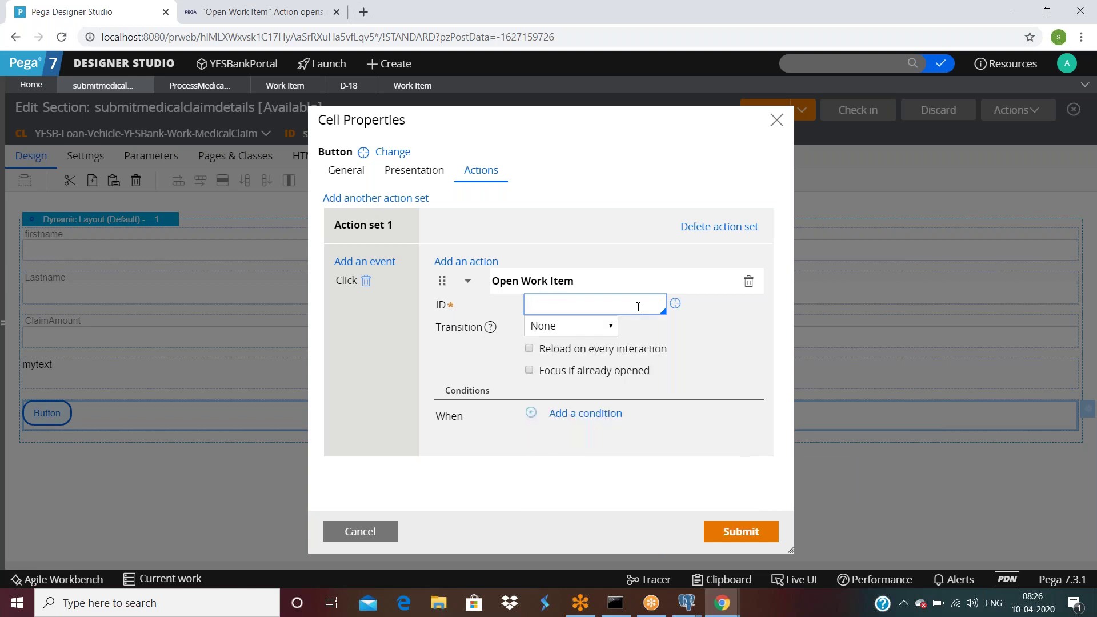
Step: Set the Button's Open Work Item ID to .pyID and save the submitmedicalclaimdetails section
{"action": "type", "text": ".py"}
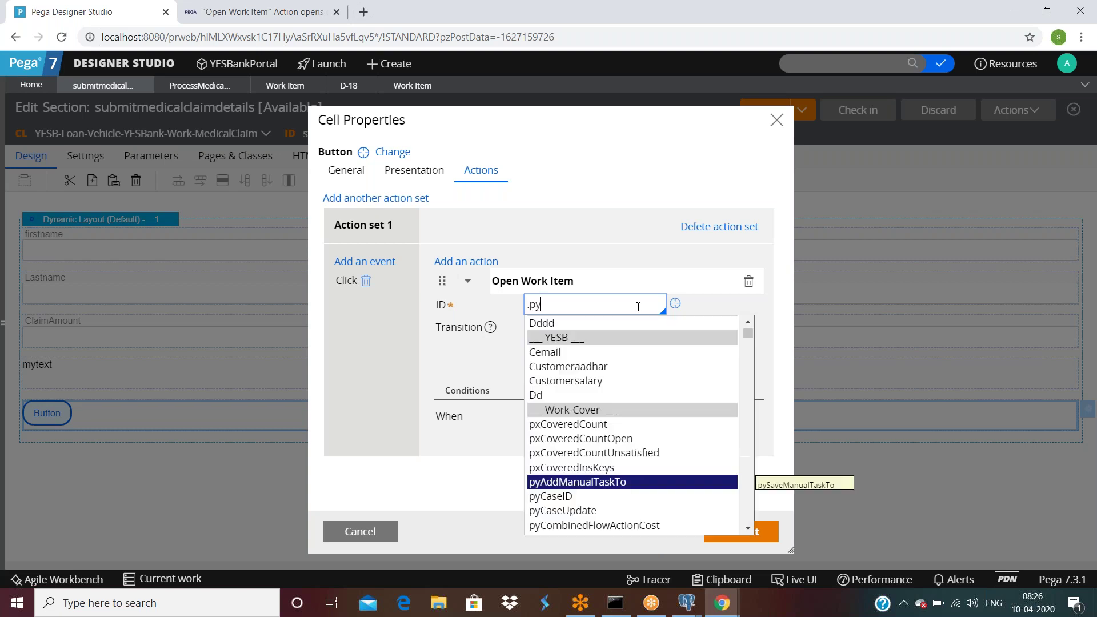
{"action": "type", "text": "ID"}
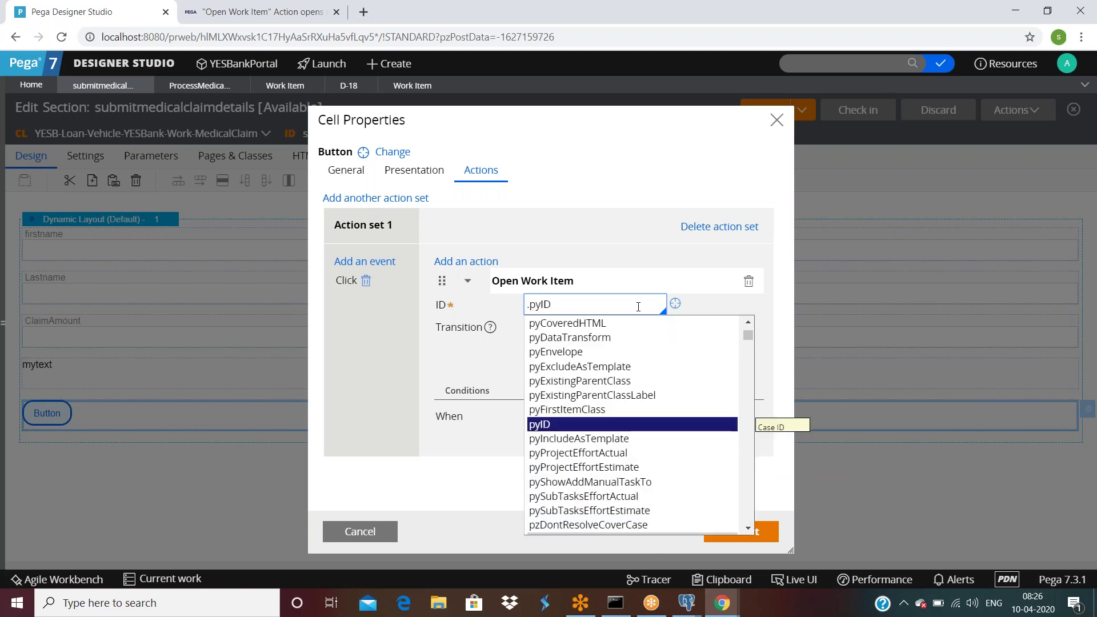
{"action": "left_click", "coordinate": [563, 426]}
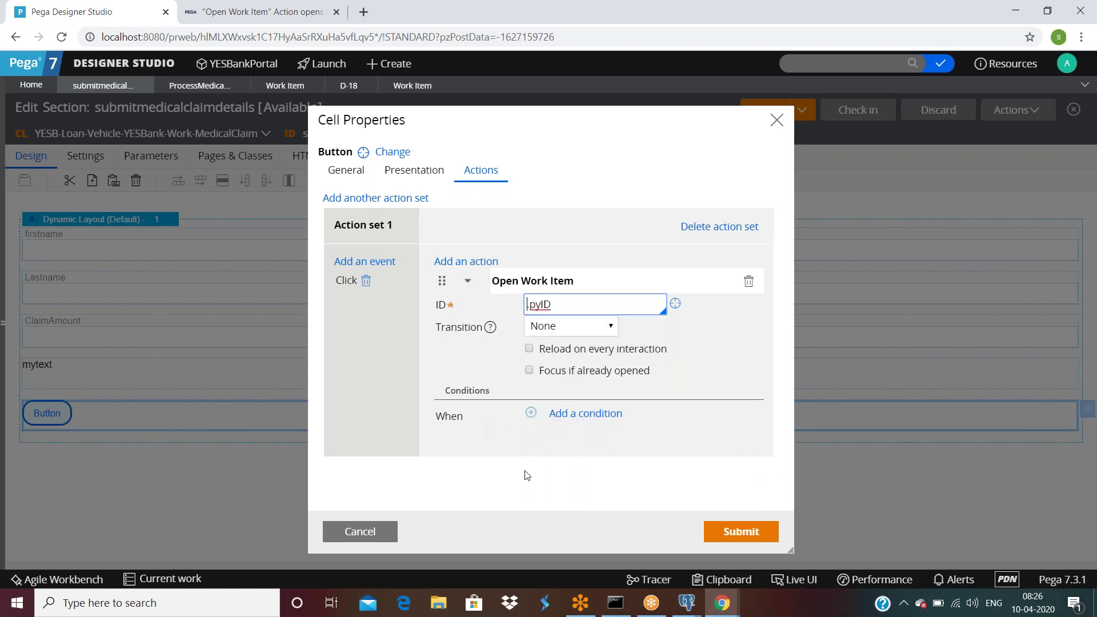
{"action": "left_click", "coordinate": [719, 529]}
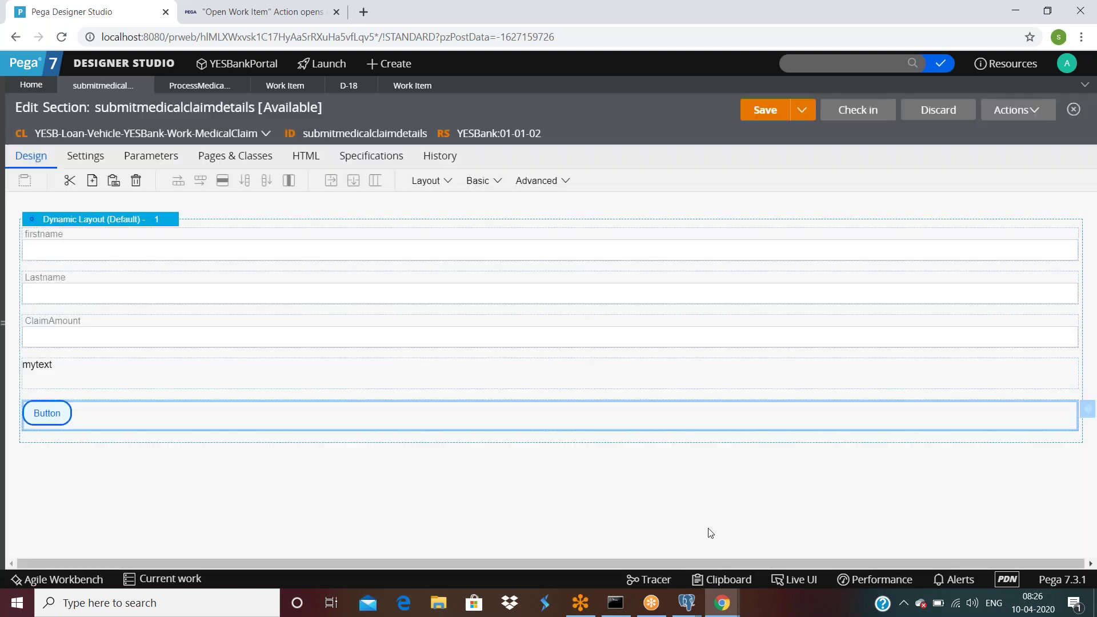
{"action": "left_click", "coordinate": [756, 115]}
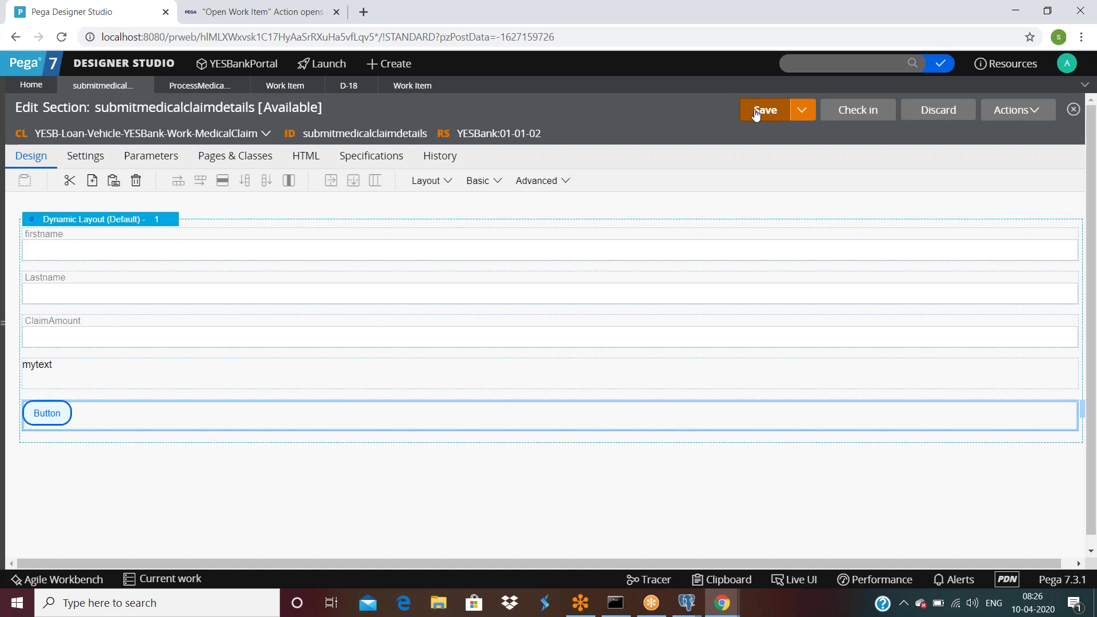
Step: Run the ProcessMedicalClaim flow, test the Button on the new case, and close the work item it opens
{"action": "left_click", "coordinate": [191, 87]}
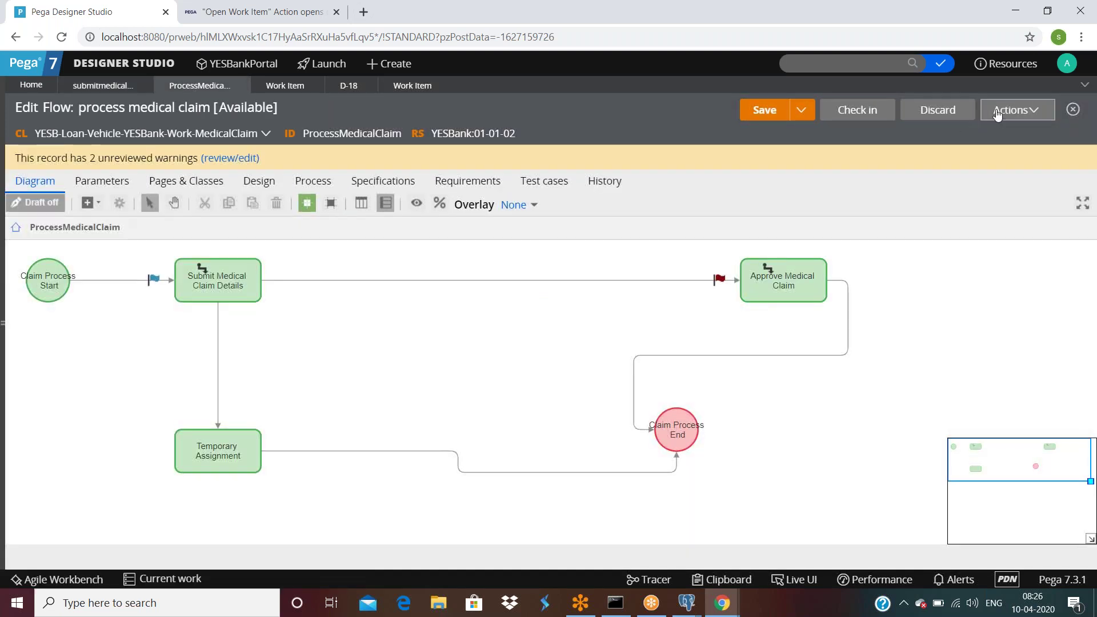
{"action": "left_click", "coordinate": [1015, 111]}
{"action": "left_click", "coordinate": [960, 135]}
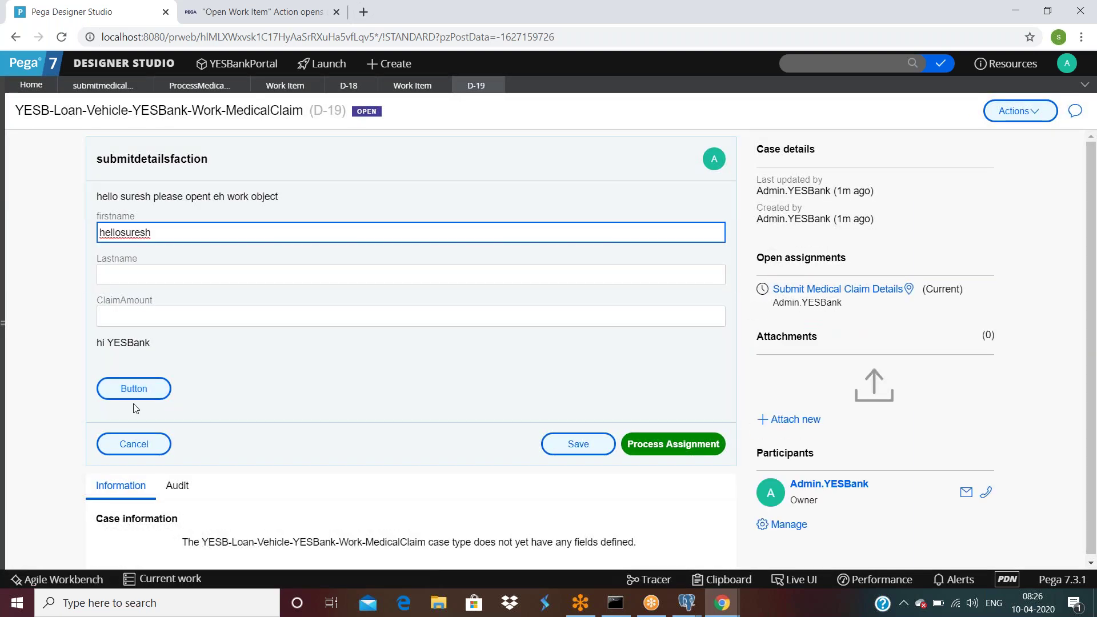
{"action": "left_click", "coordinate": [133, 390]}
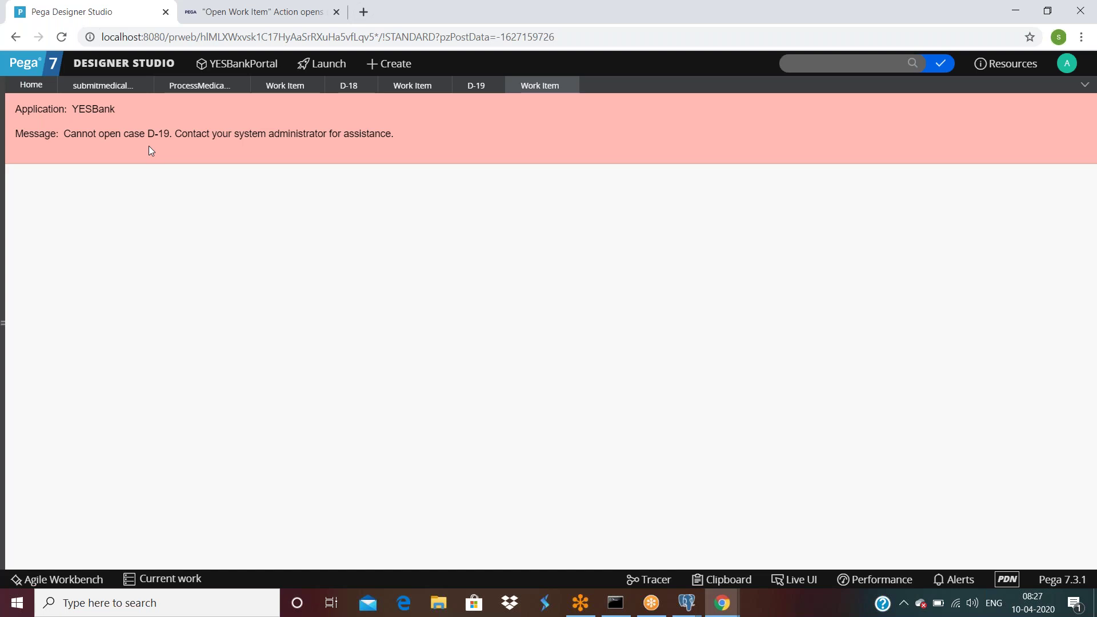
{"action": "left_click", "coordinate": [569, 85]}
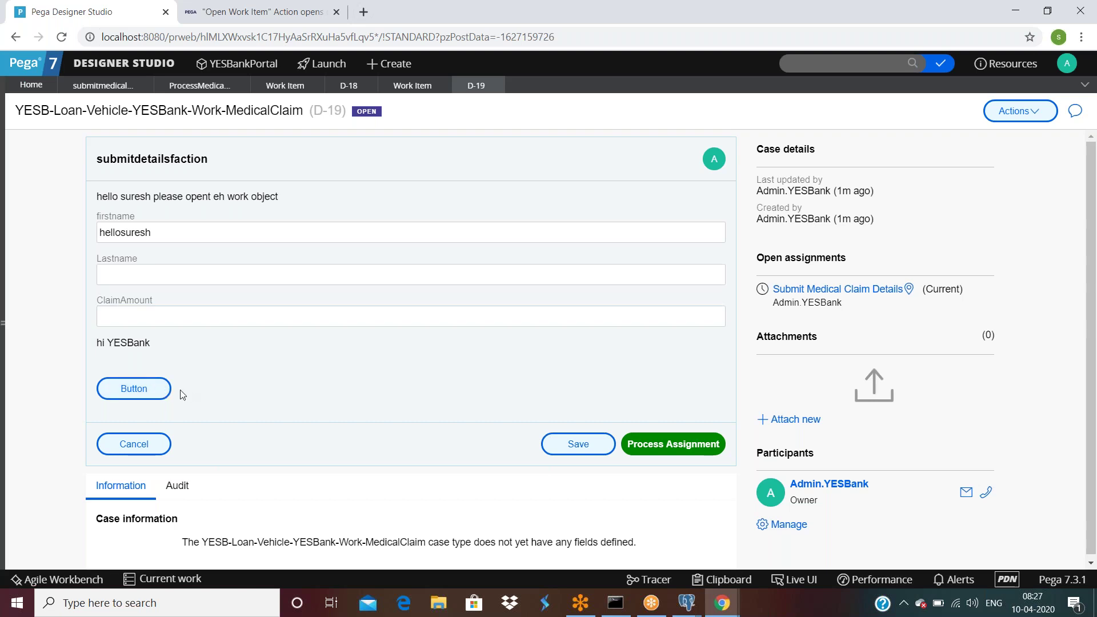
Step: Delete the Open Work Item action from the Button in the submitmedicalclaimdetails section
{"action": "left_click", "coordinate": [187, 89]}
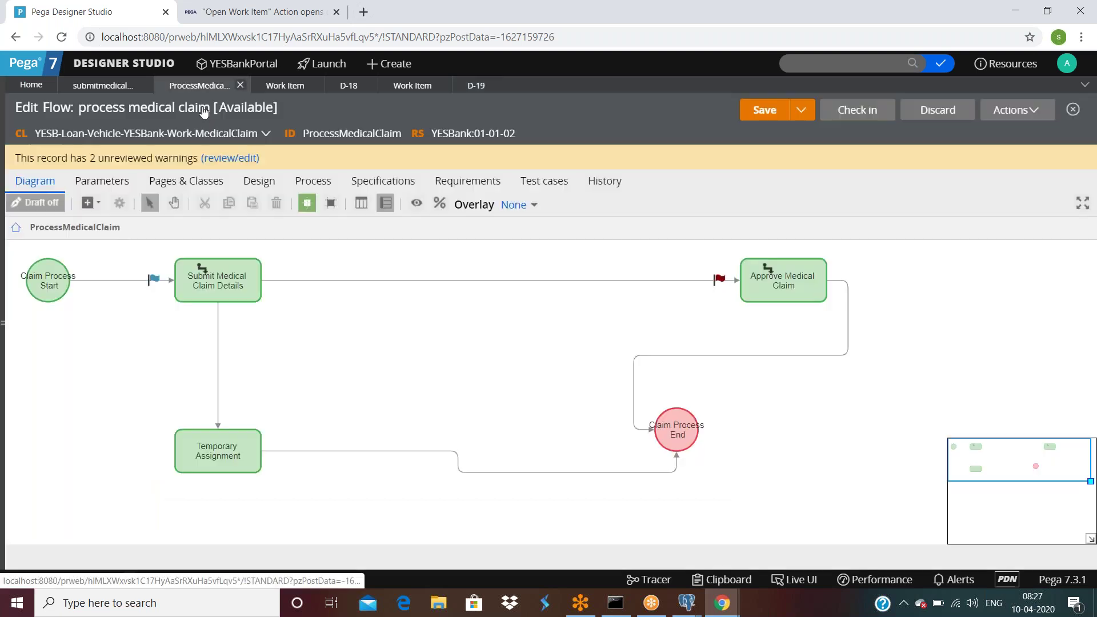
{"action": "left_click", "coordinate": [106, 86]}
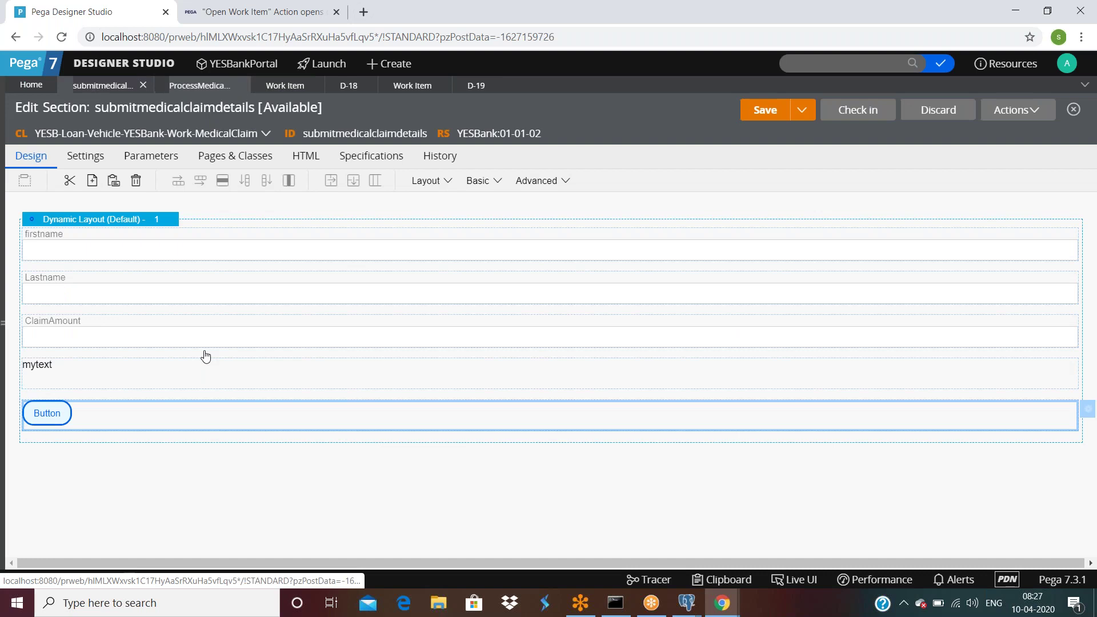
{"action": "double_click", "coordinate": [138, 411]}
{"action": "left_click", "coordinate": [481, 170]}
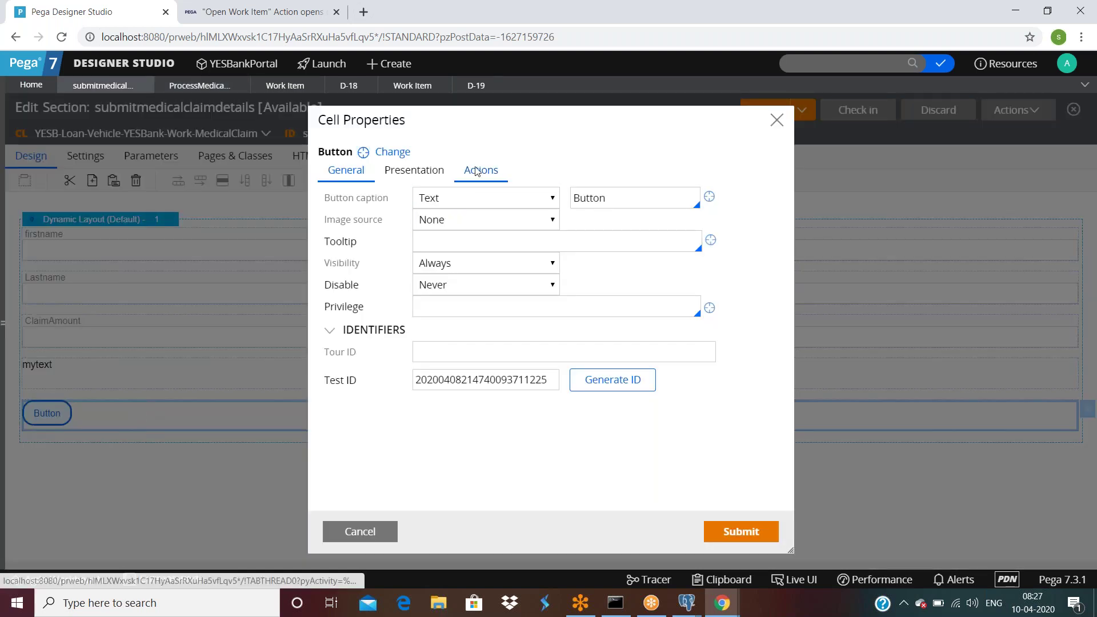
{"action": "left_click", "coordinate": [755, 285]}
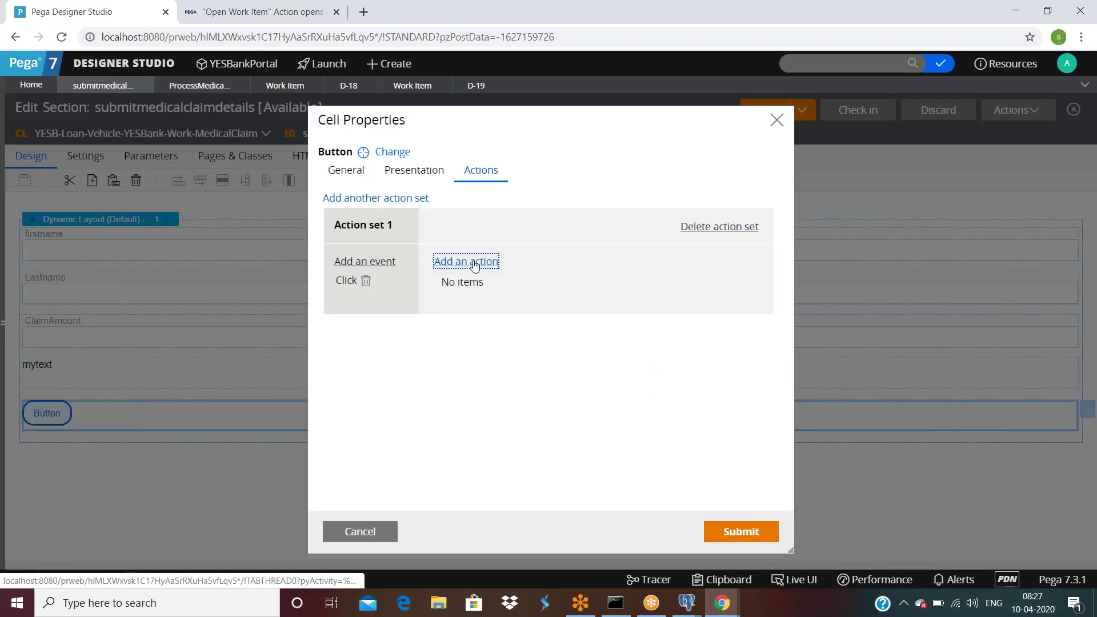
Step: Add an Open Assignment action to the Button with MEDICALCLAIM D-14 as its key
{"action": "left_click", "coordinate": [465, 262]}
{"action": "left_click", "coordinate": [542, 281]}
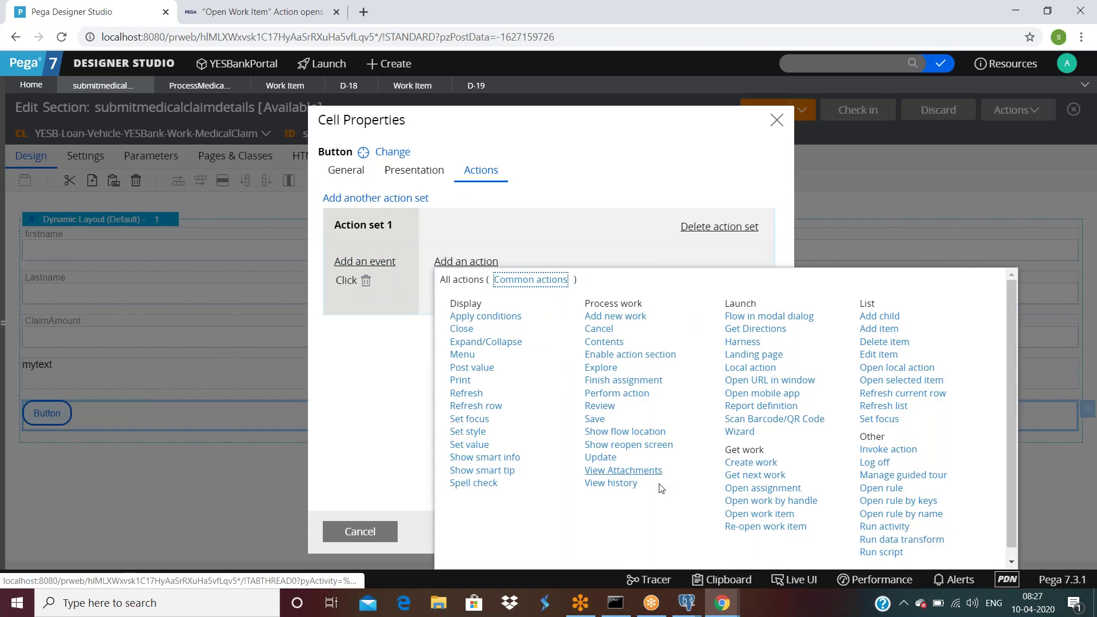
{"action": "left_click", "coordinate": [758, 488]}
{"action": "left_click", "coordinate": [531, 305]}
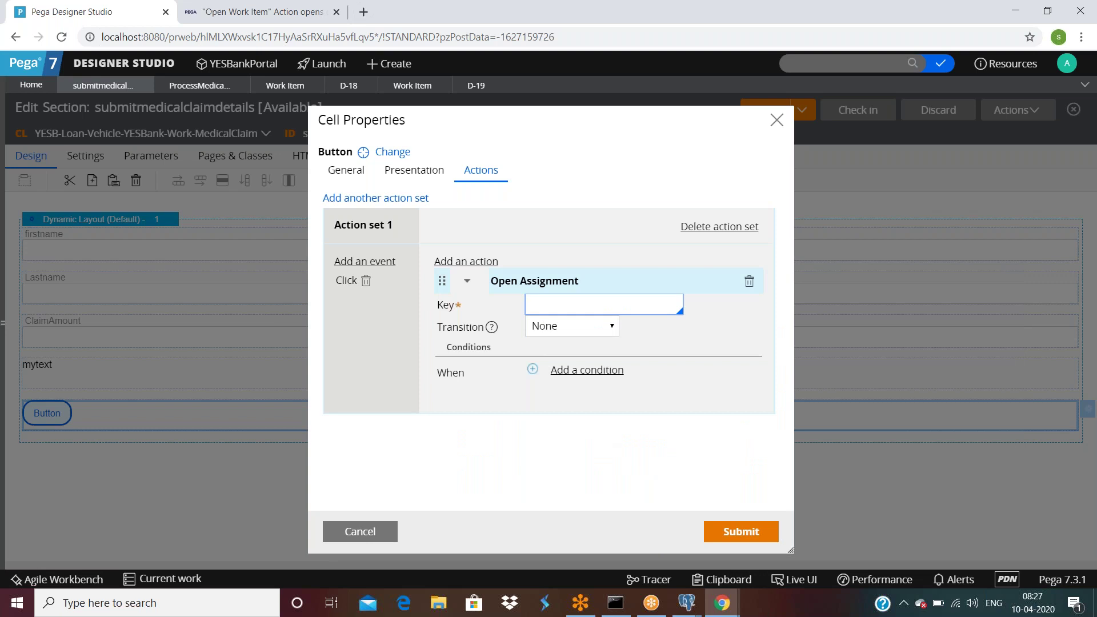
{"action": "key", "text": "ctrl+v"}
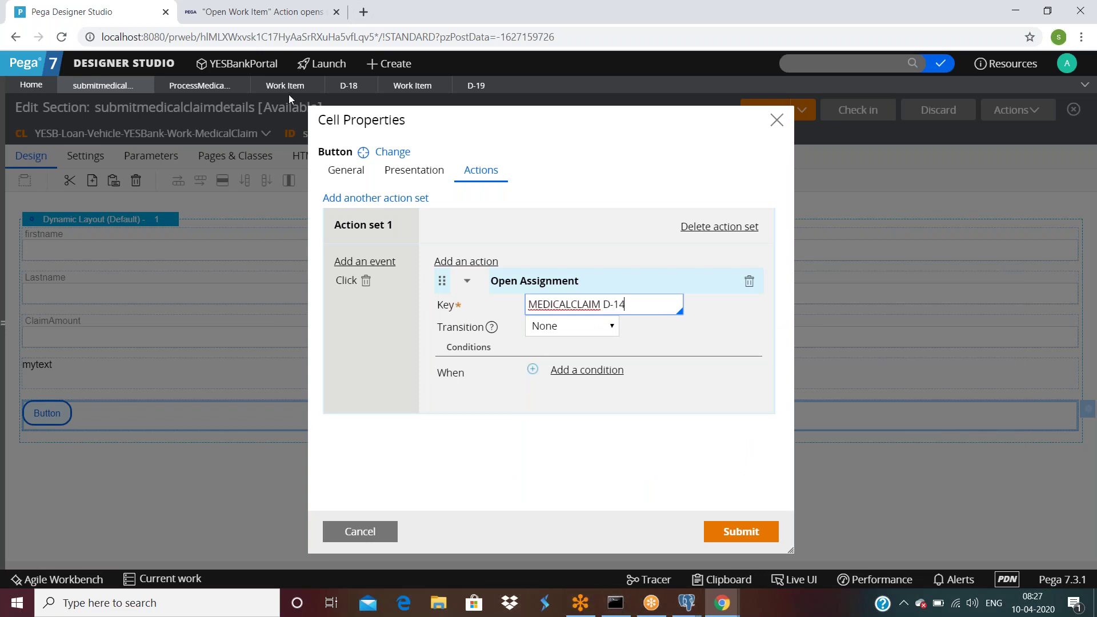
Step: Inspect case D-18 in the Clipboard viewer and copy the pzInsKey value from its pyWorkPage
{"action": "left_click", "coordinate": [348, 85]}
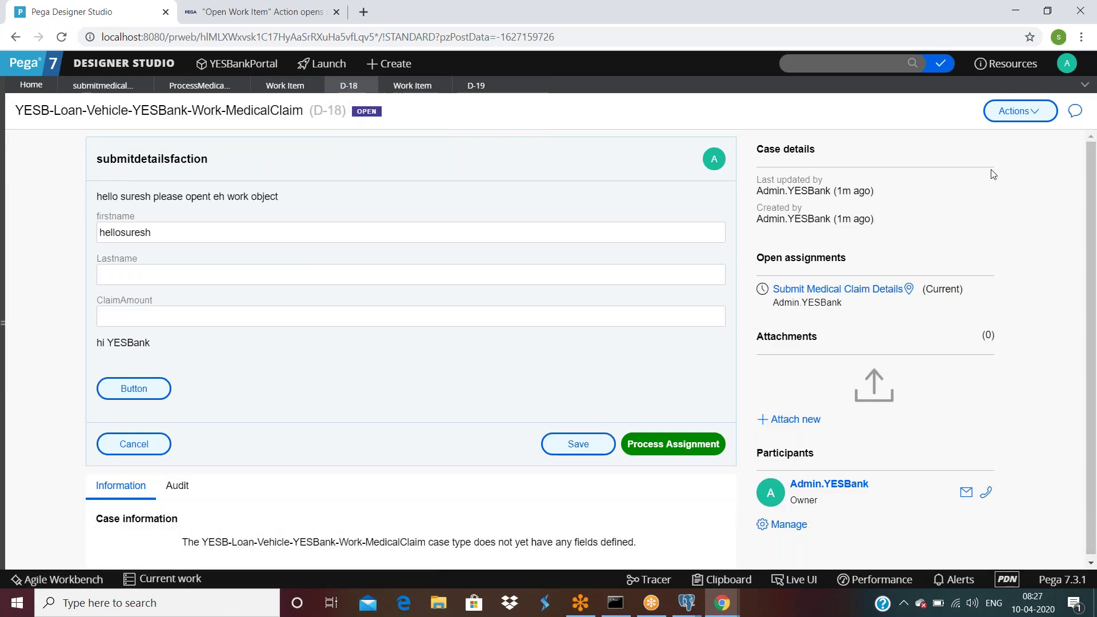
{"action": "left_click", "coordinate": [721, 603]}
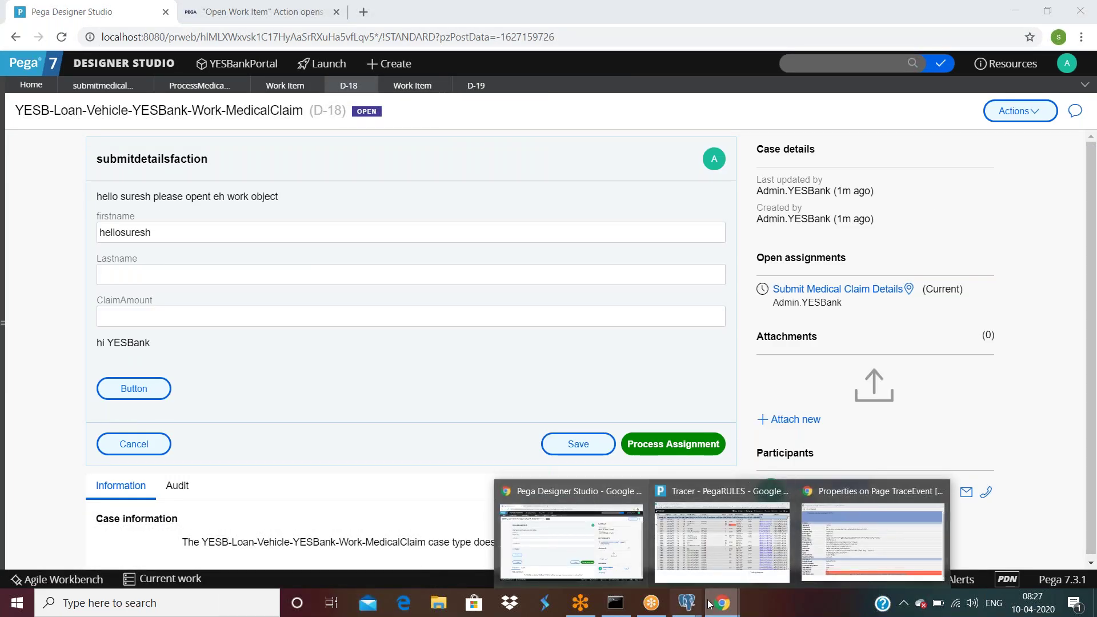
{"action": "left_click", "coordinate": [722, 579]}
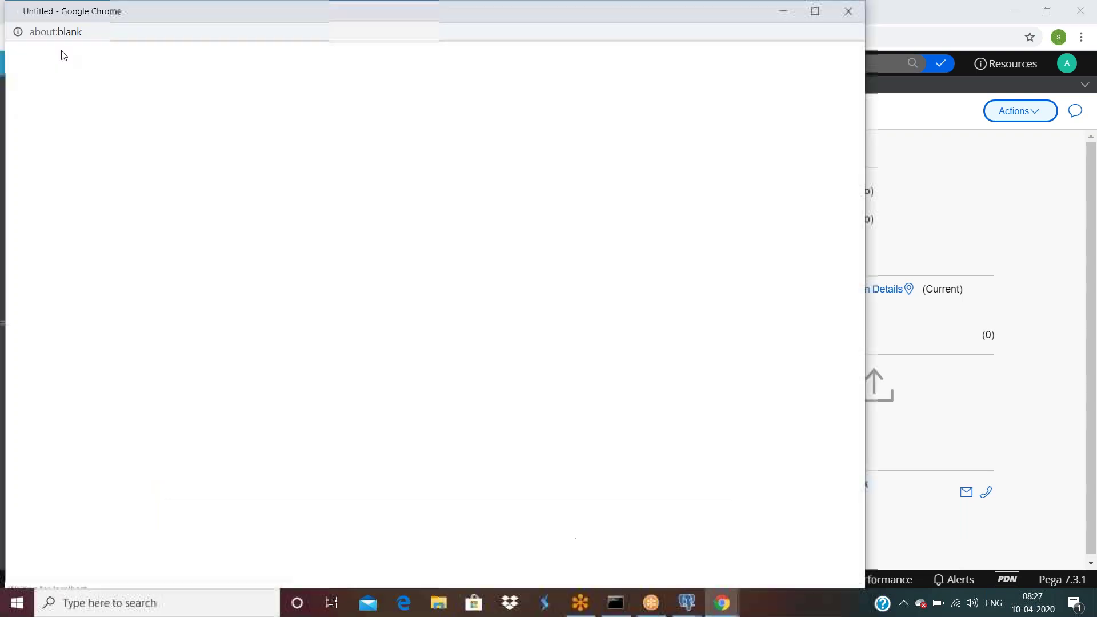
{"action": "scroll", "coordinate": [192, 335], "scroll_direction": "down", "scroll_amount": 3}
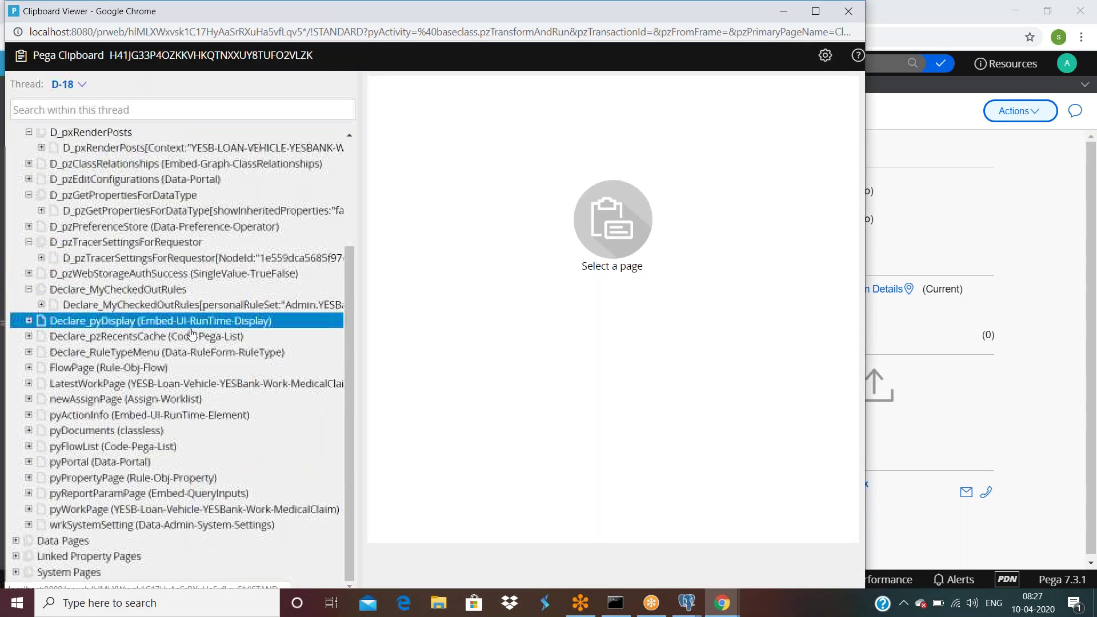
{"action": "left_click", "coordinate": [98, 511]}
{"action": "scroll", "coordinate": [597, 479], "scroll_direction": "down", "scroll_amount": 8}
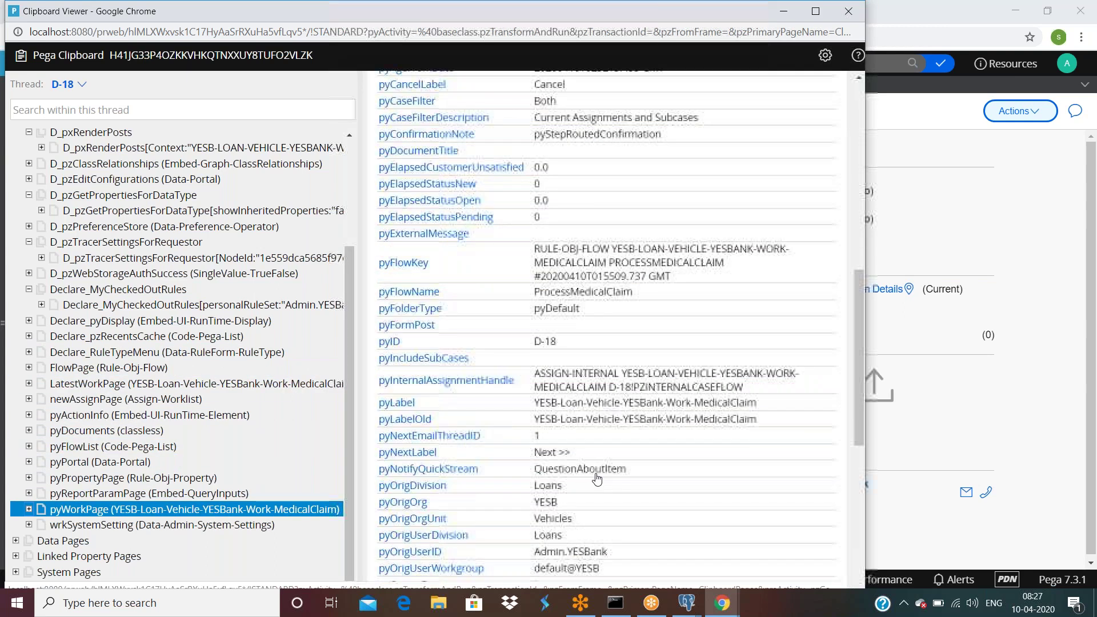
{"action": "scroll", "coordinate": [597, 479], "scroll_direction": "down", "scroll_amount": 7}
{"action": "left_click_drag", "start_coordinate": [534, 580], "coordinate": [811, 582]}
{"action": "key", "text": "ctrl+c"}
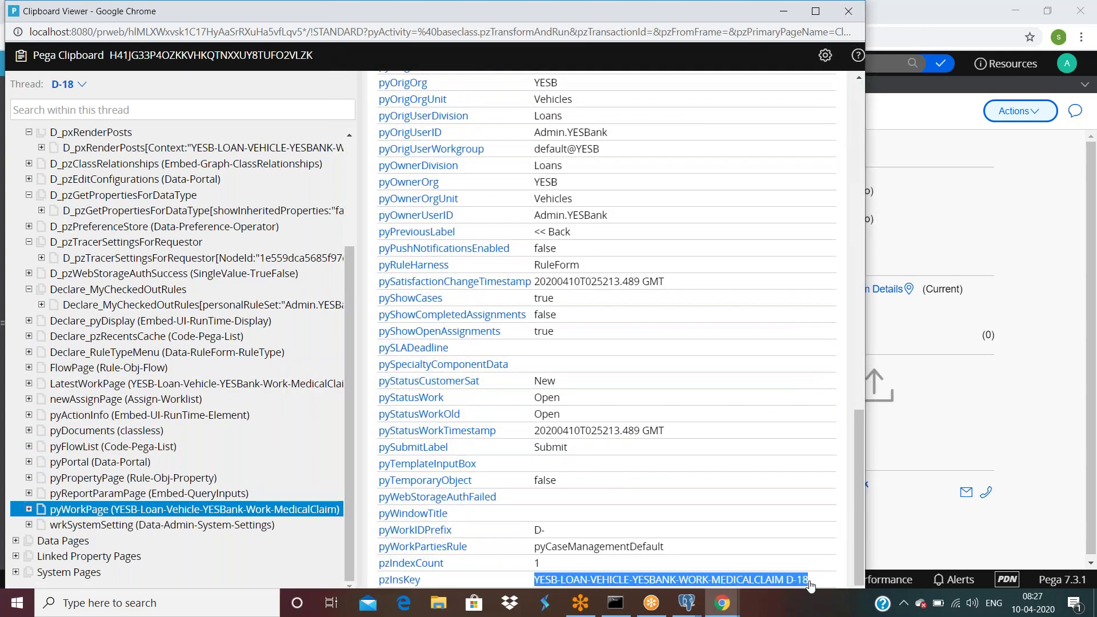
Step: Replace the Open Assignment key with YESB-LOAN-VEHICLE-YESBANK-WORK-MEDICALCLAIM D-18 in the submitmedicalclaimdetails section and apply the cell properties
{"action": "left_click", "coordinate": [936, 212]}
{"action": "left_click", "coordinate": [103, 86]}
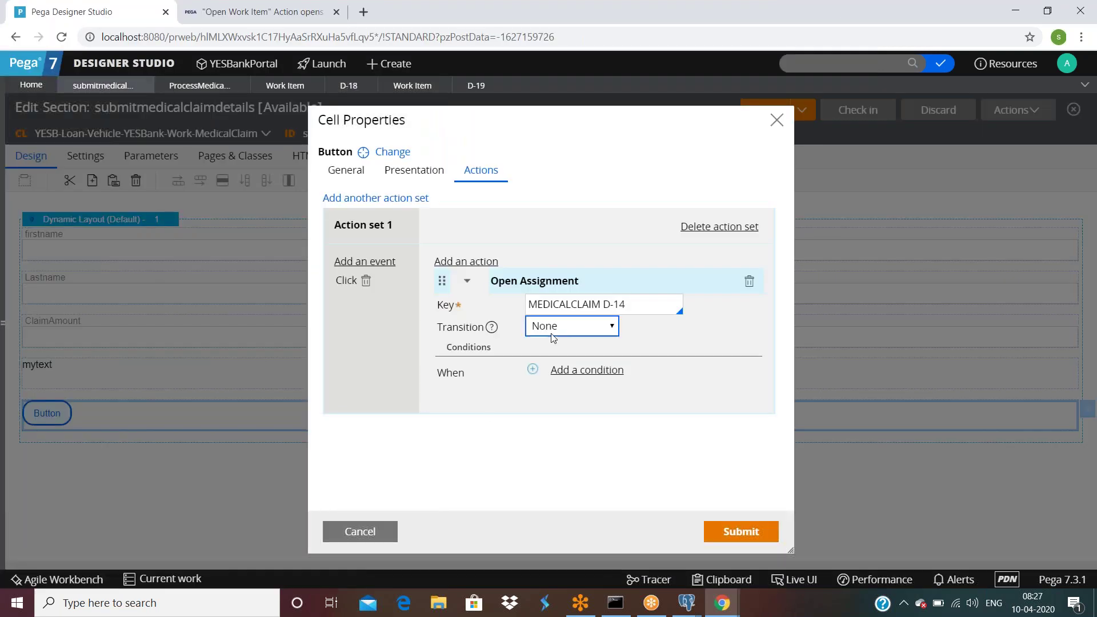
{"action": "left_click_drag", "start_coordinate": [528, 304], "coordinate": [632, 304]}
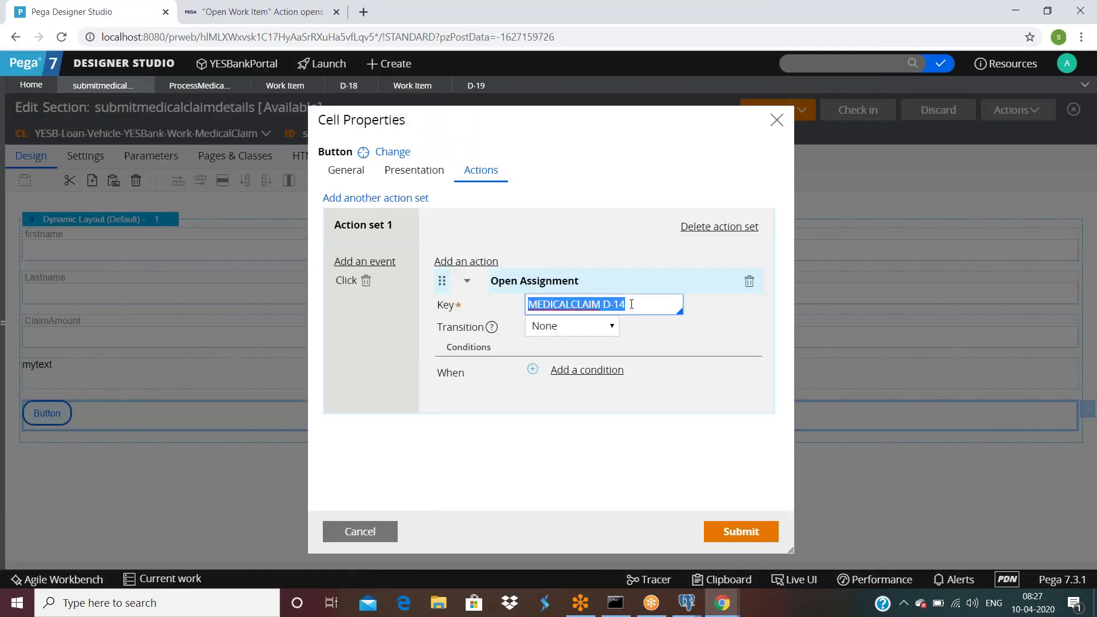
{"action": "key", "text": "ctrl+v"}
{"action": "left_click", "coordinate": [730, 531]}
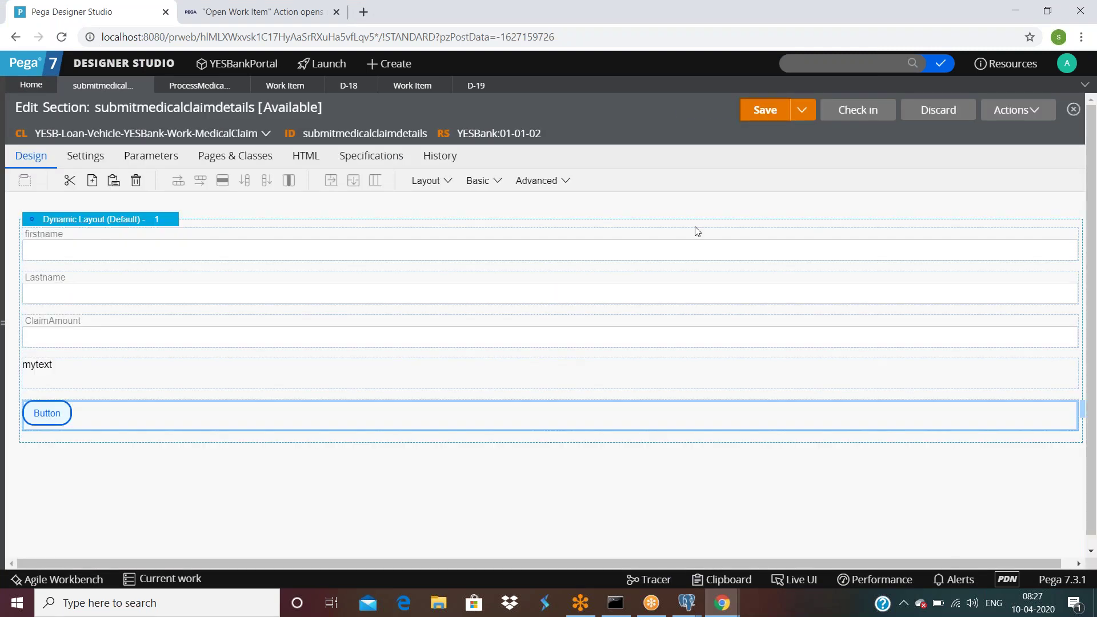
Step: Refresh case D-19, test the Button's Open Assignment action, and close the assignment it opens
{"action": "left_click", "coordinate": [493, 85]}
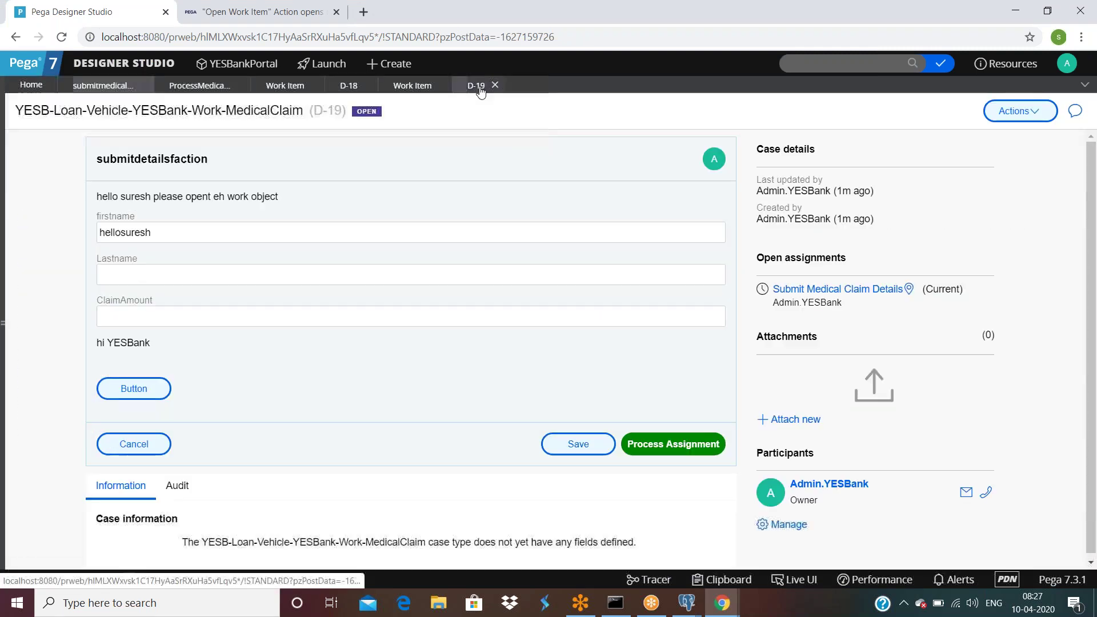
{"action": "left_click", "coordinate": [1020, 111]}
{"action": "left_click", "coordinate": [984, 132]}
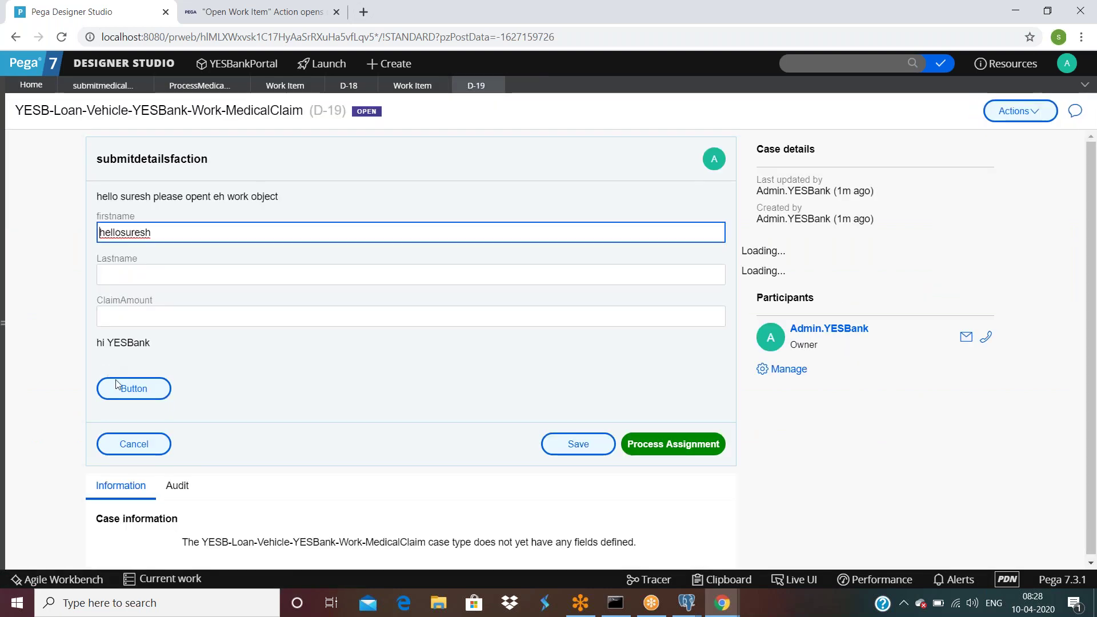
{"action": "left_click", "coordinate": [126, 394]}
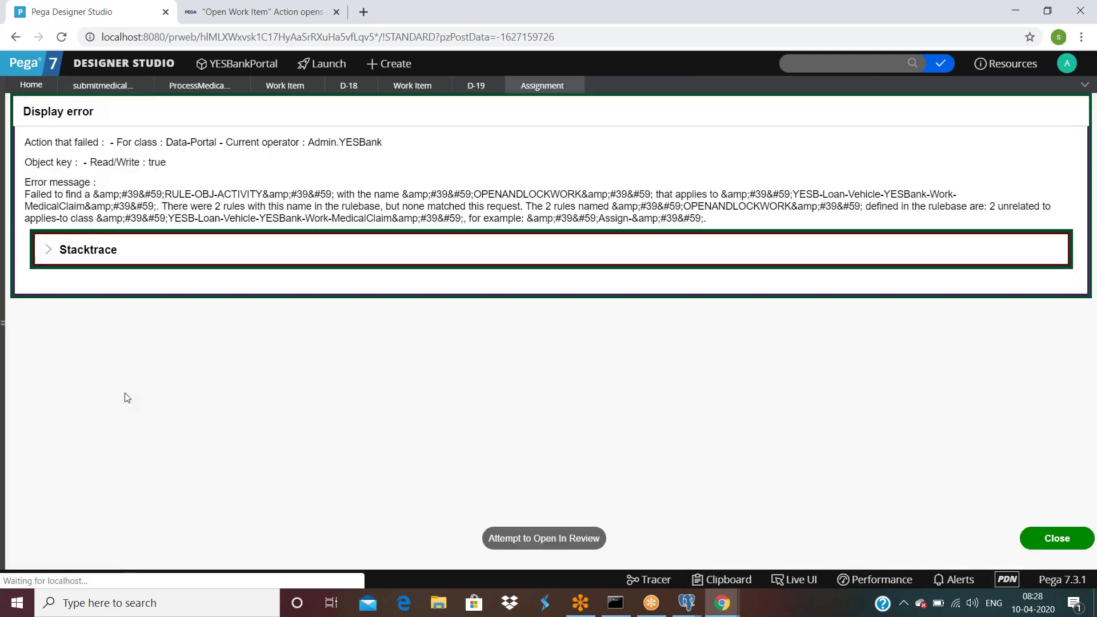
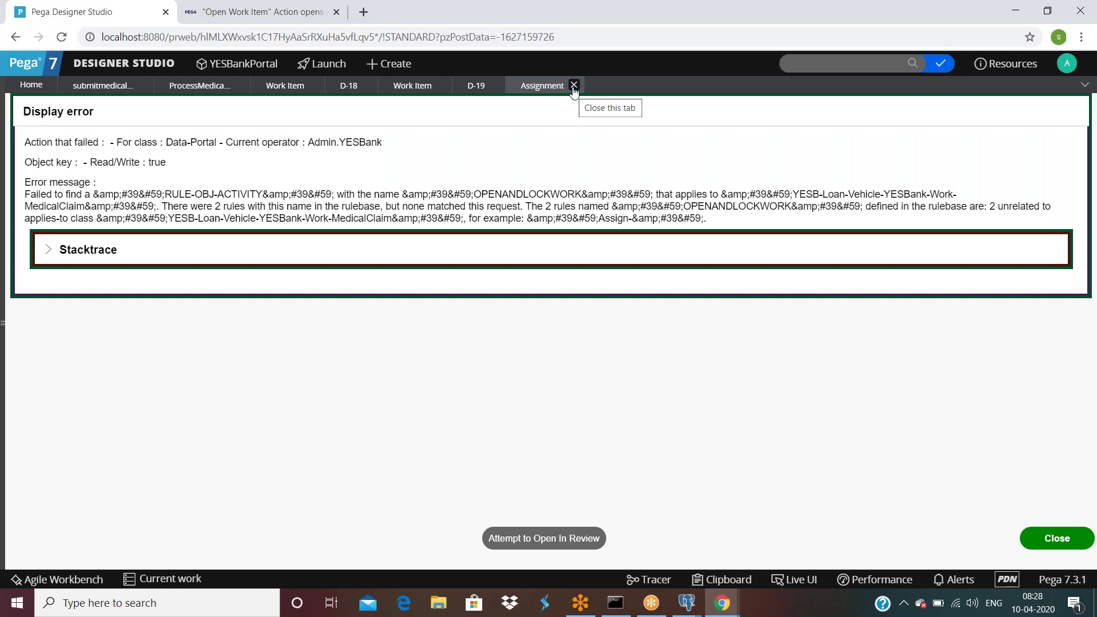
{"action": "left_click", "coordinate": [574, 86]}
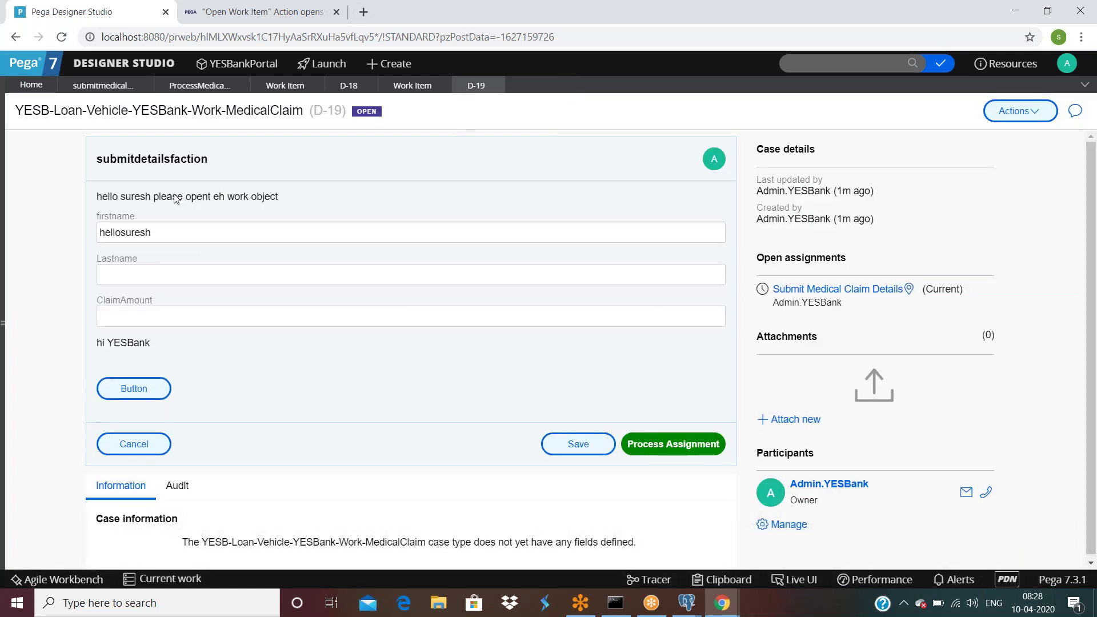
Step: Enclose the Button's Open Assignment key in double quotes in the submitmedicalclaimdetails section and apply the cell properties
{"action": "left_click", "coordinate": [94, 86]}
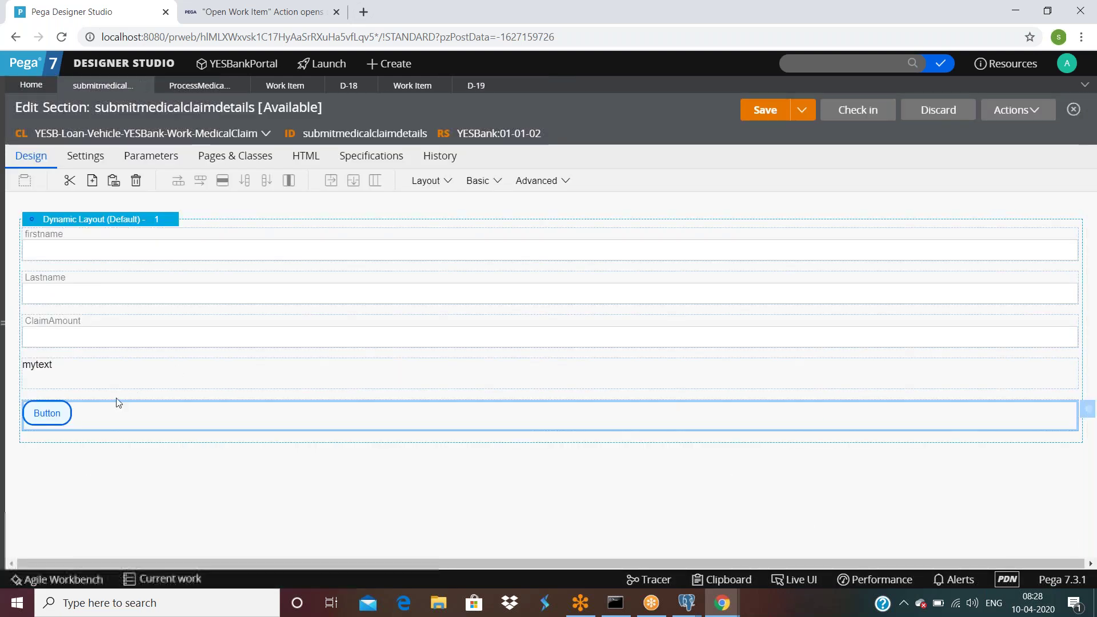
{"action": "double_click", "coordinate": [105, 420]}
{"action": "left_click", "coordinate": [481, 170]}
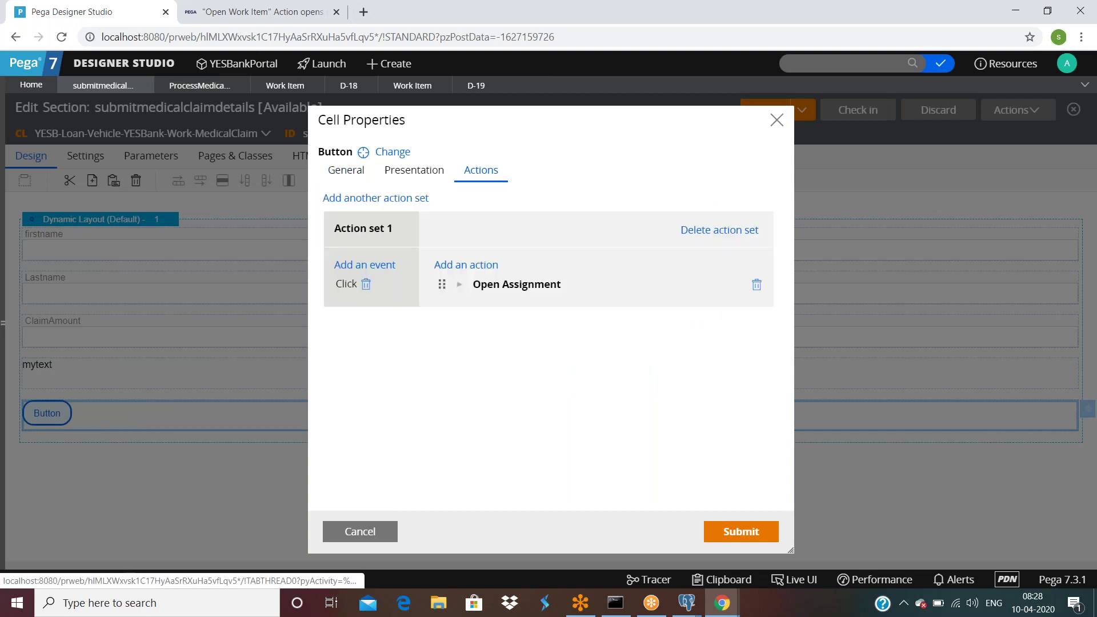
{"action": "left_click", "coordinate": [460, 285]}
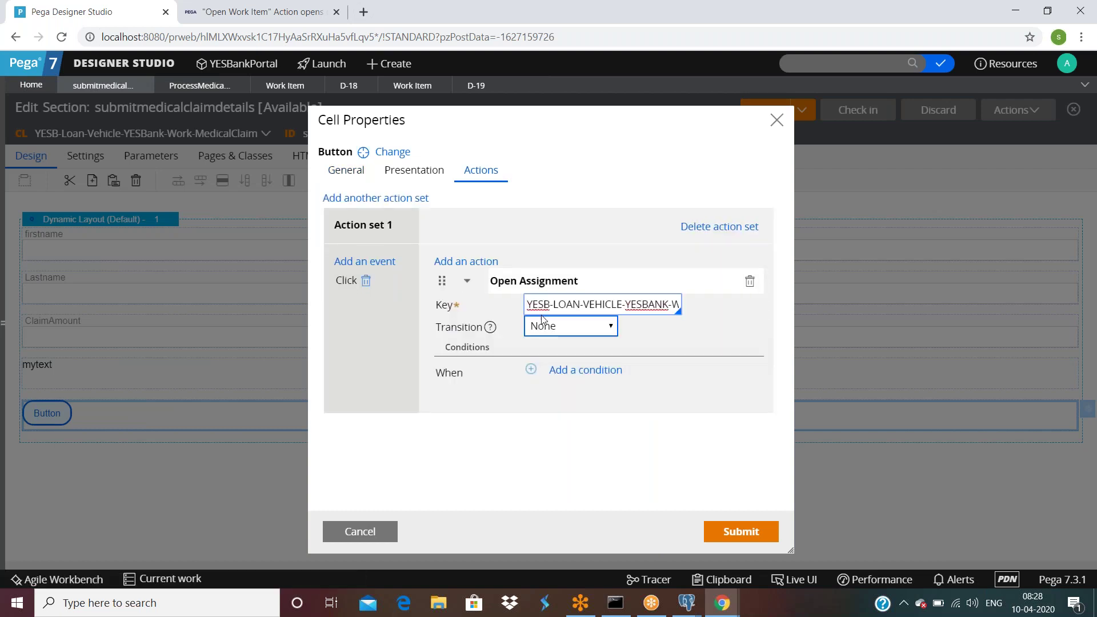
{"action": "type", "text": "\""}
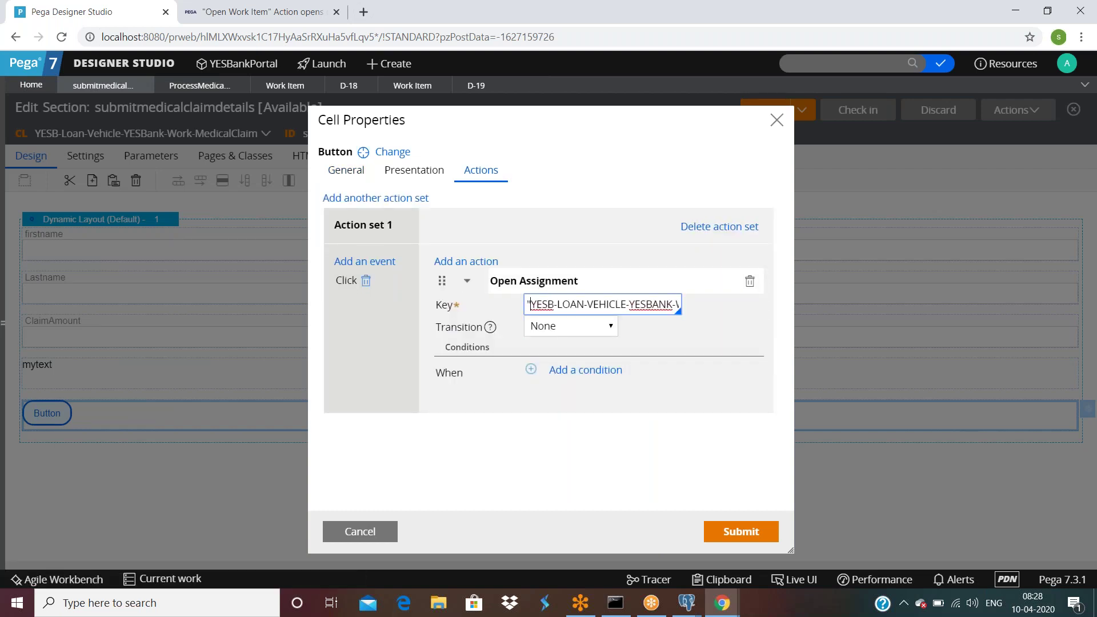
{"action": "key", "text": "End"}
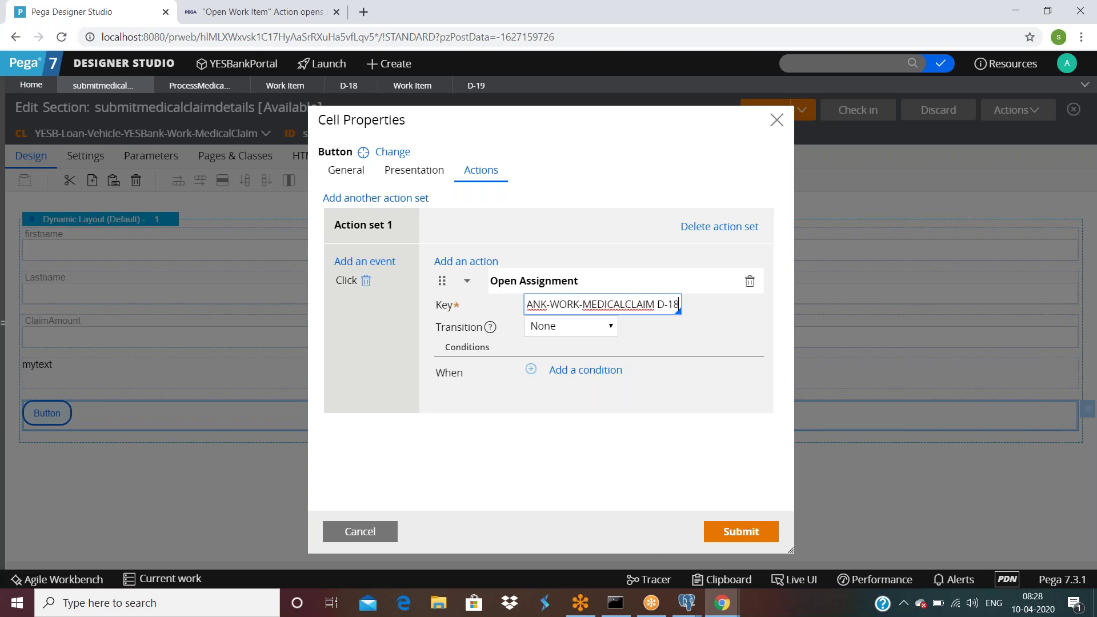
{"action": "type", "text": "\""}
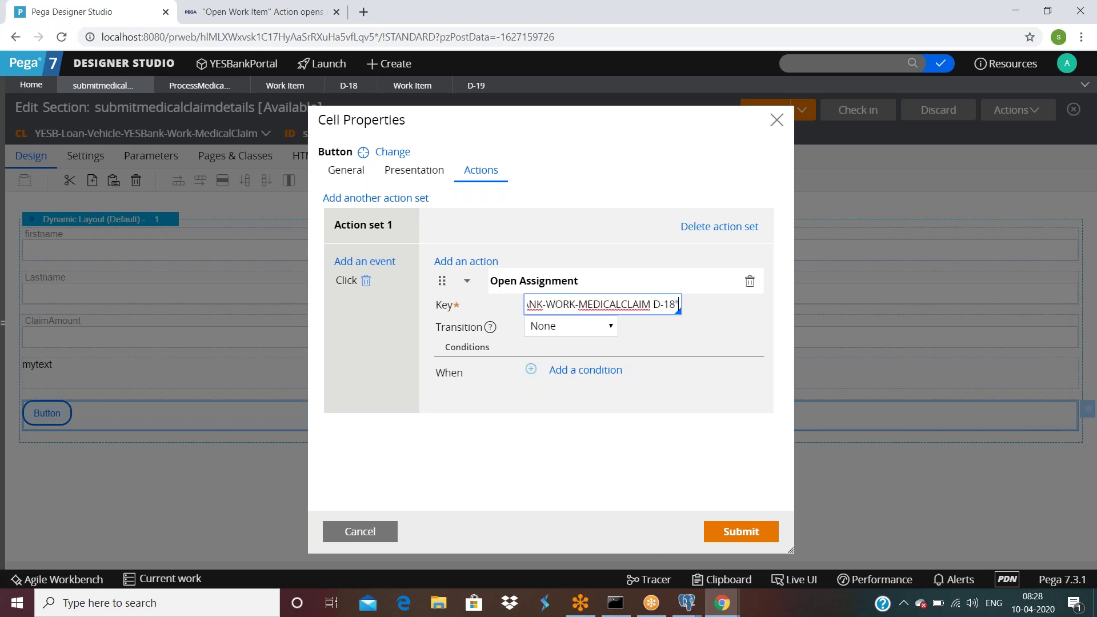
{"action": "left_click", "coordinate": [740, 532]}
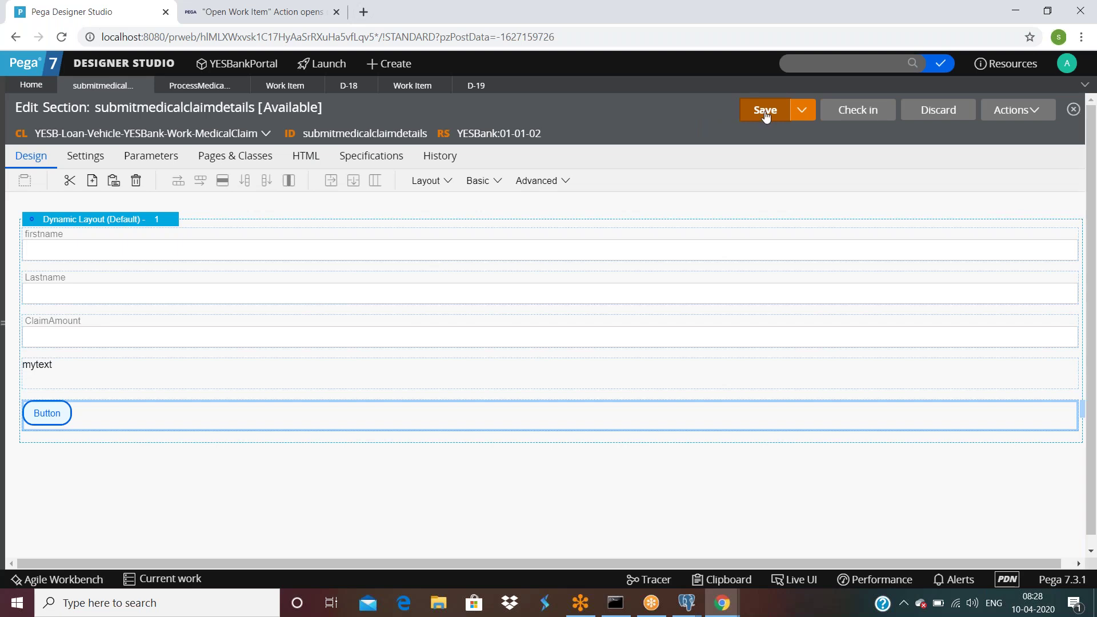
Step: Run the medical claim process flow to create a new case and test the Button's Open Assignment action
{"action": "left_click", "coordinate": [208, 87]}
{"action": "left_click", "coordinate": [1017, 109]}
{"action": "left_click", "coordinate": [960, 134]}
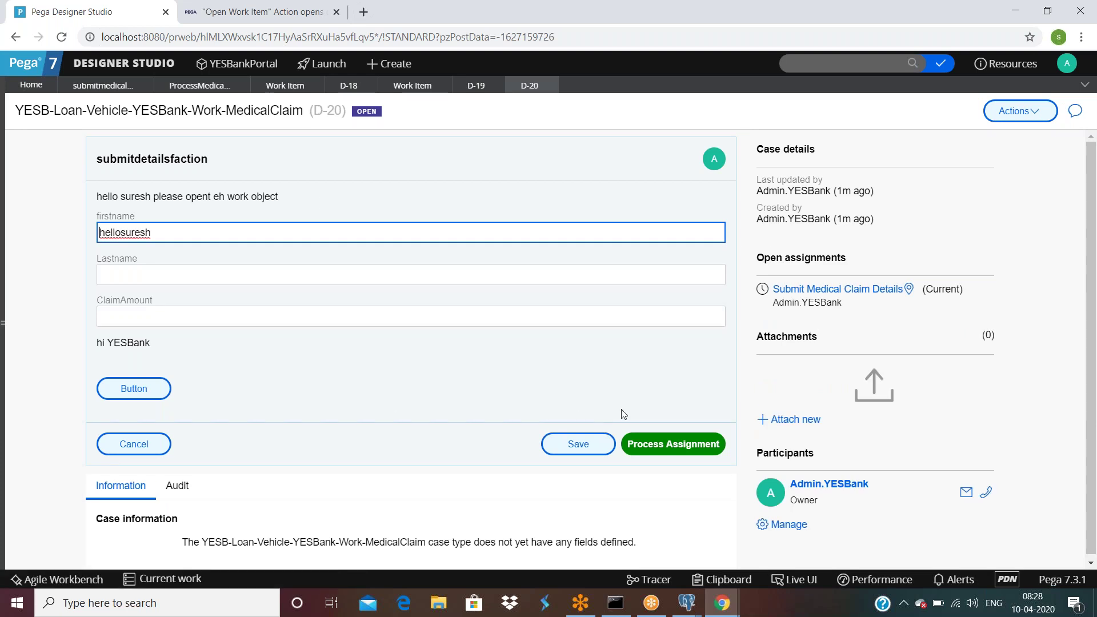
{"action": "left_click", "coordinate": [135, 390]}
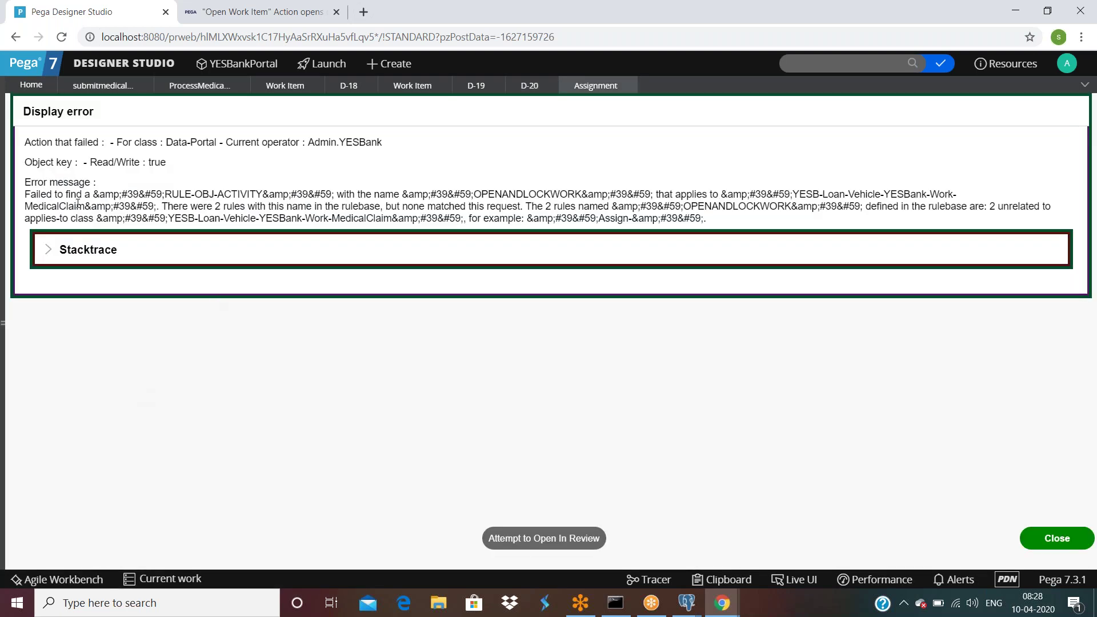
Step: Read through the error message on the opened Assignment page, including the activity name and the class it applies to
{"action": "left_click_drag", "start_coordinate": [98, 194], "coordinate": [272, 195]}
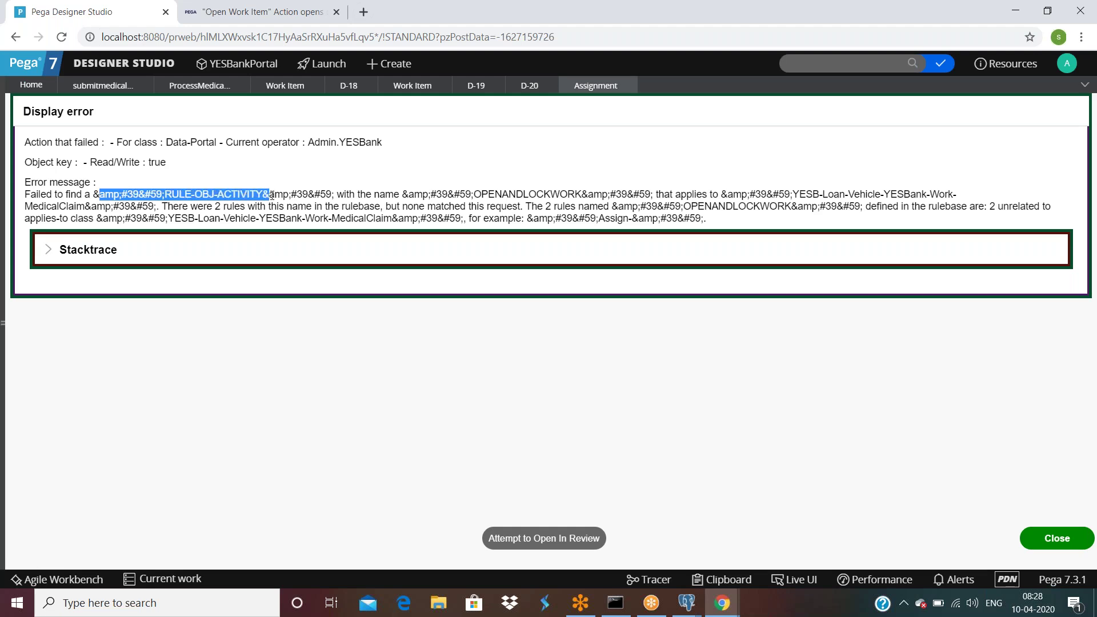
{"action": "left_click_drag", "start_coordinate": [338, 196], "coordinate": [928, 197]}
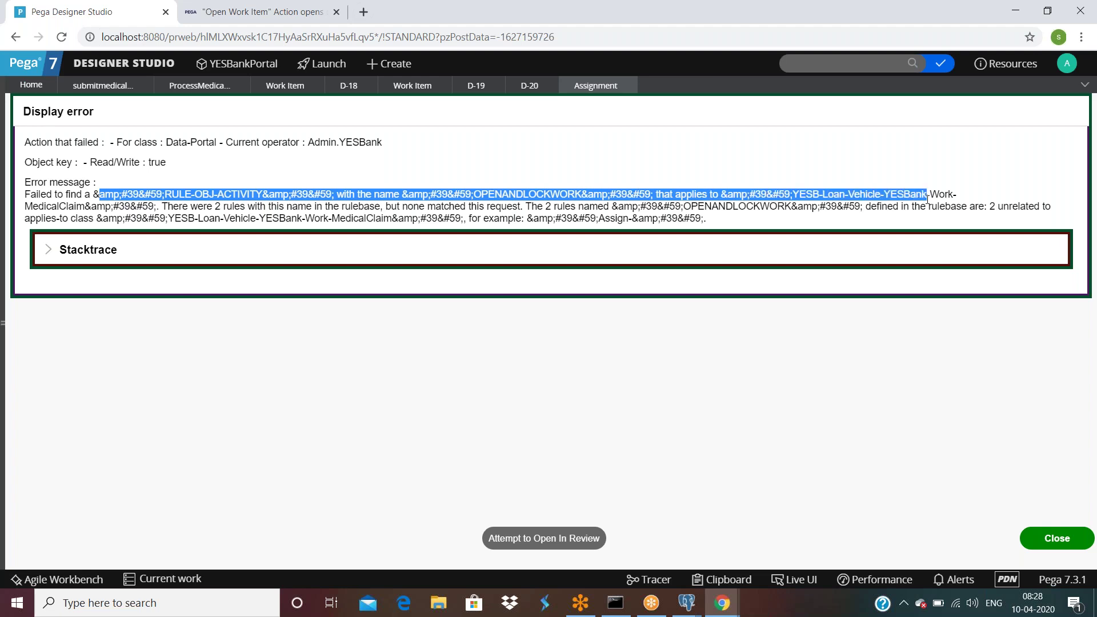
{"action": "left_click", "coordinate": [927, 197]}
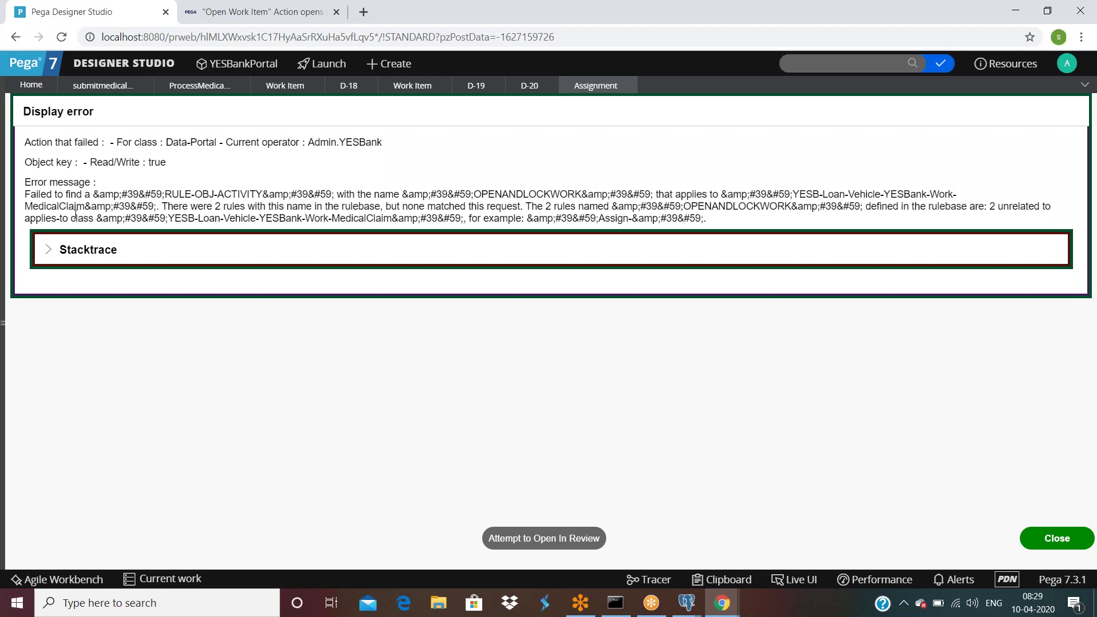
{"action": "left_click_drag", "start_coordinate": [117, 206], "coordinate": [1047, 206]}
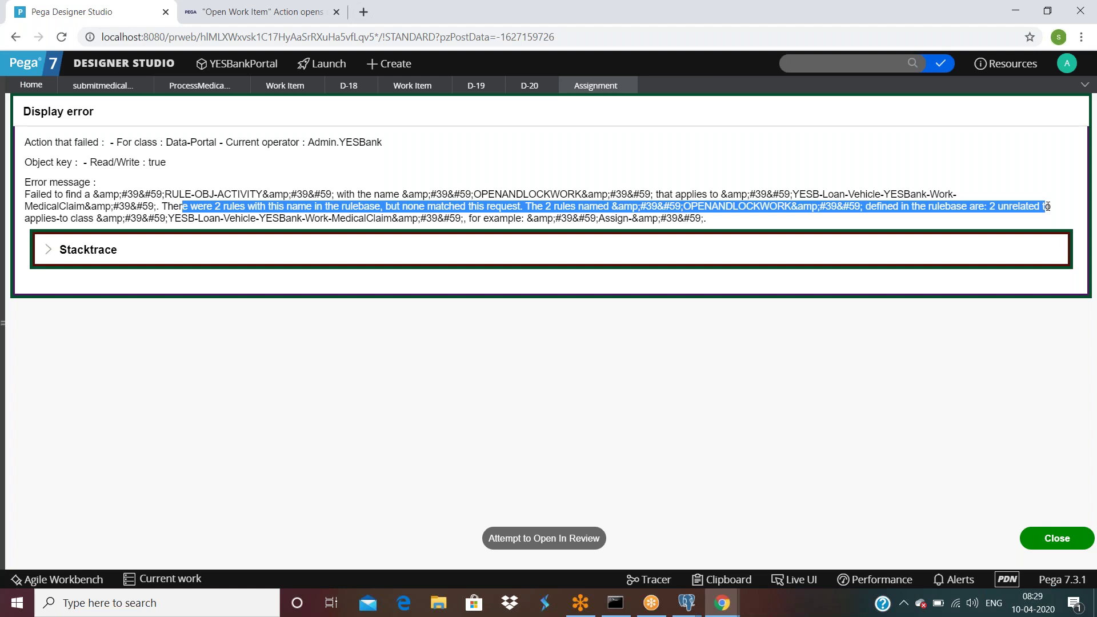
{"action": "double_click", "coordinate": [1047, 206]}
{"action": "triple_click", "coordinate": [1047, 206]}
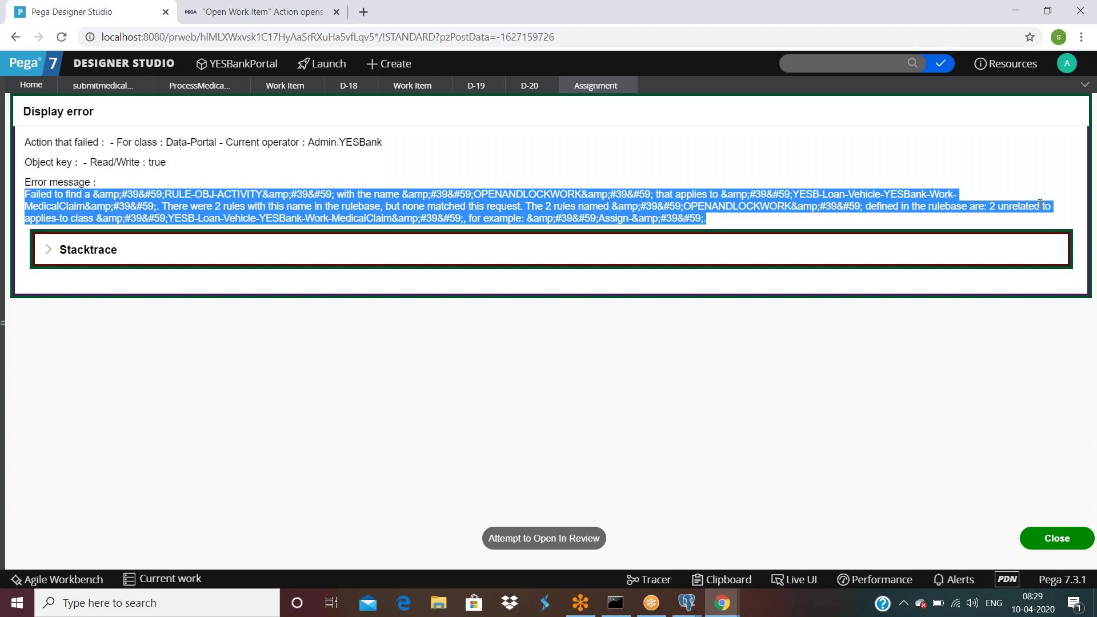
Step: Review the full Open Assignment key in the Button's cell properties, cancel the dialog and save the section
{"action": "left_click", "coordinate": [85, 88]}
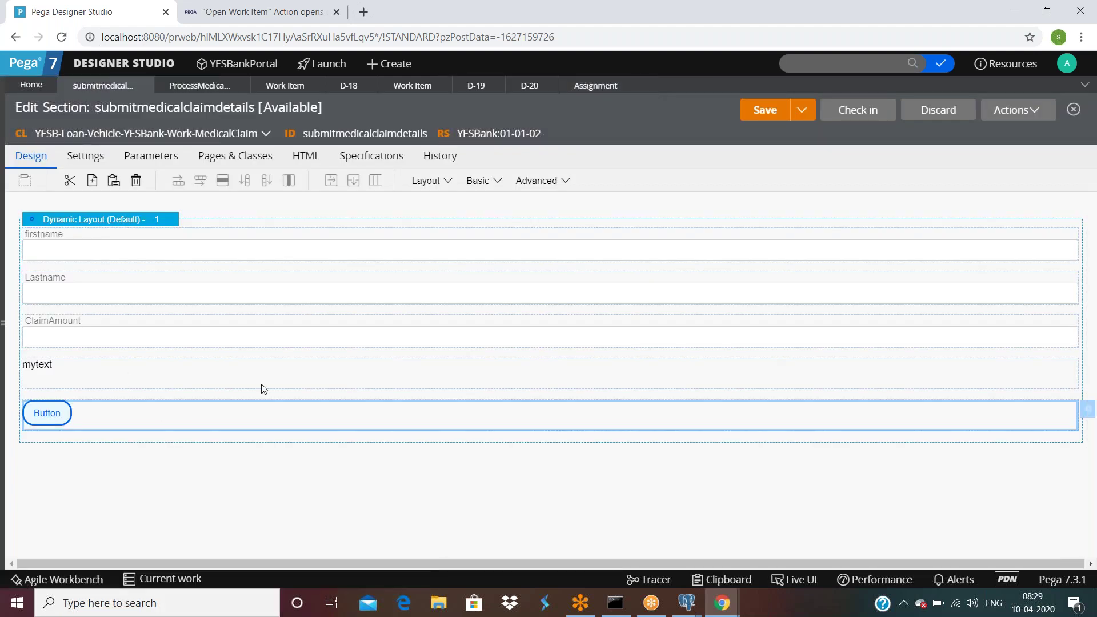
{"action": "double_click", "coordinate": [180, 407]}
{"action": "left_click", "coordinate": [481, 170]}
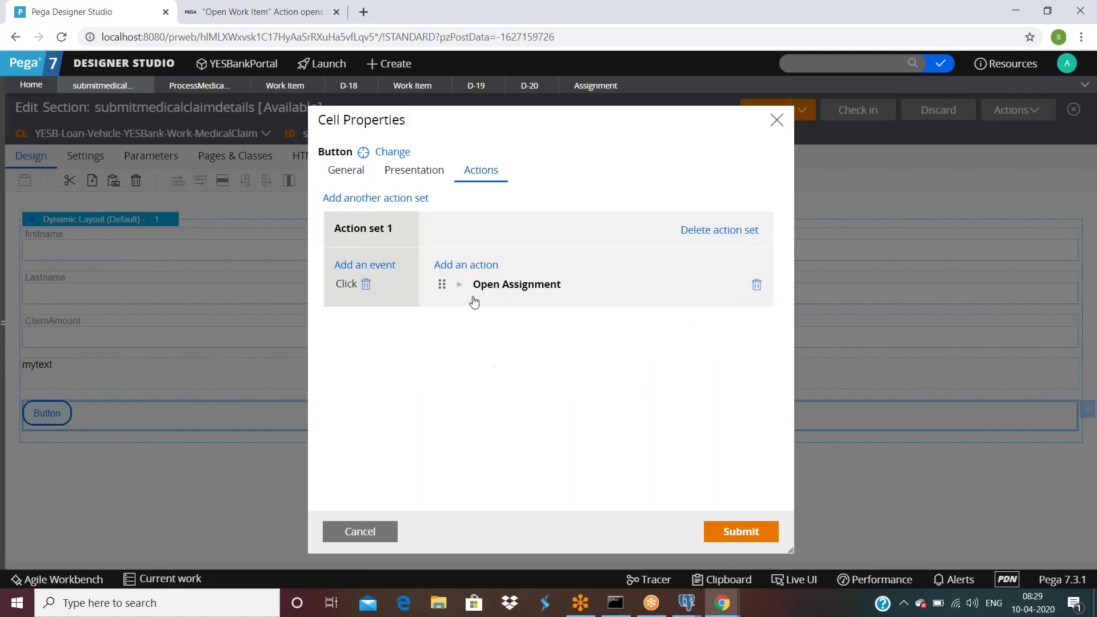
{"action": "left_click", "coordinate": [458, 284]}
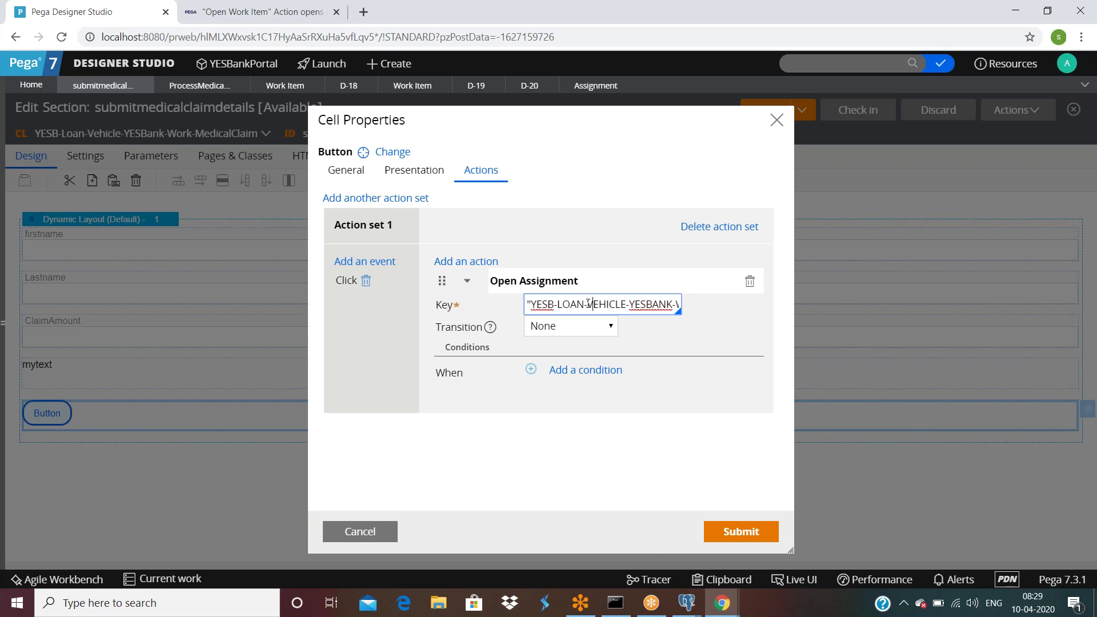
{"action": "key", "text": "Right"}
{"action": "key", "text": "Right"}
{"action": "key", "text": "Right"}
{"action": "key", "text": "Right"}
{"action": "key", "text": "Right"}
{"action": "key", "text": "Right"}
{"action": "key", "text": "Right"}
{"action": "key", "text": "Right"}
{"action": "key", "text": "Right"}
{"action": "key", "text": "Right"}
{"action": "key", "text": "Right"}
{"action": "key", "text": "Right"}
{"action": "key", "text": "Right"}
{"action": "key", "text": "Right"}
{"action": "key", "text": "Right"}
{"action": "key", "text": "Right"}
{"action": "key", "text": "Right"}
{"action": "key", "text": "Right"}
{"action": "key", "text": "Right"}
{"action": "key", "text": "Right"}
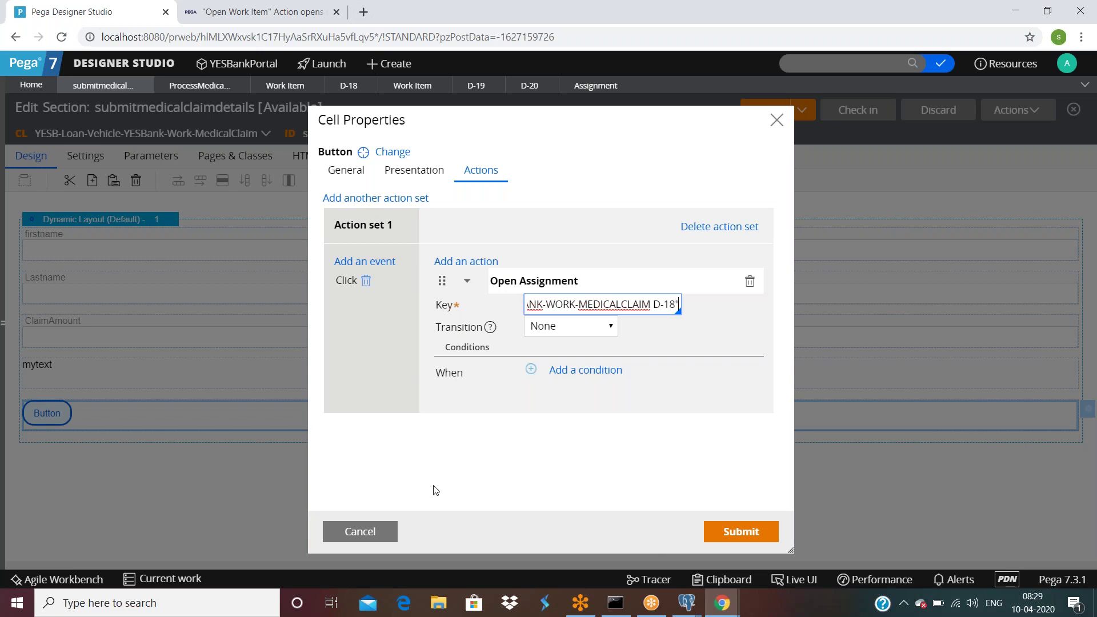
{"action": "left_click", "coordinate": [357, 531]}
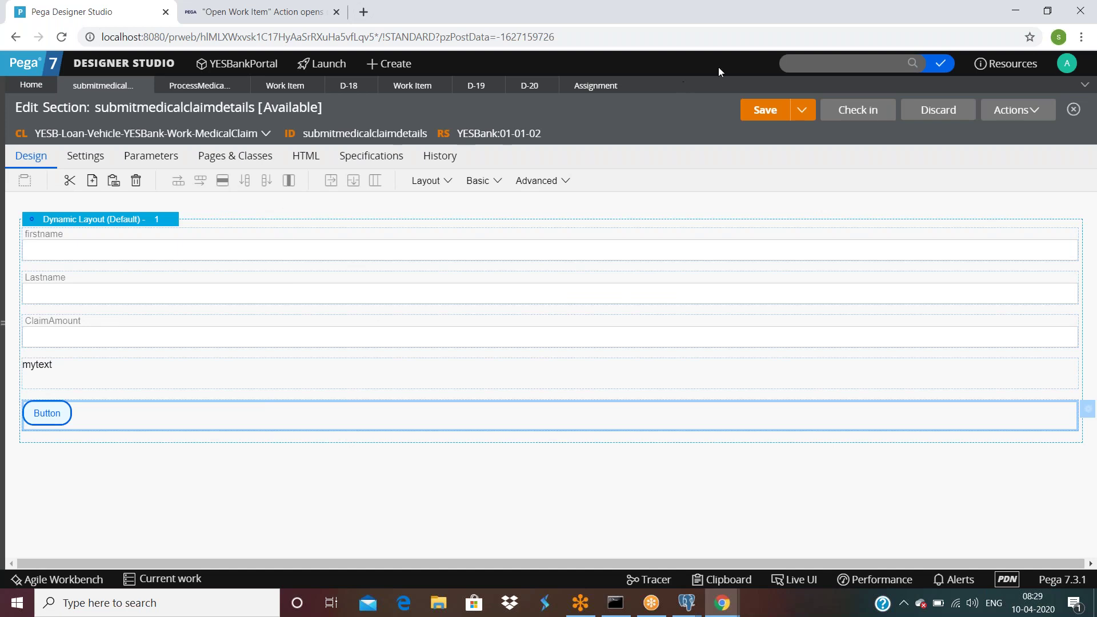
{"action": "left_click", "coordinate": [743, 120]}
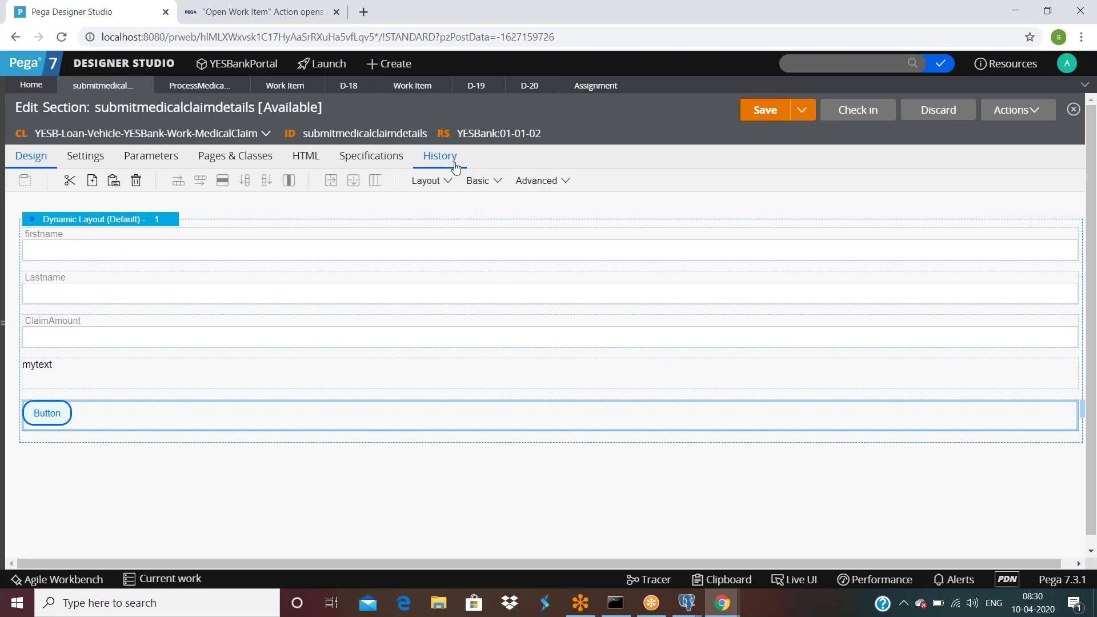
Step: Switch to a new Notepad document and list the lines "refresh section", "refresh harness" and "refresh other section"
{"action": "left_click", "coordinate": [152, 604]}
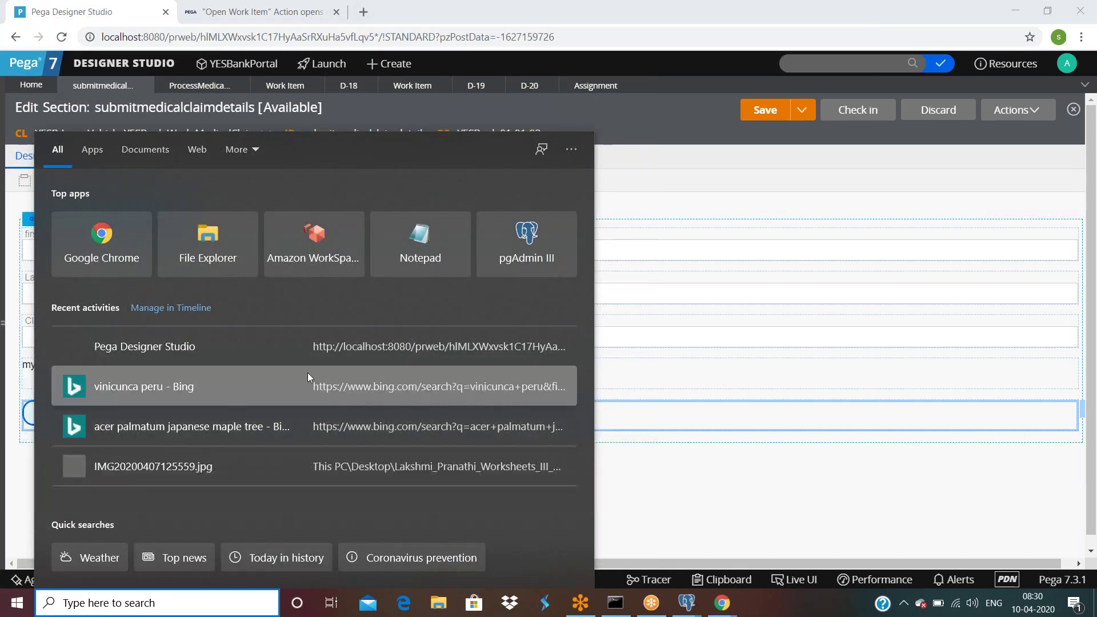
{"action": "left_click", "coordinate": [416, 240]}
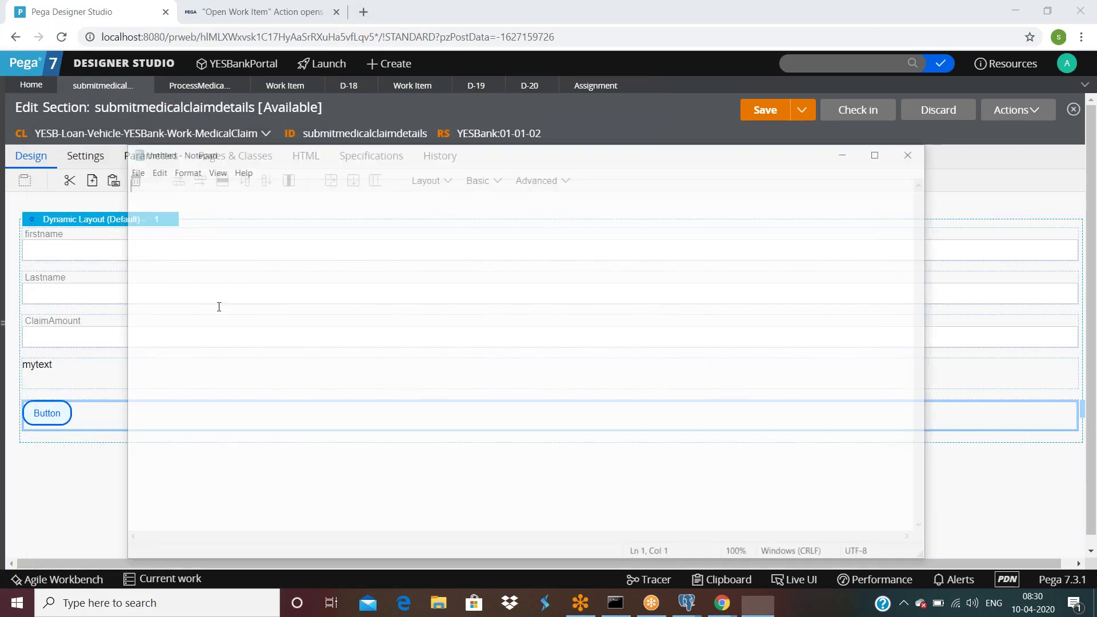
{"action": "type", "text": "refres"}
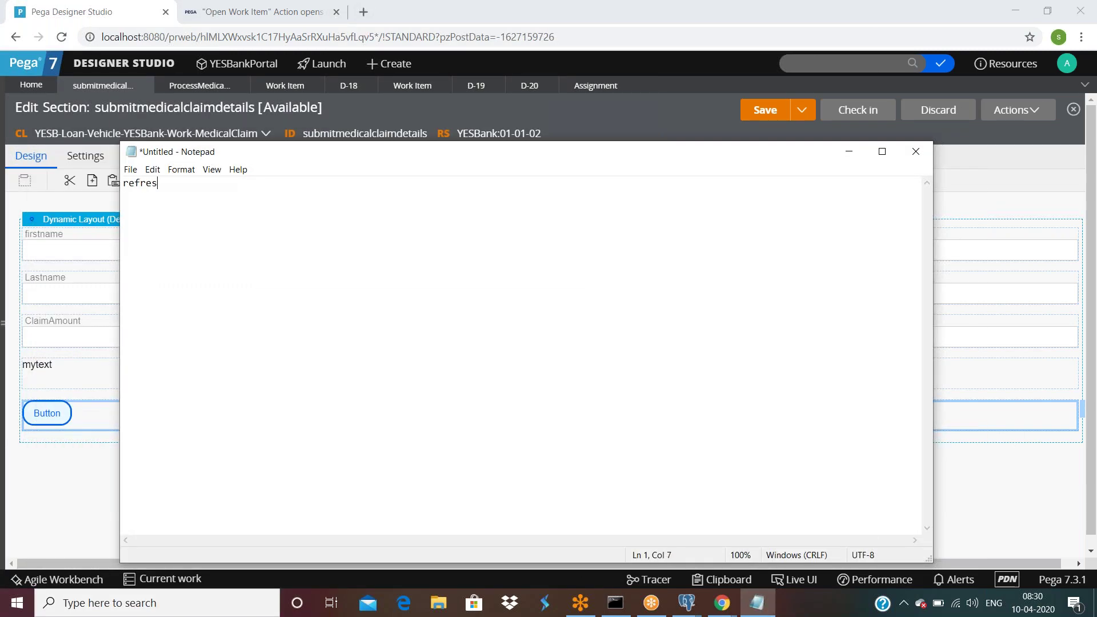
{"action": "type", "text": "h section"}
{"action": "key", "text": "Return"}
{"action": "type", "text": "refresh harness"}
{"action": "key", "text": "Return"}
{"action": "type", "text": "hre"}
{"action": "key", "text": "BackSpace"}
{"action": "key", "text": "BackSpace"}
{"action": "key", "text": "BackSpace"}
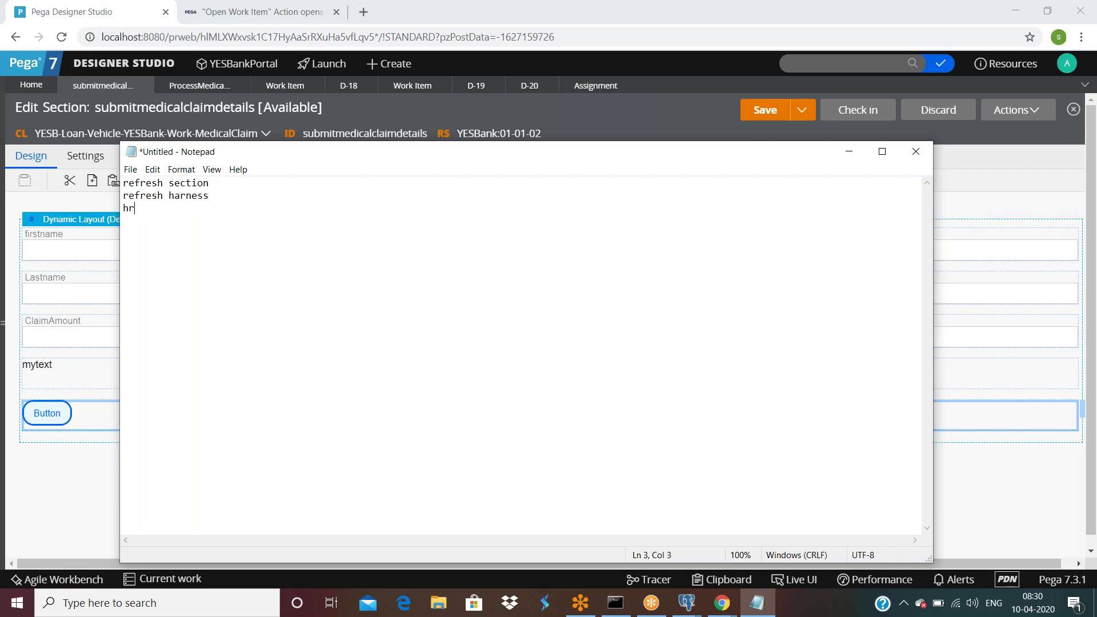
{"action": "type", "text": "refresh other section"}
{"action": "key", "text": "Return"}
{"action": "key", "text": "Return"}
Step: Add a second group to the notes with the lines "local action", "openurl in newwindow" and "print"
{"action": "type", "text": "locat"}
{"action": "key", "text": "BackSpace"}
{"action": "type", "text": "l action "}
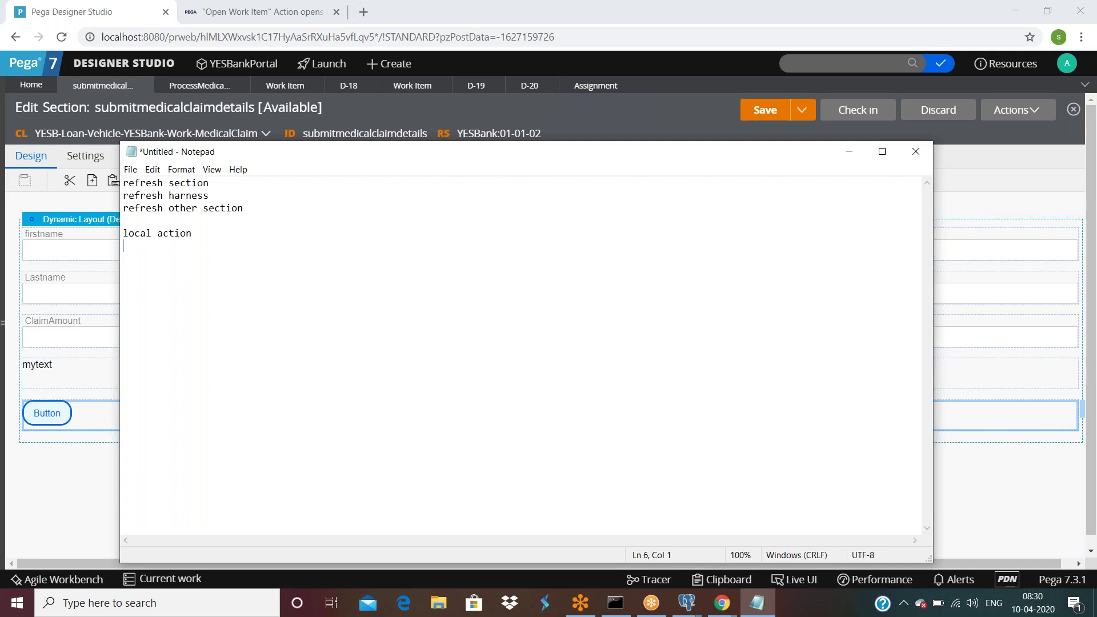
{"action": "type", "text": "openurl in newwindow"}
{"action": "key", "text": "Return"}
{"action": "type", "text": "print"}
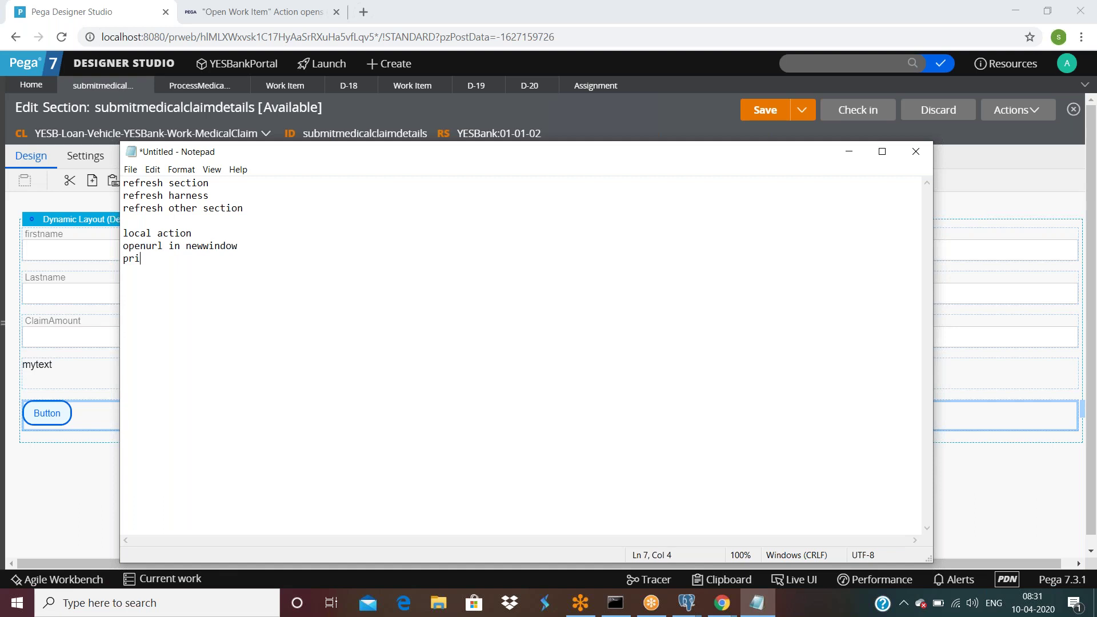
{"action": "key", "text": "Return"}
{"action": "key", "text": "Return"}
Step: Add a third group to the notes with the lines "cancel", "save" and "finish assignment"
{"action": "type", "text": "cancel"}
{"action": "key", "text": "Return"}
{"action": "type", "text": "save fin"}
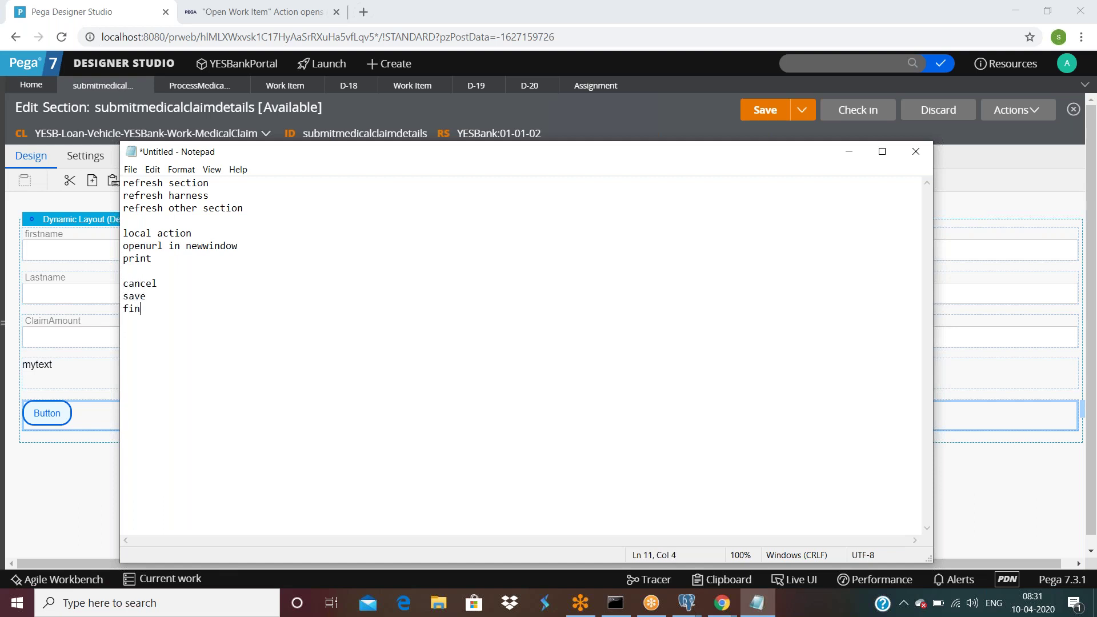
{"action": "type", "text": "ish assignment"}
{"action": "key", "text": "Return"}
{"action": "key", "text": "Return"}
Step: Add a fourth group to the notes with the lines "logoff", "openworkitem", "openworkbyhandle" and "openassignment"
{"action": "type", "text": "logoff"}
{"action": "key", "text": "Return"}
{"action": "type", "text": "oep"}
{"action": "key", "text": "BackSpace"}
{"action": "key", "text": "BackSpace"}
{"action": "type", "text": "penworkitem"}
{"action": "key", "text": "Return"}
{"action": "type", "text": "openwor"}
{"action": "key", "text": "BackSpace"}
{"action": "key", "text": "BackSpace"}
{"action": "type", "text": "ok"}
{"action": "key", "text": "BackSpace"}
{"action": "type", "text": "r"}
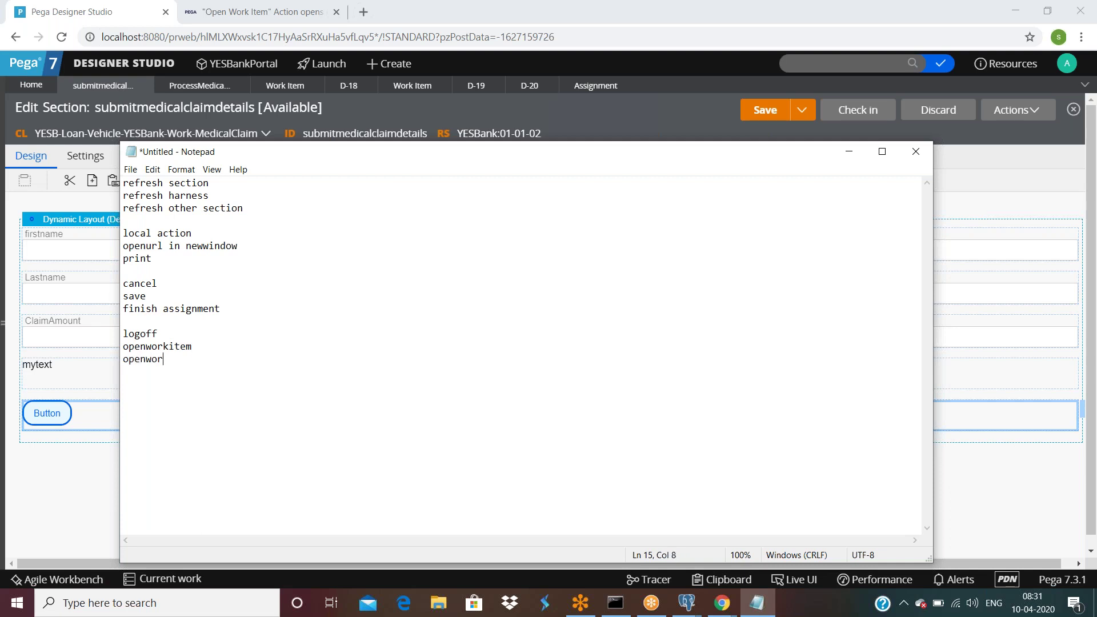
{"action": "type", "text": "kbyhandle"}
{"action": "key", "text": "Return"}
{"action": "type", "text": "openwork"}
{"action": "key", "text": "BackSpace"}
{"action": "key", "text": "BackSpace"}
{"action": "key", "text": "BackSpace"}
{"action": "key", "text": "BackSpace"}
{"action": "type", "text": "assignment"}
{"action": "key", "text": "Return"}
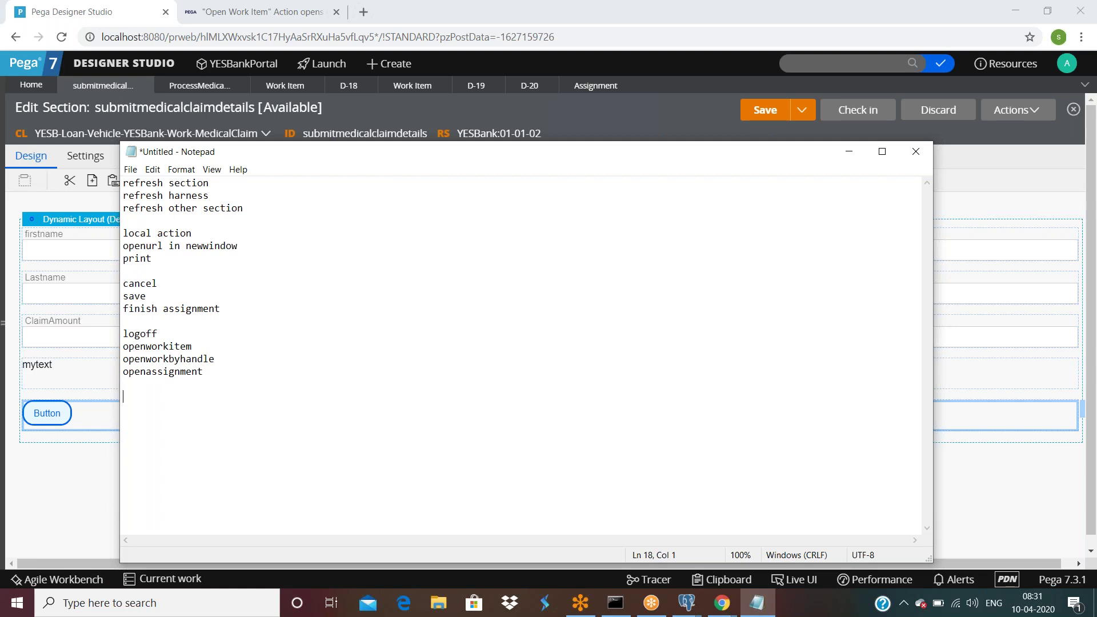
Step: Return to Pega Designer Studio and view the common actions available for the Button's click event
{"action": "left_click", "coordinate": [95, 419]}
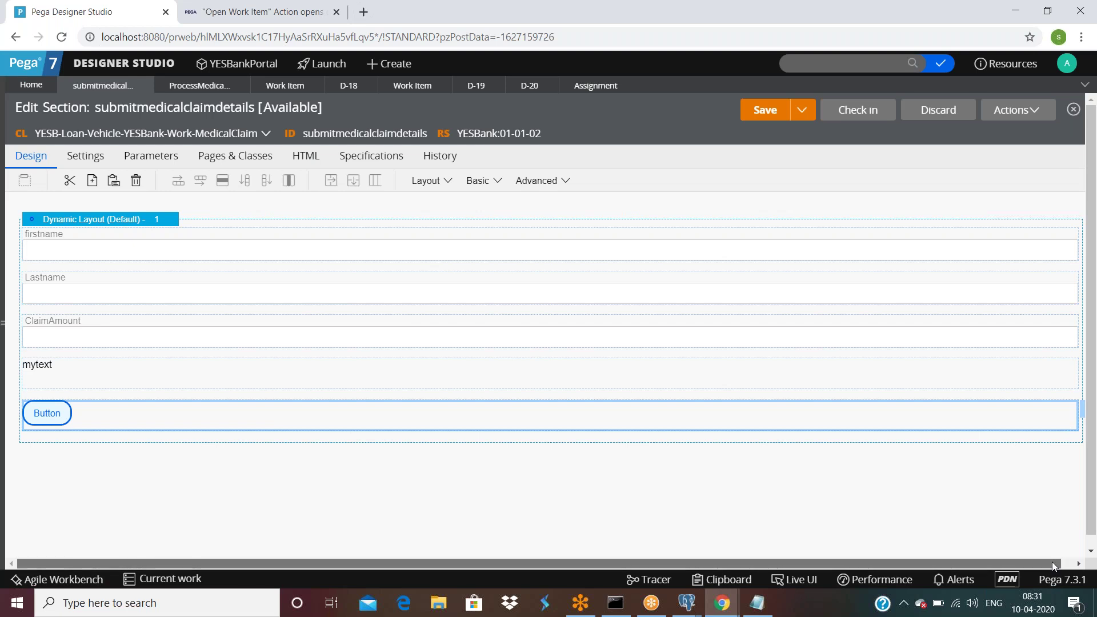
{"action": "double_click", "coordinate": [47, 413]}
{"action": "left_click", "coordinate": [481, 170]}
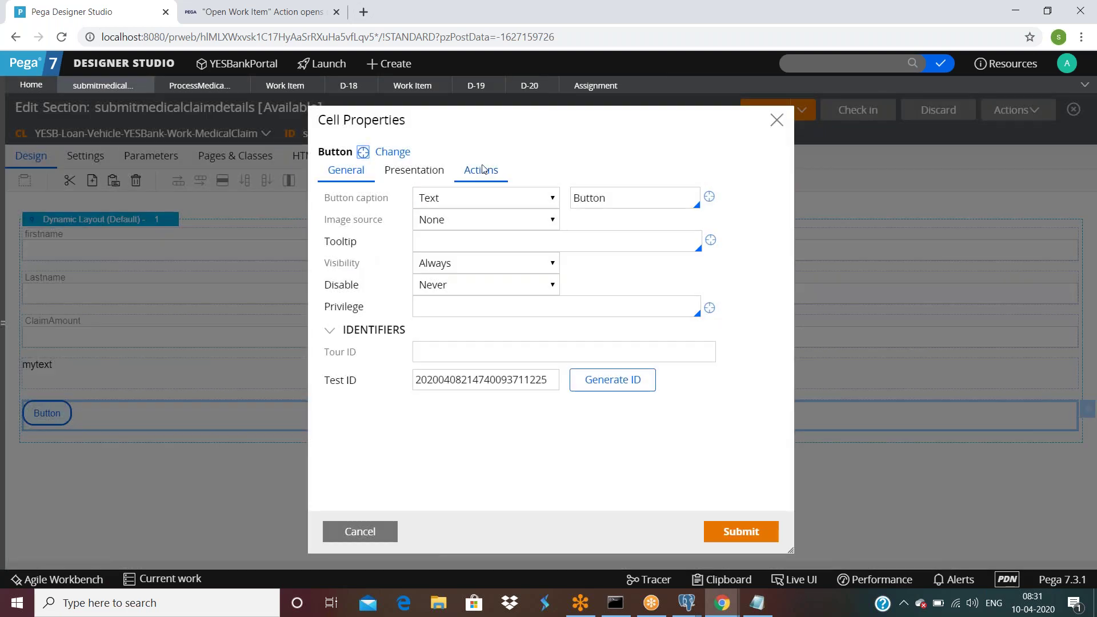
{"action": "left_click", "coordinate": [456, 266]}
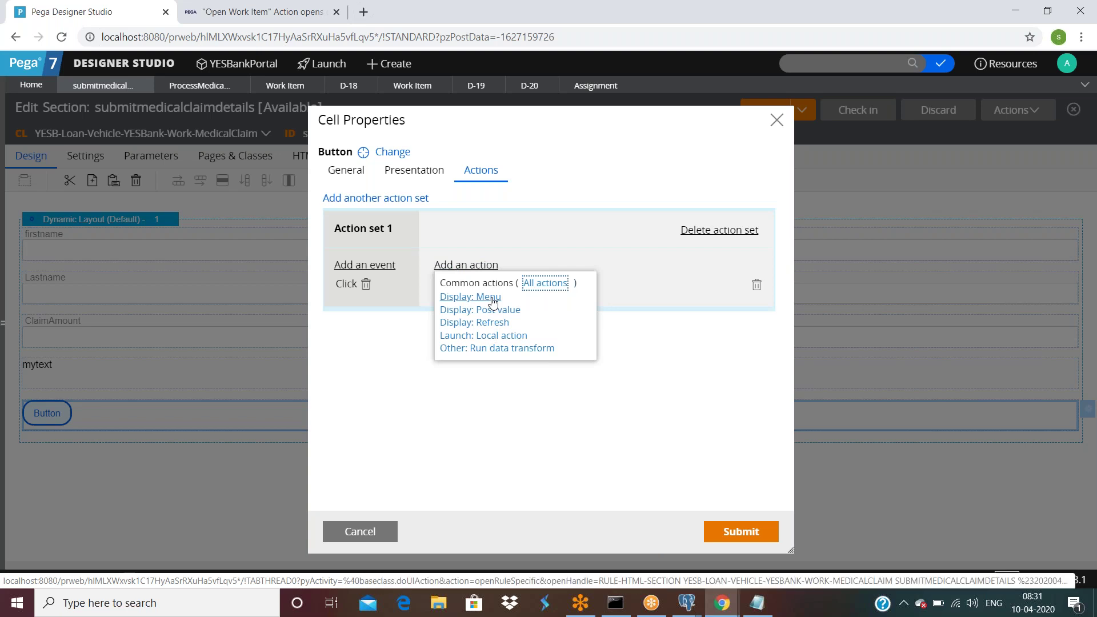
Step: Switch to the Notepad notes and add "post value" and an entry for the menu action, separated by a blank line
{"action": "left_click", "coordinate": [757, 606]}
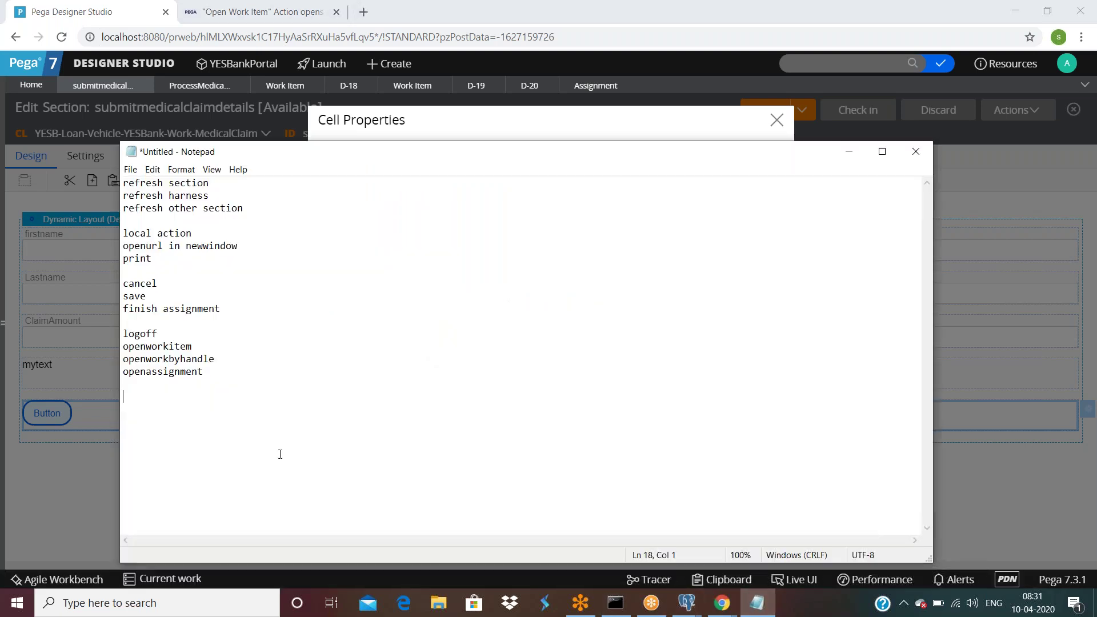
{"action": "type", "text": "post value"}
{"action": "key", "text": "Return"}
{"action": "key", "text": "Return"}
{"action": "type", "text": "mentu"}
Step: Return to the Button's cell properties, look through the list of all available actions and cancel the dialog
{"action": "left_click", "coordinate": [527, 139]}
{"action": "left_click", "coordinate": [484, 267]}
{"action": "left_click", "coordinate": [559, 284]}
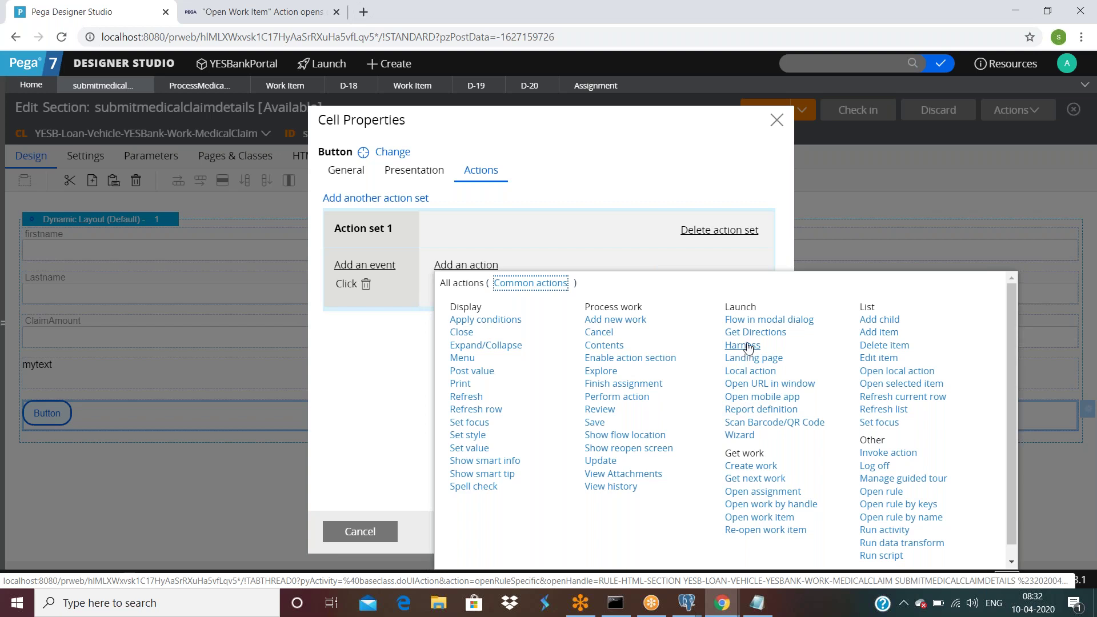
{"action": "scroll", "coordinate": [748, 347], "scroll_direction": "down", "scroll_amount": 1}
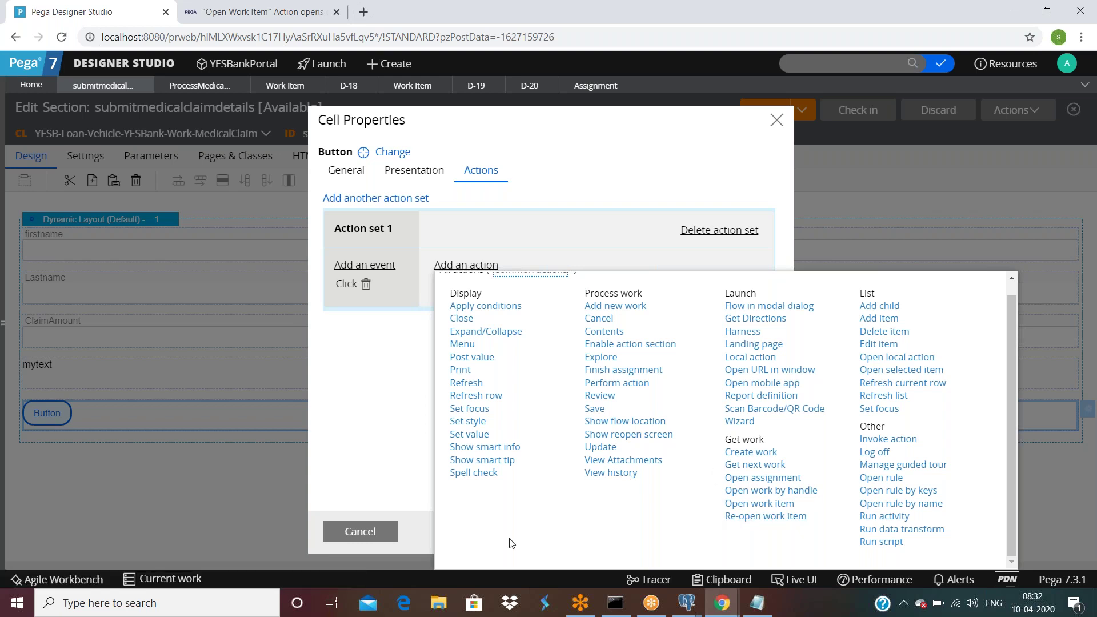
{"action": "left_click", "coordinate": [360, 531]}
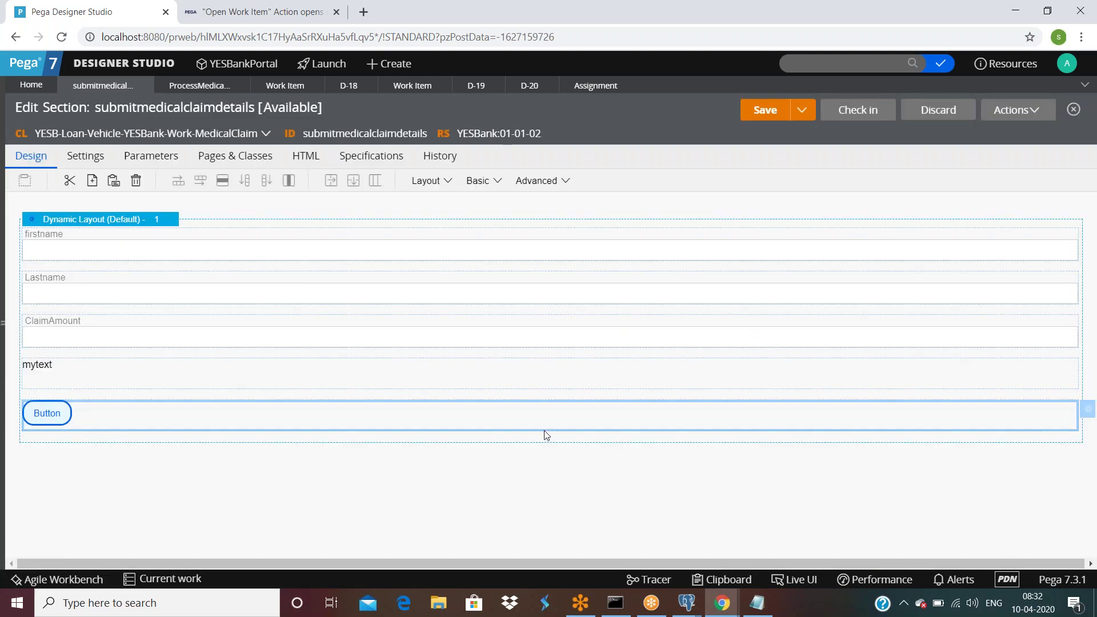